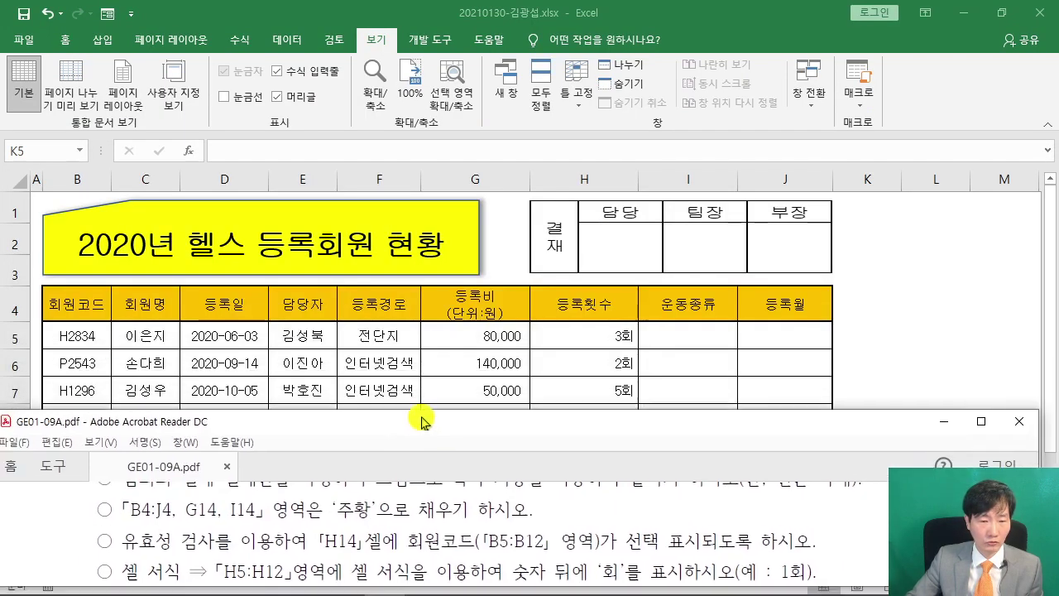
Find the function instructions starting at item (1) 운동종류 in the GE01-09A.pdf exam sheet
scroll(384, 519, "up", 4)
scroll(384, 520, "down", 10)
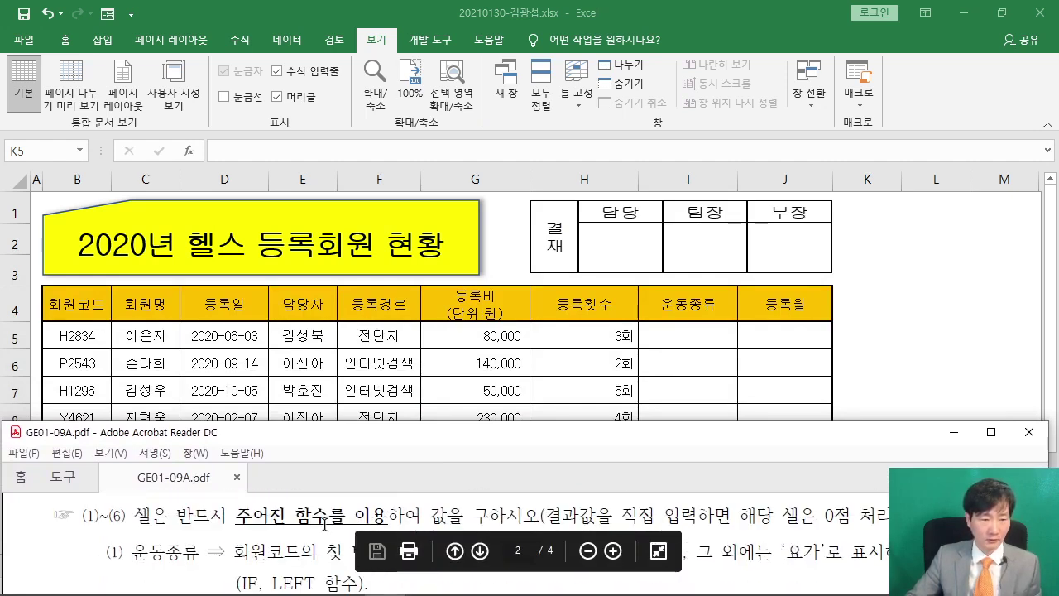
scroll(325, 525, "down", 1)
scroll(326, 525, "up", 1)
scroll(330, 523, "up", 1)
scroll(330, 523, "down", 1)
Switch to Excel and arrange its window above the PDF instructions, restored from full screen, with a collapsed ribbon and slightly more height
left_click(900, 375)
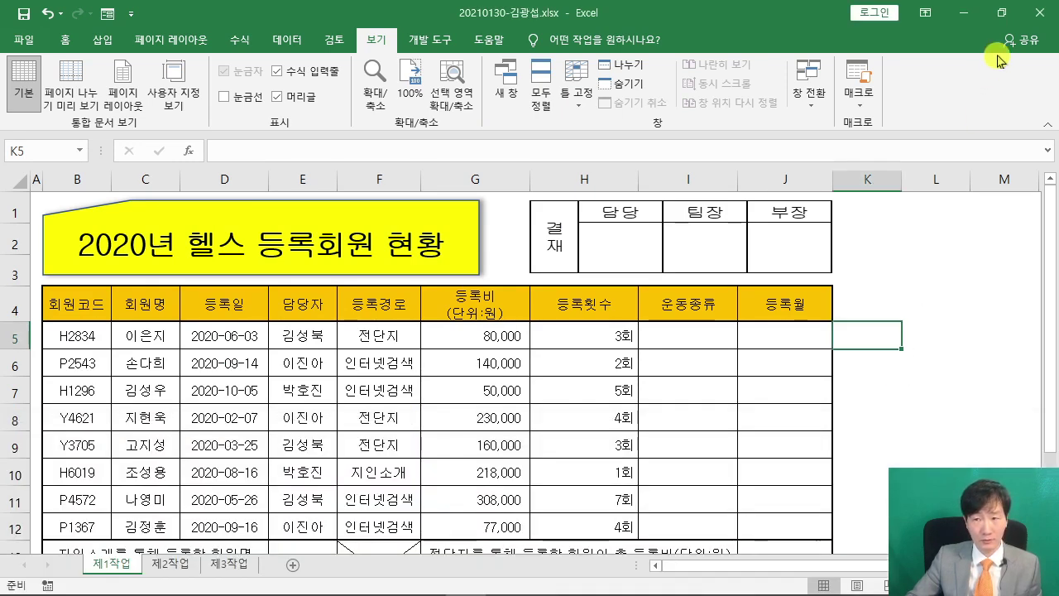
left_click(1002, 15)
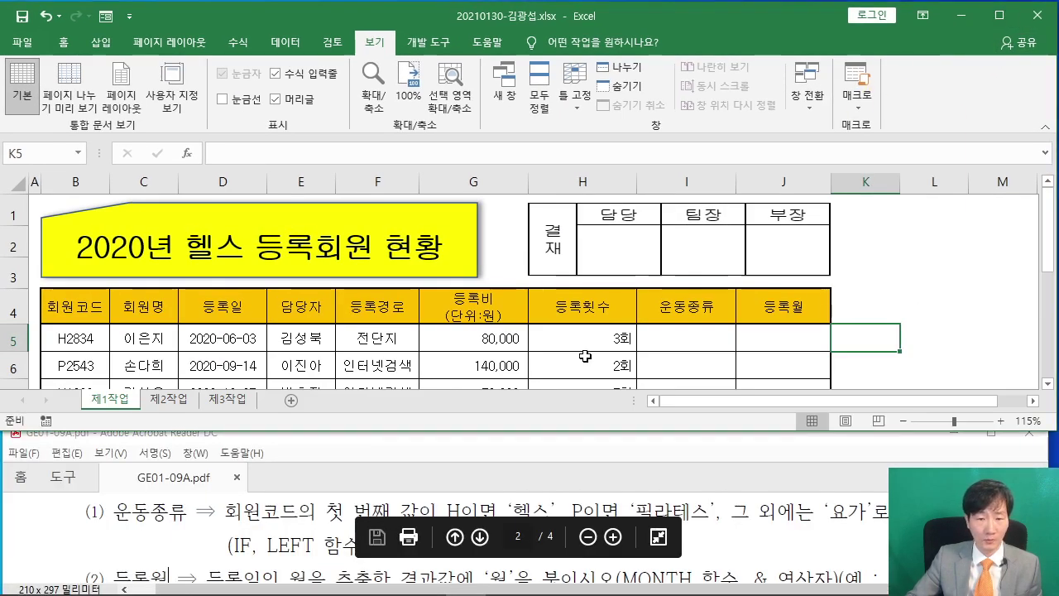
double_click(377, 47)
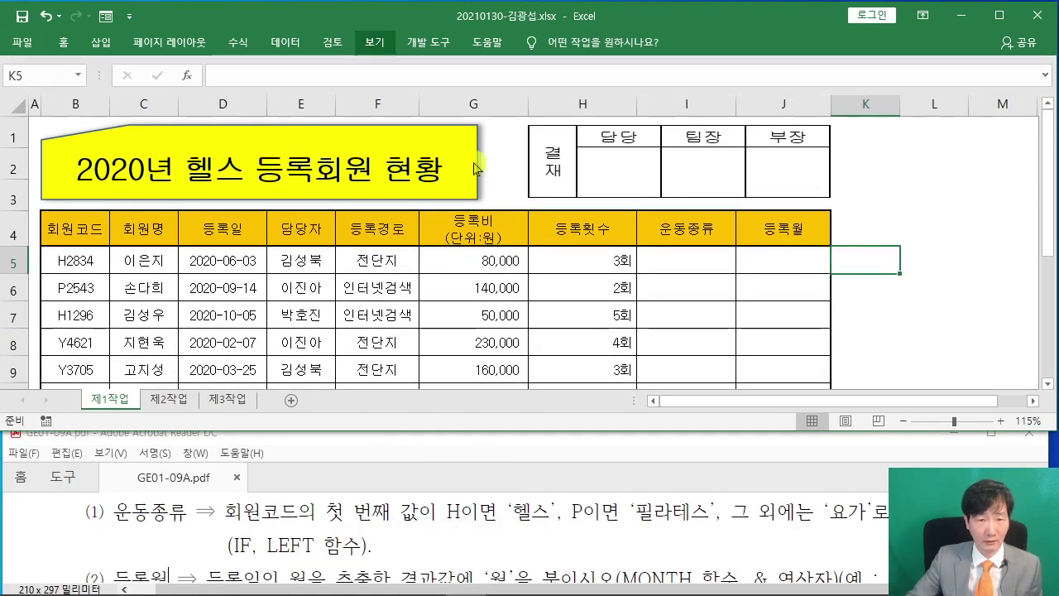
left_click(941, 263)
left_click_drag(419, 430, 423, 485)
left_click(965, 334)
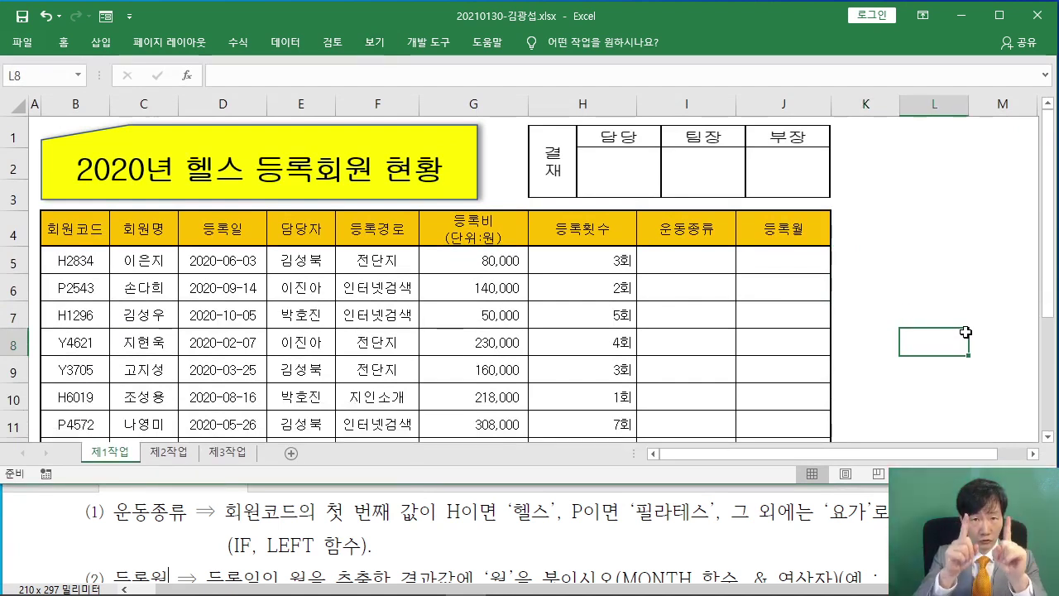
Examine the empty result cells on the 제1작업 sheet: the 운동종류 and 등록월 columns, E13, E14, J13 and J14
left_click(694, 260)
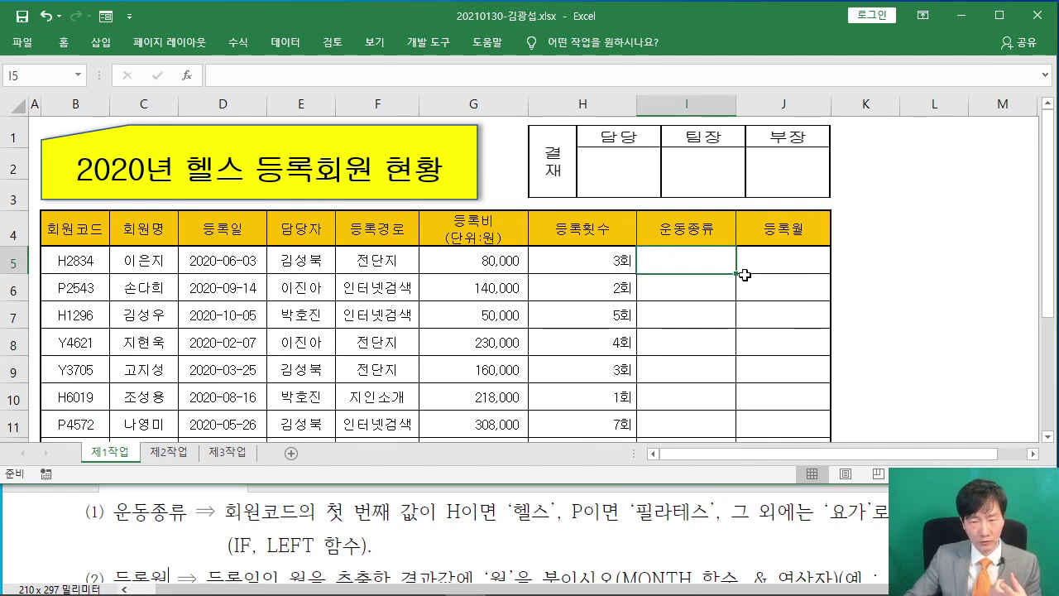
left_click(783, 267)
left_click_drag(749, 263, 751, 424)
scroll(609, 285, "down", 2)
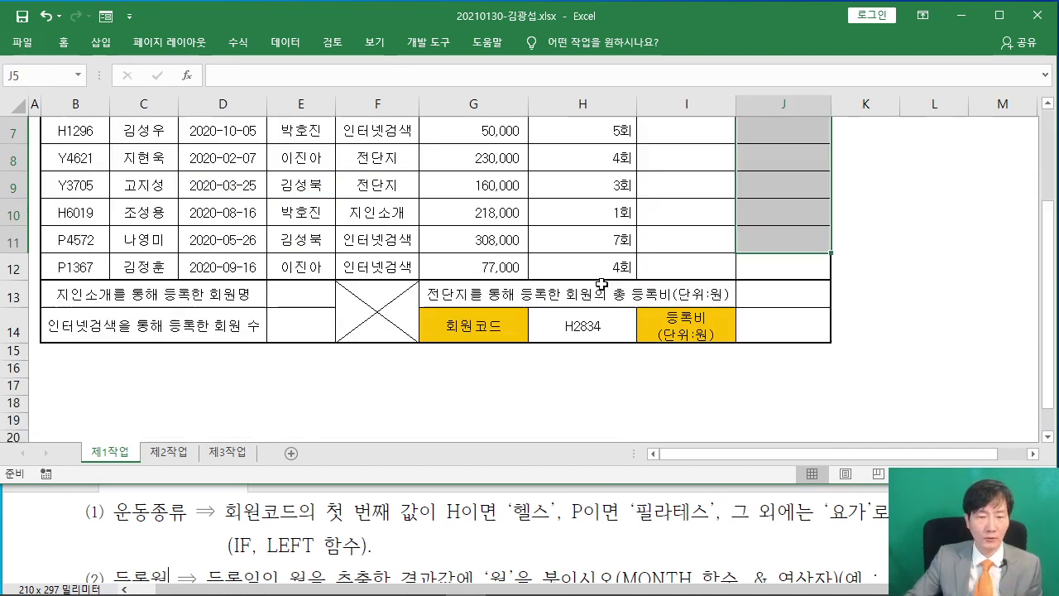
left_click(306, 294)
left_click(306, 324)
left_click(761, 300)
left_click(770, 321)
scroll(762, 306, "up", 2)
Insert the IF function into cell I5 with the function wizard, following instruction (1) in the PDF
left_click(713, 270)
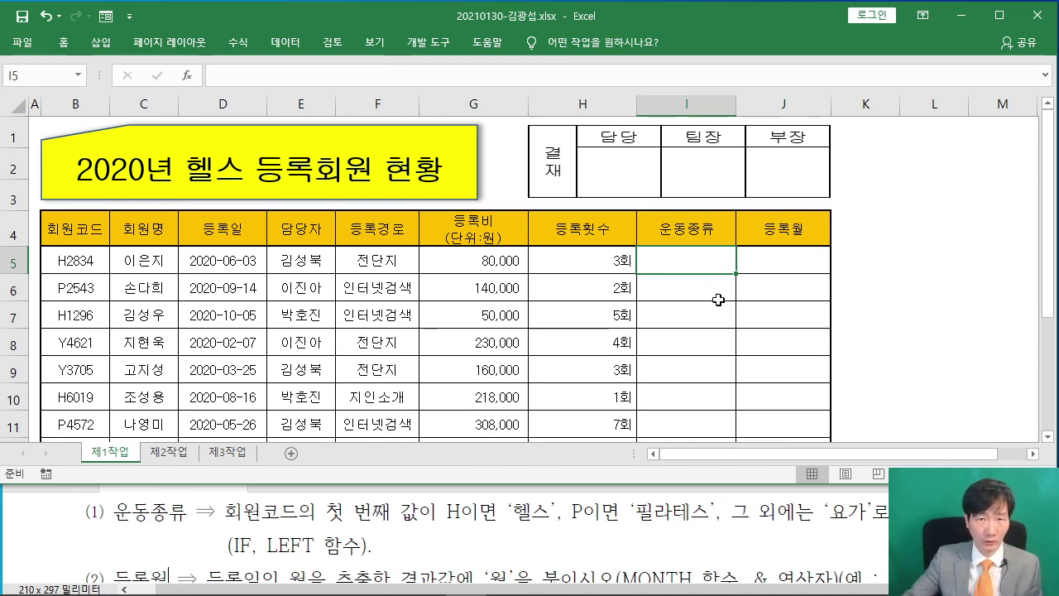
left_click(249, 548)
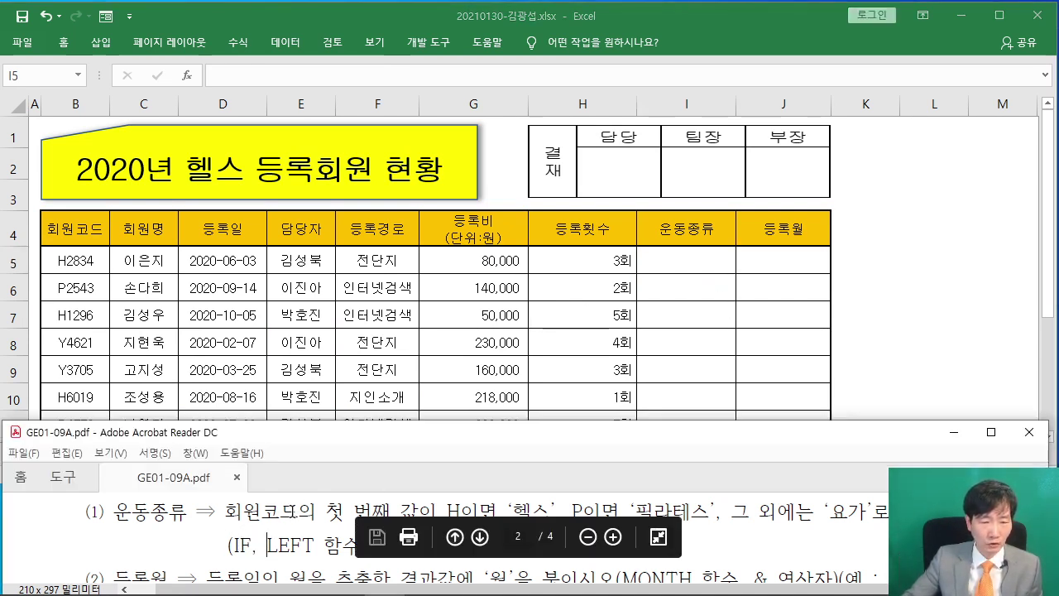
left_click(933, 302)
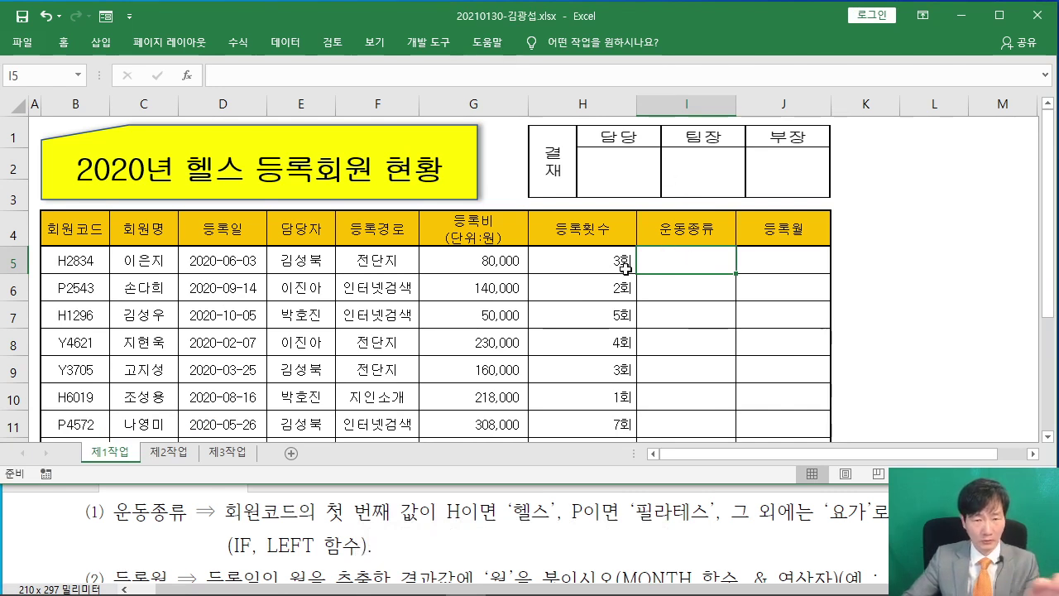
left_click_drag(175, 59, 264, 154)
key("Escape")
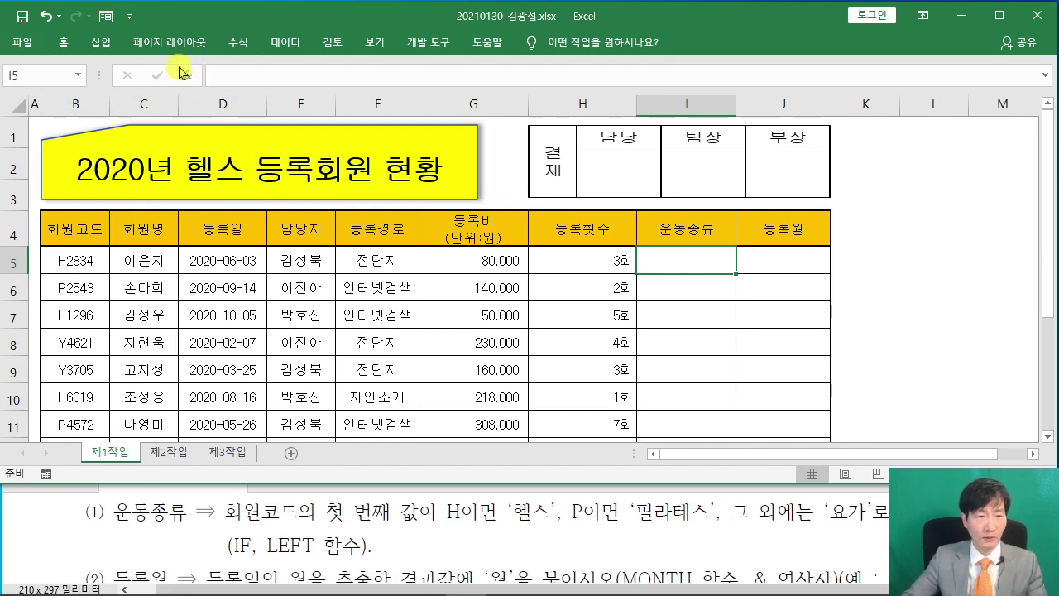
left_click(188, 76)
left_click_drag(524, 93, 389, 71)
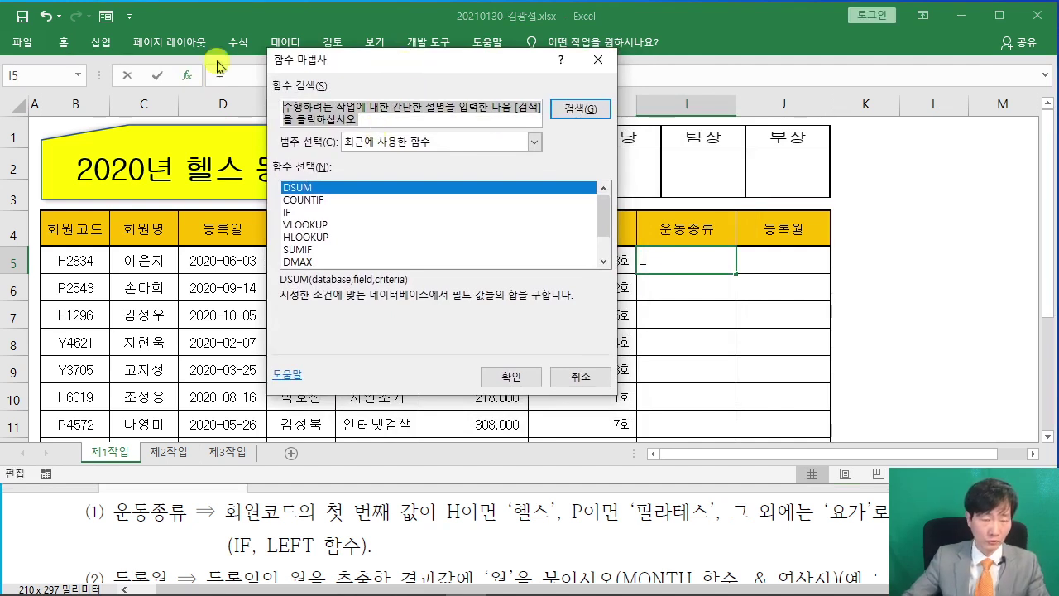
type("IF")
key("Return")
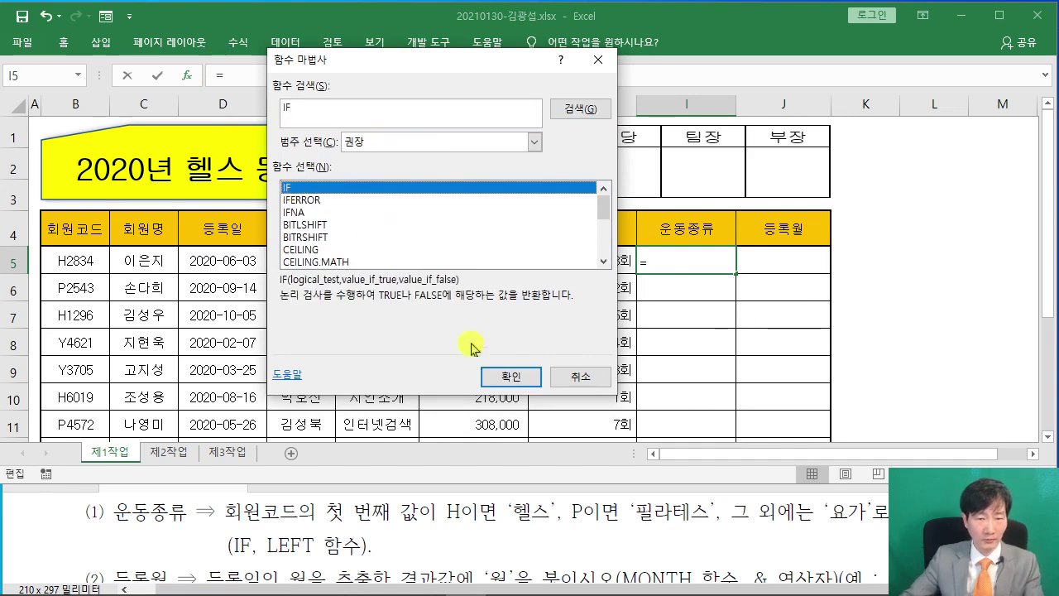
left_click(506, 375)
Start a nested LEFT function in the IF function's Logical_test by entering LEFT(
left_click_drag(356, 107, 448, 91)
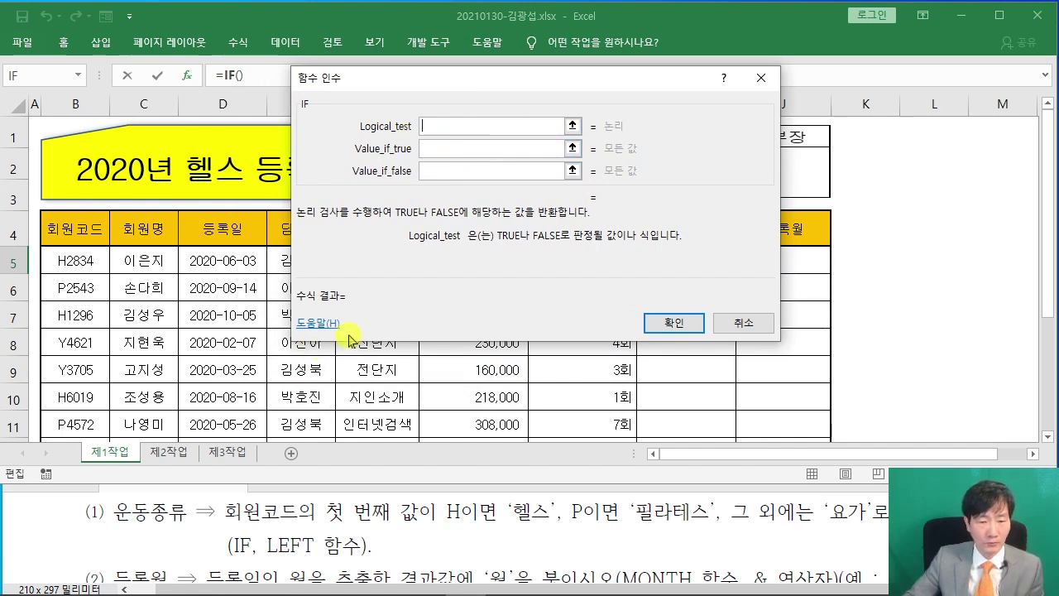
left_click_drag(439, 98, 391, 320)
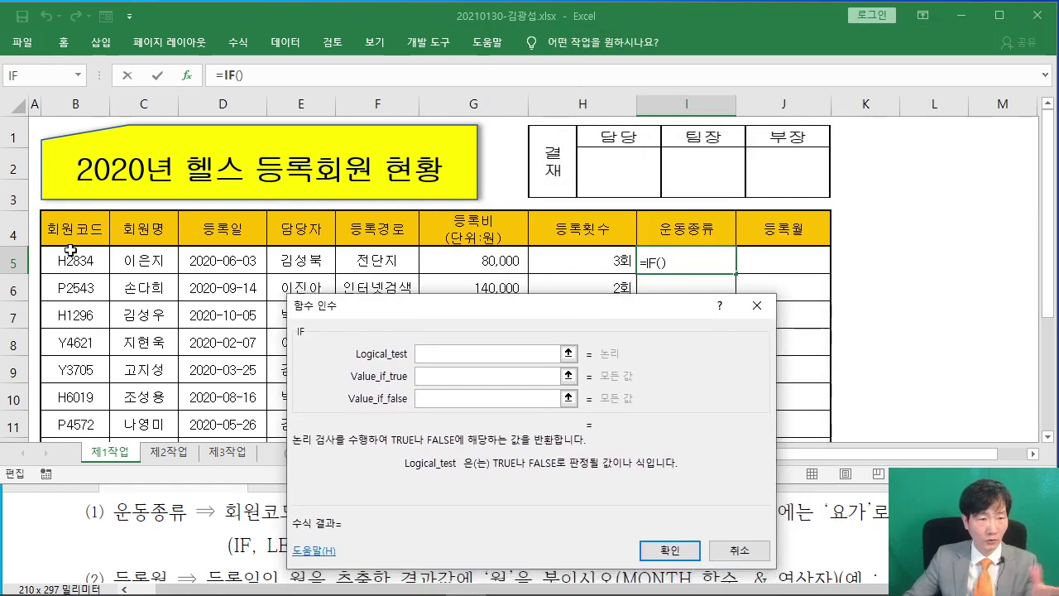
left_click_drag(398, 306, 350, 150)
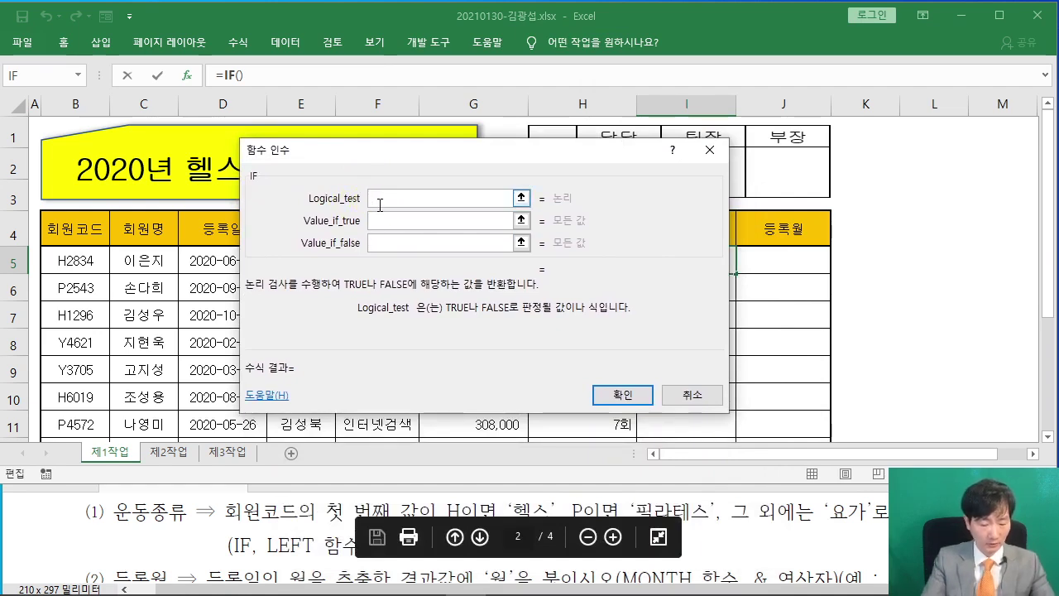
type("ㄴ")
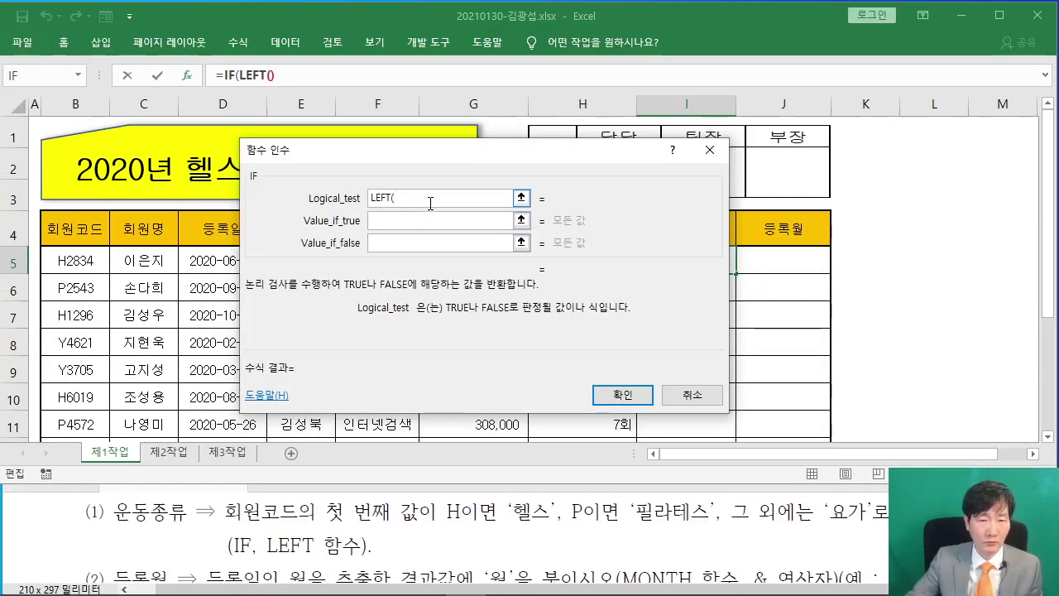
left_click(405, 194)
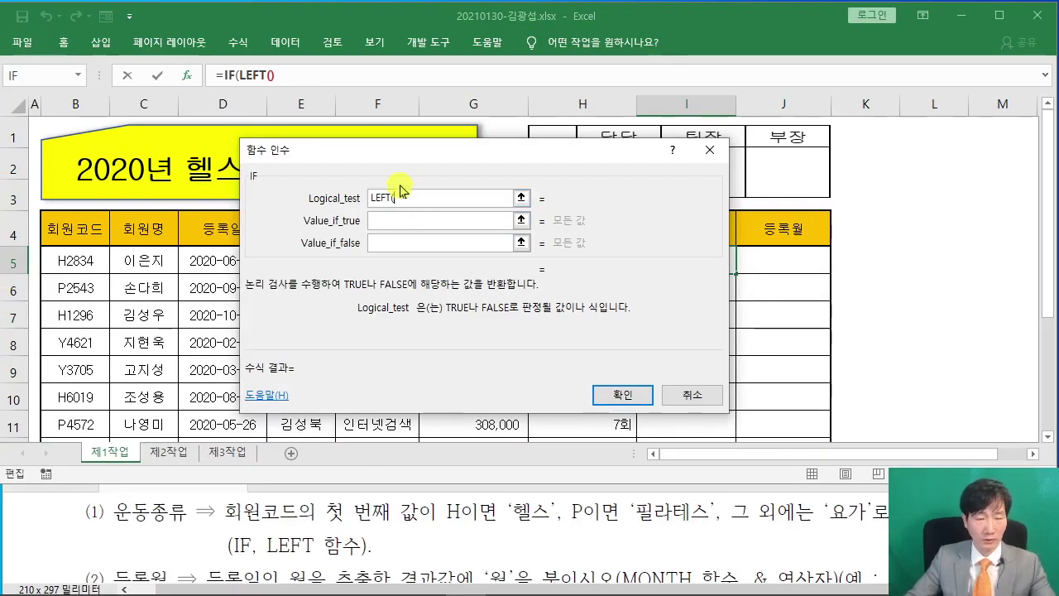
left_click_drag(264, 115, 274, 166)
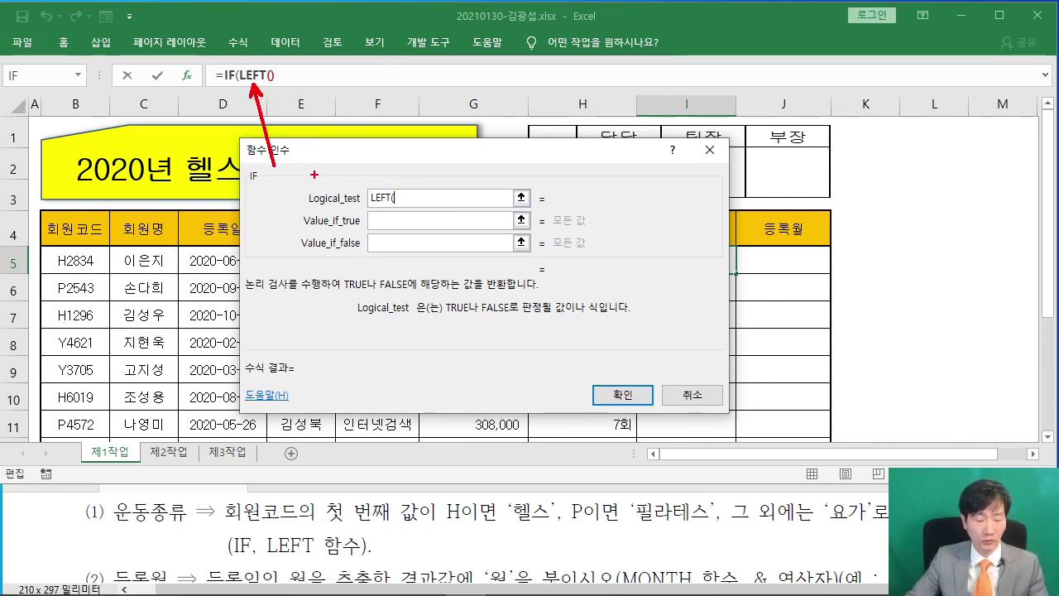
key("Escape")
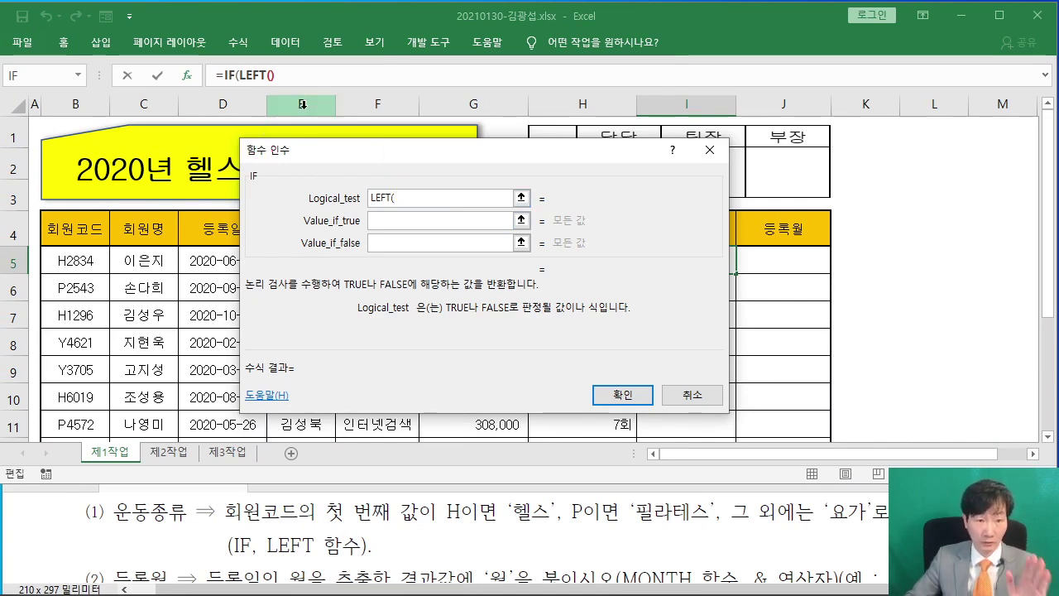
Set the nested LEFT function's Text to B5 and Num_chars to 1, and return to the IF function's arguments
left_click(255, 76)
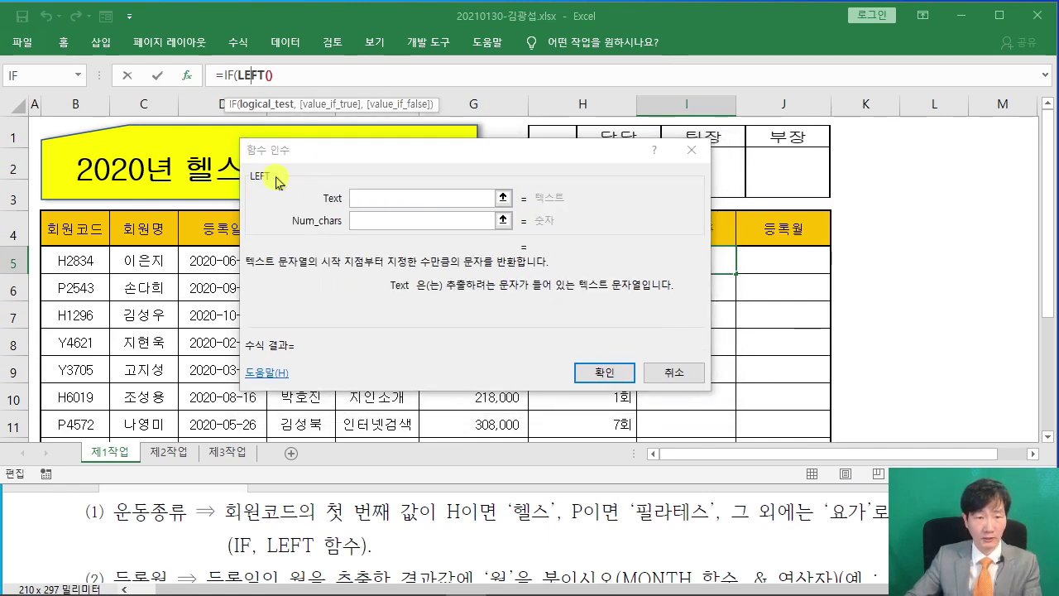
left_click(366, 199)
left_click_drag(351, 172, 376, 320)
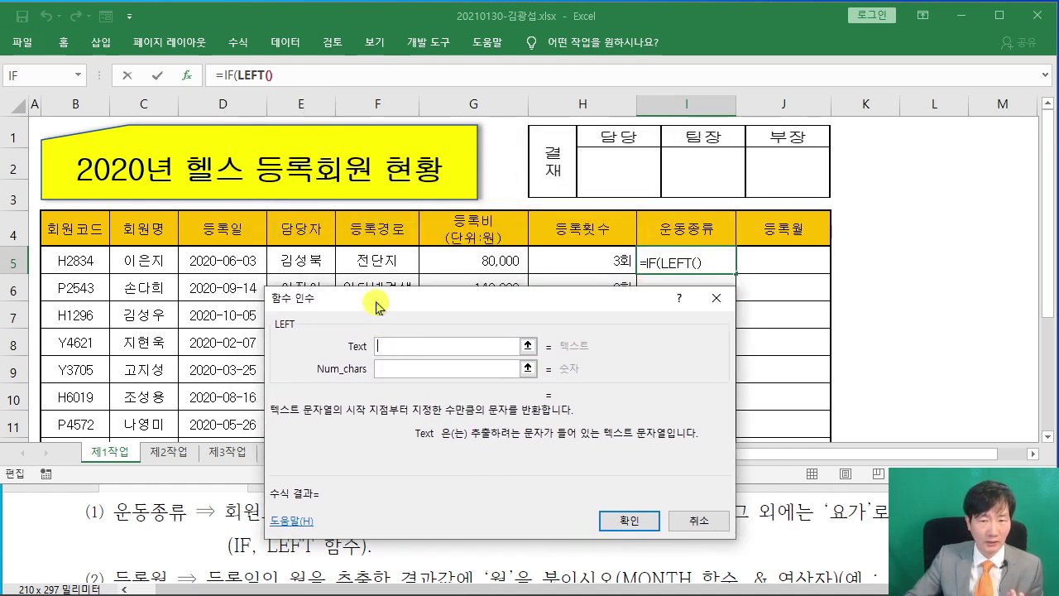
left_click(85, 260)
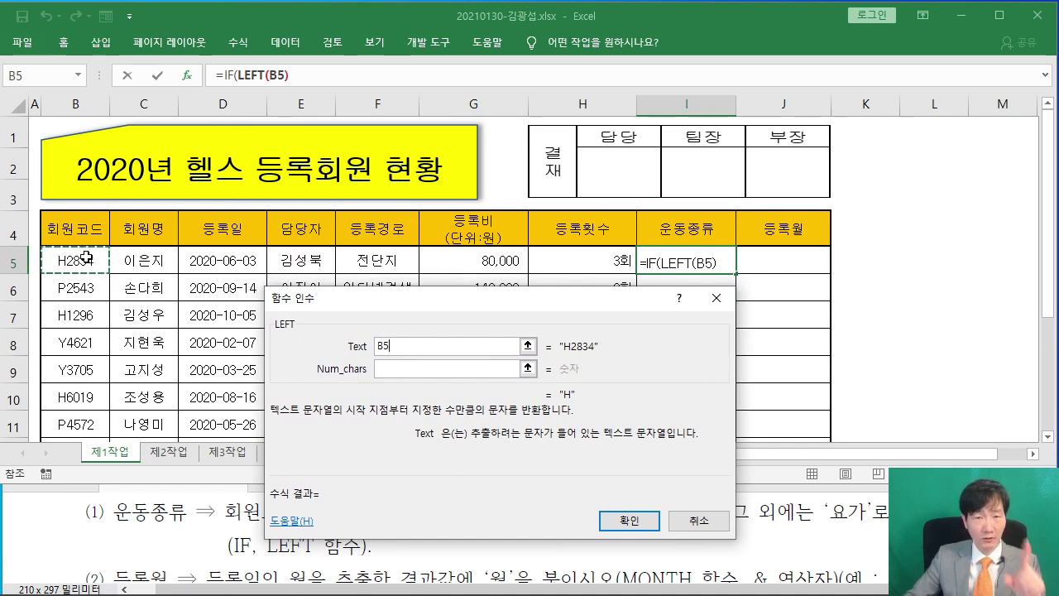
left_click(379, 369)
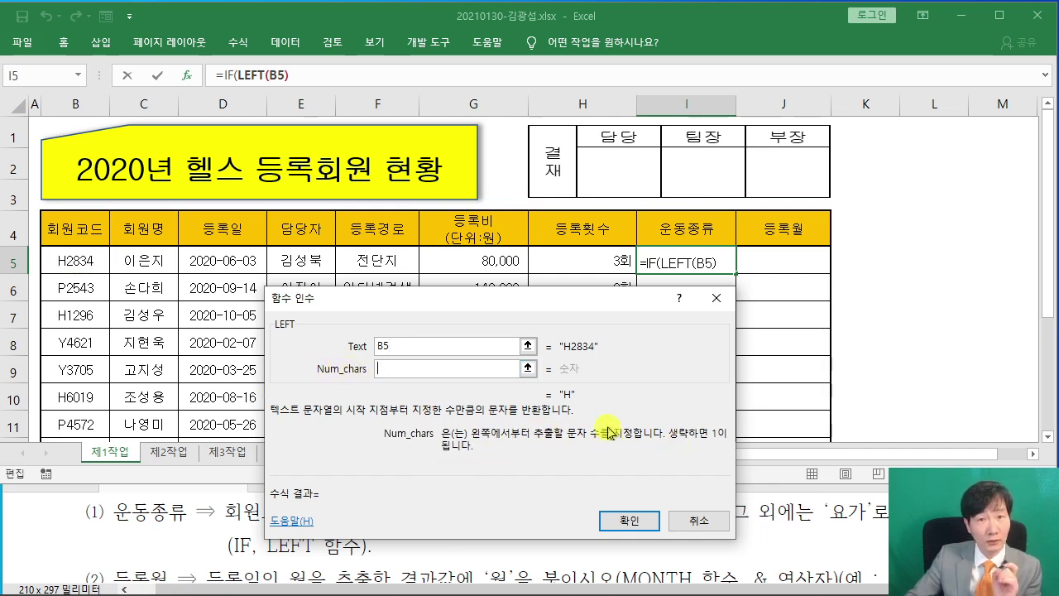
type("1")
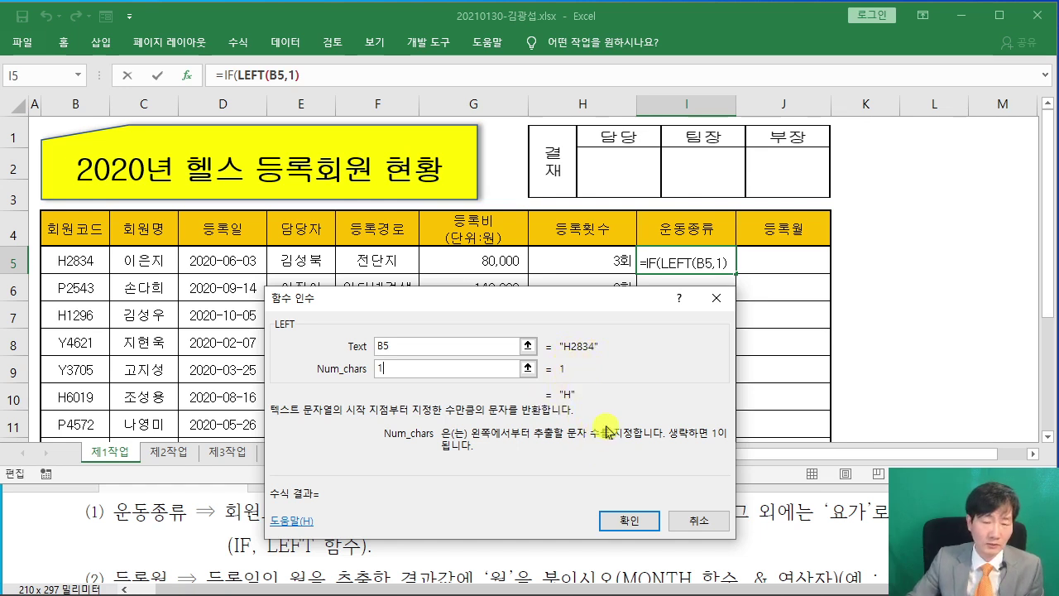
left_click_drag(507, 308, 502, 175)
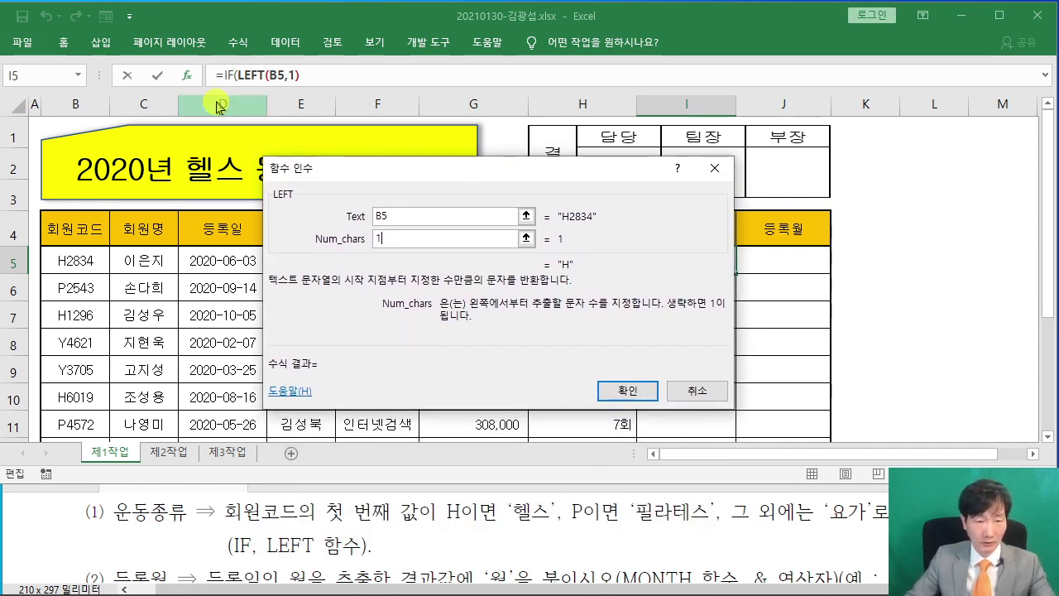
left_click(230, 76)
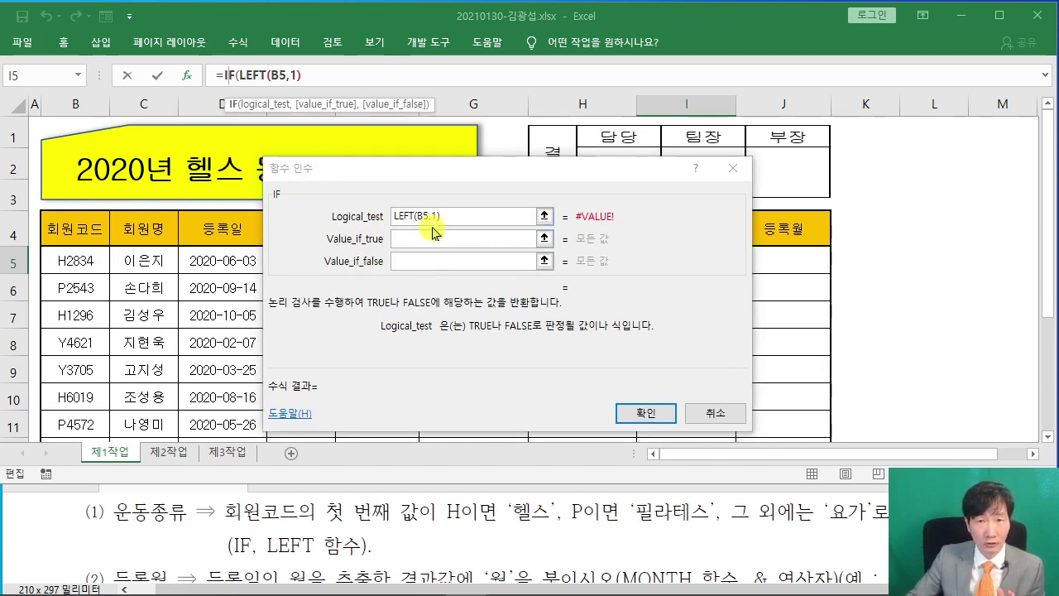
left_click(463, 236)
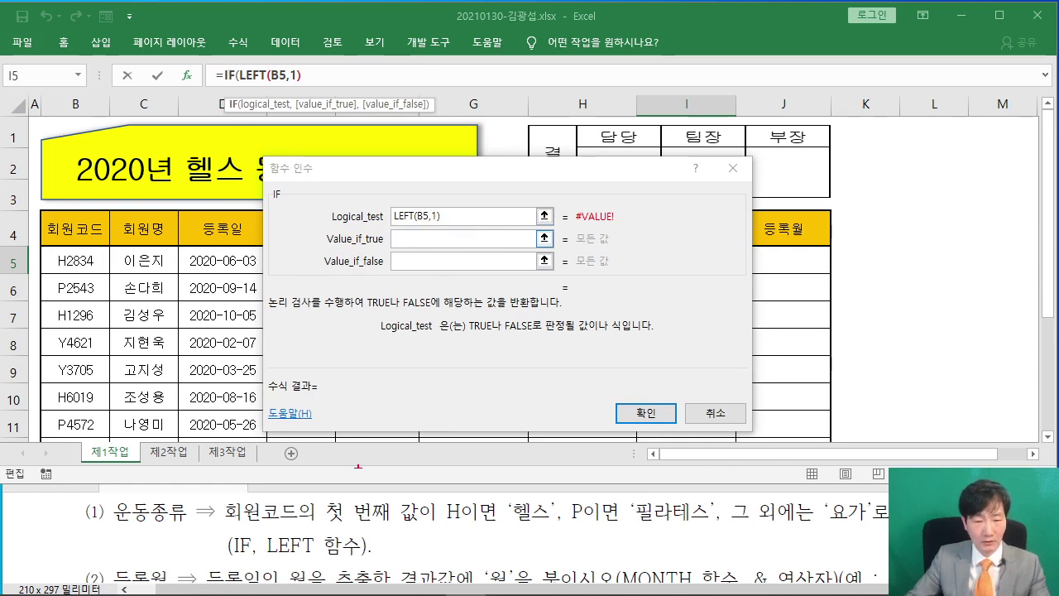
left_click_drag(221, 522, 365, 522)
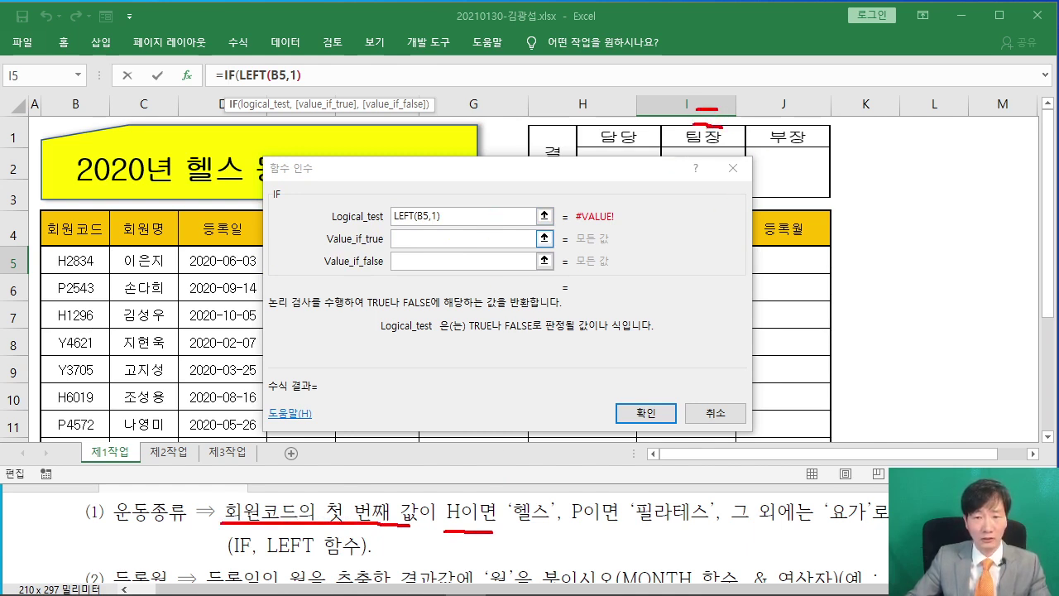
left_click_drag(724, 200, 722, 225)
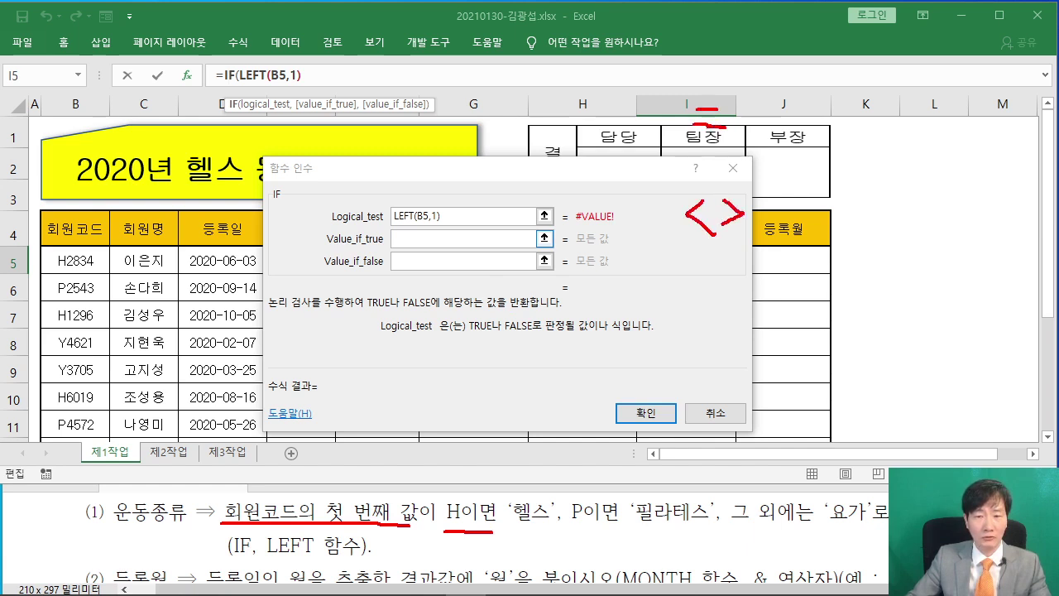
mouse_move(725, 280)
left_mouse_down()
mouse_move(691, 304)
mouse_move(756, 280)
left_mouse_up()
mouse_move(723, 297)
left_mouse_down()
mouse_move(754, 304)
mouse_move(793, 278)
left_mouse_up()
left_click_drag(796, 266, 806, 325)
left_click_drag(837, 257, 826, 287)
left_click_drag(834, 278, 874, 285)
left_click_drag(839, 304, 852, 313)
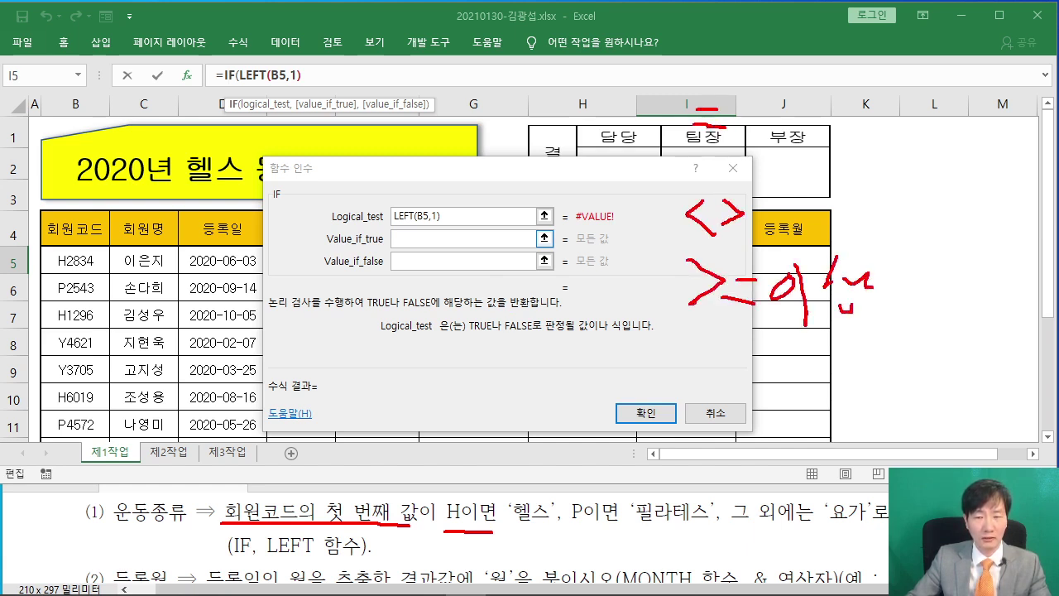
mouse_move(719, 340)
left_mouse_down()
mouse_move(708, 454)
mouse_move(731, 523)
left_mouse_up()
mouse_move(735, 143)
left_mouse_down()
mouse_move(706, 144)
mouse_move(719, 144)
left_mouse_up()
key("Escape")
Append an equals sign after LEFT(B5,1) in the IF function's Logical_test
left_click(475, 240)
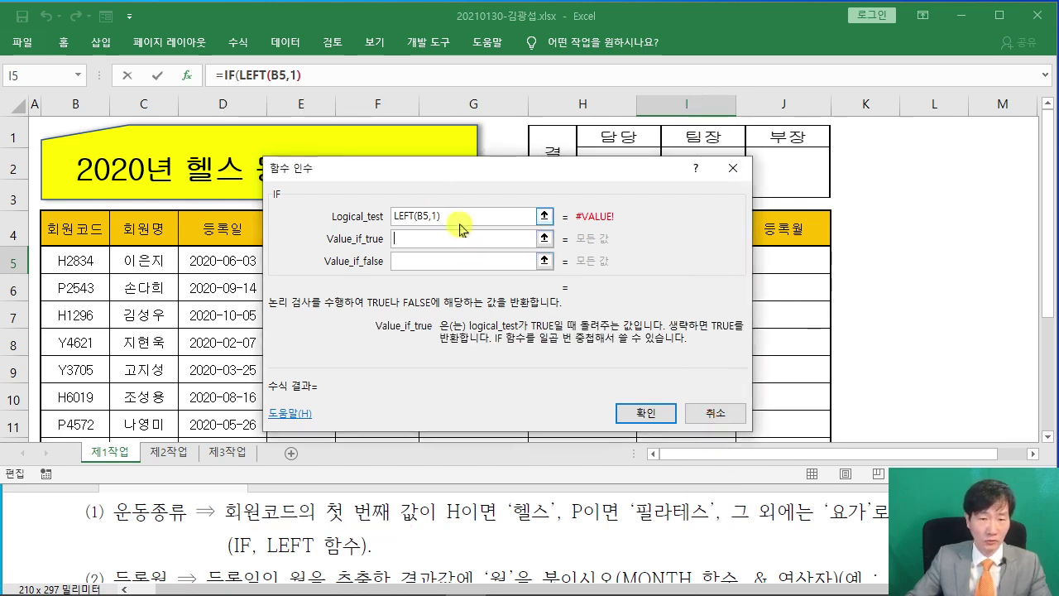
key("shift+Tab")
left_click(490, 212)
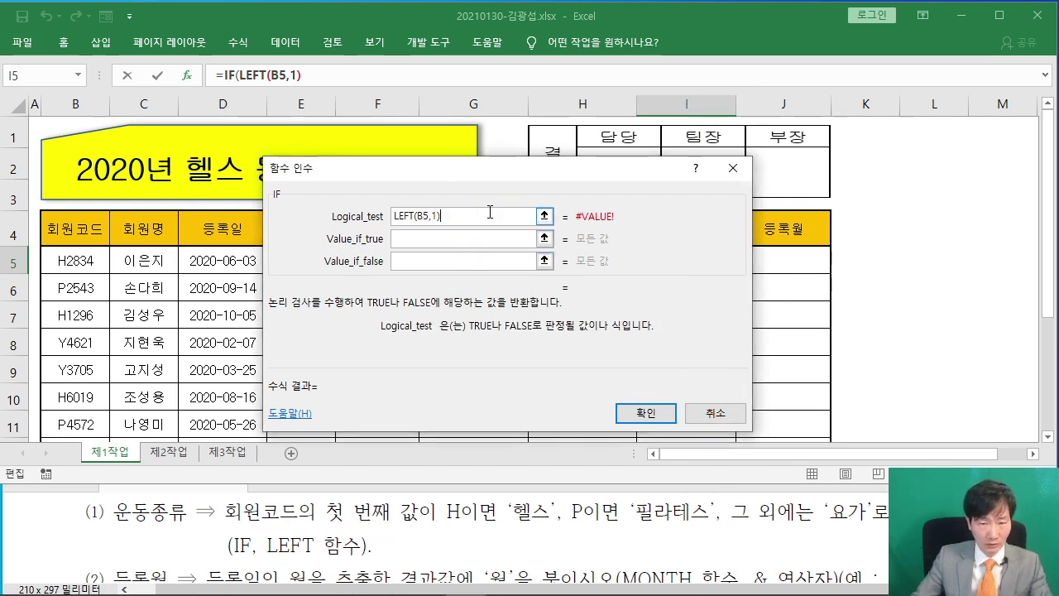
type("=")
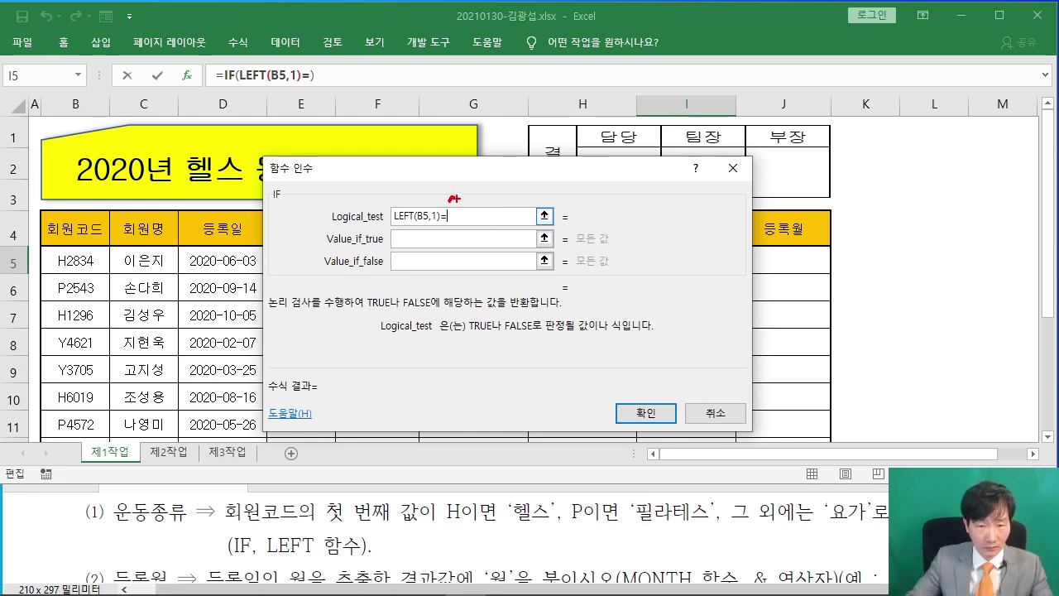
left_click_drag(482, 202, 482, 206)
left_click_drag(488, 202, 488, 209)
left_click_drag(438, 534, 471, 534)
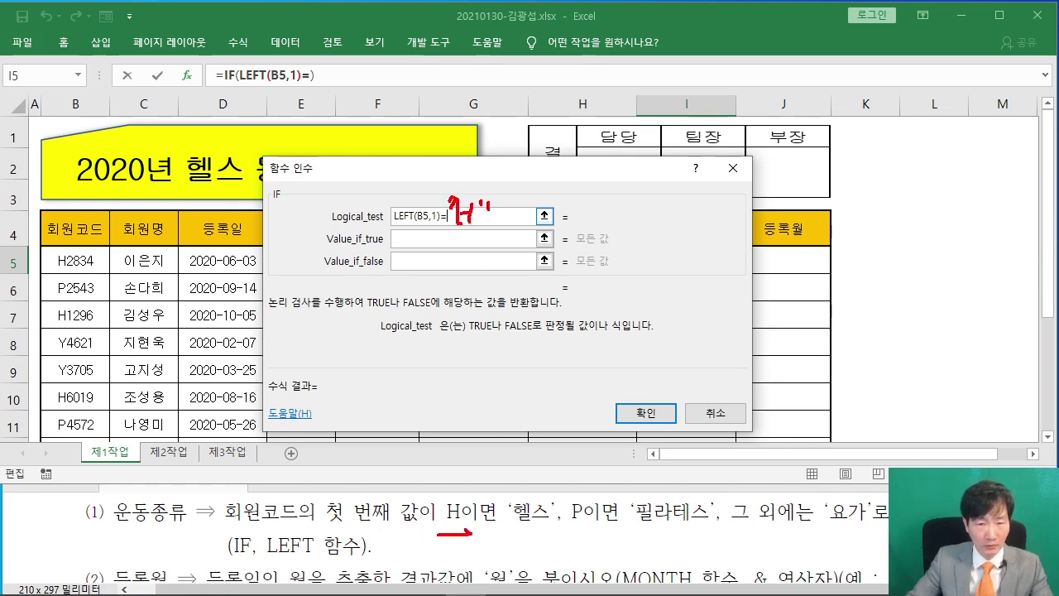
Complete the IF function's Logical_test as LEFT(B5,1)="H"
key("Escape")
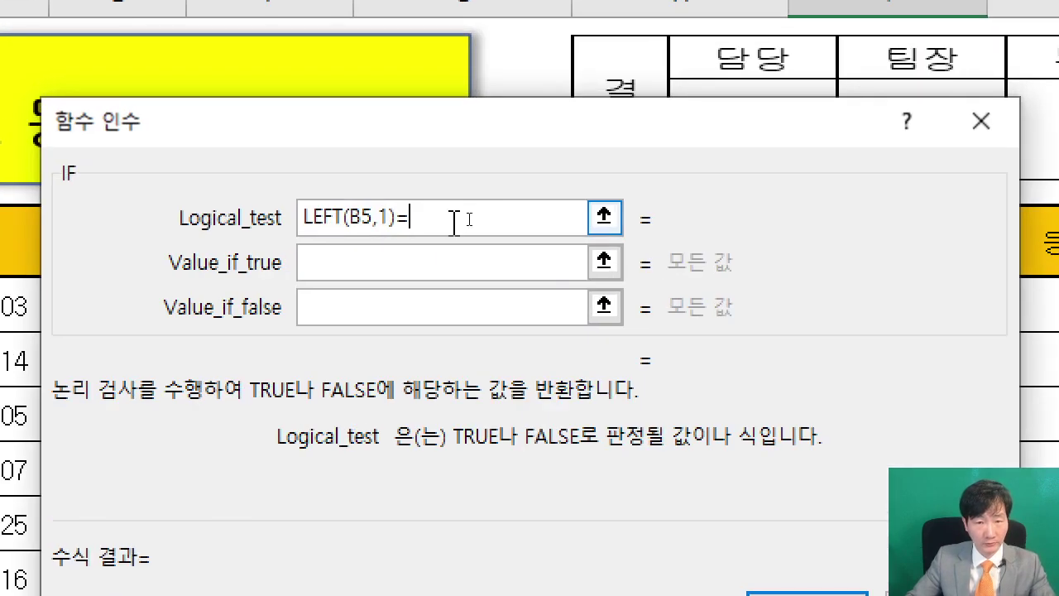
type("\"H")
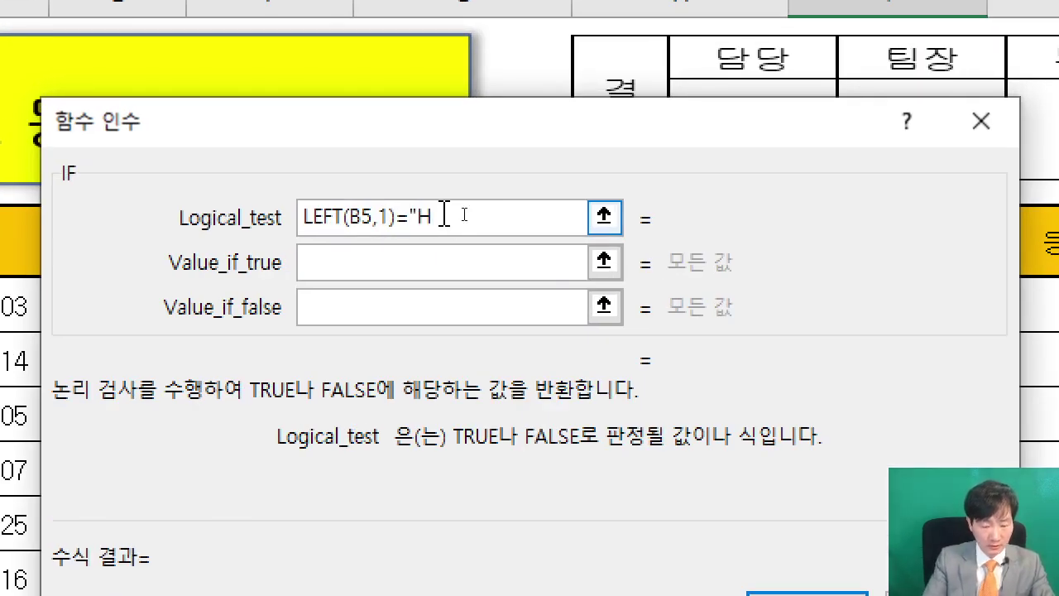
type("\"")
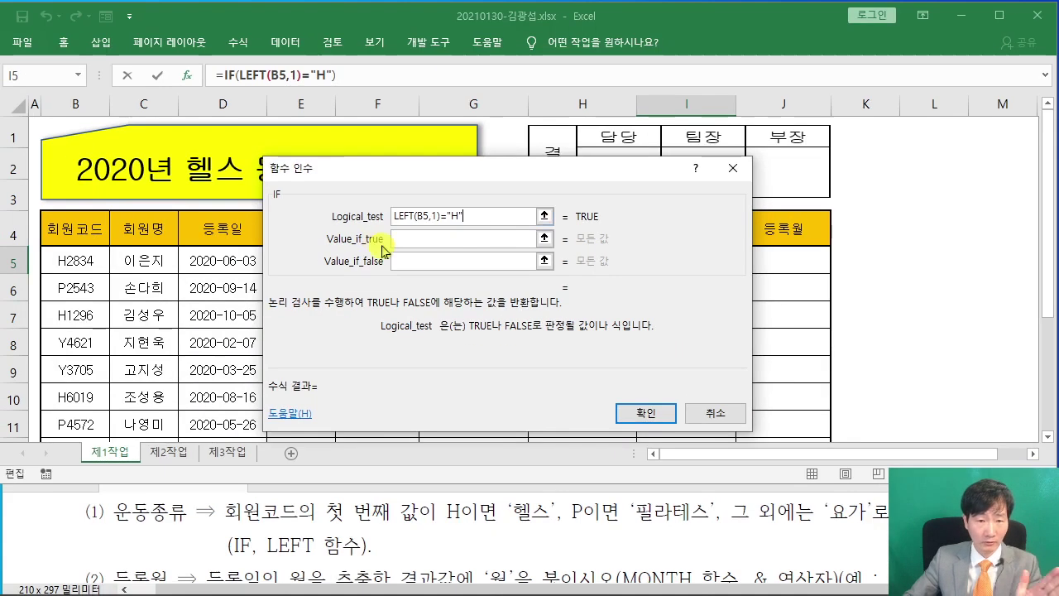
Set the IF function's Value_if_true to "헬스"
left_click(327, 265)
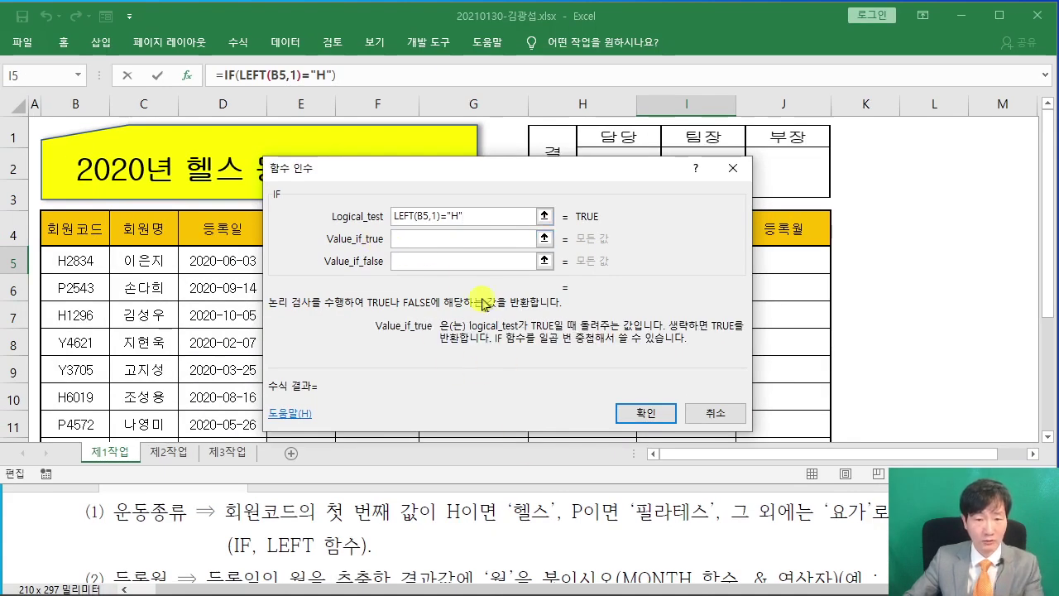
type("\"GPF")
key("BackSpace")
key("BackSpace")
type("pftm")
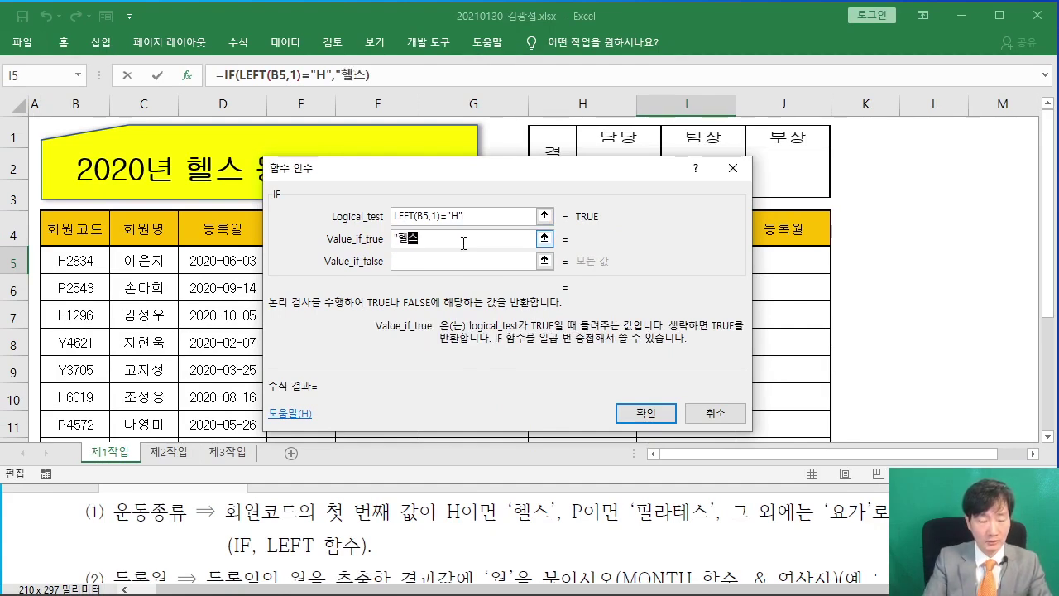
type("\"")
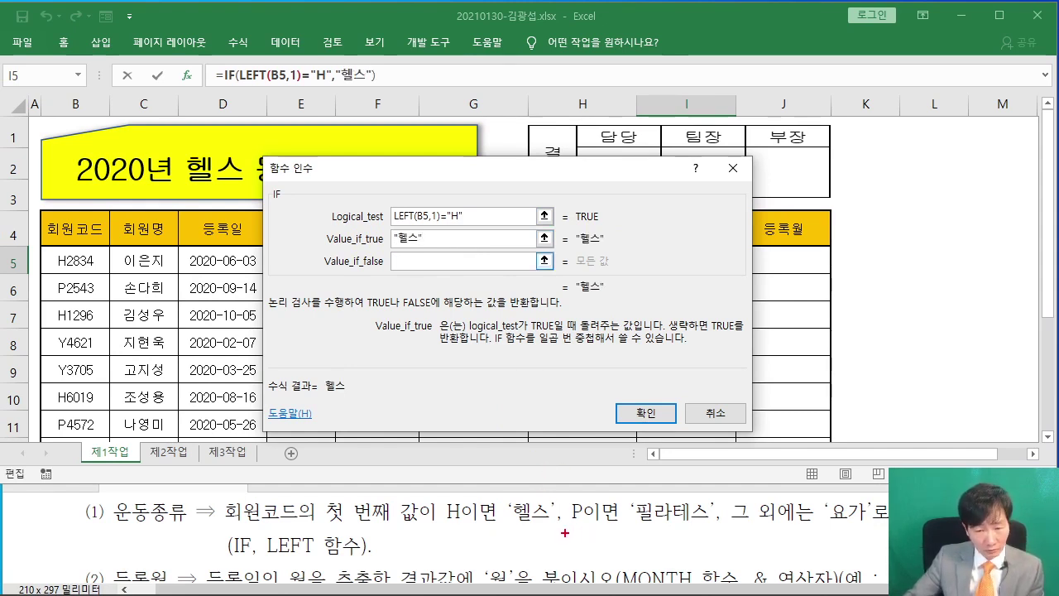
left_click_drag(565, 531, 693, 538)
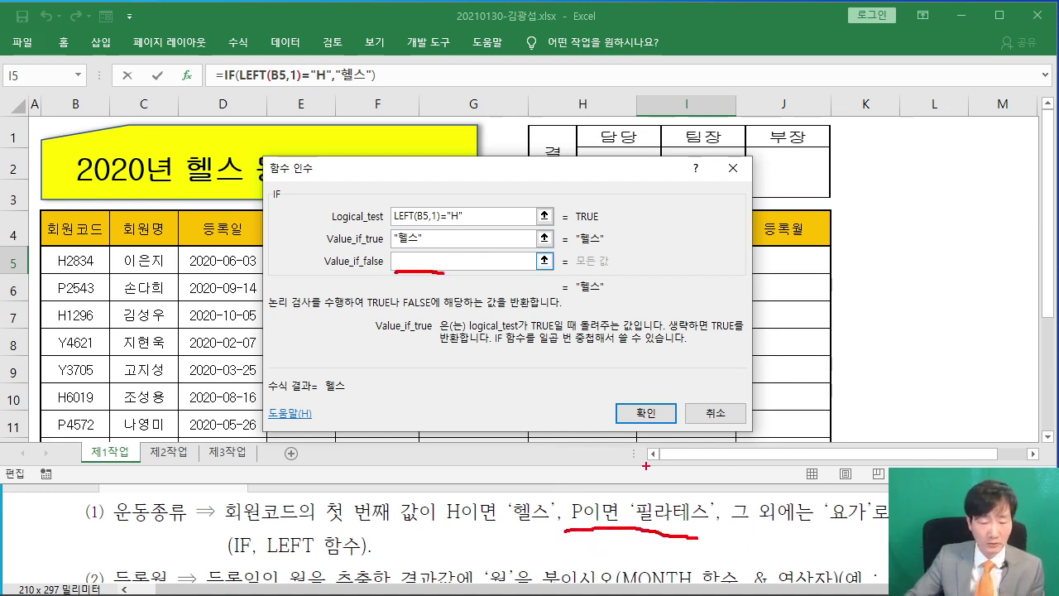
left_click_drag(546, 535, 889, 544)
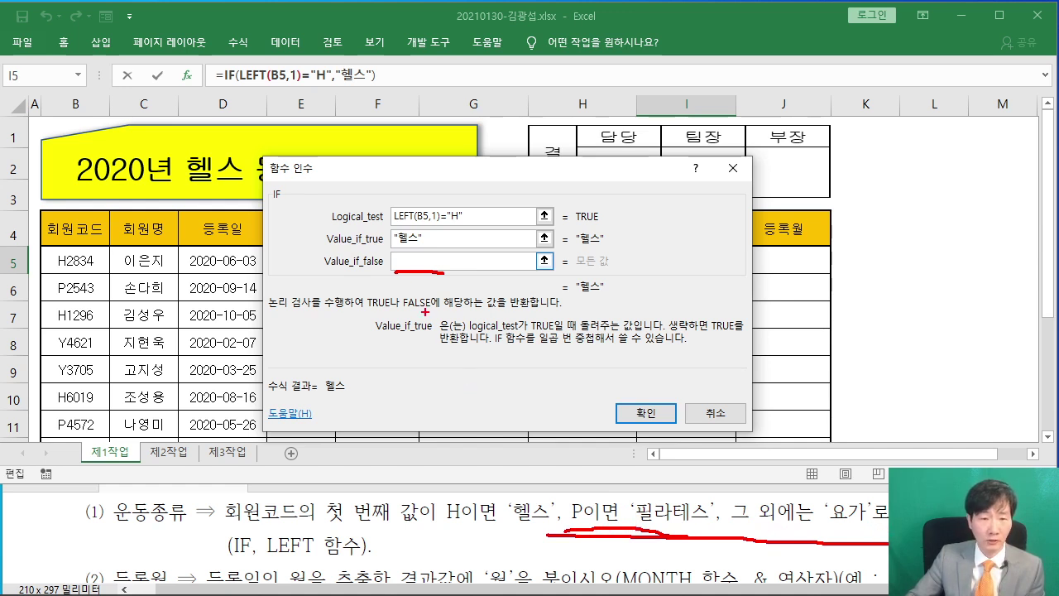
left_click_drag(410, 265, 450, 391)
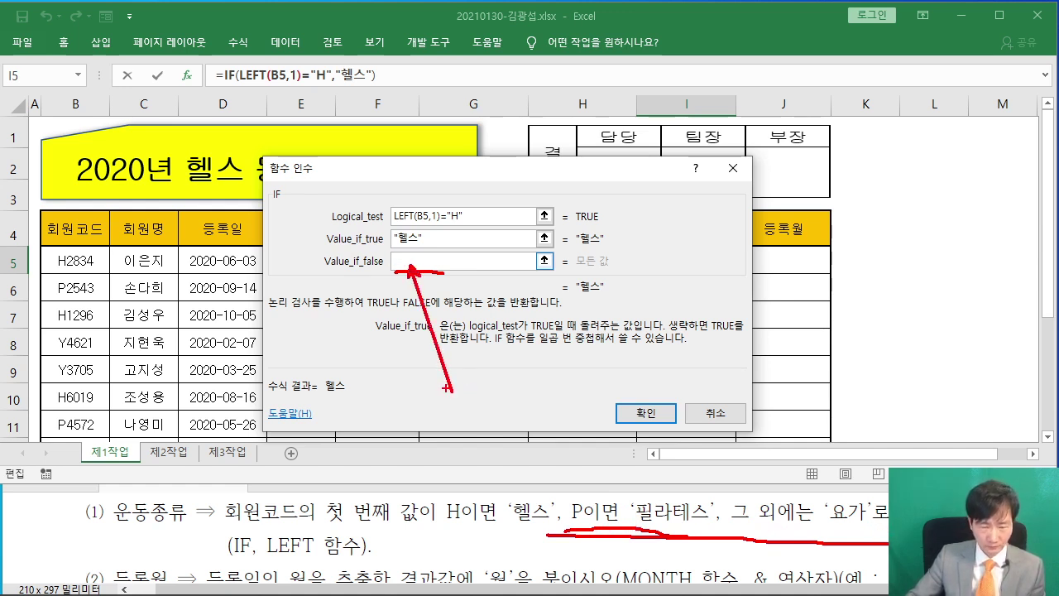
left_click_drag(488, 408, 480, 437)
left_click_drag(418, 445, 675, 478)
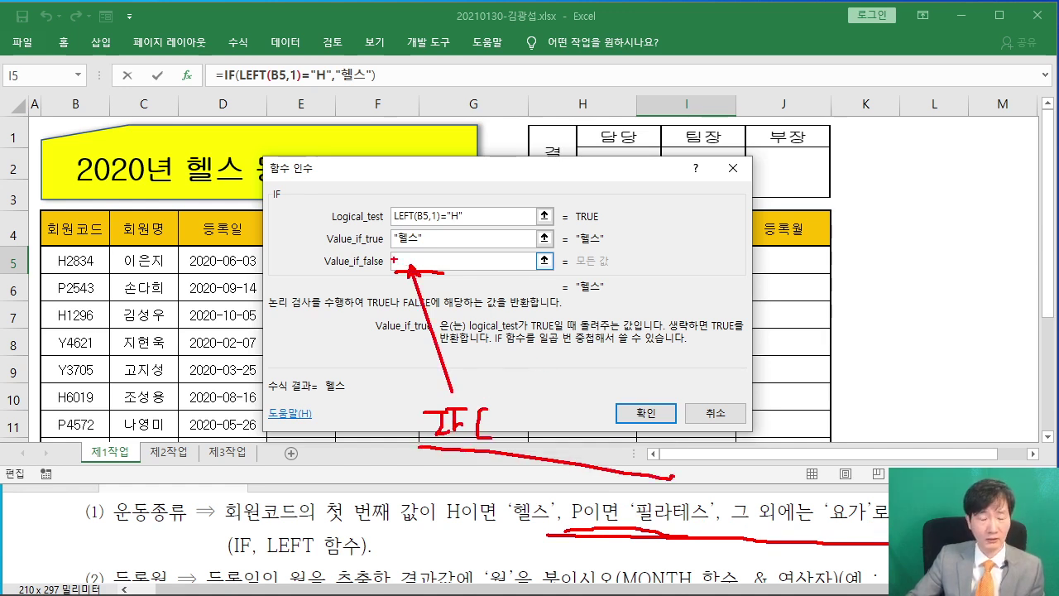
mouse_move(222, 64)
left_mouse_down()
mouse_move(268, 94)
mouse_move(382, 67)
mouse_move(240, 63)
left_mouse_up()
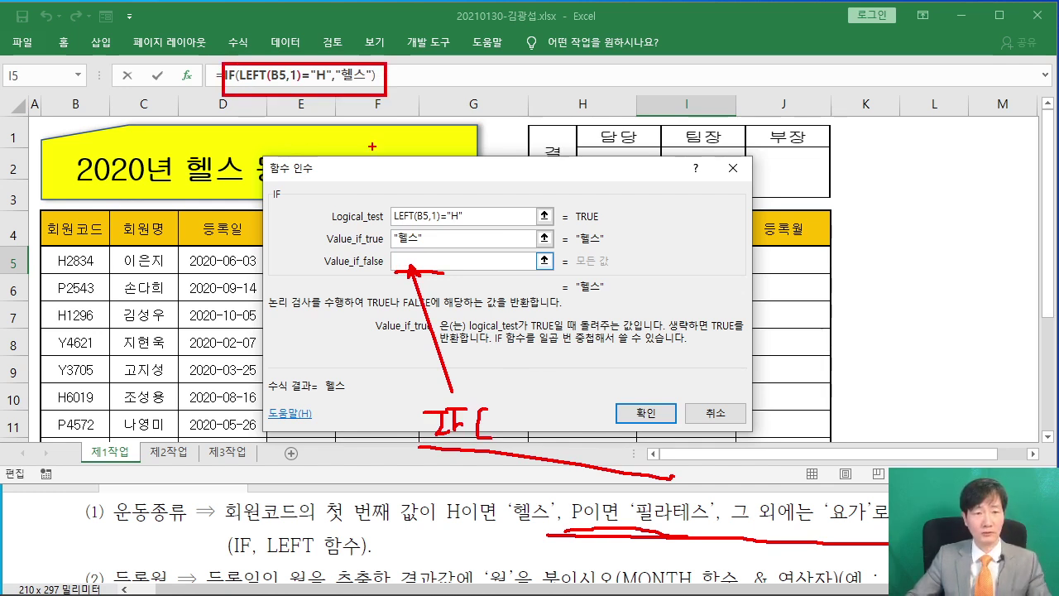
key("Escape")
Copy the IF expression without its leading equals sign from I5's formula and paste it into Value_if_false as a nested IF
left_click(228, 75)
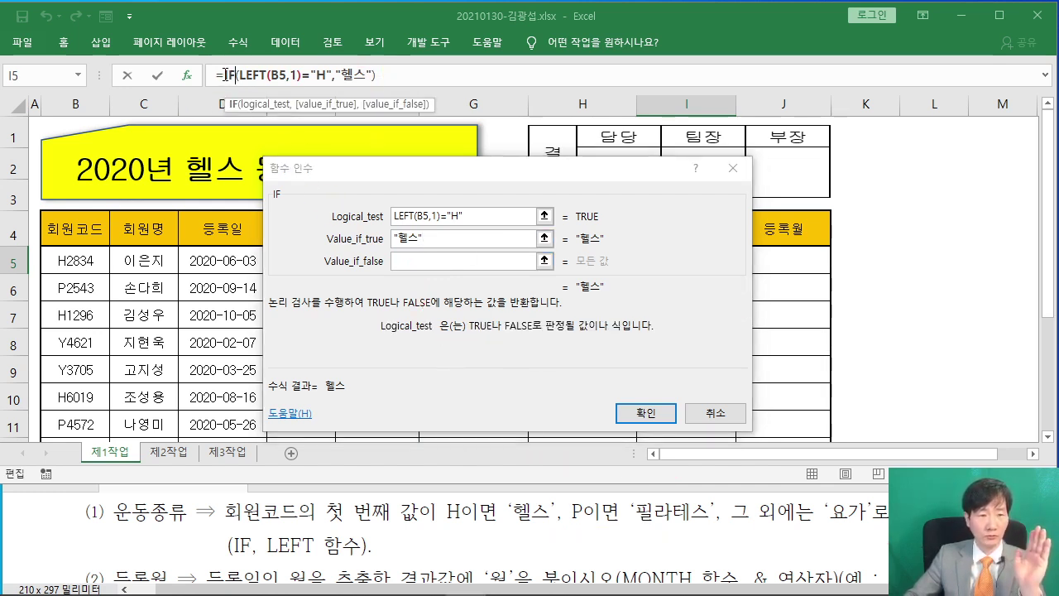
left_click_drag(226, 75, 377, 76)
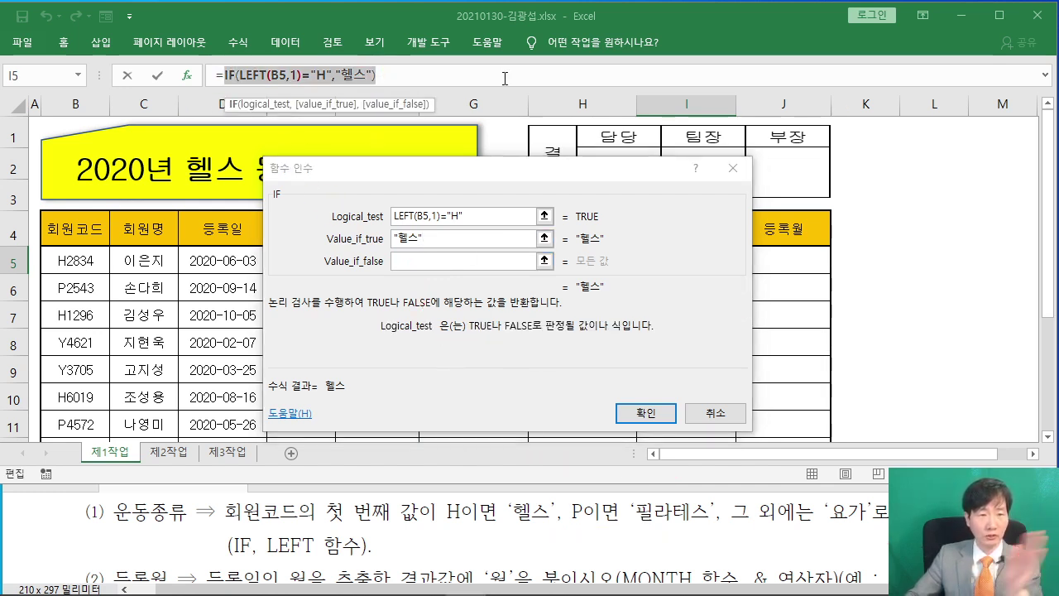
right_click(352, 75)
left_click(407, 104)
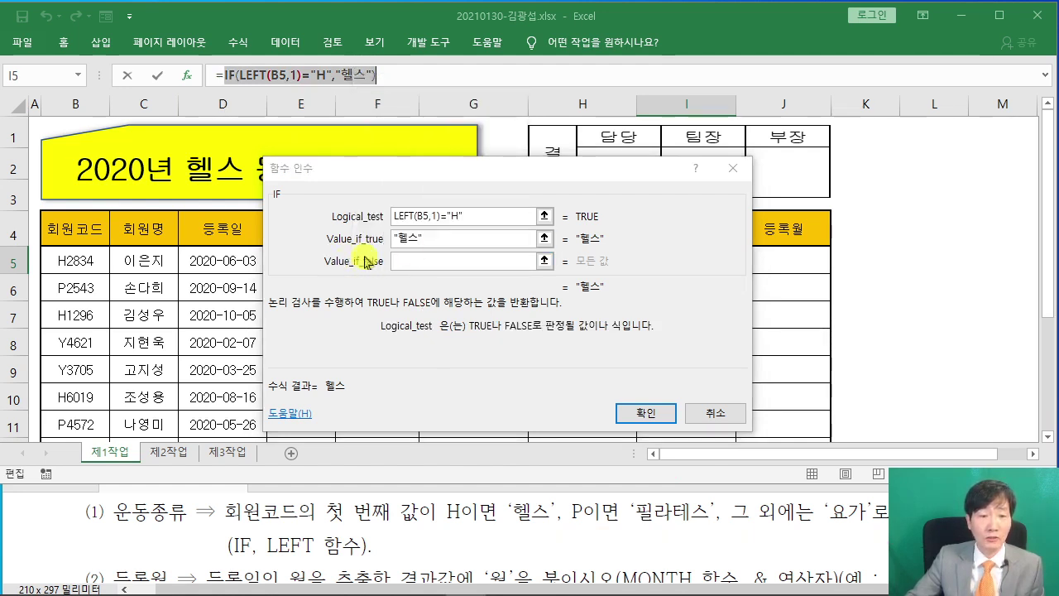
left_click(412, 268)
right_click(407, 263)
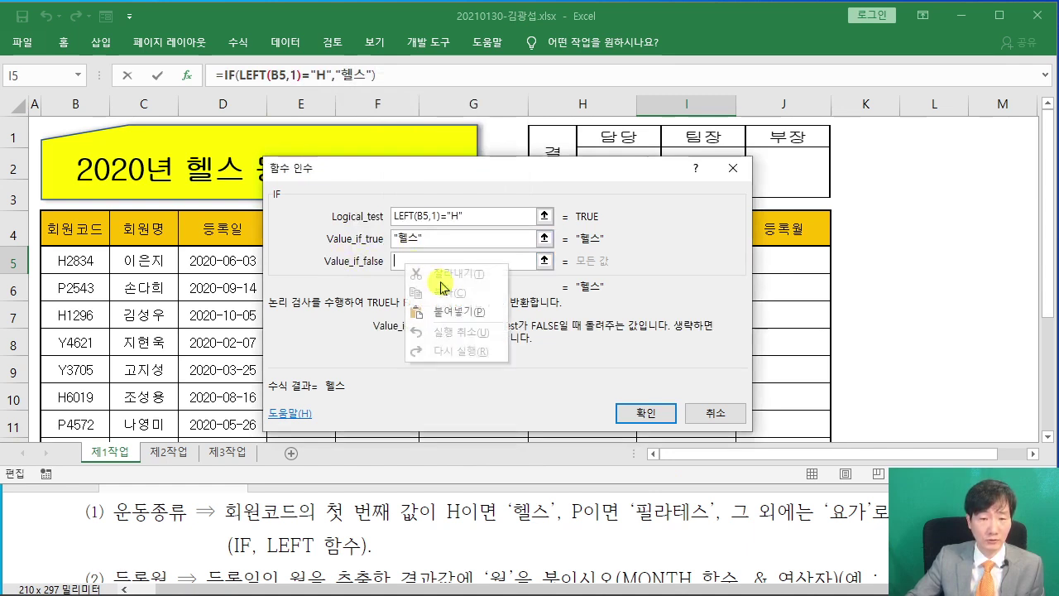
left_click(454, 312)
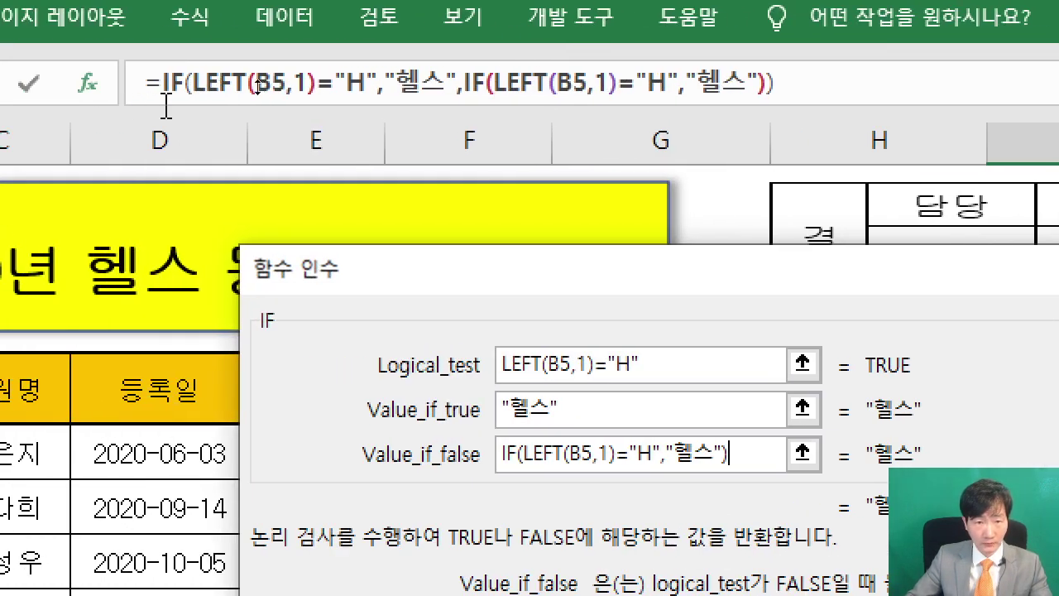
Change the comparison letter in the nested IF's logical test to "P"
left_click(667, 83)
double_click(667, 83)
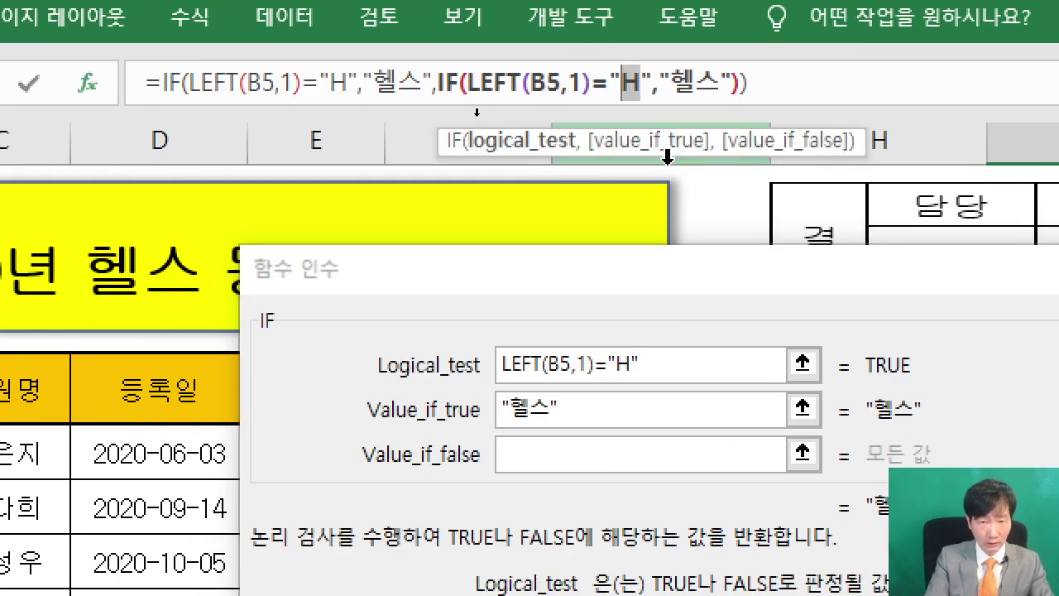
type("P")
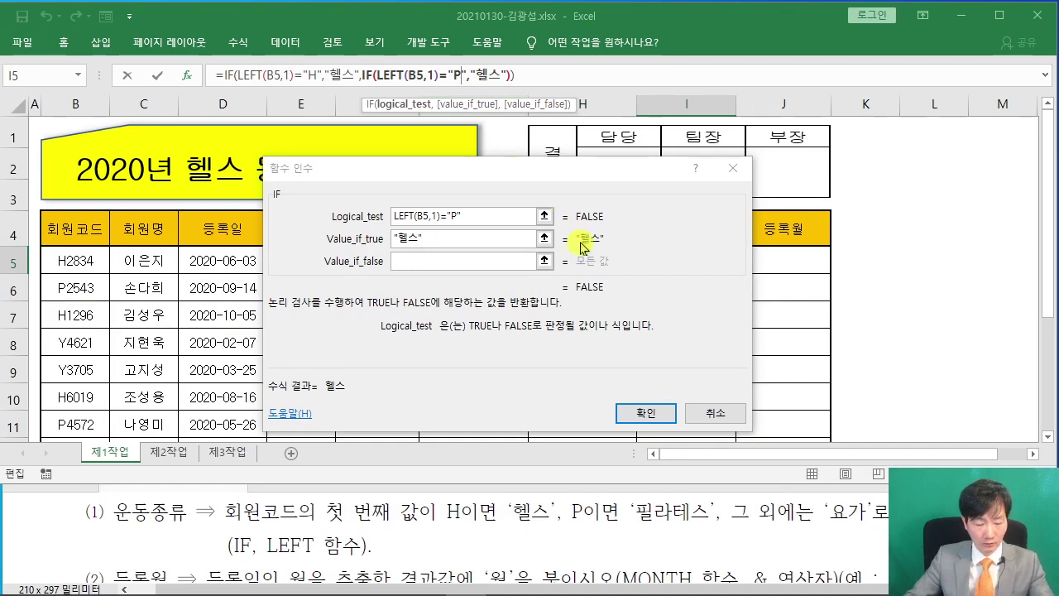
left_click_drag(626, 526, 714, 531)
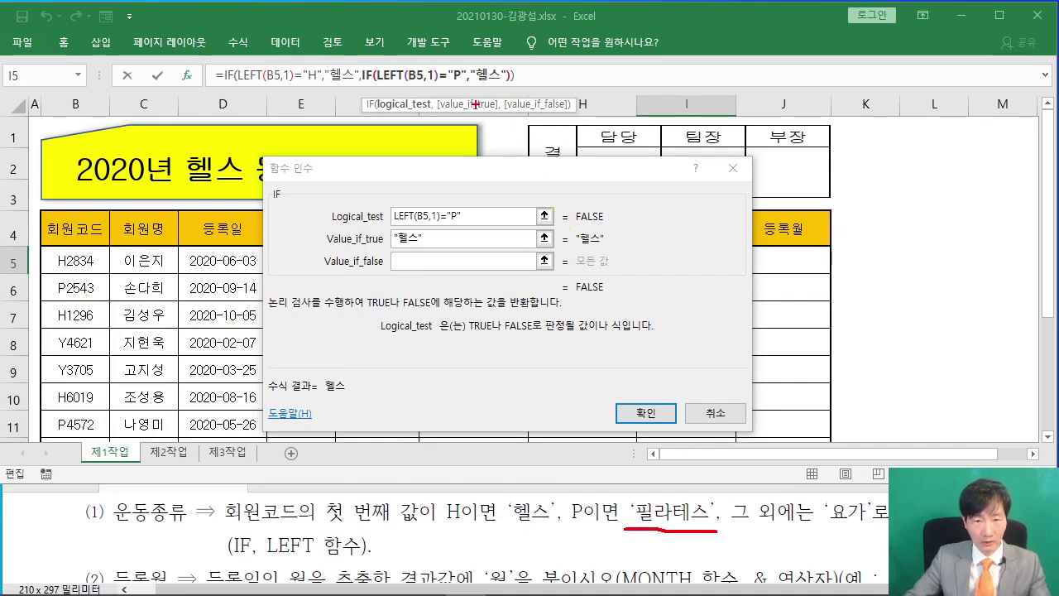
left_click_drag(494, 84, 669, 498)
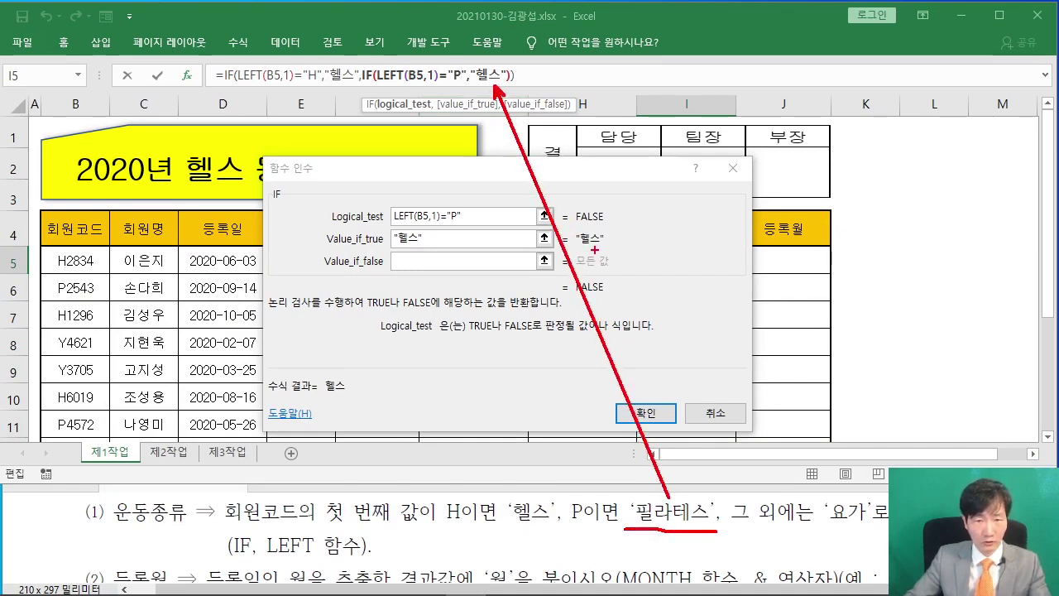
key("Escape")
Replace the nested IF's true value with "필라테스" in the formula and return to the nested IF's arguments
left_click(500, 80)
key("BackSpace")
key("BackSpace")
type("VLF")
key("BackSpace")
key("BackSpace")
key("BackSpace")
type("ㅍ")
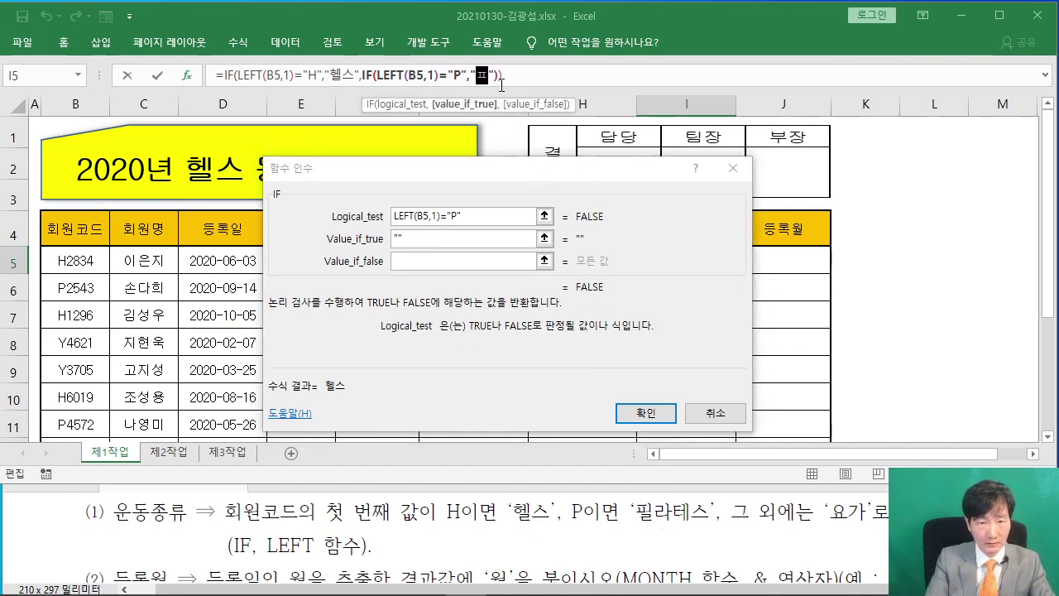
type("라테스")
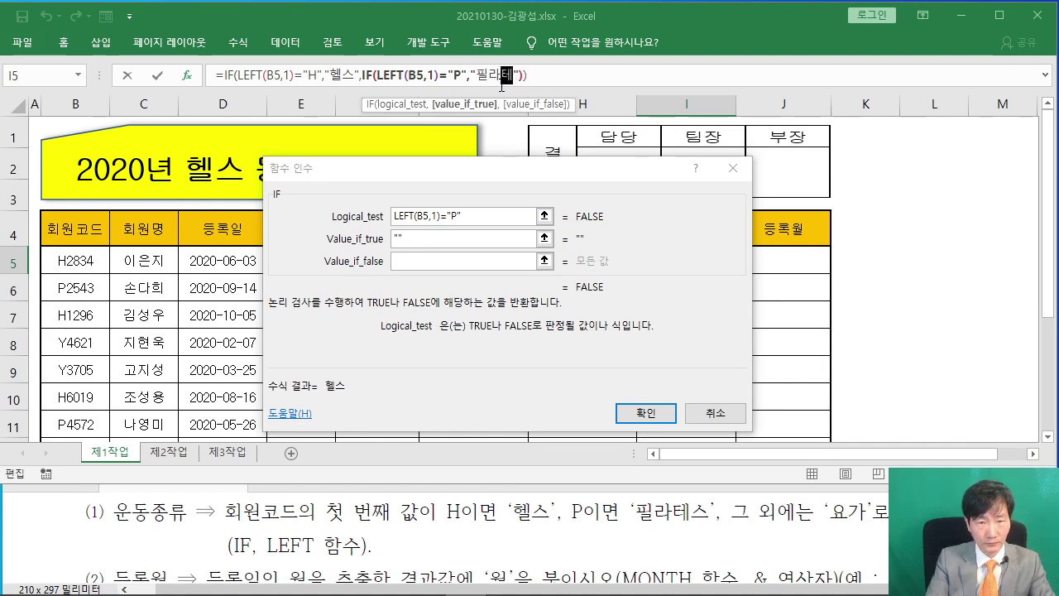
left_click(501, 210)
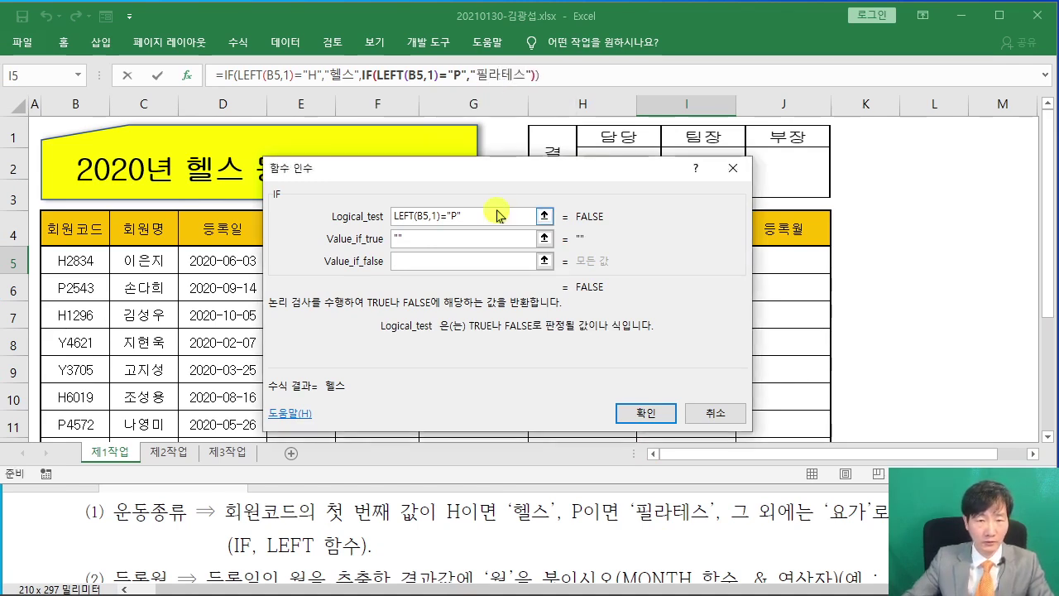
left_click(496, 240)
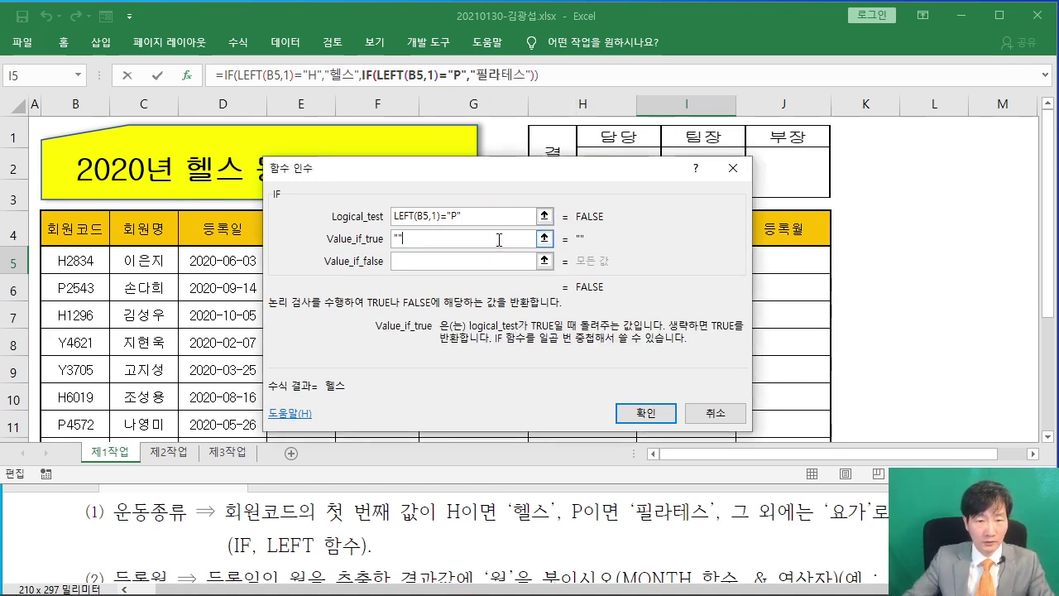
left_click(559, 76)
left_click(505, 81)
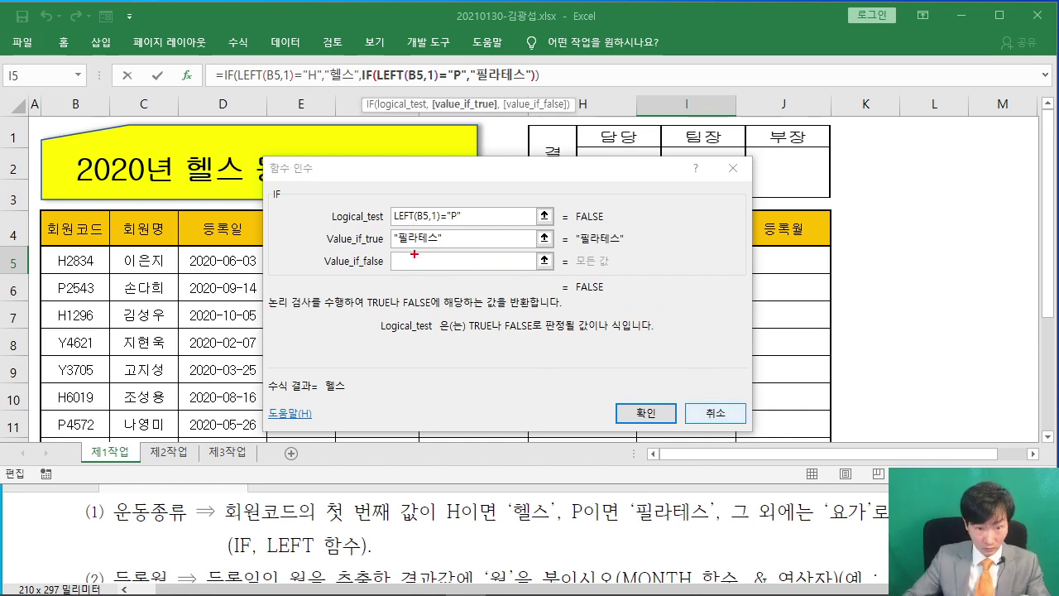
Set the nested IF's Value_if_false to "요가" and confirm the formula in I5
mouse_move(389, 270)
left_mouse_down()
mouse_move(462, 269)
mouse_move(685, 390)
mouse_move(861, 506)
left_mouse_up()
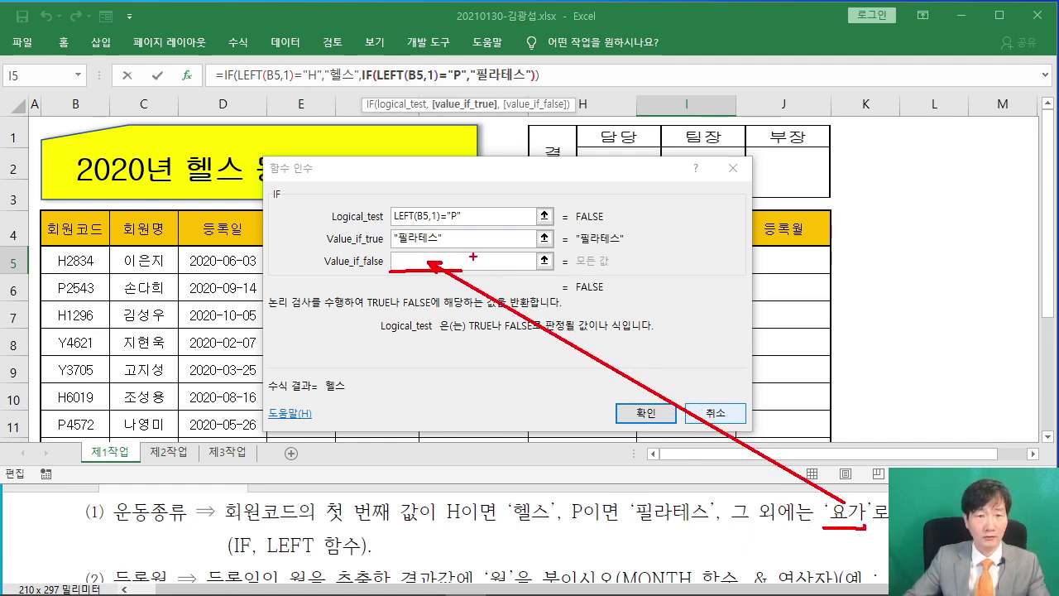
key("Escape")
left_click(462, 260)
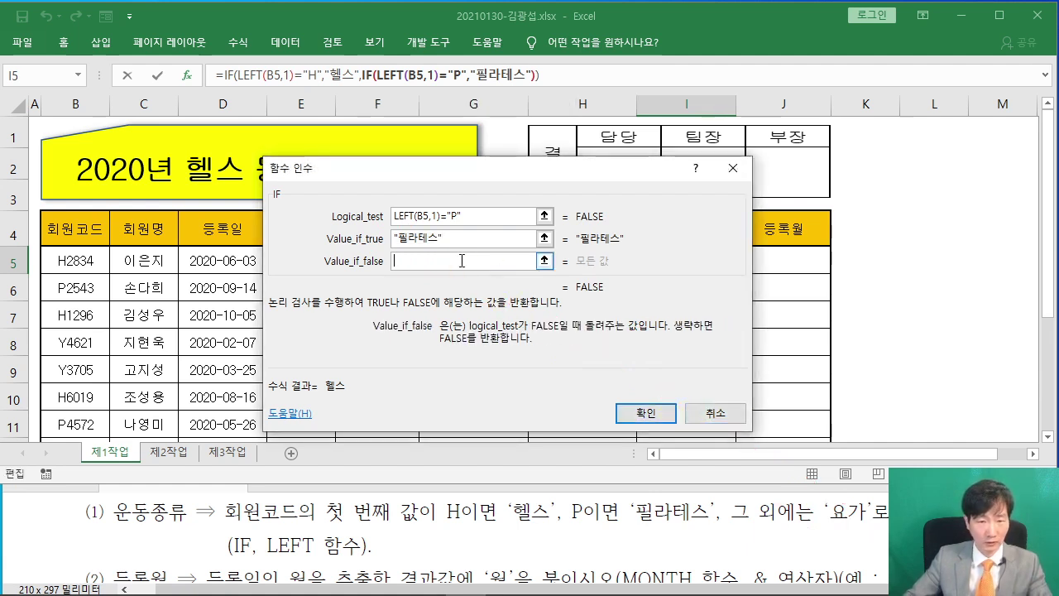
type("\"요가\"")
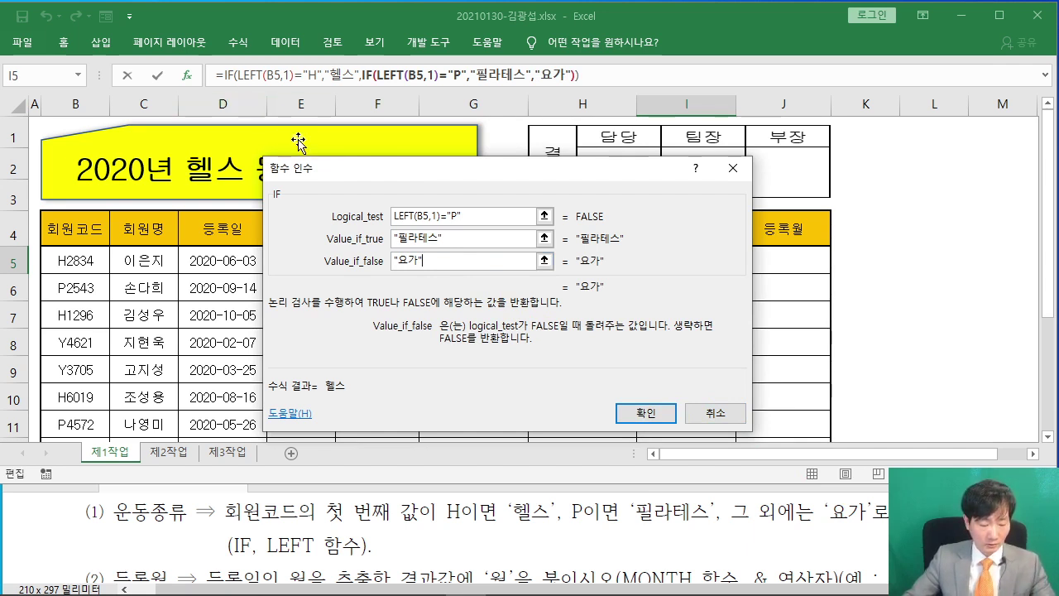
mouse_move(200, 47)
left_mouse_down()
mouse_move(366, 111)
mouse_move(614, 100)
left_mouse_up()
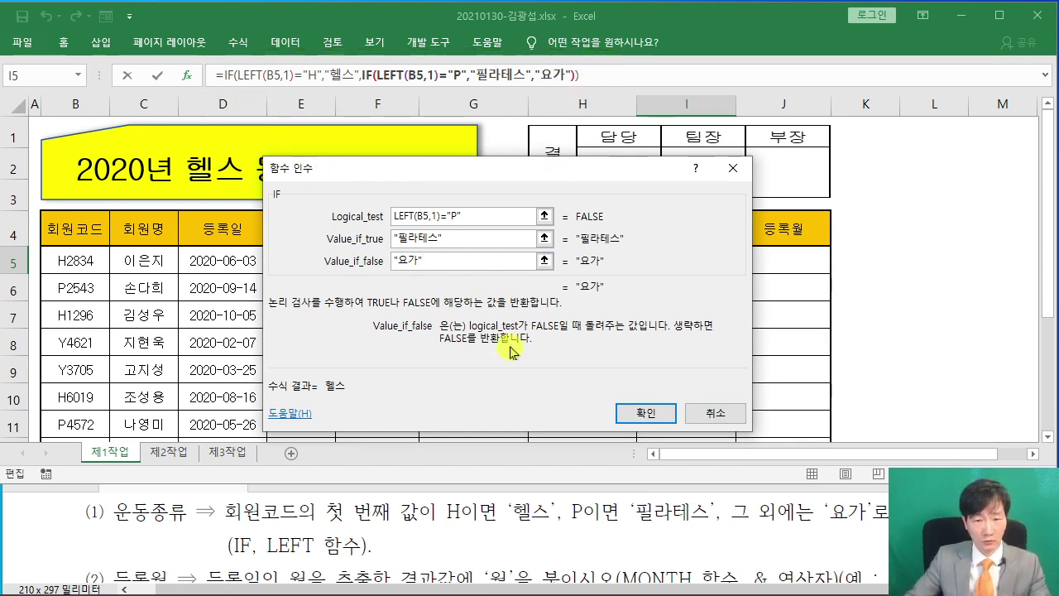
left_click(655, 411)
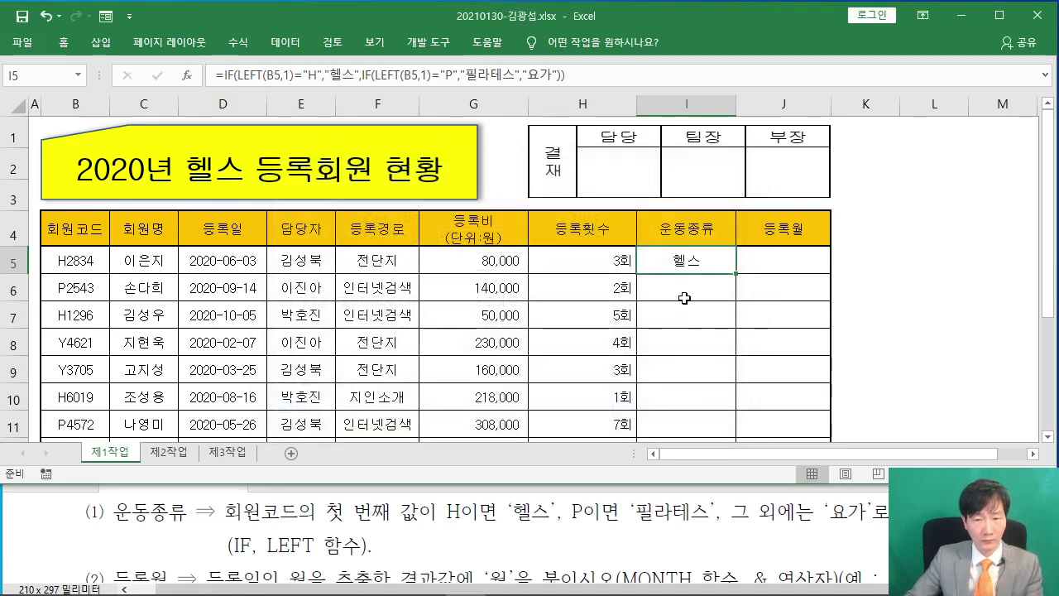
Fill the I5 formula down the 운동종류 column to I12 without formatting (서식 없이 채우기), and deselect the range
left_click_drag(742, 276, 729, 337)
left_click(721, 262)
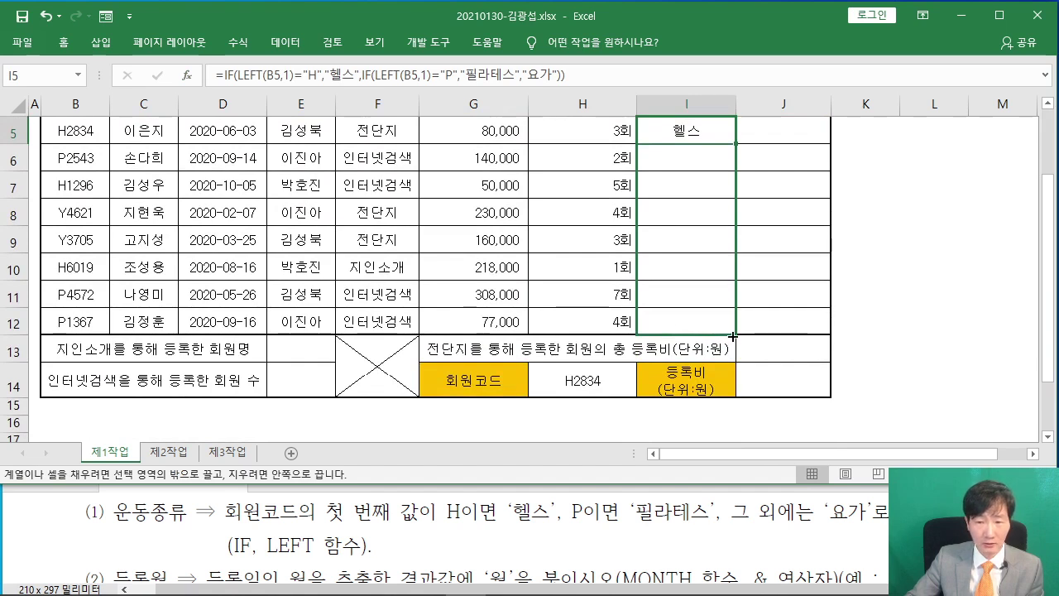
left_click_drag(733, 337, 732, 337)
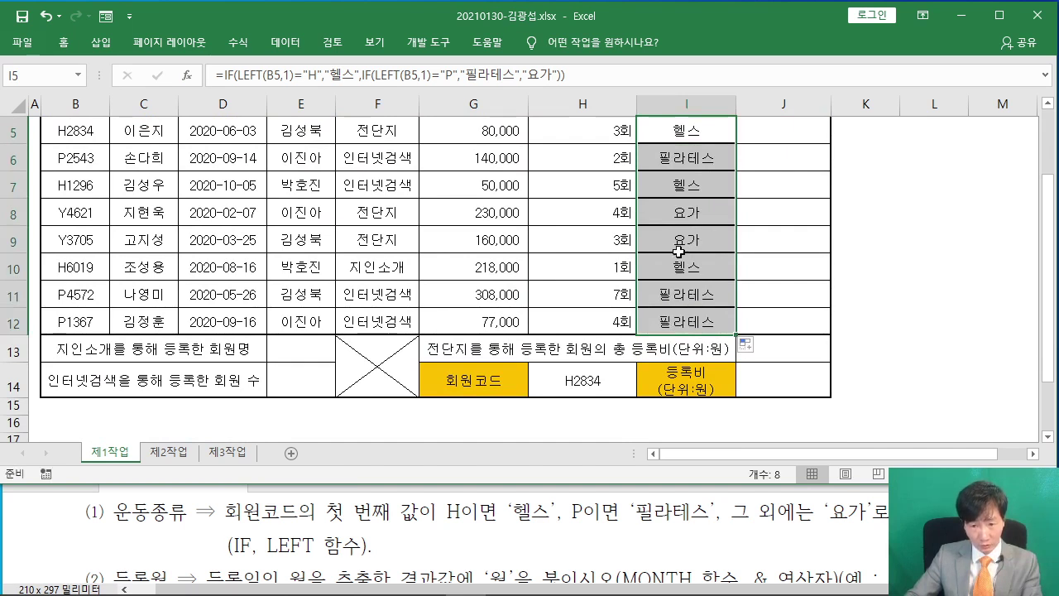
left_click(756, 351)
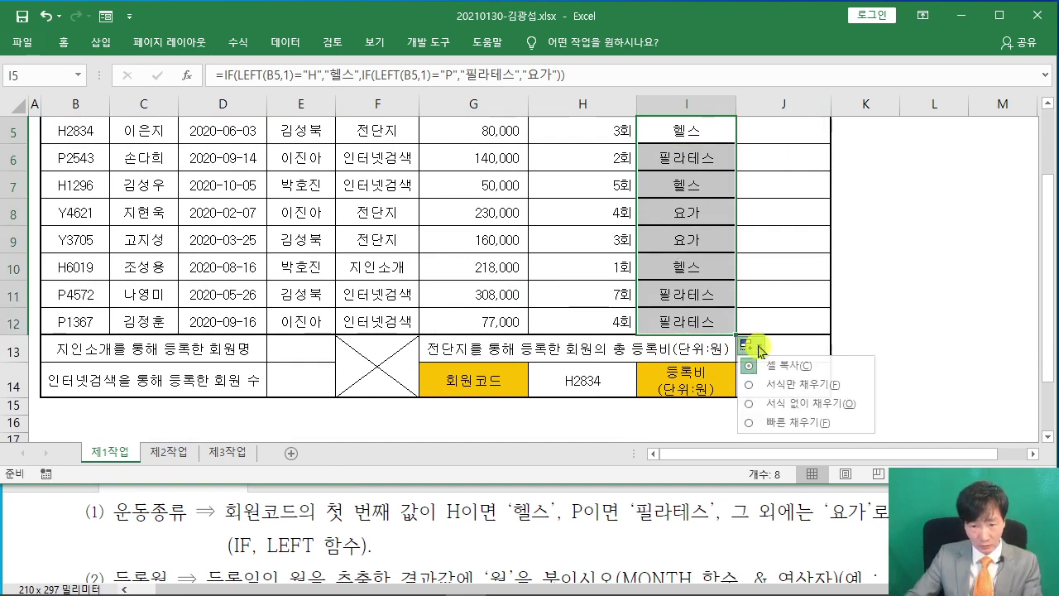
left_click(761, 404)
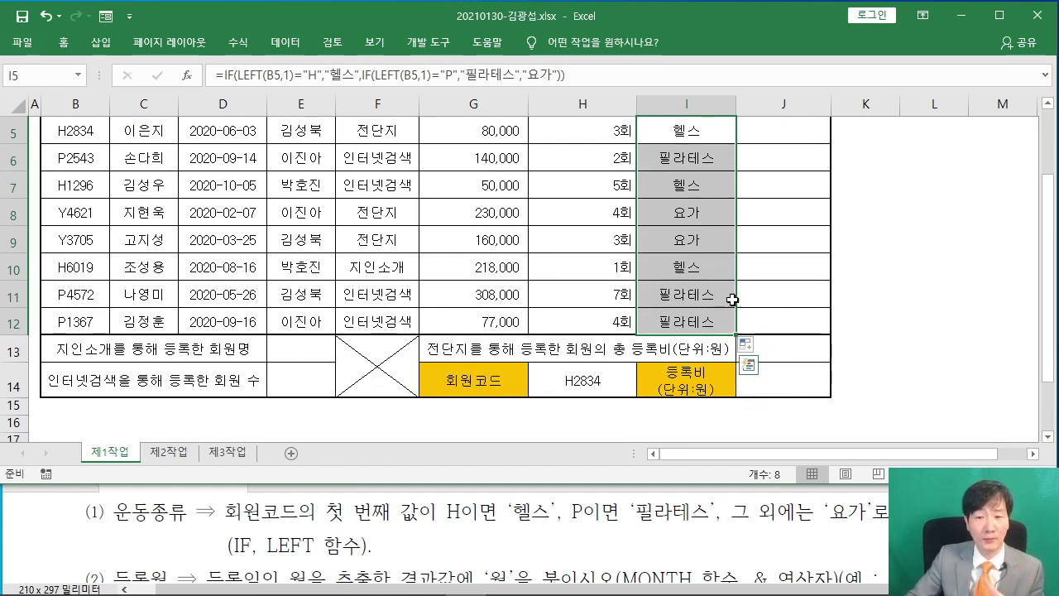
left_click(894, 290)
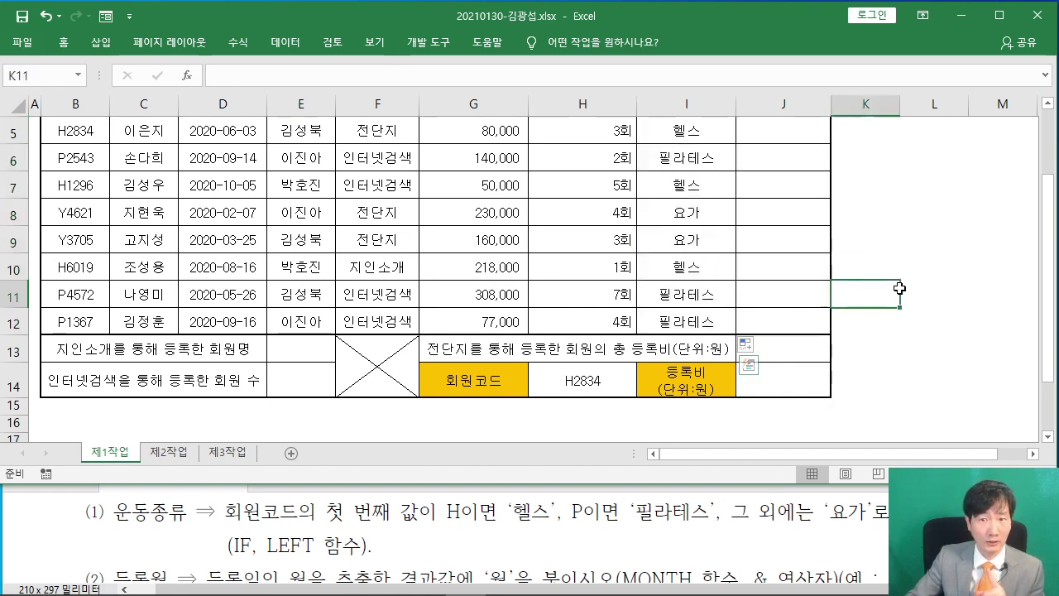
Read instruction (2) for the 등록월 column in the exam PDF
scroll(863, 302, "up", 1)
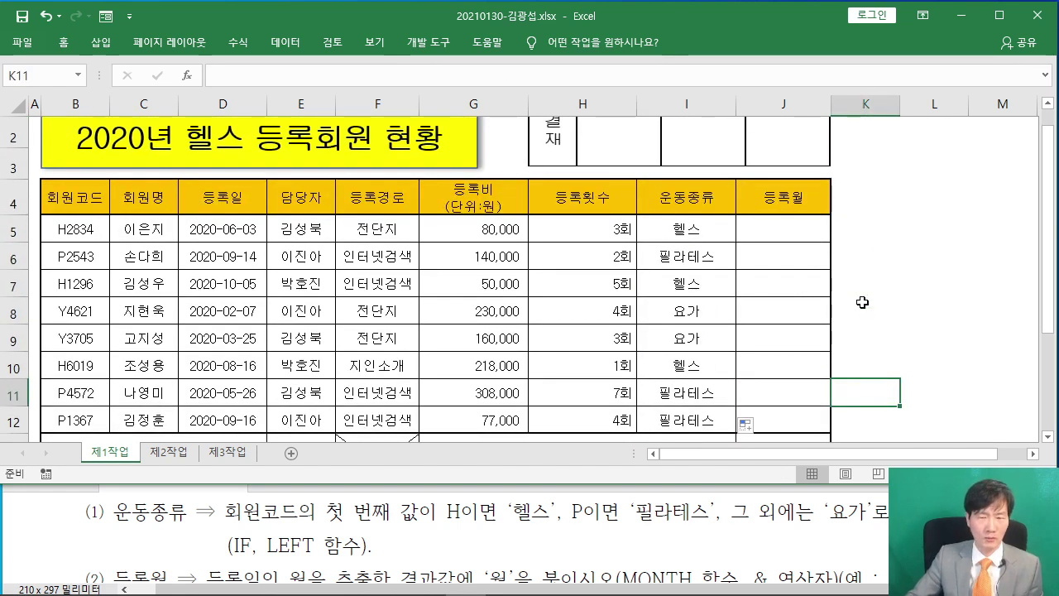
scroll(863, 303, "down", 1)
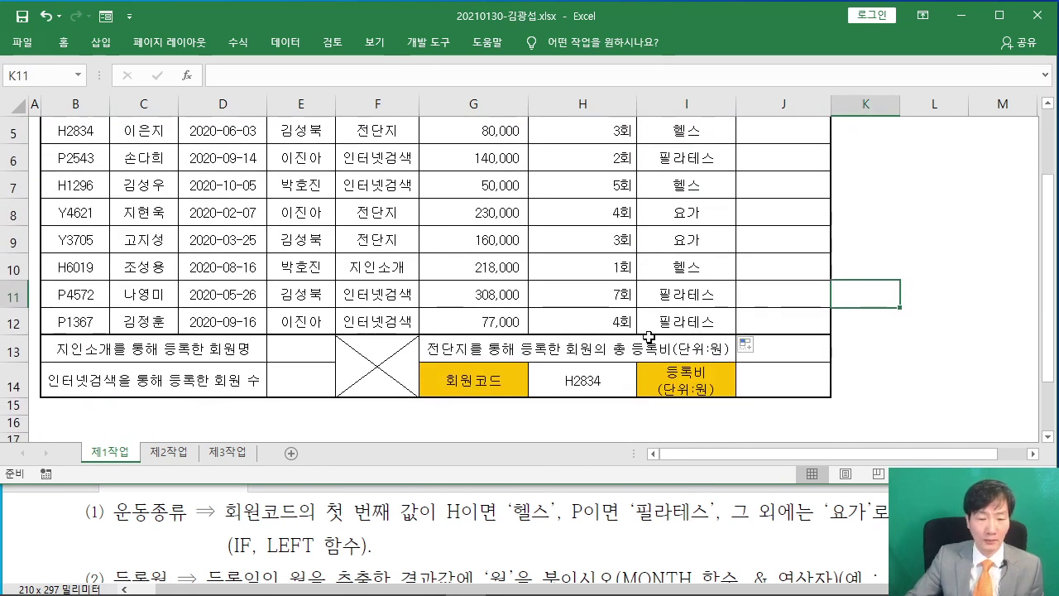
left_click(427, 507)
scroll(427, 506, "down", 2)
scroll(429, 509, "up", 1)
scroll(237, 530, "down", 1)
scroll(244, 527, "up", 1)
scroll(250, 522, "down", 1)
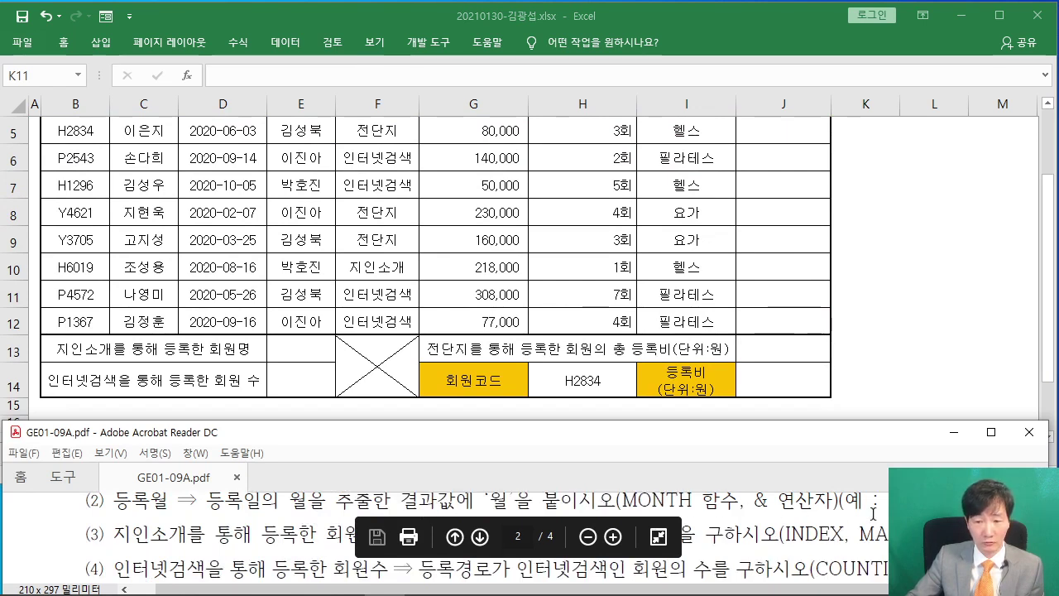
scroll(852, 497, "up", 1)
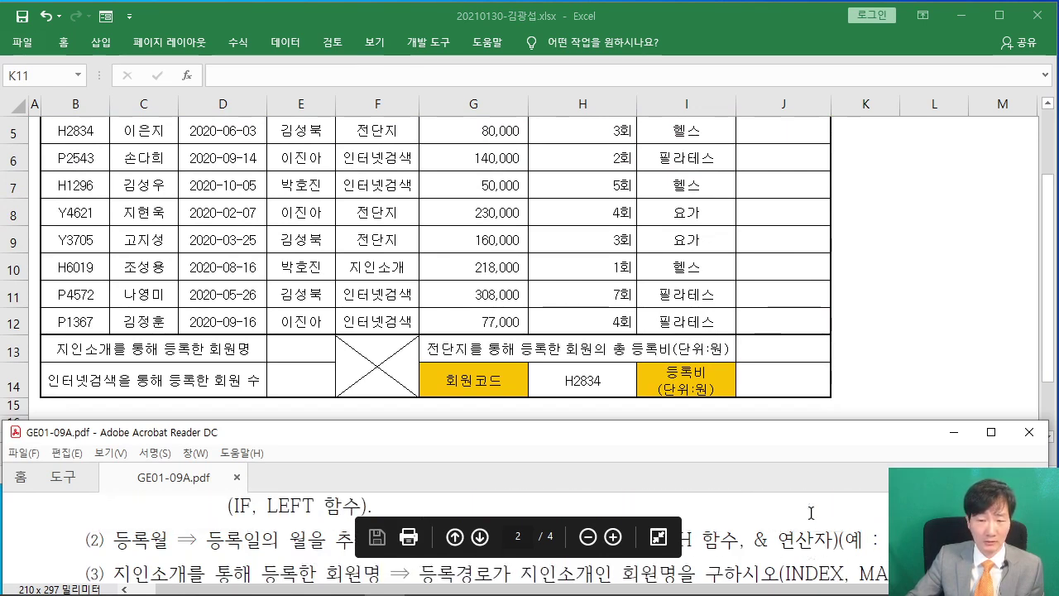
Find the MONTH function by searching and insert it in cell J5, the first 등록월 cell
left_click(918, 294)
scroll(918, 294, "up", 2)
left_click(808, 256)
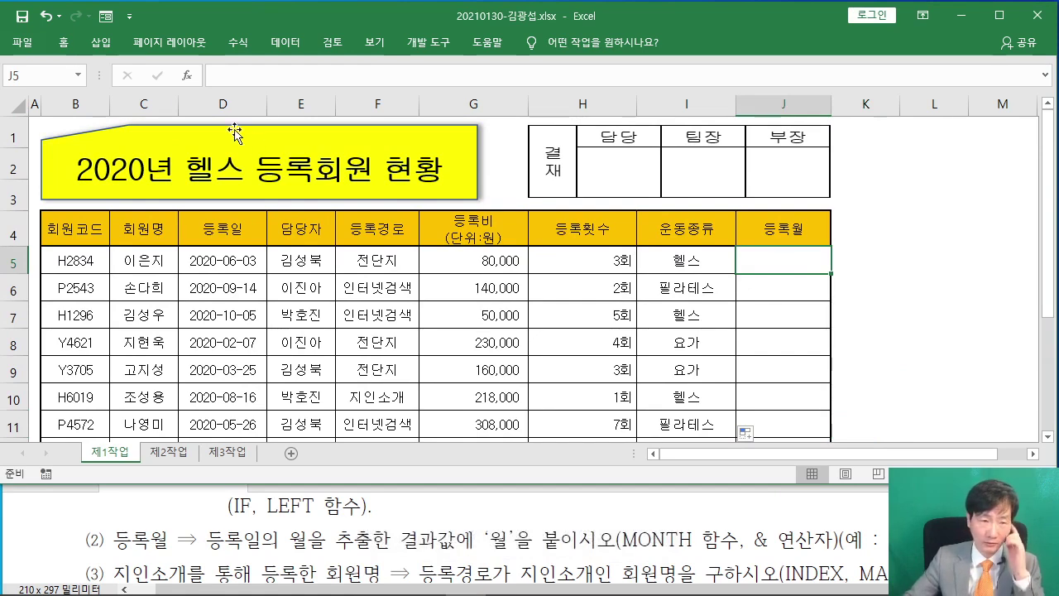
left_click(185, 76)
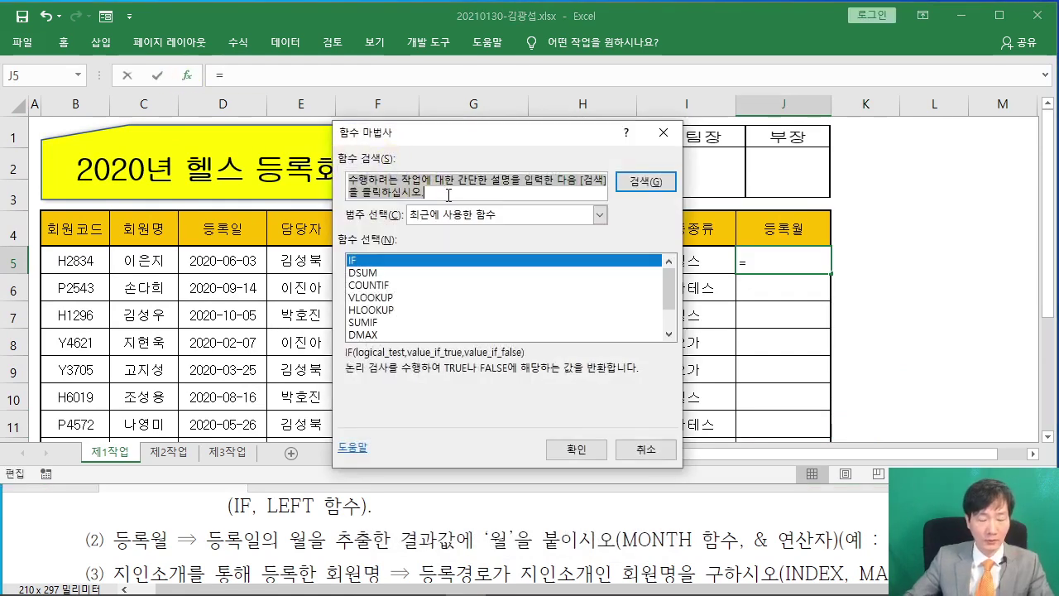
type("ㅡㅐ")
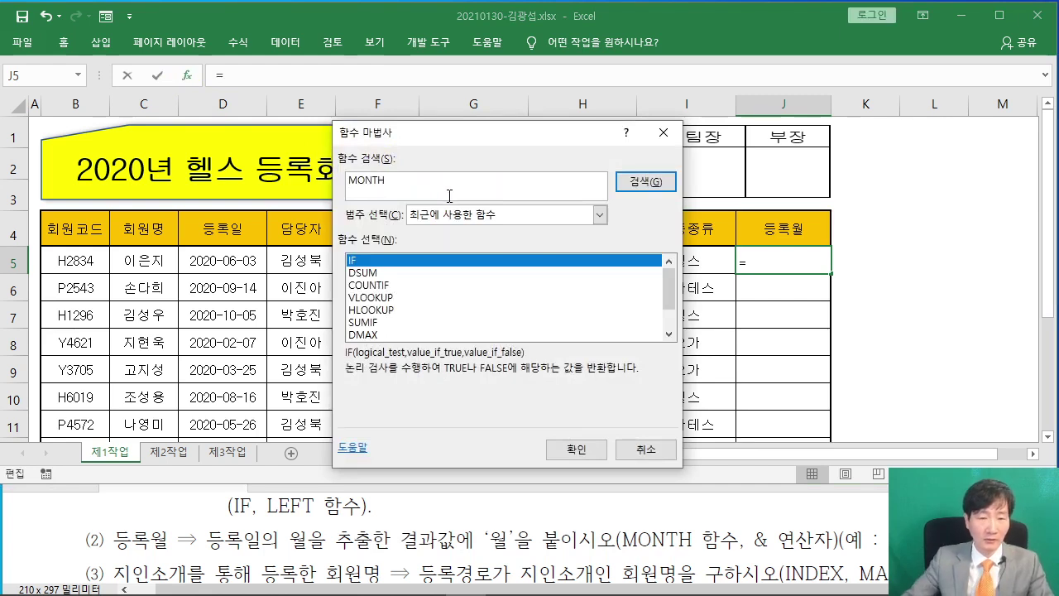
key("Return")
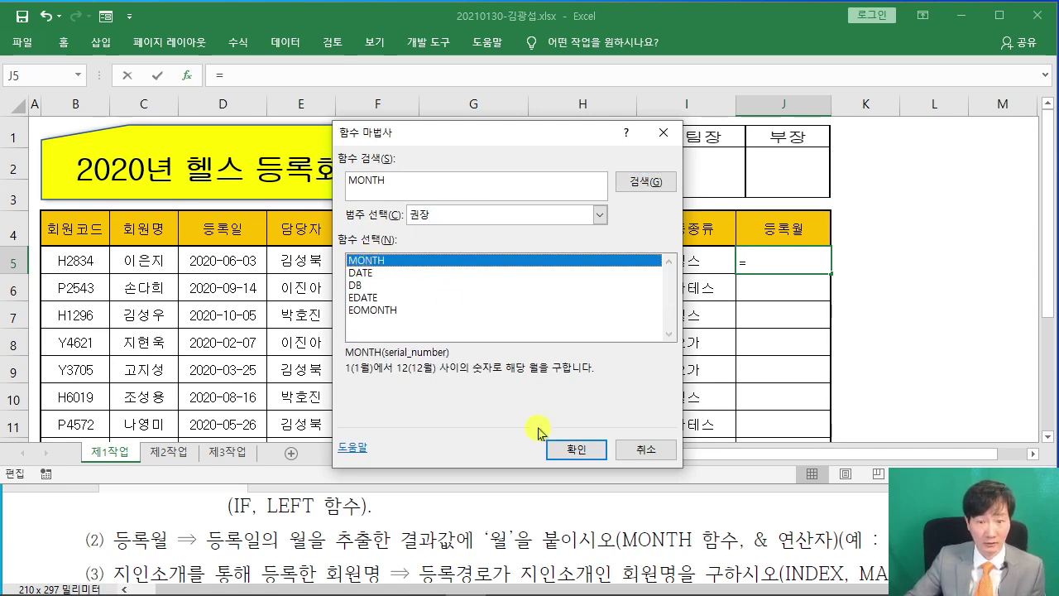
left_click(571, 450)
Set MONTH's Serial_number to the registration date in D5 and confirm the formula
left_click_drag(424, 213, 509, 313)
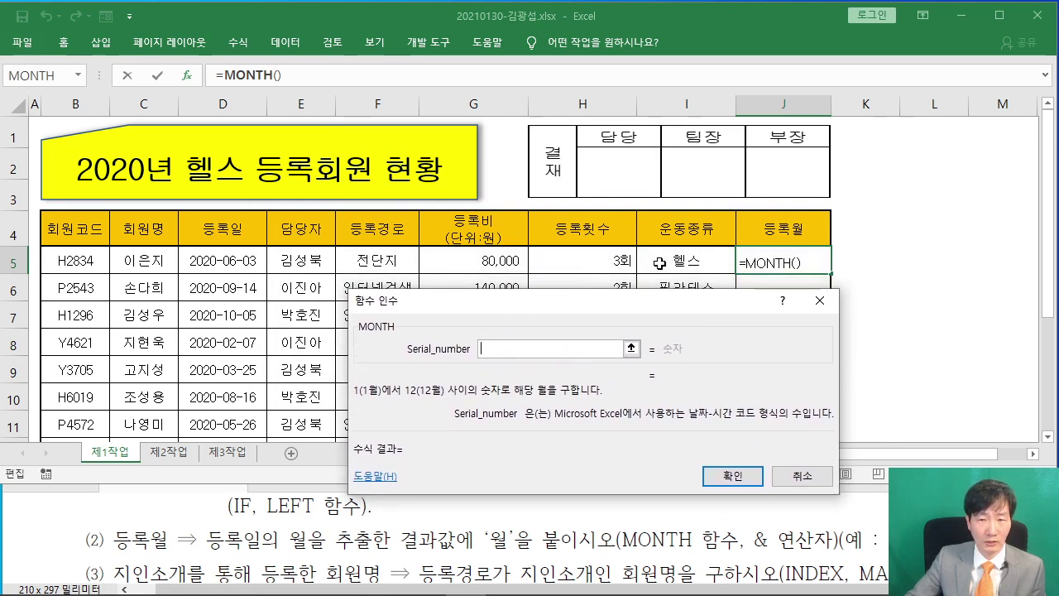
left_click(251, 258)
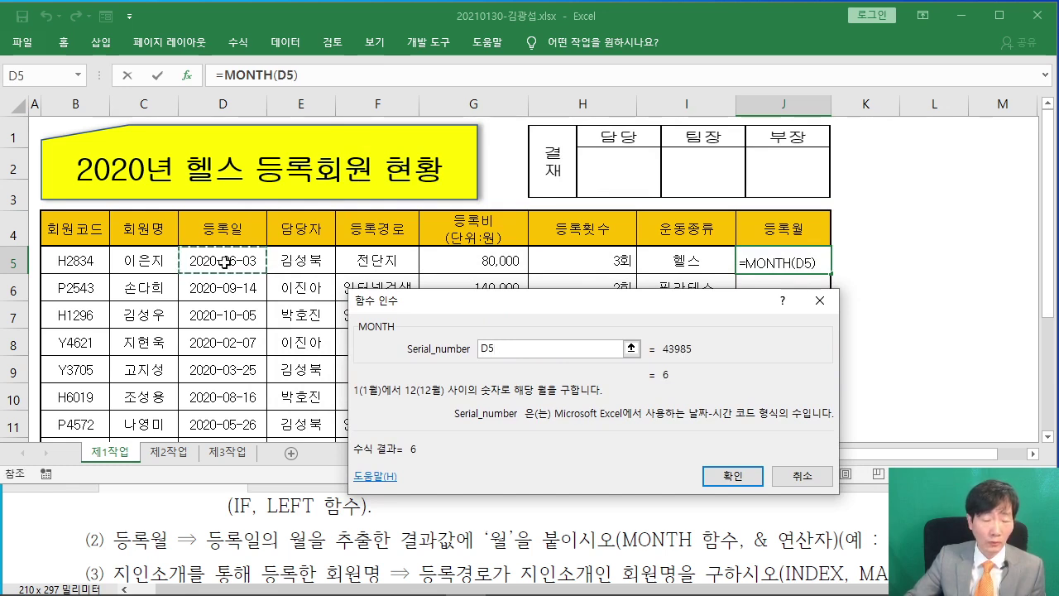
left_click(743, 477)
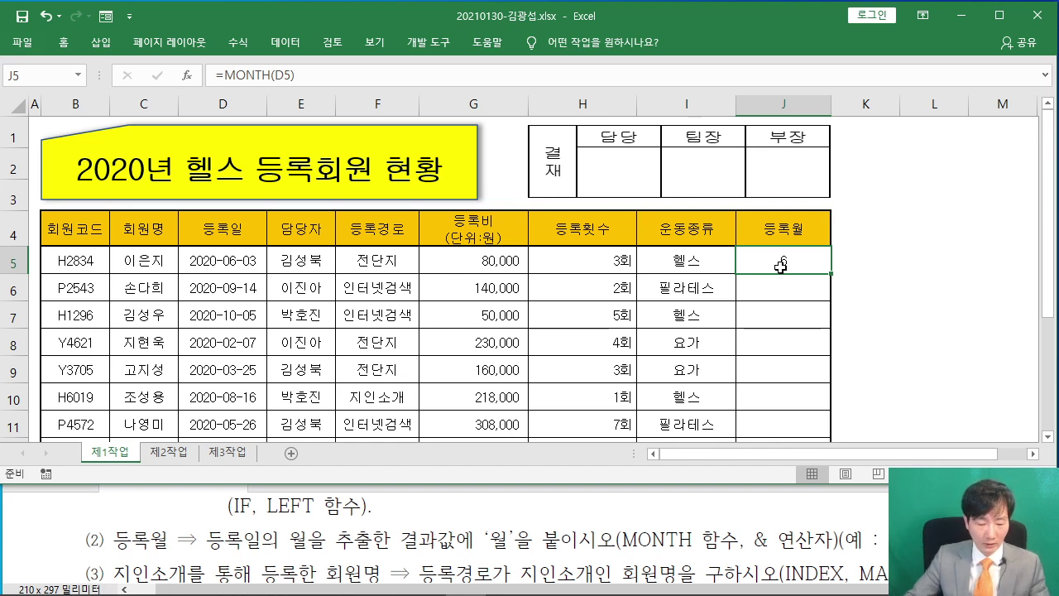
left_click_drag(742, 548, 810, 557)
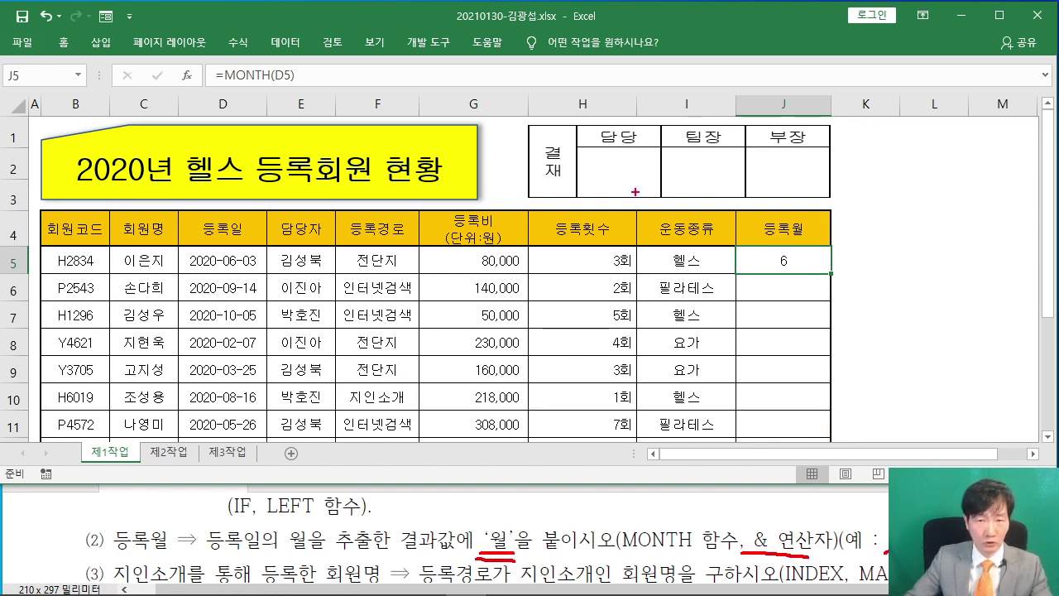
left_click_drag(305, 72, 438, 156)
left_click_drag(218, 87, 304, 86)
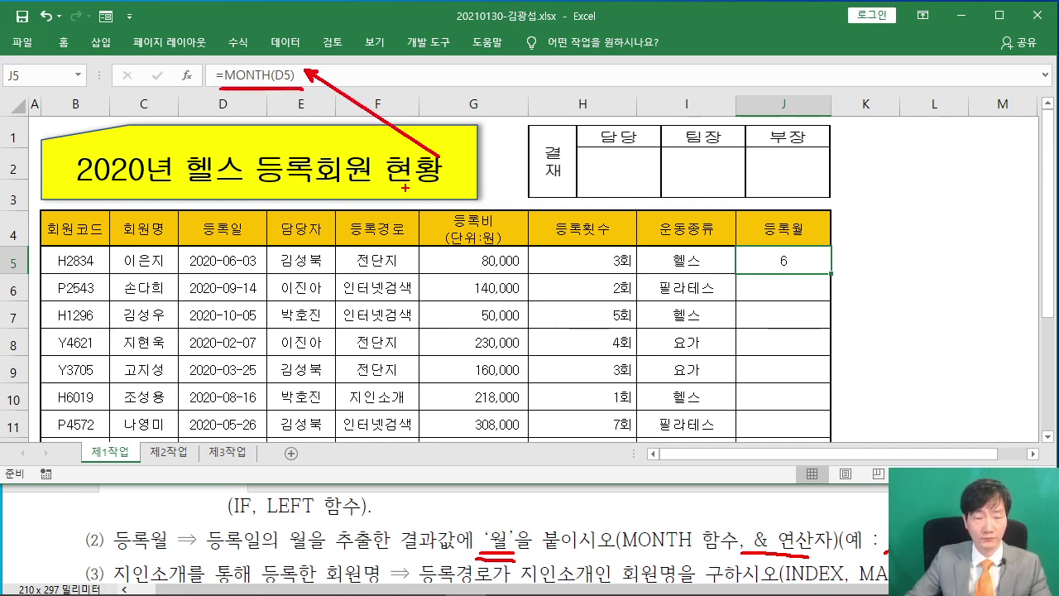
key("Escape")
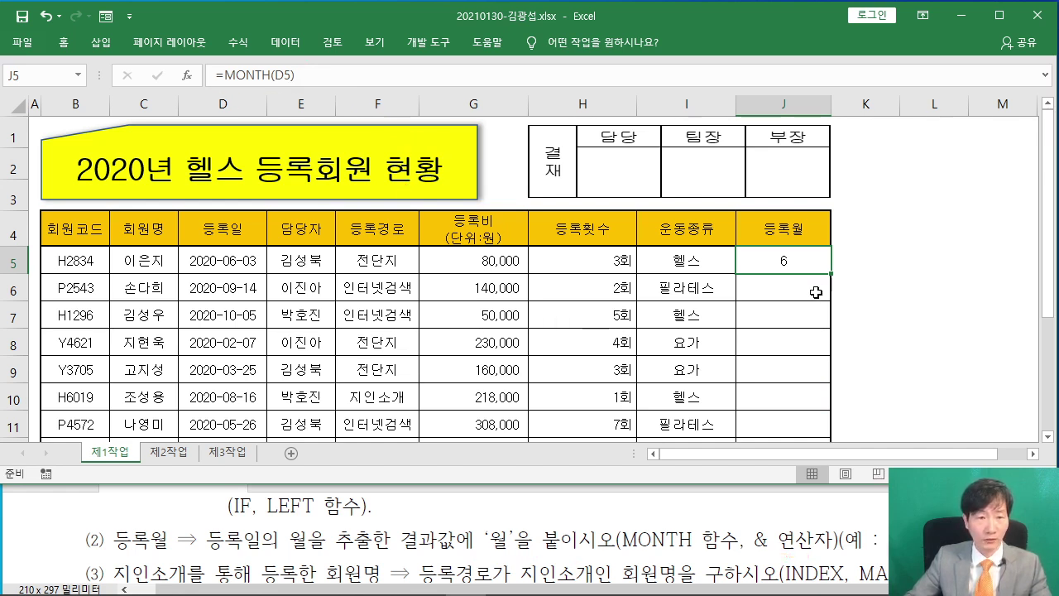
Append &"월" to the MONTH formula in J5 and confirm it
left_click(313, 72)
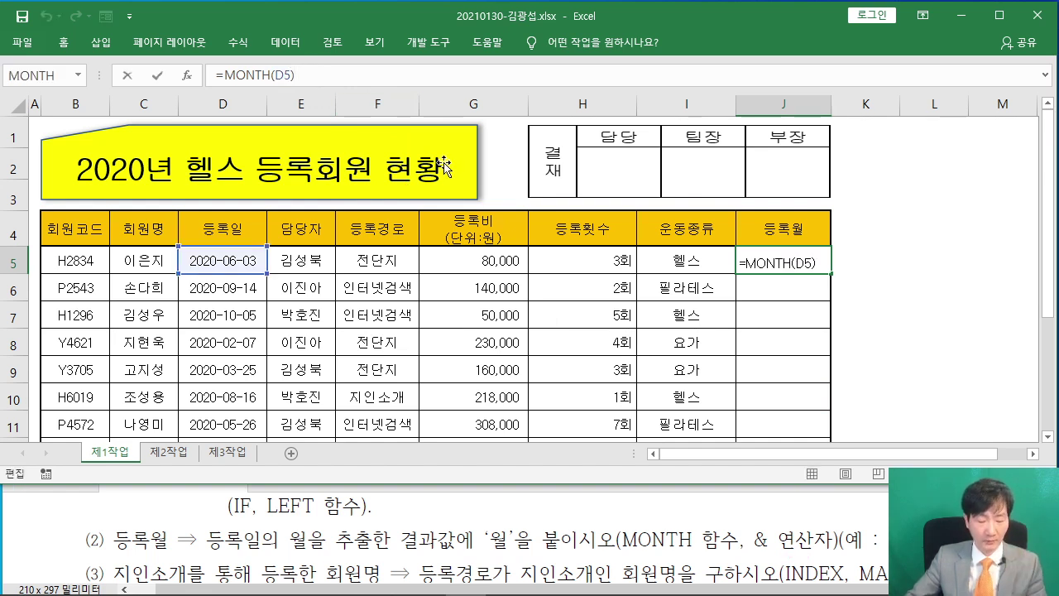
type("&")
type("\"DNJ")
key("BackSpace")
key("BackSpace")
key("BackSpace")
key("Hangul")
type("월\"")
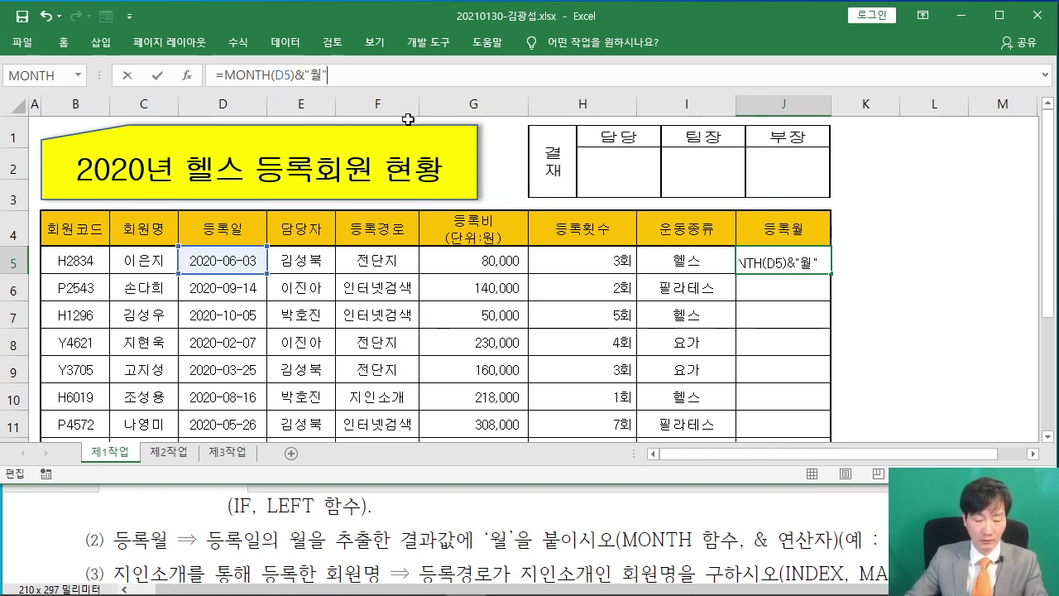
key("Return")
Fill the J5 formula down the 등록월 column to J12 without formatting (서식 없이 채우기), and deselect the range
left_click(810, 261)
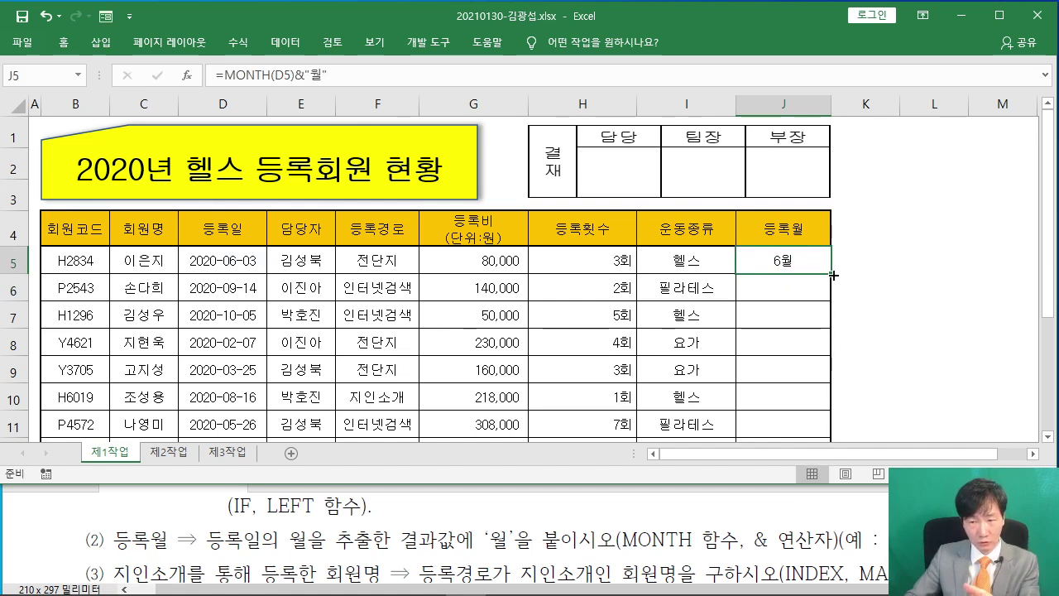
left_click_drag(833, 275, 832, 336)
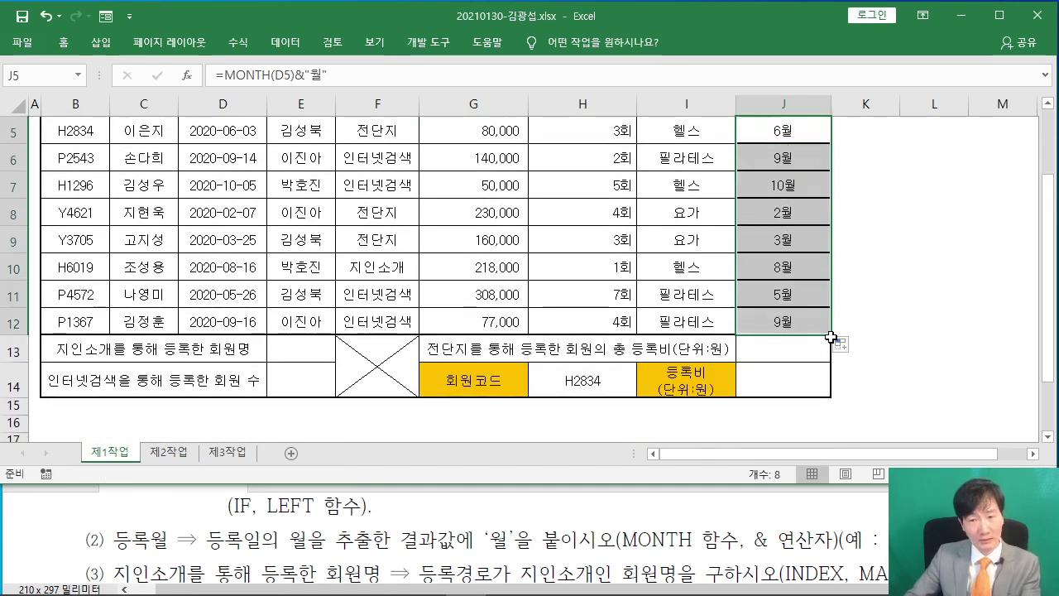
left_click(841, 344)
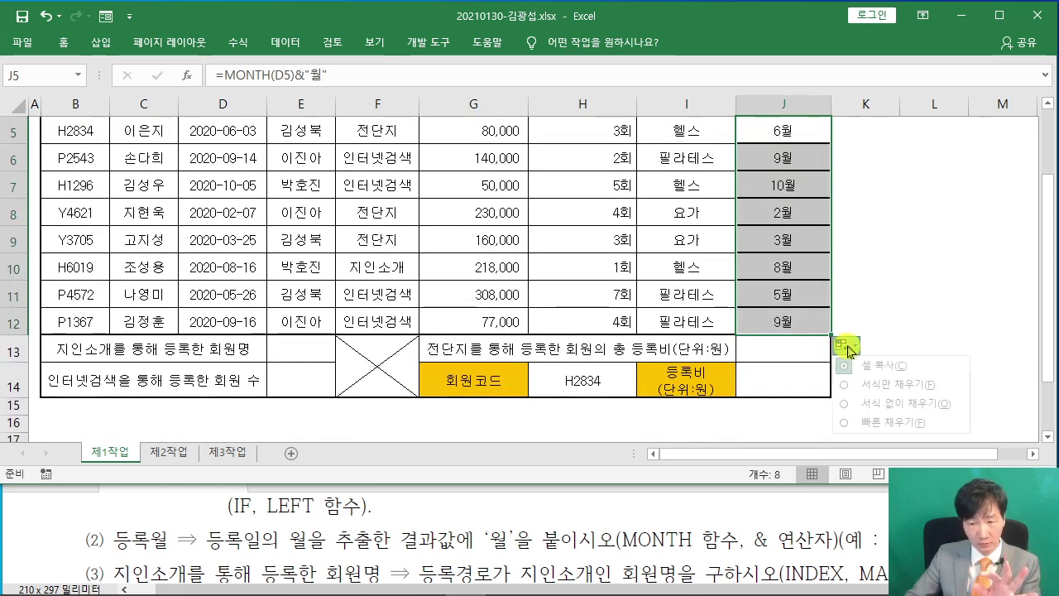
left_click(855, 406)
left_click(917, 339)
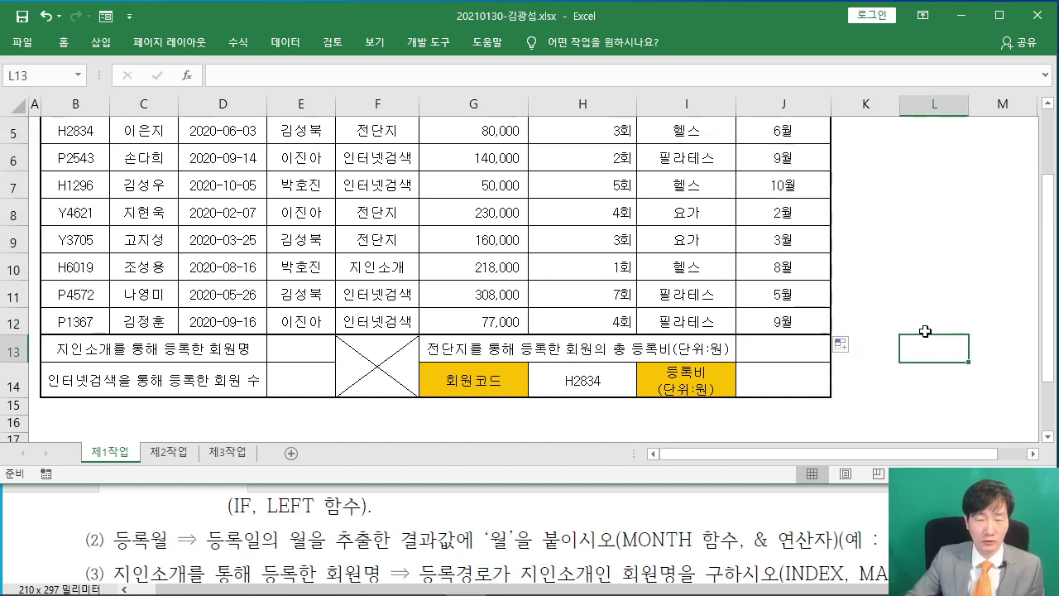
scroll(923, 327, "up", 1)
left_click_drag(683, 227, 762, 421)
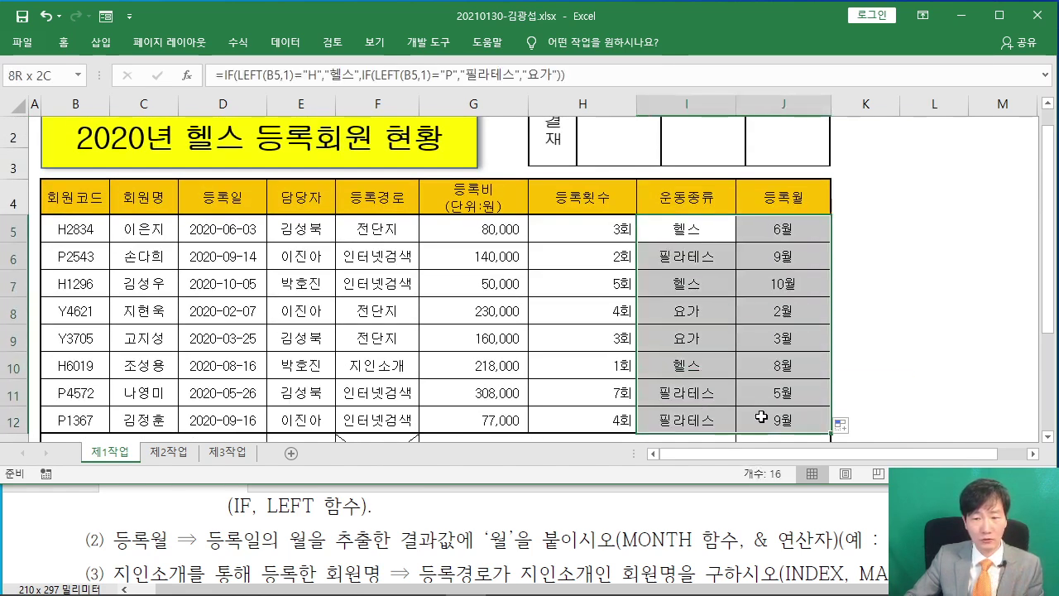
left_click(911, 298)
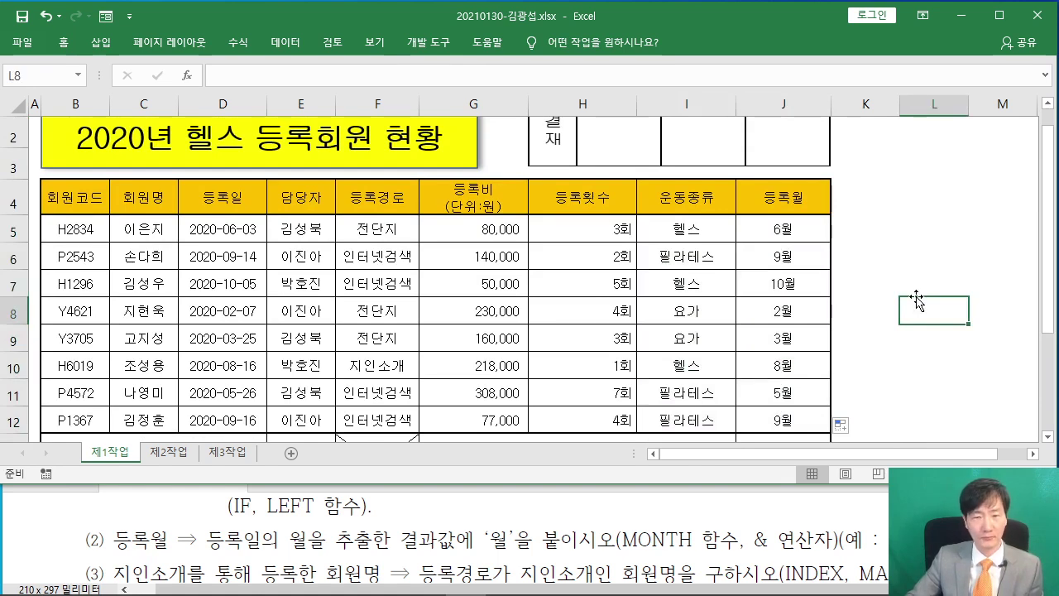
Enlarge the exam PDF's window and read instruction (3) for the name of the member registered through 지인소개
scroll(918, 293, "down", 2)
scroll(918, 294, "up", 1)
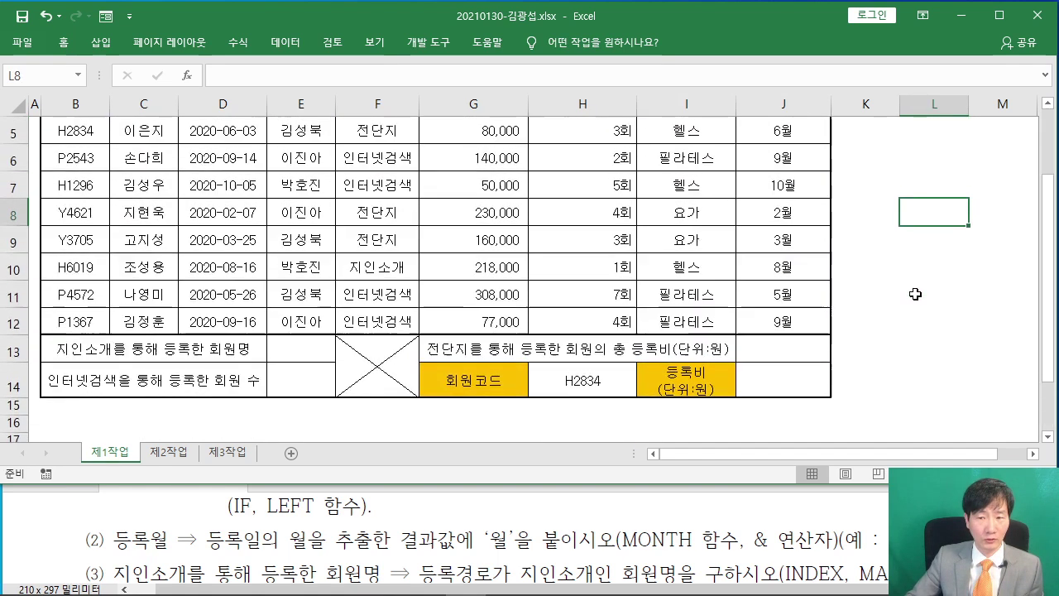
left_click(290, 356)
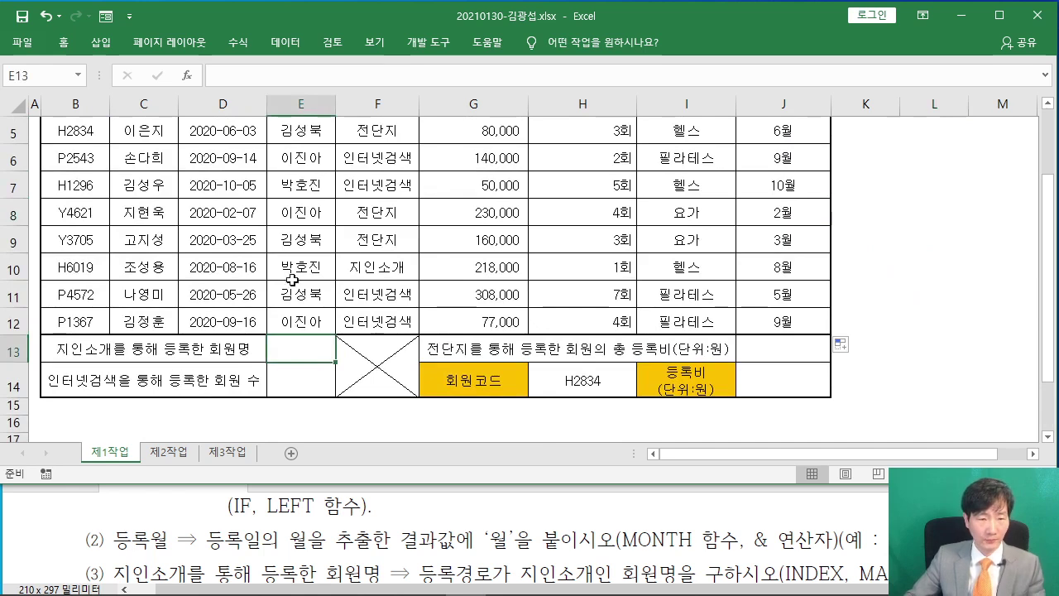
left_click(192, 505)
scroll(192, 501, "down", 1)
scroll(192, 501, "down", 1)
scroll(192, 500, "up", 1)
scroll(215, 509, "down", 1)
left_click_drag(246, 422, 245, 389)
scroll(213, 488, "up", 1)
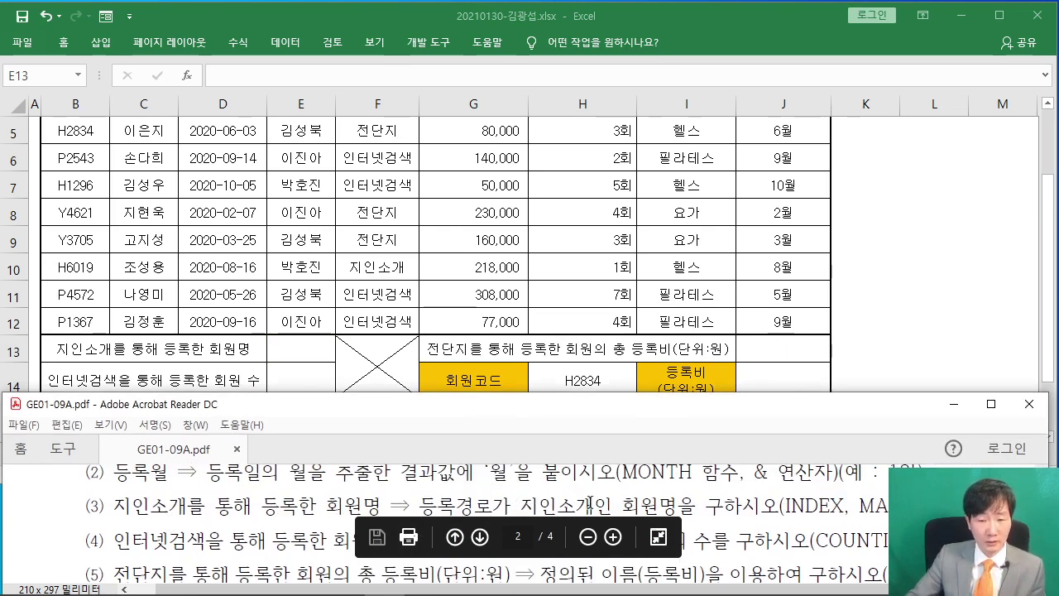
left_click_drag(785, 506, 889, 507)
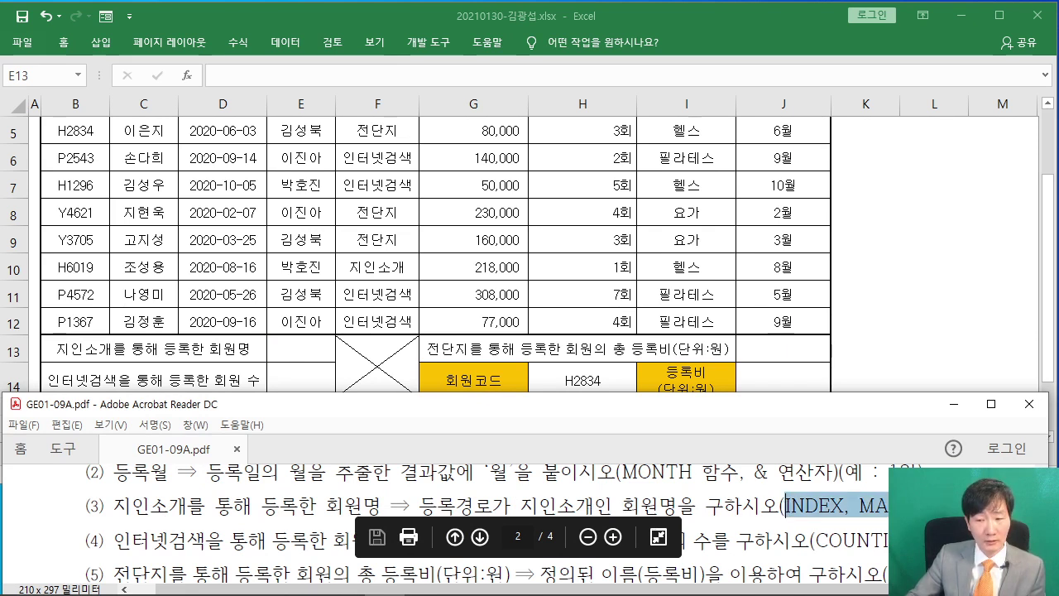
left_click(916, 338)
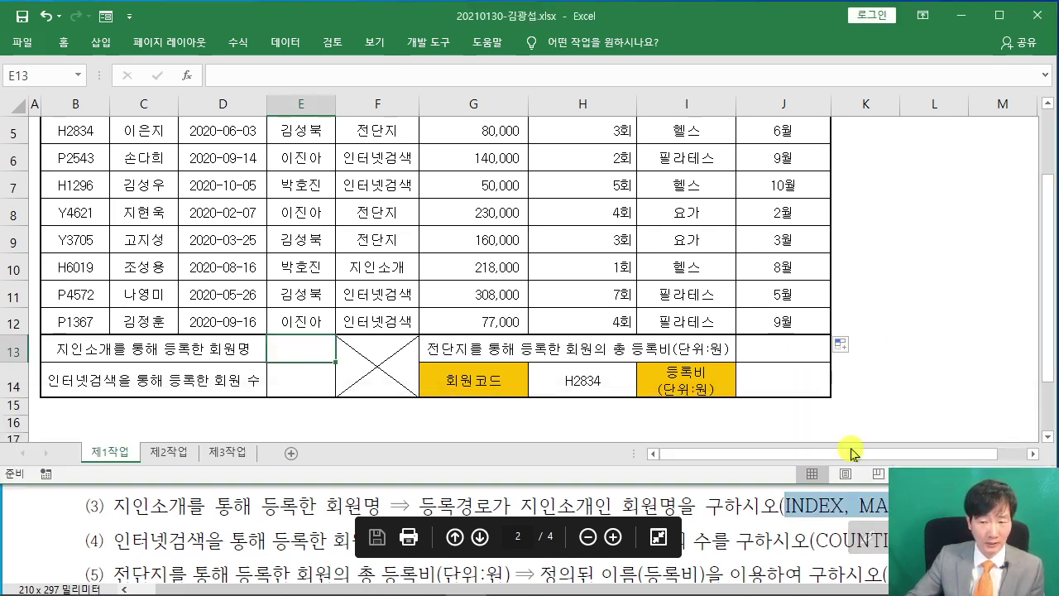
left_click(887, 339)
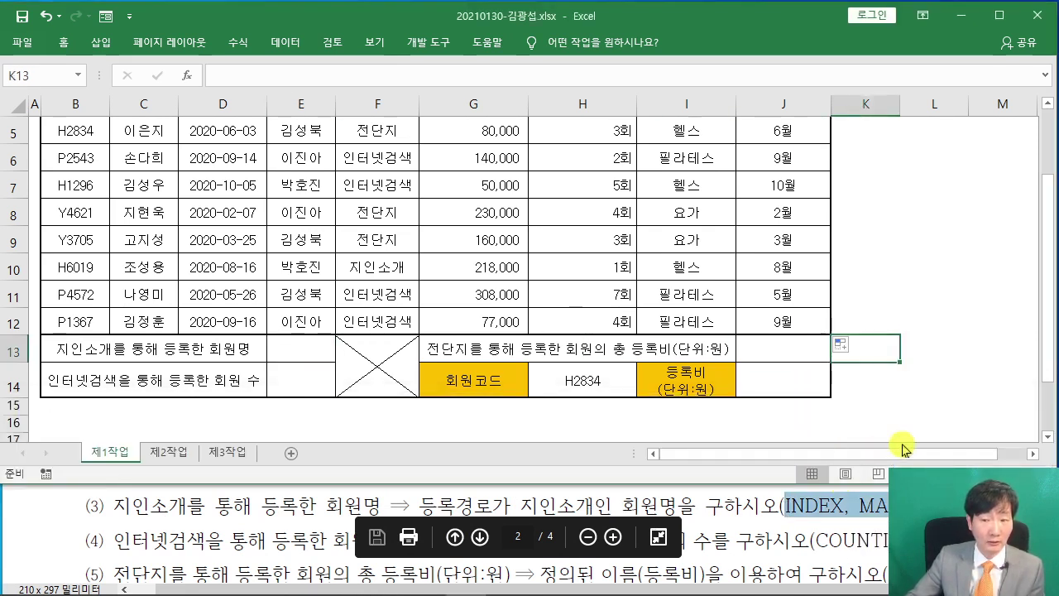
left_click(831, 510)
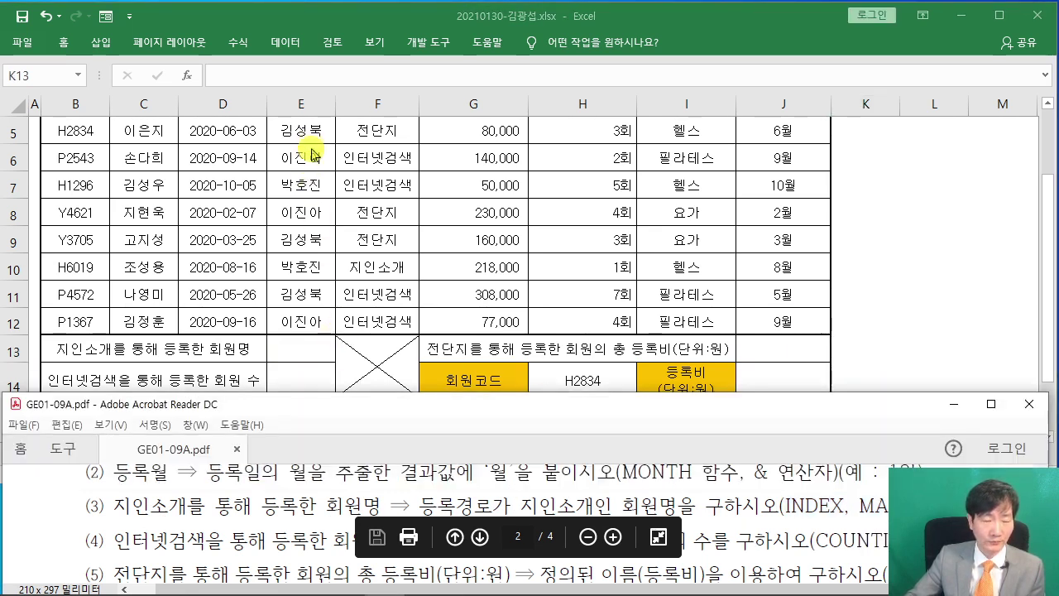
Insert the INDEX function in E13, choosing the array,row_num,column_num argument list
left_click(304, 349)
left_click(187, 75)
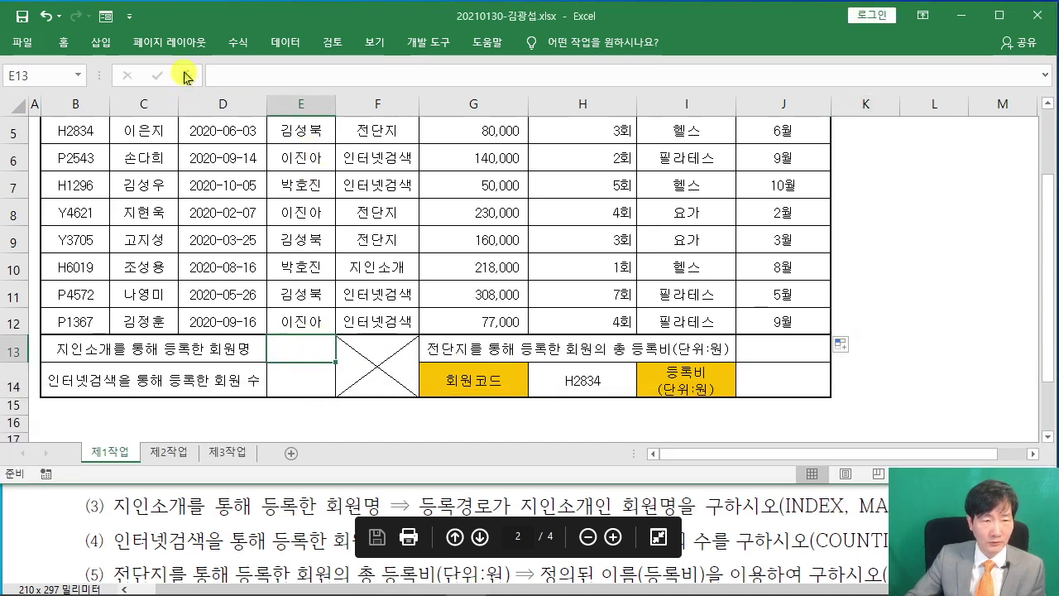
left_click_drag(481, 229, 485, 43)
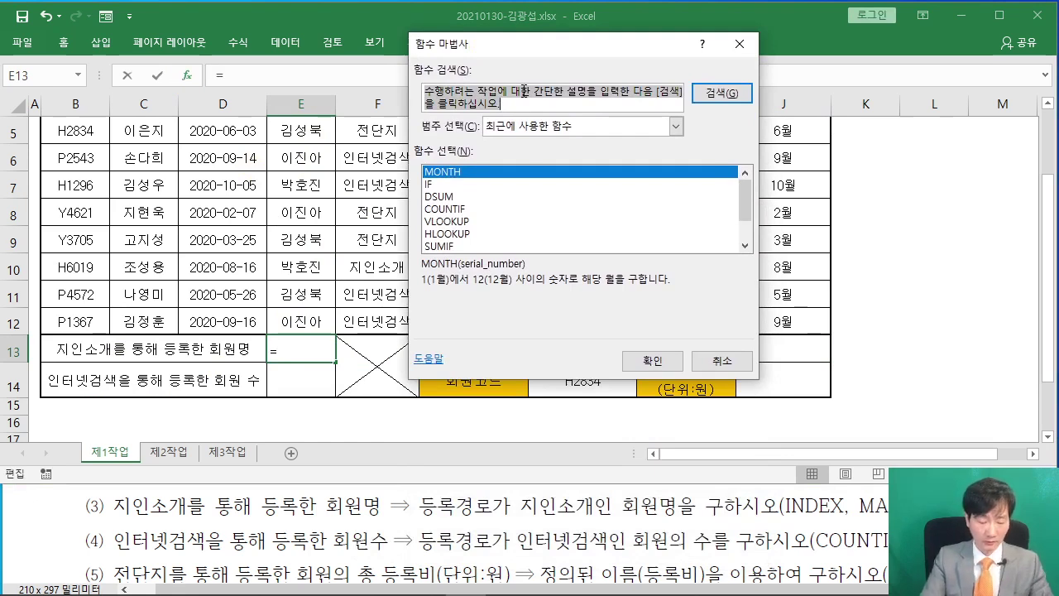
type("ㅑㅜ")
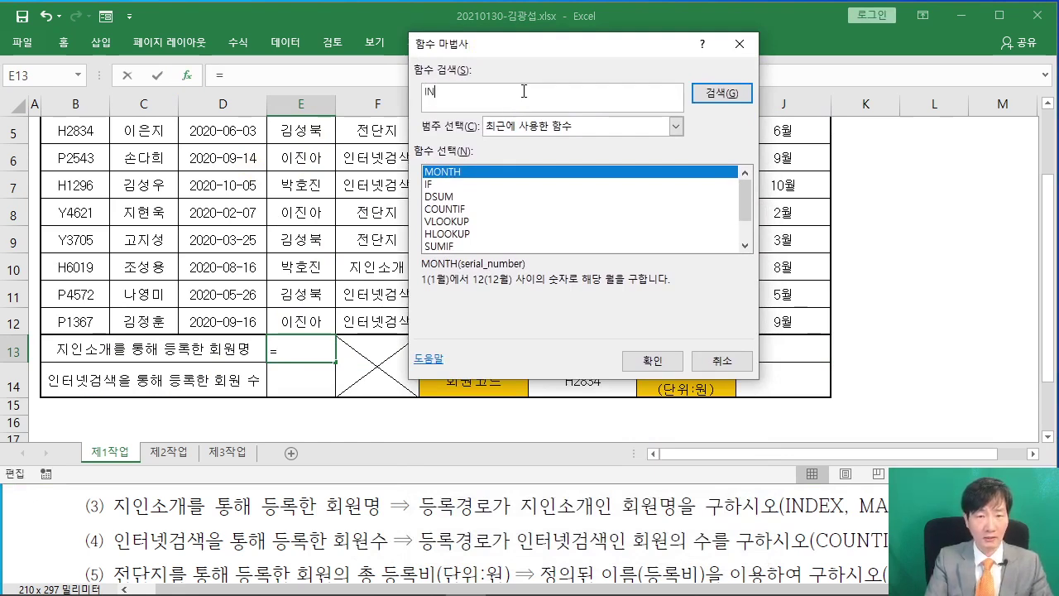
type("INDEX")
key("Return")
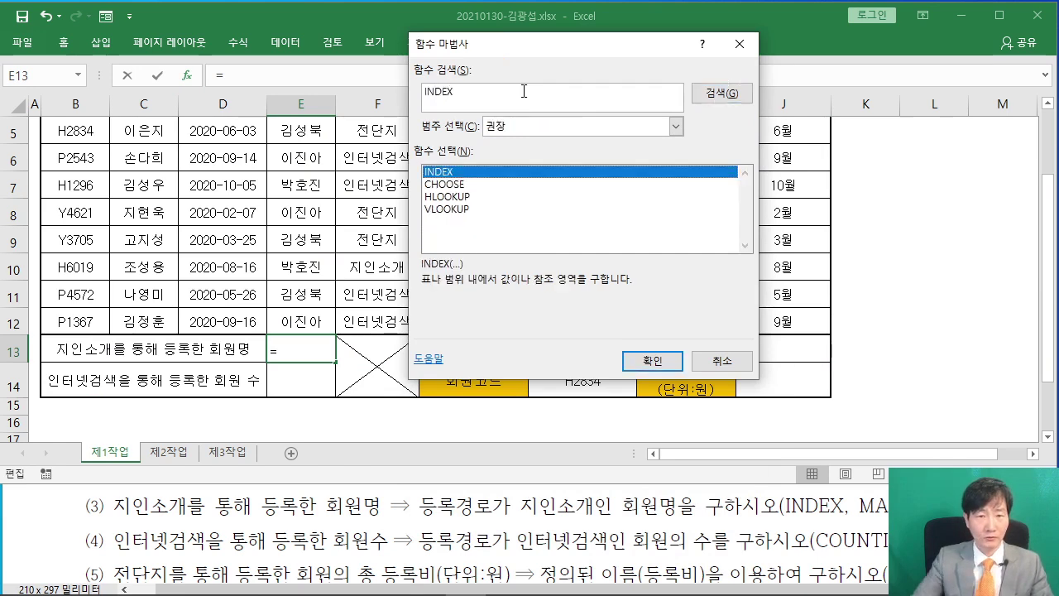
left_click(653, 361)
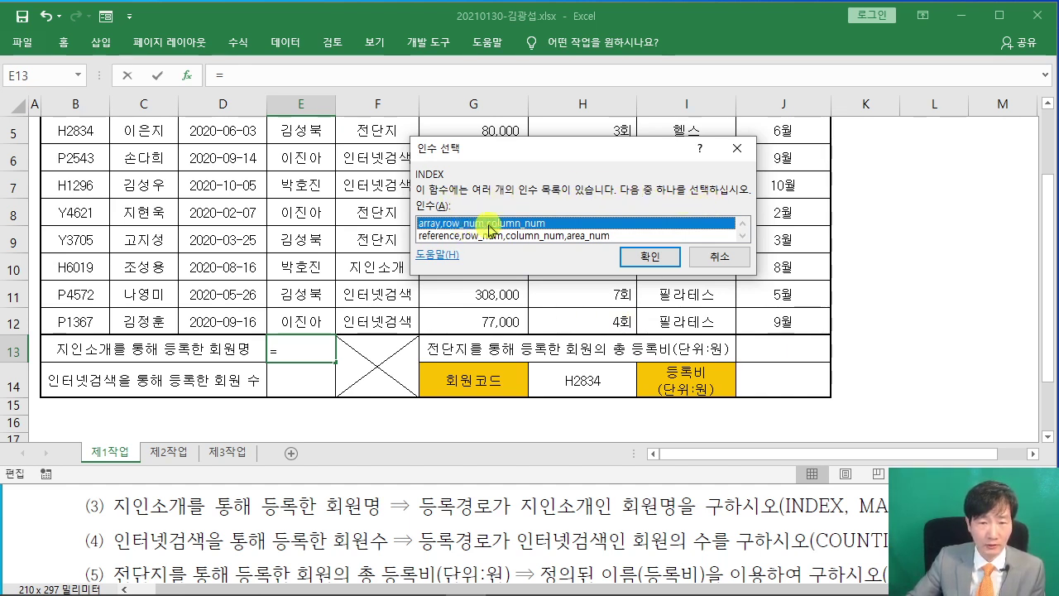
left_click(651, 258)
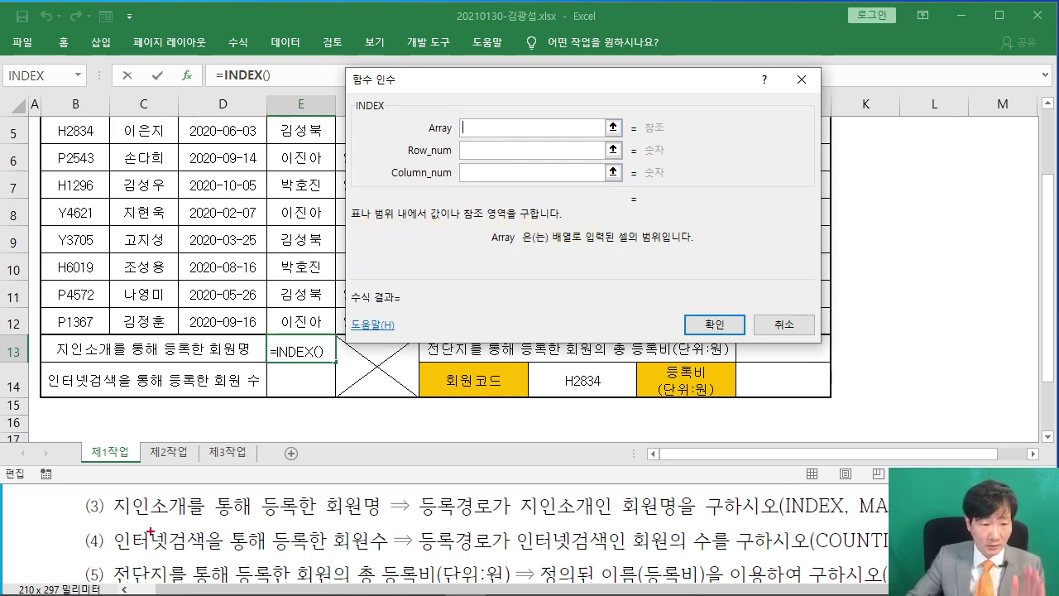
Set the Array argument of the INDEX function to the 회원명 range C5:C12
left_click_drag(324, 521, 391, 527)
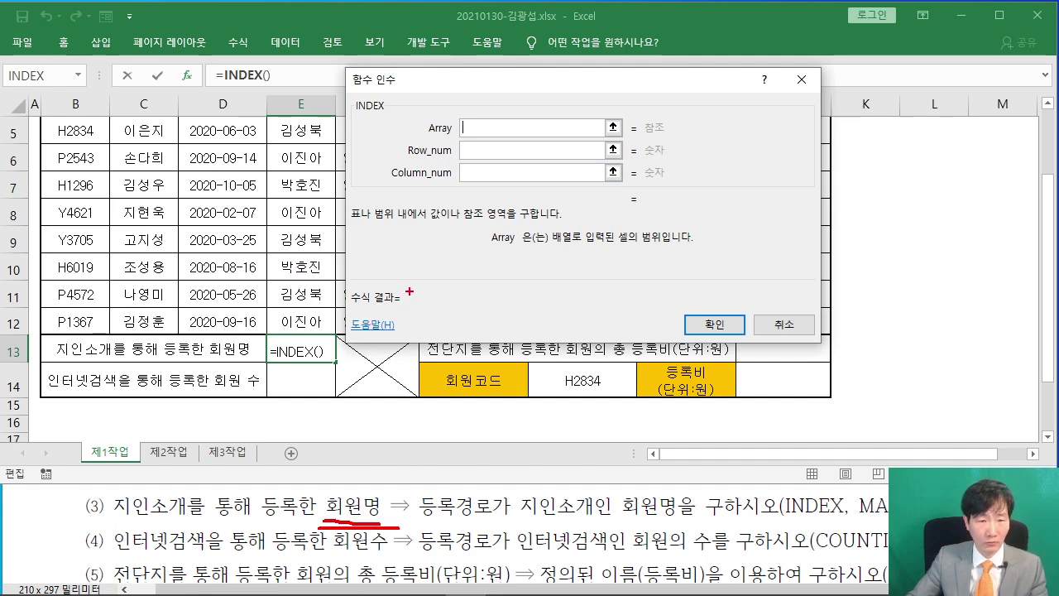
scroll(219, 211, "up", 1)
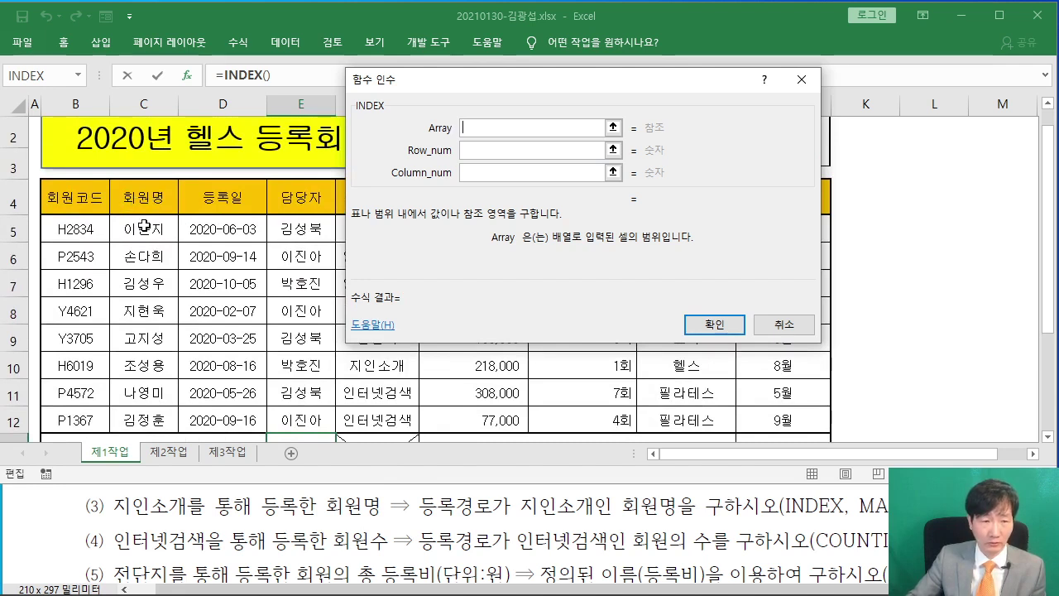
left_click_drag(143, 225, 140, 420)
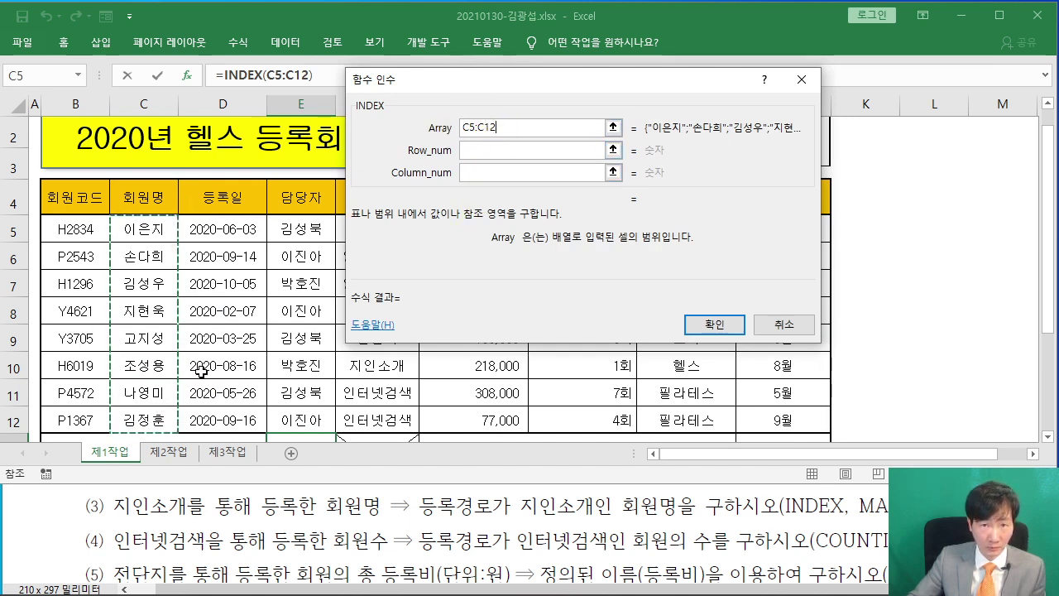
left_click(470, 151)
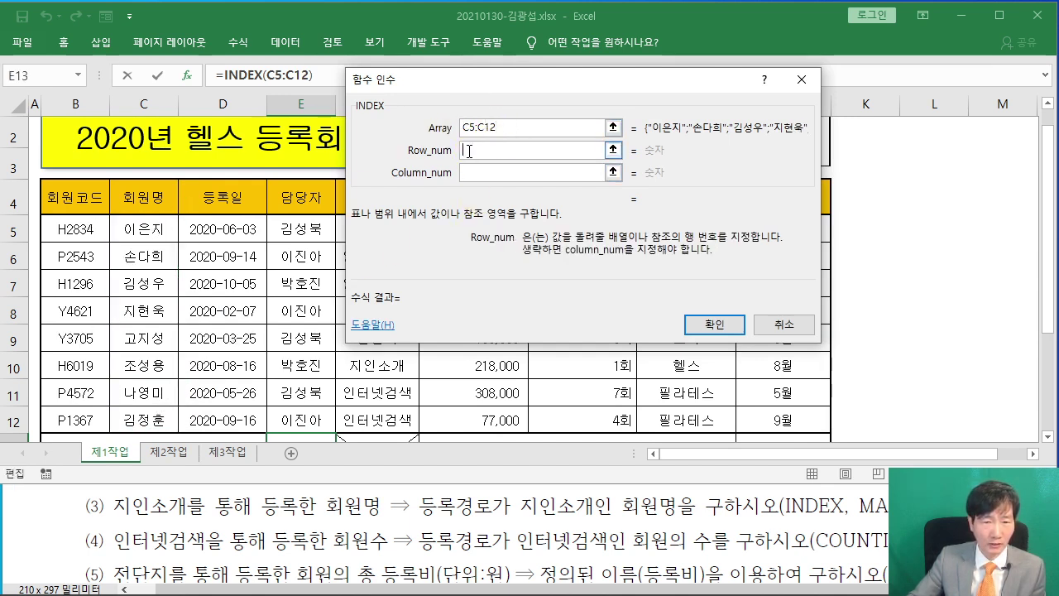
left_click(530, 129)
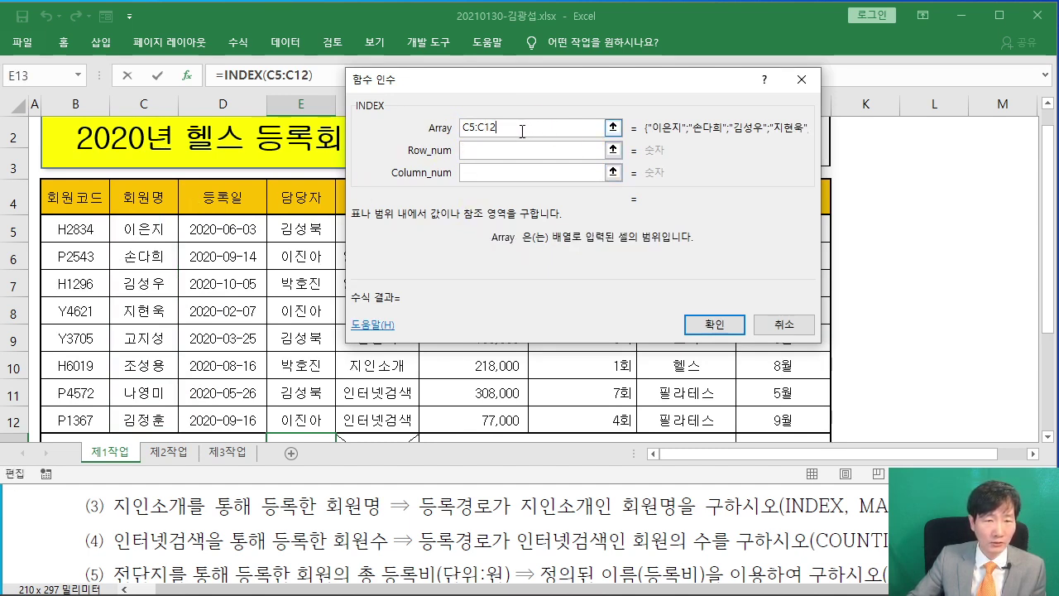
left_click_drag(108, 212, 179, 430)
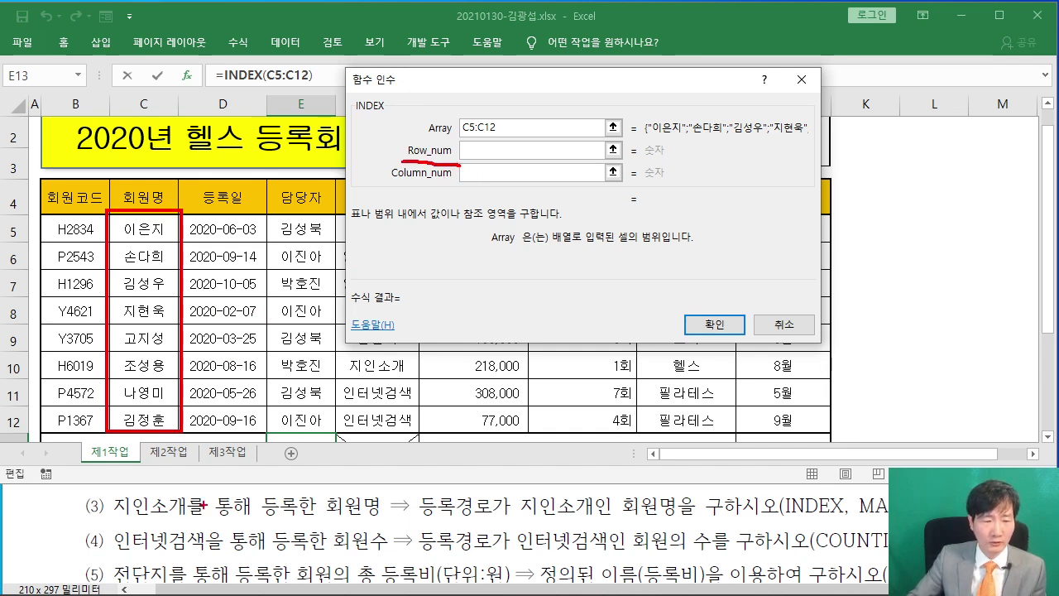
left_click_drag(105, 519, 219, 522)
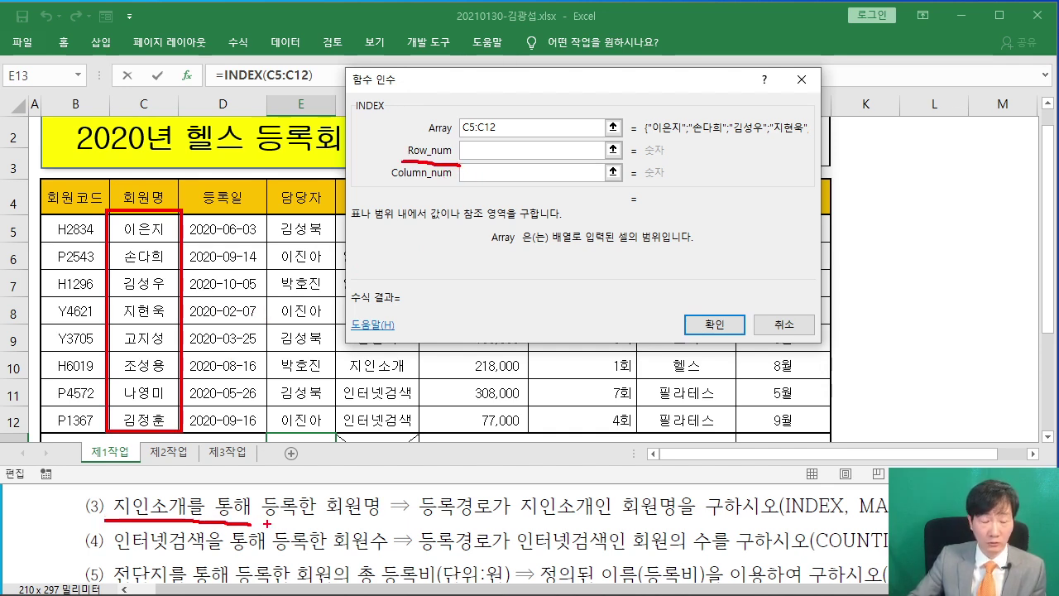
key("Escape")
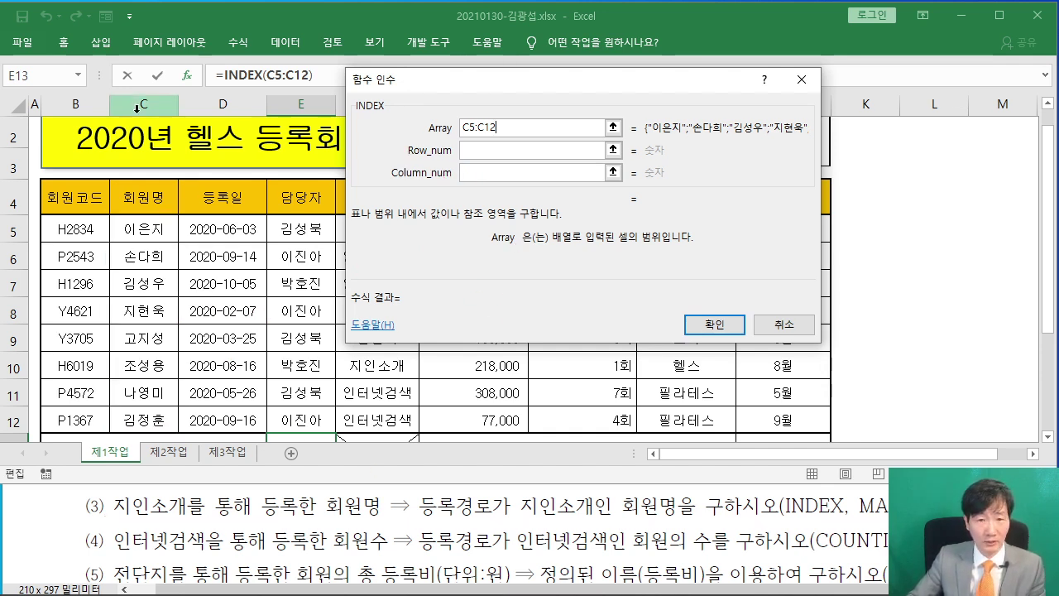
Enter MATCH( as the Row_num of INDEX and open the nested MATCH function's arguments
mouse_move(423, 89)
left_mouse_down()
mouse_move(602, 100)
mouse_move(587, 103)
left_mouse_up()
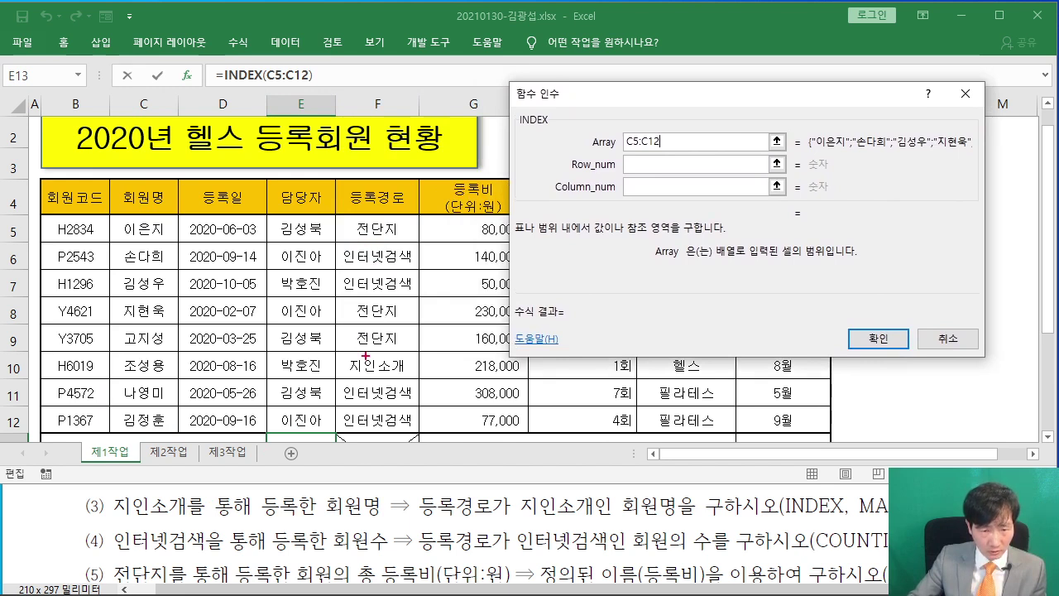
left_click_drag(330, 346, 391, 375)
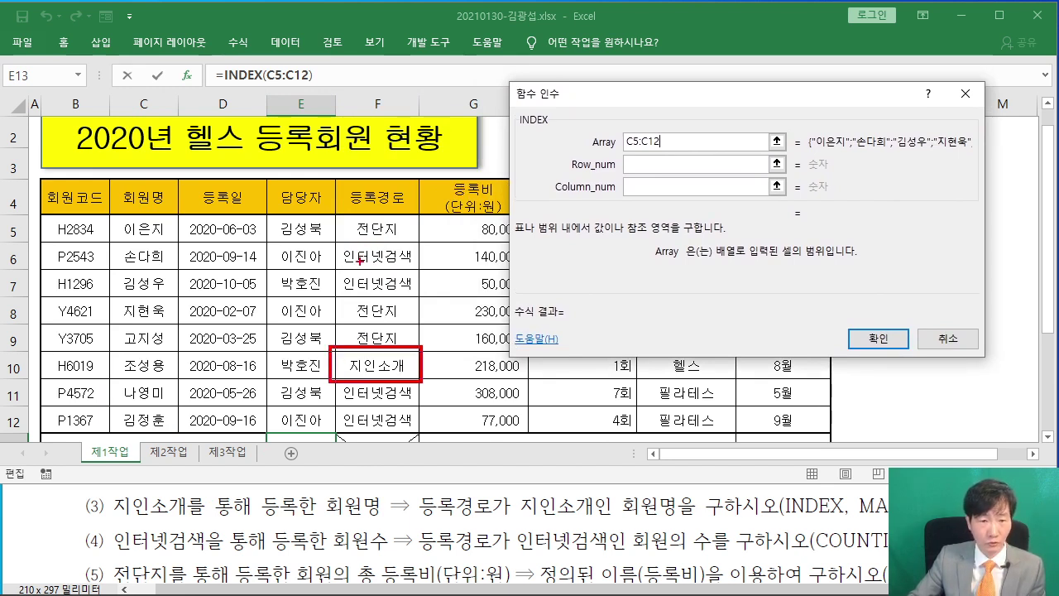
mouse_move(336, 211)
left_mouse_down()
mouse_move(355, 426)
mouse_move(423, 432)
left_mouse_up()
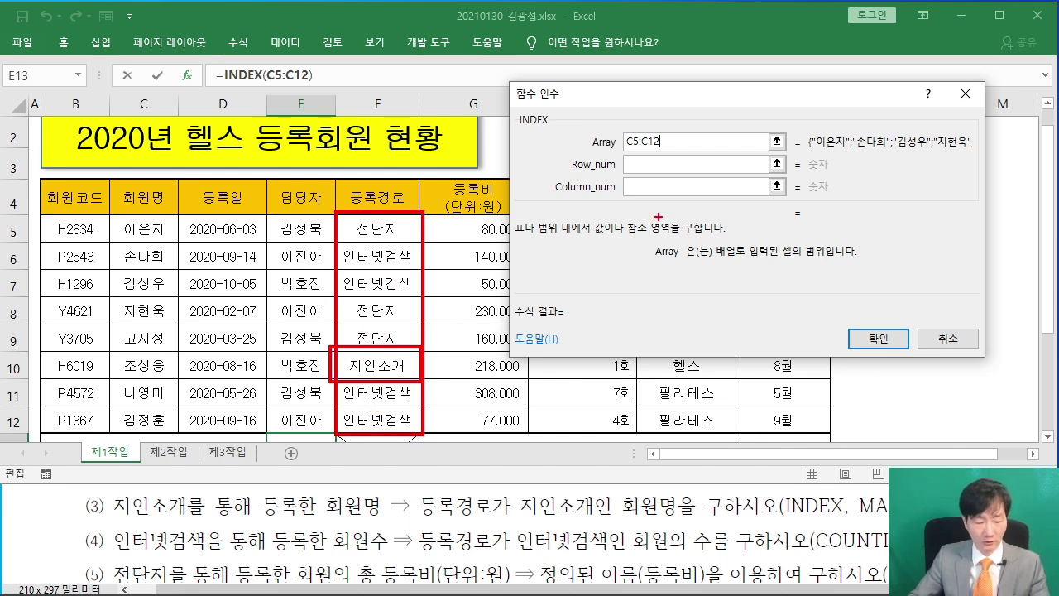
left_click(626, 163)
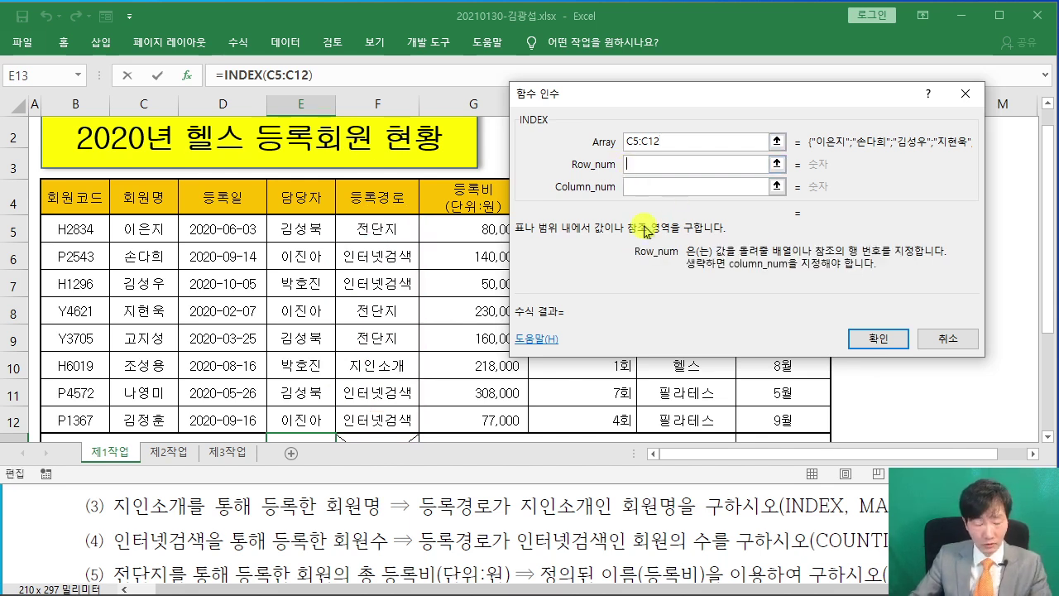
type("MATCH")
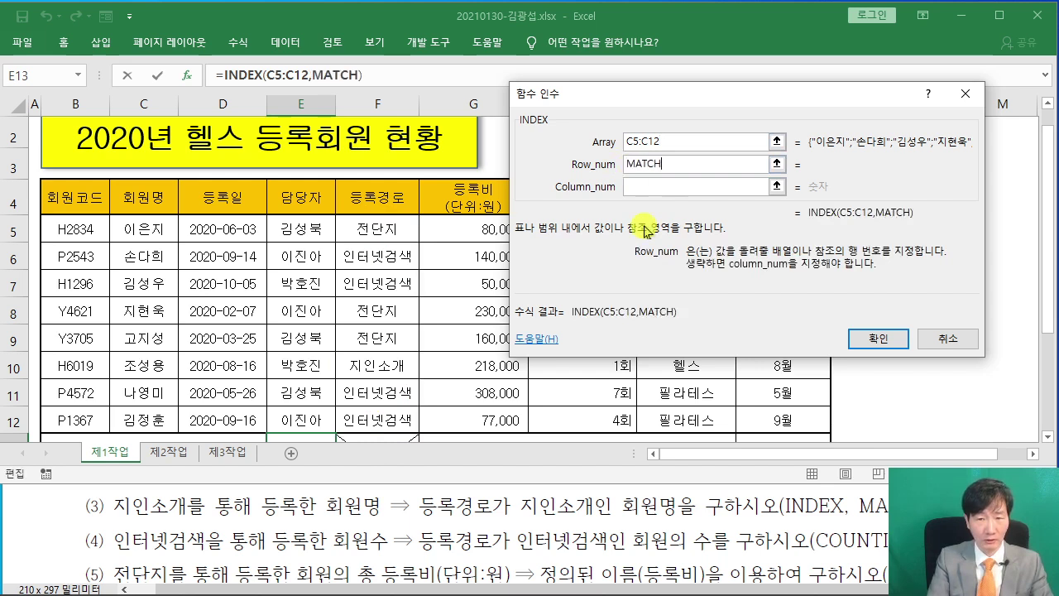
type("(")
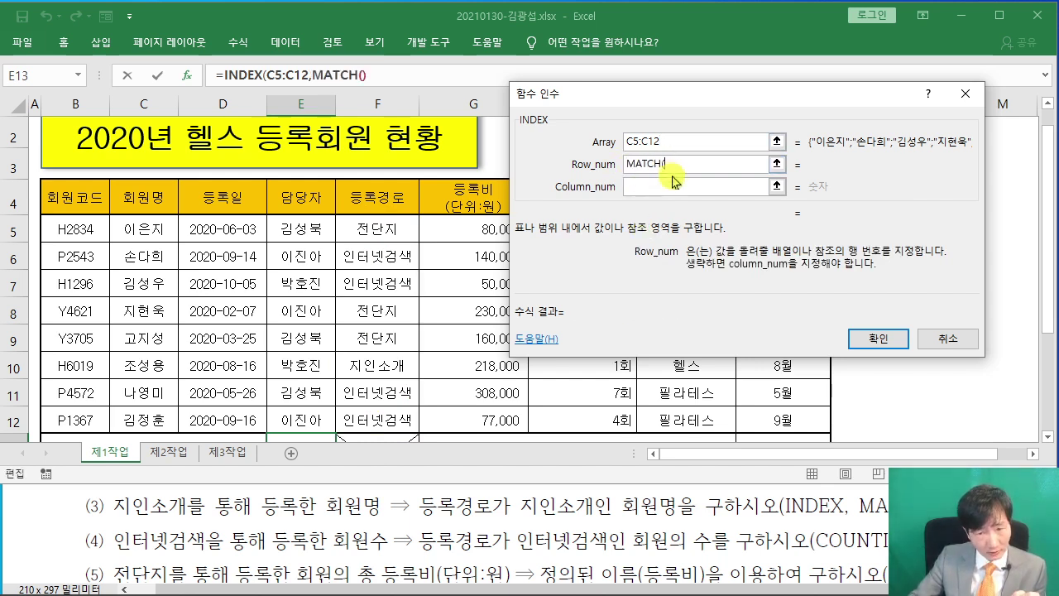
left_click(336, 74)
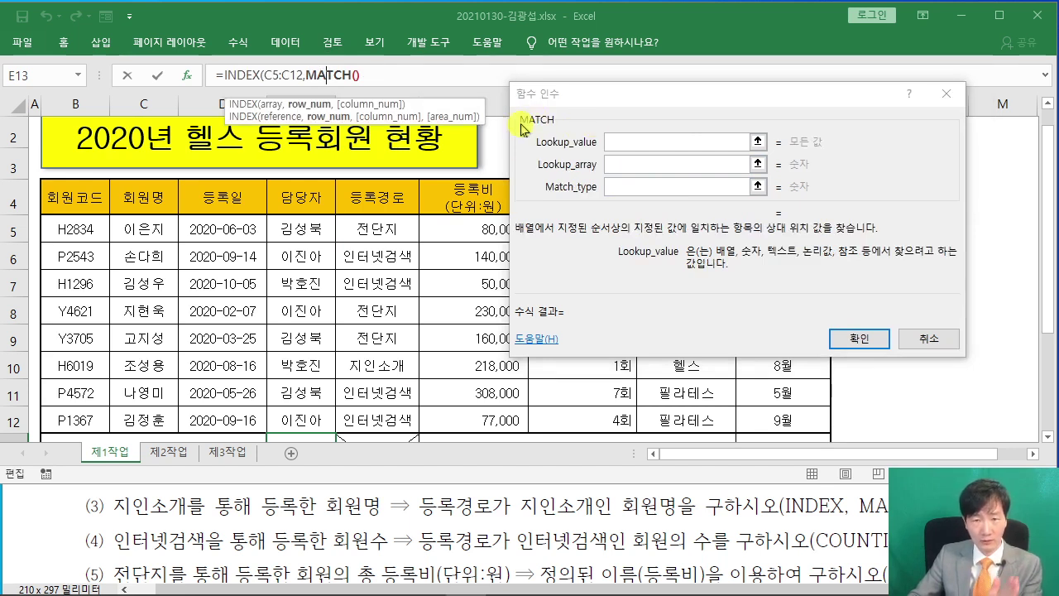
Set the Lookup_value of the nested MATCH function to "지인소개"
left_click(584, 157)
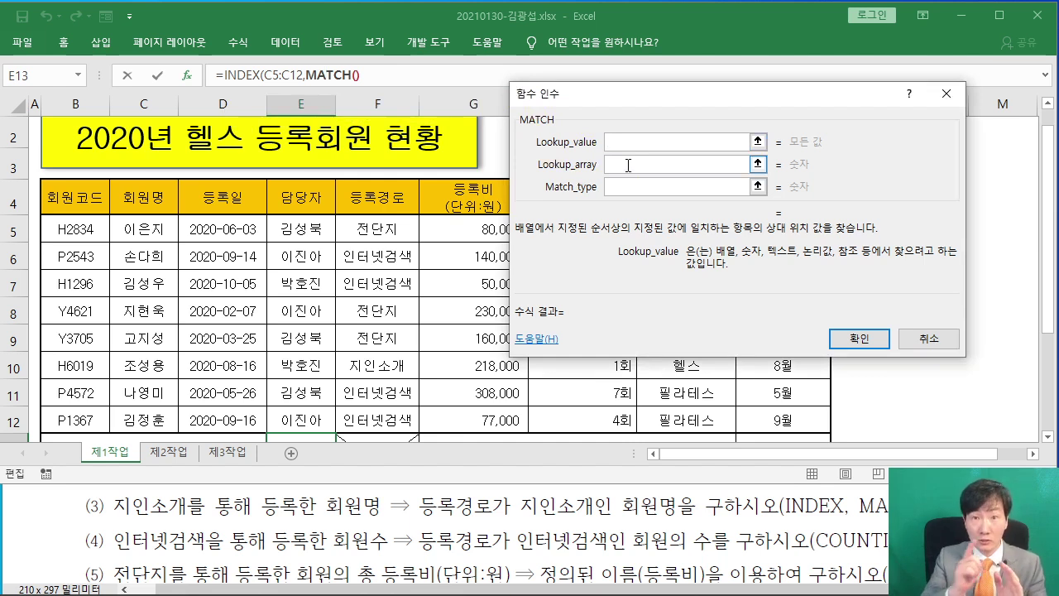
type("\"지인소개")
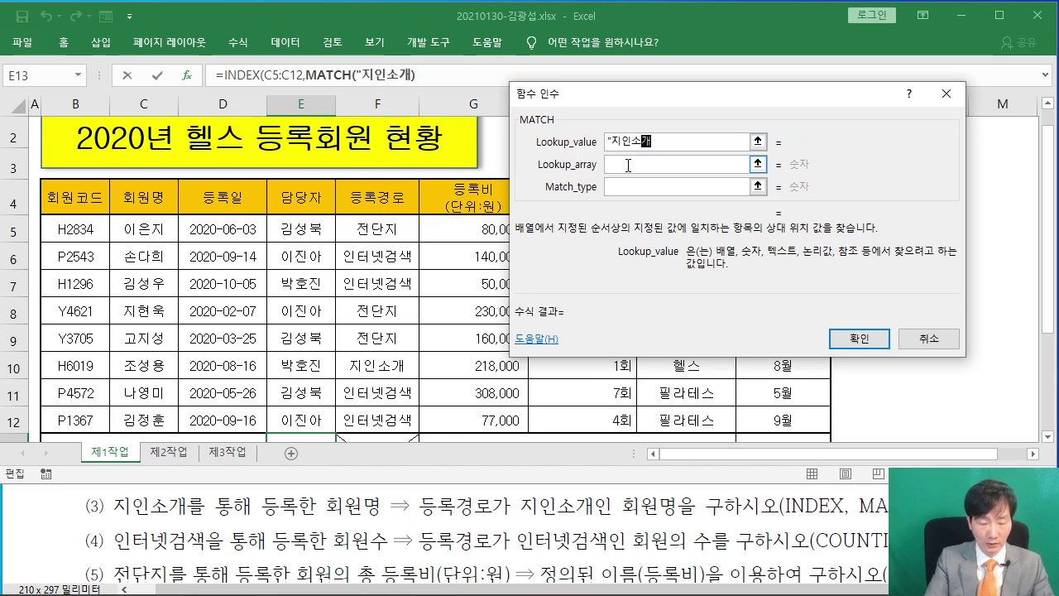
type("\"")
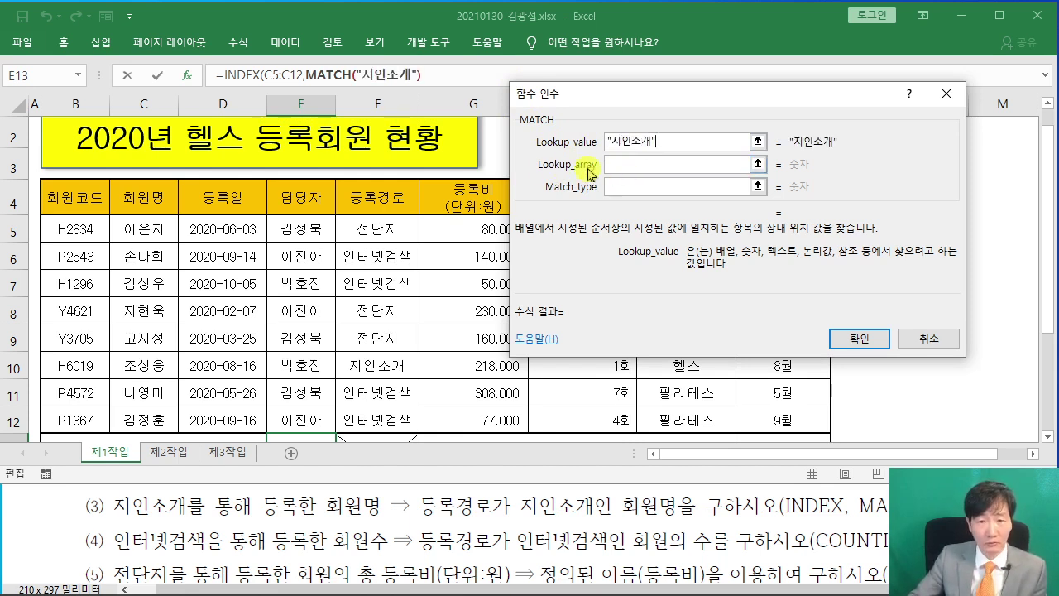
Set MATCH's Lookup_array to the 등록경로 range F5:F12 and its Match_type to 1
left_click(622, 165)
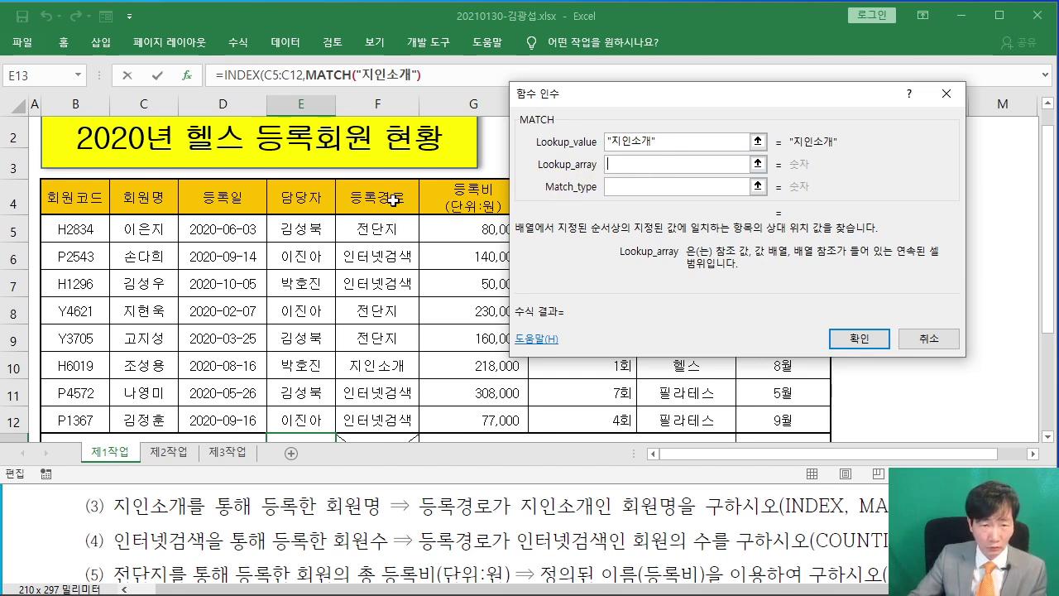
left_click(378, 229)
left_click_drag(378, 229, 389, 416)
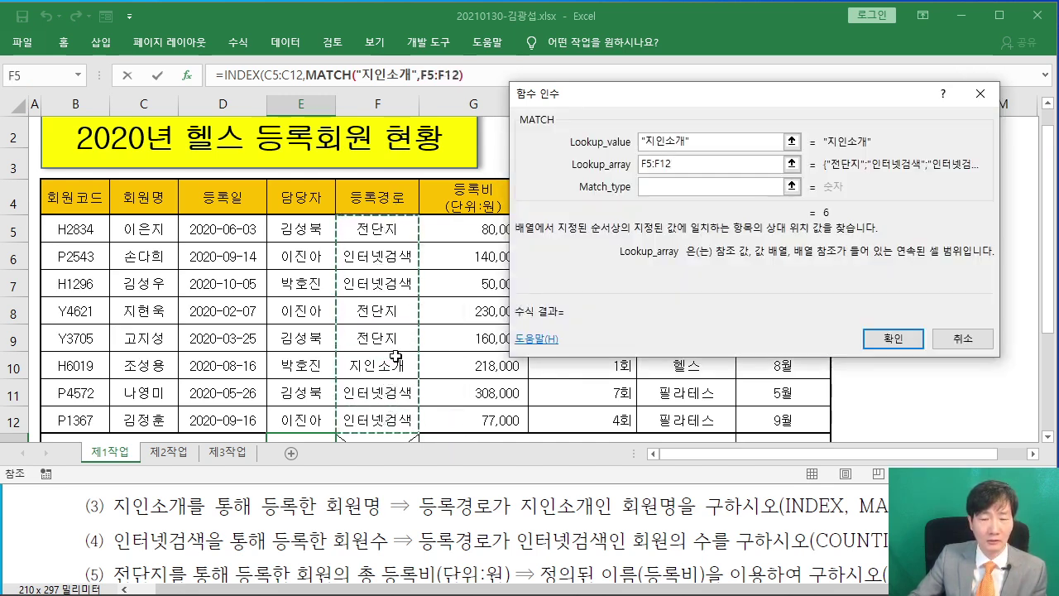
left_click(696, 189)
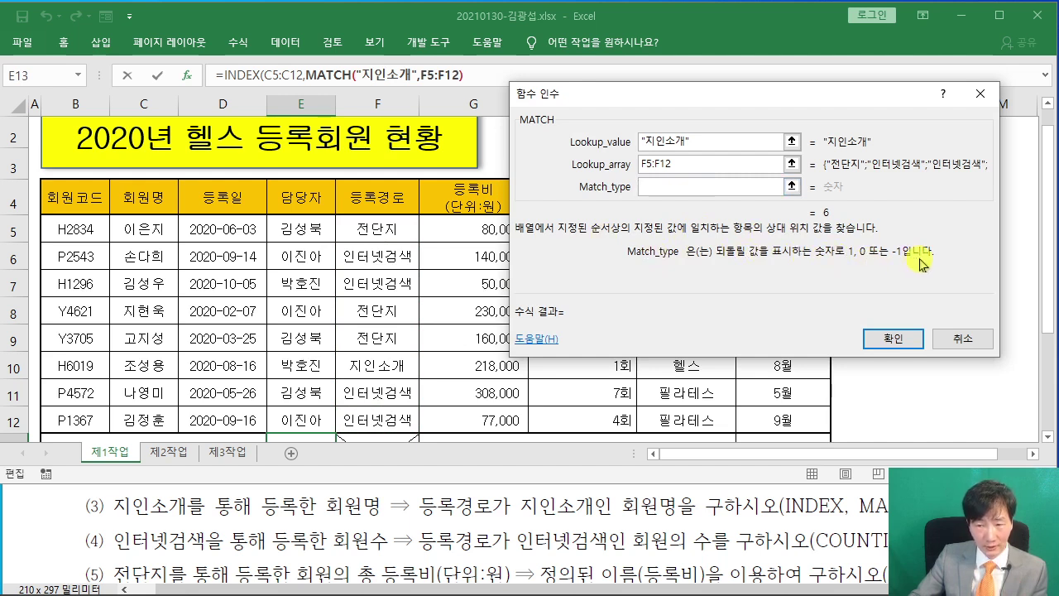
type("1")
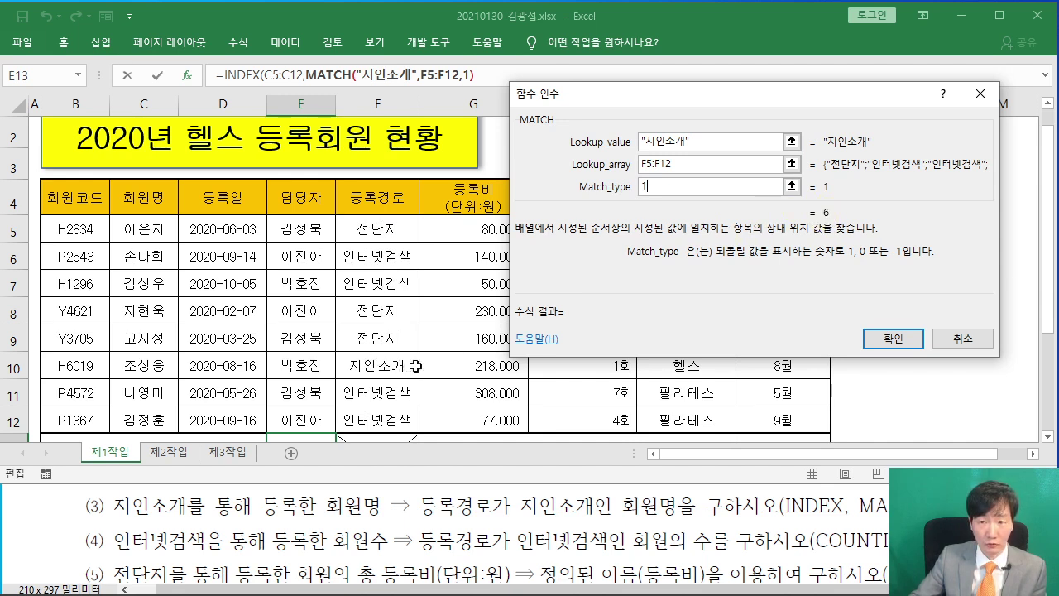
Cancel the unfinished formula in E13 and undo the last fill of the 등록월 column
left_click_drag(662, 105, 464, 145)
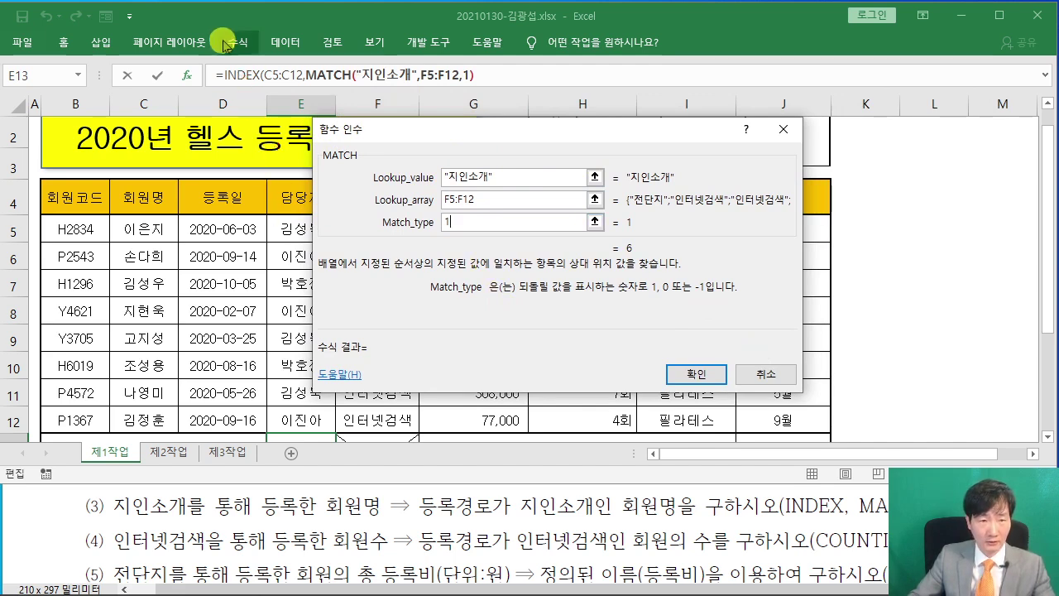
key("Escape")
scroll(331, 186, "up", 1)
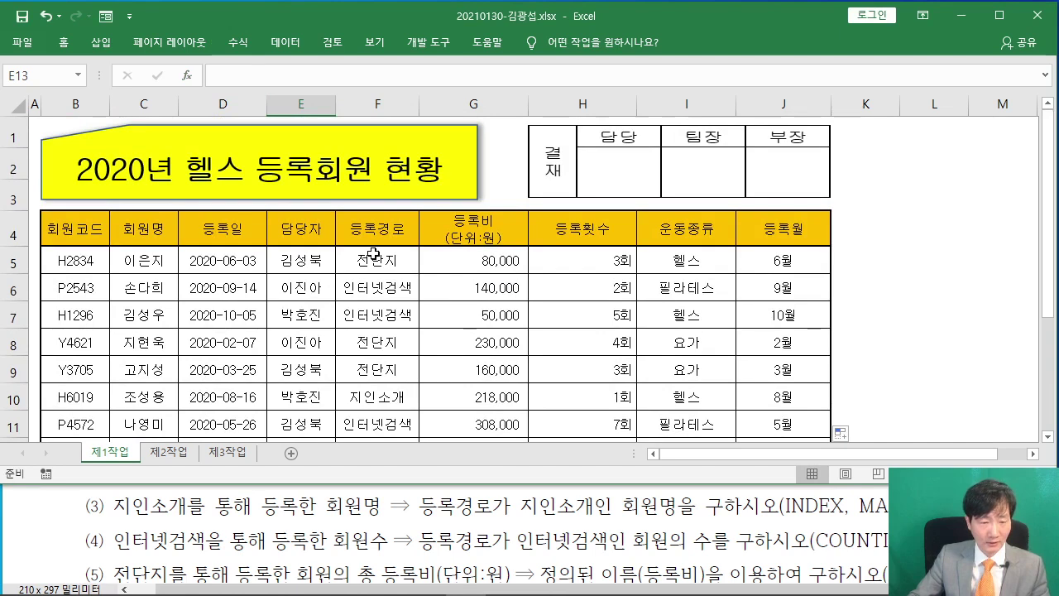
left_click(47, 16)
left_click(454, 303)
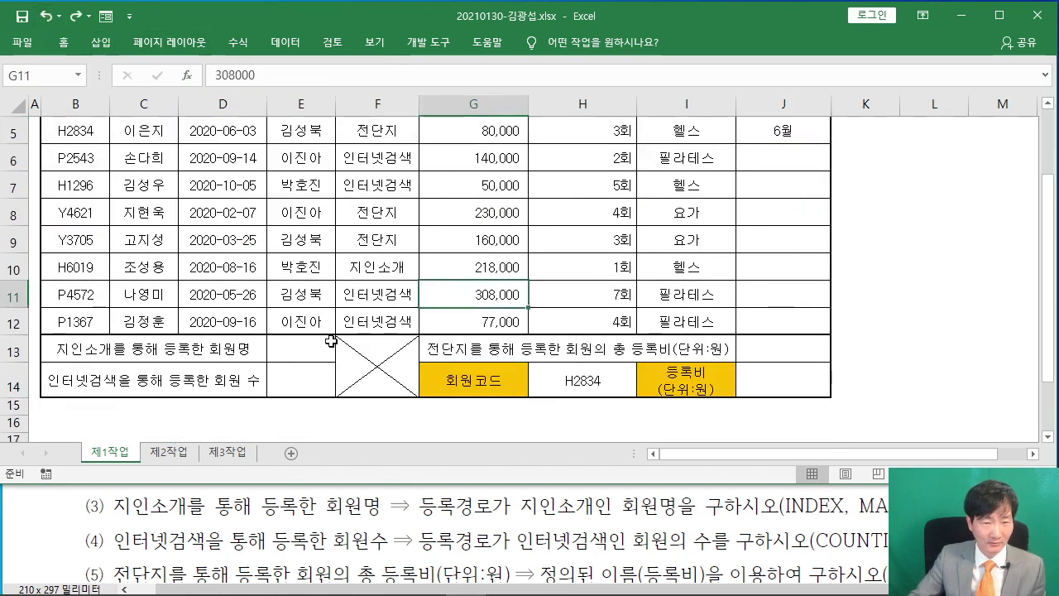
Insert the INDEX function in E13 again with the array,row_num,column_num argument list
left_click(320, 347)
scroll(383, 319, "up", 2)
key("F2")
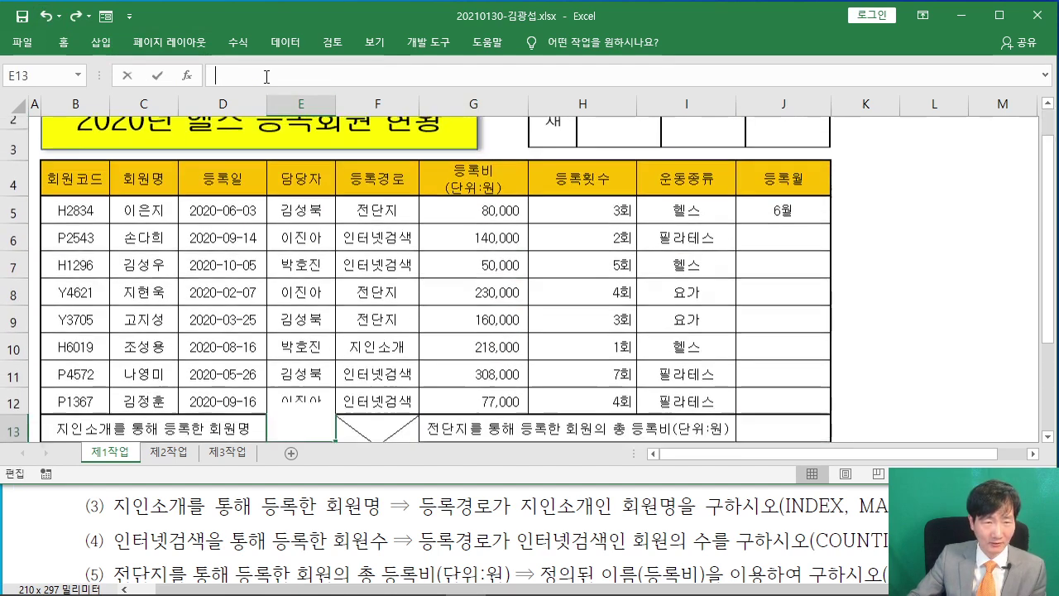
left_click(192, 75)
type("ㅑ")
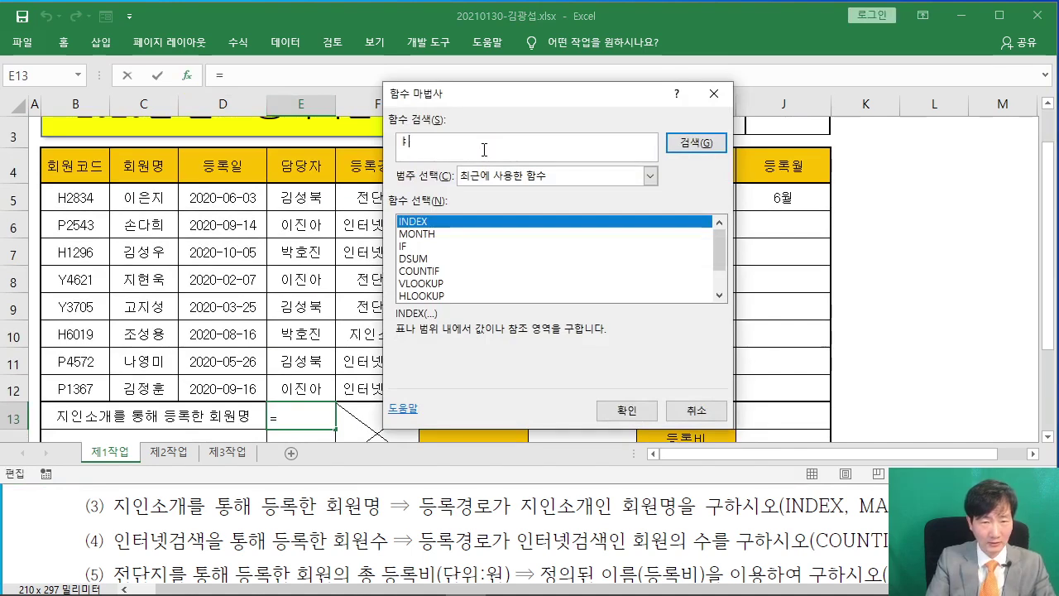
type("ㅜㅑㅜ")
key("BackSpace")
key("BackSpace")
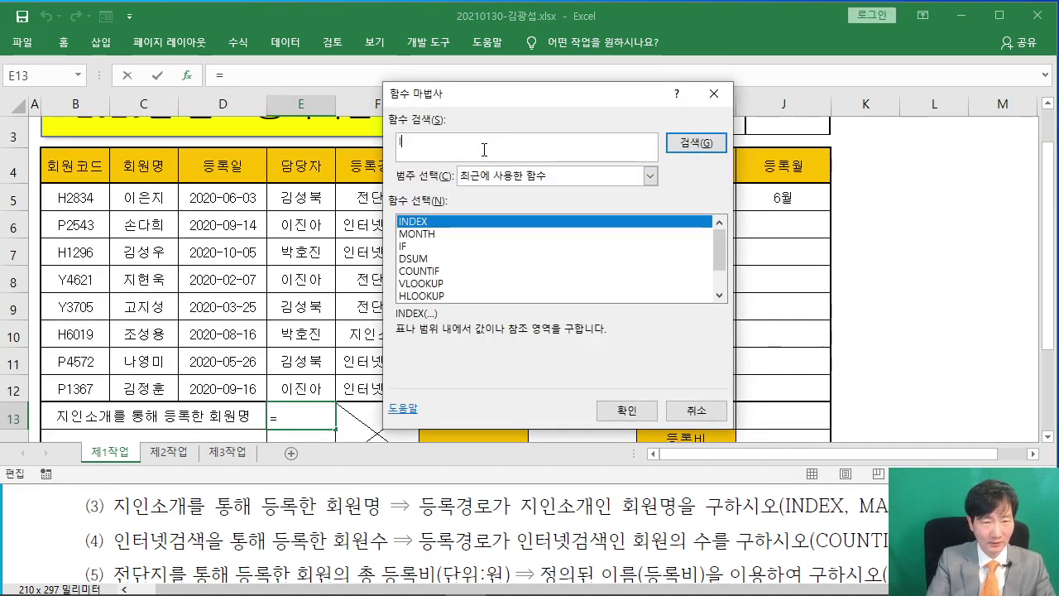
type("INDEX")
left_click(625, 411)
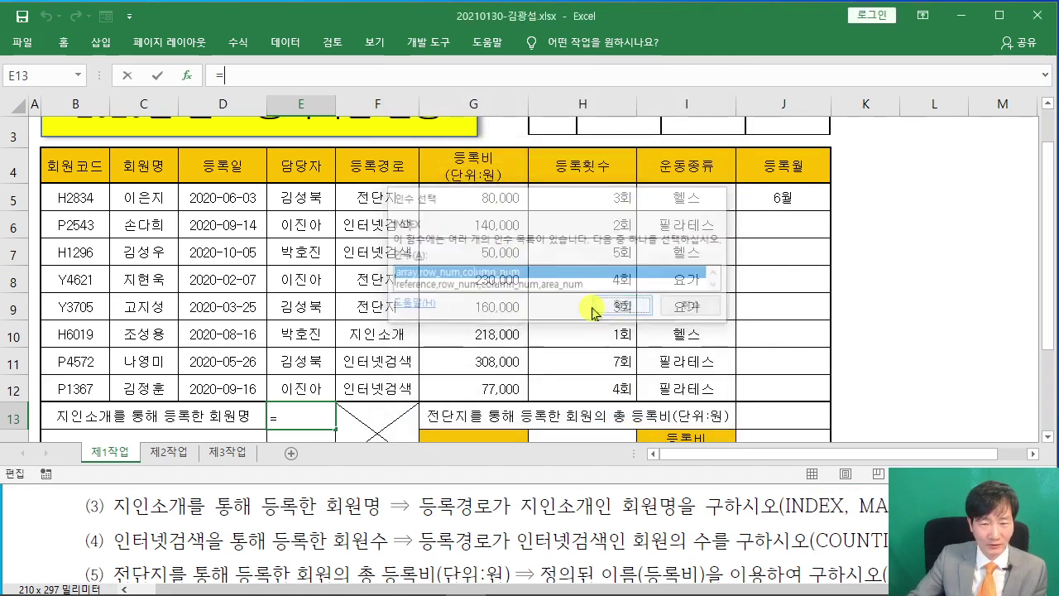
left_click(613, 304)
Set INDEX's Array to C5:C12, enter MATCH( as its Row_num, and open the nested MATCH function's arguments
left_click_drag(143, 197, 139, 375)
left_click(503, 200)
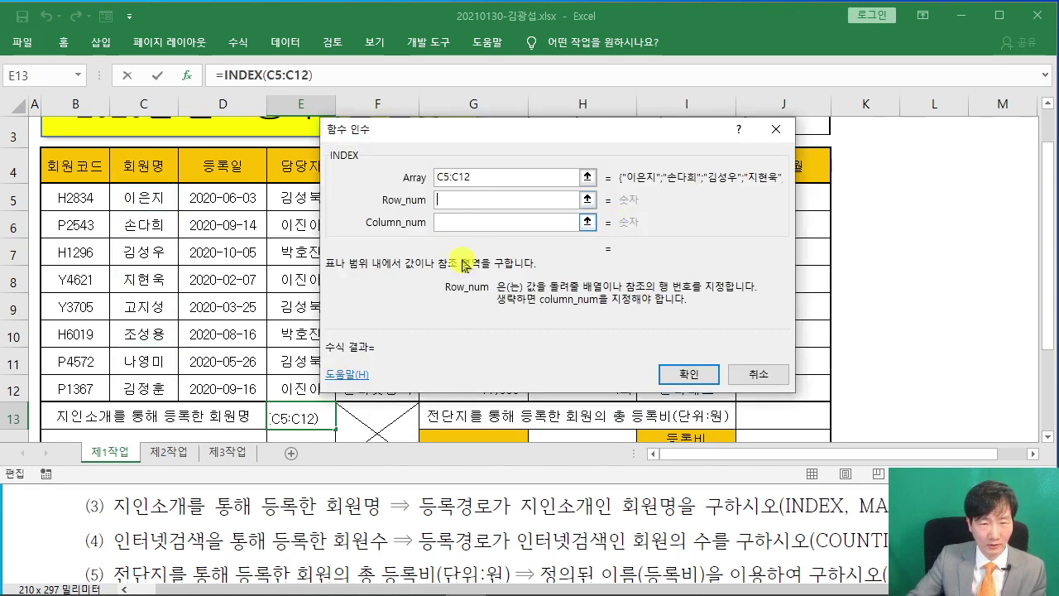
type("MATCH(")
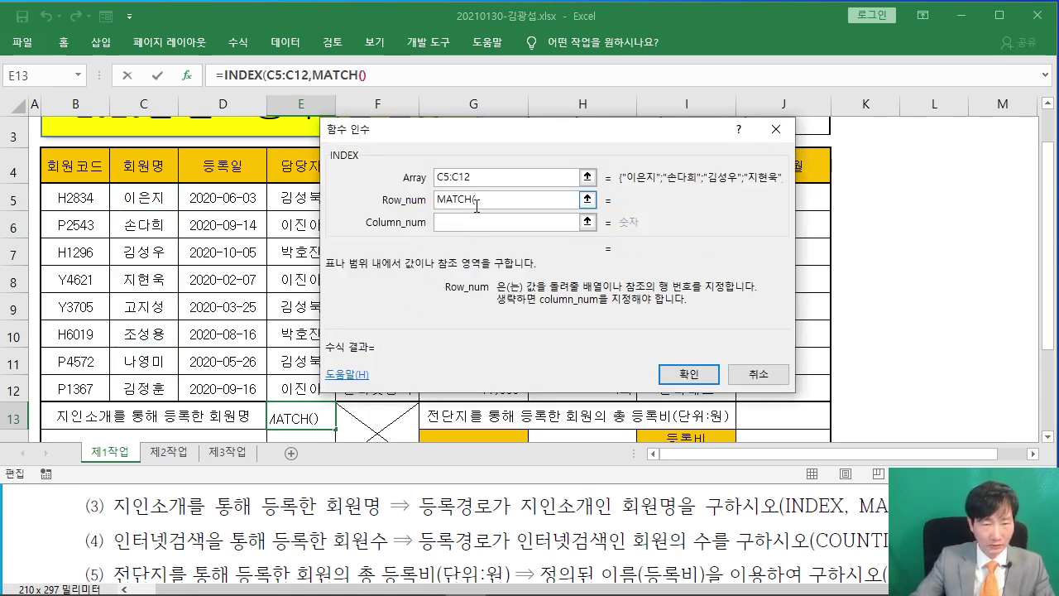
left_click(335, 75)
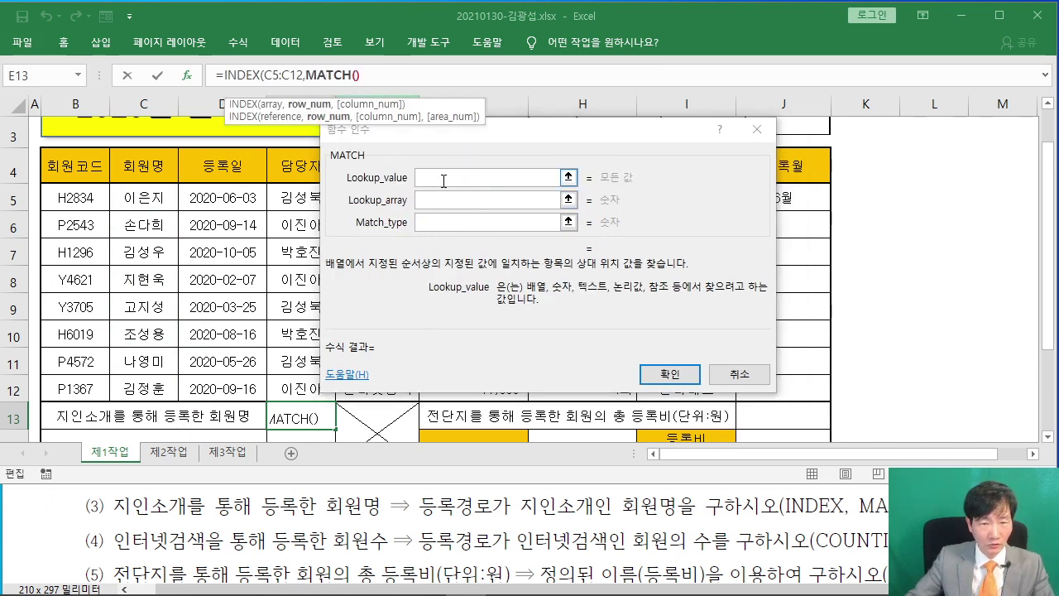
Enter "지인소개" as the Lookup_value of the MATCH function
left_click(444, 177)
type("\"WLD")
key("BackSpace")
key("BackSpace")
key("BackSpace")
type("지인소개\"")
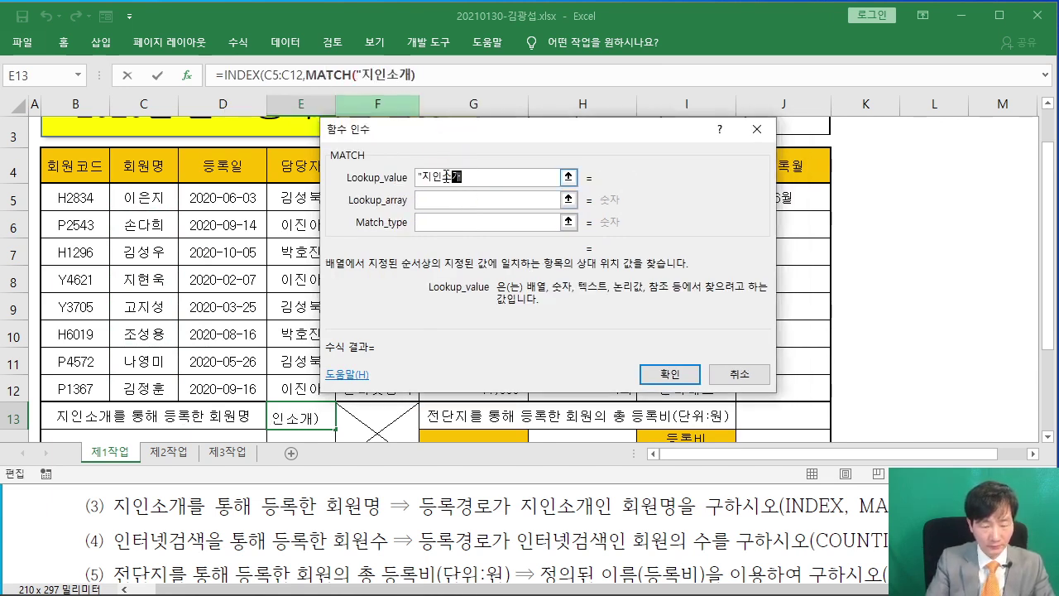
Set the Lookup_array of the MATCH function to the 등록경로 cells F5:F12
left_click(451, 201)
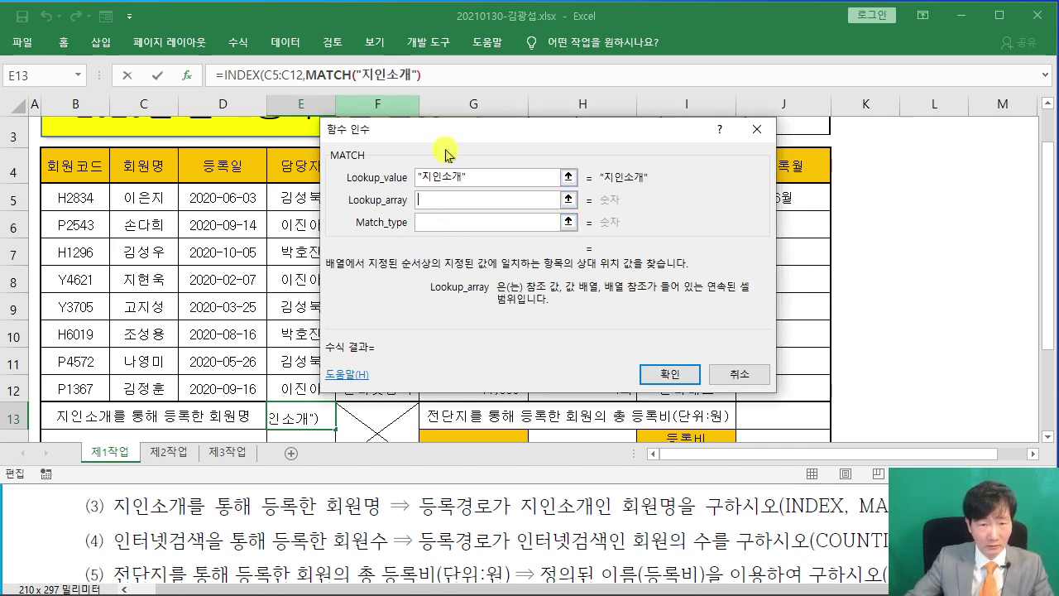
left_click_drag(447, 130, 663, 140)
left_click(373, 197)
left_click_drag(373, 197, 374, 388)
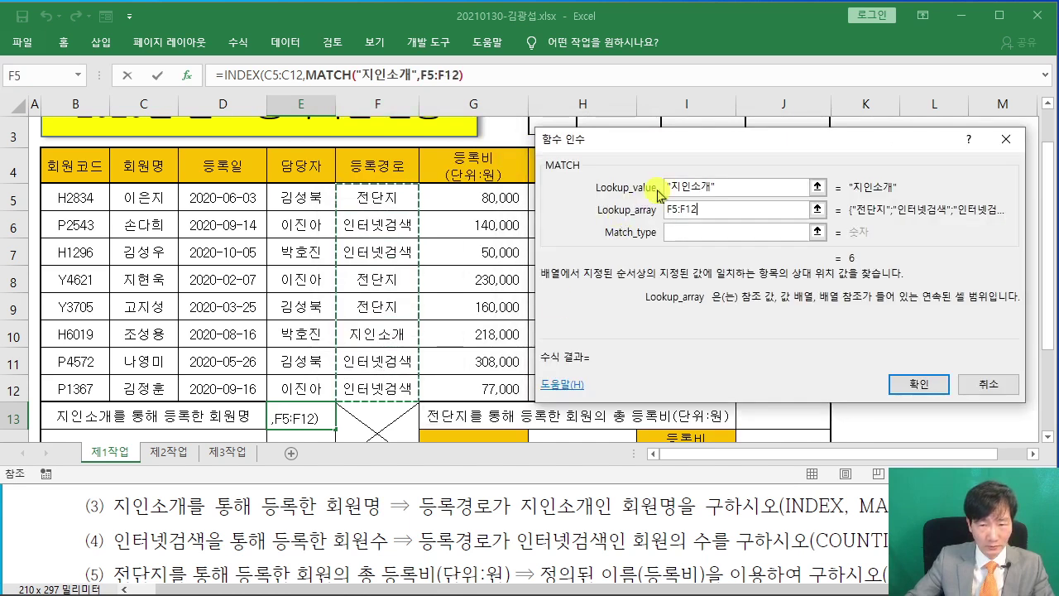
Set the MATCH function's Match_type to 1 and return to the arguments of the enclosing INDEX function
left_click(695, 232)
type("1")
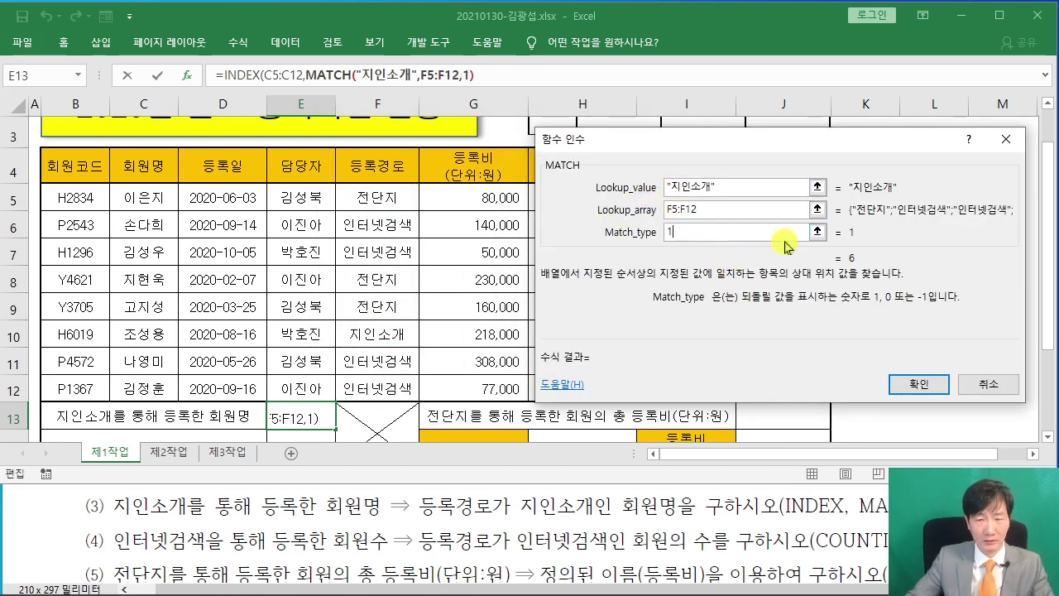
left_click(250, 76)
left_click(664, 232)
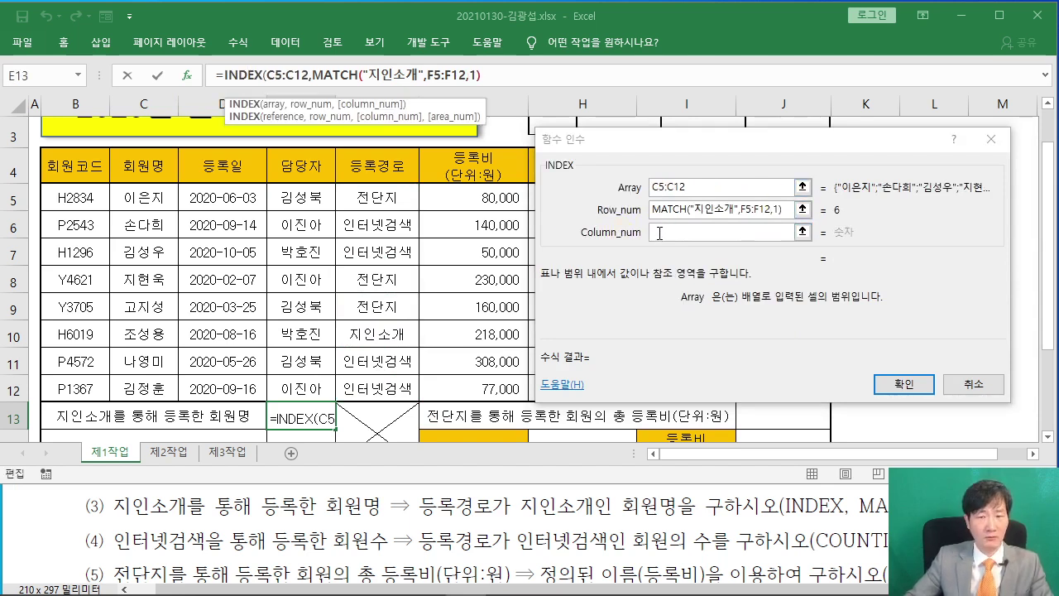
left_click(660, 233)
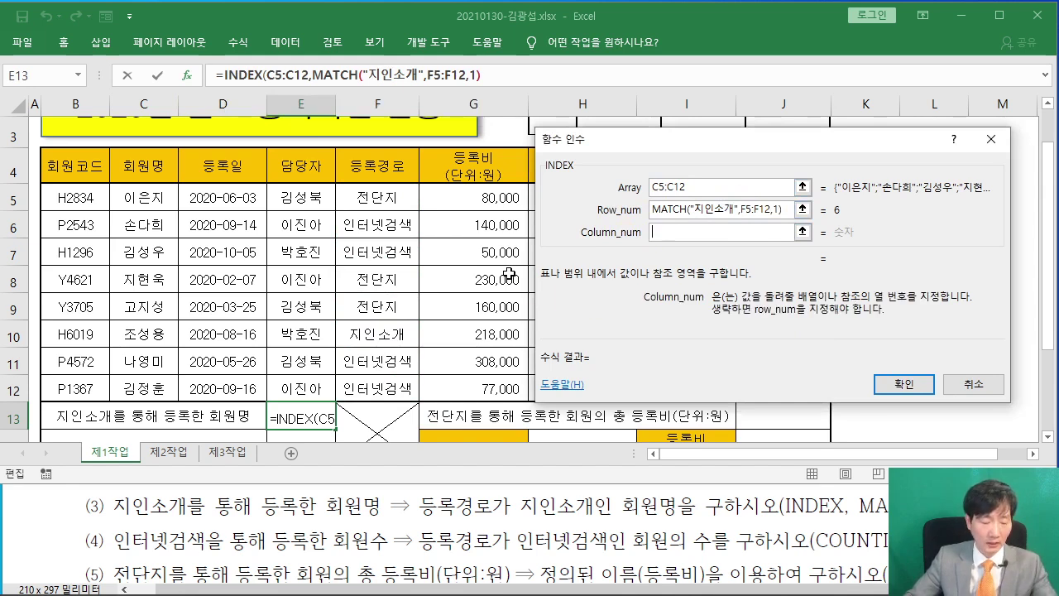
mouse_move(109, 186)
left_mouse_down()
mouse_move(111, 293)
mouse_move(175, 331)
mouse_move(177, 183)
mouse_move(110, 183)
left_mouse_up()
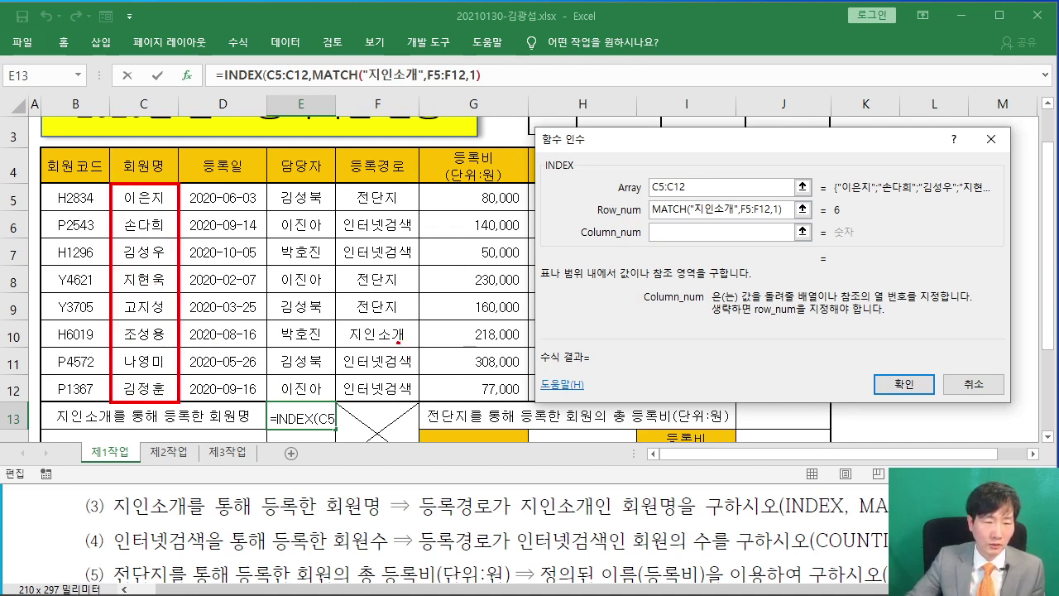
left_click_drag(202, 334, 192, 335)
left_click_drag(113, 317, 177, 346)
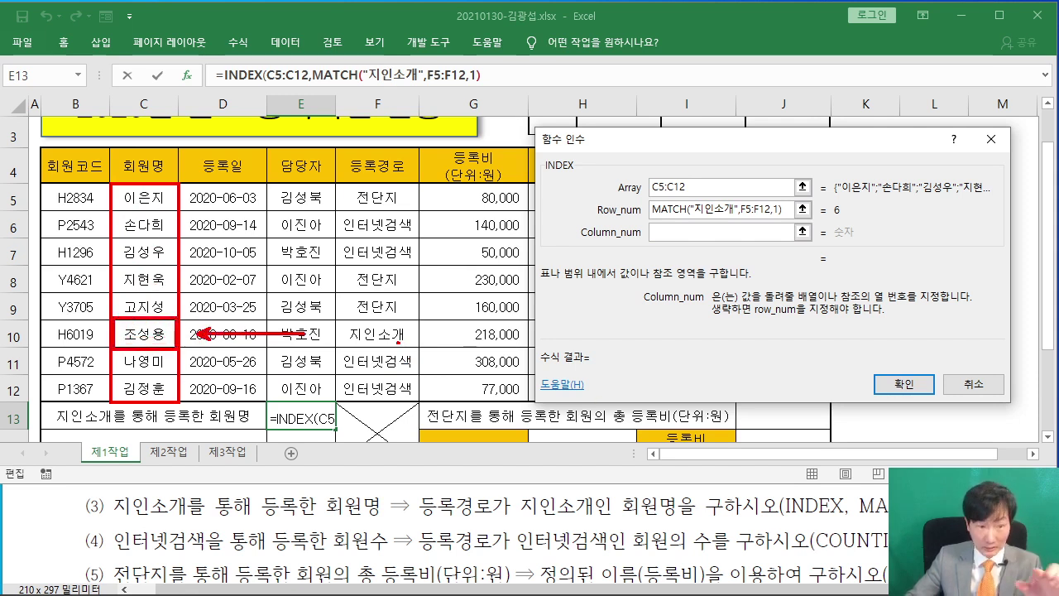
key("Escape")
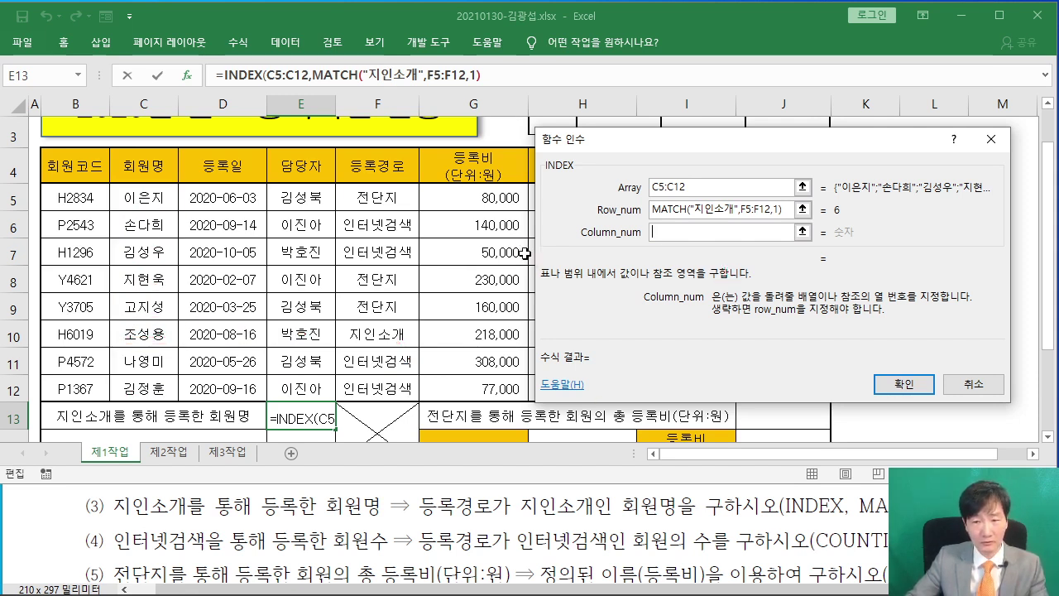
Set INDEX's Column_num to 1 and confirm the formula in E13
left_click(659, 233)
type("1")
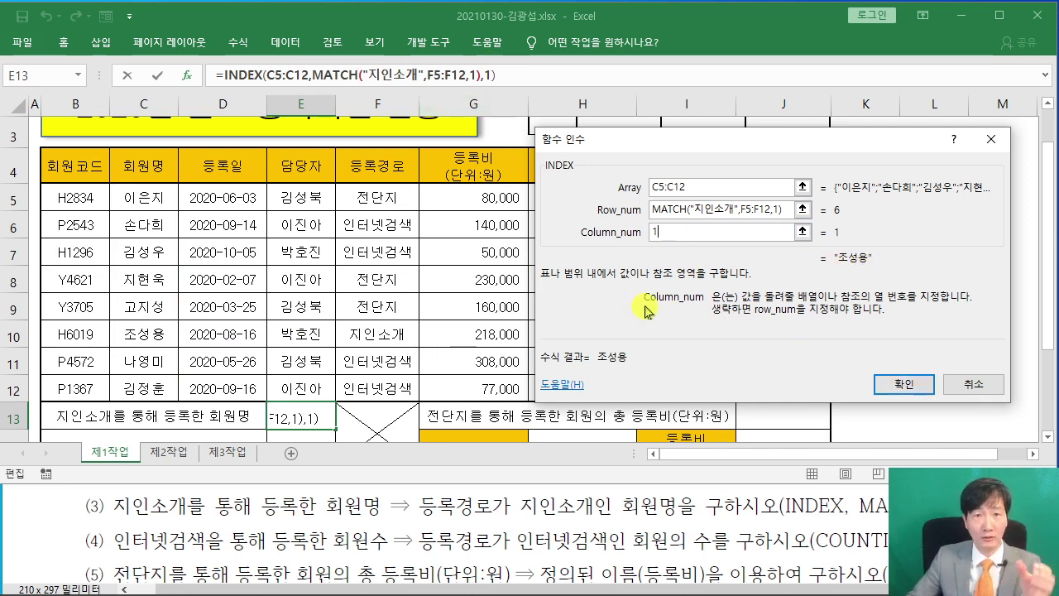
left_click(902, 386)
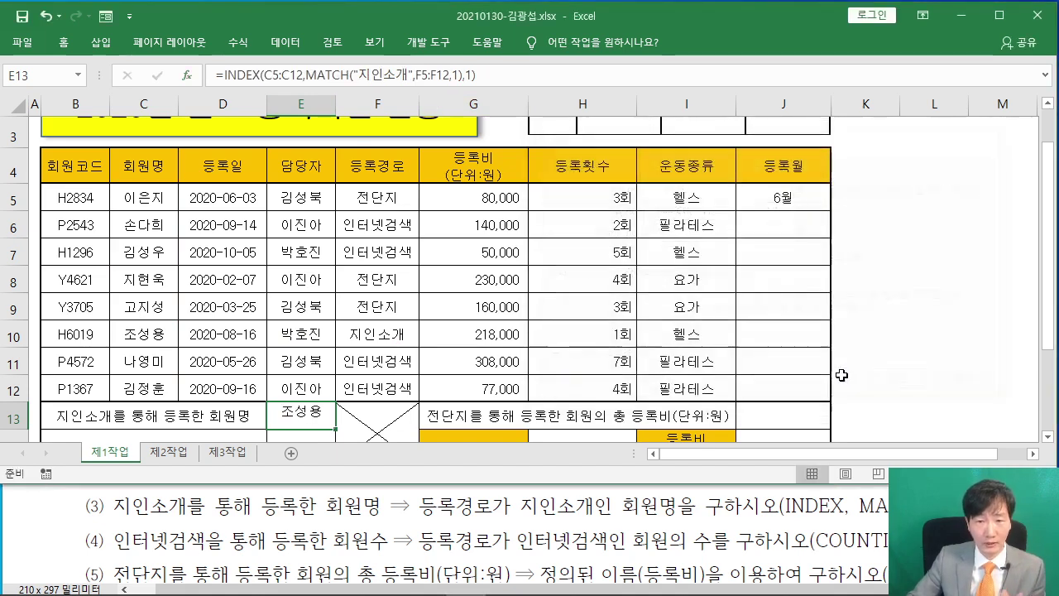
Find the COUNTIF function and insert it in E14 for the number of members registered through 인터넷검색
scroll(396, 364, "down", 1)
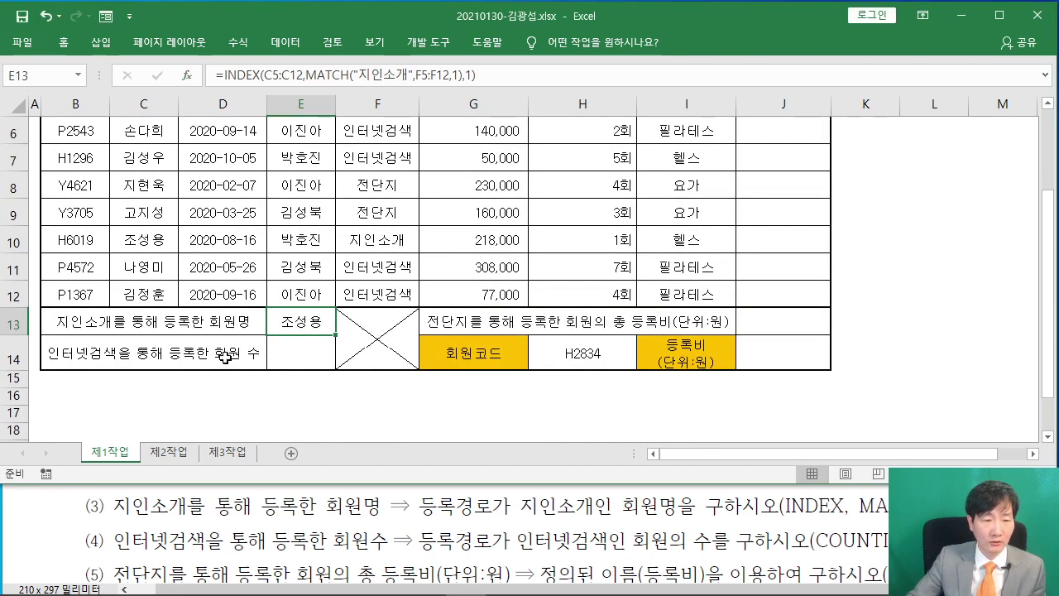
left_click(307, 345)
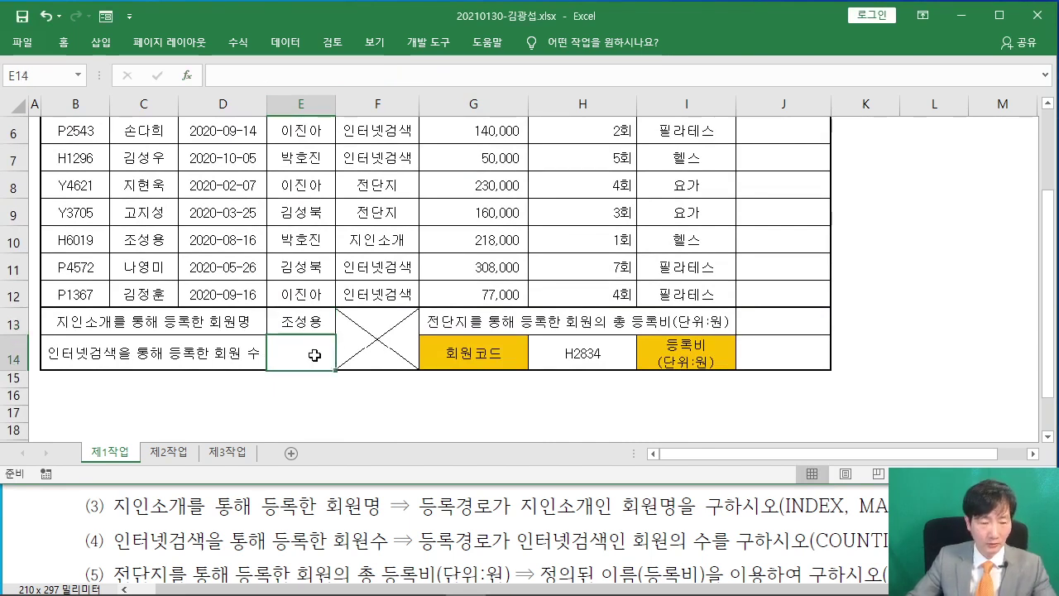
left_click_drag(449, 561, 677, 560)
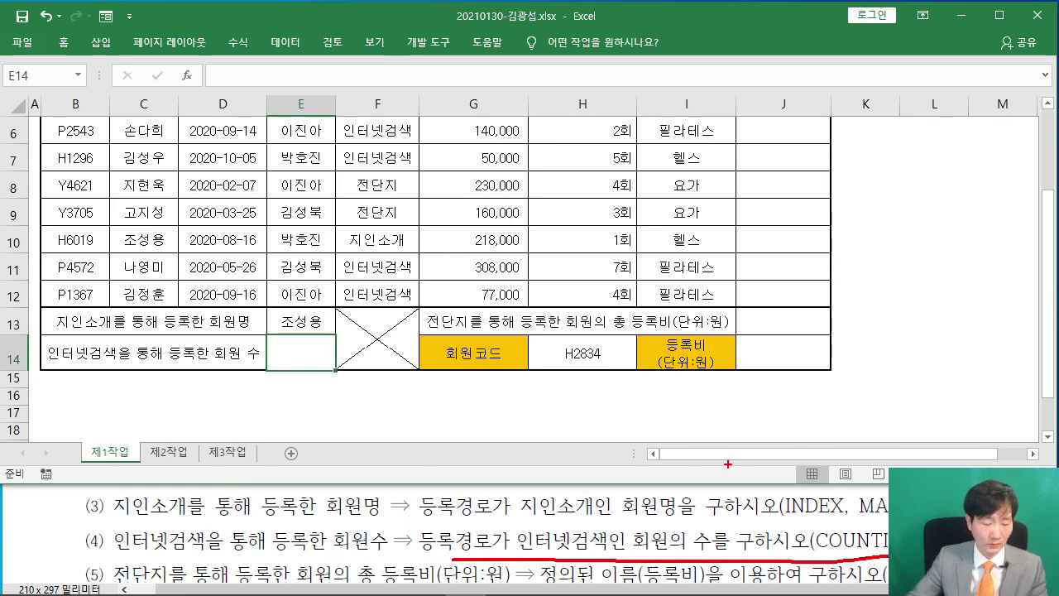
key("Escape")
left_click(187, 82)
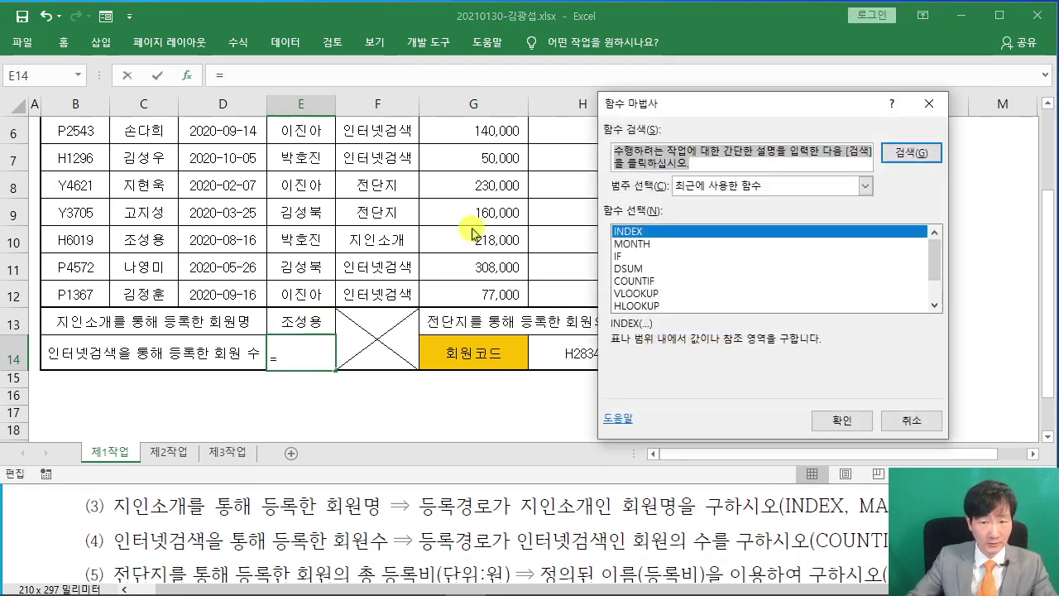
type("채ㅕ")
type("COUNTIF")
key("Return")
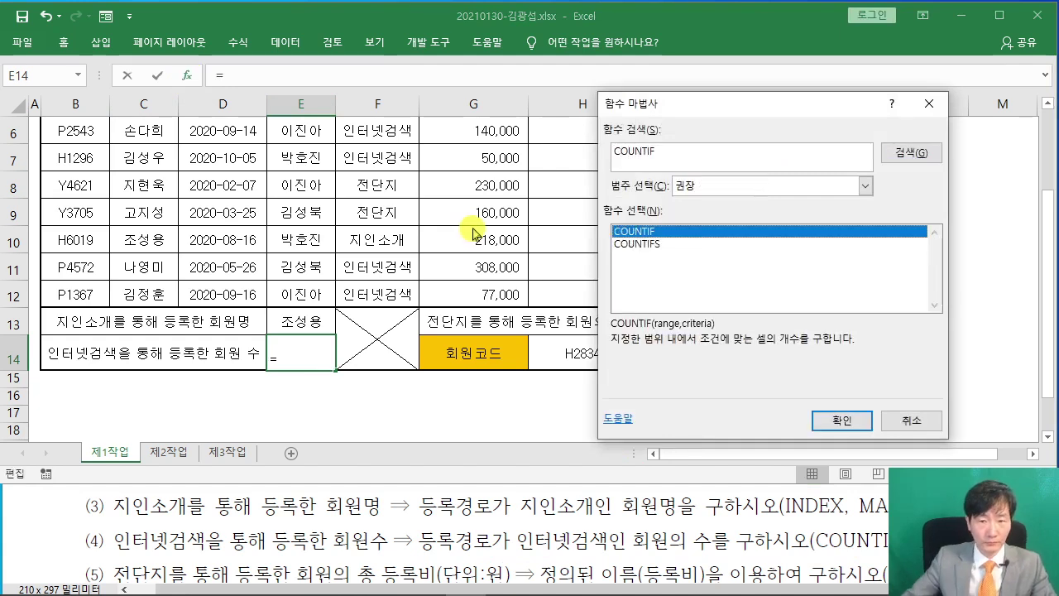
left_click(842, 420)
Set COUNTIF's Range to the 등록경로 cells F5:F12
left_click_drag(677, 182, 530, 133)
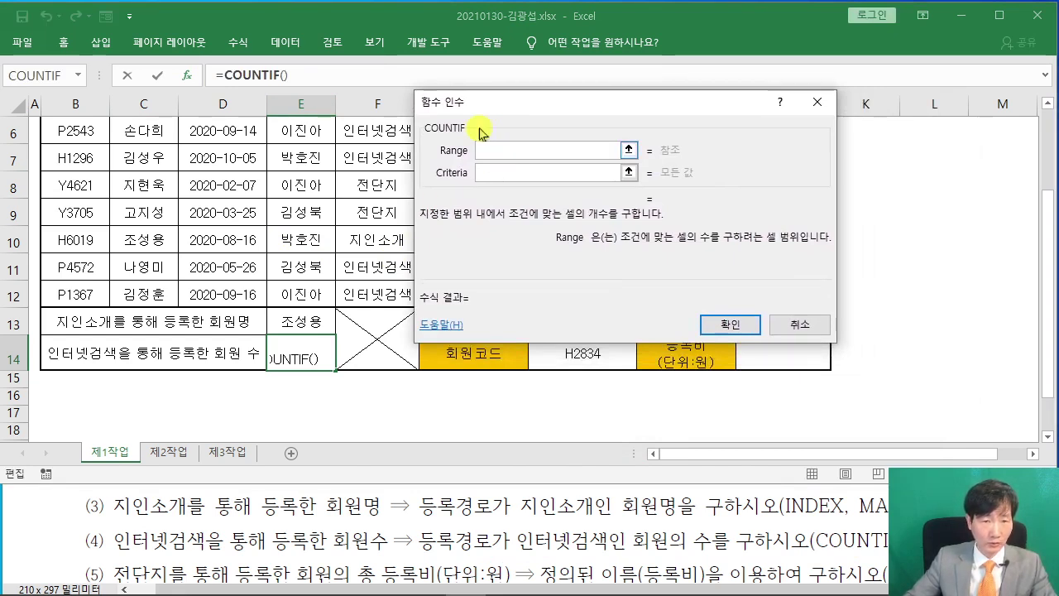
left_click_drag(491, 106, 677, 112)
scroll(378, 191, "up", 1)
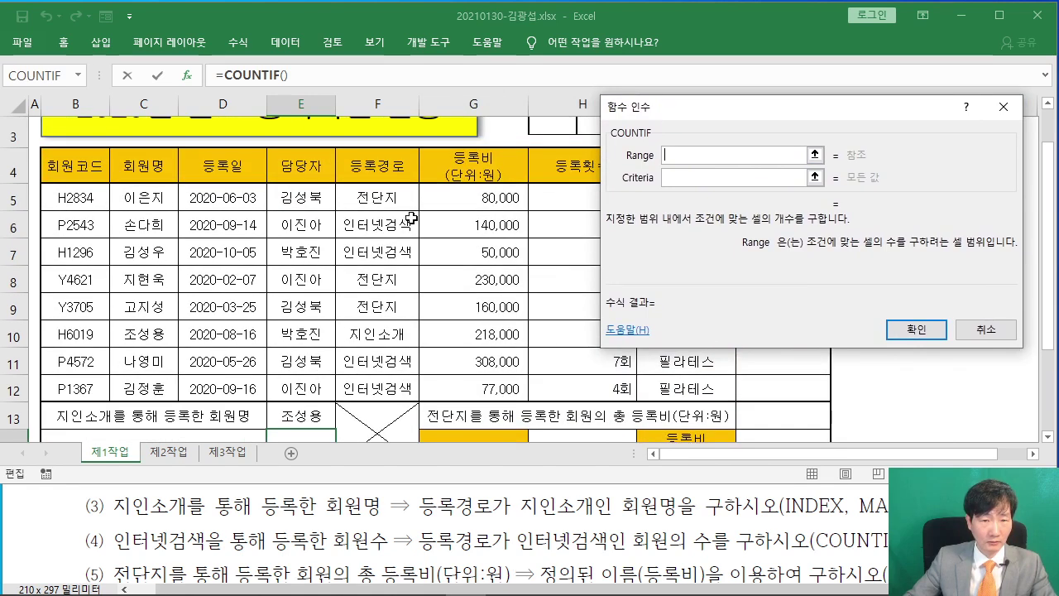
left_click(376, 196)
left_click_drag(377, 196, 377, 389)
left_click_drag(377, 394, 377, 394)
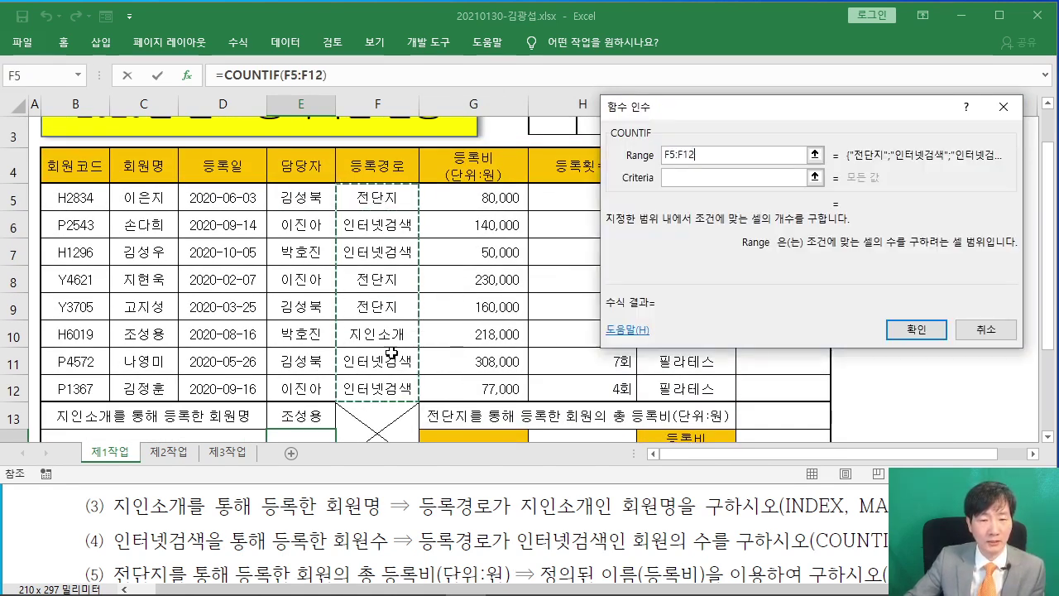
Set COUNTIF's Criteria to the 인터넷검색 cell F6 and confirm the formula
left_click(671, 179)
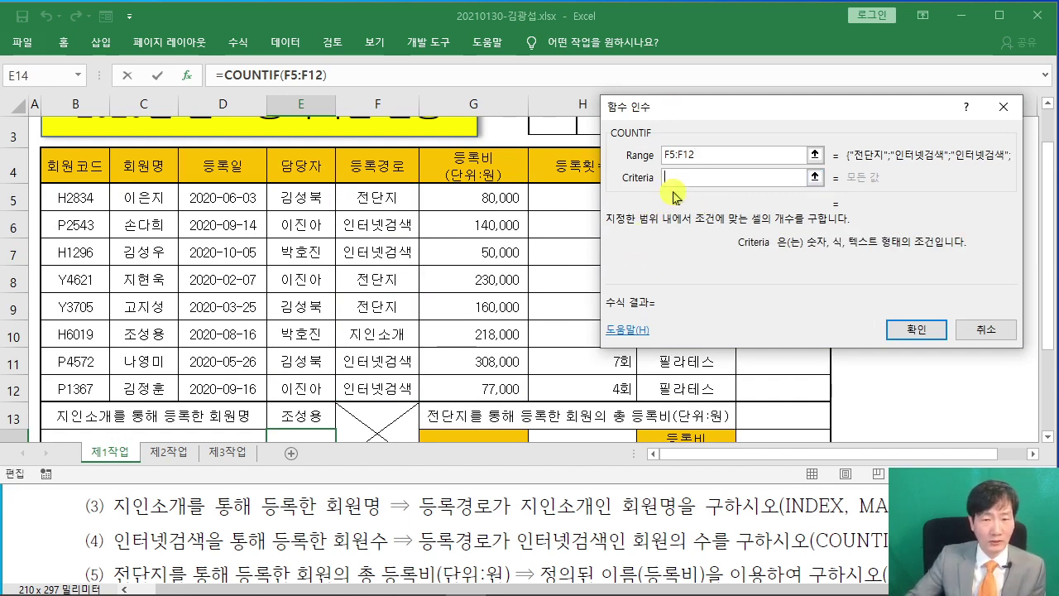
left_click(389, 222)
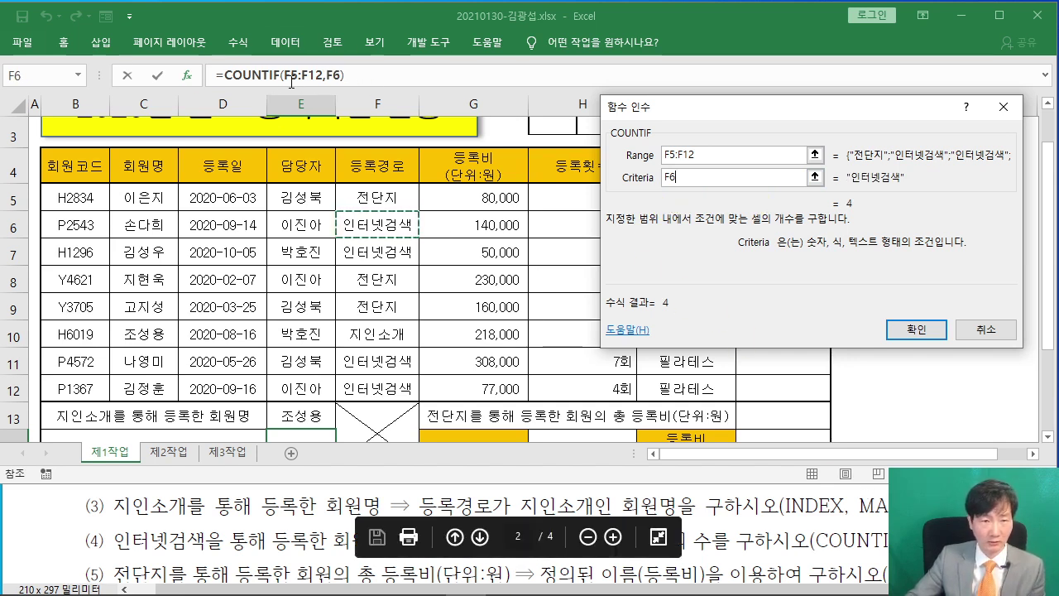
left_click(912, 327)
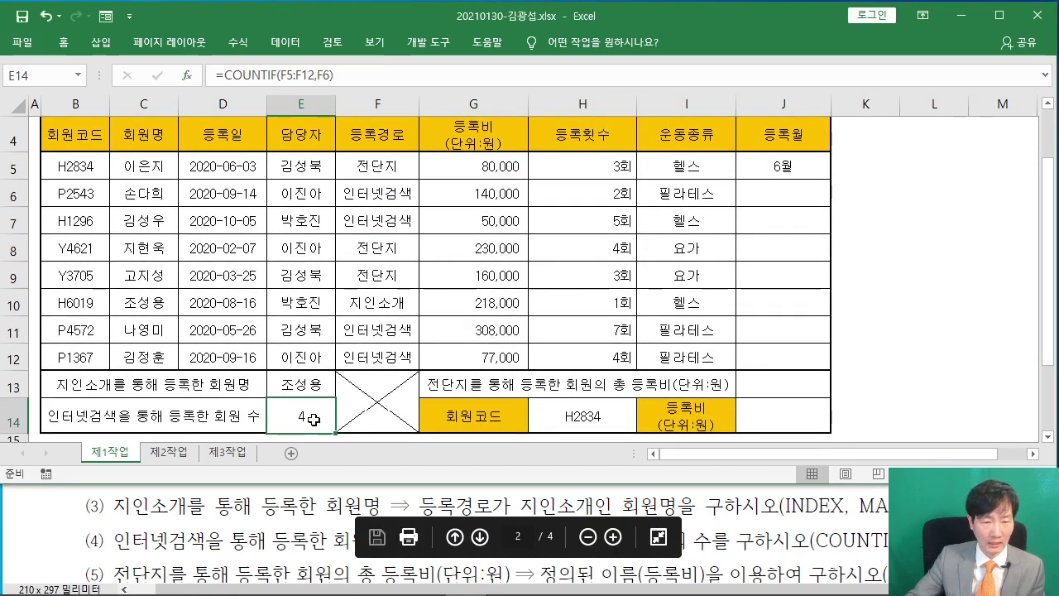
Bring task (5) of the exam PDF into view and insert the SUMIF function in J13
left_click(898, 291)
scroll(175, 513, "down", 2)
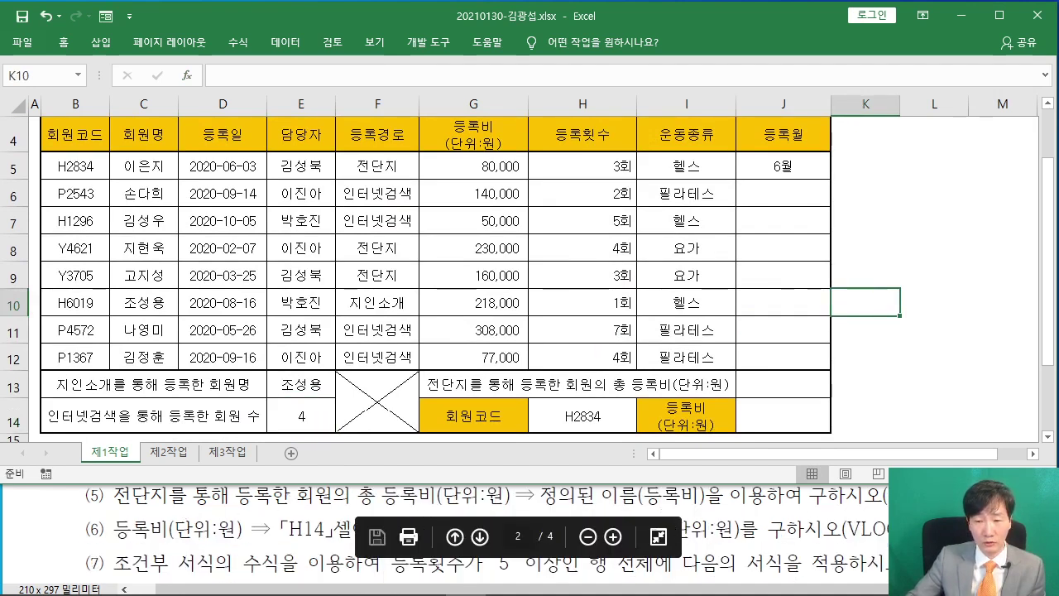
left_click(941, 387)
left_click(799, 384)
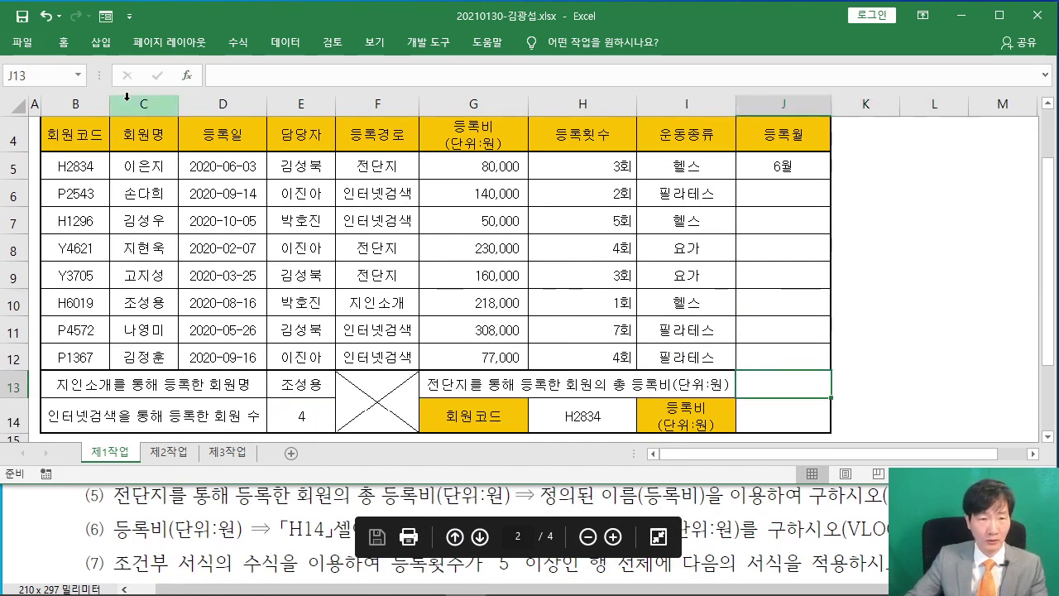
left_click(187, 75)
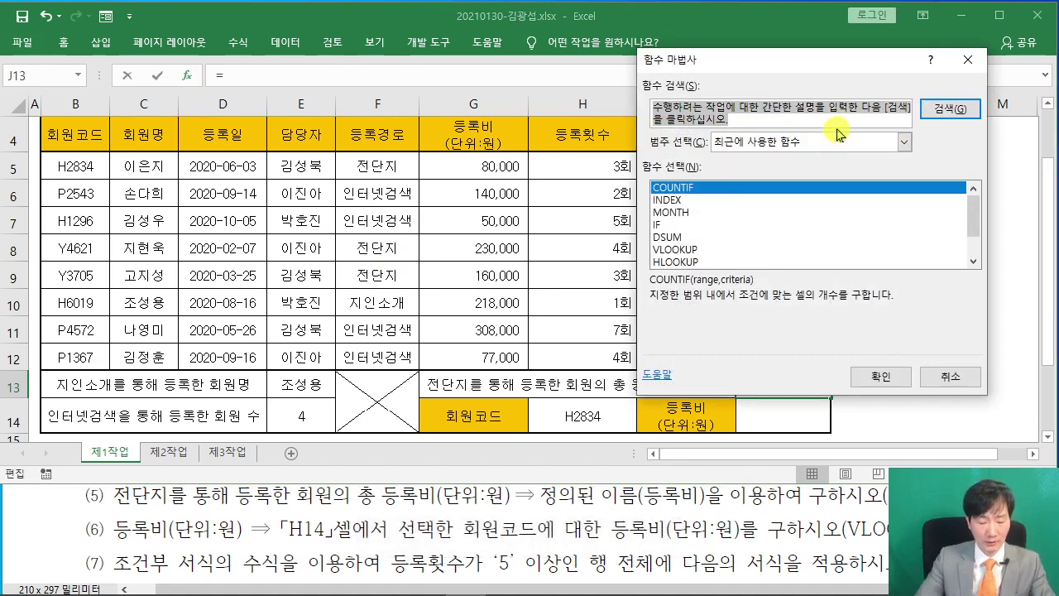
type("SUMIF")
key("Return")
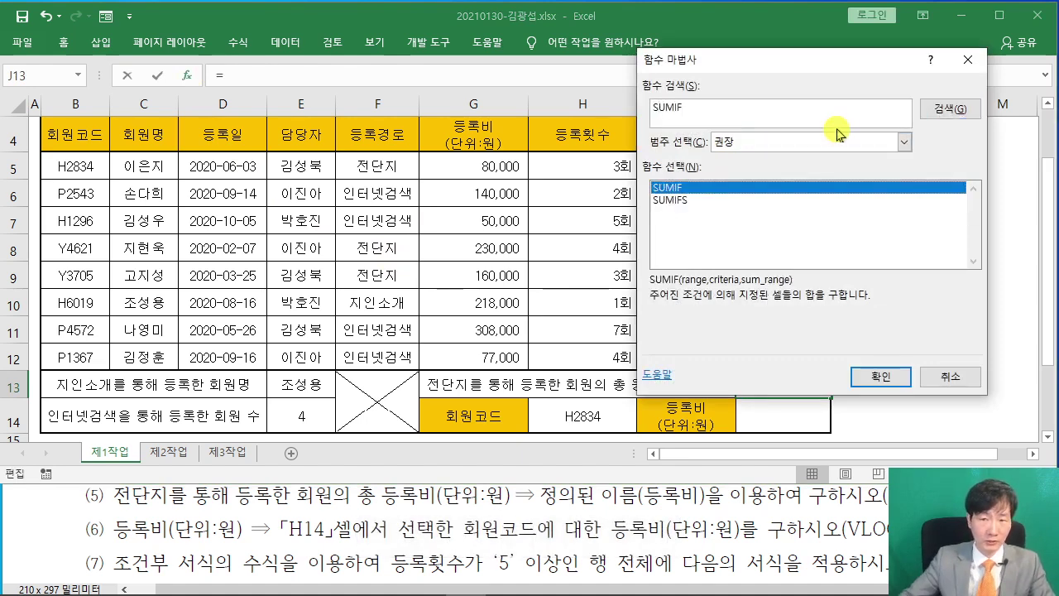
left_click(877, 377)
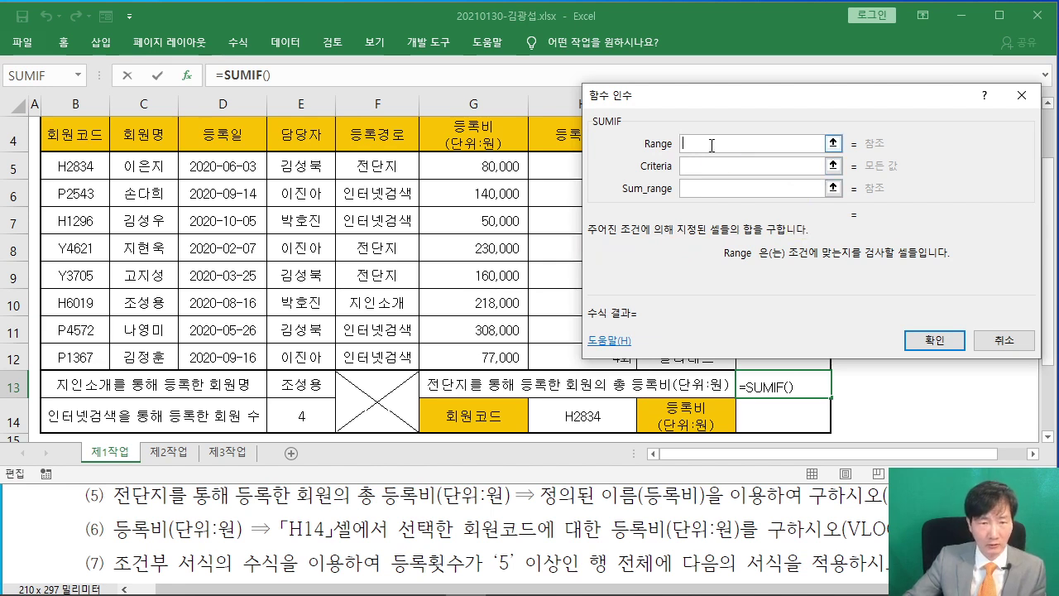
Set SUMIF's Range to F5:F12 and its Criteria to the 전단지 cell F5
left_click_drag(384, 164, 379, 361)
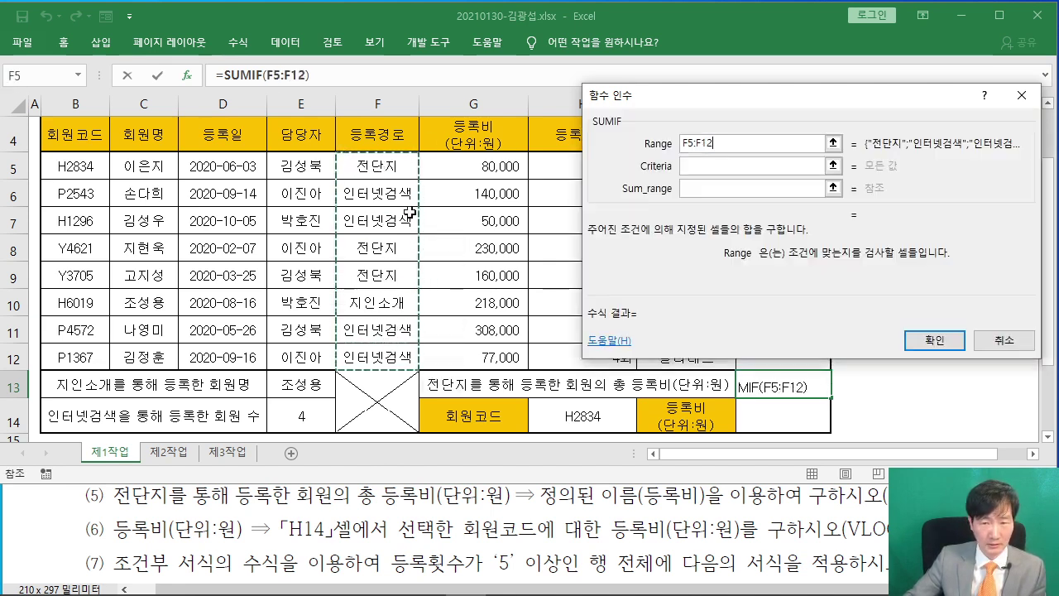
left_click(708, 170)
left_click(361, 168)
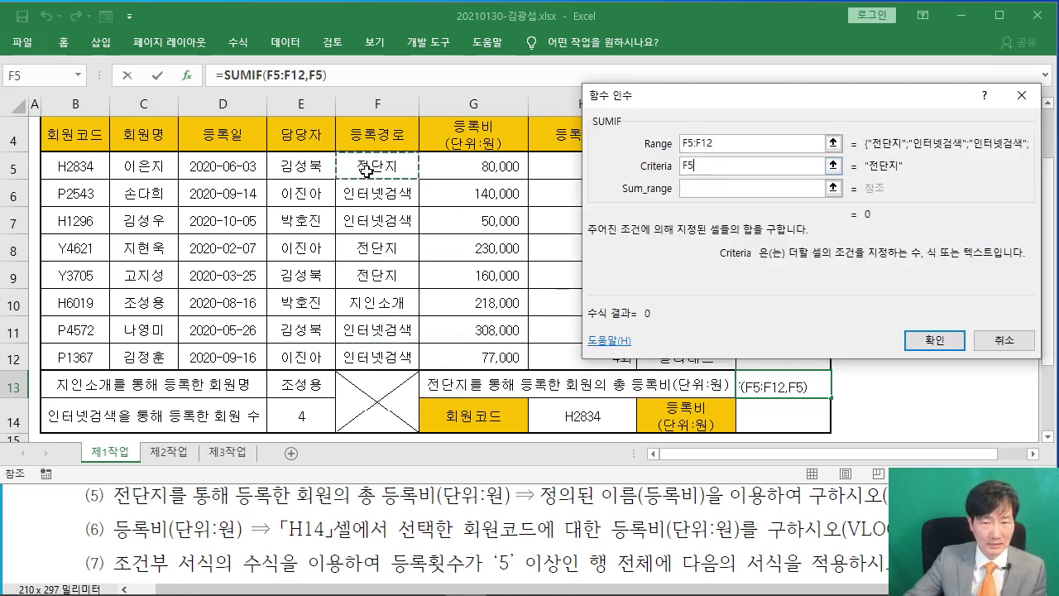
Set SUMIF's Sum_range to the defined name 등록비 by selecting G5:G12, and confirm the formula
left_click(715, 189)
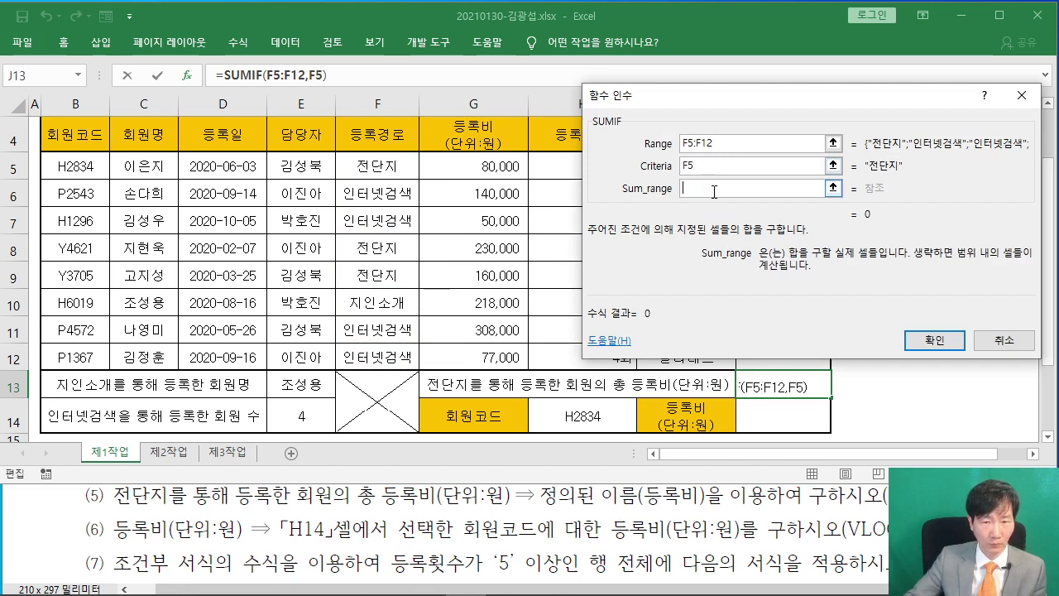
left_click_drag(672, 103, 723, 104)
left_click_drag(458, 165, 480, 358)
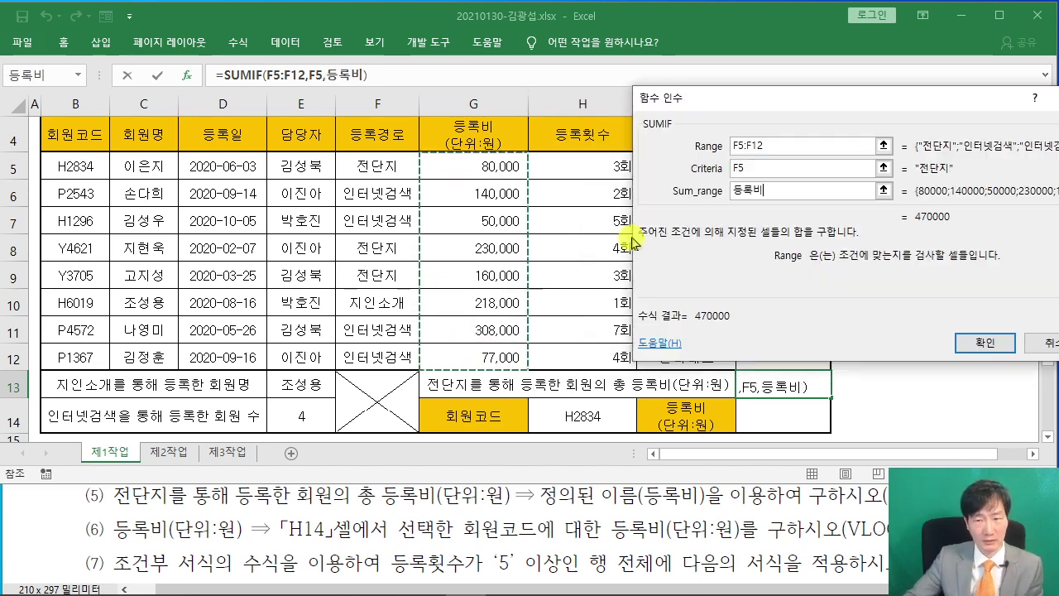
left_click_drag(781, 99, 700, 99)
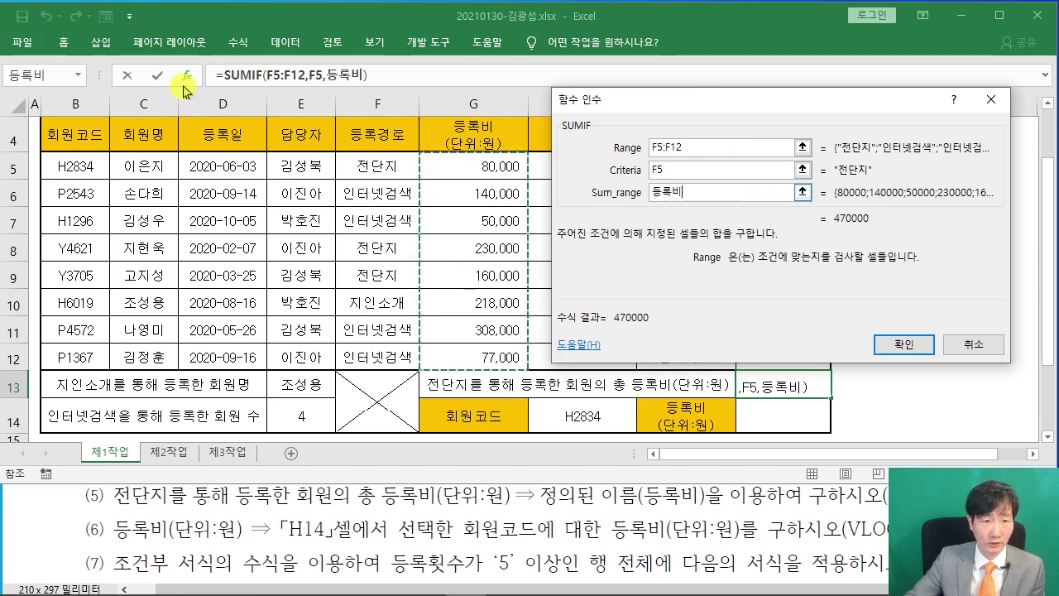
left_click(898, 344)
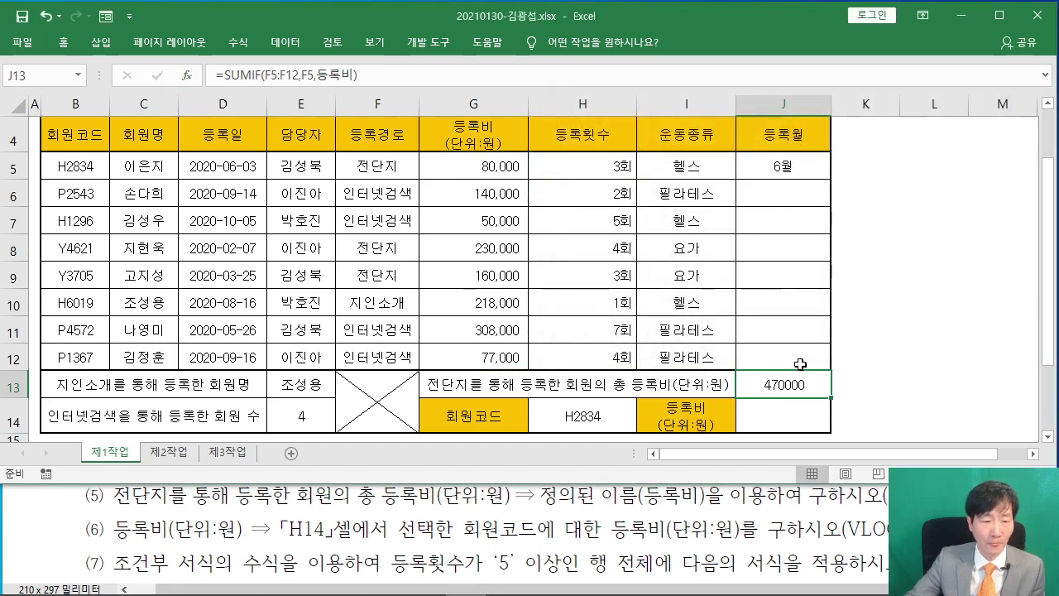
Bring task (6) of the exam PDF into view and insert the VLOOKUP function in J14
left_click(785, 419)
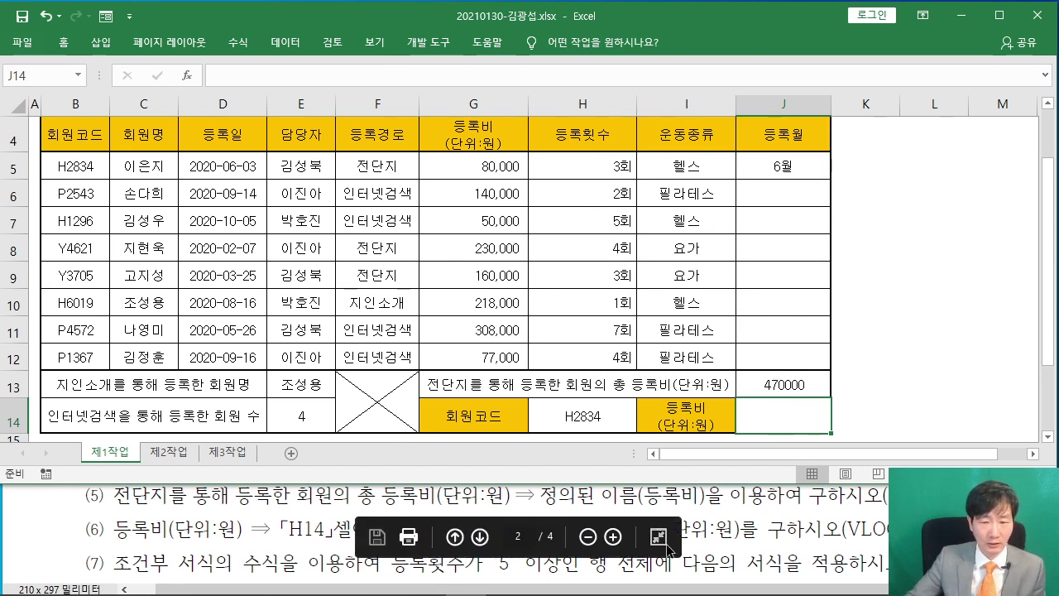
left_click(786, 534)
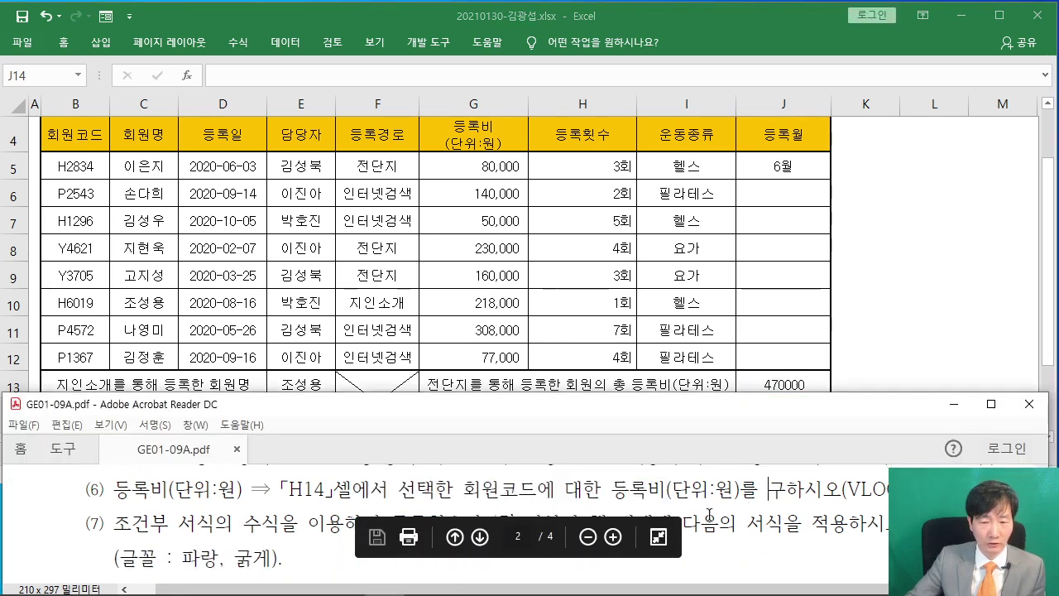
left_click(926, 341)
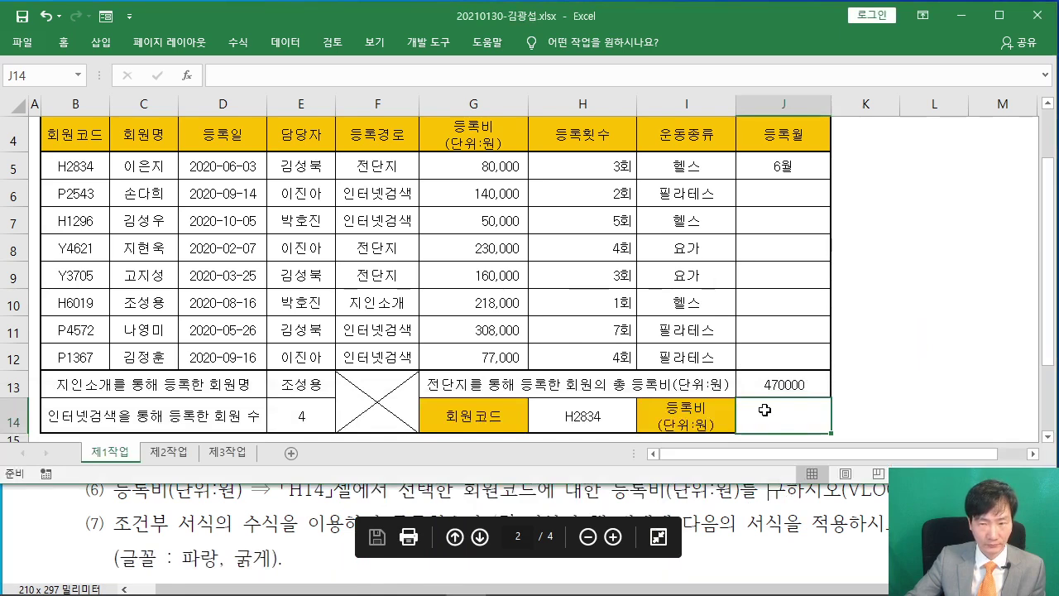
left_click(187, 75)
type("VL")
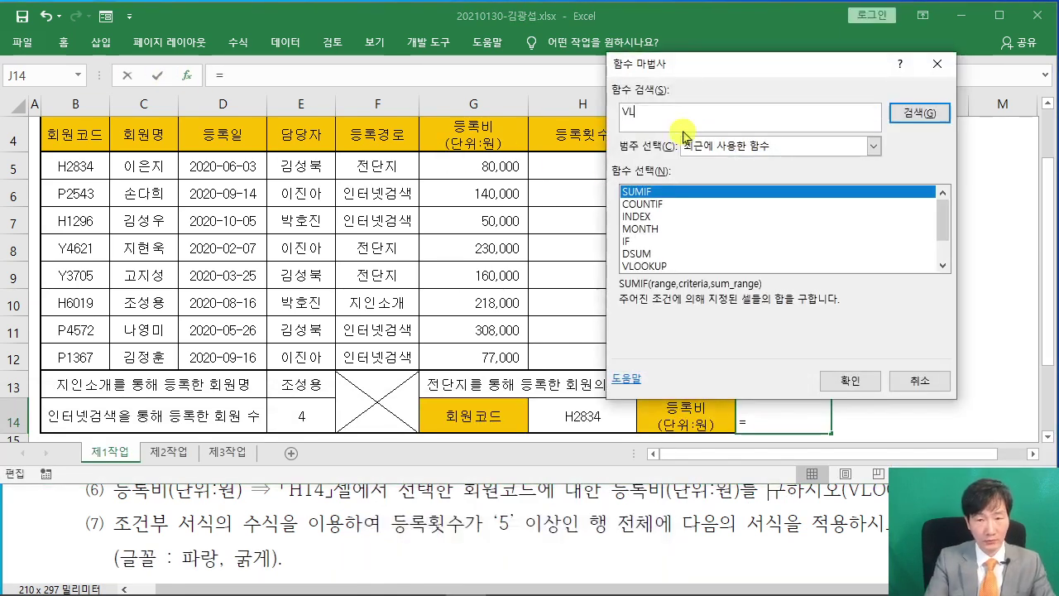
type("OOKUP")
key("Return")
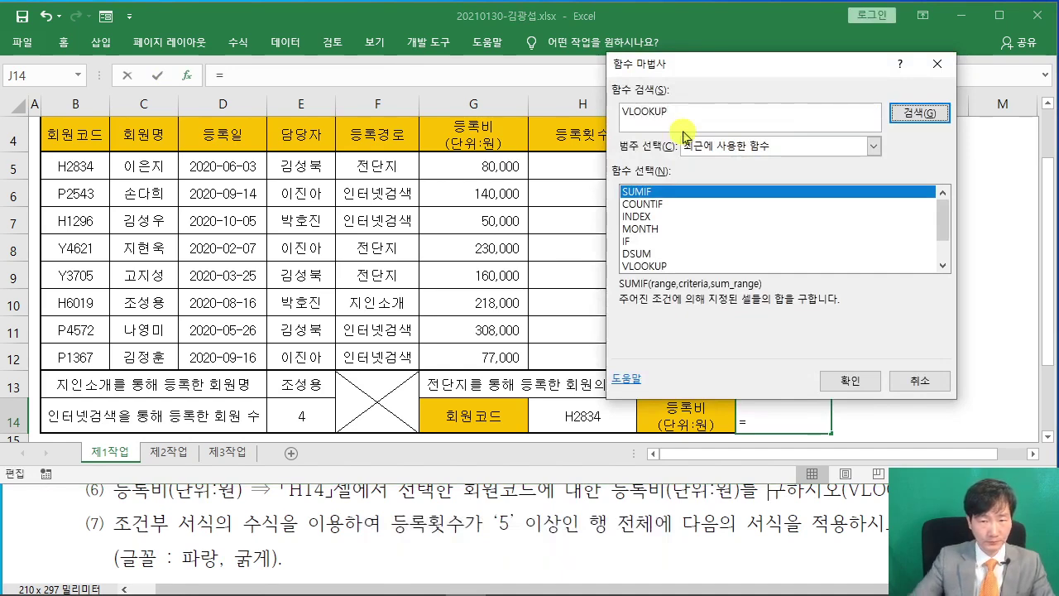
left_click(844, 383)
left_click_drag(681, 91, 551, 86)
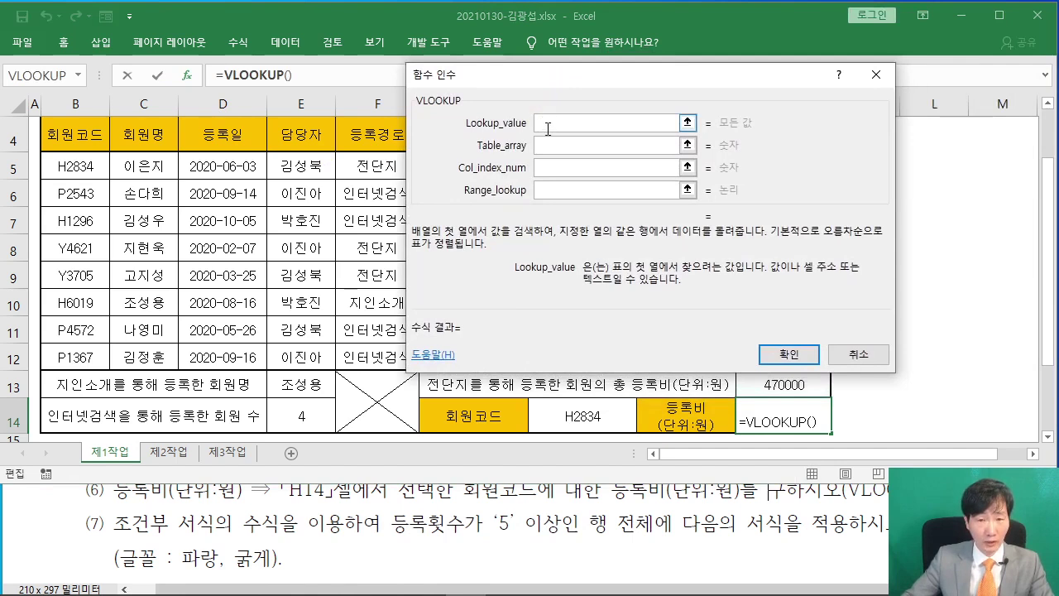
Set VLOOKUP's Lookup_value to the member code cell H14 and its Table_array to B5:H12
left_click(582, 415)
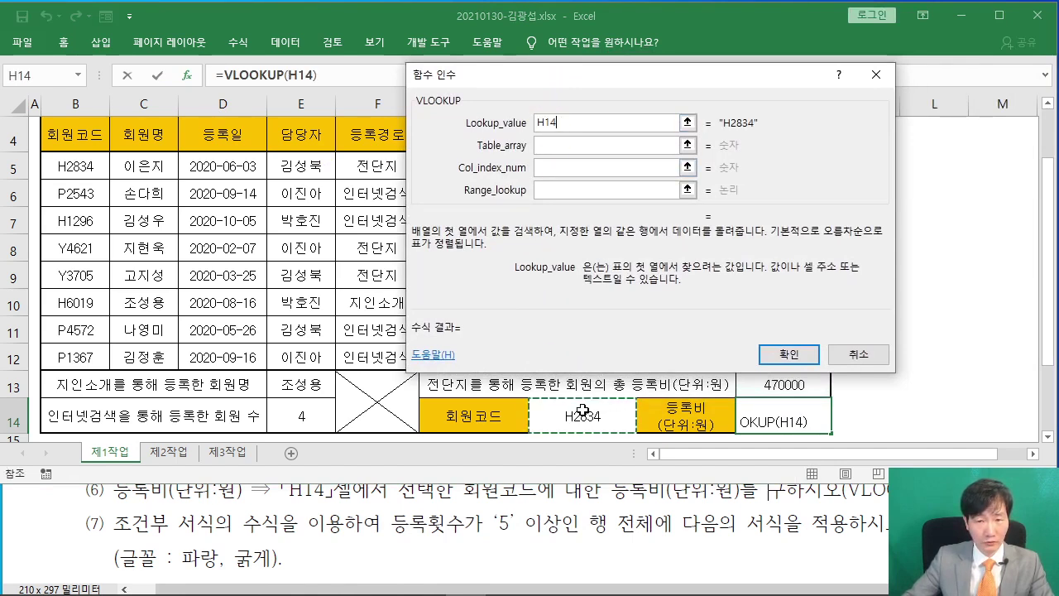
left_click(555, 149)
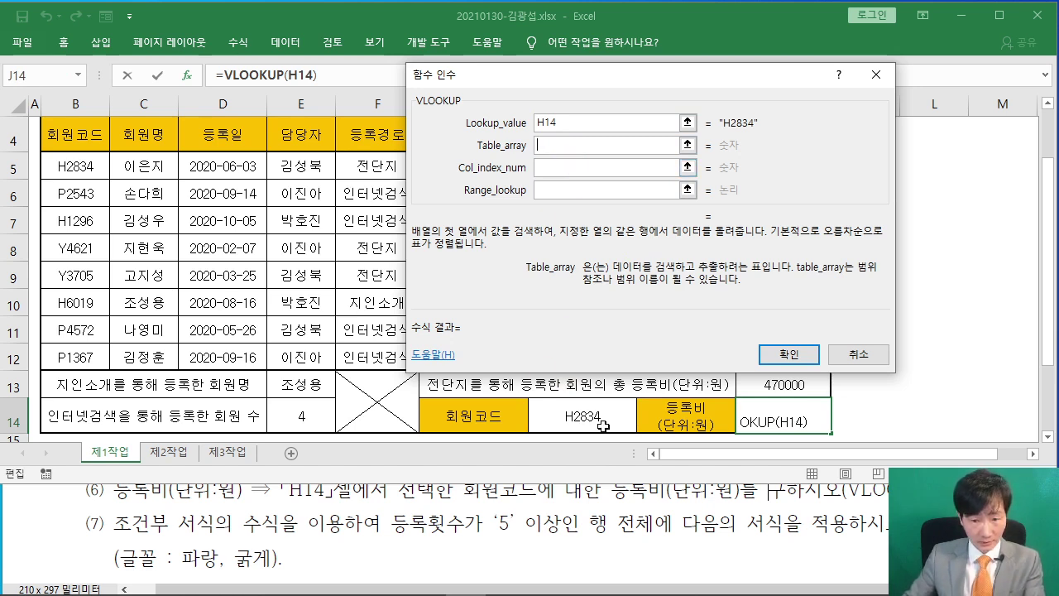
left_click(71, 166)
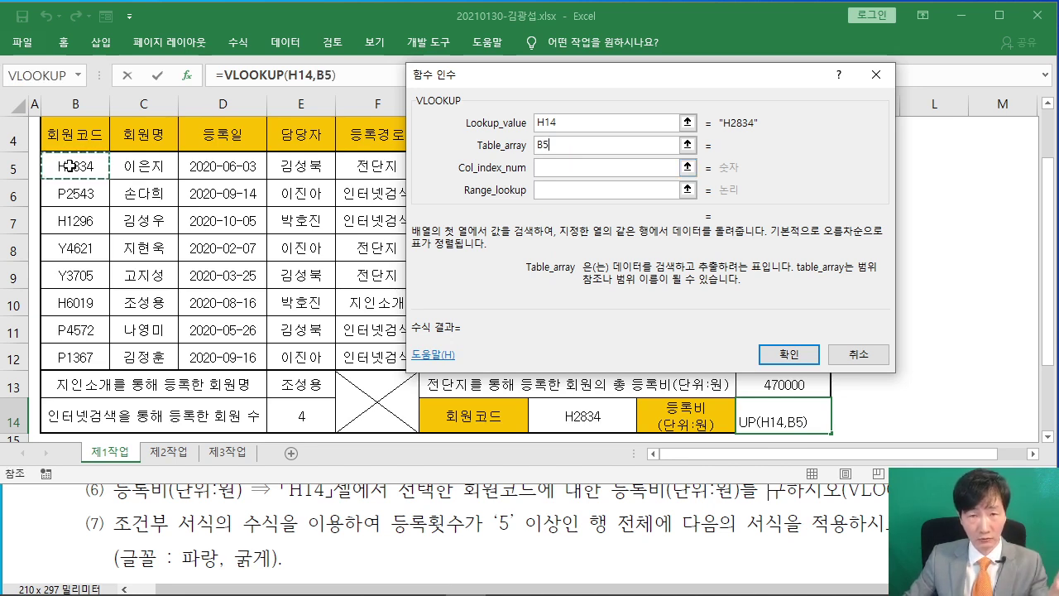
left_click_drag(72, 166, 592, 356)
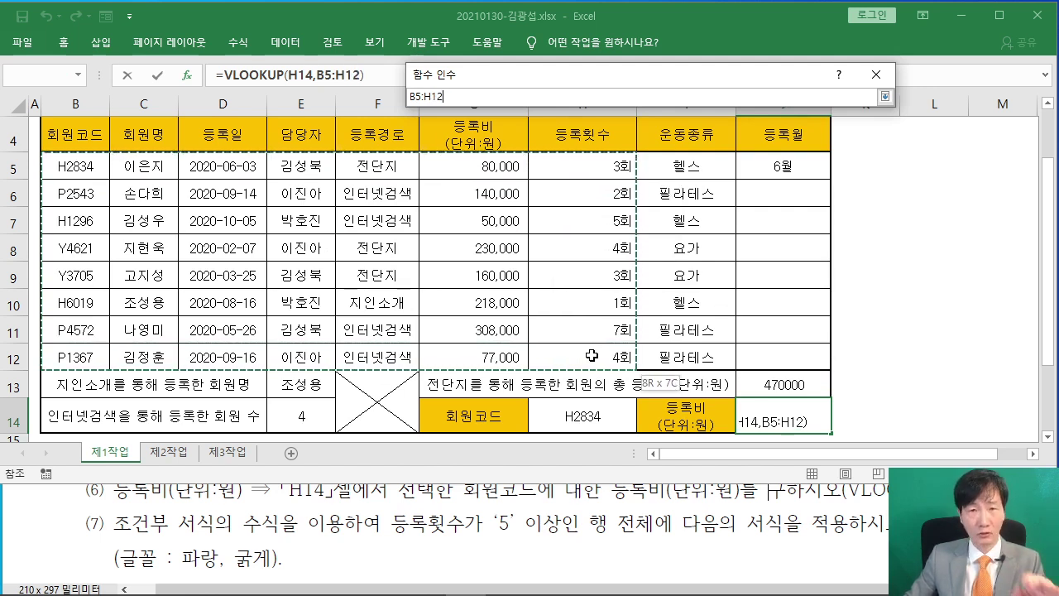
left_click_drag(592, 356, 593, 356)
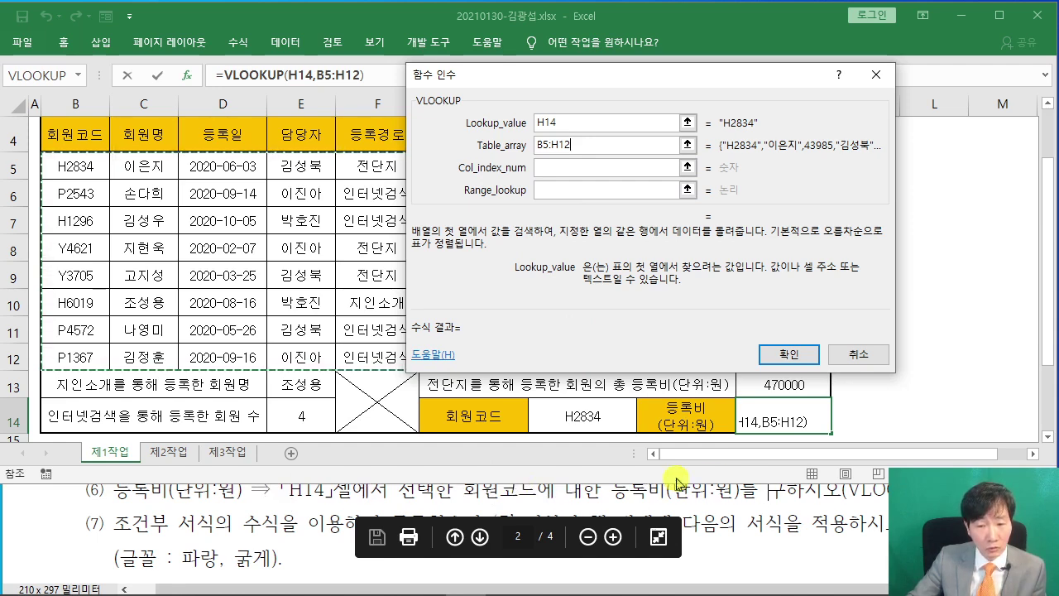
left_click_drag(492, 79, 749, 86)
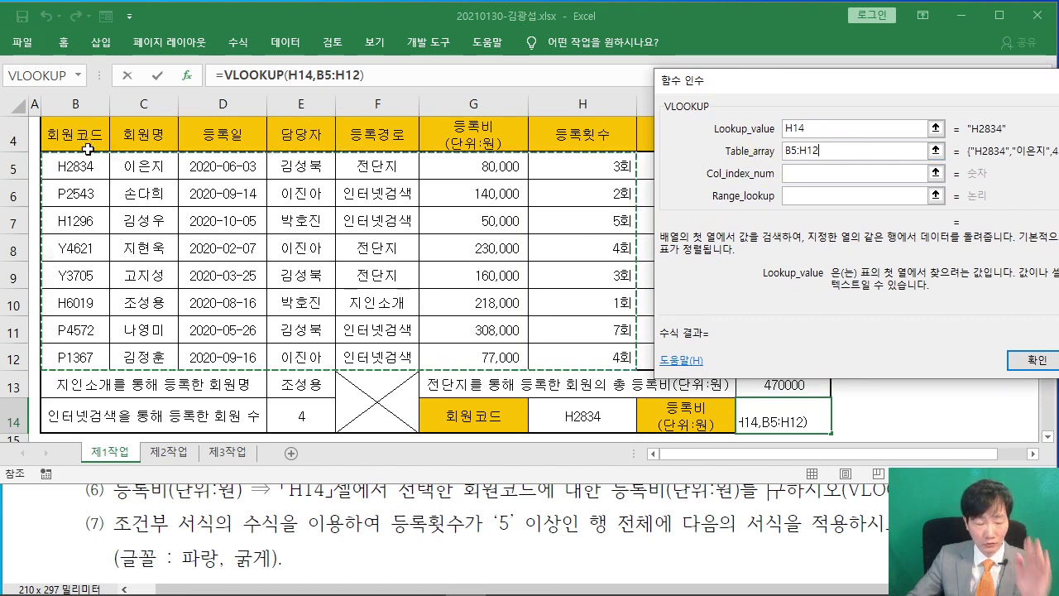
left_click_drag(154, 91, 130, 162)
left_click_drag(233, 72, 201, 155)
left_click_drag(317, 76, 275, 160)
left_click_drag(385, 74, 352, 159)
left_click_drag(475, 79, 449, 153)
left_click_drag(503, 12, 489, 82)
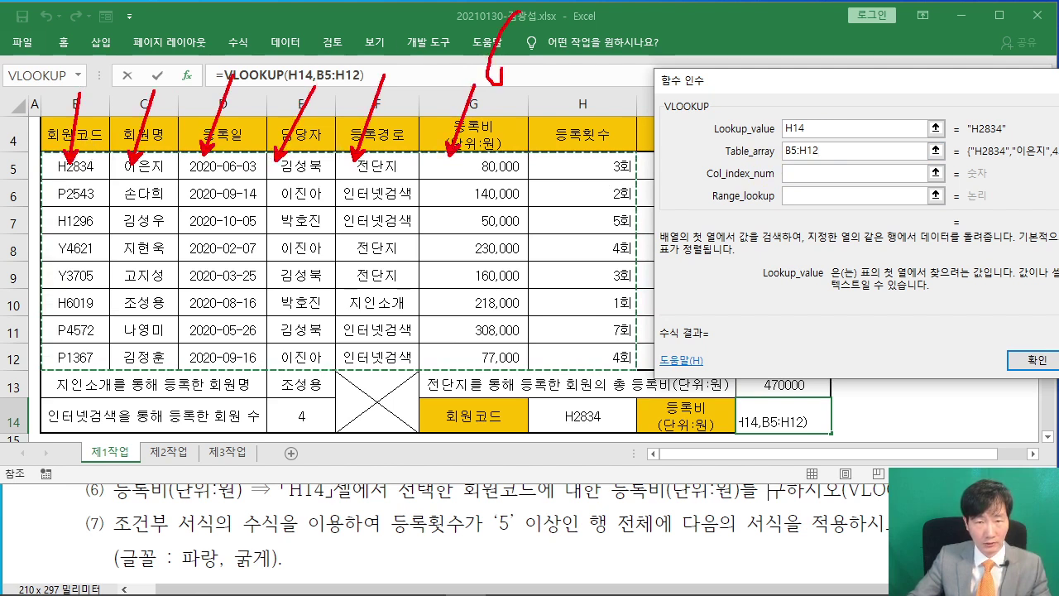
key("Escape")
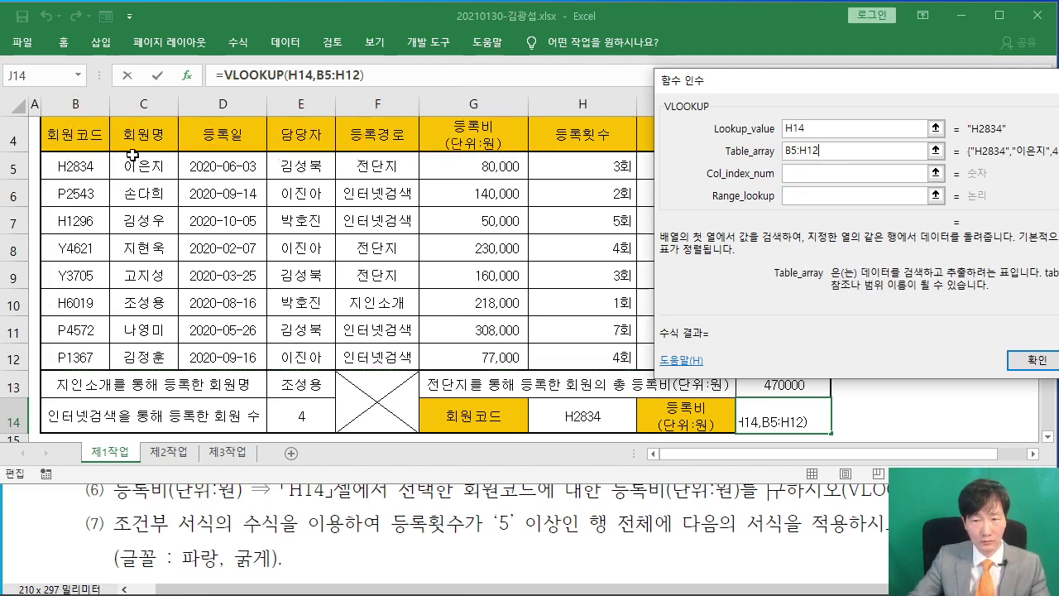
Set VLOOKUP's Col_index_num to 6 and its Range_lookup to FALSE, and confirm the formula
left_click(823, 173)
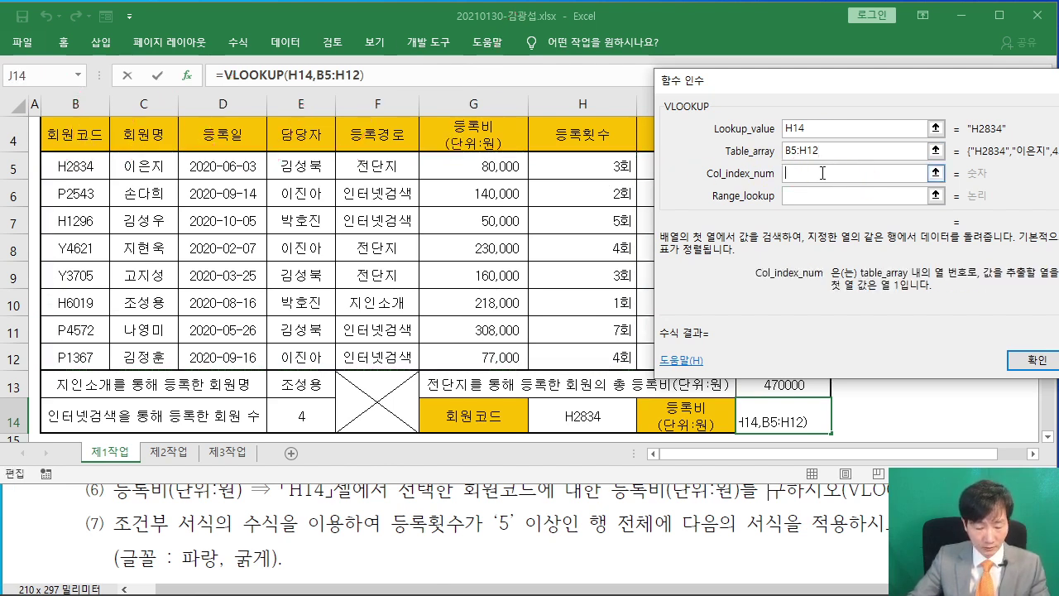
type("6")
left_click(801, 197)
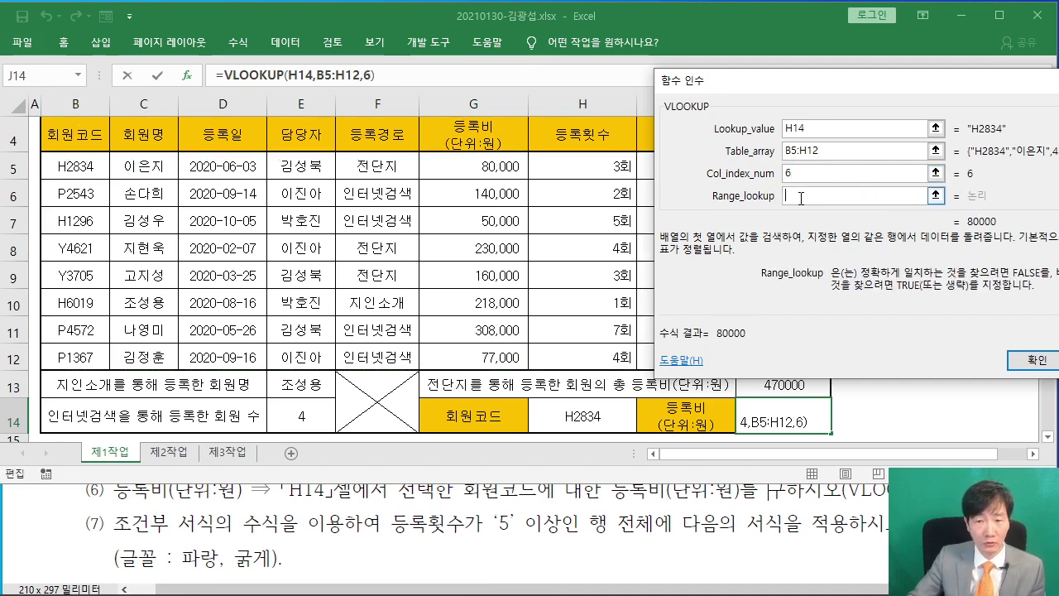
left_click_drag(787, 90, 429, 104)
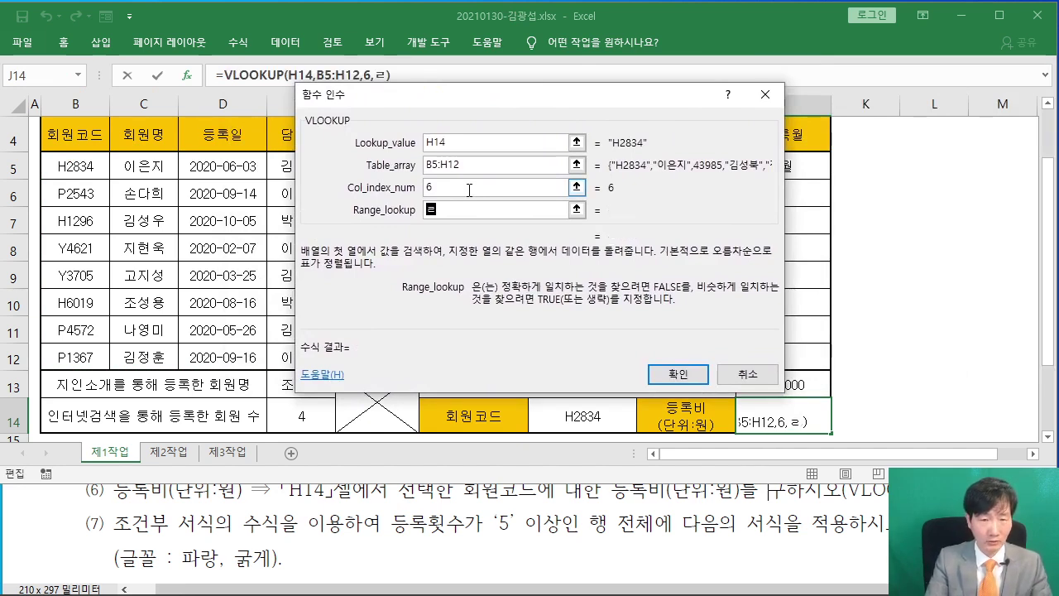
type("FALSE")
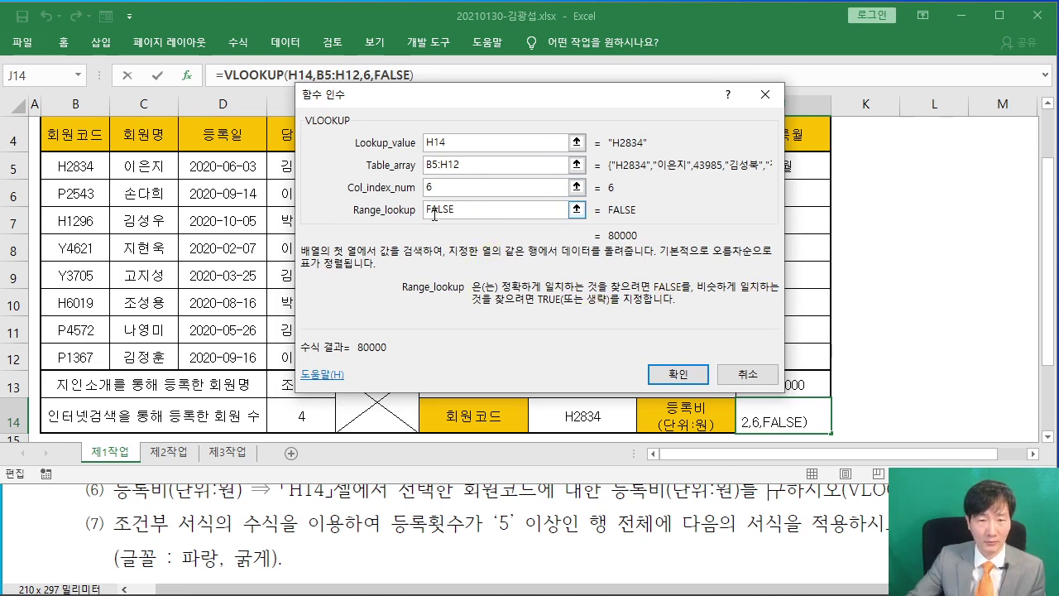
left_click_drag(473, 142, 471, 135)
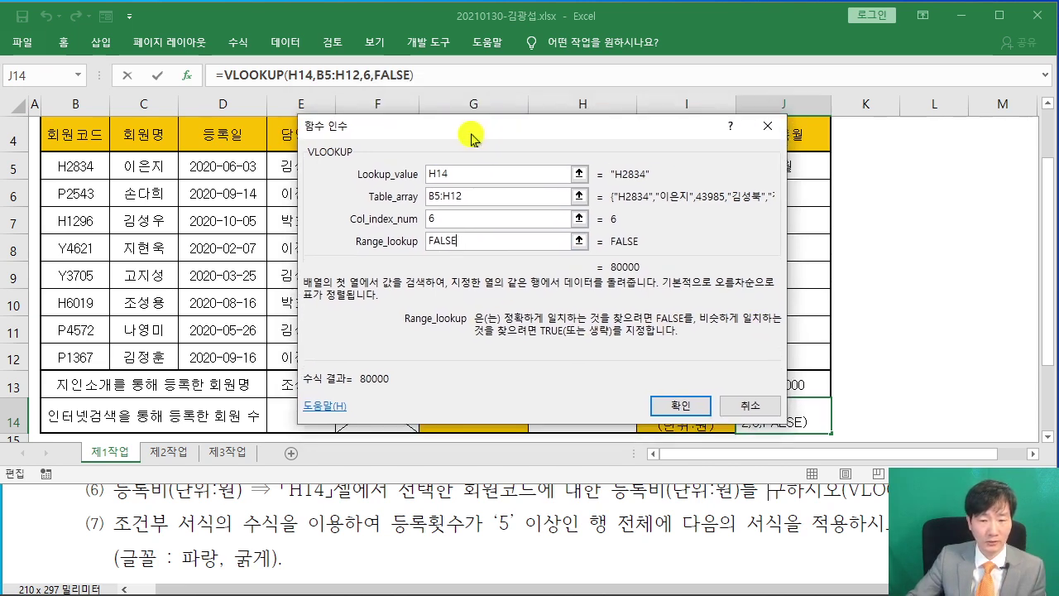
left_click(687, 406)
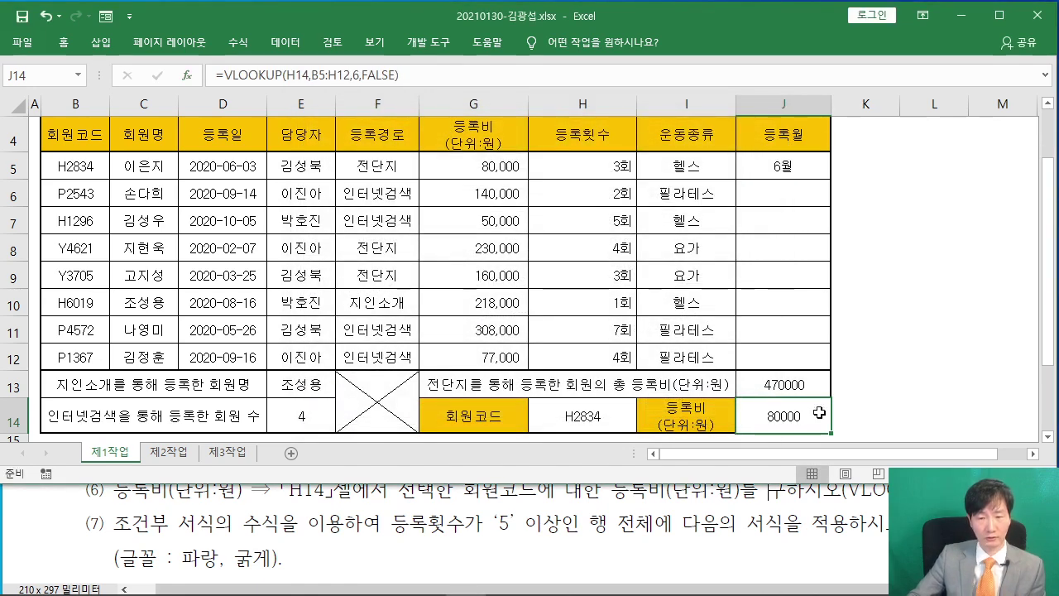
Test the J14 lookup by choosing member code Y4621 in H14, and set the code back to H2834
left_click(613, 419)
left_click(658, 417)
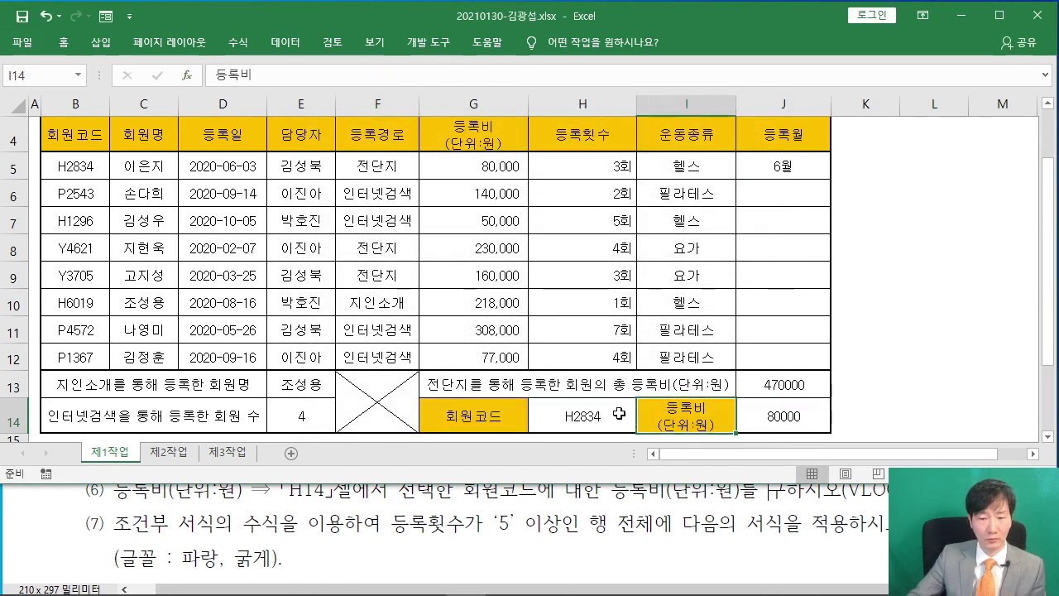
left_click(623, 418)
left_click(643, 424)
left_click(556, 484)
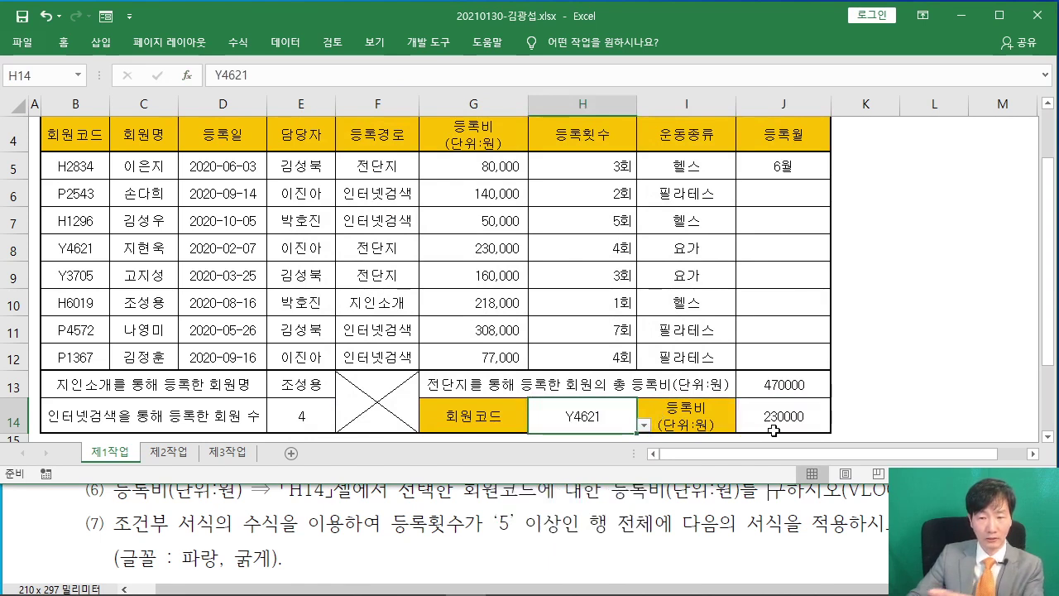
left_click(643, 424)
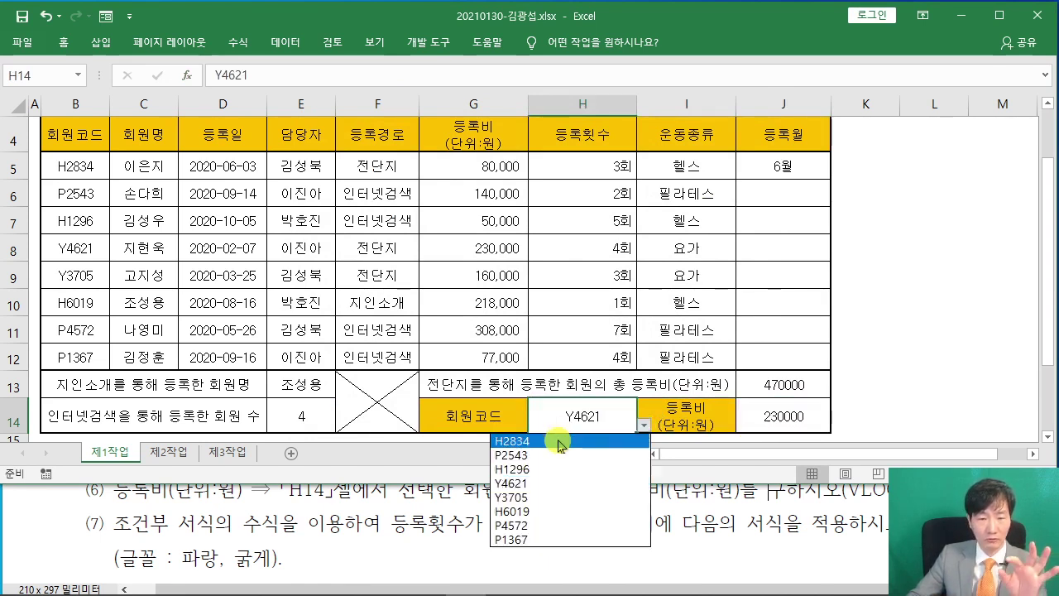
left_click(509, 441)
left_click(907, 374)
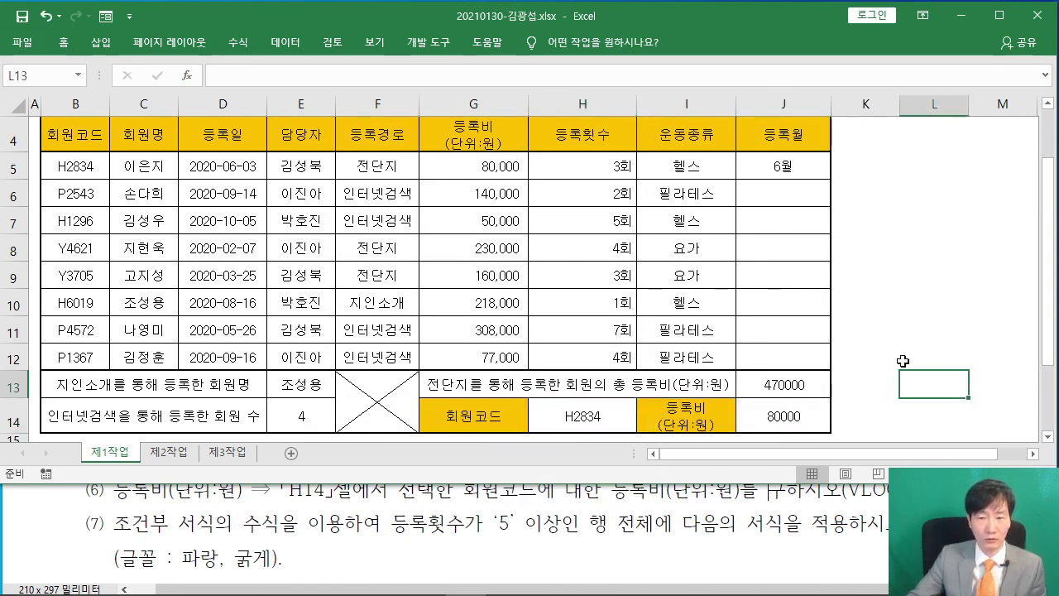
Fill the 등록월 formula in J5 down to J12 without copying the formatting
left_click(797, 166)
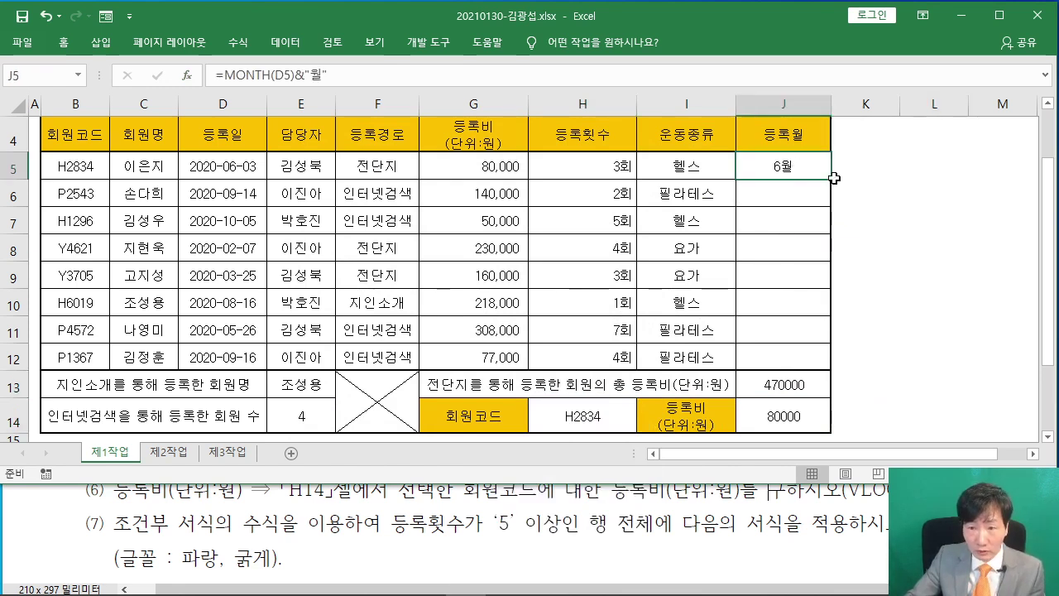
left_click_drag(833, 179, 827, 366)
left_click(844, 382)
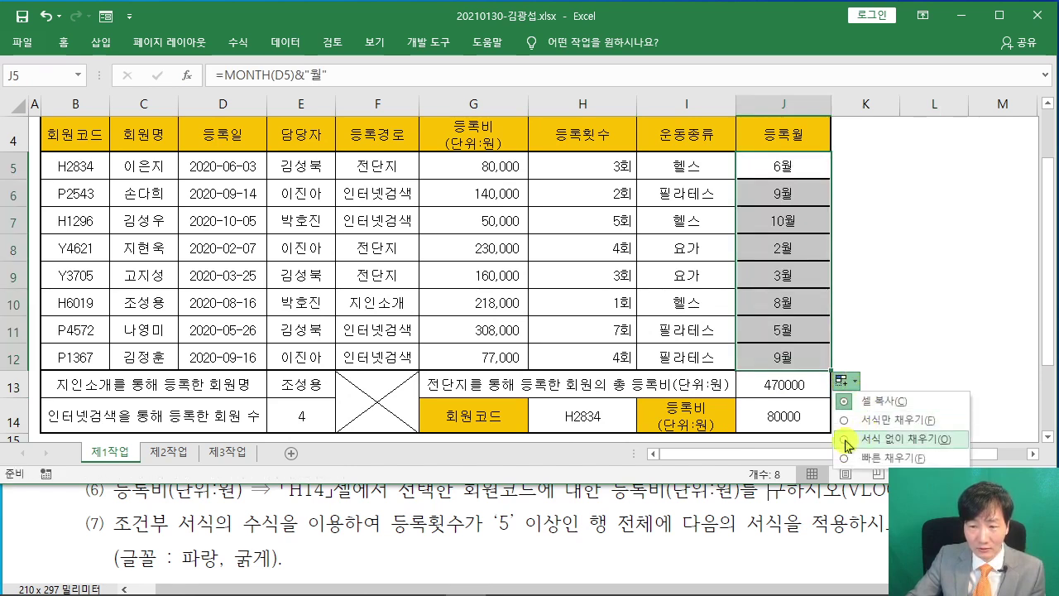
left_click(865, 437)
left_click(919, 330)
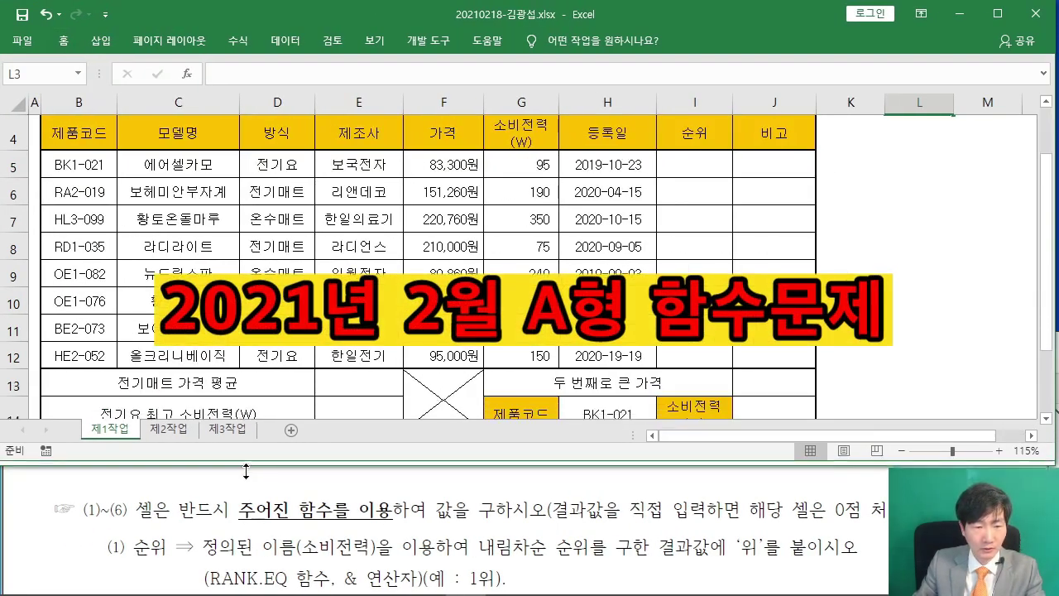
Read the function tasks in GE02-06A.pdf, examine the empty 순위 and 비고 columns they concern, and select I5
scroll(229, 519, "down", 1)
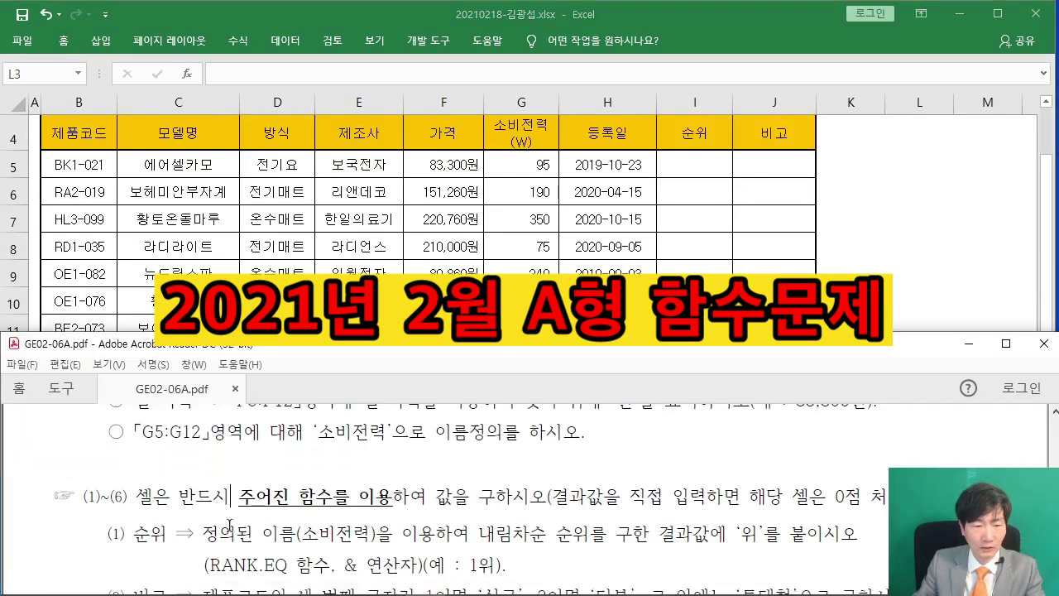
scroll(285, 499, "down", 1)
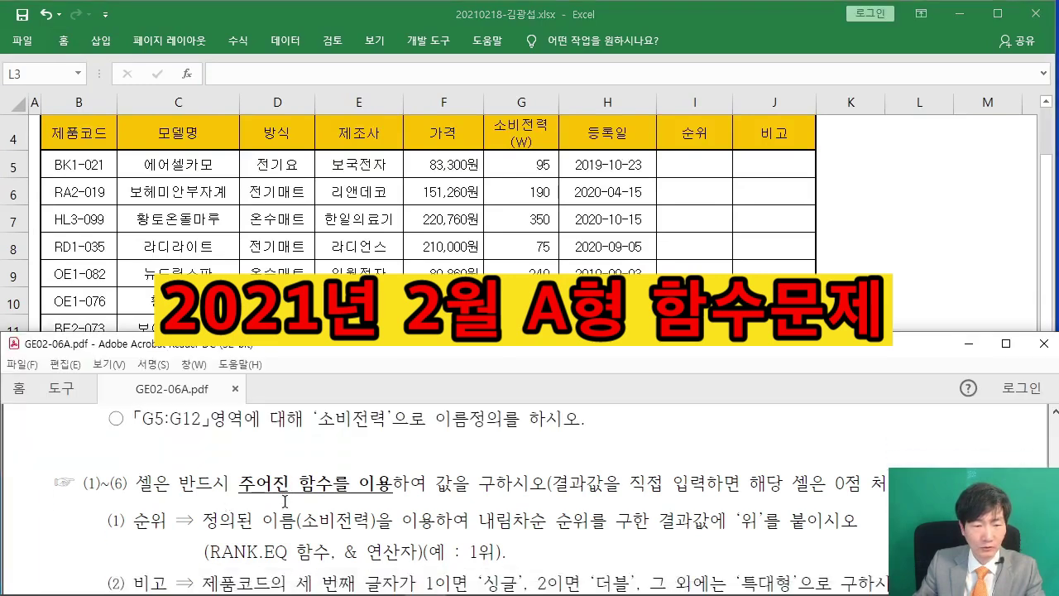
left_click(860, 260)
scroll(689, 190, "up", 1)
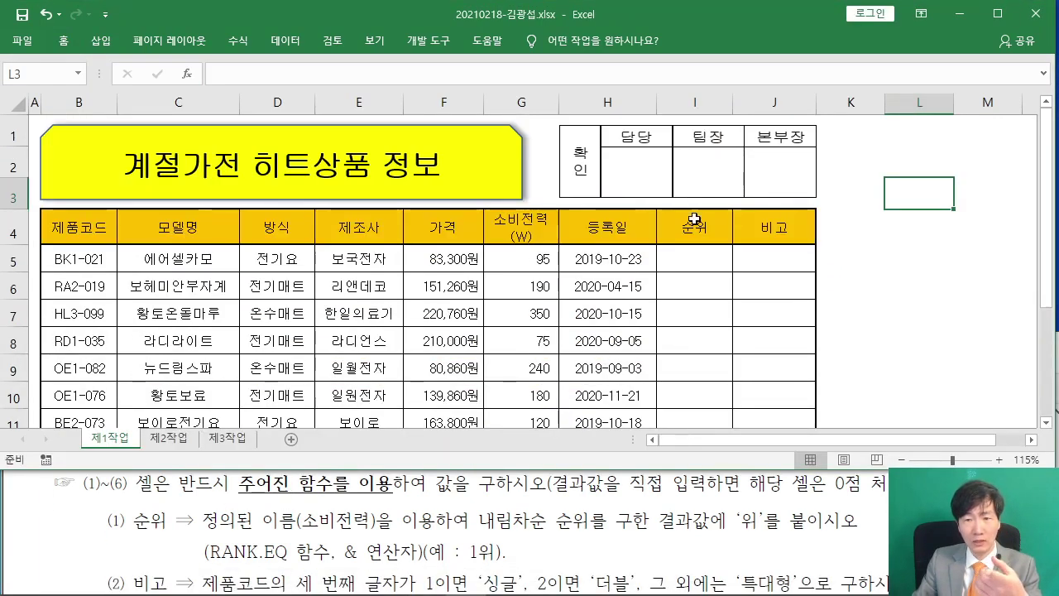
left_click_drag(700, 251, 705, 413)
left_click_drag(783, 256, 778, 421)
scroll(887, 308, "down", 1)
left_click(696, 167)
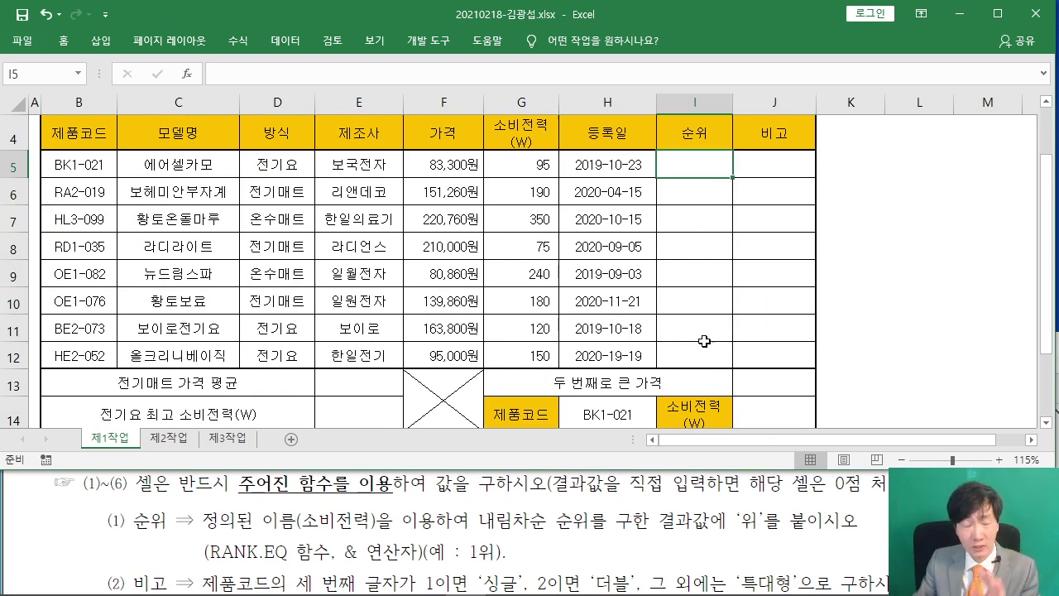
left_click(819, 275)
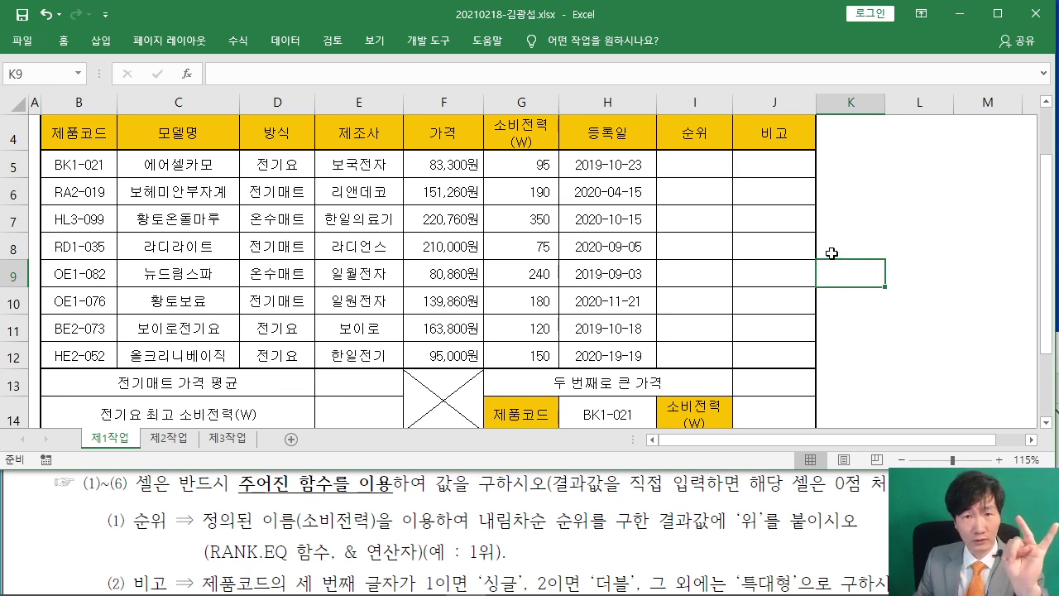
left_click(695, 166)
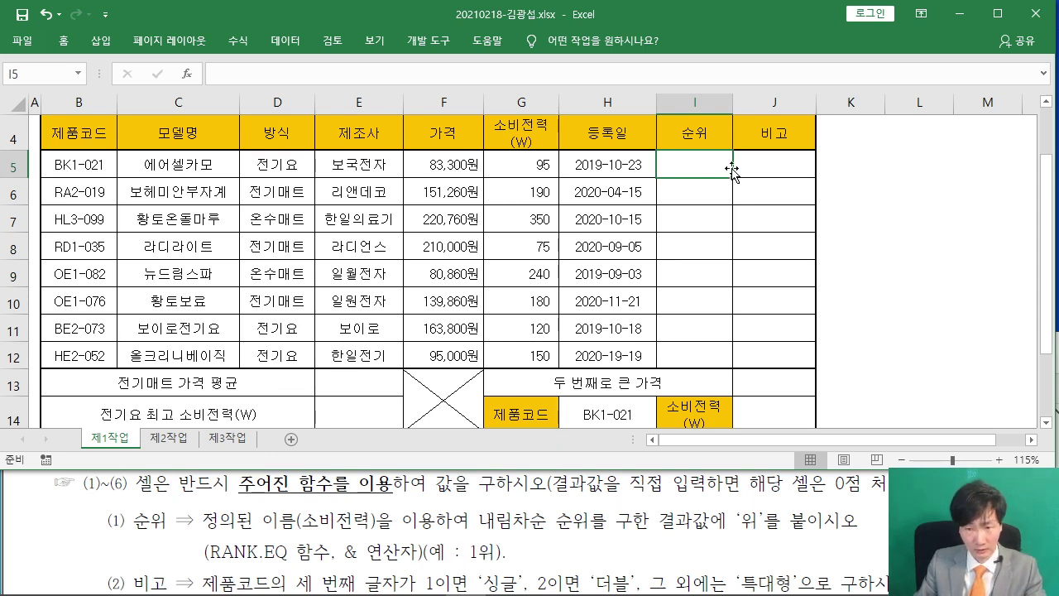
scroll(716, 175, "up", 1)
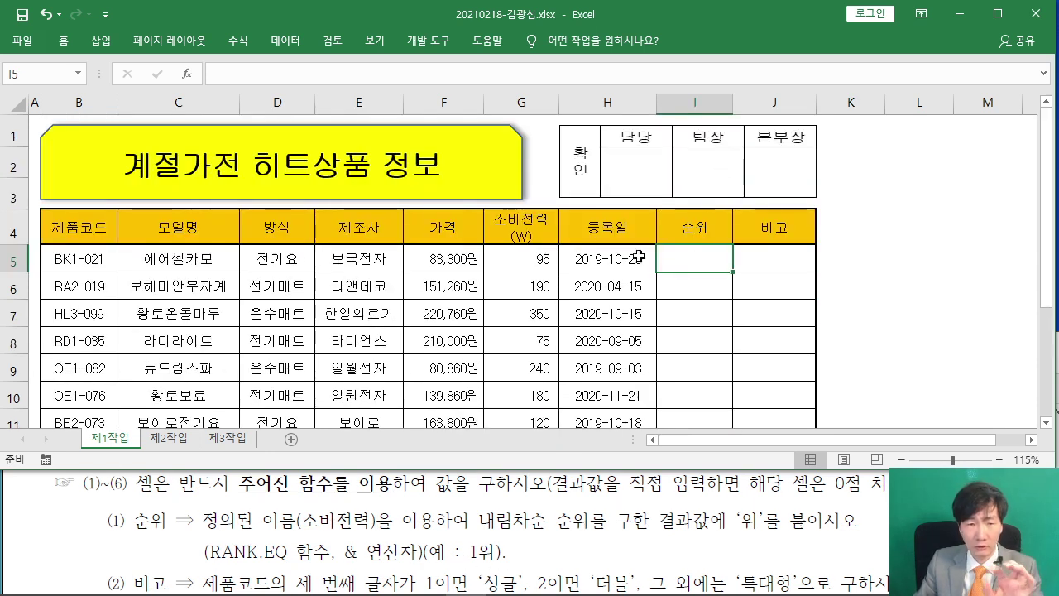
key("ctrl+2")
left_click_drag(173, 61, 268, 179)
key("Escape")
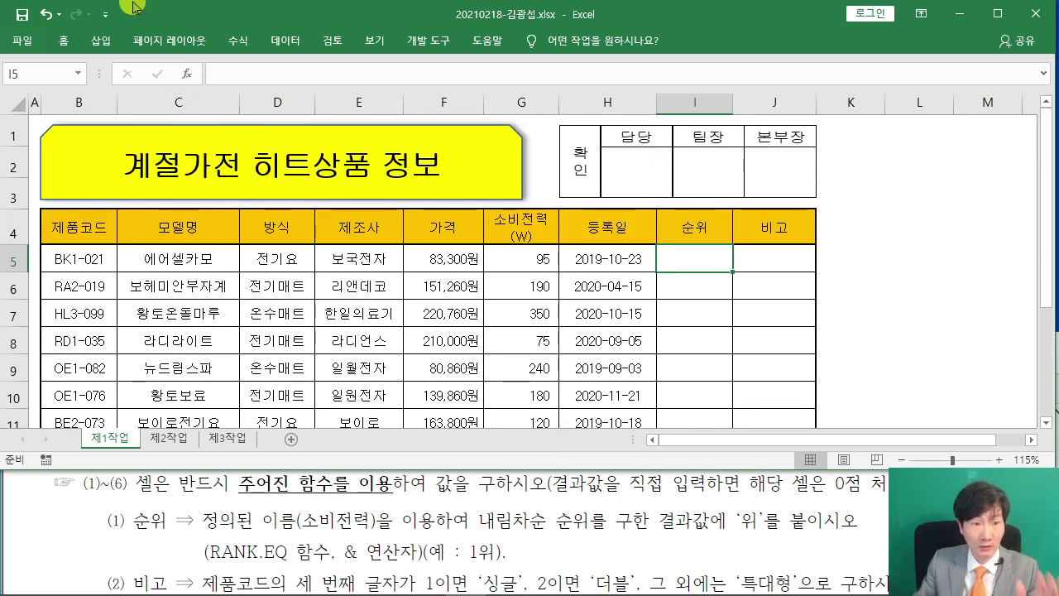
Search the function wizard for RANK and insert the RANK.EQ function in I5
left_click(187, 74)
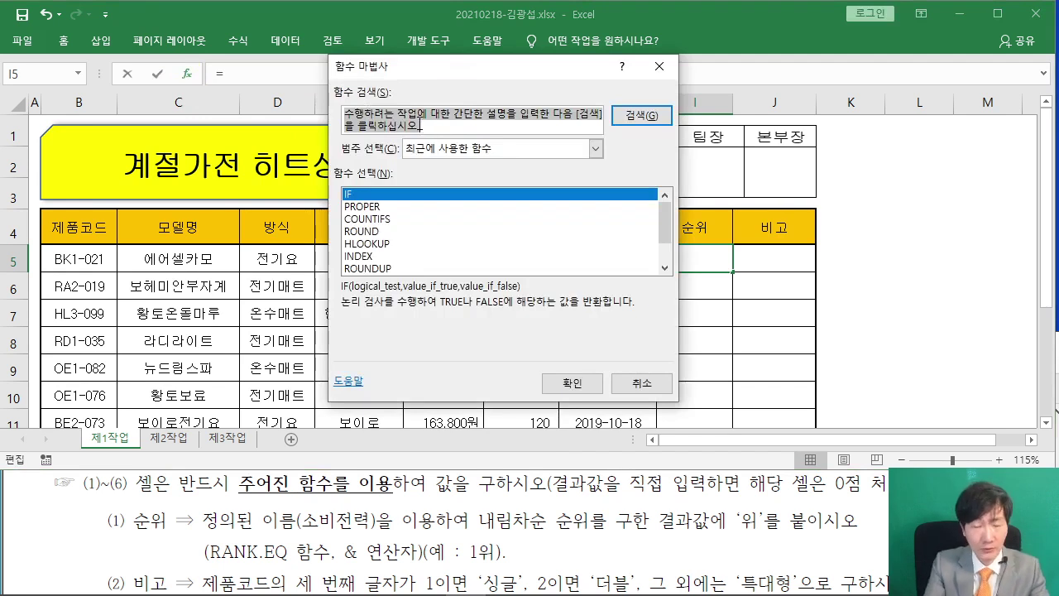
type("RAN")
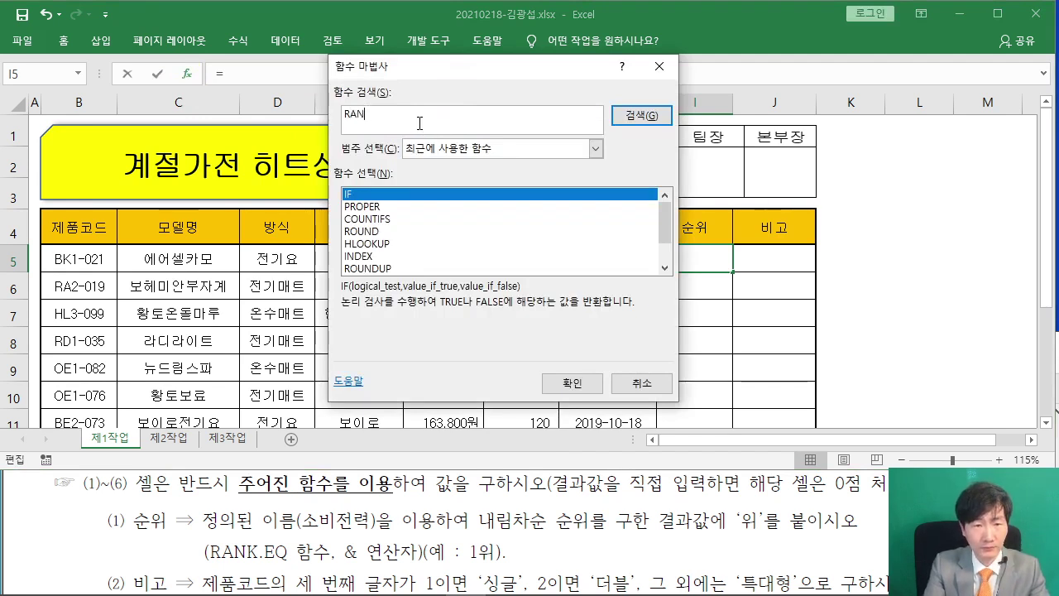
type("K")
key("Return")
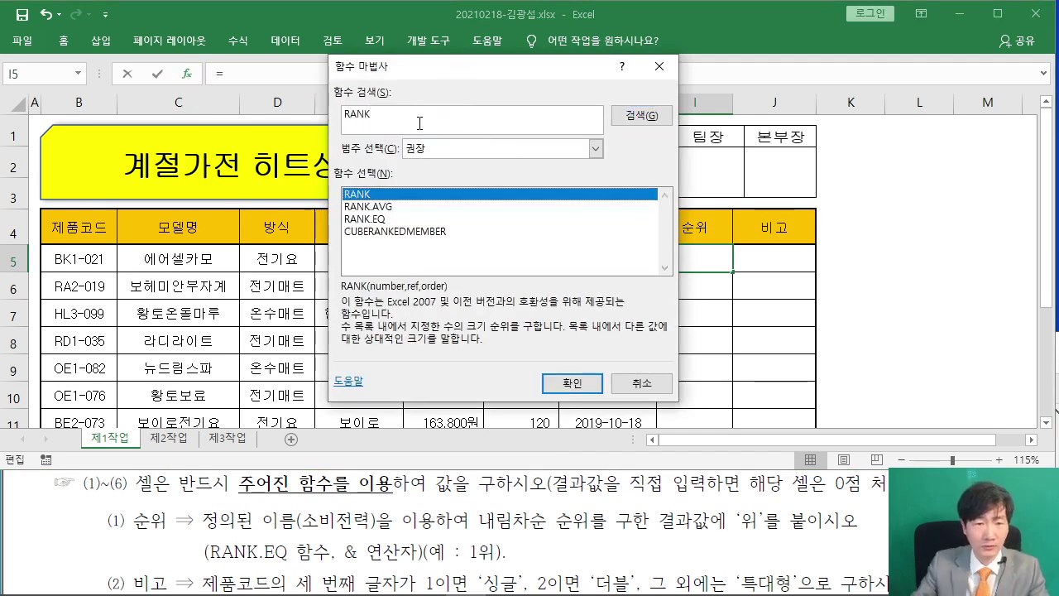
left_click(369, 219)
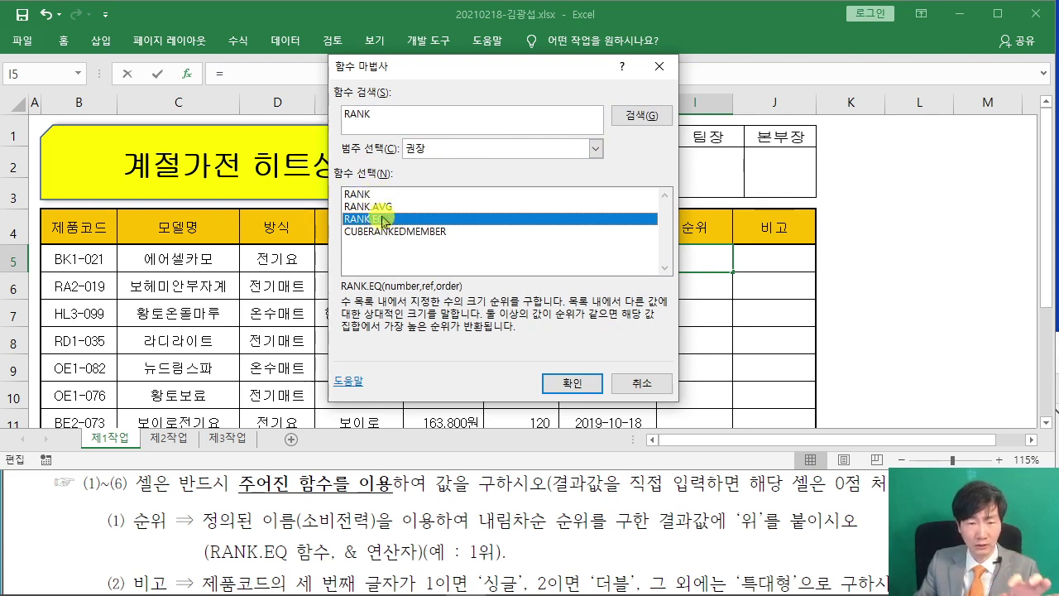
left_click(564, 383)
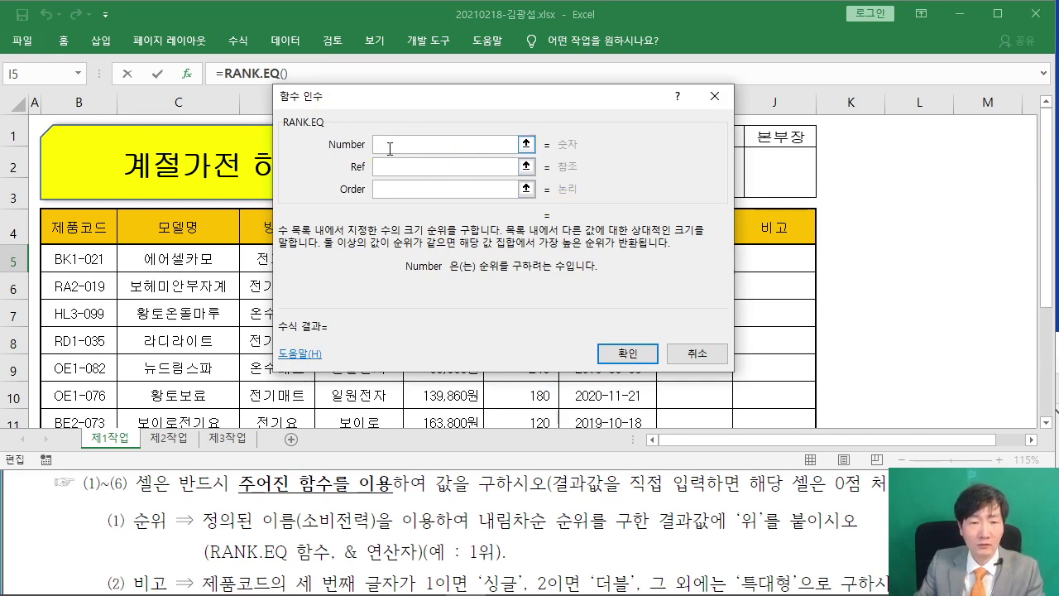
Set RANK.EQ's Number to G5 and its Ref to G5:G12, the named range 소비전력
left_click_drag(425, 107, 953, 145)
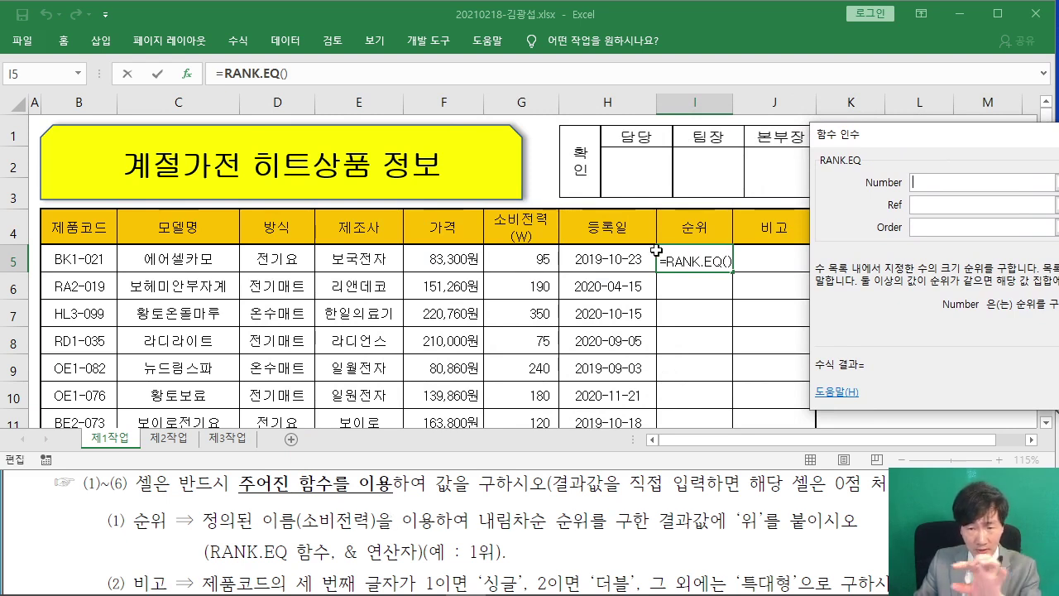
left_click(513, 258)
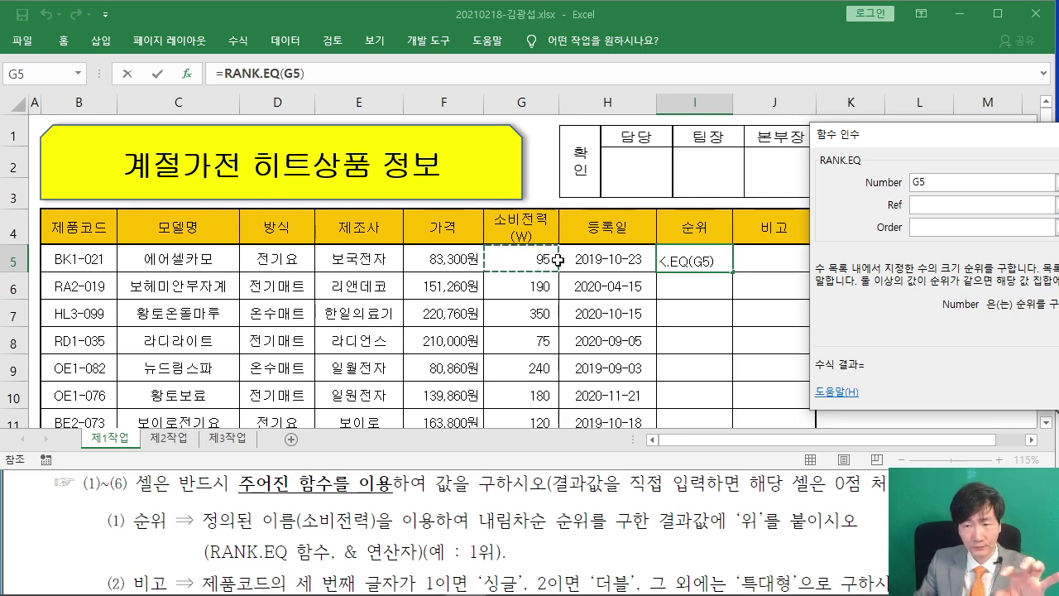
left_click_drag(932, 136, 863, 147)
left_click(853, 216)
left_click(520, 258)
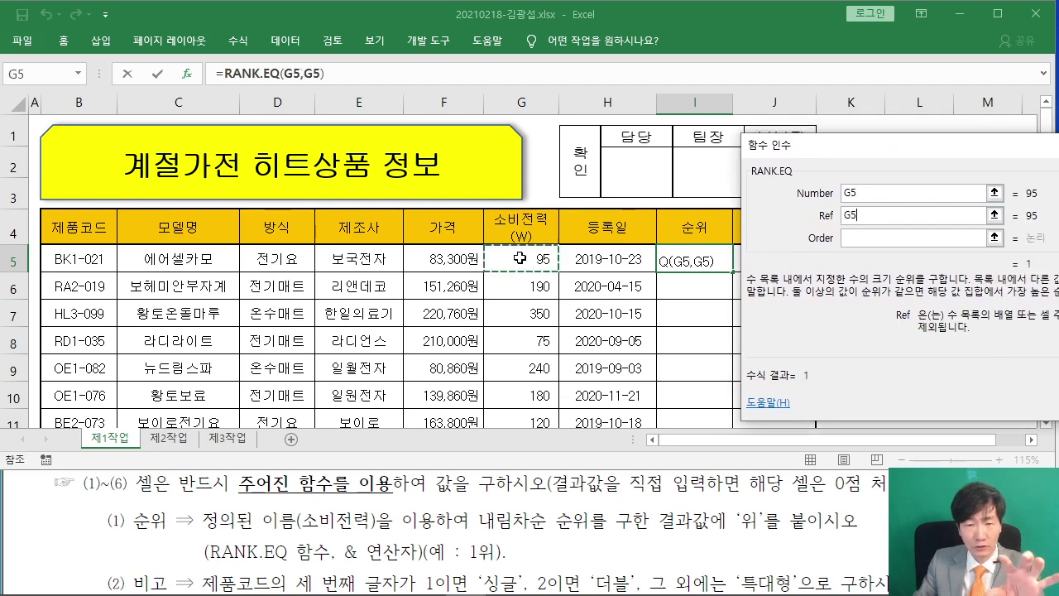
left_click_drag(520, 258, 515, 366)
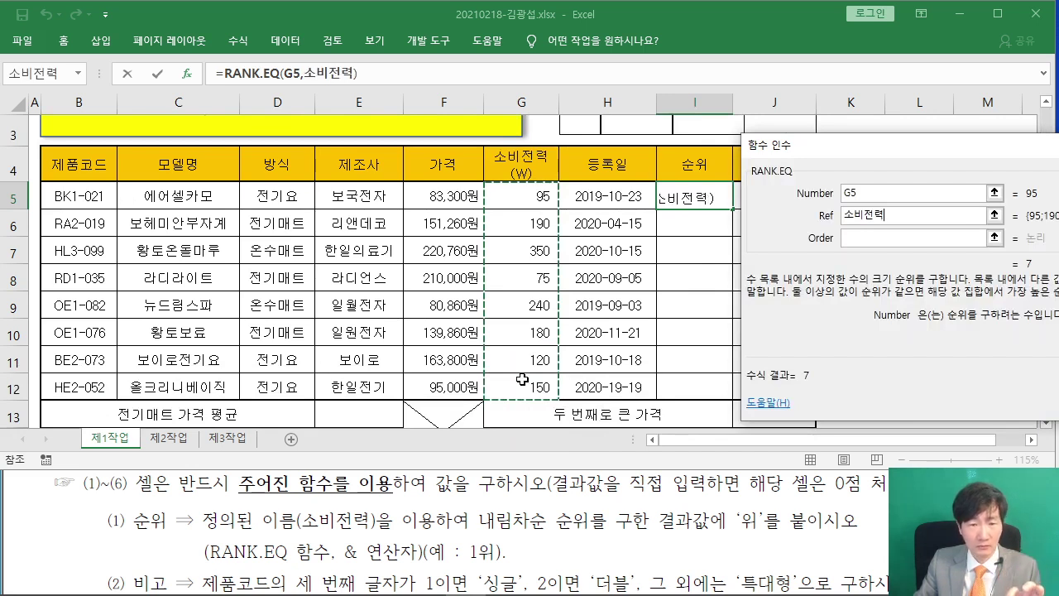
Set RANK.EQ's Order to 0 for descending rank and confirm the function
left_click(883, 215)
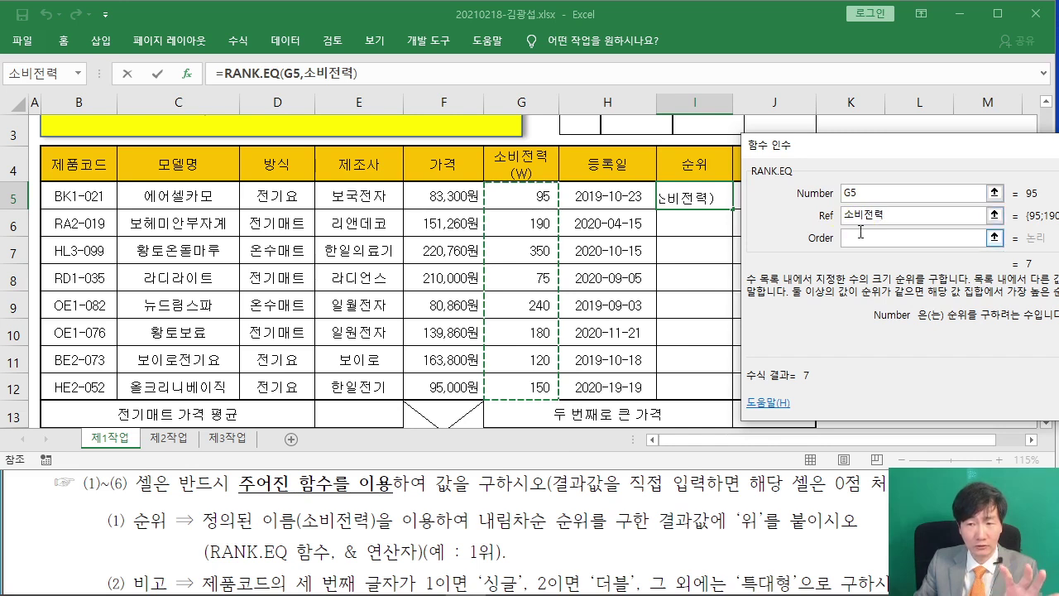
left_click_drag(858, 155, 255, 163)
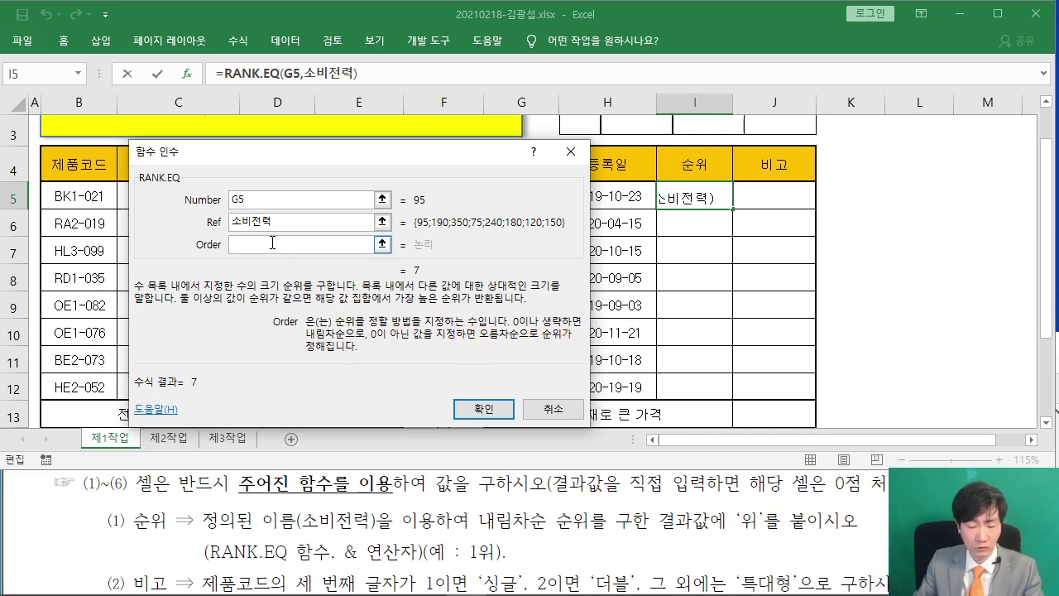
type("0")
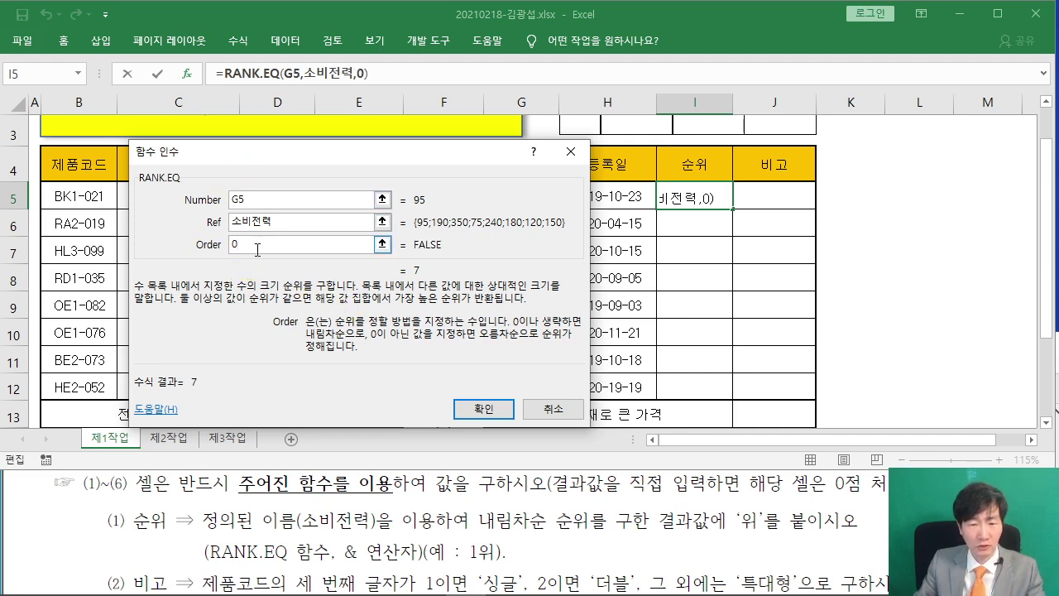
left_click(485, 410)
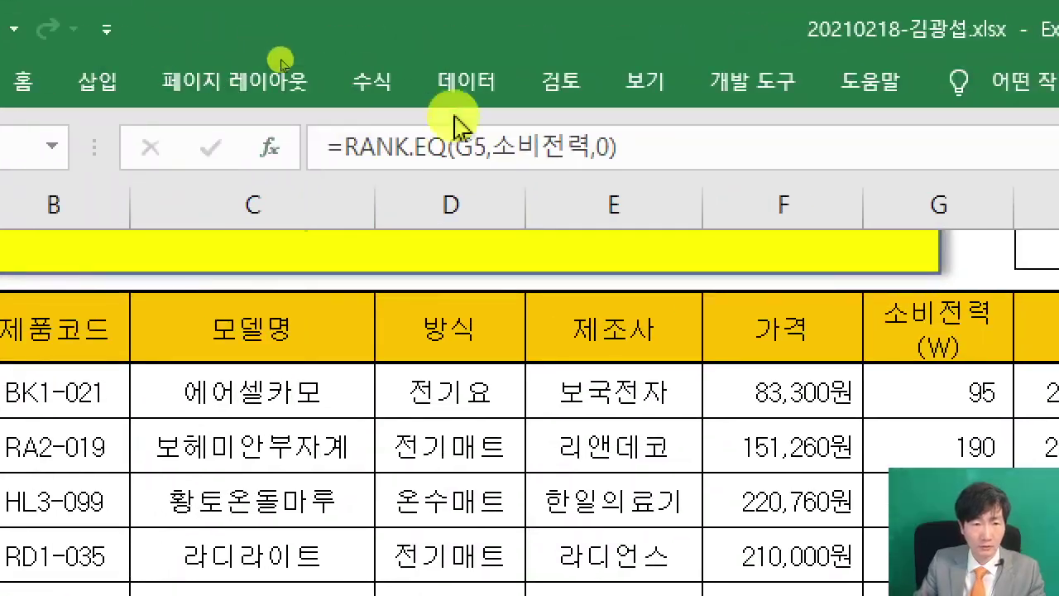
Append &"위" to the RANK.EQ formula in I5 and confirm it
left_click(635, 149)
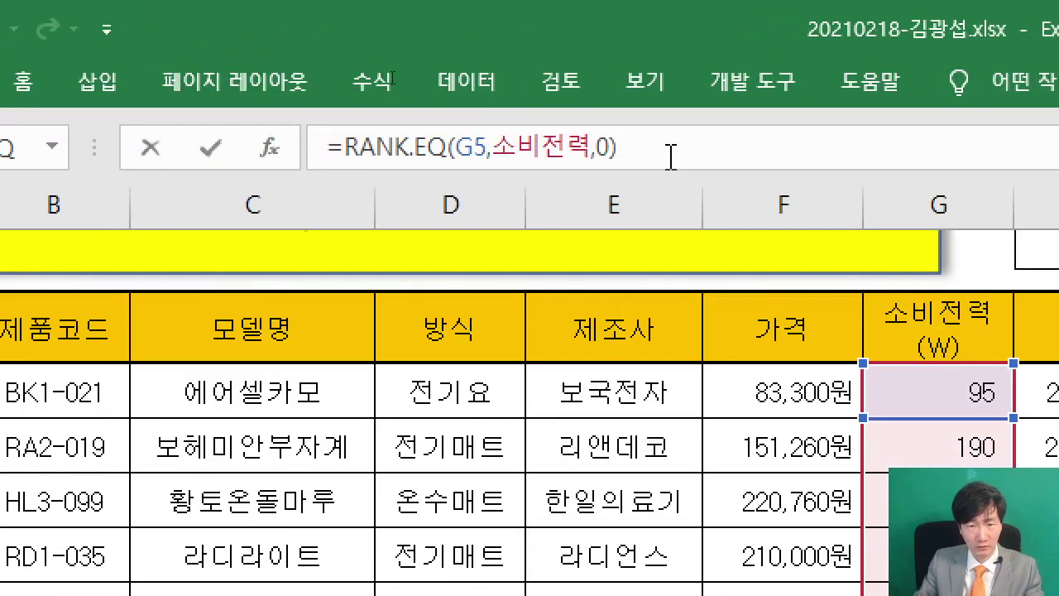
type("&")
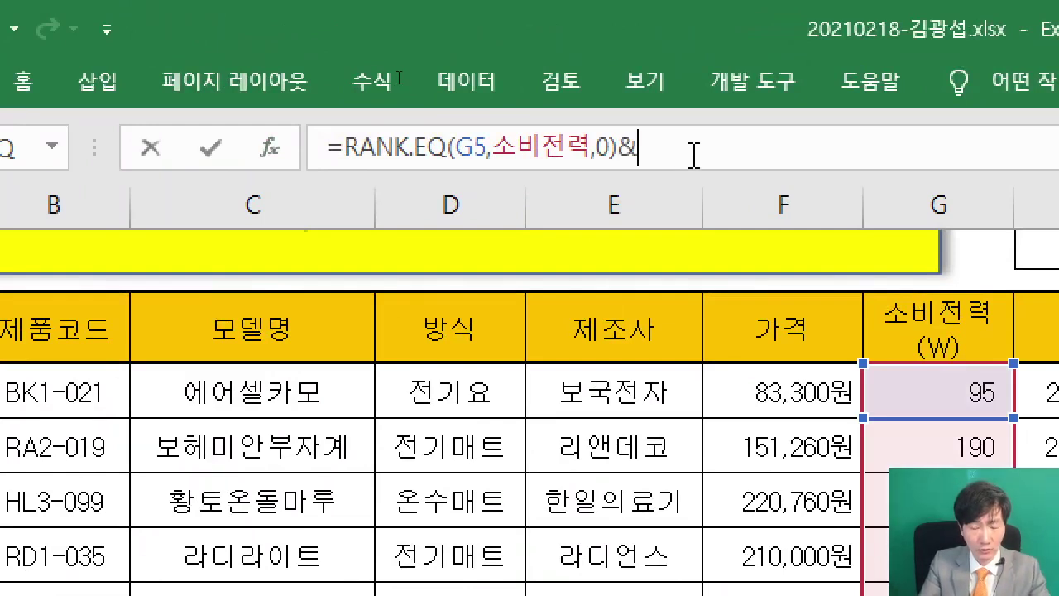
type("\"DN")
key("BackSpace")
key("BackSpace")
type("DN")
key("BackSpace")
key("BackSpace")
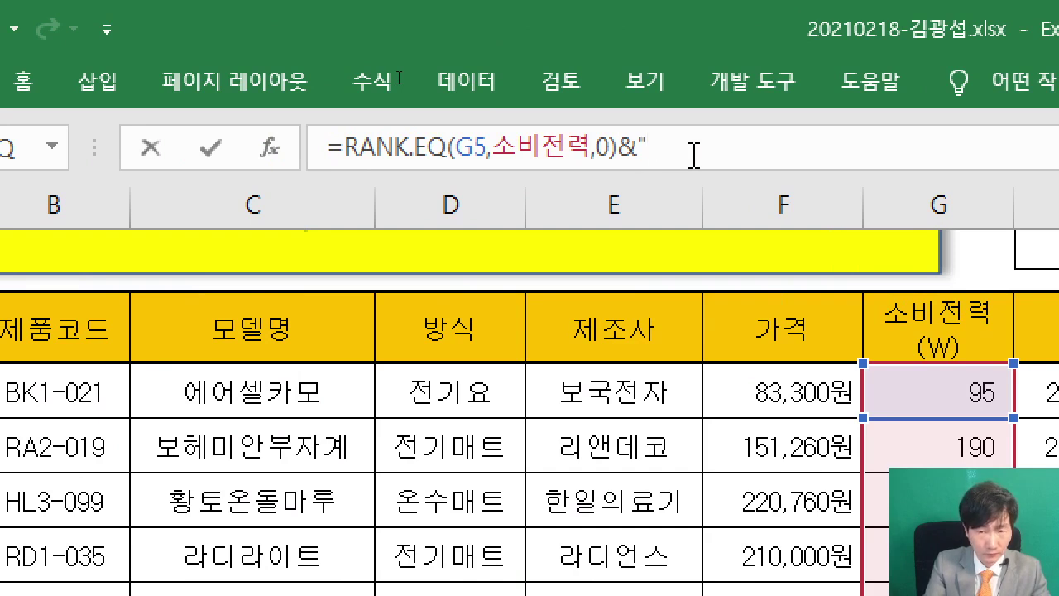
type("위\"")
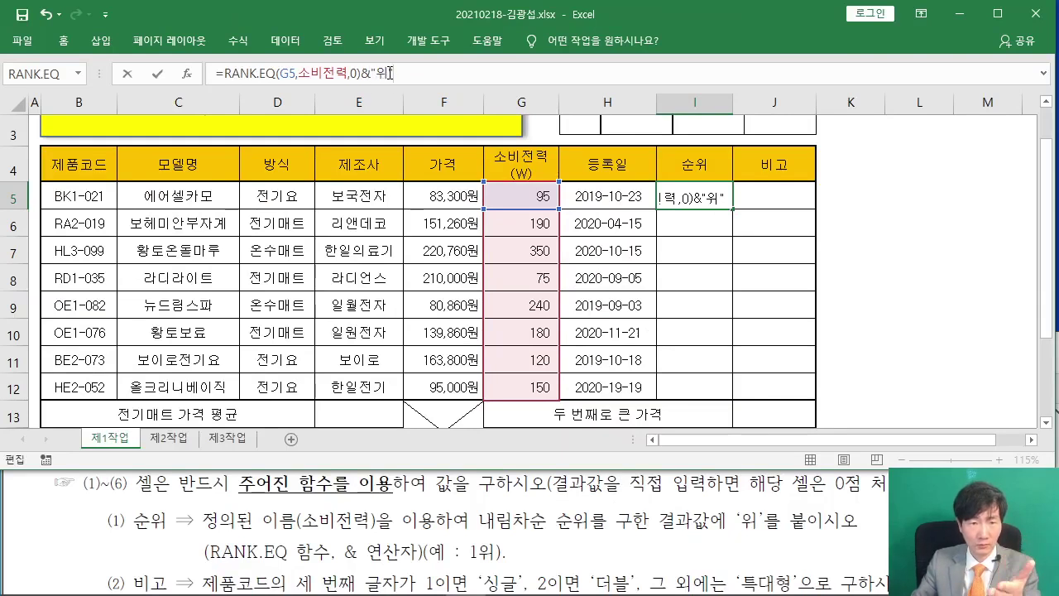
key("Return")
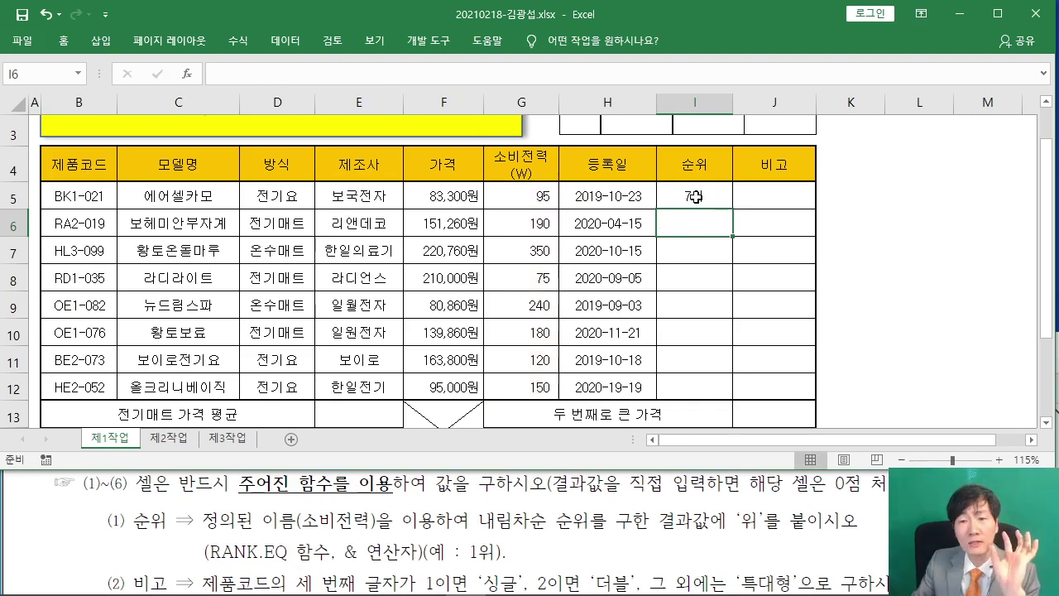
Fill the 순위 formula in I5 down to I12 without copying the formatting
left_click(696, 197)
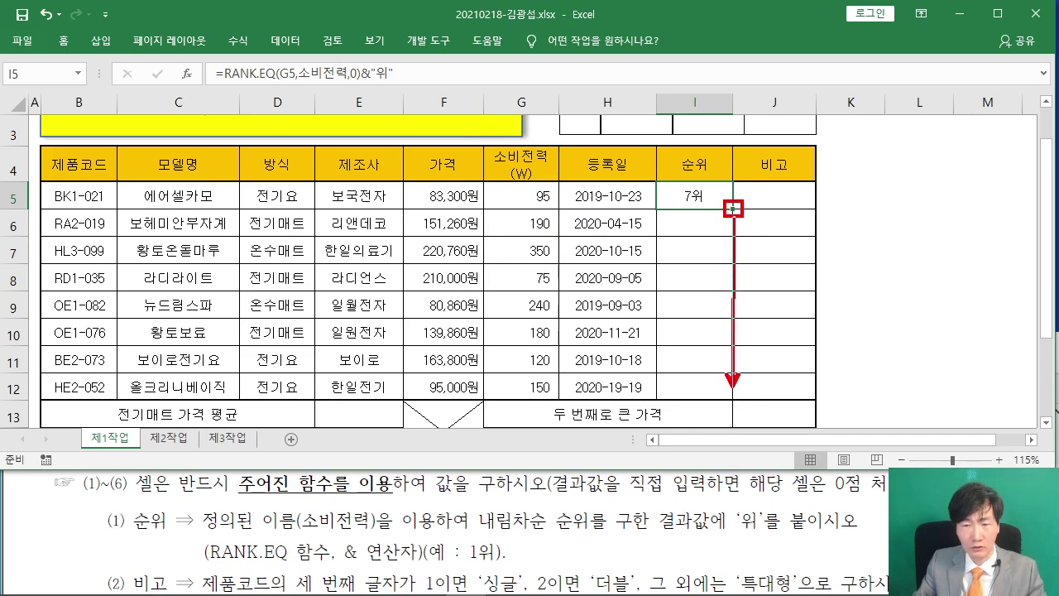
key("Escape")
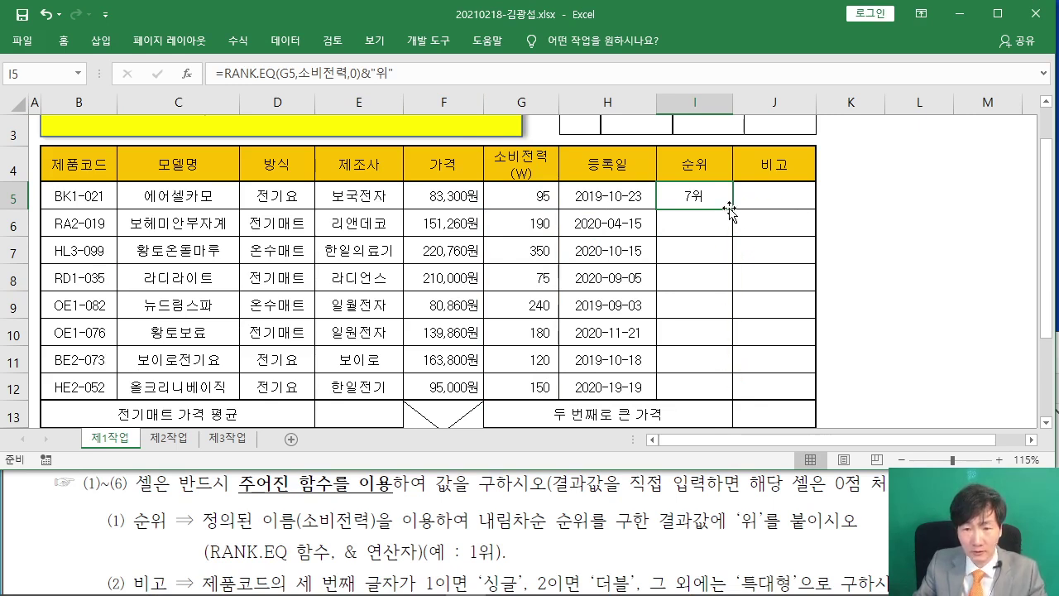
left_click_drag(733, 209, 735, 392)
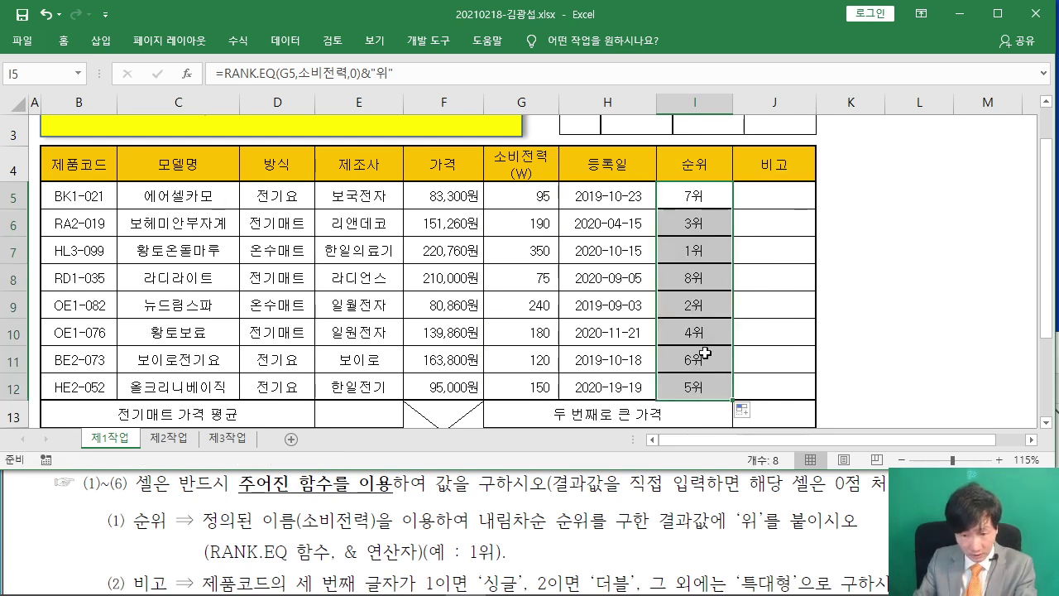
left_click(753, 412)
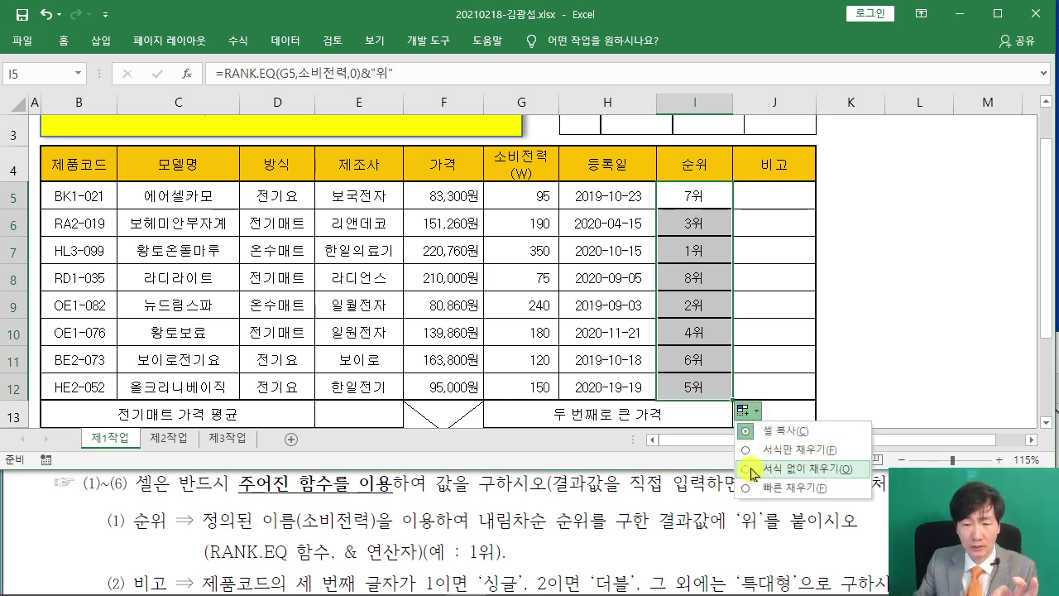
left_click(753, 469)
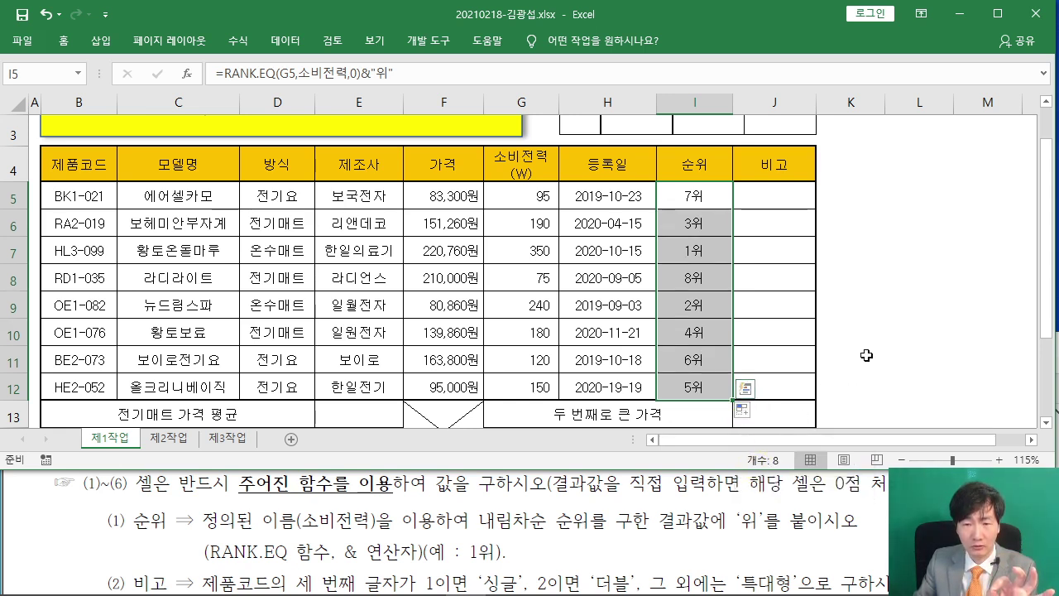
left_click(693, 195)
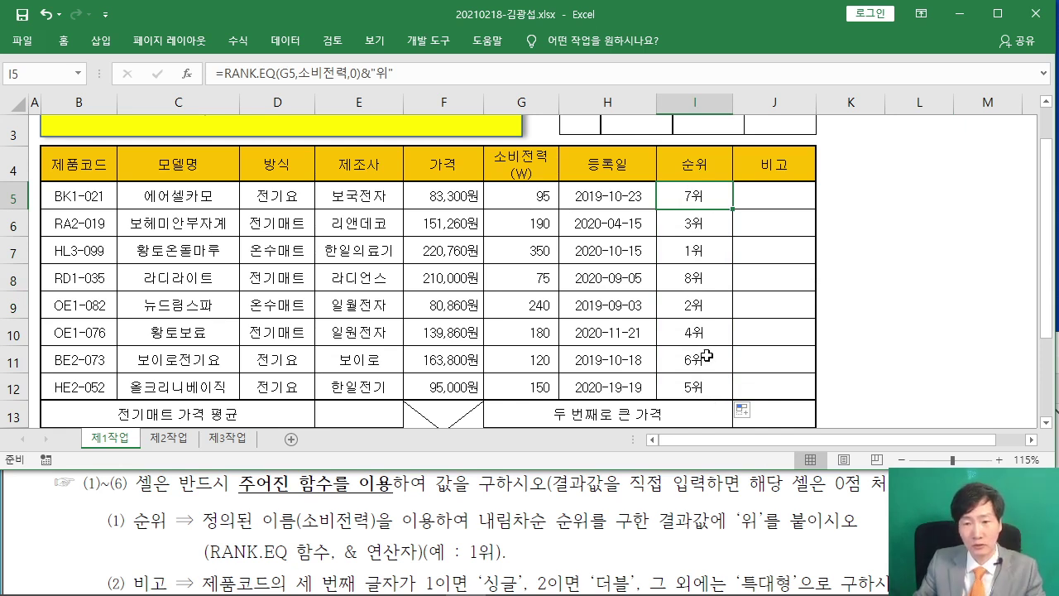
left_click(890, 321)
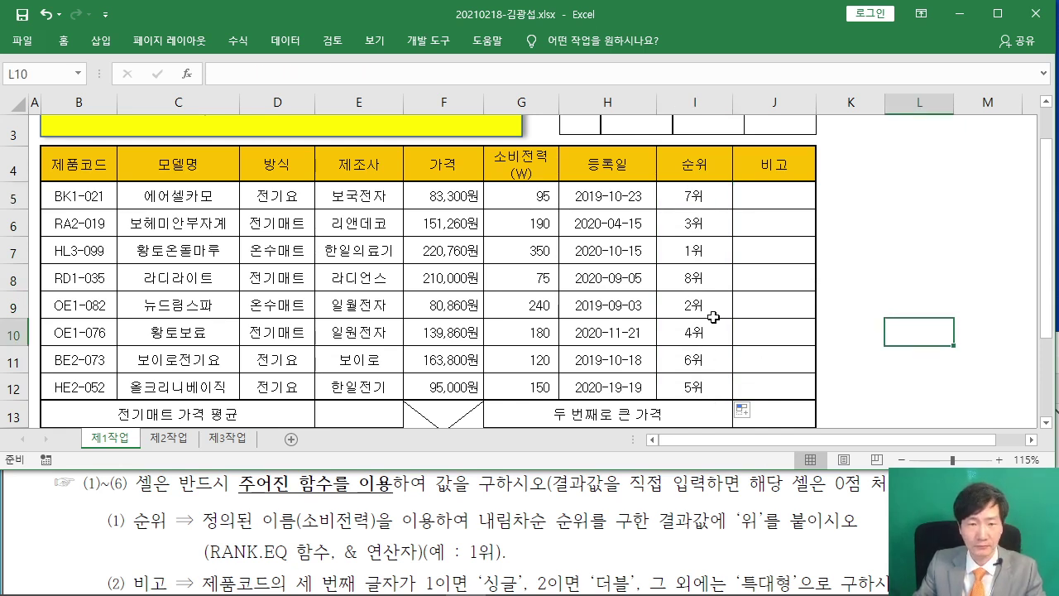
Consult the 비고 task in GE02-06A.pdf and insert the IF function in J5
left_click(340, 489)
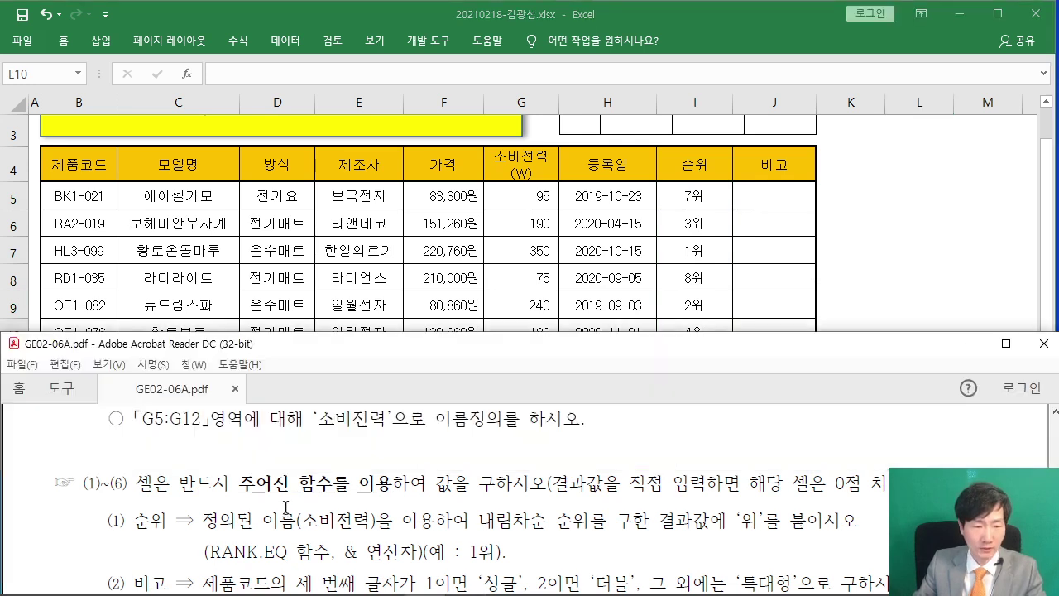
scroll(281, 499, "down", 2)
scroll(284, 498, "down", 1)
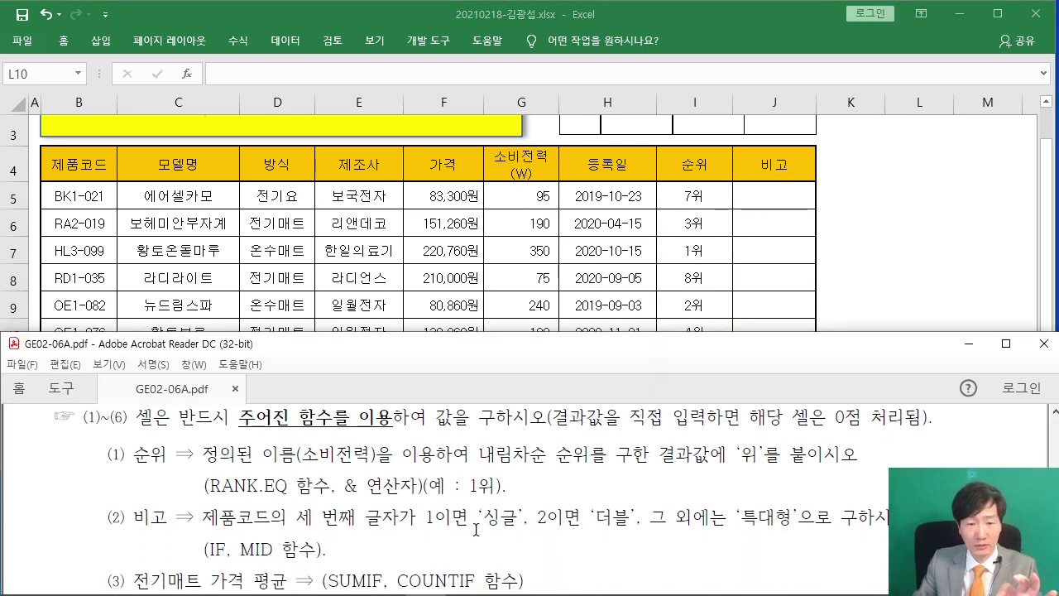
scroll(478, 530, "down", 1)
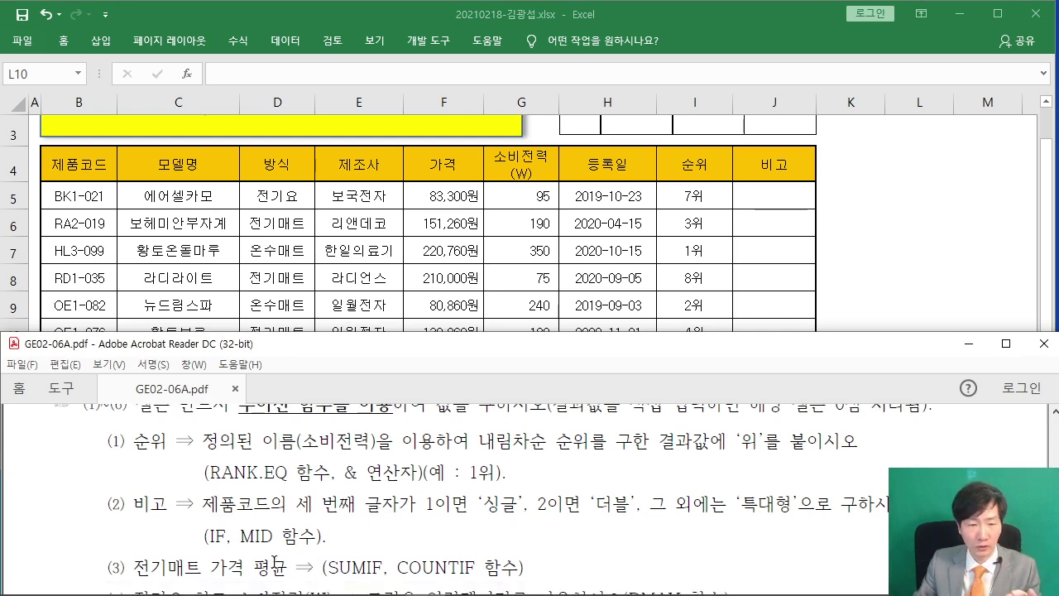
left_click(861, 256)
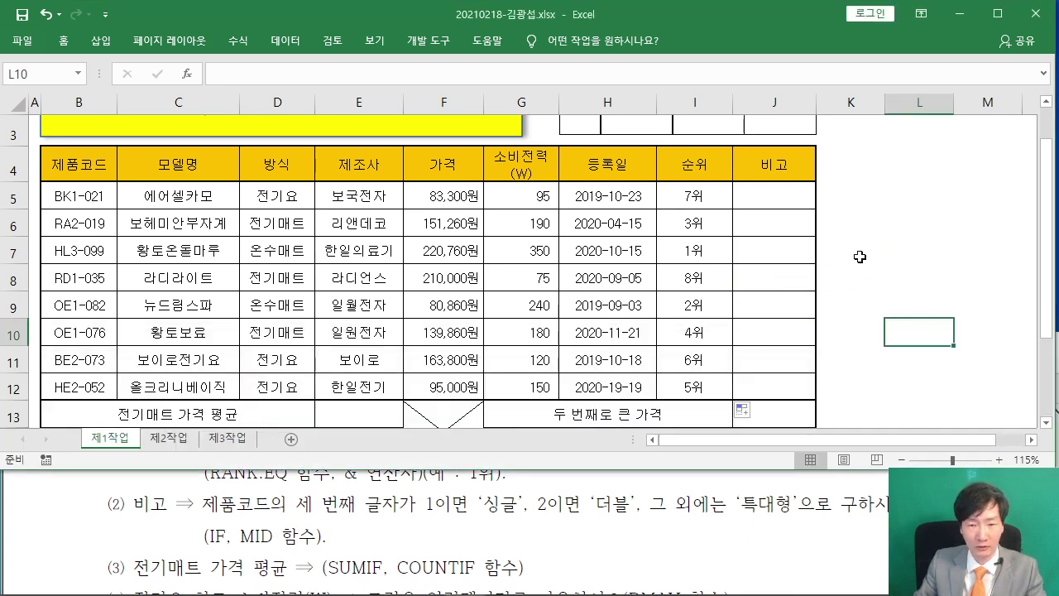
left_click(766, 199)
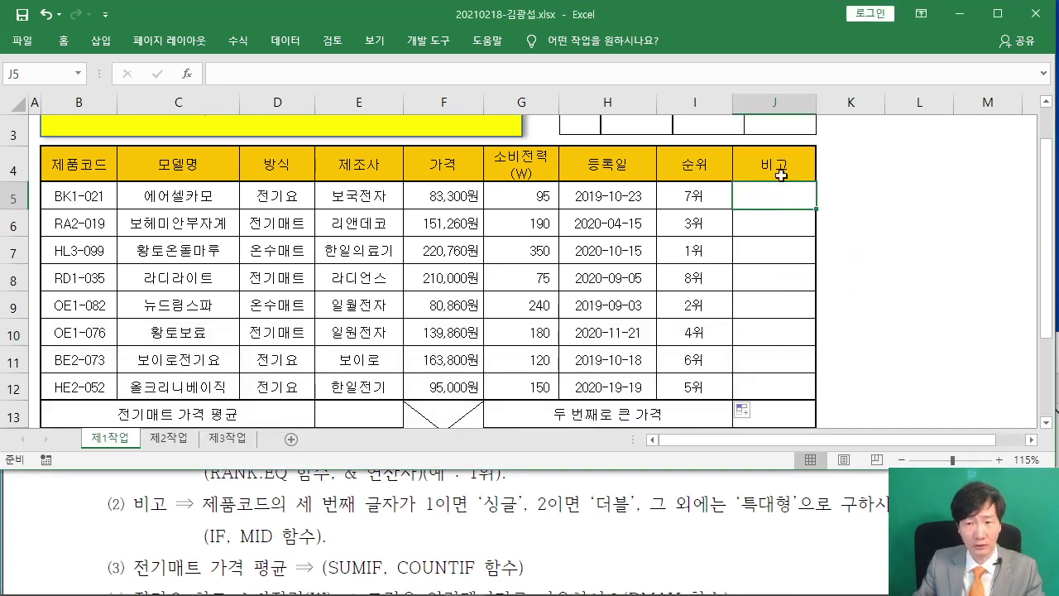
left_click(188, 76)
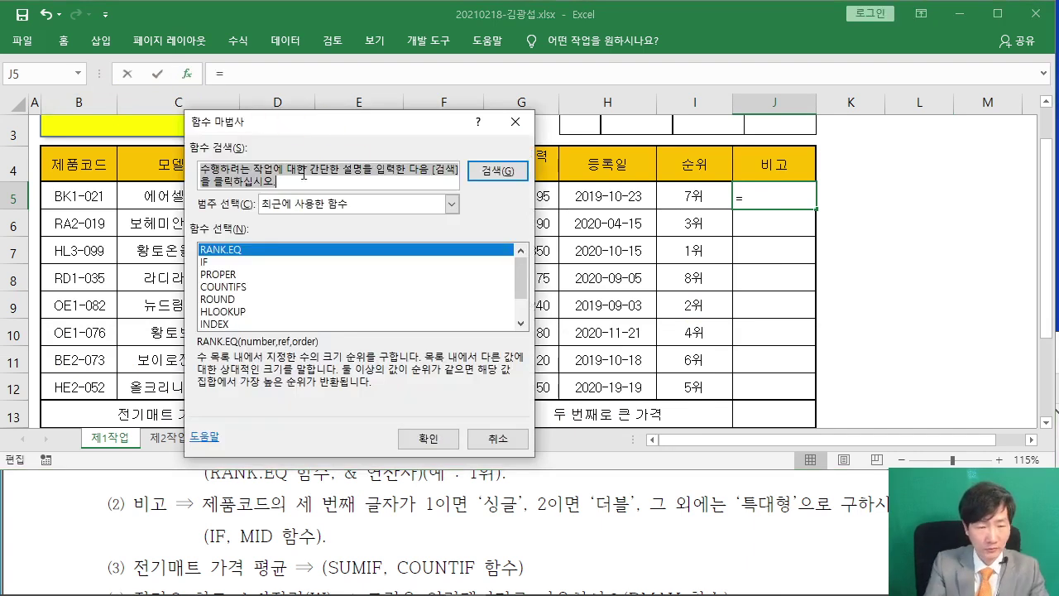
type("IF")
key("Return")
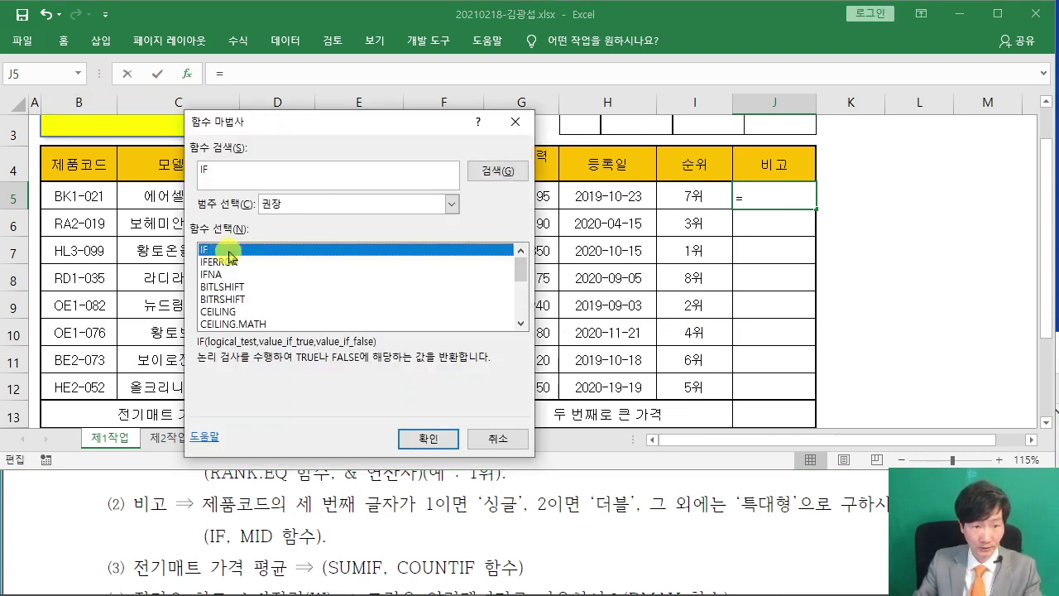
left_click(423, 436)
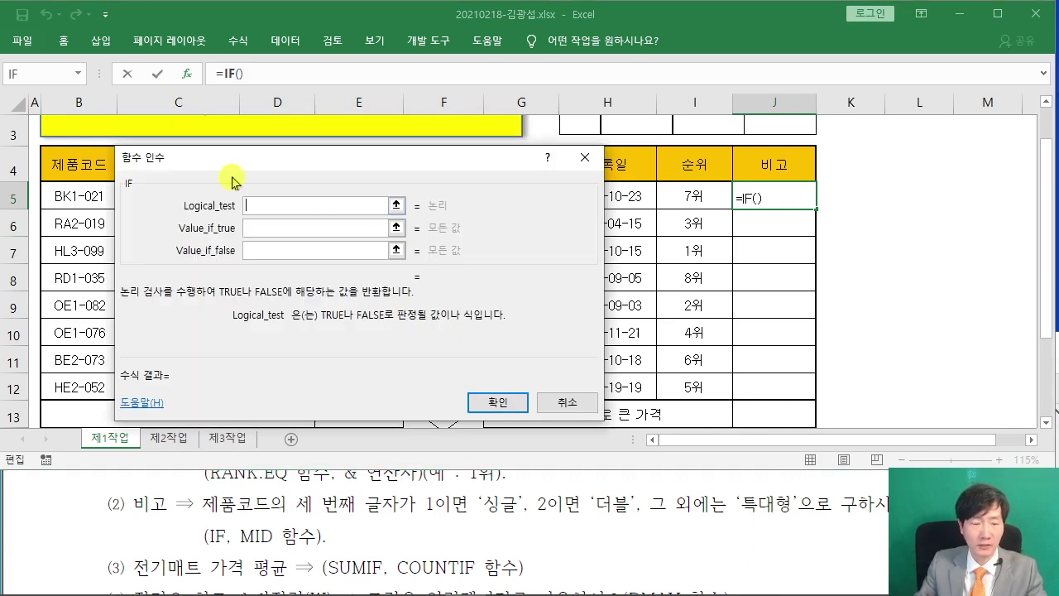
Start a nested MID function in the IF's Logical_test and open MID's arguments
left_click_drag(273, 158, 344, 145)
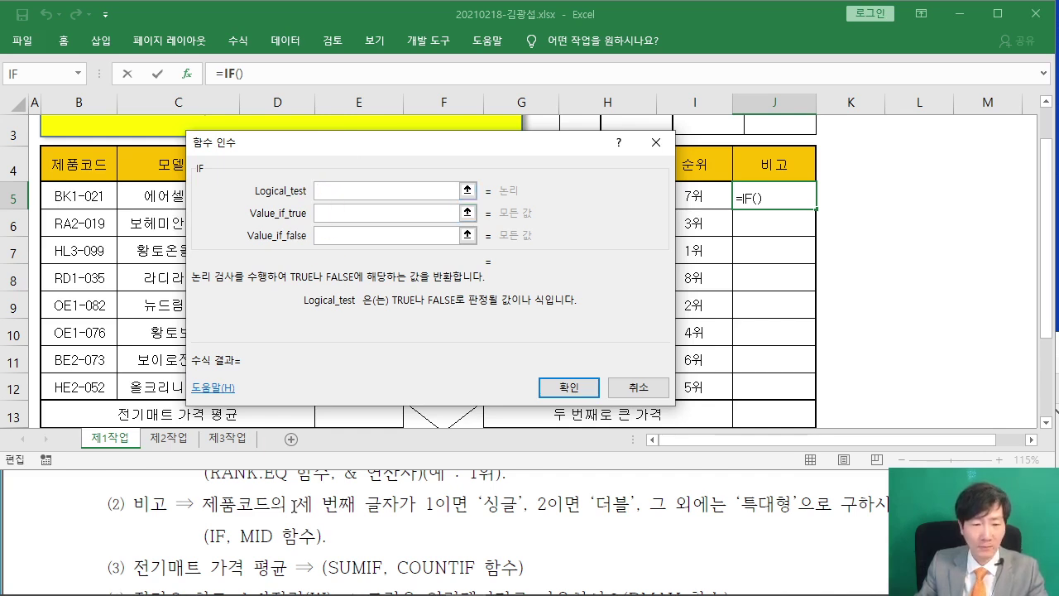
left_click_drag(359, 149, 521, 234)
type("MID(")
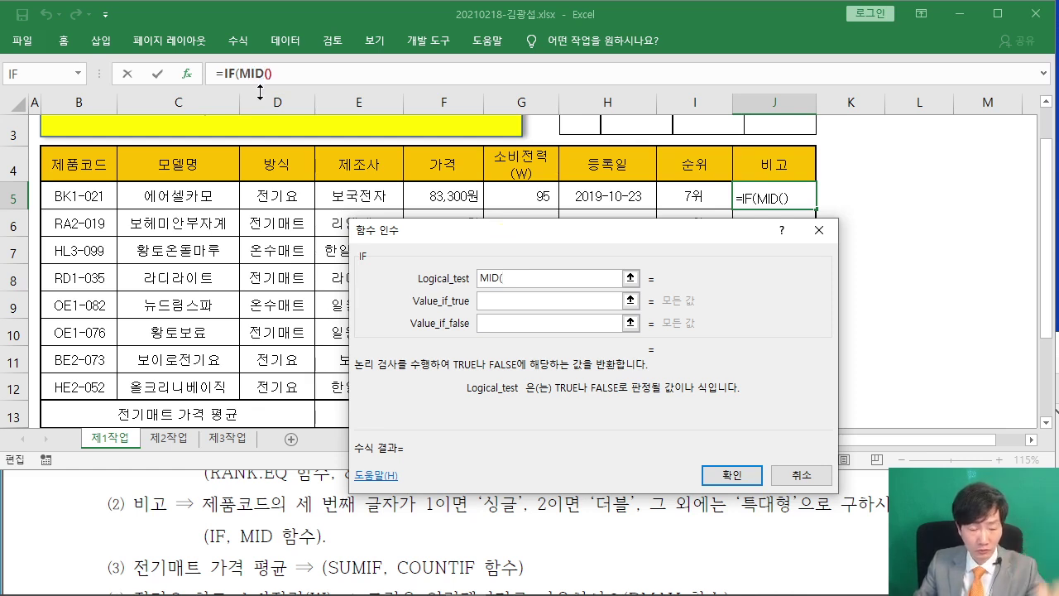
left_click_drag(257, 80, 312, 208)
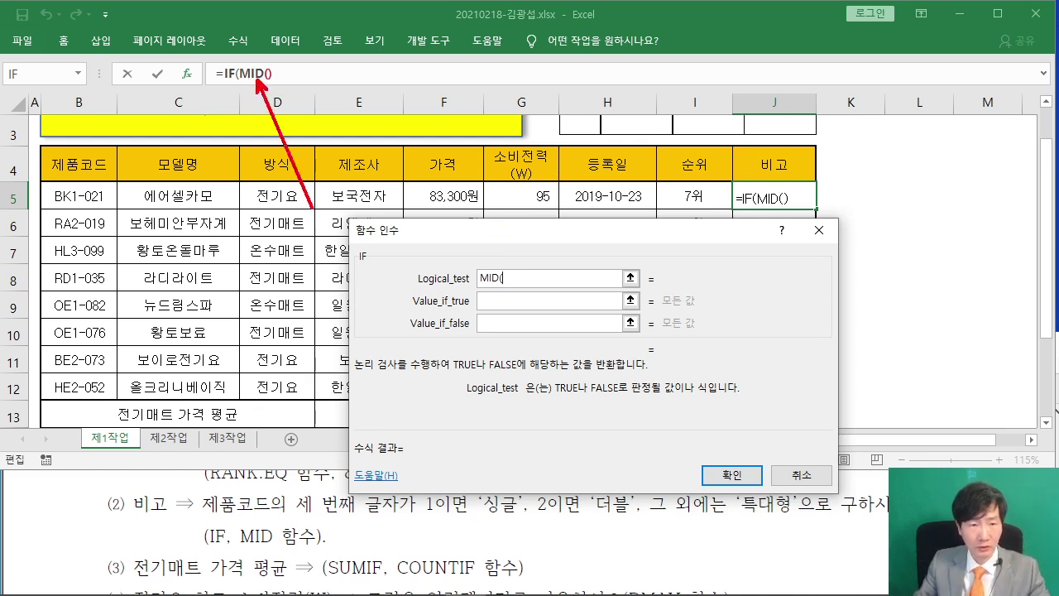
left_click_drag(359, 271, 364, 276)
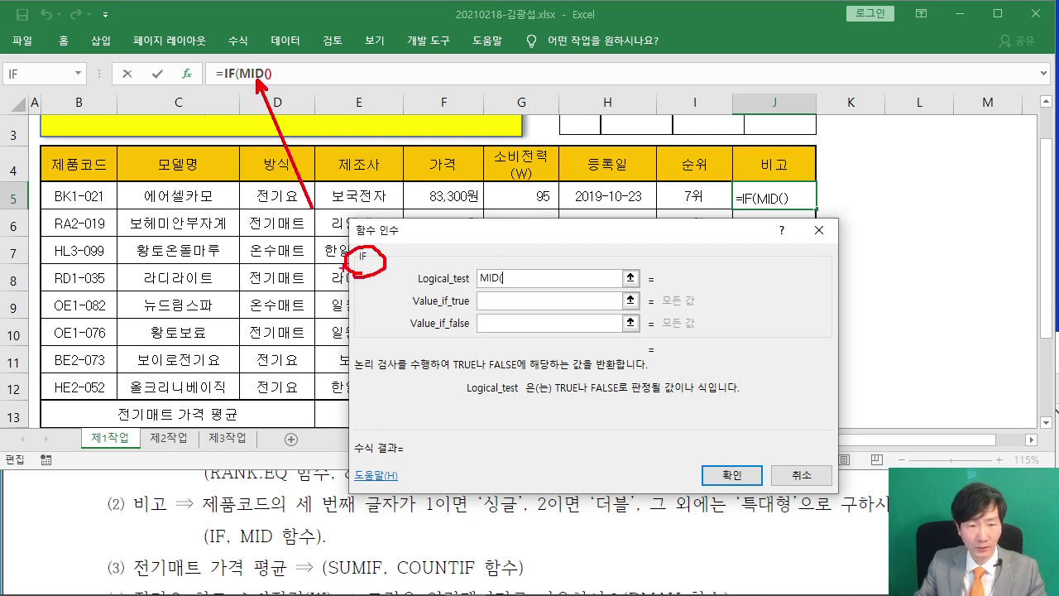
left_click(250, 74)
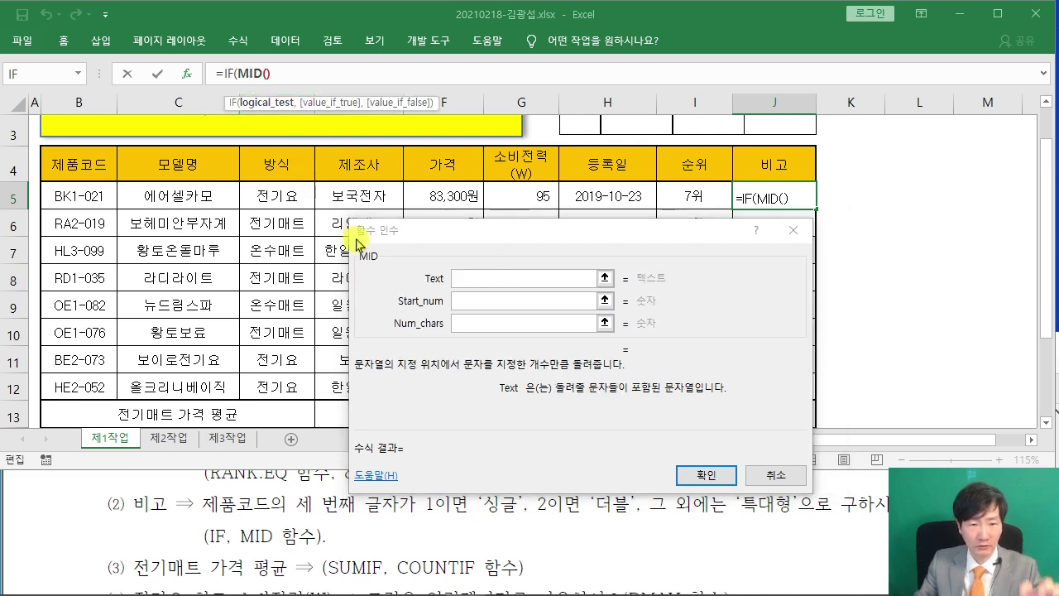
Set MID's Text to B5, Start_num to 3 and Num_chars to 1, and return to the IF function's arguments
left_click(460, 278)
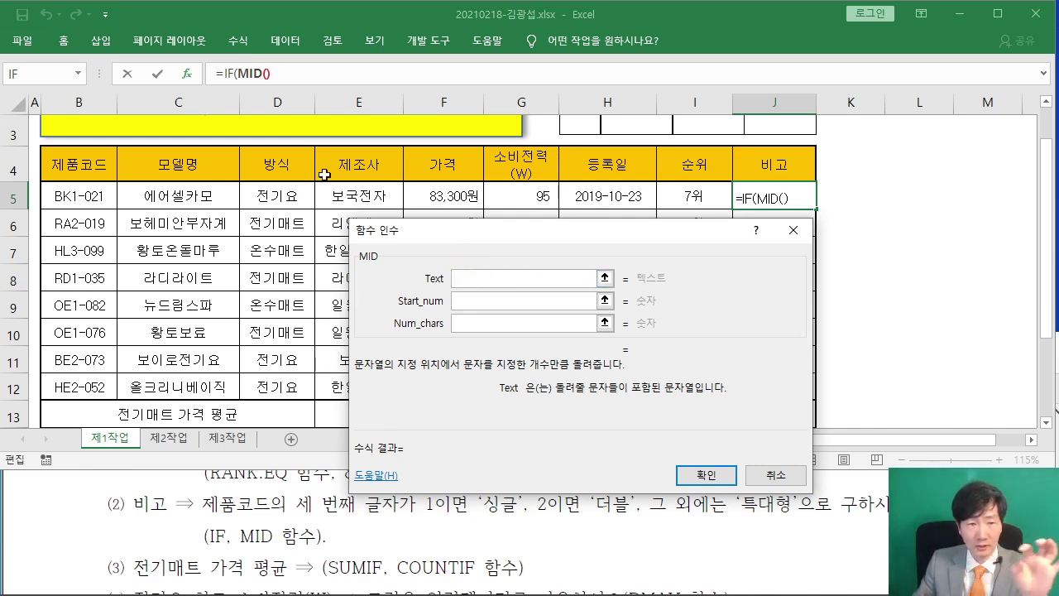
left_click(64, 197)
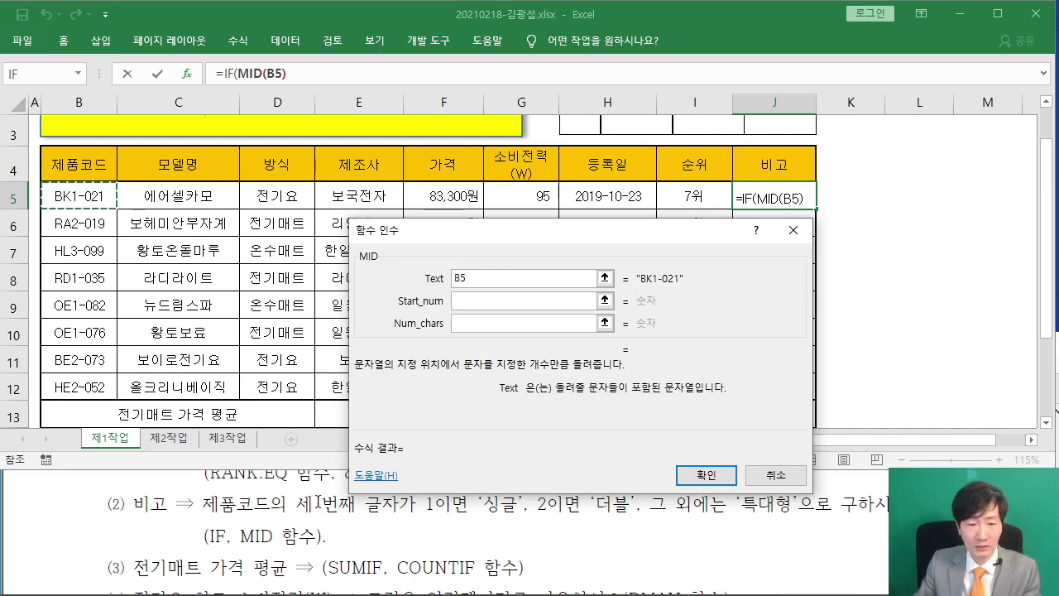
left_click(457, 302)
type("3")
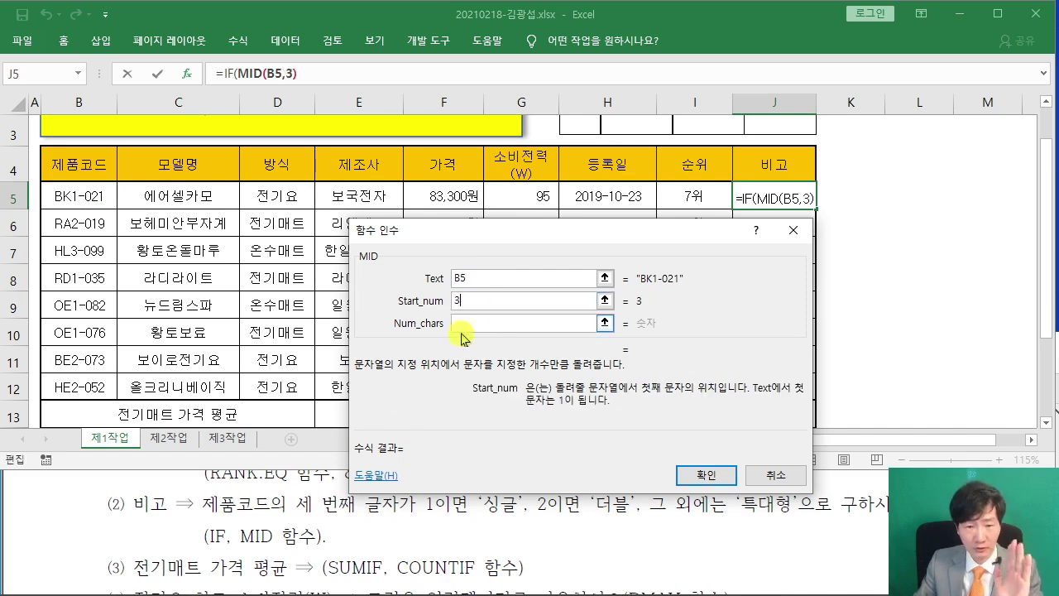
left_click(471, 325)
type("1")
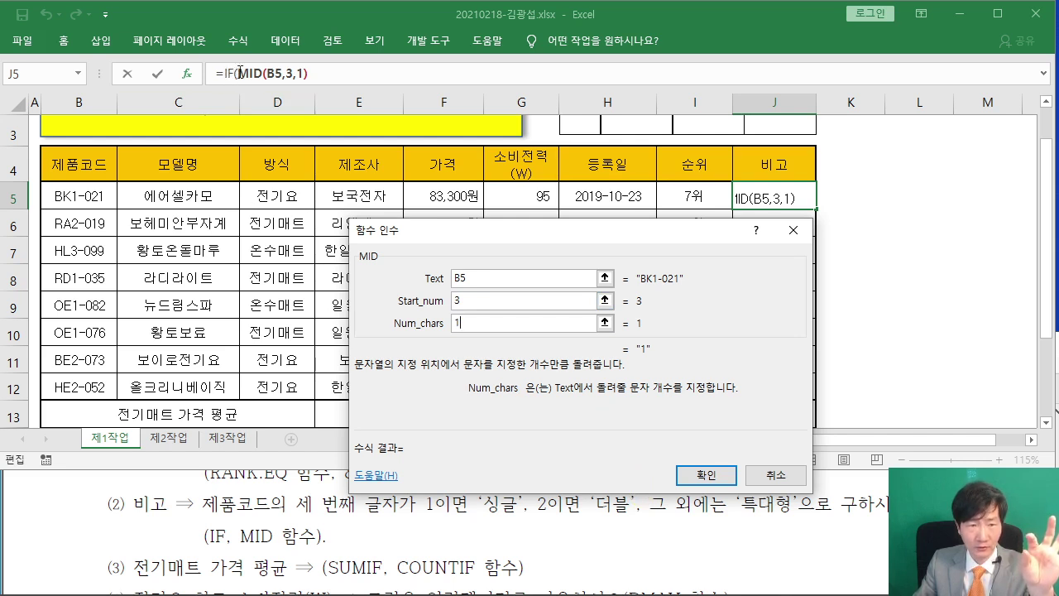
left_click(229, 76)
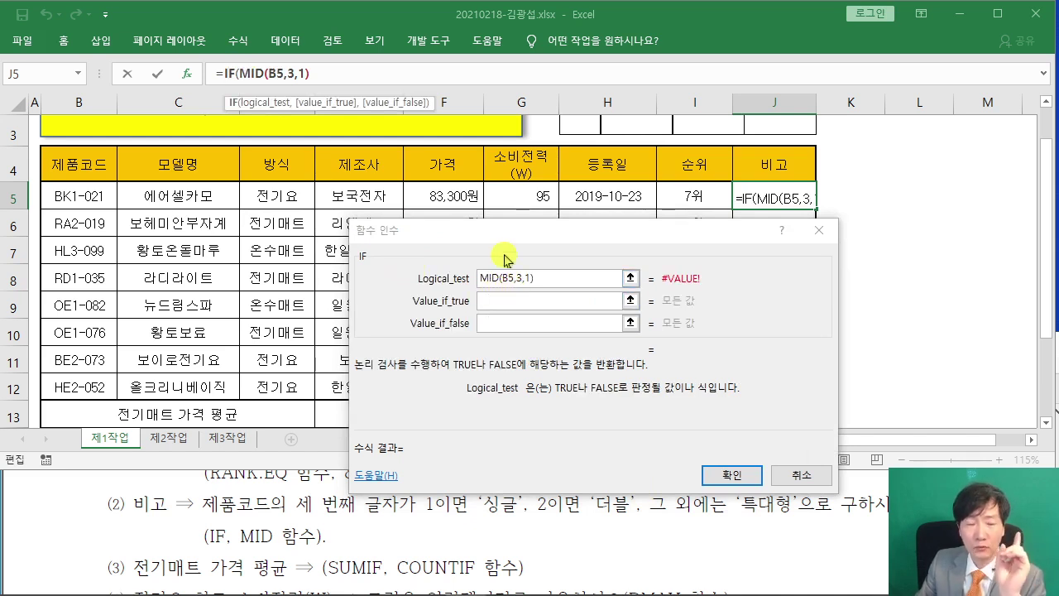
left_click(559, 280)
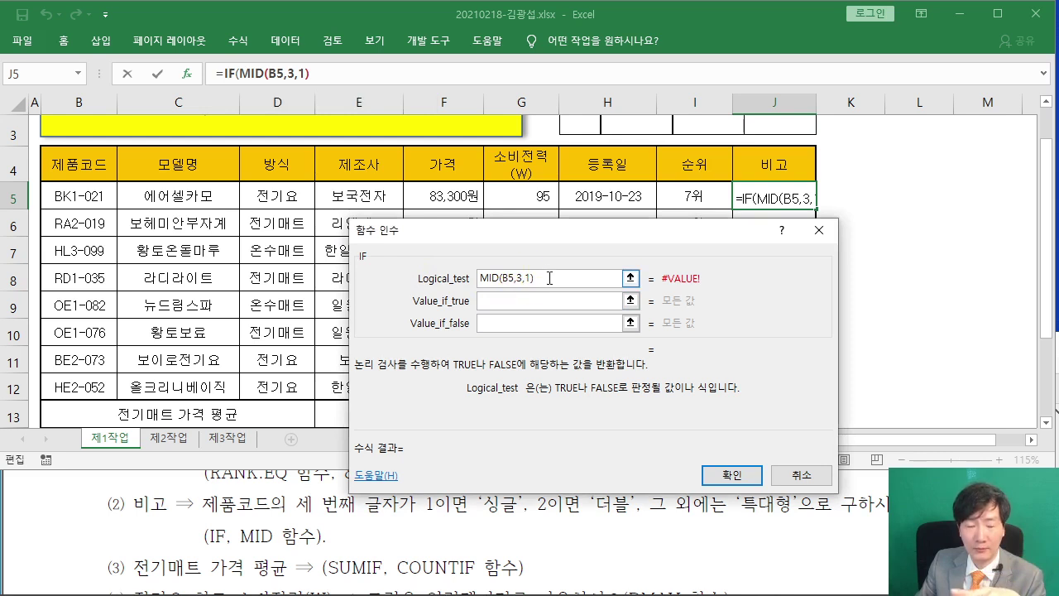
left_click_drag(437, 233, 399, 202)
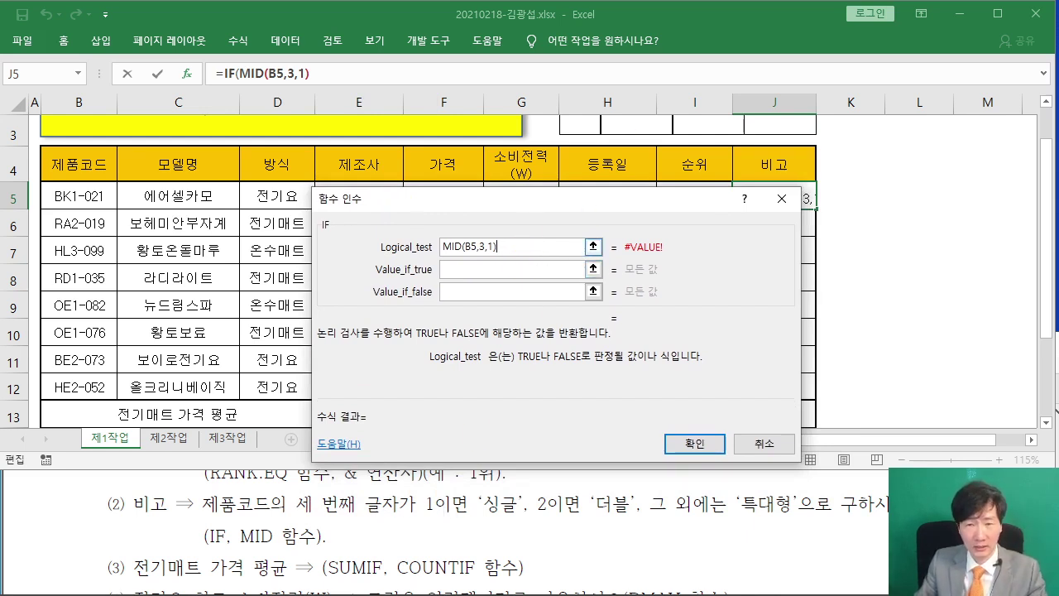
left_click_drag(703, 93, 713, 92)
left_click_drag(677, 113, 725, 117)
left_click_drag(753, 81, 786, 100)
left_click_drag(802, 74, 831, 94)
left_click_drag(788, 104, 852, 108)
left_click_drag(852, 93, 855, 112)
left_click_drag(854, 103, 865, 103)
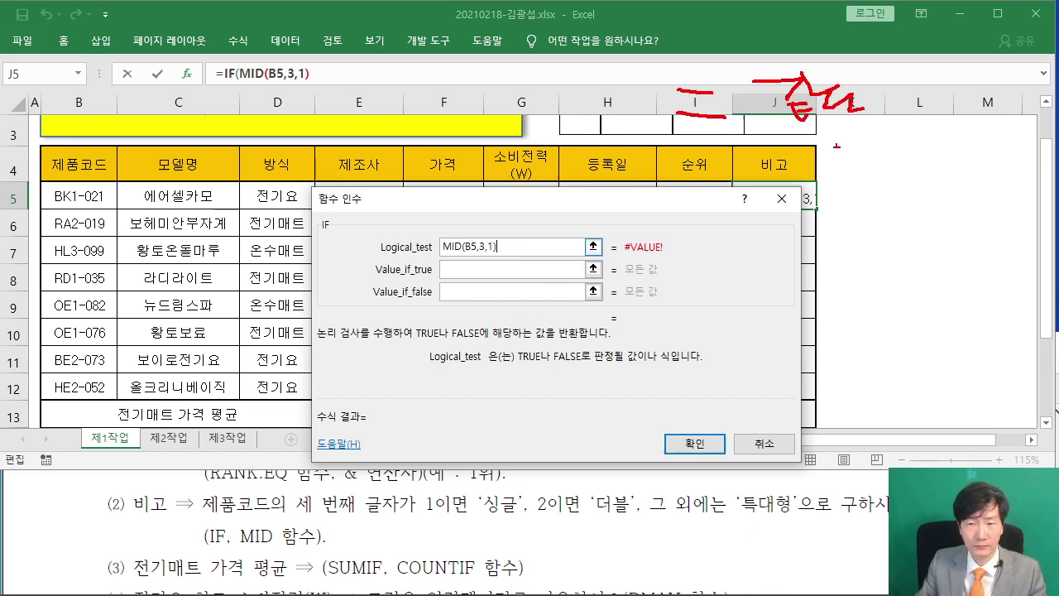
left_click_drag(702, 140, 745, 171)
mouse_move(745, 172)
left_mouse_down()
mouse_move(697, 202)
mouse_move(736, 287)
left_mouse_up()
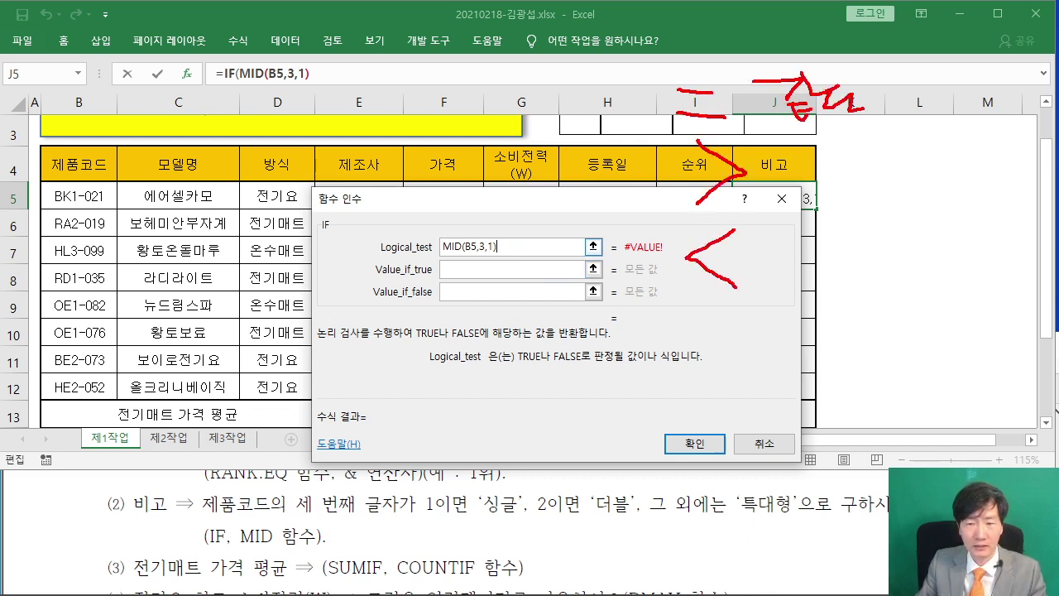
left_click_drag(672, 303, 668, 364)
left_click_drag(733, 335, 753, 334)
left_click_drag(733, 341, 783, 328)
mouse_move(807, 321)
left_mouse_down()
mouse_move(809, 358)
mouse_move(852, 346)
left_mouse_up()
left_click_drag(834, 361, 831, 374)
mouse_move(697, 394)
left_mouse_down()
mouse_move(687, 403)
mouse_move(705, 433)
mouse_move(741, 404)
left_mouse_up()
mouse_move(713, 421)
left_mouse_down()
mouse_move(799, 403)
mouse_move(819, 449)
left_mouse_up()
left_click_drag(831, 403, 839, 409)
mouse_move(829, 416)
left_mouse_down()
mouse_move(842, 415)
mouse_move(836, 424)
left_mouse_up()
left_click_drag(859, 417, 882, 439)
mouse_move(723, 498)
left_mouse_down()
mouse_move(720, 531)
mouse_move(759, 537)
left_mouse_up()
mouse_move(728, 123)
left_mouse_down()
mouse_move(687, 55)
mouse_move(727, 109)
left_mouse_up()
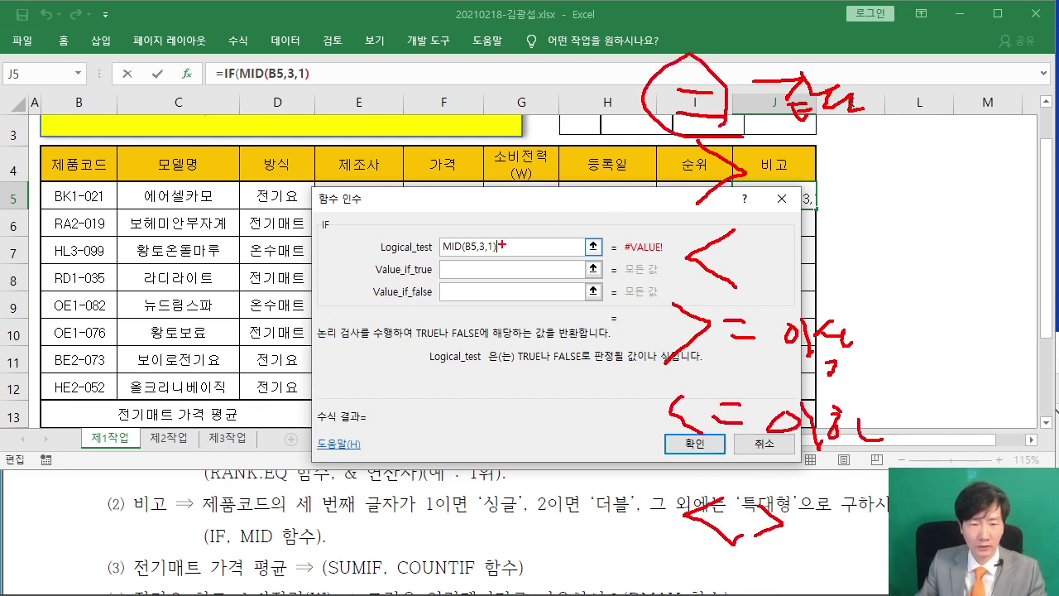
key("Escape")
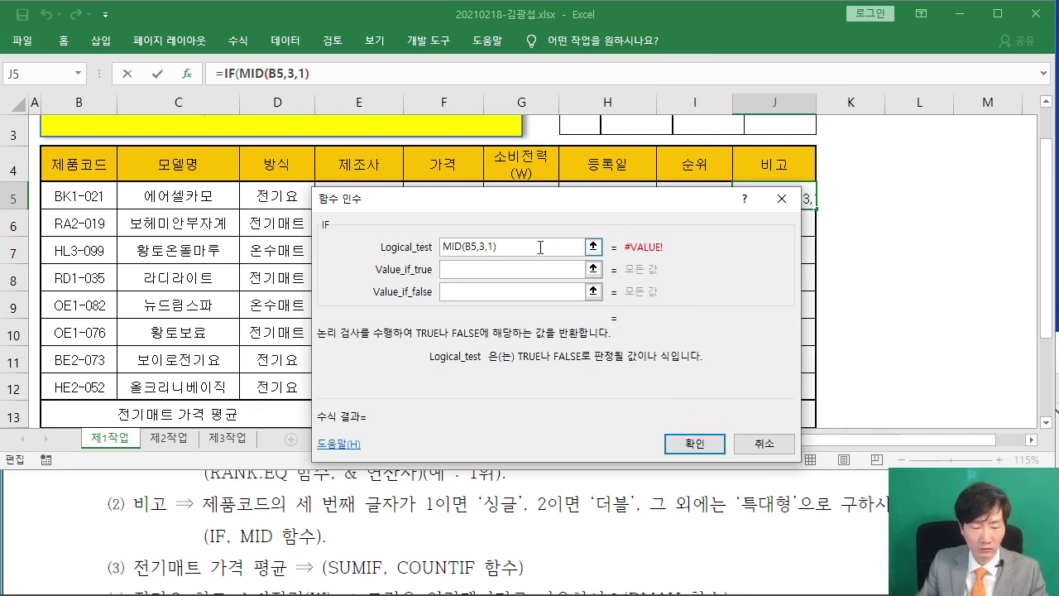
Append an equals sign after MID(B5,3,1) in the IF's Logical_test
type("=")
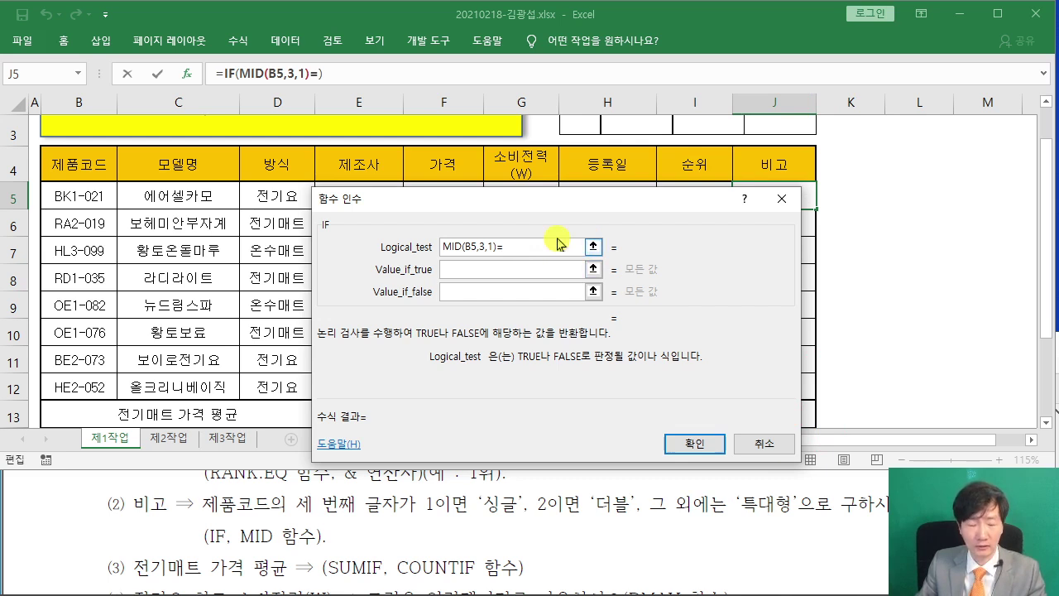
mouse_move(604, 80)
left_mouse_down()
mouse_move(599, 129)
mouse_move(619, 127)
left_mouse_up()
mouse_move(654, 78)
left_mouse_down()
mouse_move(611, 128)
mouse_move(642, 136)
left_mouse_up()
mouse_move(681, 91)
left_mouse_down()
mouse_move(682, 134)
mouse_move(712, 116)
mouse_move(680, 132)
left_mouse_up()
left_click_drag(562, 153, 786, 149)
mouse_move(845, 104)
left_mouse_down()
mouse_move(881, 99)
mouse_move(824, 133)
left_mouse_up()
left_click_drag(826, 125, 888, 157)
mouse_move(883, 111)
left_mouse_down()
mouse_move(911, 124)
mouse_move(910, 151)
mouse_move(935, 137)
left_mouse_up()
mouse_move(927, 115)
left_mouse_down()
mouse_move(942, 138)
mouse_move(965, 123)
left_mouse_up()
left_click_drag(967, 107, 966, 138)
left_click_drag(943, 134, 965, 160)
left_click_drag(822, 172, 1012, 175)
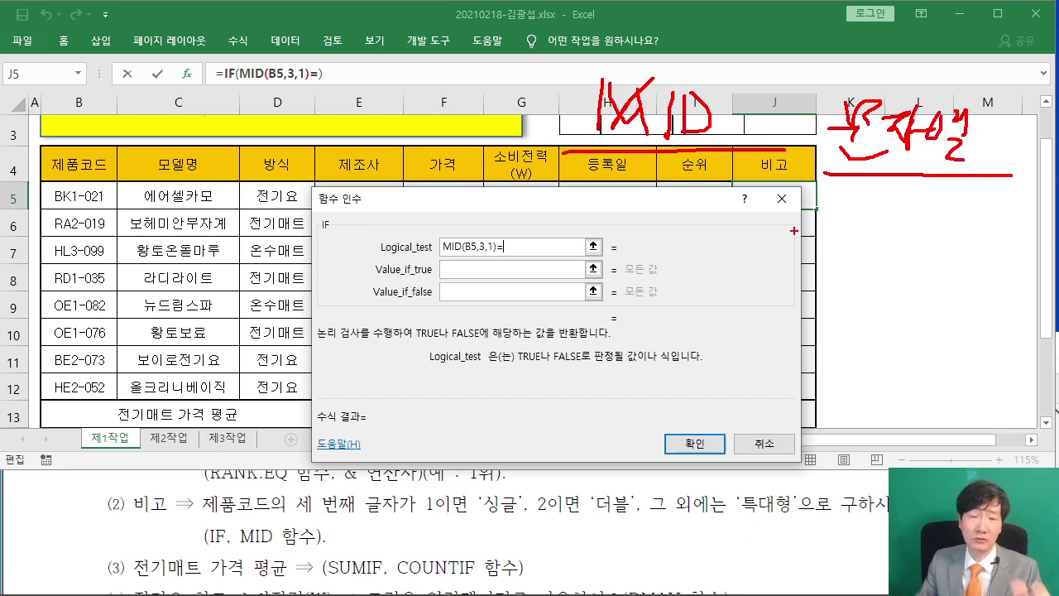
mouse_move(731, 208)
left_mouse_down()
mouse_move(751, 255)
mouse_move(846, 236)
left_mouse_up()
mouse_move(735, 289)
left_mouse_down()
mouse_move(742, 315)
mouse_move(769, 339)
mouse_move(829, 327)
left_mouse_up()
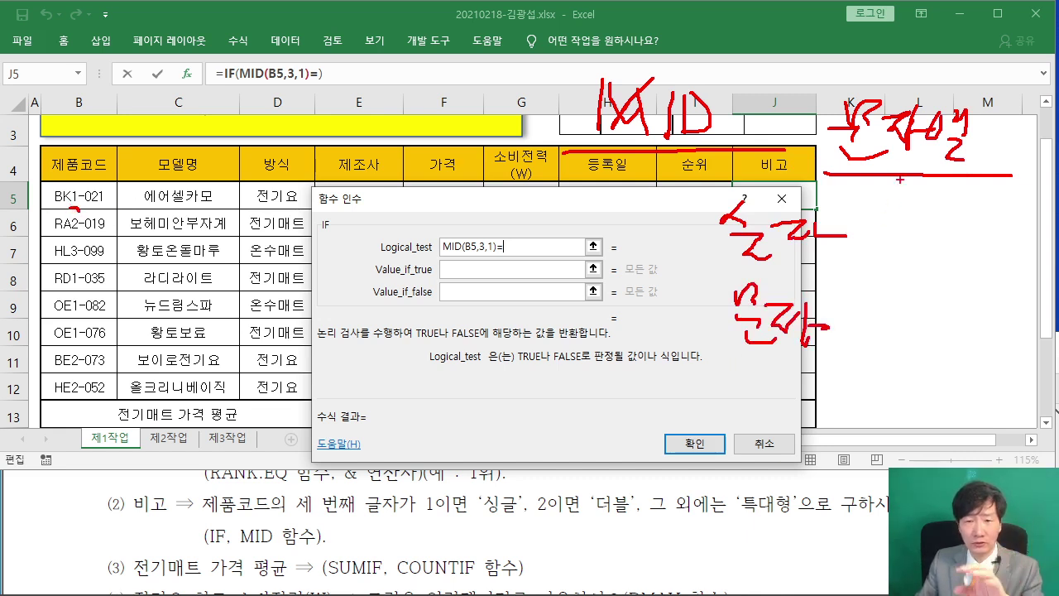
left_click_drag(591, 134, 700, 139)
left_click_drag(820, 172, 981, 169)
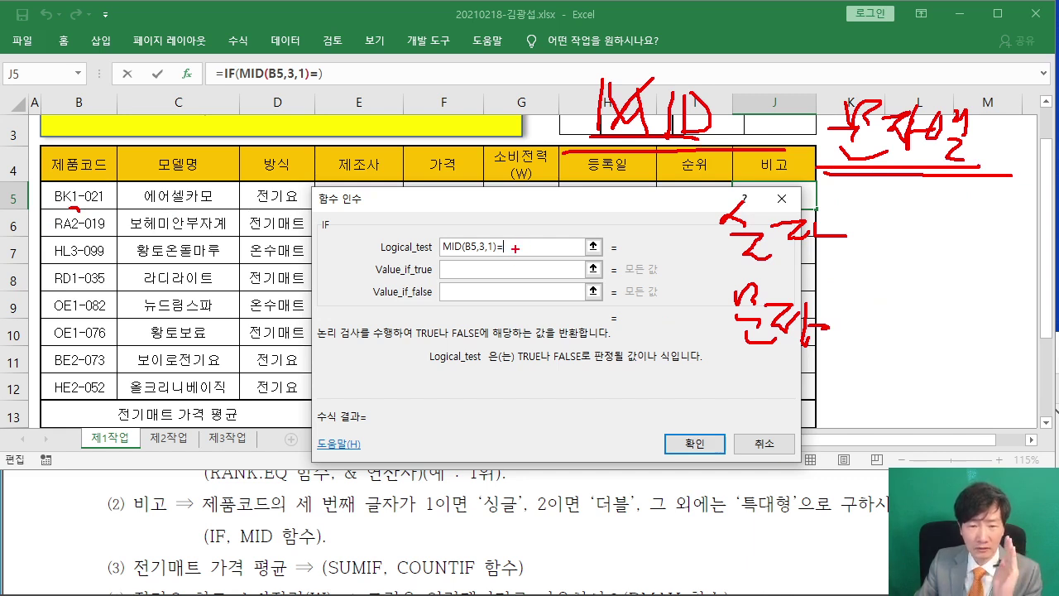
left_click_drag(501, 230, 500, 241)
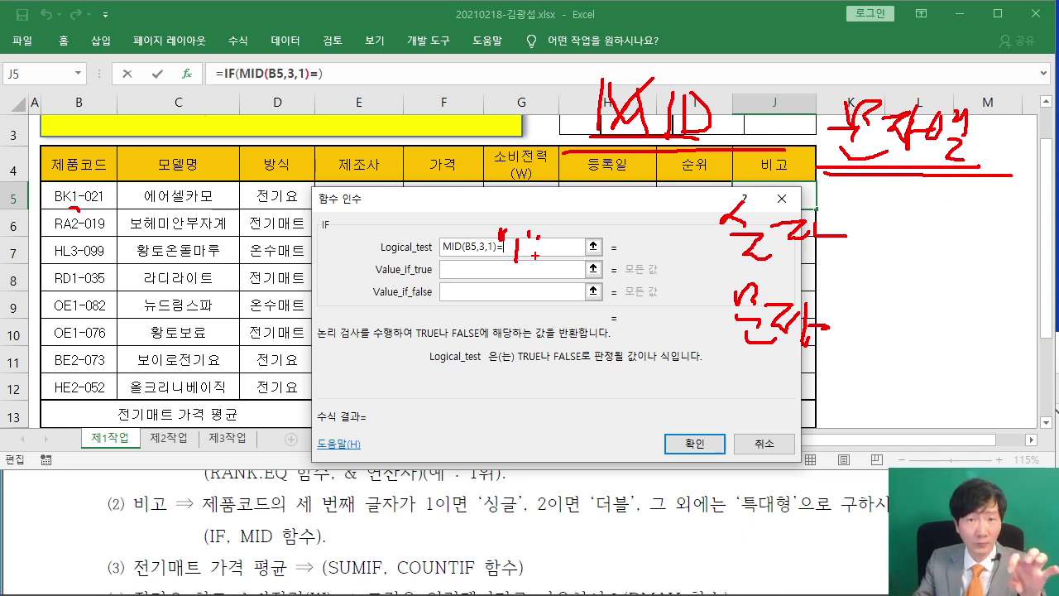
key("Escape")
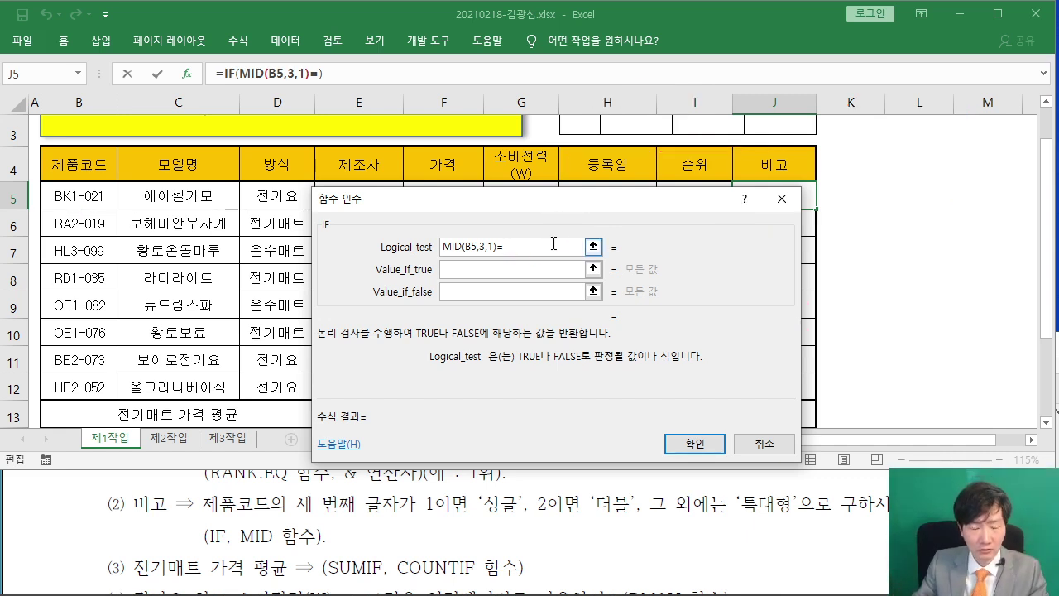
Complete the IF's Logical_test by comparing the MID expression with the quoted text "1"
type("\"1\"")
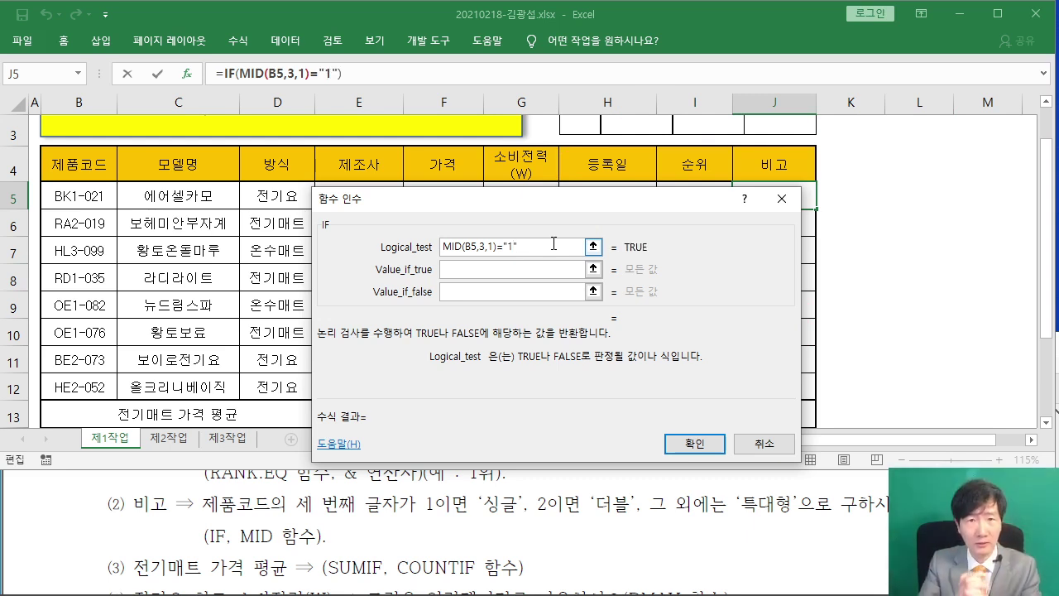
left_click(536, 266)
Try the Logical_test with 1 unquoted, and restore the comparison to the quoted "1"
left_click(518, 246)
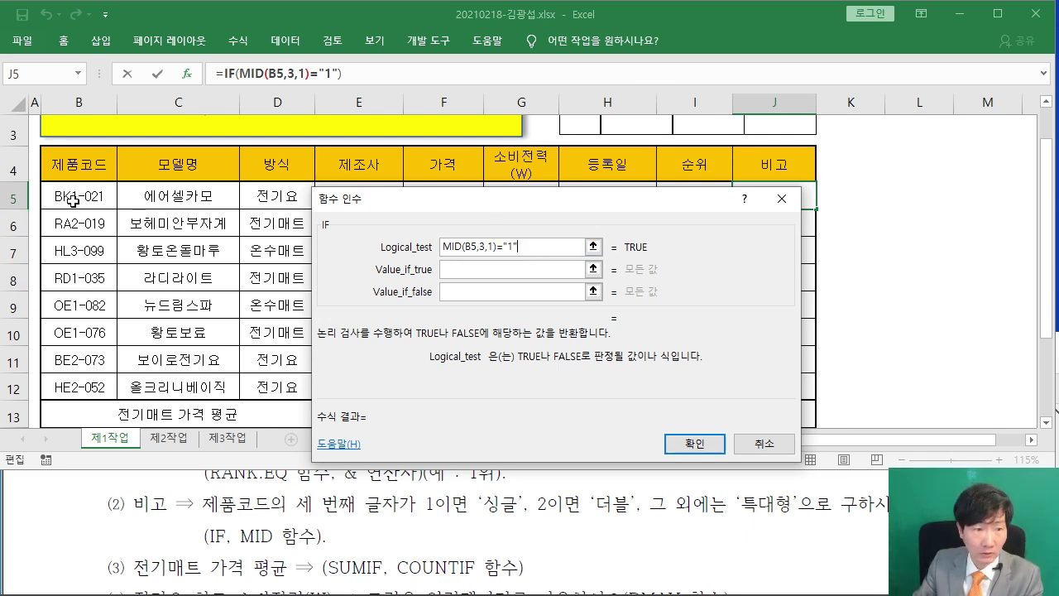
key("BackSpace")
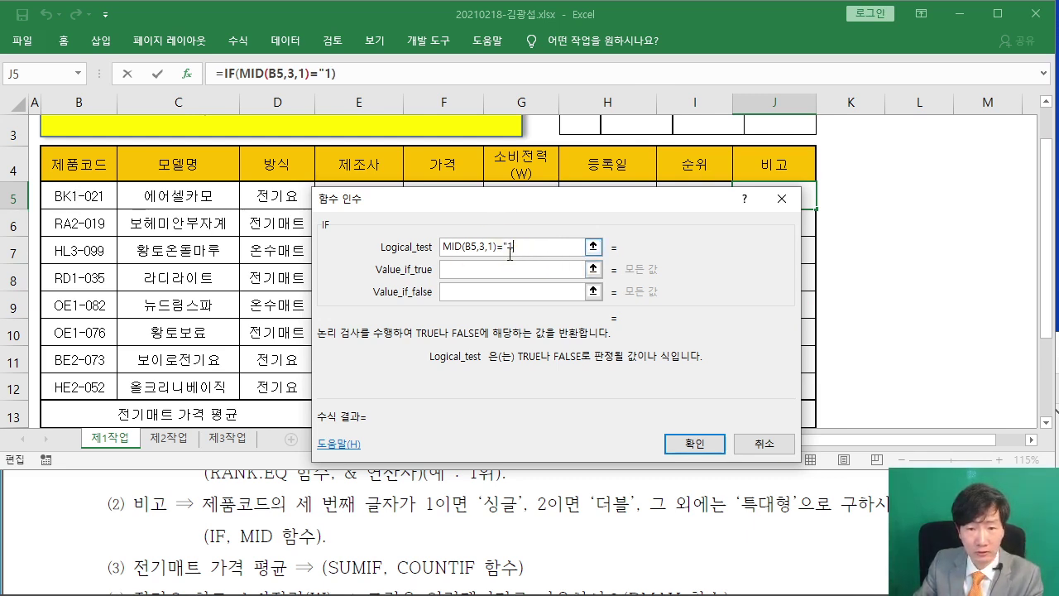
left_click(507, 245)
key("BackSpace")
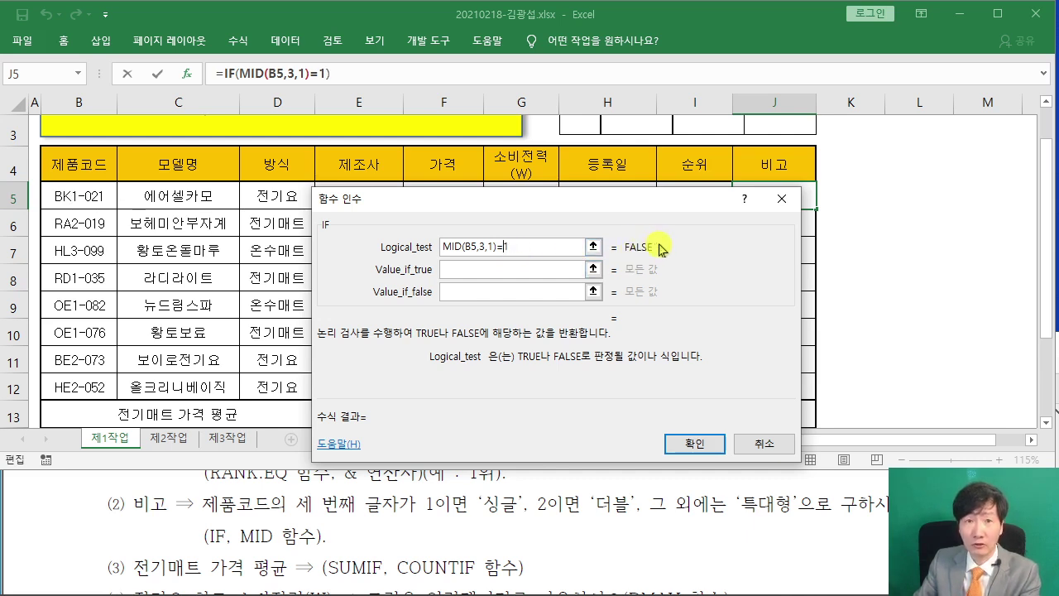
type("\"1\"")
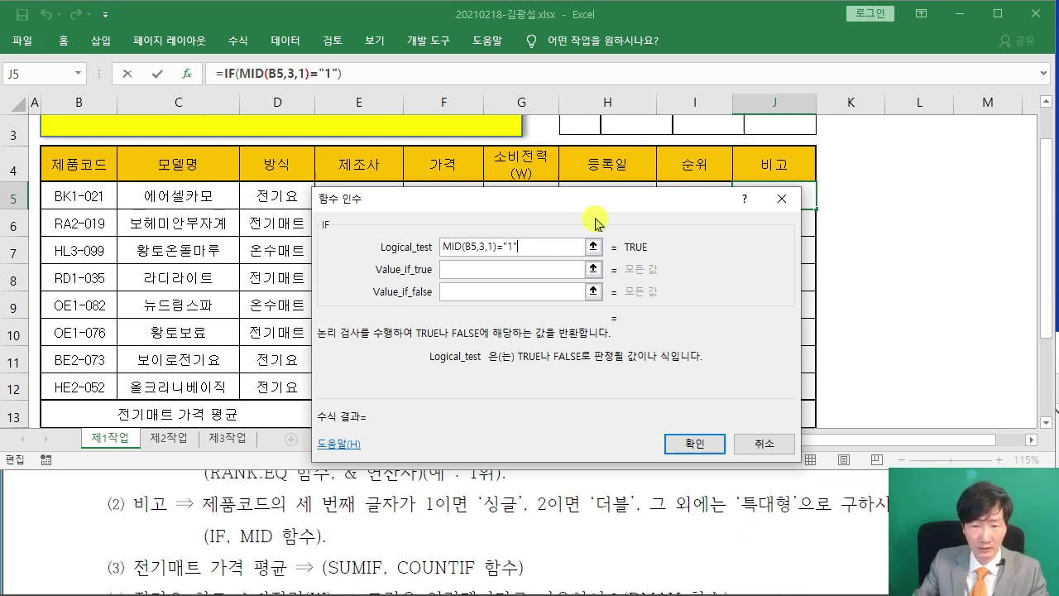
Set the IF's Value_if_true to "싱글"
left_click(458, 274)
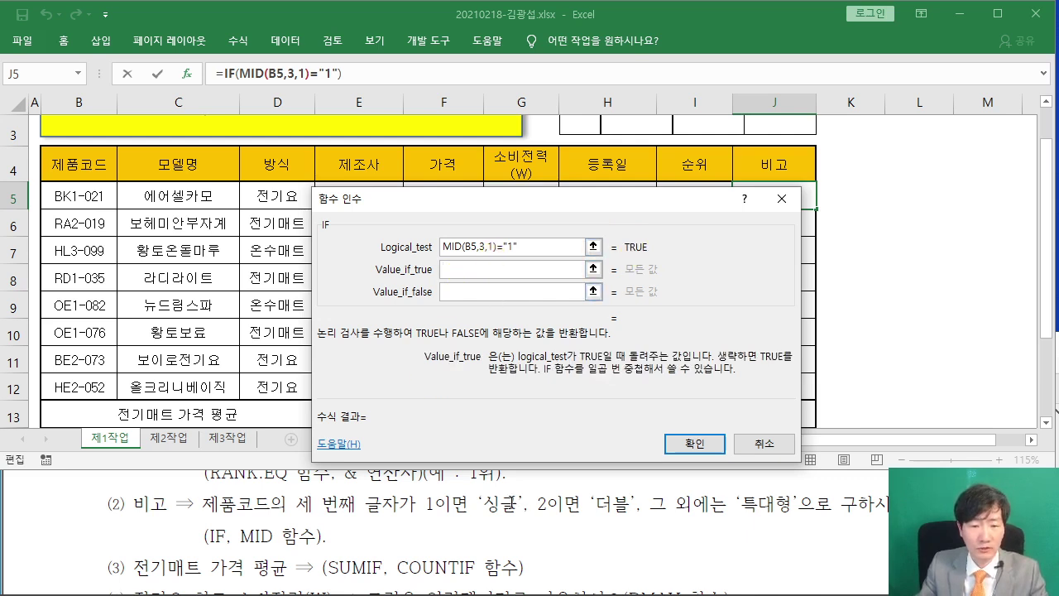
type("\"TLD")
key("BackSpace")
key("BackSpace")
key("BackSpace")
type("싱그")
type("\"")
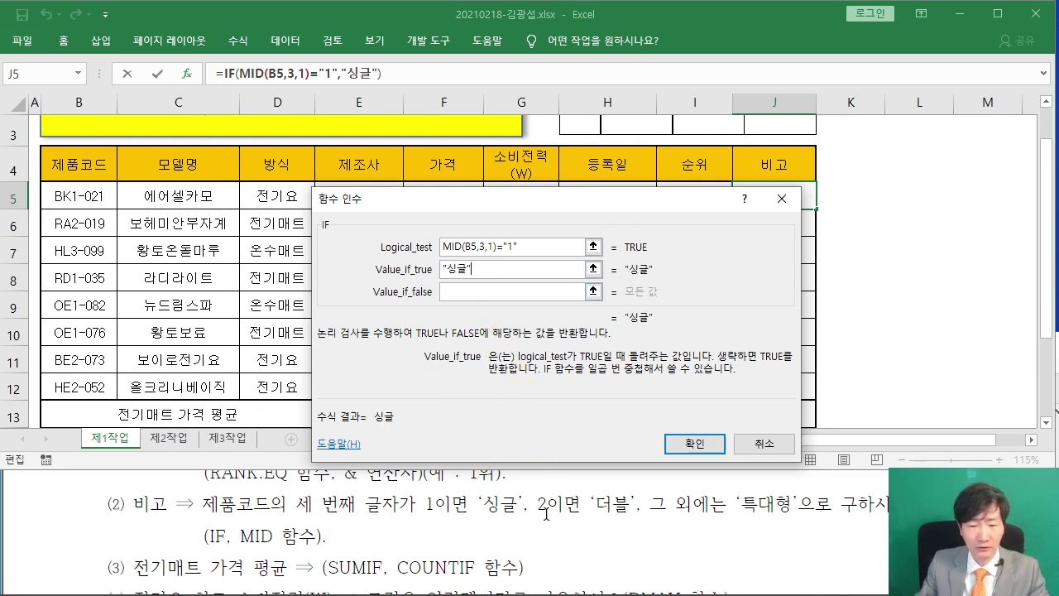
Copy the IF expression from the J5 formula without its leading equals sign and paste it into Value_if_false as a nested IF
left_click(469, 293)
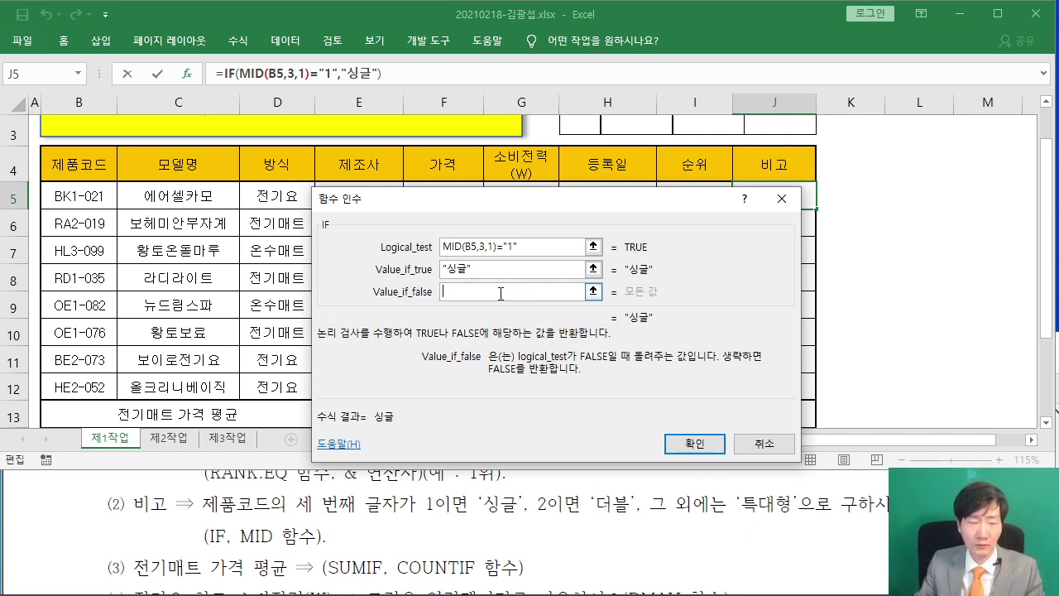
mouse_move(221, 57)
left_mouse_down()
mouse_move(305, 97)
mouse_move(397, 104)
mouse_move(396, 92)
left_mouse_up()
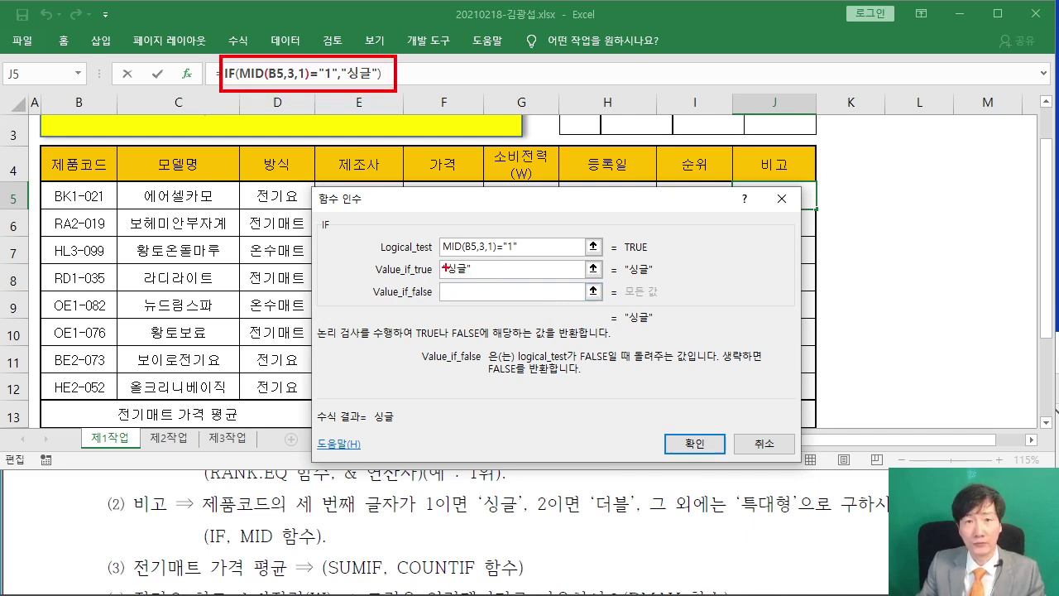
left_click_drag(474, 291, 340, 101)
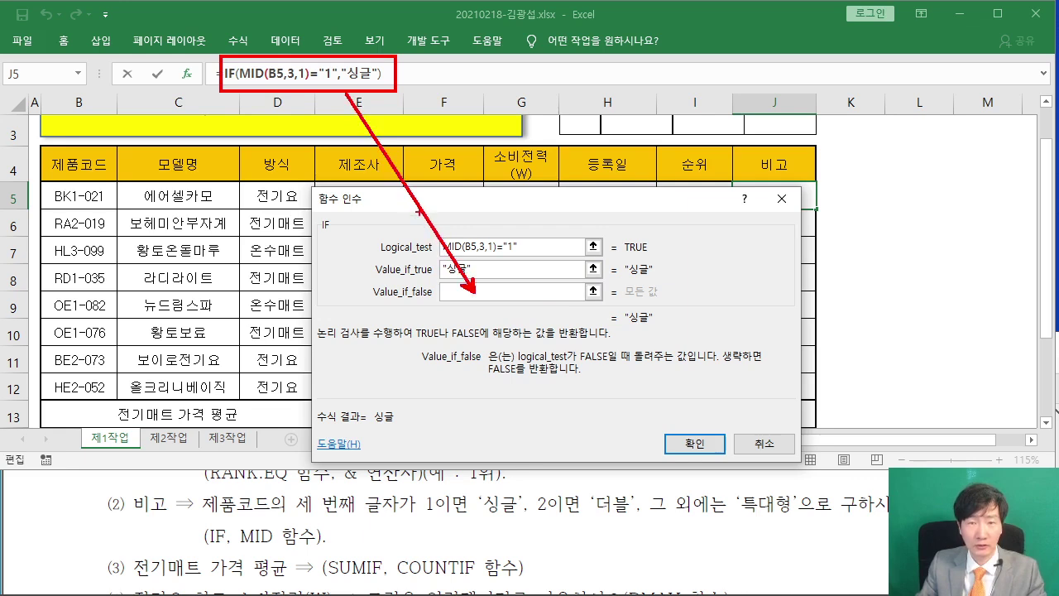
key("Escape")
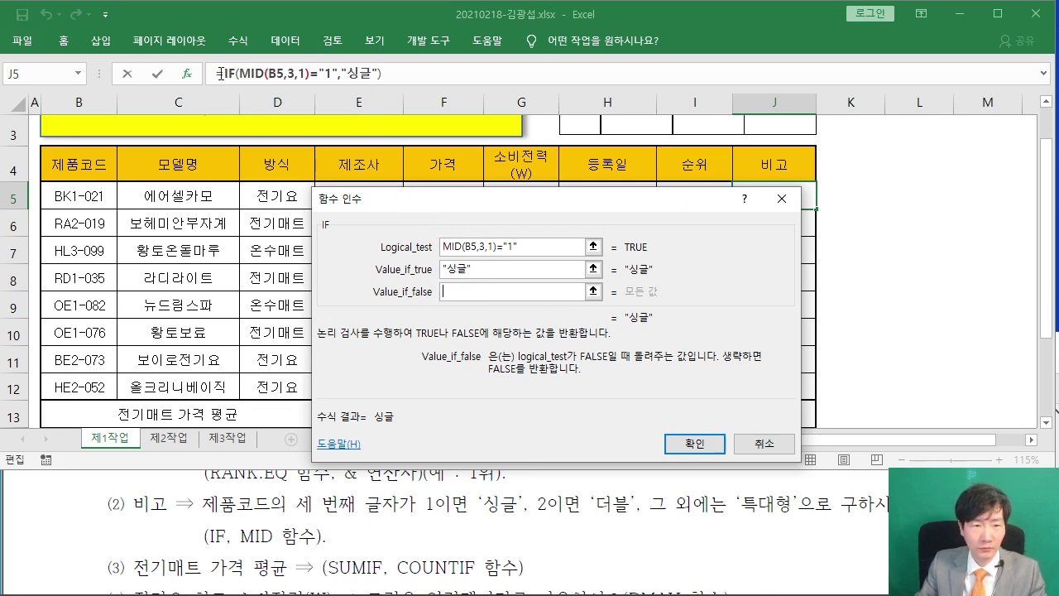
left_click_drag(224, 73, 426, 77)
right_click(364, 74)
left_click(390, 102)
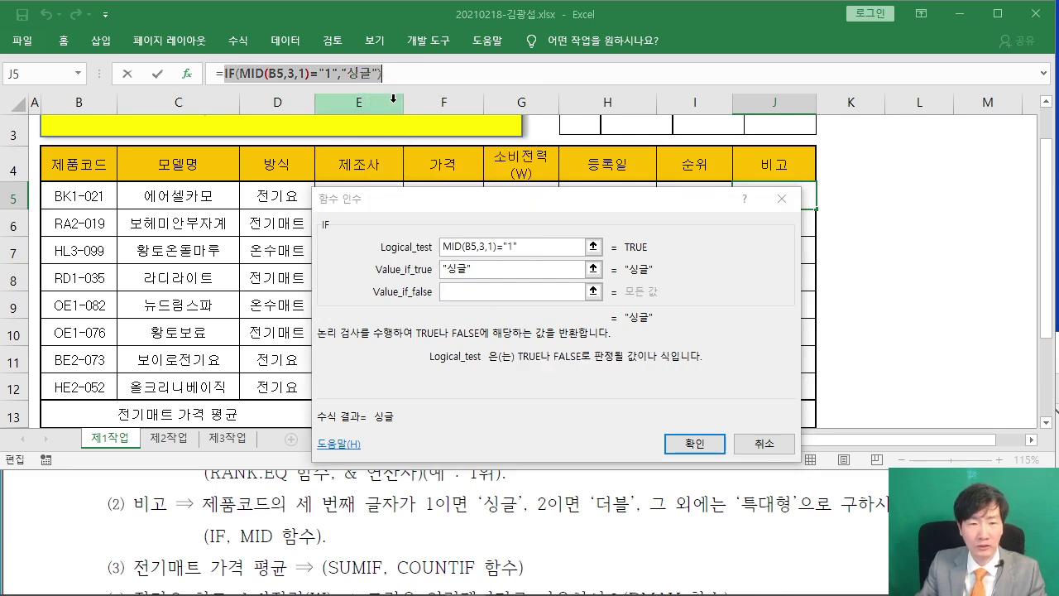
left_click(502, 292)
right_click(502, 291)
left_click(522, 335)
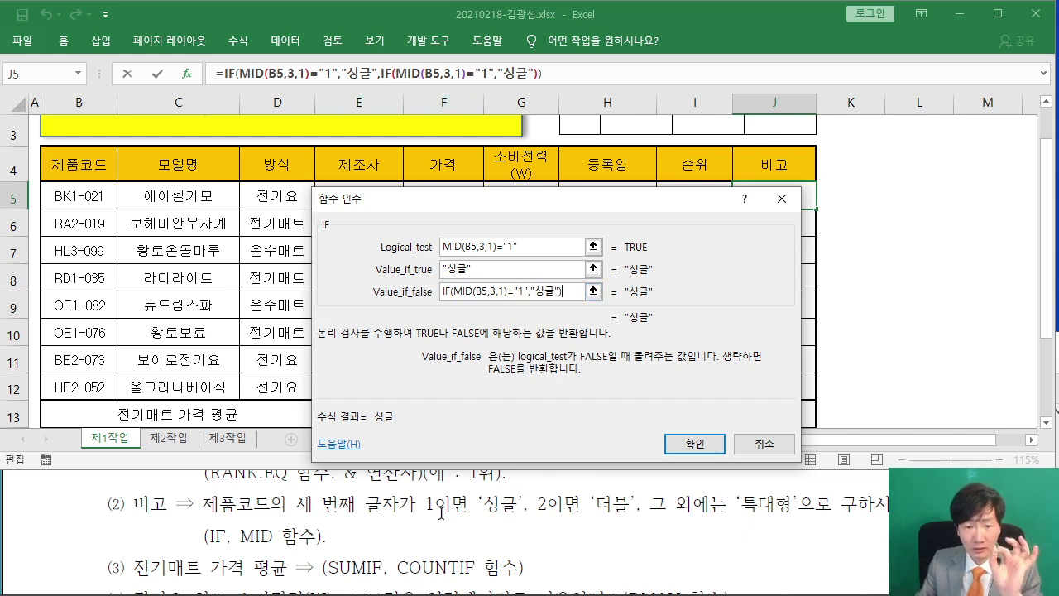
Change the nested IF in Value_if_false to compare the MID result with "2" and return "더블"
double_click(519, 290)
type("2")
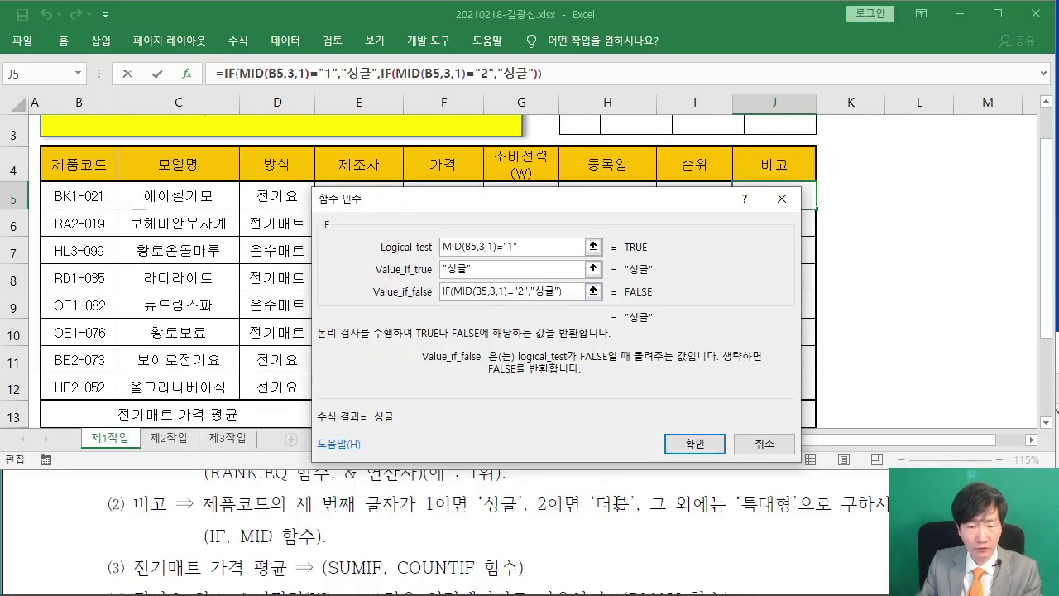
left_click(555, 293)
key("BackSpace")
key("BackSpace")
type("ㄷㅓㅂㅡ")
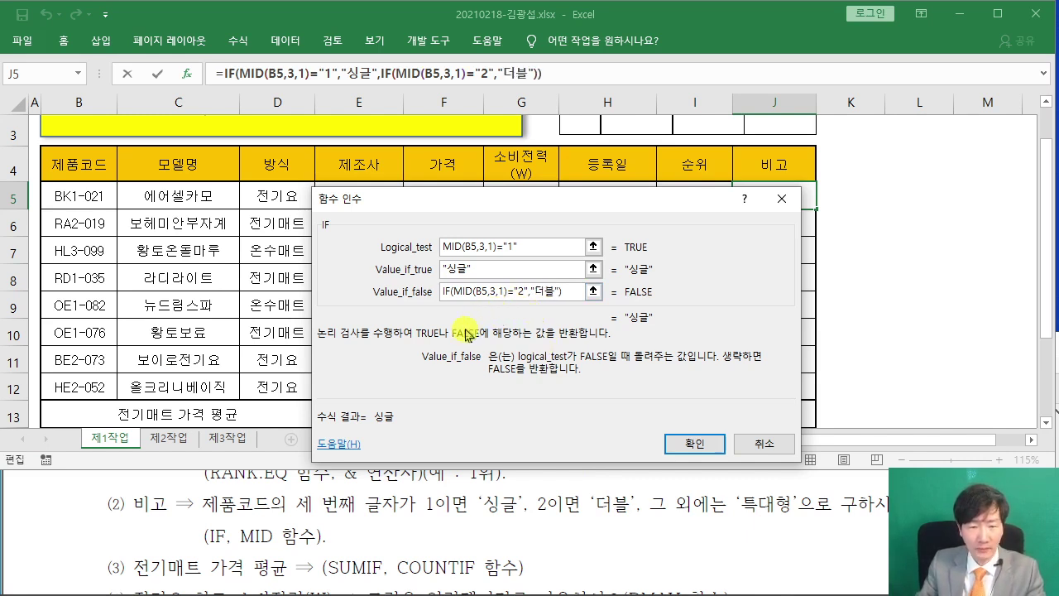
Set the nested IF's Value_if_false to "특대형" and complete the J5 formula
left_click_drag(388, 80, 418, 165)
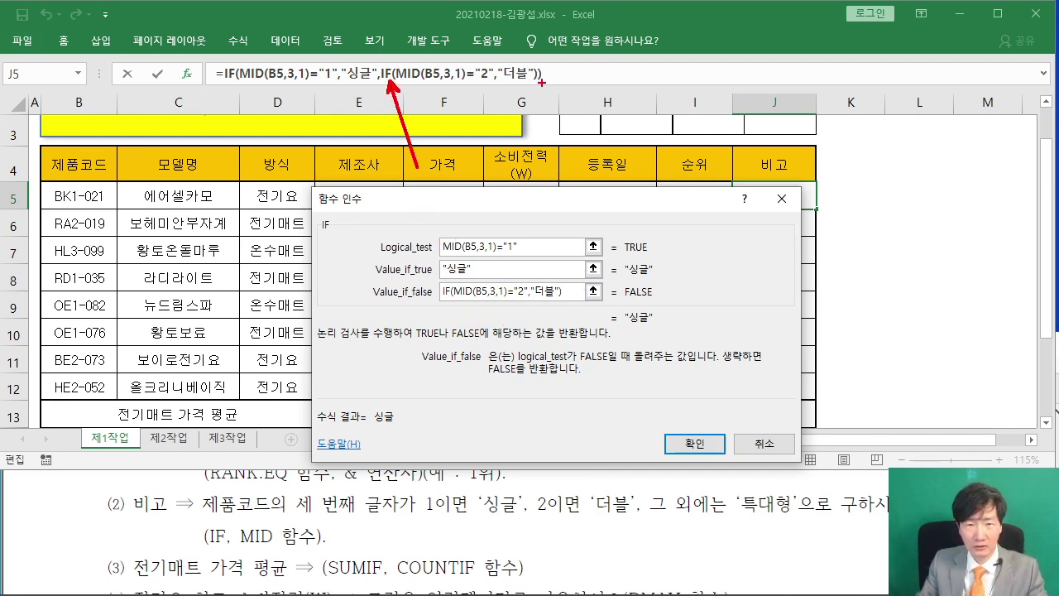
key("Escape")
left_click(386, 73)
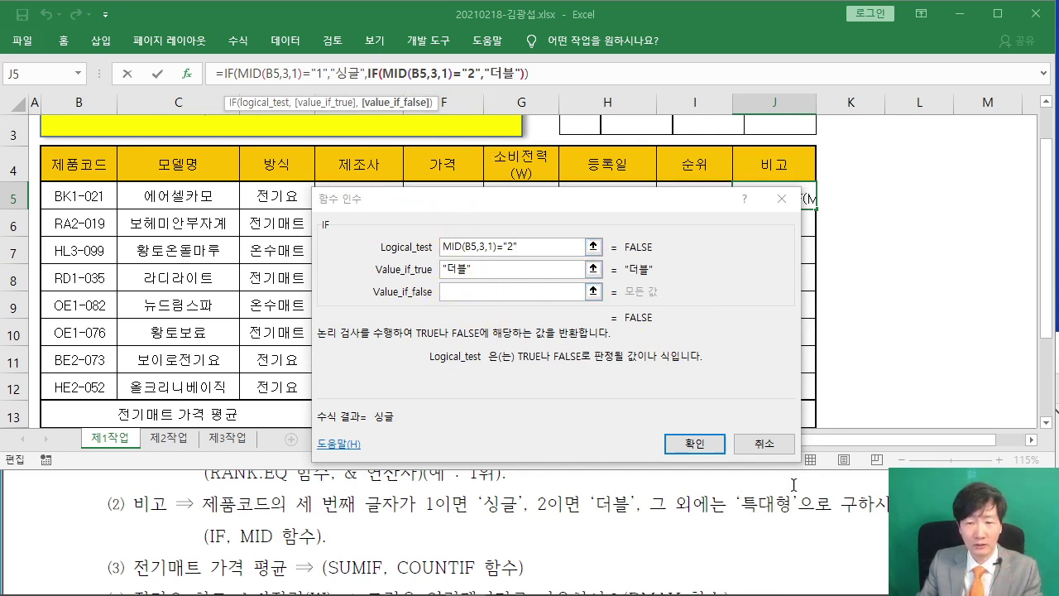
left_click(488, 292)
type("\"ㄷ")
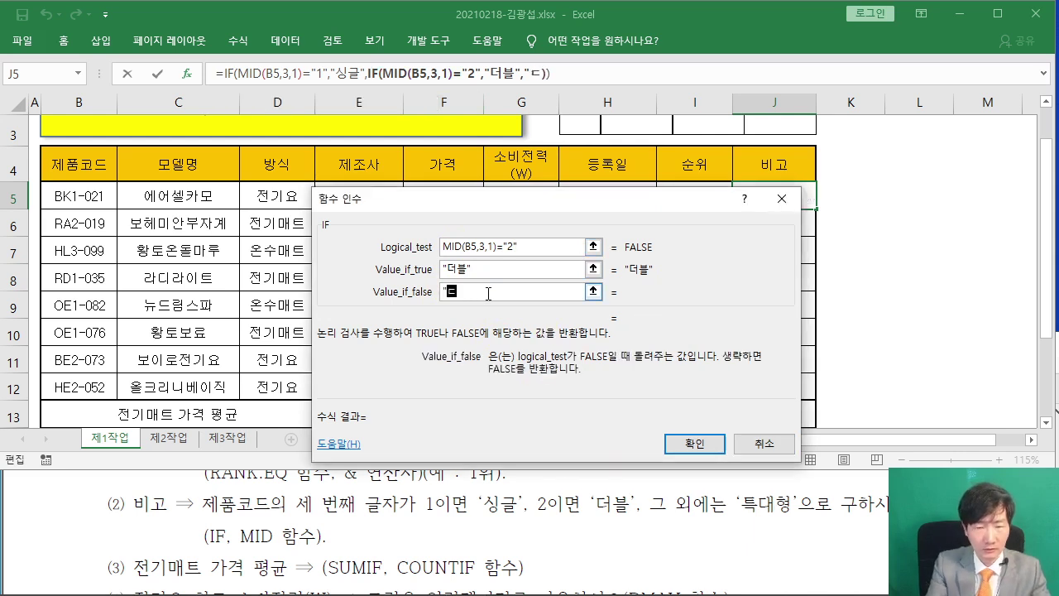
type("대형")
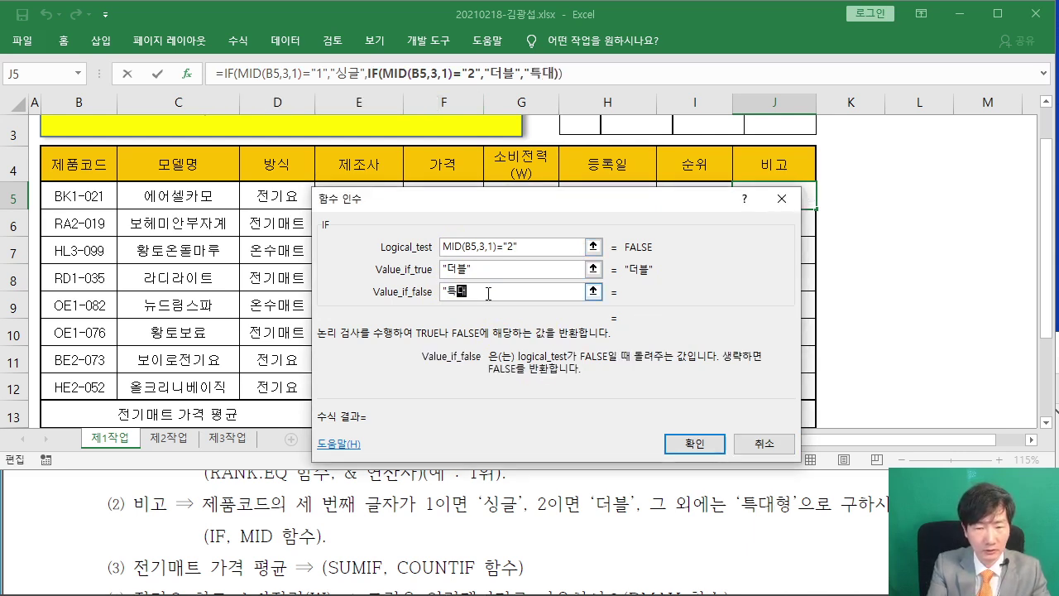
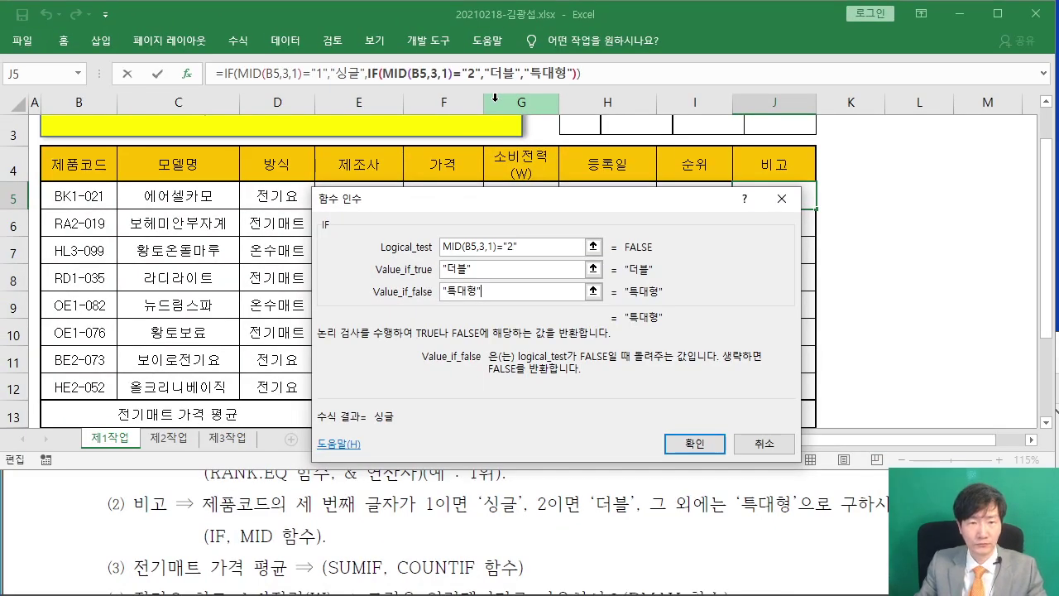
left_click(684, 444)
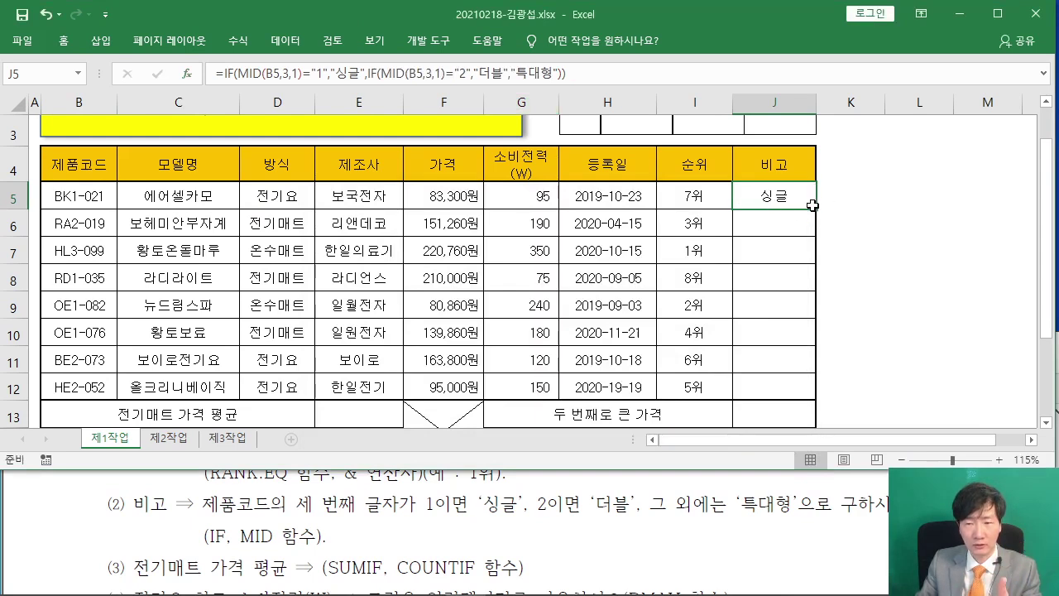
Fill the J5 formula down through J12 without formatting
left_click_drag(813, 205, 817, 399)
left_click(830, 410)
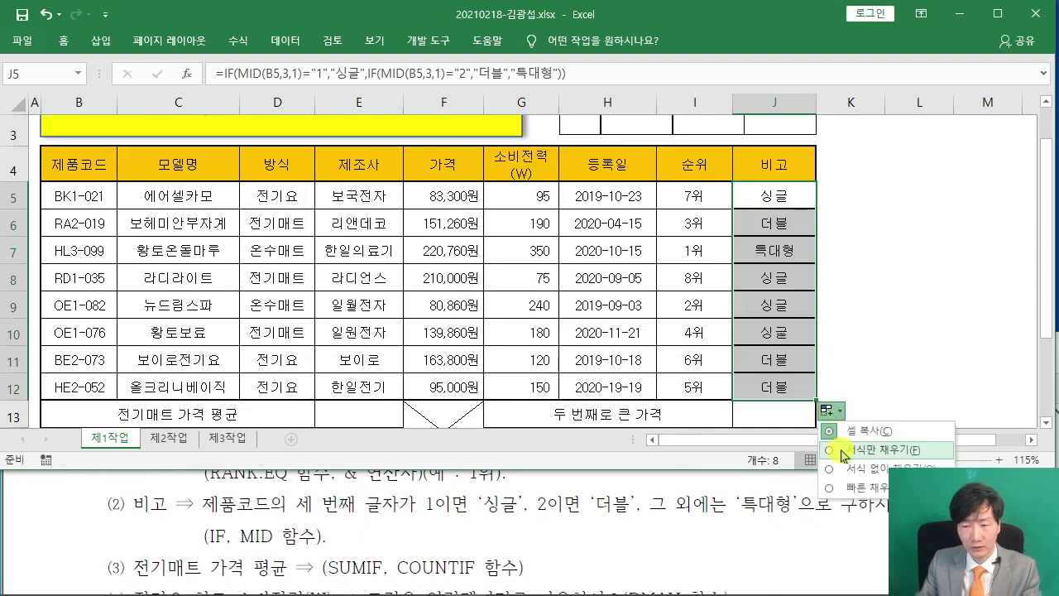
left_click(831, 470)
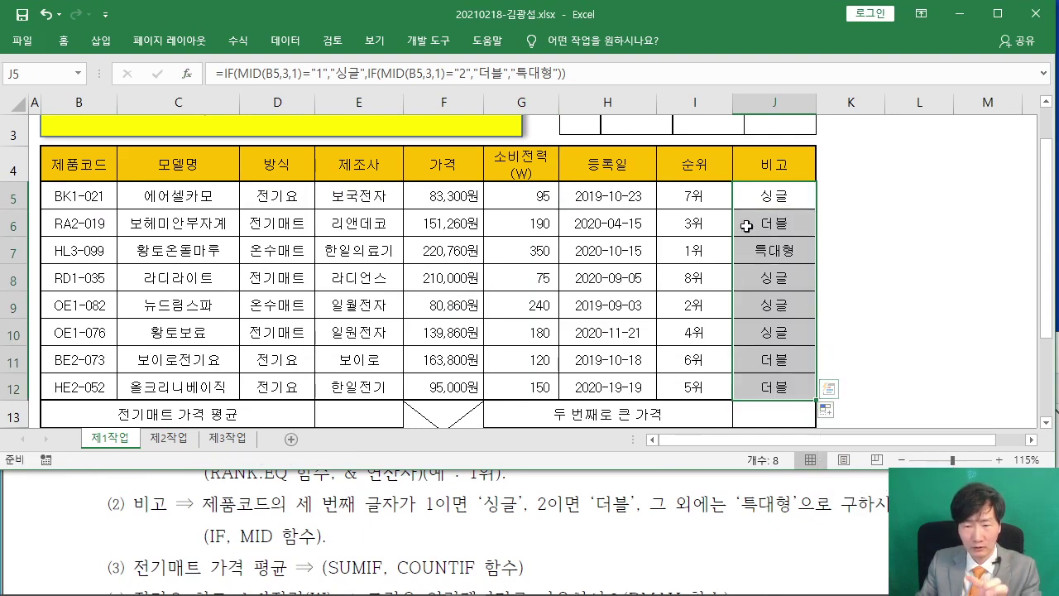
left_click(896, 320)
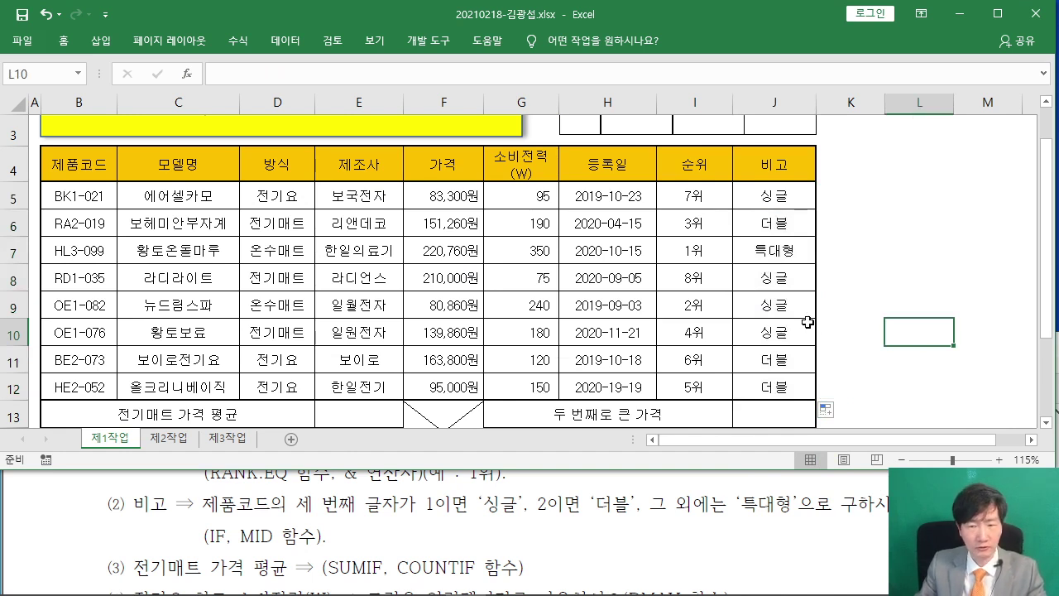
Review the remaining formula requirements in GE02-06A.pdf and locate their answer cells E13, E14, J13 and J14 in the Excel sheet
left_click(321, 501)
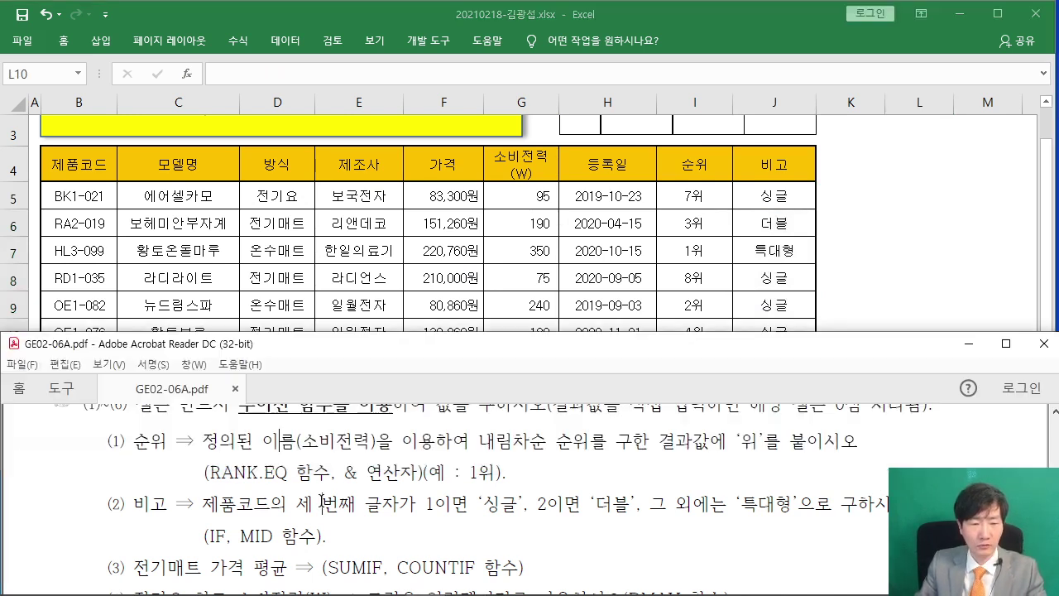
scroll(324, 497, "down", 2)
scroll(328, 496, "down", 2)
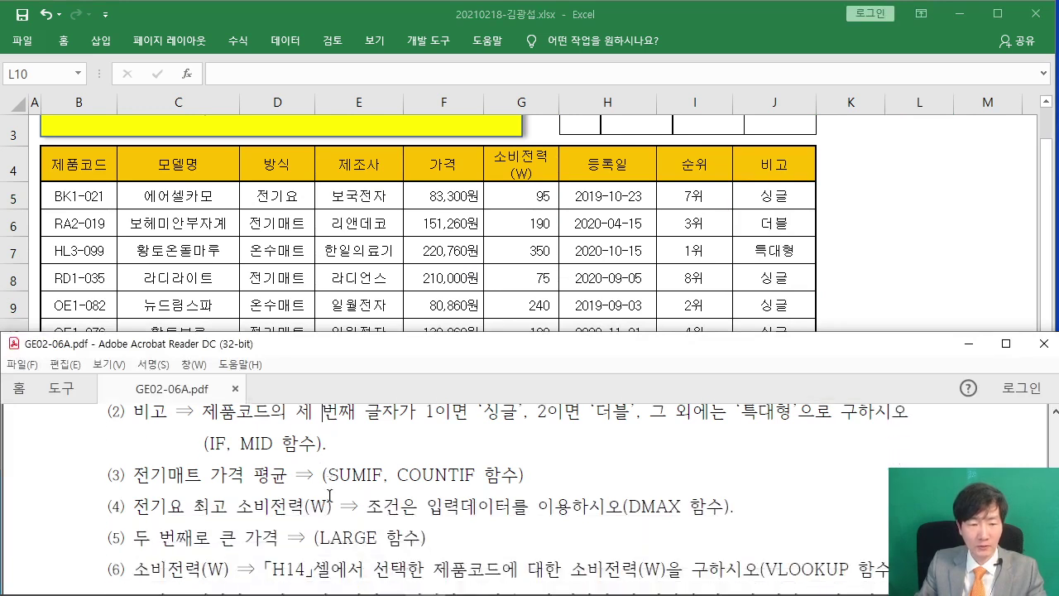
left_click(873, 265)
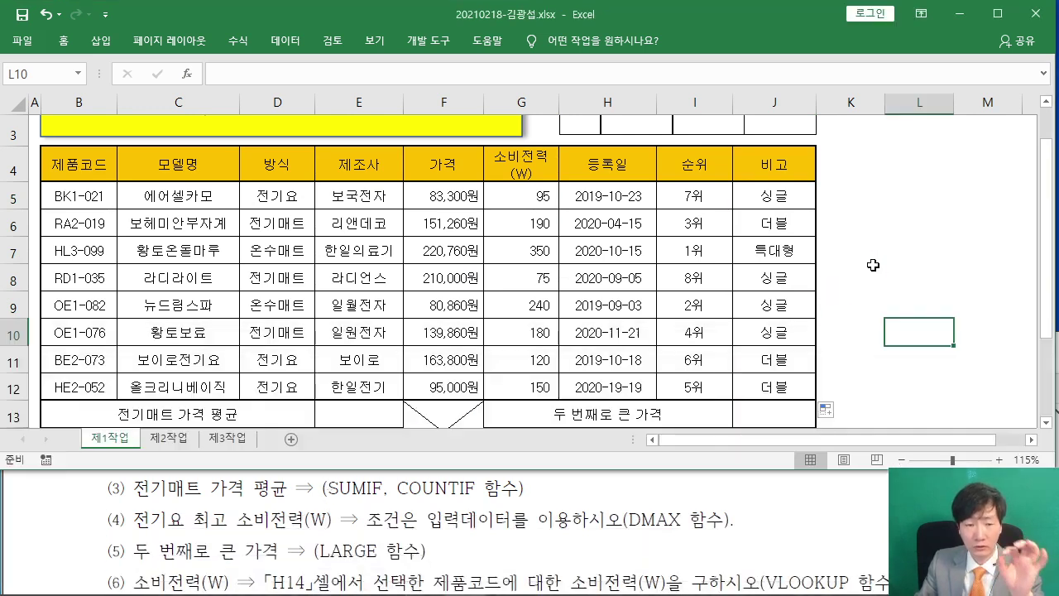
left_click(386, 513)
scroll(274, 406, "up", 1)
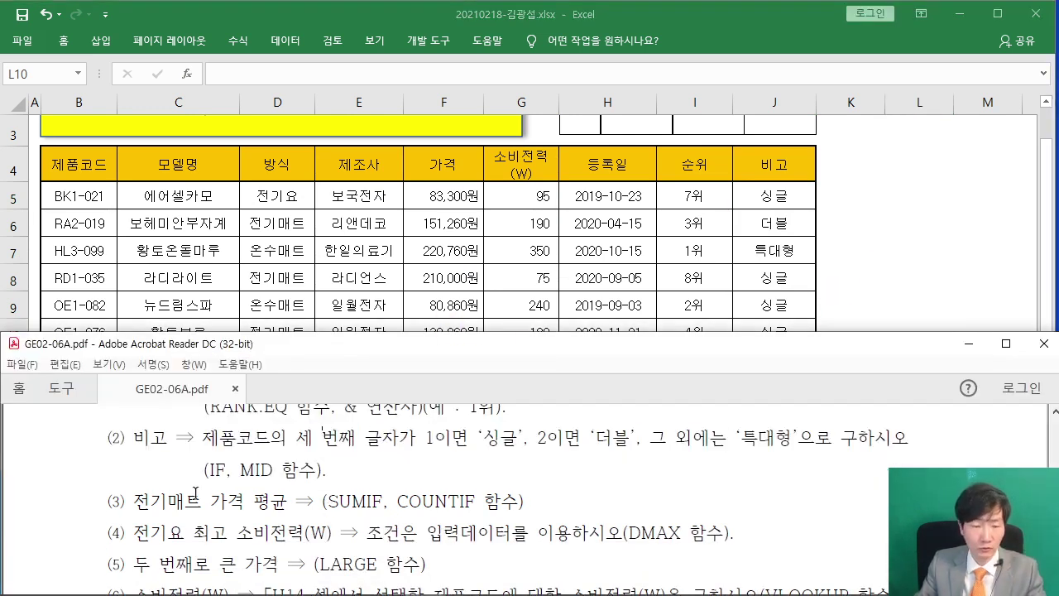
left_click_drag(130, 501, 315, 501)
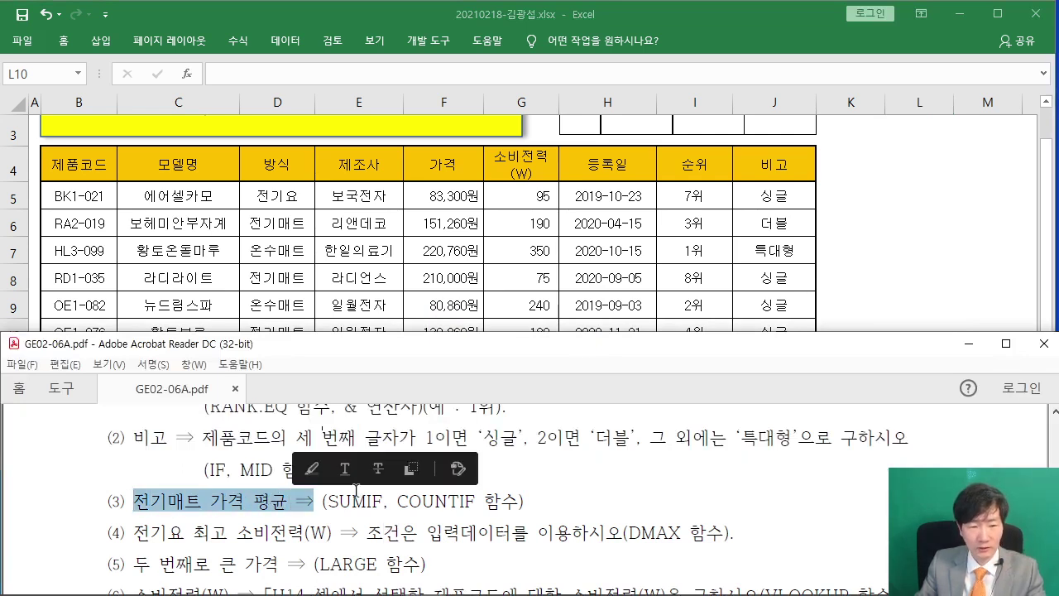
left_click(928, 279)
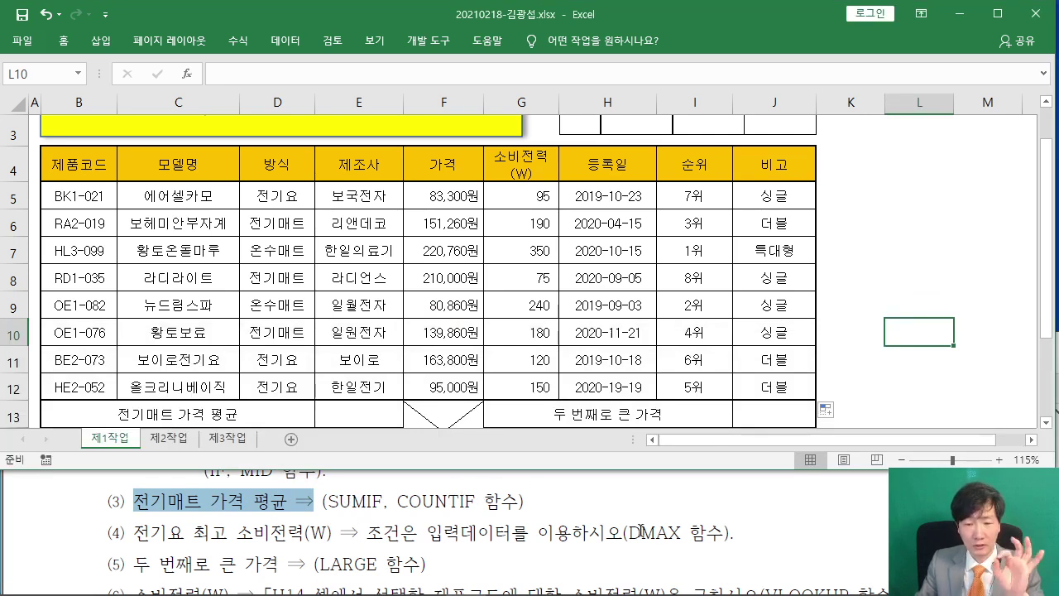
left_click(633, 530)
left_click(546, 527)
scroll(546, 527, "down", 5)
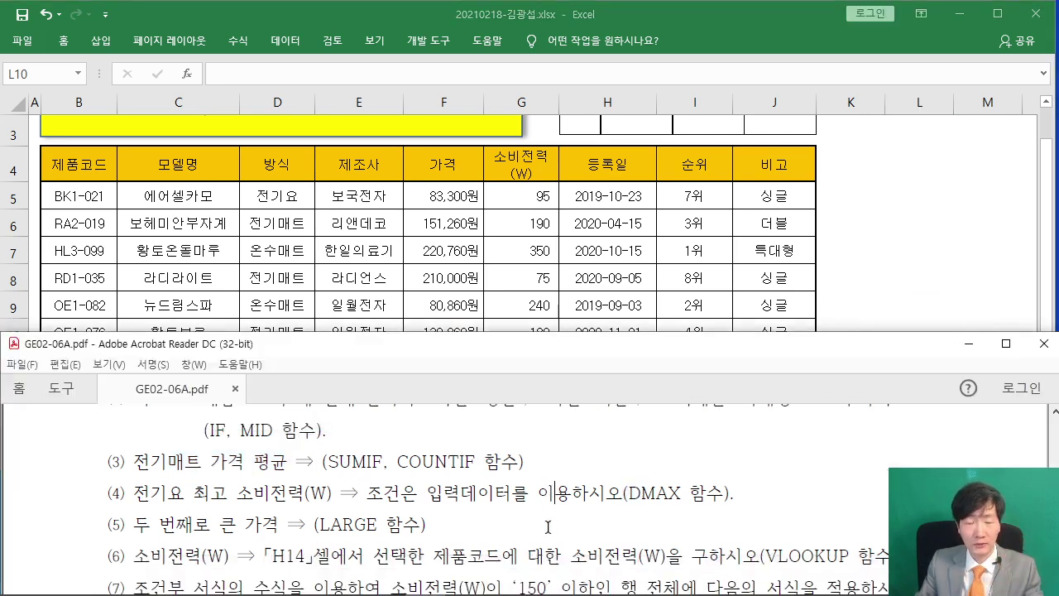
scroll(737, 499, "up", 5)
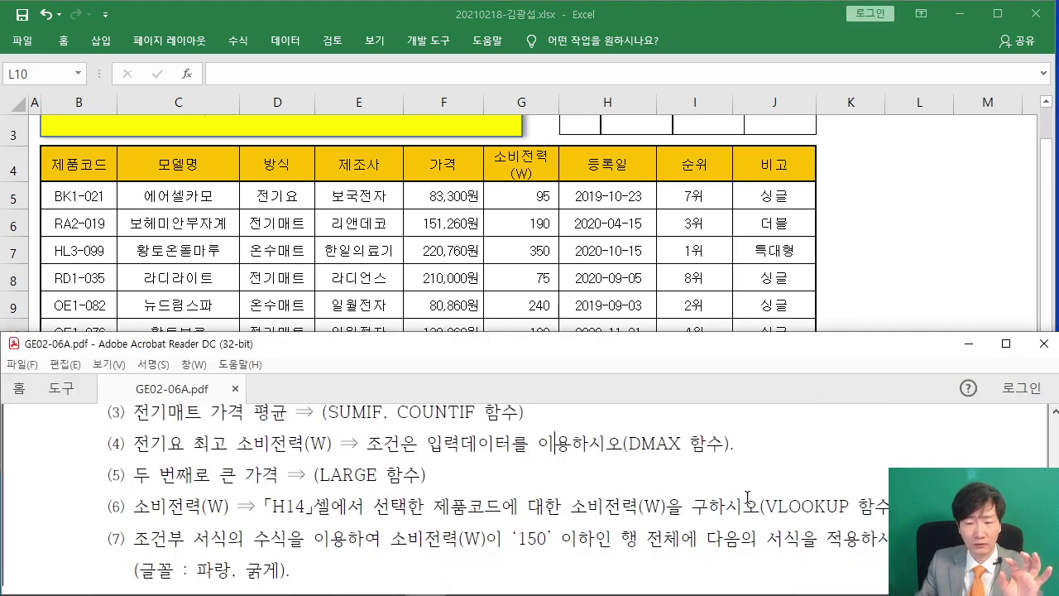
double_click(765, 506)
left_click(709, 500)
scroll(603, 494, "up", 3)
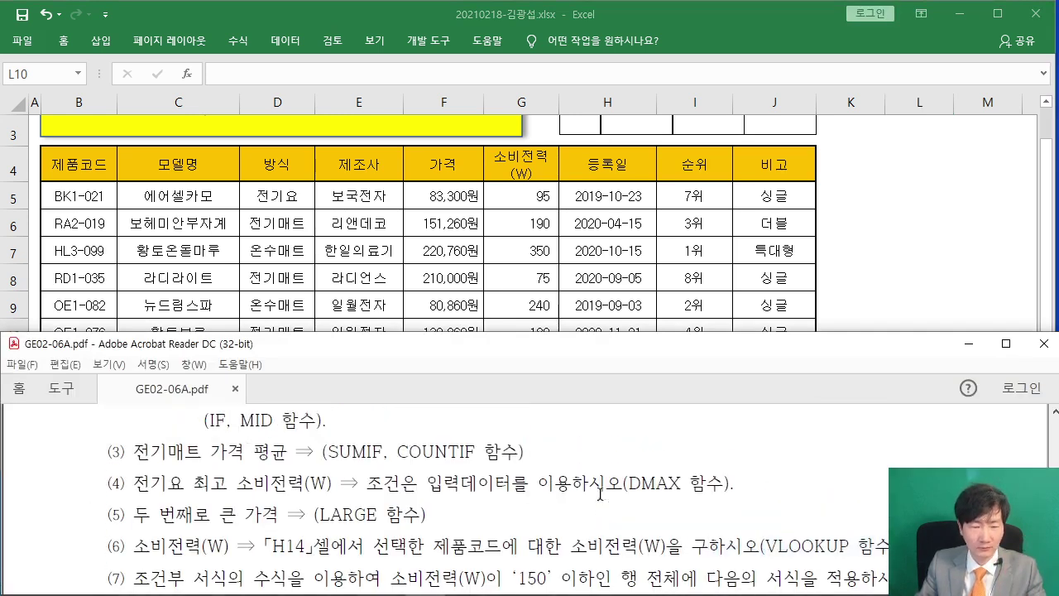
left_click(890, 292)
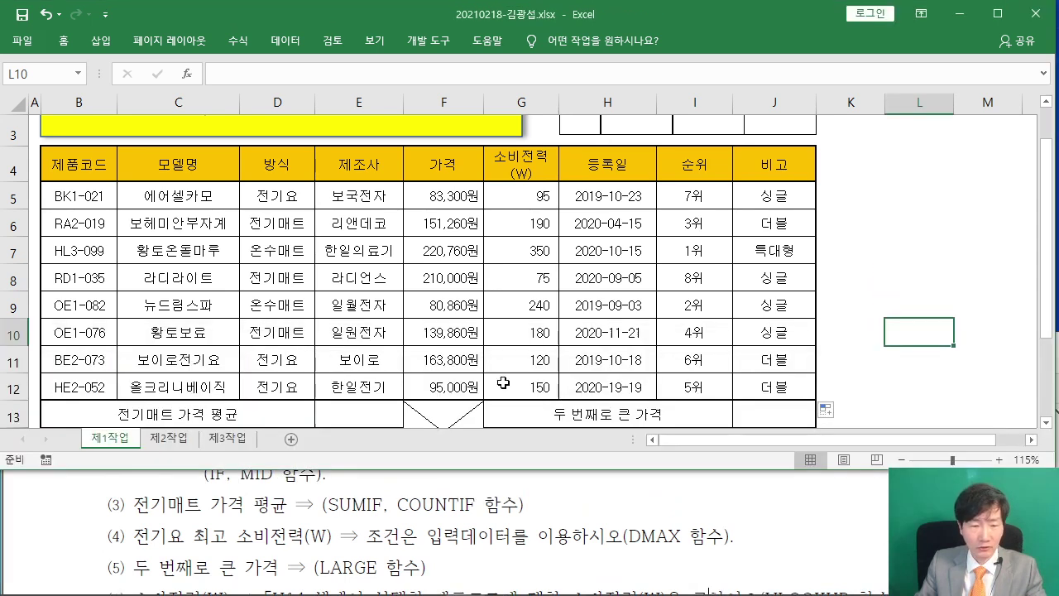
scroll(331, 364, "down", 1)
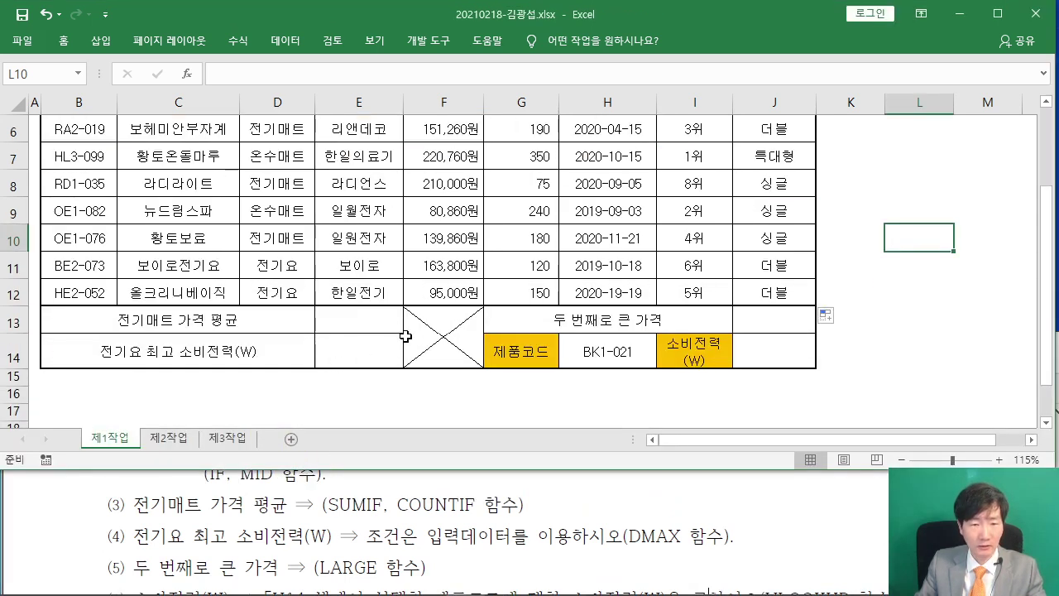
left_click(341, 318)
left_click(342, 343)
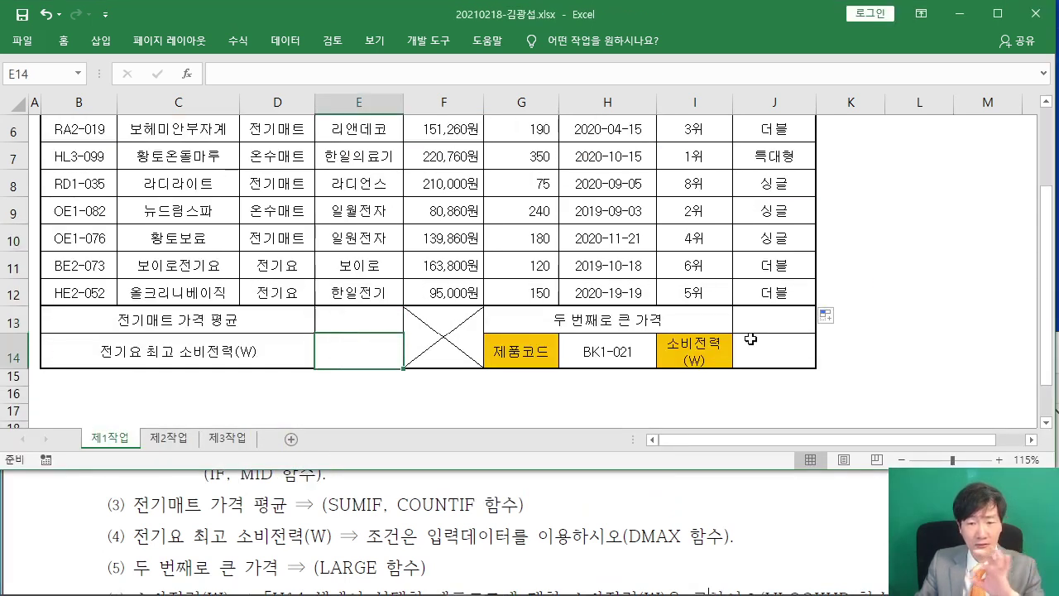
left_click(758, 321)
left_click(750, 351)
Insert the SUMIF function into E13 for the 전기매트 가격 평균
left_click(350, 321)
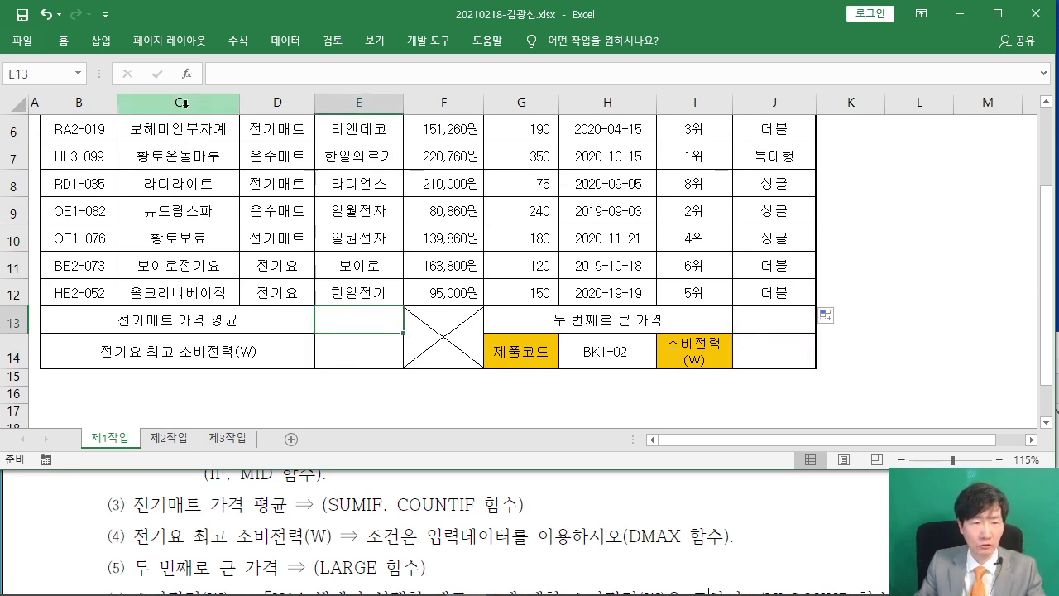
left_click(187, 74)
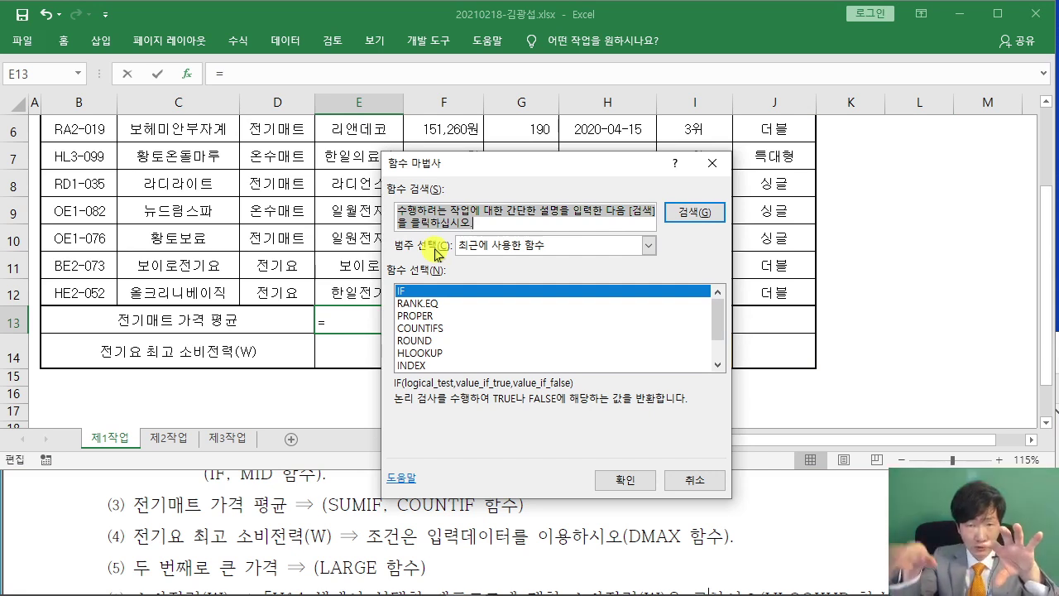
type("녀")
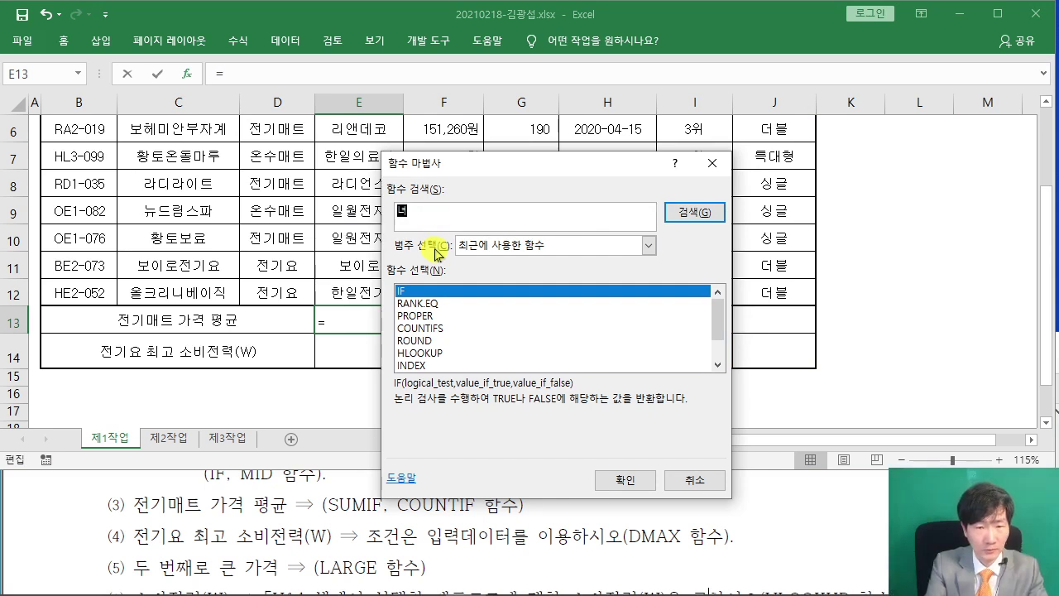
type("IF")
key("Return")
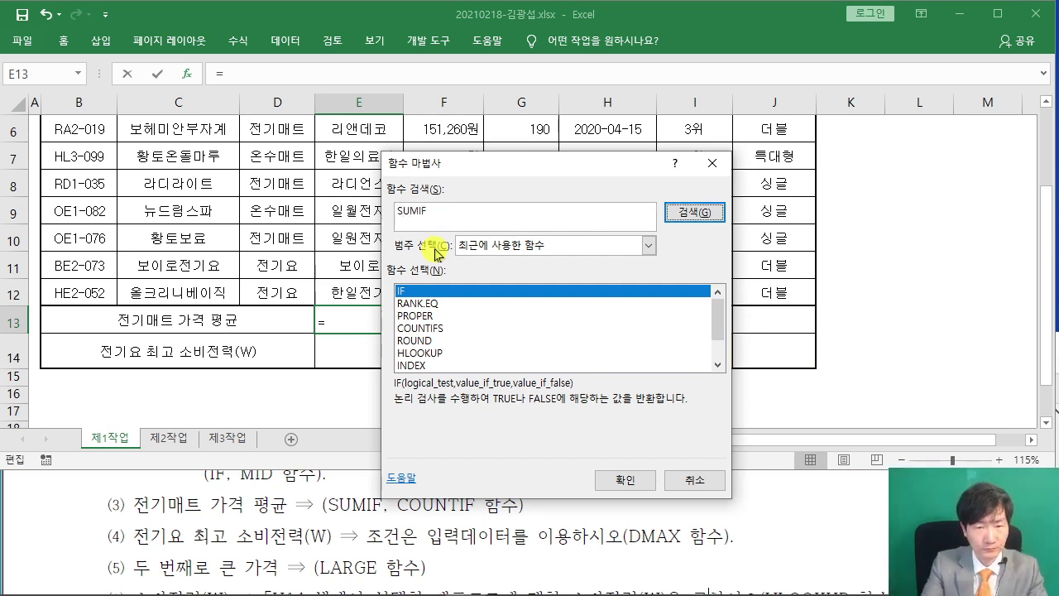
left_click(628, 480)
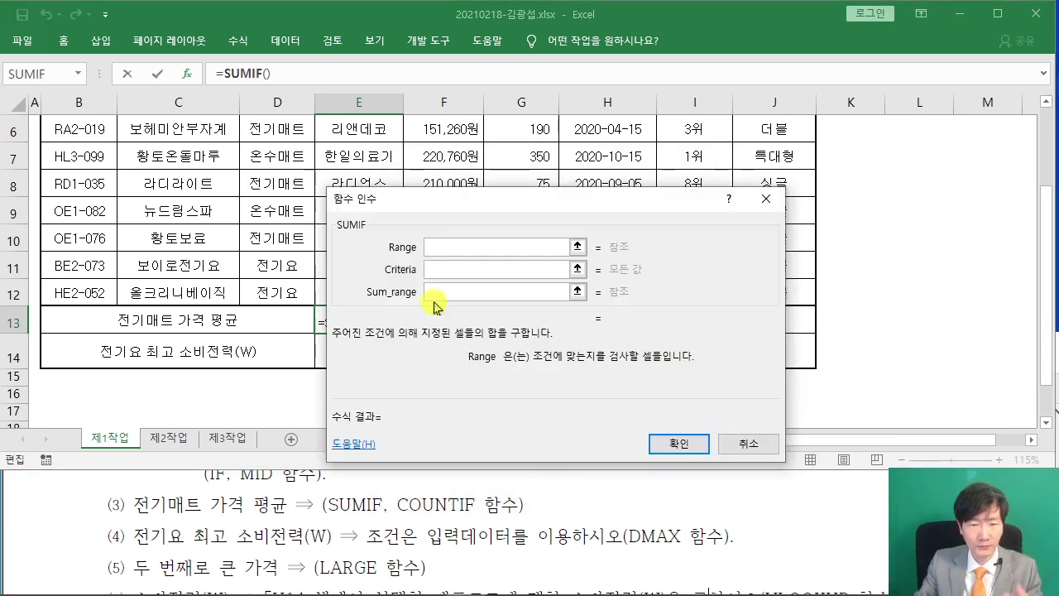
Set the SUMIF Range to D5:D12 and its Criteria to the 전기매트 cell D6
left_click_drag(403, 213, 531, 164)
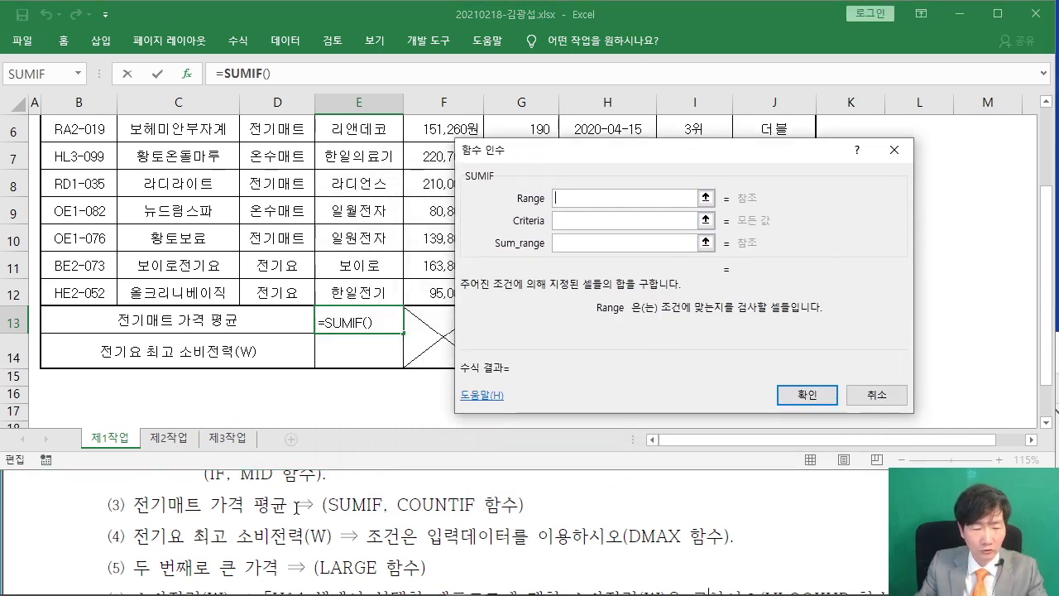
scroll(321, 300, "up", 2)
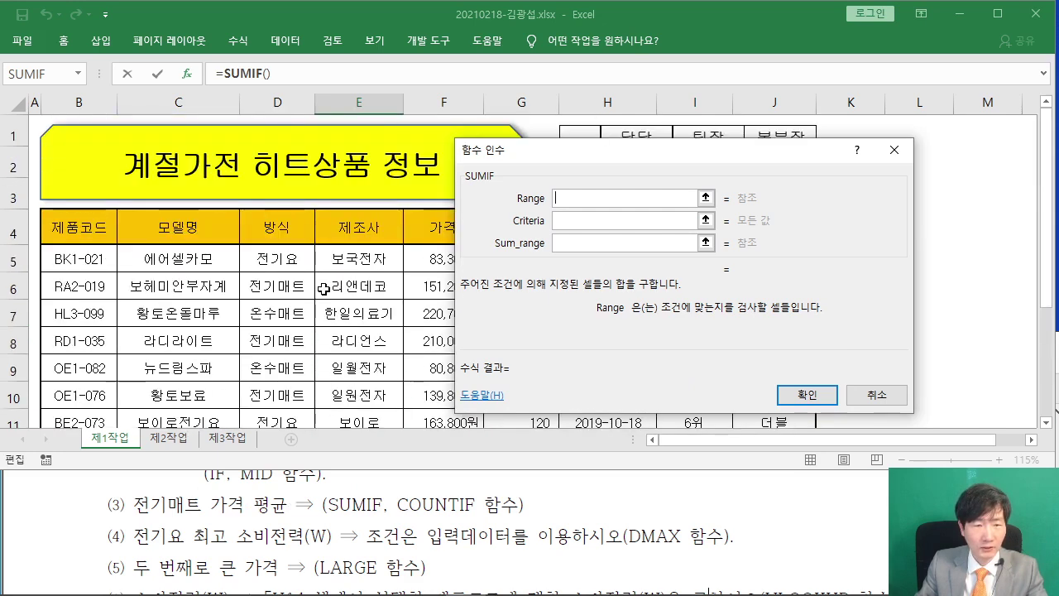
scroll(324, 294, "down", 1)
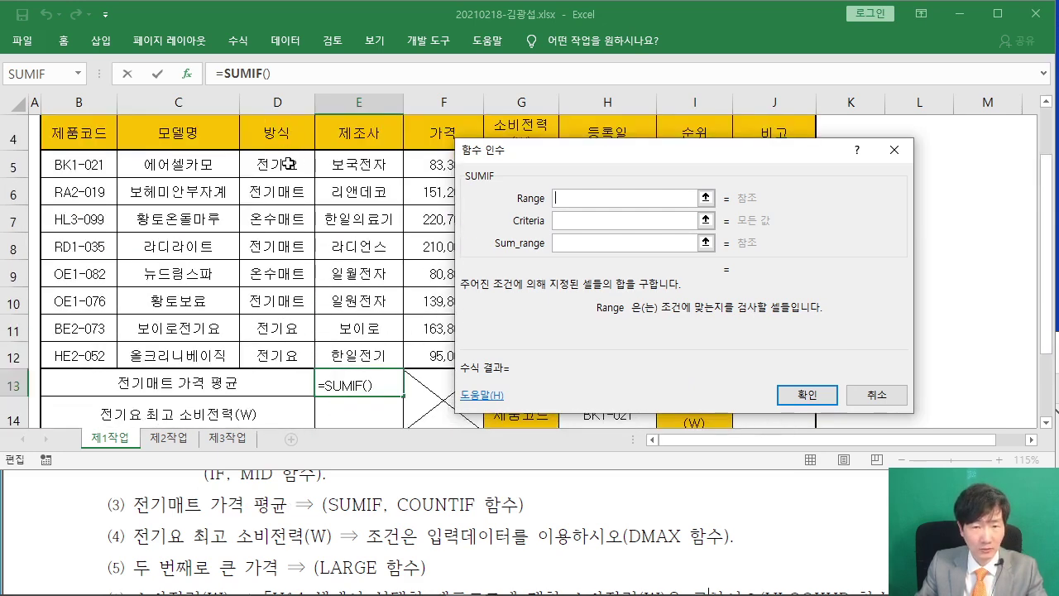
left_click_drag(288, 164, 280, 359)
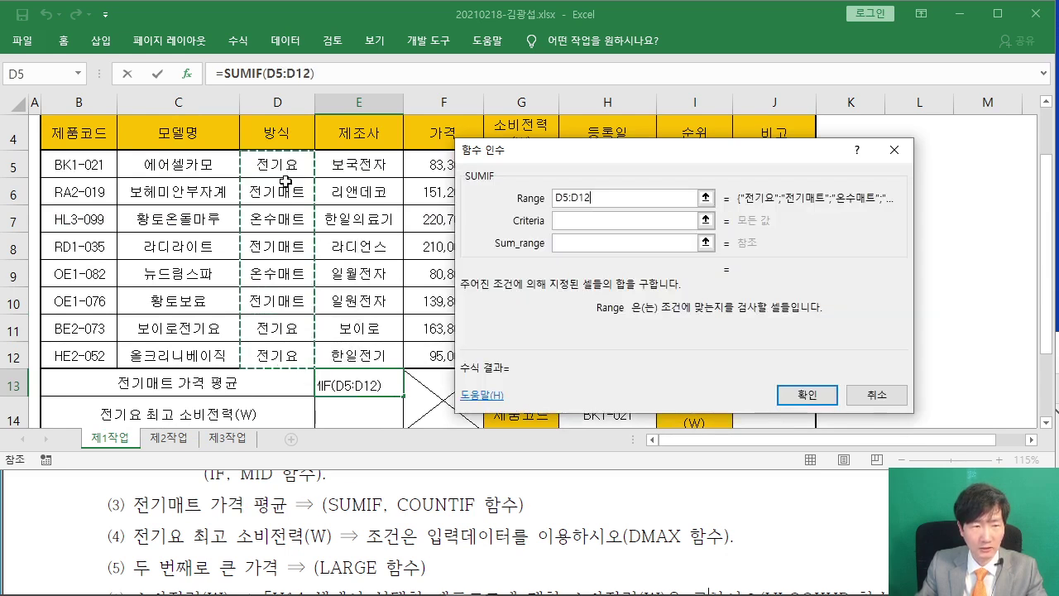
left_click(569, 221)
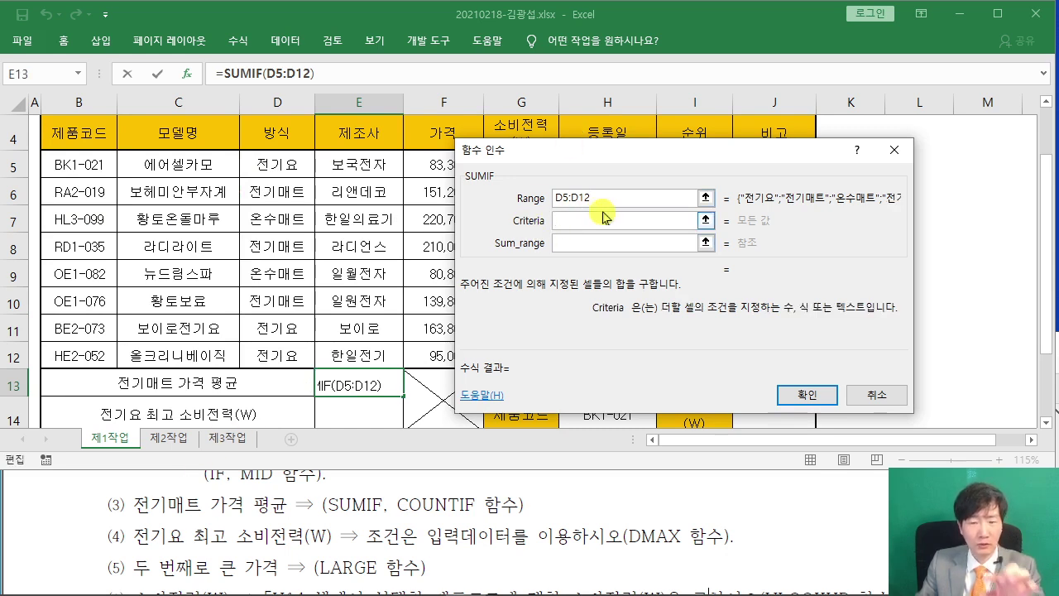
left_click(286, 190)
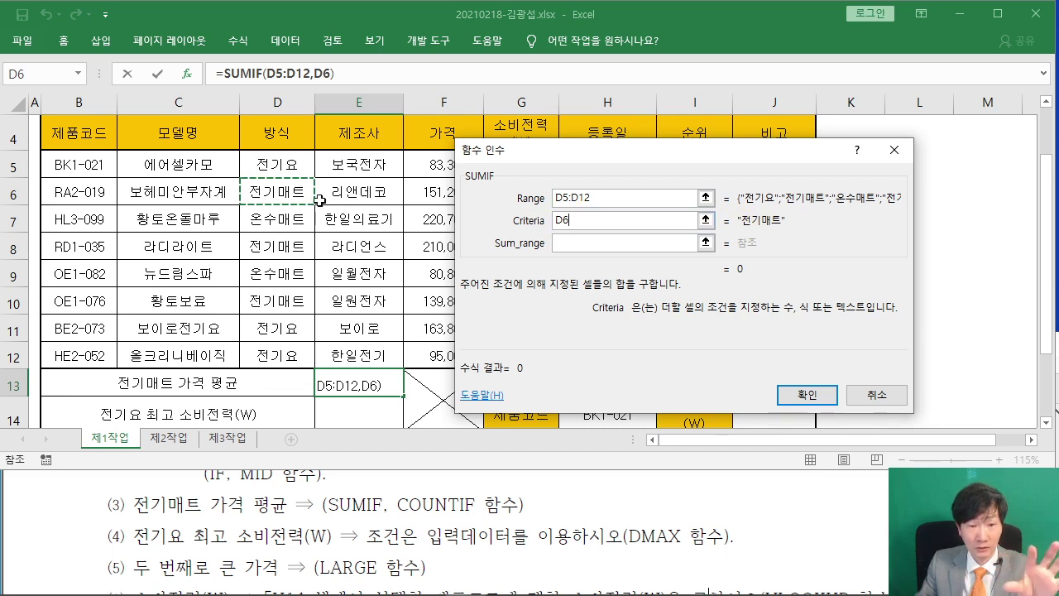
Set the SUMIF Sum_range to the 가격 cells F5:F12 and complete the function in E13
left_click(578, 248)
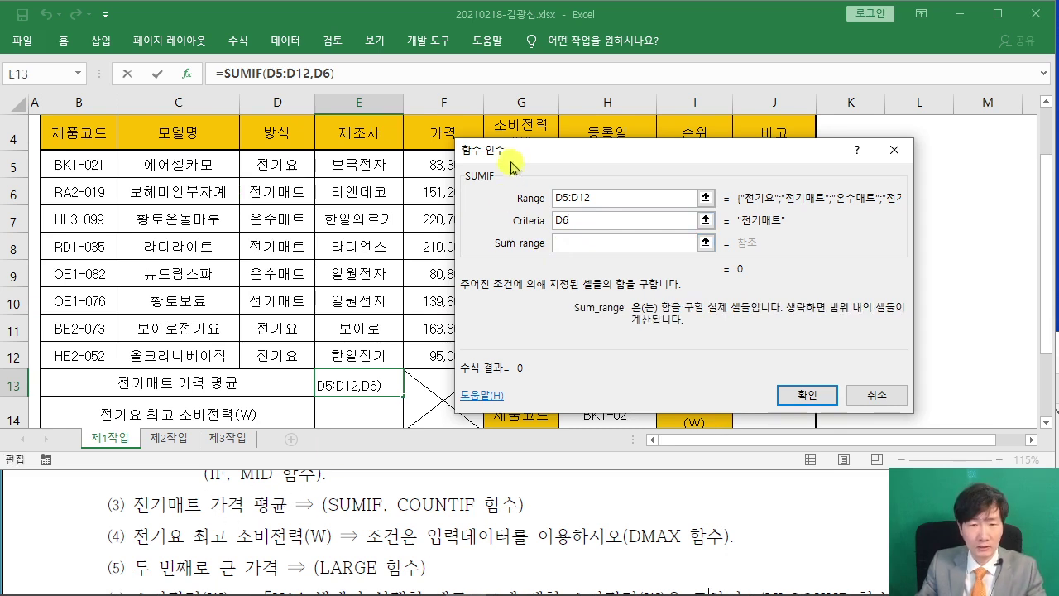
left_click_drag(505, 156, 579, 146)
left_click(461, 165)
left_click_drag(461, 165, 447, 349)
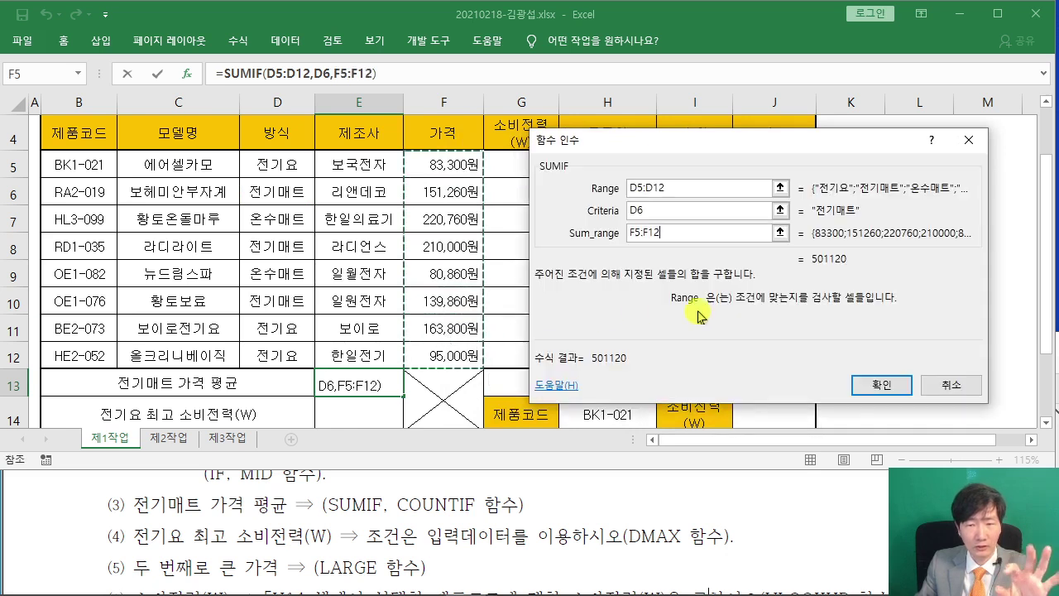
left_click_drag(761, 141, 679, 116)
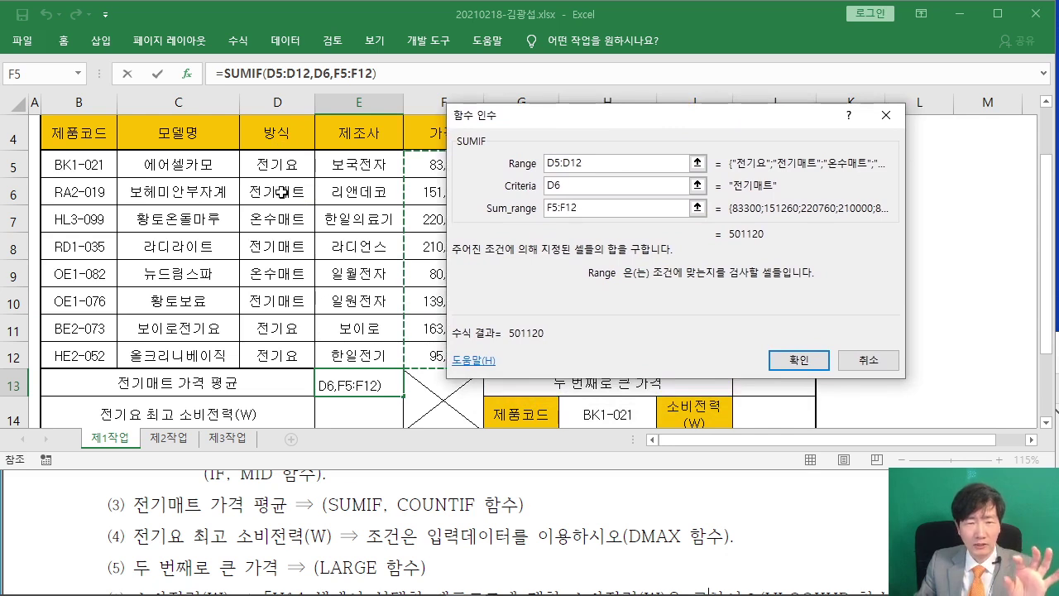
left_click(797, 359)
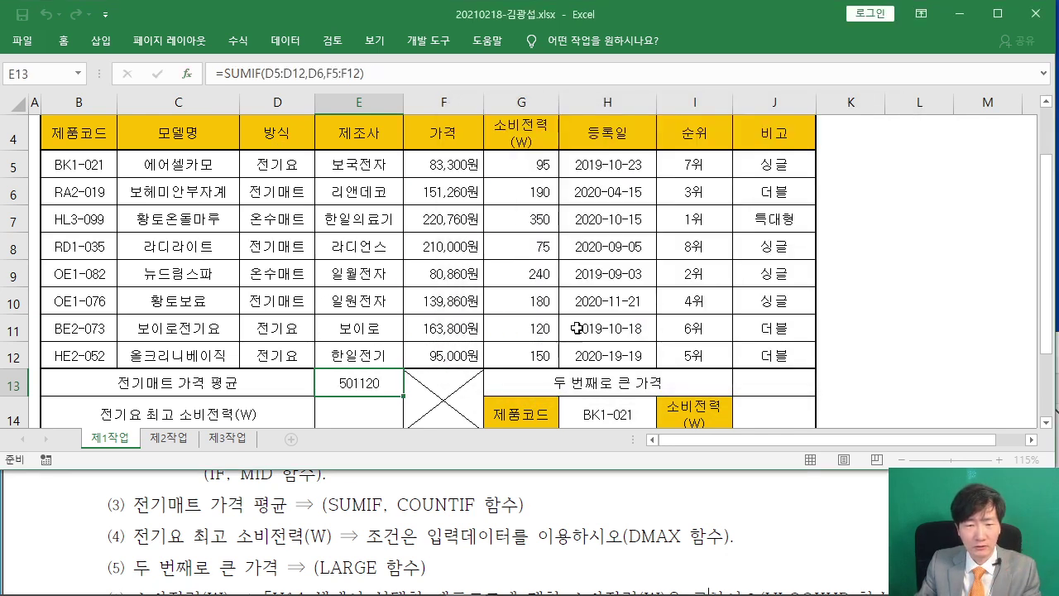
Extend the E13 formula after the SUMIF with a division by "COUNTIF("
left_click(392, 74)
left_click_drag(375, 77, 413, 180)
left_click_drag(536, 144, 490, 183)
key("Escape")
type("/")
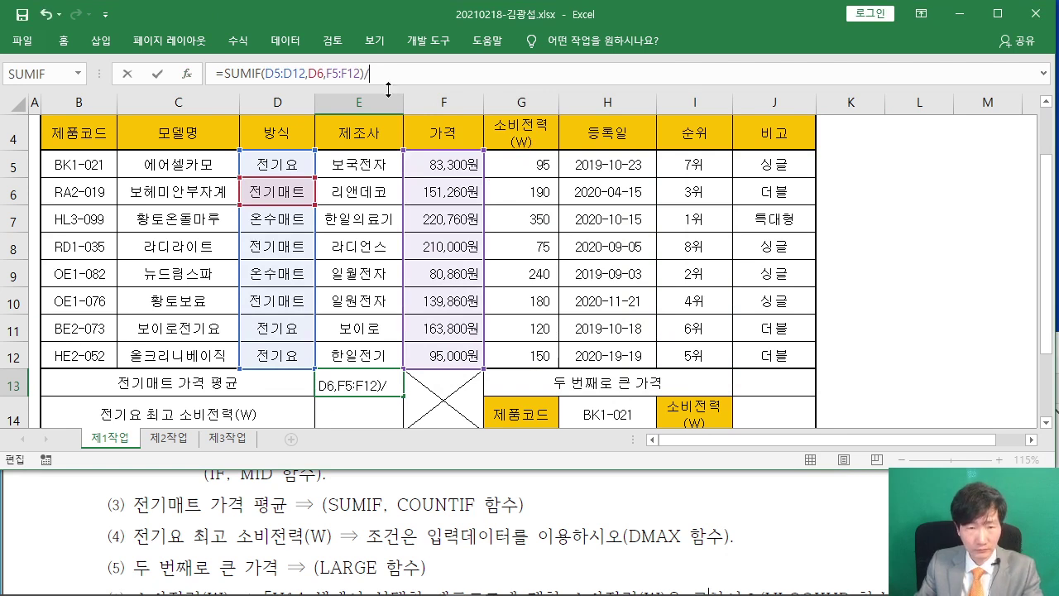
type("COUNTIF(")
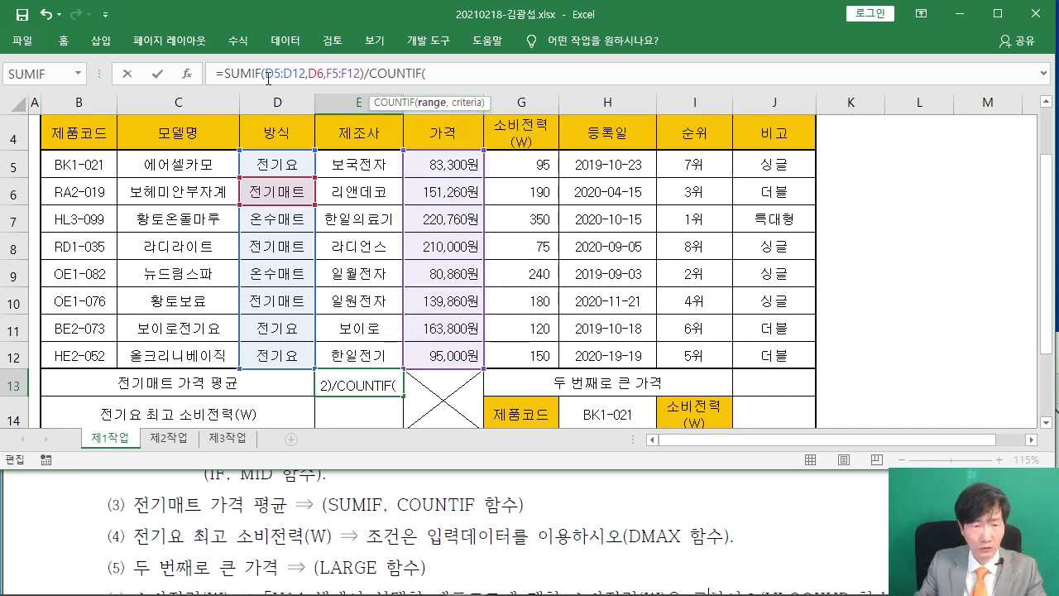
Copy the SUMIF arguments D5:D12,D6 into COUNTIF, close its parenthesis and complete the E13 formula
left_click_drag(264, 74, 323, 74)
right_click(307, 75)
left_click(351, 107)
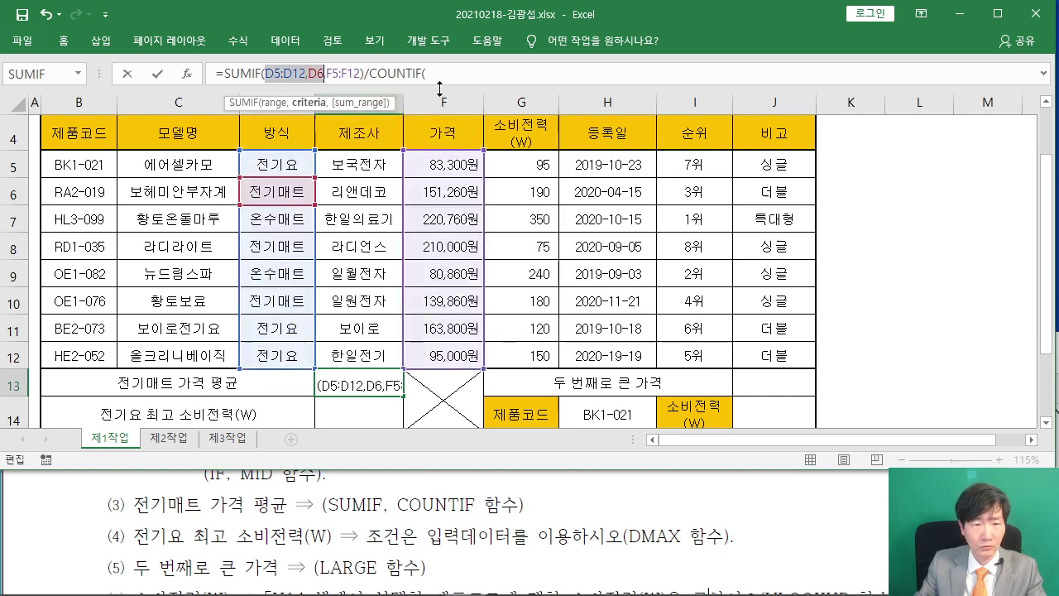
right_click(444, 75)
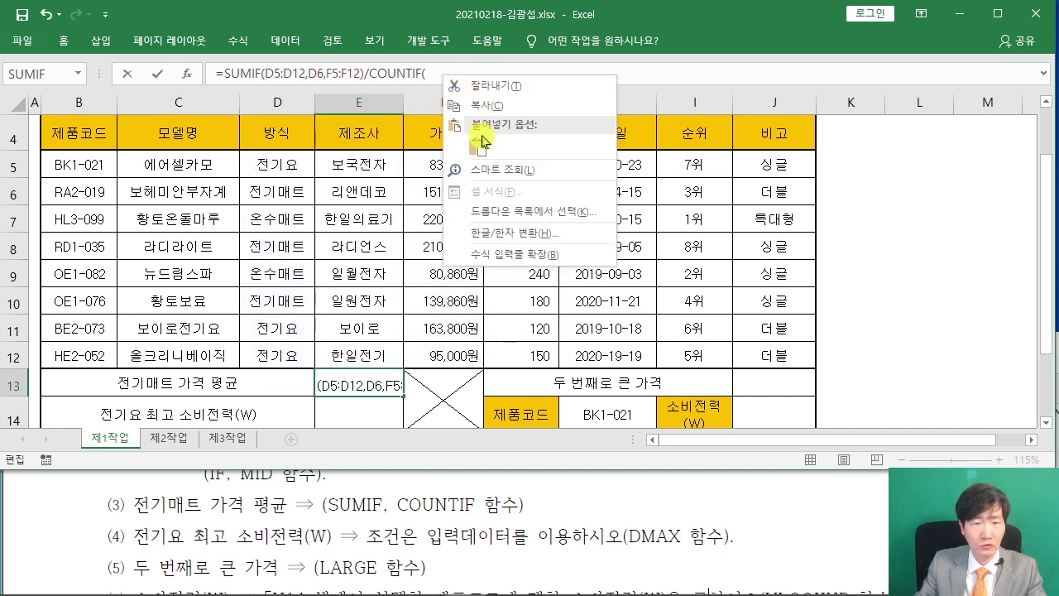
key("Escape")
left_click(445, 78)
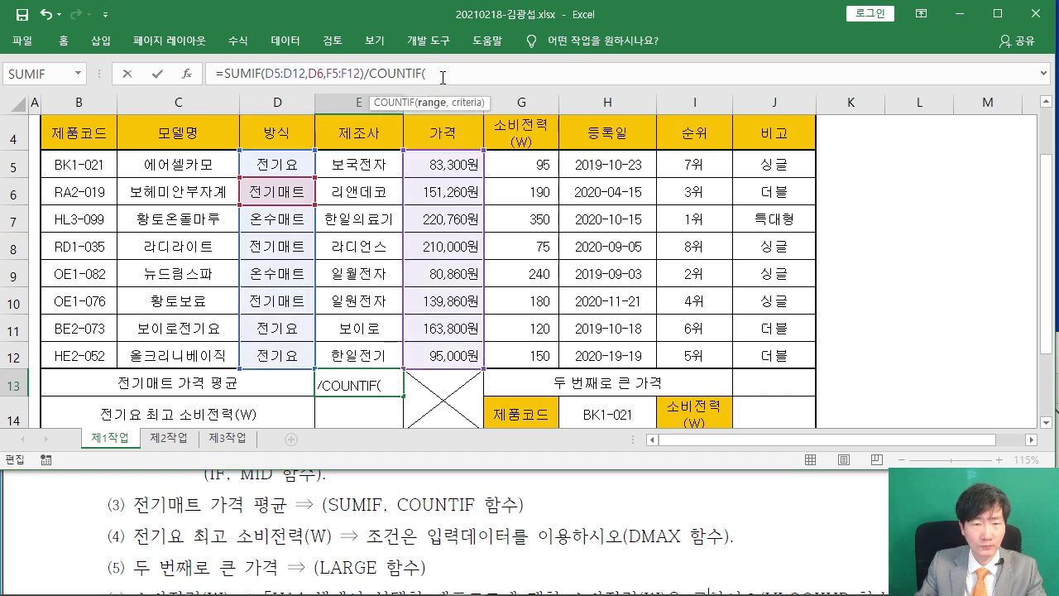
right_click(443, 78)
left_click(472, 135)
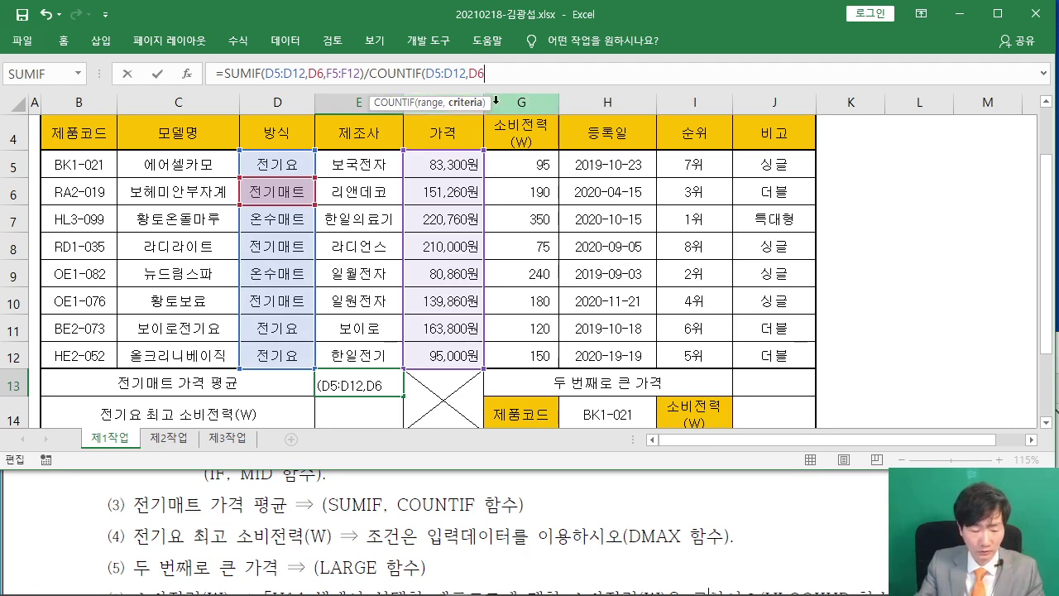
type(")")
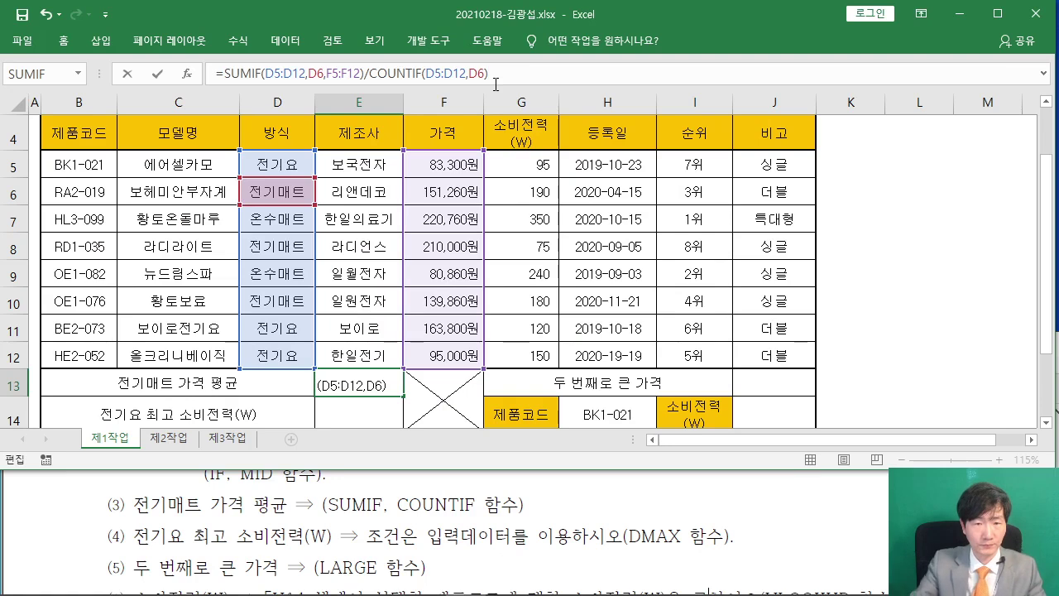
key("Return")
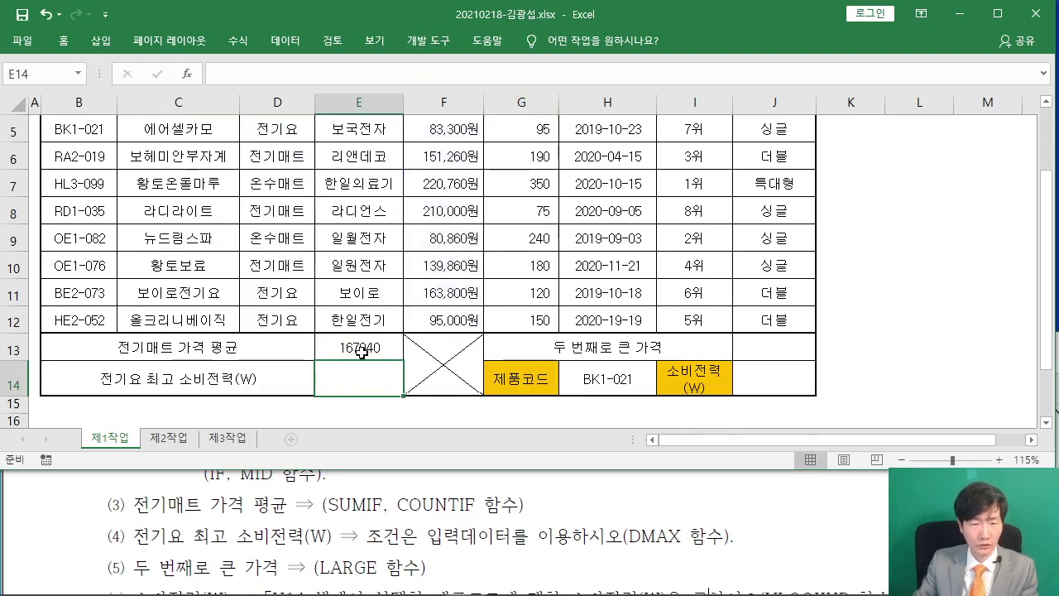
left_click(367, 348)
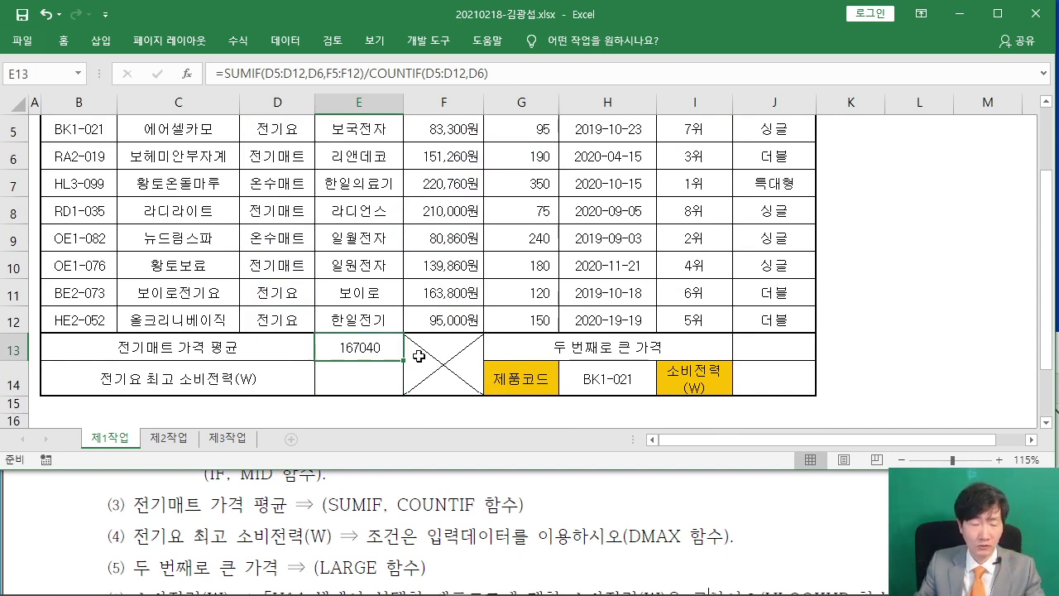
Check requirement (4) in the exam PDF and insert the DMAX function into E14 for 전기요 최고 소비전력(W)
left_click(323, 383)
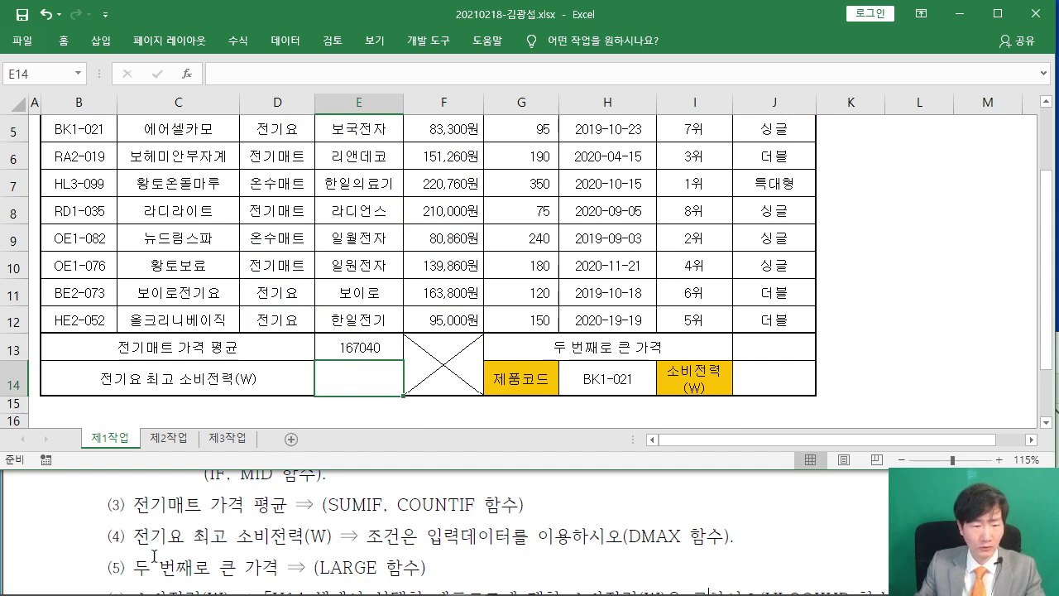
left_click_drag(133, 532, 284, 540)
left_click(285, 540)
left_click_drag(367, 540, 728, 533)
left_click(512, 285)
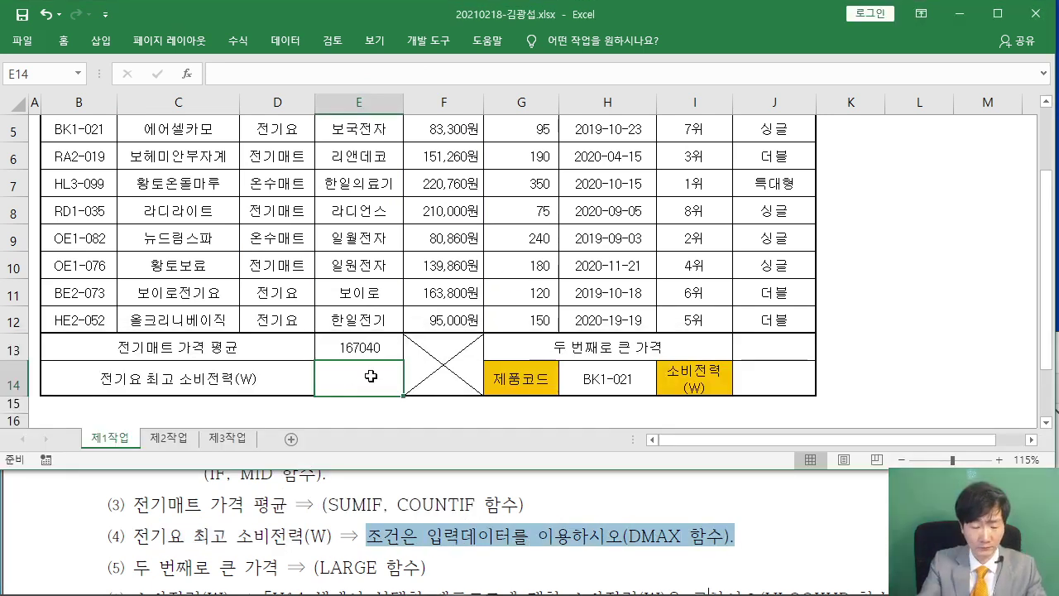
left_click(187, 74)
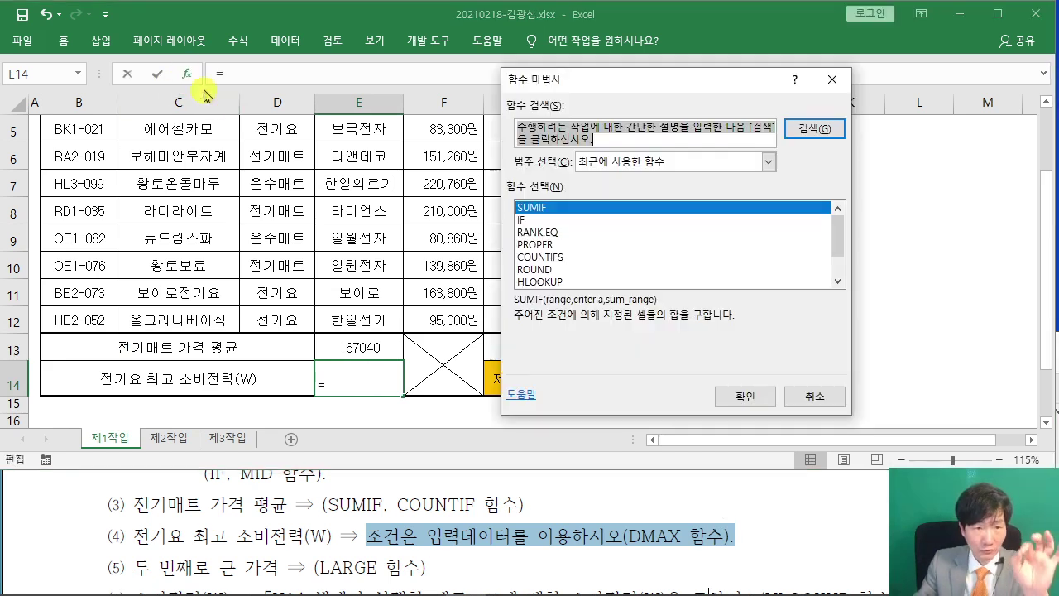
type("ㅇ")
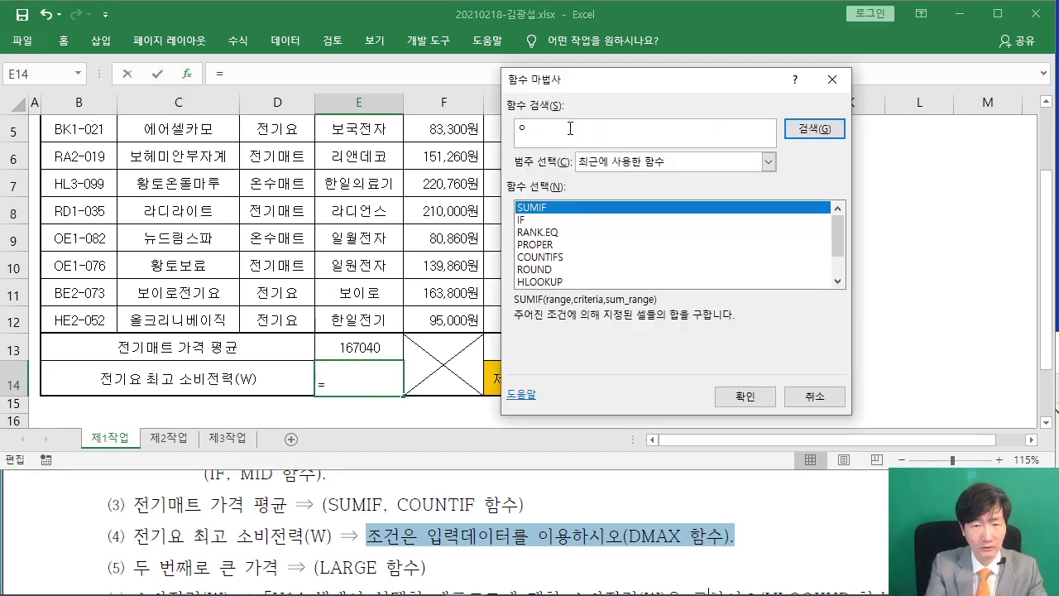
type("MAS")
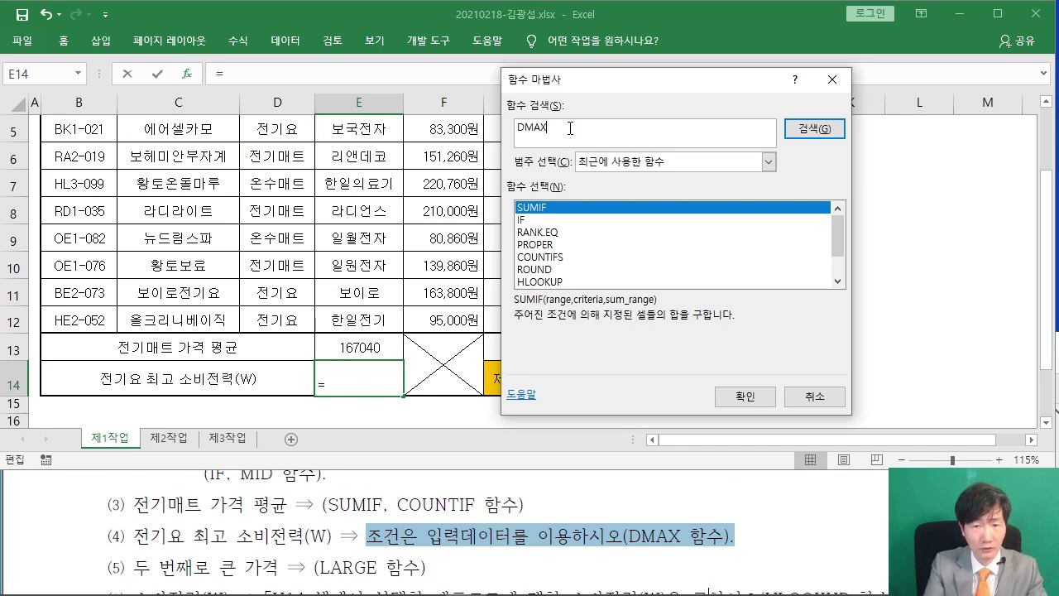
key("Return")
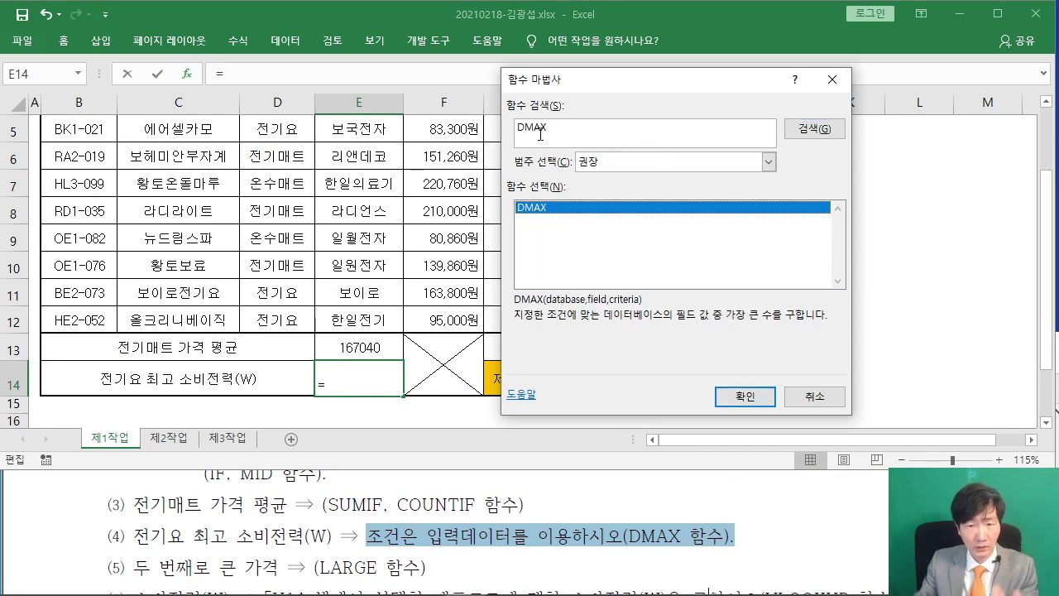
left_click(744, 398)
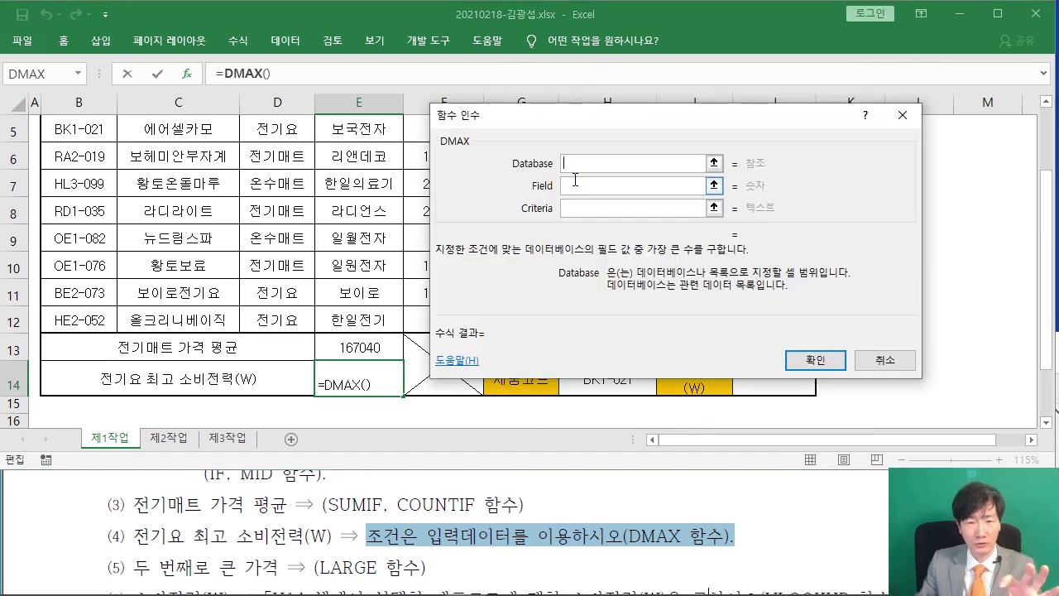
Start the DMAX Database range at the 제품코드 header cell B4
left_click_drag(556, 123, 563, 356)
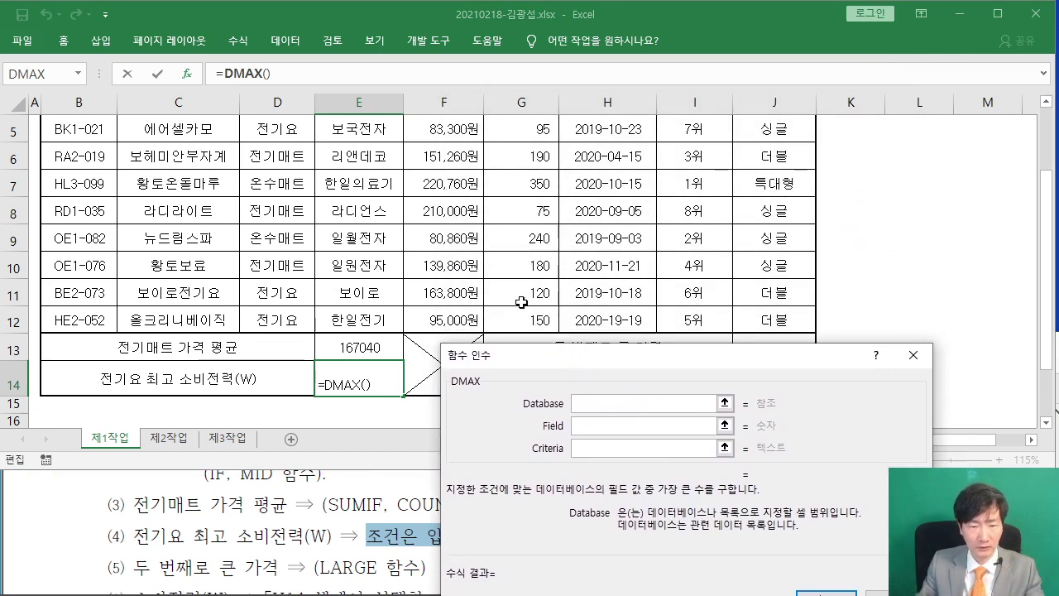
scroll(521, 303, "up", 1)
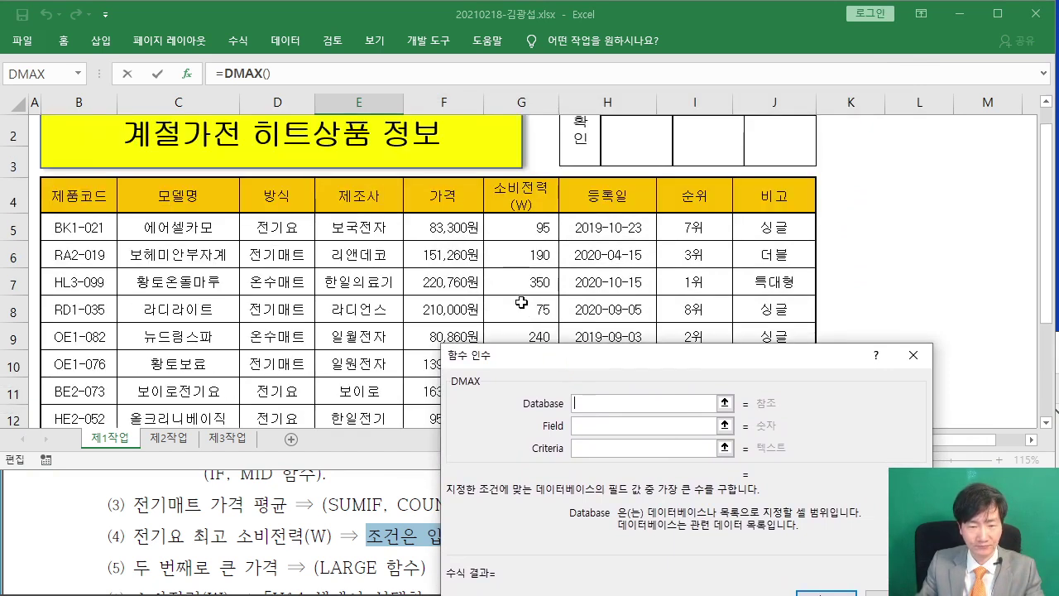
left_click(65, 192)
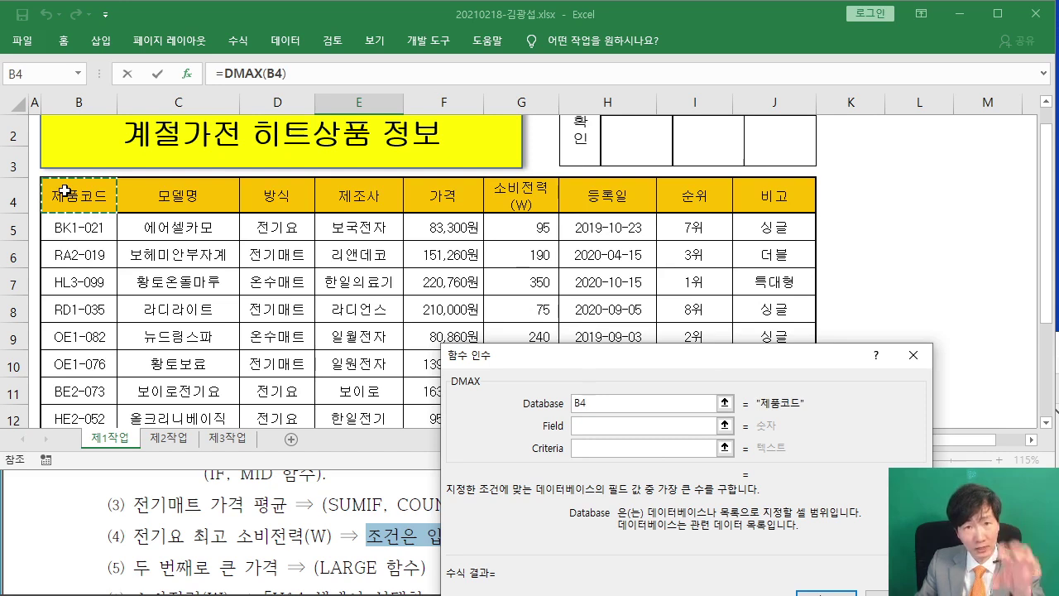
Set the DMAX function's database to B4:H12 and its field to the 소비전력(W) header in G4
left_click_drag(64, 191, 593, 347)
left_click_drag(601, 297, 602, 296)
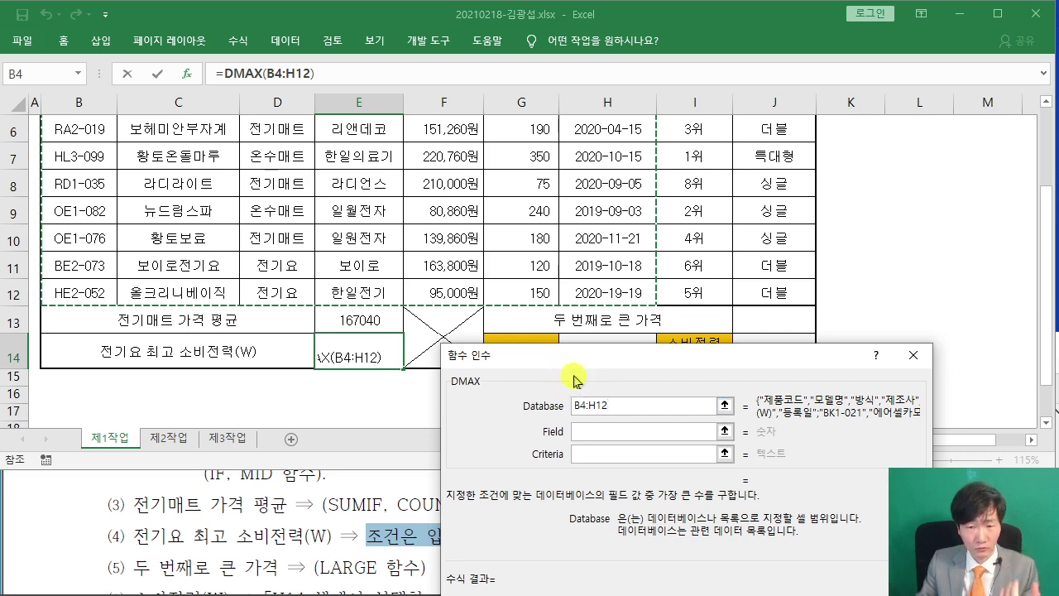
left_click(591, 432)
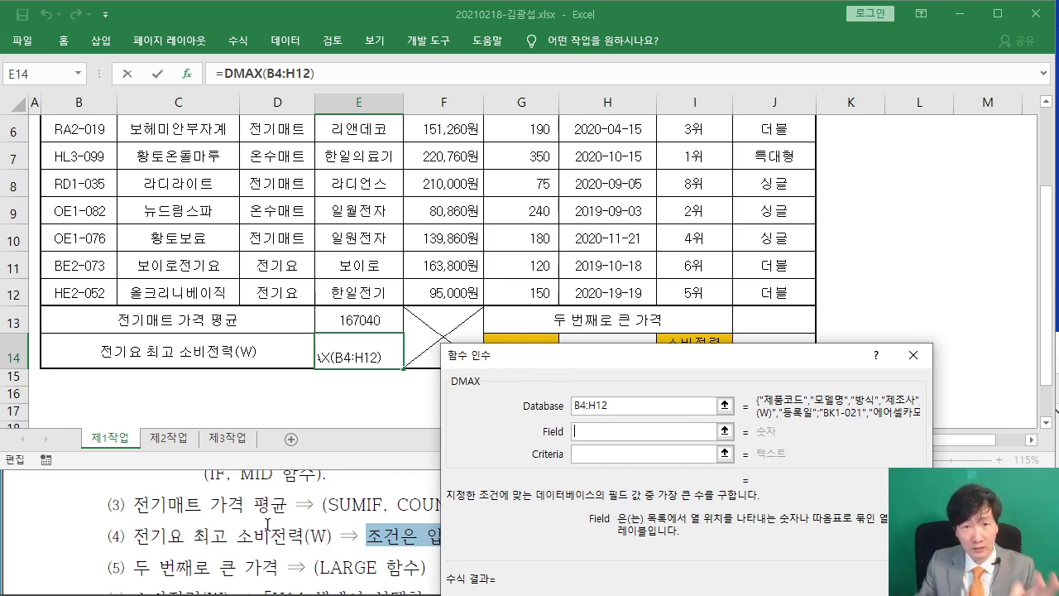
scroll(496, 280, "up", 1)
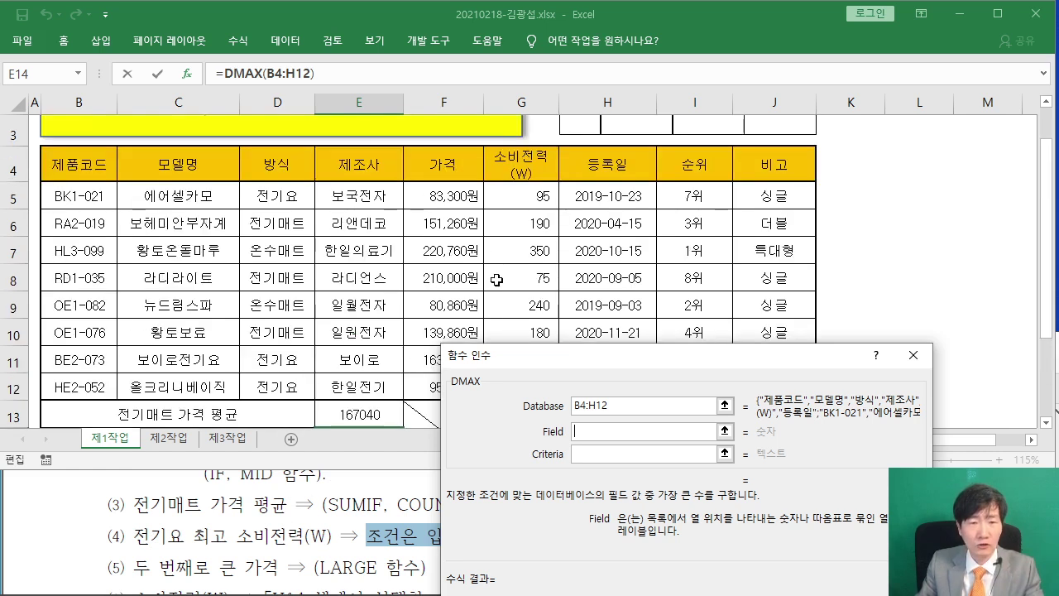
left_click(526, 164)
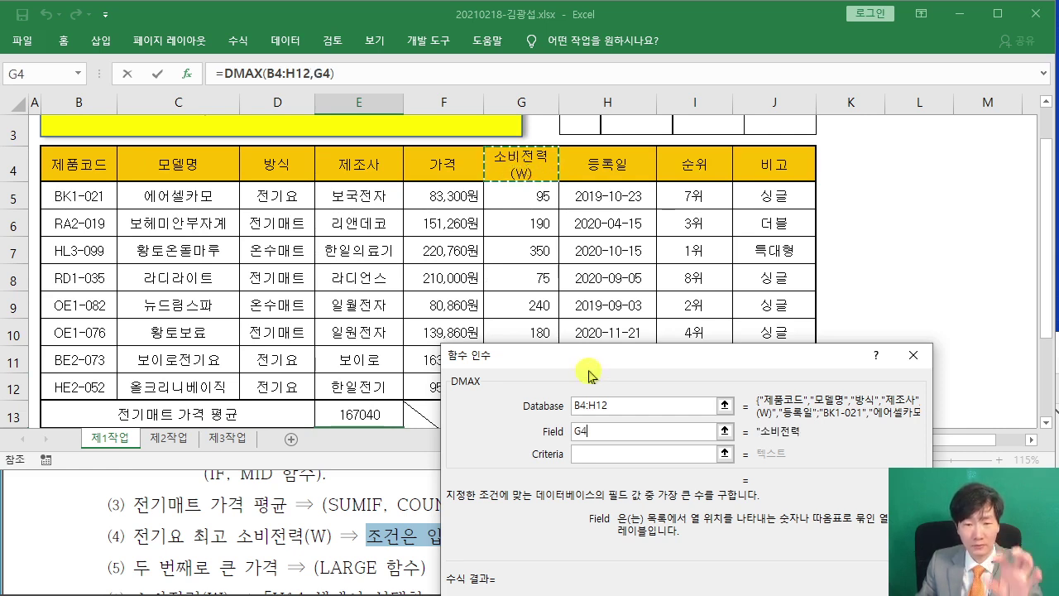
Set the DMAX criteria to D4:D5 and enter the completed formula in E14
left_click(586, 454)
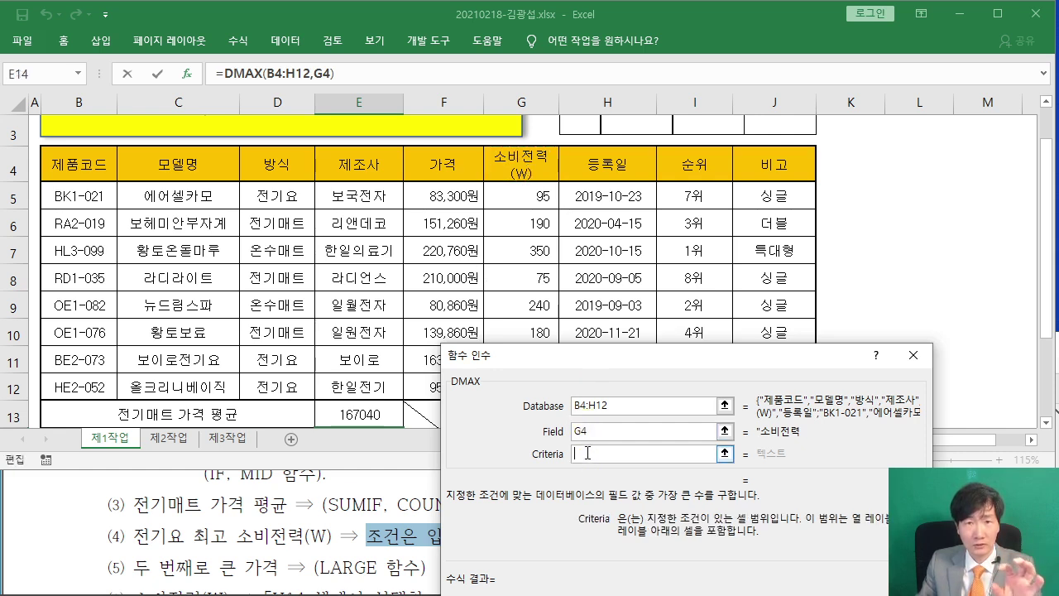
left_click(276, 160)
left_click_drag(275, 160, 275, 196)
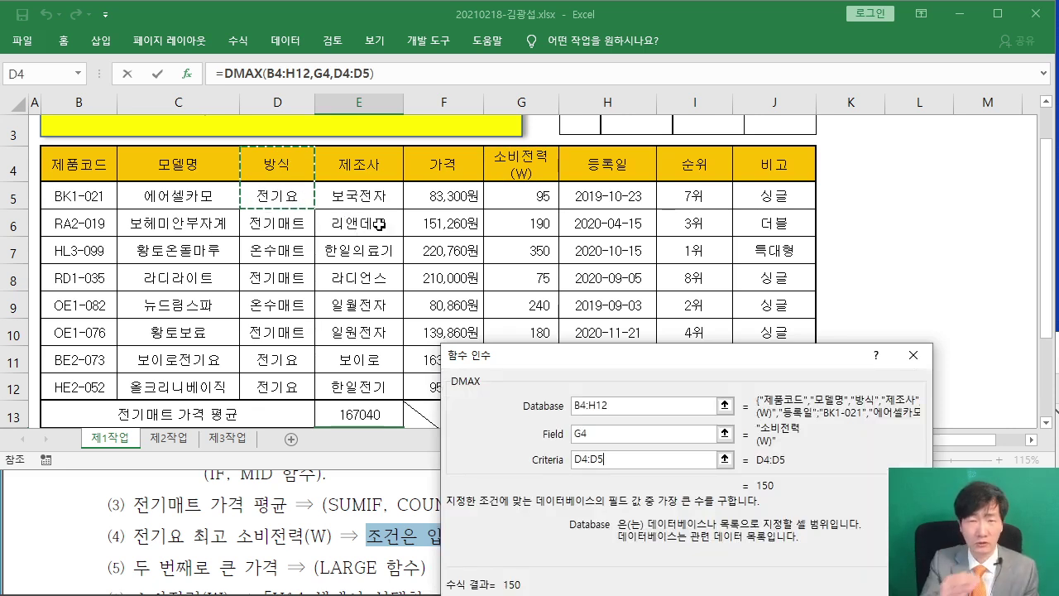
left_click_drag(518, 360, 483, 125)
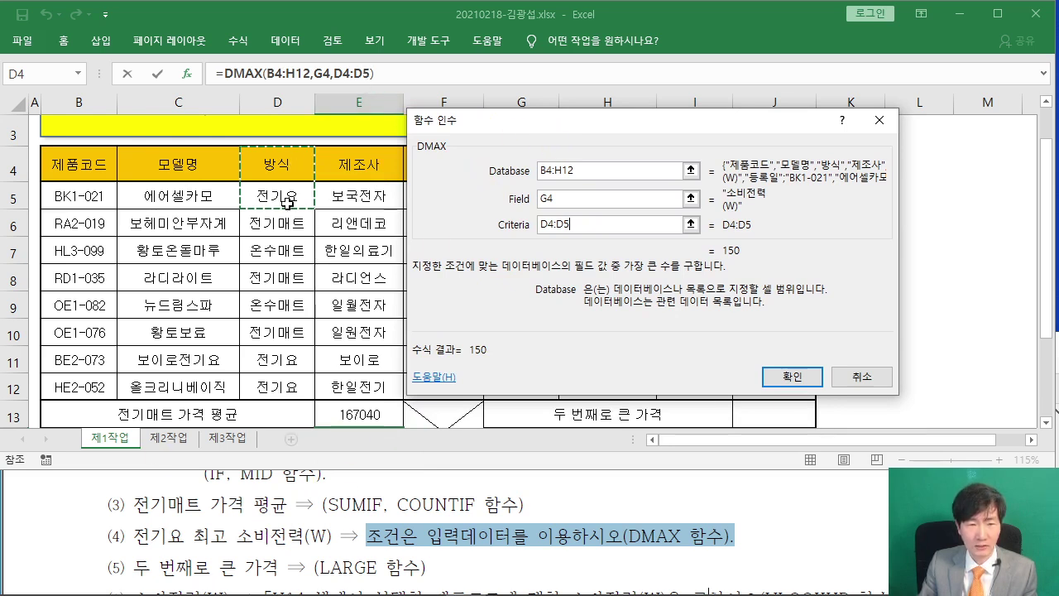
left_click(796, 377)
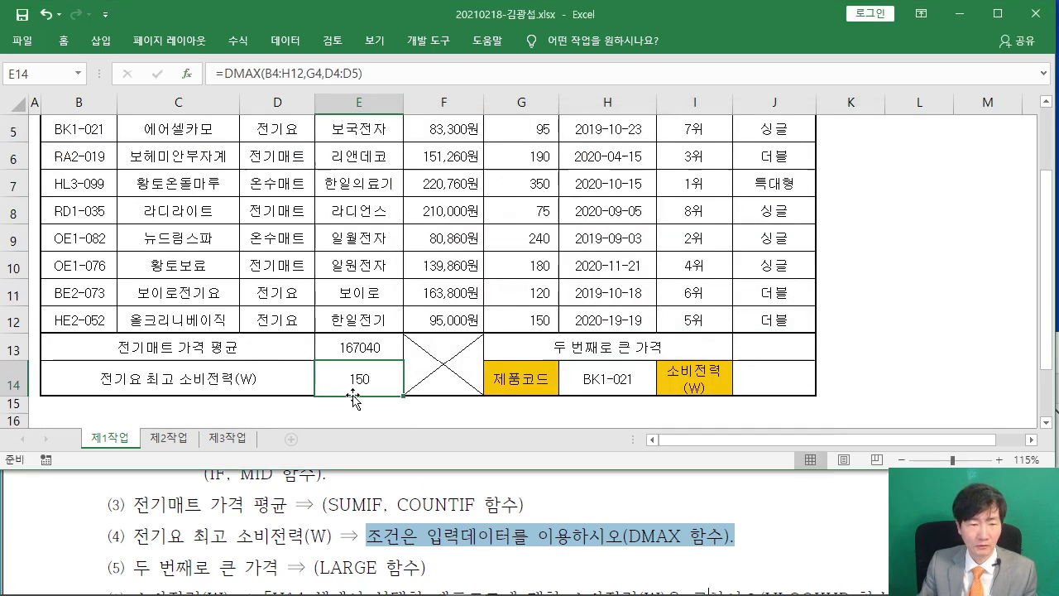
Find the LARGE function and insert it into cell J13 for 두 번째로 큰 가격
left_click_drag(141, 560, 425, 554)
key("alt+Tab")
left_click(756, 343)
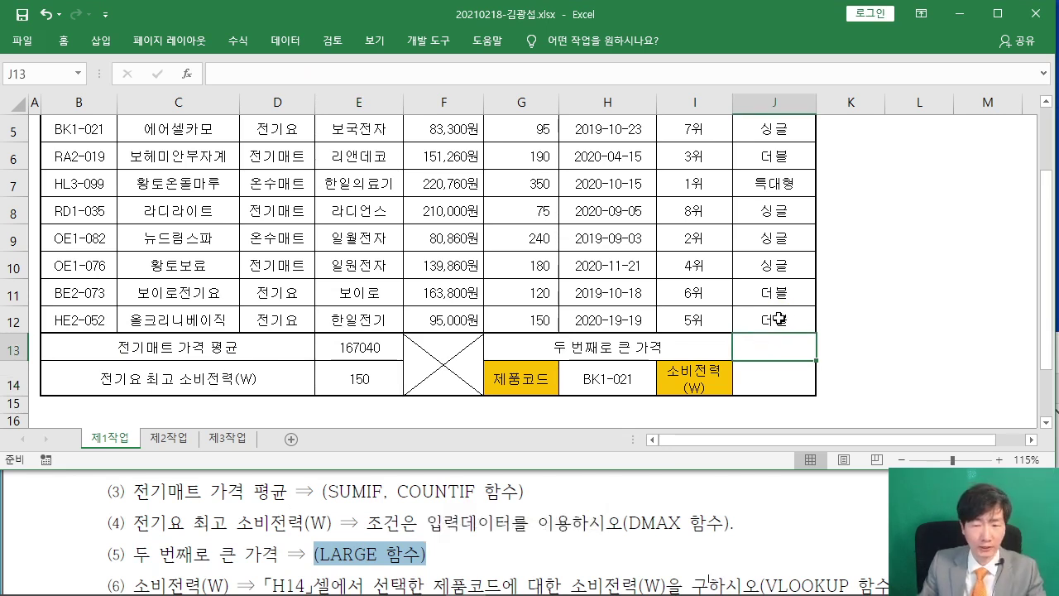
left_click(187, 74)
type("ㄴ")
key("BackSpace")
type("LAR")
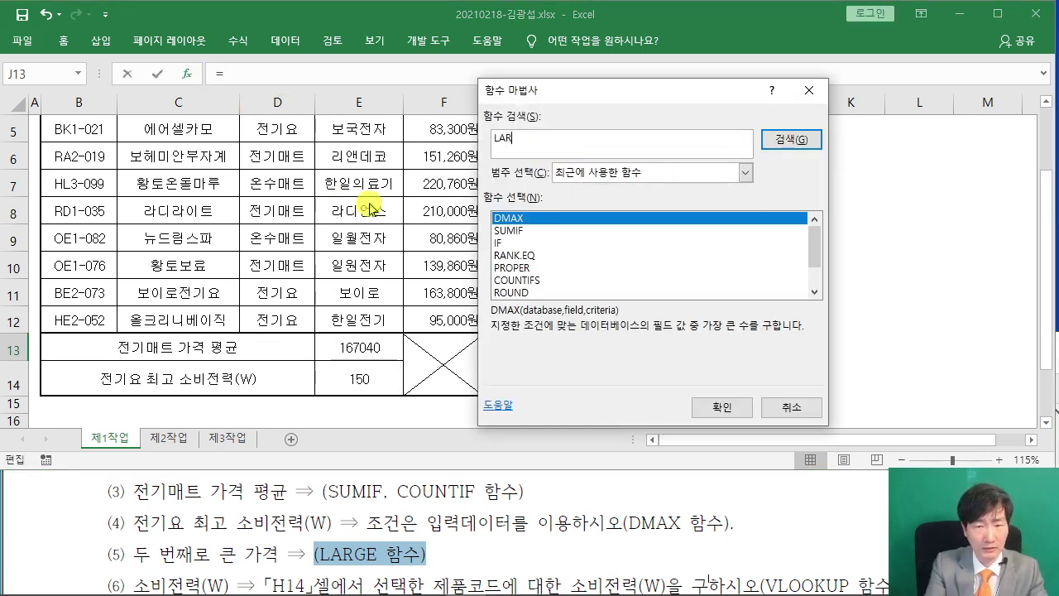
type("GE")
key("Return")
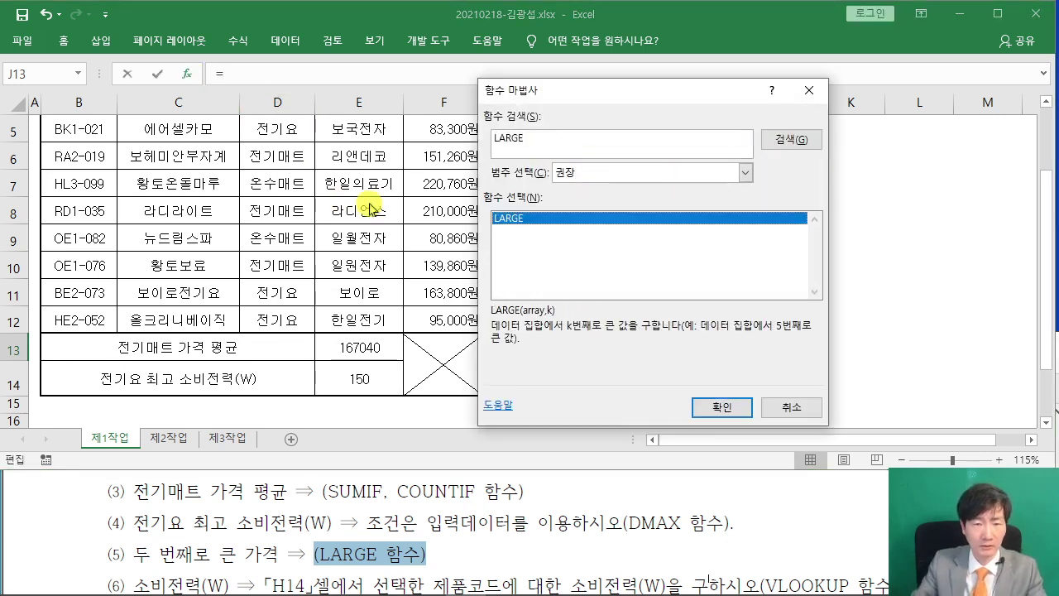
left_click(715, 405)
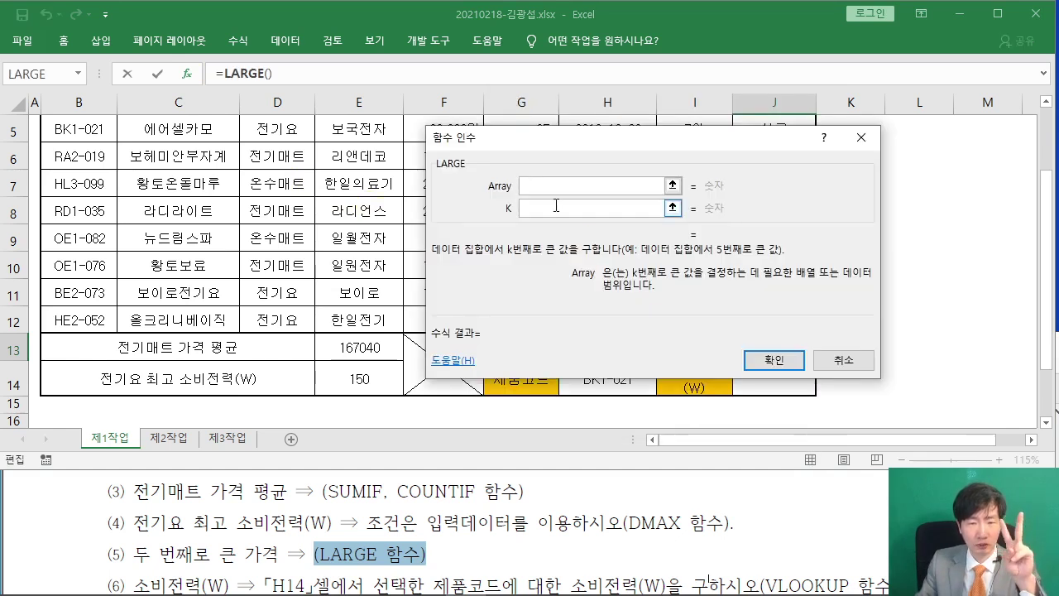
Set the LARGE array to the prices in F5:F12 with K as 2, and enter the formula
left_click_drag(547, 157, 687, 151)
scroll(381, 217, "up", 1)
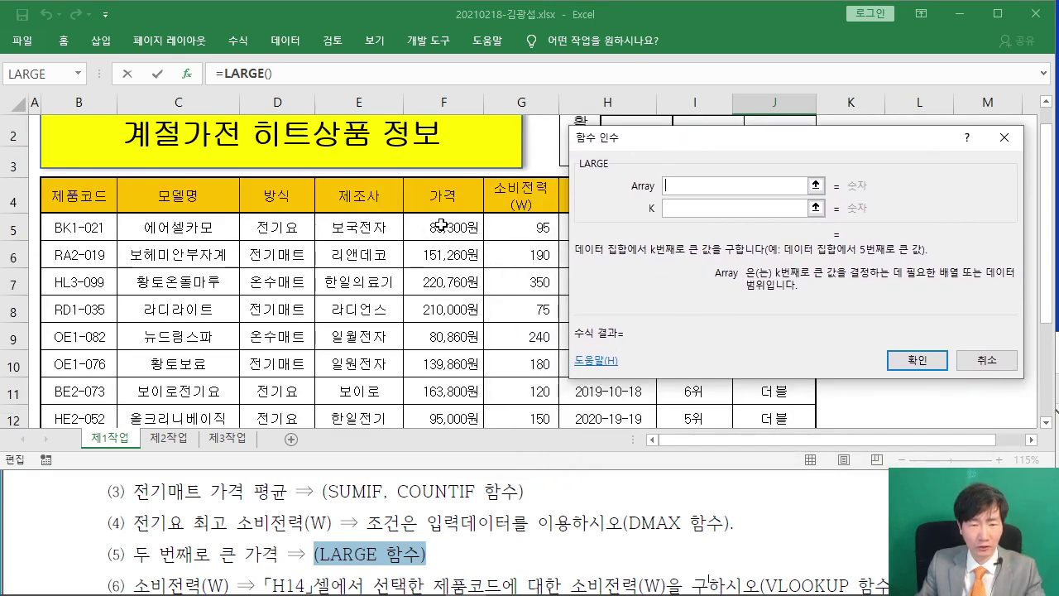
left_click(442, 225)
left_click_drag(442, 225, 457, 314)
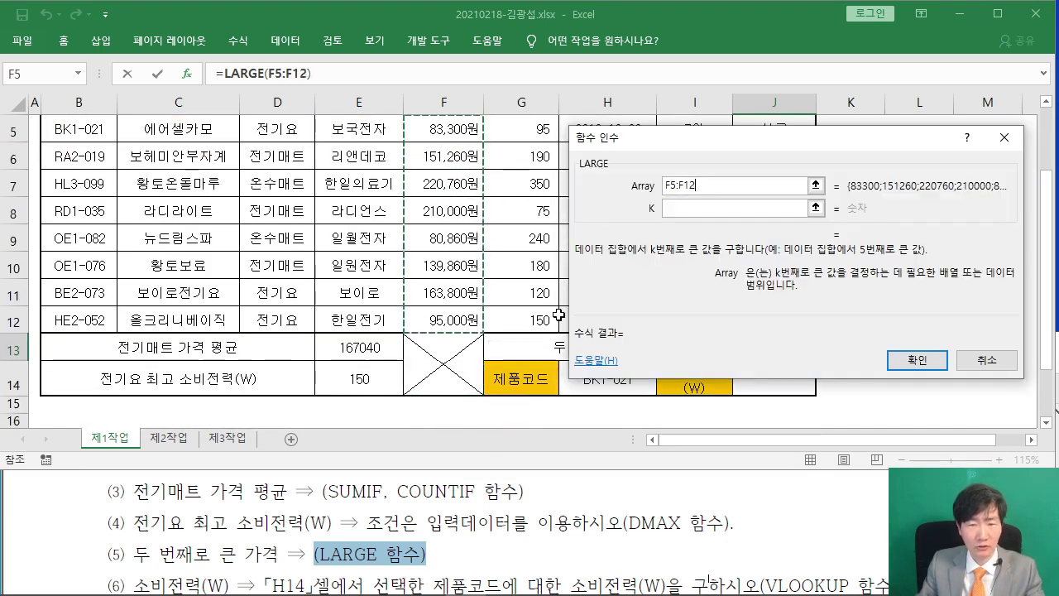
left_click(684, 210)
type("2")
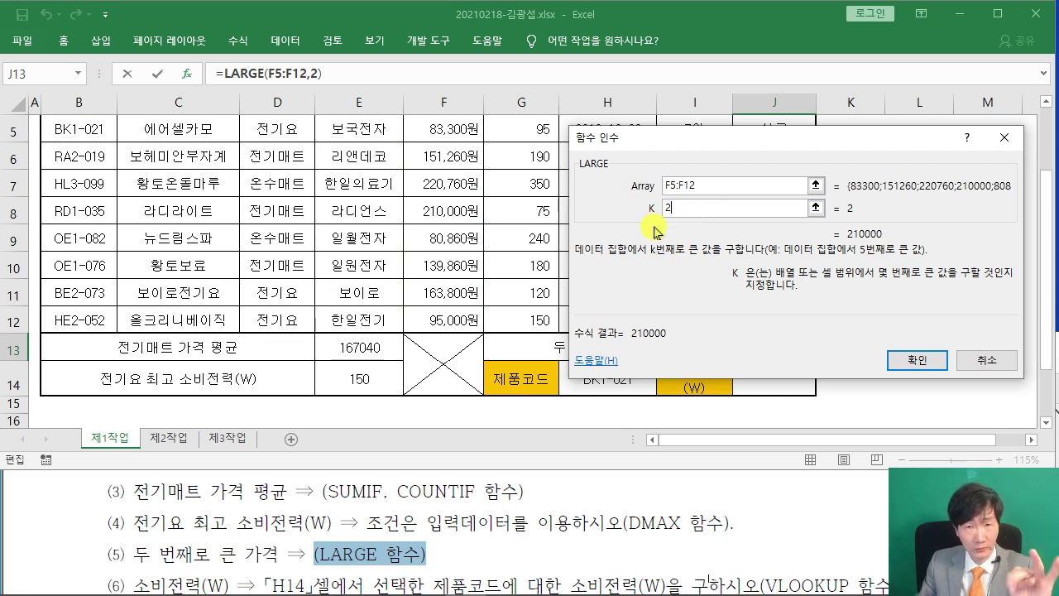
left_click(915, 359)
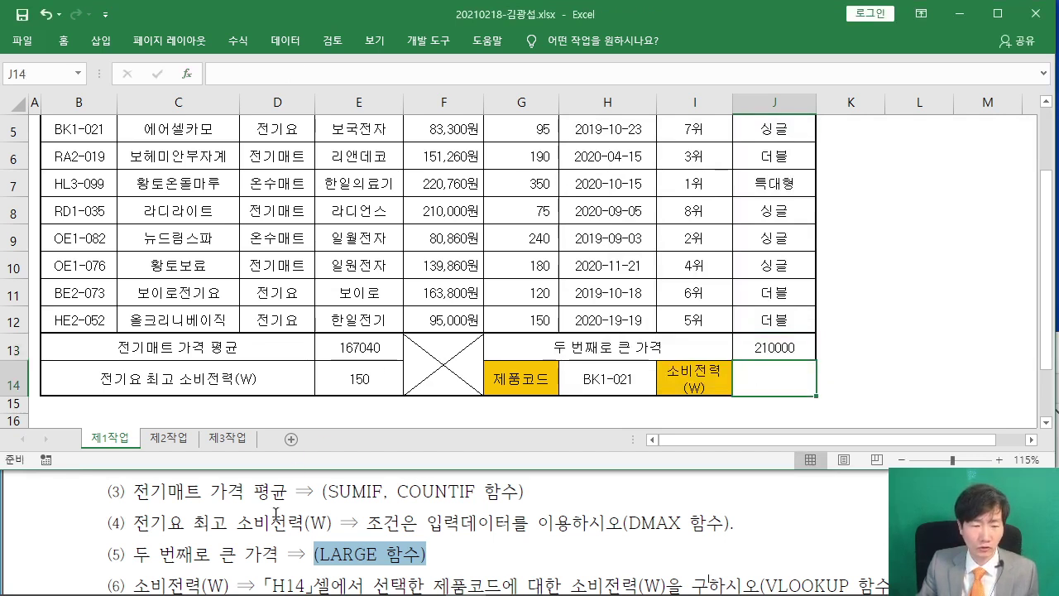
Find the VLOOKUP function and insert it into cell J14 for 소비전력(W)
scroll(275, 515, "down", 3)
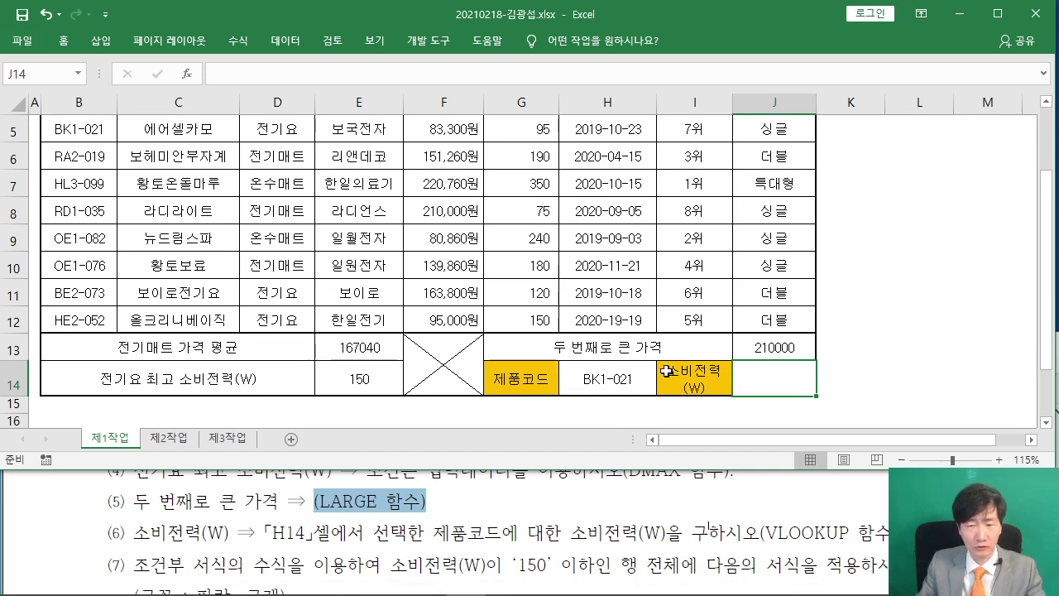
left_click(187, 74)
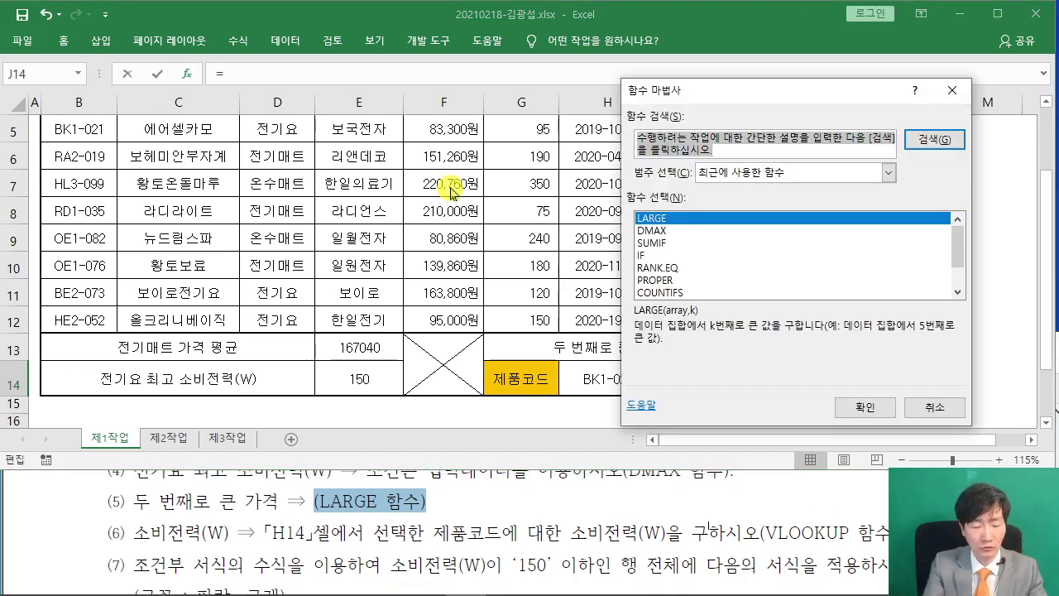
type("VLOOKUP")
key("Return")
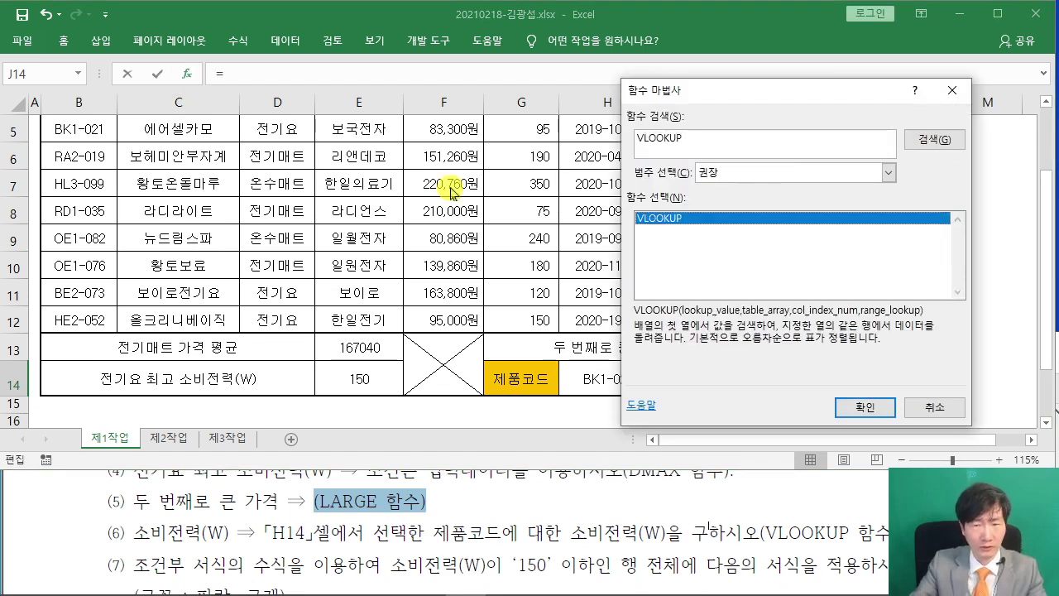
left_click(865, 407)
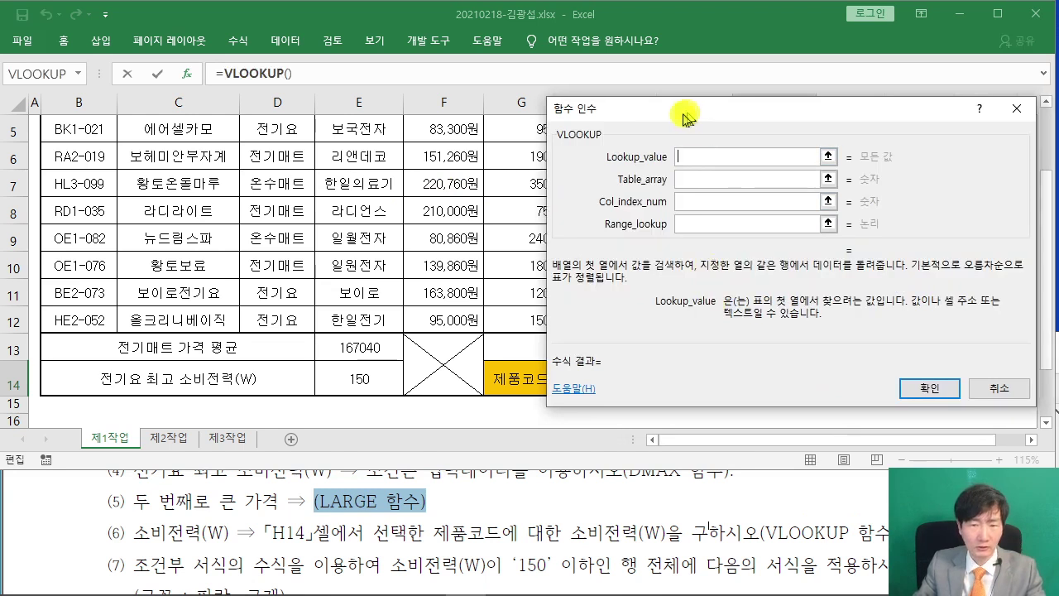
Set the VLOOKUP lookup value to H14 and the table array to B5:H12
left_click_drag(695, 117, 438, 126)
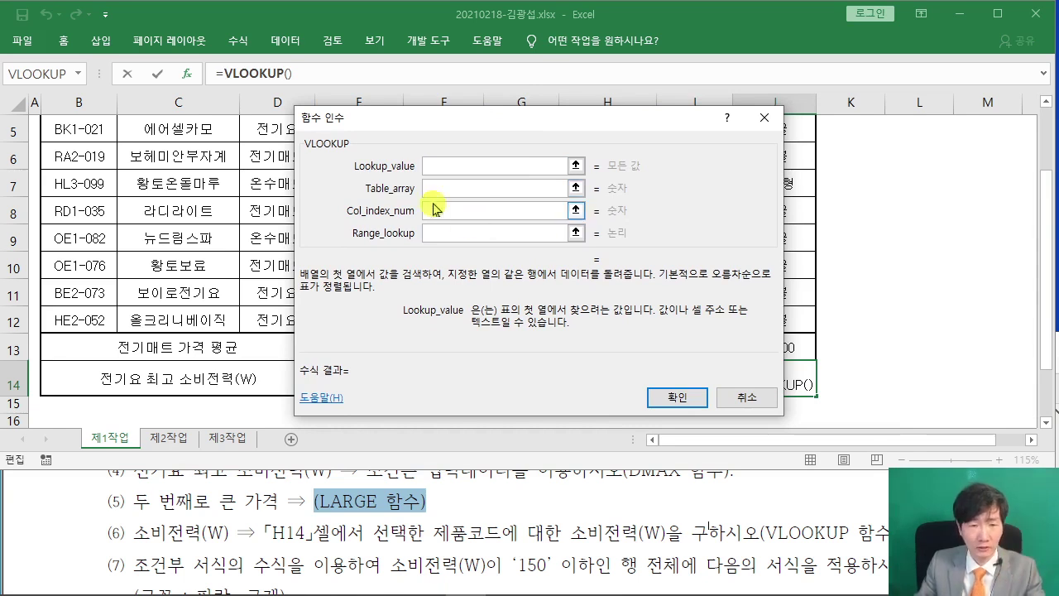
left_click_drag(411, 129, 674, 36)
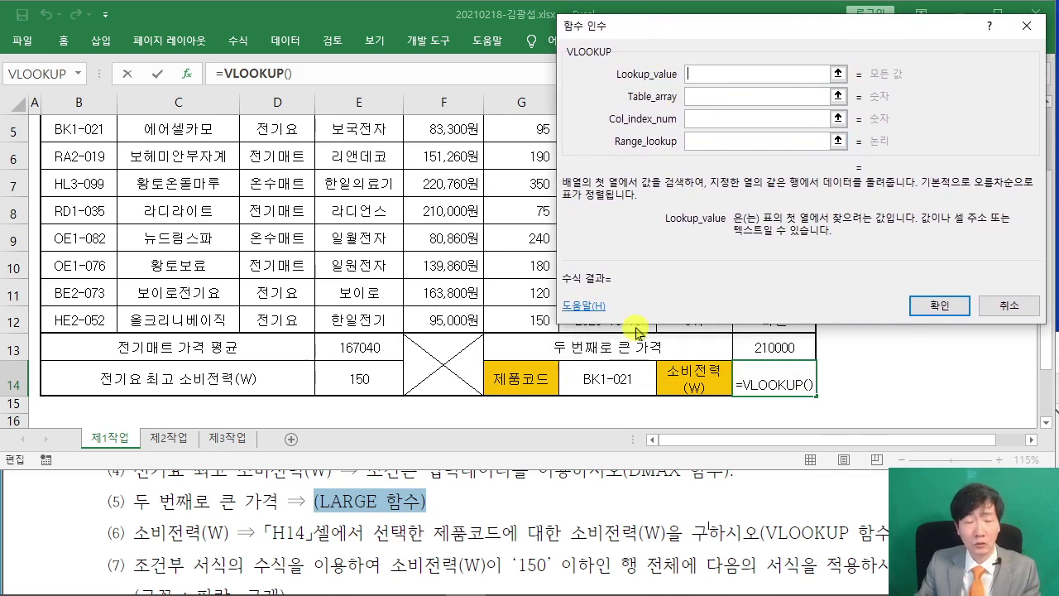
left_click(608, 377)
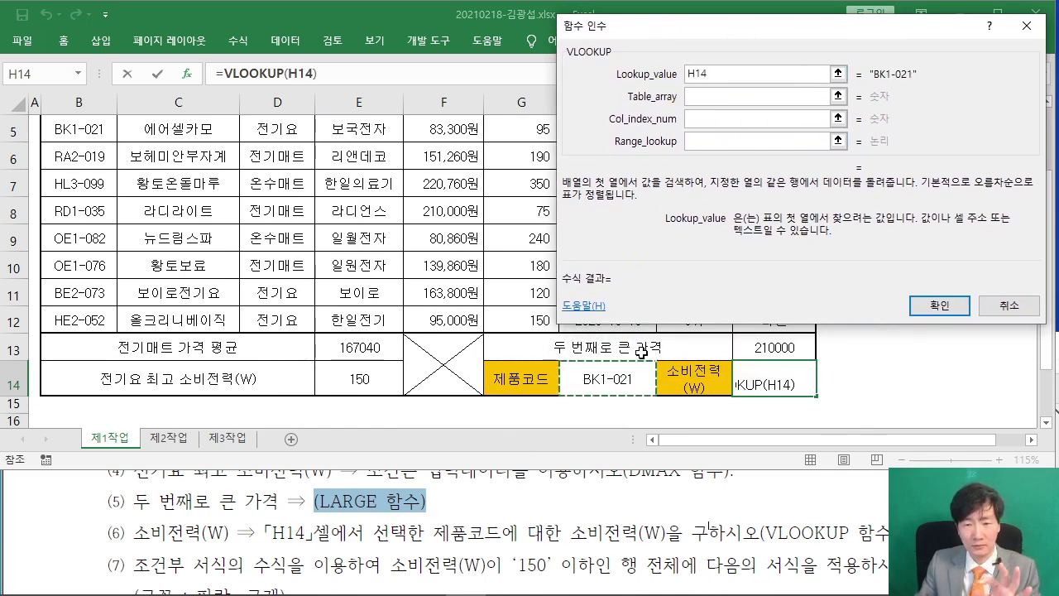
left_click(707, 97)
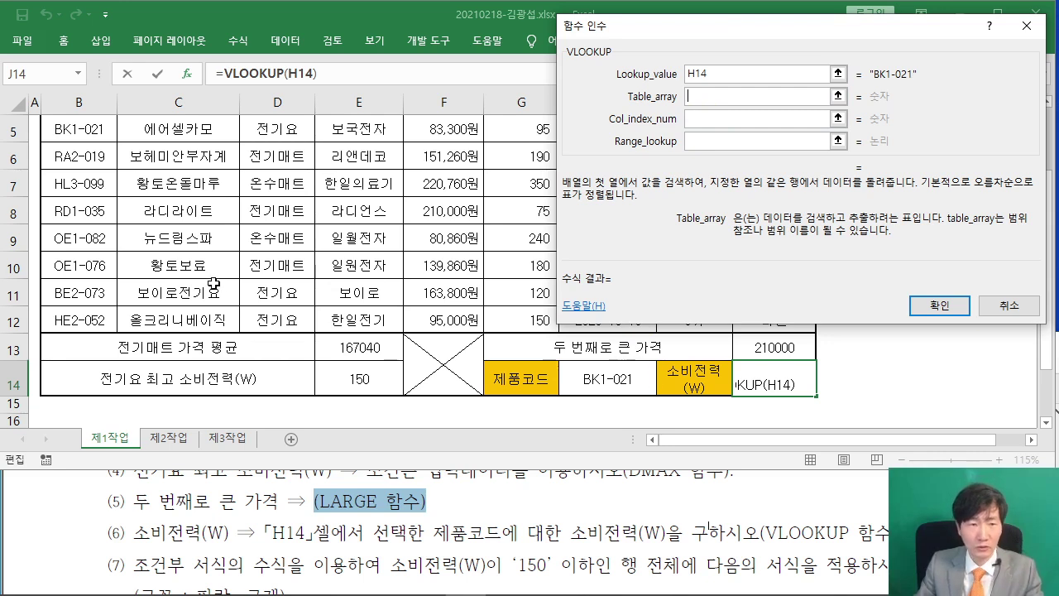
scroll(203, 277, "up", 1)
left_click(74, 227)
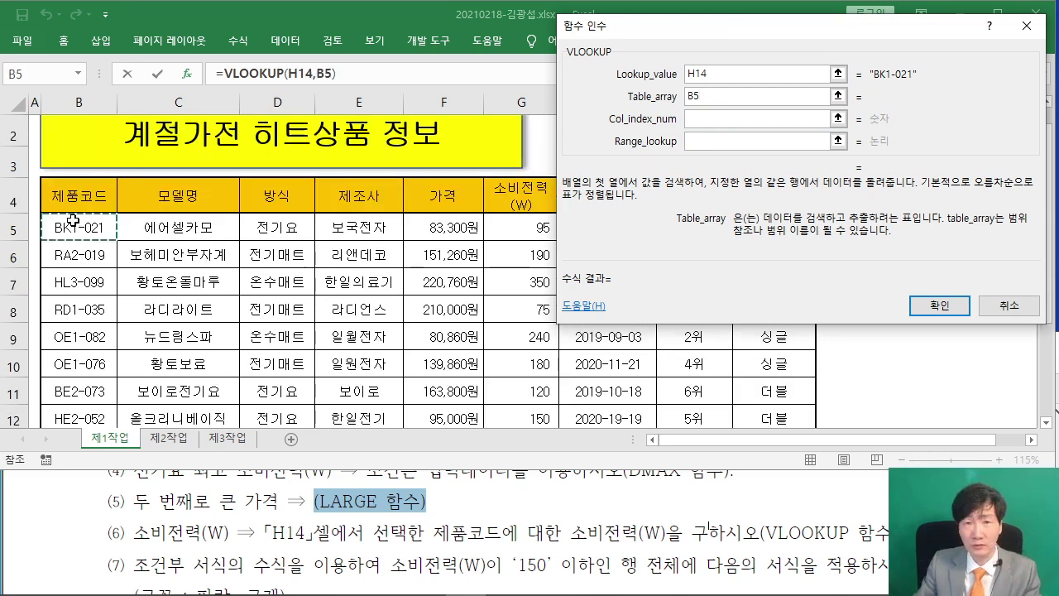
left_click_drag(73, 222, 626, 324)
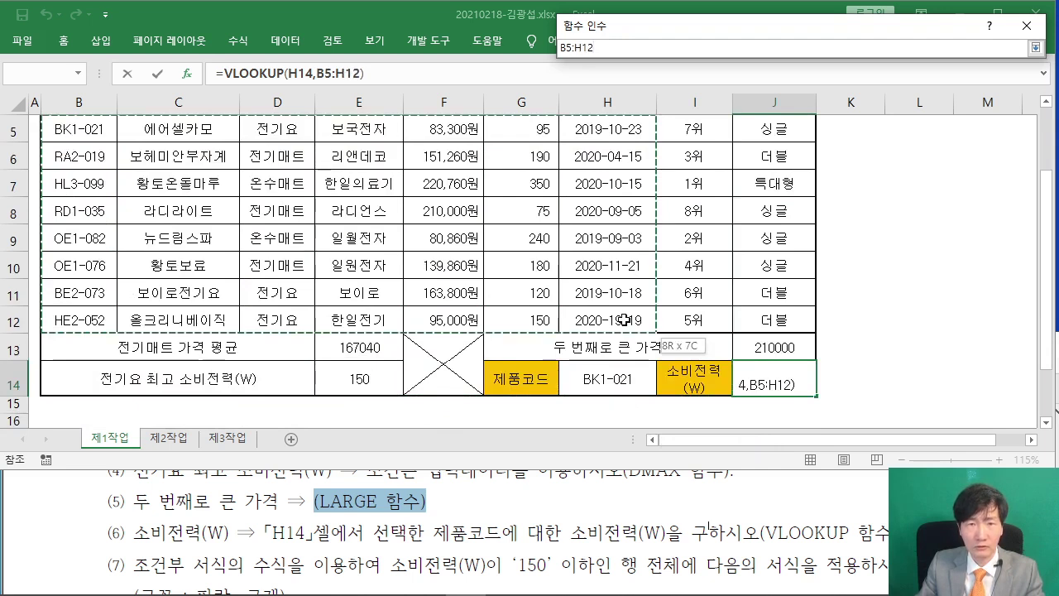
left_click_drag(624, 320, 624, 319)
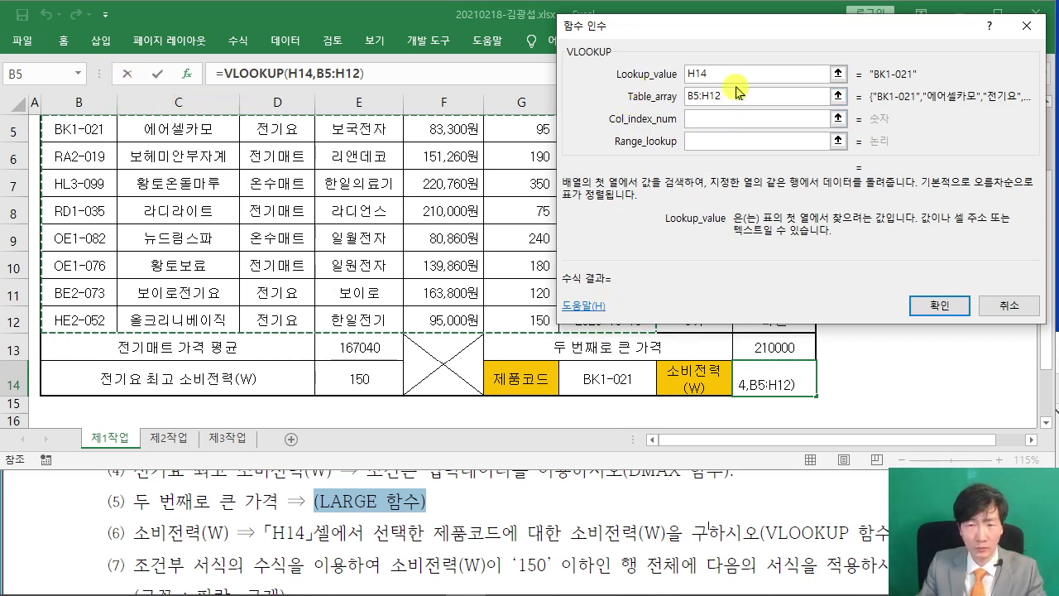
left_click(699, 116)
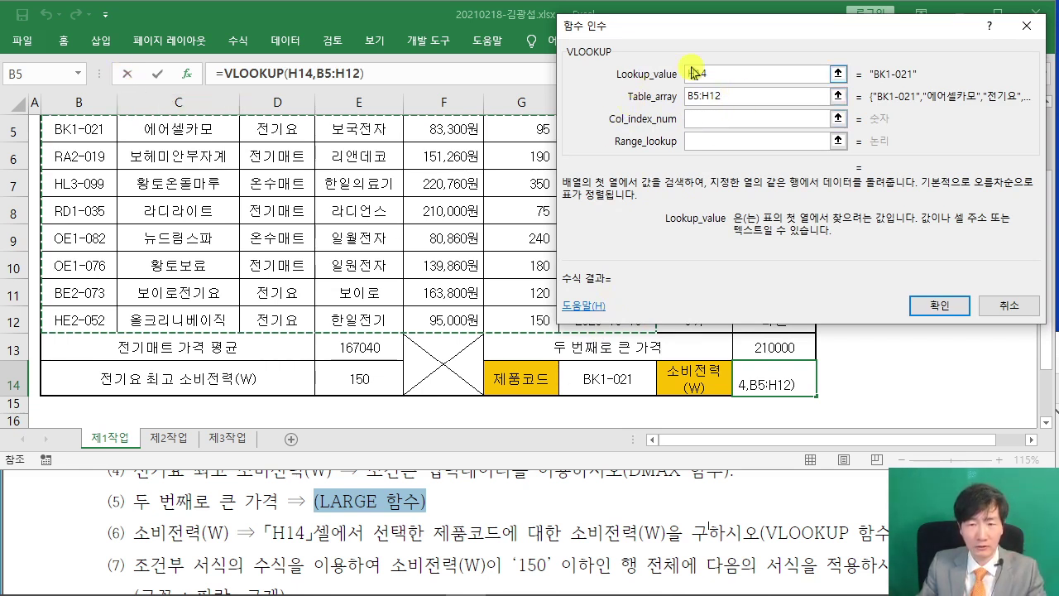
left_click_drag(688, 32, 719, 18)
scroll(494, 177, "up", 1)
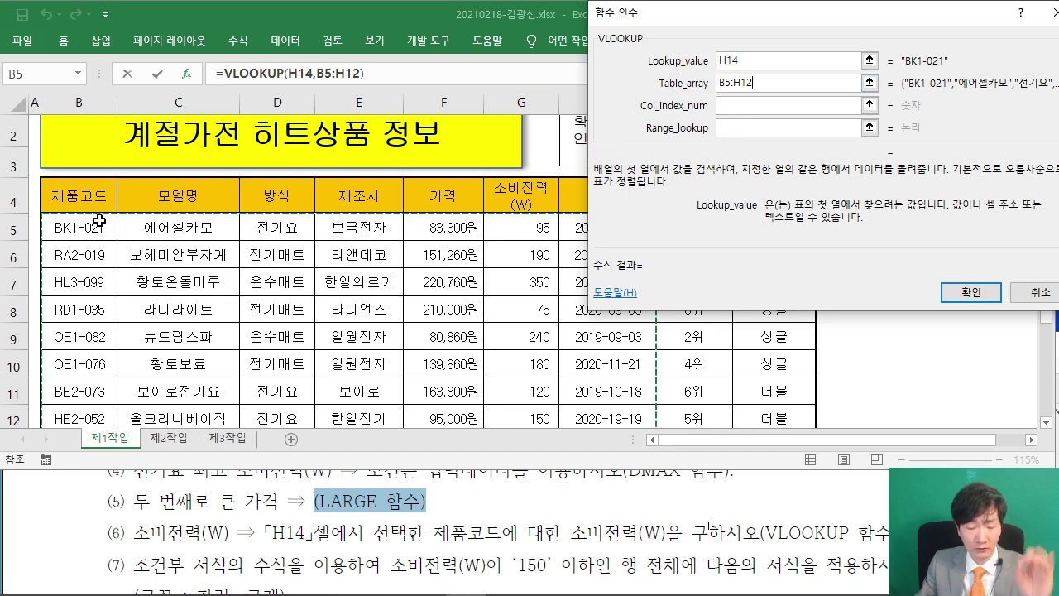
mouse_move(84, 139)
left_mouse_down()
mouse_move(87, 176)
mouse_move(101, 179)
mouse_move(88, 131)
left_mouse_up()
mouse_move(196, 154)
left_mouse_down()
mouse_move(213, 176)
mouse_move(245, 175)
left_mouse_up()
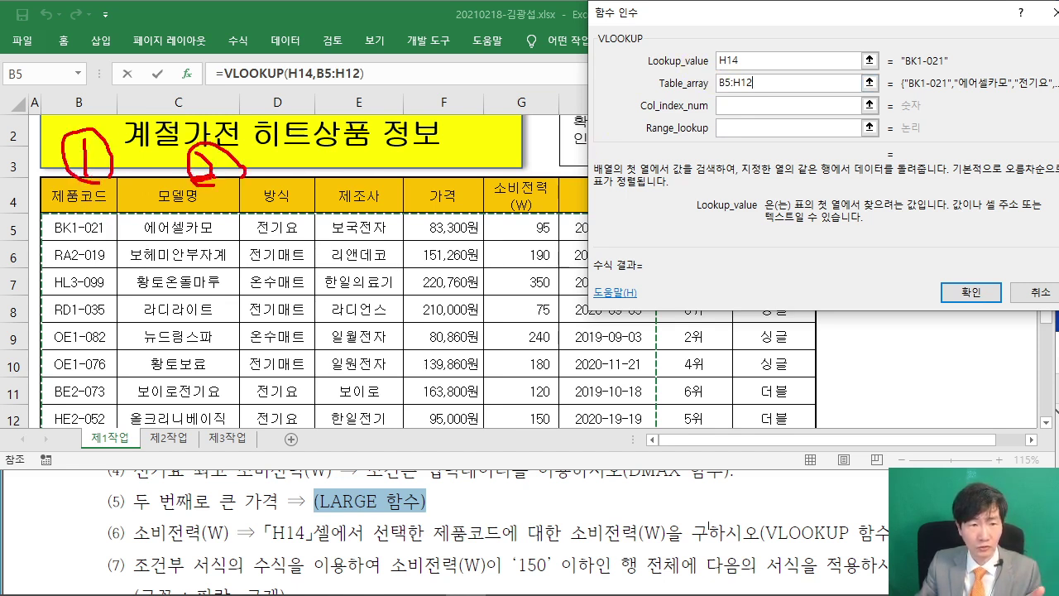
left_click_drag(274, 142, 273, 169)
left_click_drag(382, 138, 379, 171)
mouse_move(382, 157)
left_mouse_down()
mouse_move(368, 175)
mouse_move(414, 142)
left_mouse_up()
mouse_move(469, 139)
left_mouse_down()
mouse_move(467, 154)
mouse_move(445, 163)
left_mouse_up()
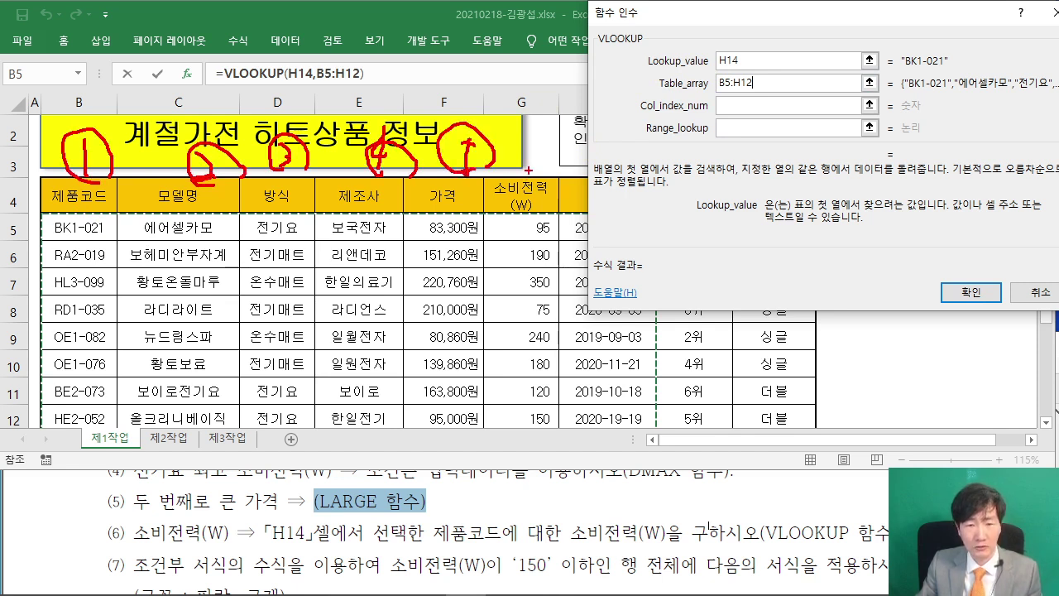
mouse_move(545, 133)
left_mouse_down()
mouse_move(518, 166)
mouse_move(540, 149)
left_mouse_up()
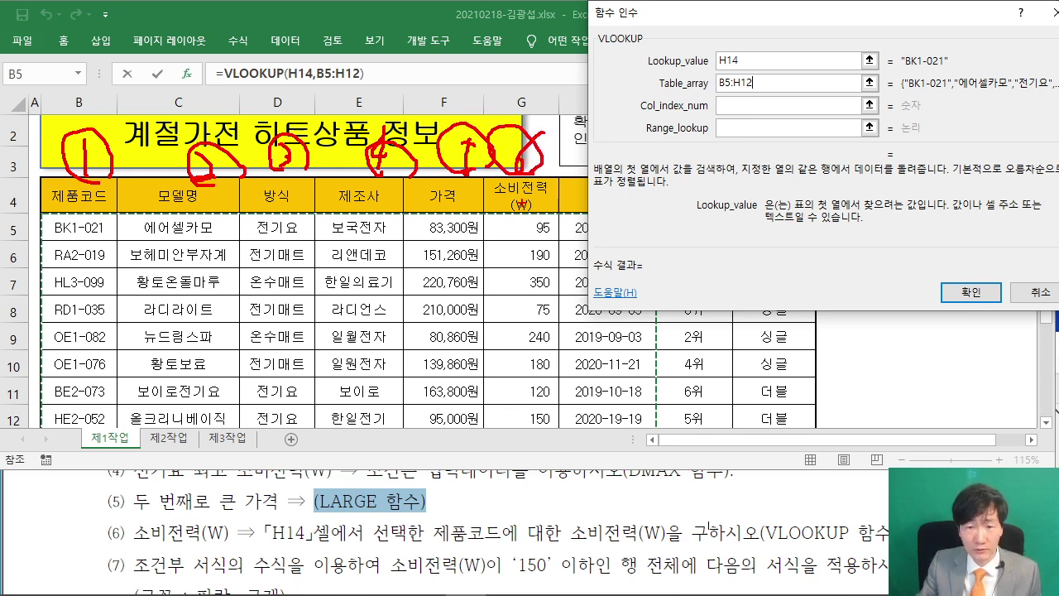
left_click_drag(754, 81, 726, 110)
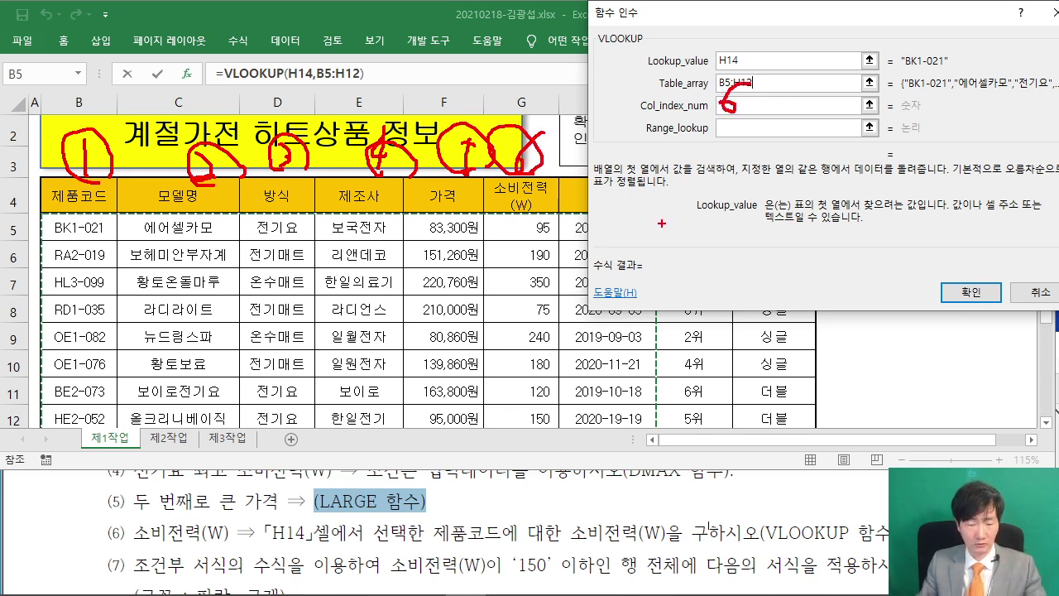
key("Escape")
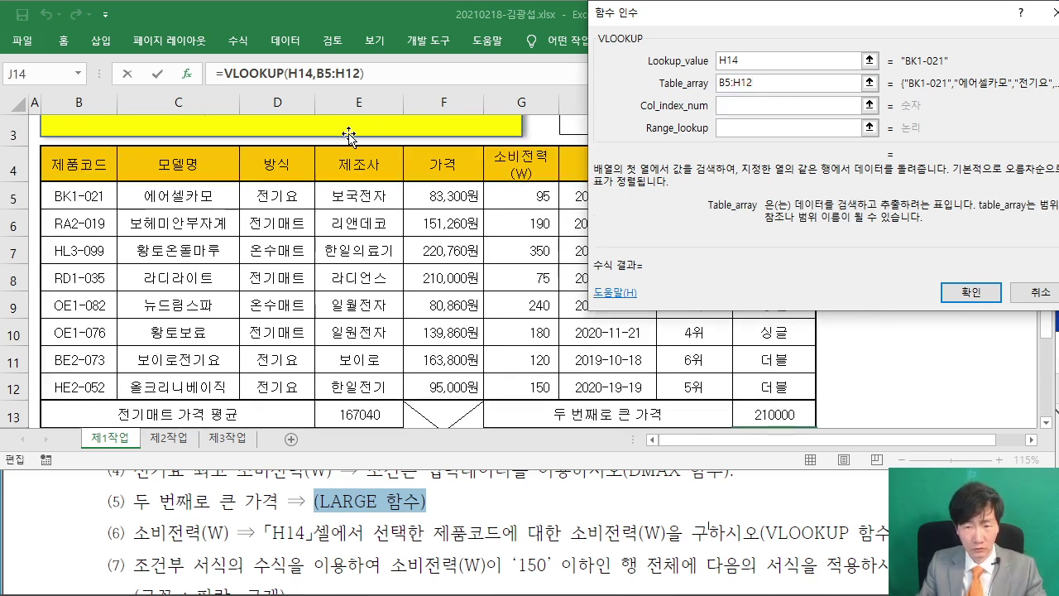
Set the VLOOKUP column index number to 6 and the range lookup to FALSE, and enter the formula
left_click(719, 107)
type("6")
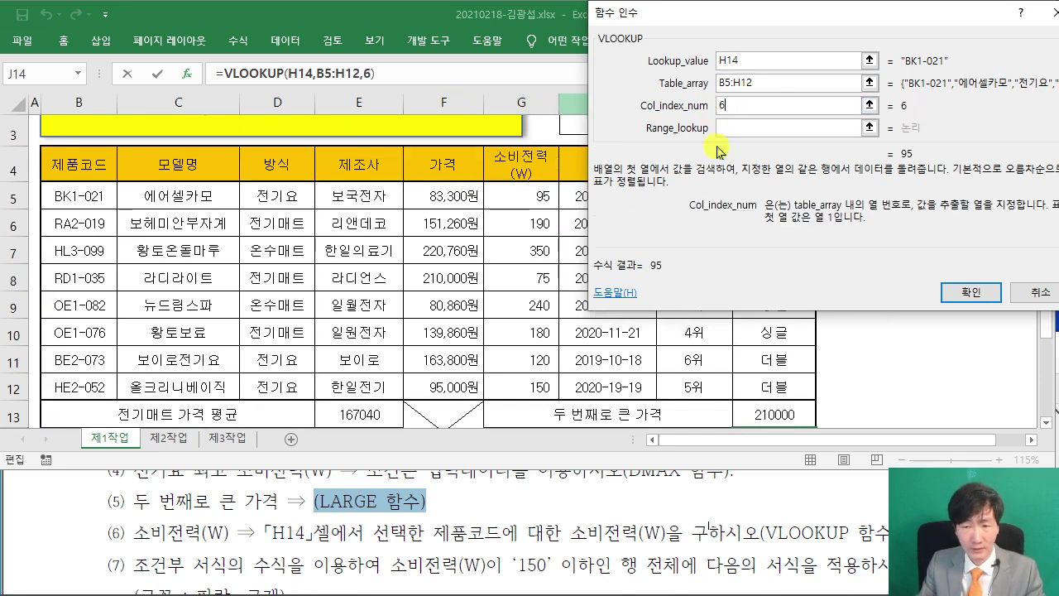
key("Tab")
left_click_drag(759, 40, 369, 106)
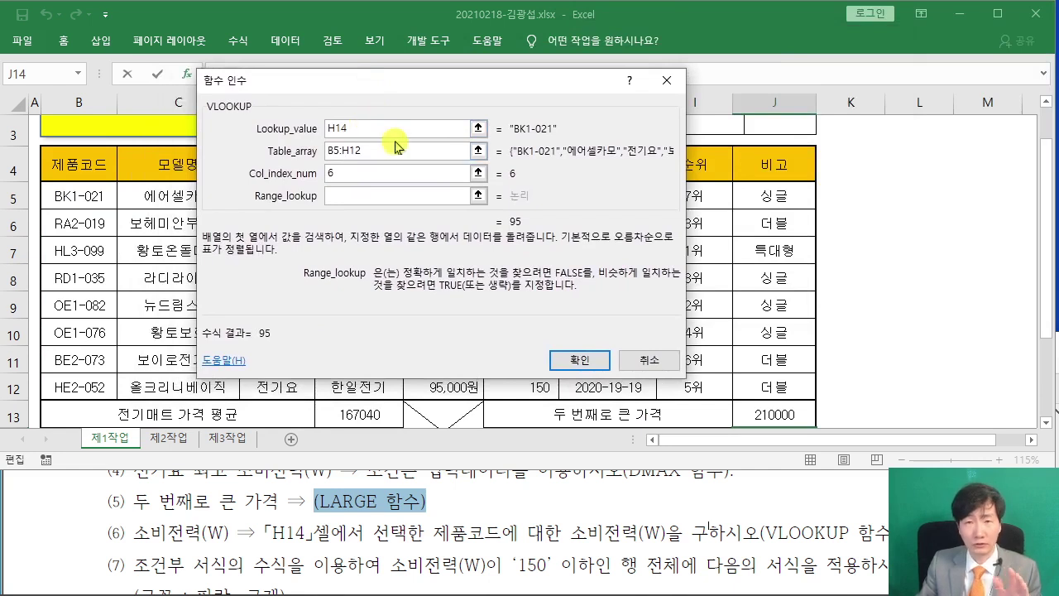
type("FA")
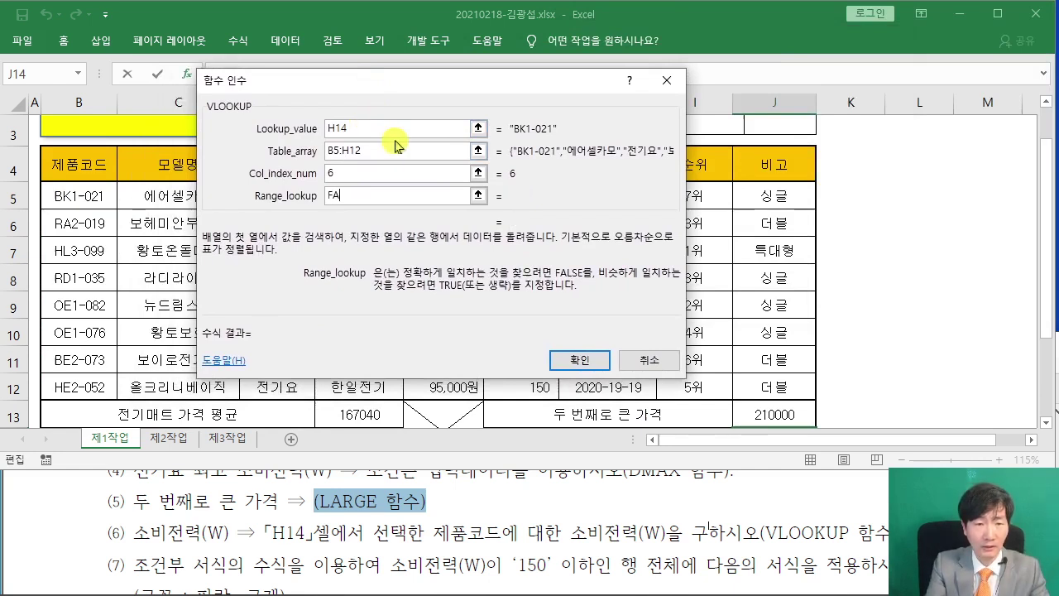
type("LSE")
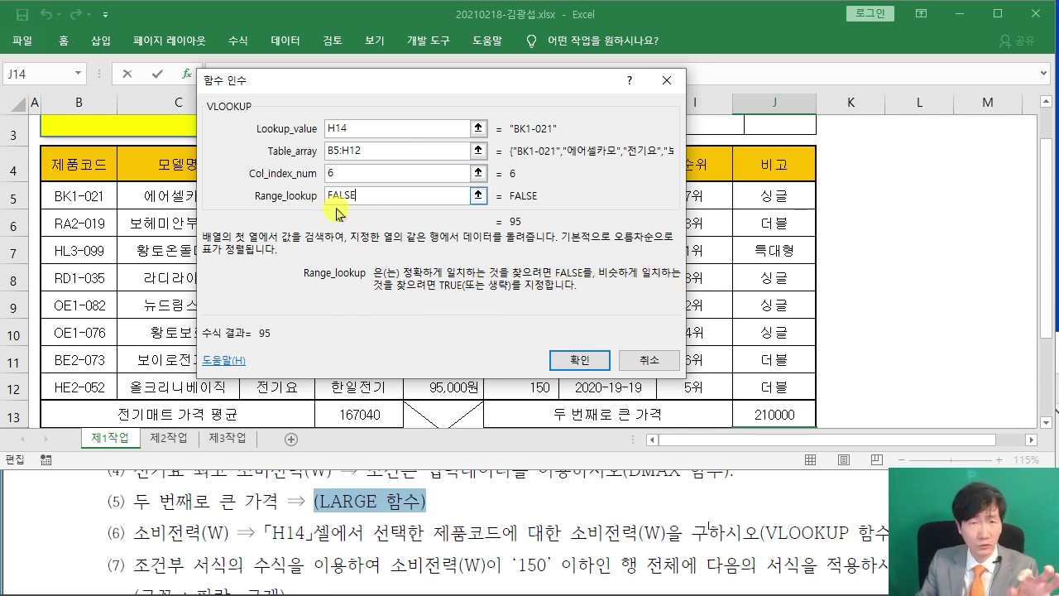
left_click_drag(360, 86, 430, 128)
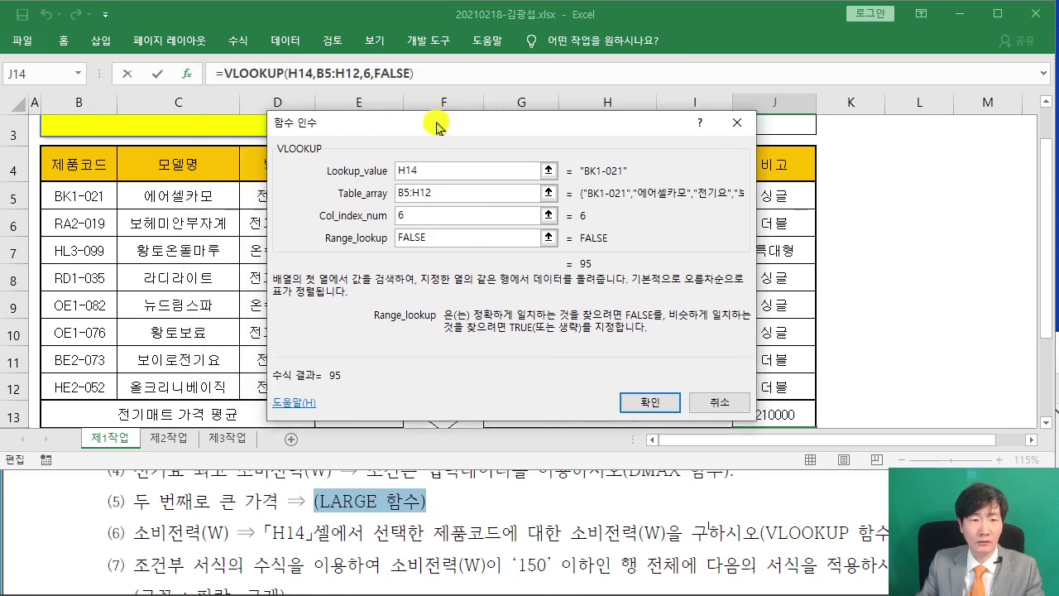
left_click(652, 402)
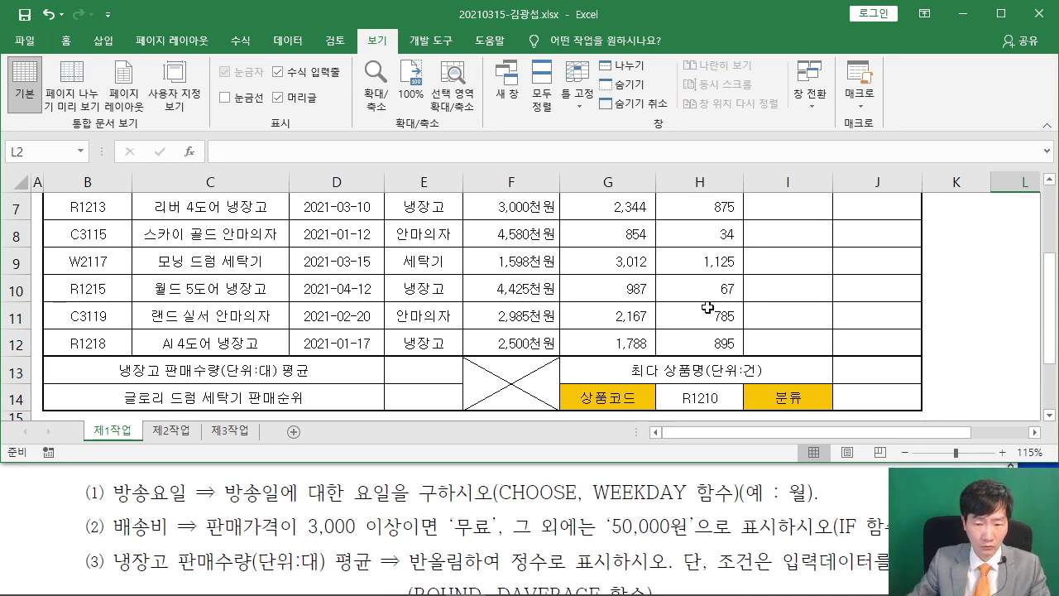
Examine the 방송요일 and 배송비 columns in 20210315 and the functions the PDF task sheet requires for them
scroll(886, 273, "up", 2)
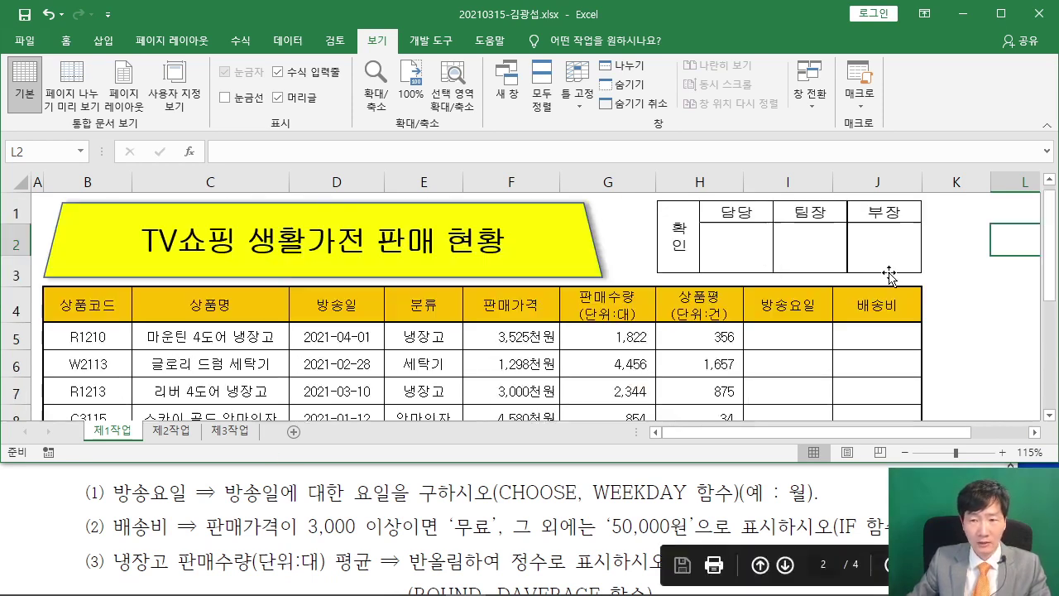
left_click_drag(792, 339, 819, 398)
left_click_drag(878, 207, 880, 364)
scroll(825, 339, "up", 2)
left_click(816, 336)
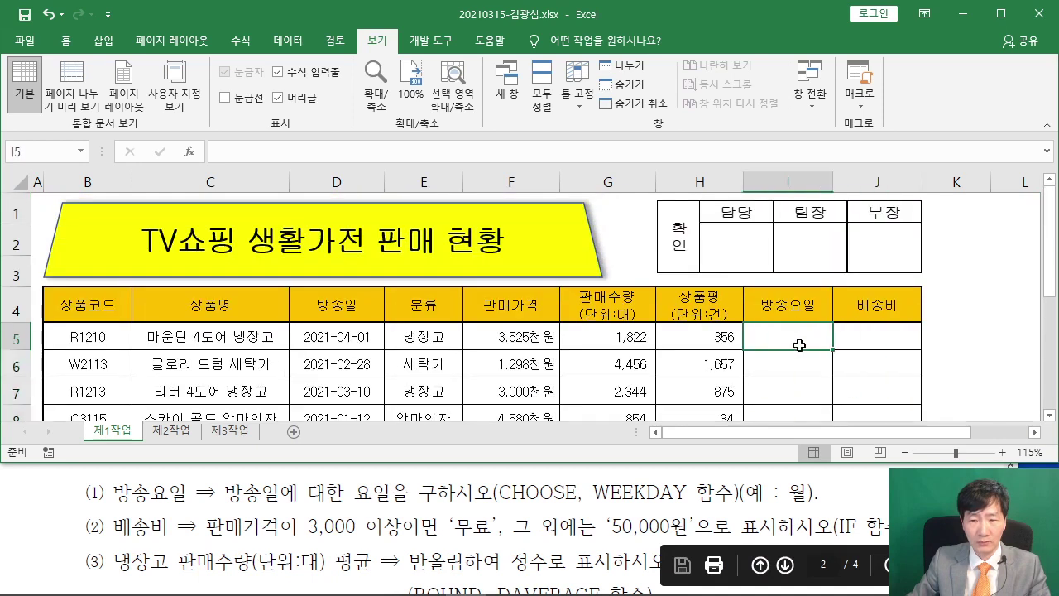
scroll(842, 360, "down", 1)
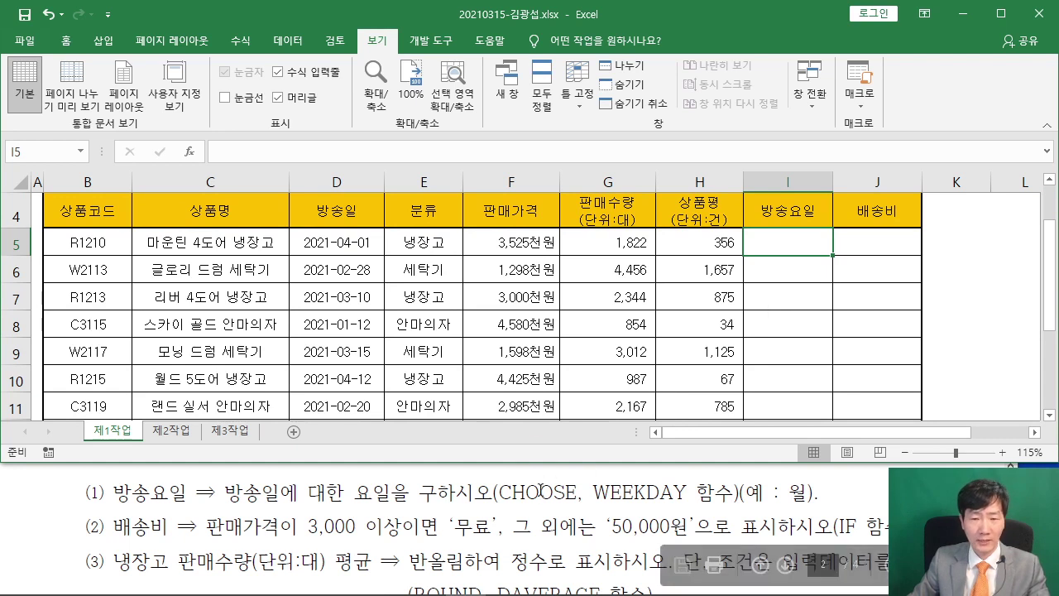
left_click_drag(839, 520, 866, 527)
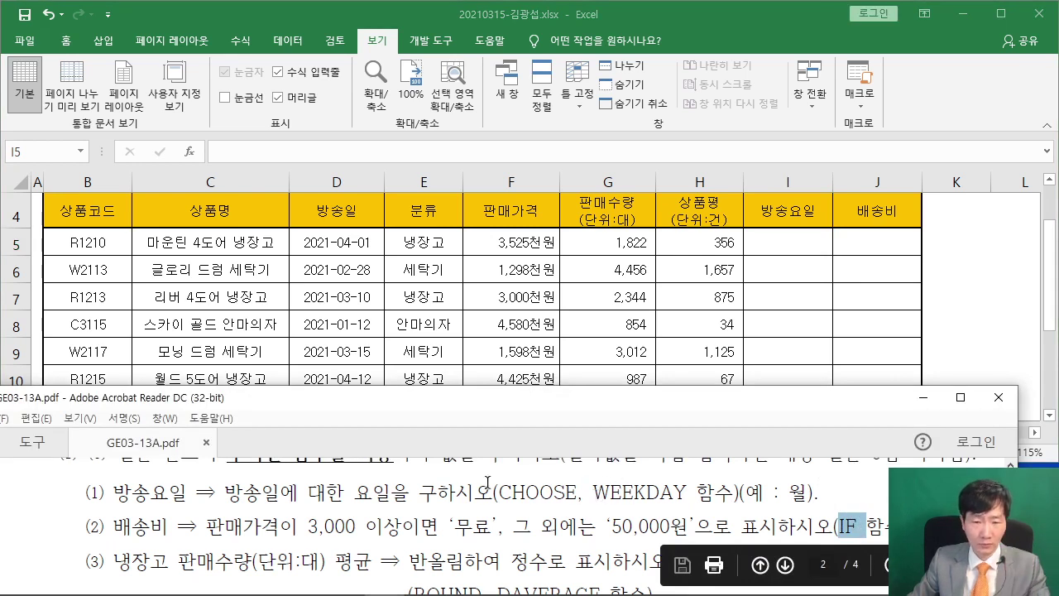
left_click_drag(497, 492, 662, 492)
left_click(543, 487)
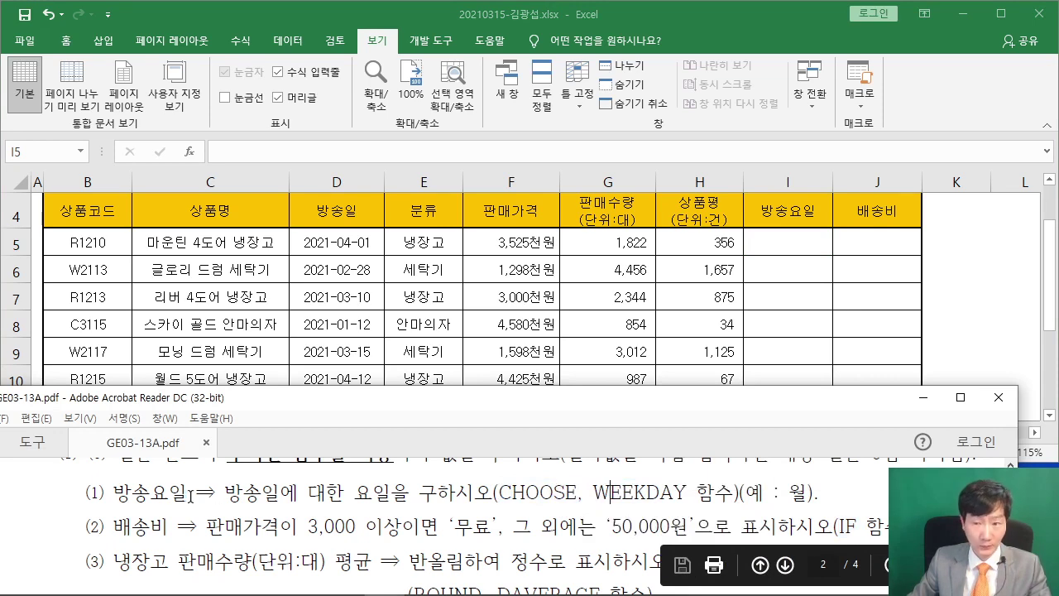
Find the CHOOSE function and insert it into cell I5 for 방송요일
left_click(807, 241)
scroll(803, 240, "up", 1)
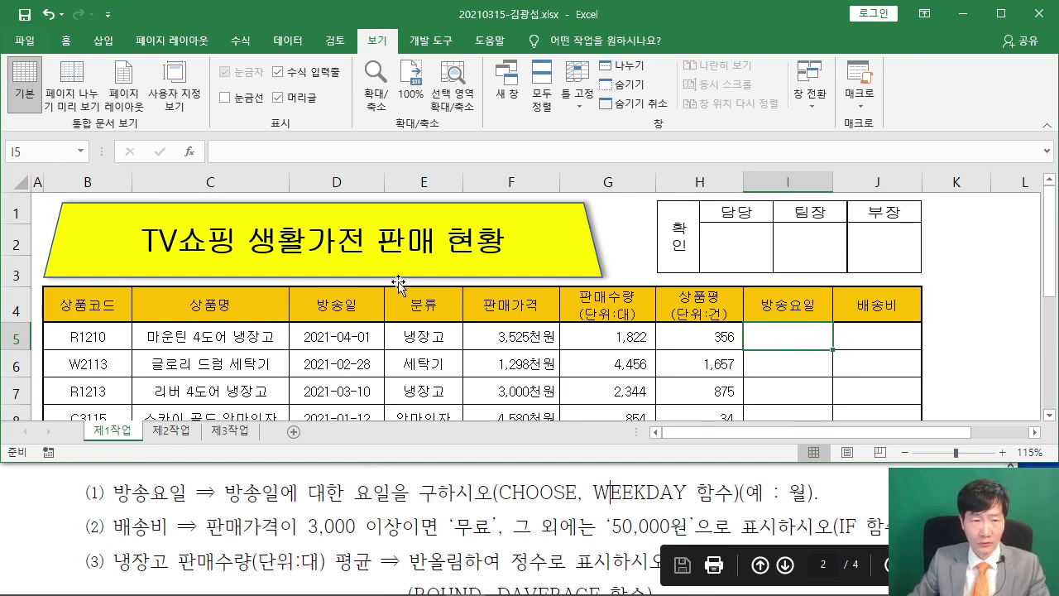
left_click_drag(173, 138, 276, 239)
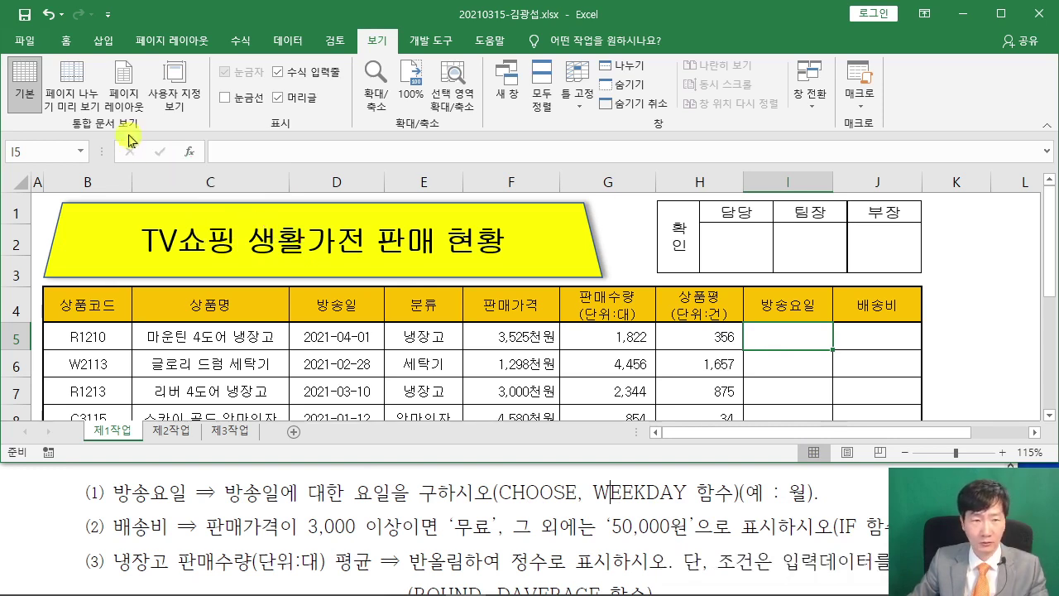
left_click(190, 151)
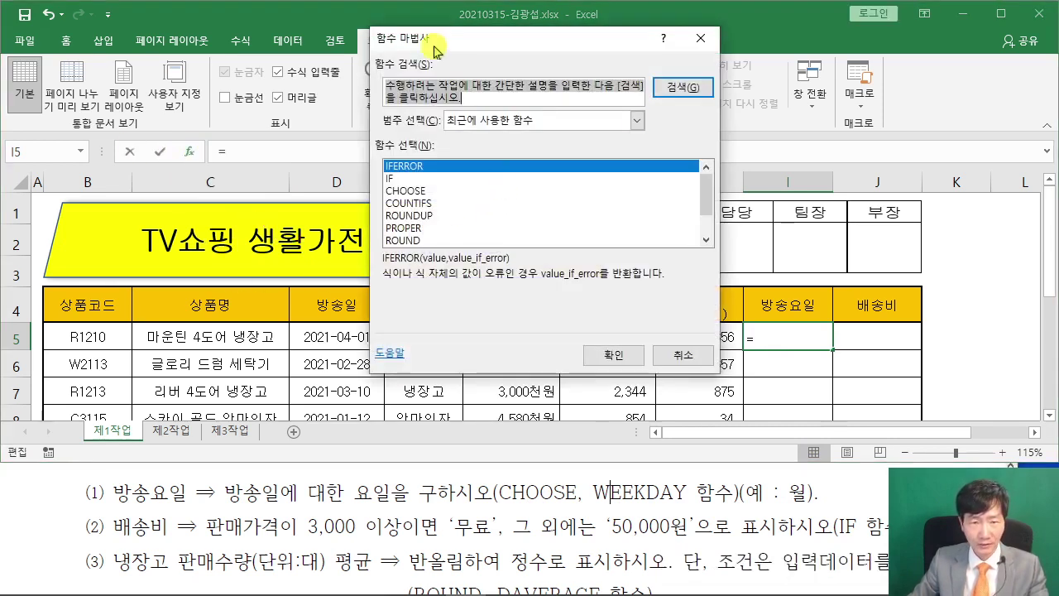
left_click_drag(447, 39, 511, 106)
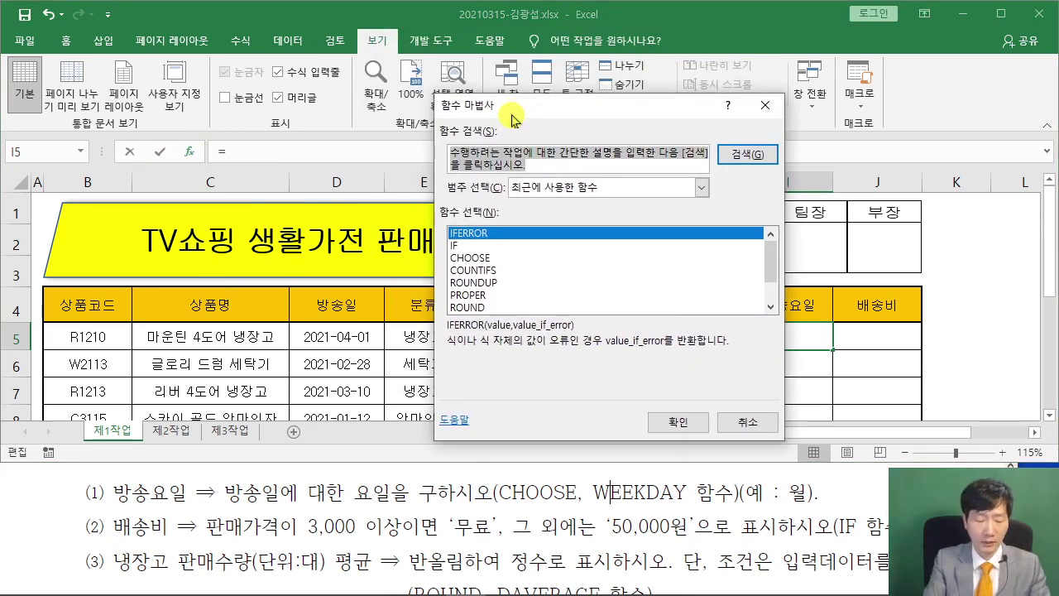
type("채")
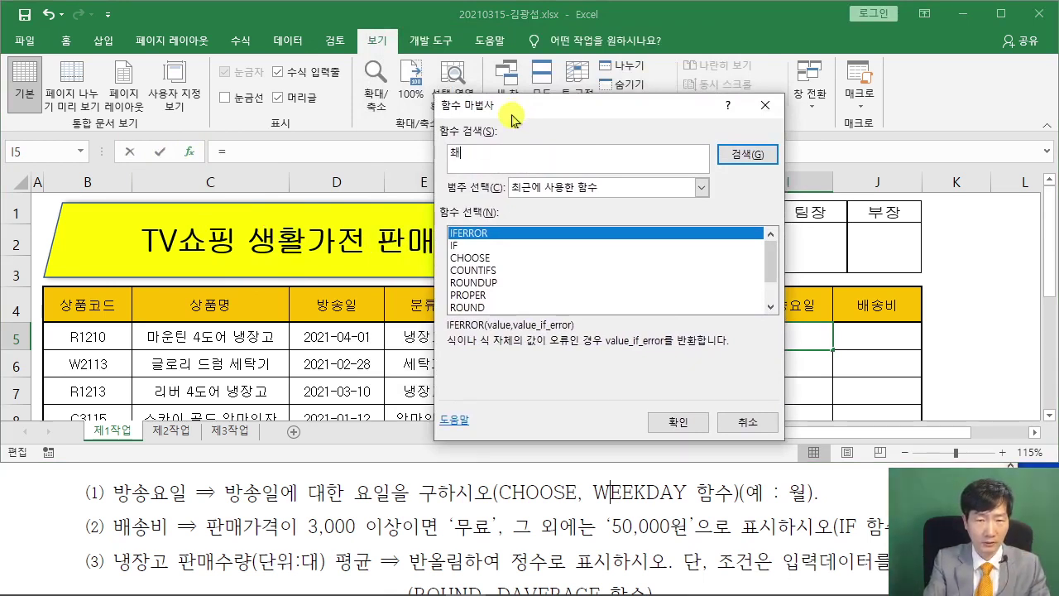
type("HOOSE")
key("Return")
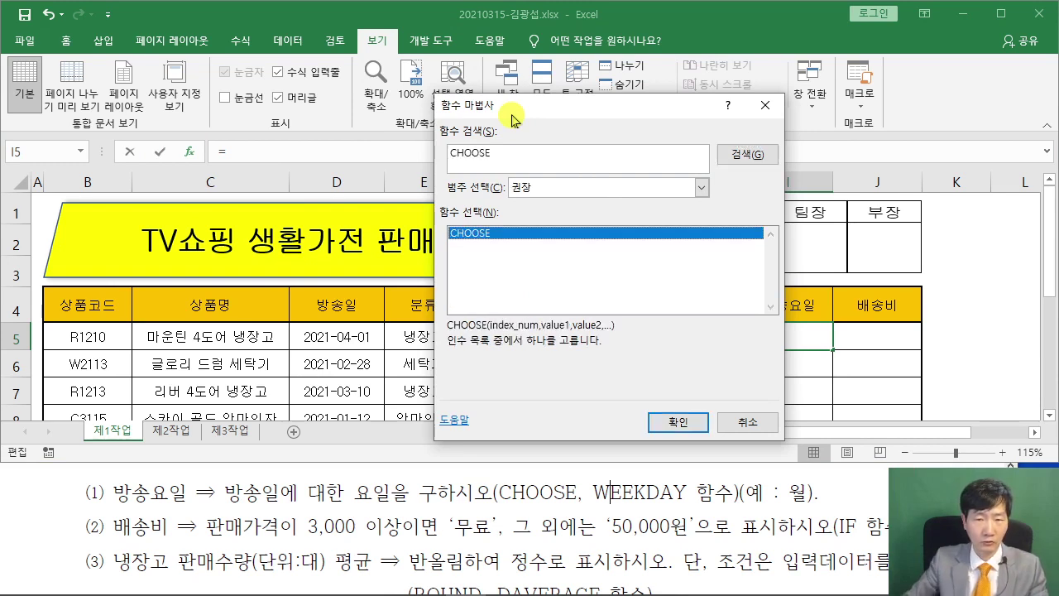
left_click(673, 423)
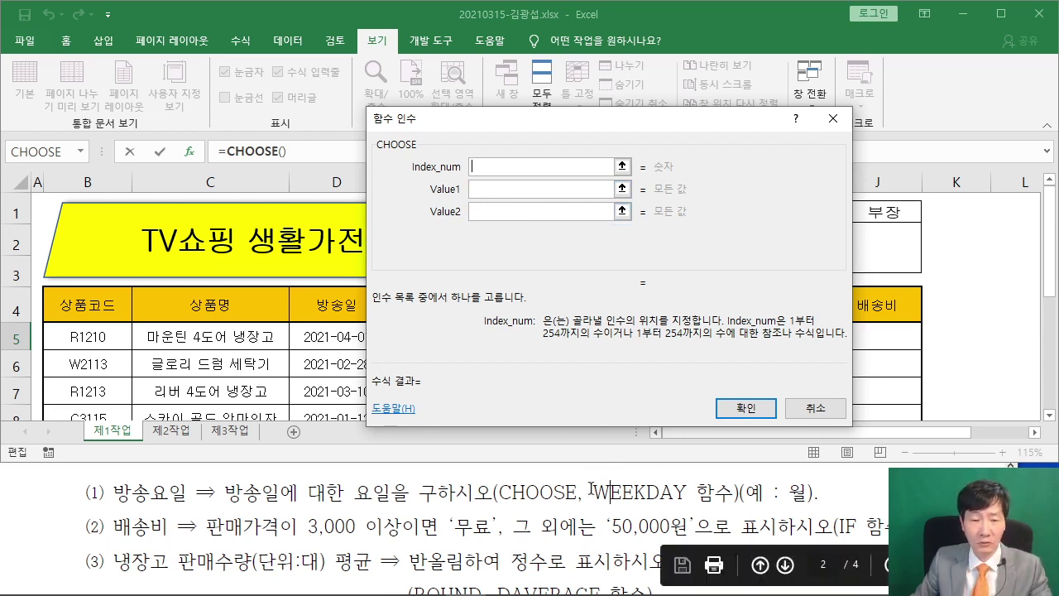
Start a nested WEEKDAY function as CHOOSE's Index_num and open the WEEKDAY arguments
type("WEEKDAY(")
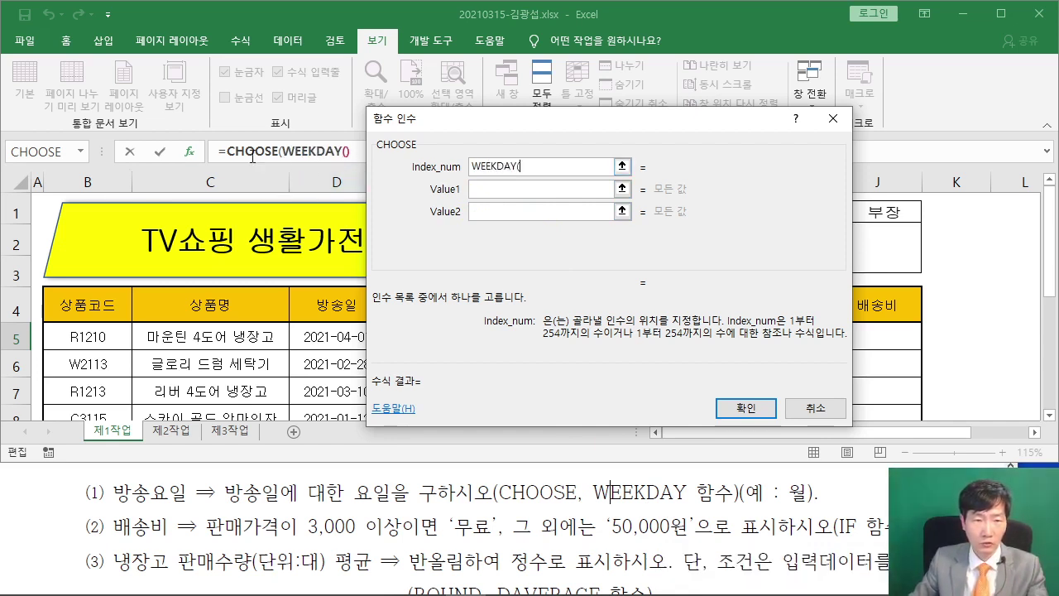
left_click(342, 158)
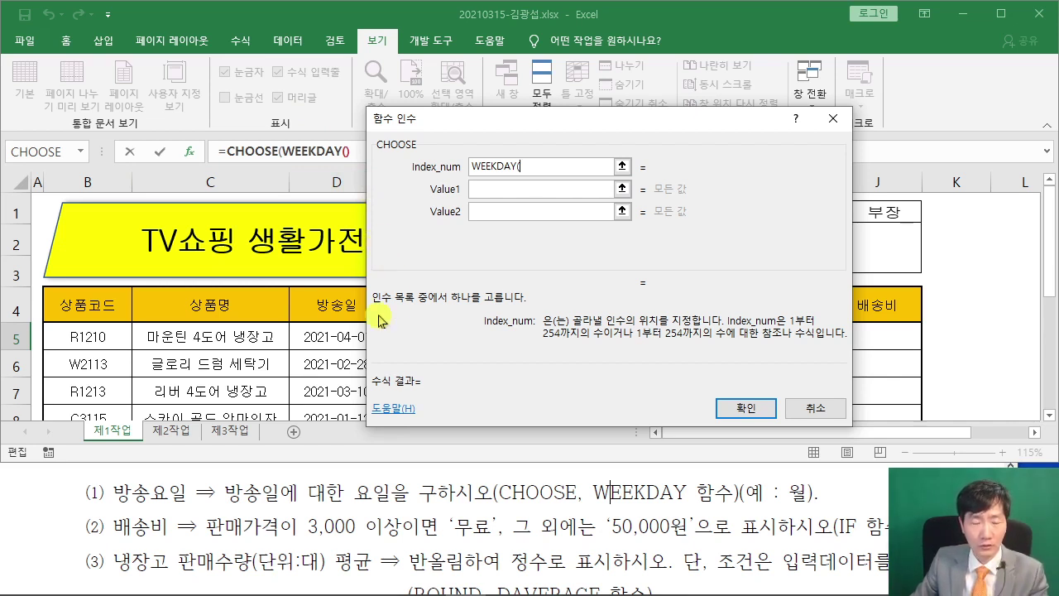
left_click_drag(314, 160, 359, 279)
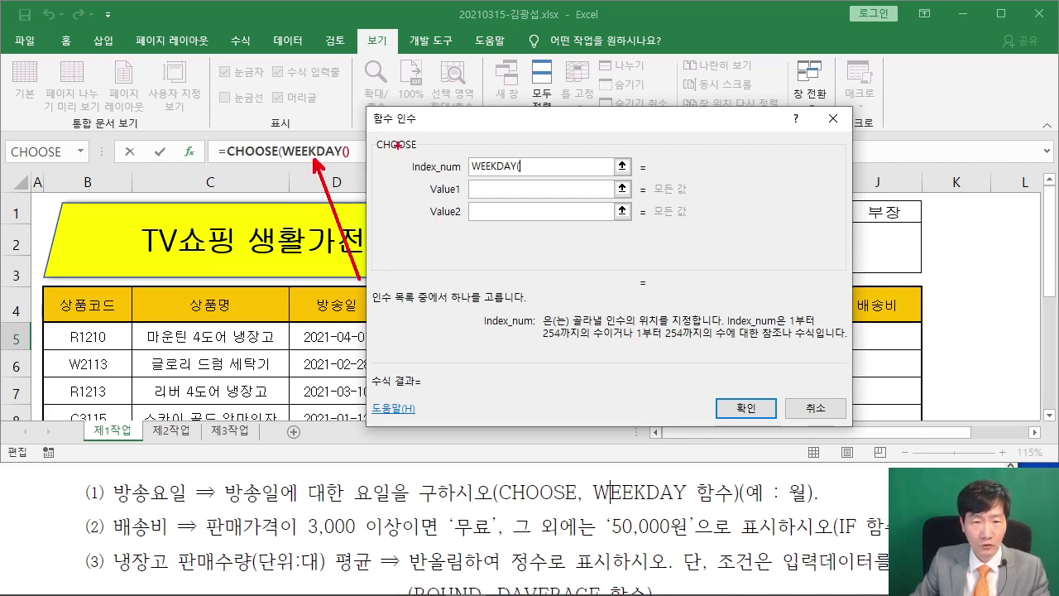
left_click_drag(420, 120, 441, 91)
key("Escape")
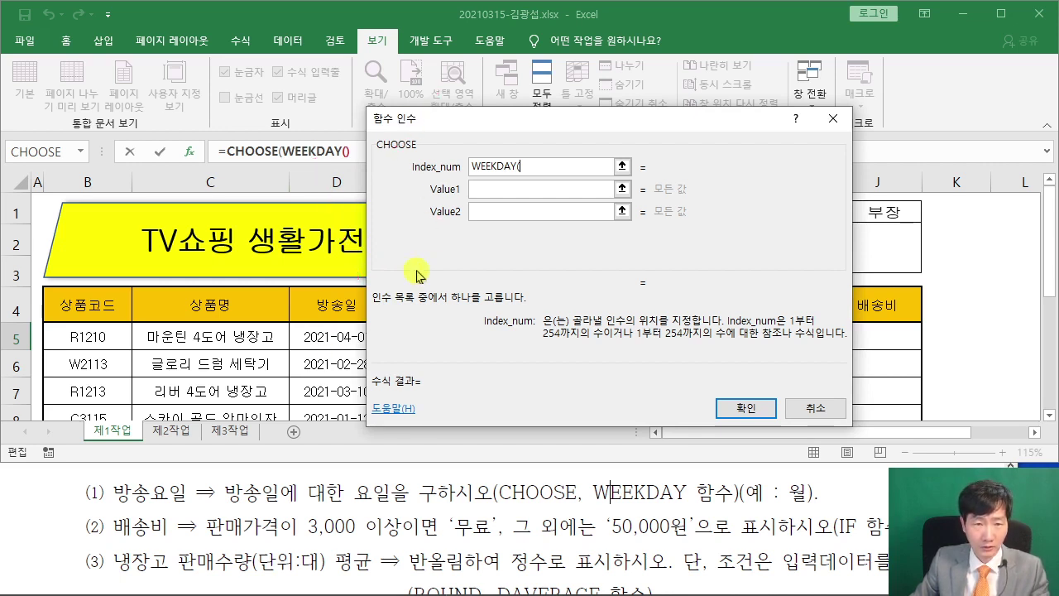
left_click(314, 152)
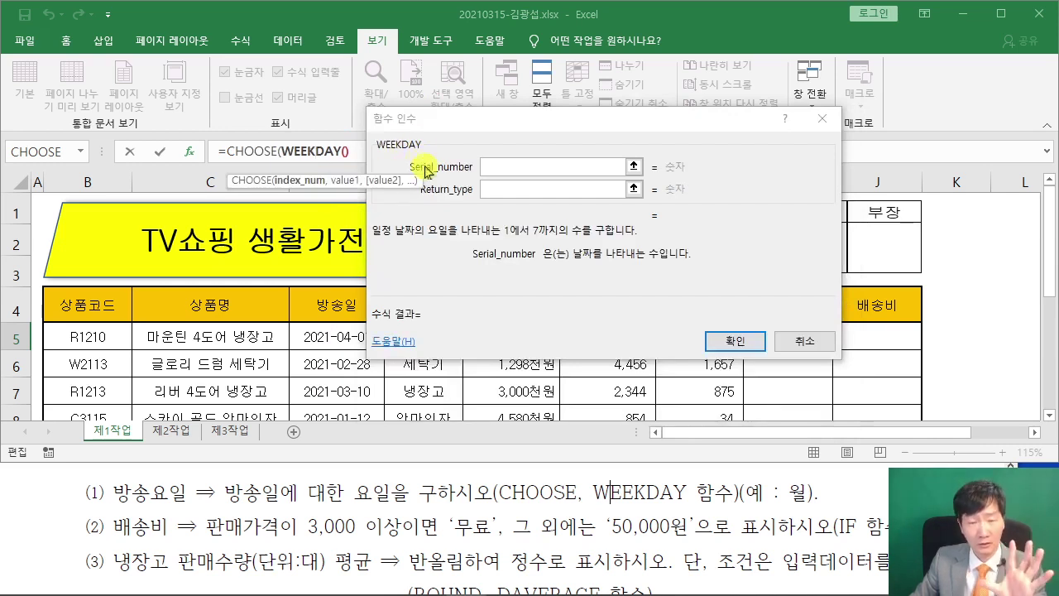
Set the WEEKDAY serial number to the 방송일 in D5 and the return type to 1
left_click(506, 168)
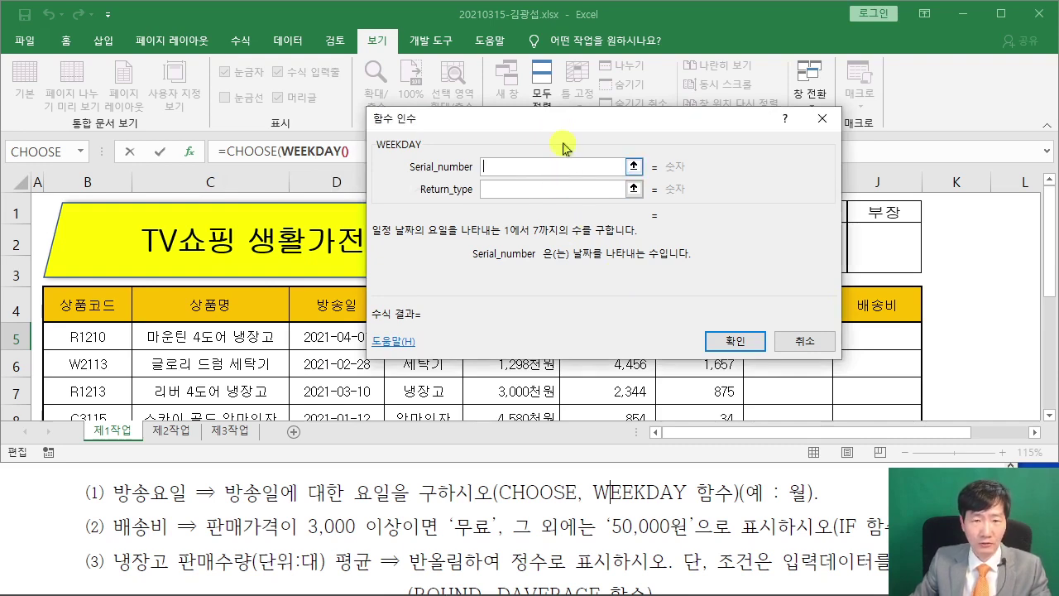
left_click_drag(559, 125, 582, 373)
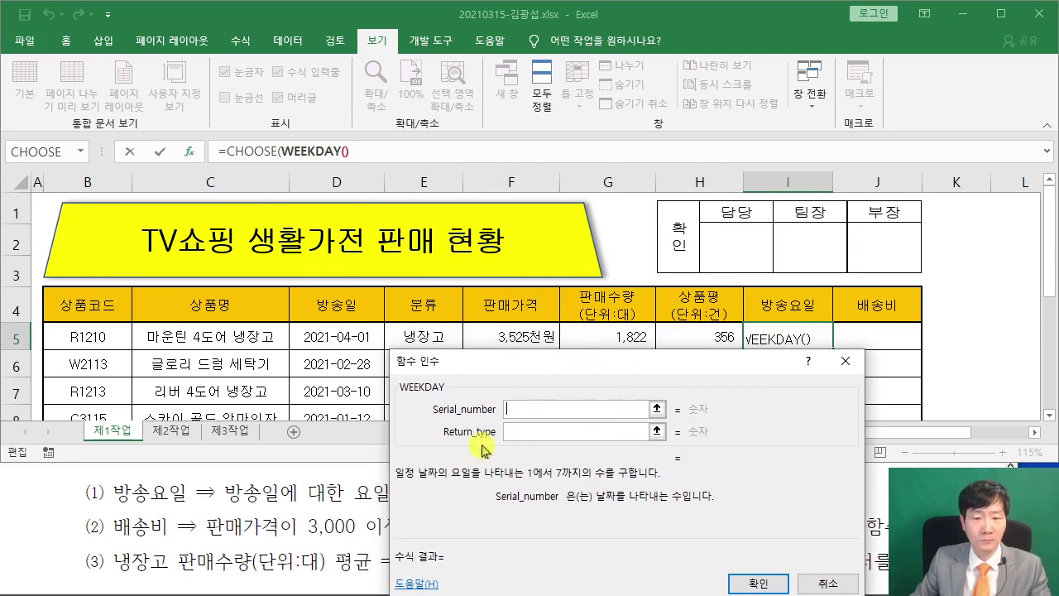
left_click_drag(515, 362, 514, 403)
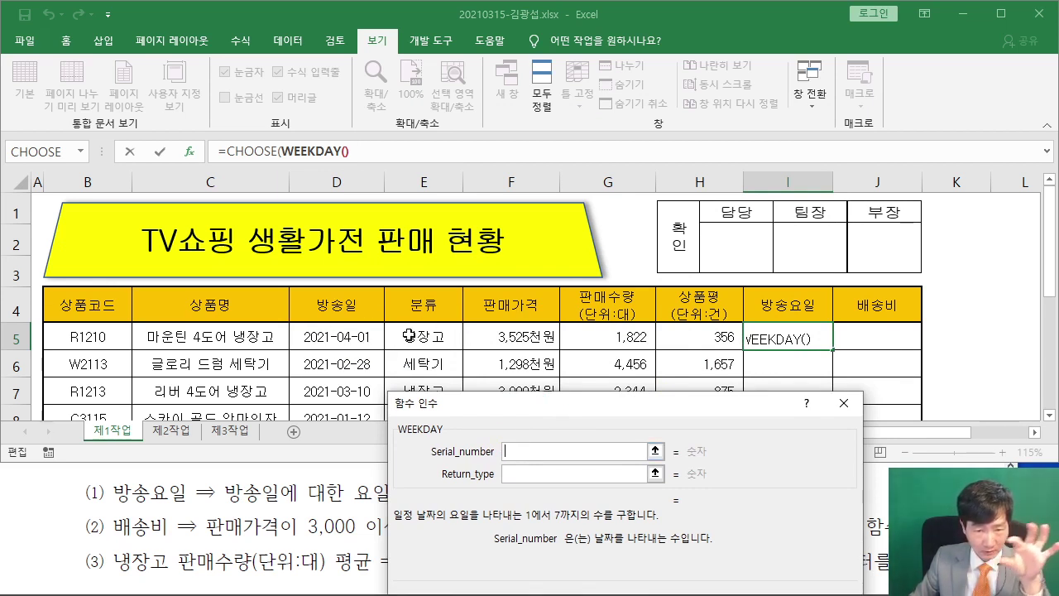
left_click(329, 333)
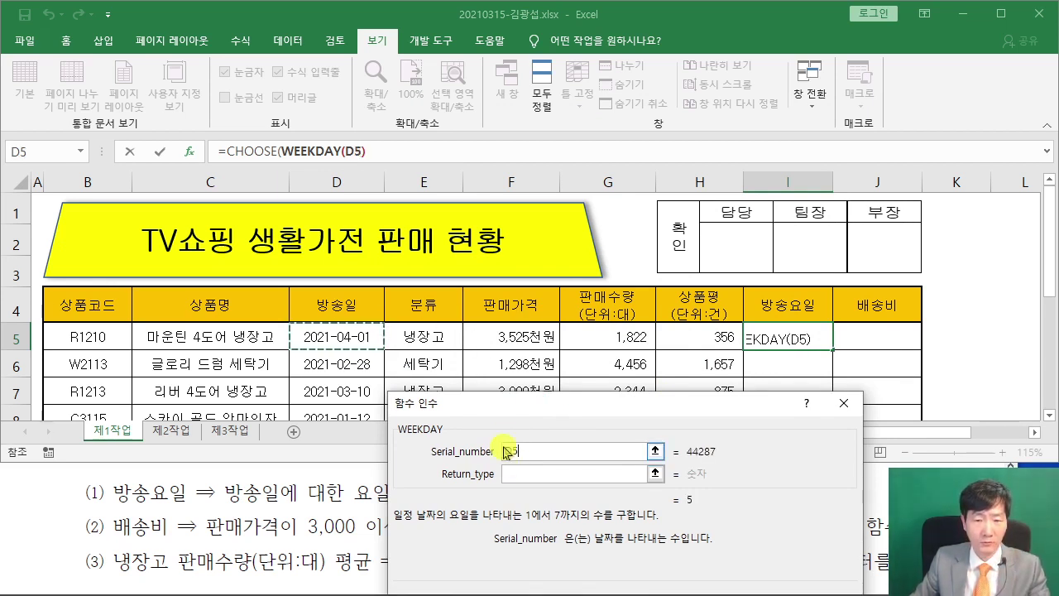
left_click_drag(517, 409, 545, 122)
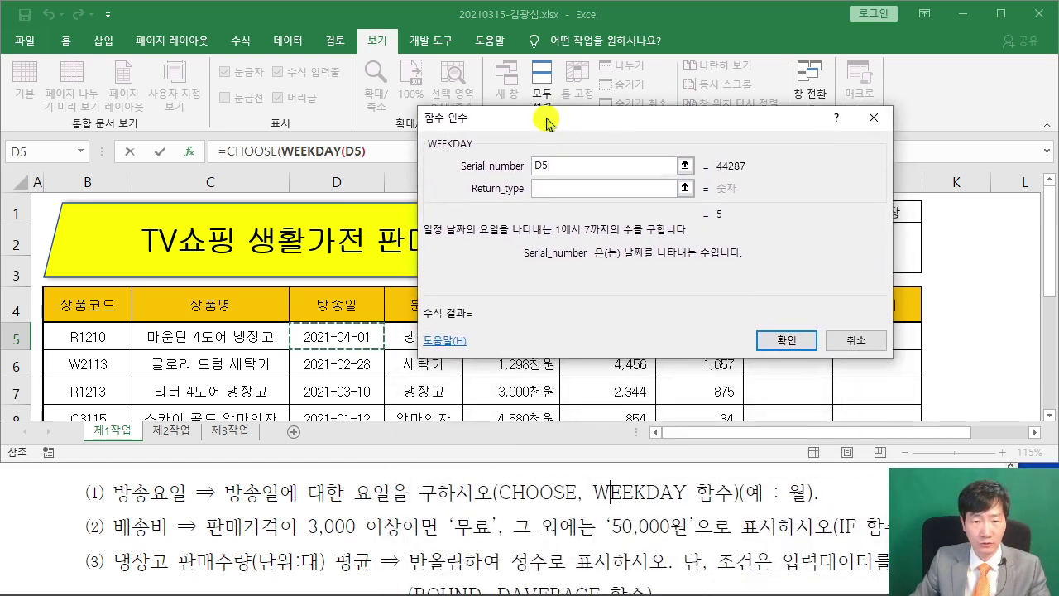
left_click(553, 193)
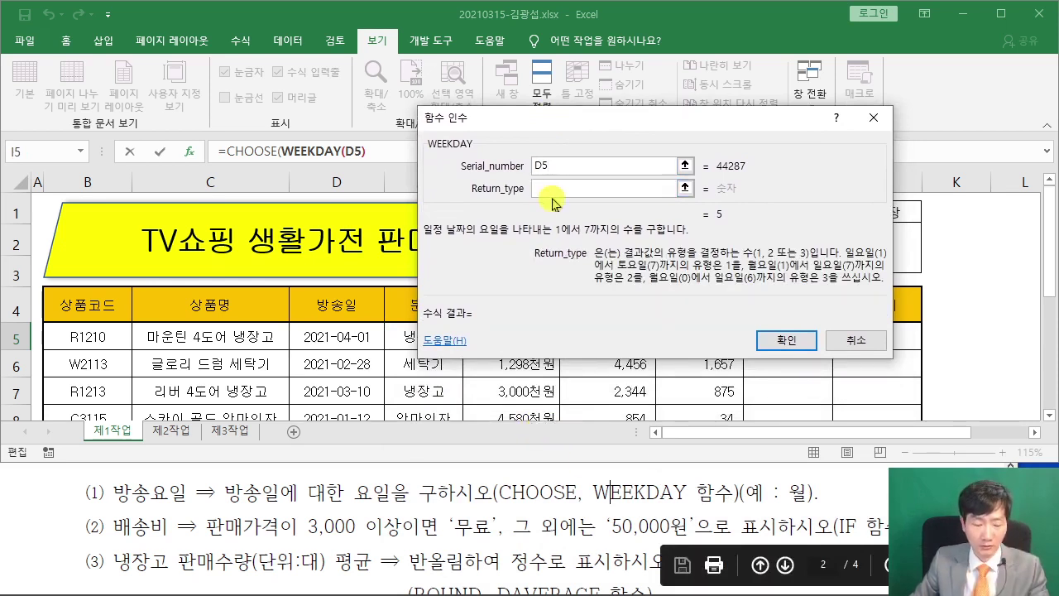
type("1")
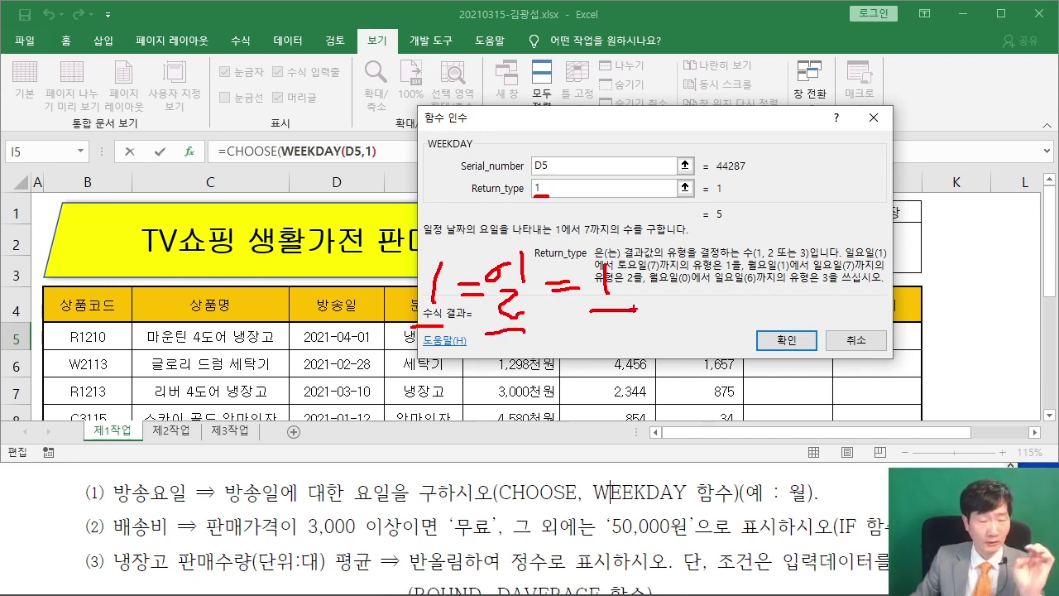
key("Escape")
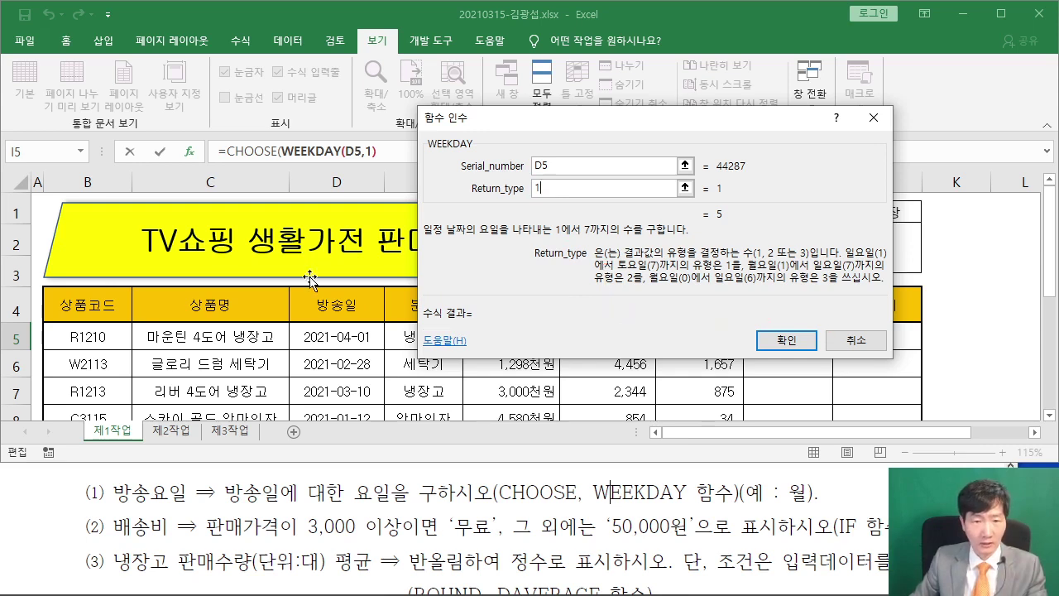
Return to the arguments of the outer CHOOSE function and open Value1 for entry
mouse_move(474, 116)
left_mouse_down()
mouse_move(449, 208)
mouse_move(429, 201)
left_mouse_up()
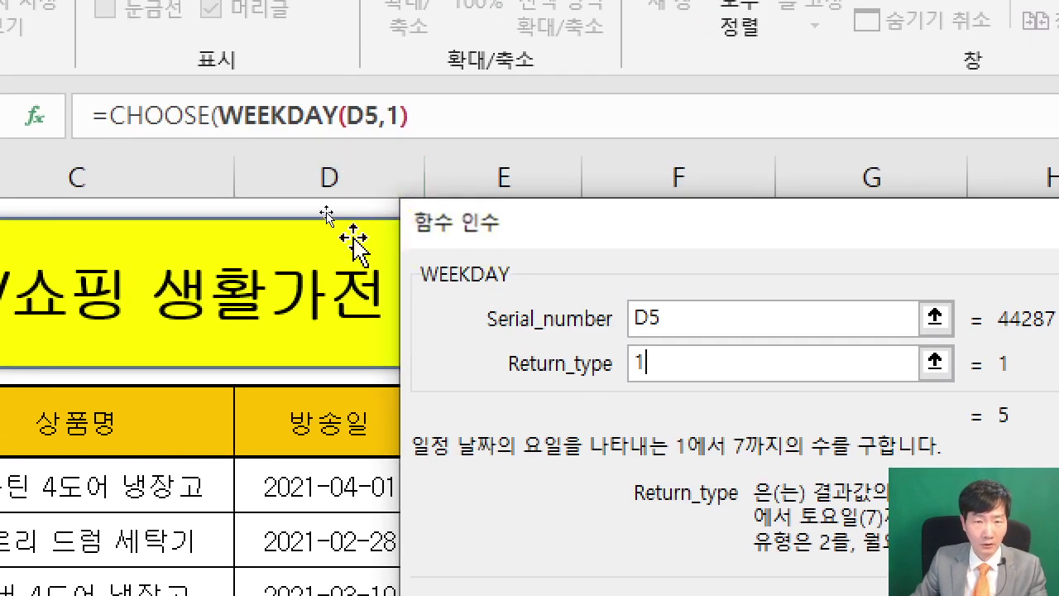
left_click(240, 120)
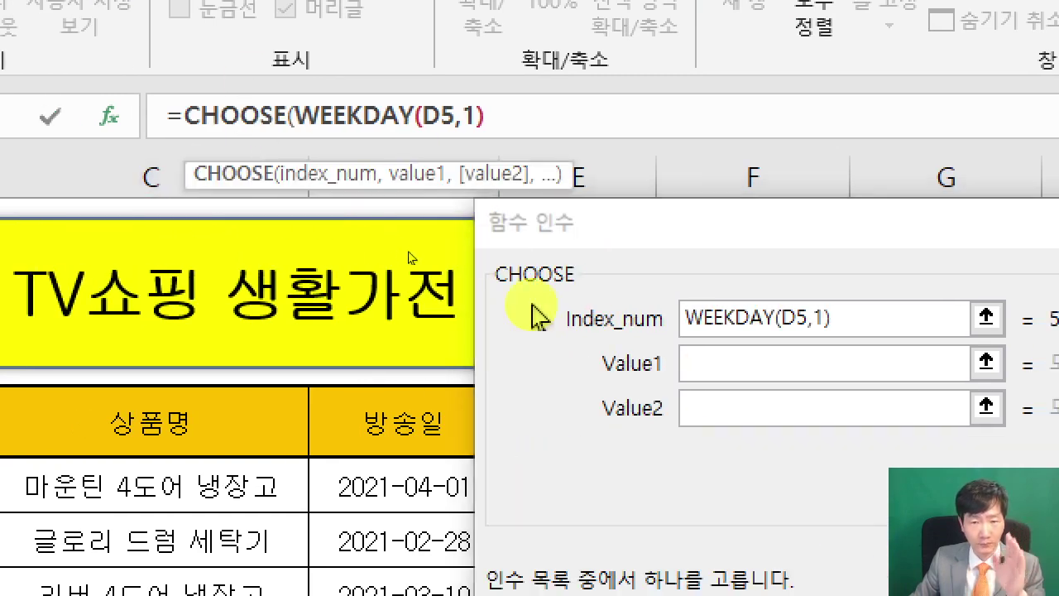
left_click(621, 236)
left_click_drag(621, 236, 449, 206)
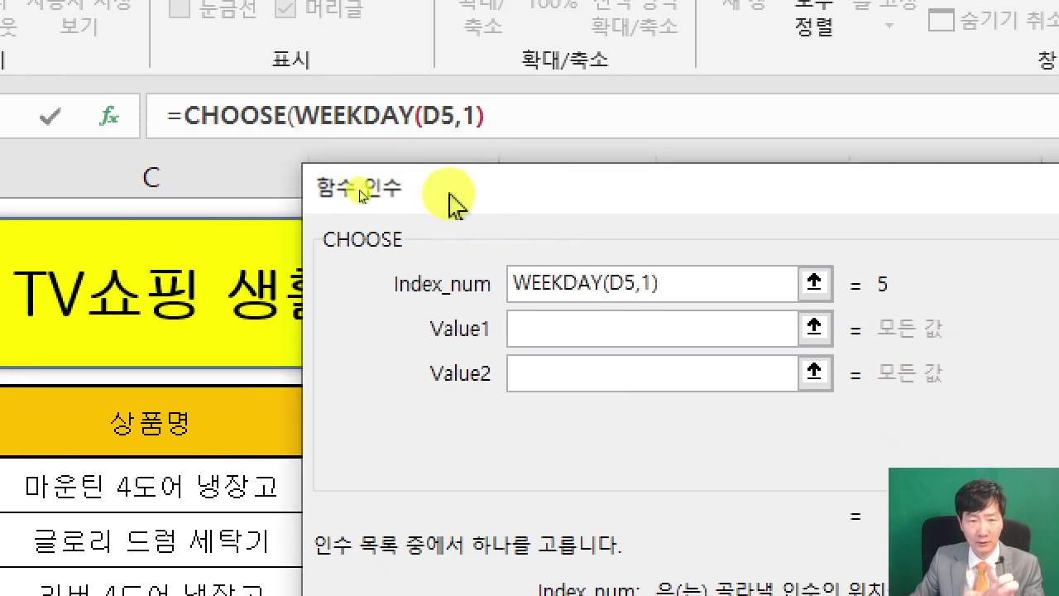
left_click(587, 322)
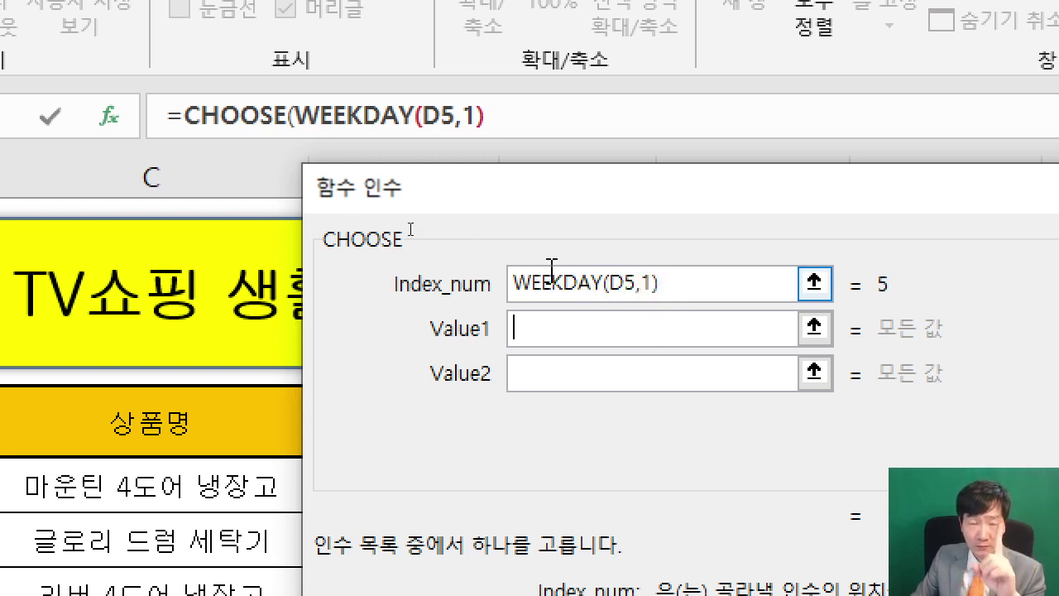
Set Value1 of the CHOOSE function to "일"
left_click(519, 328)
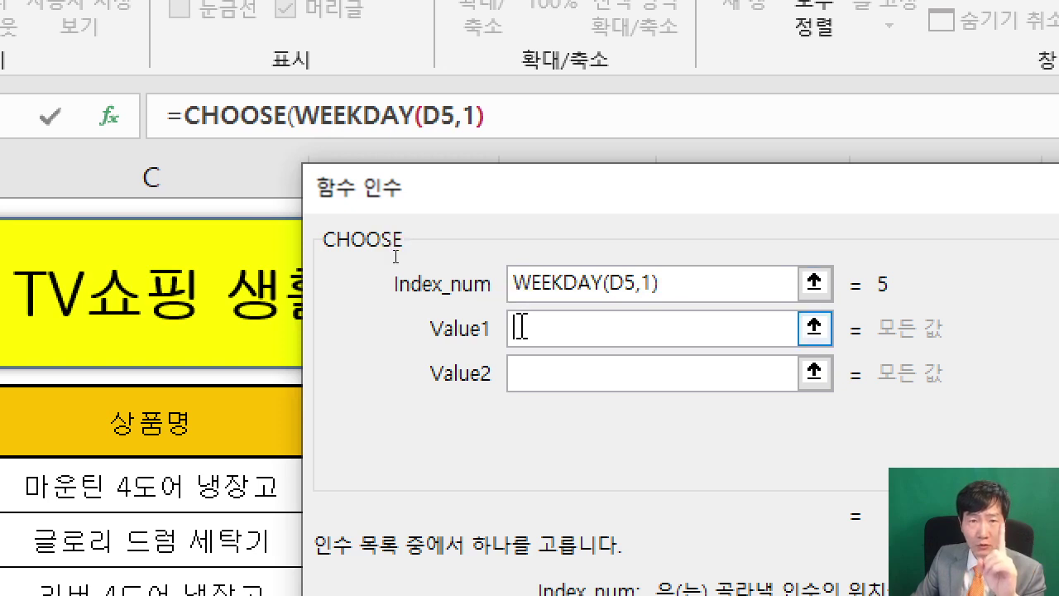
left_click(521, 327)
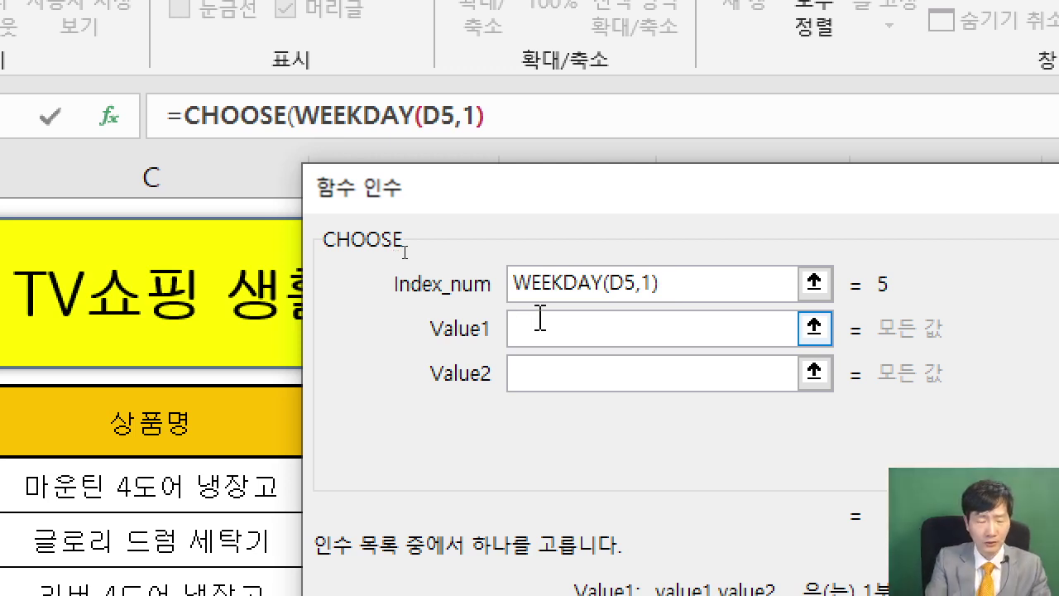
type("DLF")
key("BackSpace")
key("BackSpace")
key("BackSpace")
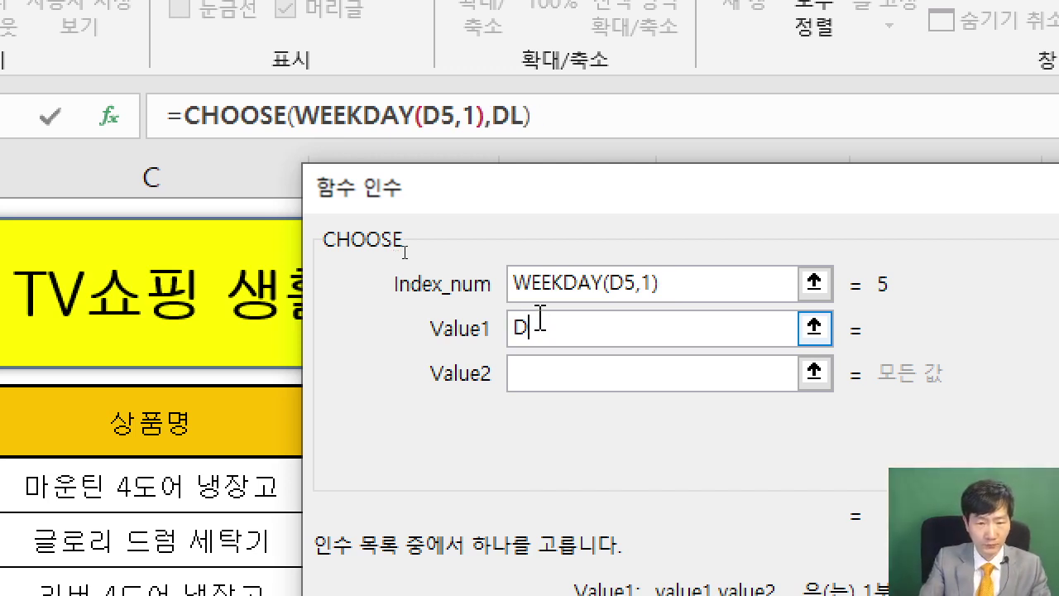
type("\"일\"")
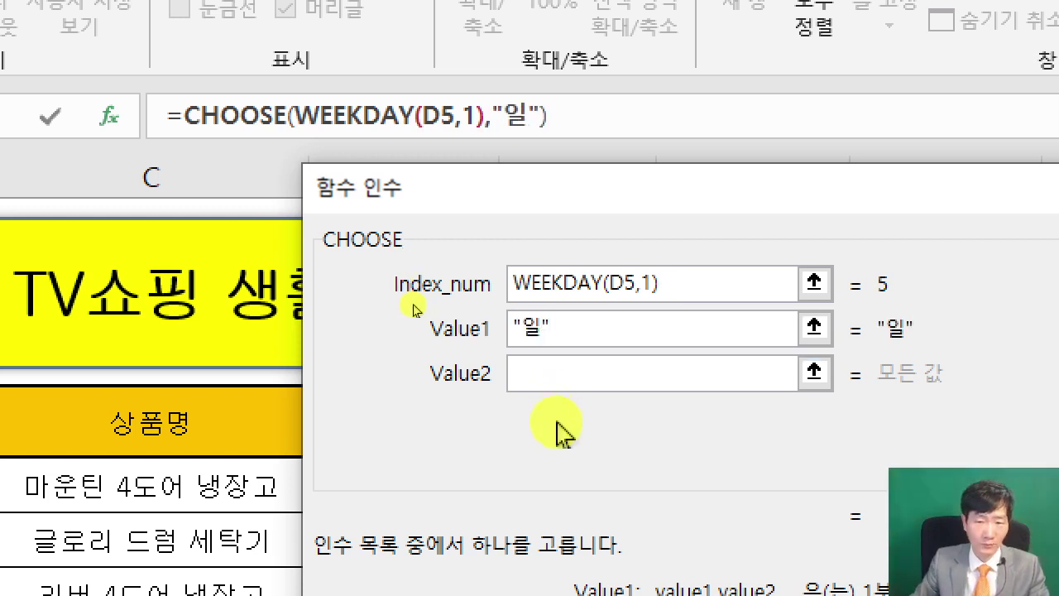
Set CHOOSE's Value2 to "월", Value3 to "화" and Value4 to "수"
left_click(539, 366)
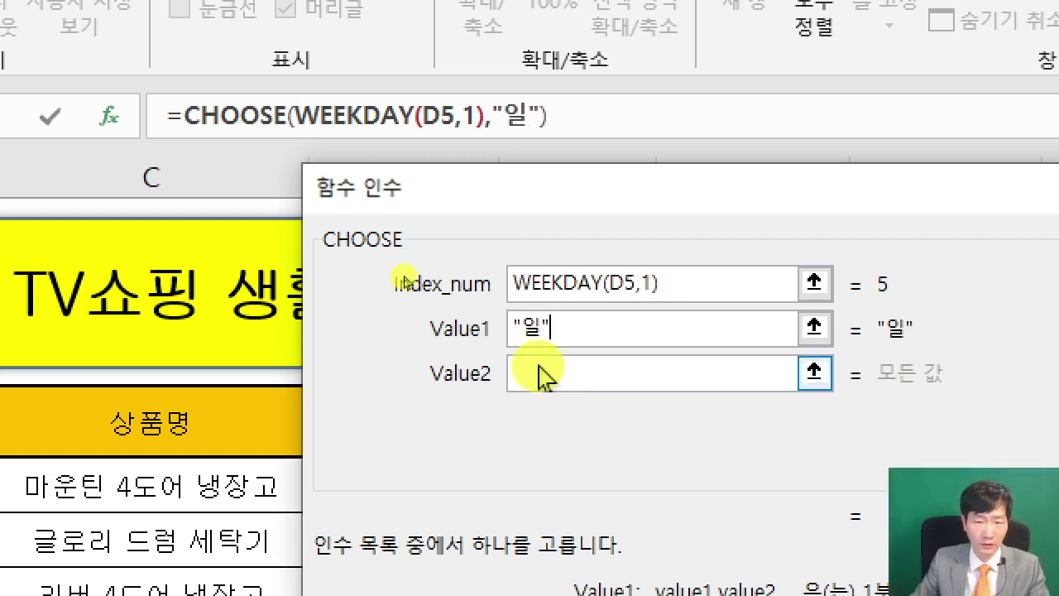
type("\"월\"")
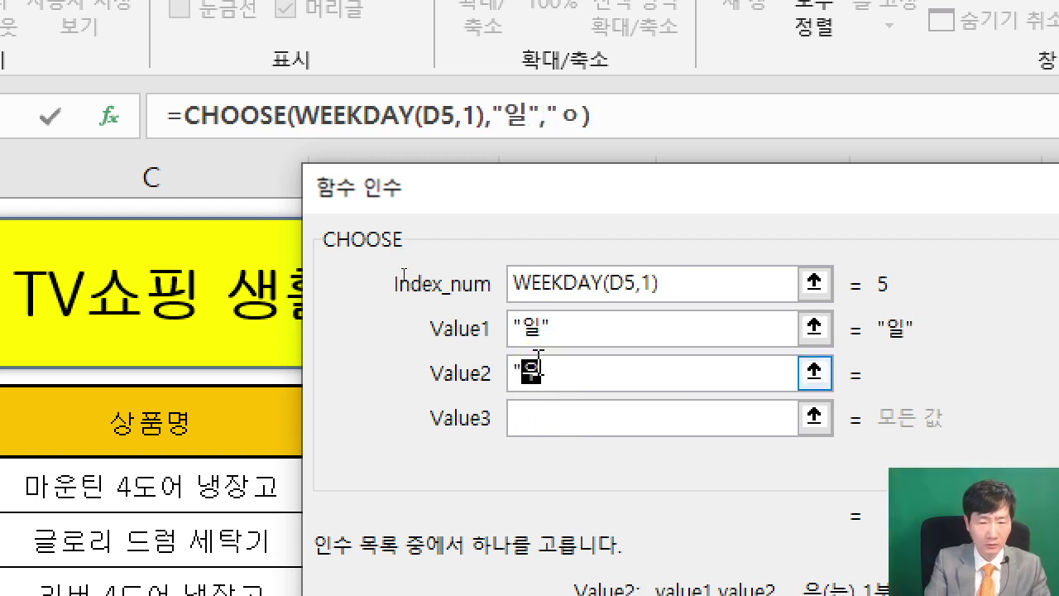
left_click(547, 414)
type("\"화\"")
left_click(535, 477)
left_click(537, 461)
type("\"수\"")
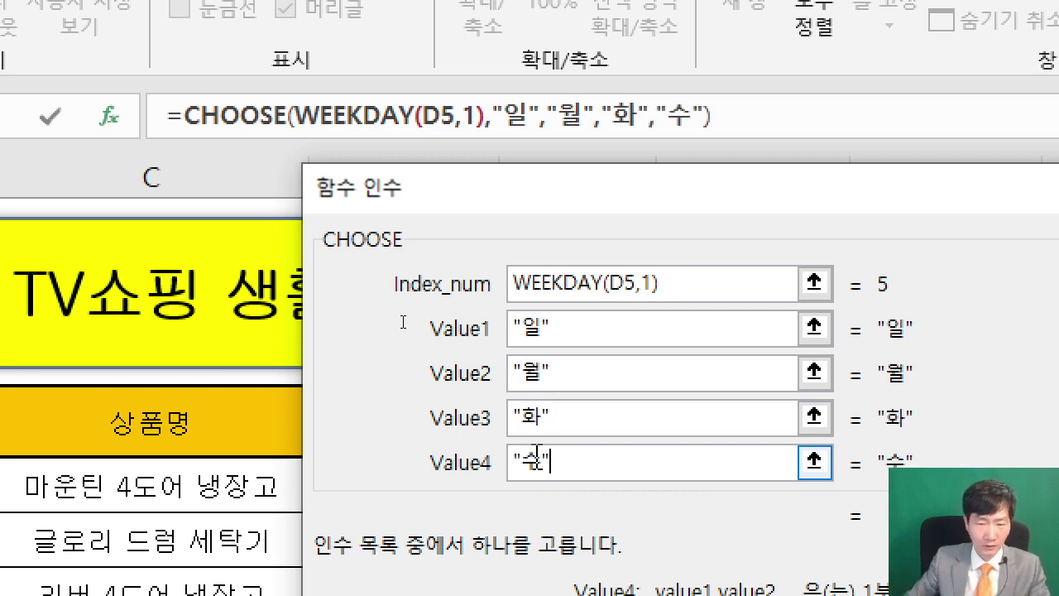
Set CHOOSE's Value5 to "목" and Value6 to "금"
scroll(570, 416, "down", 1)
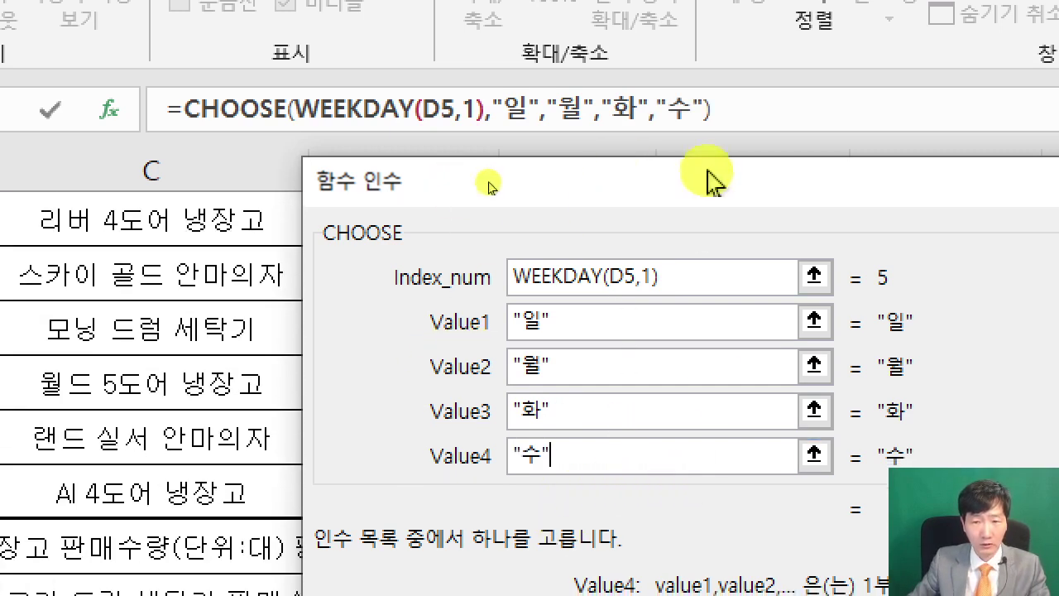
left_click_drag(713, 188, 433, 173)
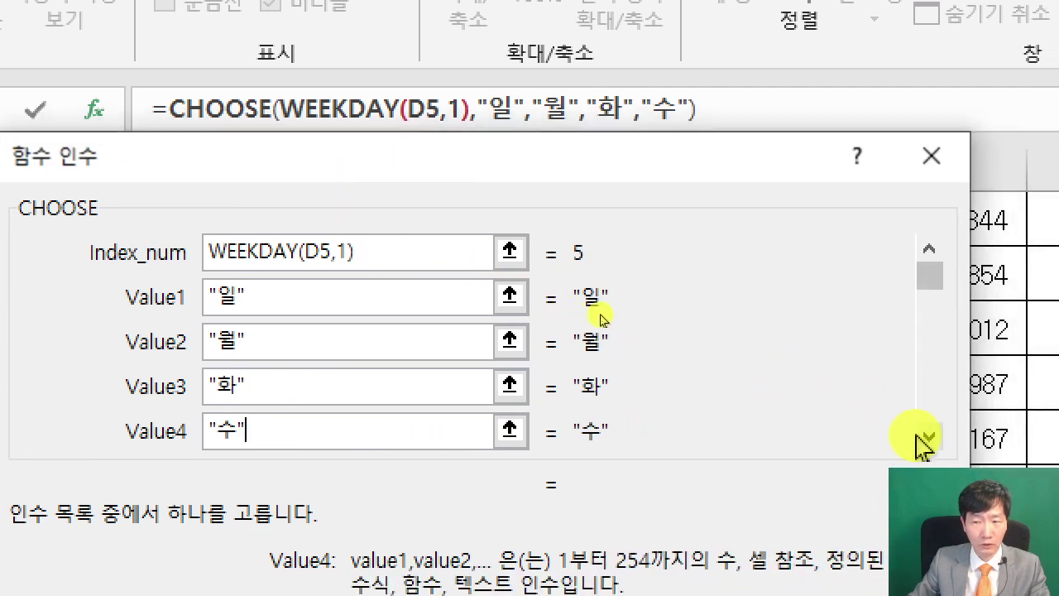
left_click_drag(752, 172, 675, 172)
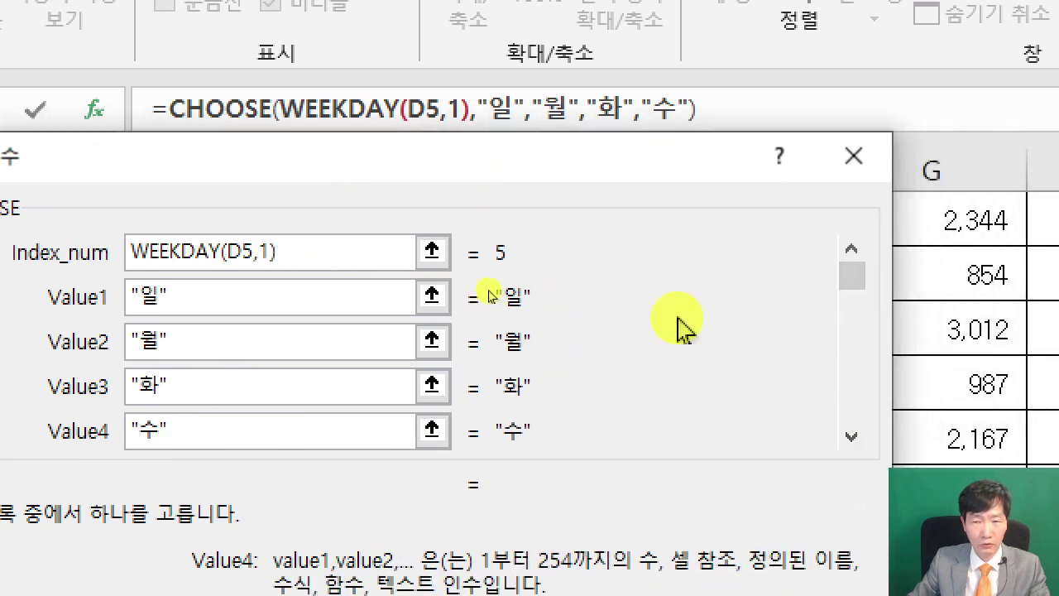
left_click(852, 437)
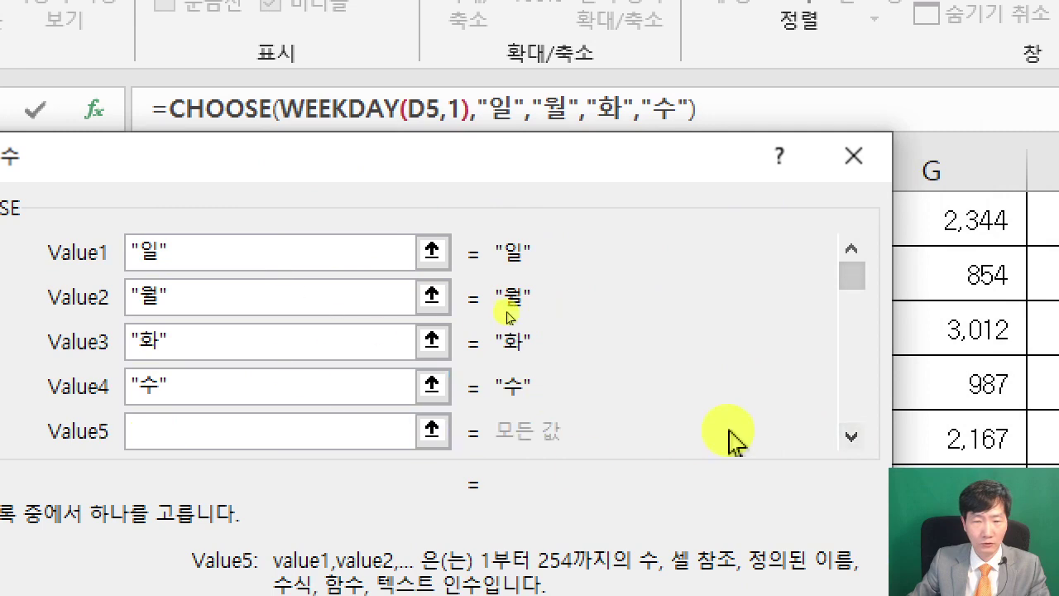
left_click(852, 438)
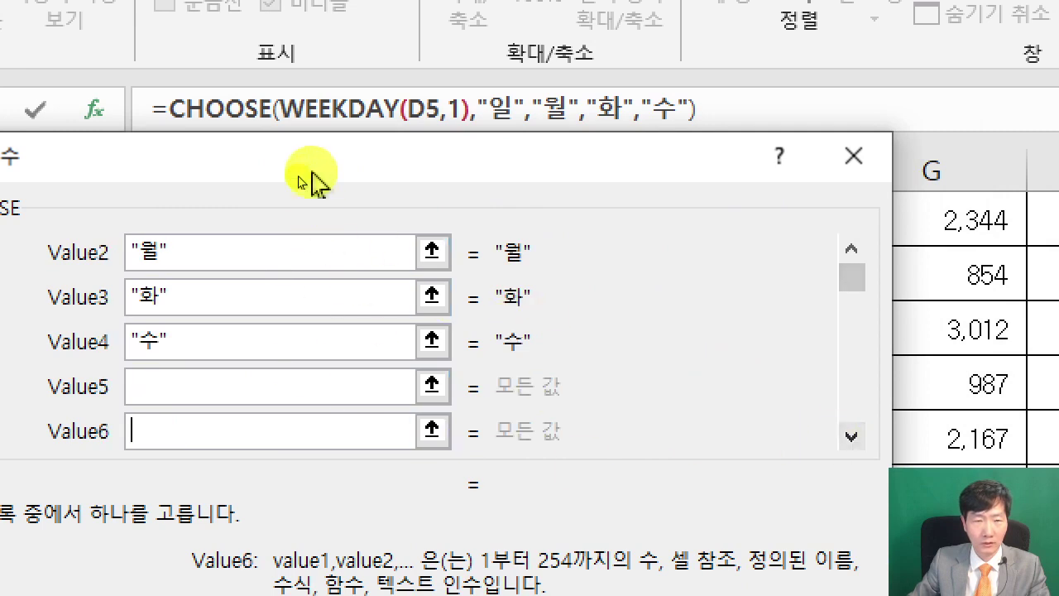
left_click_drag(285, 147, 388, 141)
left_click(261, 380)
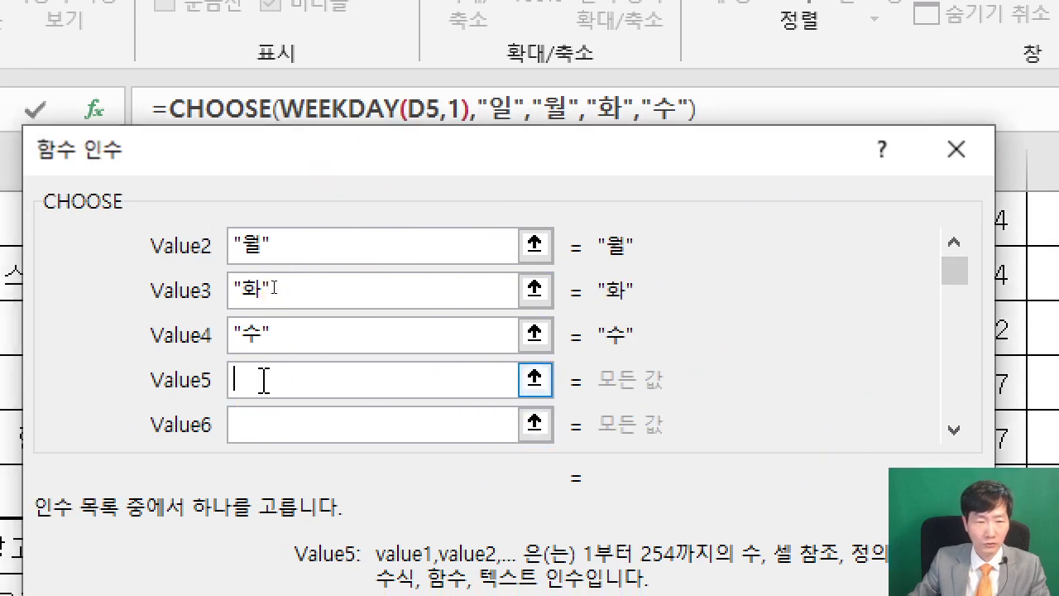
type("\"목\"")
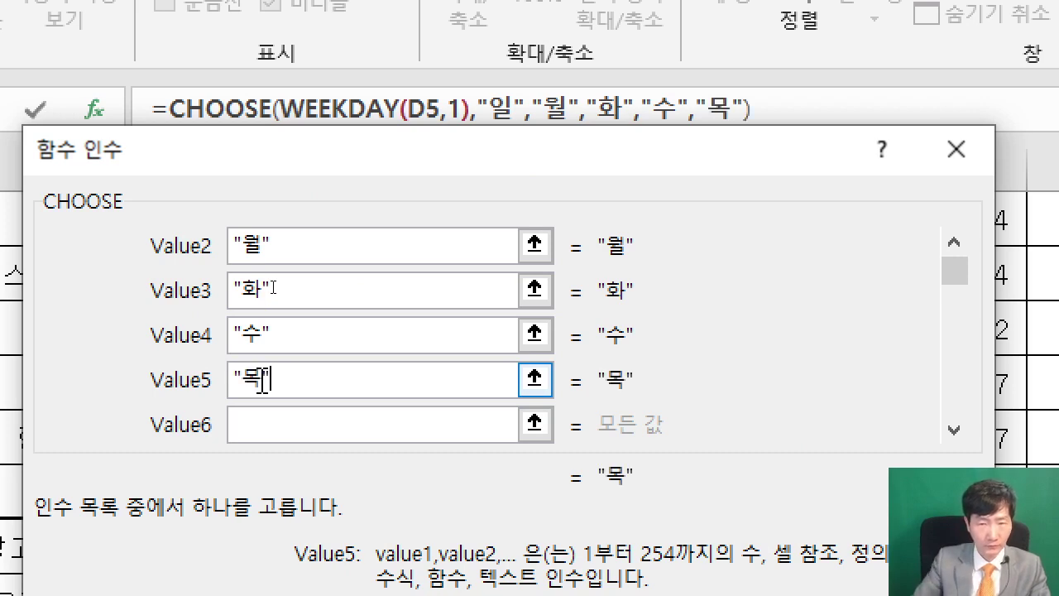
left_click(260, 431)
type("\"금")
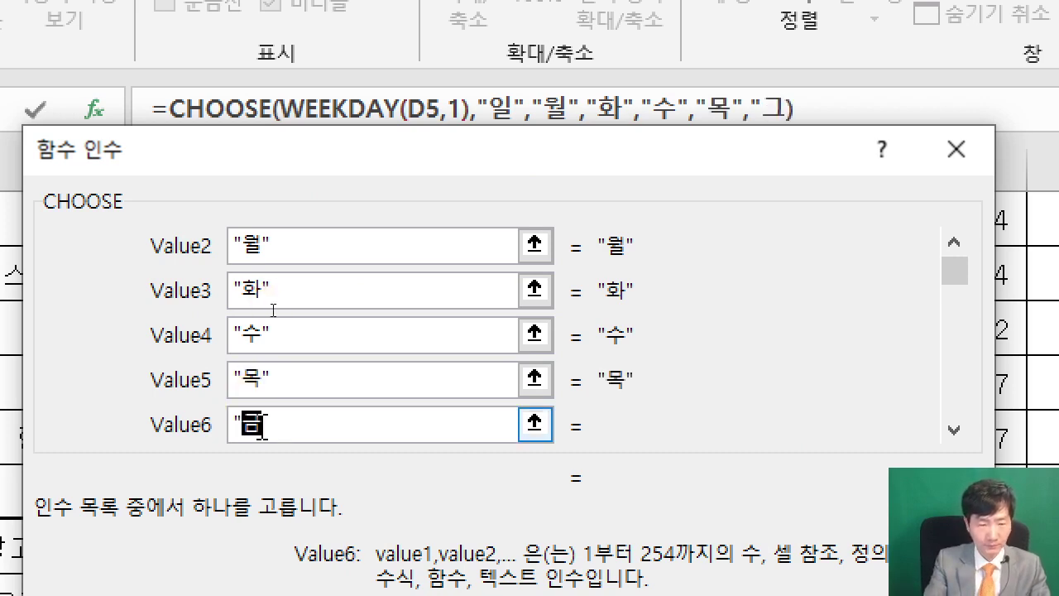
type("\"")
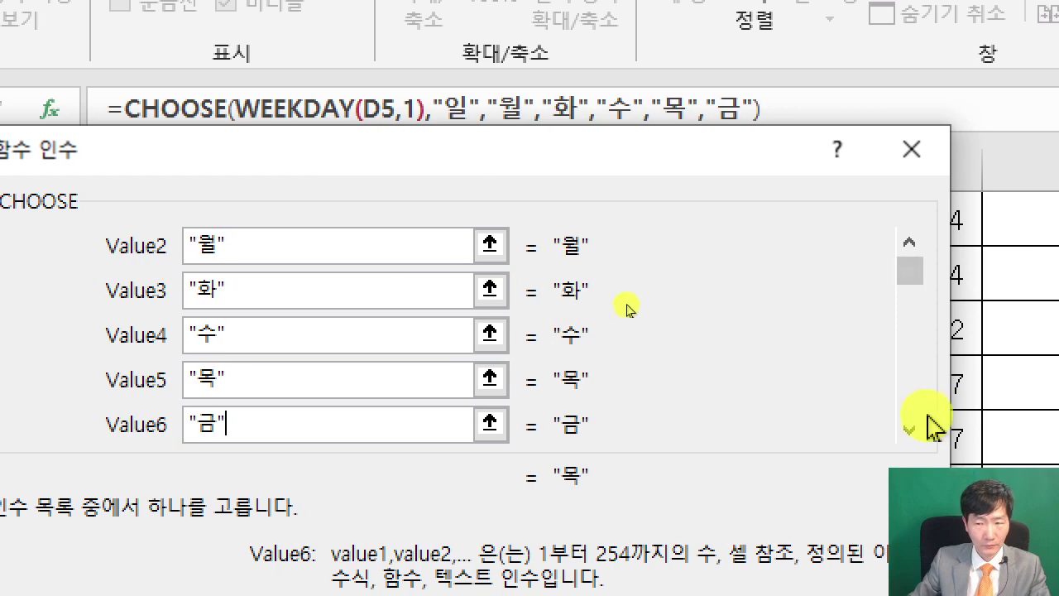
Set CHOOSE's Value7 to "토" and confirm the formula in I5
left_click(910, 430)
left_click(196, 427)
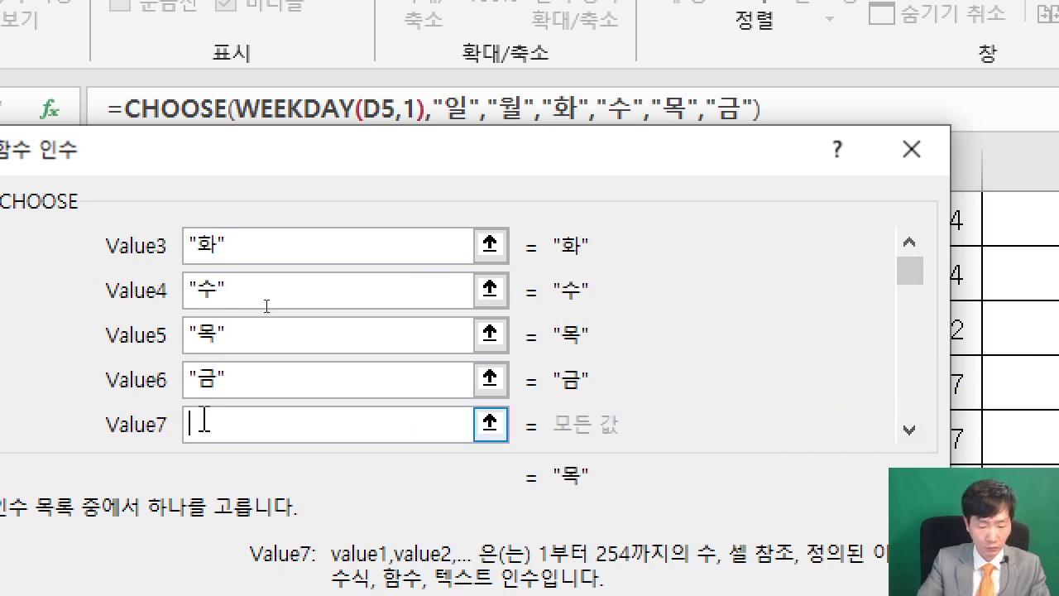
type("\"ㅌㅗ\"")
left_click(254, 303)
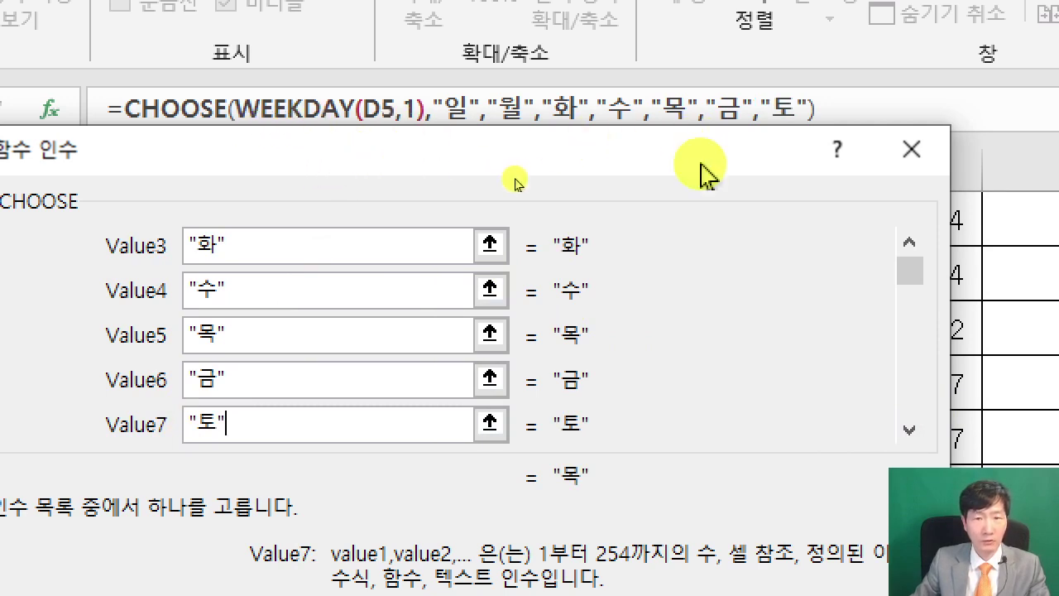
left_click_drag(667, 169, 765, 192)
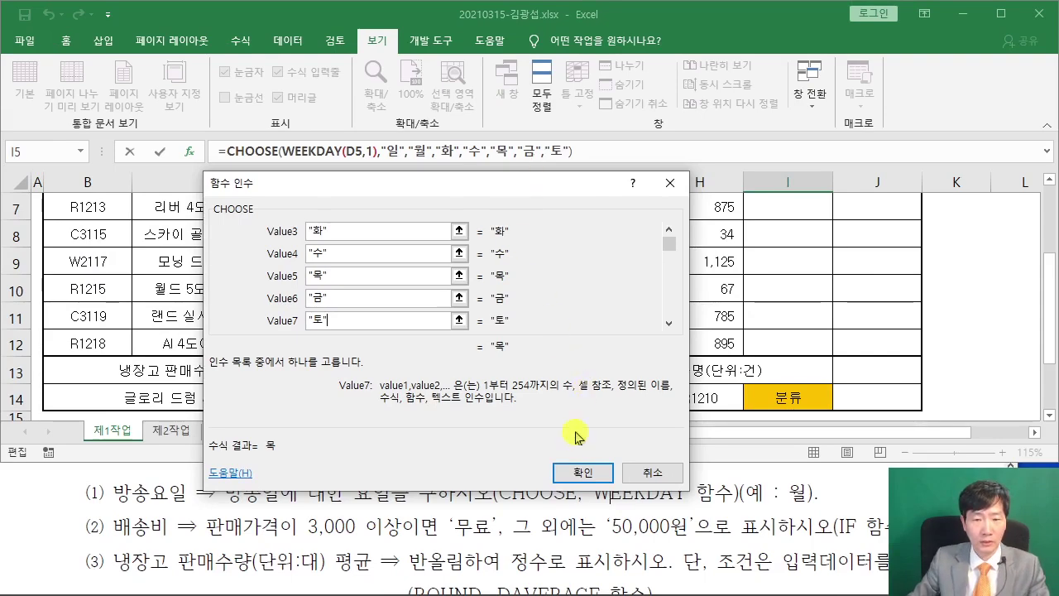
left_click(583, 472)
Fill the 방송요일 formula from I5 down through I12
scroll(786, 310, "up", 2)
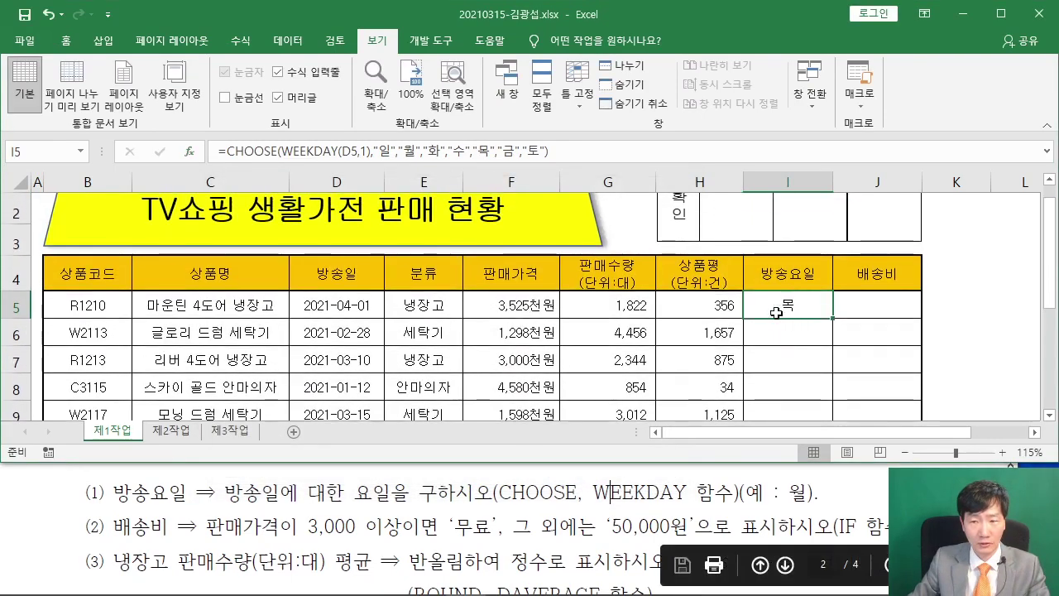
scroll(843, 312, "down", 1)
scroll(841, 298, "up", 1)
scroll(839, 286, "down", 1)
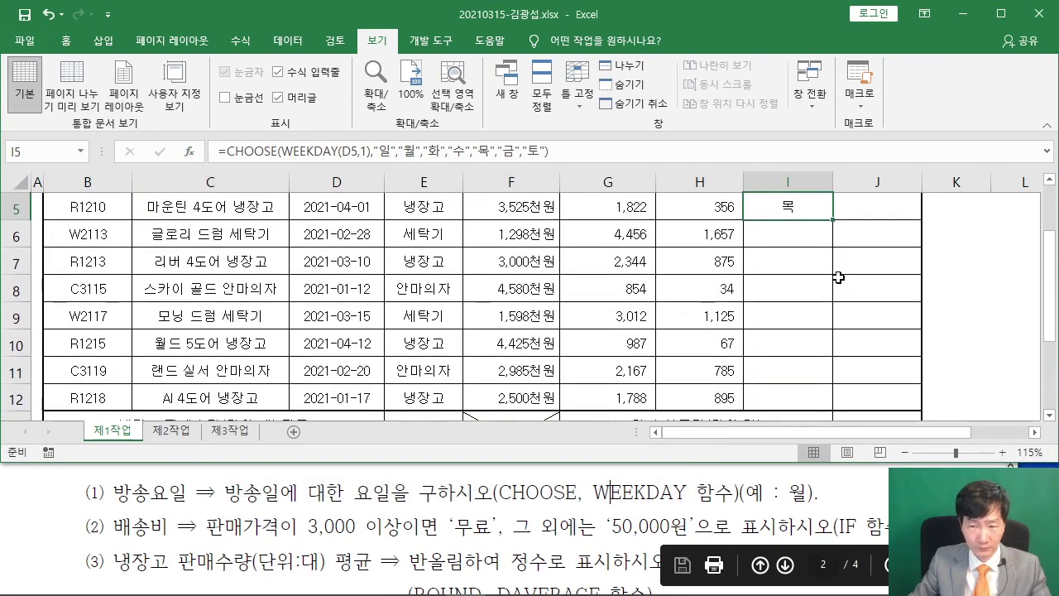
scroll(839, 278, "up", 1)
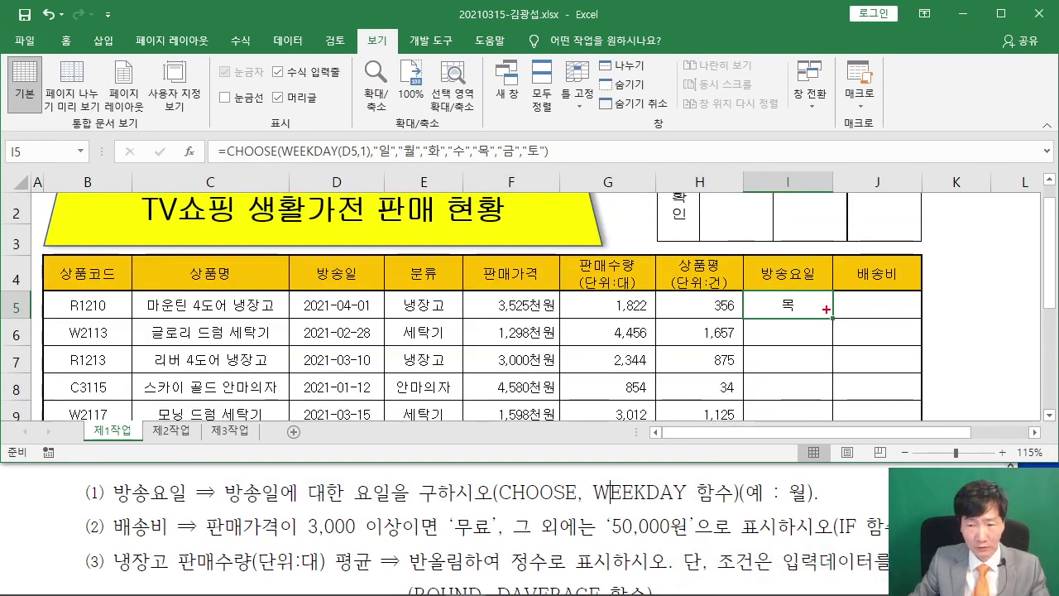
left_click_drag(833, 319, 836, 406)
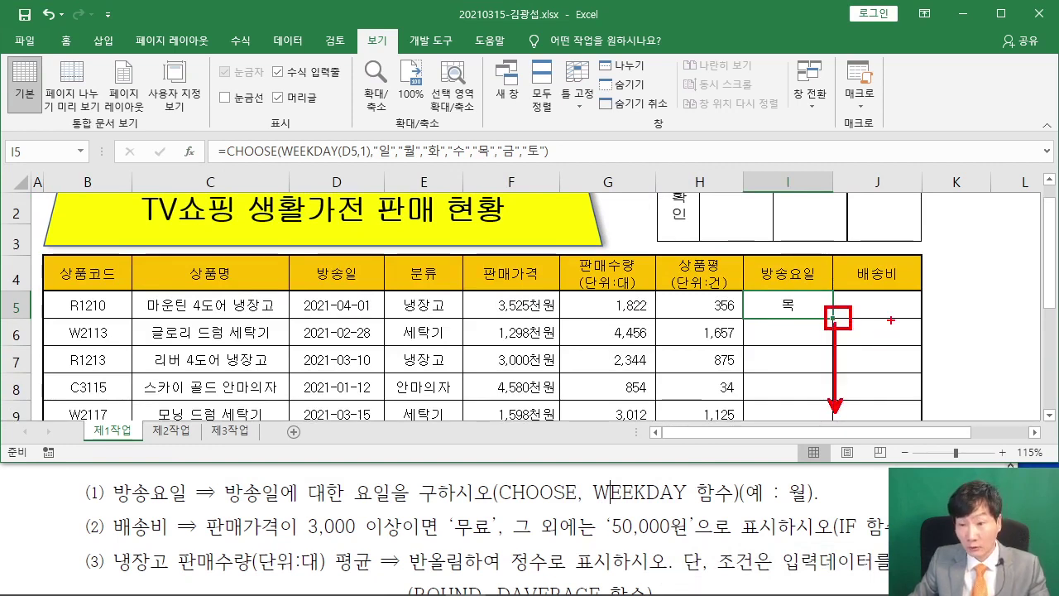
key("Escape")
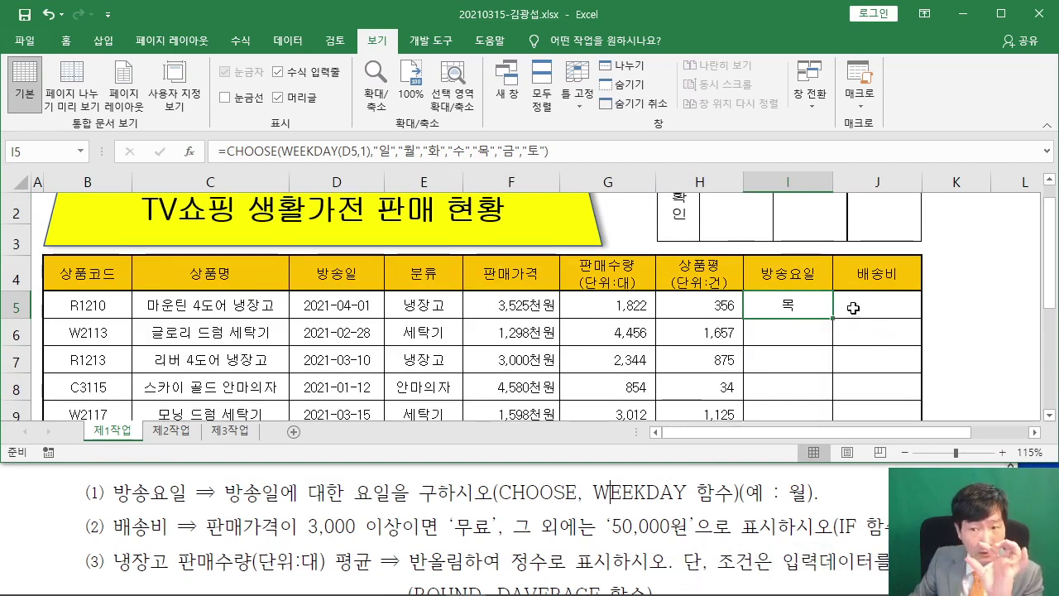
left_click_drag(832, 318, 831, 408)
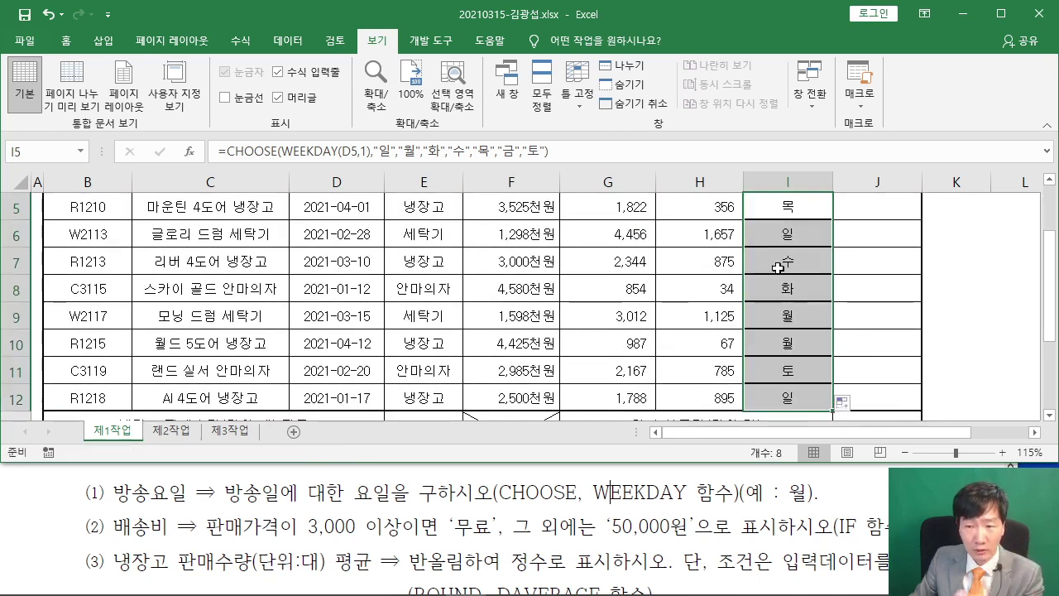
Change the fill option for the copied 방송요일 formulas to 서식 없이 채우기 and deselect the range
scroll(786, 377, "down", 1)
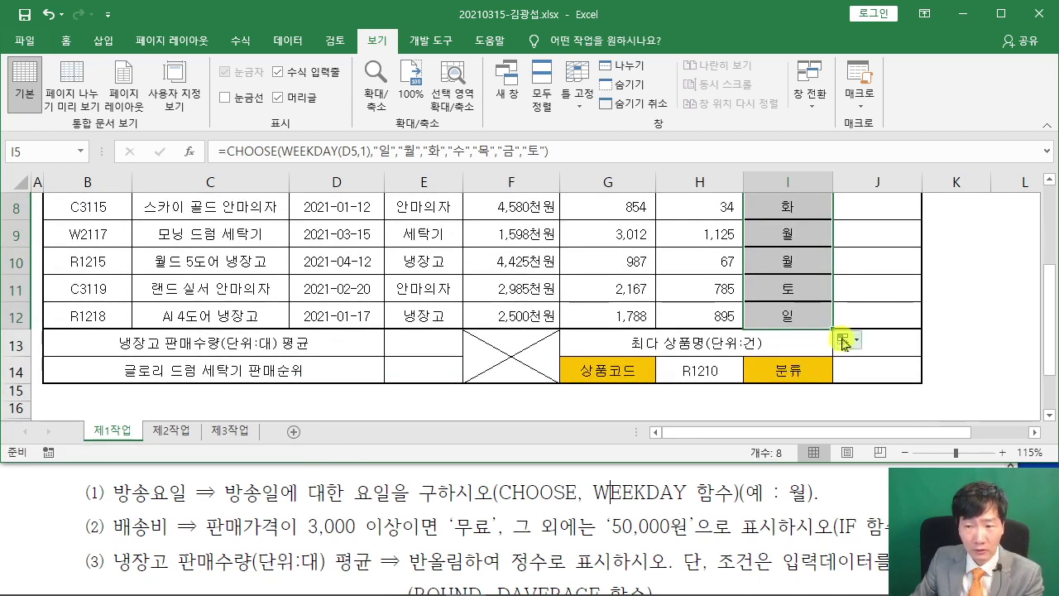
scroll(855, 346, "down", 1)
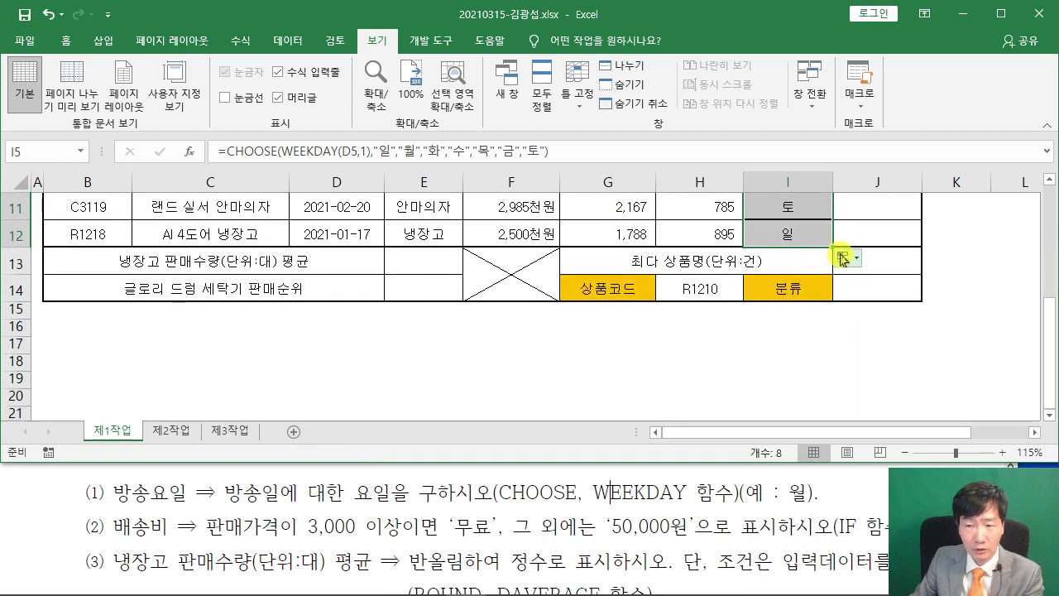
left_click(855, 261)
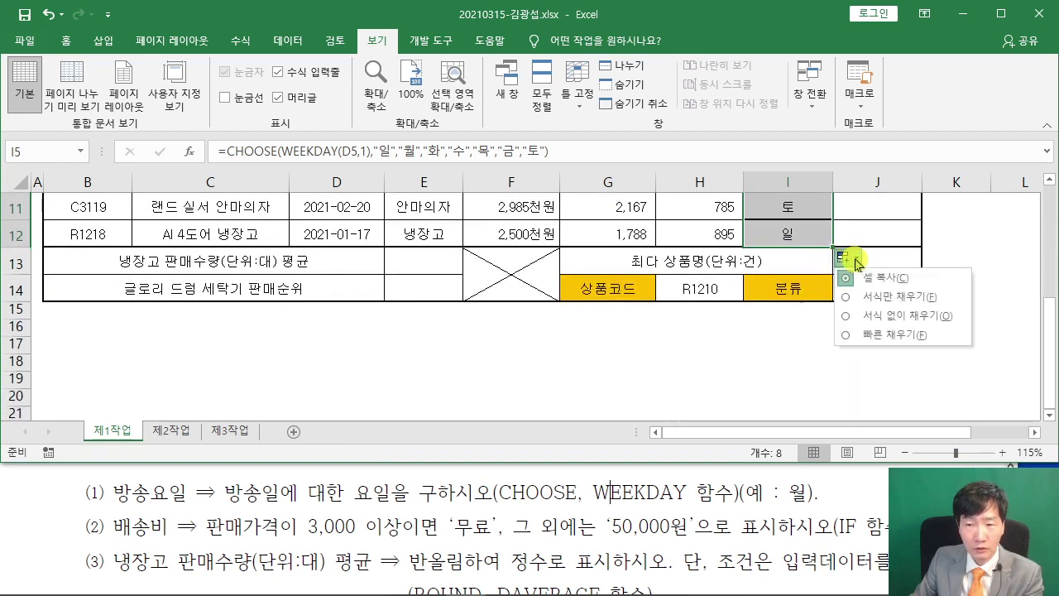
left_click(852, 317)
scroll(946, 307, "up", 3)
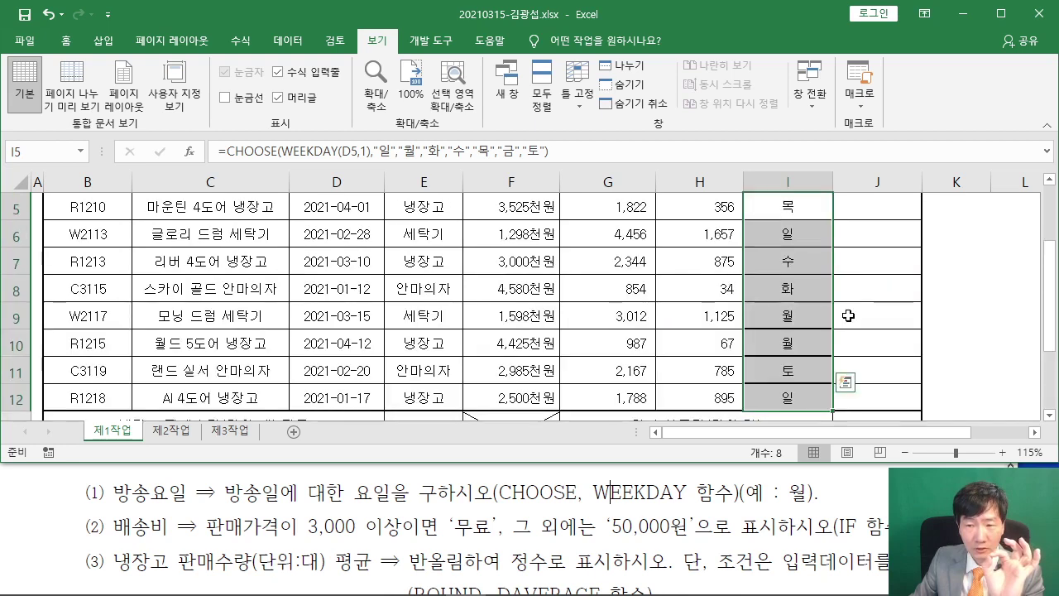
left_click(952, 333)
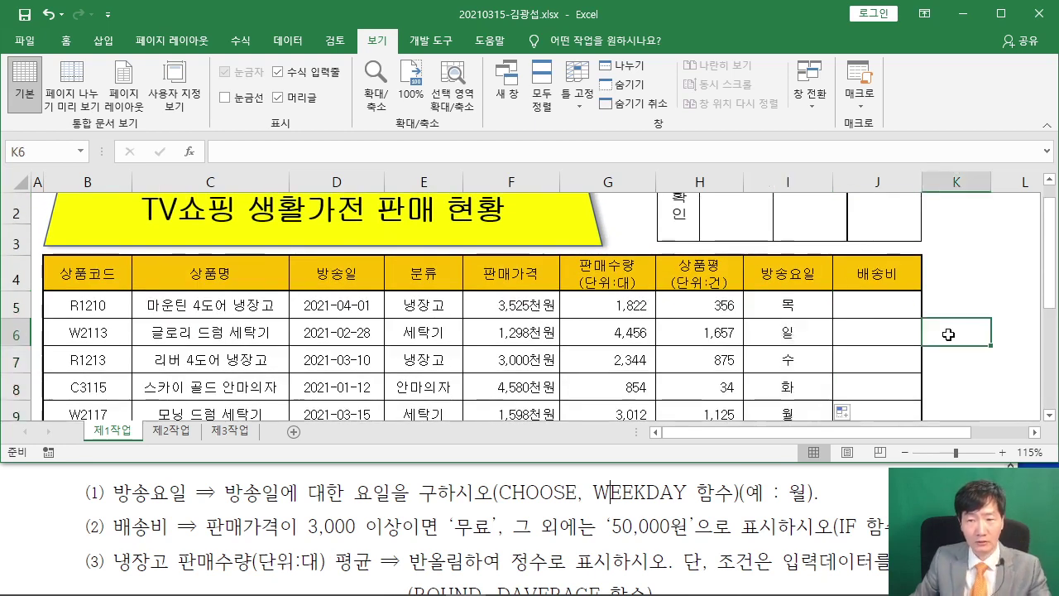
Shift the exam PDF so the whole 배송비 condition is readable, and select cell J5 for the 배송비 formula
scroll(900, 282, "down", 1)
scroll(900, 282, "up", 1)
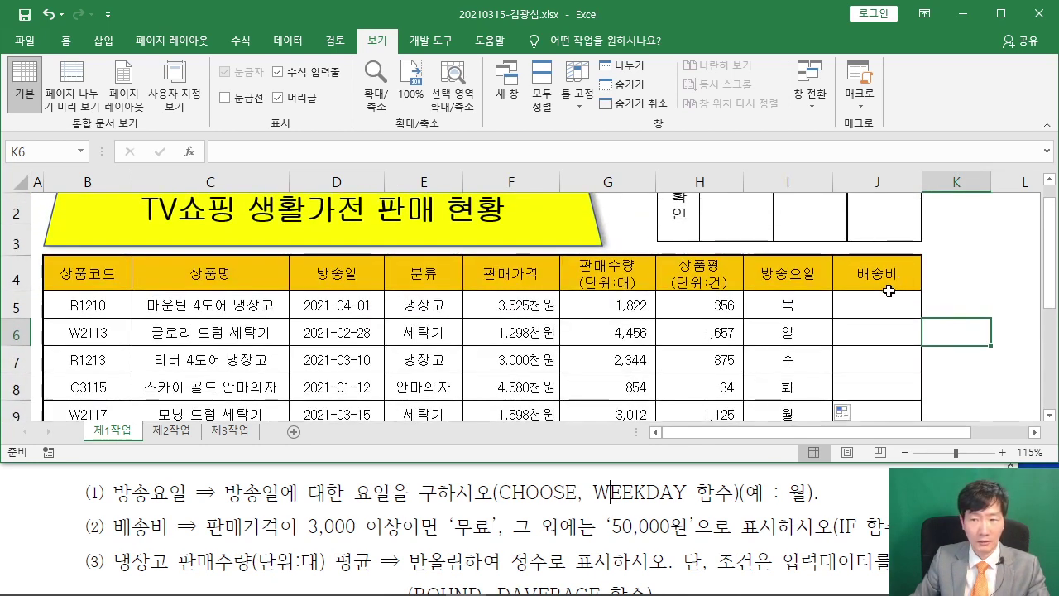
left_click(879, 303)
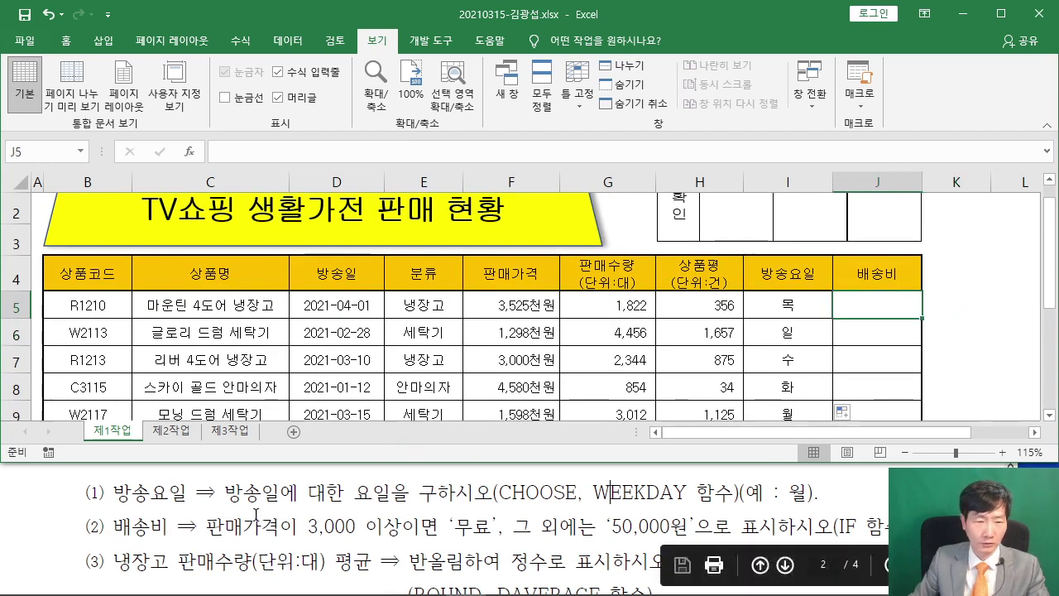
left_click_drag(113, 525, 151, 525)
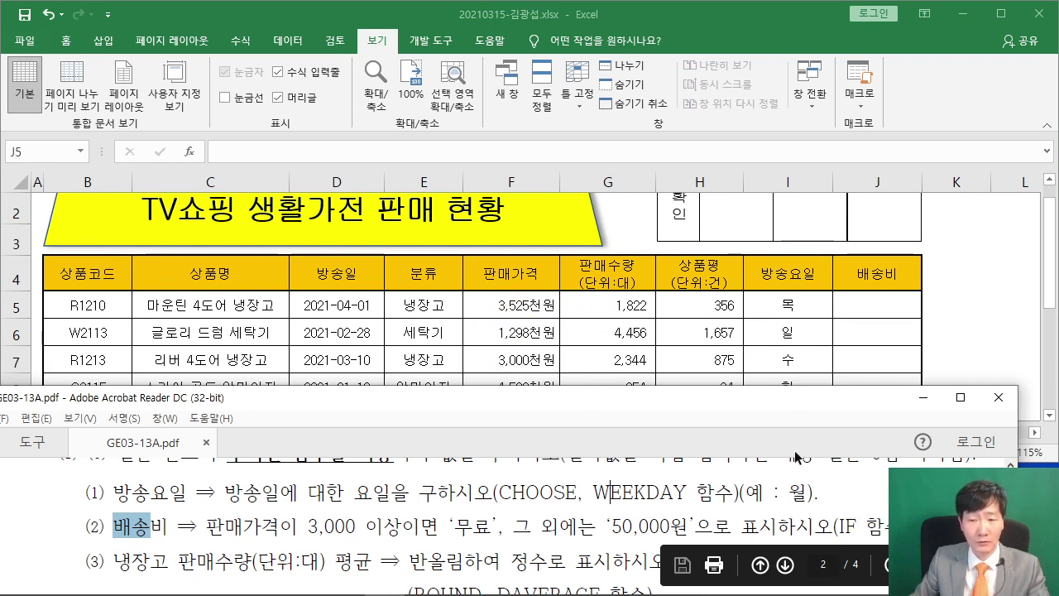
left_click_drag(785, 406, 720, 414)
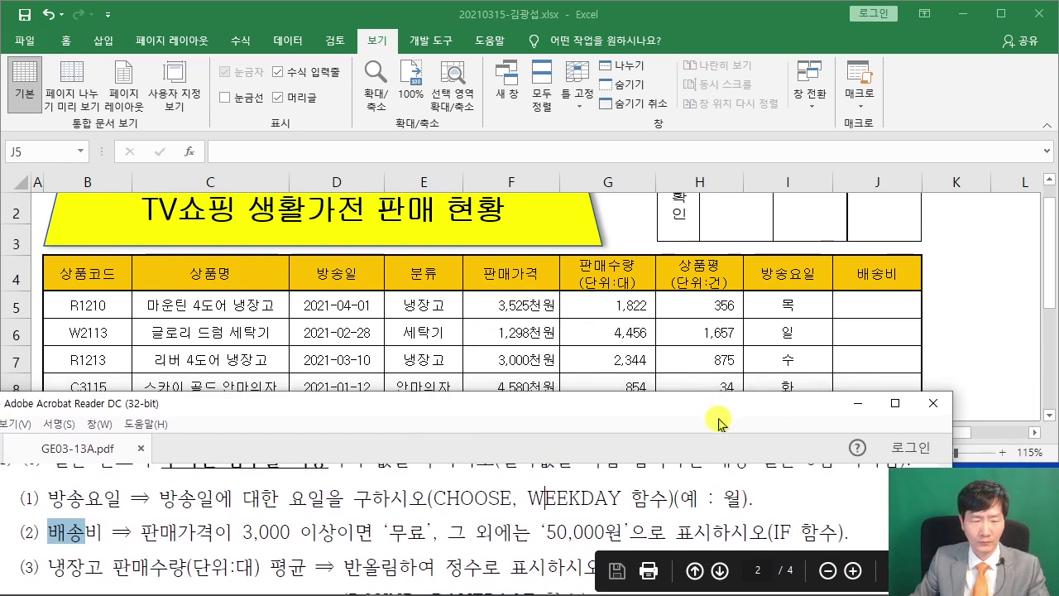
left_click(879, 307)
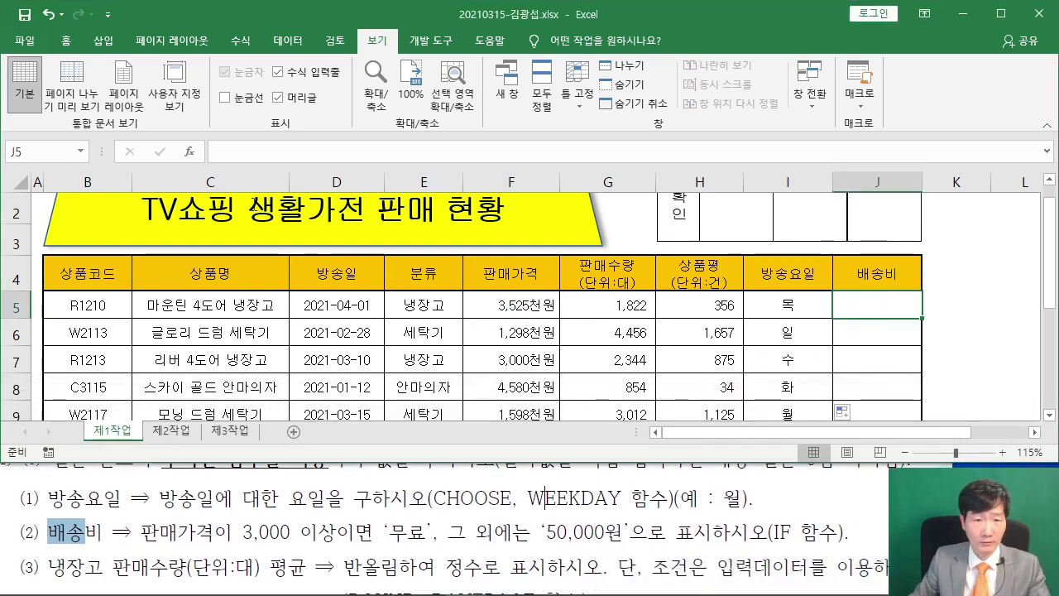
Find the IF function for cell J5 and open its arguments, keeping the worksheet data and exam condition readable
left_click(189, 152)
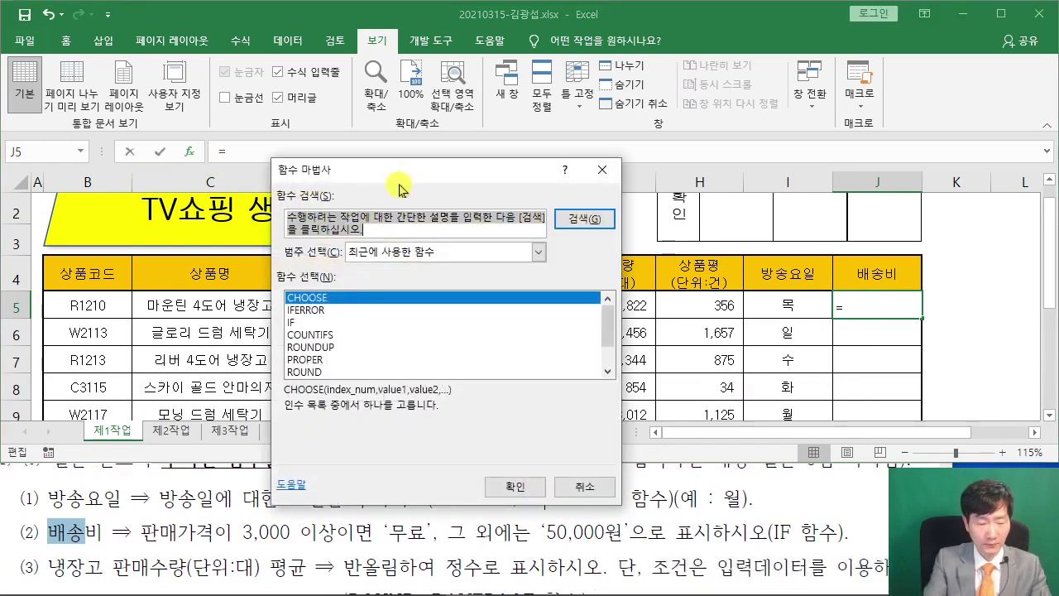
key("BackSpace")
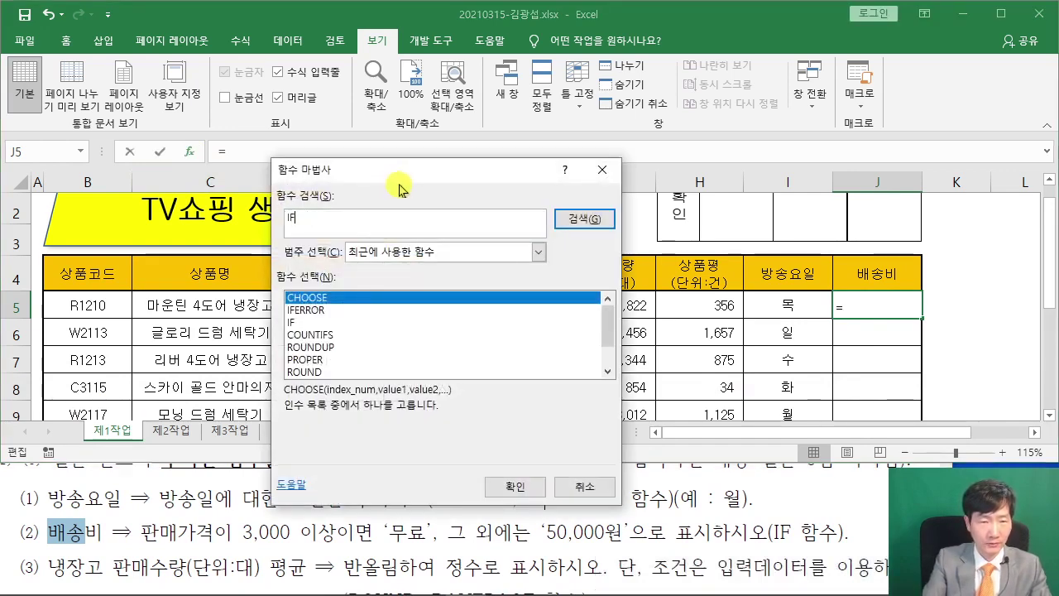
key("Return")
left_click(515, 486)
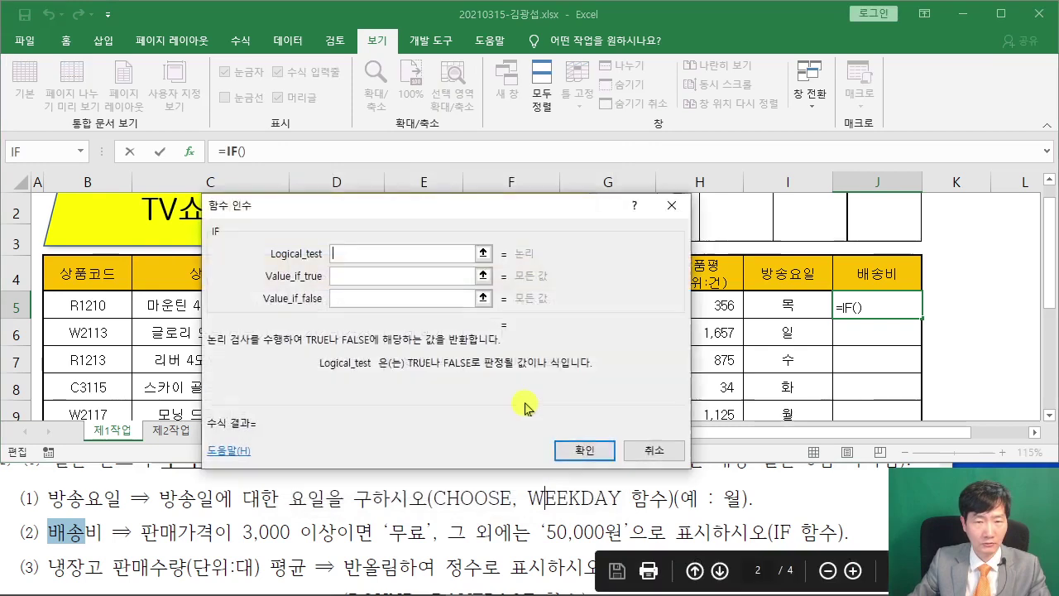
left_click_drag(406, 227, 634, 142)
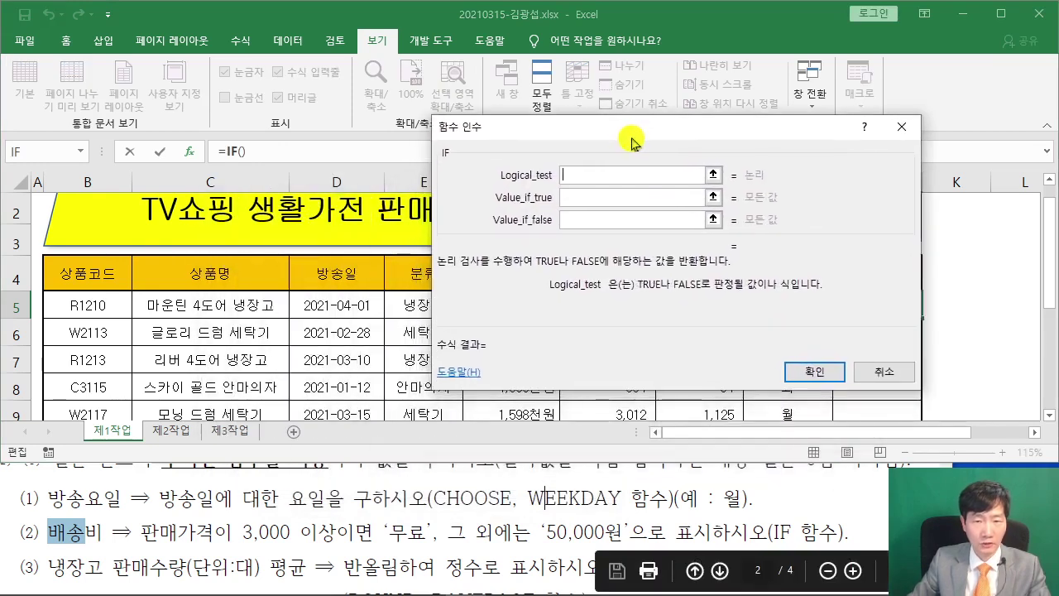
left_click(569, 197)
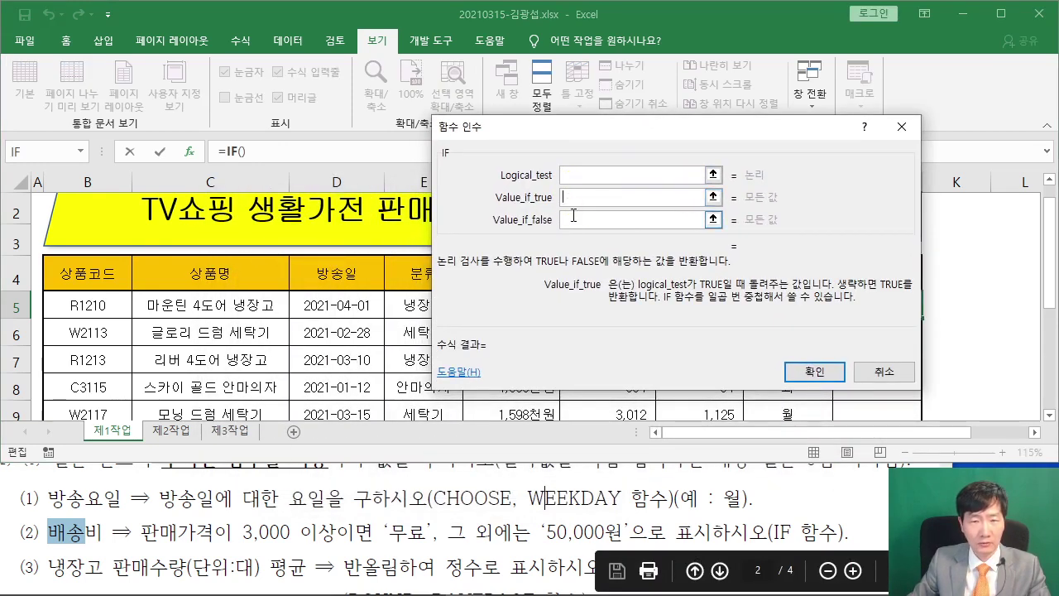
left_click(573, 217)
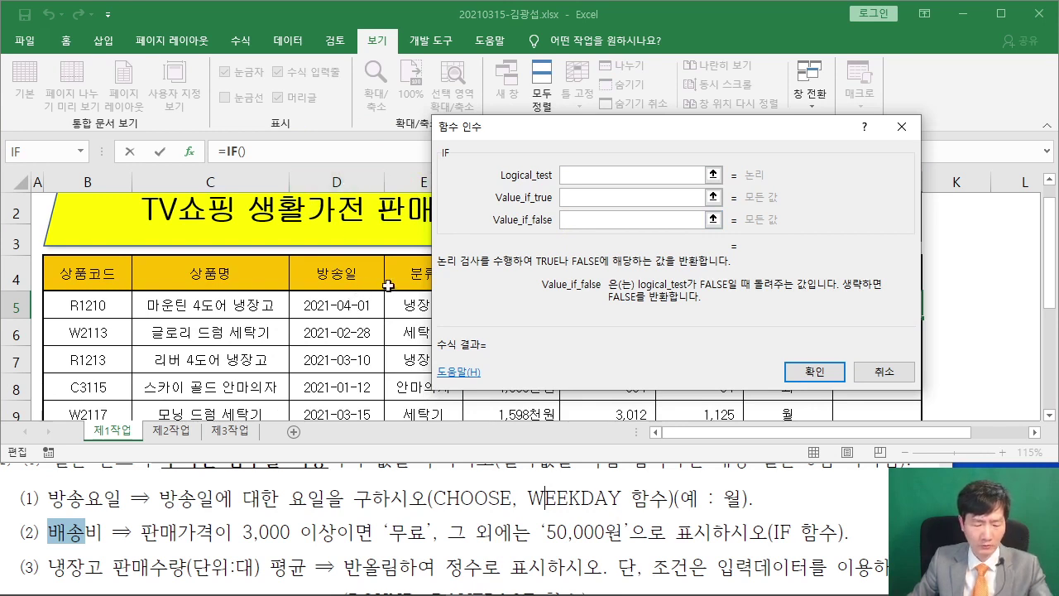
left_click_drag(497, 158, 543, 157)
mouse_move(578, 111)
left_mouse_down()
mouse_move(589, 157)
mouse_move(625, 160)
left_mouse_up()
left_click_drag(647, 123, 644, 137)
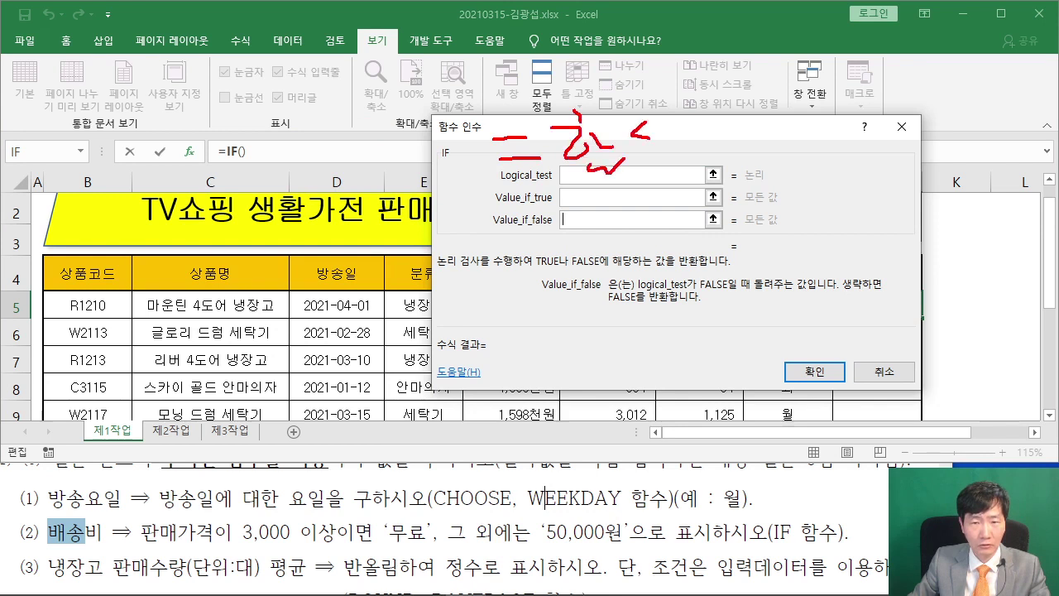
left_click_drag(739, 117, 736, 192)
mouse_move(961, 107)
left_mouse_down()
mouse_move(996, 142)
mouse_move(968, 185)
left_mouse_up()
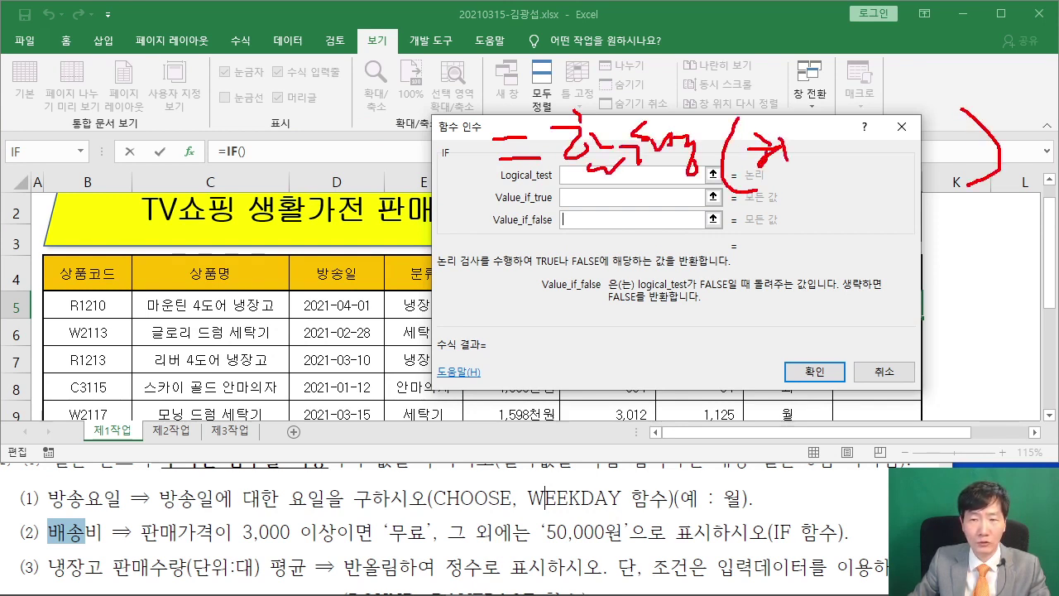
left_click_drag(831, 151, 841, 147)
left_click_drag(846, 127, 846, 164)
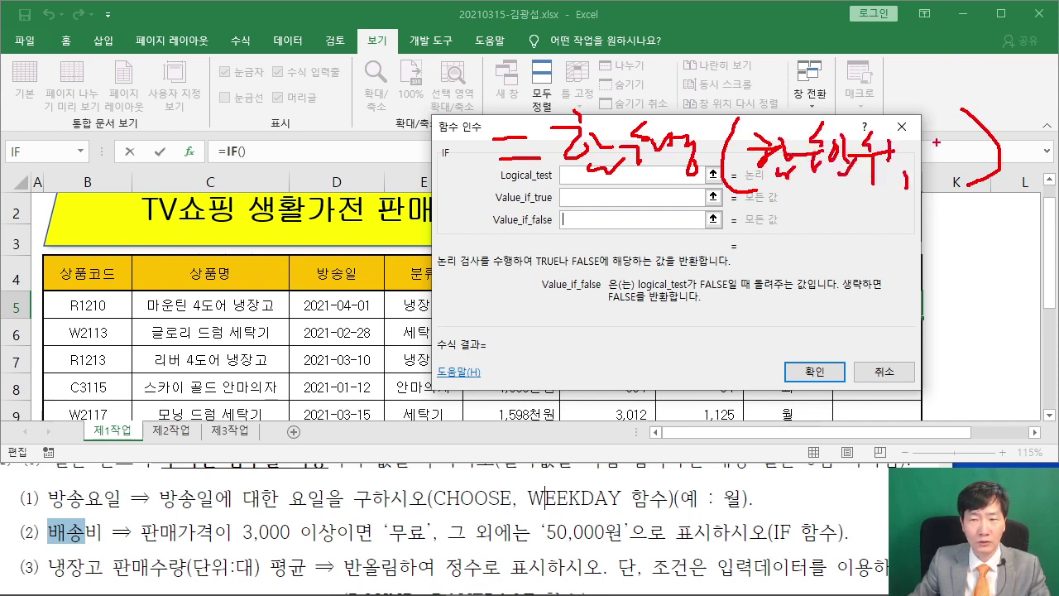
left_click_drag(922, 152, 922, 137)
left_click_drag(931, 130, 935, 148)
left_click_drag(937, 136, 952, 123)
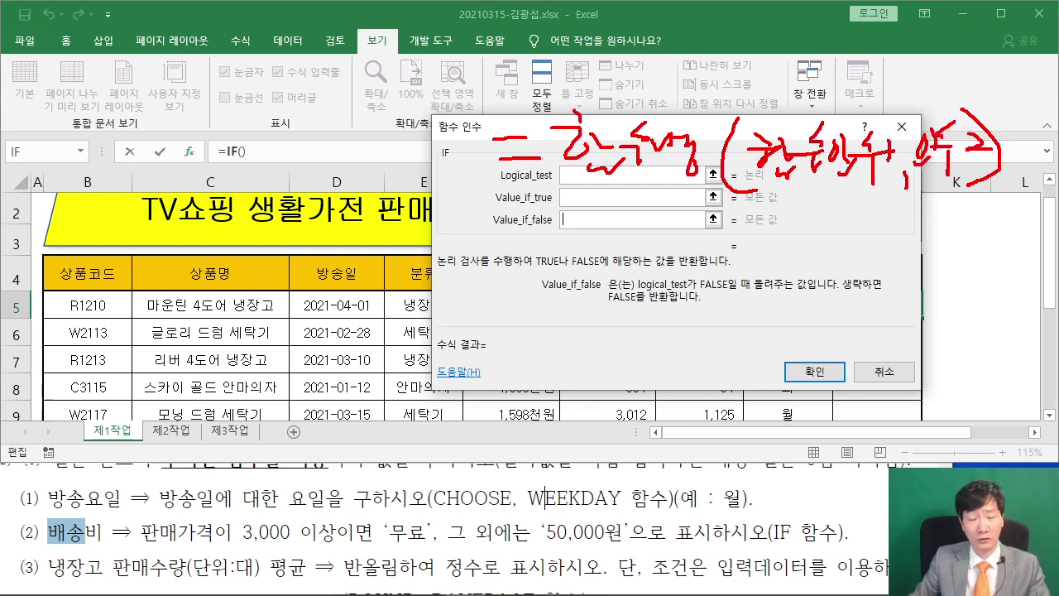
key("Escape")
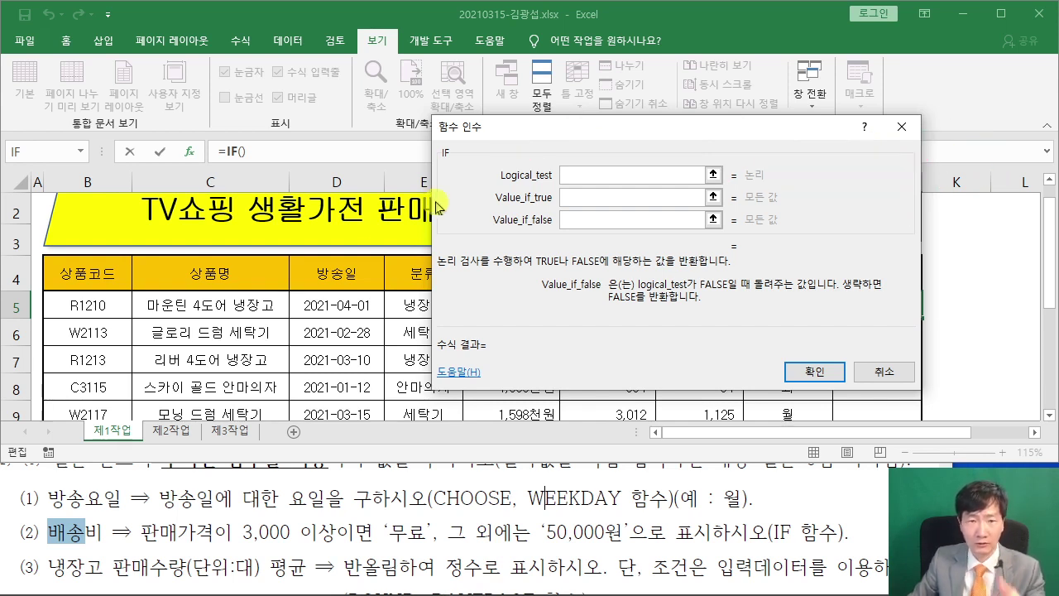
Start IF's Logical_test with a reference to the first 판매가격 cell, F5
left_click(586, 179)
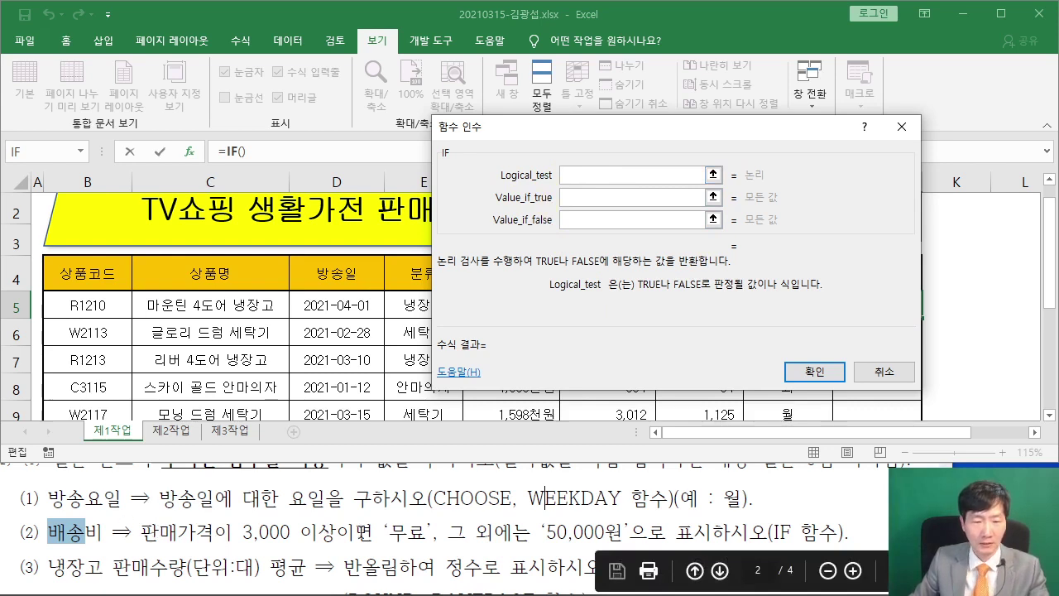
left_click_drag(550, 136, 526, 355)
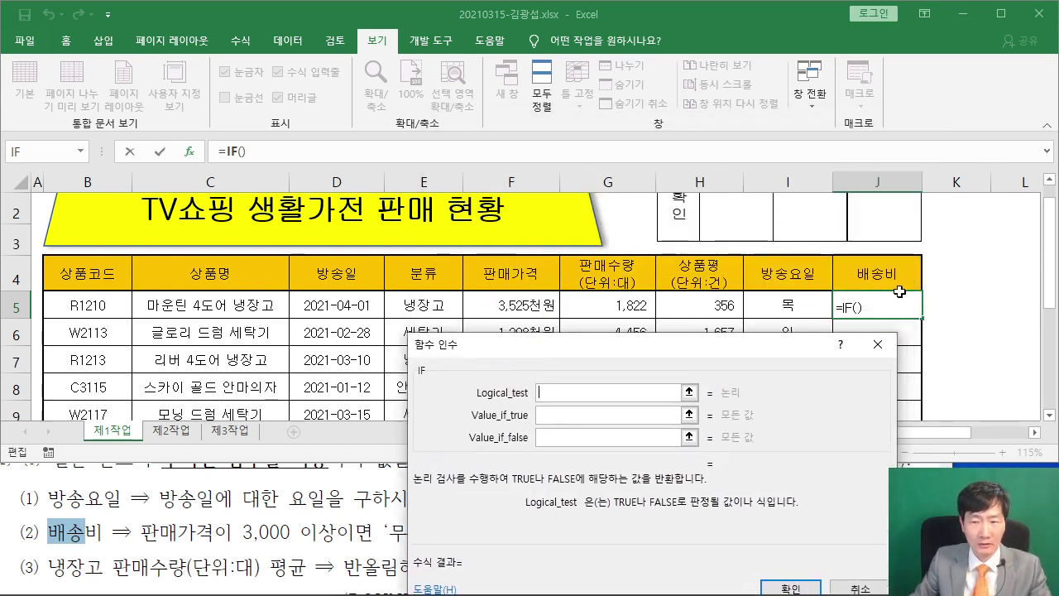
left_click(513, 299)
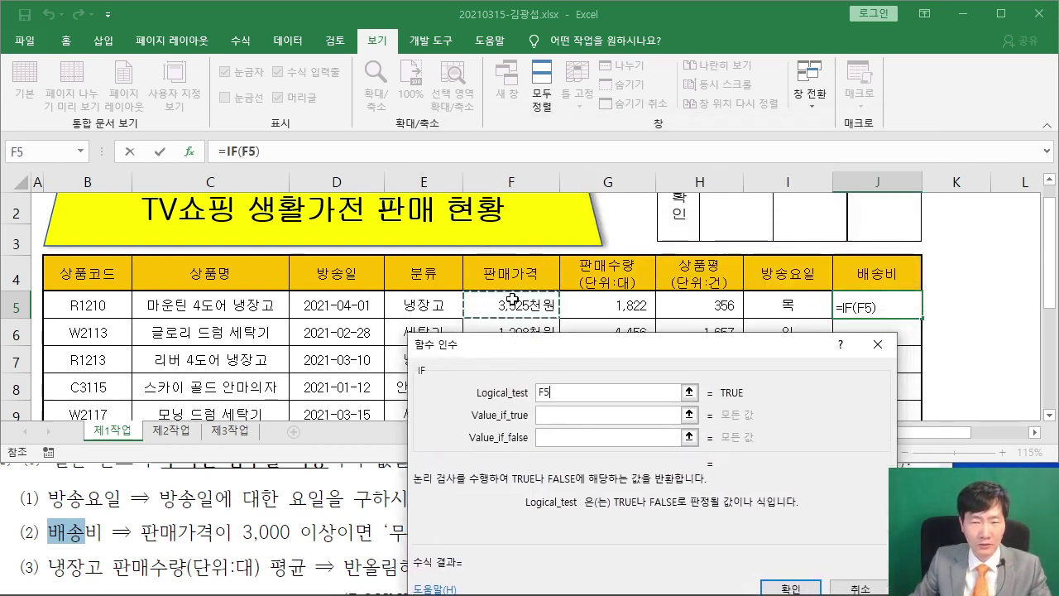
mouse_move(609, 56)
left_mouse_down()
mouse_move(636, 73)
mouse_move(606, 110)
left_mouse_up()
left_click_drag(718, 63, 717, 65)
left_click_drag(738, 56, 742, 116)
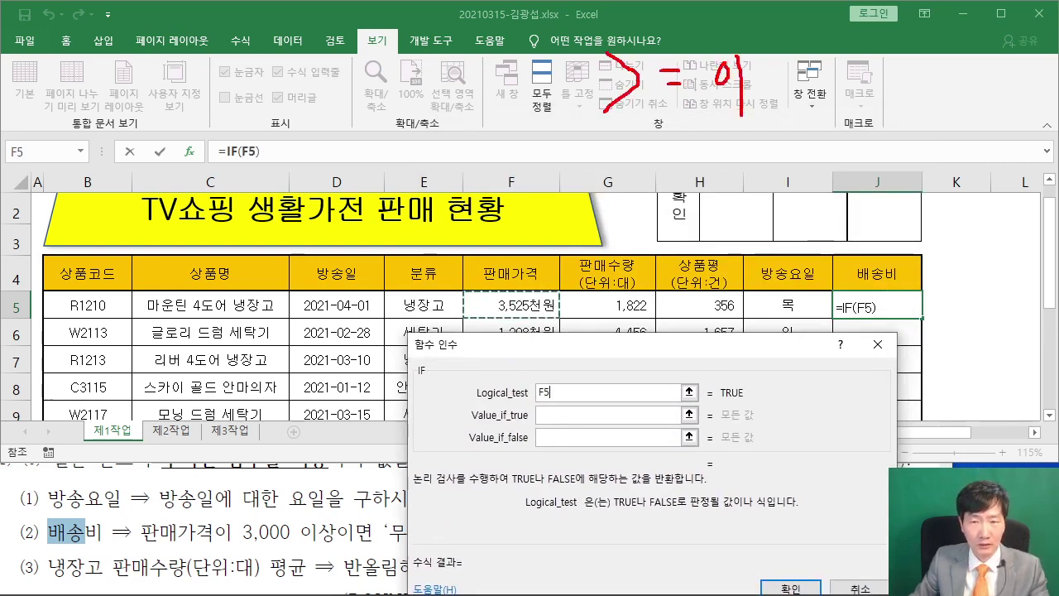
left_click_drag(784, 56, 793, 75)
left_click_drag(774, 101, 783, 102)
mouse_move(623, 143)
left_mouse_down()
mouse_move(617, 172)
mouse_move(641, 183)
left_mouse_up()
left_click_drag(661, 150, 676, 151)
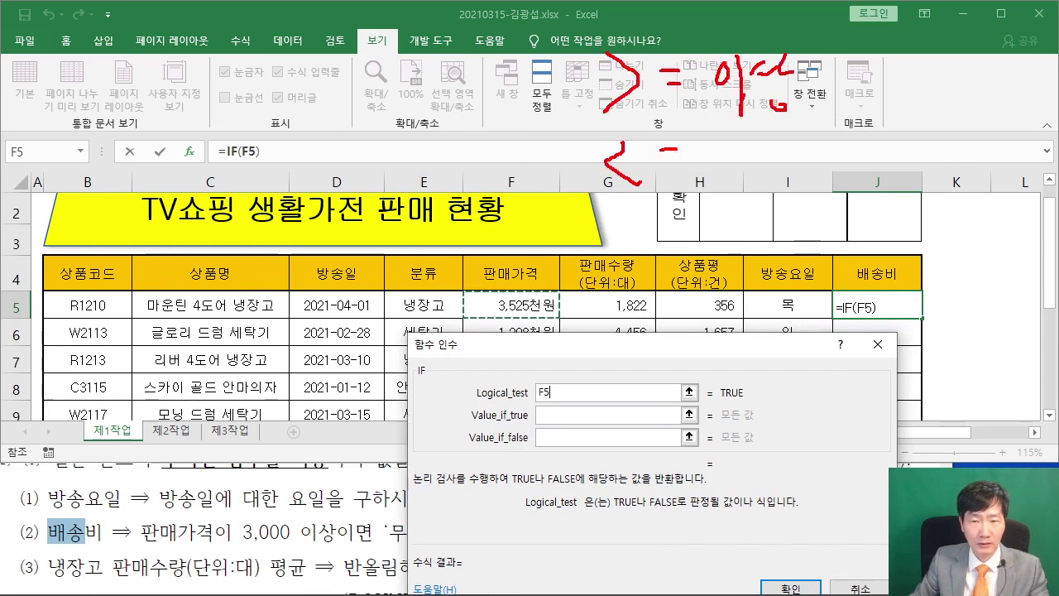
mouse_move(616, 202)
left_mouse_down()
mouse_move(657, 220)
mouse_move(617, 240)
mouse_move(637, 311)
left_mouse_up()
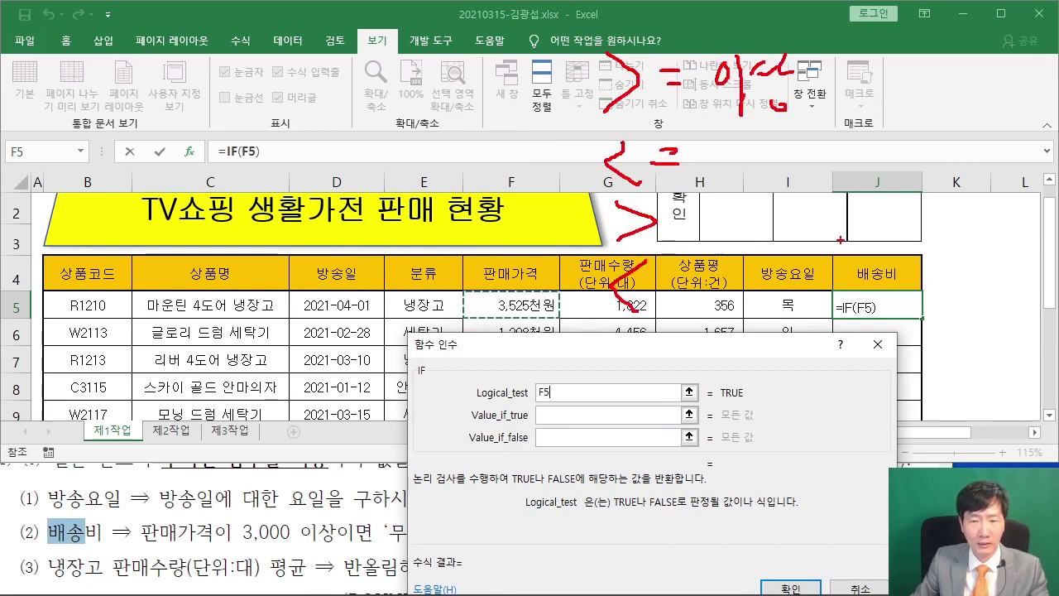
left_click_drag(853, 208, 909, 210)
left_click_drag(865, 261, 882, 312)
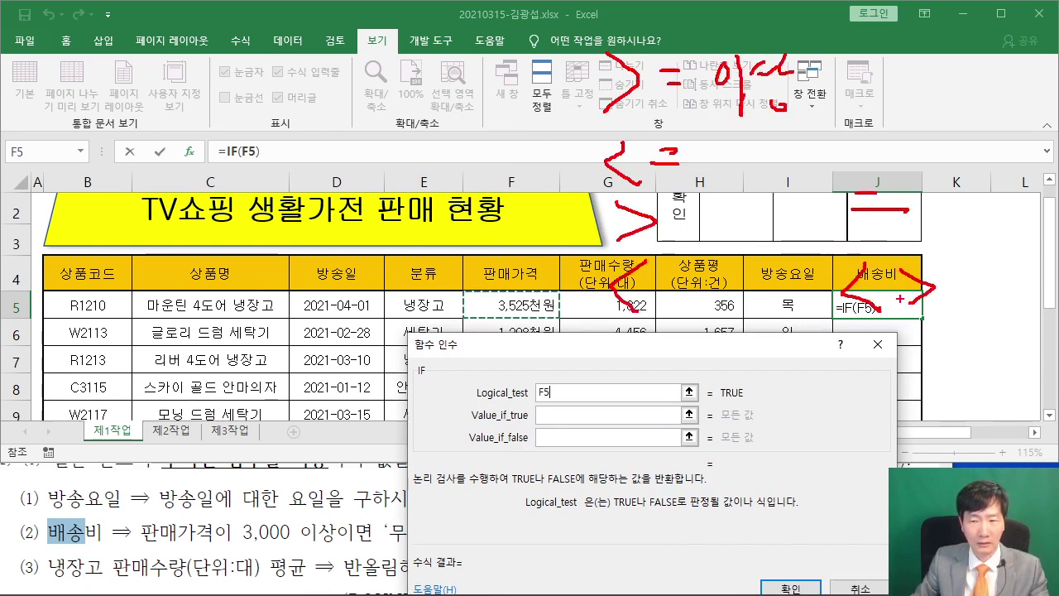
key("Escape")
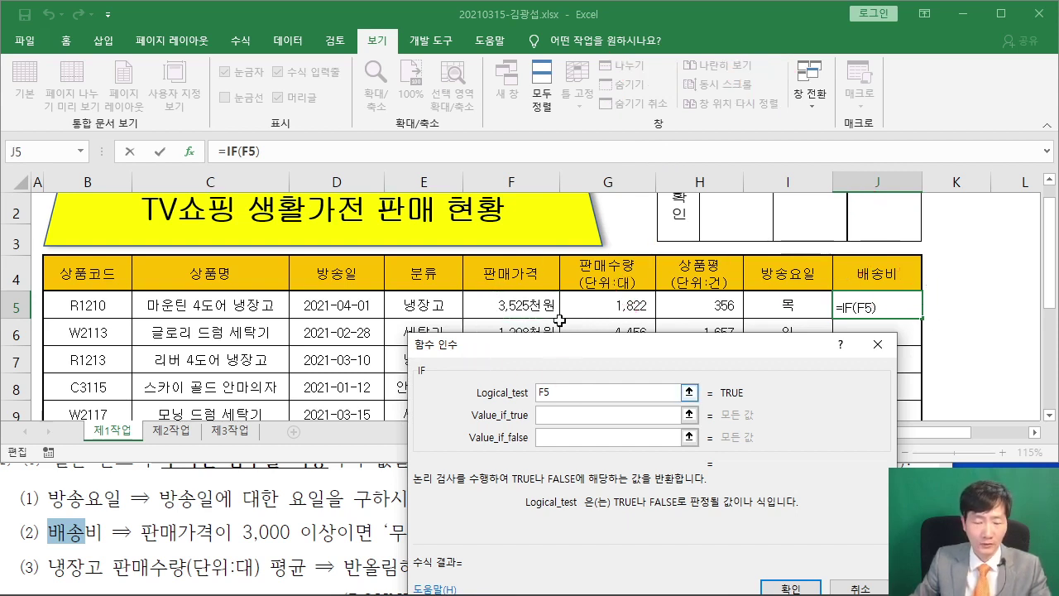
Complete the Logical_test as F5>=3000 and shift the arguments dialog off the exam's 배송비 condition
type(">=")
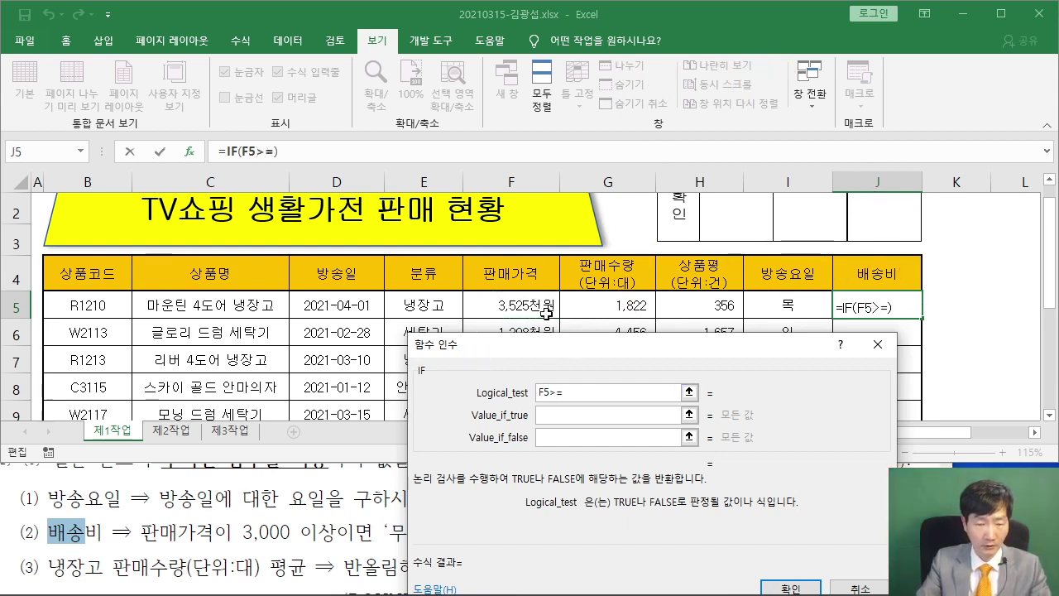
type("3000")
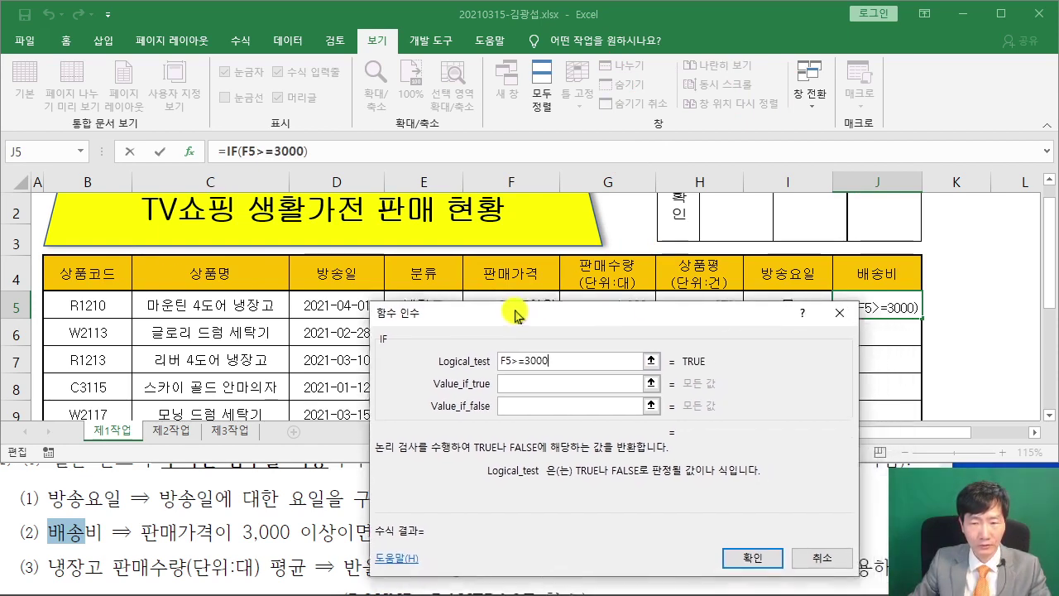
left_click_drag(553, 346, 467, 176)
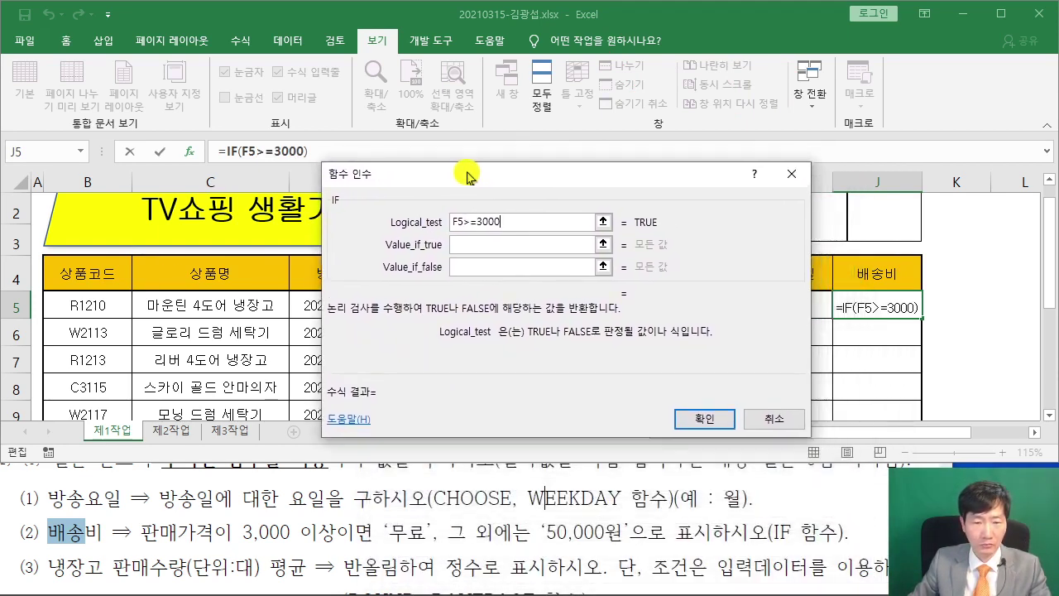
Set IF's Value_if_true to "무료"
left_click(487, 242)
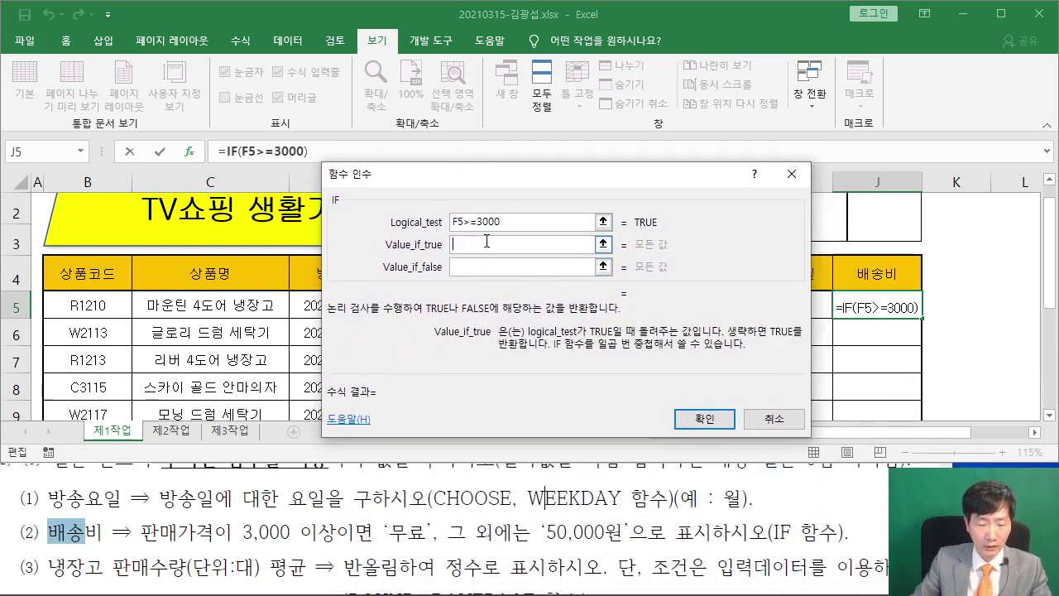
type("\"anfy")
key("BackSpace")
key("BackSpace")
key("BackSpace")
key("BackSpace")
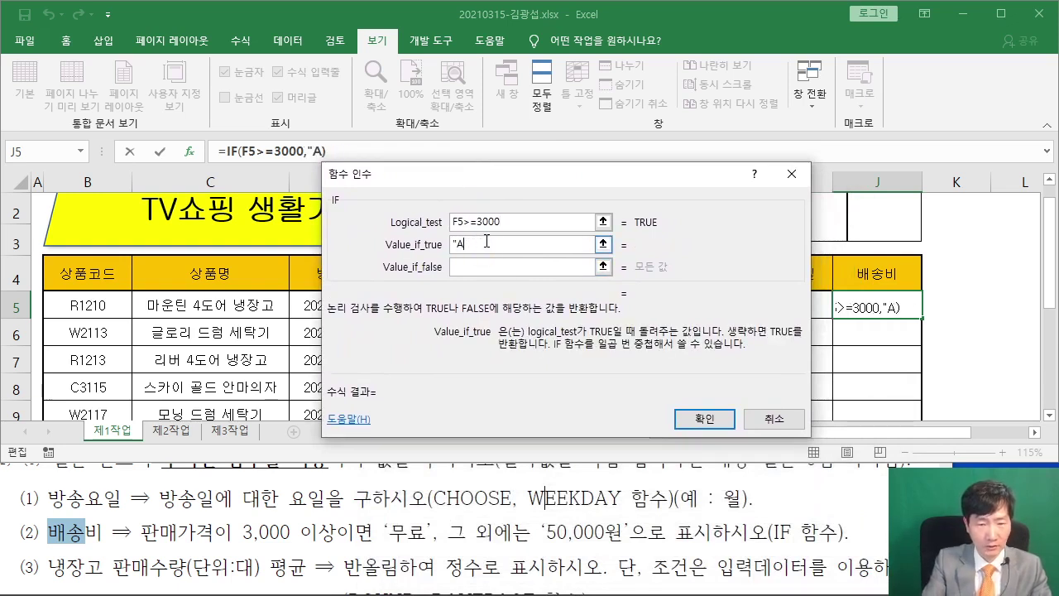
type("무료\"")
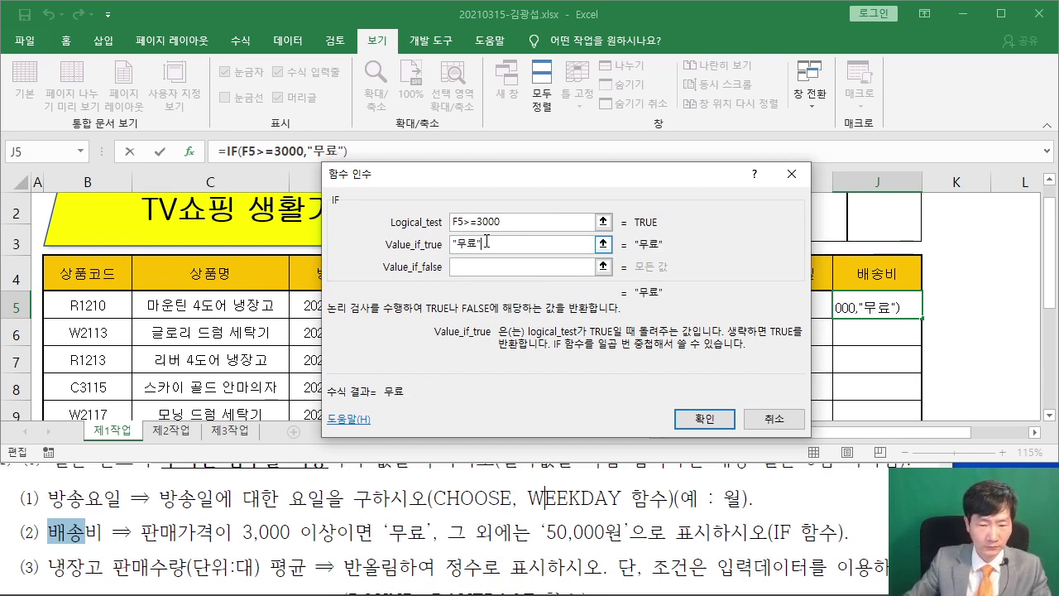
Set IF's Value_if_false to "50,000원" and confirm the formula in J5
left_click(482, 267)
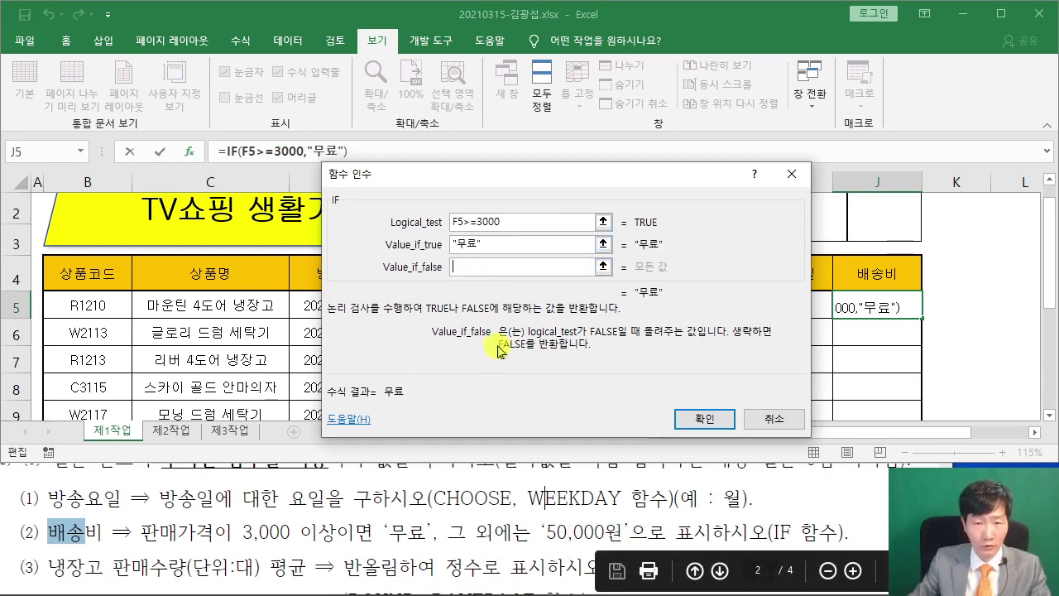
type("\"5")
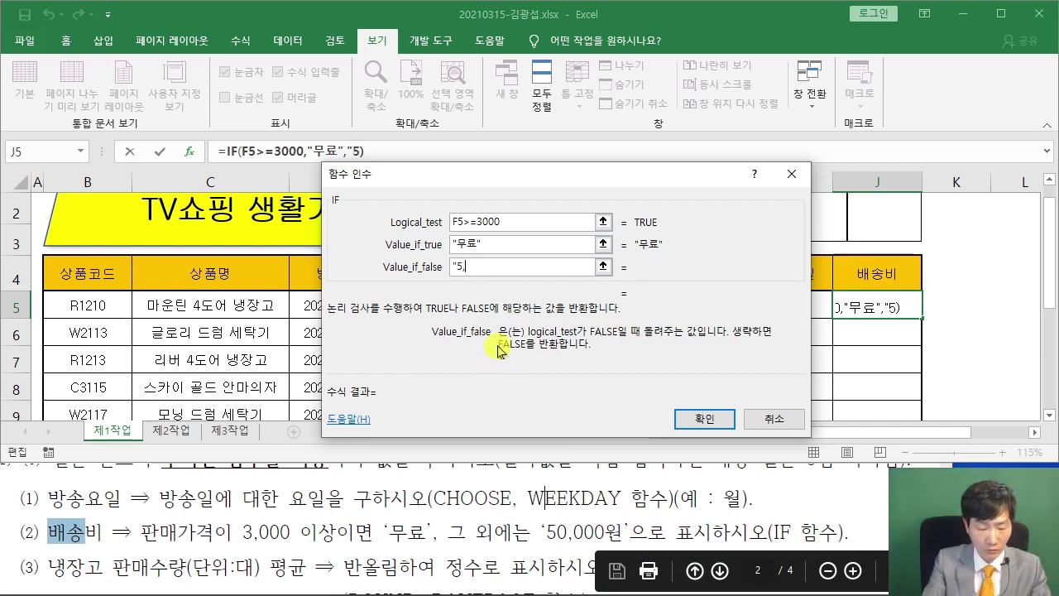
type("0,000원")
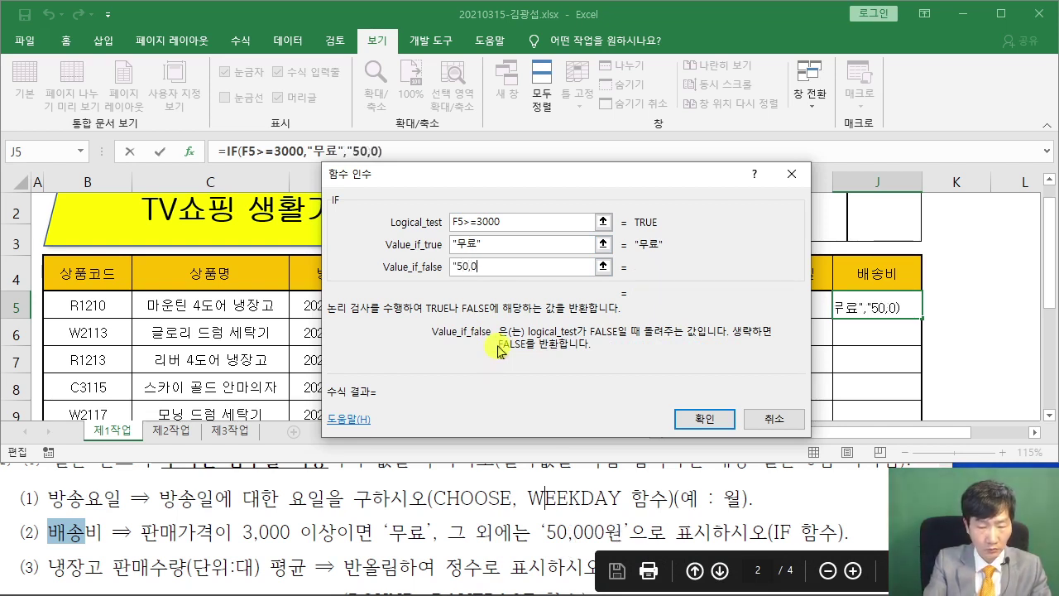
type("\"")
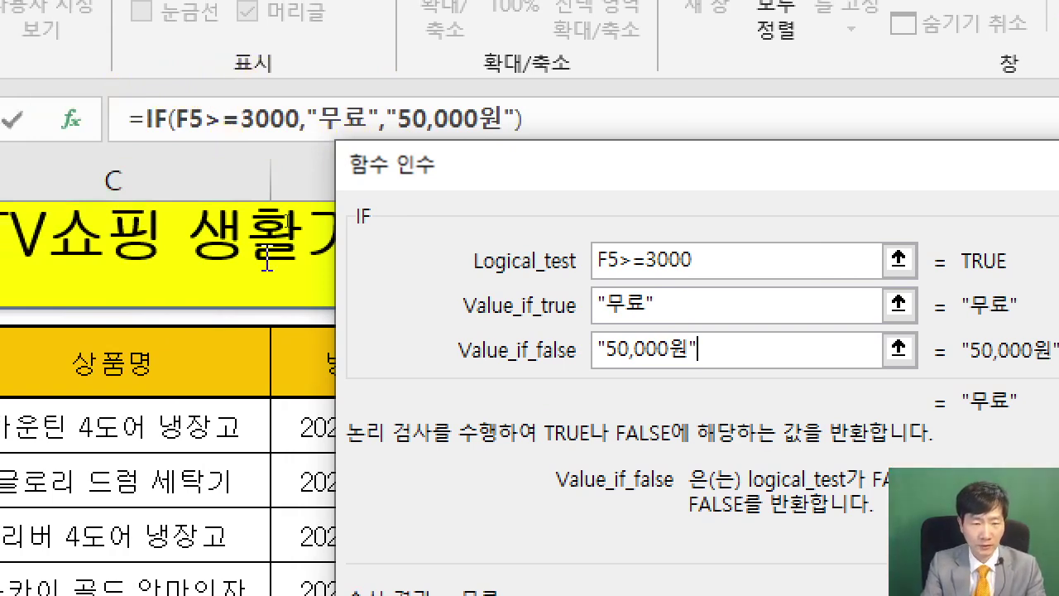
left_click_drag(485, 161, 343, 161)
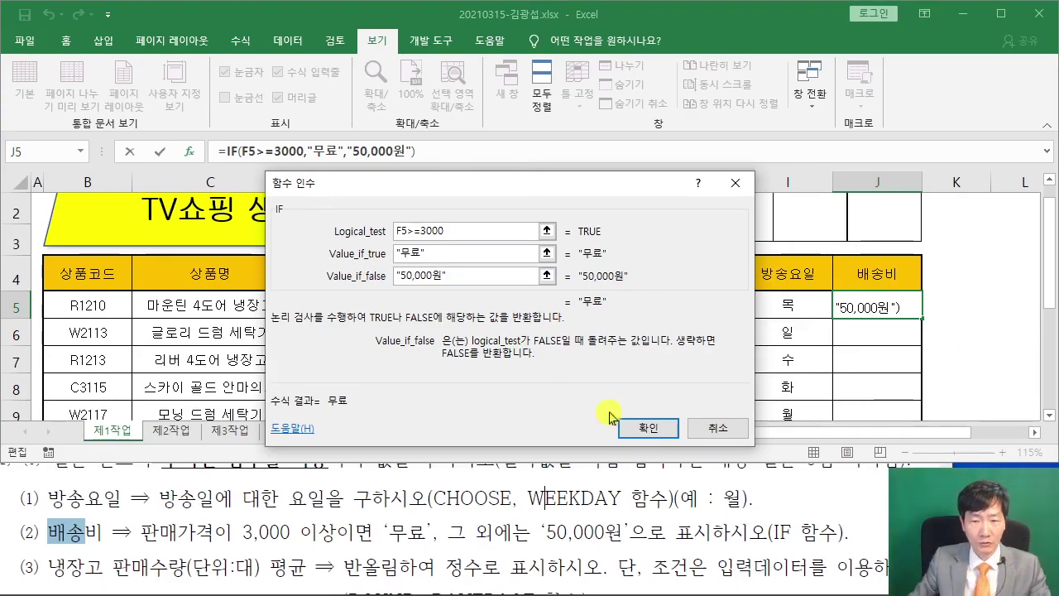
left_click(648, 427)
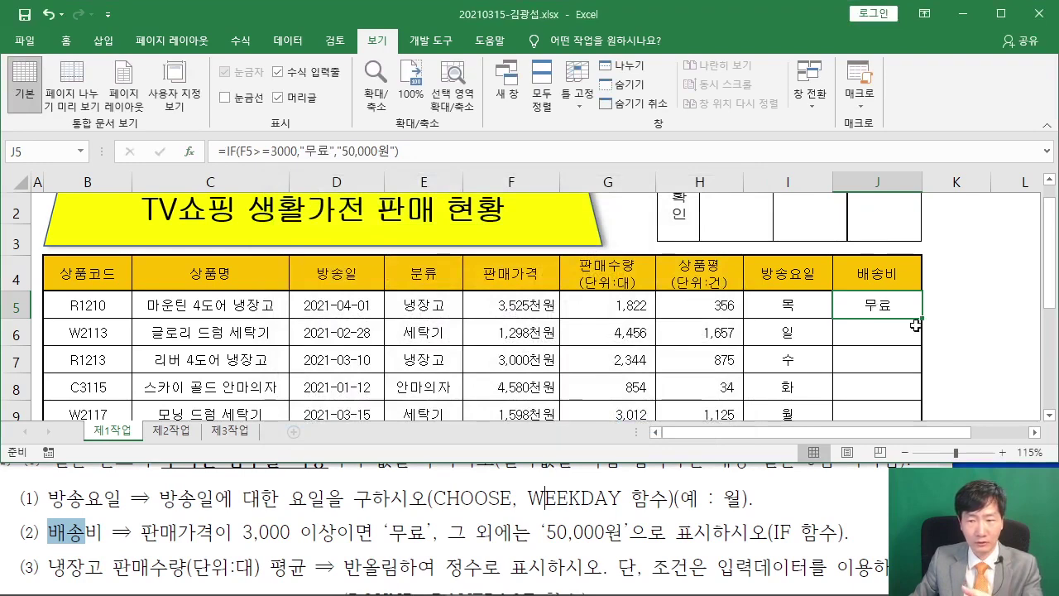
Fill the 배송비 formula from J5 down through J12 using 서식 없이 채우기, and deselect the range
left_click_drag(922, 319, 924, 359)
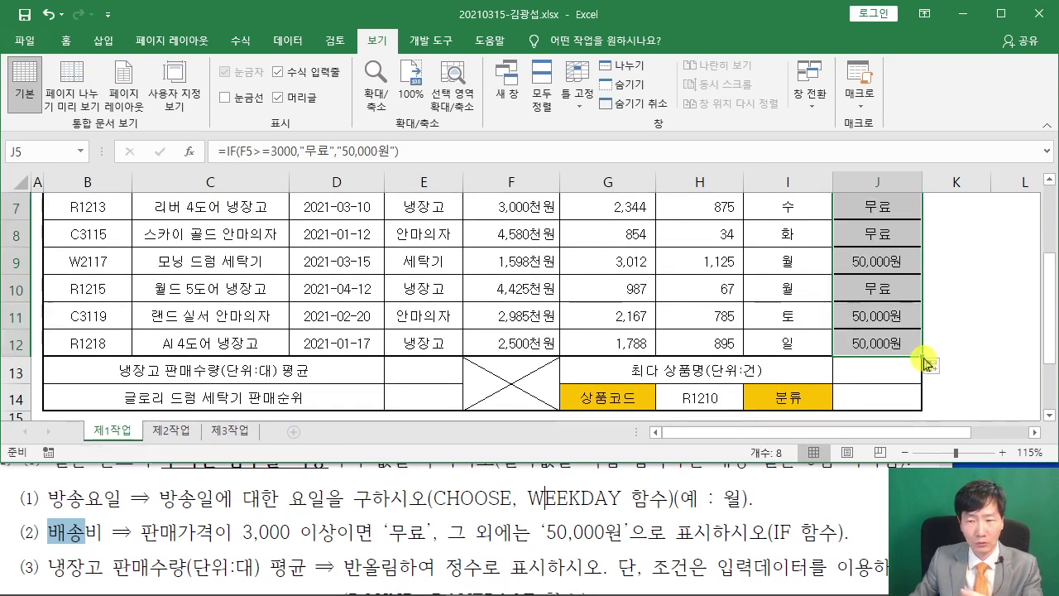
left_click(944, 369)
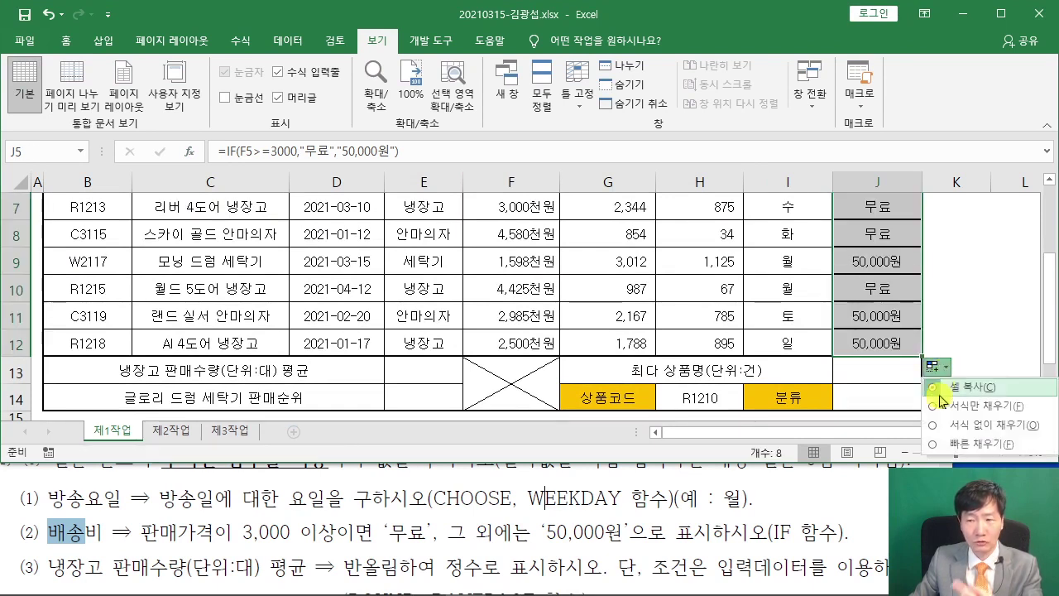
left_click(939, 425)
scroll(941, 397, "up", 1)
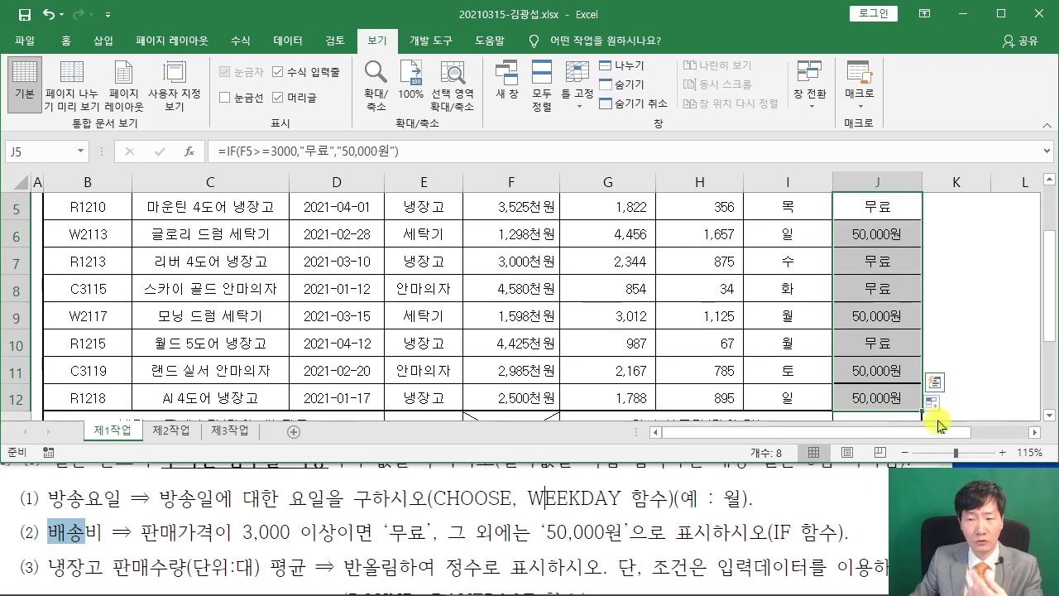
scroll(974, 331, "up", 1)
left_click(974, 330)
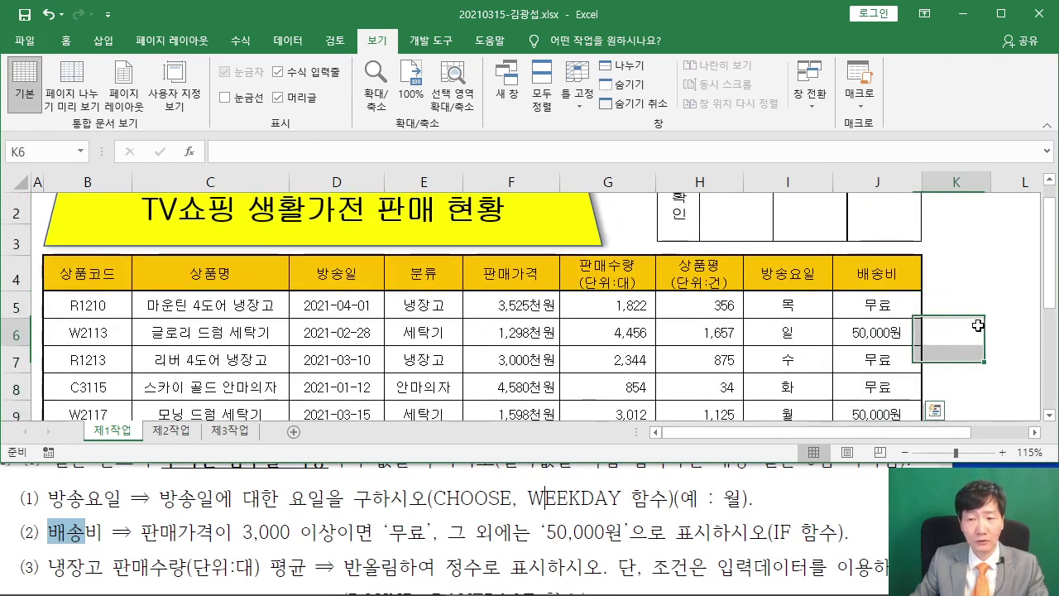
Examine summary rows 13 and 14 and the exam's item (3) conditions for 냉장고 판매수량(단위:대) 평균
scroll(976, 327, "down", 1)
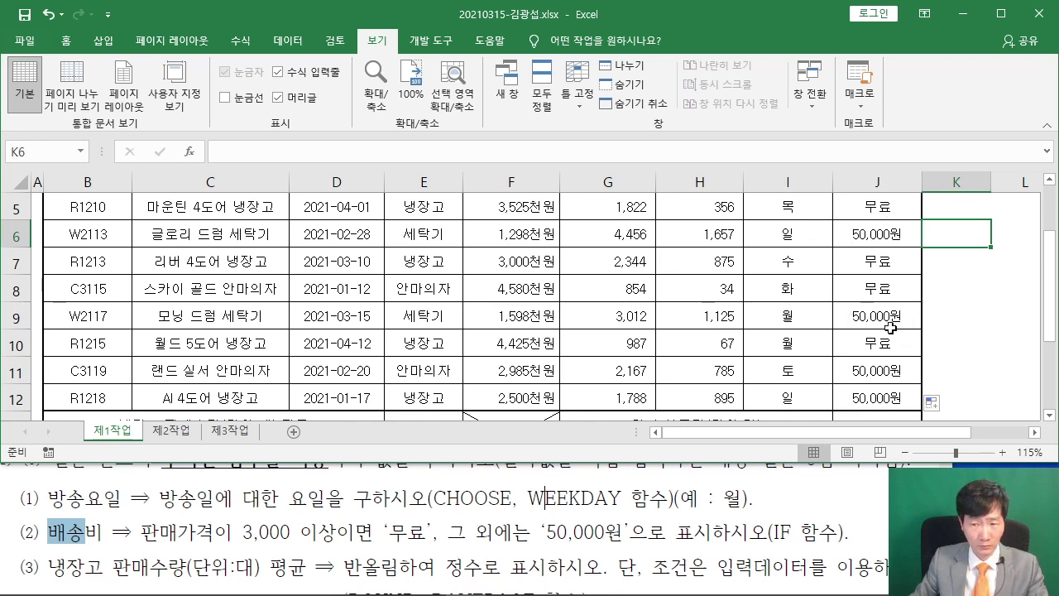
left_click(198, 525)
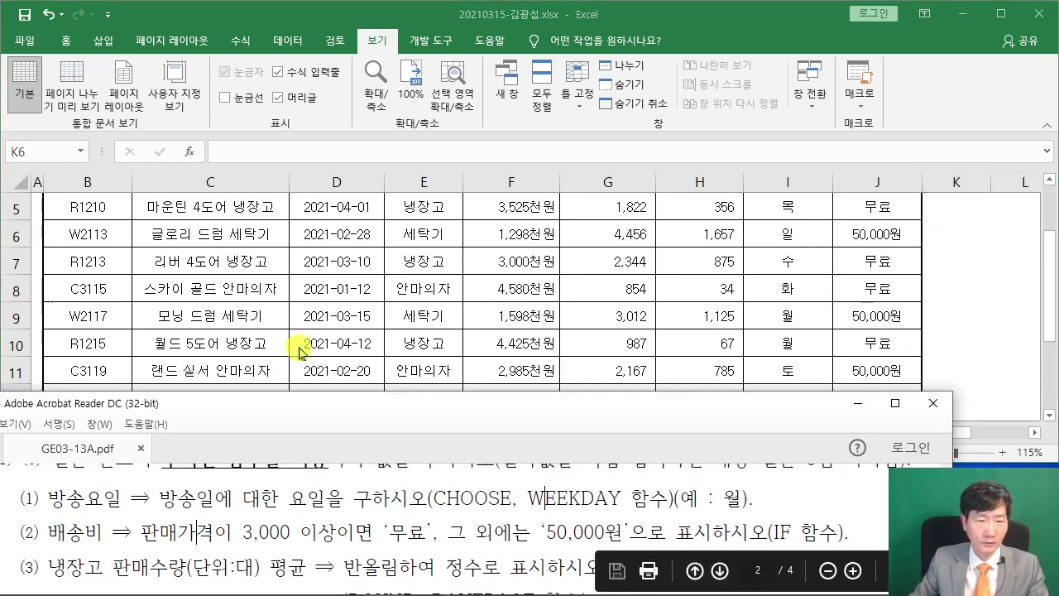
left_click(298, 354)
scroll(309, 331, "down", 2)
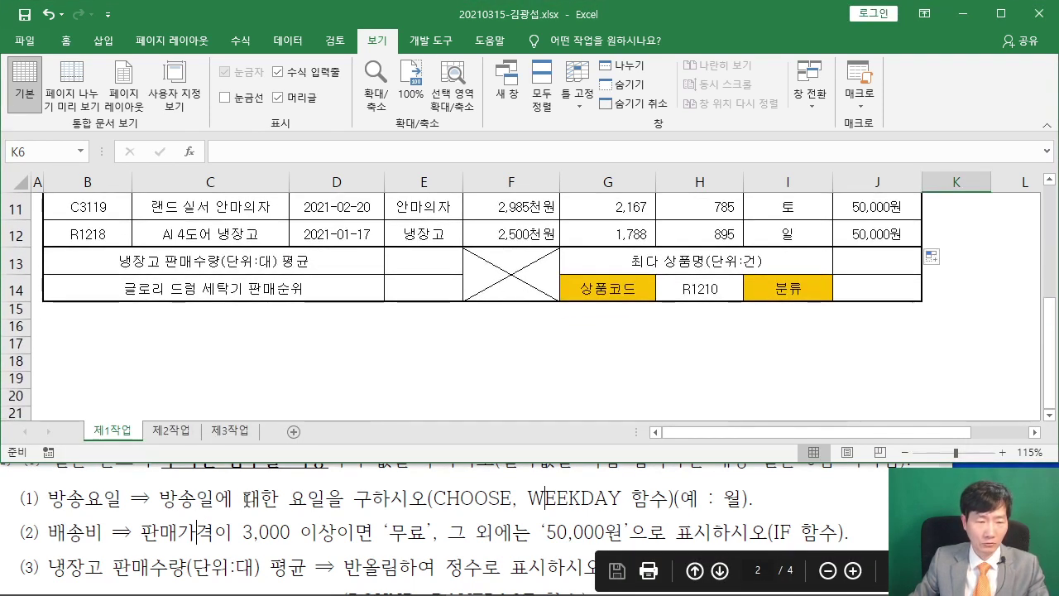
left_click(420, 286)
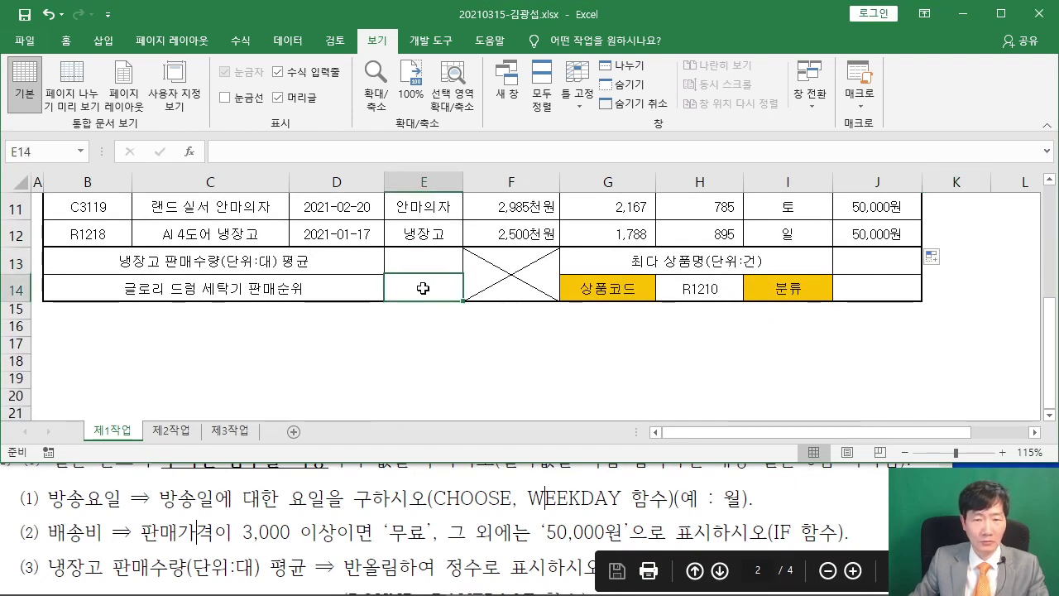
left_click(873, 279)
left_click(438, 259)
left_click(435, 288)
left_click(433, 265)
left_click(157, 515)
scroll(157, 521, "down", 2)
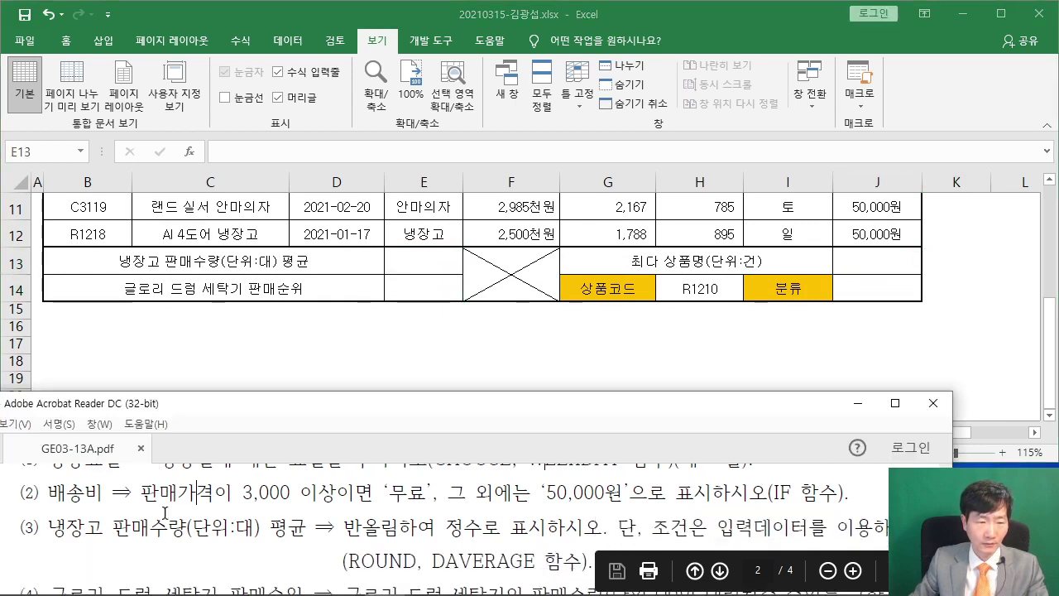
scroll(157, 523, "down", 1)
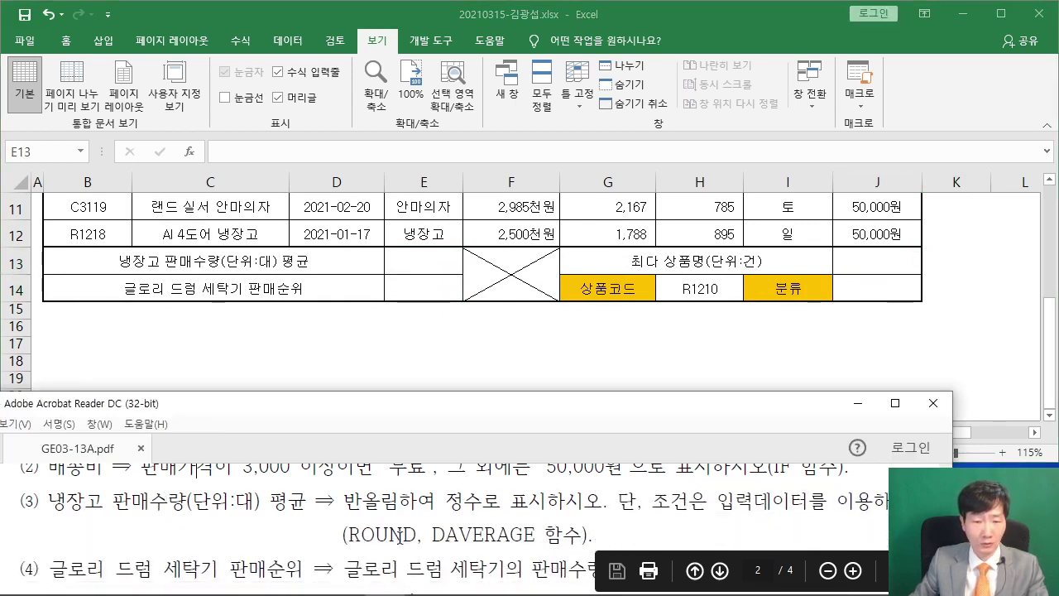
Search for ROUND in the function wizard for E13, compare the rounding variants, and open ROUND's arguments
left_click(422, 267)
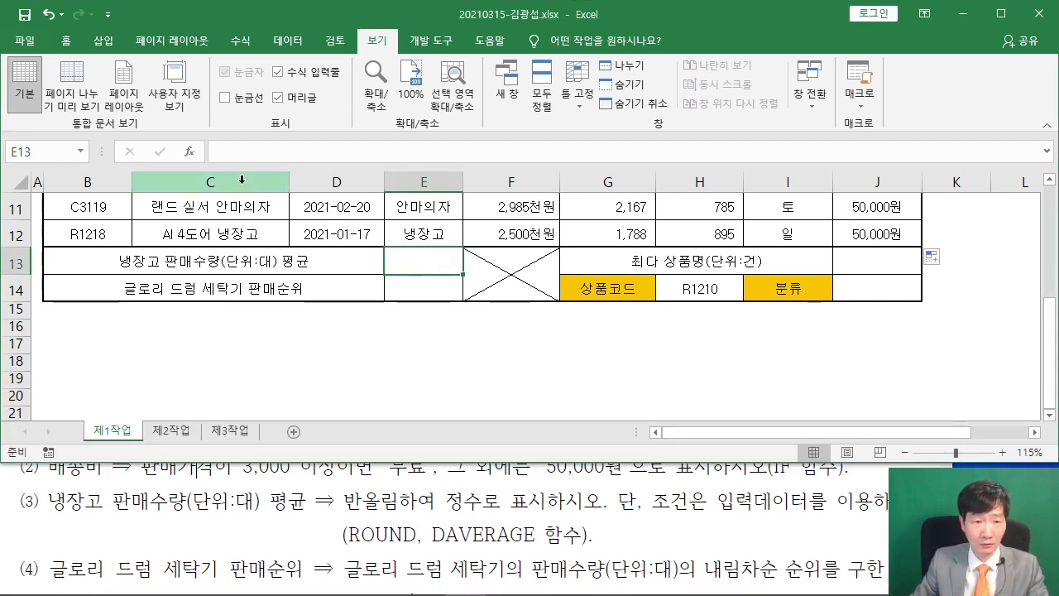
left_click(189, 151)
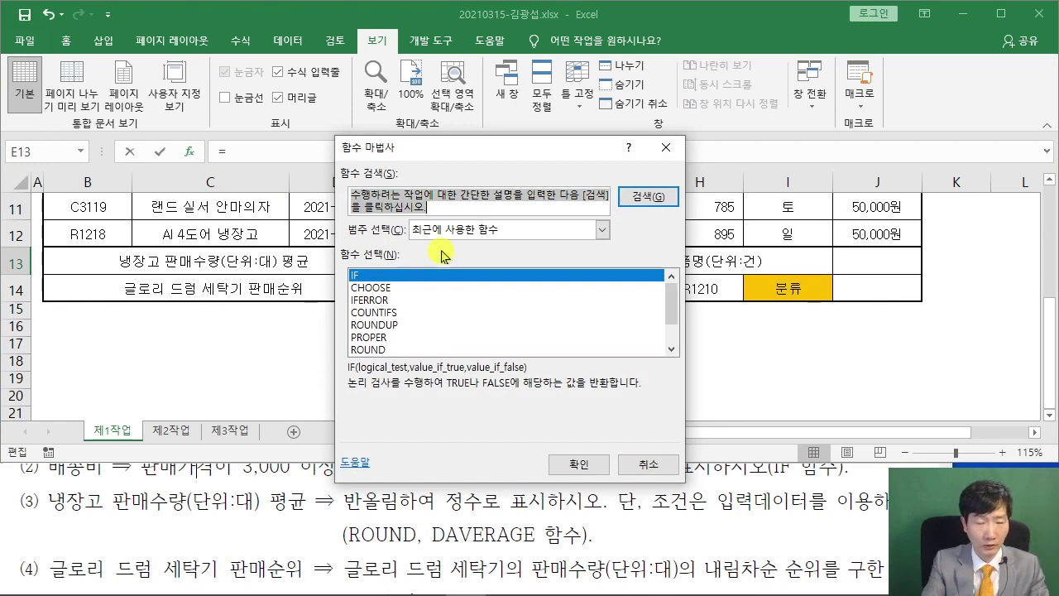
type("개")
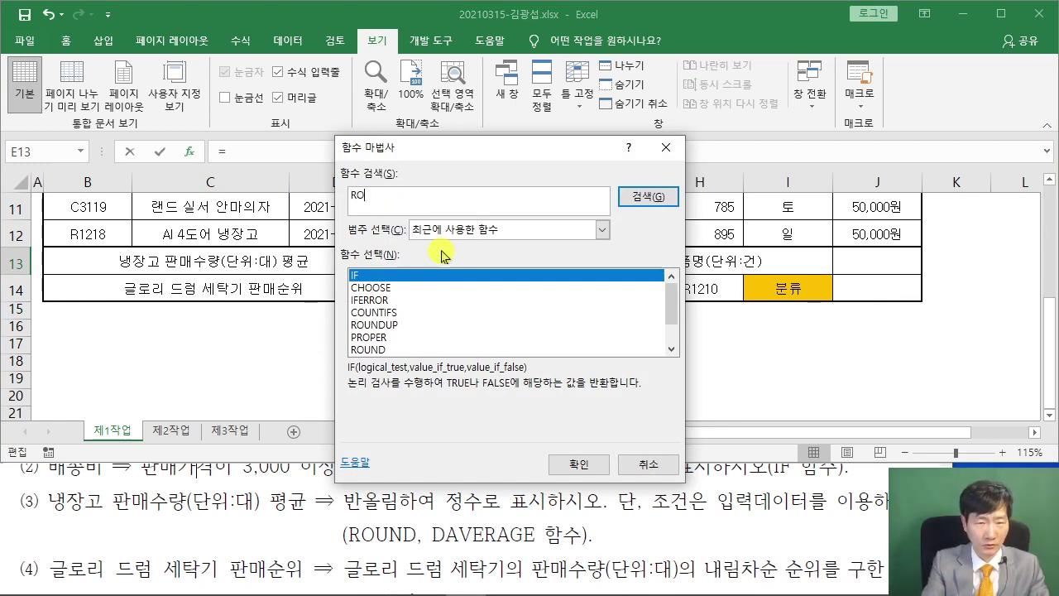
key("Return")
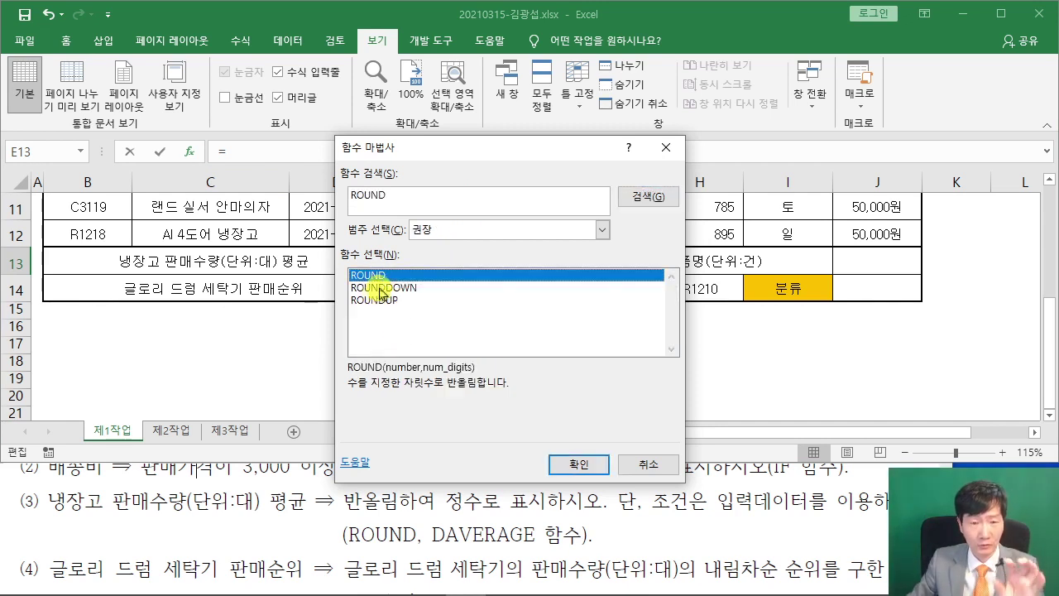
left_click(404, 288)
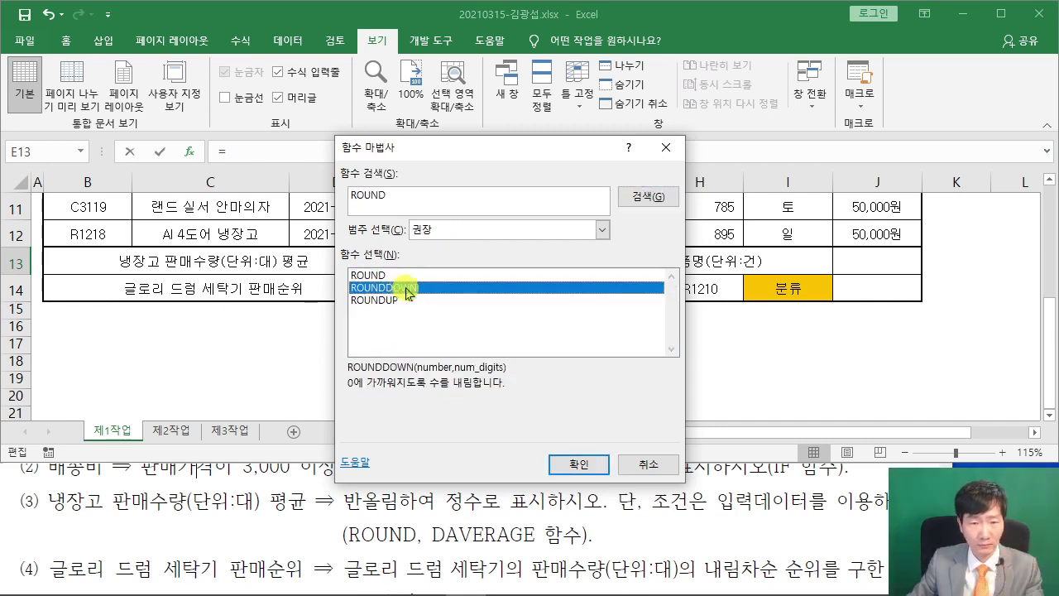
left_click(385, 301)
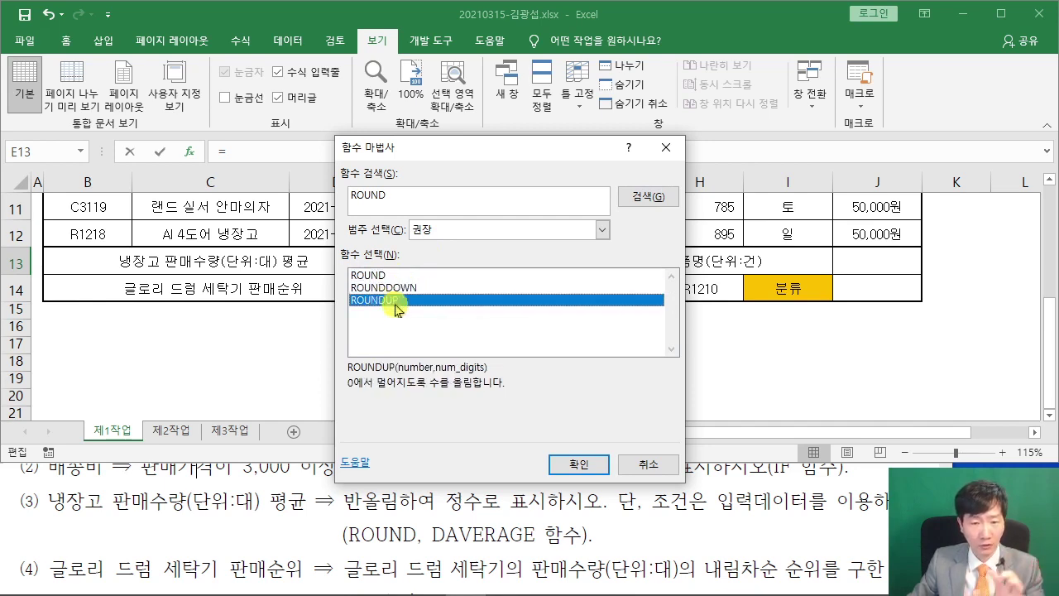
left_click(390, 277)
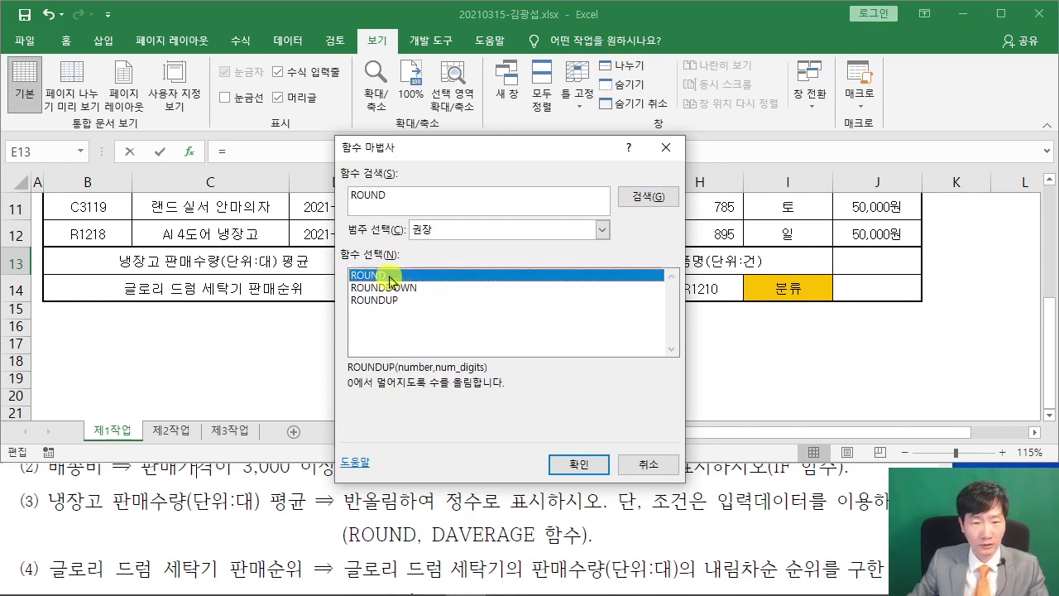
left_click(570, 462)
Enter DAVERAGE( as ROUND's Number argument in E13 and switch to the arguments of the nested DAVERAGE
left_click_drag(416, 196, 482, 250)
left_click(504, 285)
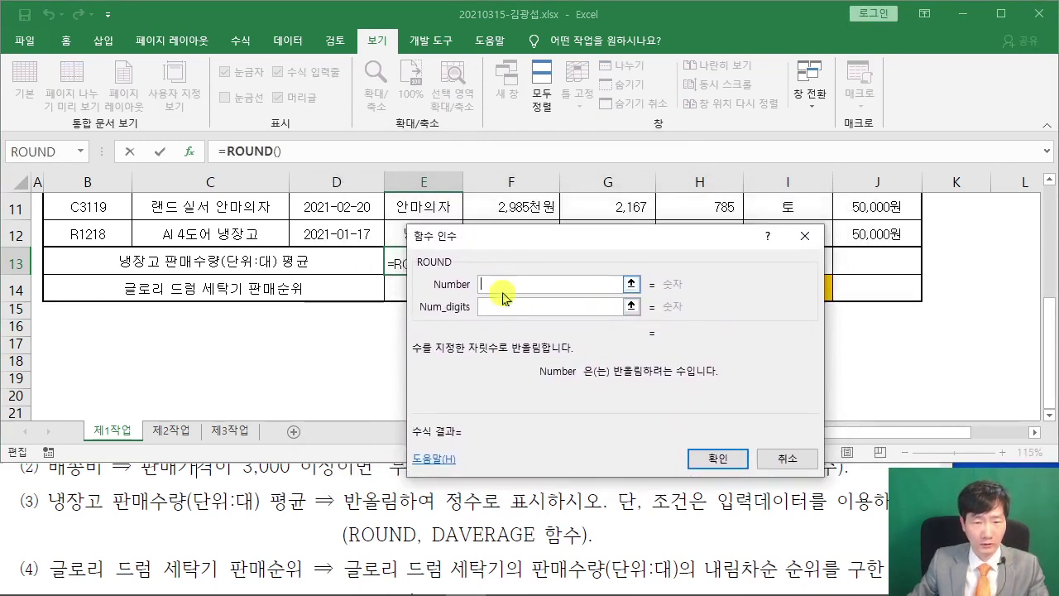
type("ㅇㅁ")
key("BackSpace")
type("DAVERAG")
type("E")
key("BackSpace")
type("RAGE(")
key("ctrl+2")
left_click_drag(305, 150, 305, 271)
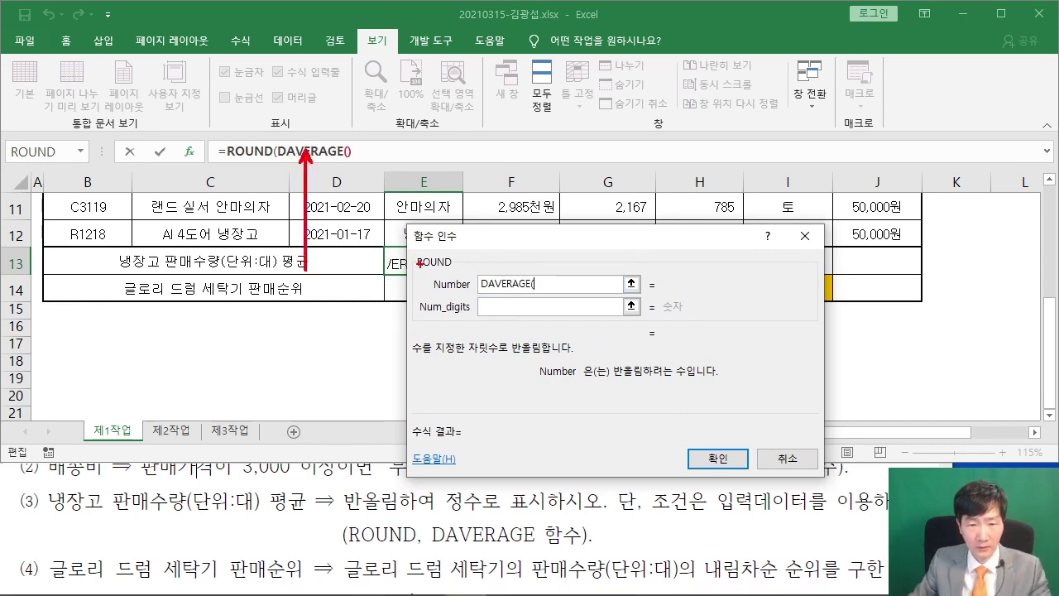
key("Escape")
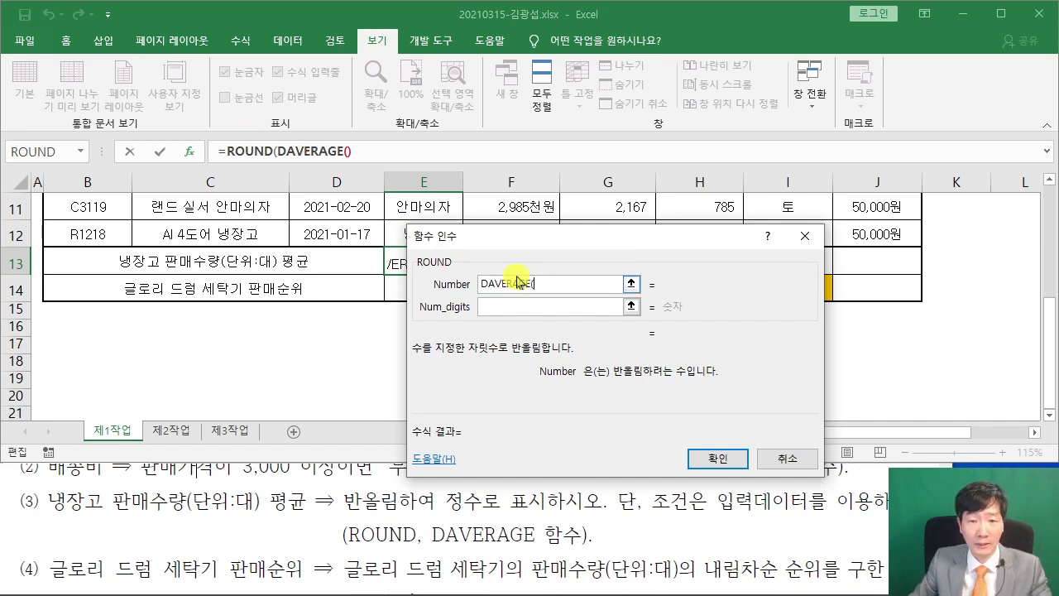
left_click(313, 152)
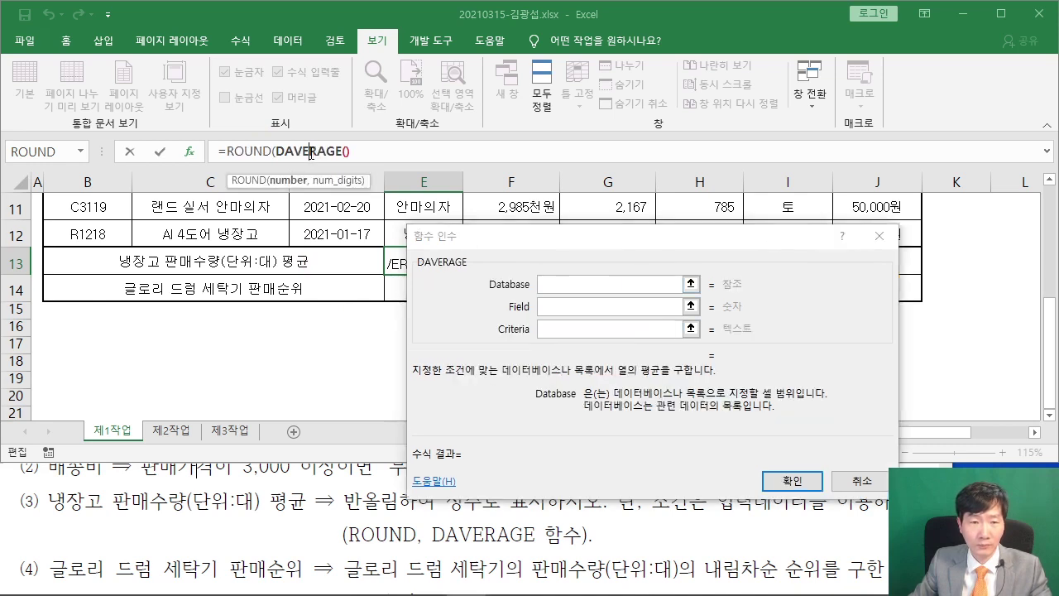
left_click(506, 242)
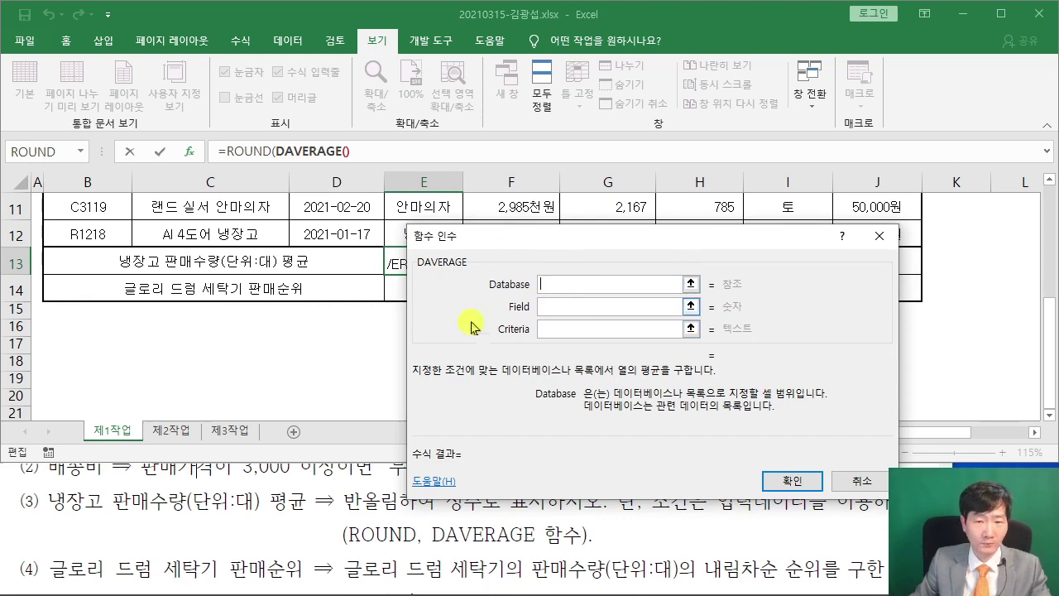
Set DAVERAGE's Database to B4:H12, covering the table from the 상품코드 header through the last 상품평 value
scroll(488, 314, "up", 1)
left_click_drag(491, 245, 652, 92)
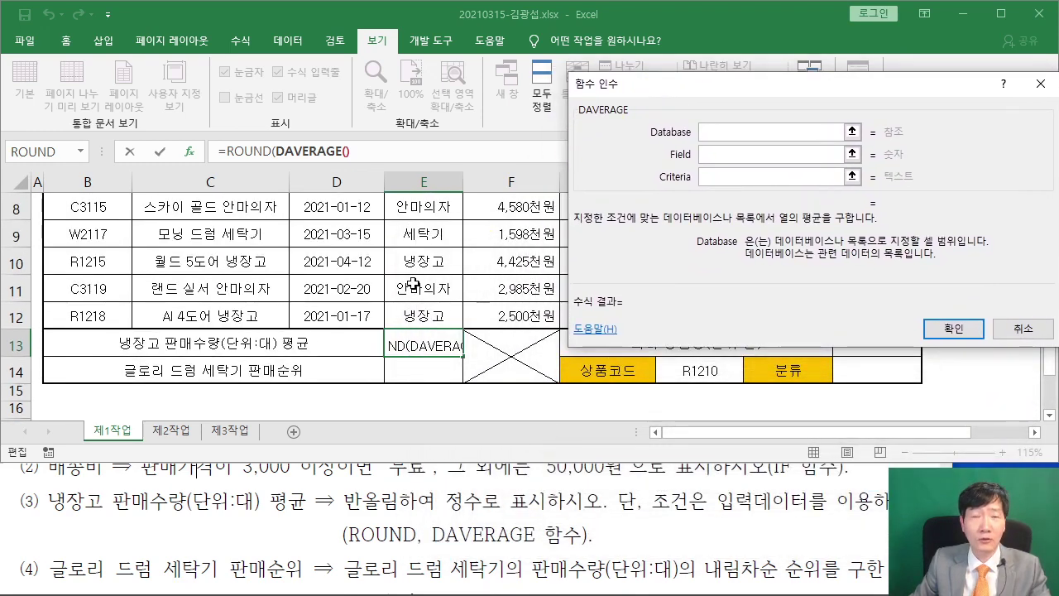
scroll(408, 284, "up", 1)
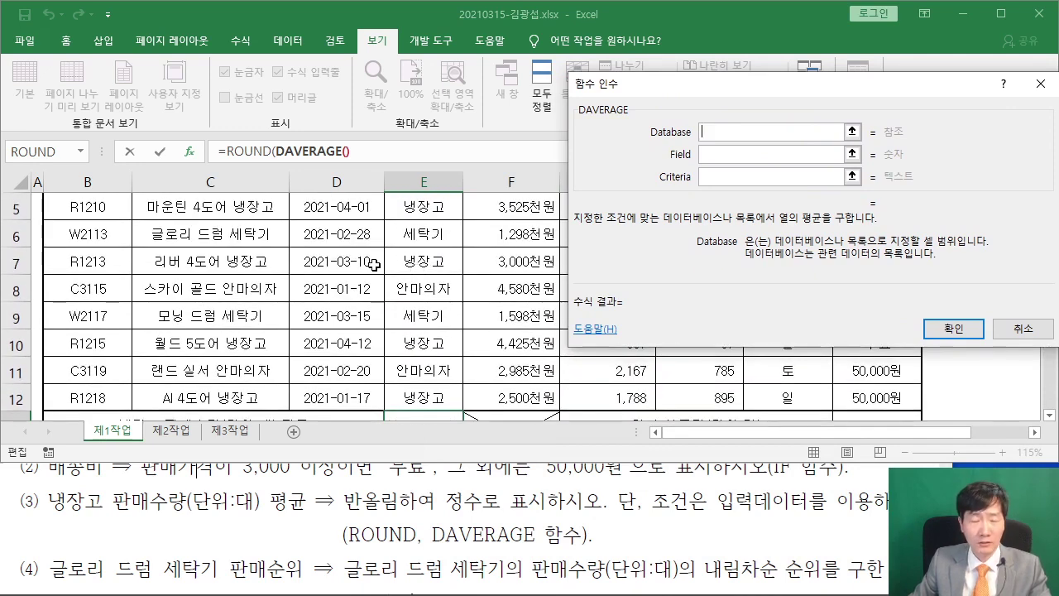
mouse_move(333, 150)
left_mouse_down()
mouse_move(342, 105)
mouse_move(414, 124)
left_mouse_up()
left_click_drag(408, 87, 389, 159)
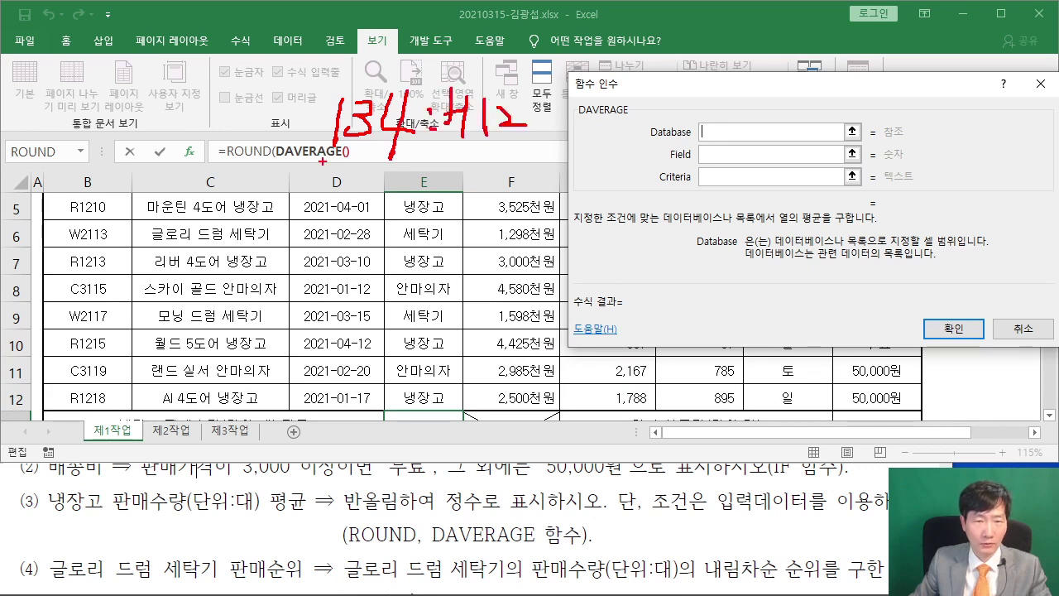
key("Escape")
scroll(74, 304, "up", 2)
left_click_drag(75, 304, 691, 333)
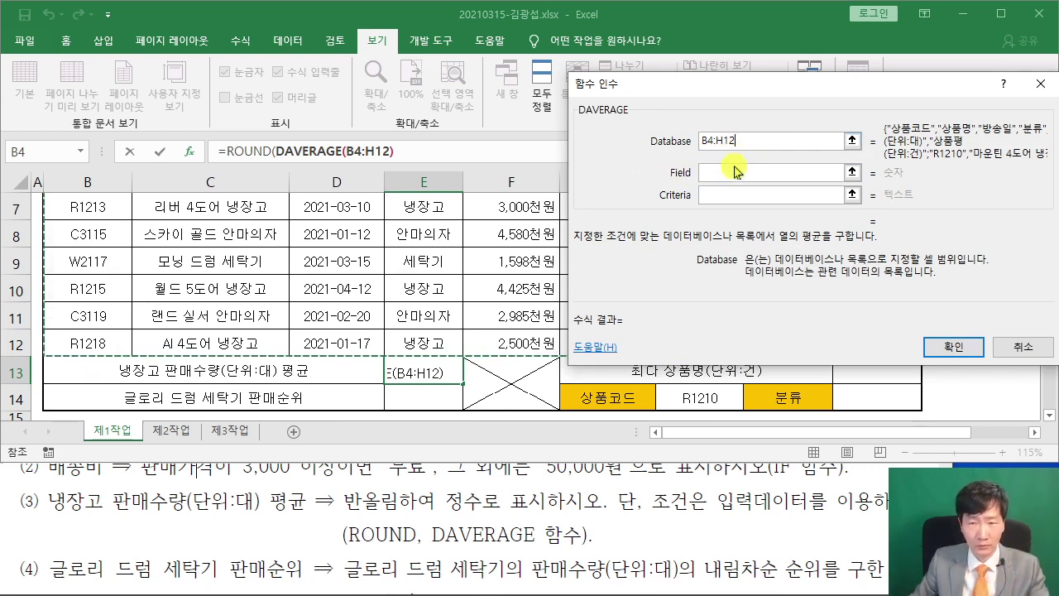
Set DAVERAGE's Field to the 판매수량(단위:대) header in G4, shifting the arguments dialog off that cell
left_click(716, 172)
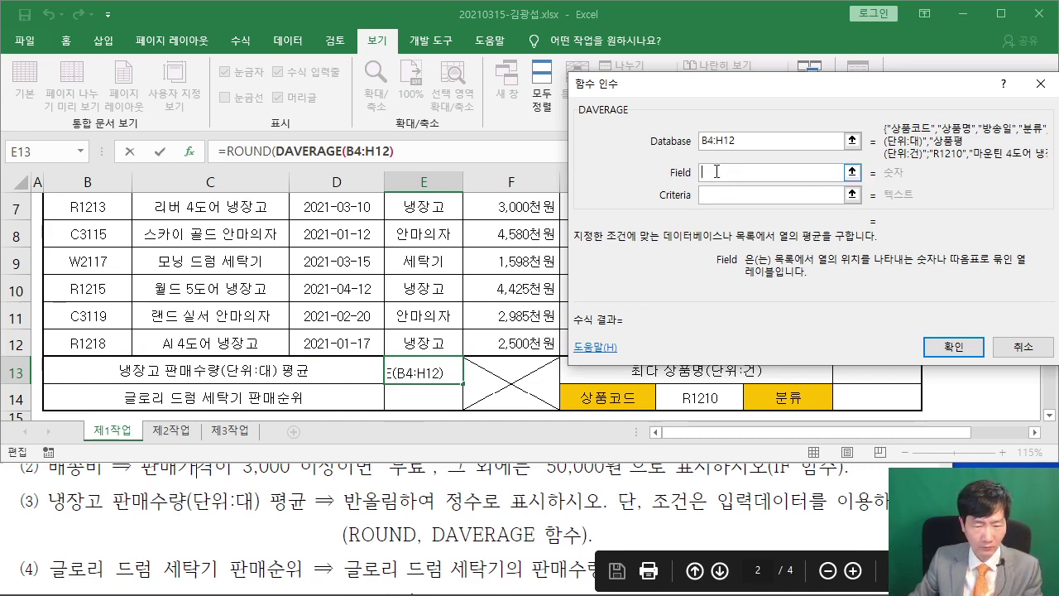
scroll(527, 252, "up", 2)
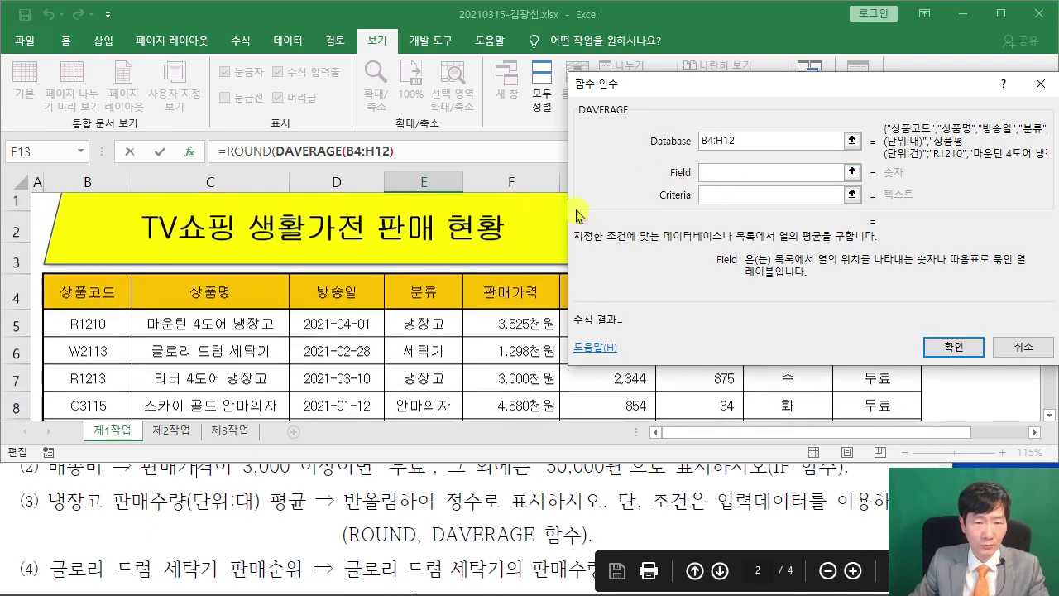
left_click_drag(674, 91, 321, 363)
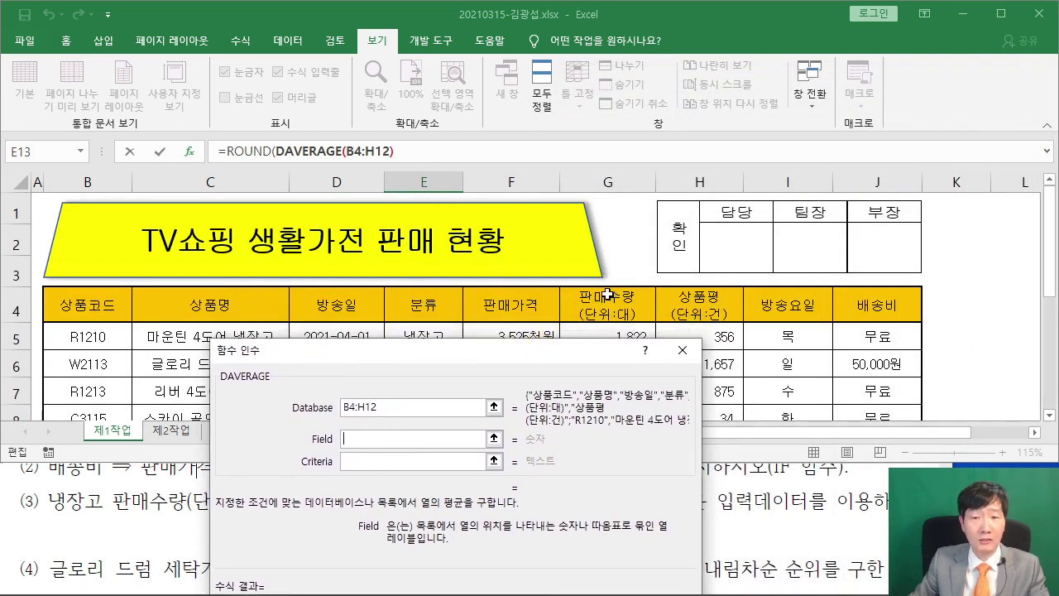
scroll(608, 294, "down", 1)
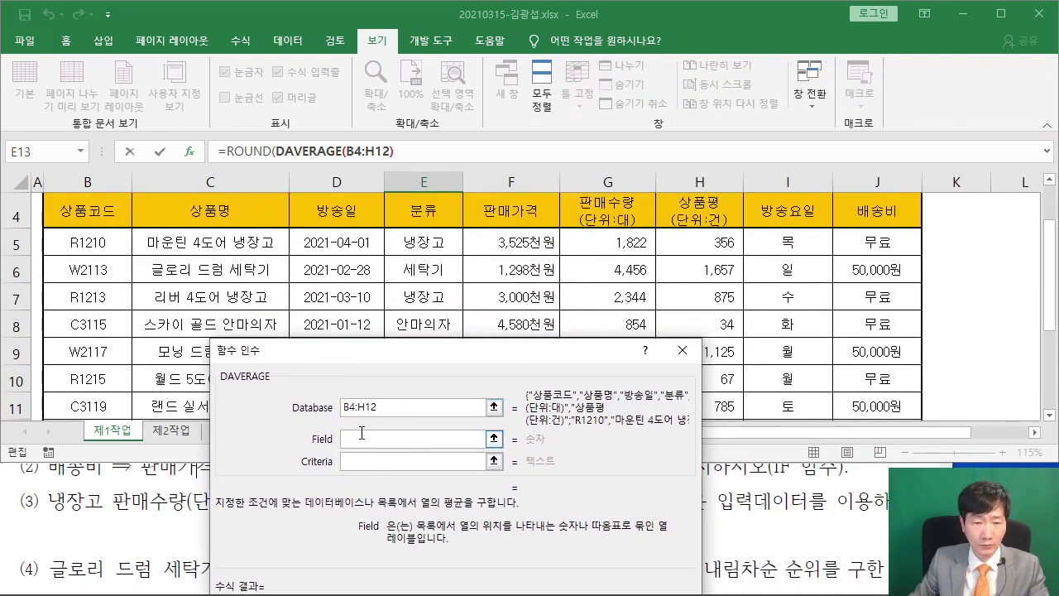
scroll(583, 341, "up", 1)
left_click(616, 297)
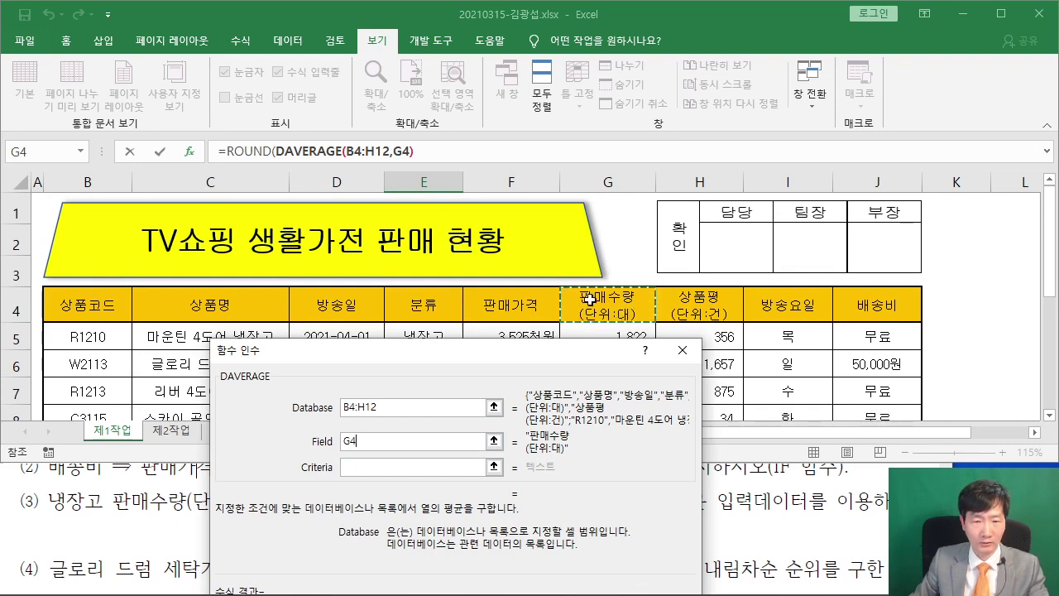
Set DAVERAGE's Criteria to E4:E5, the 분류 header with its 냉장고 entry
left_click_drag(429, 355, 762, 98)
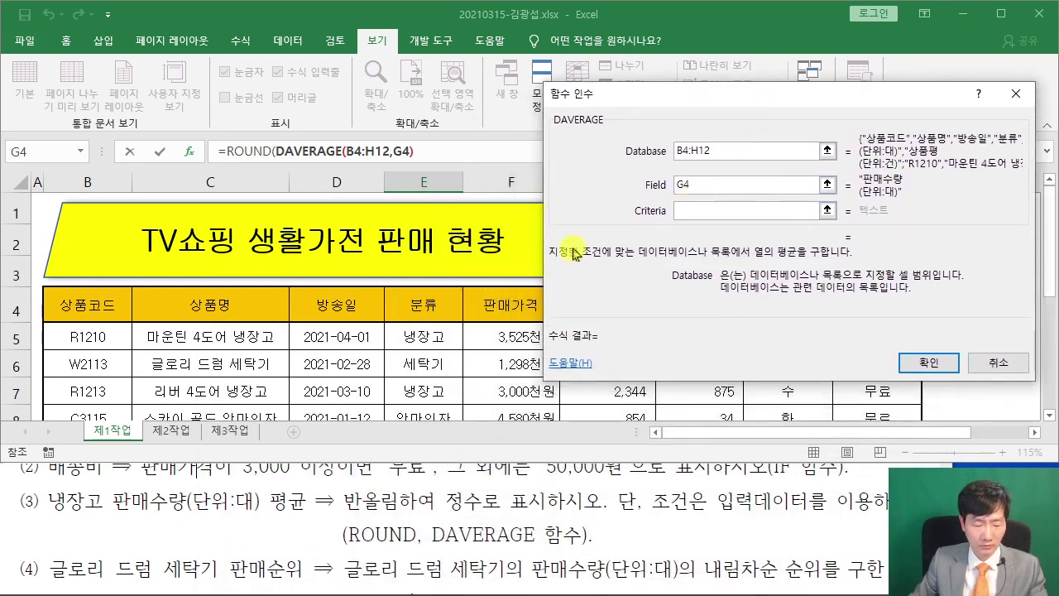
left_click_drag(687, 523, 786, 519)
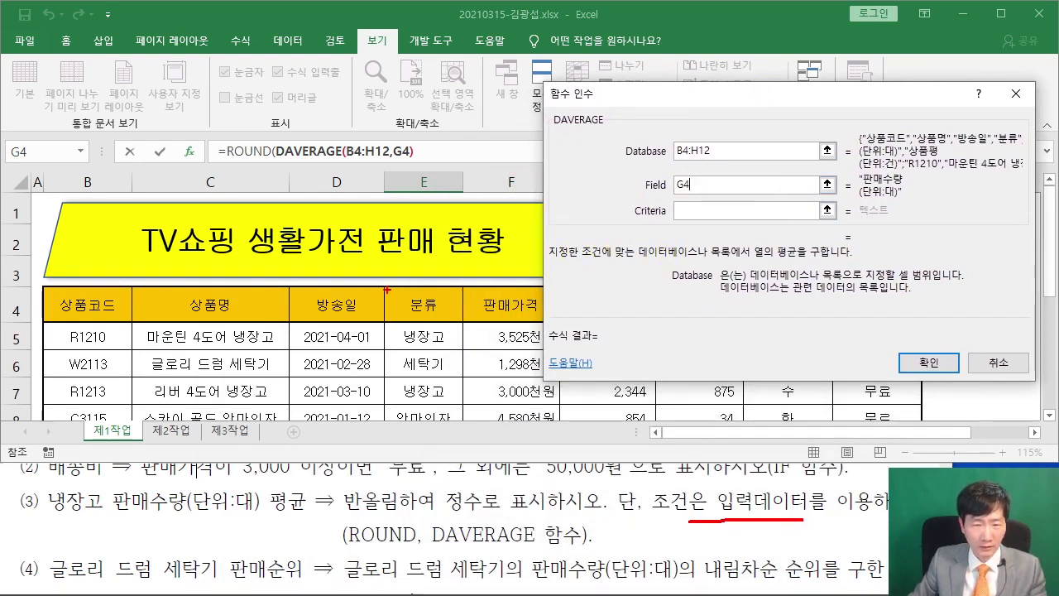
mouse_move(382, 286)
left_mouse_down()
mouse_move(409, 319)
mouse_move(465, 351)
left_mouse_up()
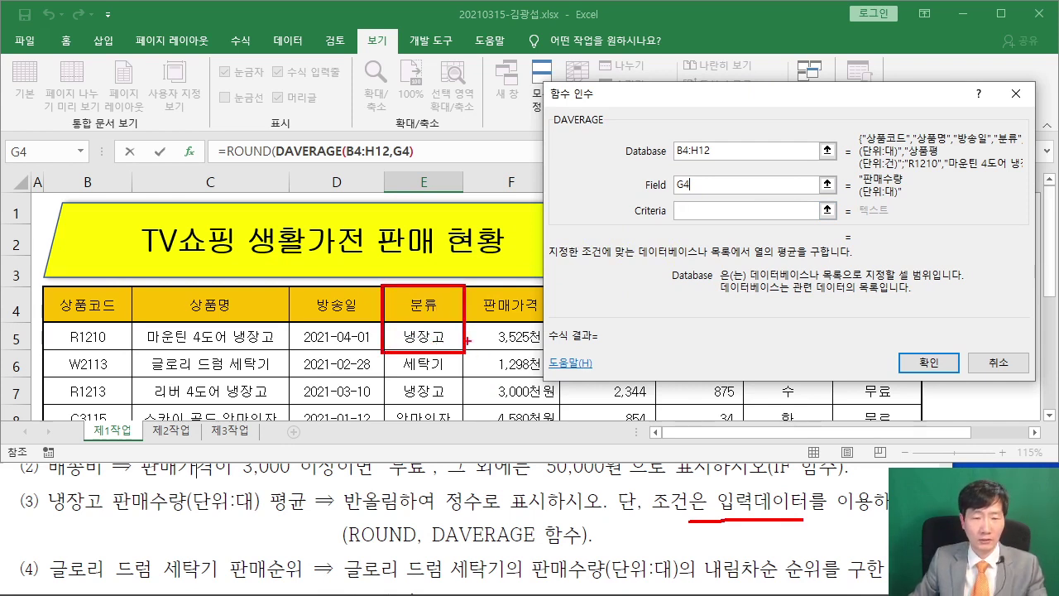
left_click(695, 210)
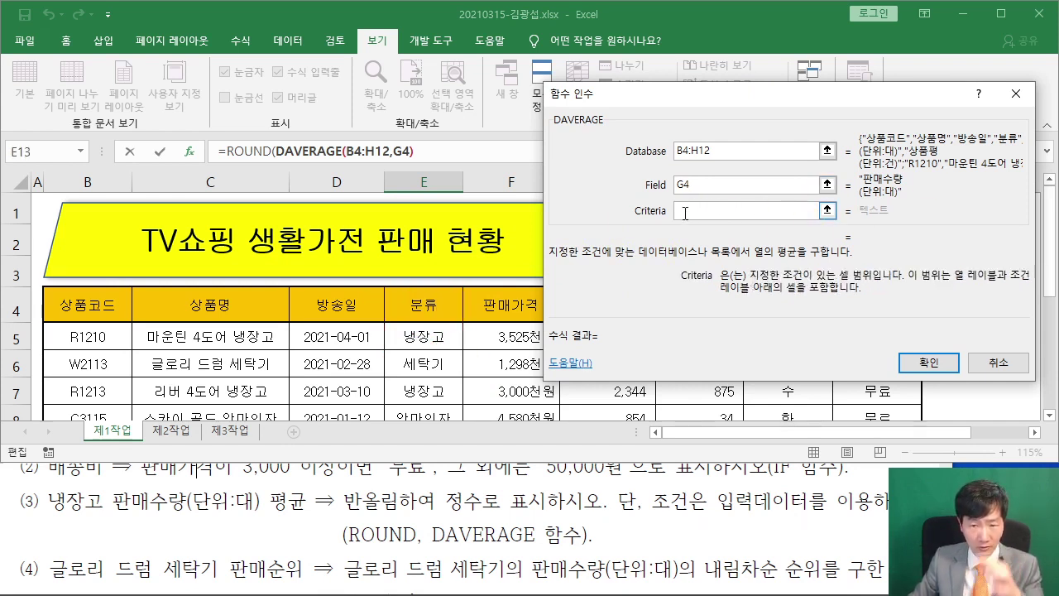
left_click_drag(424, 306, 423, 336)
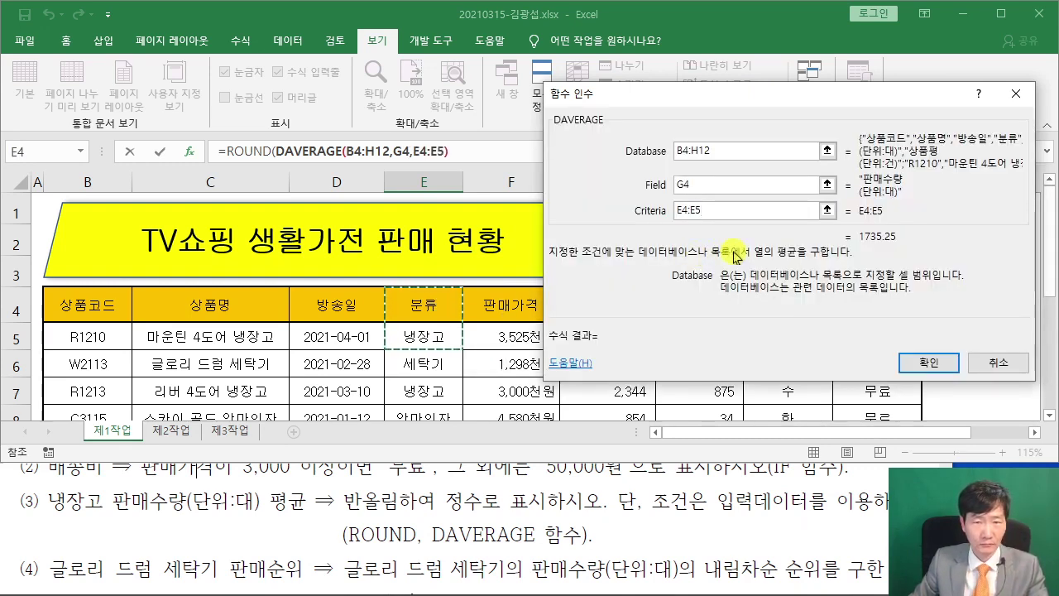
Switch from the nested DAVERAGE back to the arguments of the outer ROUND function in E13's formula
left_click_drag(698, 104, 622, 189)
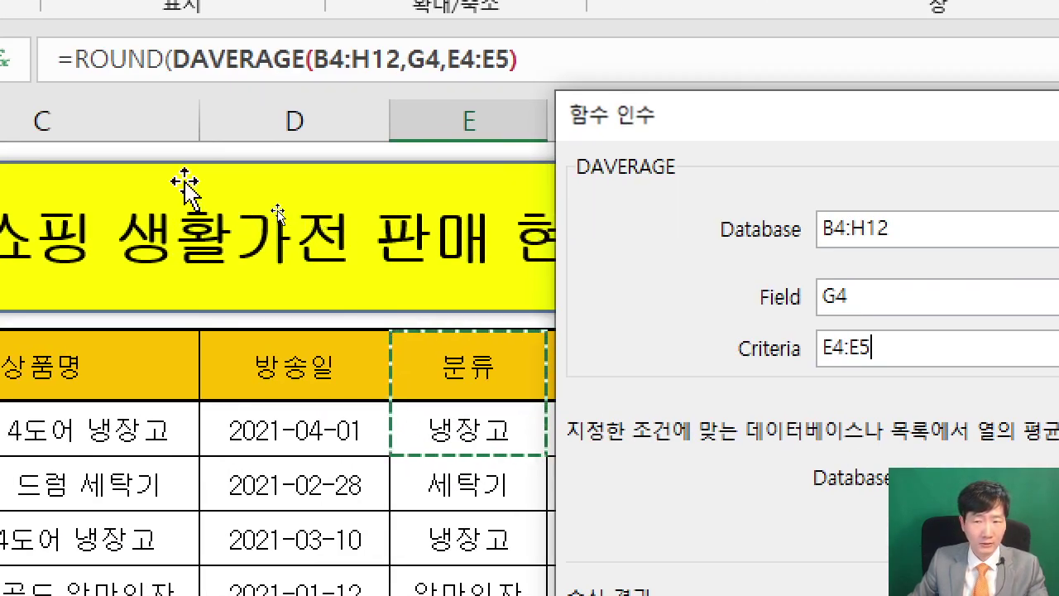
left_click(118, 61)
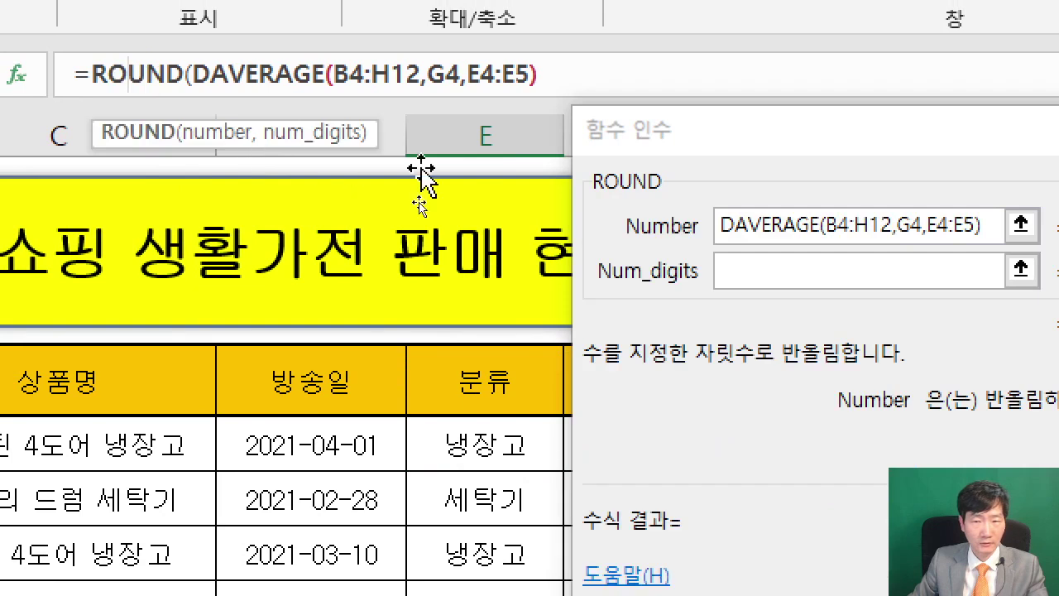
left_click_drag(717, 144, 403, 163)
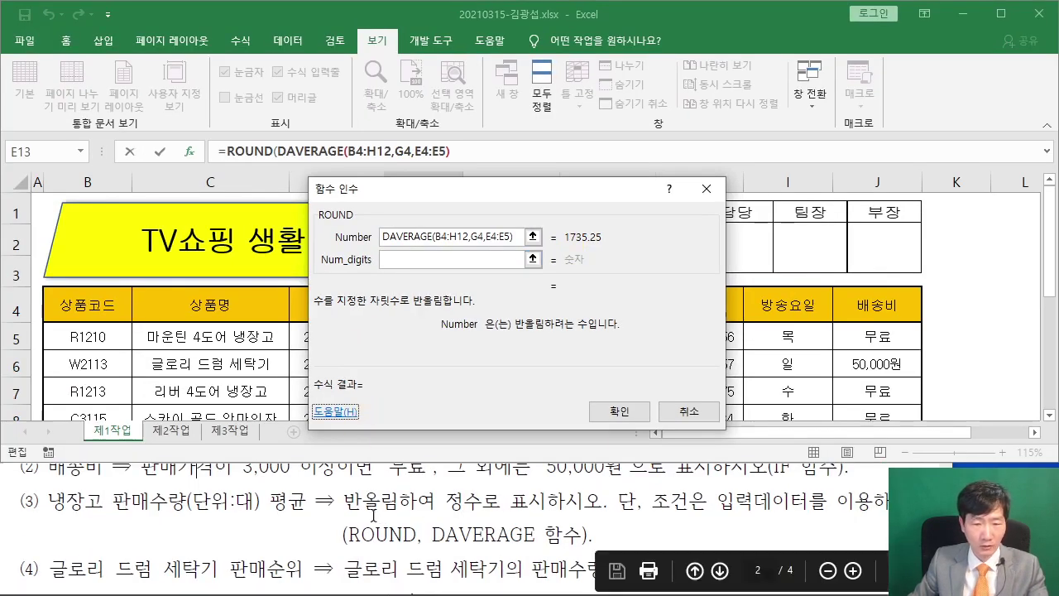
Set ROUND's Num_digits to 0, as the exam's integer rounding instruction requires, and accept the formula in E13
left_click_drag(448, 502, 534, 505)
left_click(523, 505)
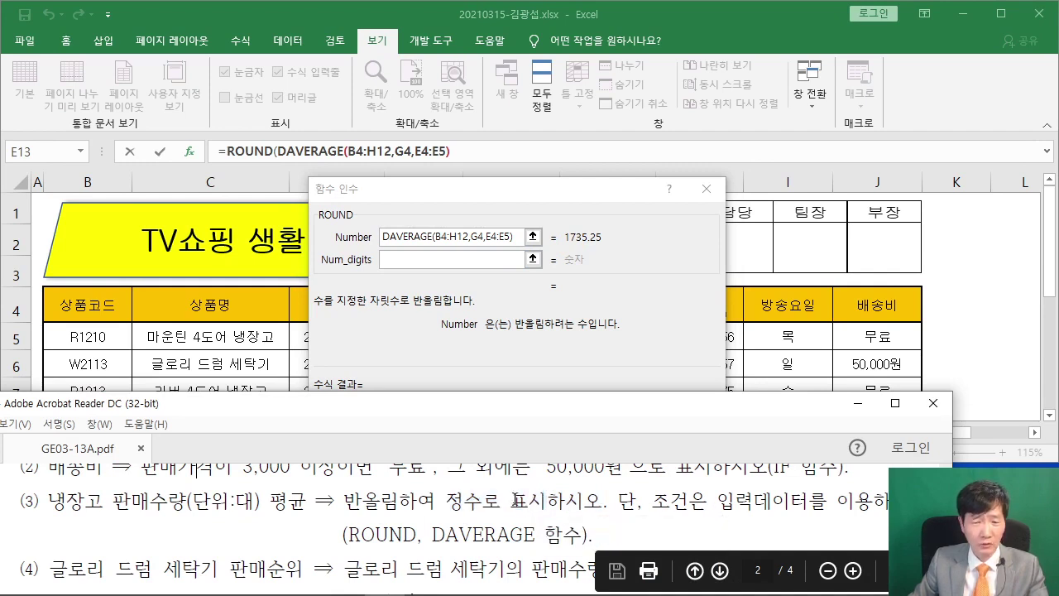
left_click(409, 262)
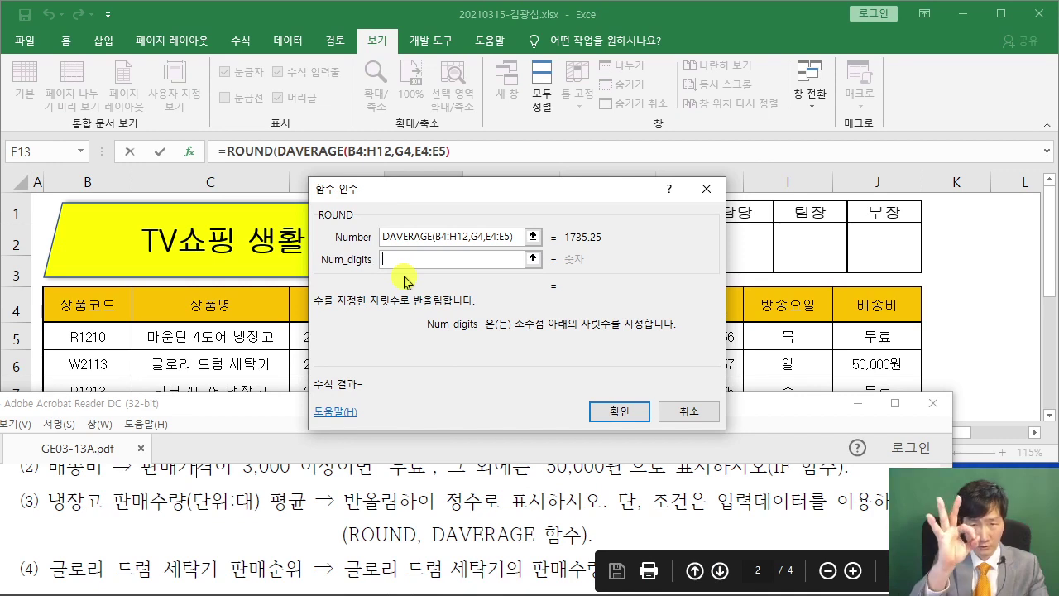
type("0")
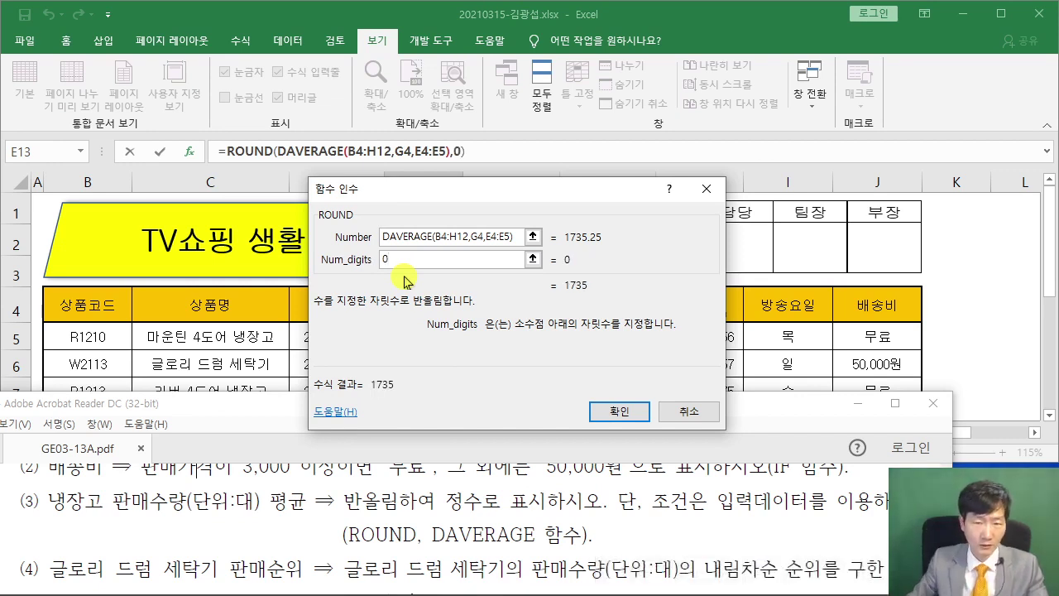
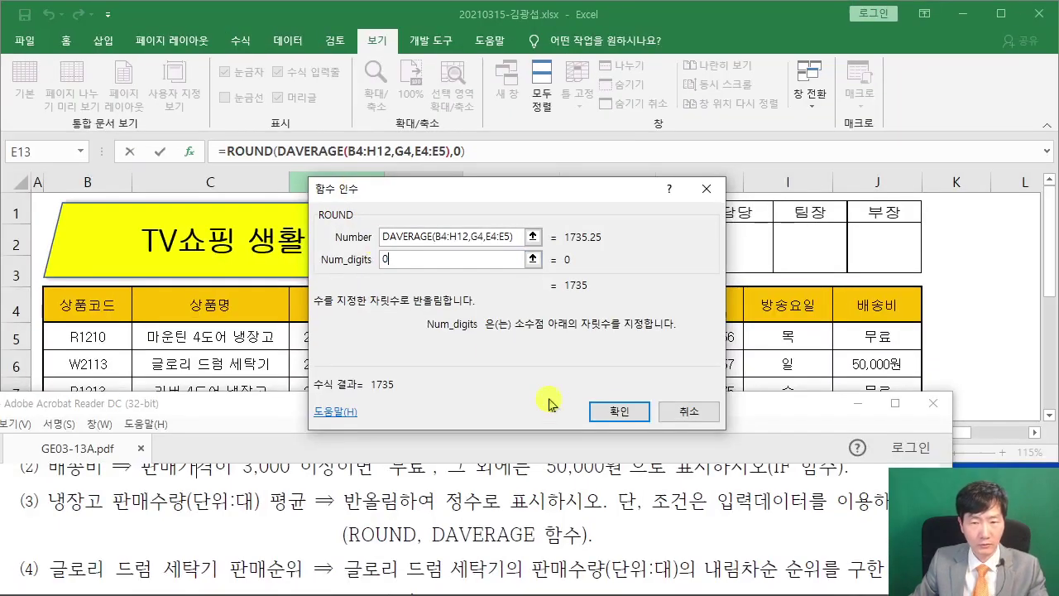
left_click(619, 413)
Read task (4) on the 글로리 드럼 세탁기 판매순위 in the GE03-13A.pdf exam sheet in Acrobat Reader
scroll(504, 347, "down", 3)
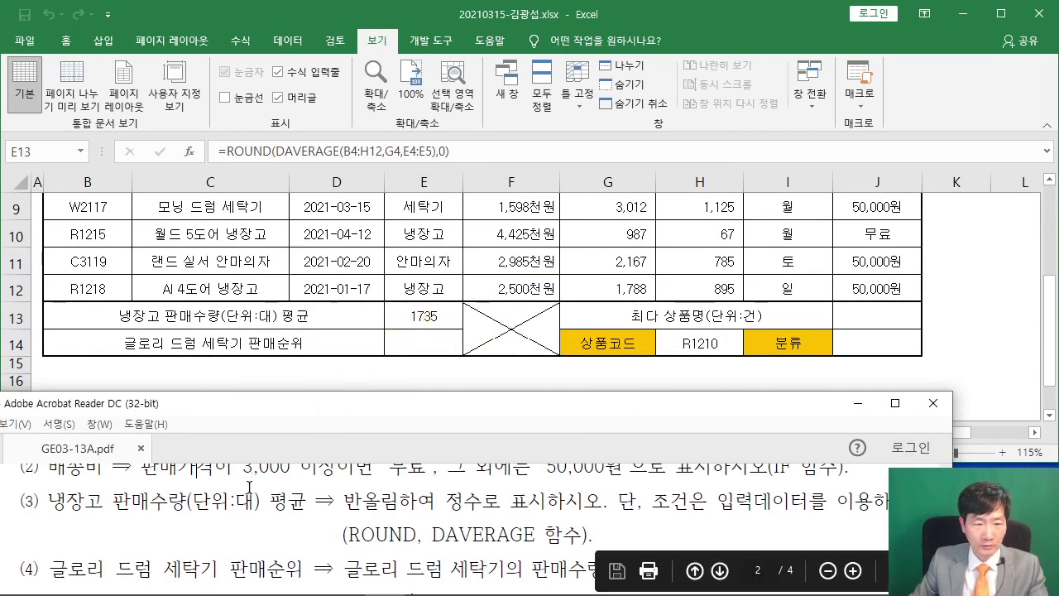
scroll(249, 488, "down", 2)
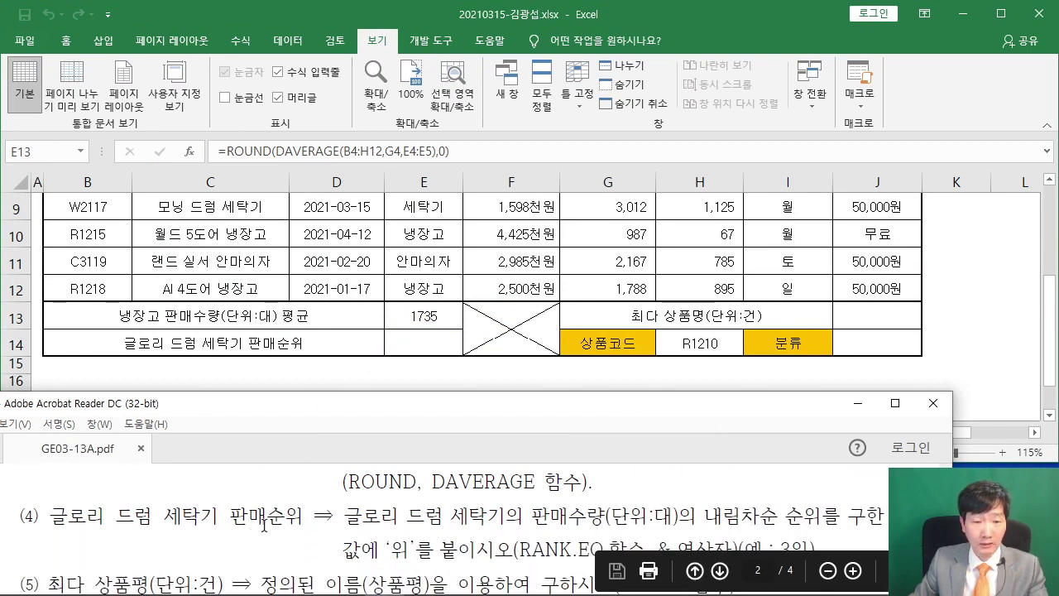
scroll(347, 511, "down", 1)
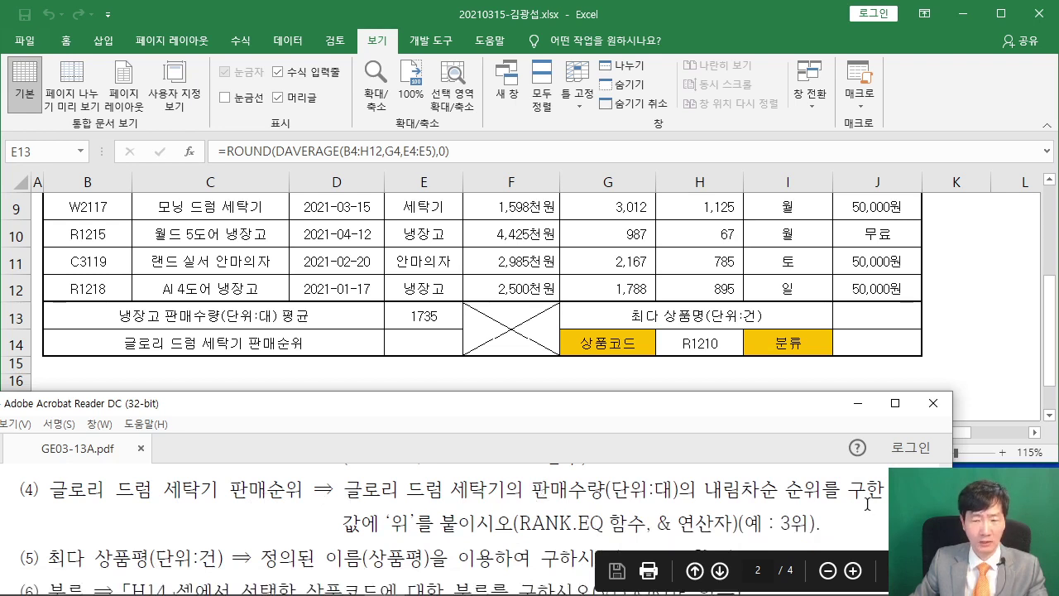
left_click_drag(365, 521, 565, 534)
left_click(503, 527)
left_click_drag(431, 419, 445, 431)
Back in Excel, find the RANK.EQ function for cell E14 and open its arguments
left_click(420, 344)
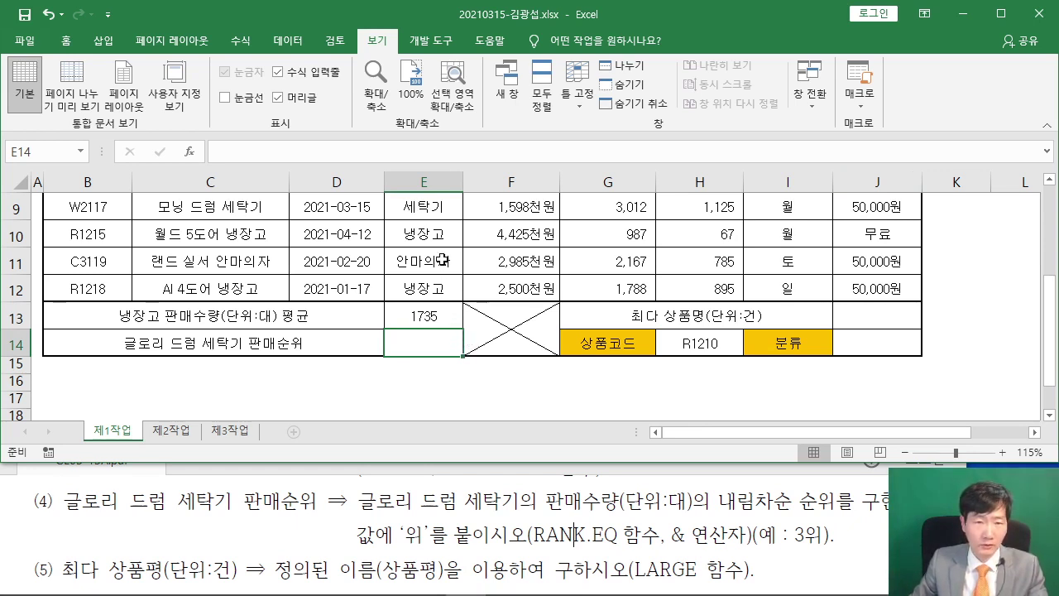
left_click(190, 152)
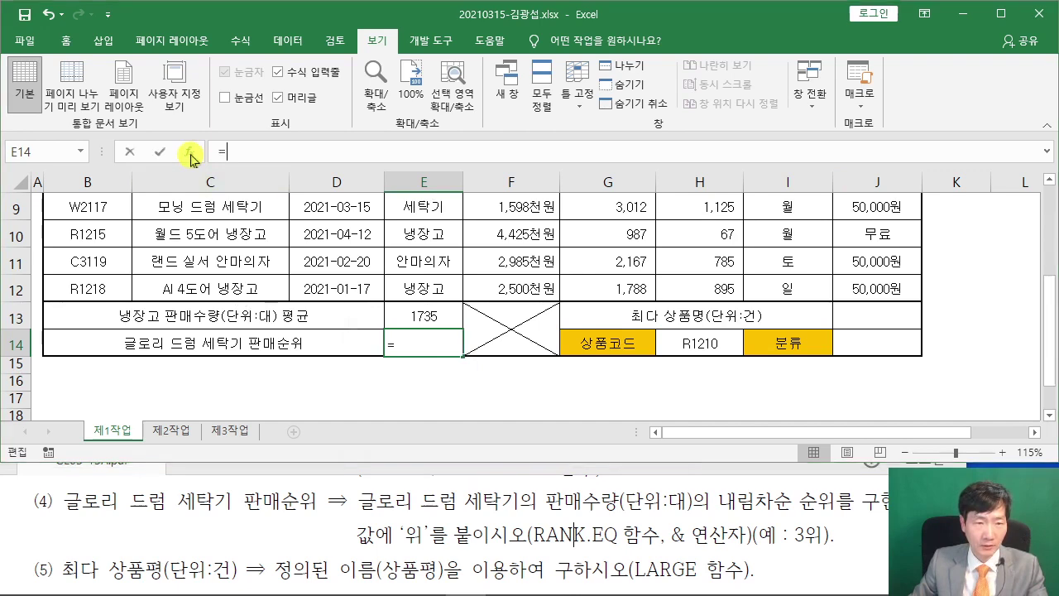
left_click_drag(414, 141, 677, 100)
type("R")
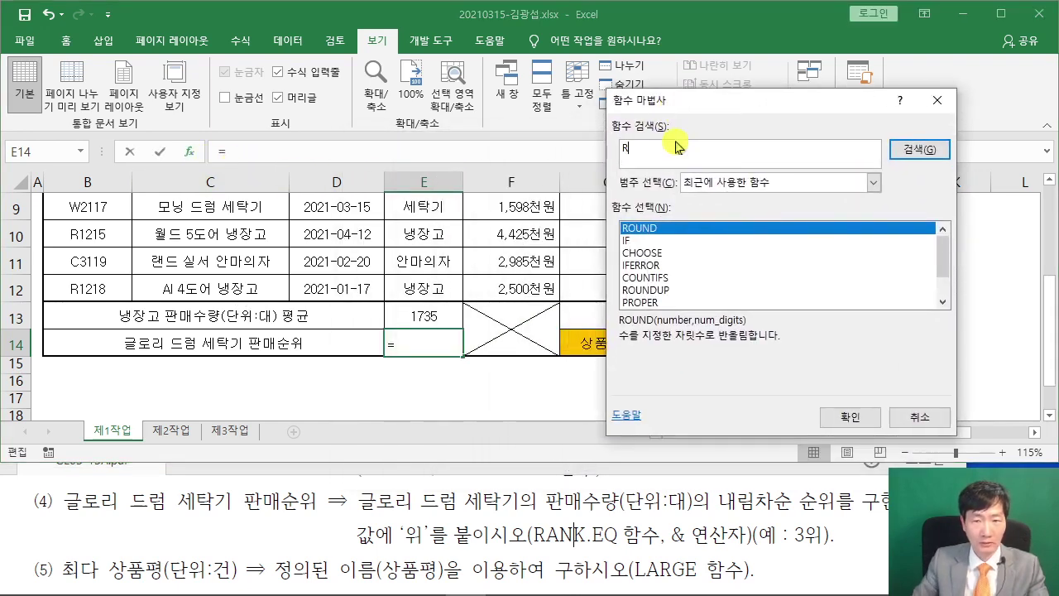
type("ANK")
key("Return")
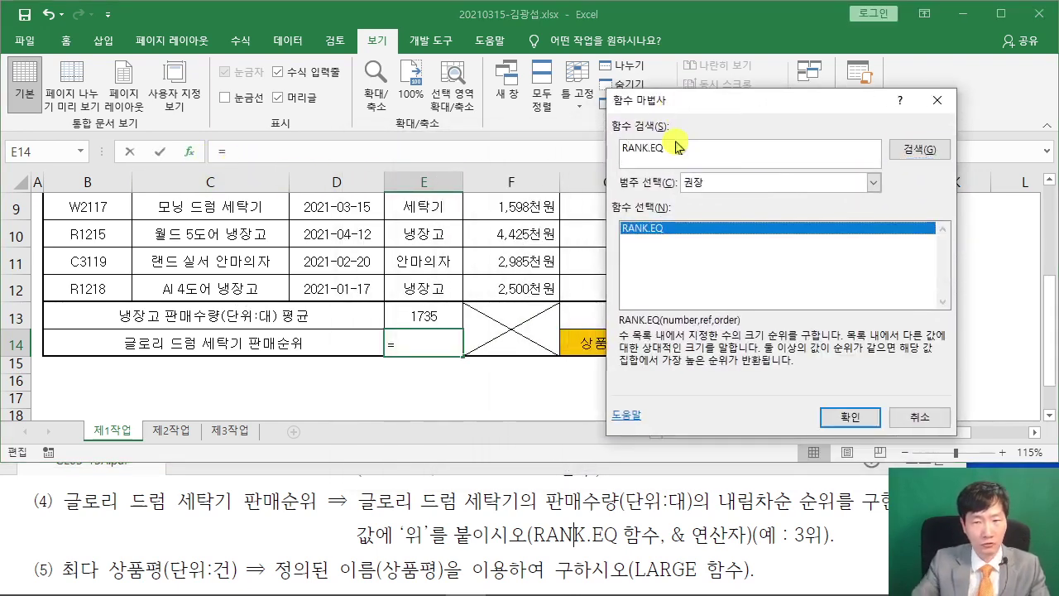
left_click(850, 416)
left_click_drag(662, 139, 630, 129)
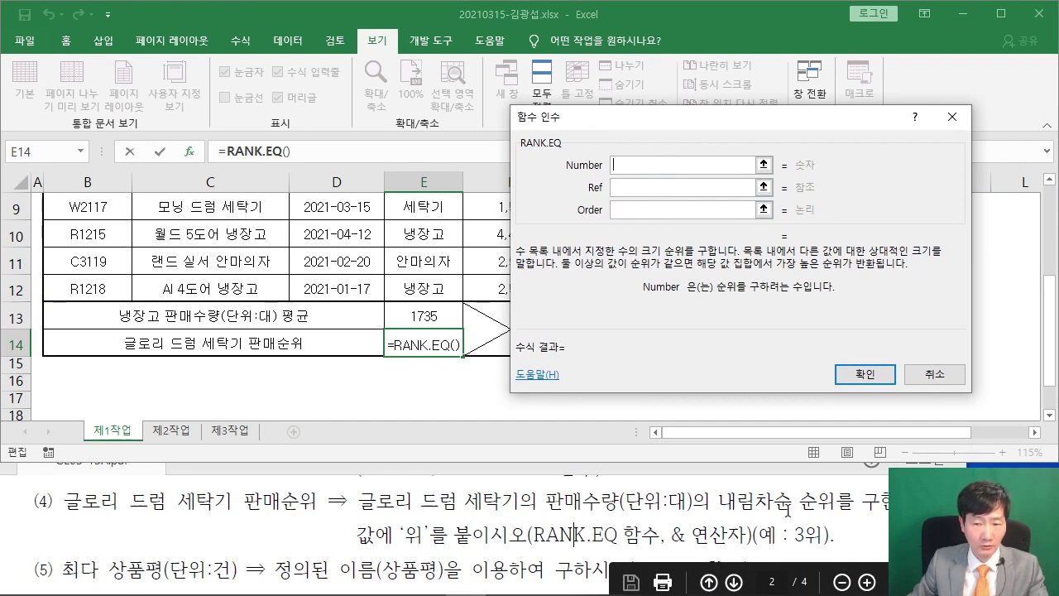
Set RANK.EQ's Number to G6, the 판매수량 of 글로리 드럼 세탁기, moving the arguments dialog off column G
scroll(459, 381, "up", 2)
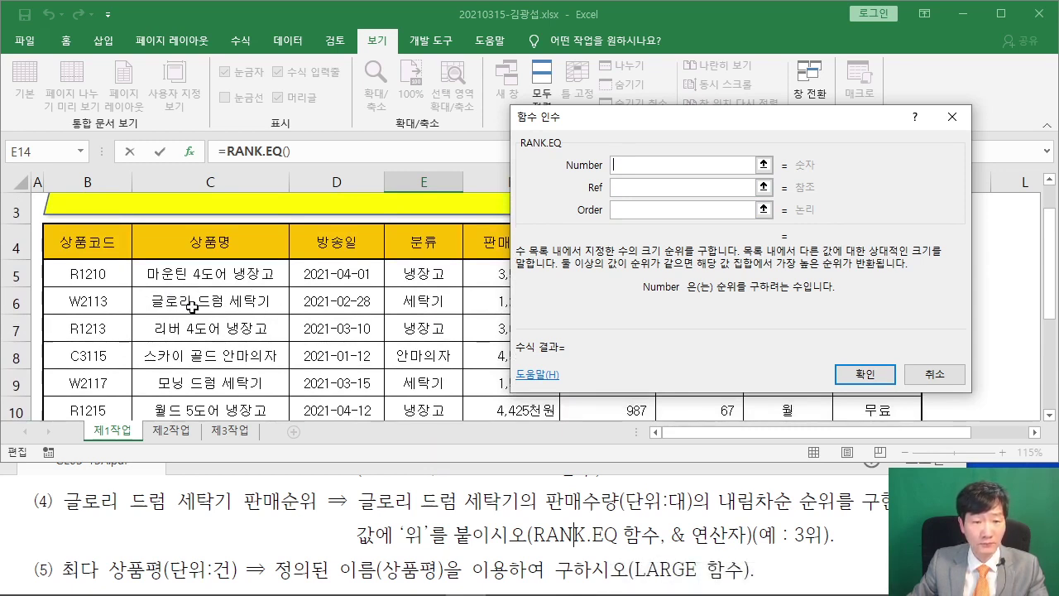
left_click_drag(594, 128, 770, 141)
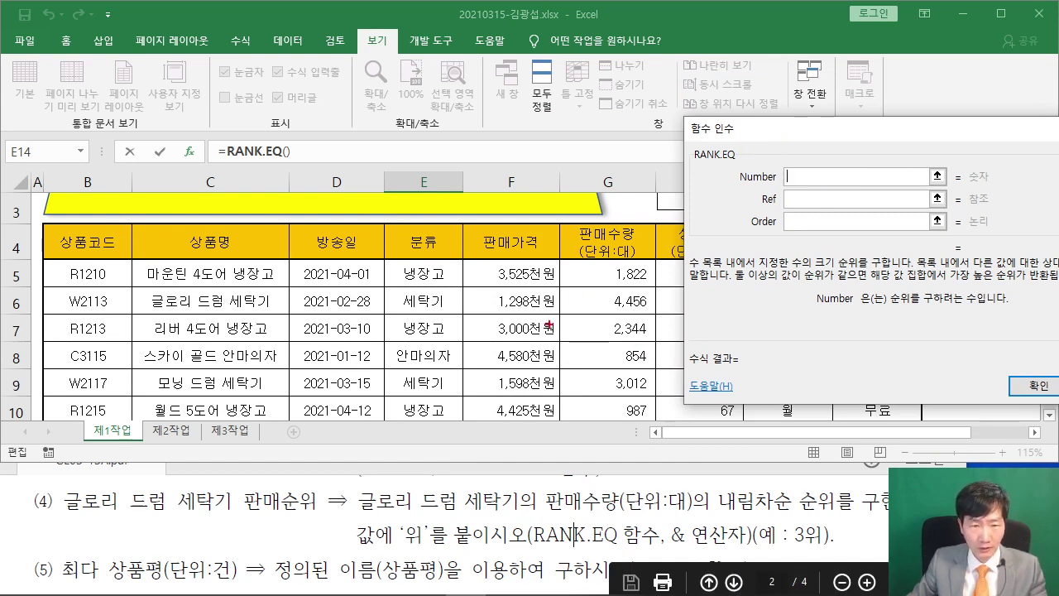
mouse_move(558, 287)
left_mouse_down()
mouse_move(589, 306)
mouse_move(654, 316)
left_mouse_up()
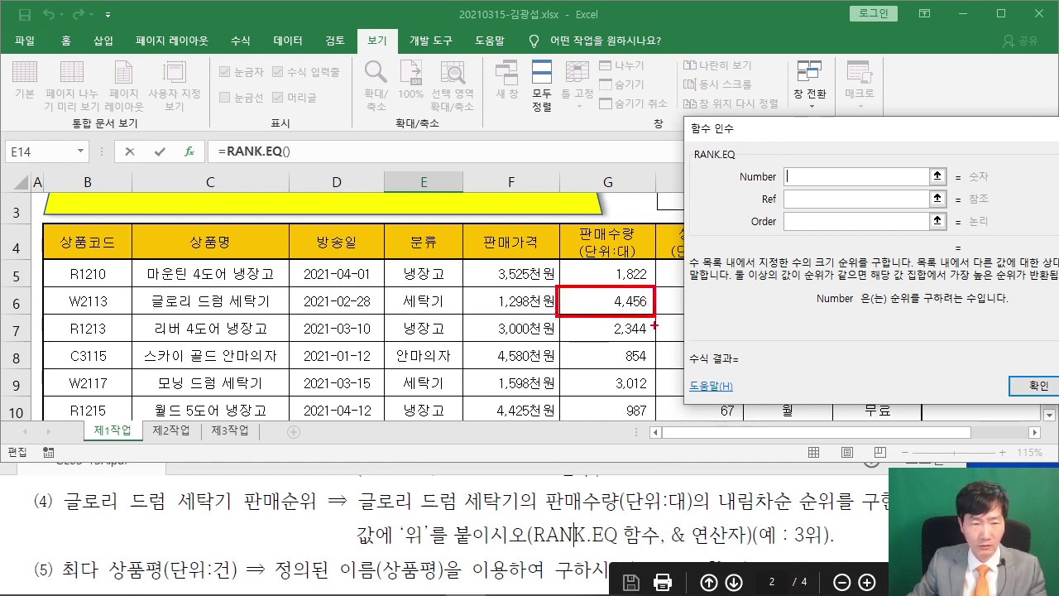
left_click(595, 301)
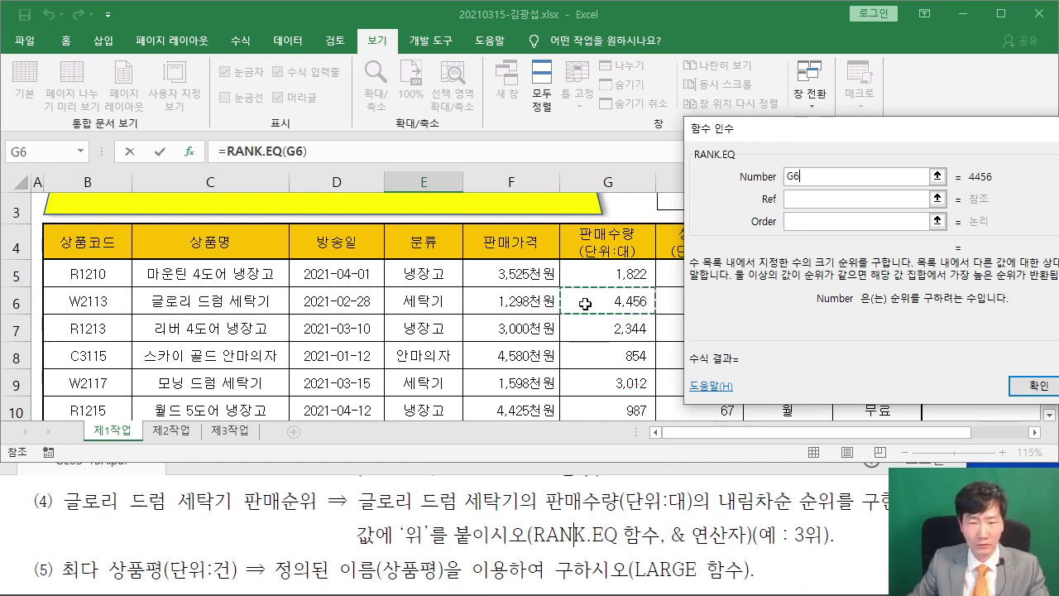
Set RANK.EQ's Ref to G5:G12, all the 판매수량 values in the table
left_click(796, 200)
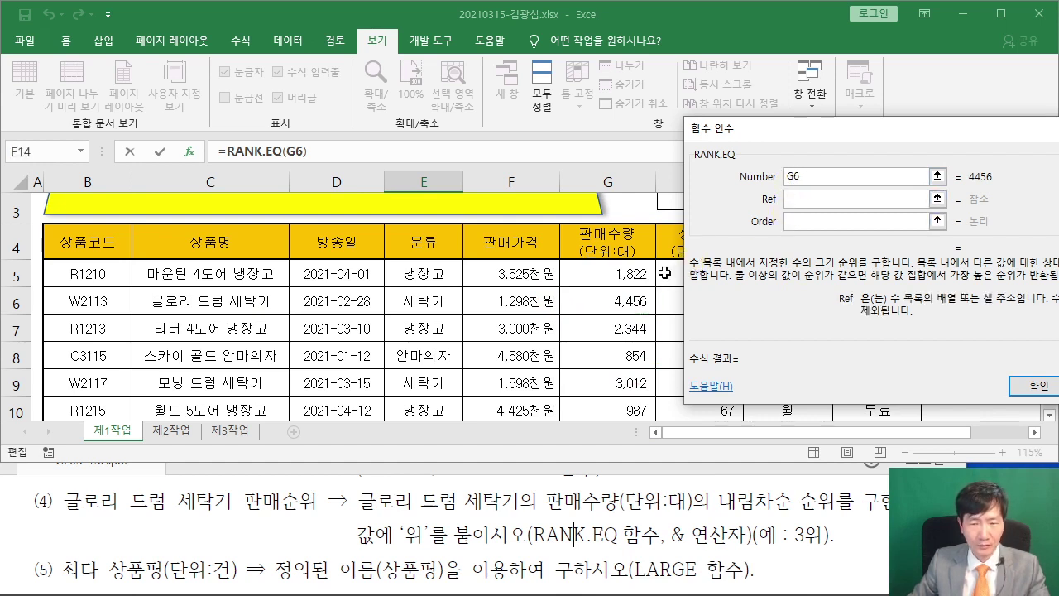
left_click(617, 273)
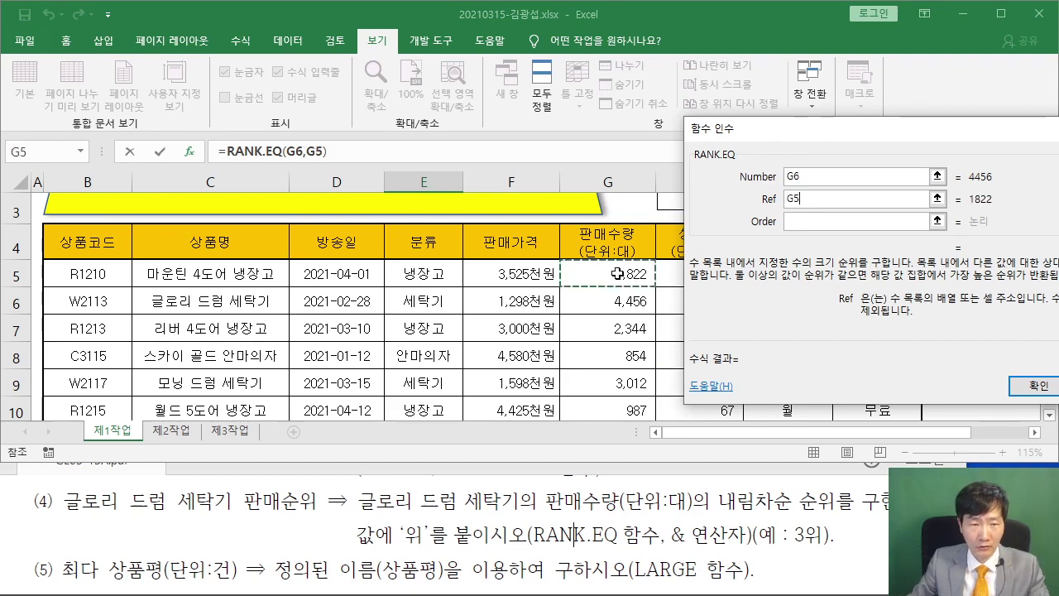
left_click_drag(617, 273, 617, 316)
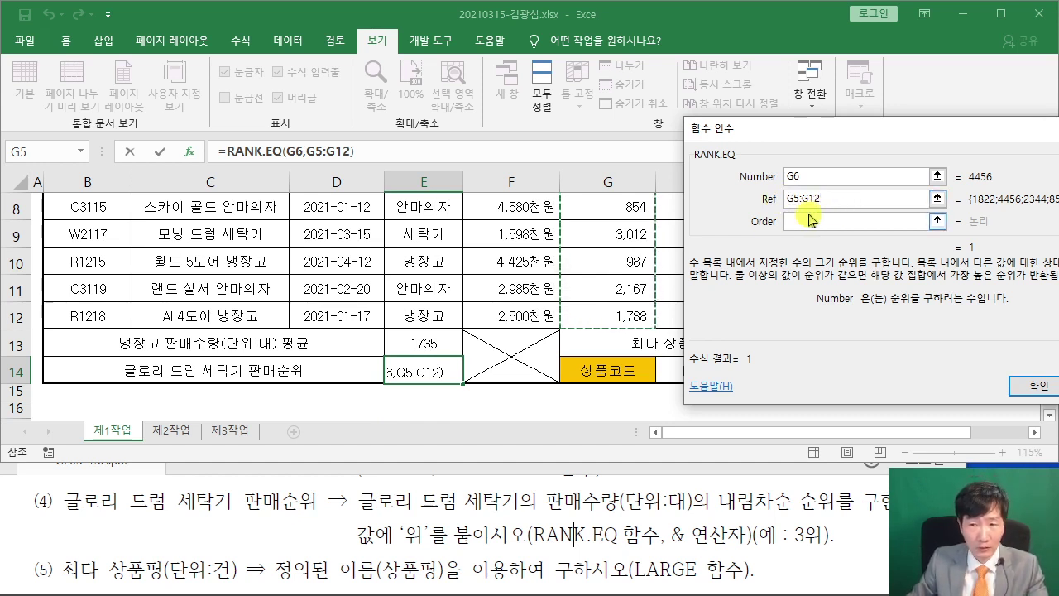
Set RANK.EQ's Order to 0 for descending rank and accept the formula in E14
left_click(814, 219)
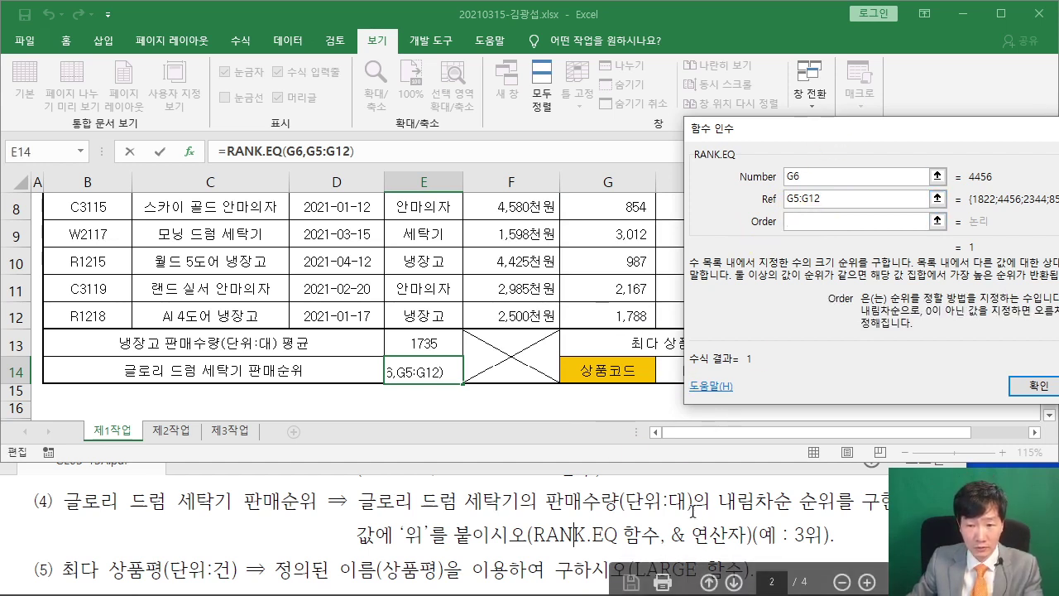
left_click_drag(807, 141, 574, 128)
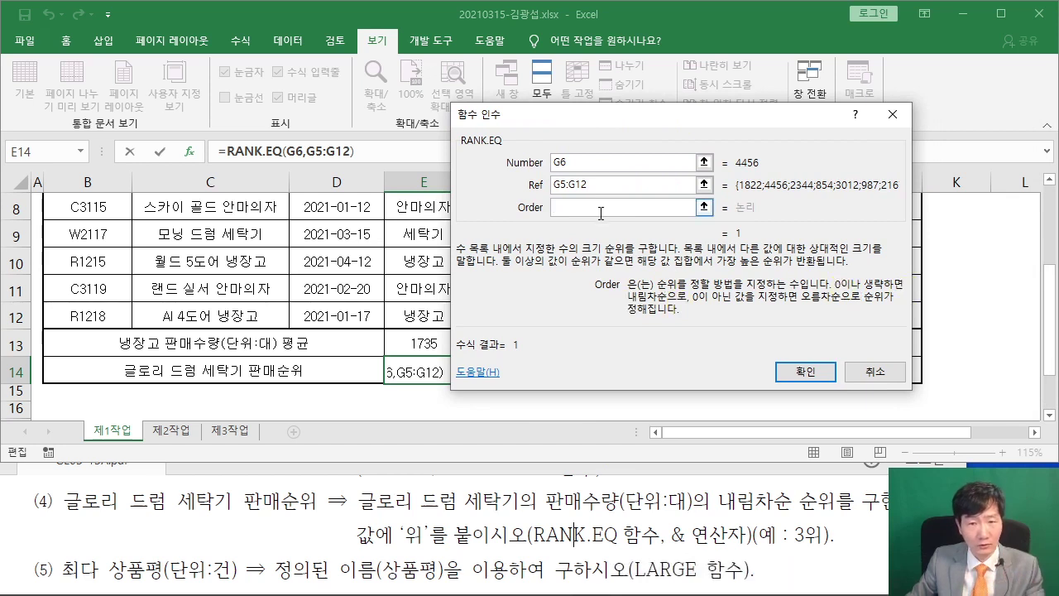
type("0")
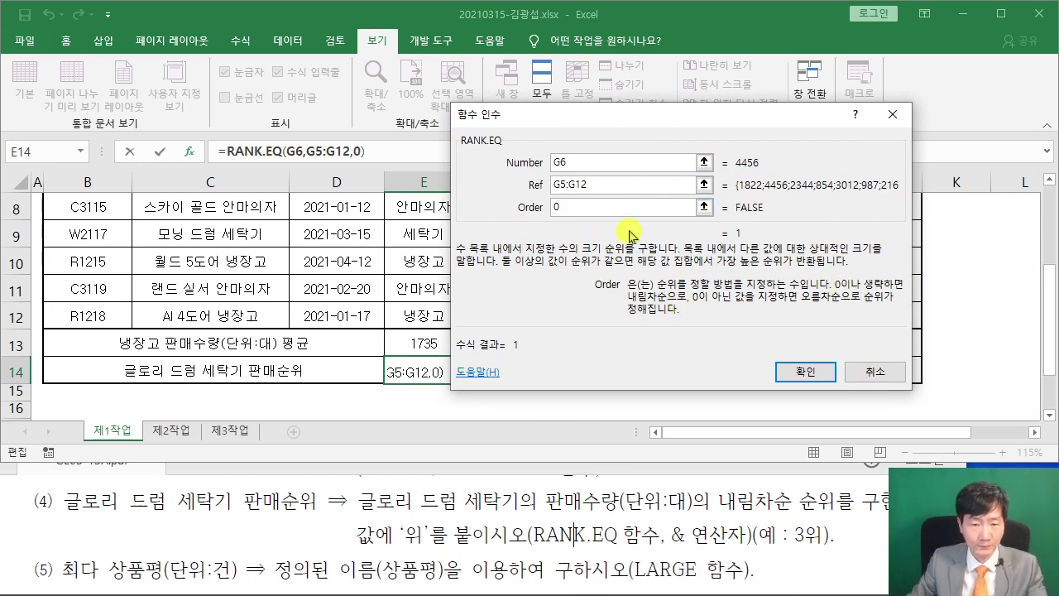
left_click_drag(573, 125, 706, 81)
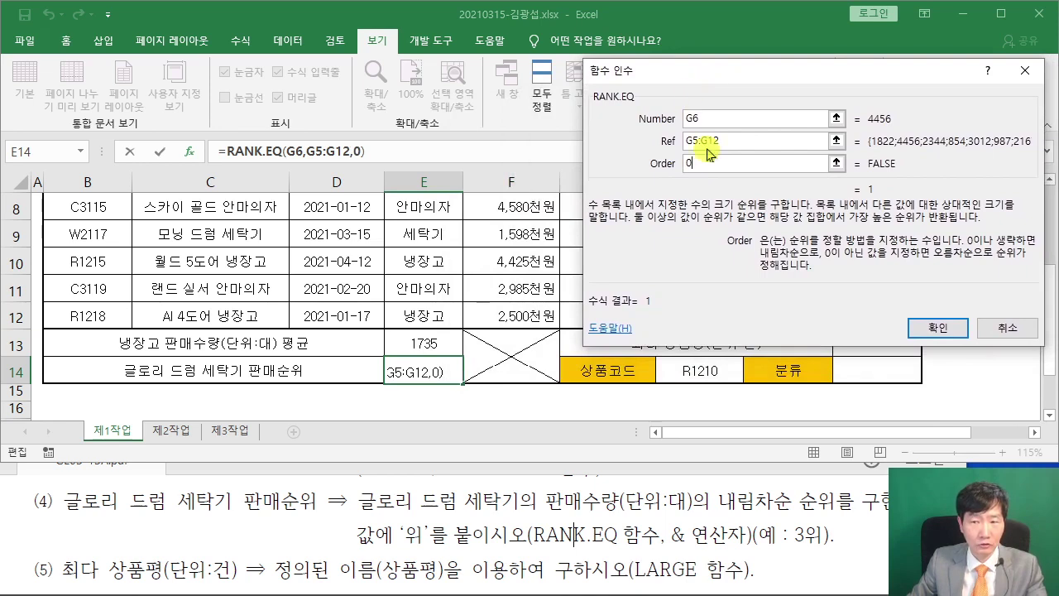
left_click(931, 329)
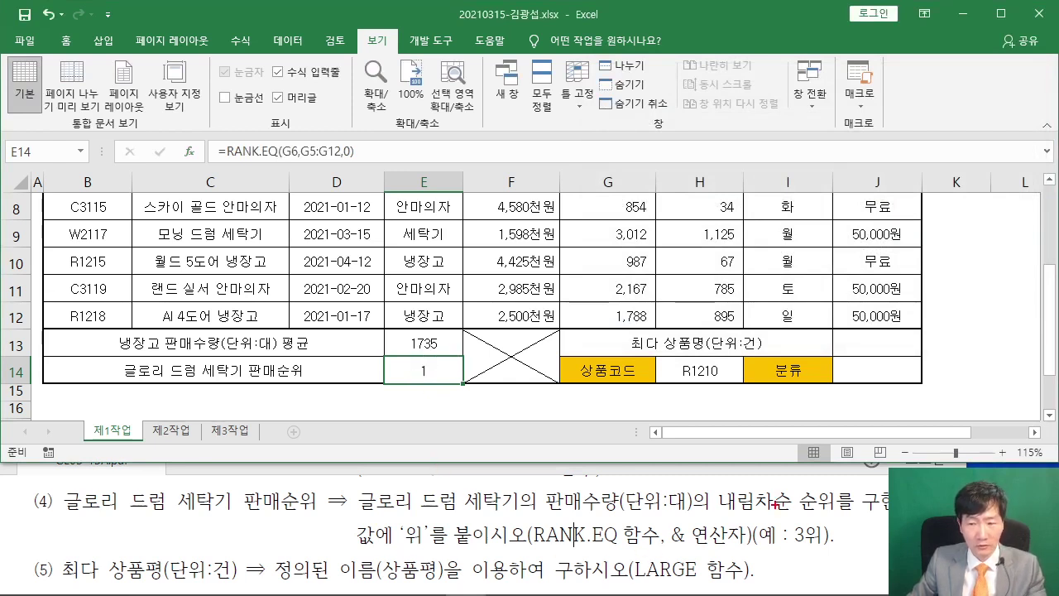
left_click_drag(399, 547, 428, 547)
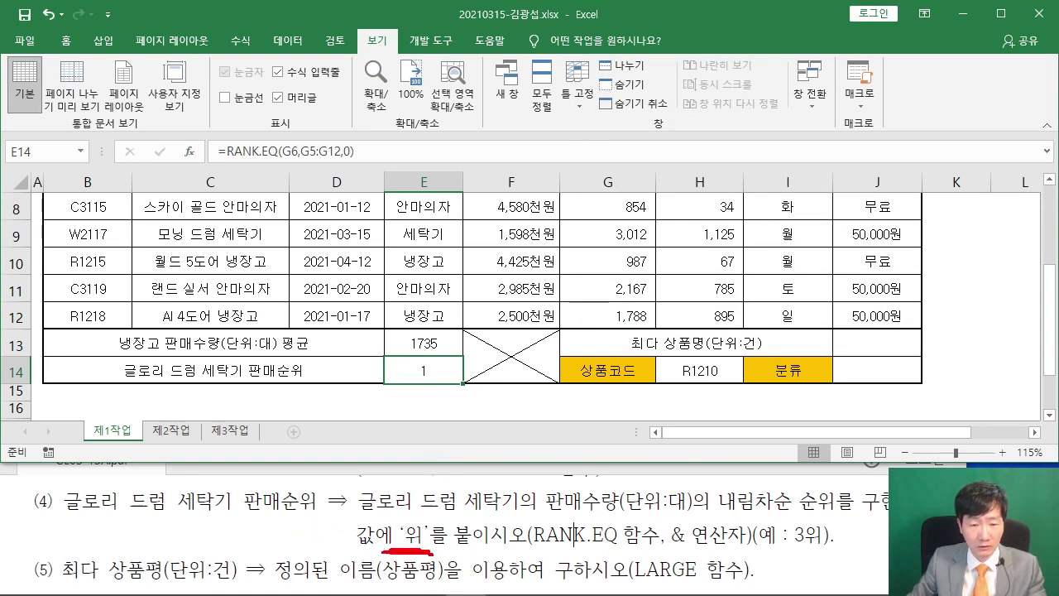
left_click_drag(637, 546, 816, 553)
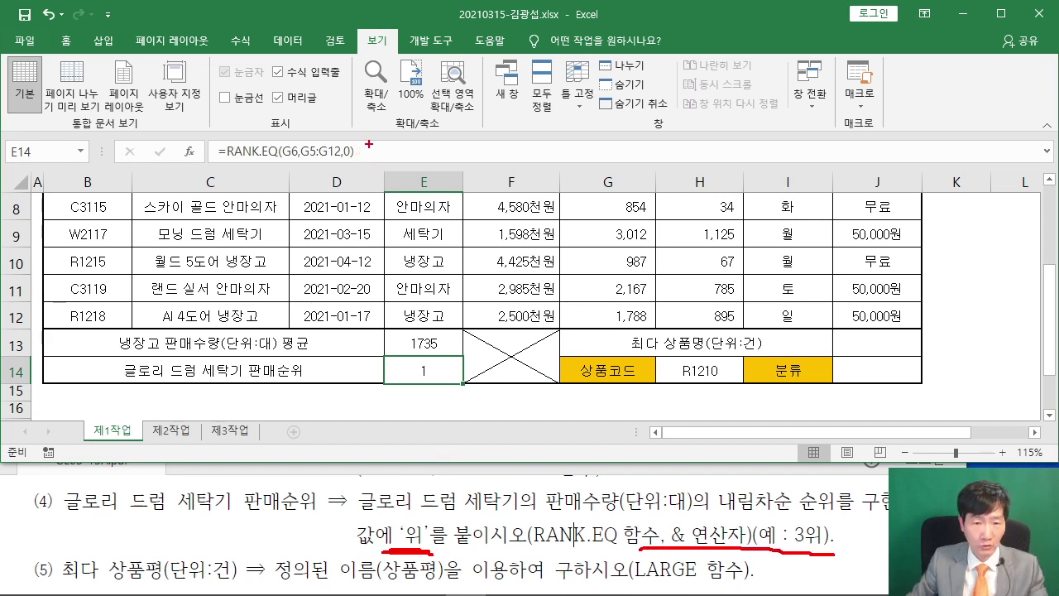
key("Escape")
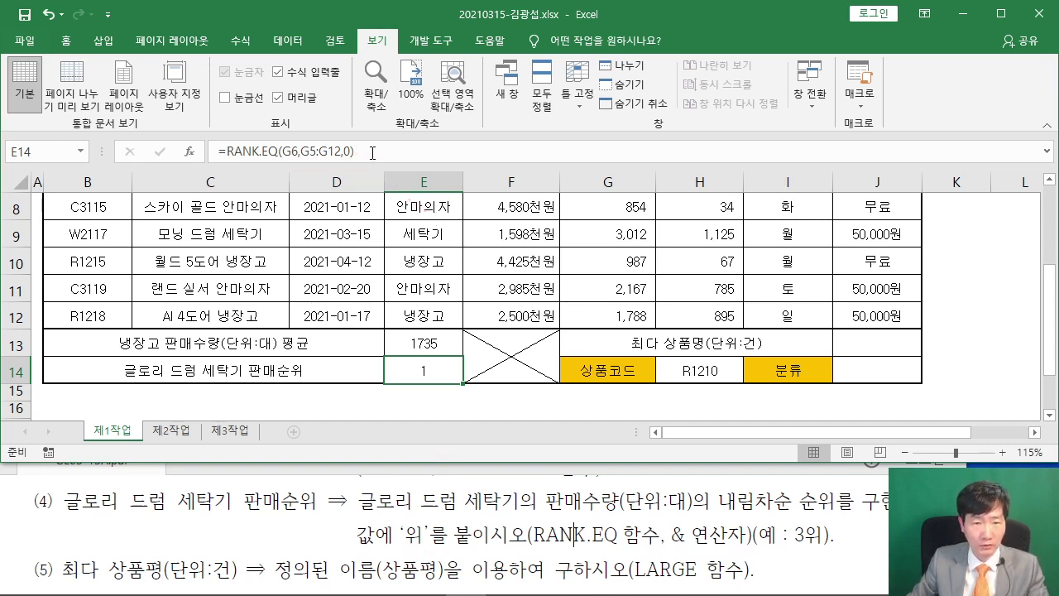
Append &"위" to the end of the RANK.EQ formula in E14 and keep that cell selected
left_click(383, 153)
type("&\"")
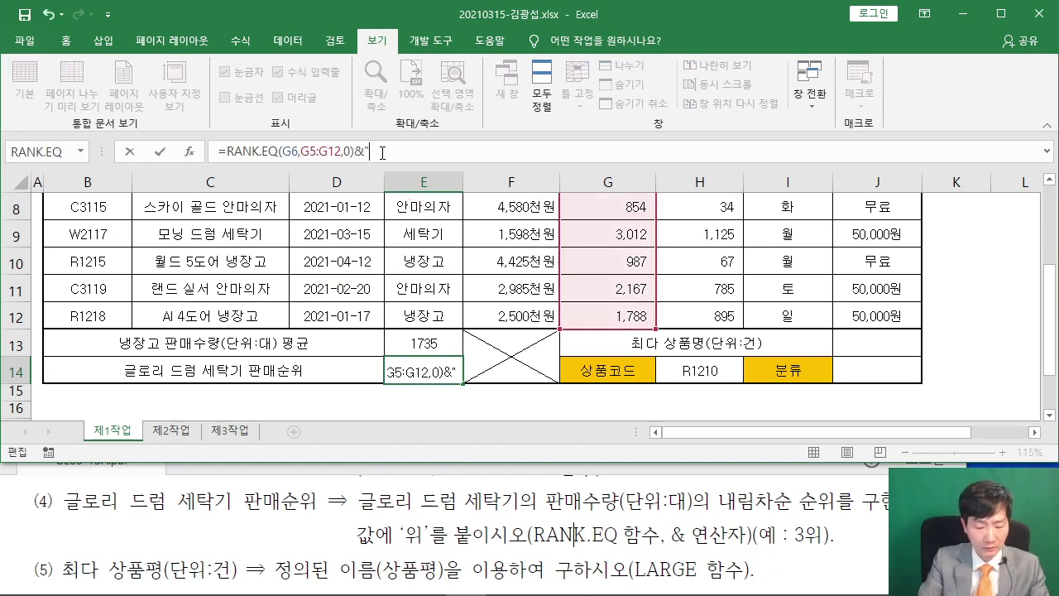
type("위\"")
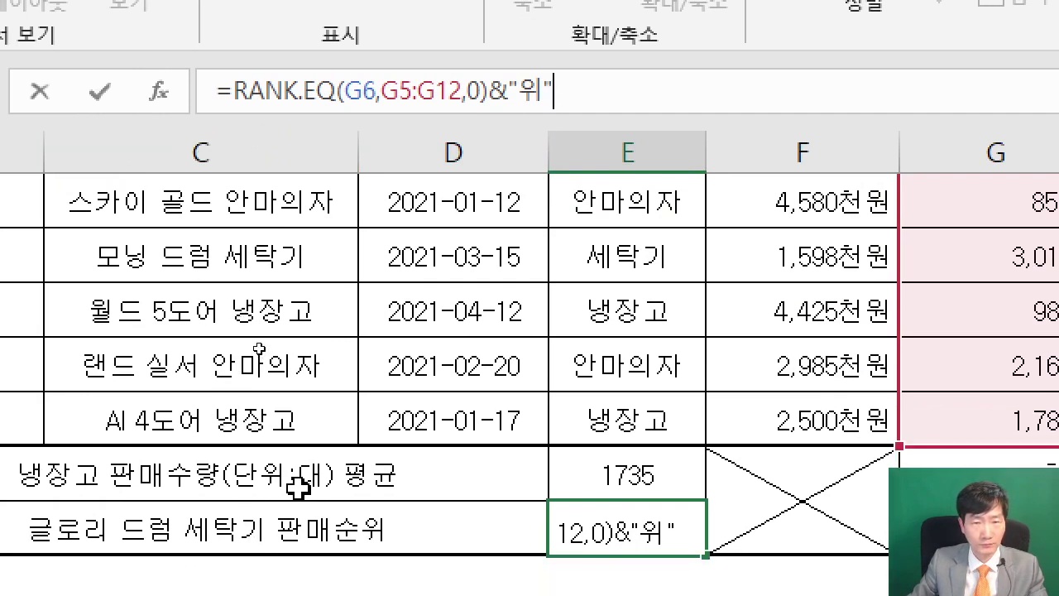
key("Return")
left_click(598, 506)
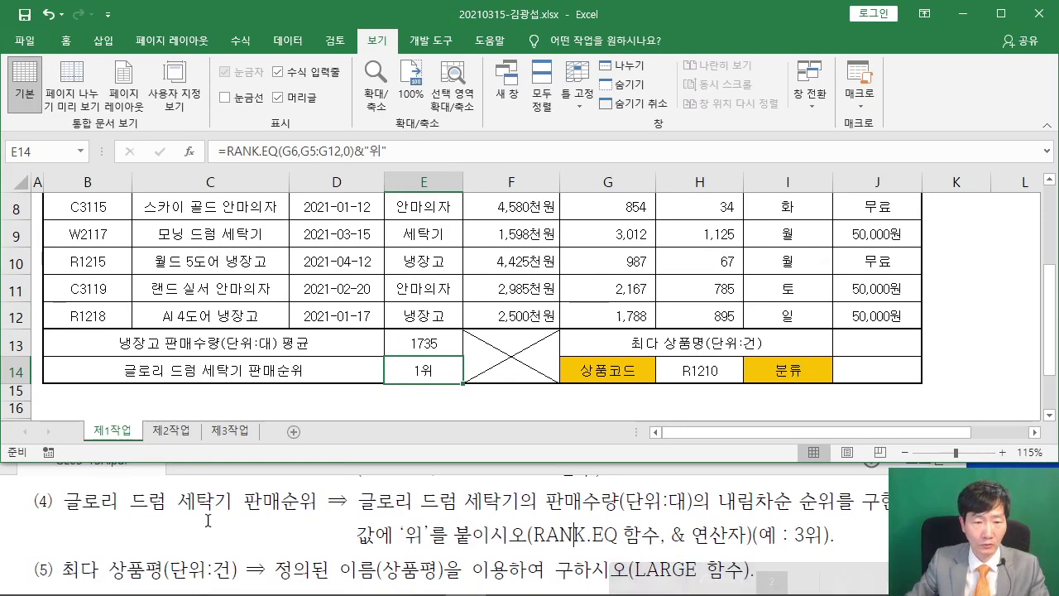
Insert the LARGE function in J13, the 최다 상품평 result cell, by searching the function wizard for LARGE
scroll(208, 513, "down", 2)
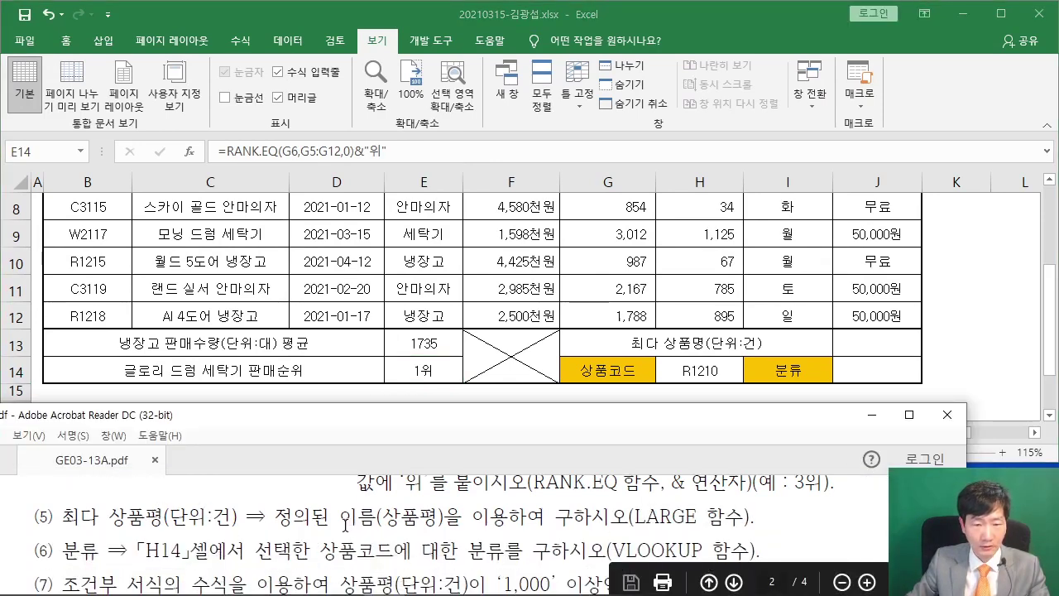
left_click(855, 340)
left_click(855, 339)
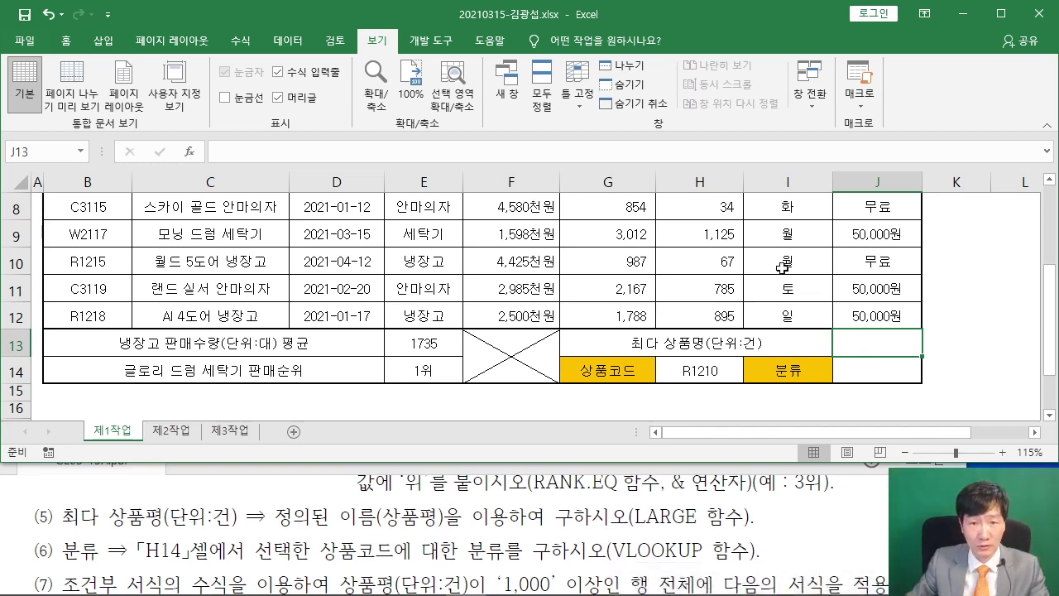
left_click(190, 151)
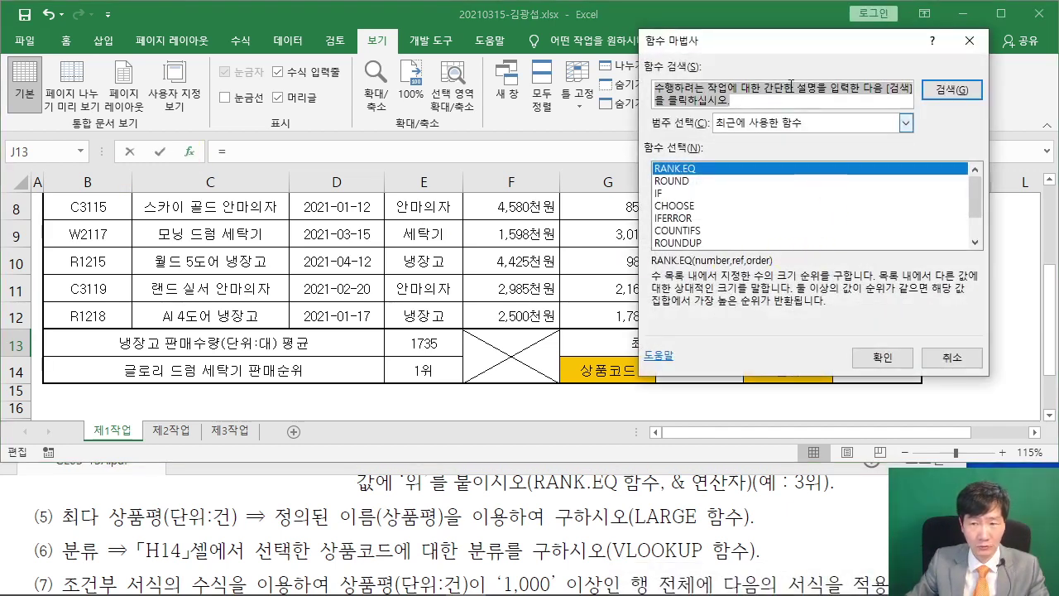
left_click_drag(787, 39, 440, 85)
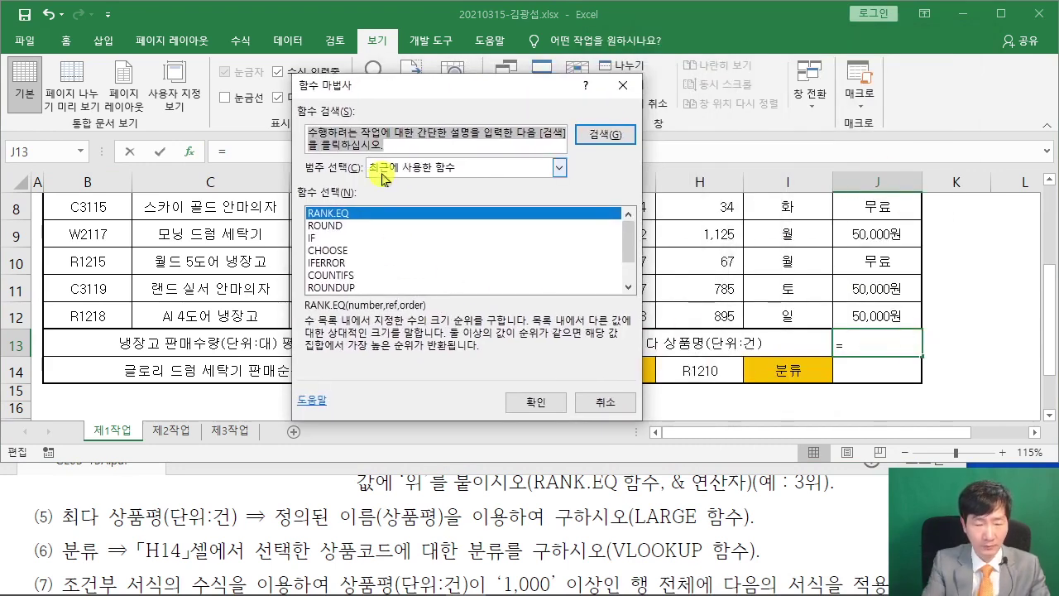
type("ㅣㅁㄱ")
key("BackSpace")
key("BackSpace")
key("BackSpace")
type("LARG")
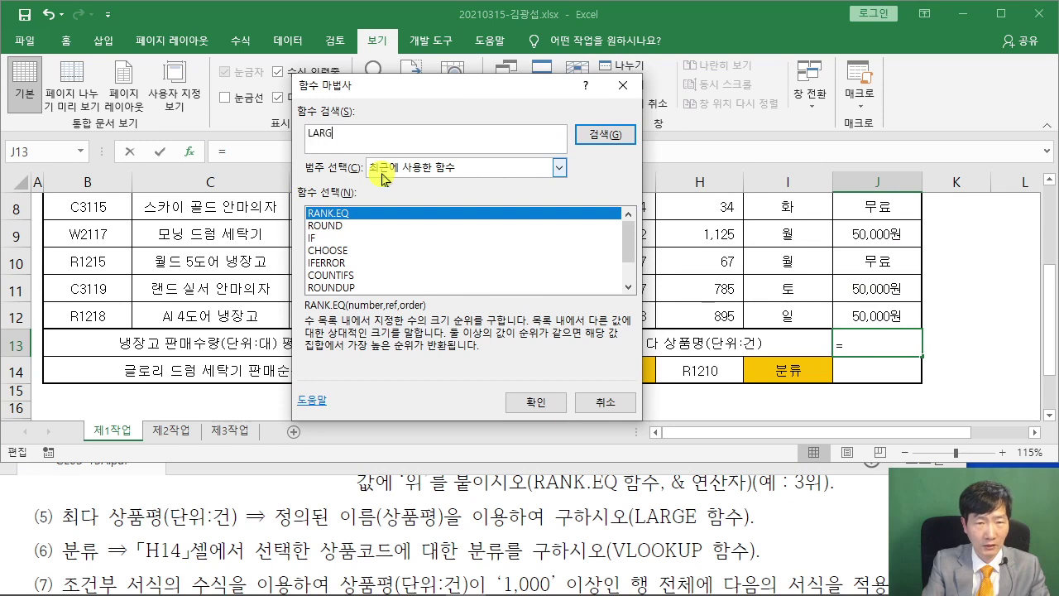
key("Return")
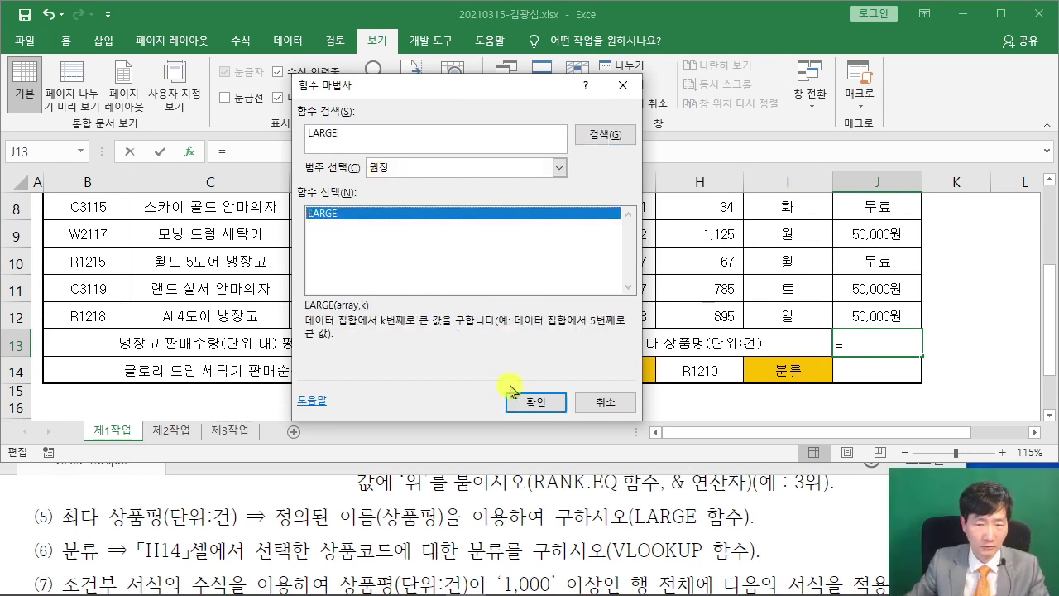
left_click(520, 402)
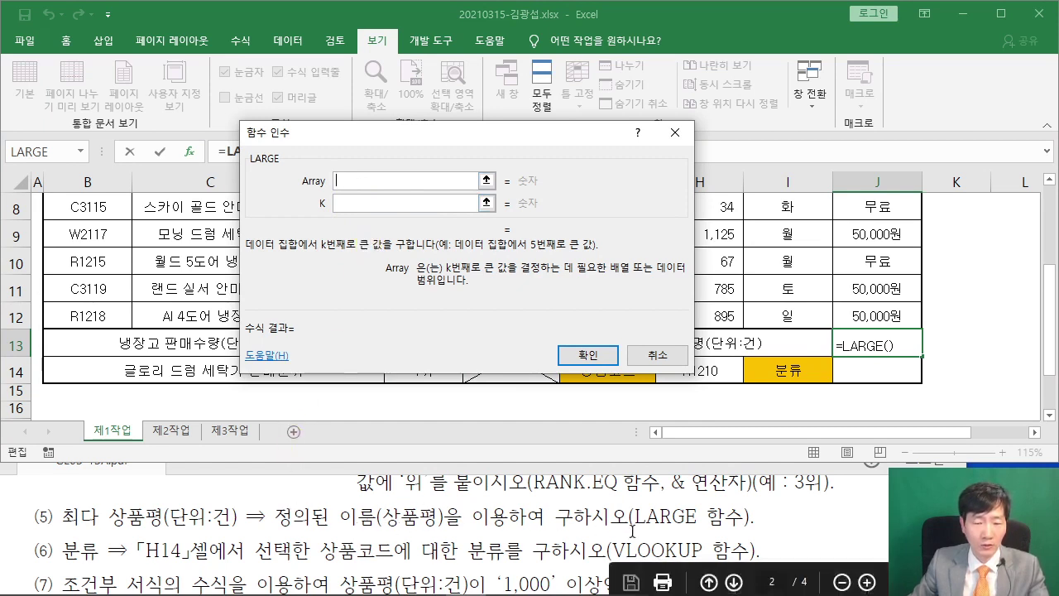
Set LARGE's Array to the defined name 상품평 and K to 1, and accept the formula in J13
type("TKD")
type("품평")
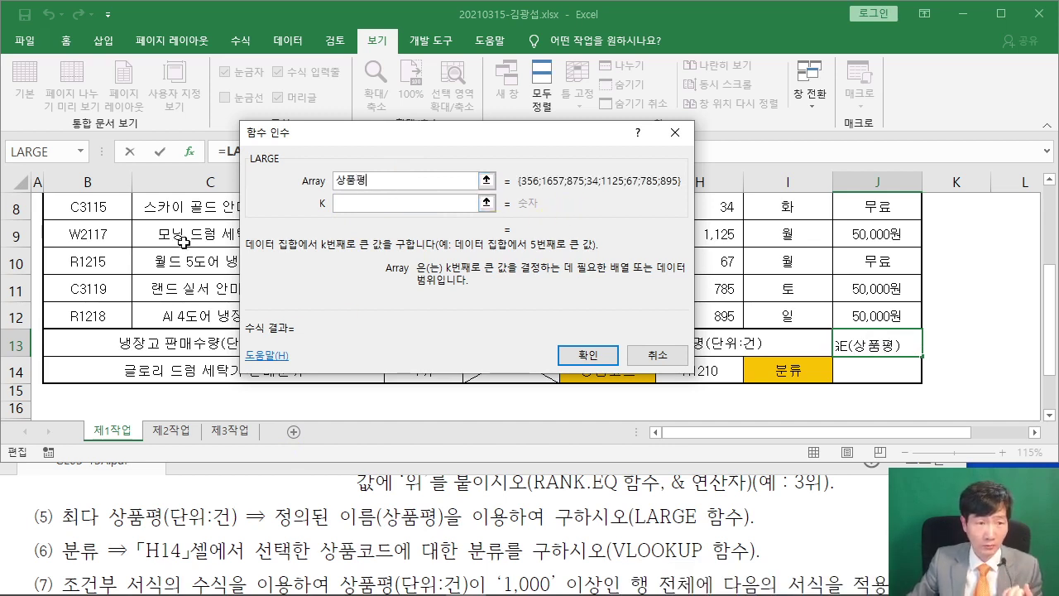
left_click(374, 204)
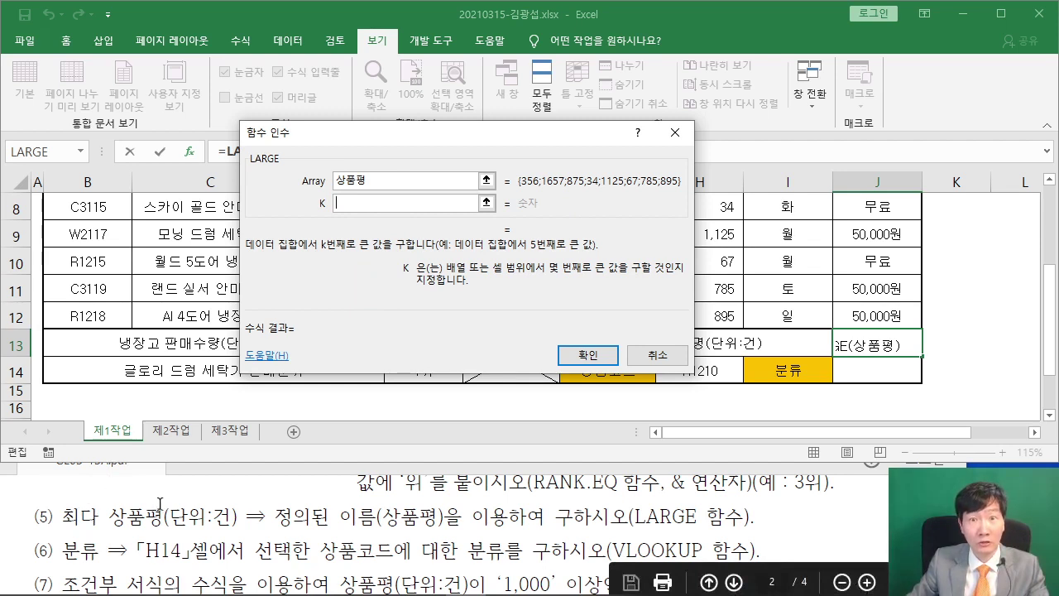
type("1")
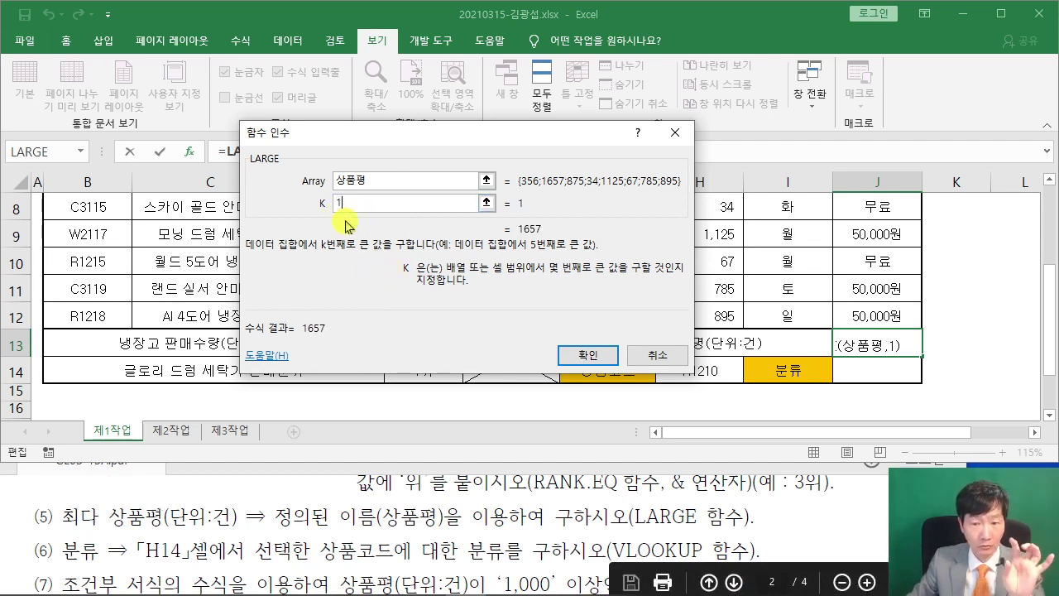
left_click_drag(392, 139, 405, 201)
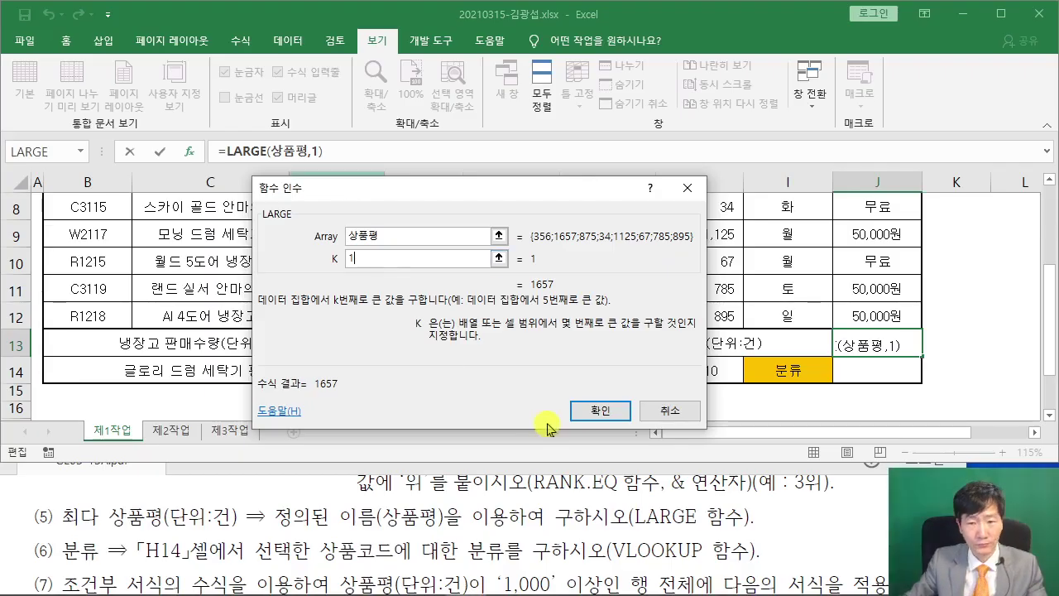
left_click(584, 413)
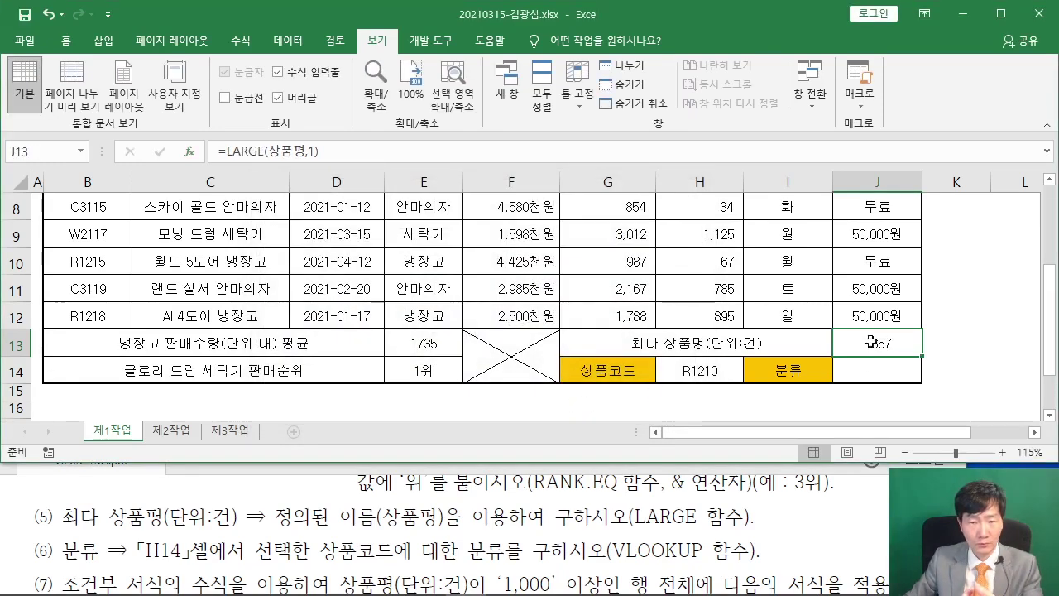
Switch to GE03-13A.pdf in Acrobat Reader and examine task (6) for the required function, lookup cell and return field
left_click(165, 505)
scroll(167, 507, "down", 2)
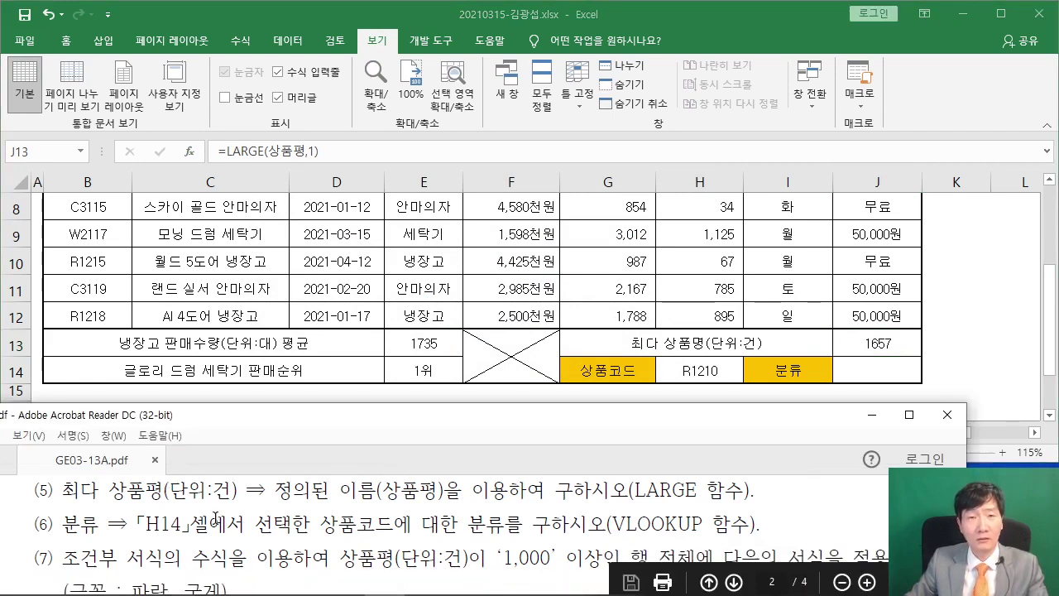
left_click_drag(602, 524, 702, 523)
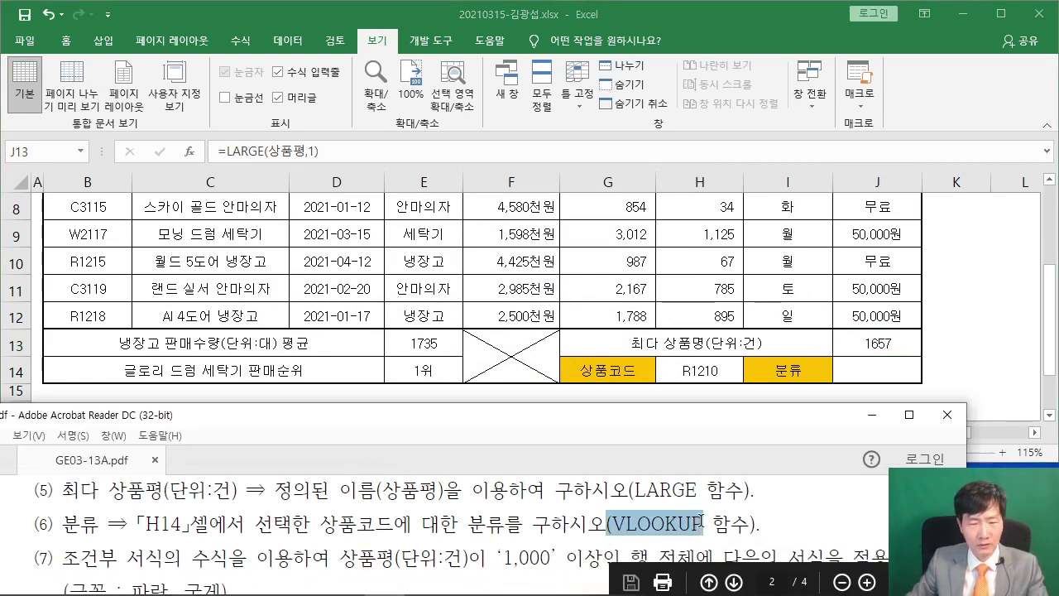
left_click_drag(137, 524, 209, 527)
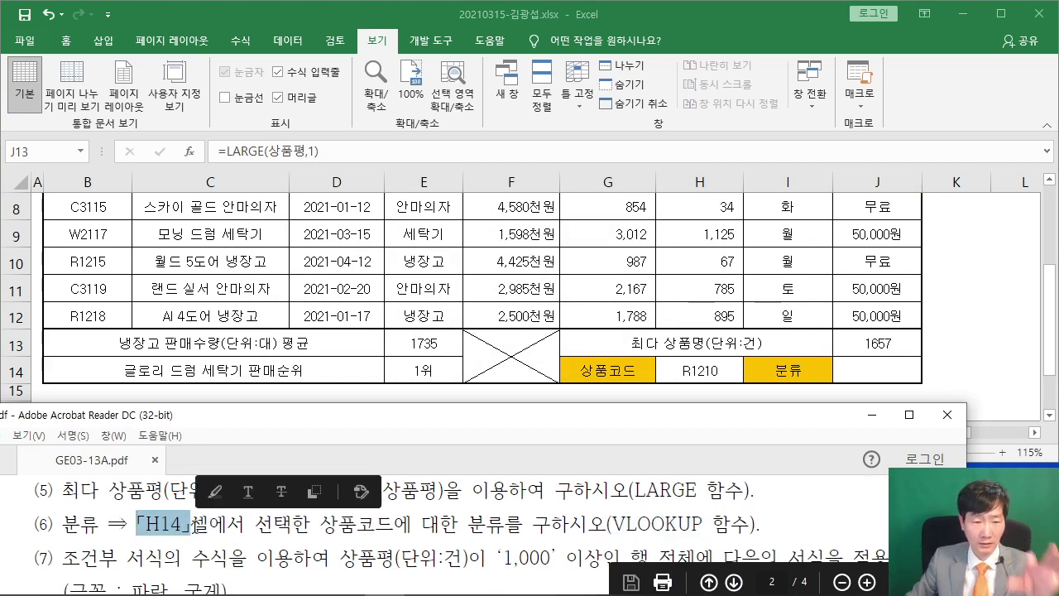
left_click_drag(318, 528, 403, 528)
left_click(475, 530)
left_click_drag(474, 531, 502, 531)
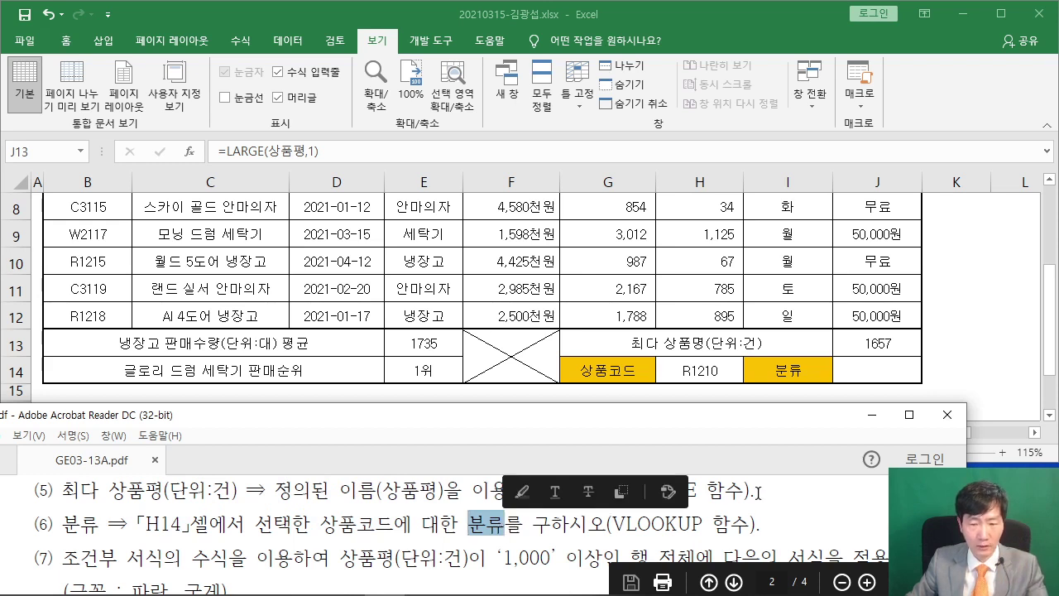
Back in Excel, collapse the ribbon and insert the VLOOKUP function in J14, the cell beside 분류
left_click(855, 374)
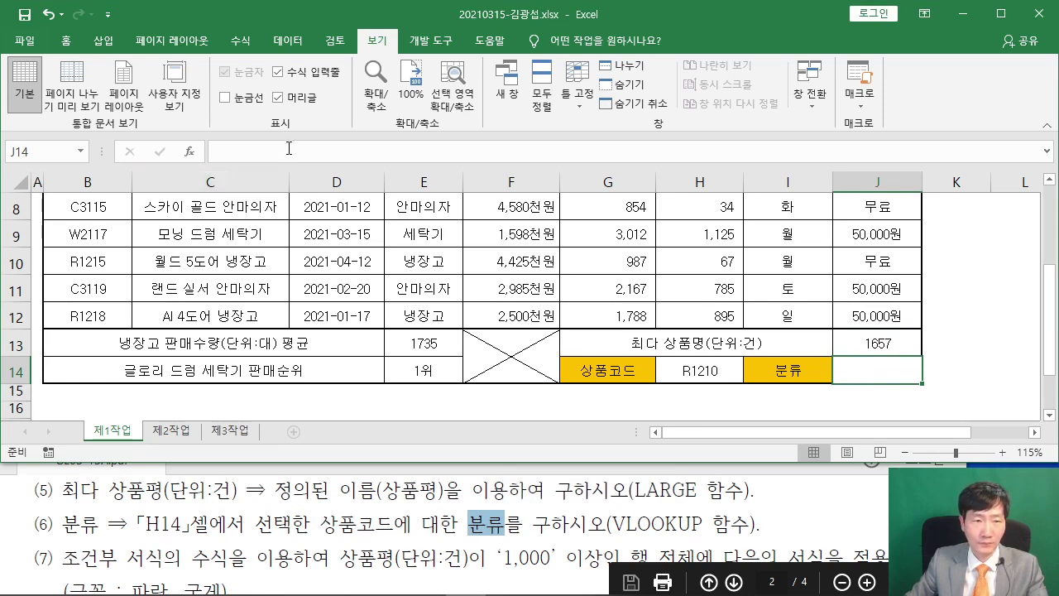
double_click(376, 40)
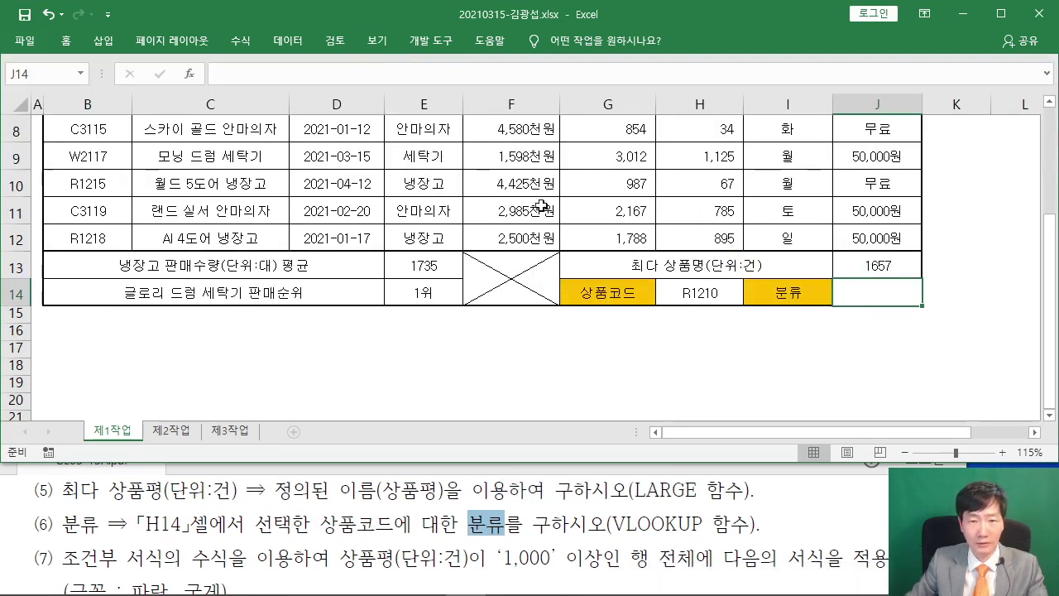
left_click(190, 74)
type("ㅍ")
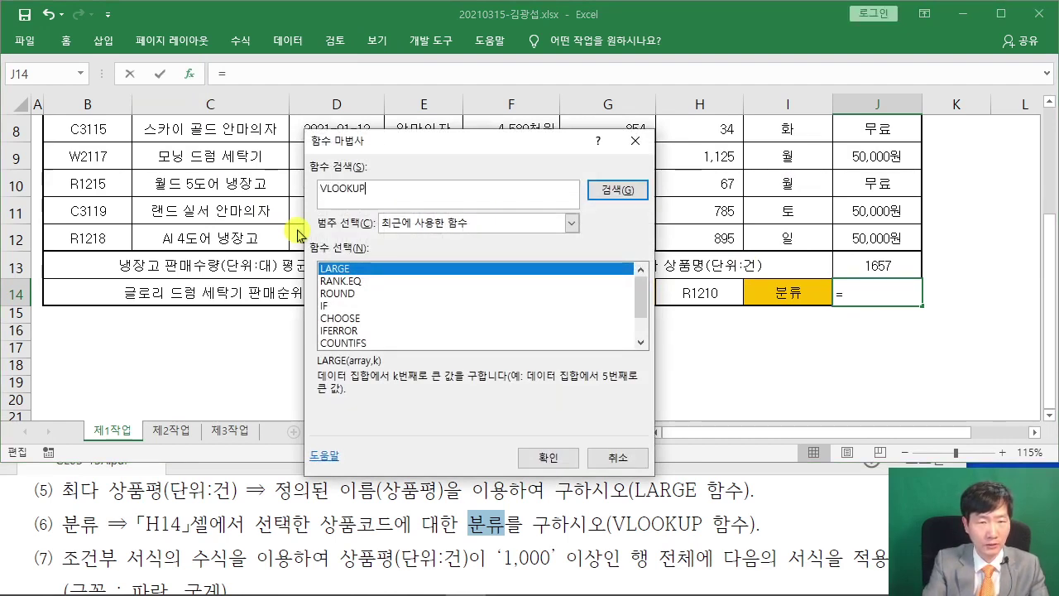
key("Return")
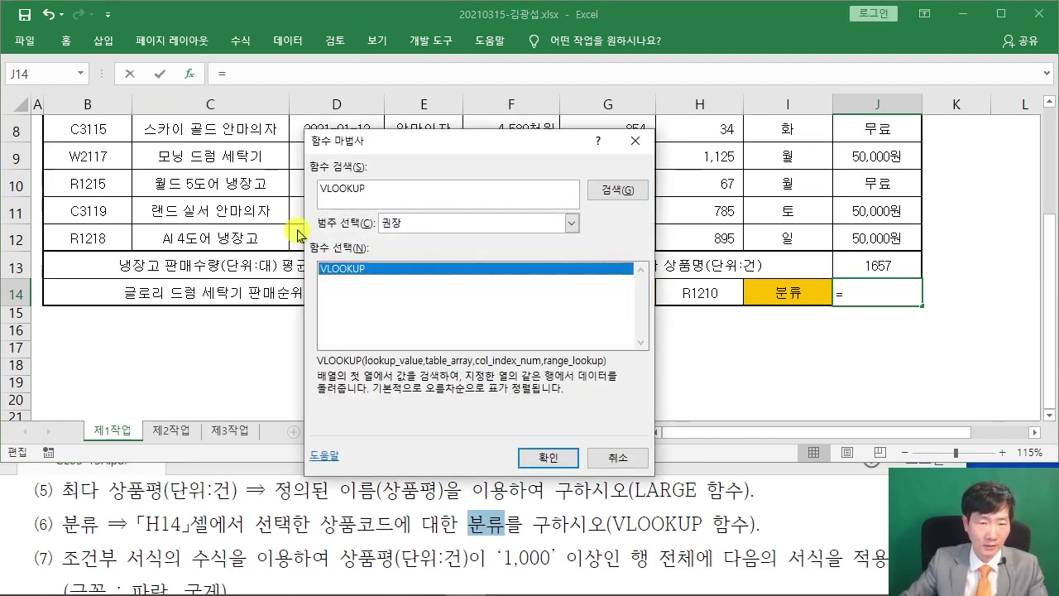
left_click(548, 457)
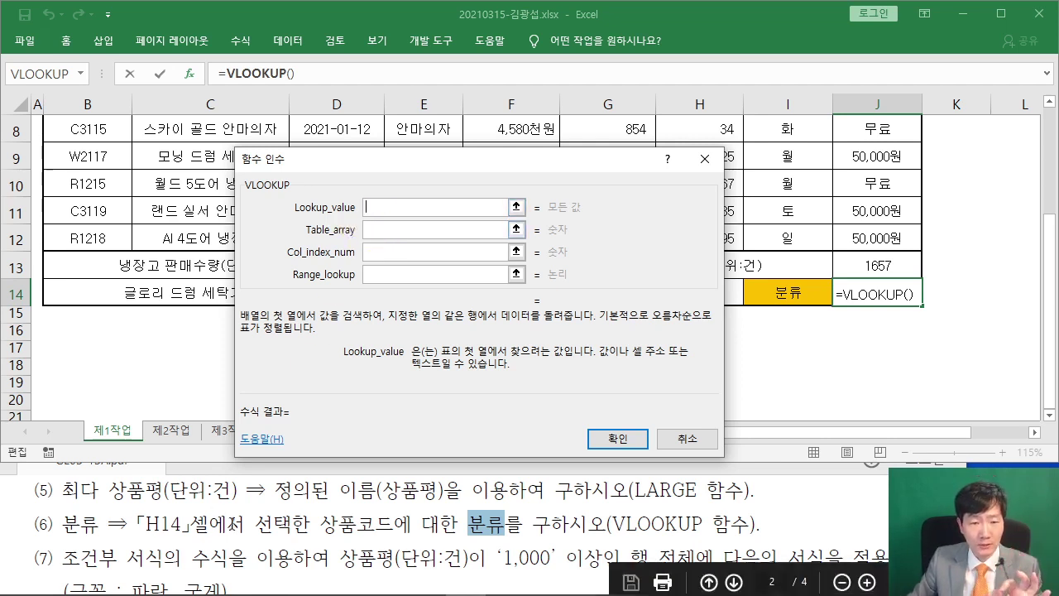
Set VLOOKUP's Lookup_value to H14, the selected 상품코드, keeping the arguments dialog clear of that cell
left_click_drag(456, 157, 482, 314)
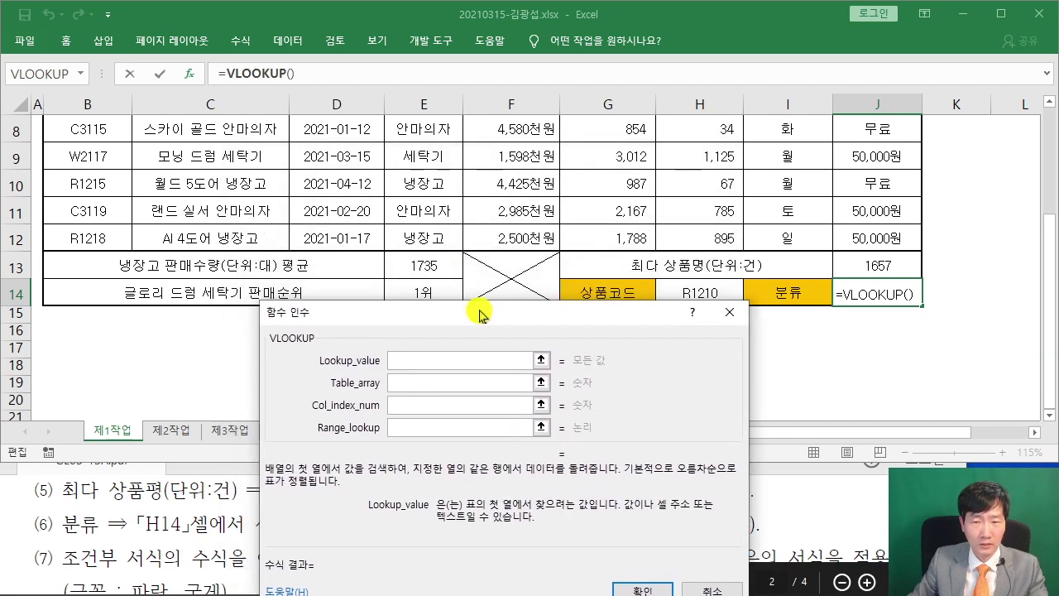
left_click(706, 303)
left_click_drag(493, 352, 368, 186)
left_click(327, 252)
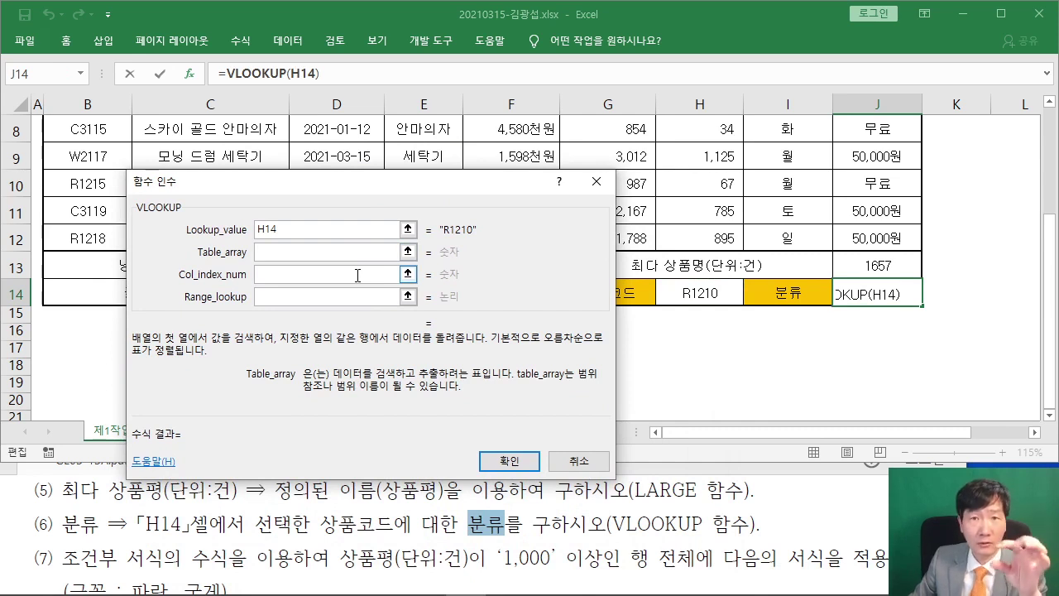
Set VLOOKUP's Table_array to B5:H12, starting at the 상품코드 column, with the arguments dialog moved off the table
left_click_drag(427, 184, 406, 185)
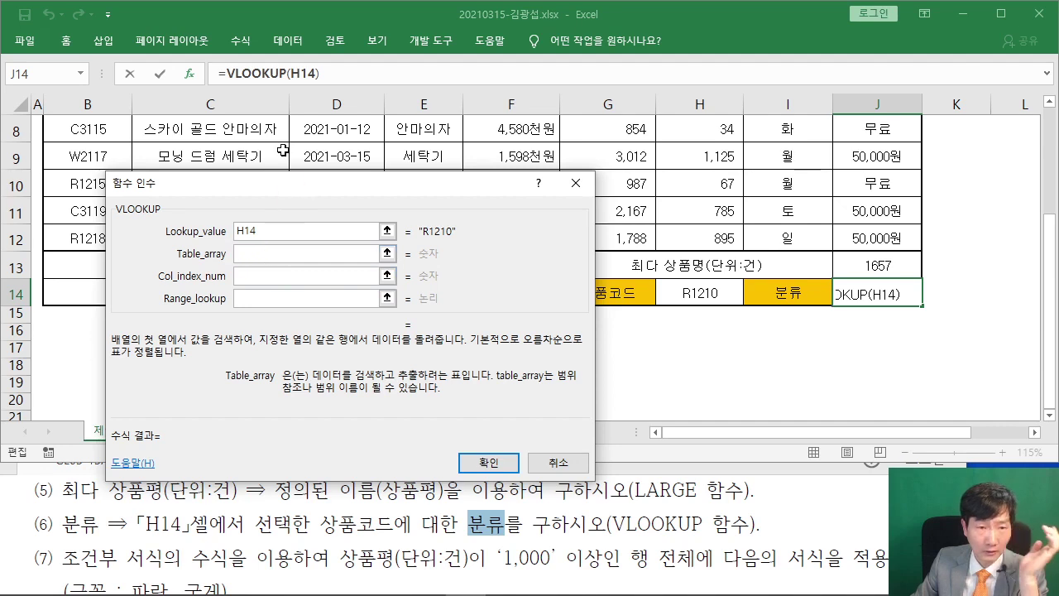
scroll(283, 149, "up", 2)
scroll(283, 149, "up", 1)
left_click_drag(265, 188, 880, 79)
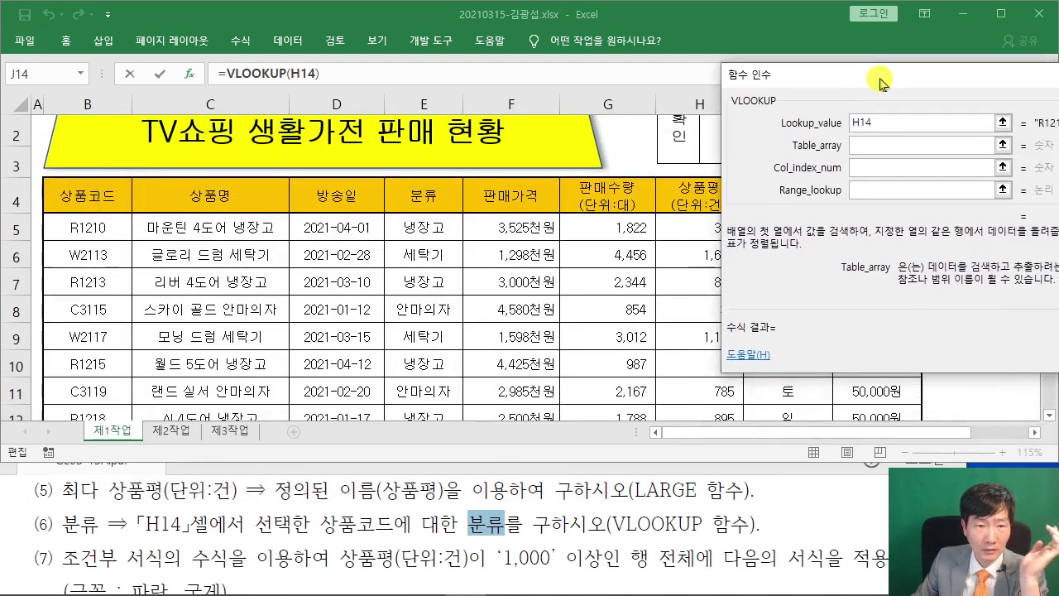
left_click(84, 223)
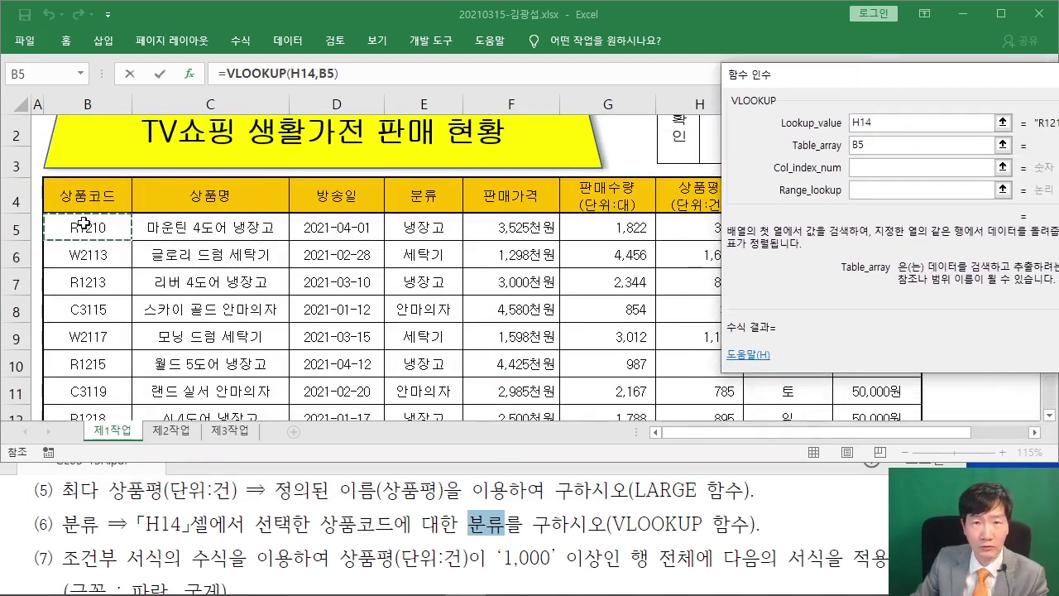
left_click_drag(86, 224, 707, 313)
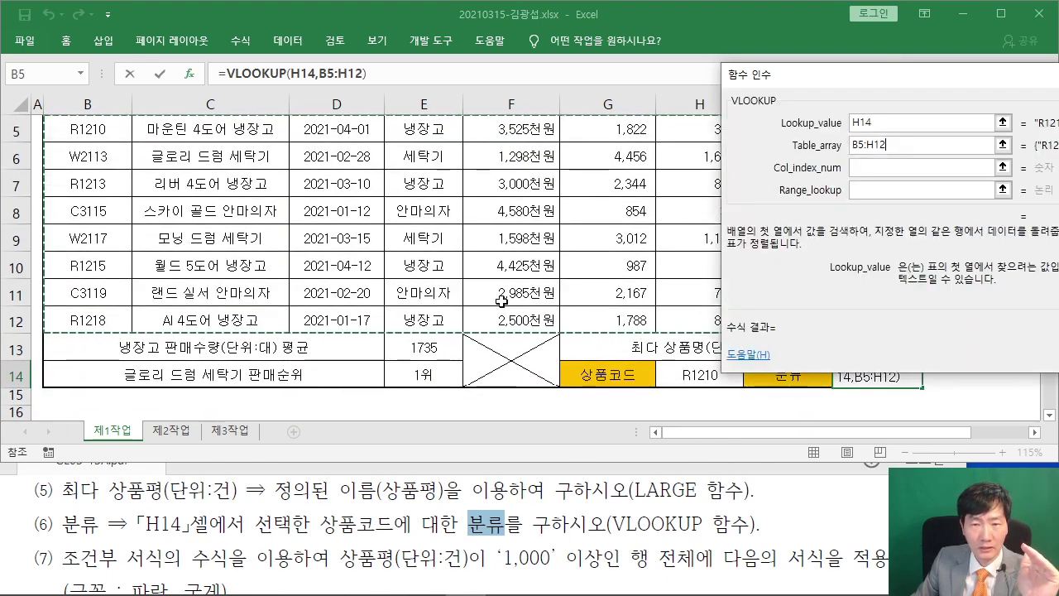
Review the B5:H12 lookup range against the 상품코드 in H14, and move the arguments dialog off the 상품평 column
scroll(480, 298, "up", 2)
scroll(594, 382, "down", 1)
scroll(595, 385, "down", 1)
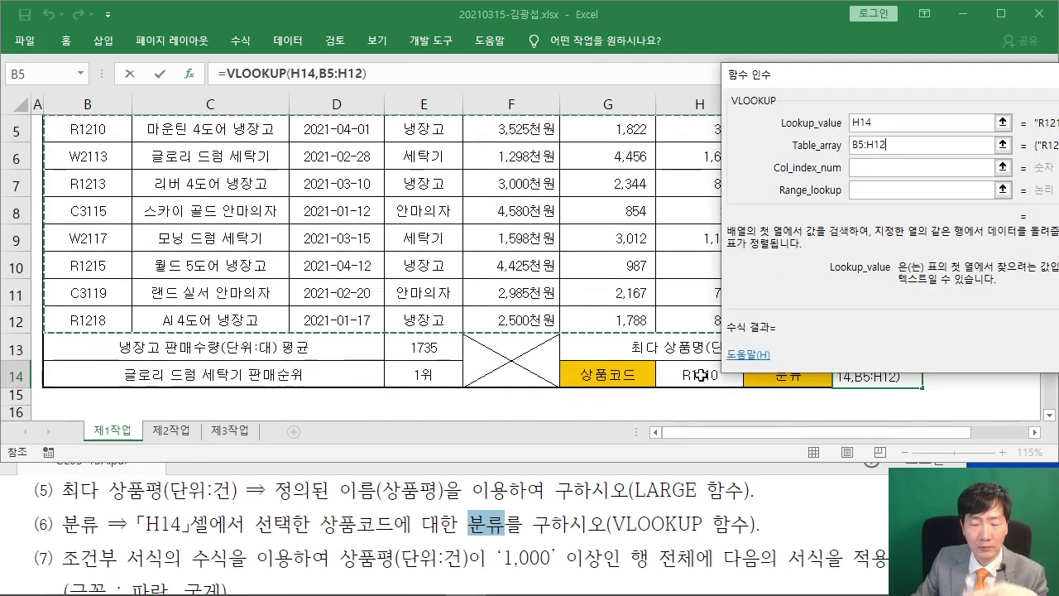
scroll(175, 236, "up", 1)
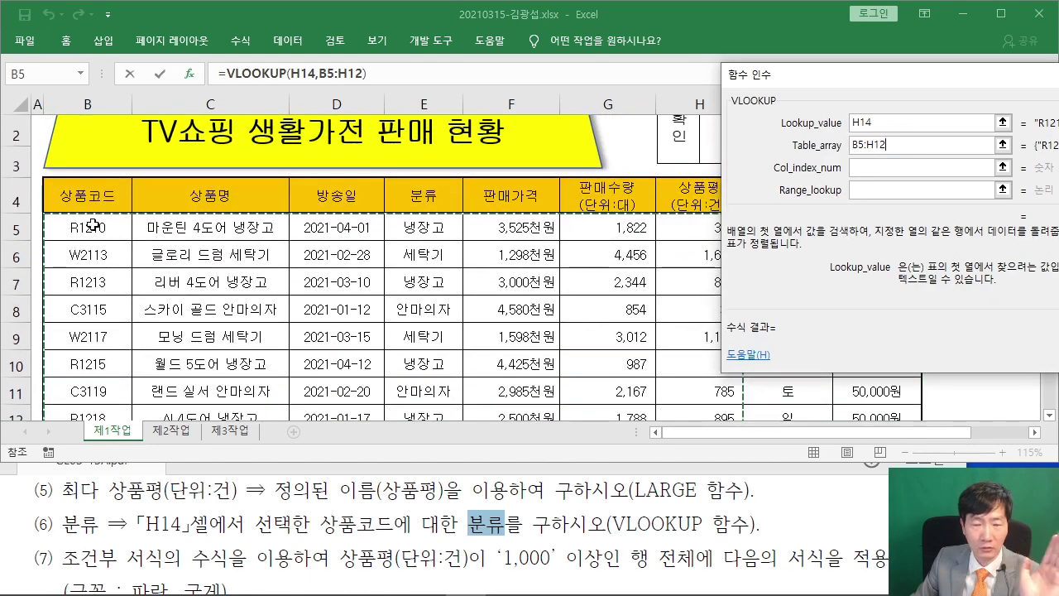
scroll(708, 401, "down", 1)
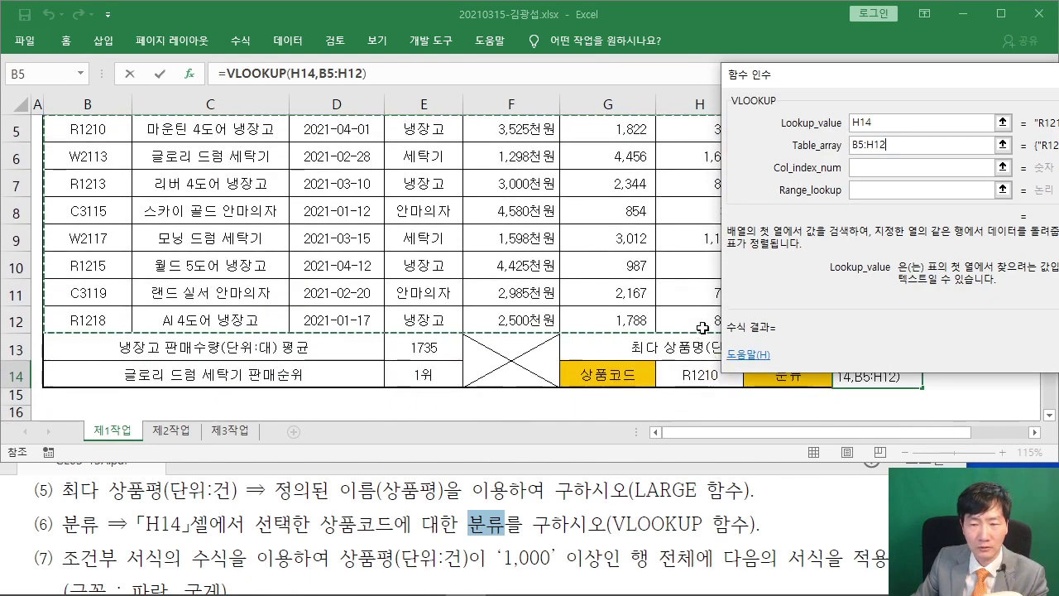
scroll(677, 315, "up", 1)
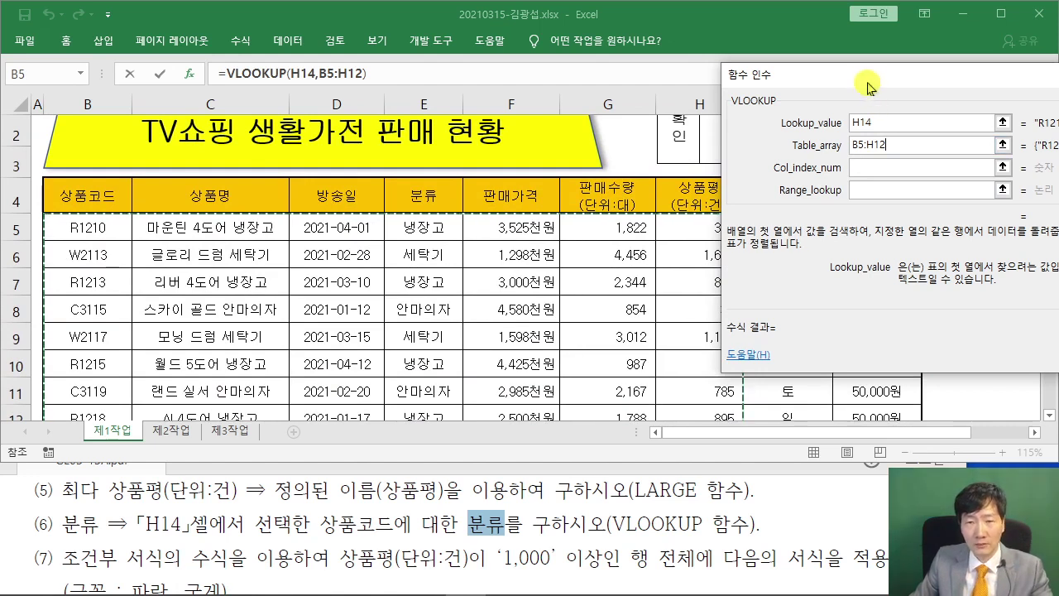
left_click_drag(867, 81, 898, 73)
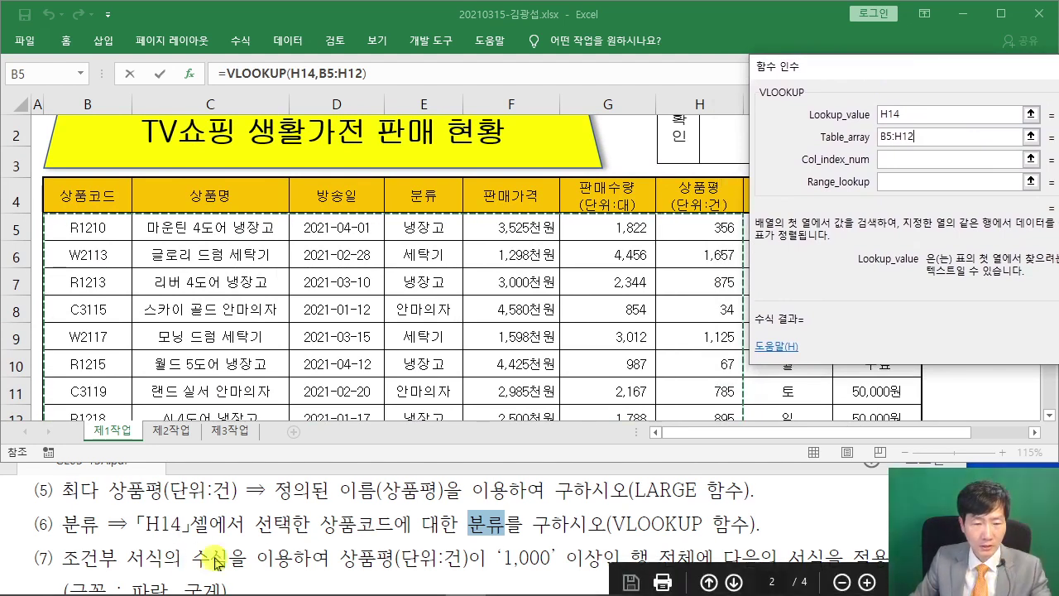
left_click_drag(502, 542, 488, 539)
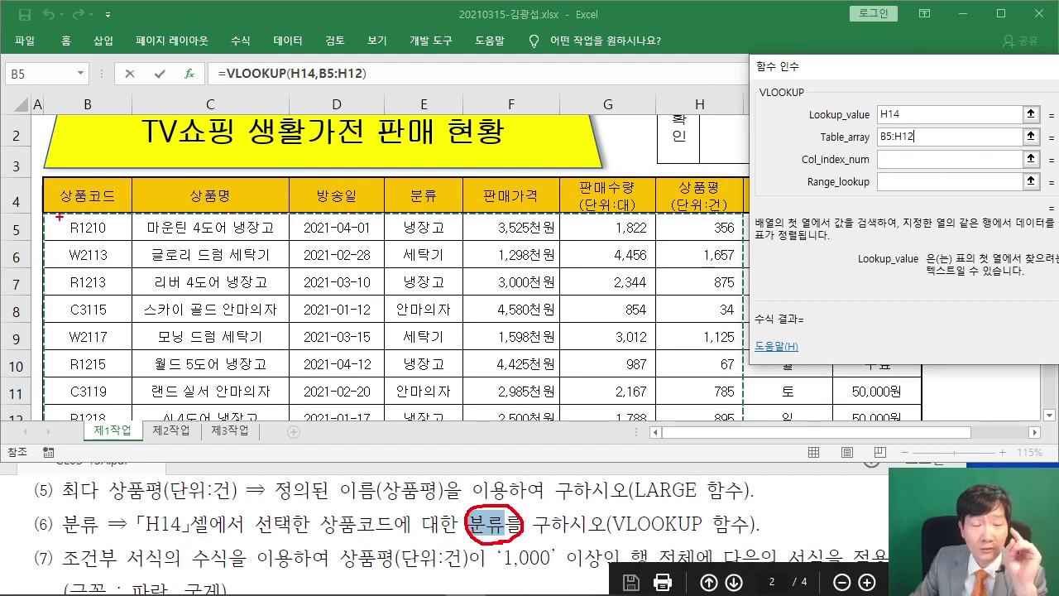
mouse_move(42, 213)
left_mouse_down()
mouse_move(204, 299)
mouse_move(799, 437)
mouse_move(743, 444)
left_mouse_up()
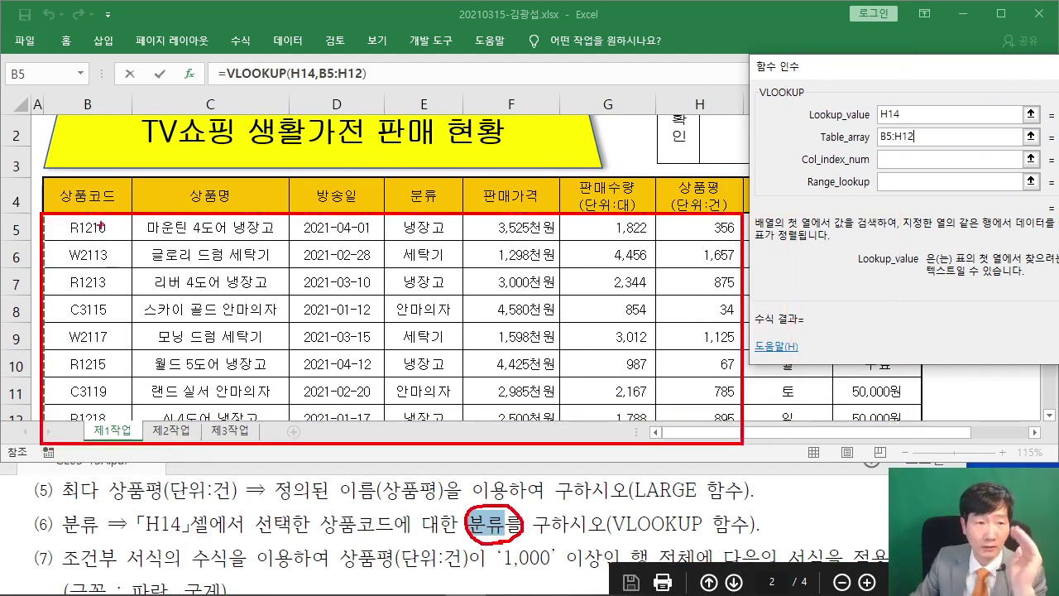
left_click_drag(187, 149, 217, 168)
left_click_drag(348, 153, 372, 175)
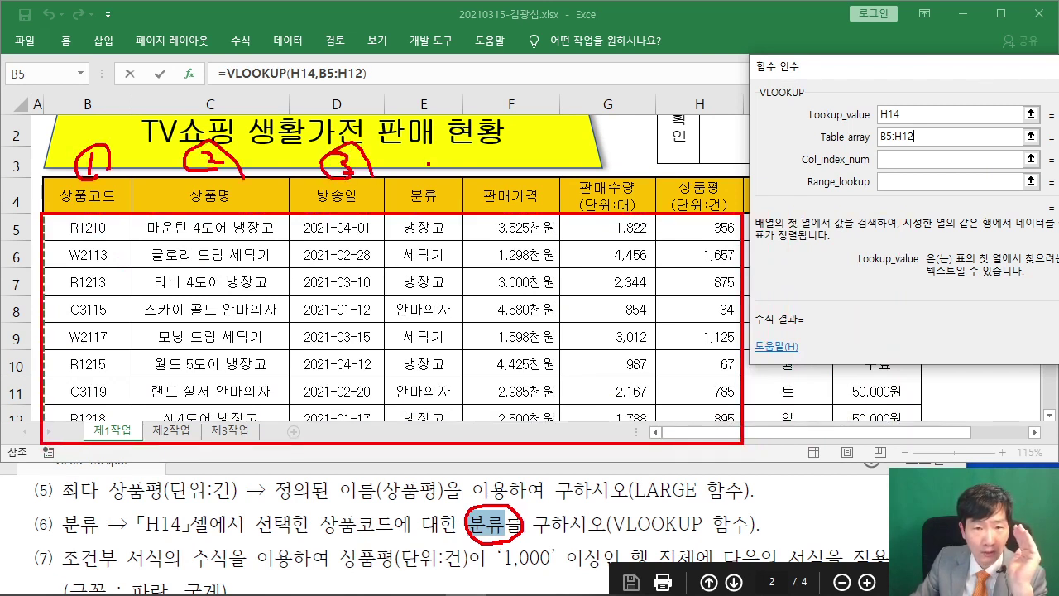
Set VLOOKUP's Col_index_num to 4, the position of the 분류 column within the B5:H12 table
left_click_drag(443, 139, 414, 170)
mouse_move(379, 213)
left_mouse_down()
mouse_move(411, 241)
mouse_move(470, 451)
mouse_move(461, 448)
left_mouse_up()
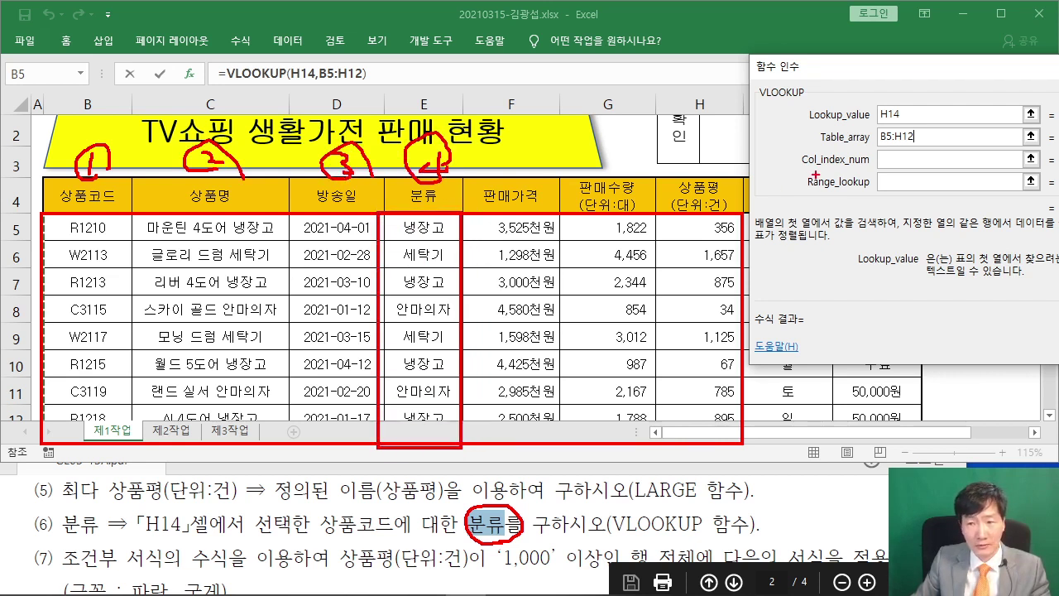
left_click_drag(907, 137, 903, 161)
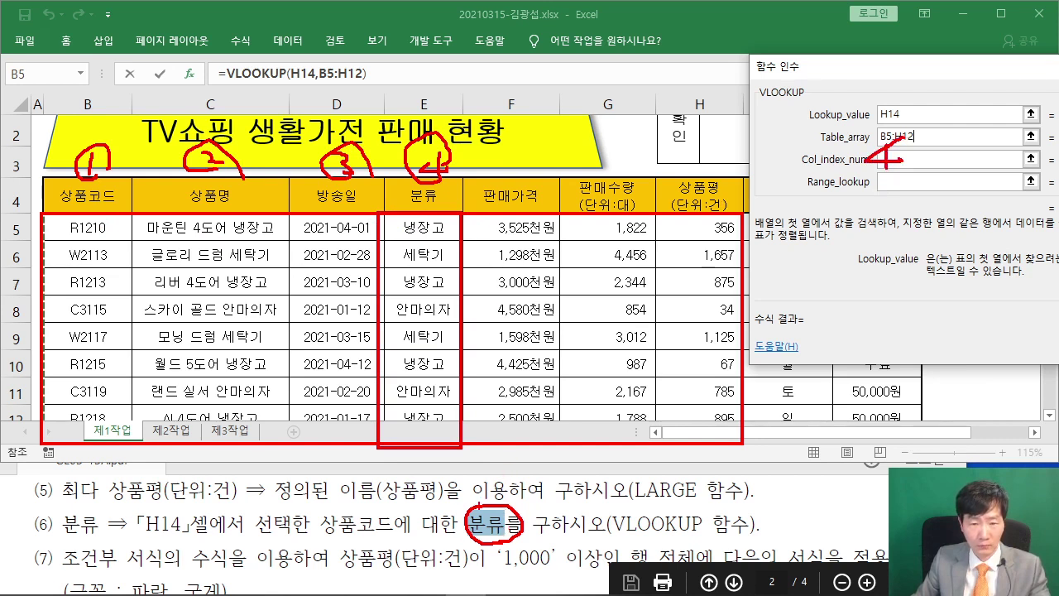
key("Escape")
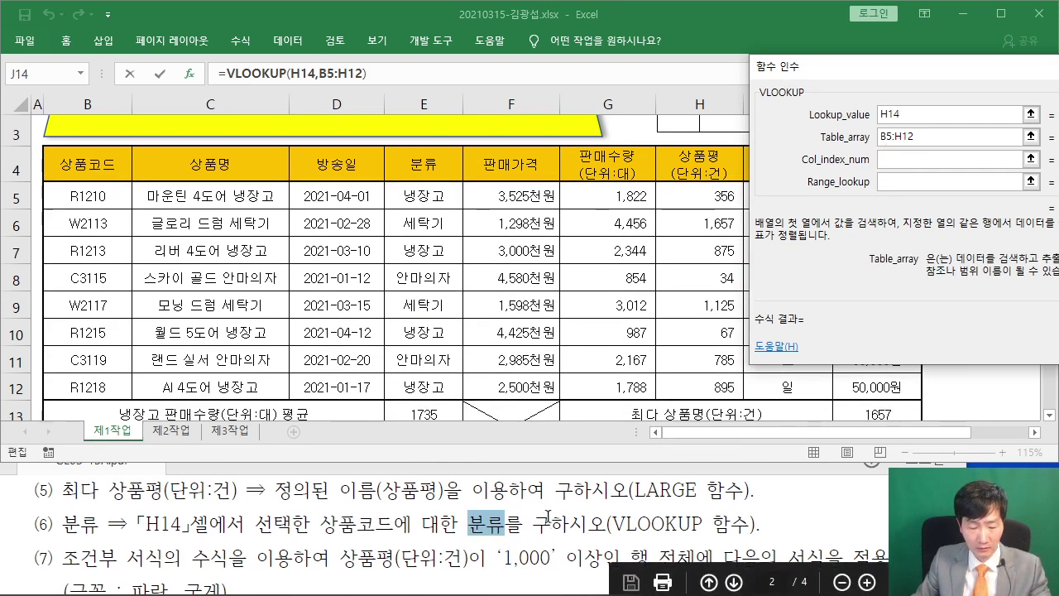
left_click(886, 159)
type("4")
Set VLOOKUP's Range_lookup to FALSE for an exact match and complete the formula in J14
left_click(1017, 181)
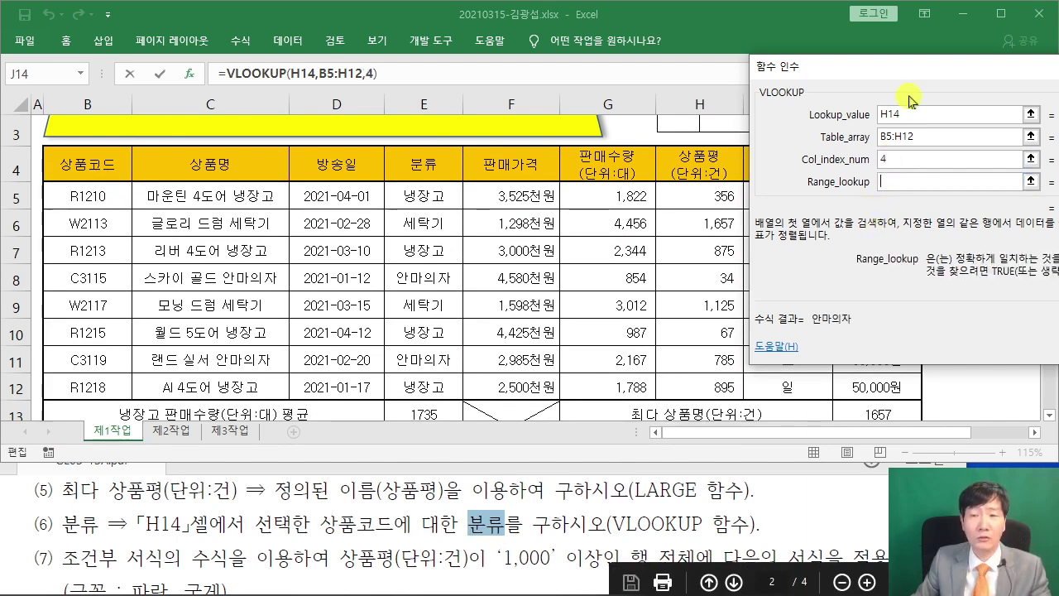
left_click_drag(915, 72, 347, 128)
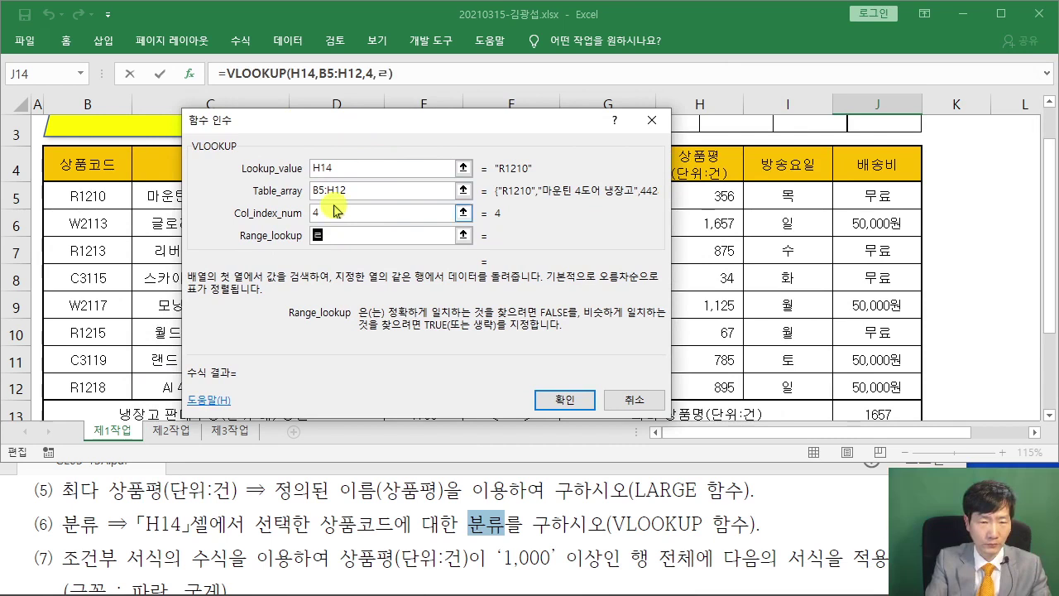
type("FALSE")
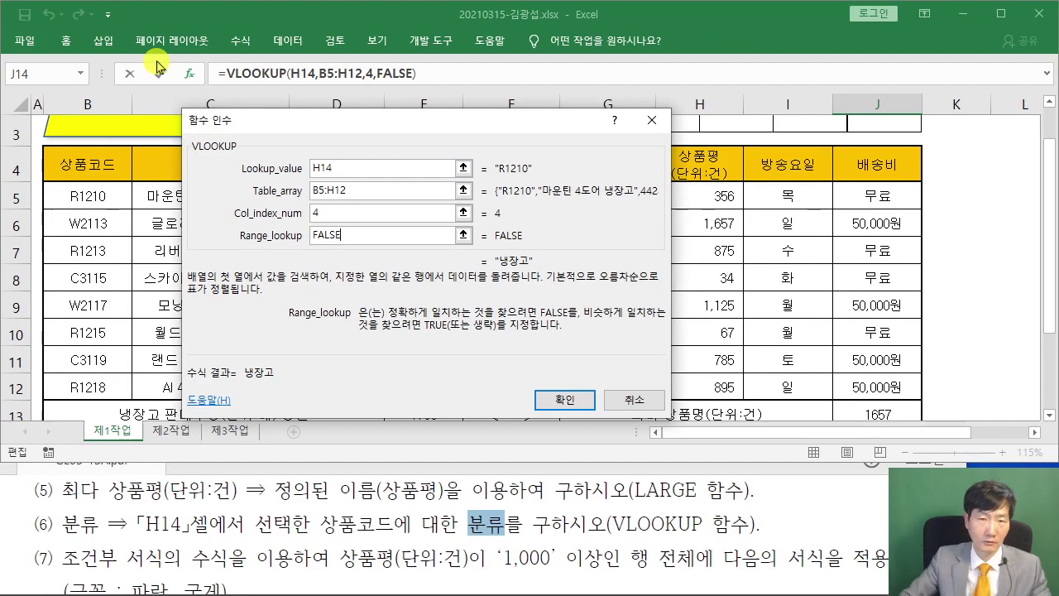
left_click(563, 398)
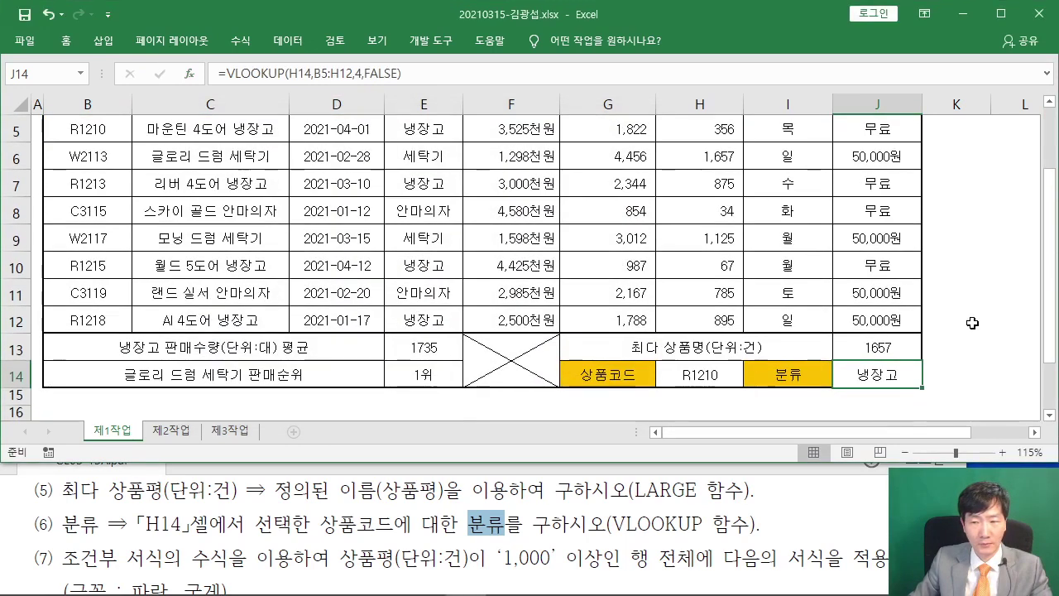
Test the 분류 lookup by choosing 상품코드 R1213, R1215 and C3115 in H14, and restore R1210
left_click(716, 367)
left_click(751, 379)
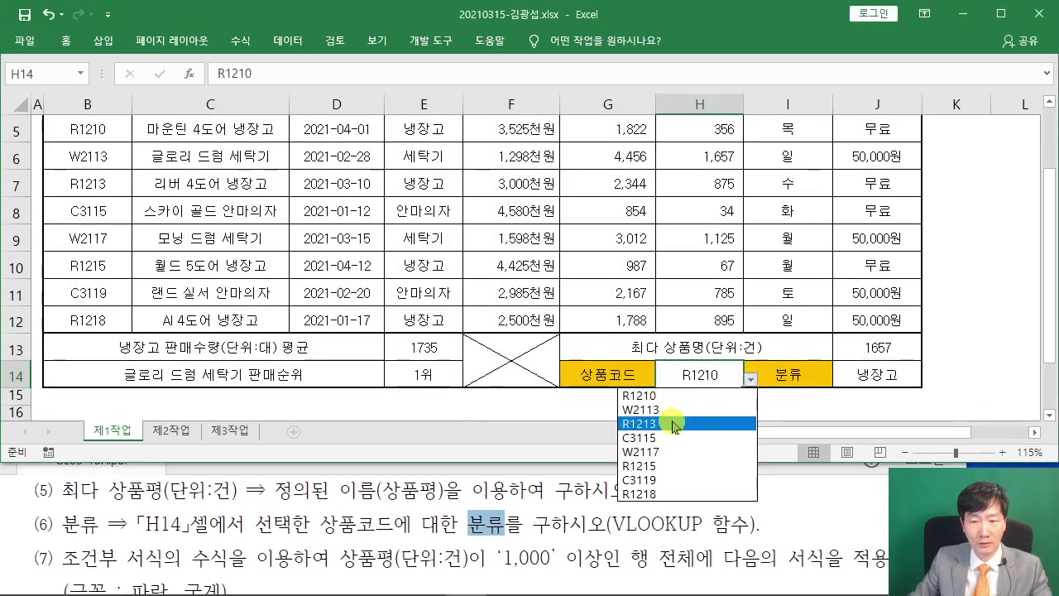
left_click(672, 416)
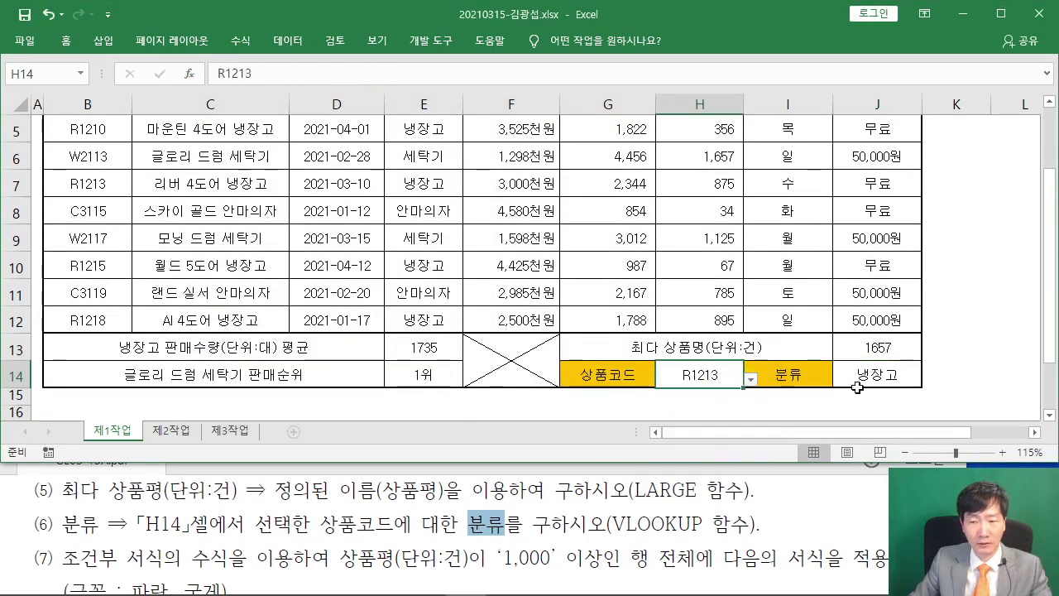
left_click(750, 379)
left_click(640, 466)
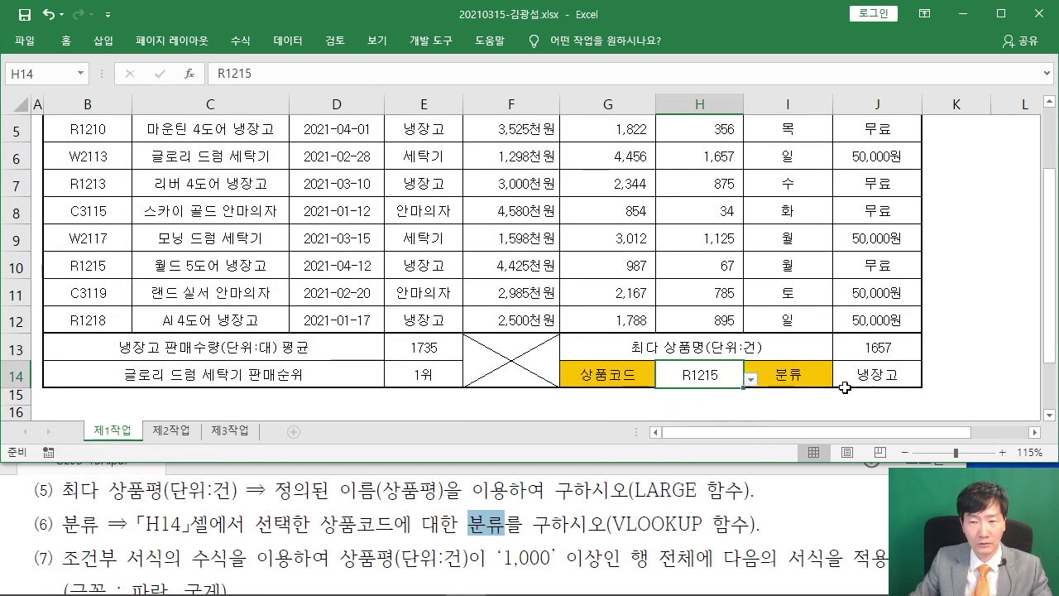
left_click(751, 379)
left_click(669, 436)
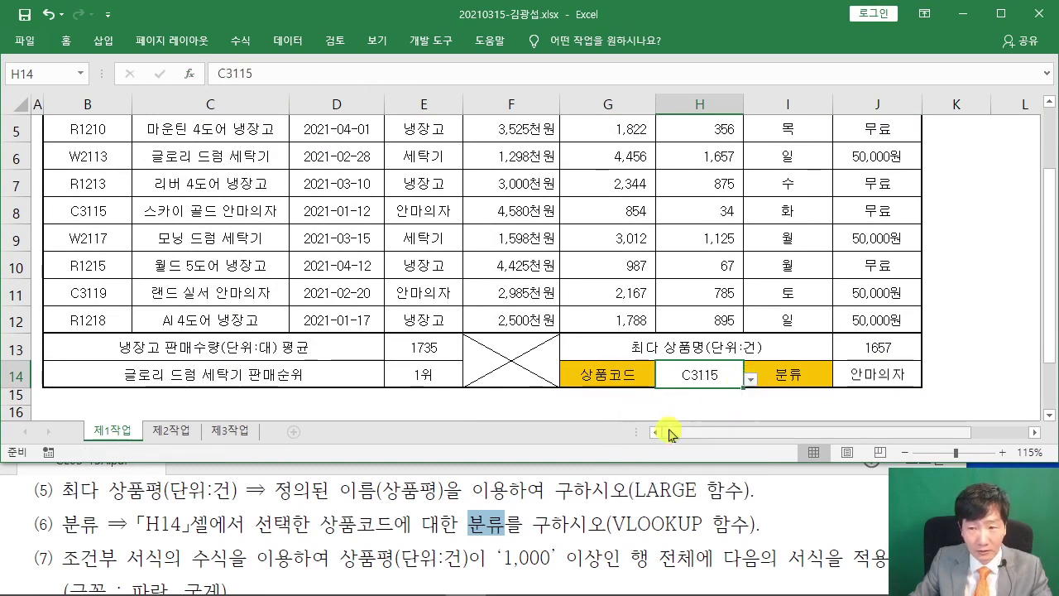
left_click(750, 379)
left_click(674, 396)
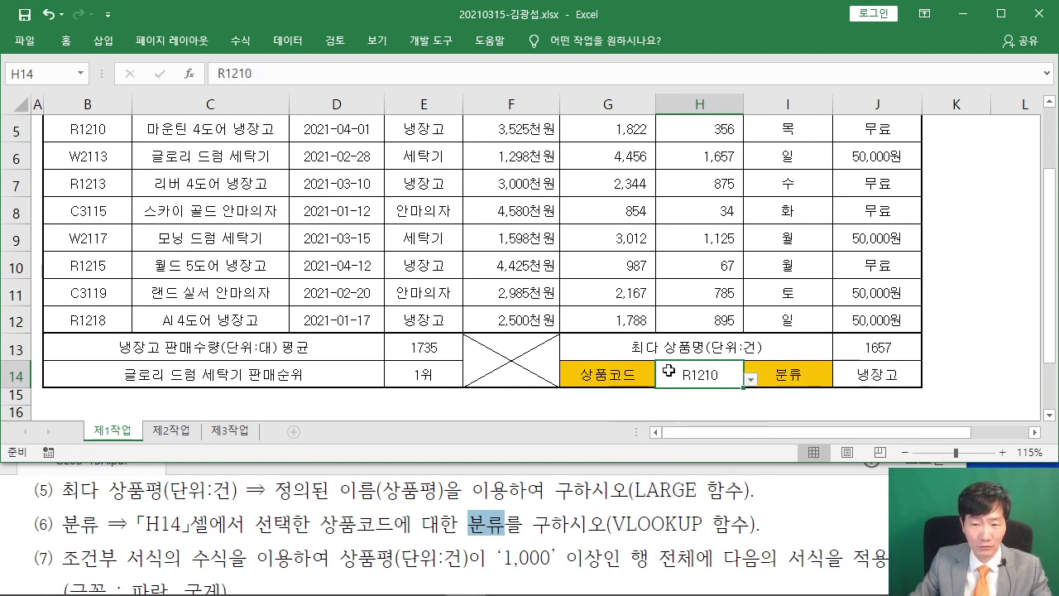
left_click(941, 381)
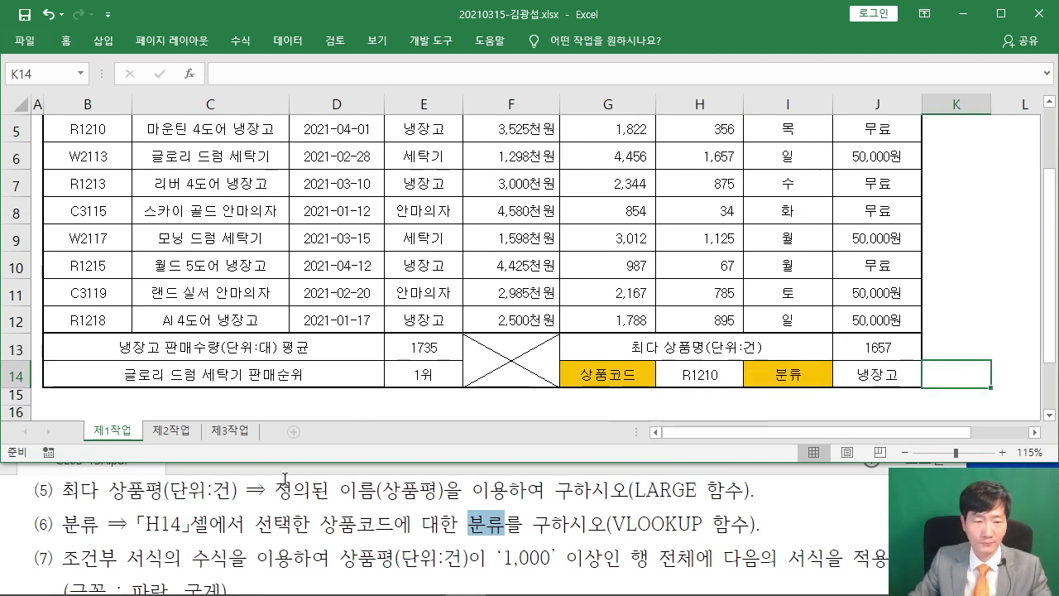
left_click(322, 469)
scroll(383, 290, "up", 2)
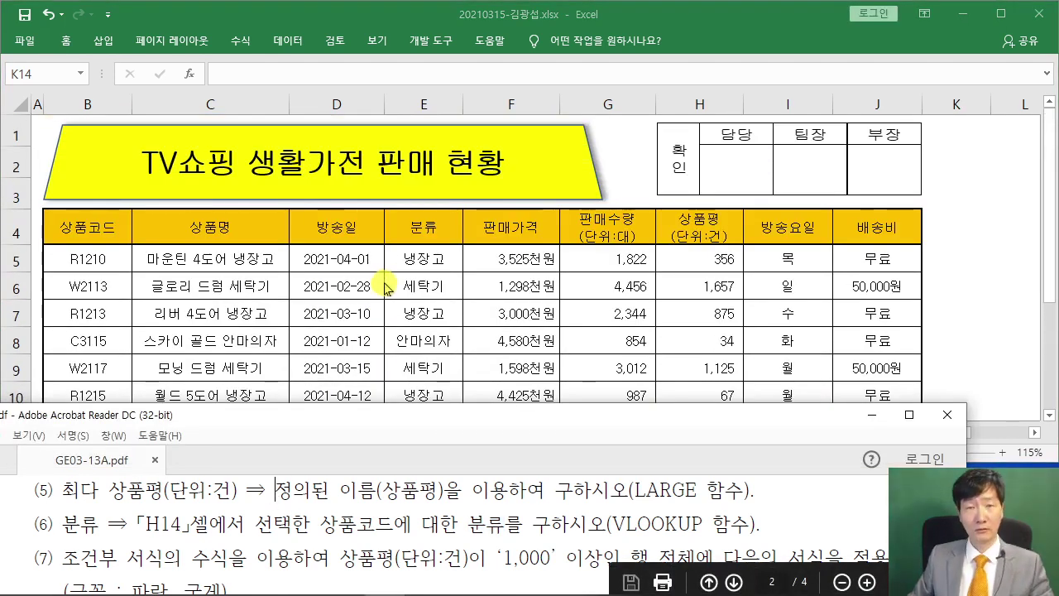
In the 20210413 workbook, insert the IF function in I5, the first 배송비 cell, keeping the exam instructions in view
scroll(385, 286, "down", 1)
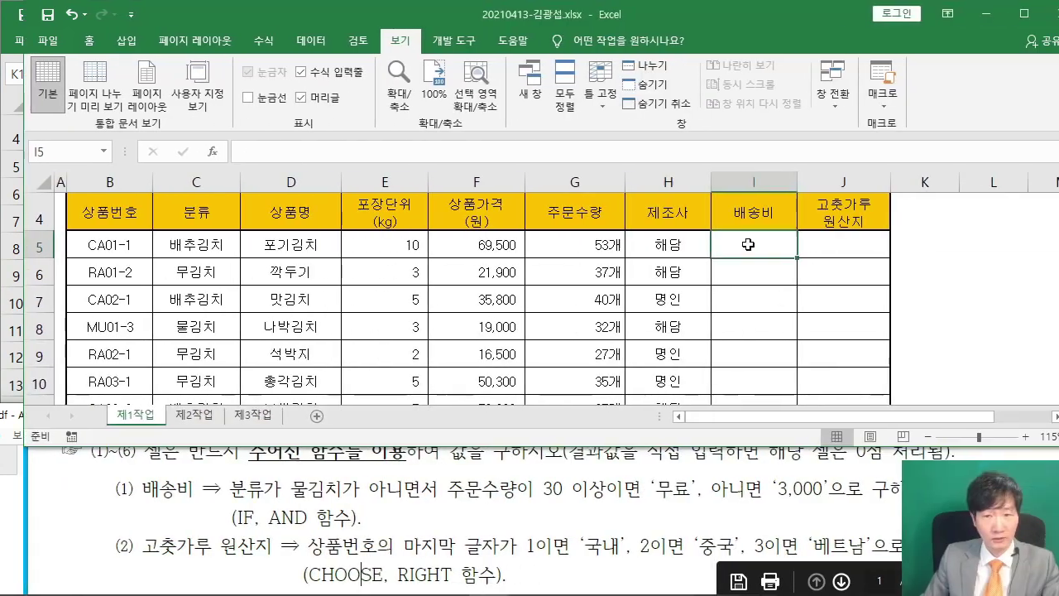
scroll(726, 255, "down", 1)
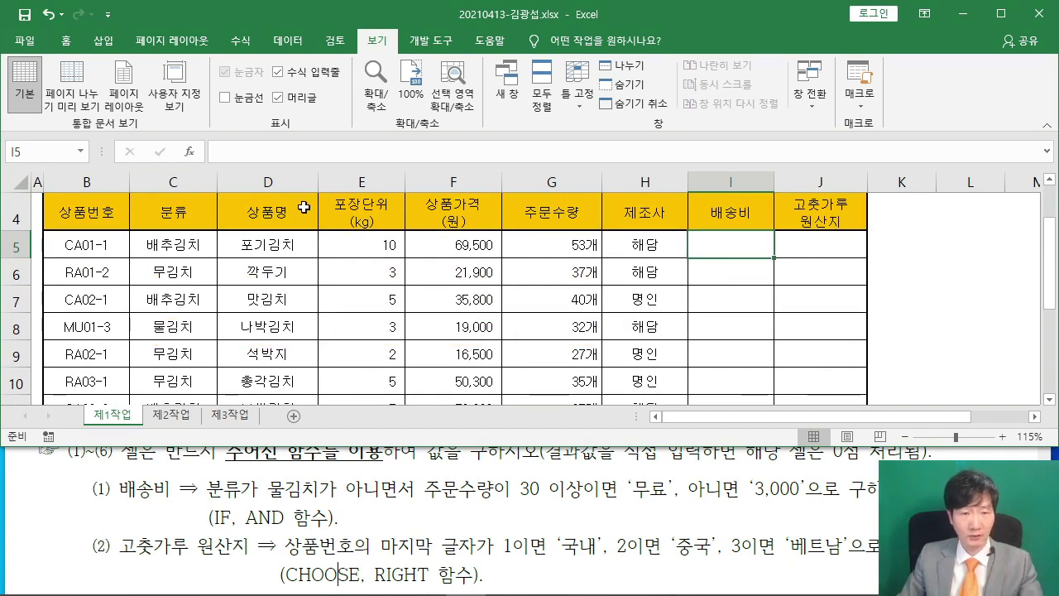
mouse_move(179, 137)
left_mouse_down()
mouse_move(189, 159)
mouse_move(251, 207)
left_mouse_up()
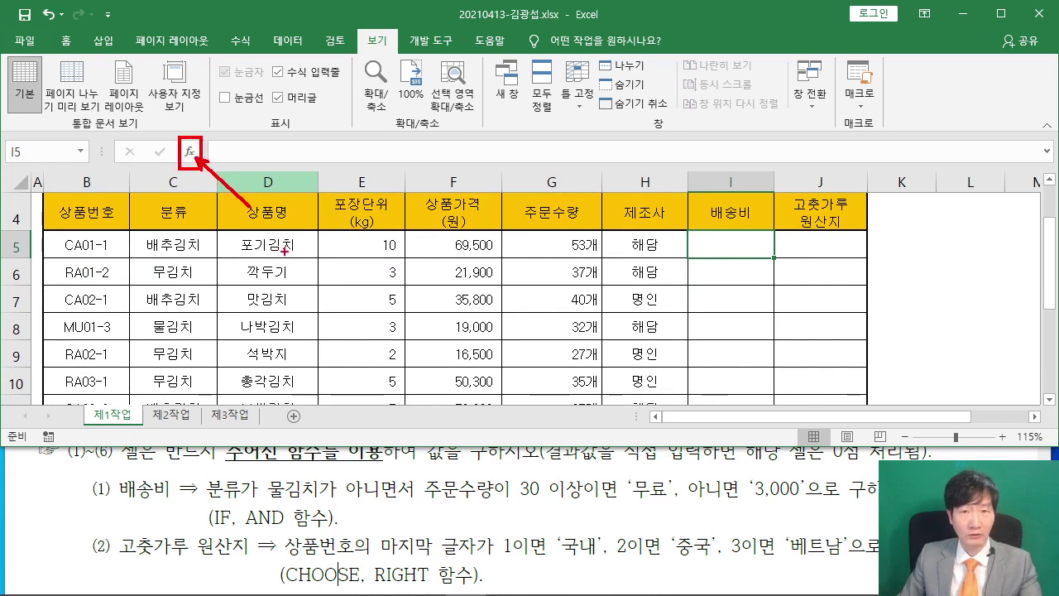
key("Escape")
left_click(190, 152)
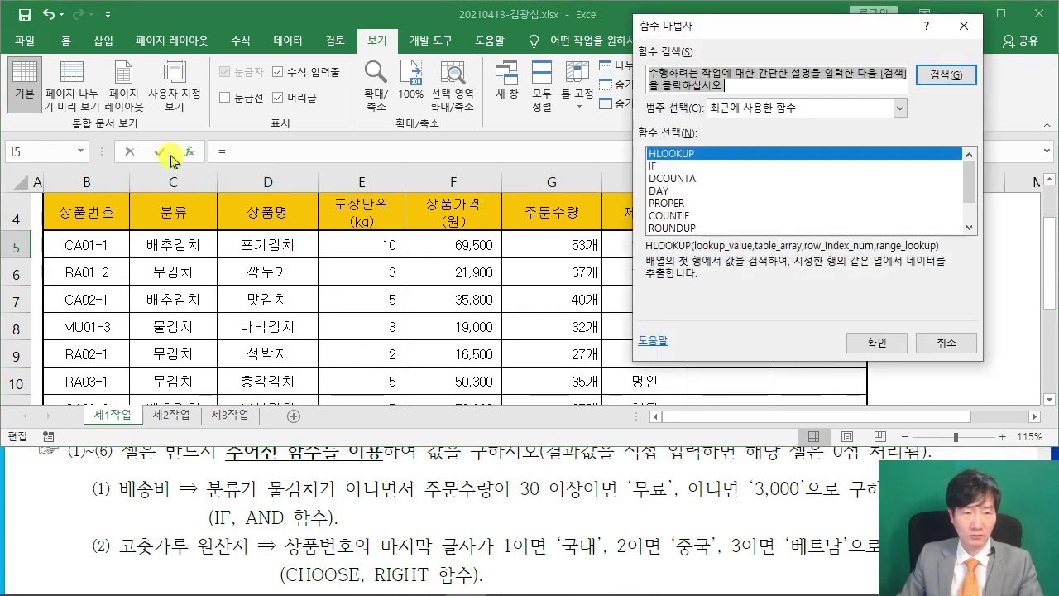
left_click_drag(706, 33, 581, 49)
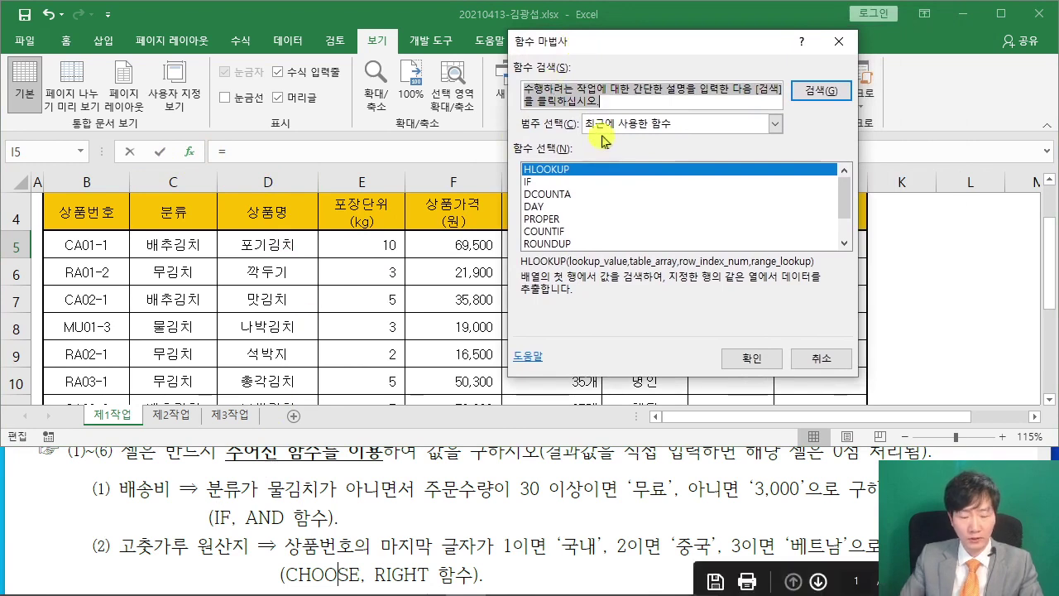
type("if")
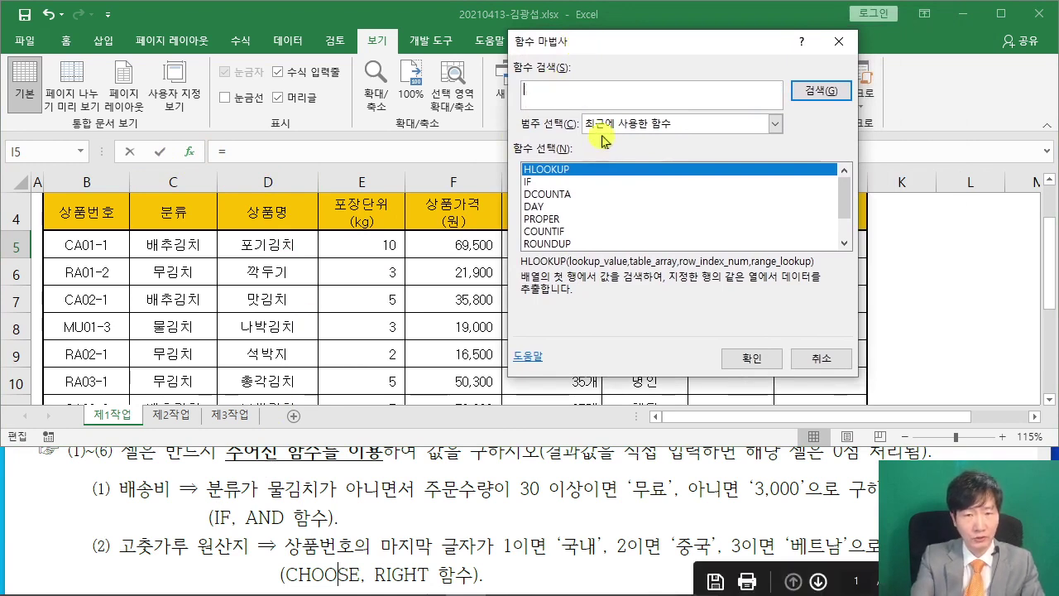
key("Return")
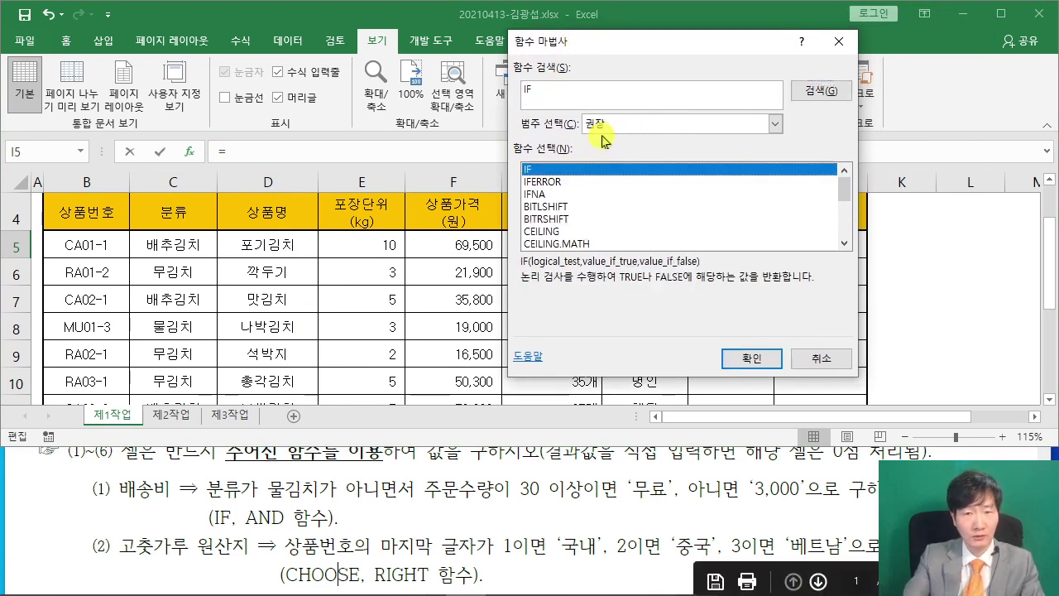
left_click(752, 358)
left_click_drag(533, 79, 383, 181)
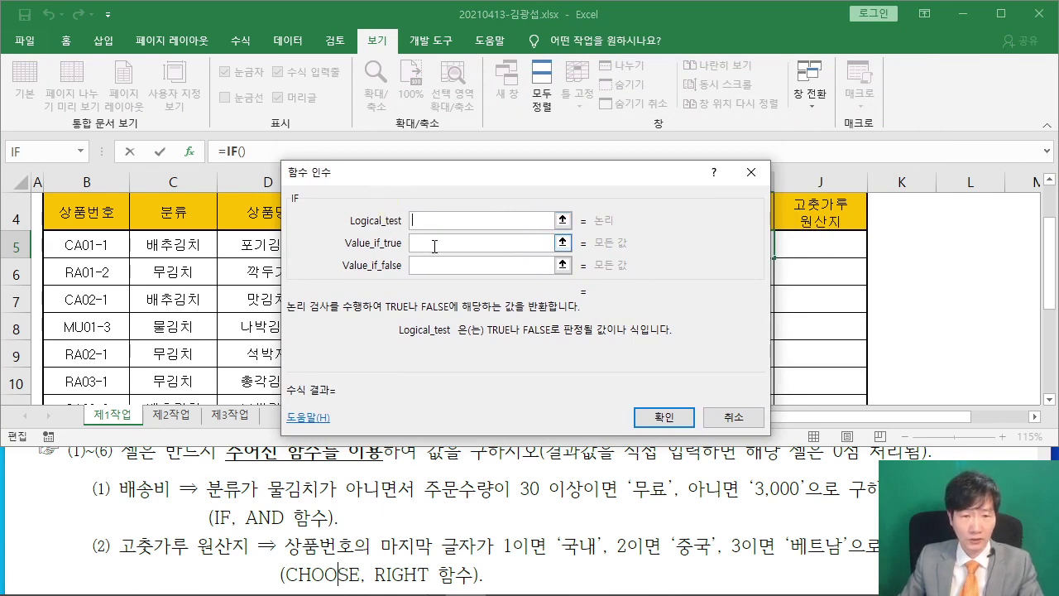
Nest the AND function in IF's Logical_test and bring up the arguments of AND
left_click(422, 243)
left_click(422, 267)
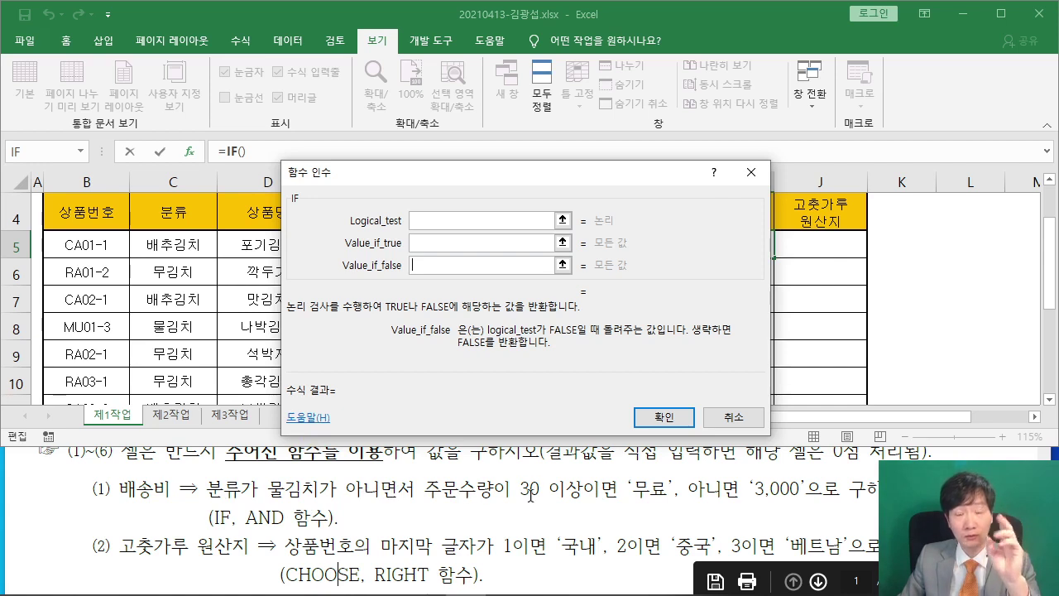
left_click(430, 220)
type("뭉")
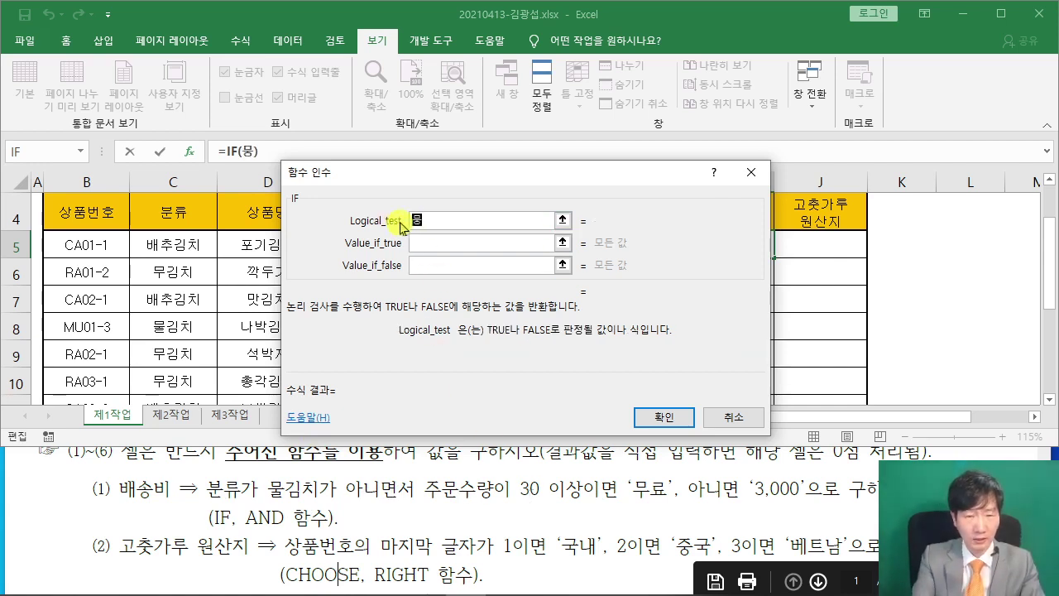
key("BackSpace")
type("and")
key("BackSpace")
key("BackSpace")
type("Aㅜ")
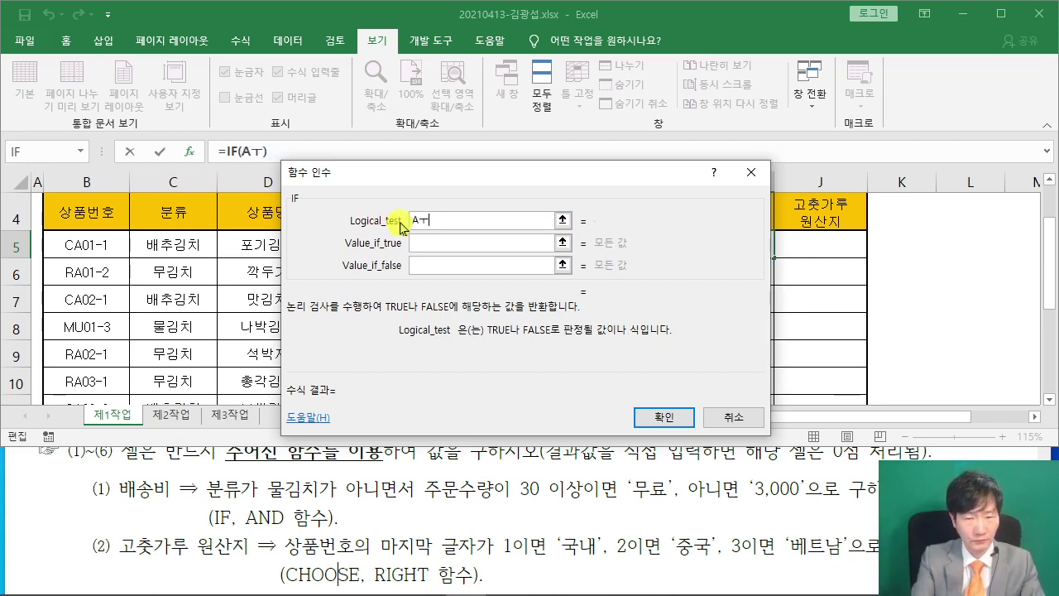
type("ㅇ(")
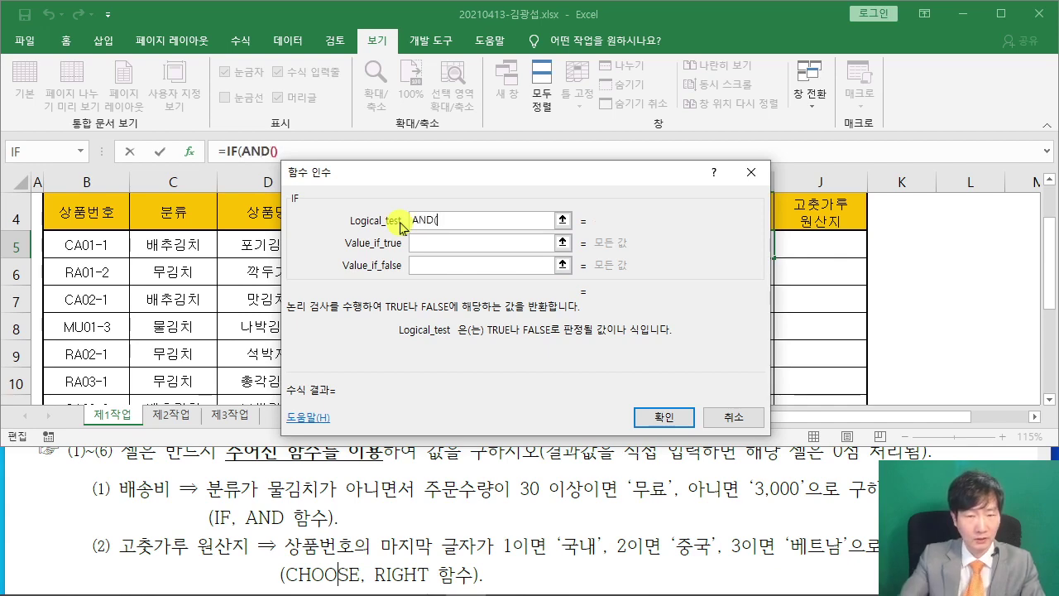
left_click_drag(403, 178, 418, 203)
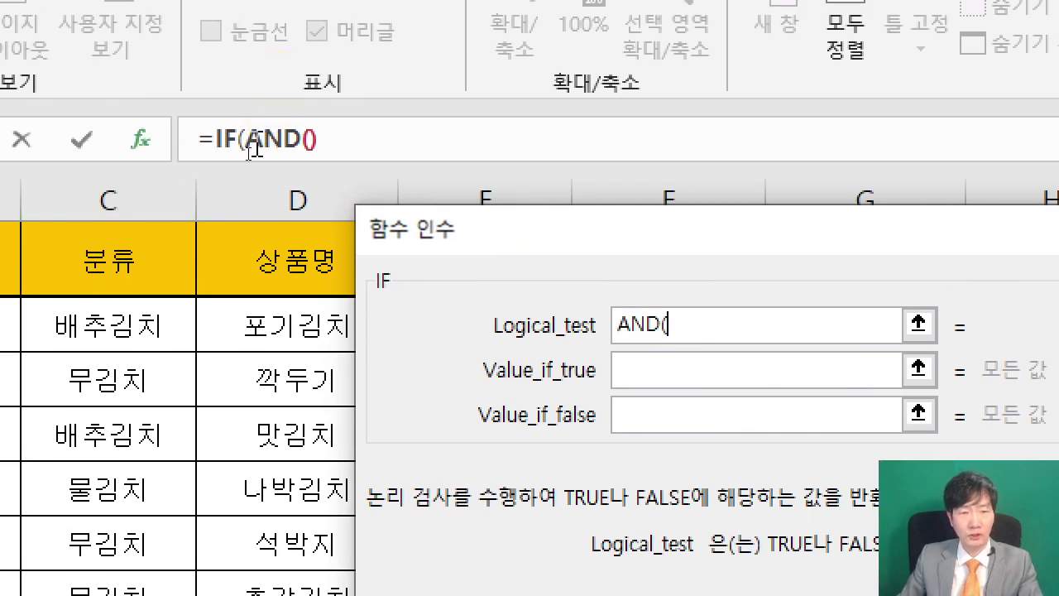
left_click(357, 138)
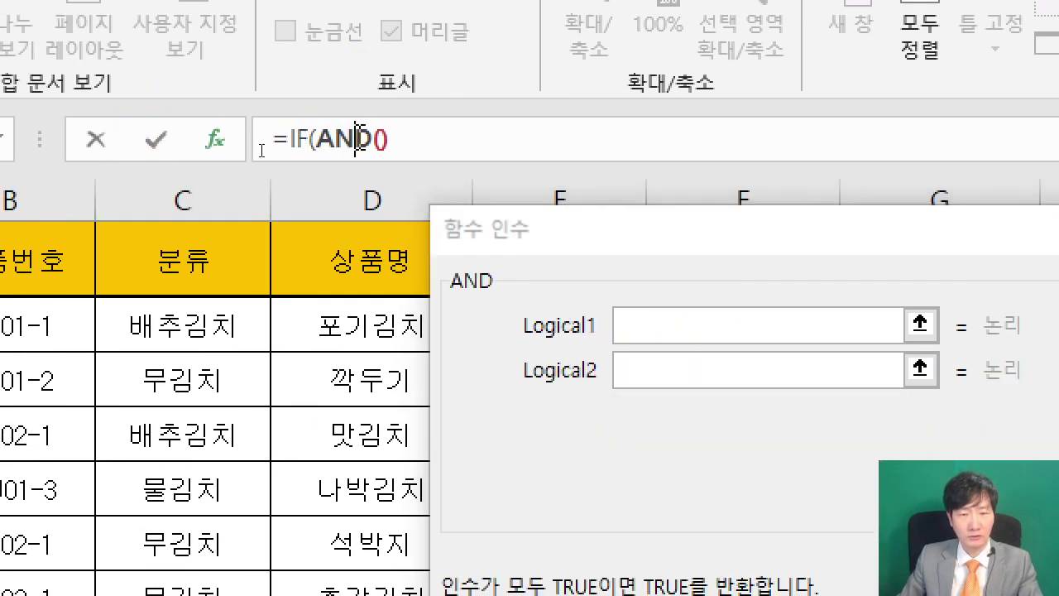
Set AND's Logical1 to C5<>"물김치", testing that the 분류 is not 물김치, with the arguments dialog moved off column C
left_click(629, 326)
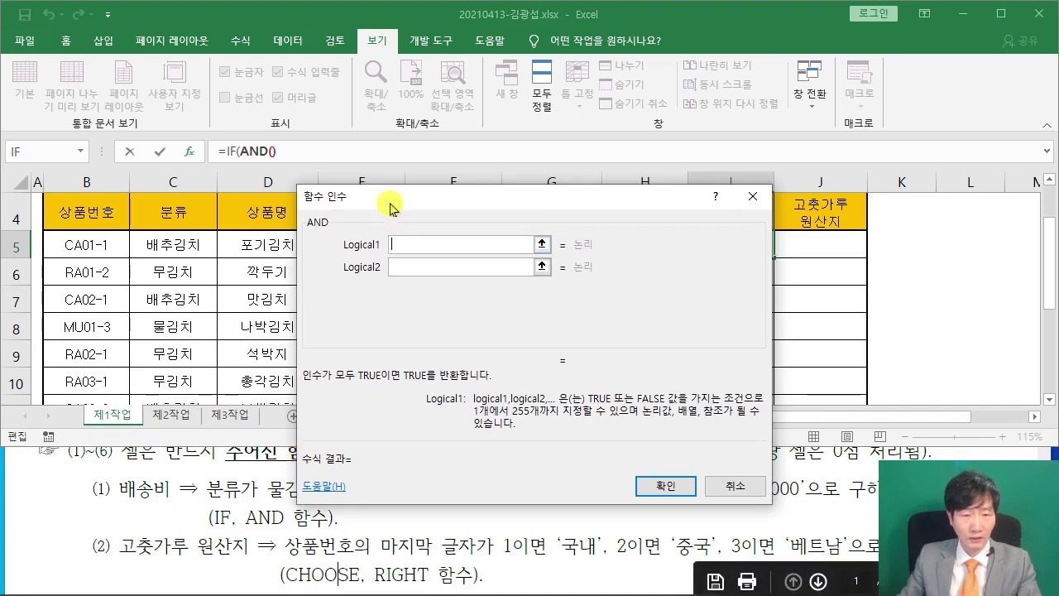
left_click_drag(395, 205, 469, 135)
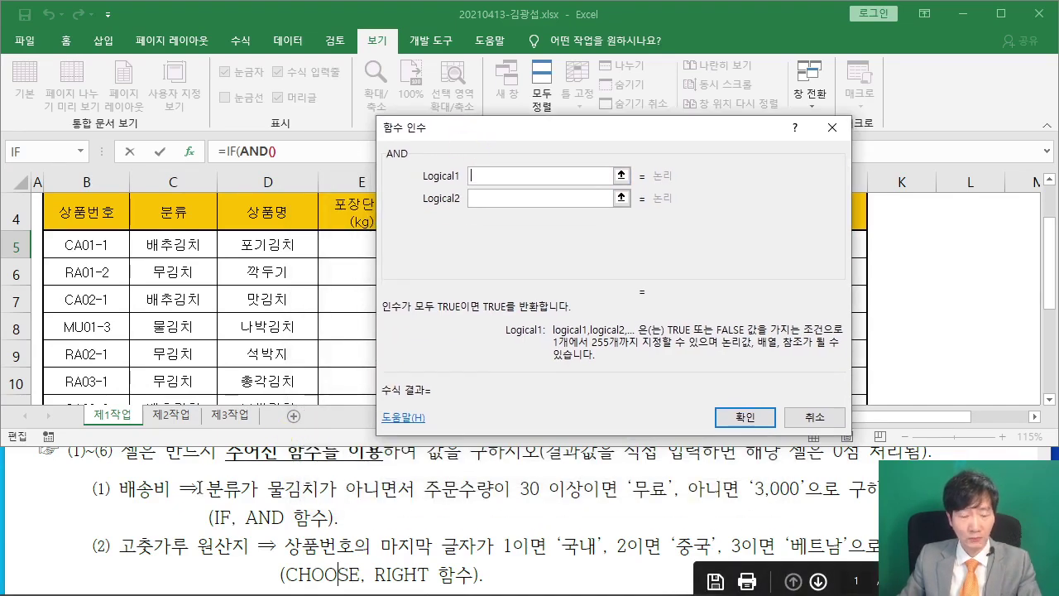
left_click_drag(505, 135, 463, 227)
left_click(192, 246)
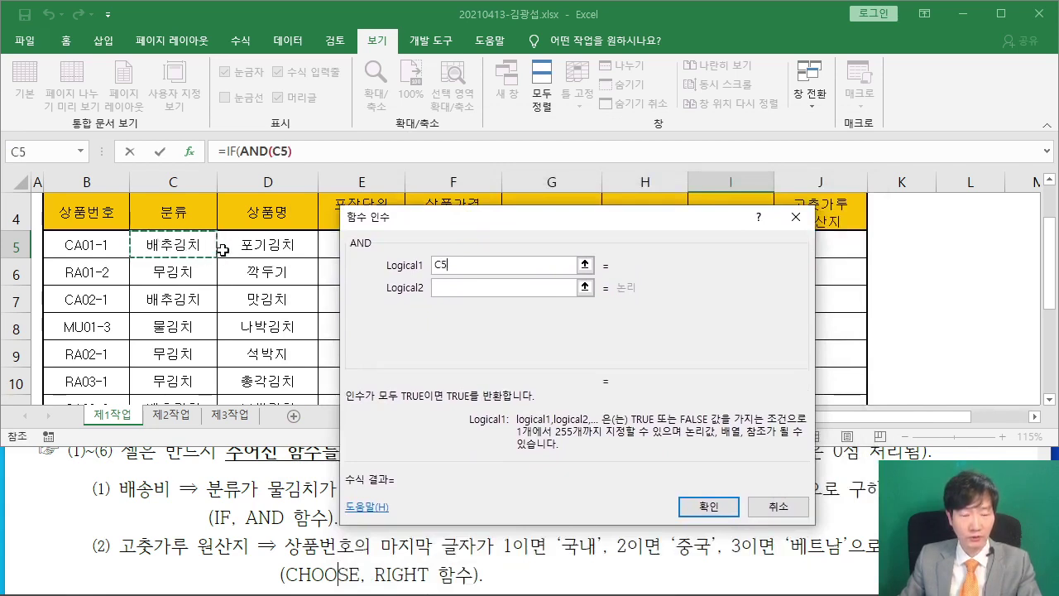
left_click_drag(417, 223, 430, 145)
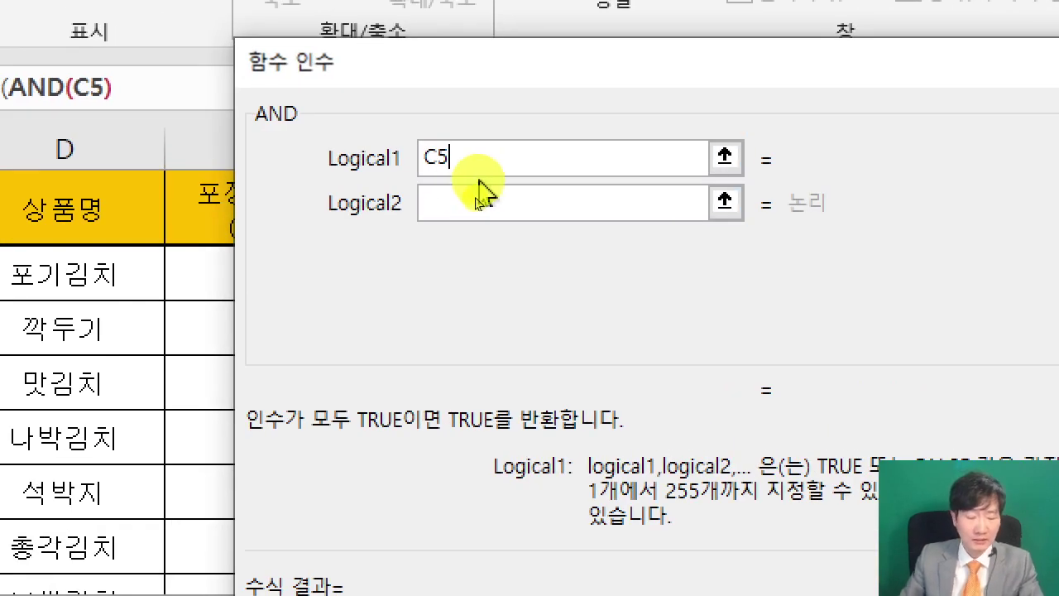
type(">")
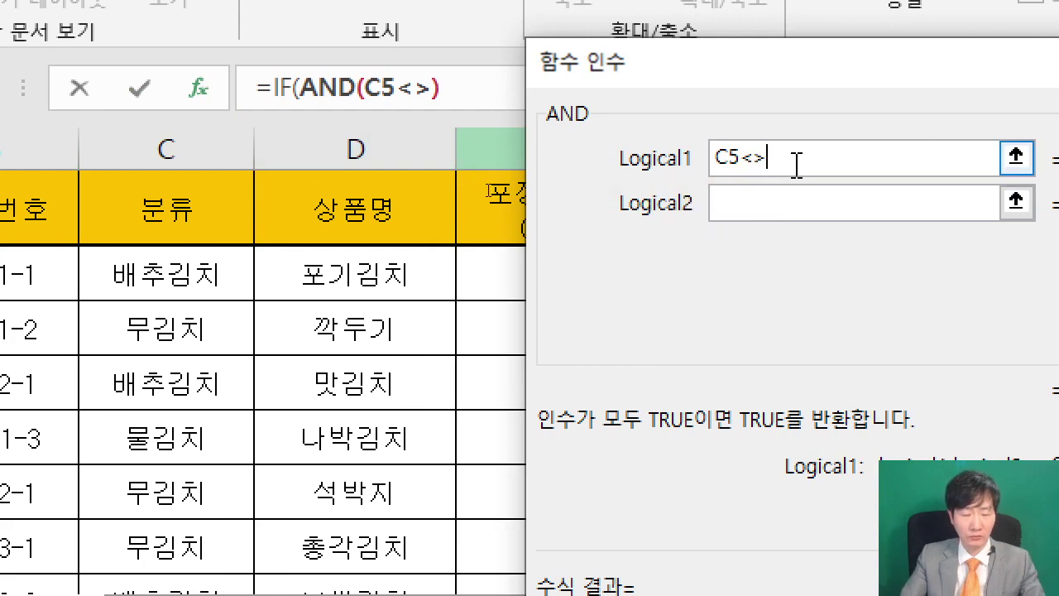
type("\"ANF")
key("BackSpace")
key("BackSpace")
key("BackSpace")
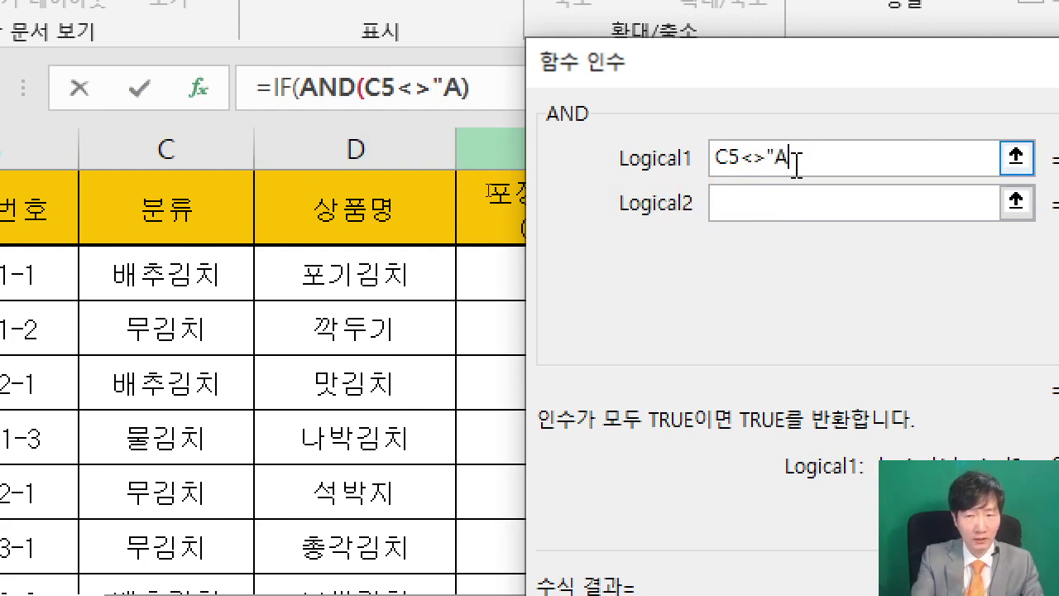
key("Hangul")
type("물김치\"")
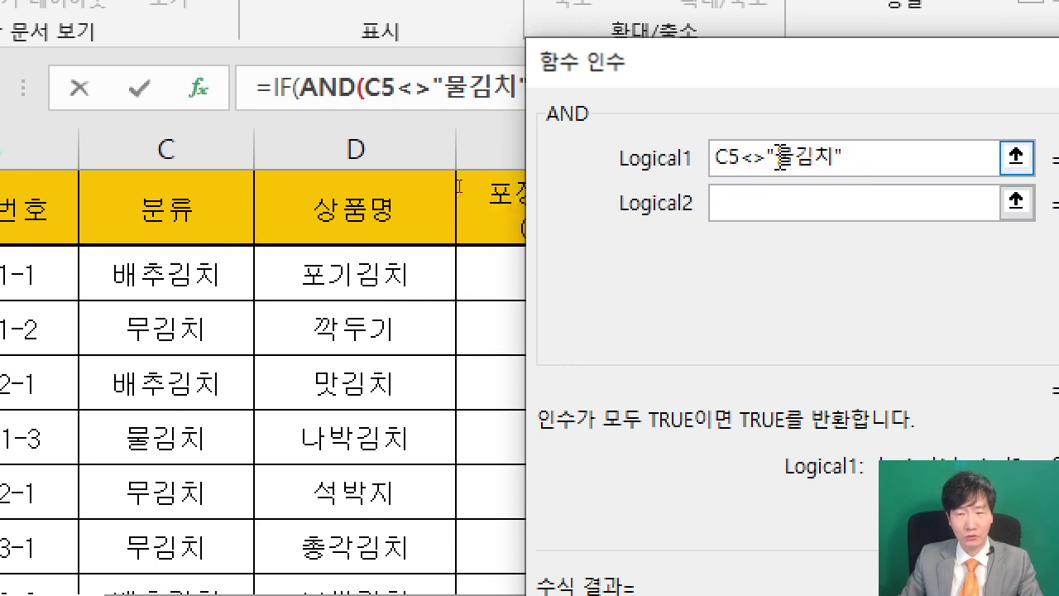
Set AND's Logical2 to G5>=30, testing the 주문수량, with the arguments dialog moved off row 5
left_click(750, 196)
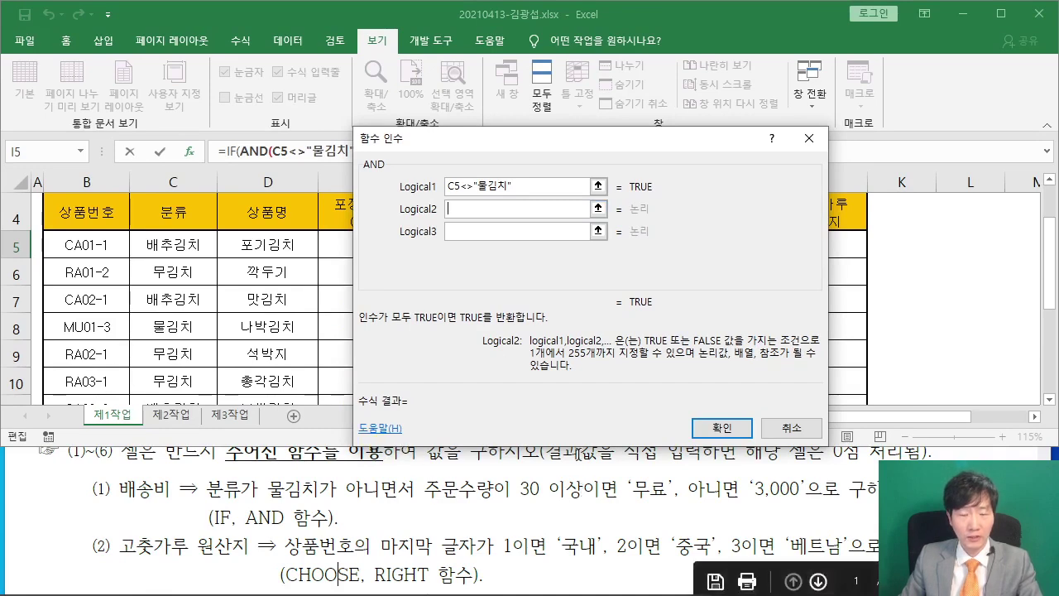
left_click_drag(501, 142, 488, 279)
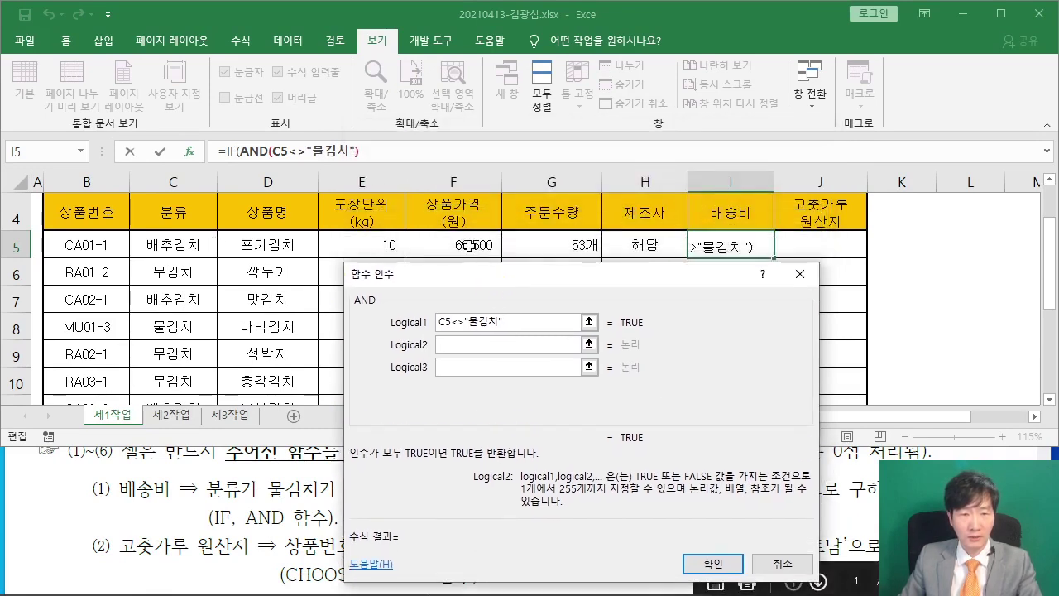
left_click(565, 241)
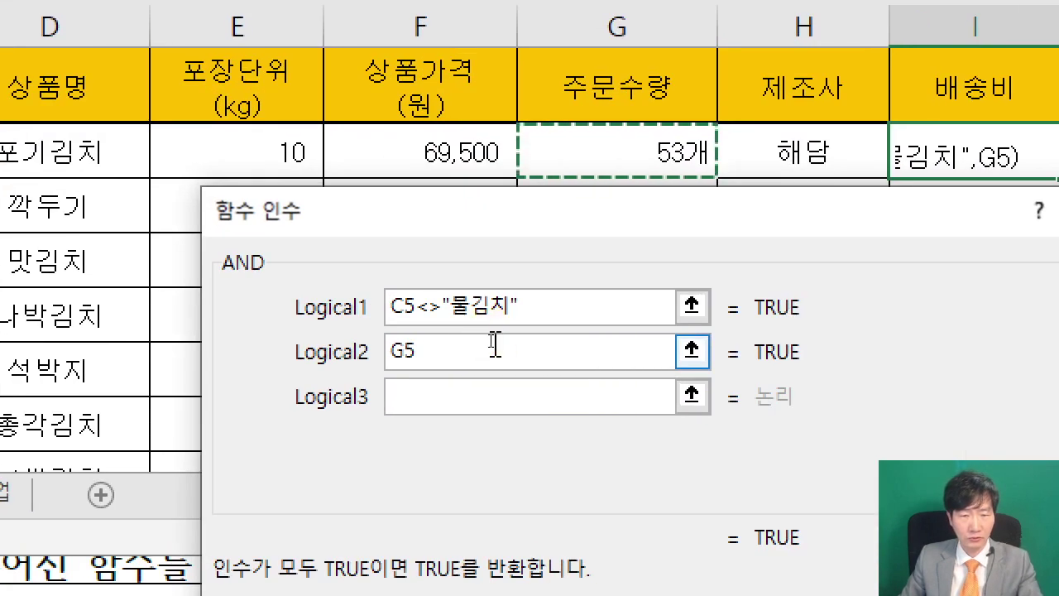
type(">=30")
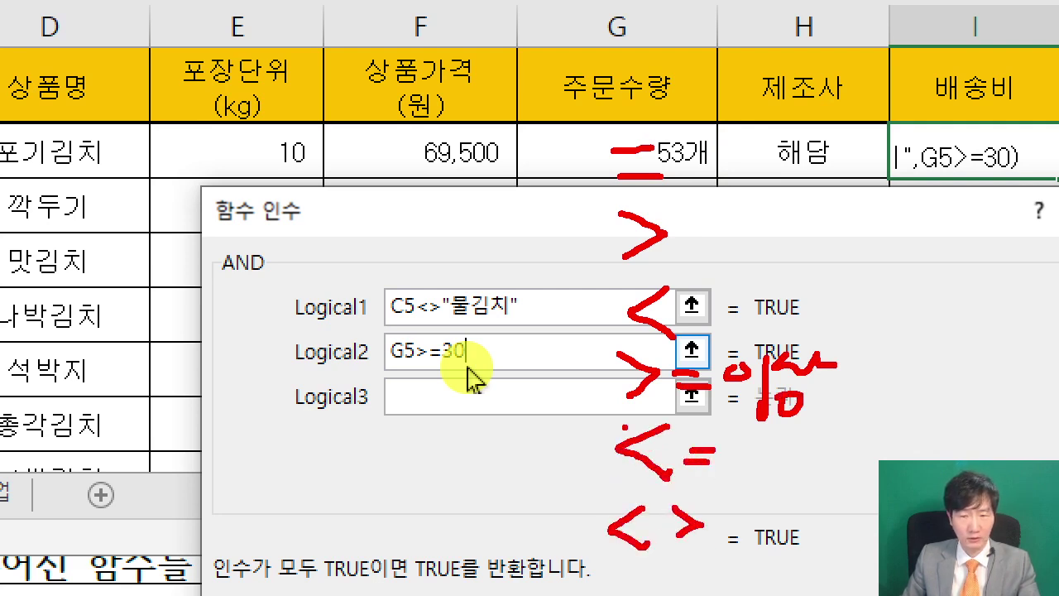
Bring the arguments of the outer IF function back up from the AND arguments, keeping the formula visible
left_click_drag(443, 213, 455, 170)
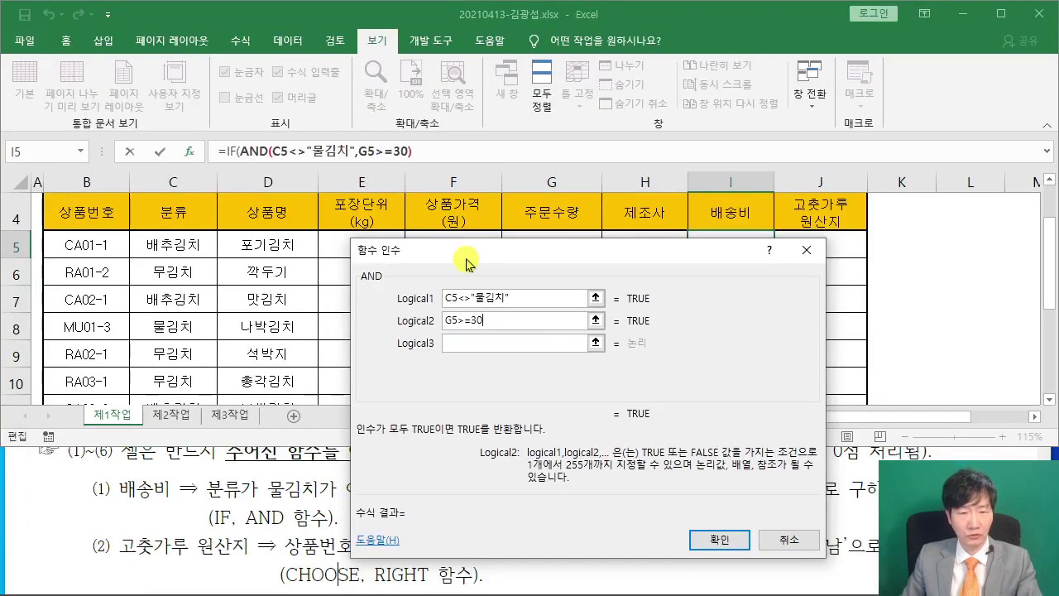
left_click_drag(470, 255, 460, 201)
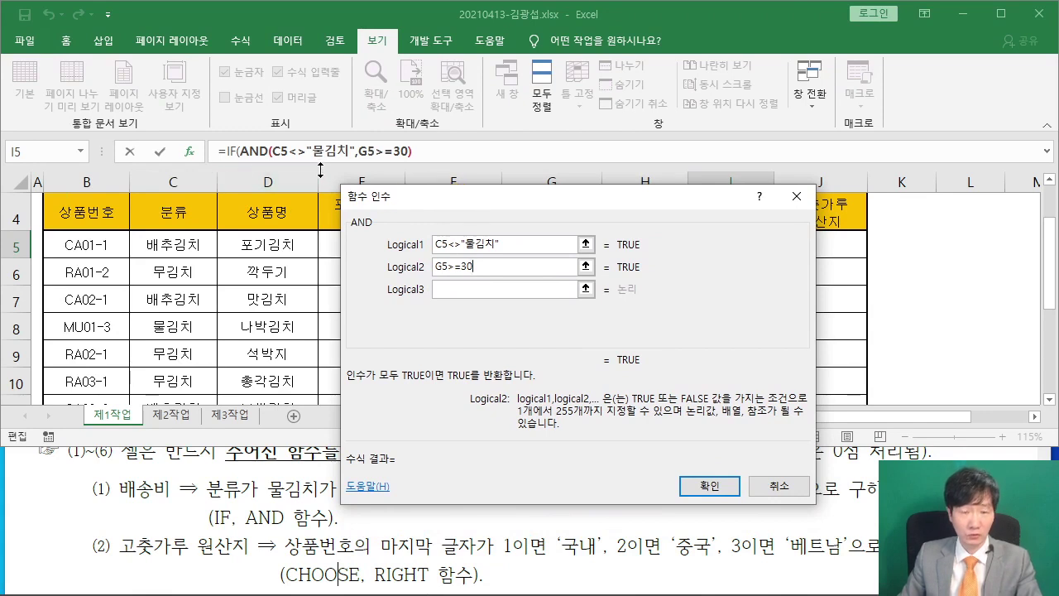
left_click(232, 149)
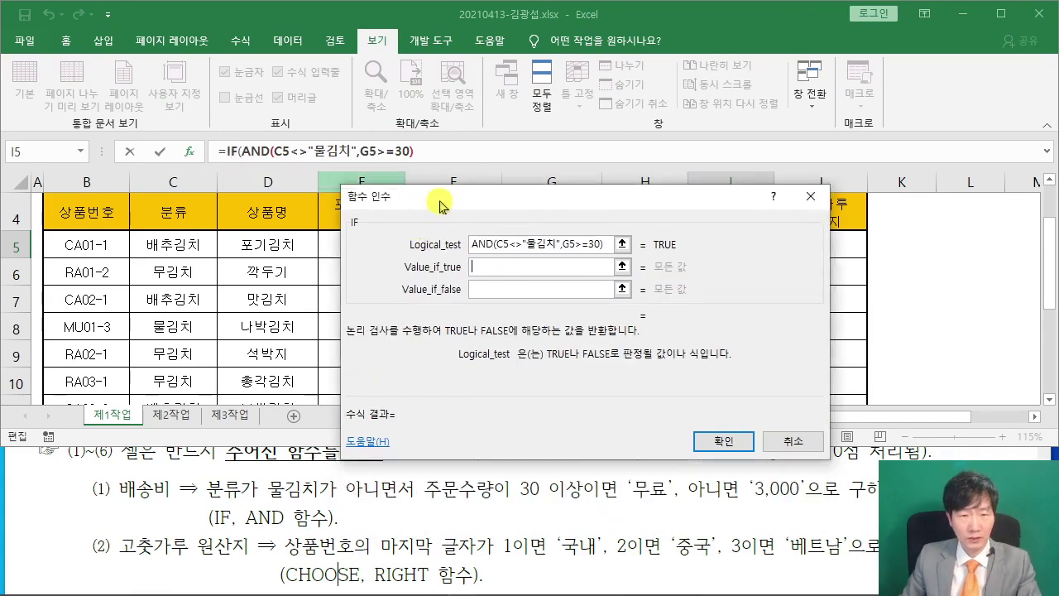
left_click_drag(422, 210, 399, 203)
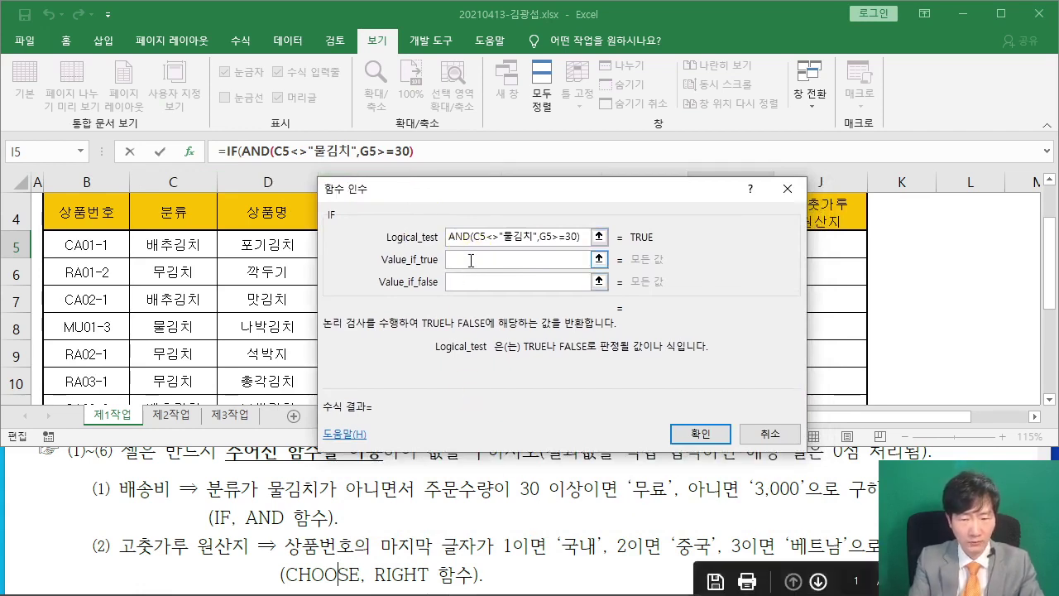
type("\"무료")
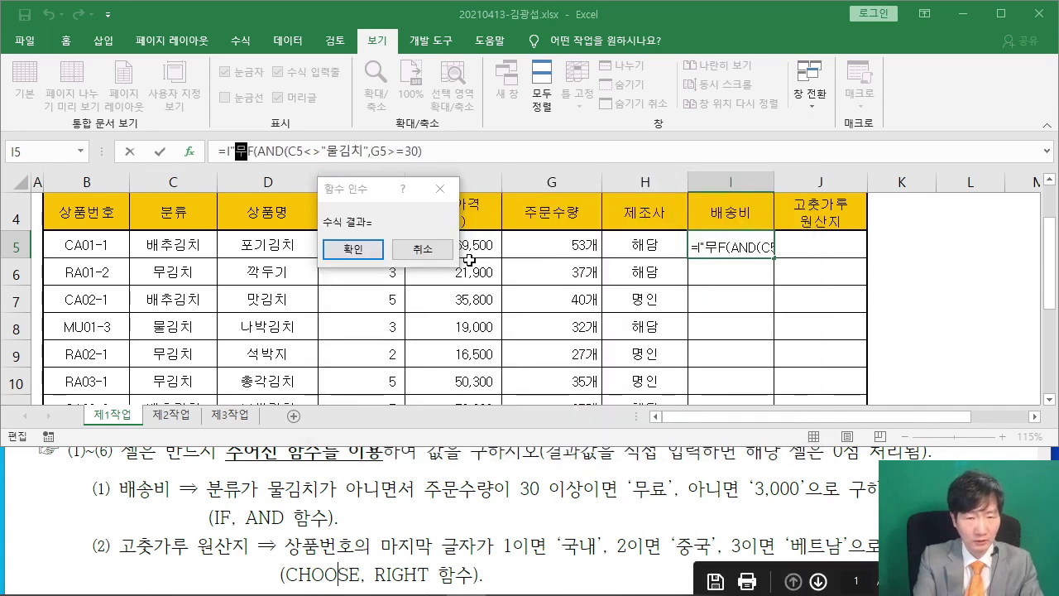
key("BackSpace")
key("BackSpace")
key("BackSpace")
key("BackSpace")
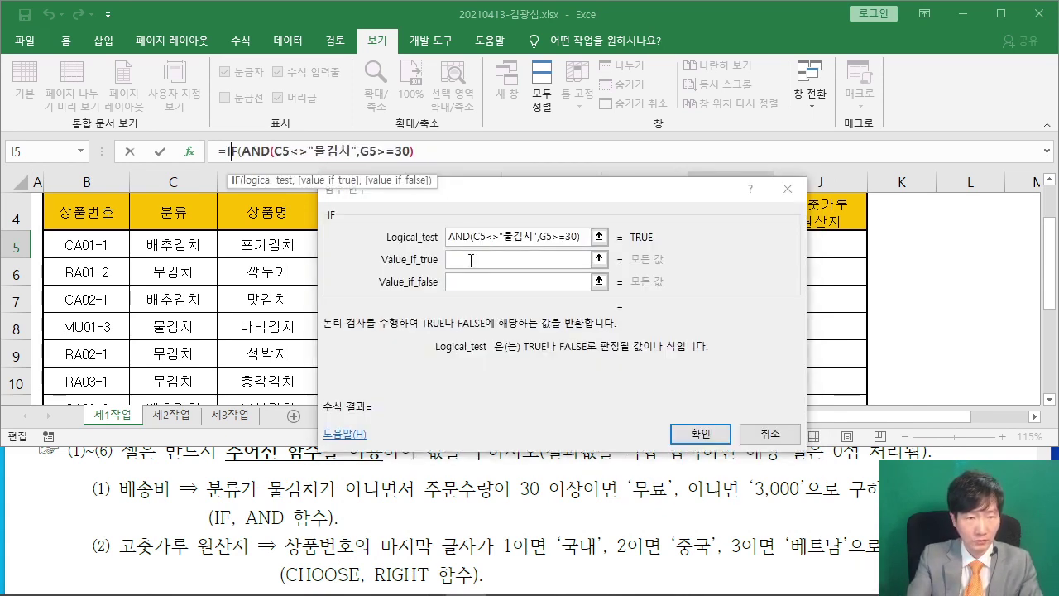
Set IF's Value_if_true to "무료"
left_click(465, 260)
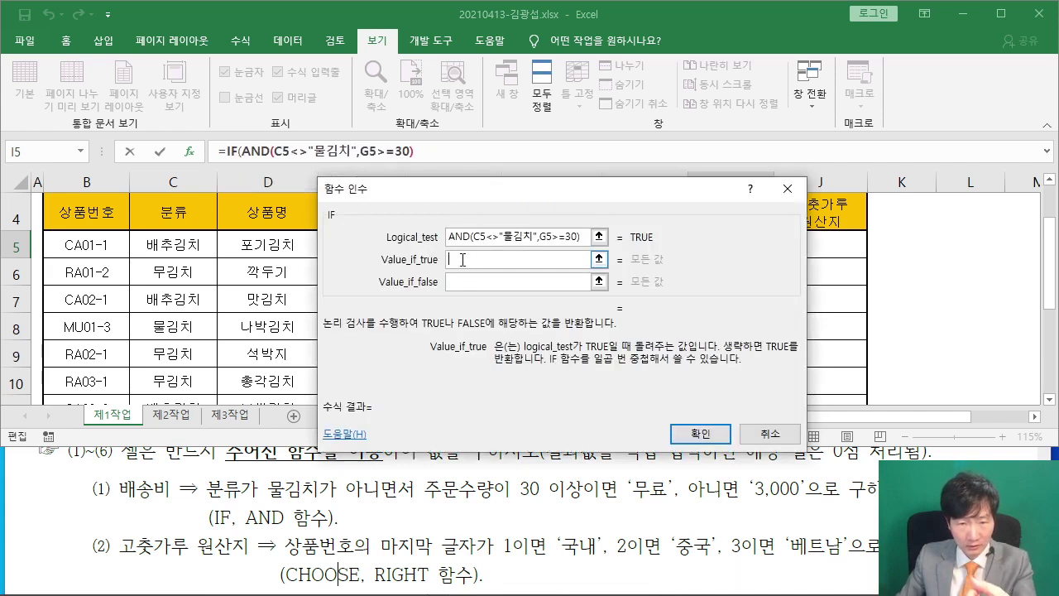
type("\"무료")
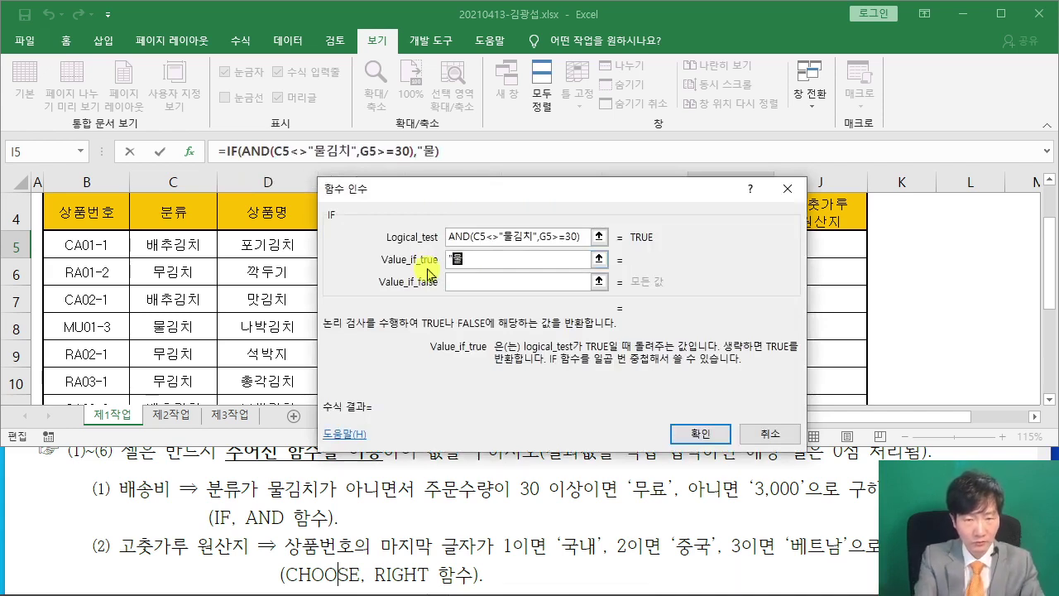
type("\"")
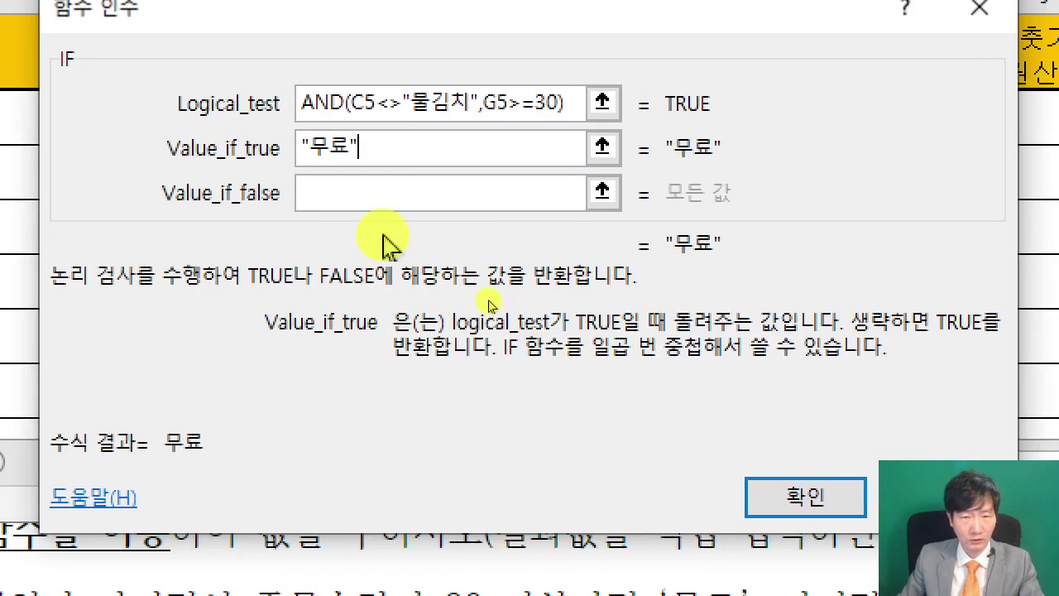
Set IF's Value_if_false to "3,000" and confirm the 배송비 formula in I5
left_click(478, 280)
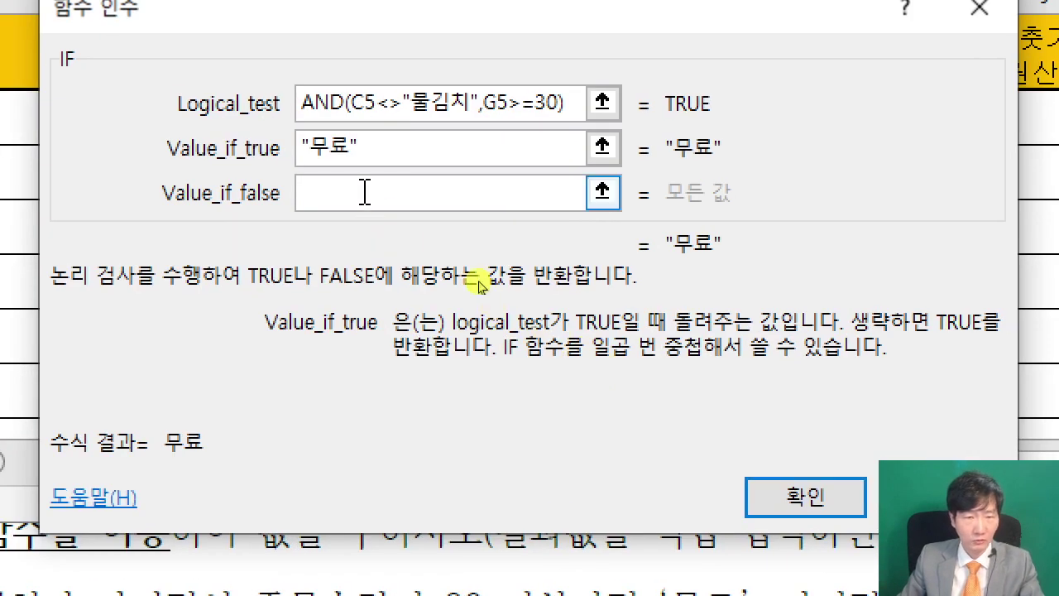
type("\"")
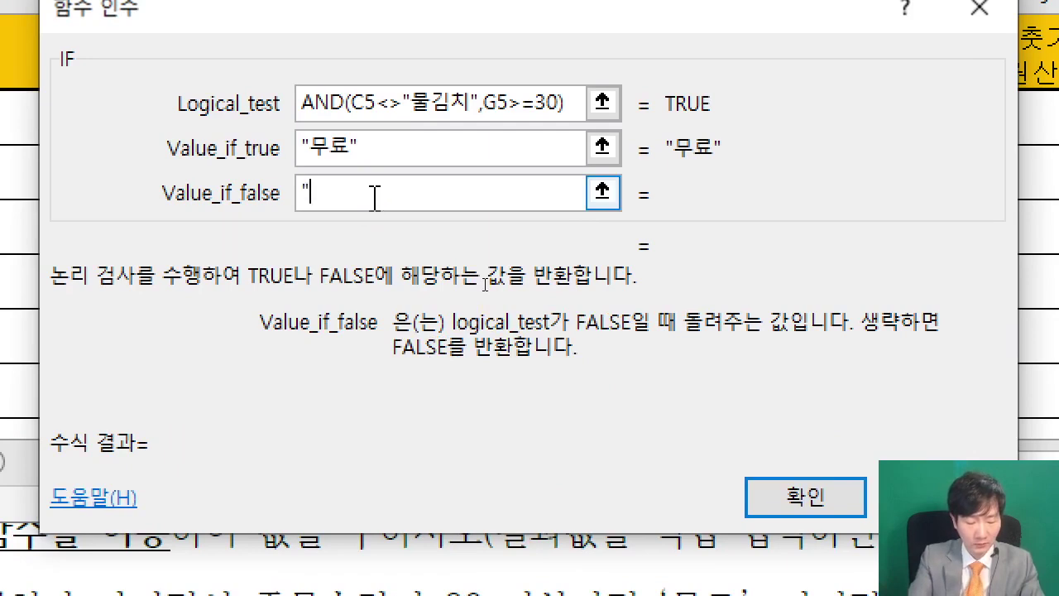
type("3,000\"")
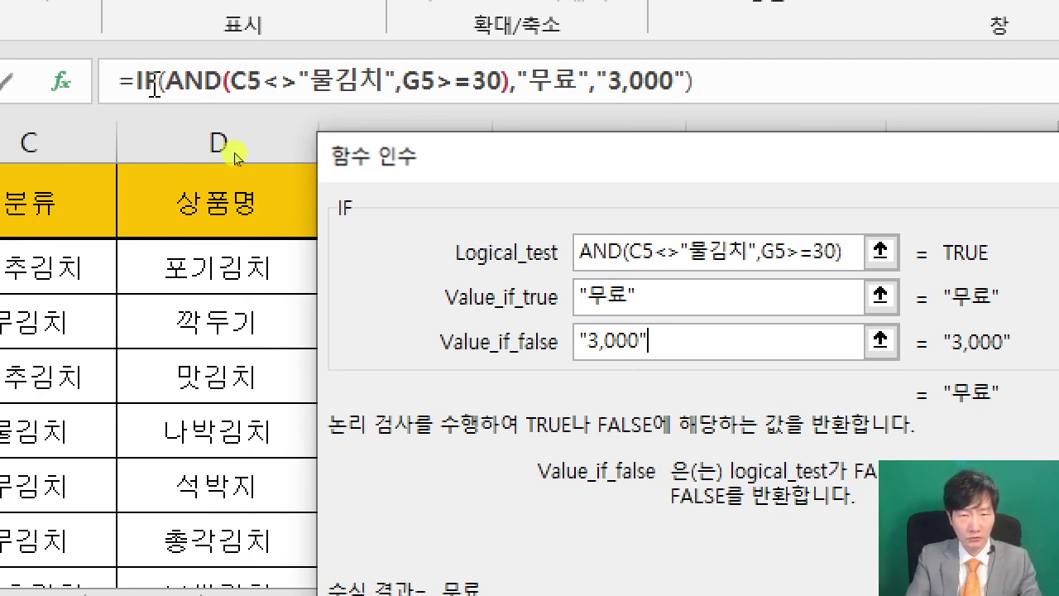
key("Return")
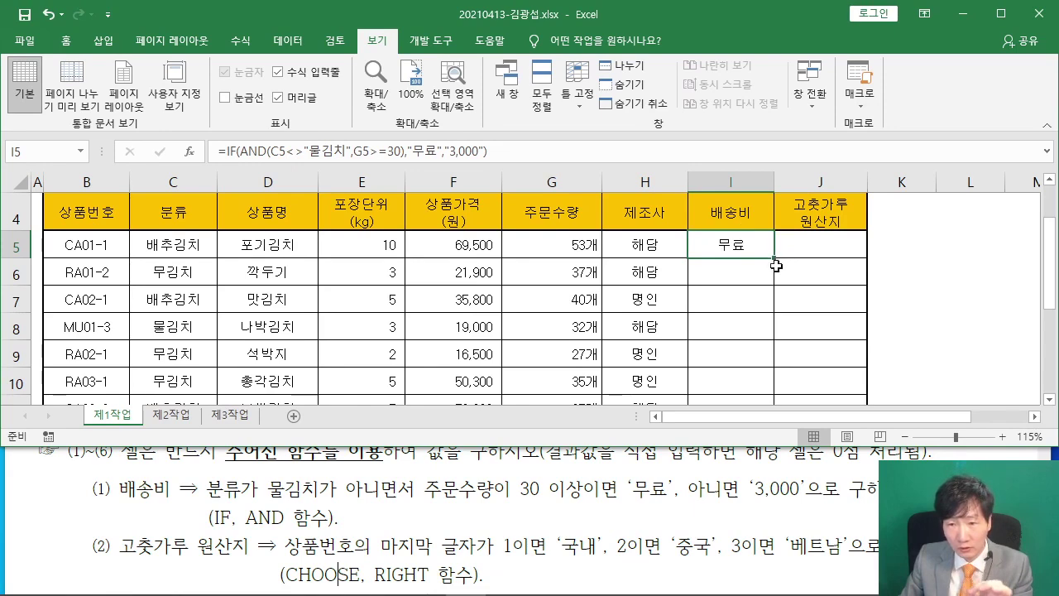
Copy the 배송비 formula from I5 down to I12, filling without formatting
left_click_drag(775, 259, 778, 354)
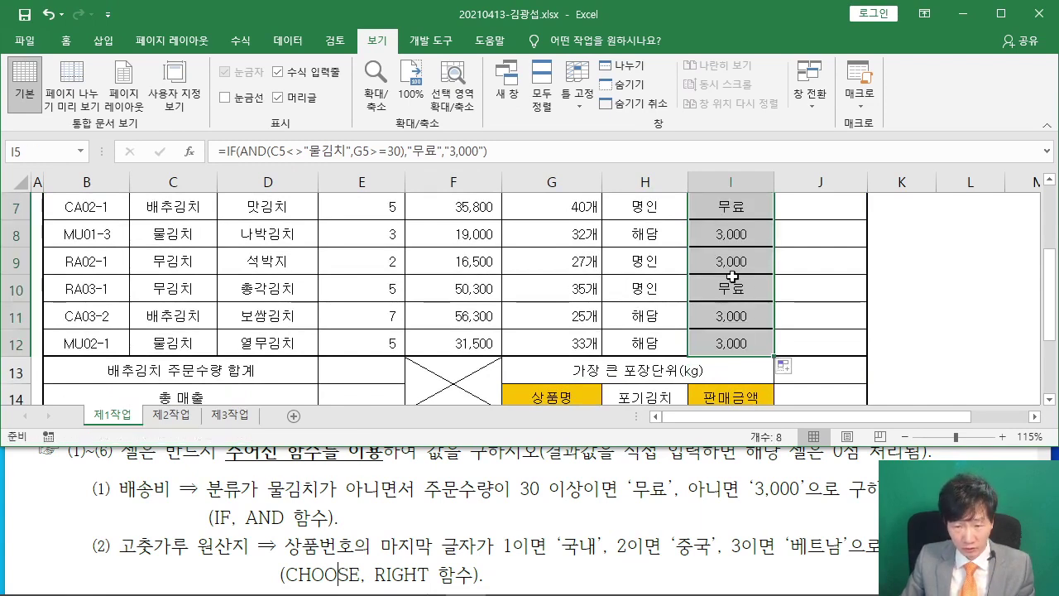
left_click(786, 366)
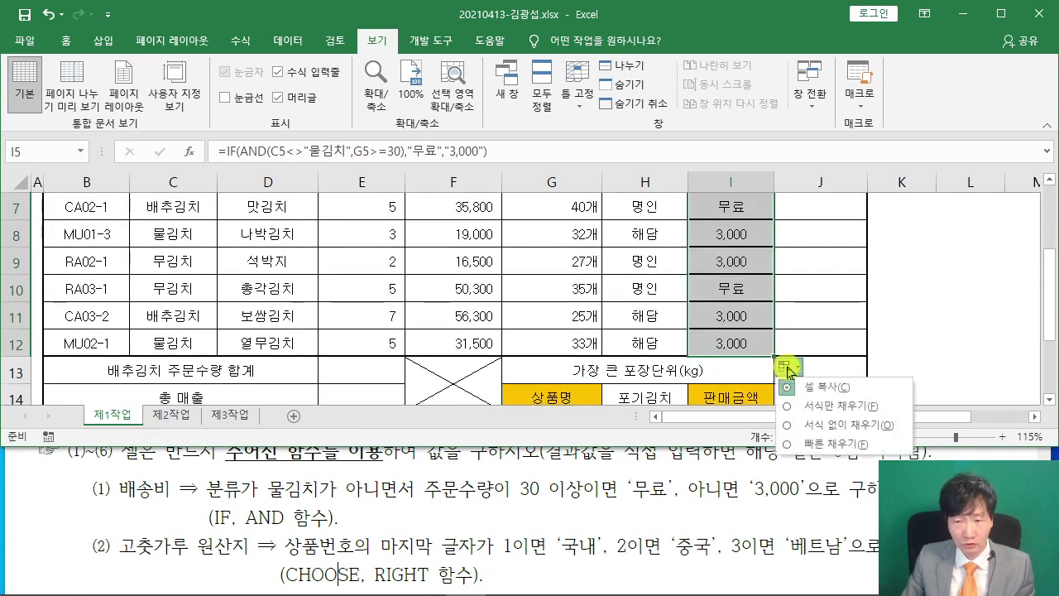
left_click(791, 427)
left_click(917, 331)
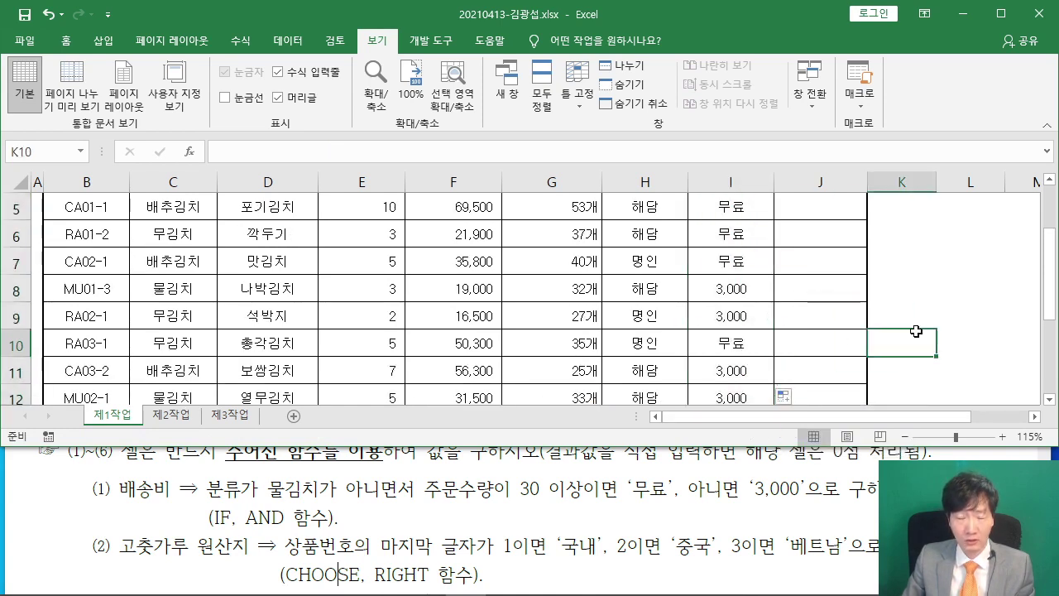
Insert the CHOOSE function in J5, the first 고춧가루 원산지 cell, keeping instruction (2) of the exam in view
scroll(916, 331, "up", 1)
scroll(916, 331, "down", 2)
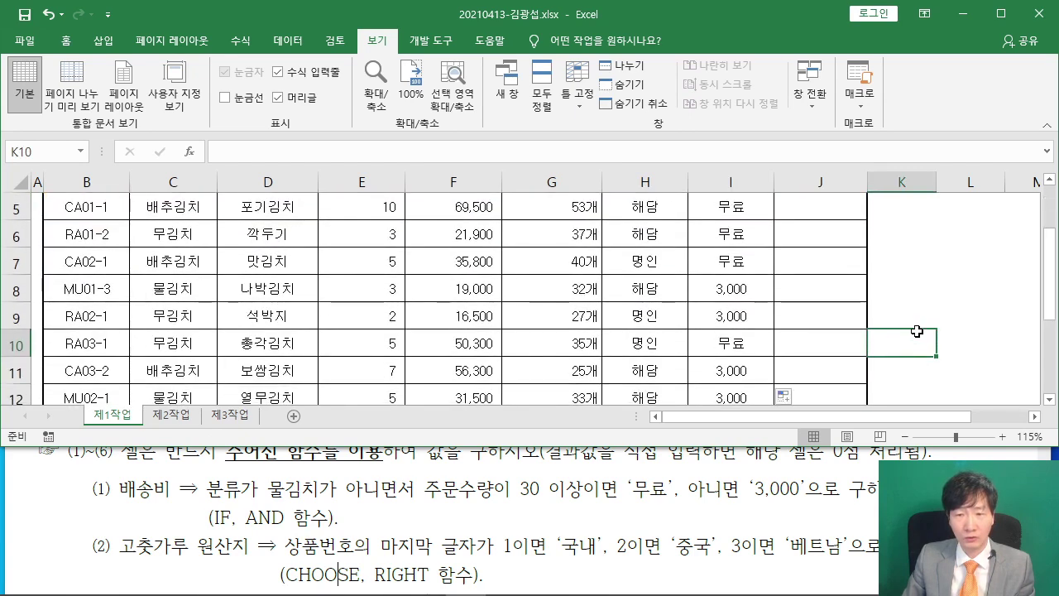
scroll(917, 331, "up", 1)
scroll(758, 241, "up", 1)
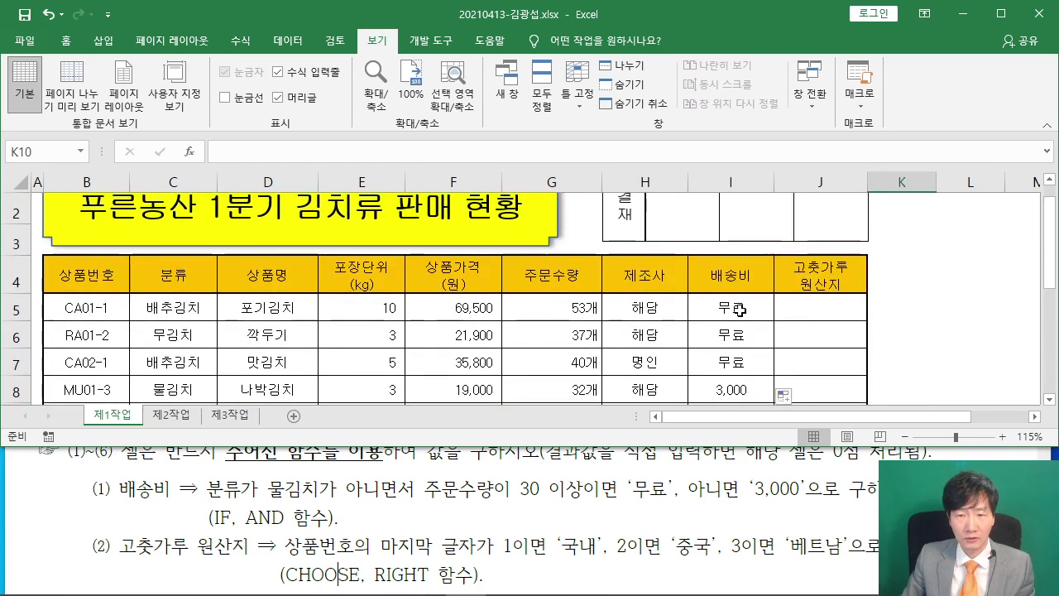
left_click(736, 308)
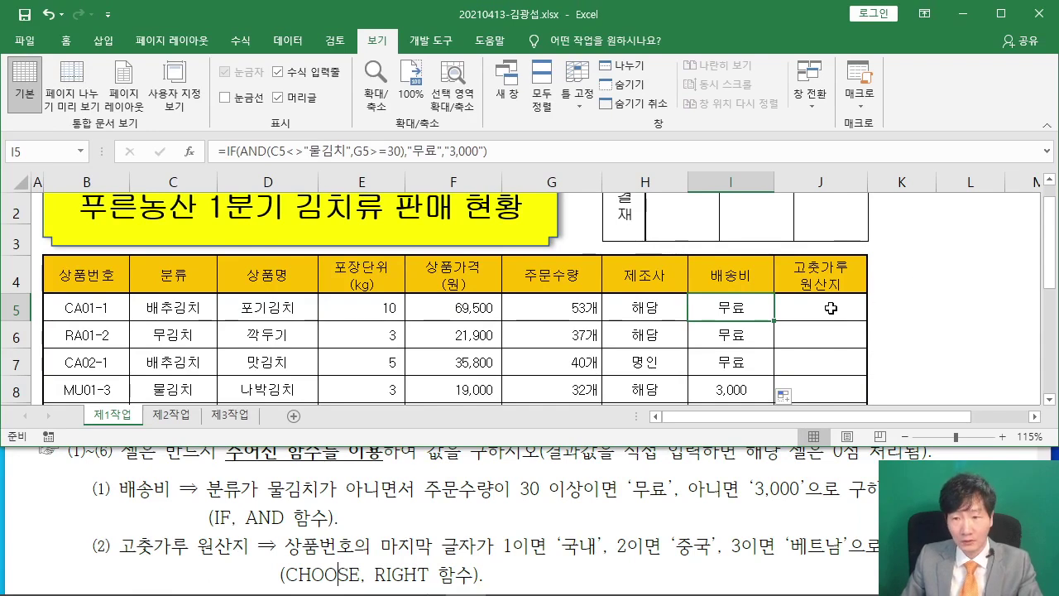
left_click(831, 308)
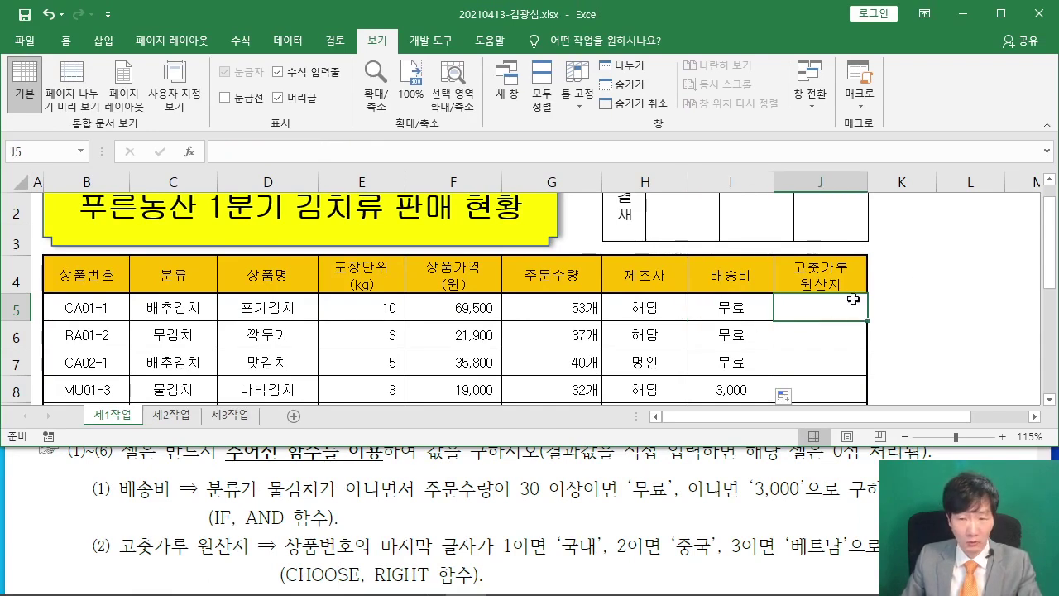
scroll(182, 521, "down", 2)
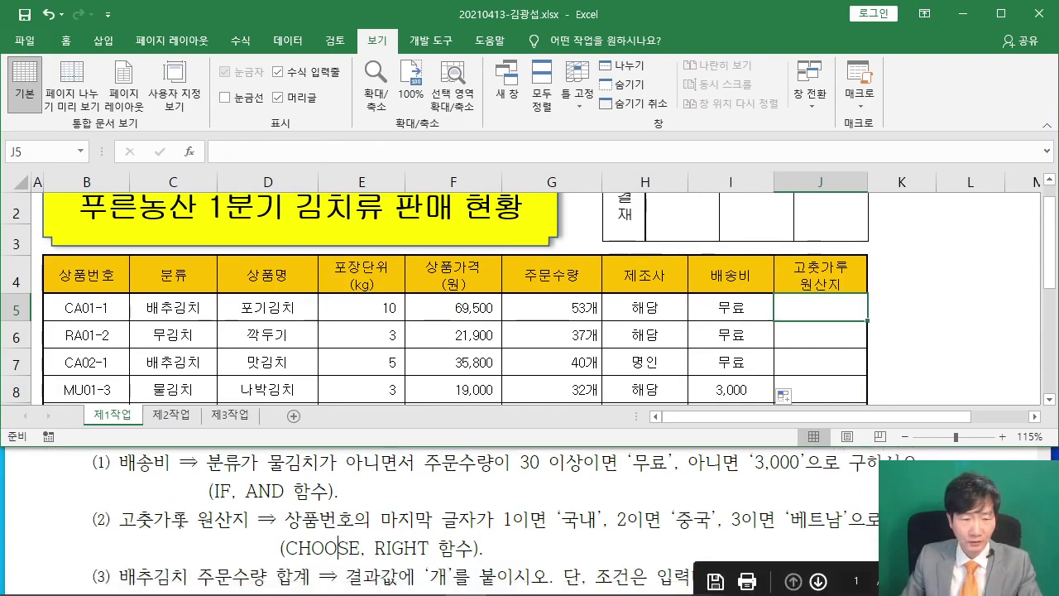
scroll(191, 517, "down", 1)
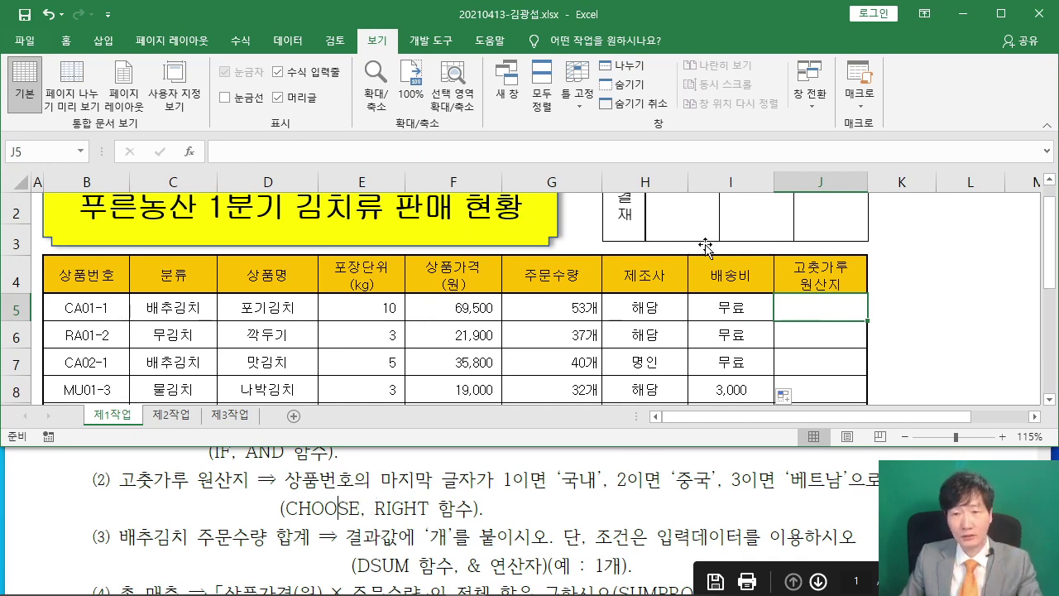
left_click(190, 152)
type("초")
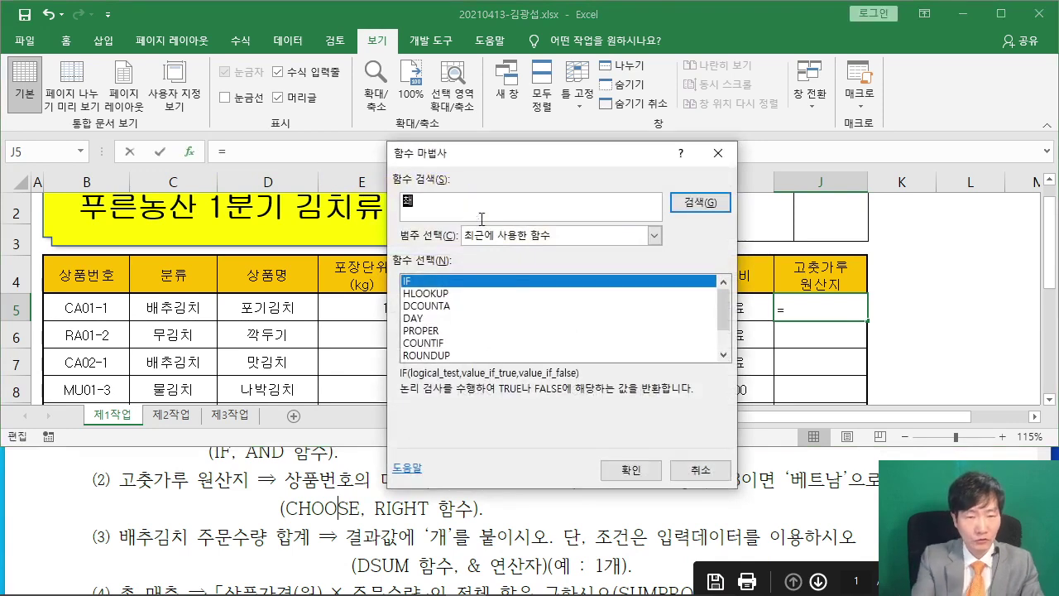
key("BackSpace")
key("BackSpace")
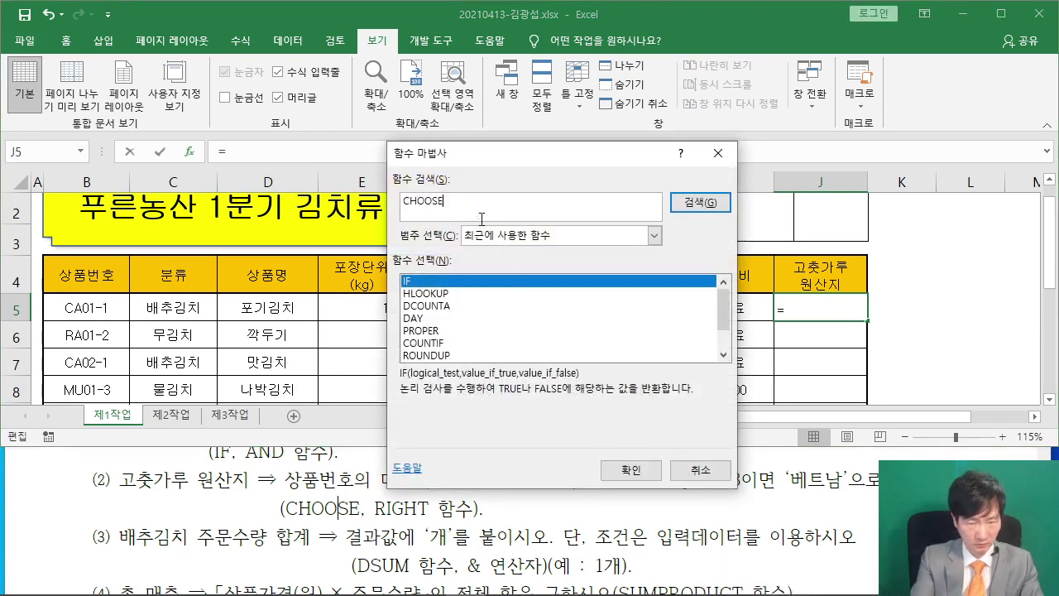
key("Return")
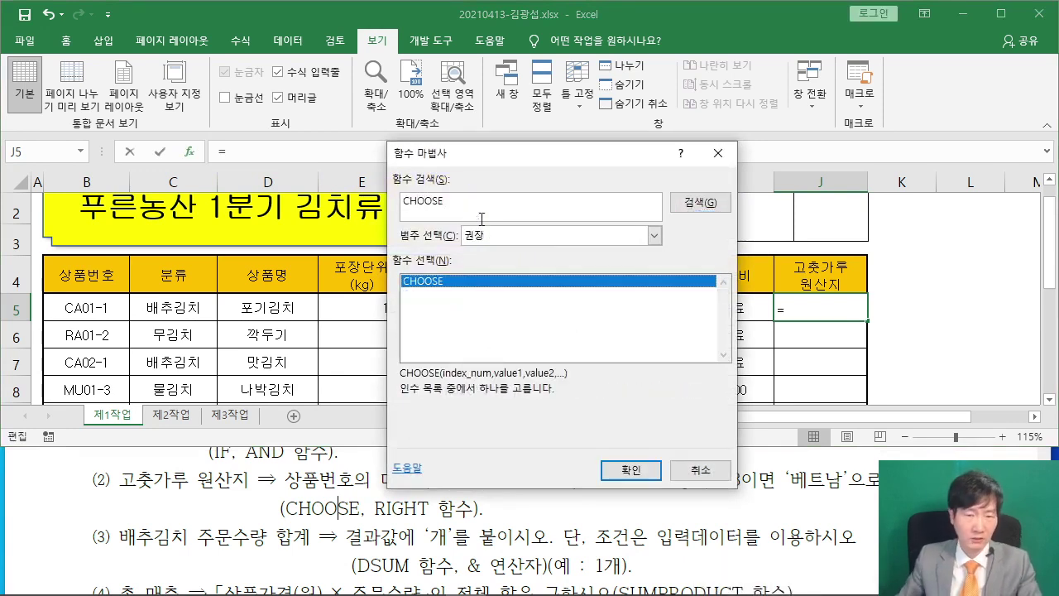
left_click(621, 469)
Nest the RIGHT function in CHOOSE's Index_num and bring up the arguments of RIGHT, with the dialog clear of column B
left_click_drag(437, 170, 633, 157)
type("RIGHT(")
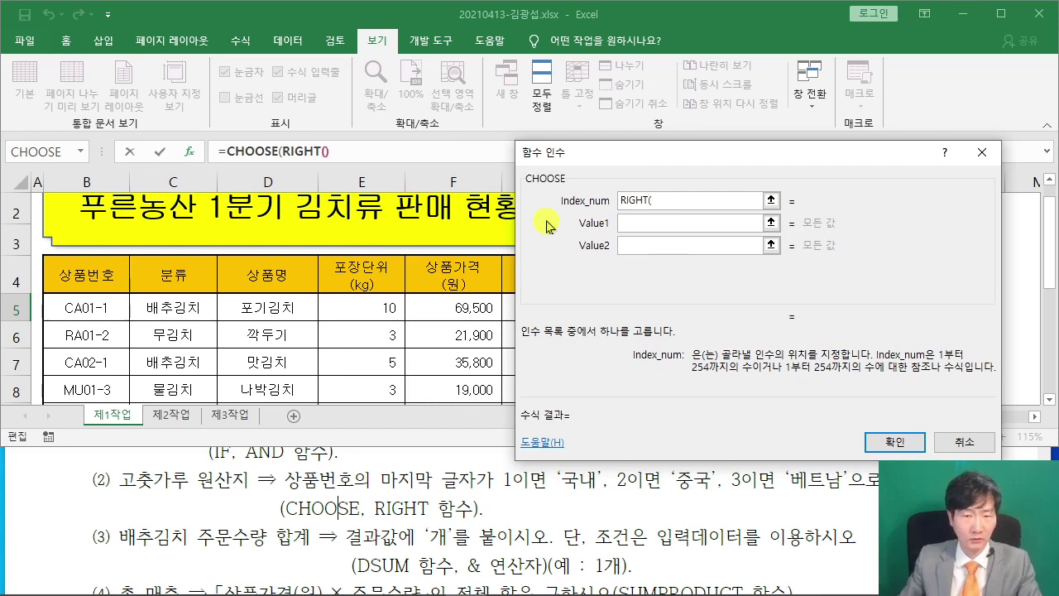
left_click(302, 153)
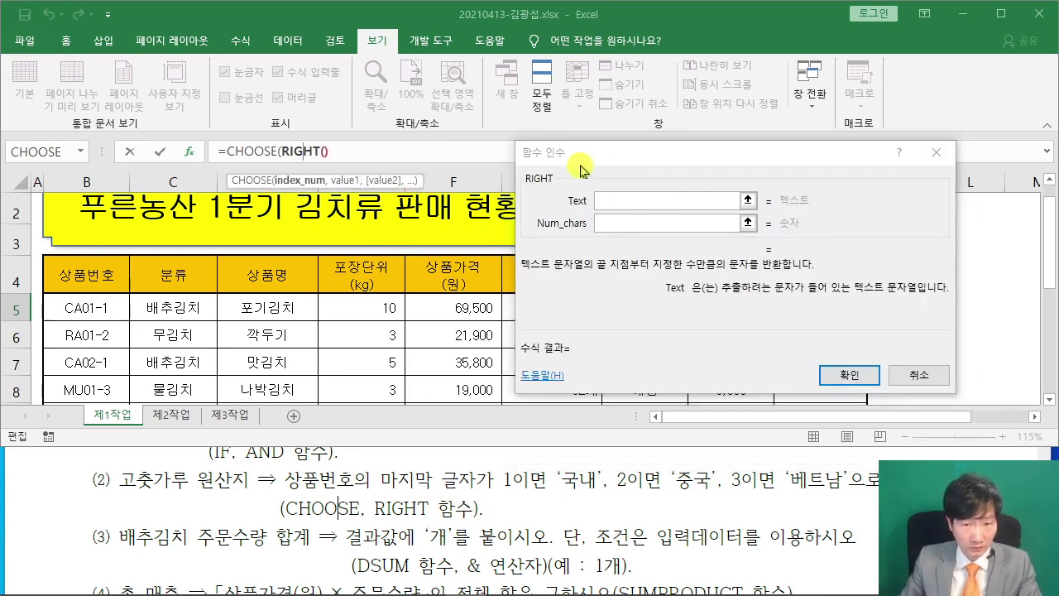
left_click_drag(595, 158, 484, 202)
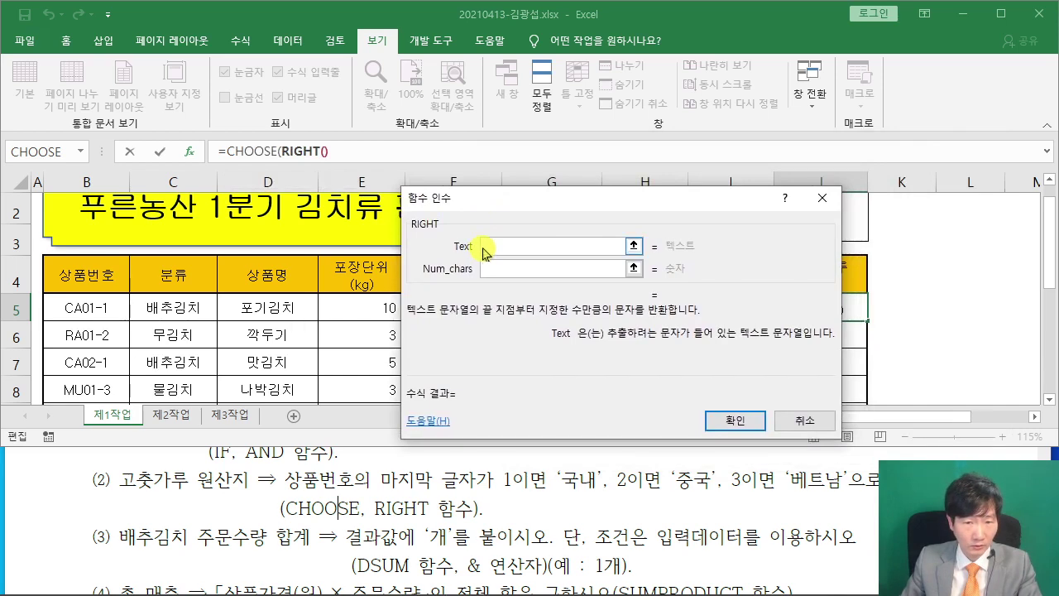
left_click_drag(515, 236, 528, 290)
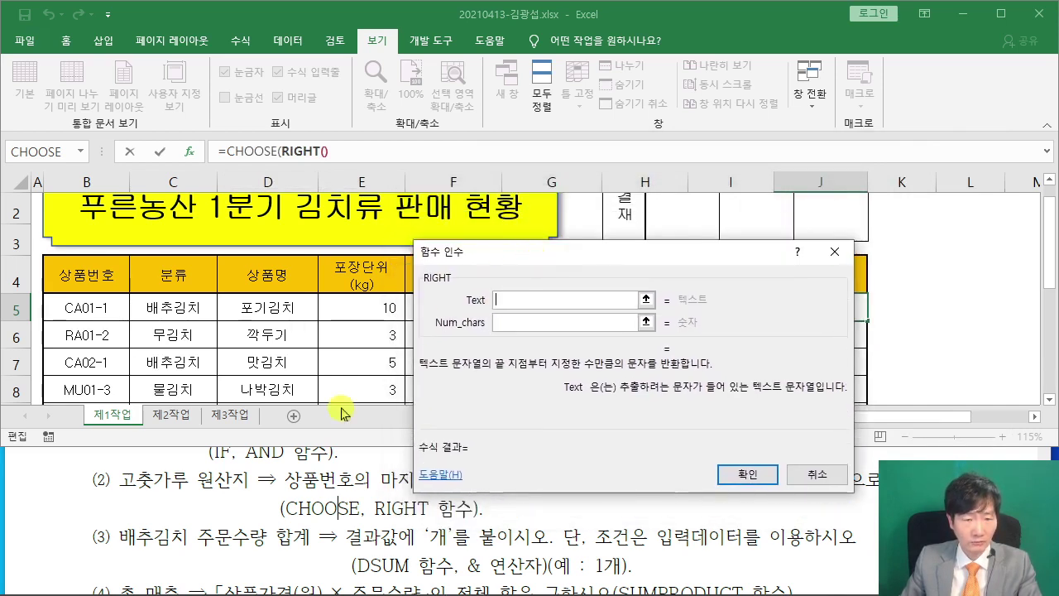
left_click_drag(513, 262, 472, 236)
left_click(103, 308)
left_click(327, 155)
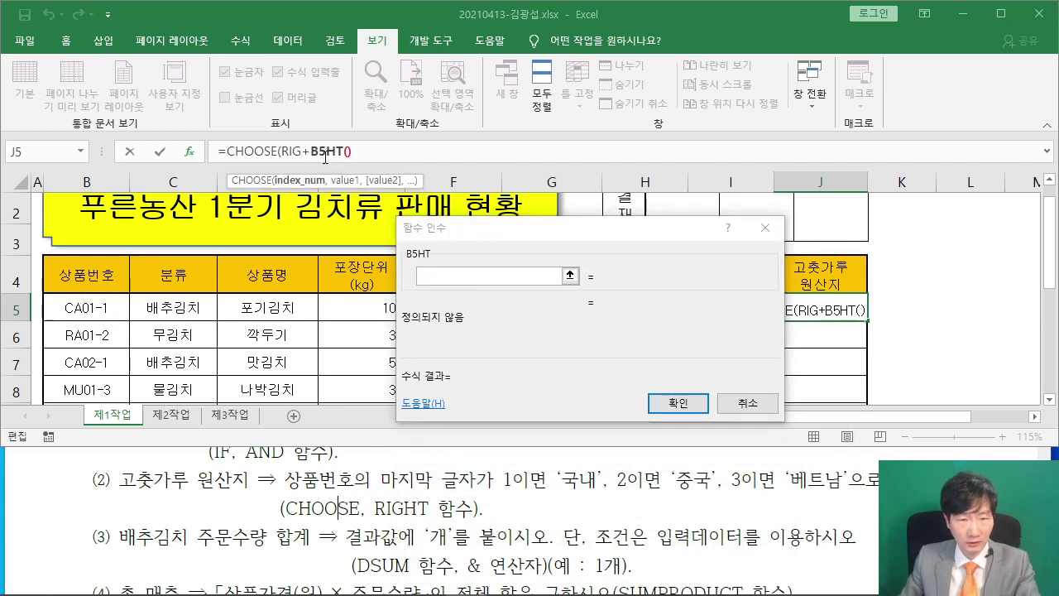
key("BackSpace")
key("BackSpace")
key("BackSpace")
left_click(491, 275)
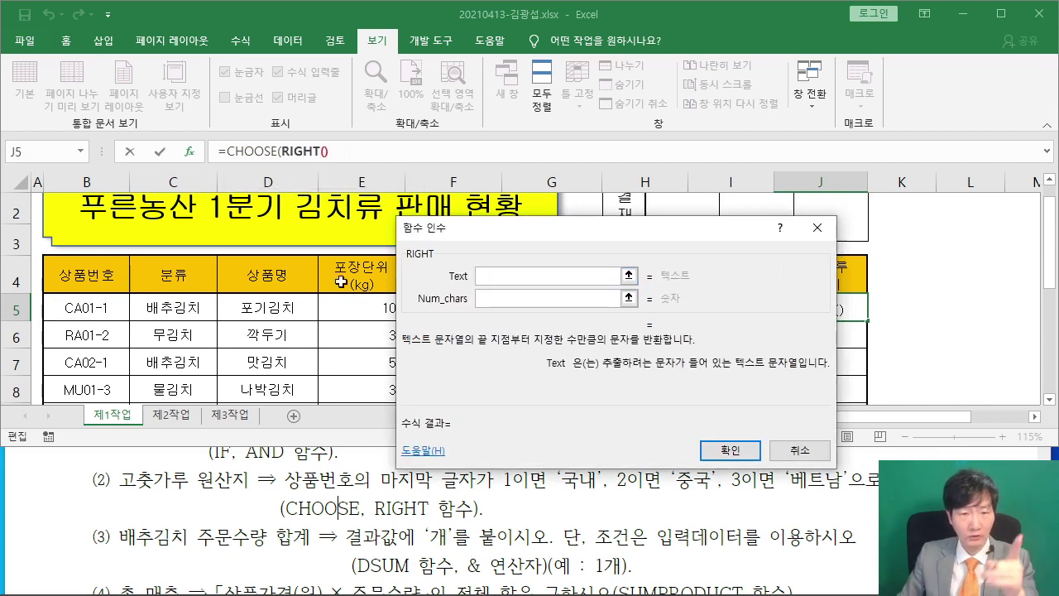
Set RIGHT's Text to B5 and Num_chars to 1, and return to the arguments of the enclosing CHOOSE function
left_click(101, 308)
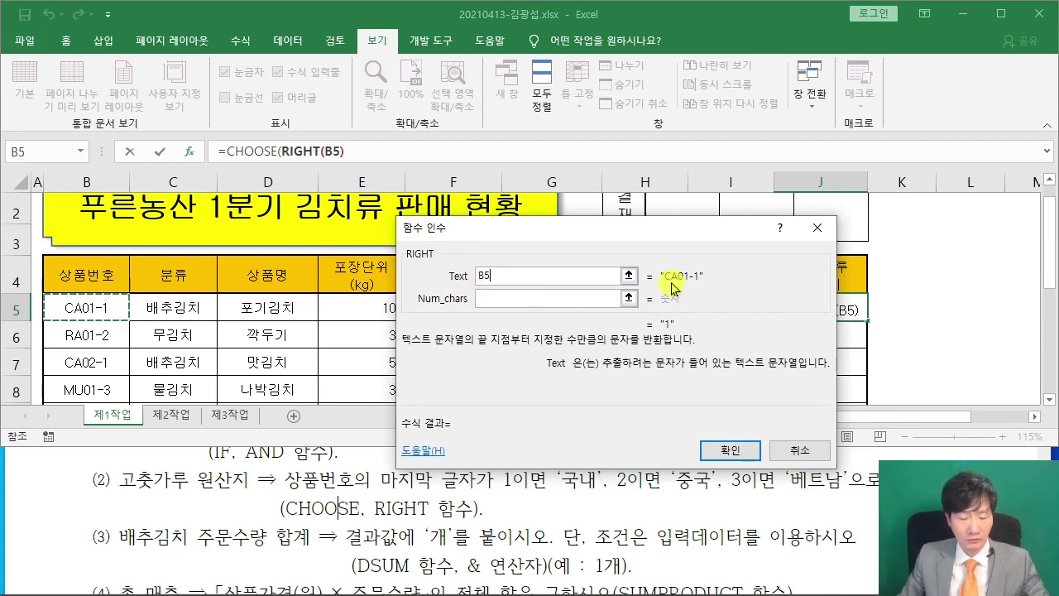
left_click(503, 299)
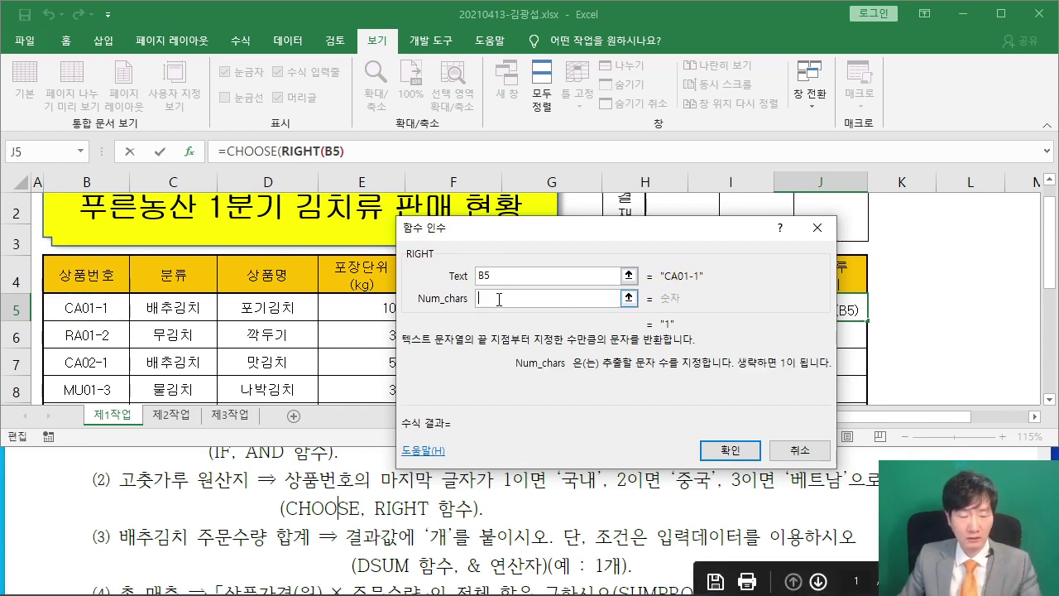
type("1")
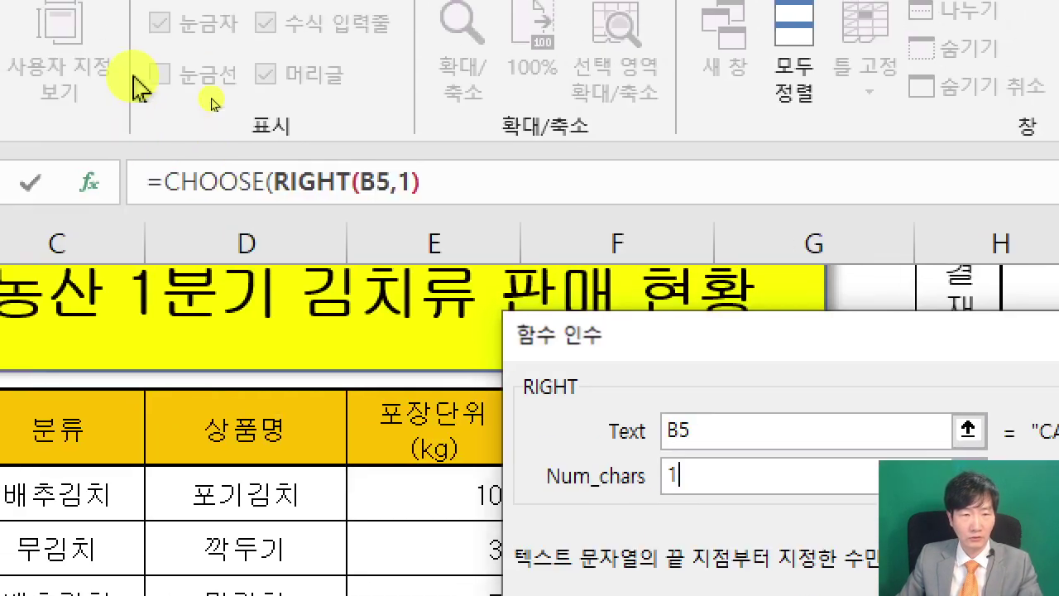
left_click_drag(627, 337, 347, 279)
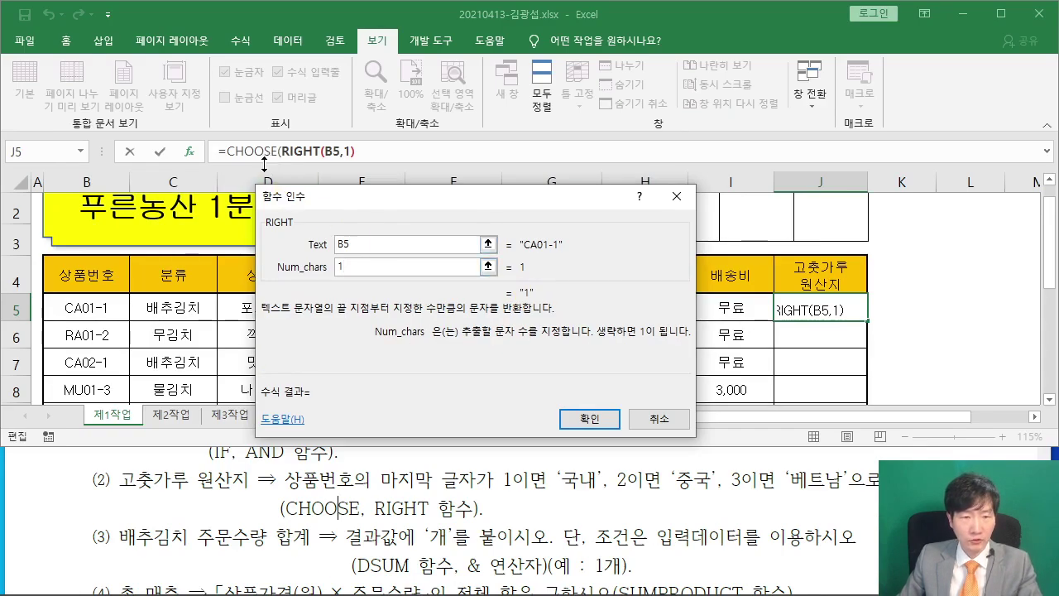
left_click(264, 150)
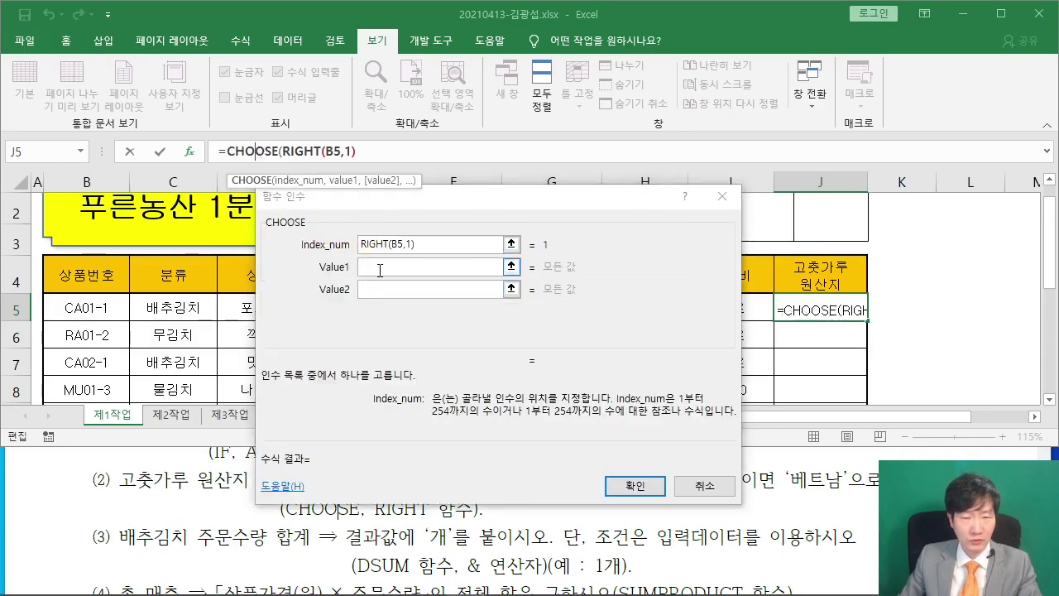
Set CHOOSE's Value1 to "국내", keeping instruction (2) of the exam in view beside the function arguments
left_click_drag(419, 199, 522, 179)
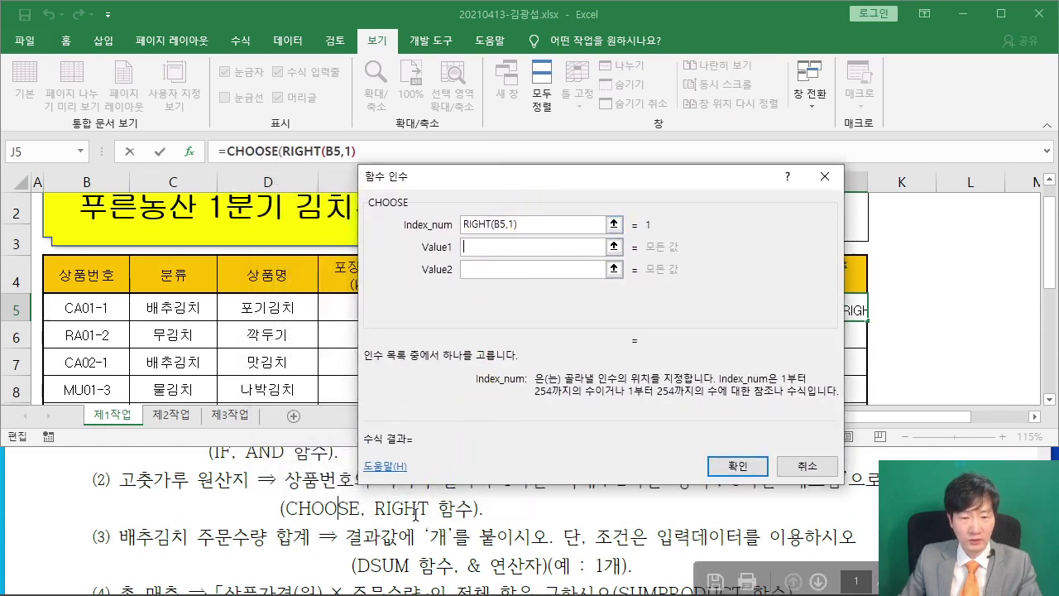
scroll(430, 496, "up", 1)
scroll(418, 513, "up", 1)
left_click(487, 248)
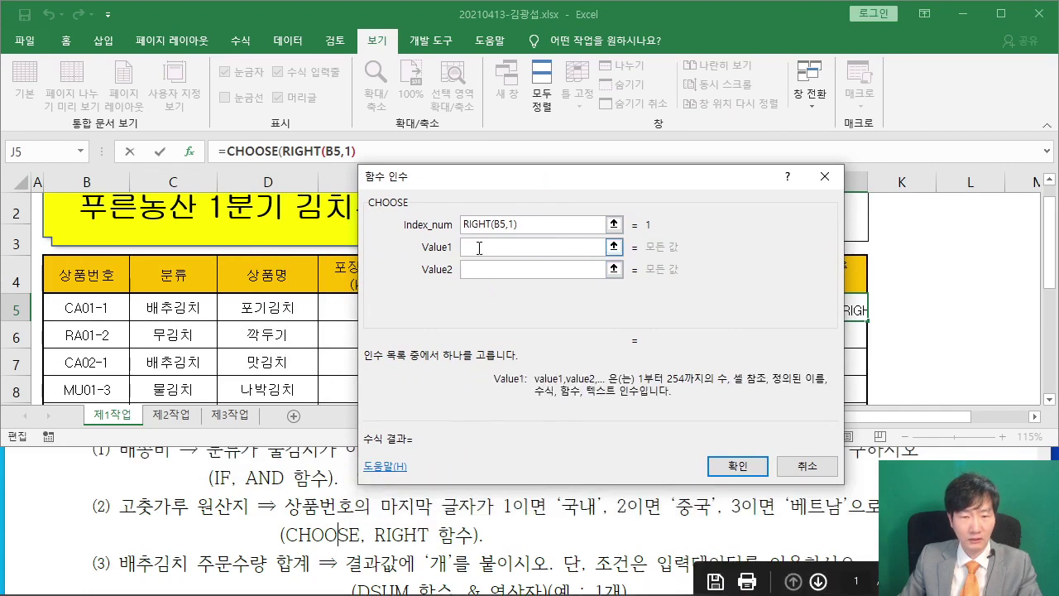
type("\"R")
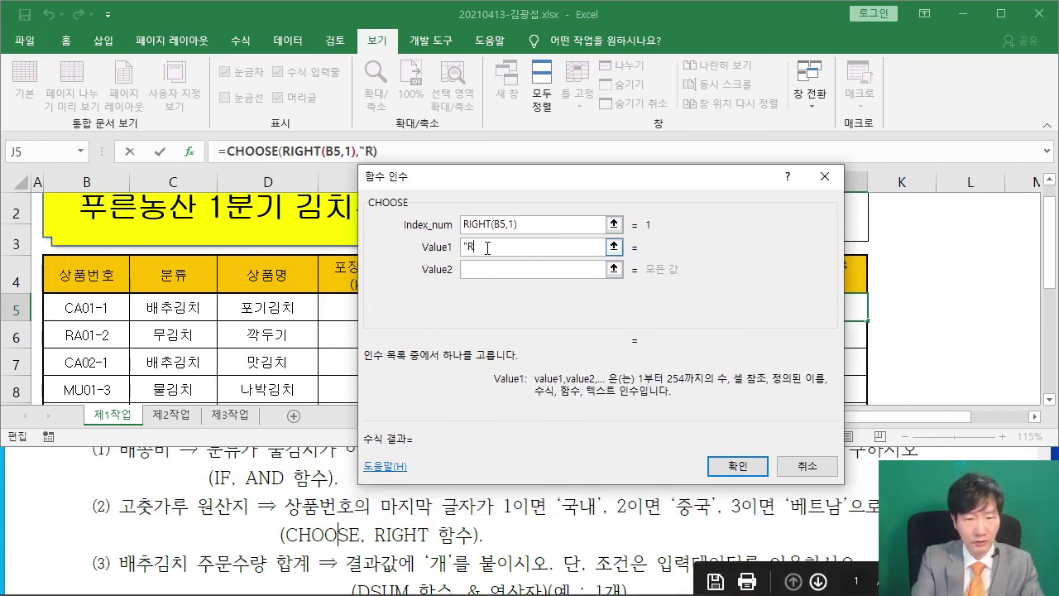
type("NR국내\"")
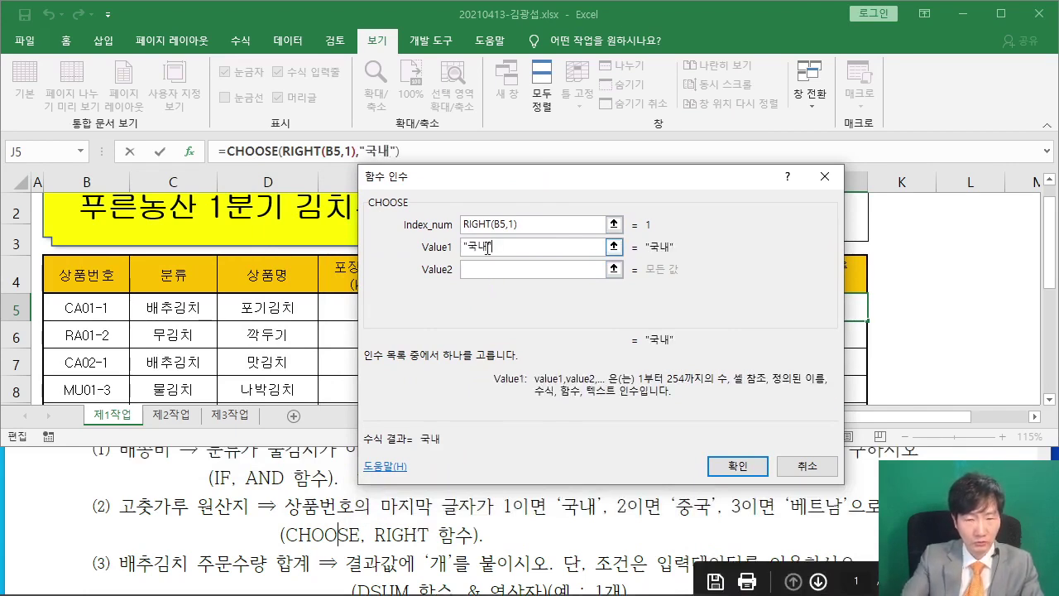
Set CHOOSE's Value2 to "중국" and Value3 to "베트남", and confirm the 고춧가루 원산지 formula in J5
left_click(492, 270)
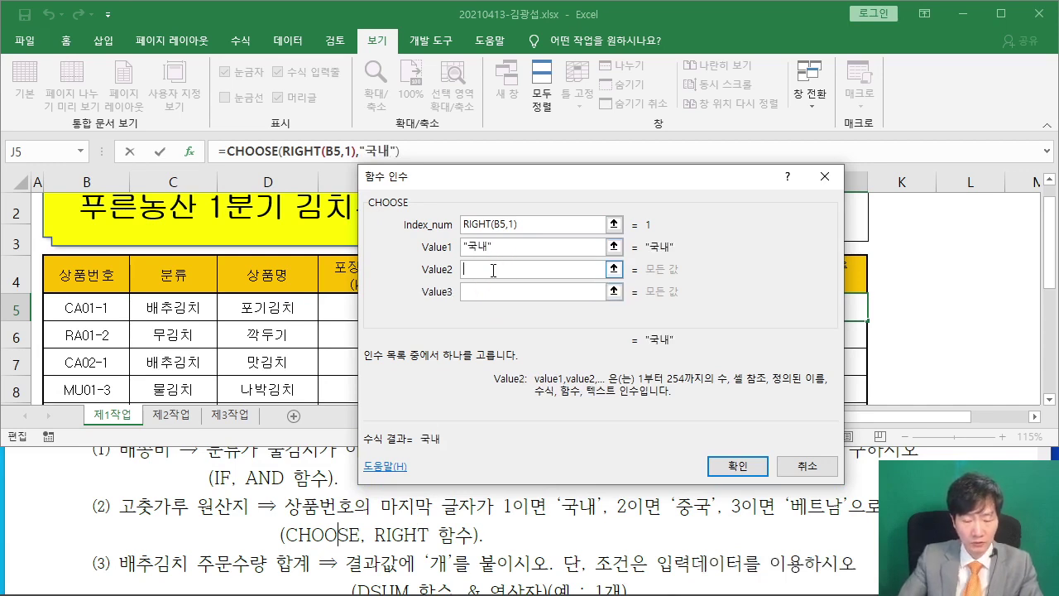
type("\"중국")
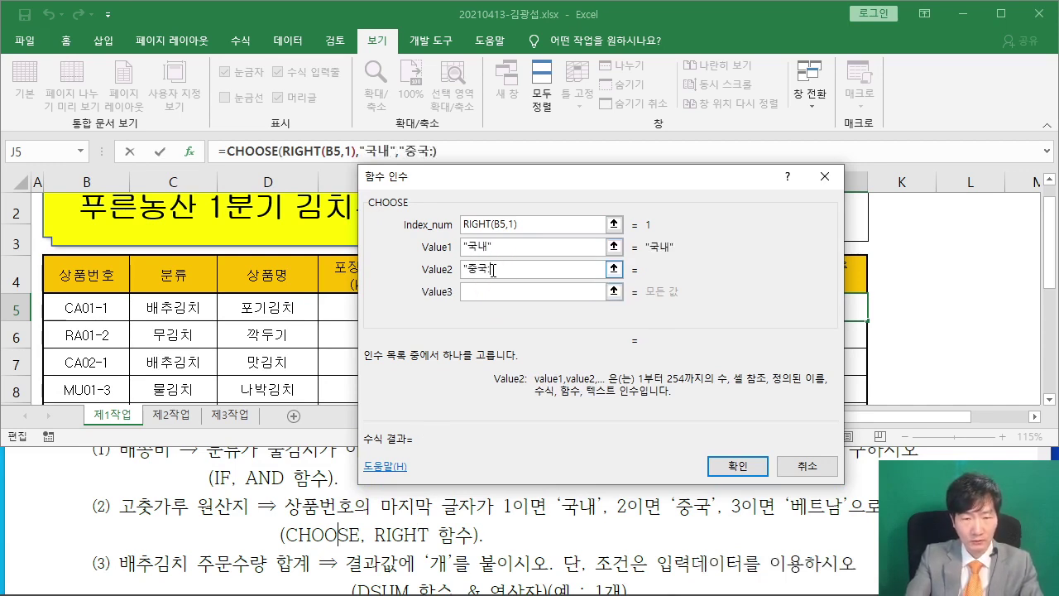
type("\"")
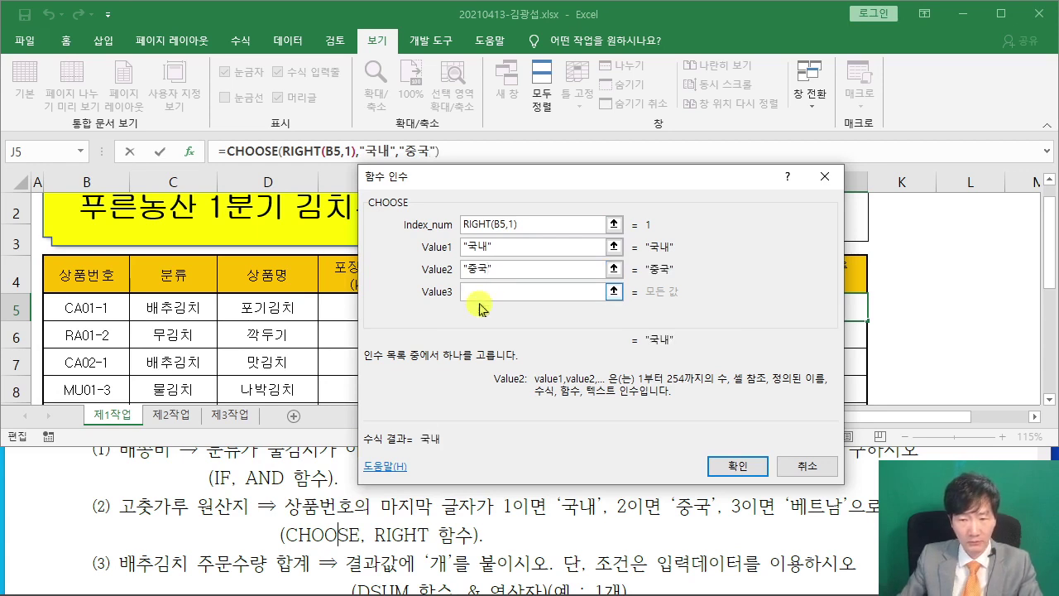
left_click(482, 294)
type("\"ㄴ")
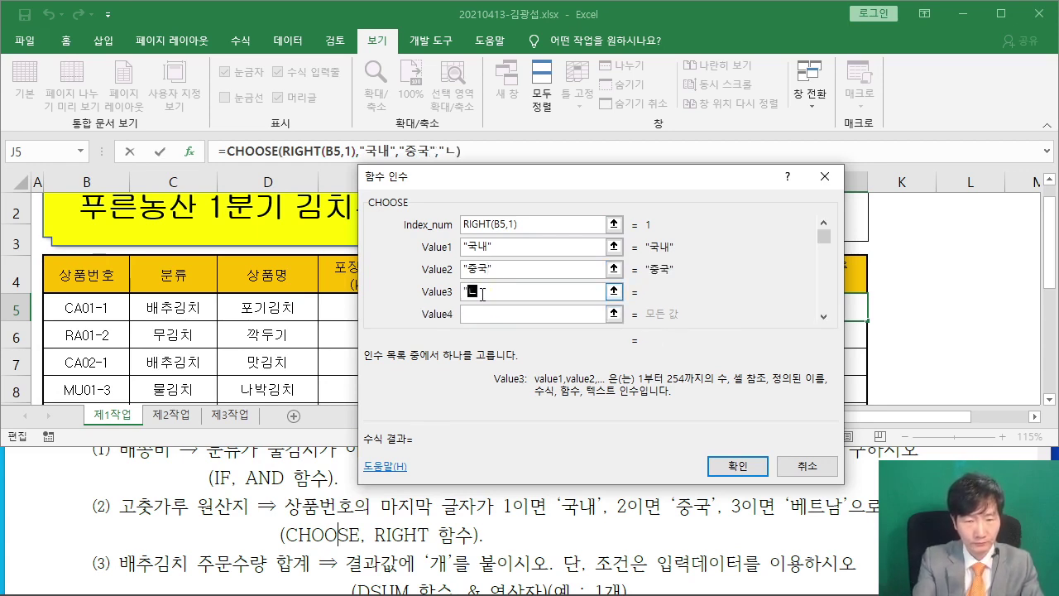
type("트남\"")
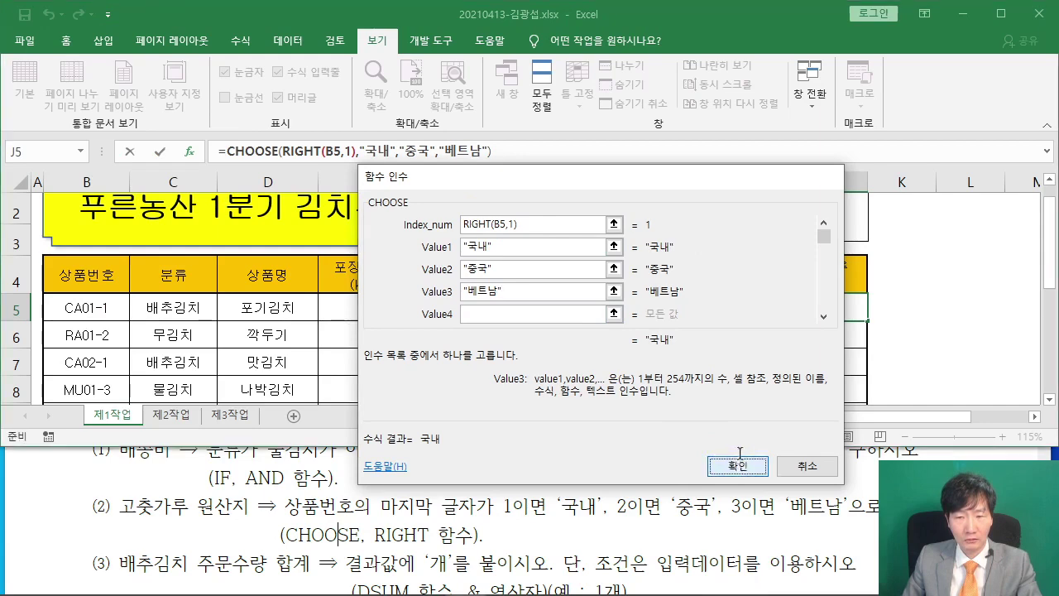
left_click(737, 466)
Copy the 고춧가루 원산지 formula from J5 down to J12, filling without formatting, and check it in J5
scroll(849, 306, "down", 1)
scroll(849, 305, "up", 1)
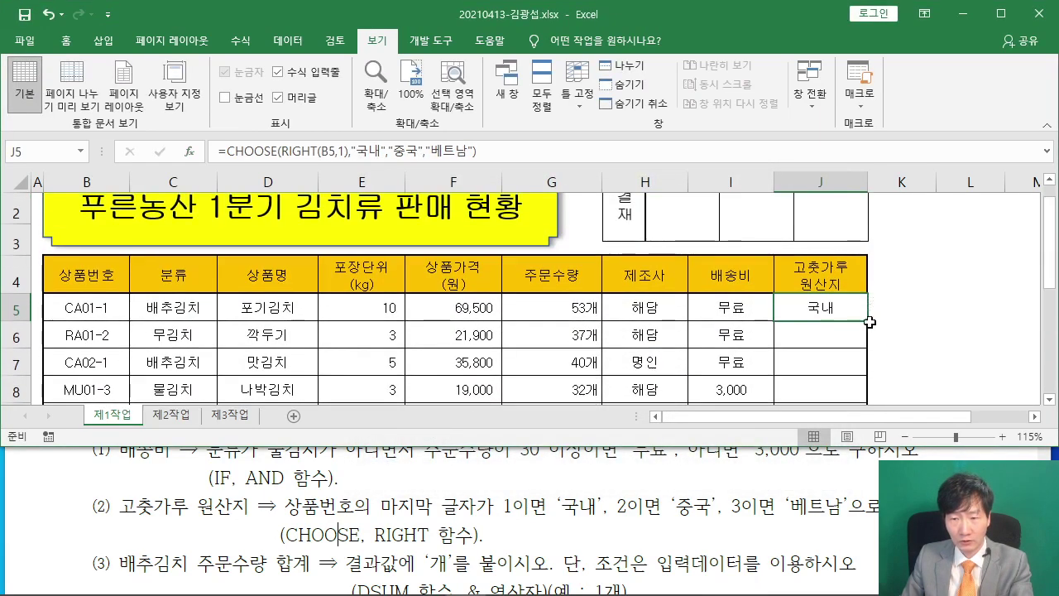
mouse_move(869, 320)
left_mouse_down()
mouse_move(870, 406)
mouse_move(863, 328)
left_mouse_up()
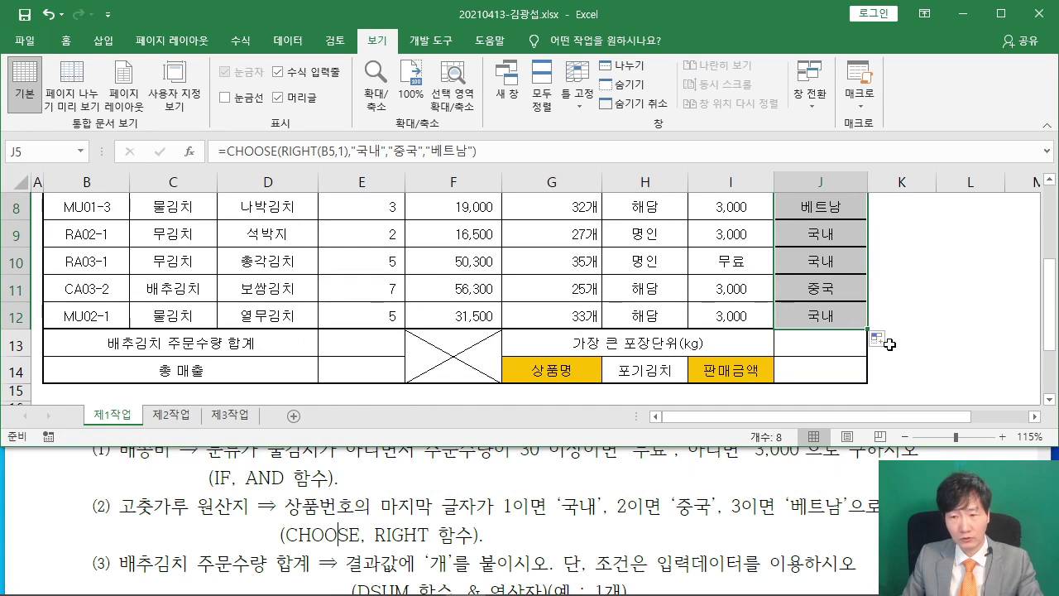
left_click(879, 339)
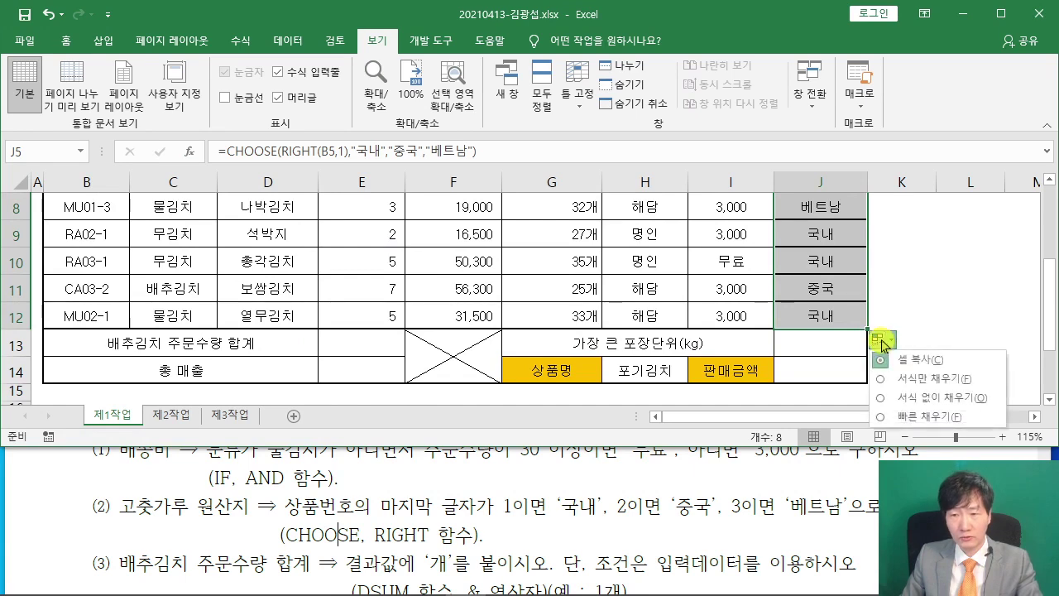
left_click(891, 399)
left_click(924, 326)
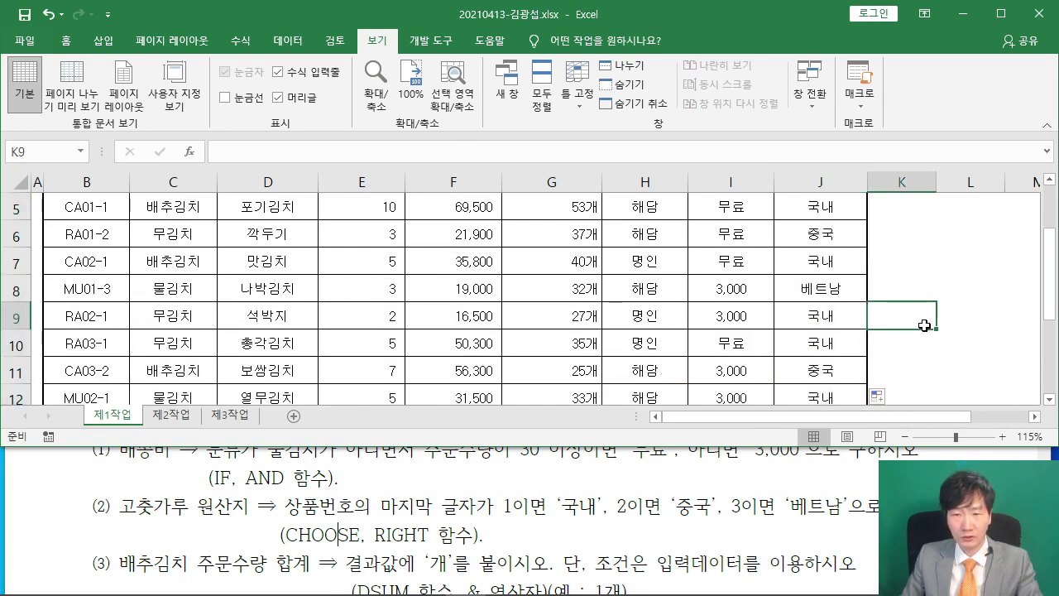
scroll(925, 326, "up", 1)
left_click(788, 308)
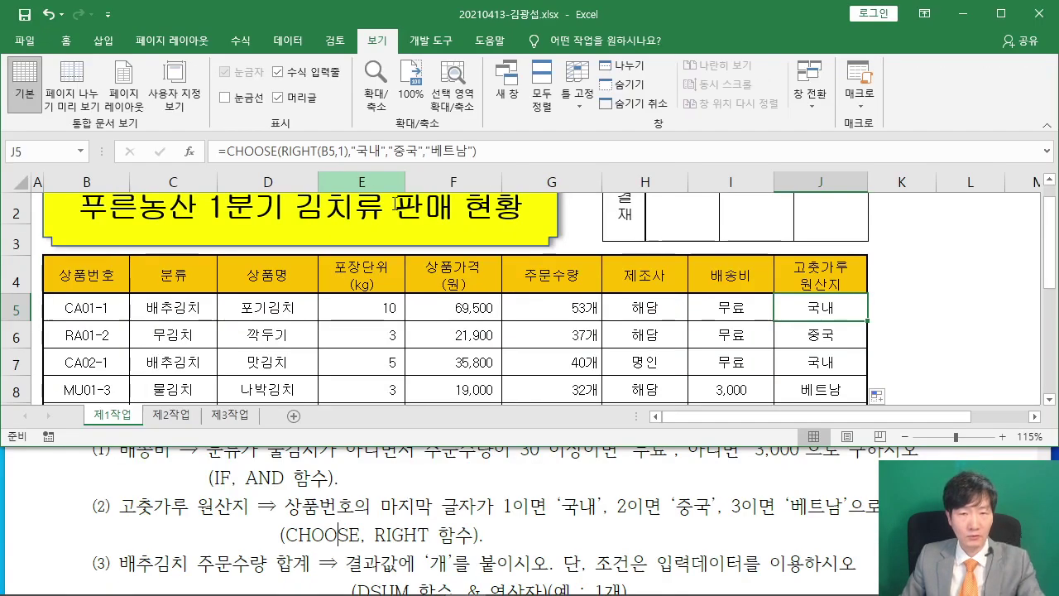
Select E13, the result cell for 배추김치 주문수량 합계, with instruction (3) of the exam in view
scroll(384, 310, "down", 2)
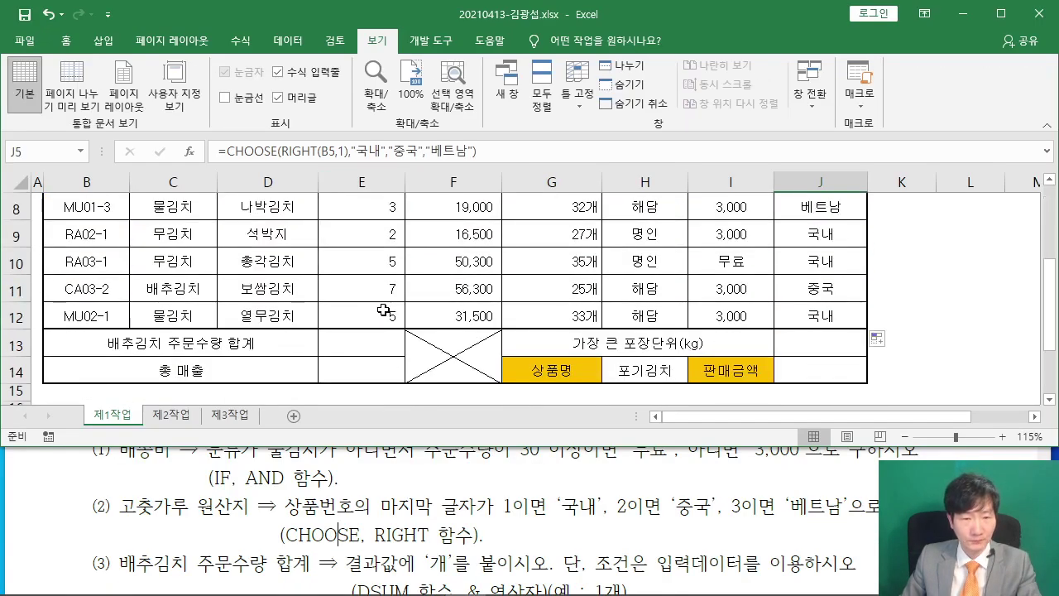
left_click(368, 353)
scroll(294, 513, "down", 1)
scroll(294, 513, "down", 1)
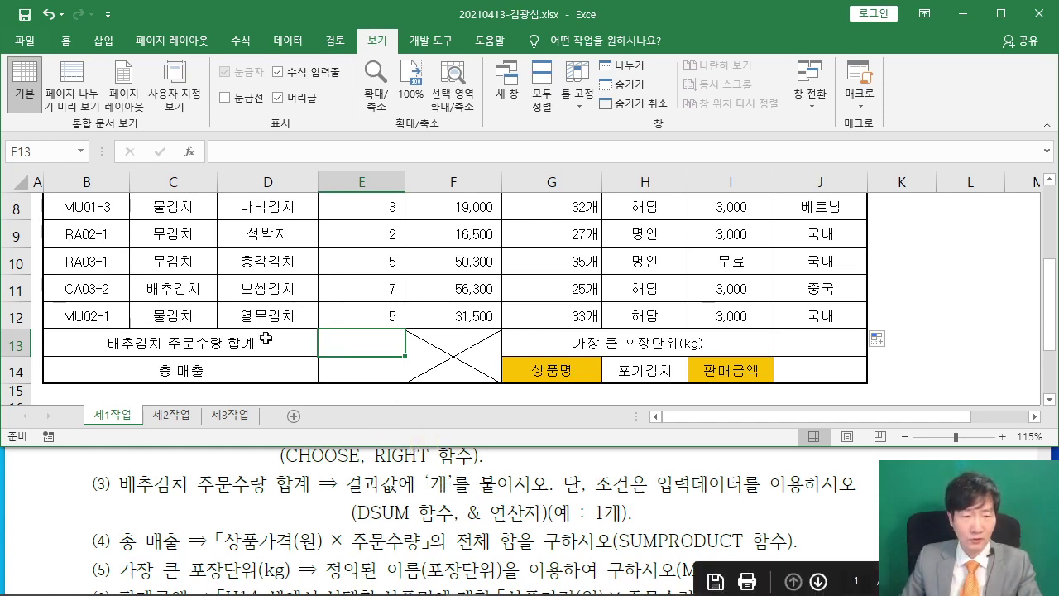
Find the DSUM function and start it in cell E13 for the 배추김치 주문수량 합계
left_click(188, 151)
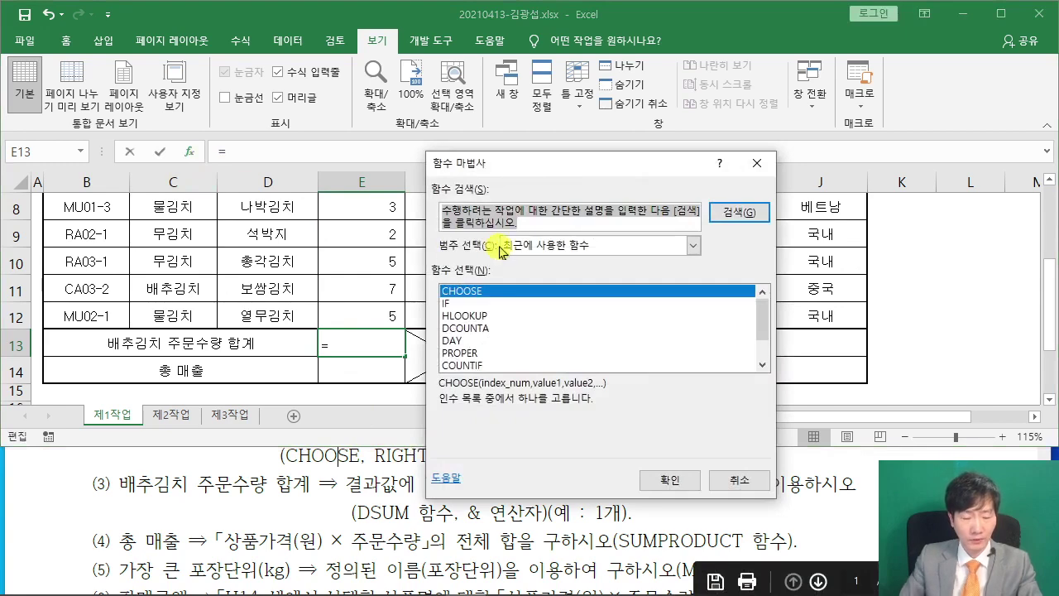
type("ㅇ")
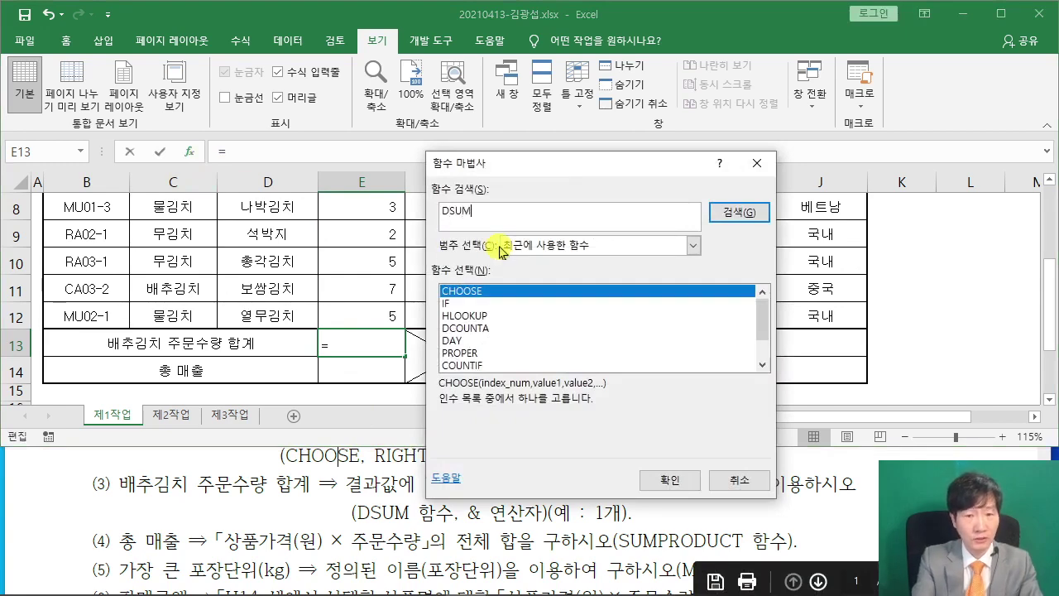
type("DSUM")
key("Return")
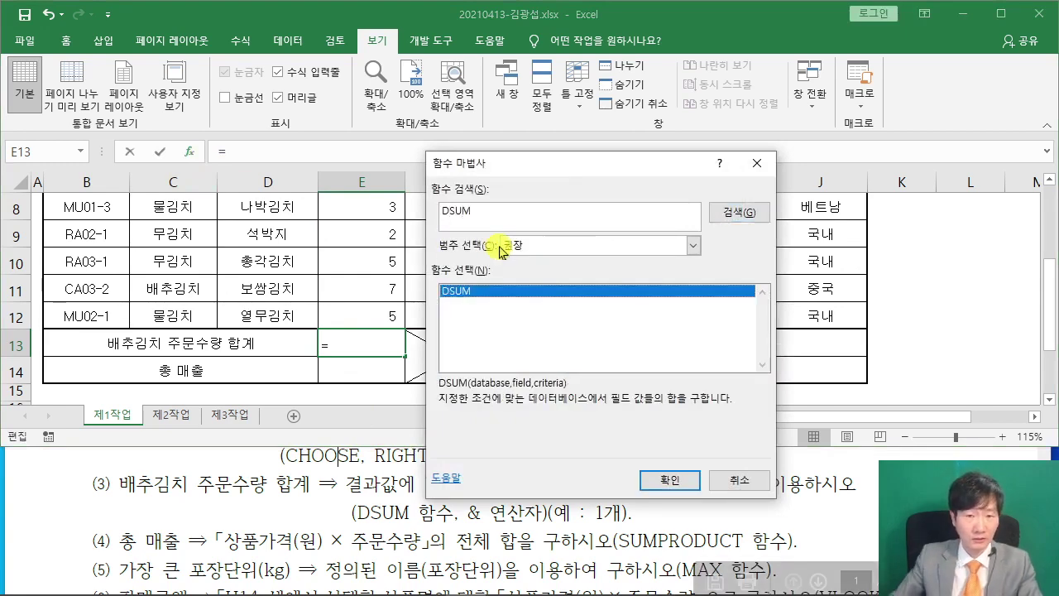
left_click(669, 479)
left_click_drag(463, 203, 585, 174)
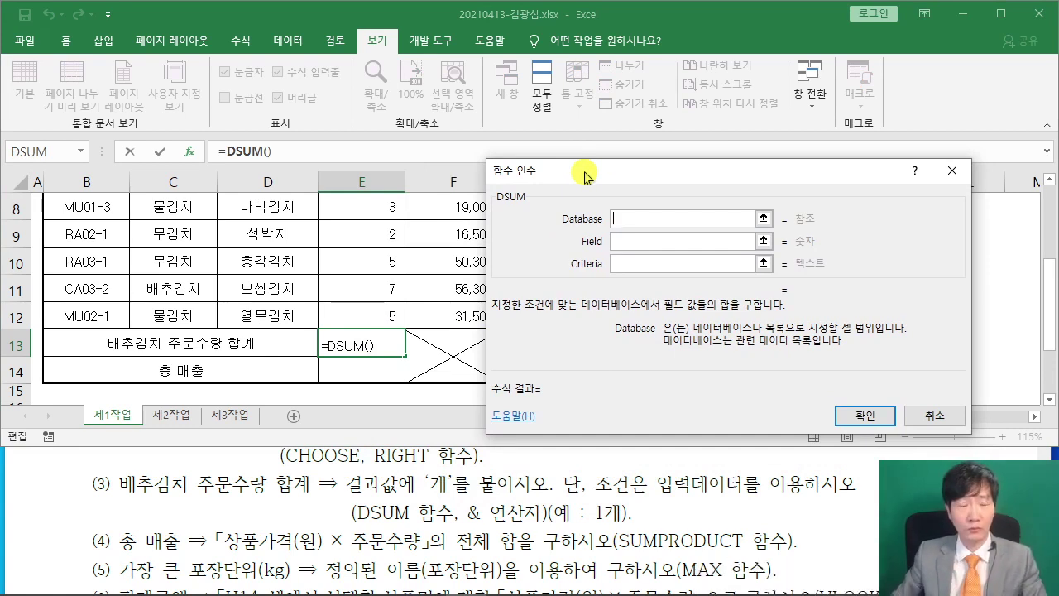
Set the DSUM database to the table range B4:H12, including its header row
scroll(207, 255, "up", 3)
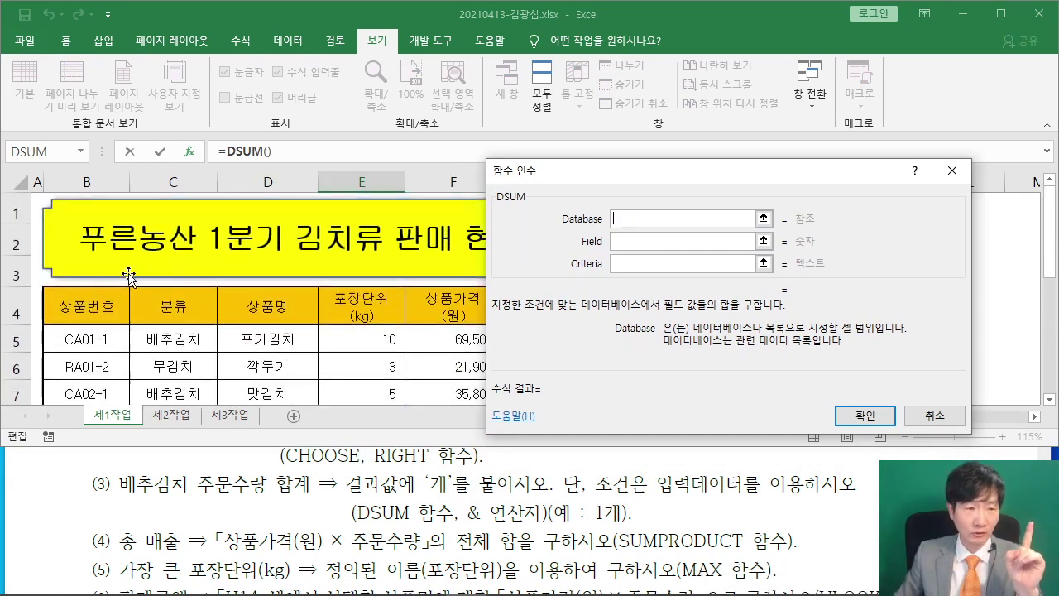
left_click(69, 300)
left_click_drag(69, 300, 644, 316)
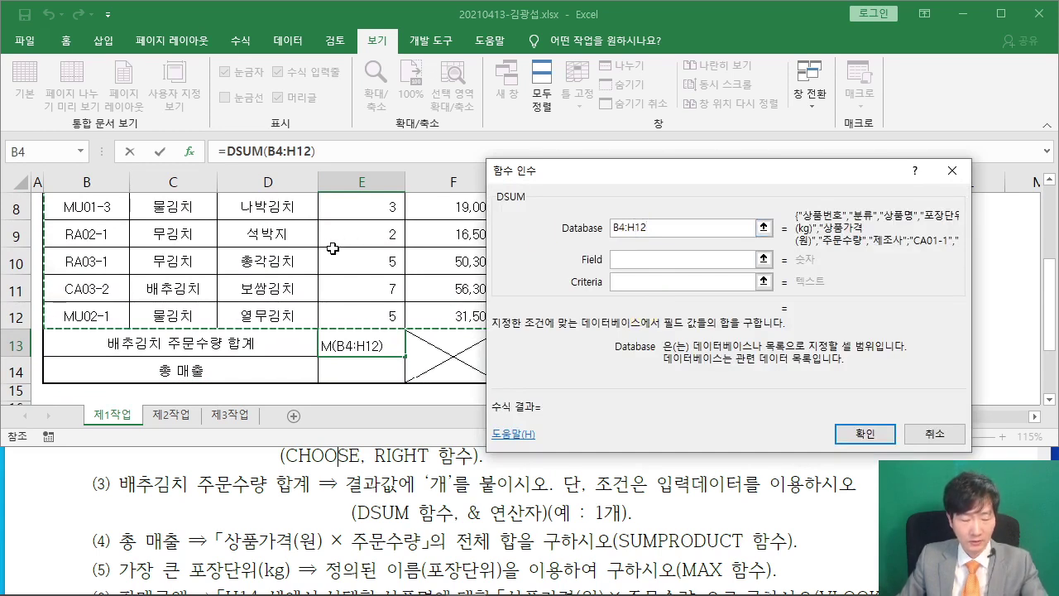
left_click_drag(306, 86, 289, 159)
left_click_drag(305, 92, 322, 118)
left_click_drag(377, 93, 378, 134)
left_click_drag(369, 114, 352, 172)
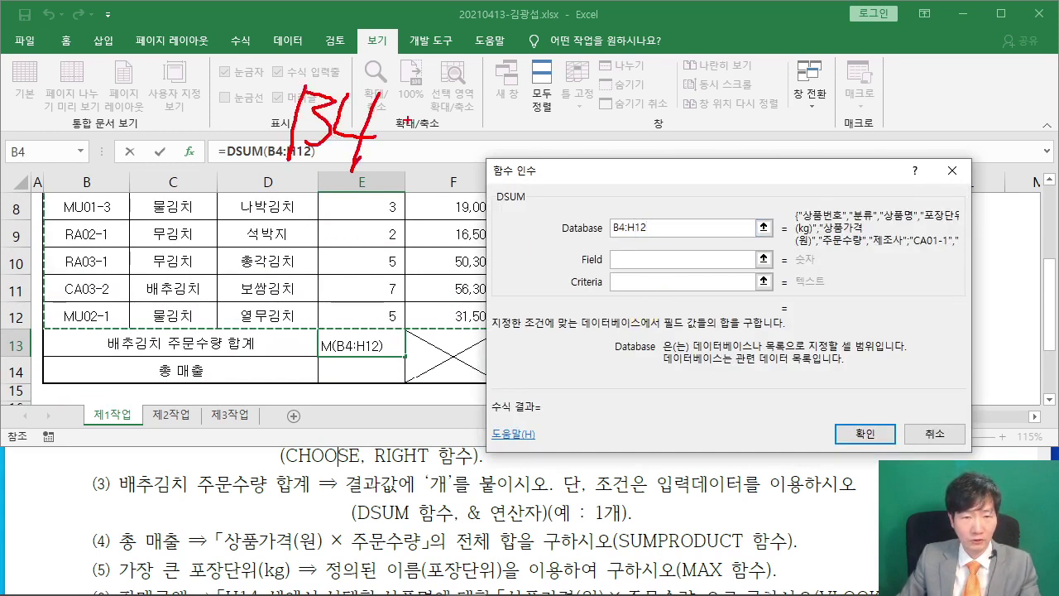
left_click_drag(507, 106, 495, 161)
mouse_move(521, 123)
left_mouse_down()
mouse_move(540, 118)
mouse_move(572, 134)
left_mouse_up()
left_click_drag(574, 166, 232, 157)
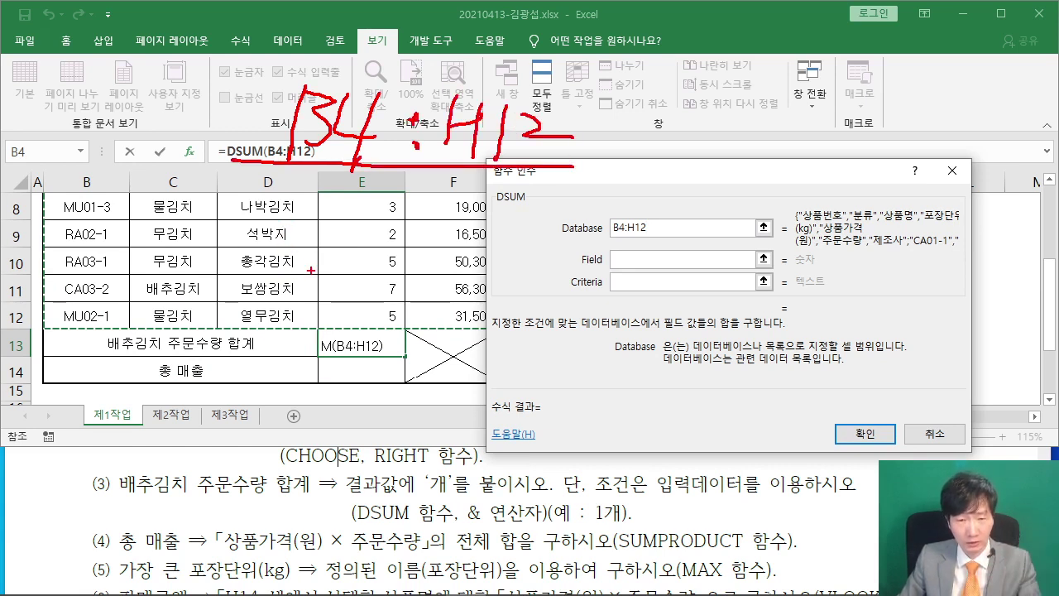
key("Escape")
Set the DSUM field to the 주문수량 header cell G4
left_click(619, 260)
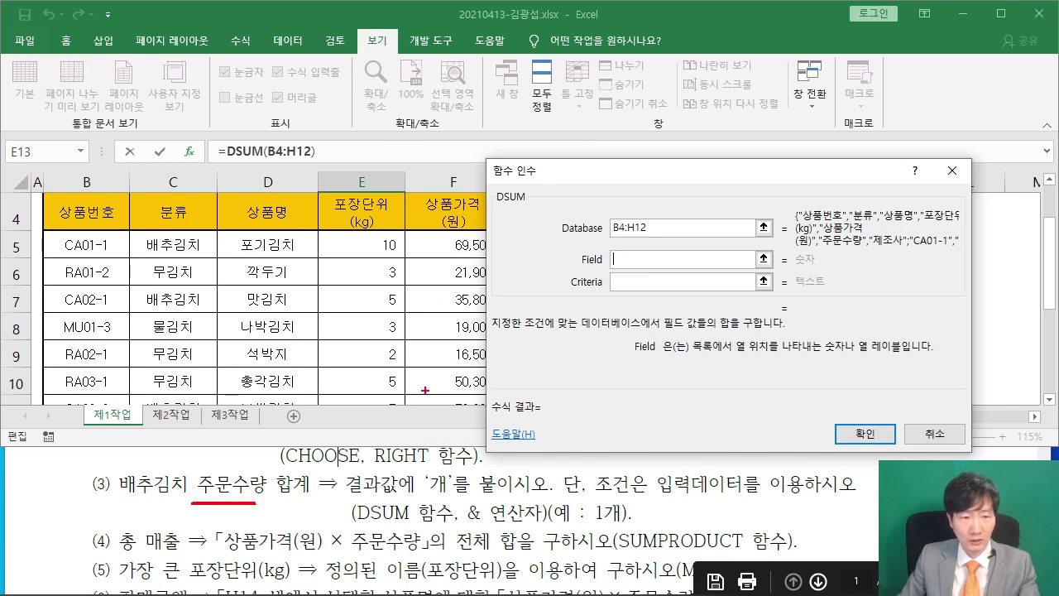
left_click_drag(563, 170, 556, 284)
left_click_drag(505, 186, 599, 228)
left_click_drag(556, 183, 617, 124)
key("Escape")
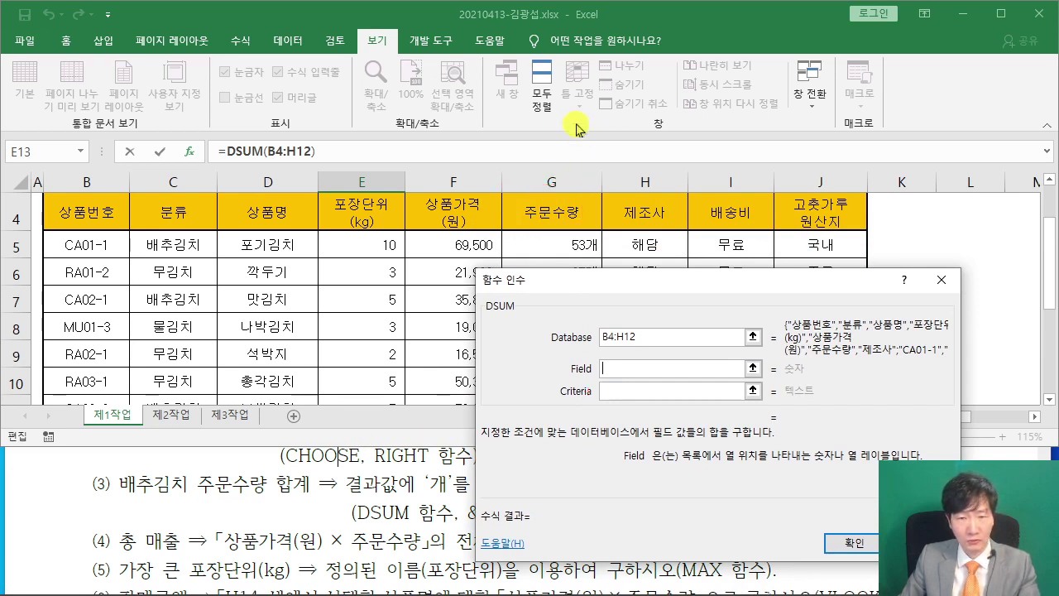
left_click(570, 218)
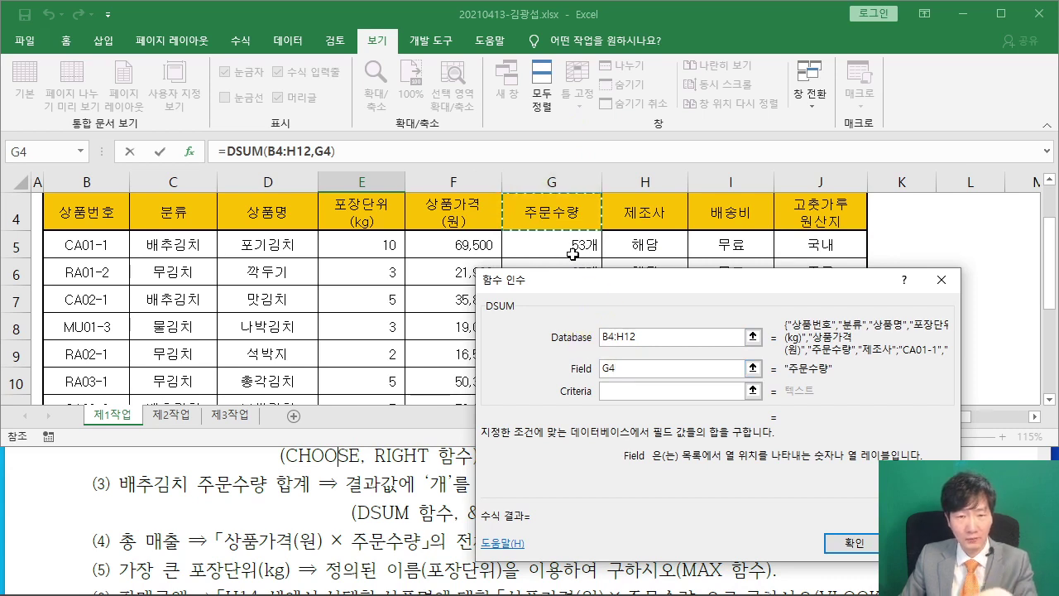
Set the DSUM criteria to the 분류 range C4:C5 and complete the function
left_click(618, 389)
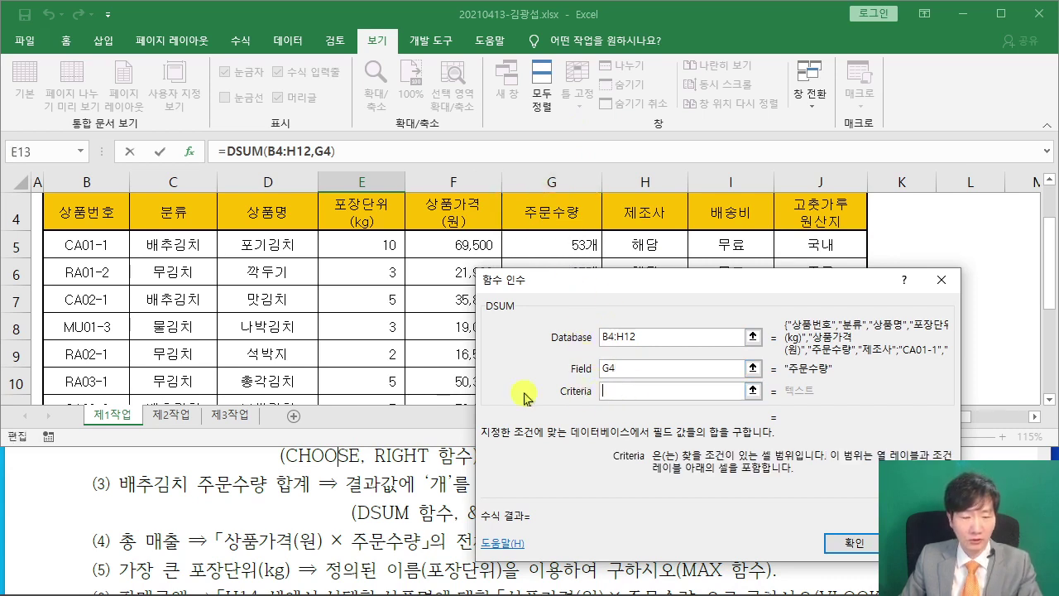
left_click(172, 214)
left_click_drag(171, 213, 171, 242)
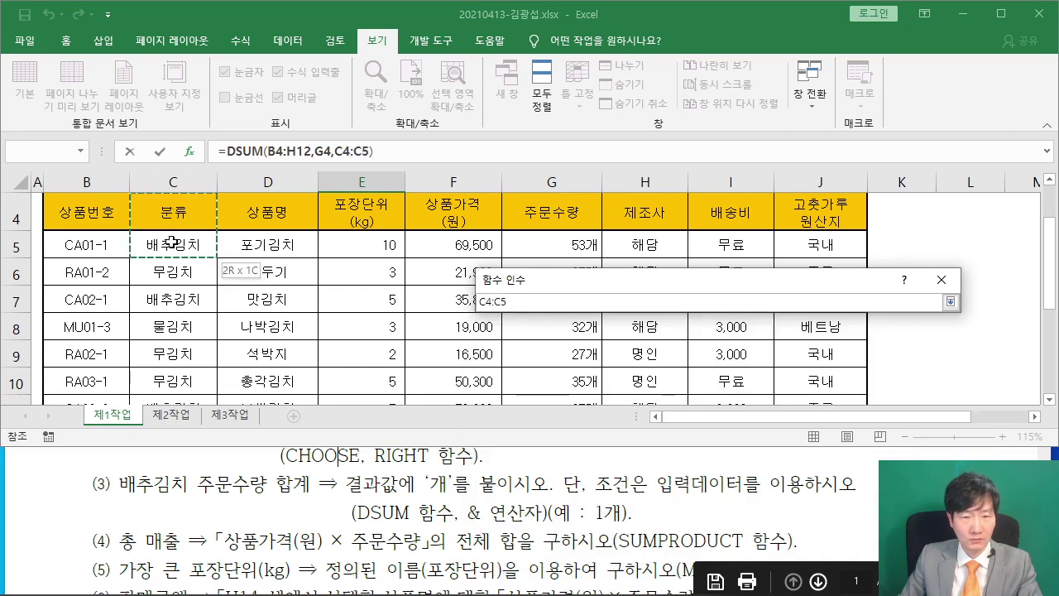
left_click_drag(172, 241, 172, 242)
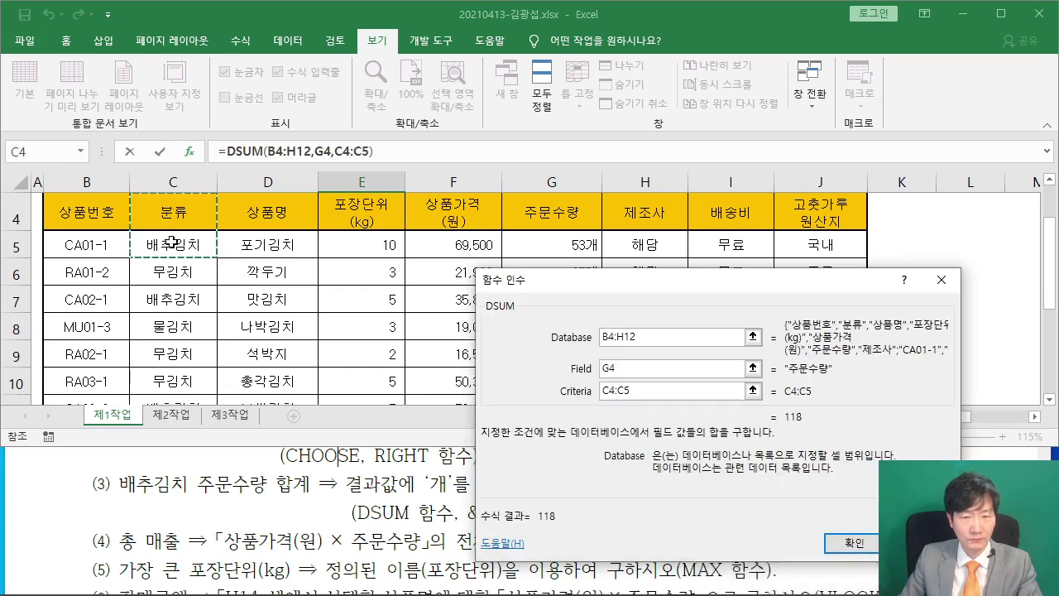
left_click_drag(491, 273, 322, 216)
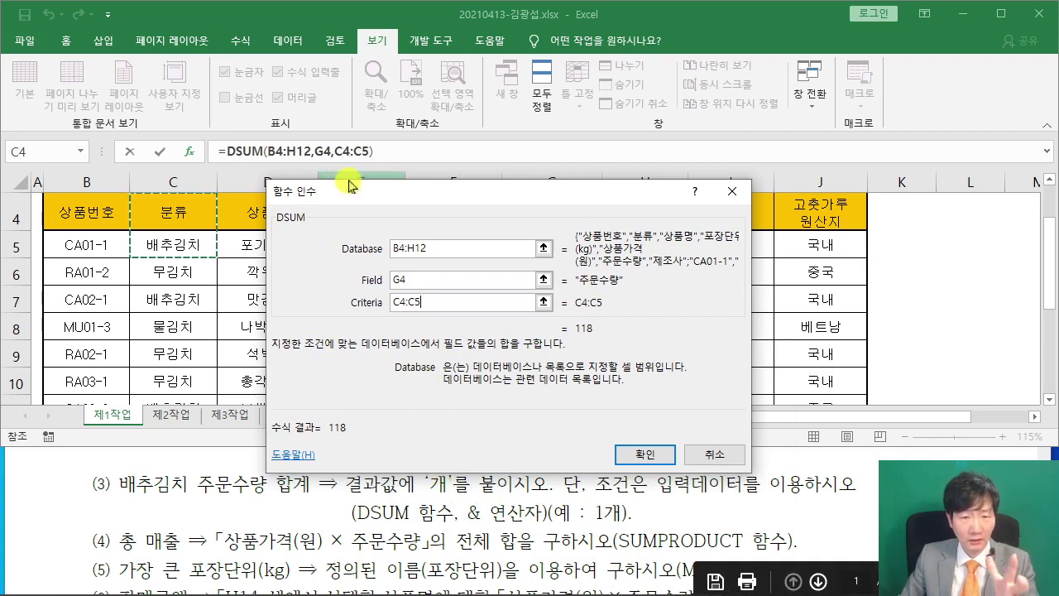
left_click(650, 453)
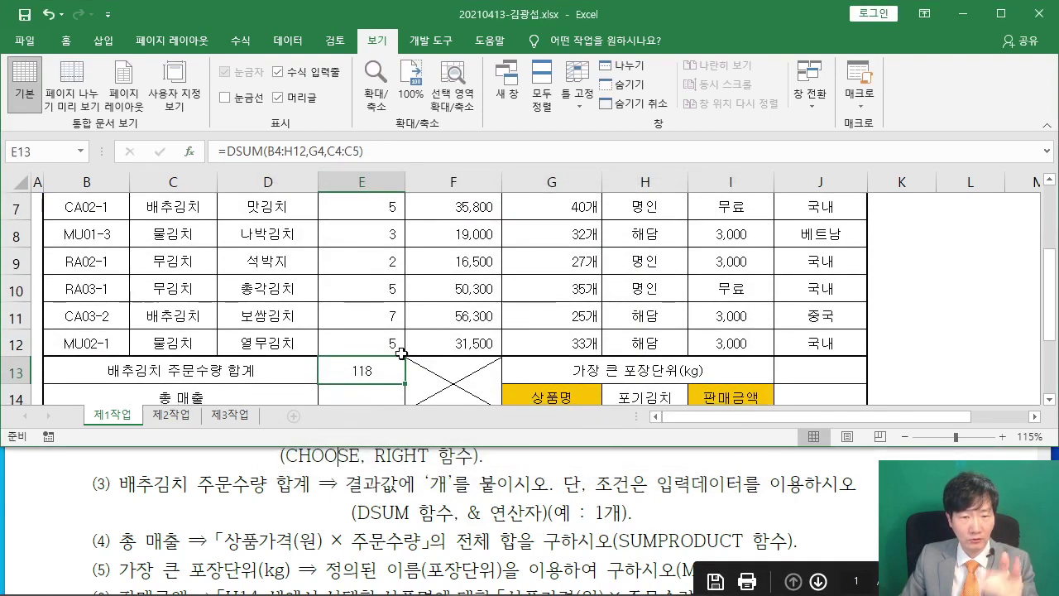
Append &"개" to the DSUM formula in cell E13 to add the unit to its result
left_click(382, 154)
type("&\"RO")
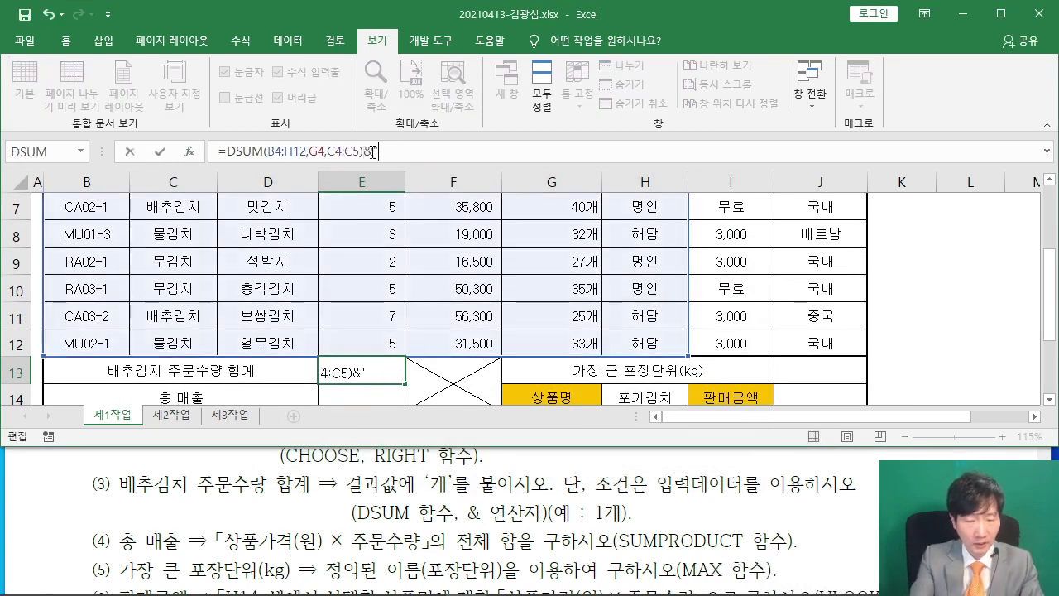
type("\"")
key("Return")
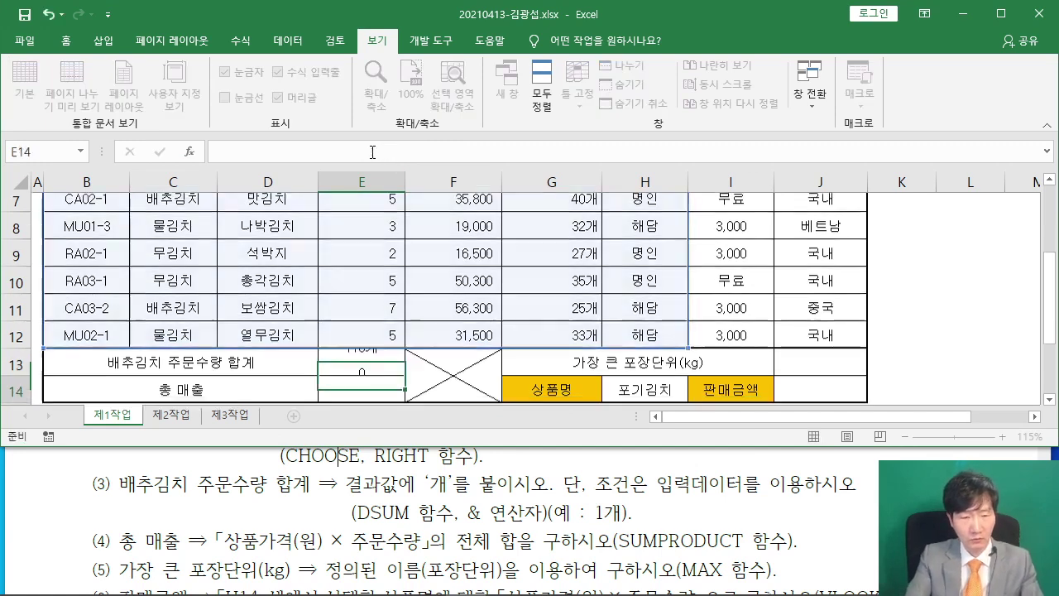
left_click(385, 341)
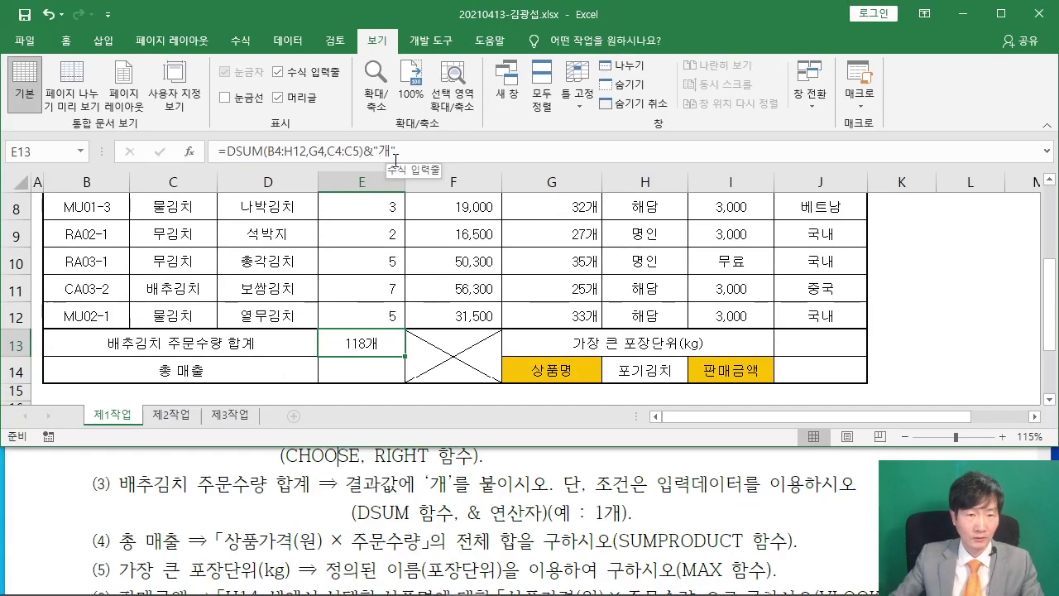
Find the SUMPRODUCT function and start it in cell E14 for the 총 매출
left_click(354, 366)
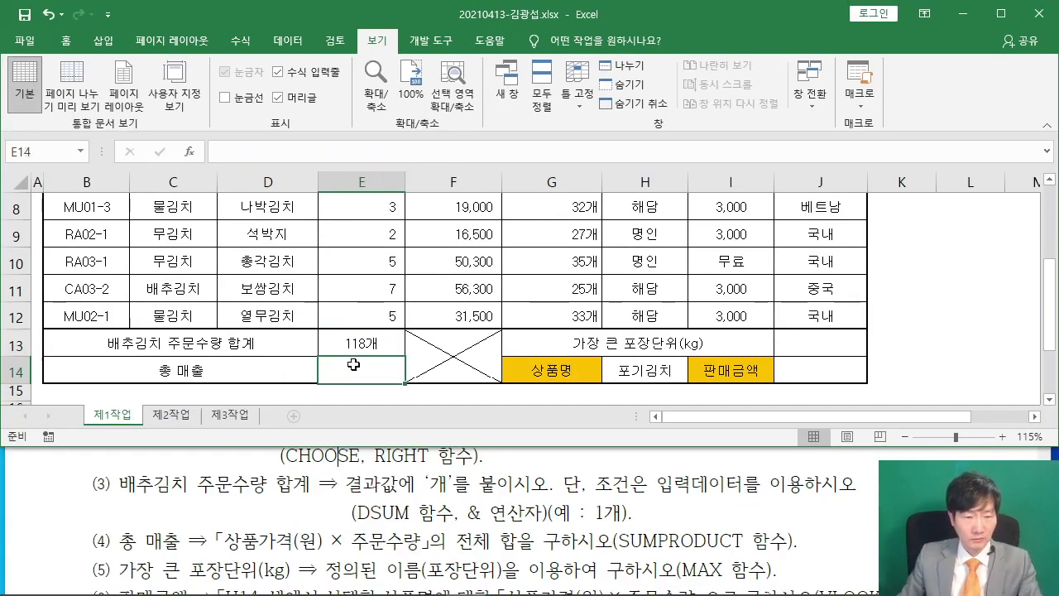
scroll(192, 526, "down", 1)
scroll(193, 523, "down", 1)
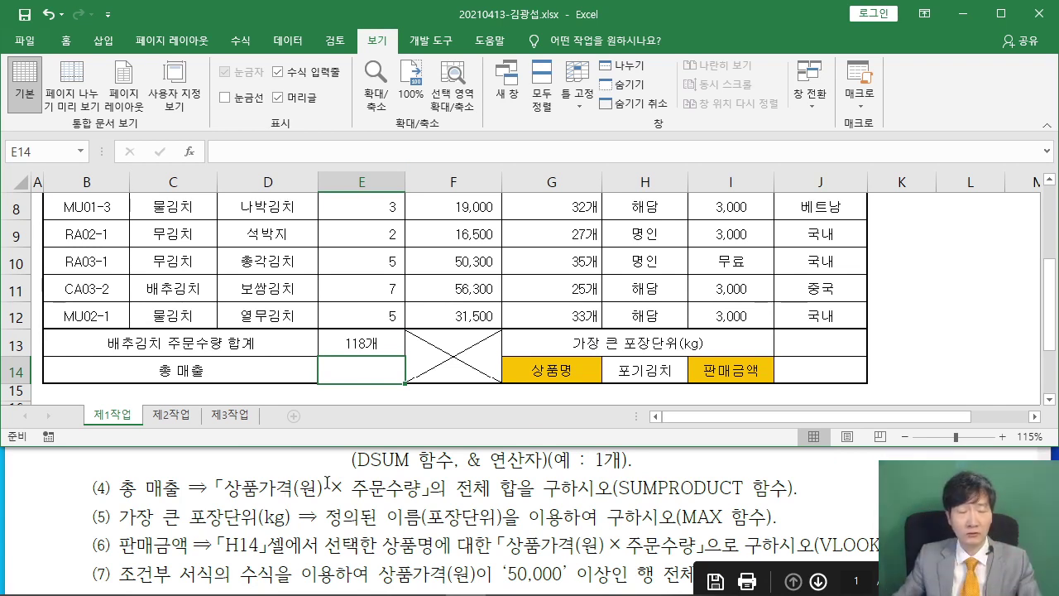
left_click(190, 152)
type("내")
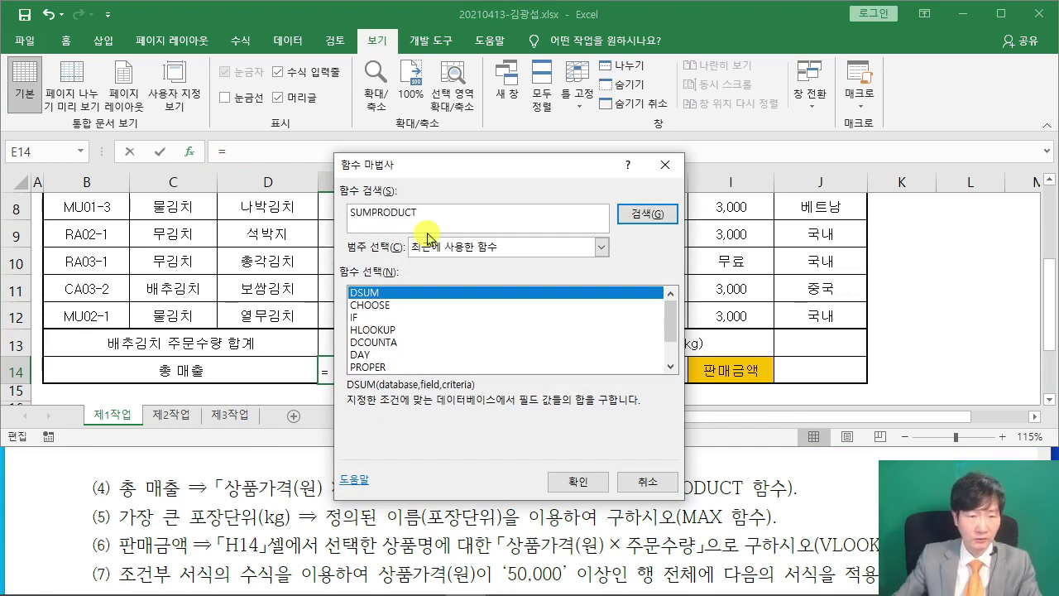
left_click(672, 216)
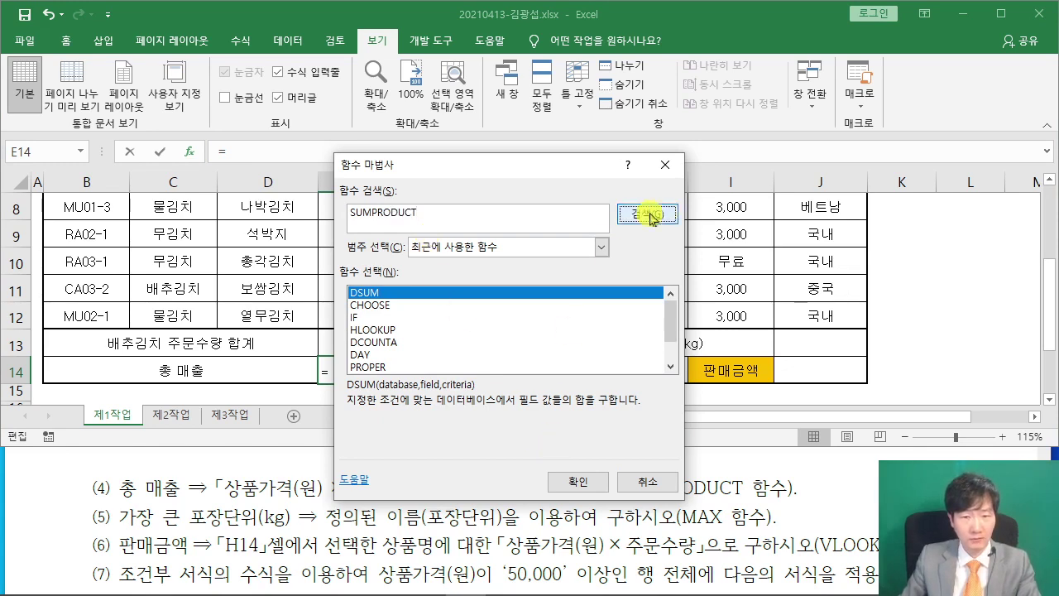
left_click(579, 482)
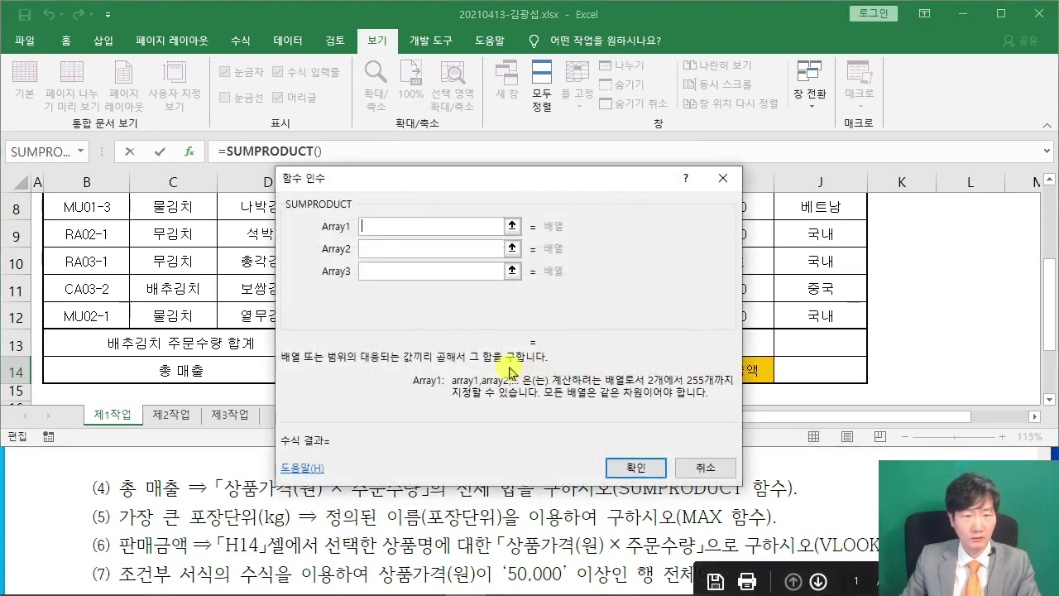
left_click_drag(390, 180, 709, 110)
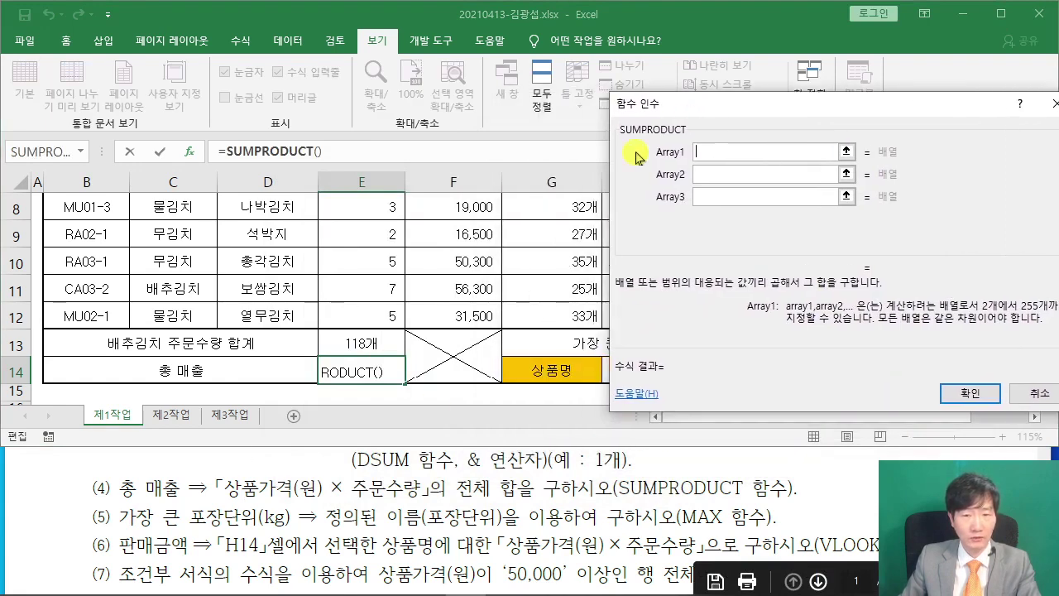
Set the first SUMPRODUCT array to the 상품가격 range F5:F12
scroll(473, 244, "up", 2)
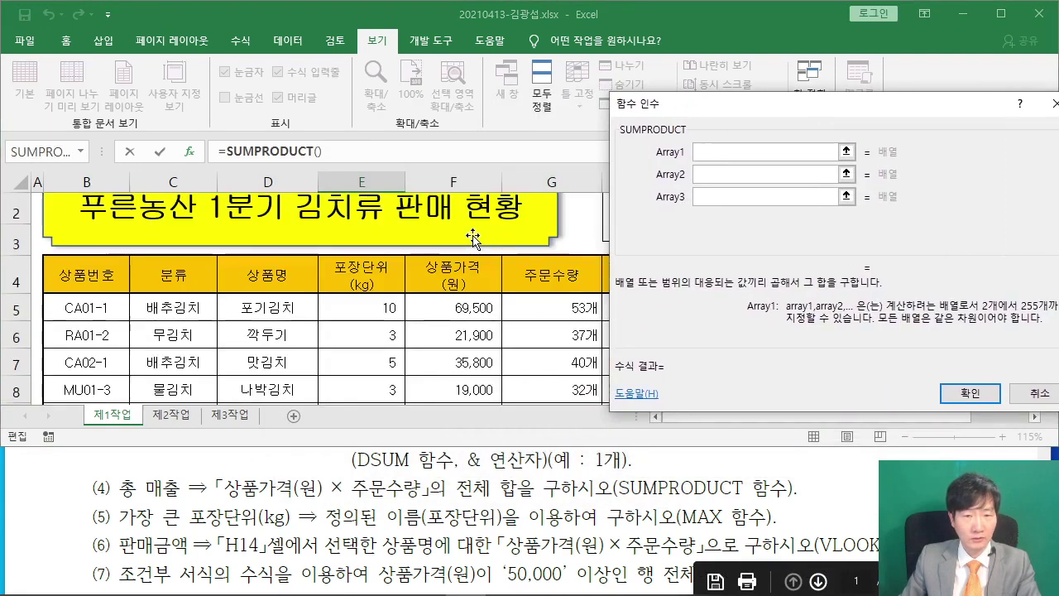
left_click(462, 308)
mouse_move(462, 307)
left_mouse_down()
mouse_move(451, 385)
mouse_move(451, 356)
mouse_move(470, 358)
mouse_move(469, 300)
left_mouse_up()
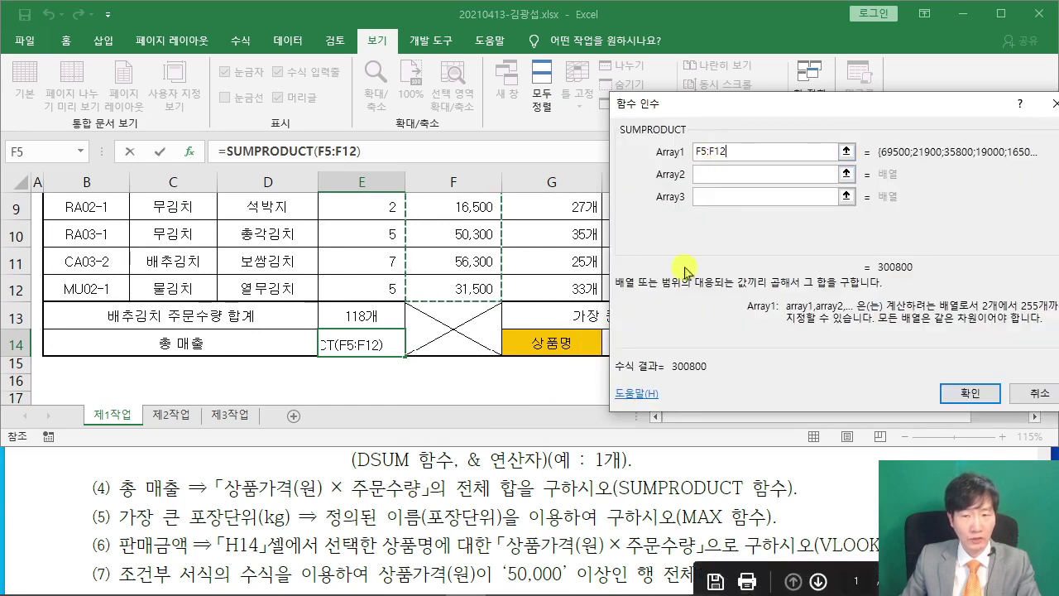
Set the second SUMPRODUCT array to the 주문수량 range G5:G12 and complete the function
left_click(711, 176)
scroll(563, 232, "up", 2)
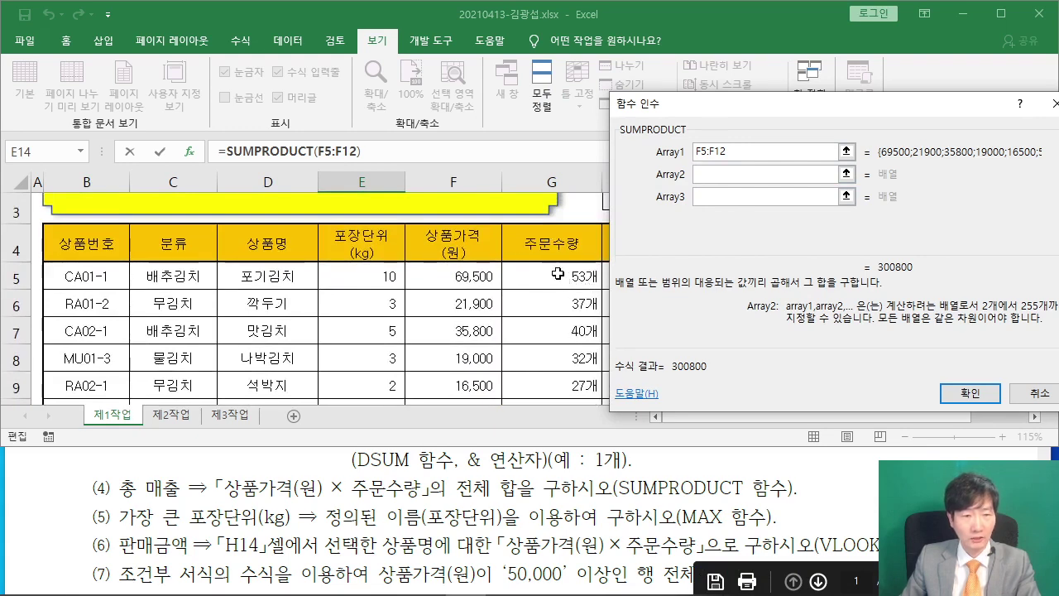
left_click(559, 274)
left_click_drag(558, 274, 553, 316)
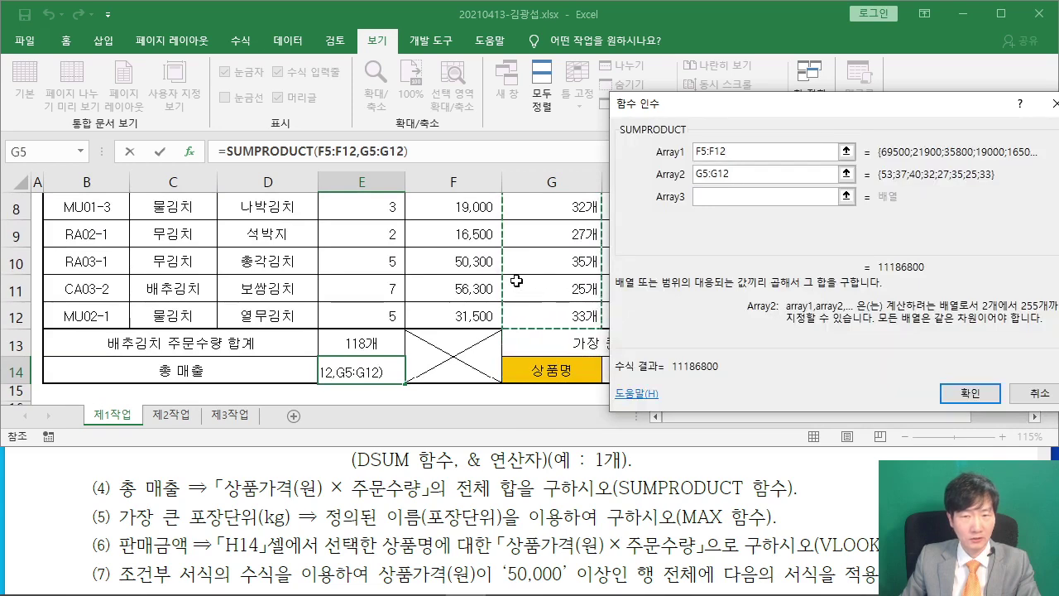
scroll(497, 282, "up", 2)
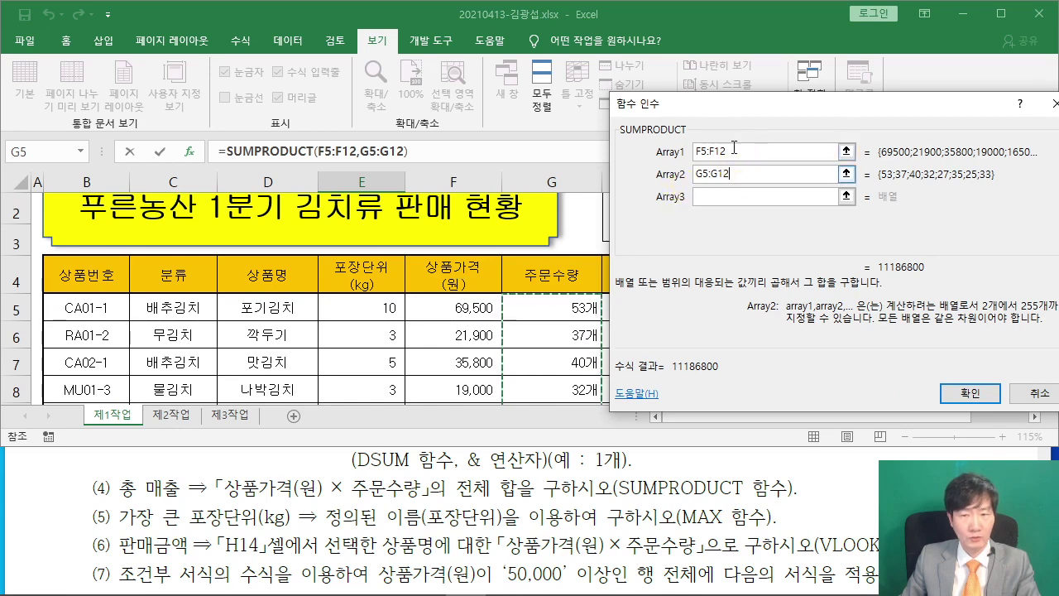
left_click_drag(715, 112, 368, 197)
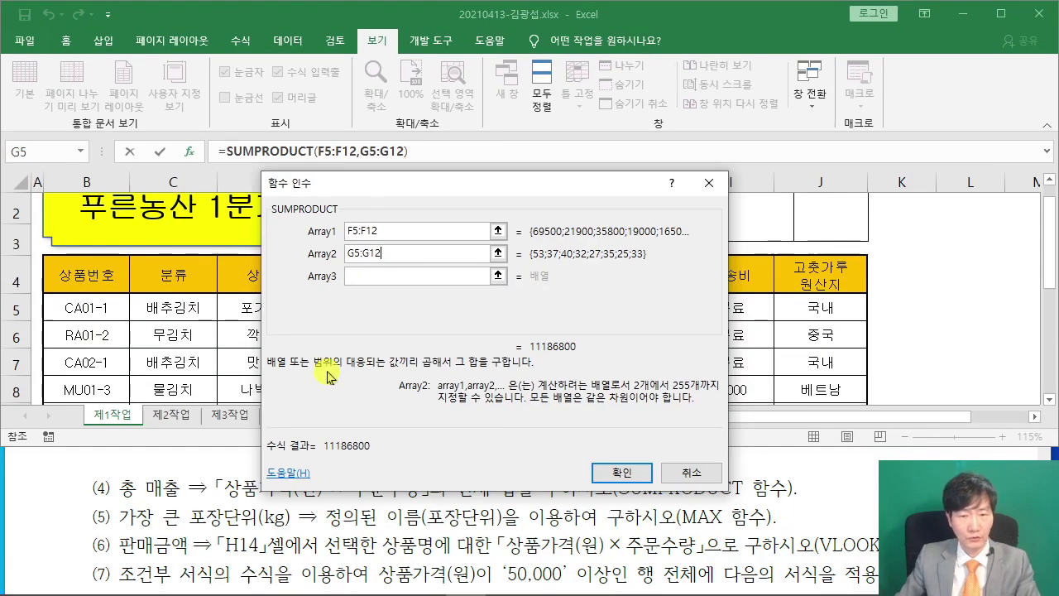
left_click(618, 476)
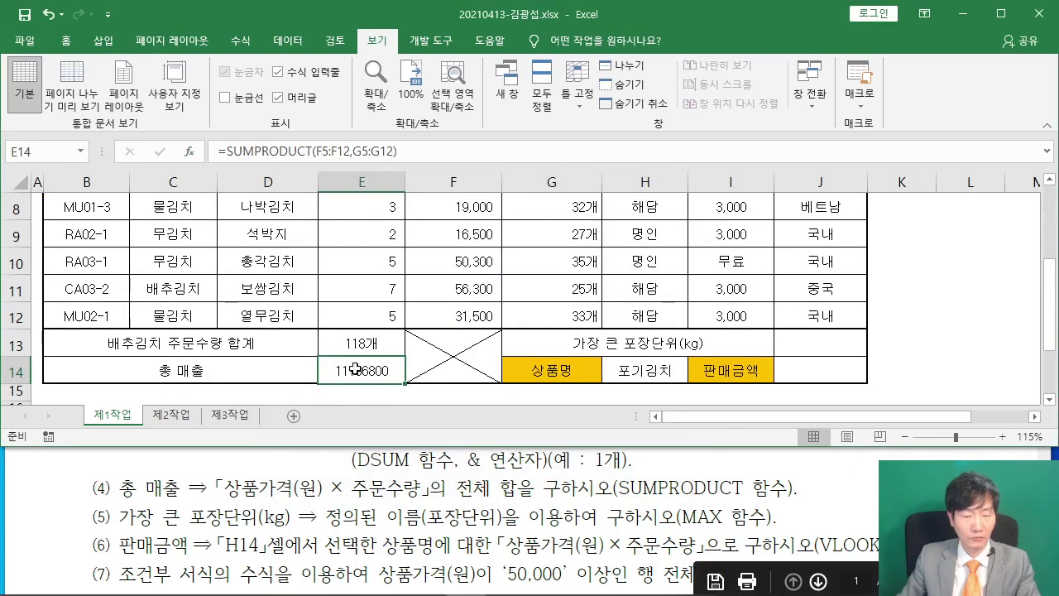
scroll(356, 370, "up", 2)
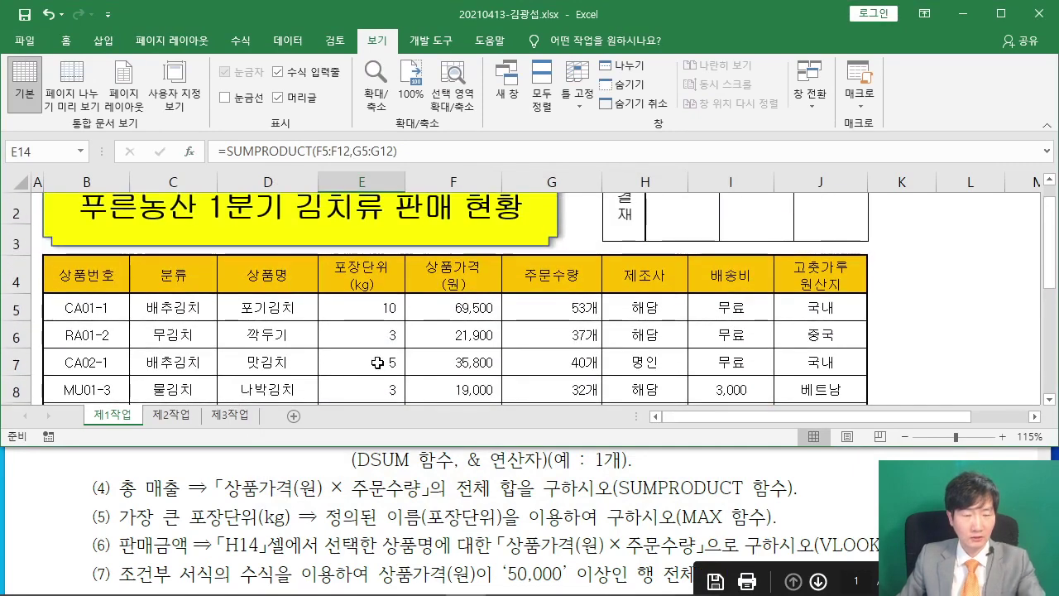
mouse_move(508, 313)
left_mouse_down()
mouse_move(455, 288)
mouse_move(507, 310)
mouse_move(613, 315)
left_mouse_up()
left_click_drag(541, 289, 513, 298)
mouse_move(505, 346)
left_mouse_down()
mouse_move(460, 356)
mouse_move(512, 352)
left_mouse_up()
mouse_move(515, 336)
left_mouse_down()
mouse_move(543, 356)
mouse_move(606, 324)
mouse_move(594, 364)
left_mouse_up()
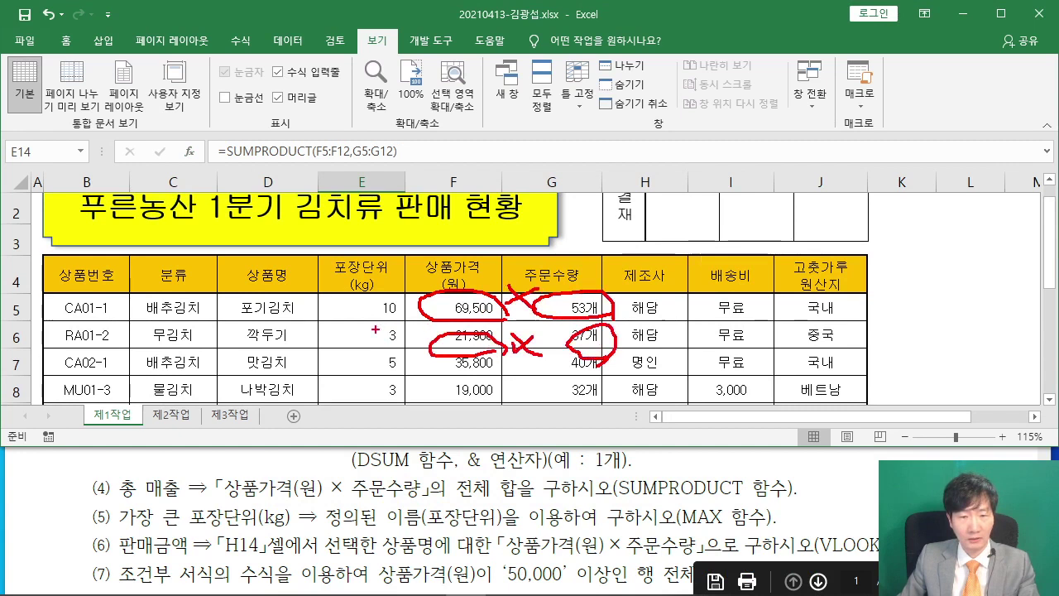
left_click_drag(378, 332, 414, 331)
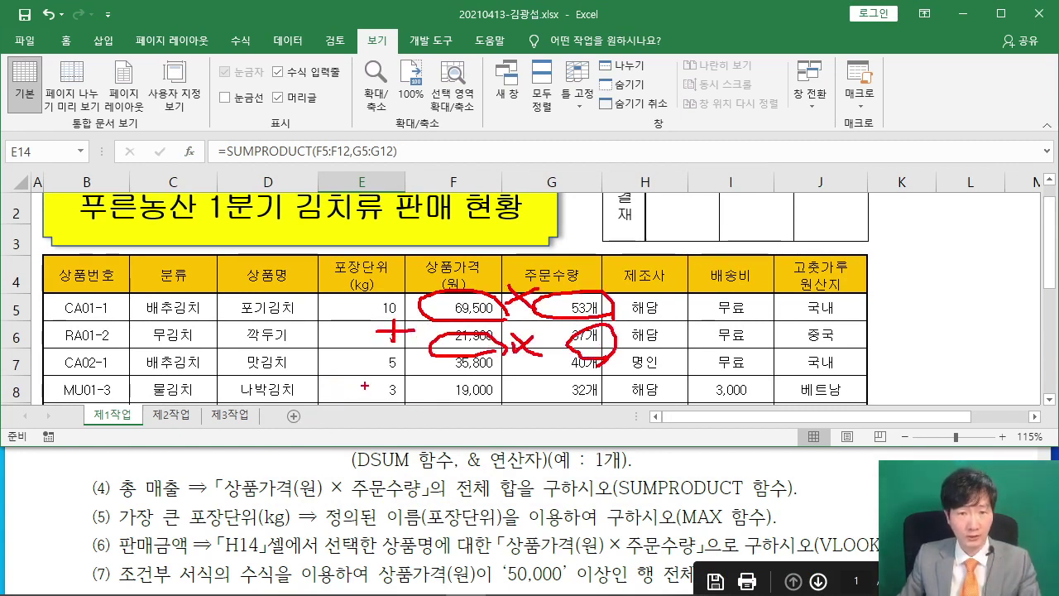
Find the MAX function and start it in cell J13 for the 가장 큰 포장단위(kg)
key("Escape")
scroll(348, 346, "down", 2)
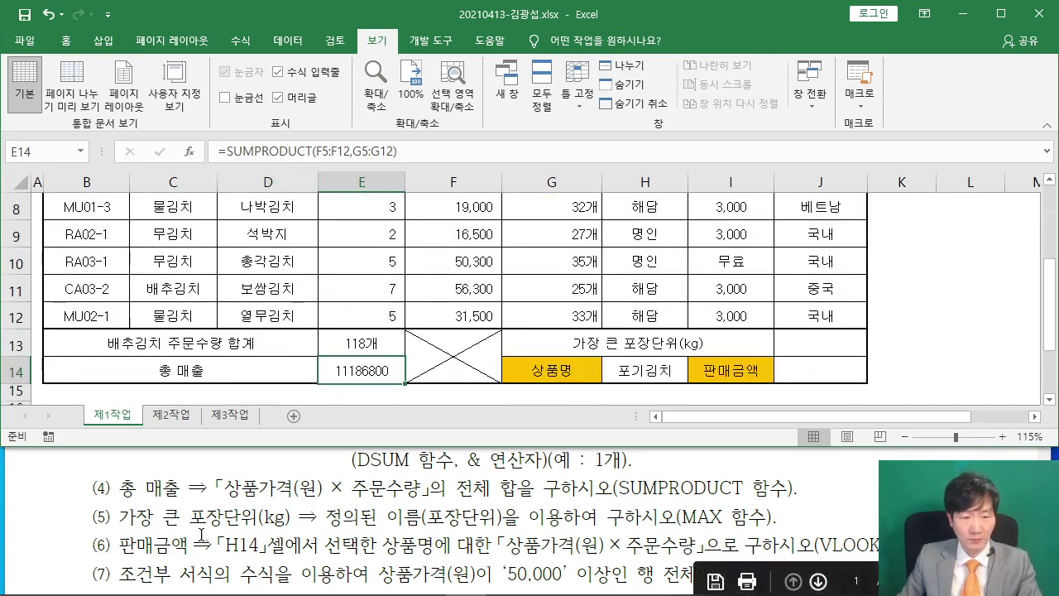
scroll(201, 530, "down", 1)
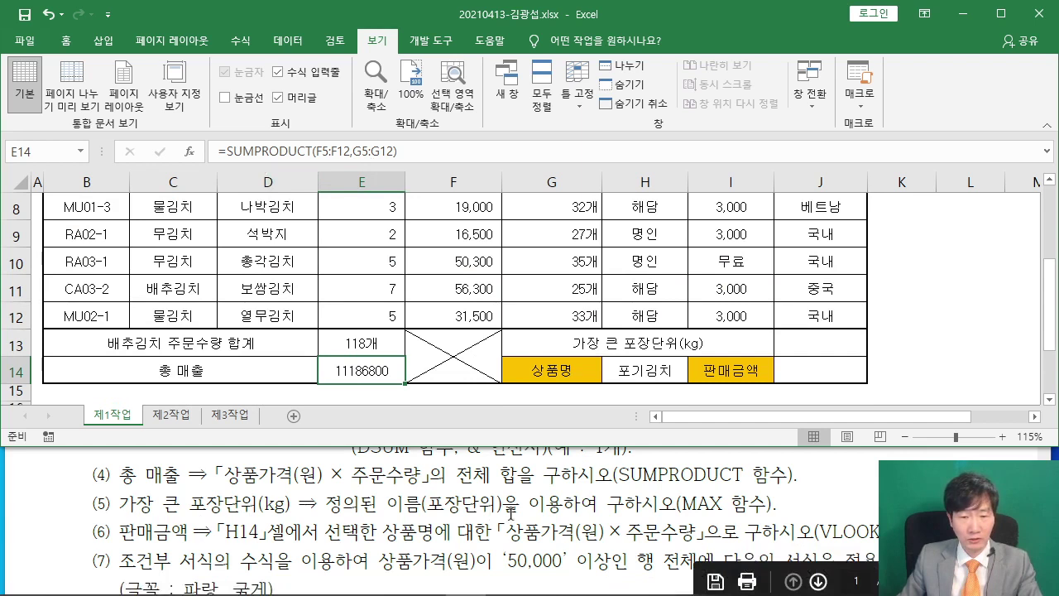
left_click(798, 347)
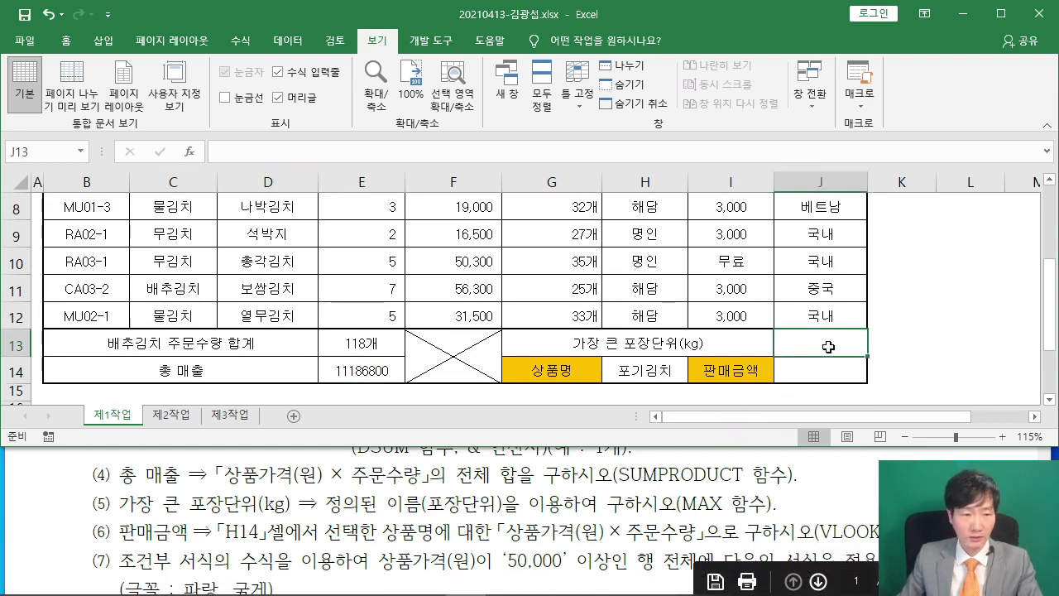
left_click(189, 152)
type("MAX")
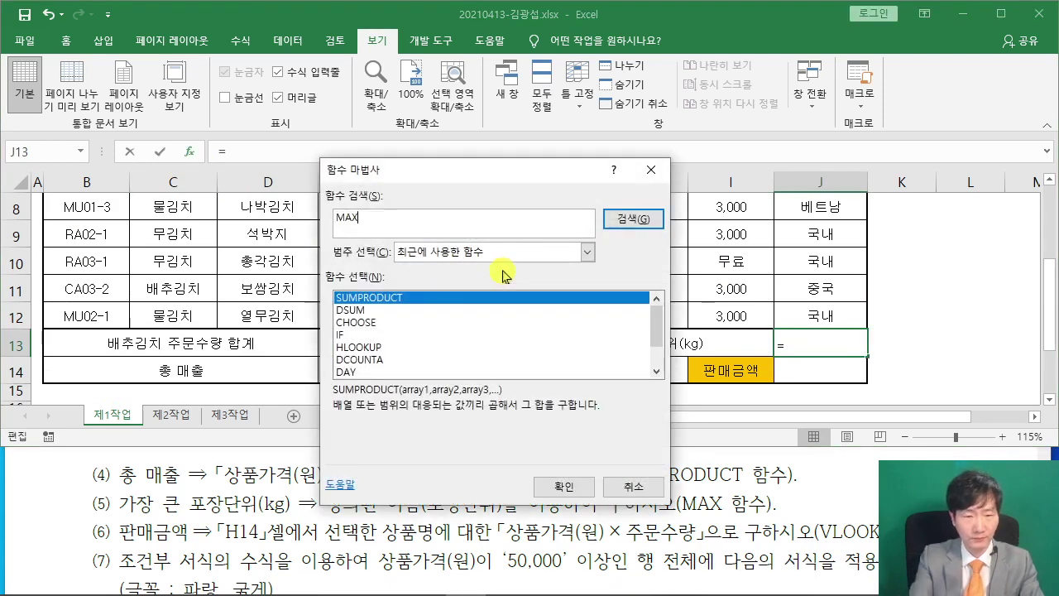
key("Return")
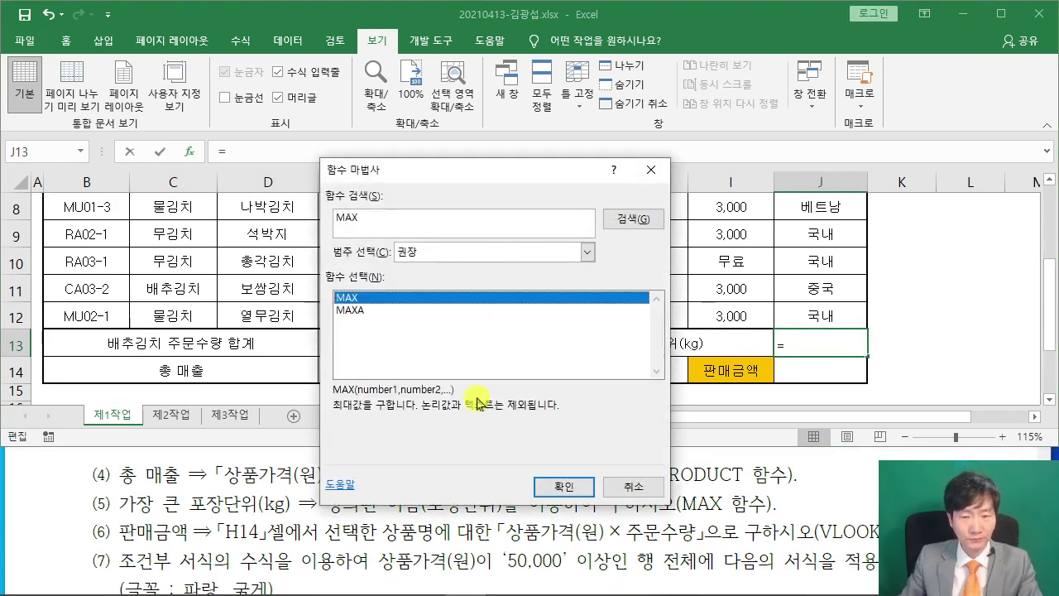
left_click(564, 486)
left_click_drag(387, 196, 598, 123)
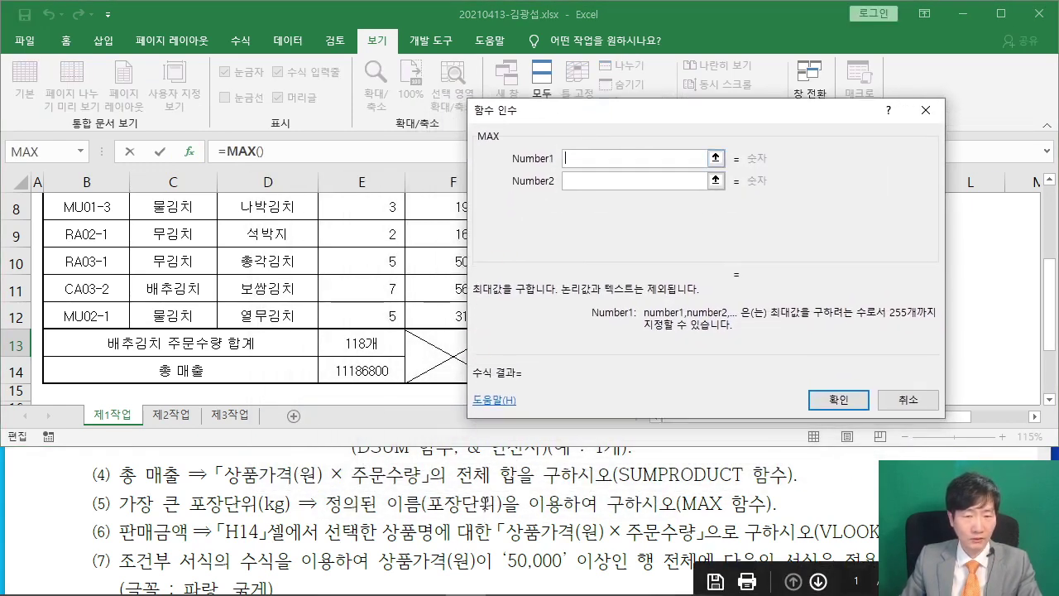
Set the first MAX argument to the defined name 포장단위 and complete the function
type("VHWKD")
key("BackSpace")
key("BackSpace")
key("BackSpace")
key("BackSpace")
key("BackSpace")
type("포장단위")
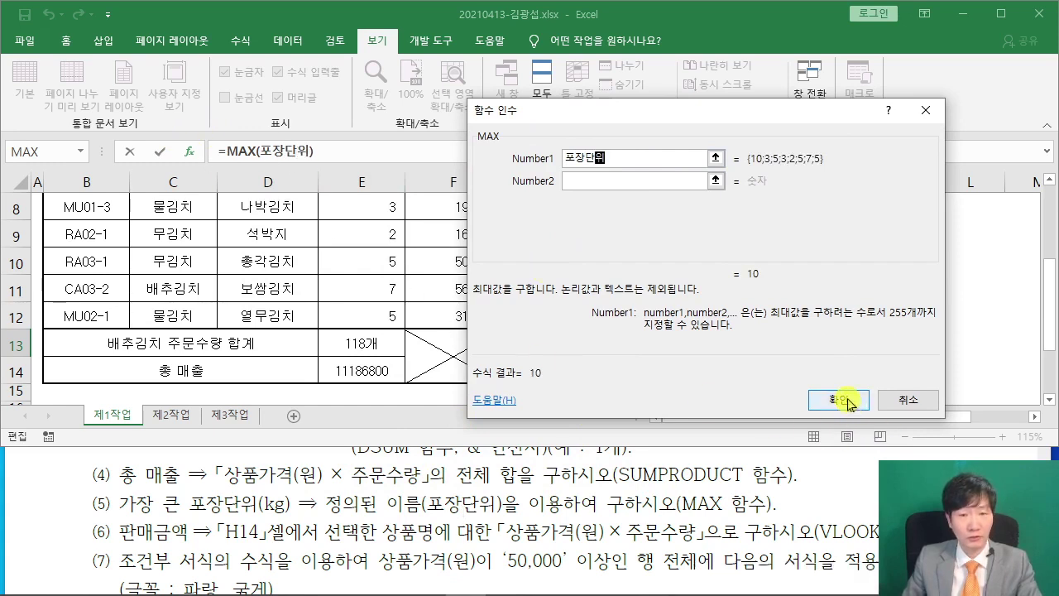
left_click(839, 400)
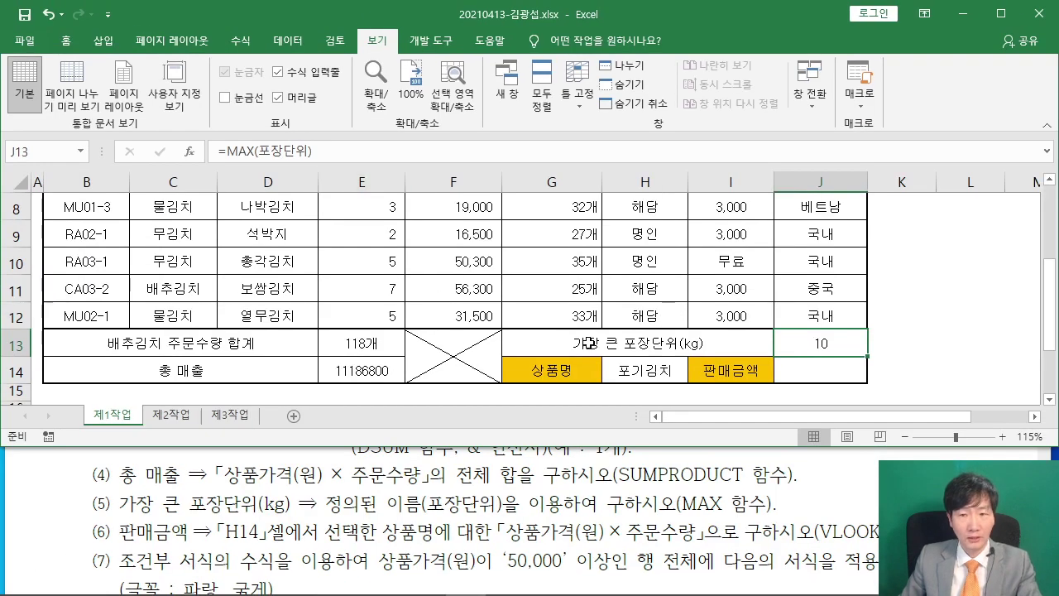
Find the VLOOKUP function and start it in cell J14 for the 판매금액
left_click(827, 367)
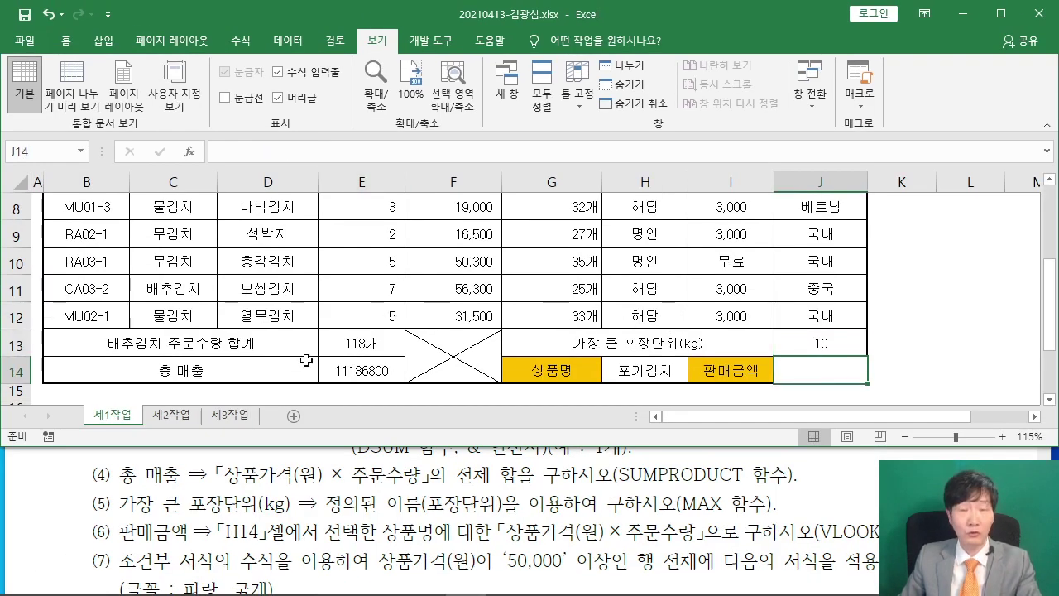
scroll(205, 497, "down", 2)
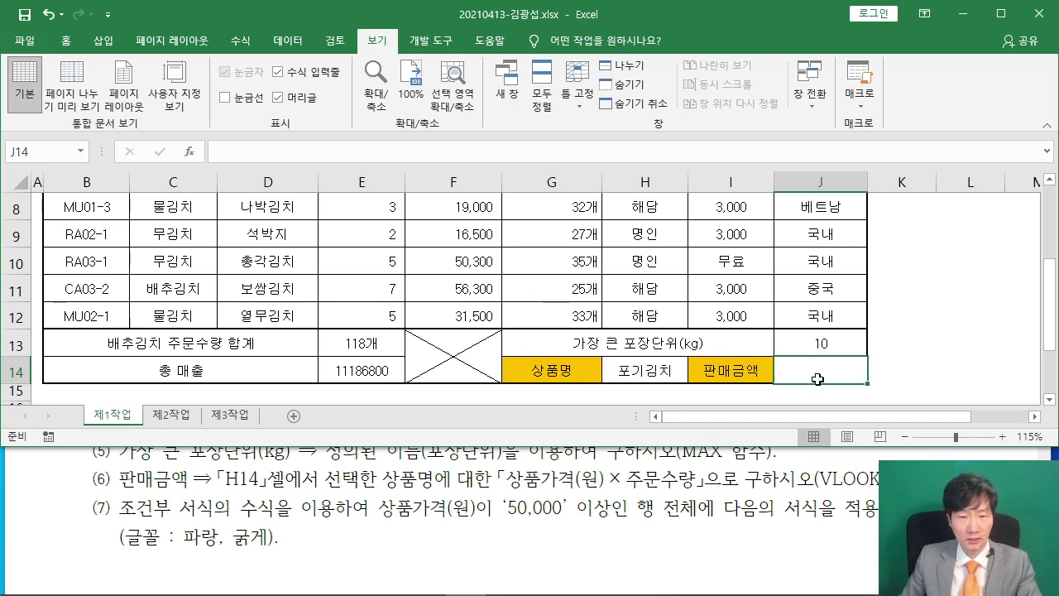
left_click(190, 152)
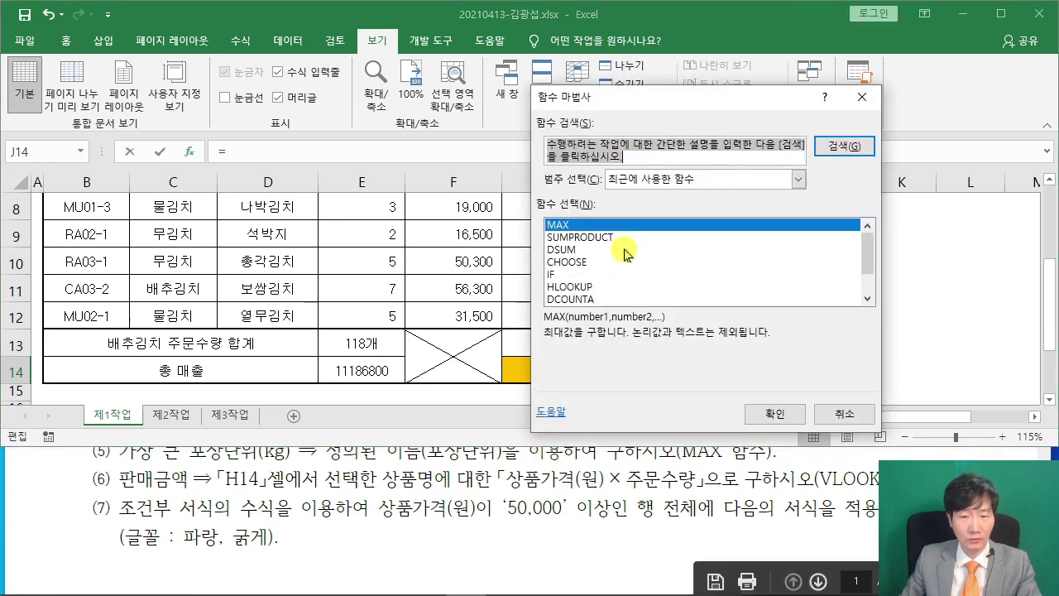
type("ㅍ")
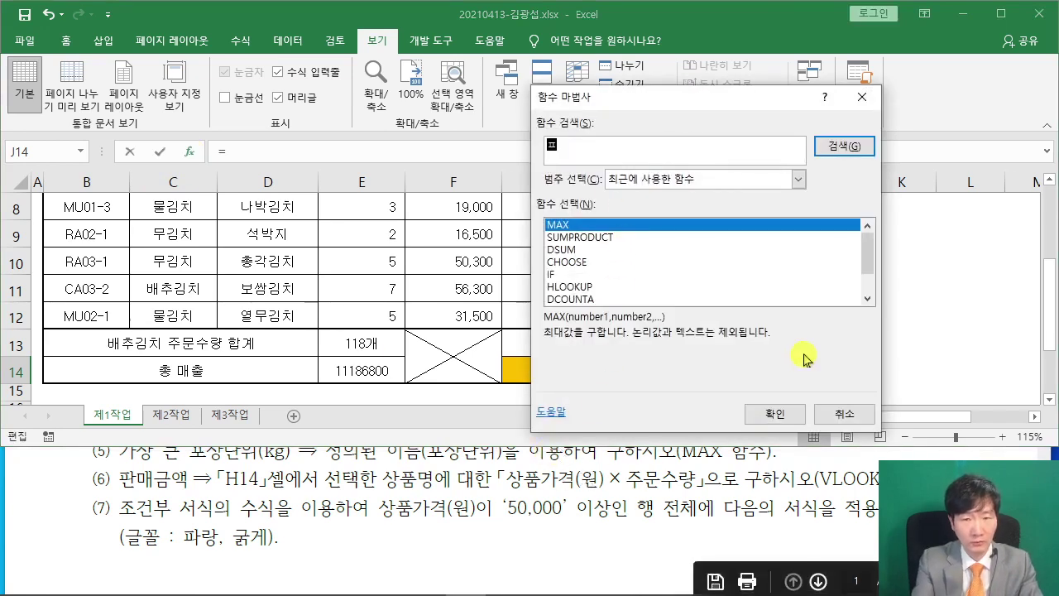
type("VLOOK")
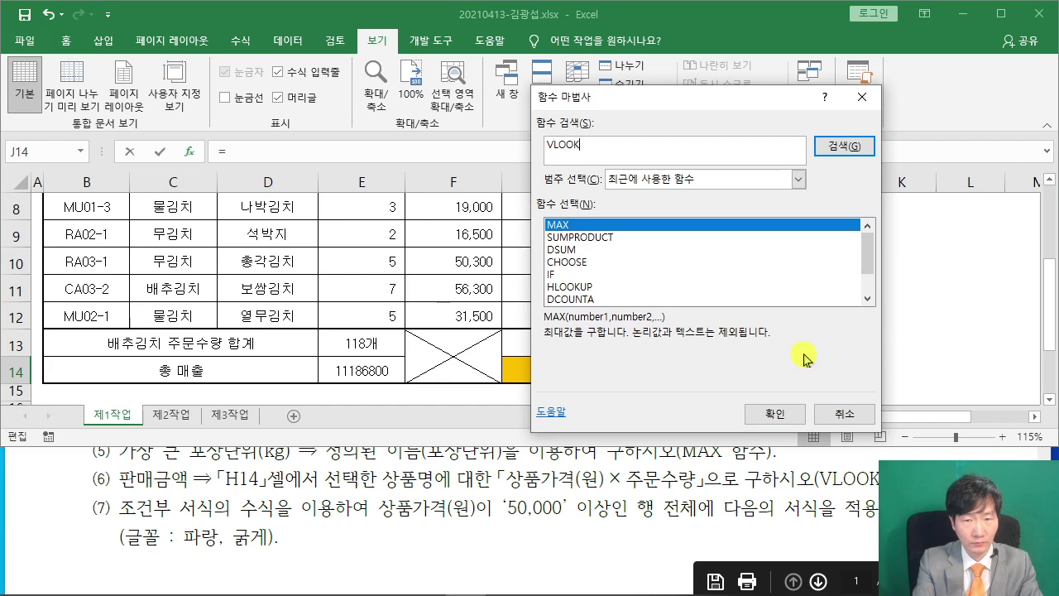
key("Return")
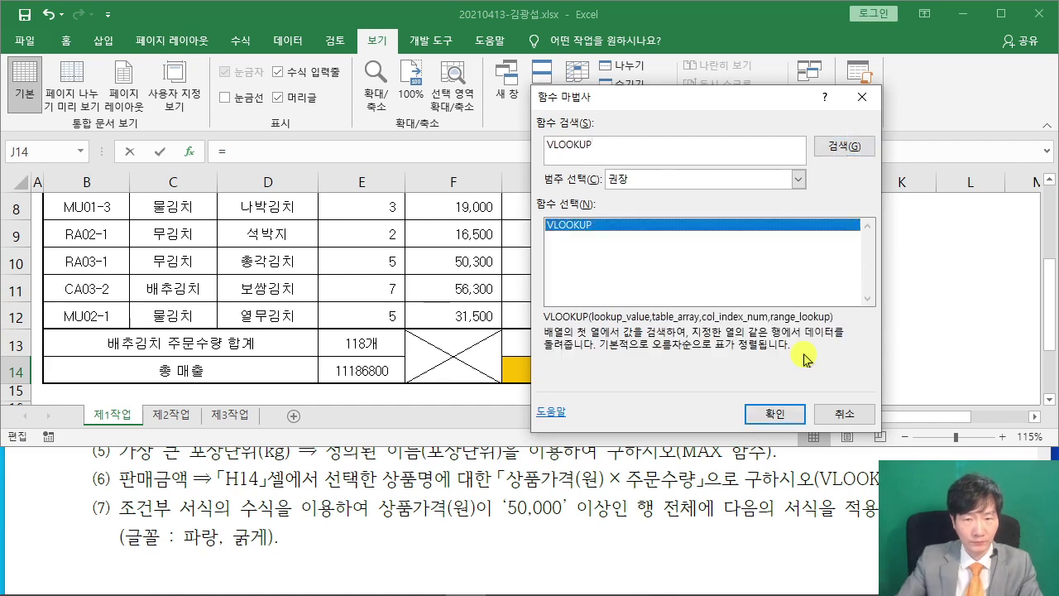
left_click(791, 414)
left_click_drag(571, 120, 409, 36)
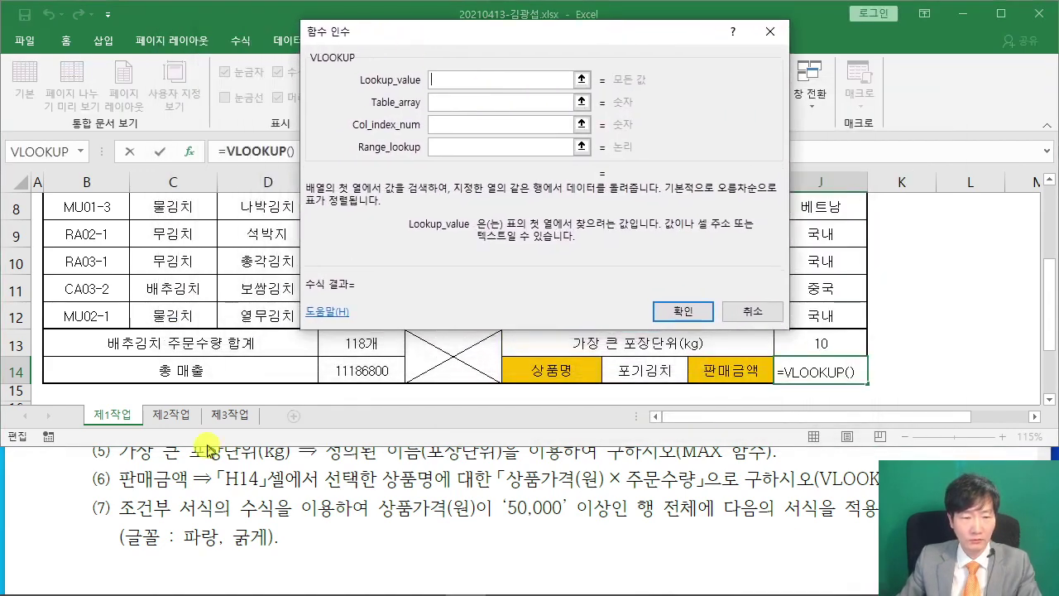
Set the VLOOKUP lookup value to the product name cell H14 and the table array to D5:H12
left_click(653, 370)
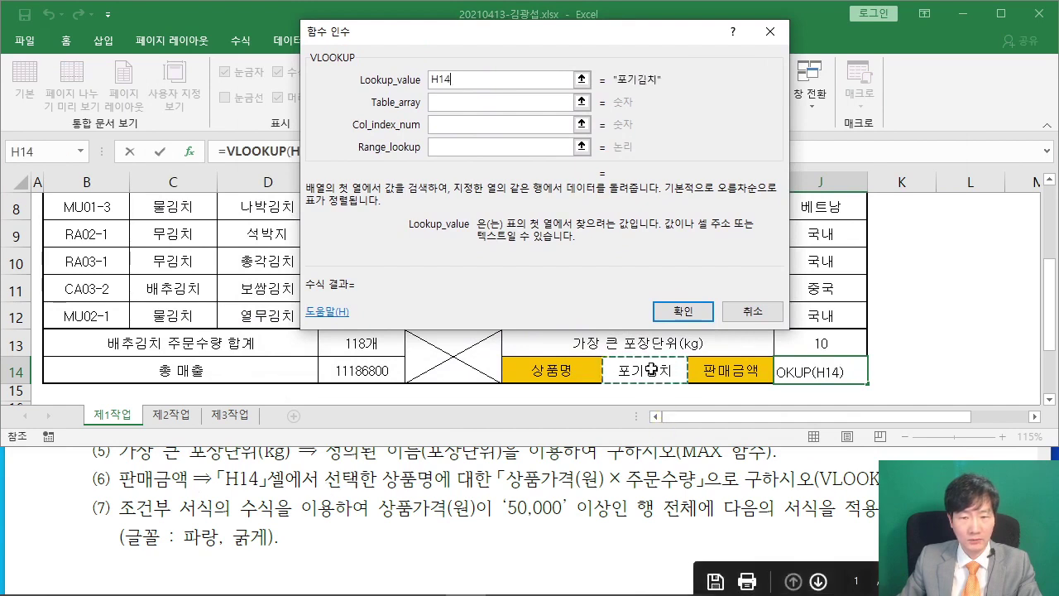
left_click(443, 102)
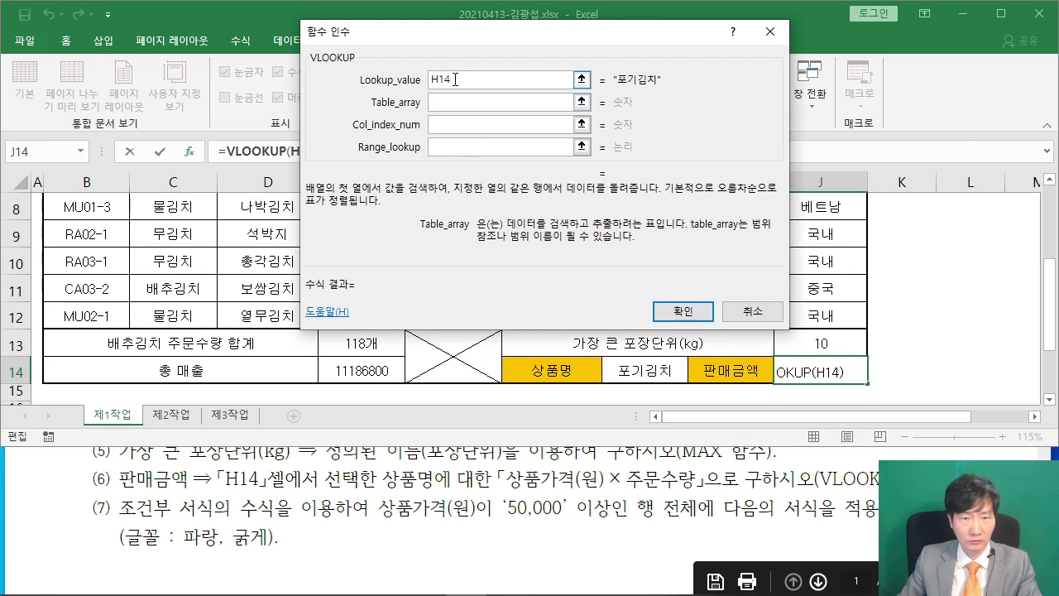
left_click_drag(469, 37, 678, 40)
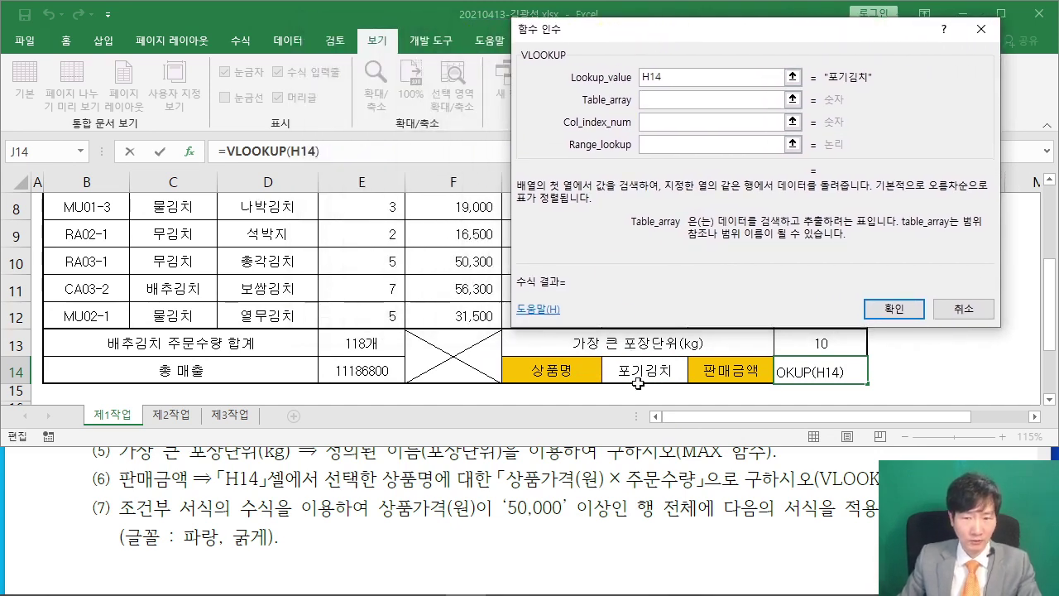
scroll(259, 315, "up", 2)
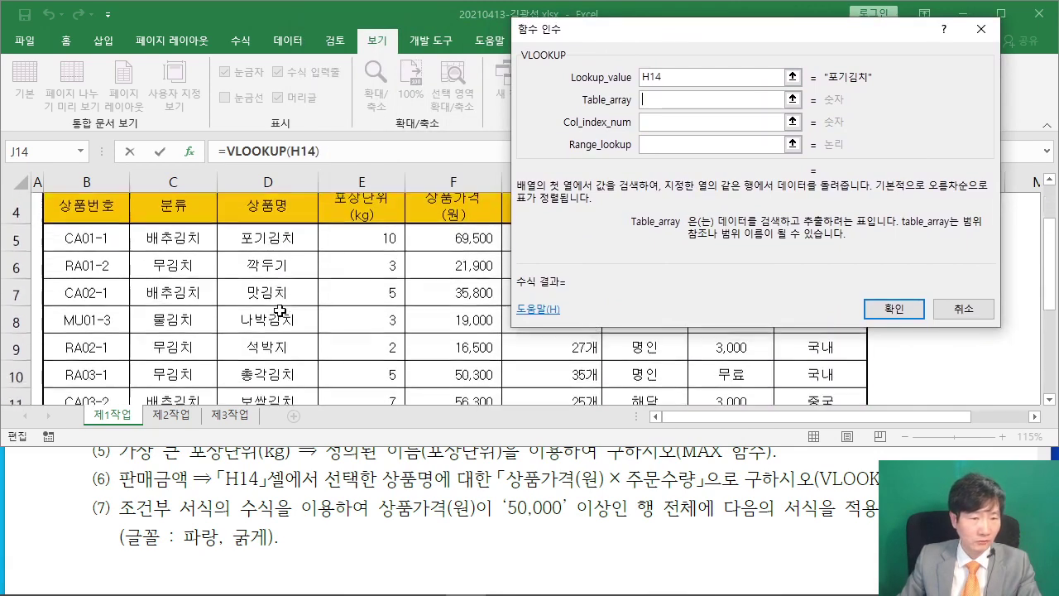
left_click(269, 308)
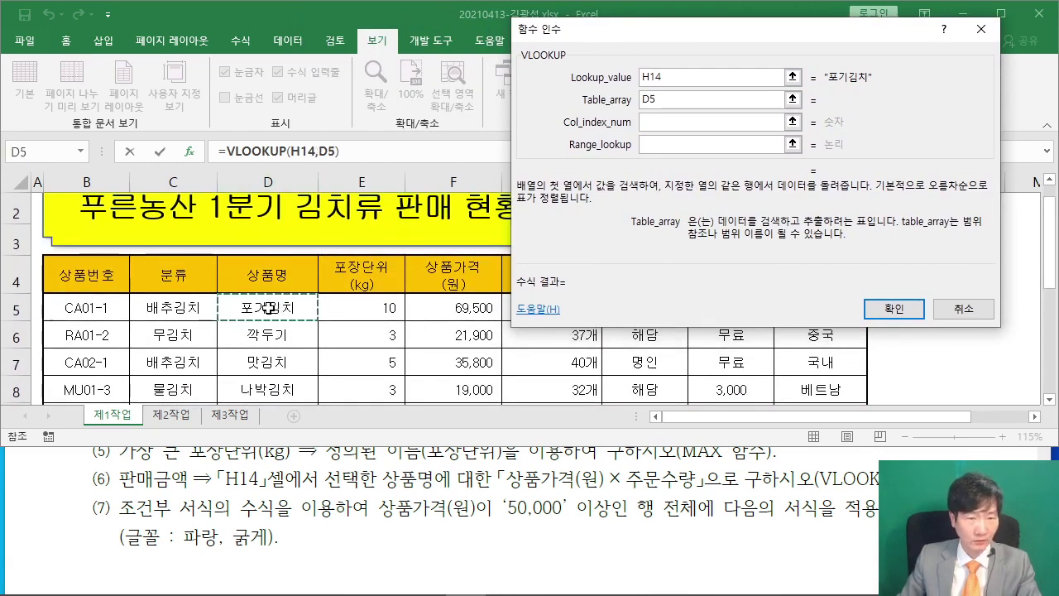
left_click_drag(269, 308, 635, 316)
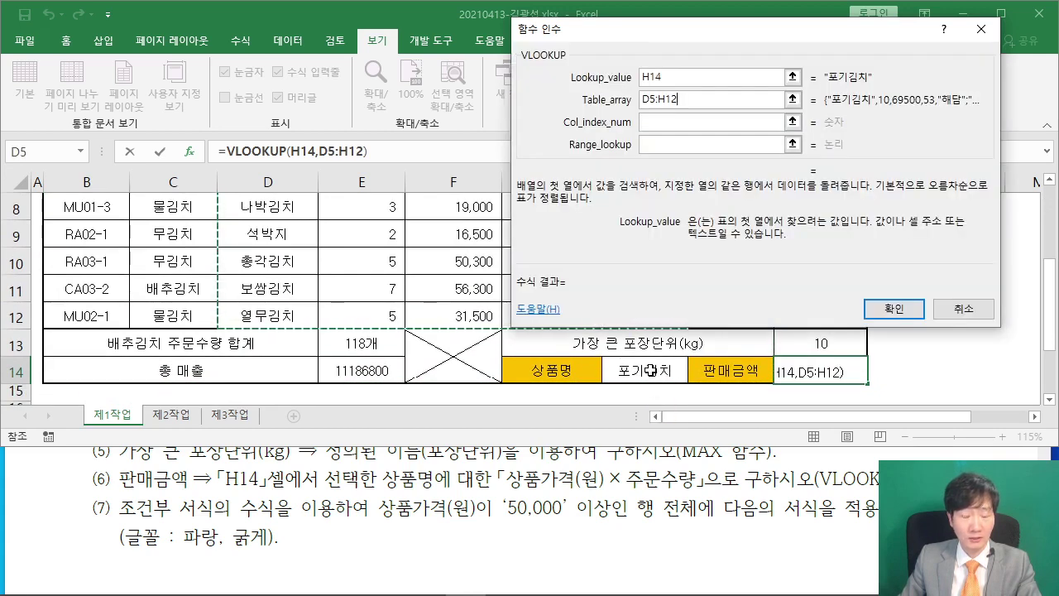
Set the VLOOKUP column index number to 3 for the 상품가격 column of the D5:H12 table
scroll(291, 304, "up", 2)
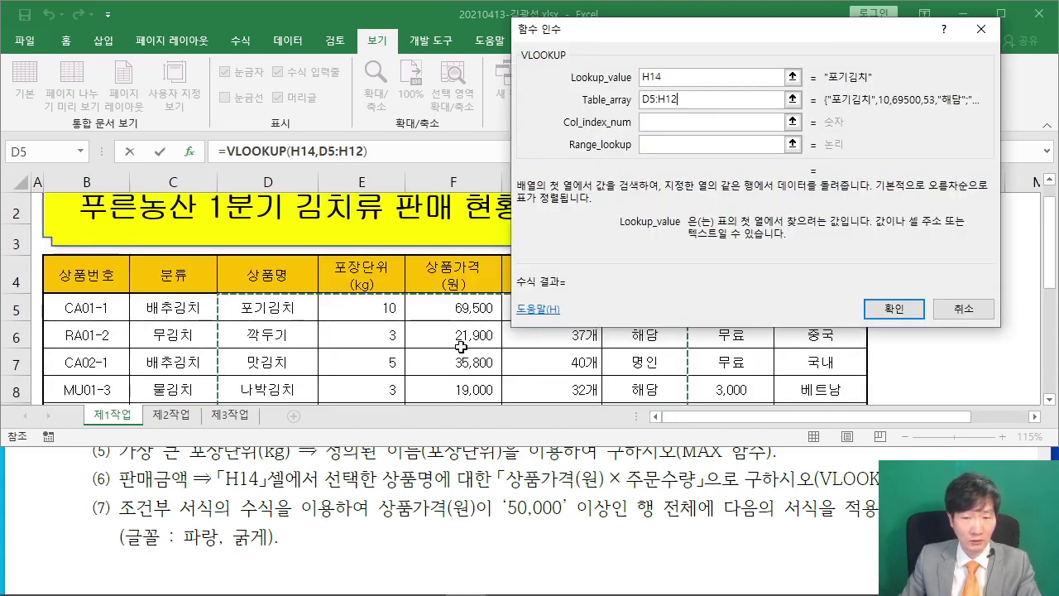
scroll(459, 346, "down", 2)
scroll(671, 366, "up", 1)
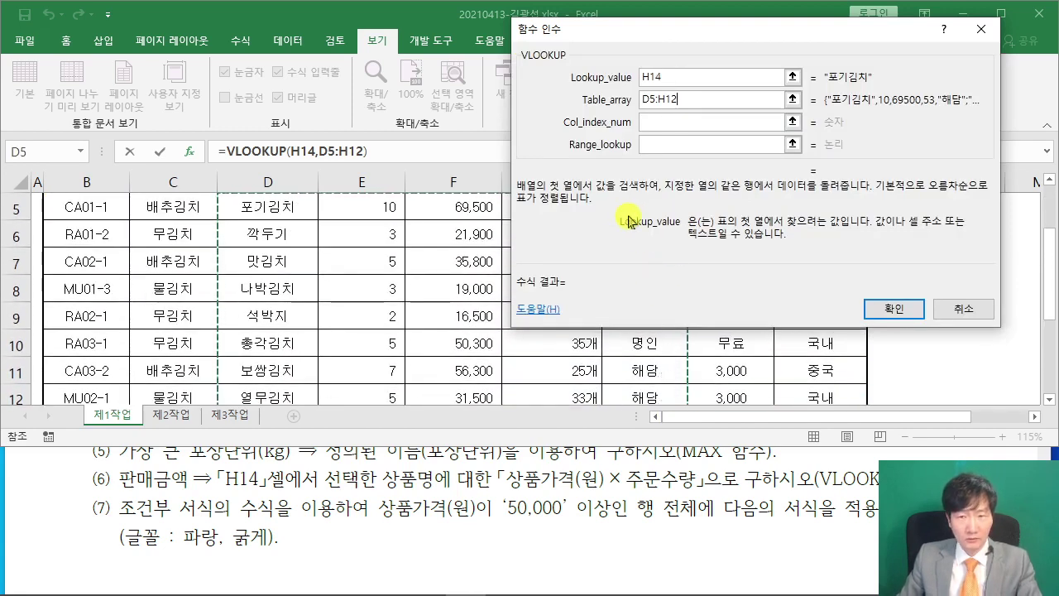
left_click_drag(596, 32, 794, 39)
scroll(537, 259, "up", 1)
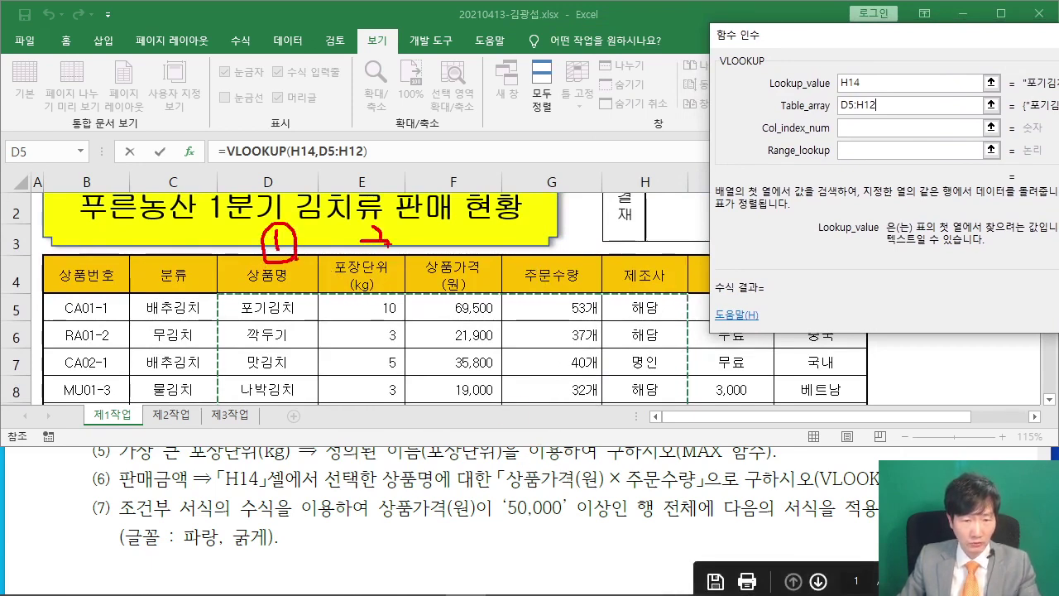
mouse_move(471, 240)
left_mouse_down()
mouse_move(451, 250)
mouse_move(462, 234)
left_mouse_up()
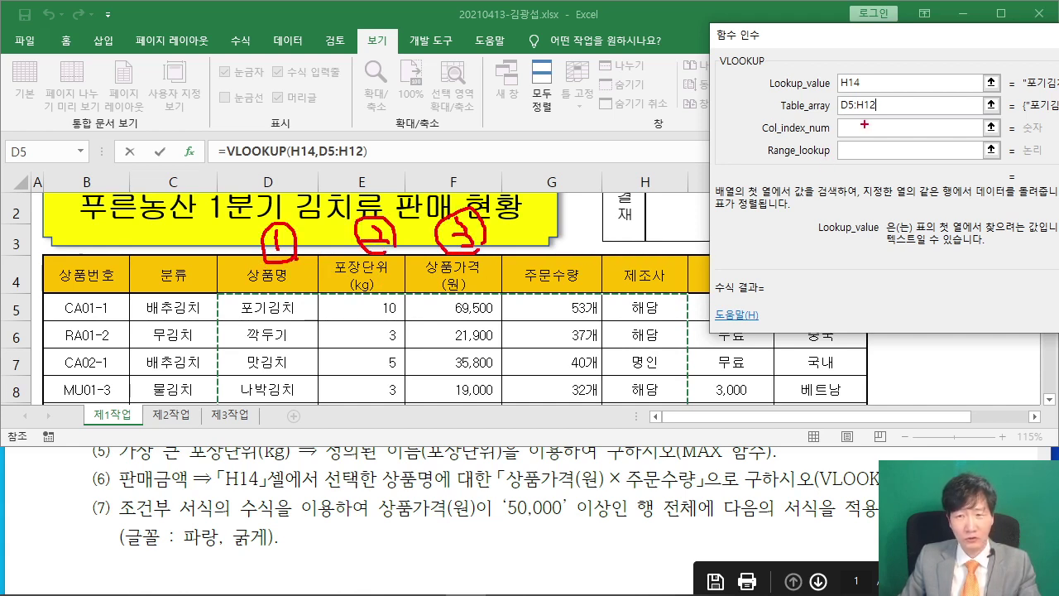
left_click_drag(500, 485, 604, 486)
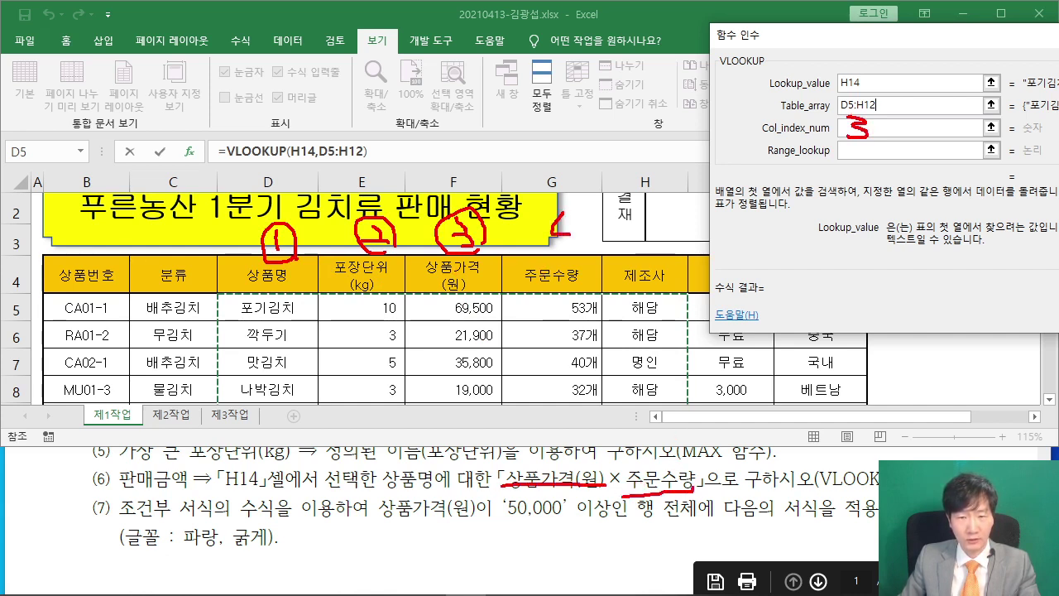
left_click_drag(560, 202, 576, 250)
key("Escape")
scroll(366, 260, "down", 1)
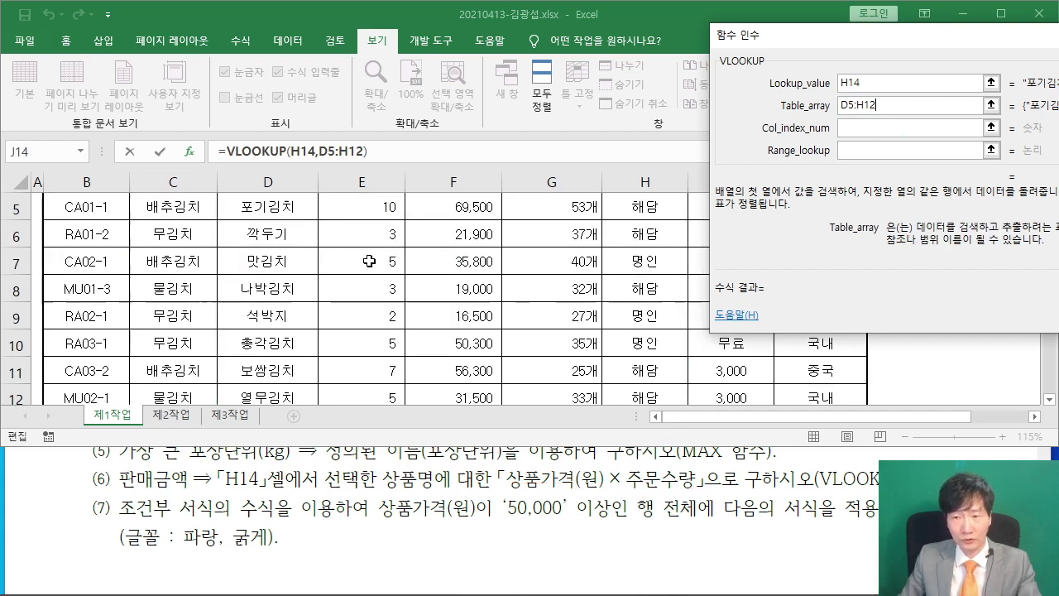
left_click(850, 126)
type("3")
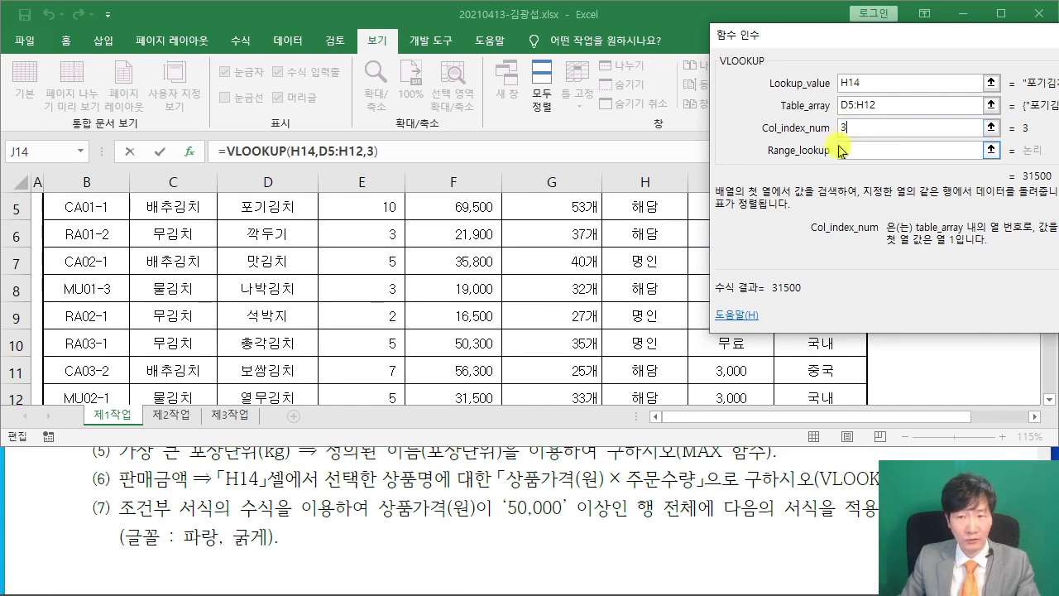
Set the VLOOKUP range lookup to FALSE for an exact match and complete the function
left_click(864, 152)
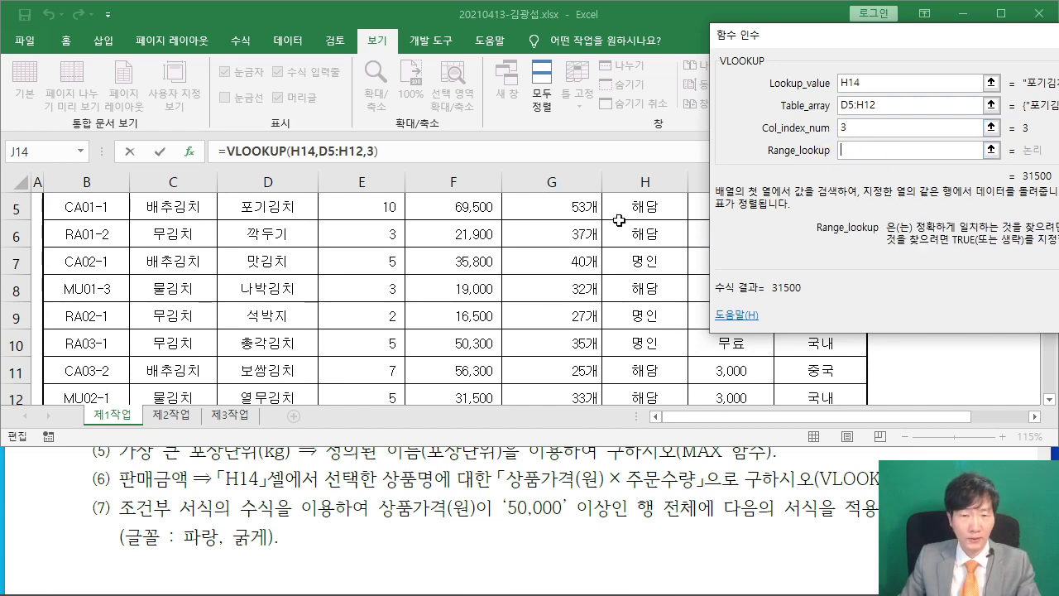
left_click_drag(865, 33, 377, 50)
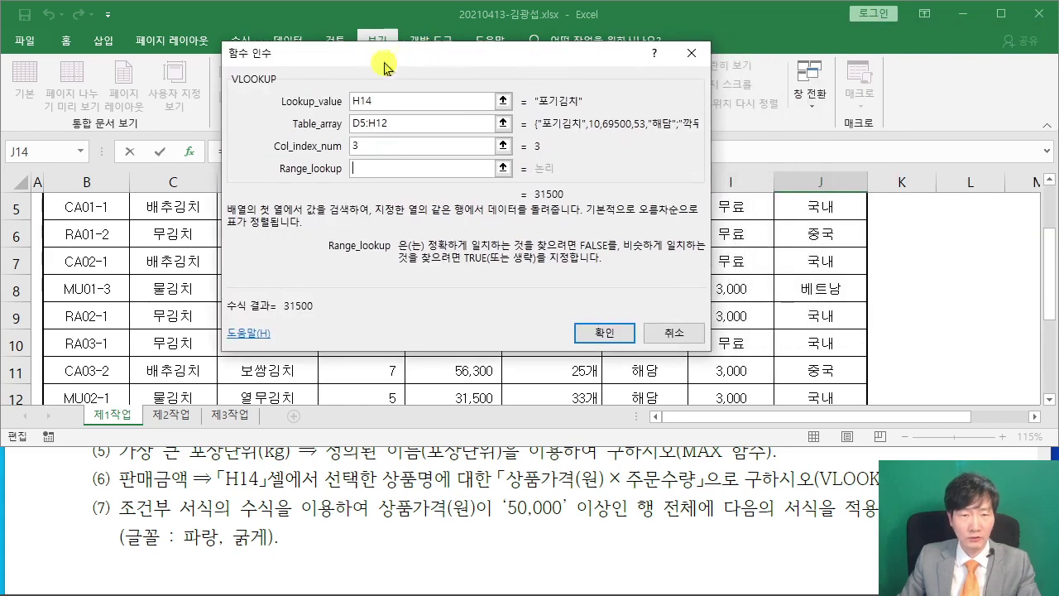
type("FALSE")
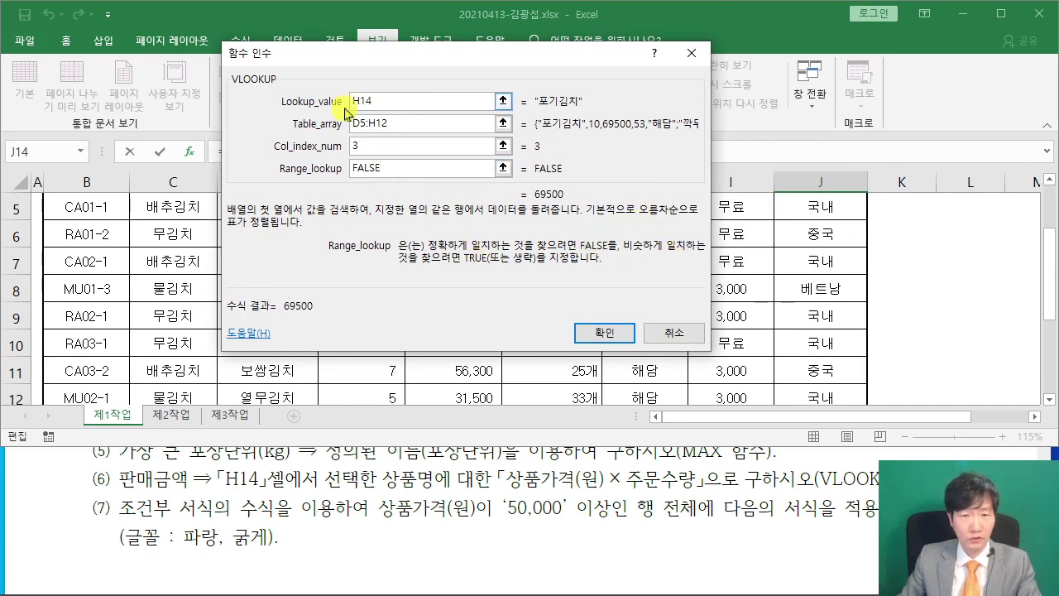
left_click_drag(379, 61, 394, 209)
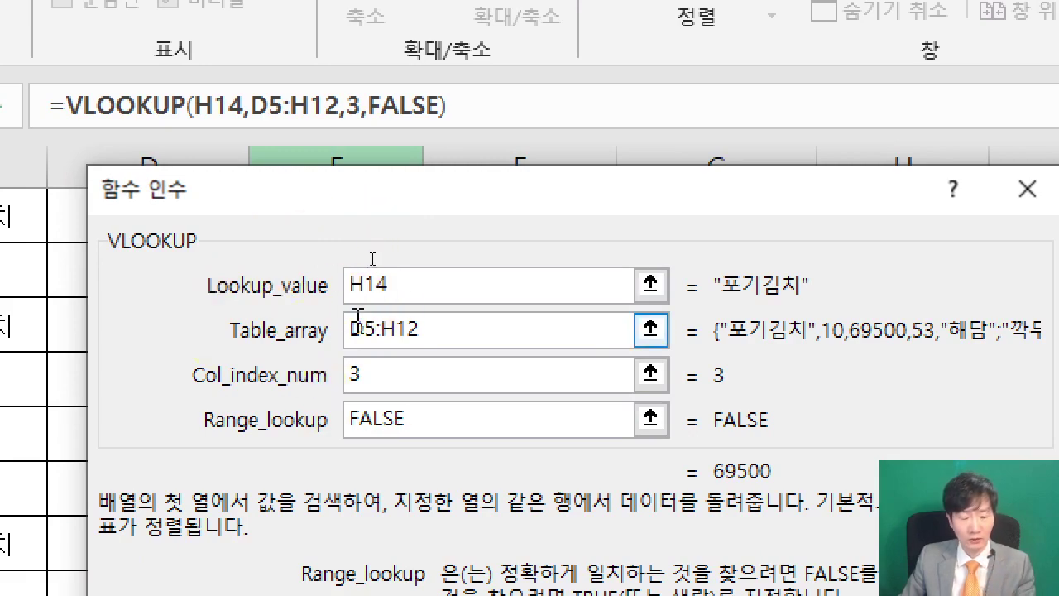
key("Return")
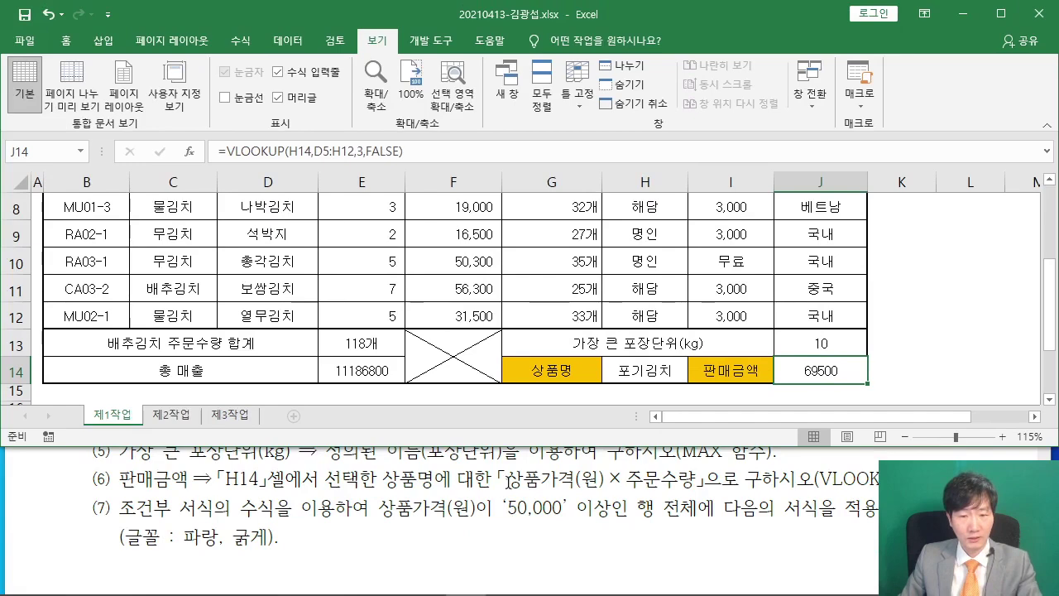
Check the "× 주문수량" part of task (6) in GE04-10A.pdf and return to the Excel worksheet
left_click_drag(508, 480, 687, 480)
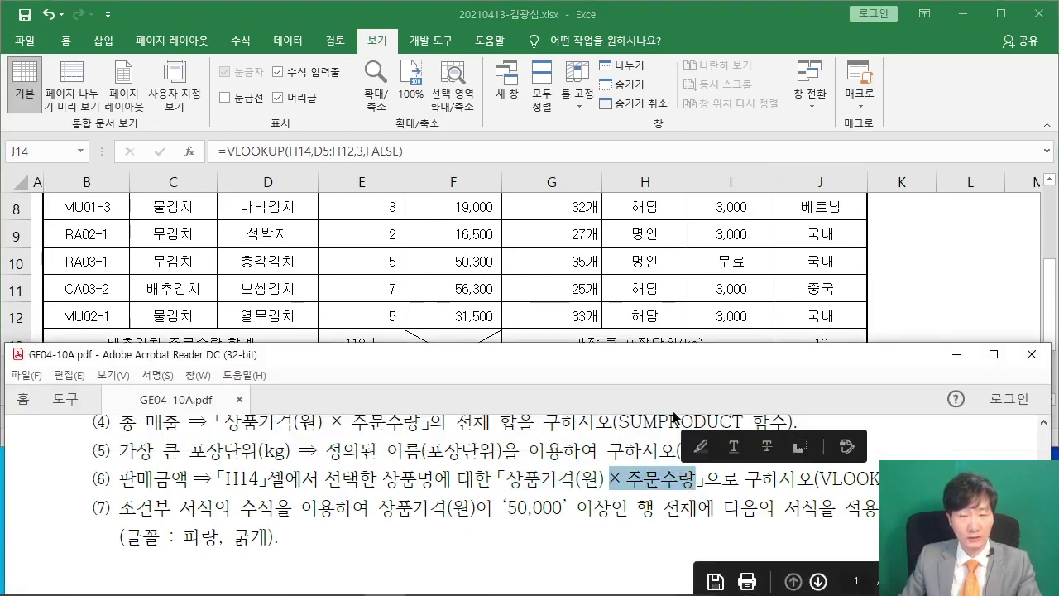
left_click(940, 286)
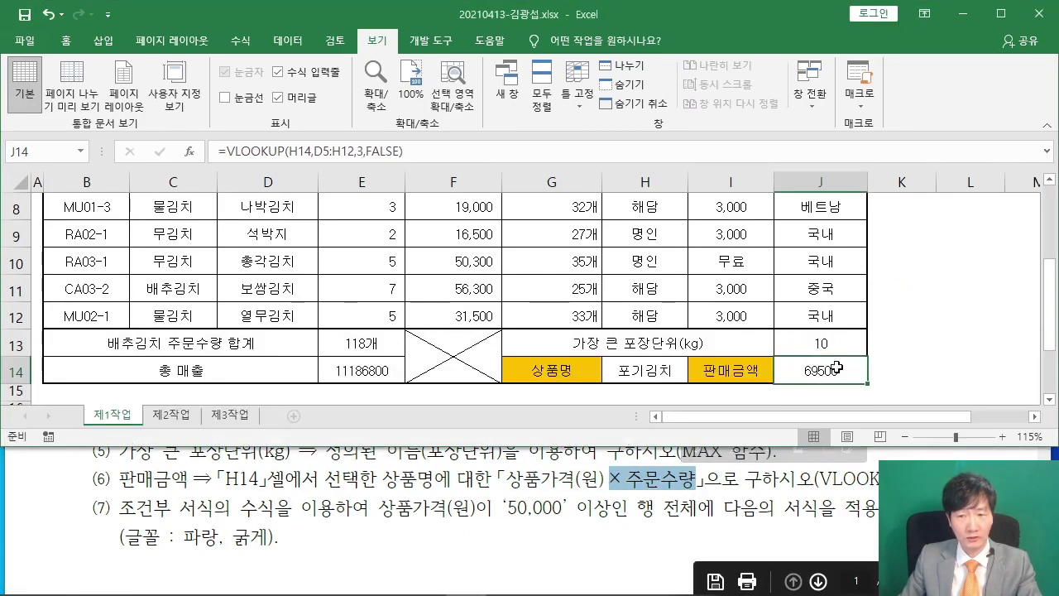
Append a multiplication sign and a copy of VLOOKUP(H14,D5:H12,3,FALSE) to the 판매금액 formula in J14
left_click(367, 151)
left_click(432, 149)
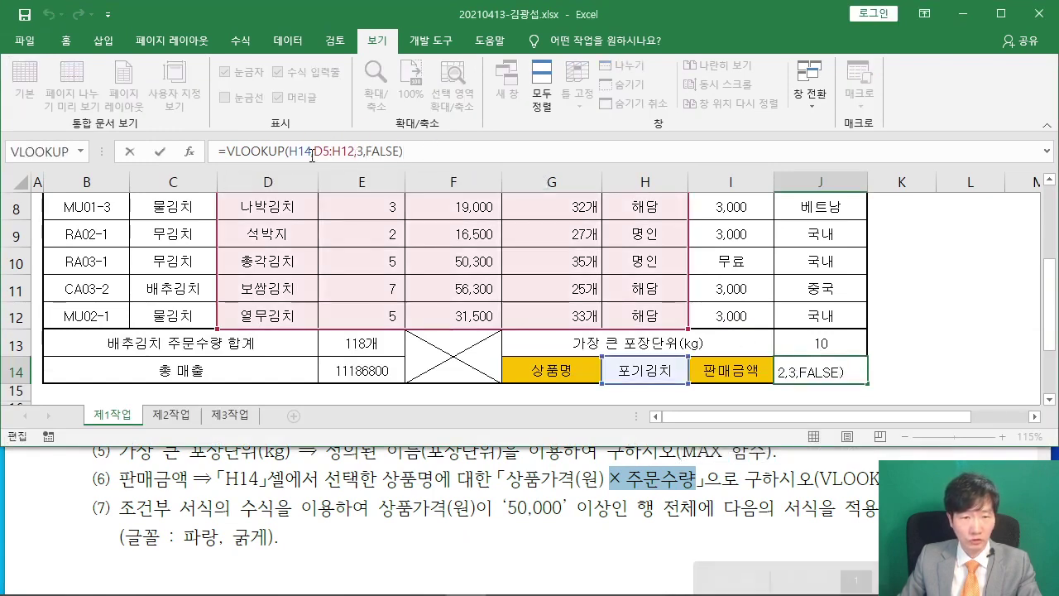
type("*")
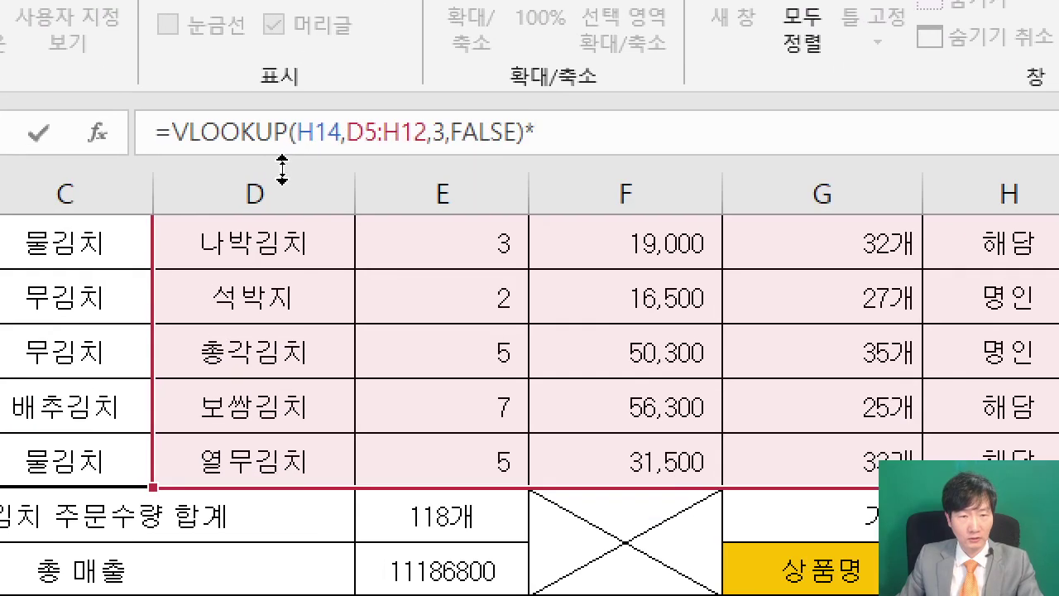
left_click_drag(174, 132, 527, 136)
right_click(502, 124)
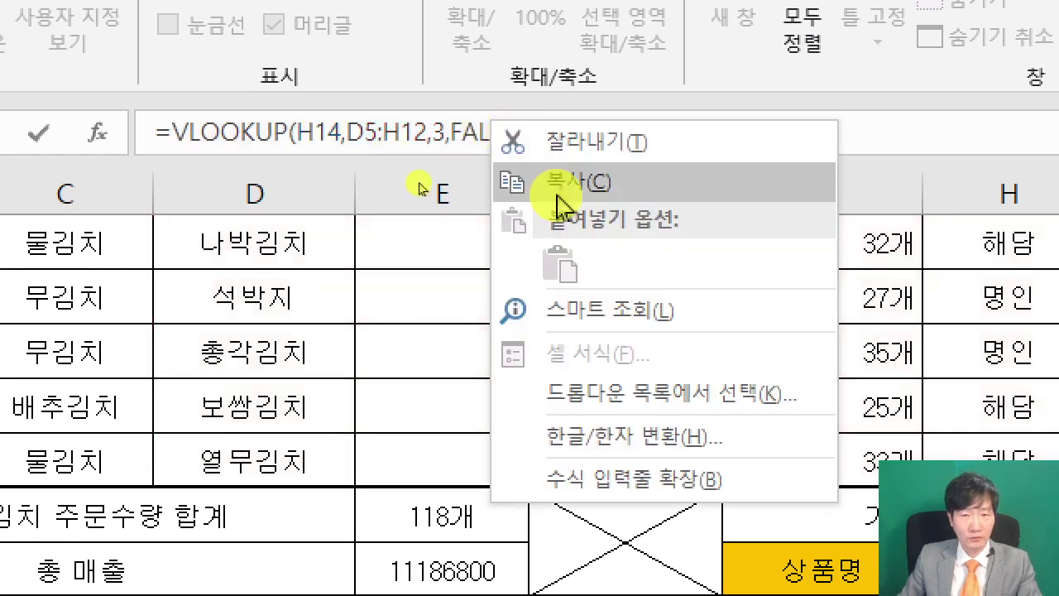
left_click(556, 180)
right_click(569, 125)
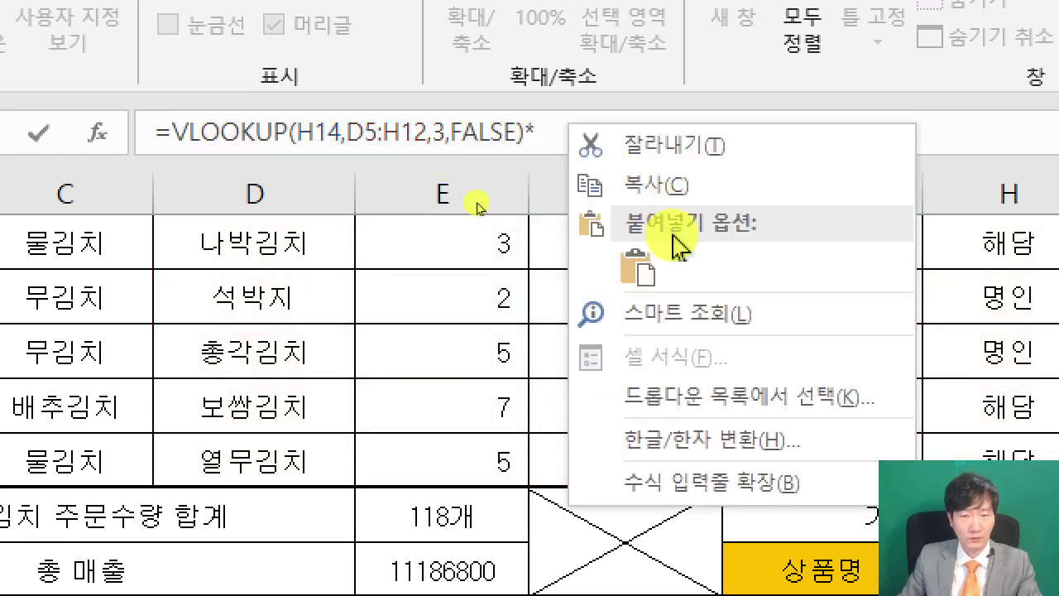
left_click(620, 263)
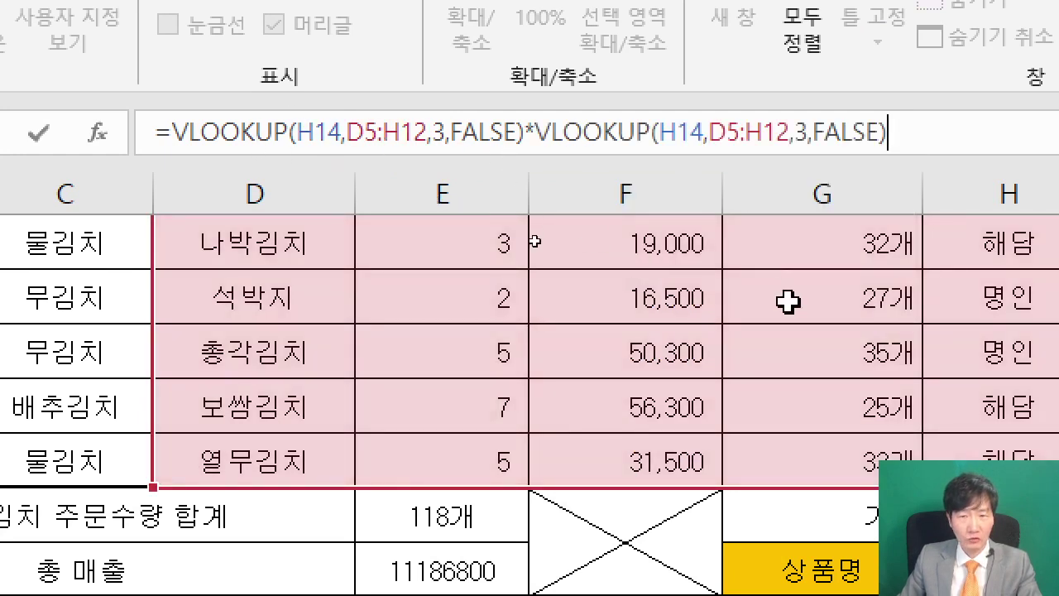
Change the second VLOOKUP's column index to 4 for the 주문수량 column and complete the J14 formula
scroll(787, 360, "up", 2)
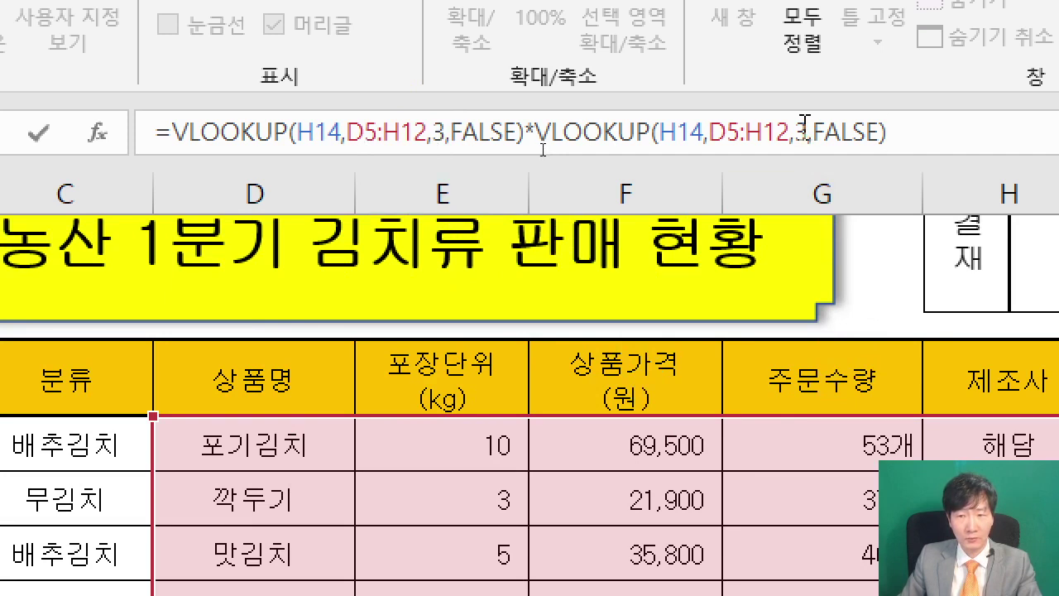
left_click_drag(793, 132, 808, 132)
type("4")
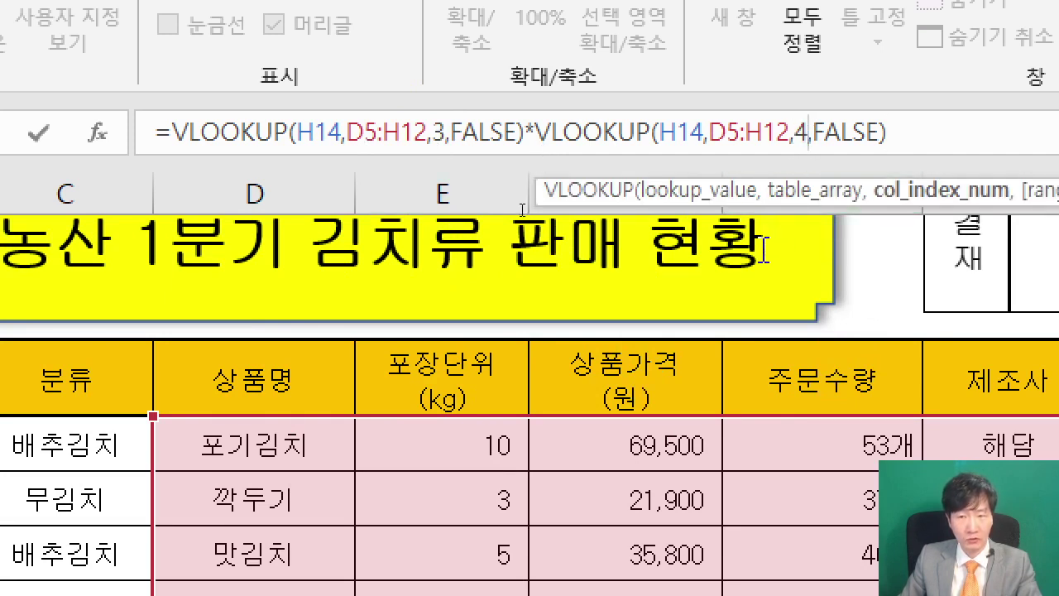
key("End")
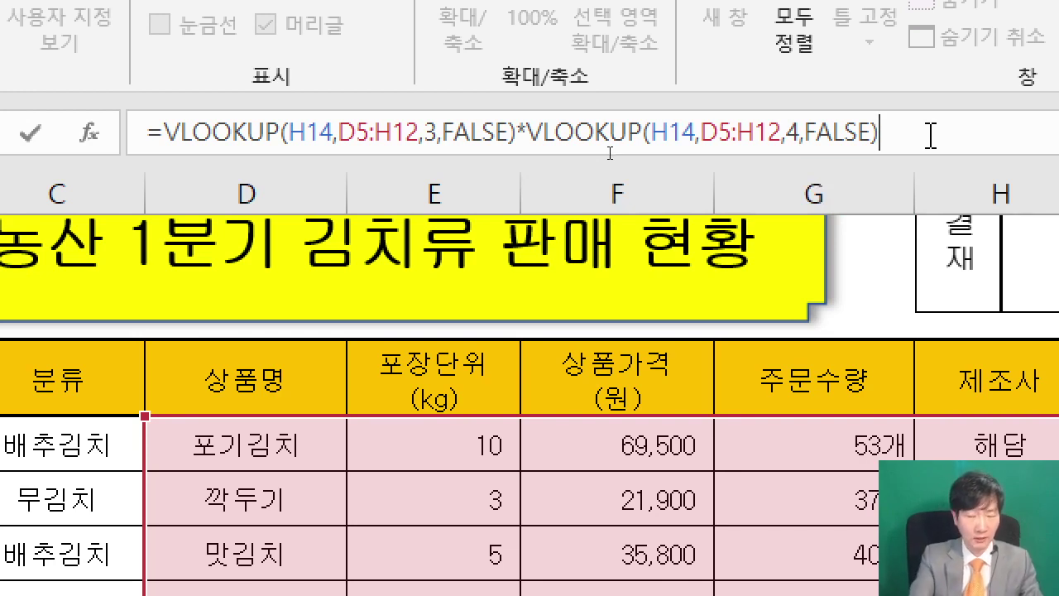
key("Return")
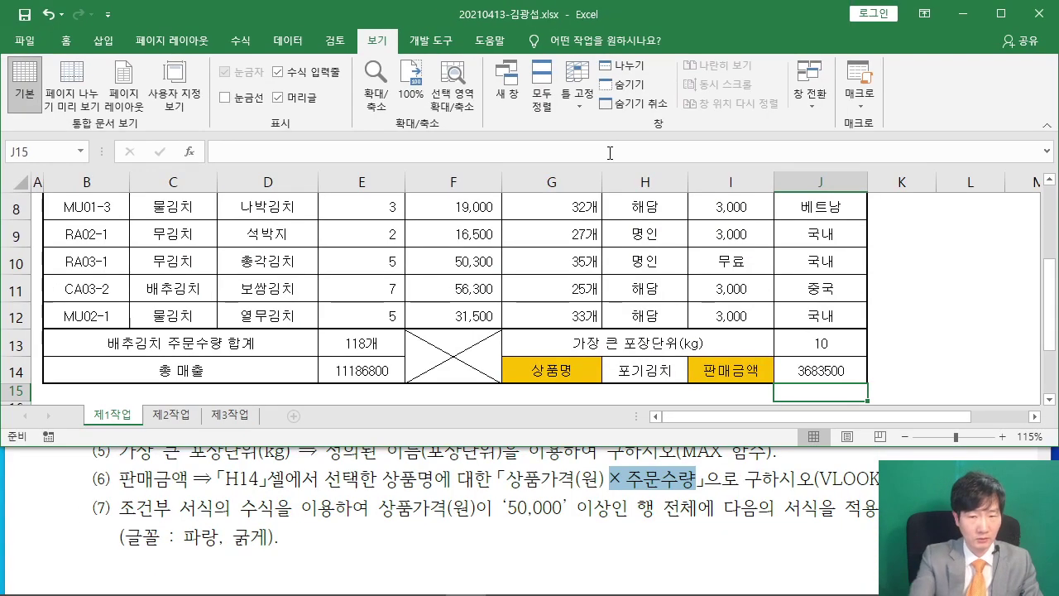
left_click(803, 371)
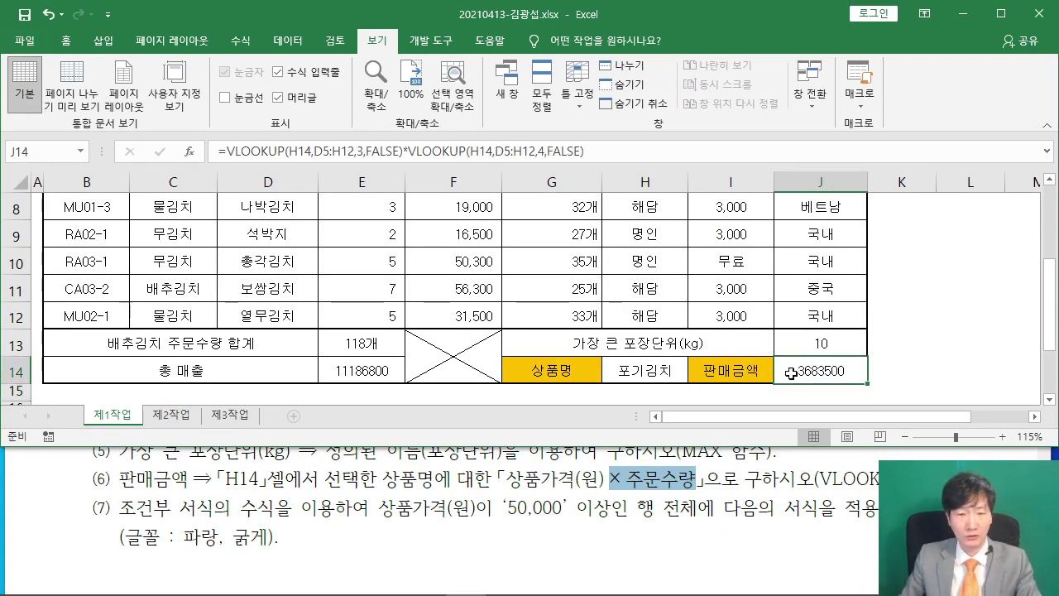
left_click(401, 369)
left_click(834, 364)
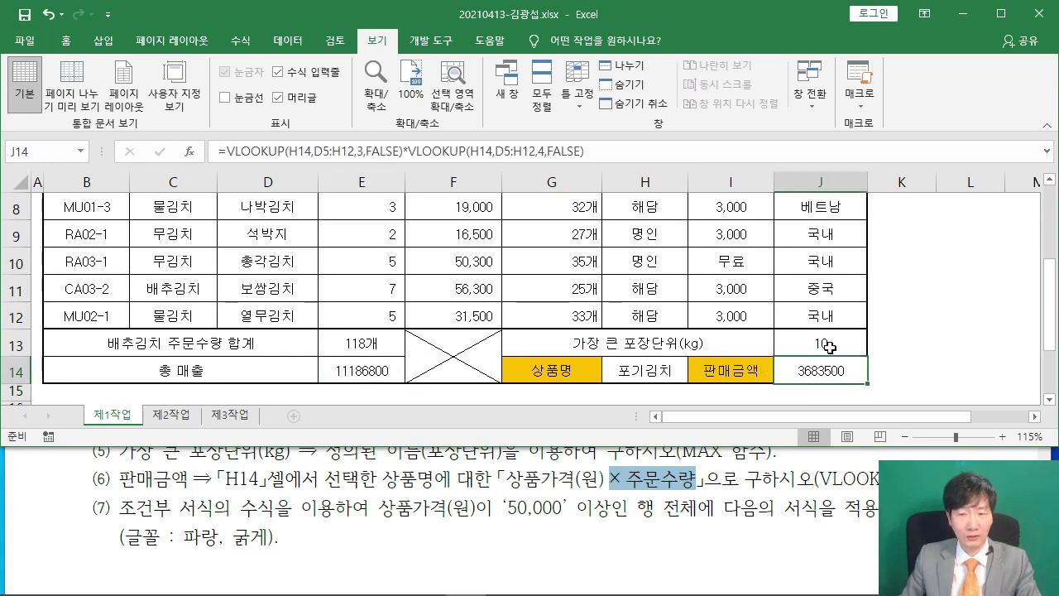
left_click(920, 306)
scroll(920, 305, "up", 3)
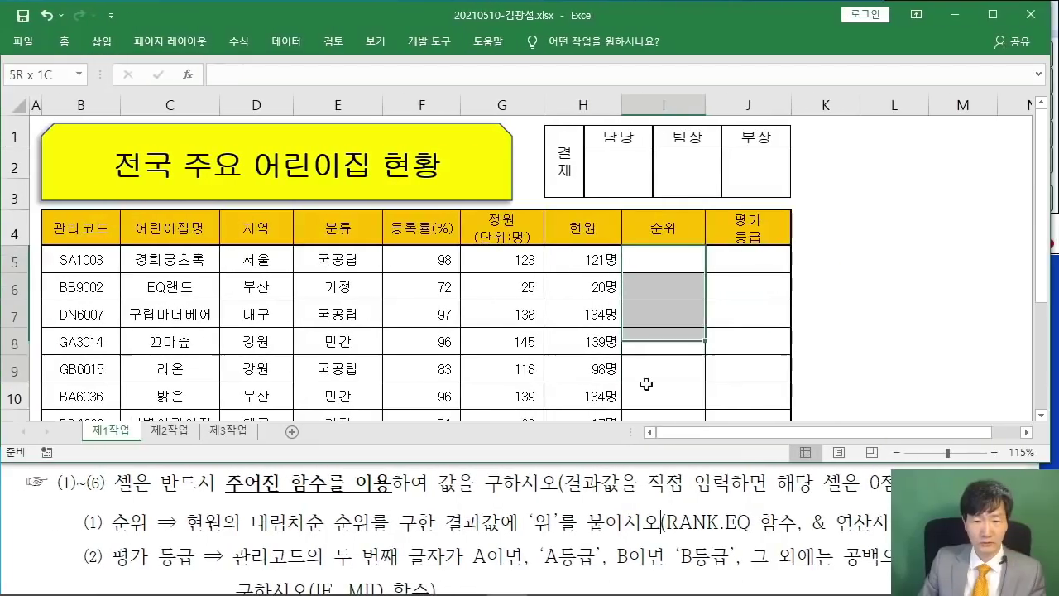
Look over the cells to fill in the 전국 주요 어린이집 현황 sheet: the 순위 and 평가 등급 columns and rows 13–14
left_click_drag(646, 384, 646, 404)
left_click_drag(740, 258, 741, 396)
left_click(825, 315)
scroll(530, 274, "down", 3)
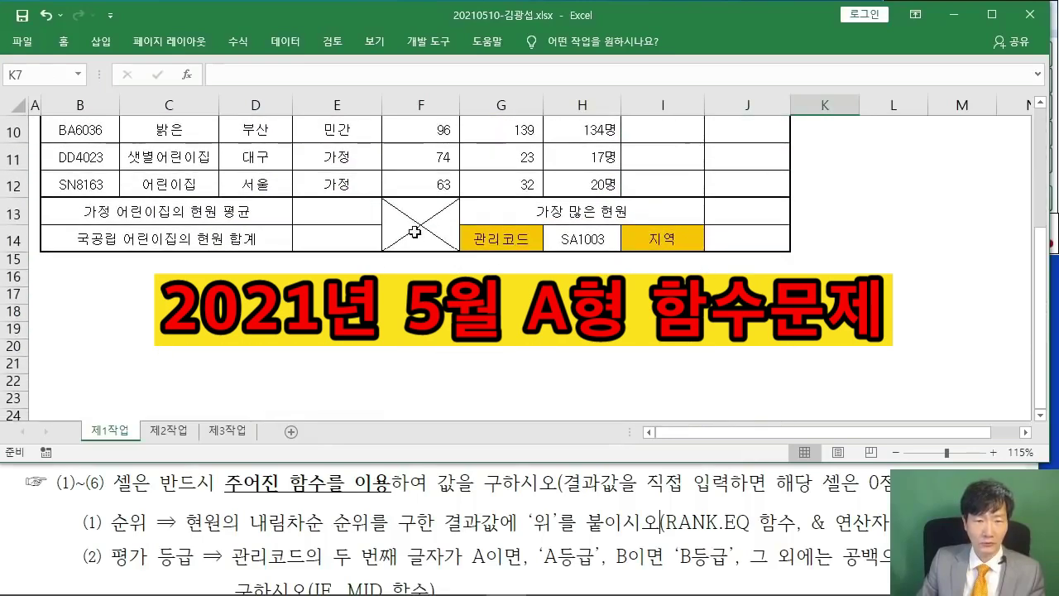
left_click(350, 239)
left_click(743, 226)
scroll(681, 255, "up", 3)
left_click(681, 255)
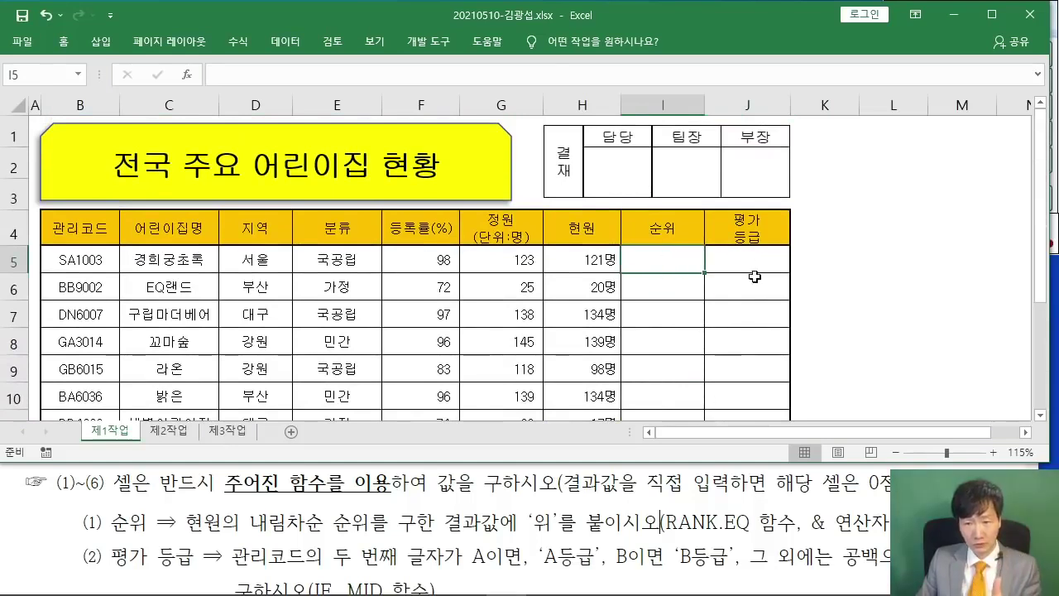
left_click(784, 256)
left_click(840, 276)
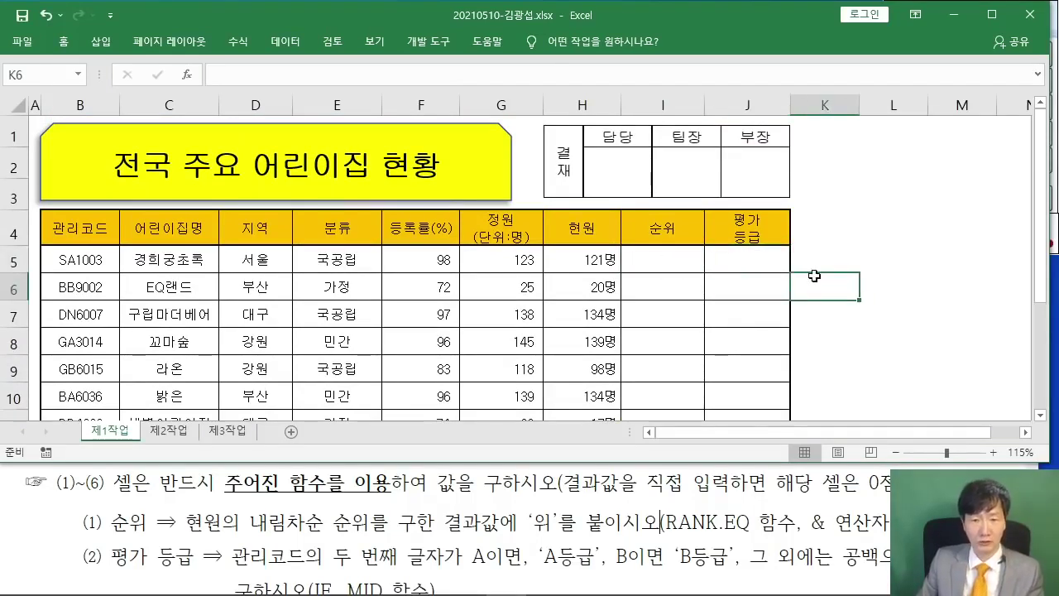
Select the first 순위 cell I5, read task (1) in GE05-08A.pdf, and return to the Excel worksheet
left_click(673, 263)
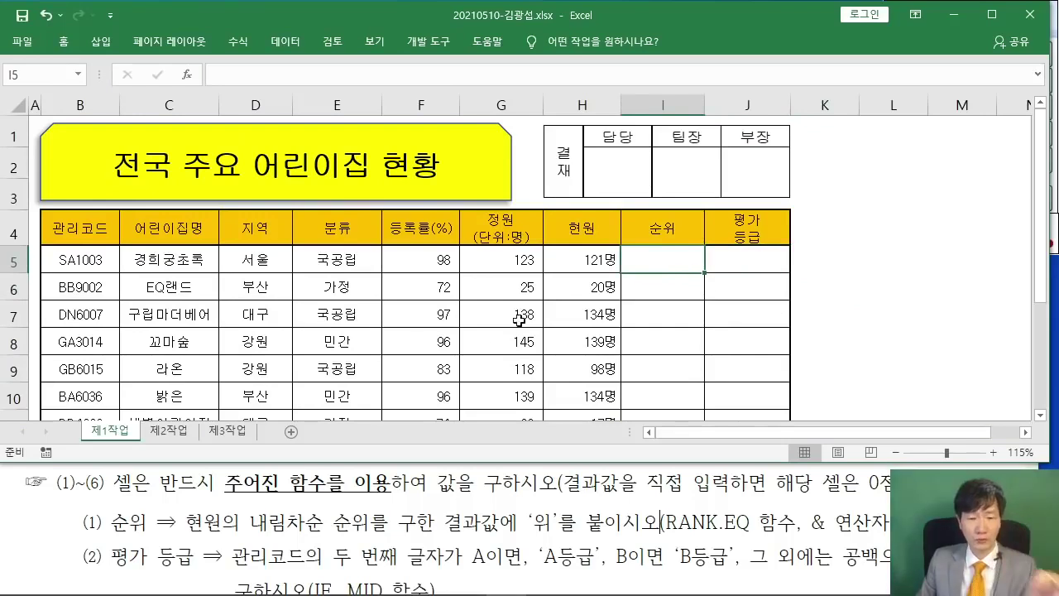
left_click(107, 523)
left_click_drag(108, 523, 575, 522)
left_click(412, 520)
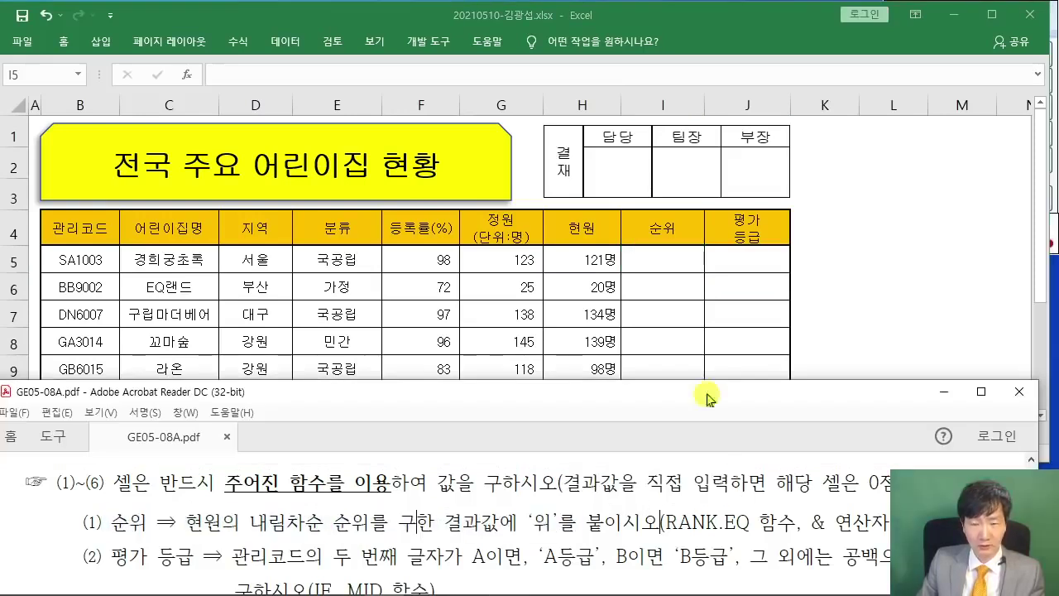
left_click(706, 342)
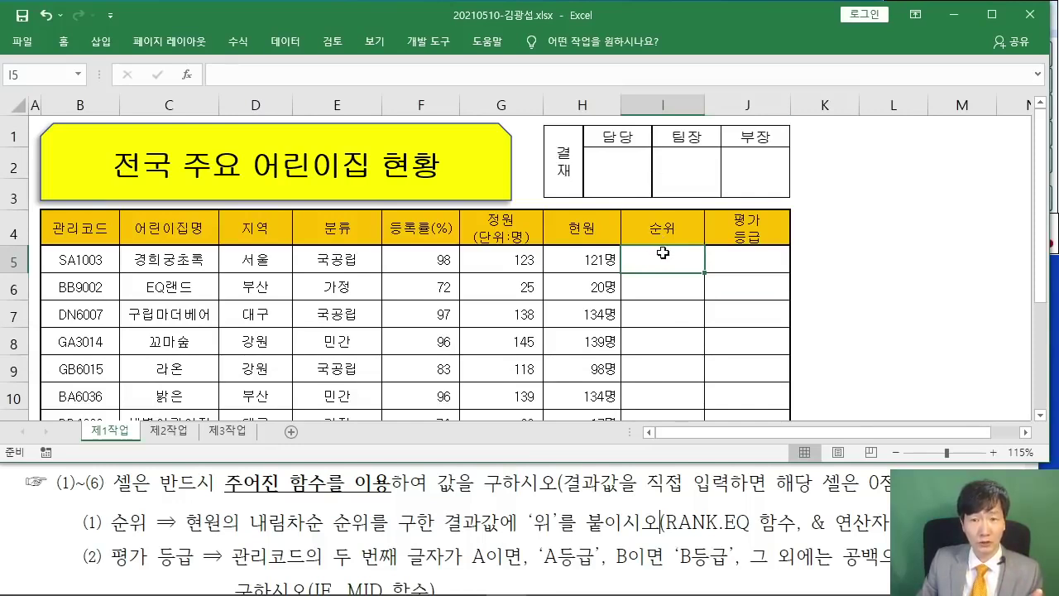
Search for the RANK.EQ function and insert it in cell I5
left_click(188, 75)
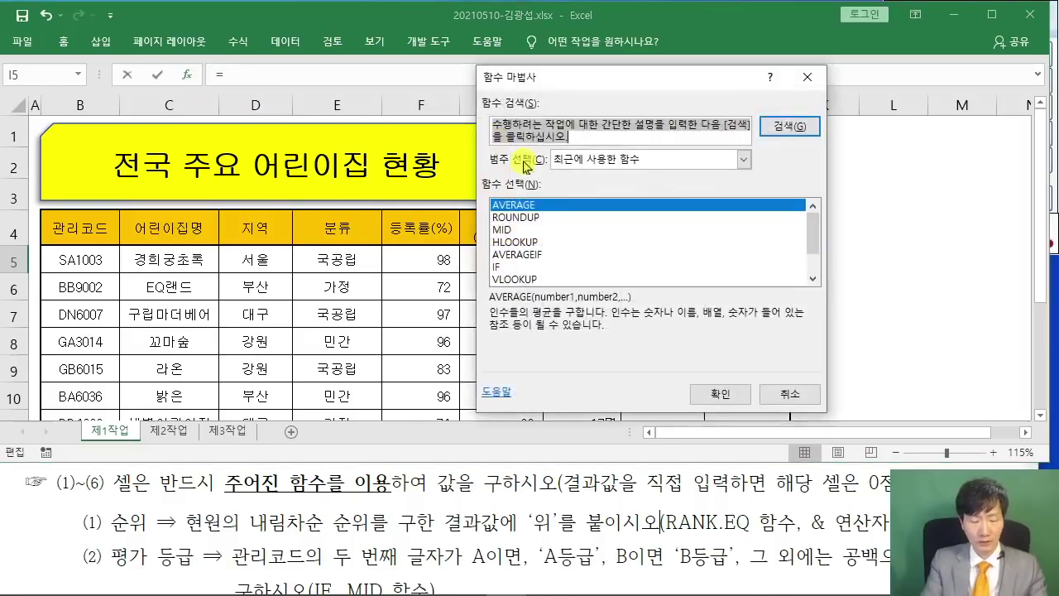
type("RAN")
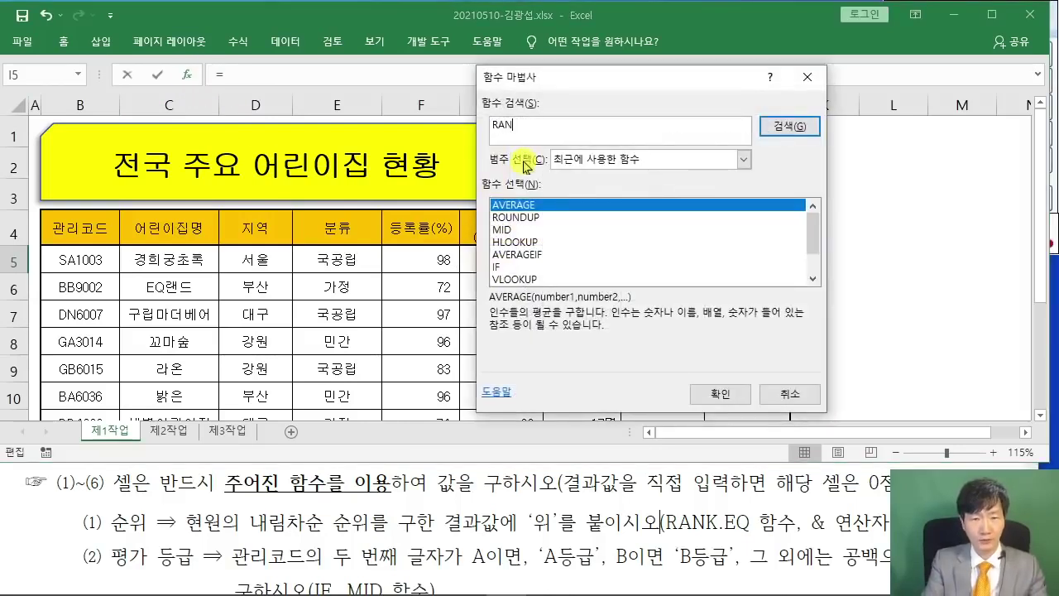
type("K.EQ")
key("Return")
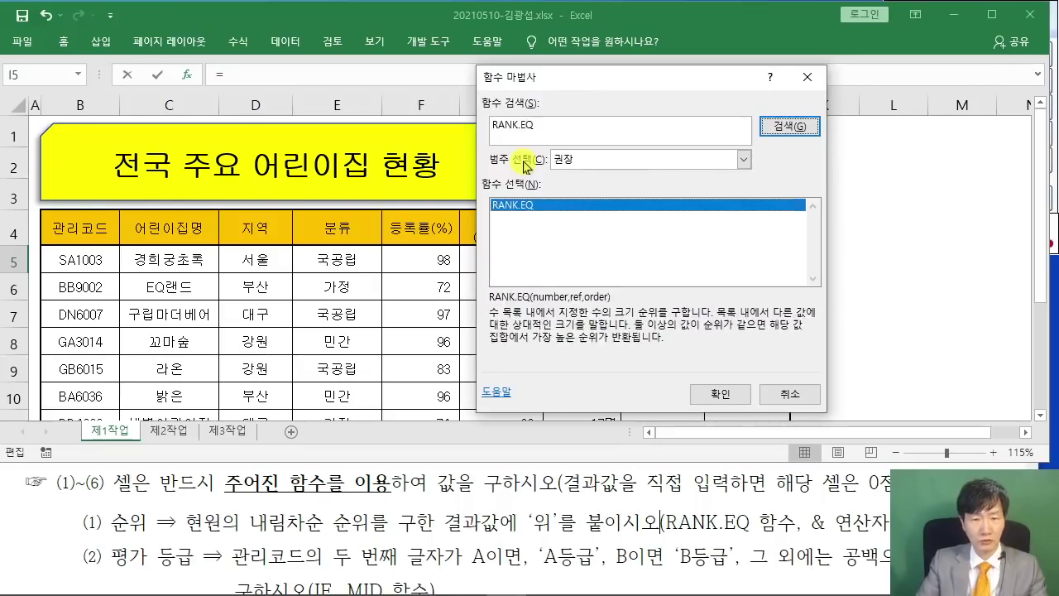
left_click(720, 396)
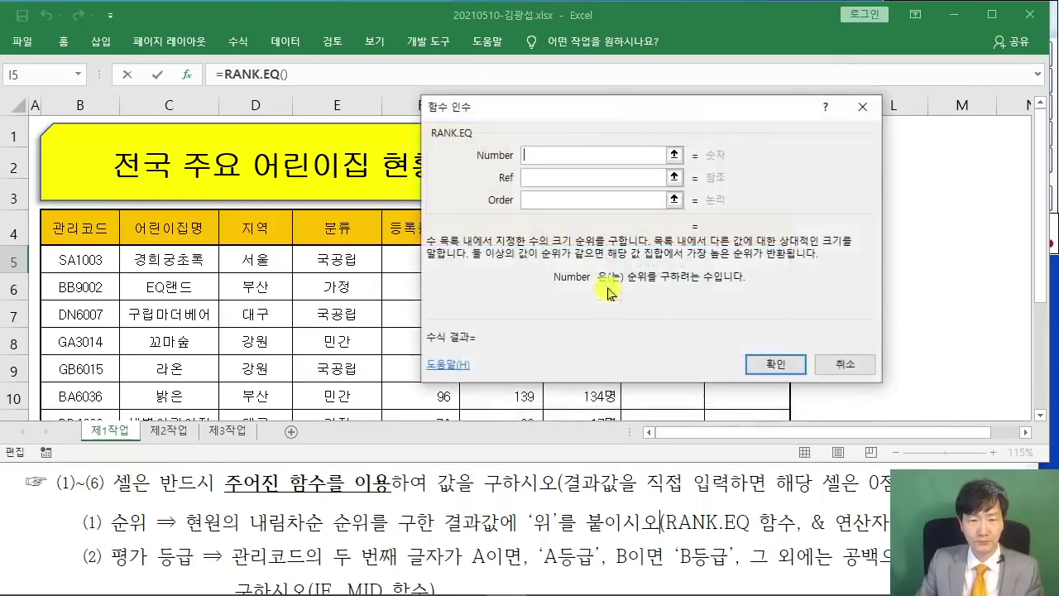
Set the RANK.EQ Number argument to the 현원 cell H5 and the Ref argument to the 현원 range H5:H12
left_click_drag(538, 109, 382, 136)
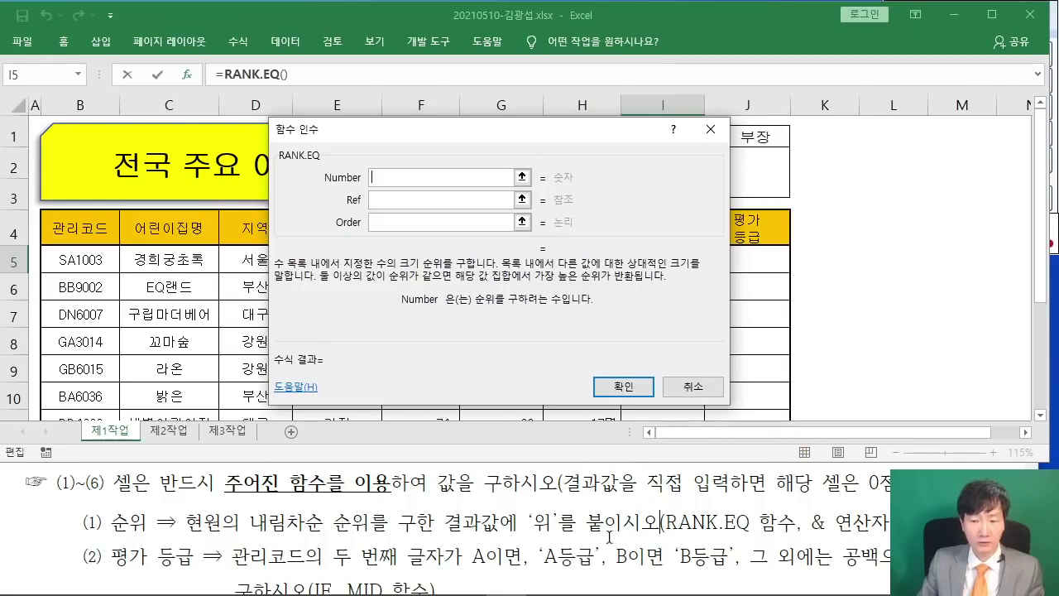
left_click_drag(376, 139, 251, 159)
left_click_drag(319, 160, 196, 157)
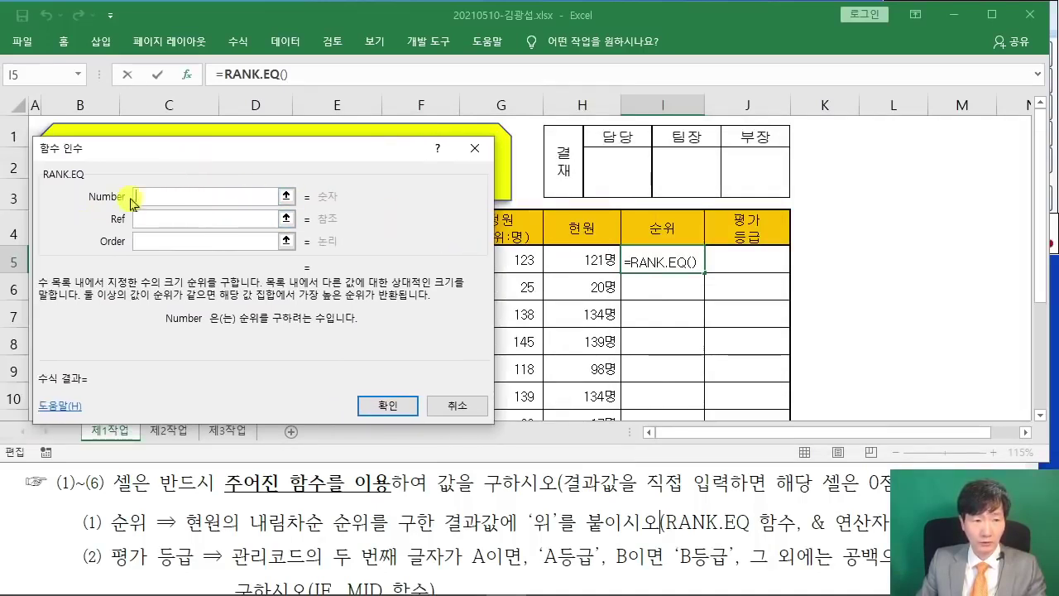
left_click(602, 260)
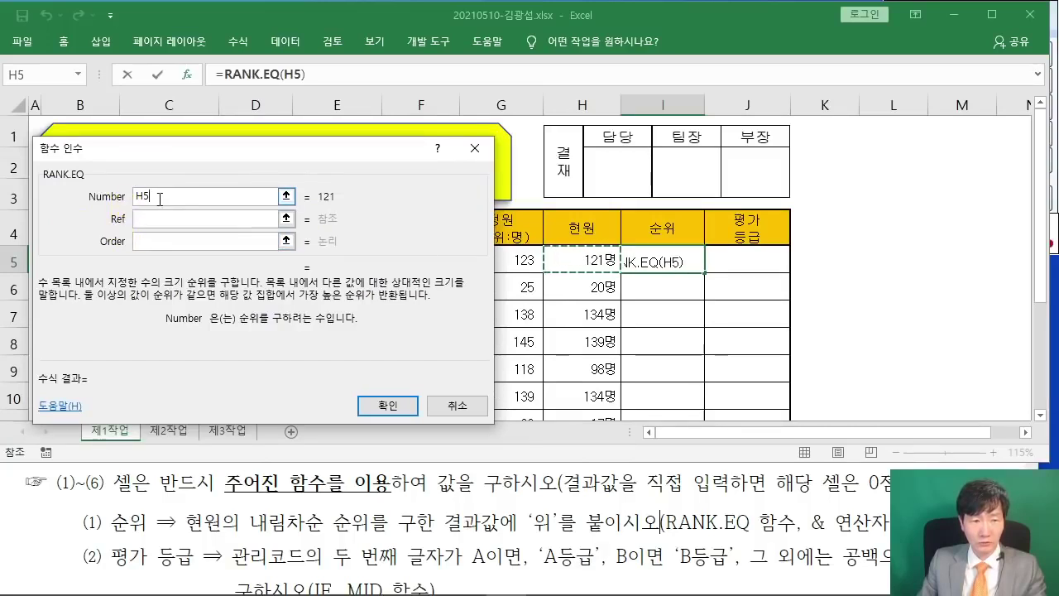
left_click(146, 218)
left_click_drag(595, 258, 579, 316)
left_click_drag(222, 154, 589, 67)
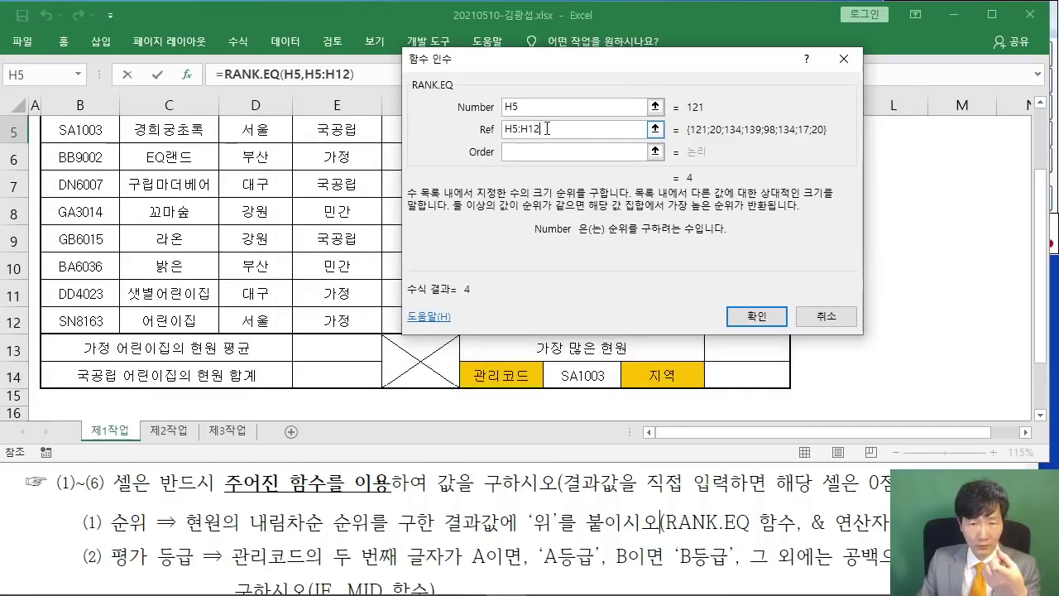
left_click_drag(546, 128, 466, 133)
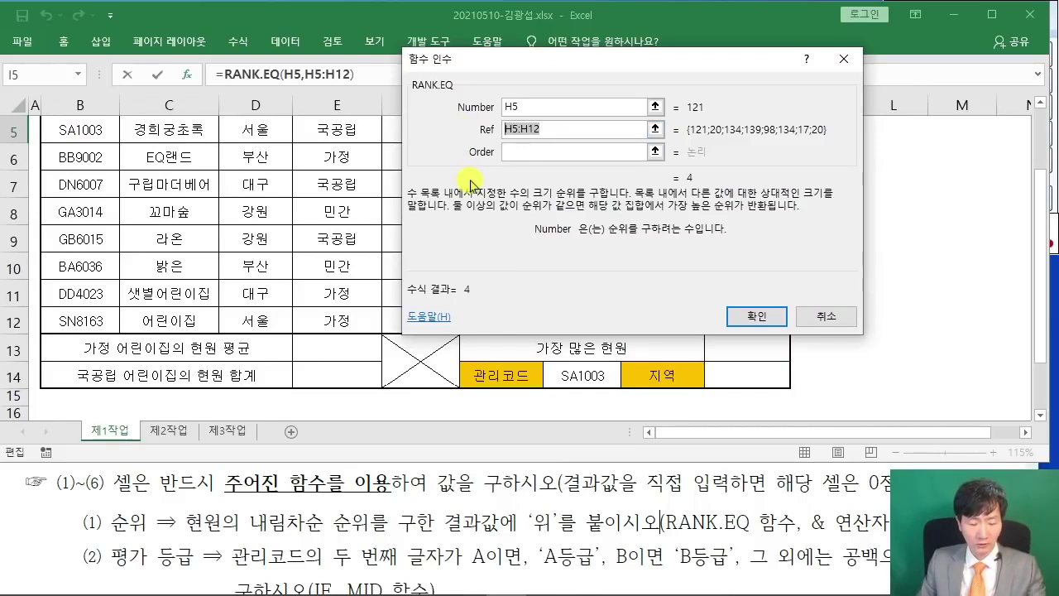
left_click_drag(654, 47, 769, 181)
left_click_drag(730, 87, 739, 87)
left_click_drag(673, 93, 668, 153)
left_click_drag(672, 118, 707, 116)
mouse_move(730, 91)
left_mouse_down()
mouse_move(718, 132)
mouse_move(758, 130)
left_mouse_up()
left_click_drag(749, 82, 728, 169)
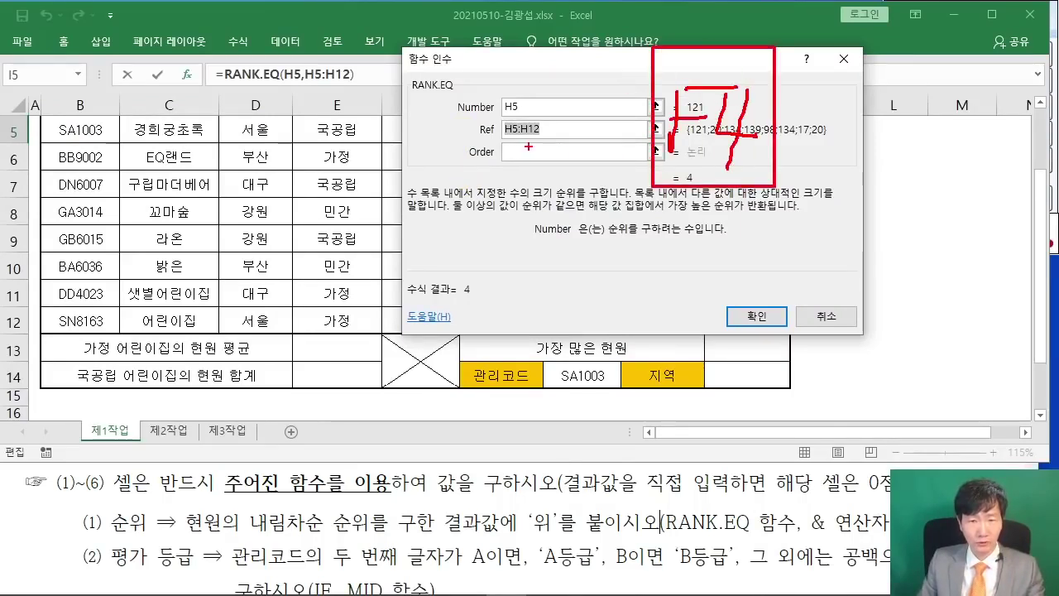
key("Escape")
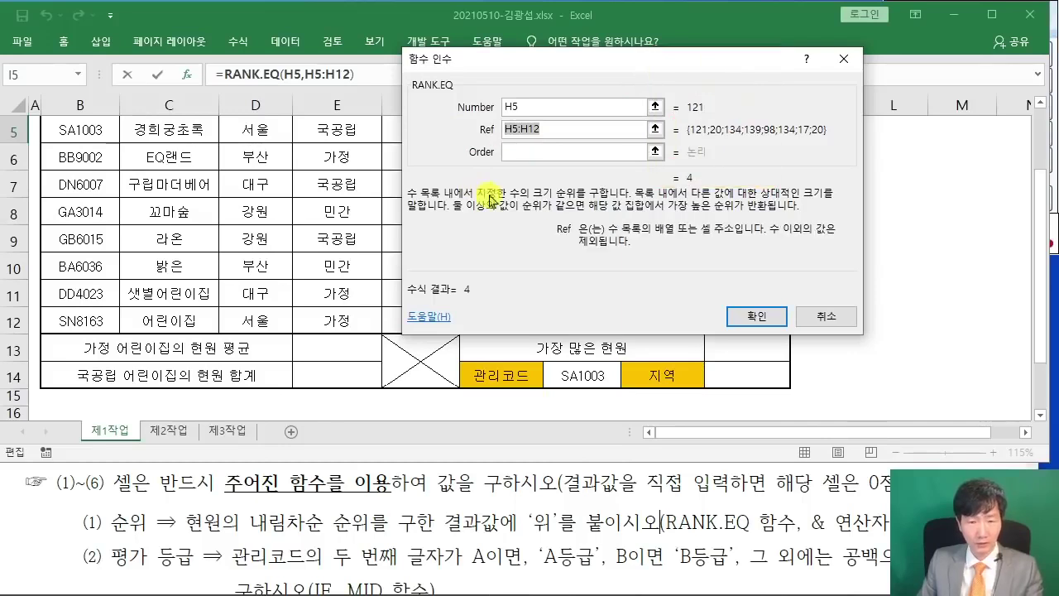
Make the Ref range absolute as $H$5:$H$12 and set Order to 0 for a descending rank
key("F4")
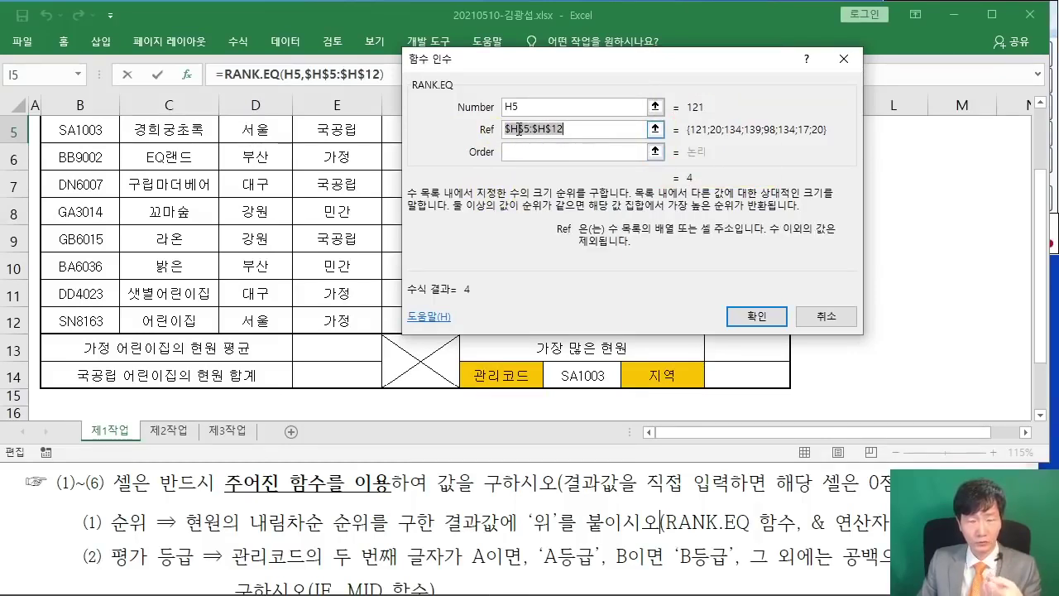
left_click(568, 130)
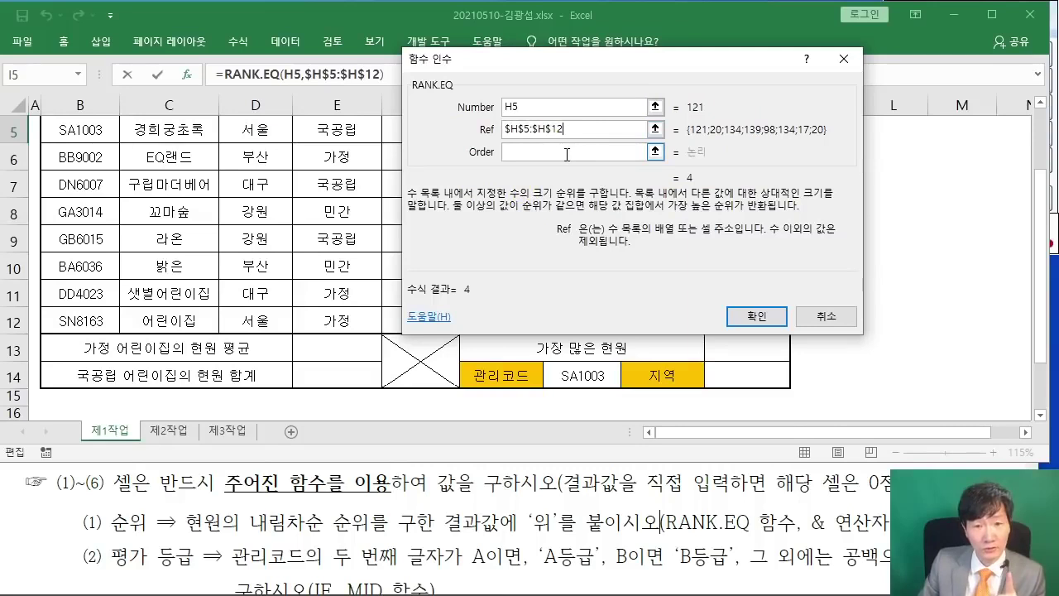
left_click(550, 153)
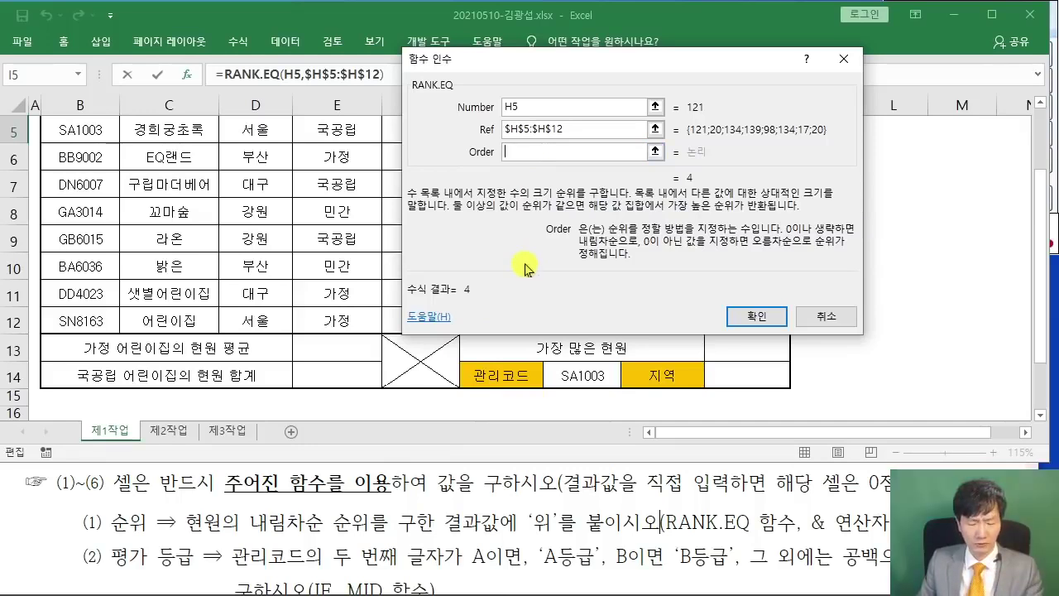
type("0")
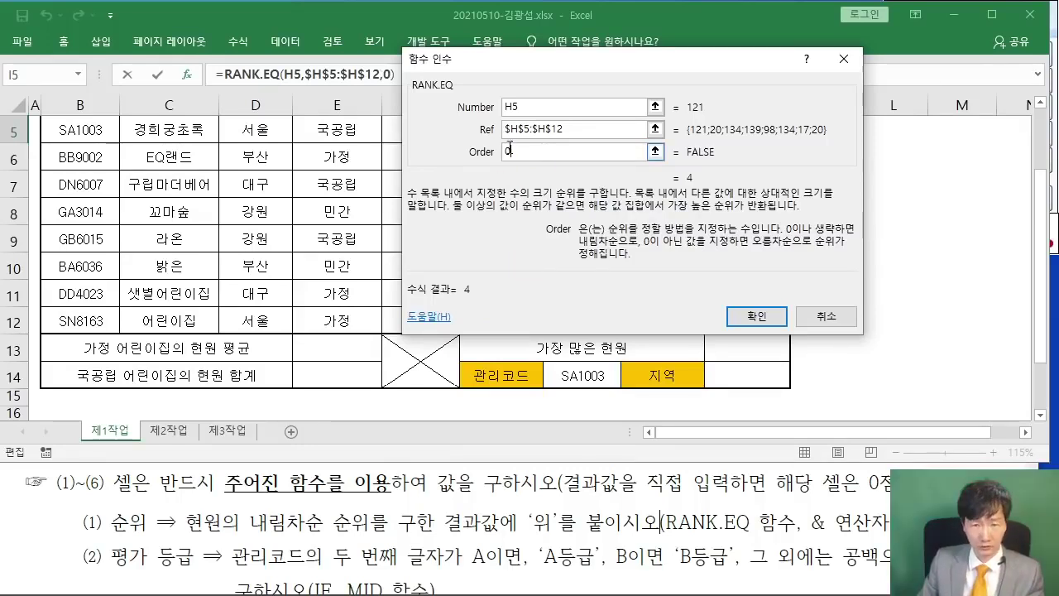
Append &"위" to the RANK.EQ formula in cell I5 and confirm the formula
left_click_drag(483, 164, 340, 210)
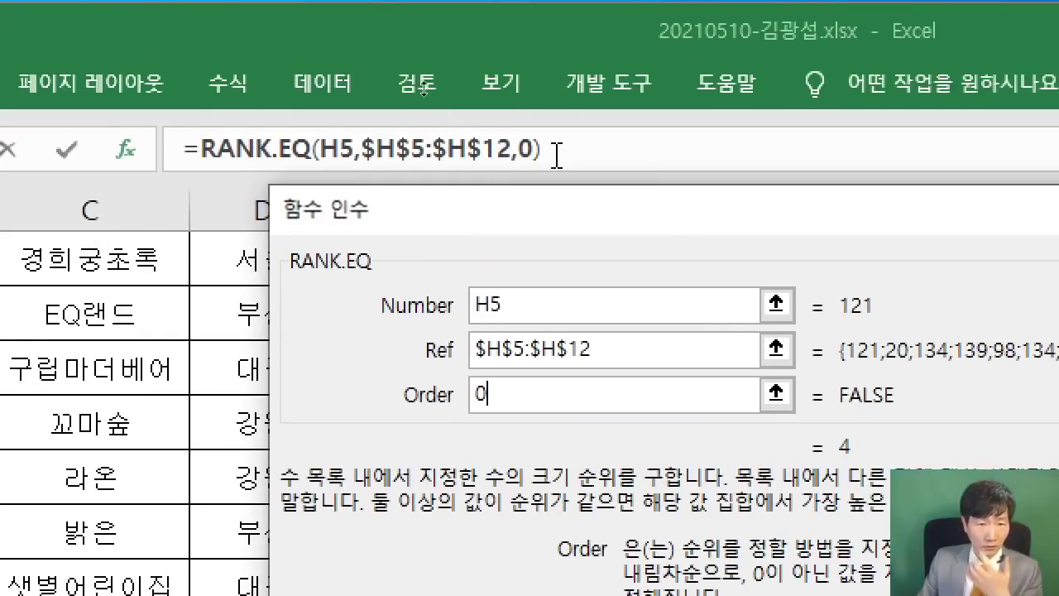
left_click(615, 152)
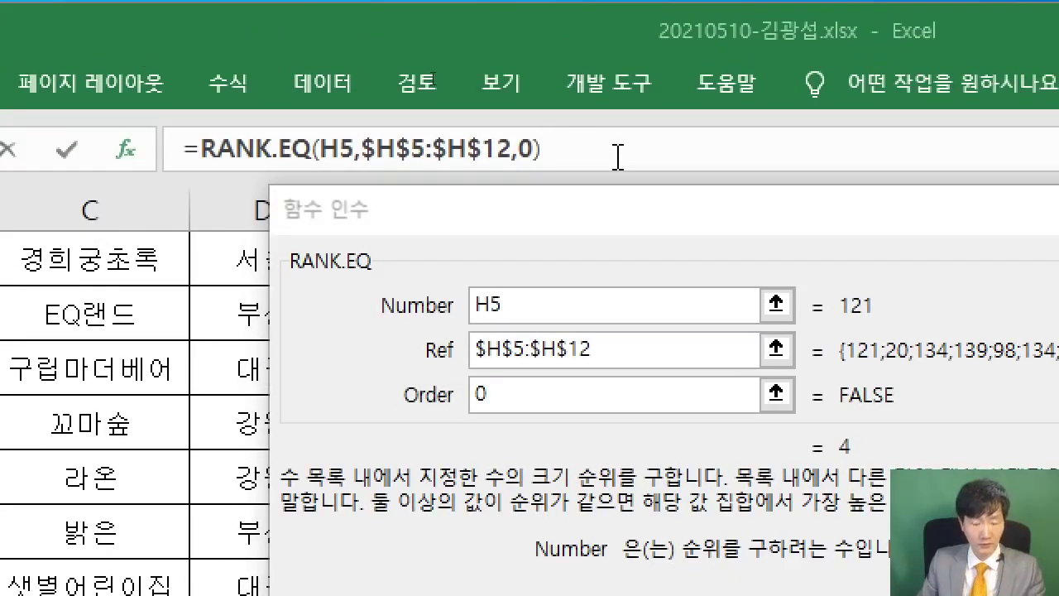
type("&\"DNL")
key("BackSpace")
key("BackSpace")
type("위\"")
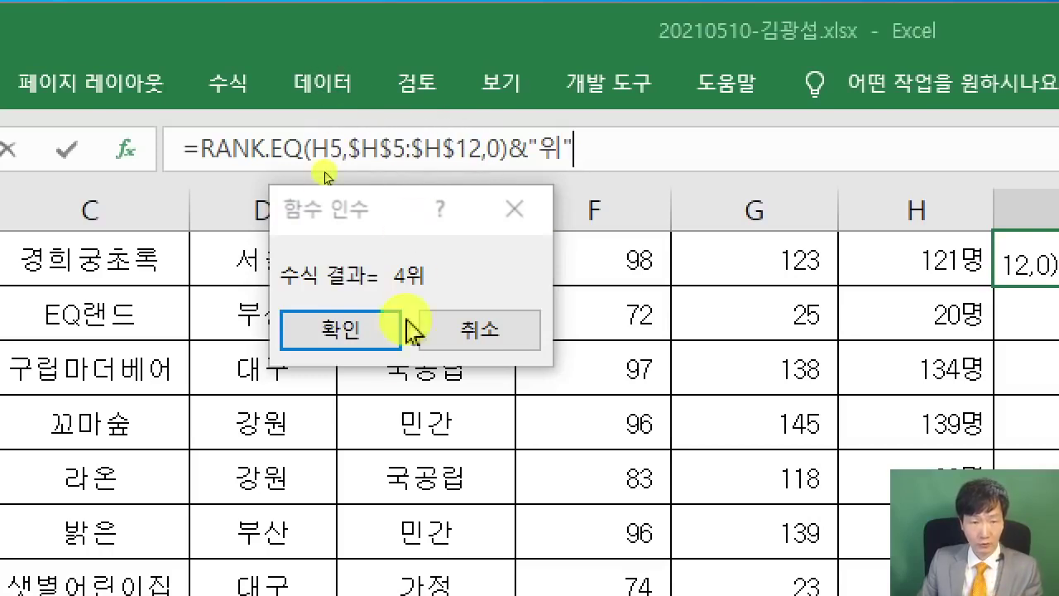
left_click(359, 327)
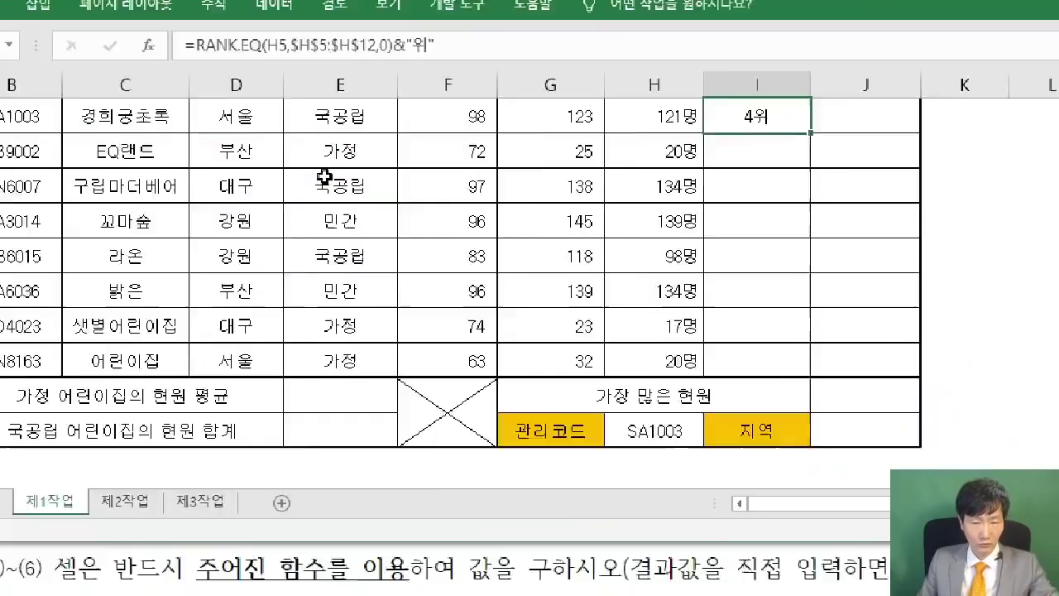
Fill the 순위 formula from I5 down to I12 without formatting and review the filled column
scroll(700, 198, "up", 1)
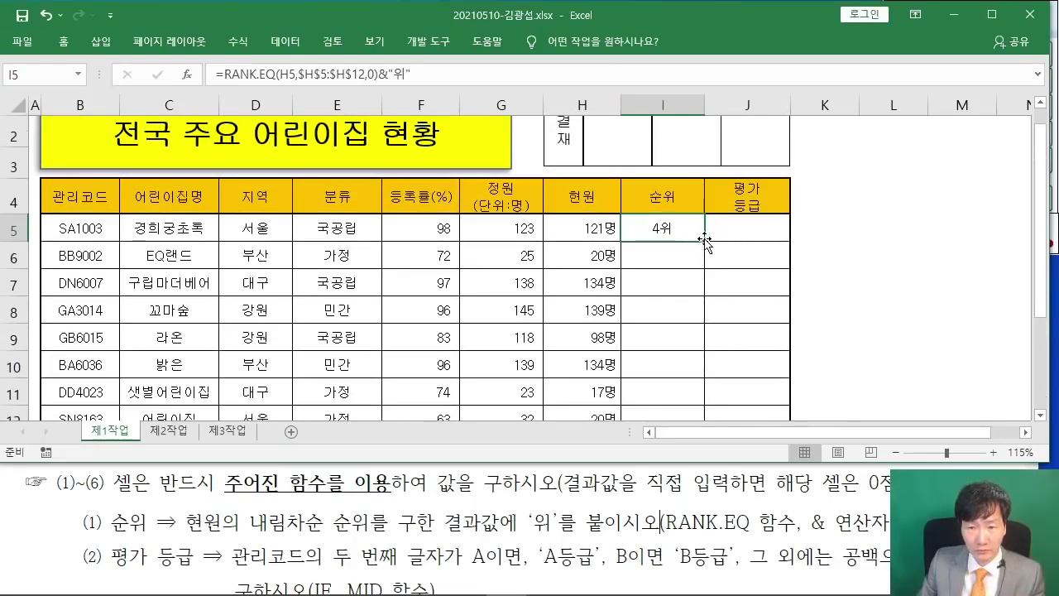
left_click_drag(705, 241, 704, 336)
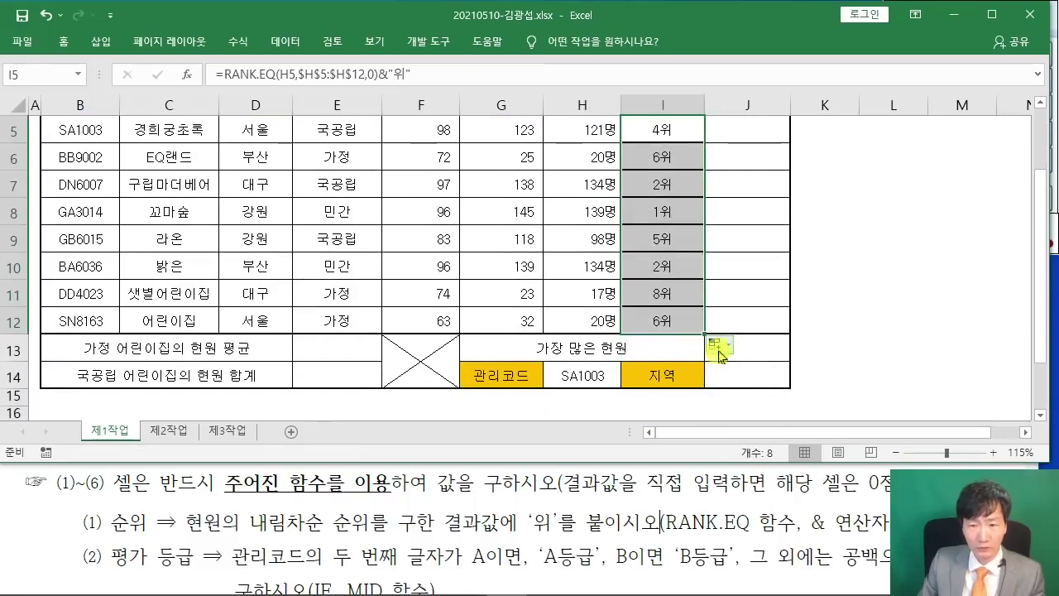
left_click(721, 348)
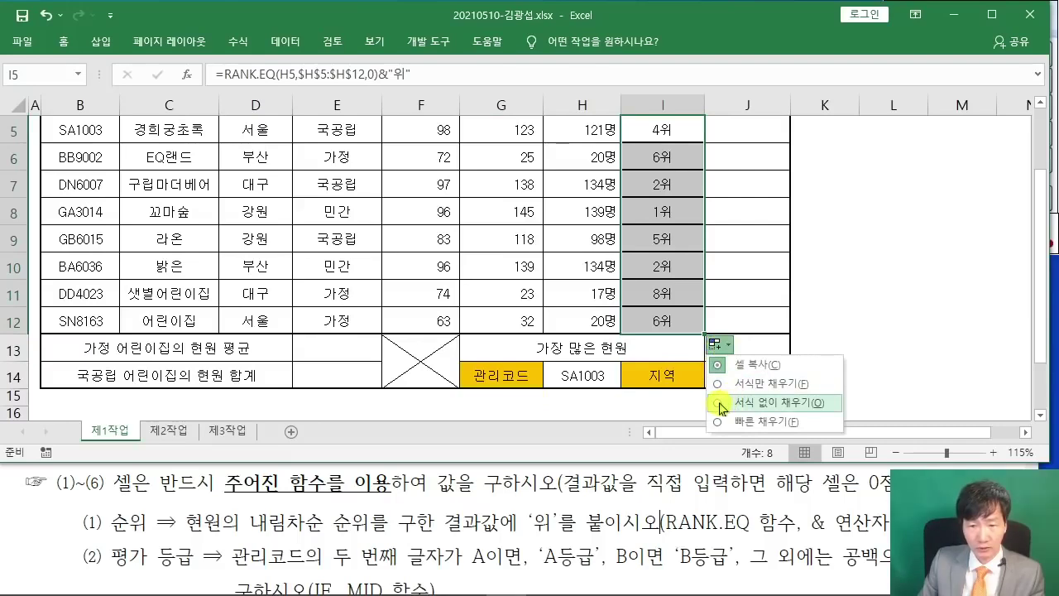
left_click(723, 404)
left_click(891, 316)
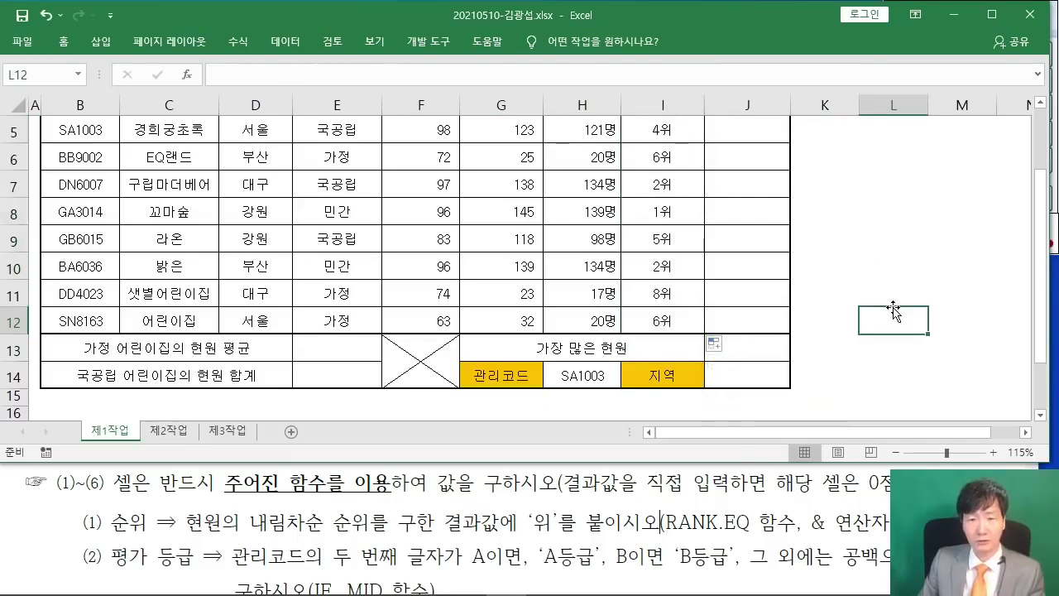
scroll(792, 308, "up", 2)
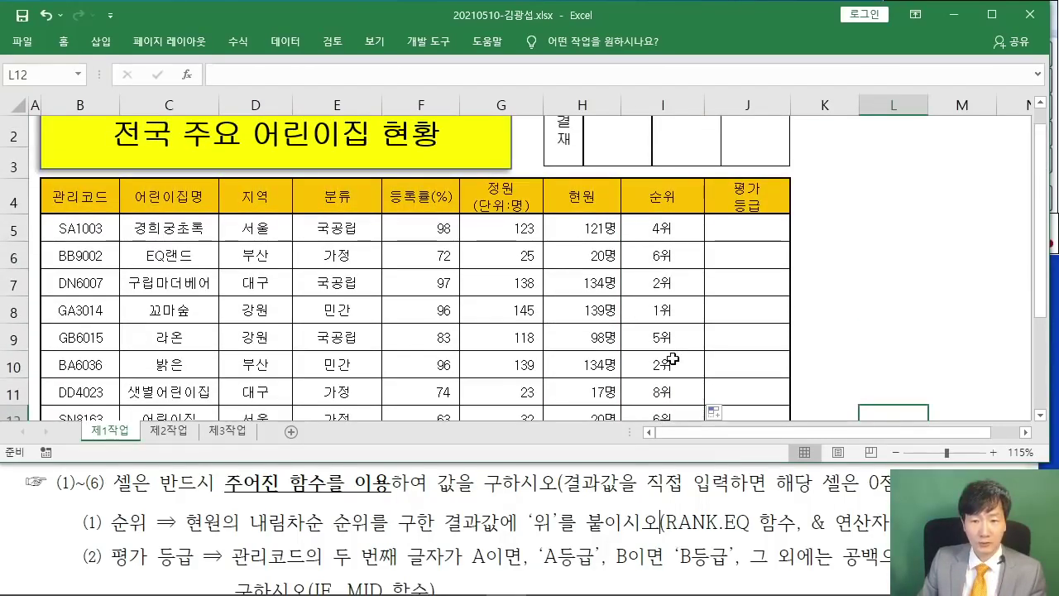
scroll(673, 357, "down", 2)
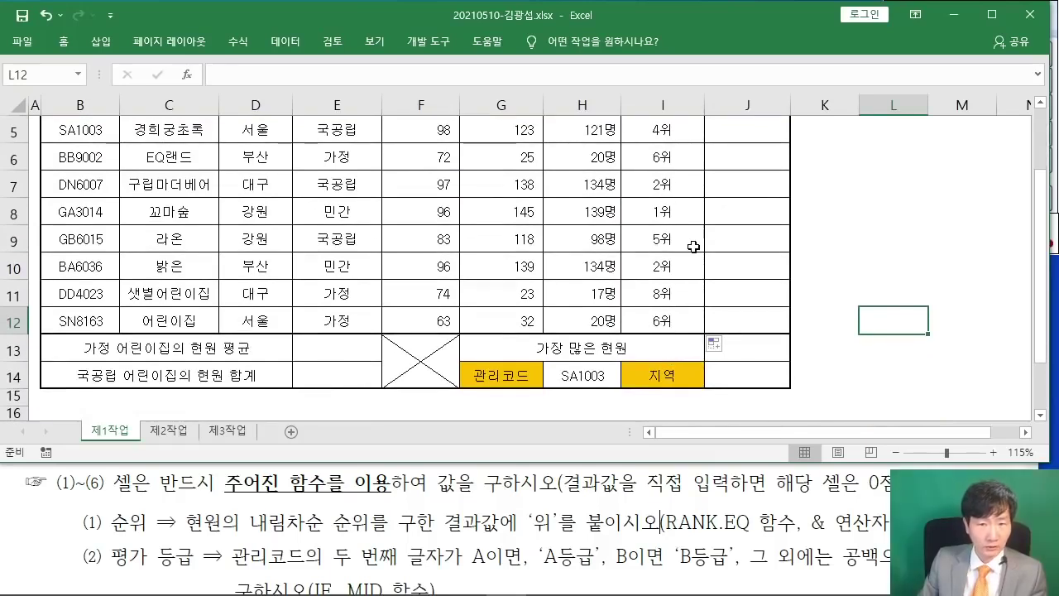
scroll(699, 243, "up", 1)
scroll(716, 237, "down", 1)
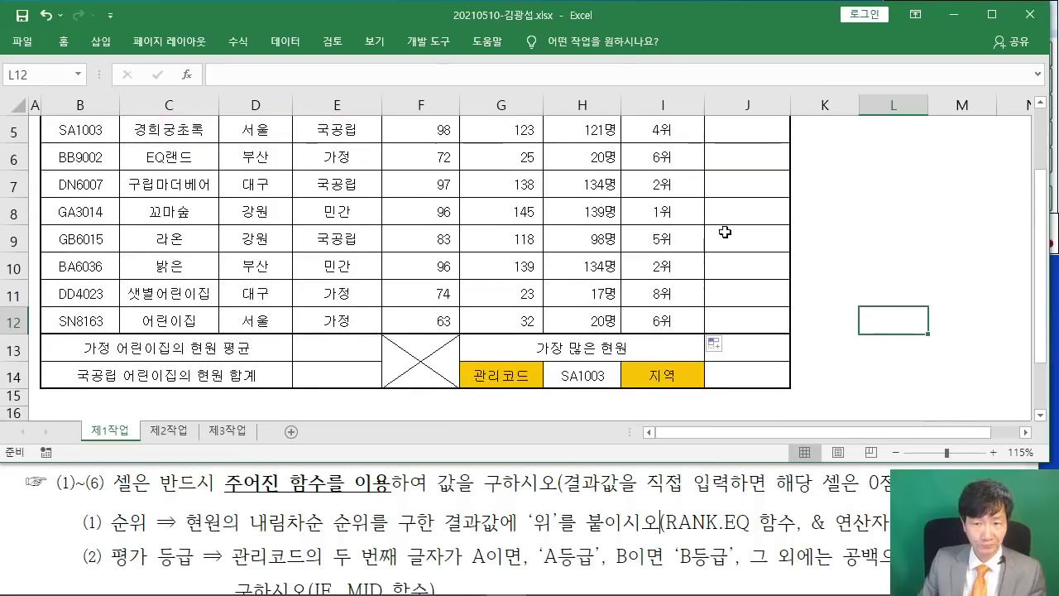
Read task (2) for 평가 등급, then search for the IF function and insert it in cell J5
left_click(756, 130)
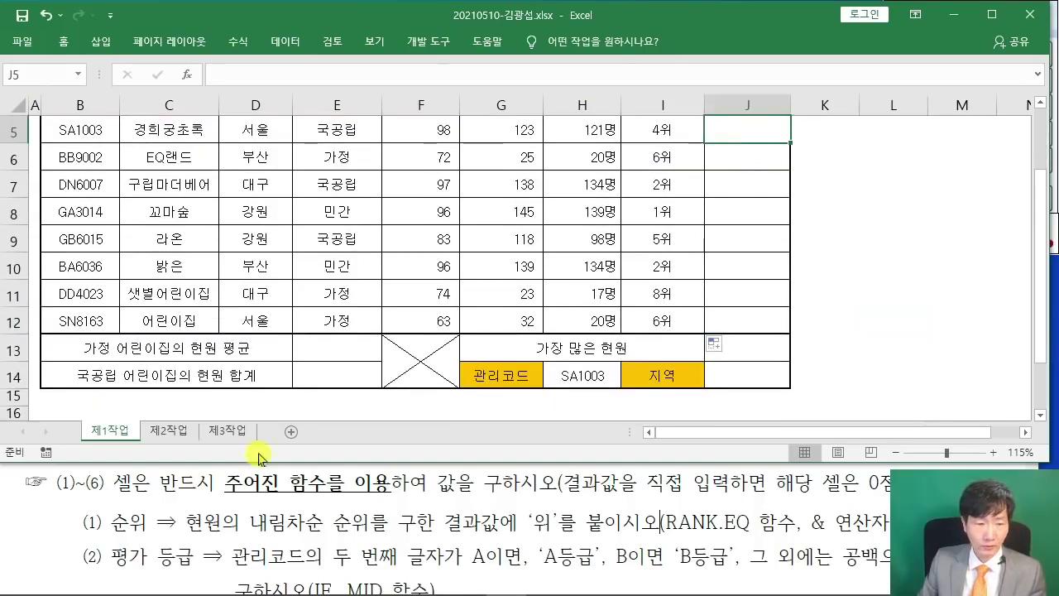
scroll(220, 530, "down", 1)
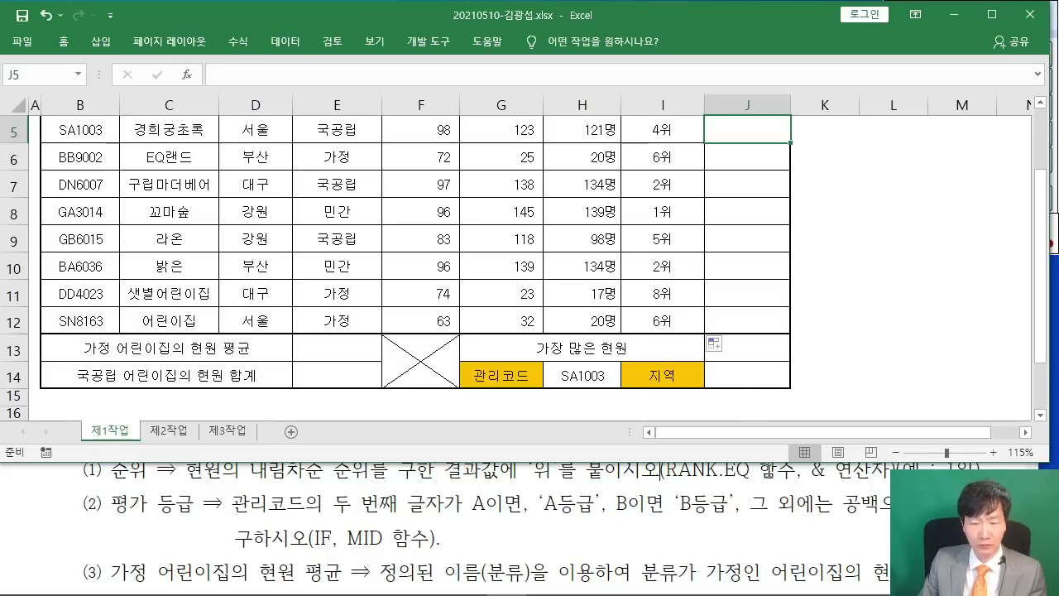
scroll(745, 230, "up", 1)
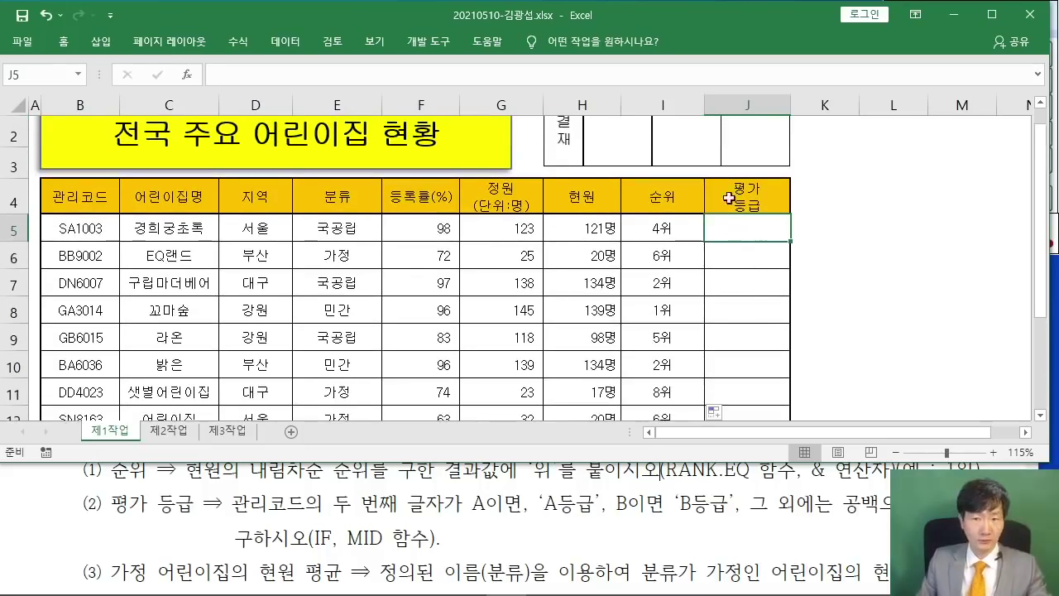
left_click(187, 74)
type("ㅑ")
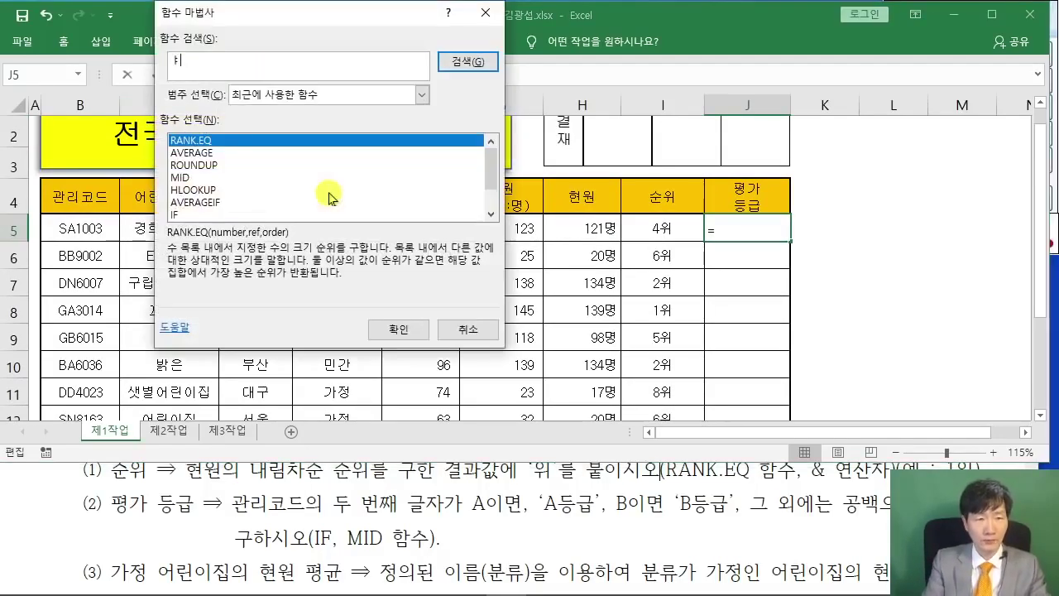
type("IF")
key("Return")
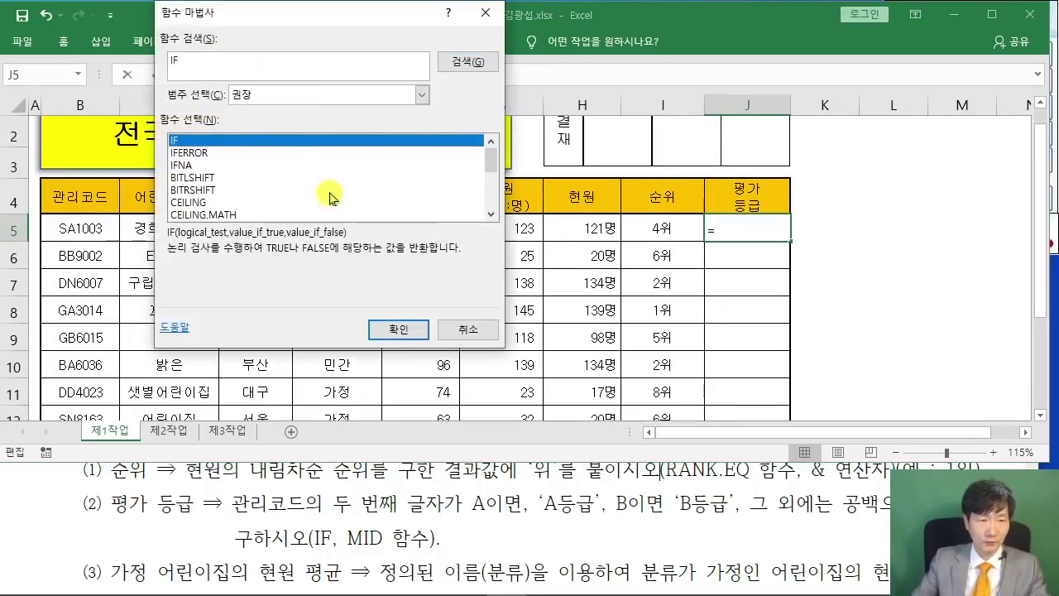
left_click(418, 333)
left_click_drag(343, 53, 620, 88)
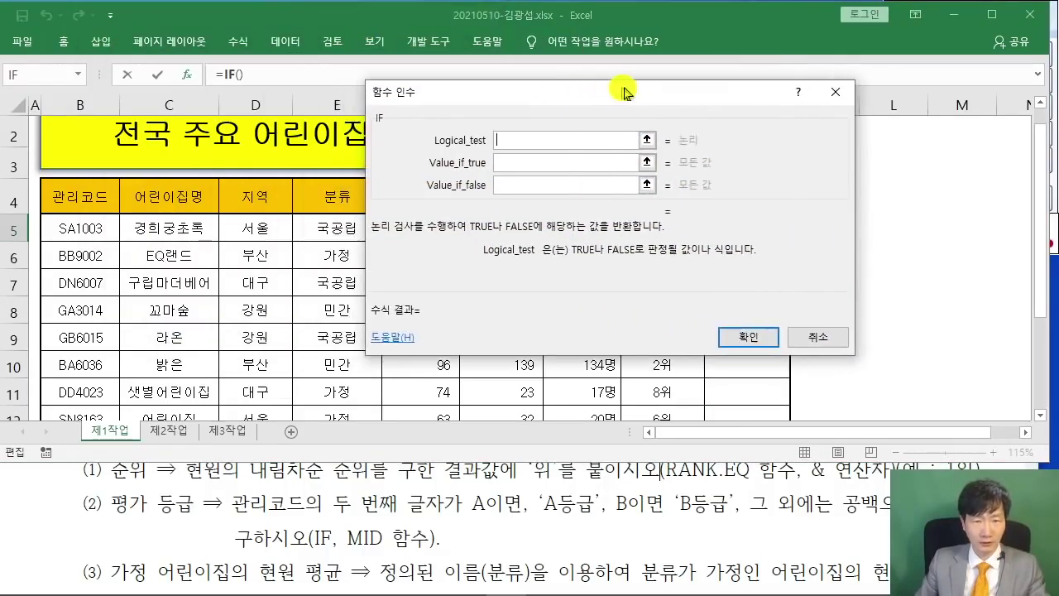
Begin the IF Logical_test with a nested MID( and bring up the arguments of the MID function
left_click(521, 145)
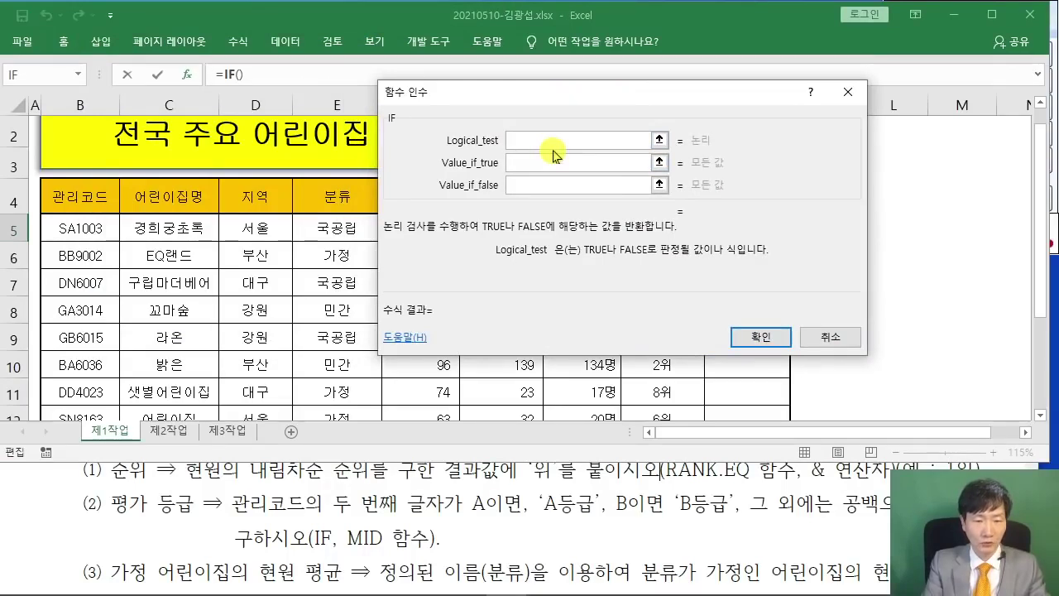
type("MID(")
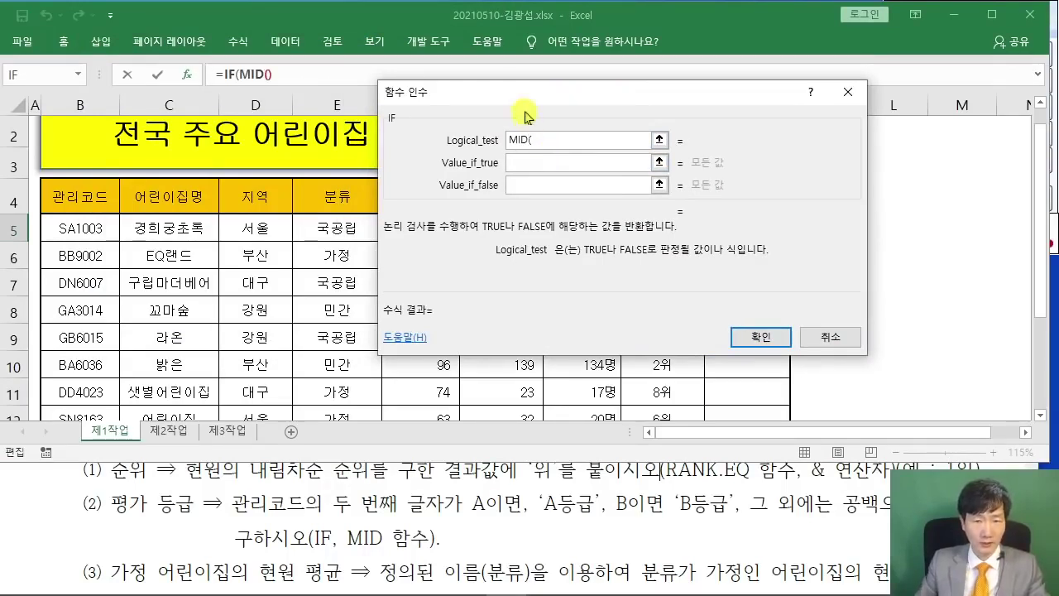
left_click_drag(525, 96, 525, 171)
left_click(538, 224)
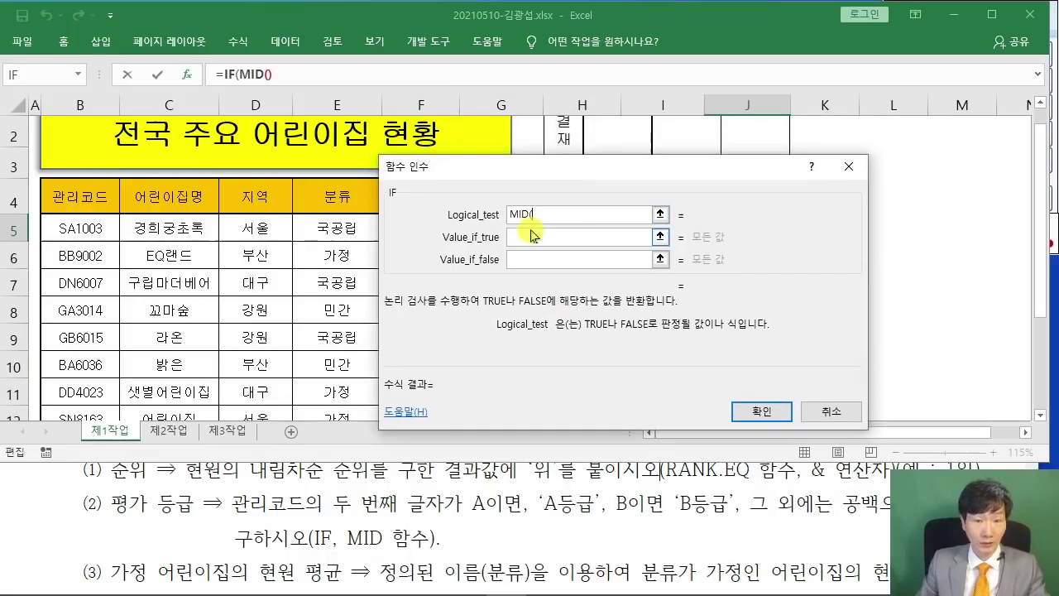
left_click(249, 75)
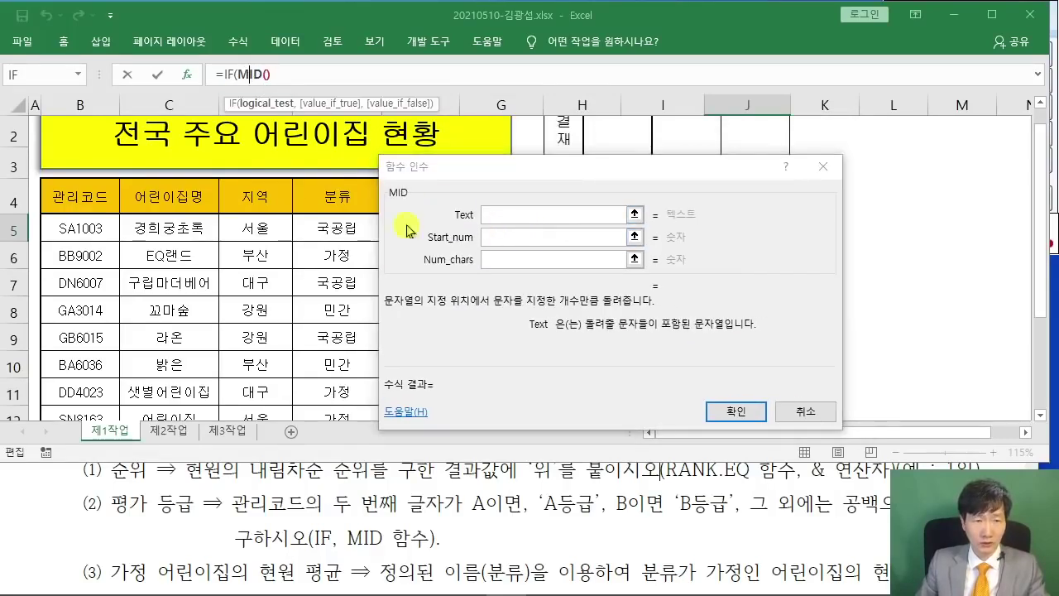
left_click(503, 225)
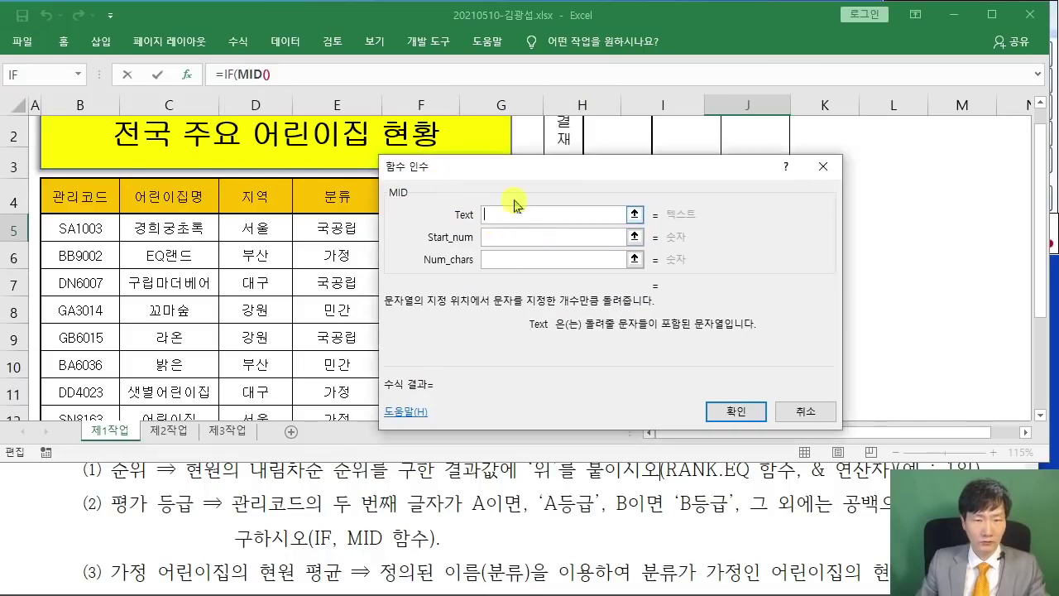
left_click_drag(515, 173, 510, 139)
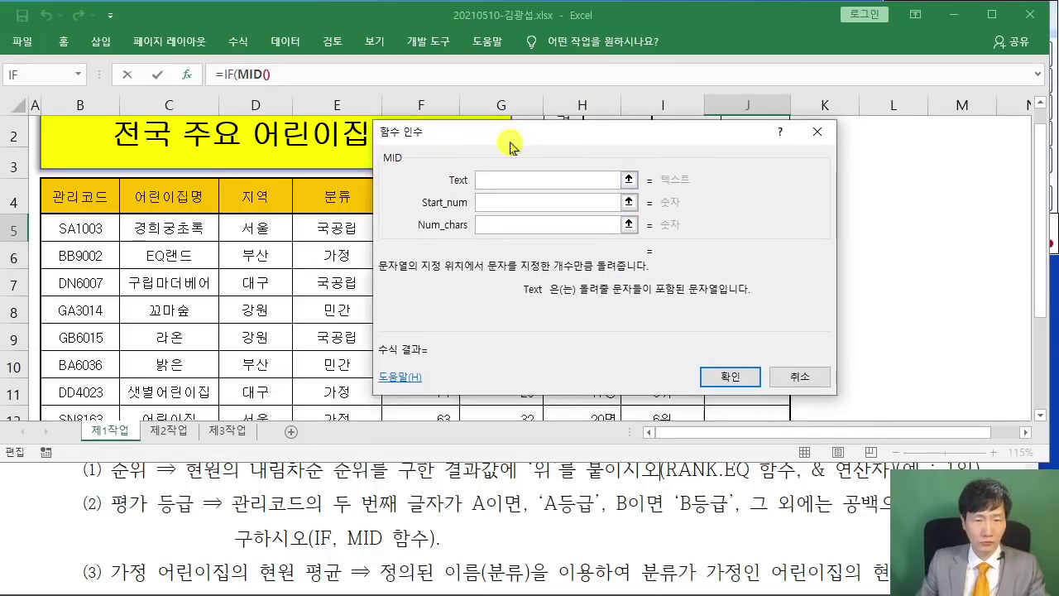
Set the MID arguments to the 관리코드 cell B5 for Text, 2 for Start_num and 1 for Num_chars
left_click(491, 187)
left_click(80, 229)
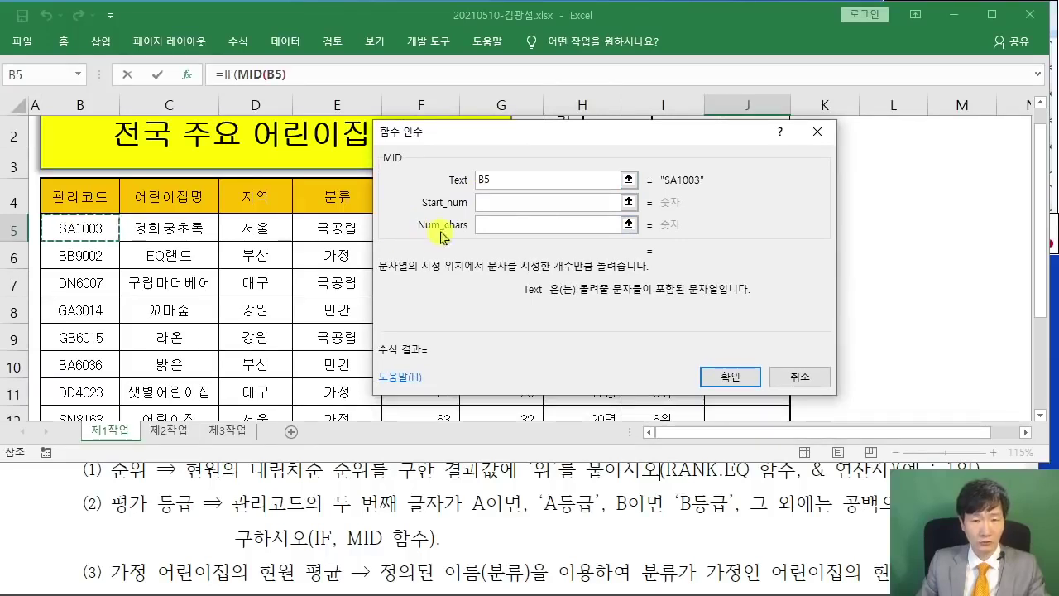
left_click(487, 203)
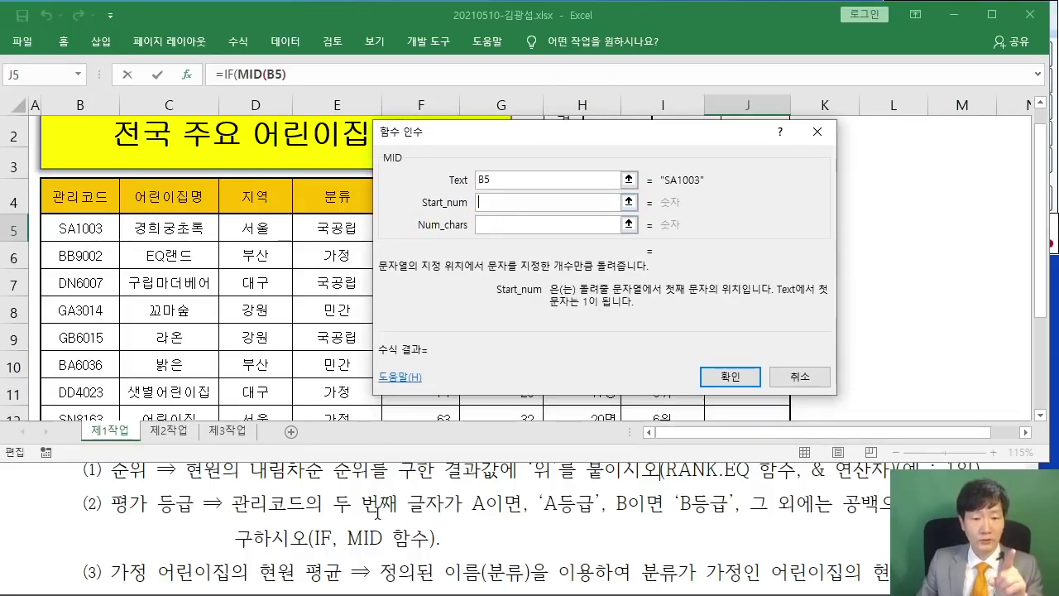
type("2")
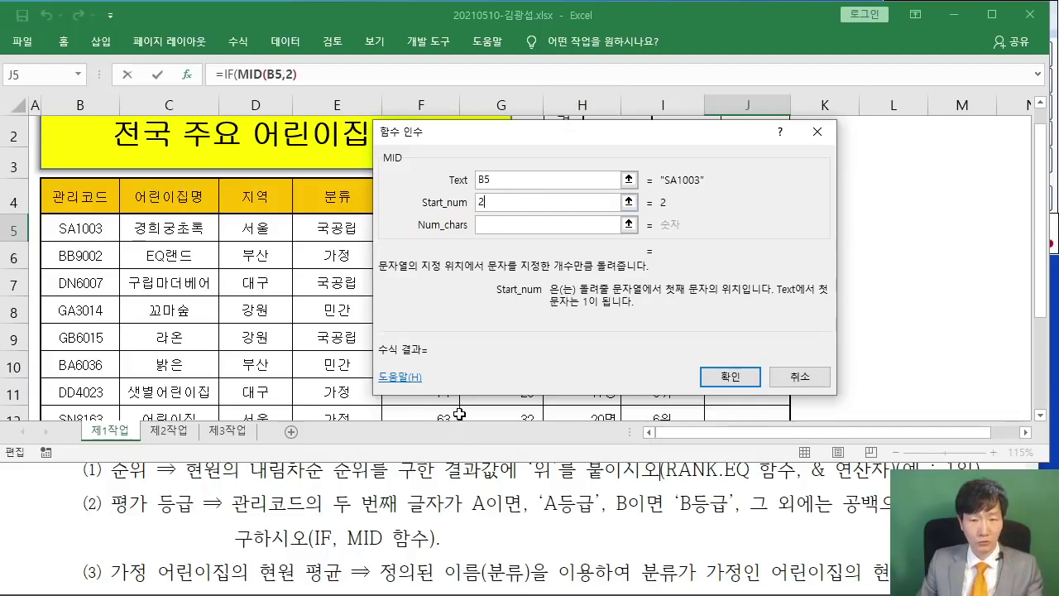
left_click(513, 225)
type("1")
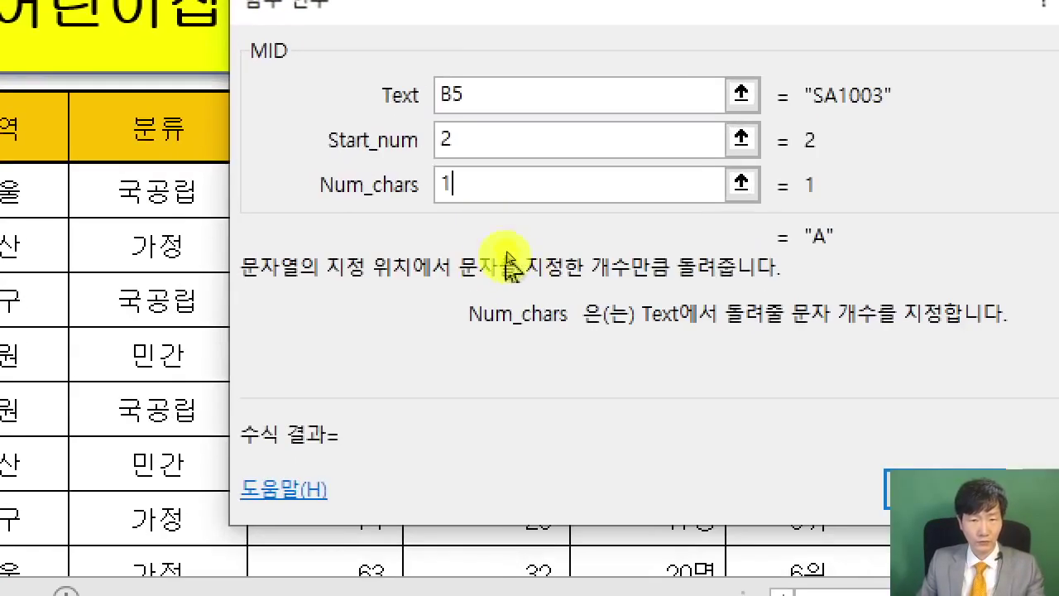
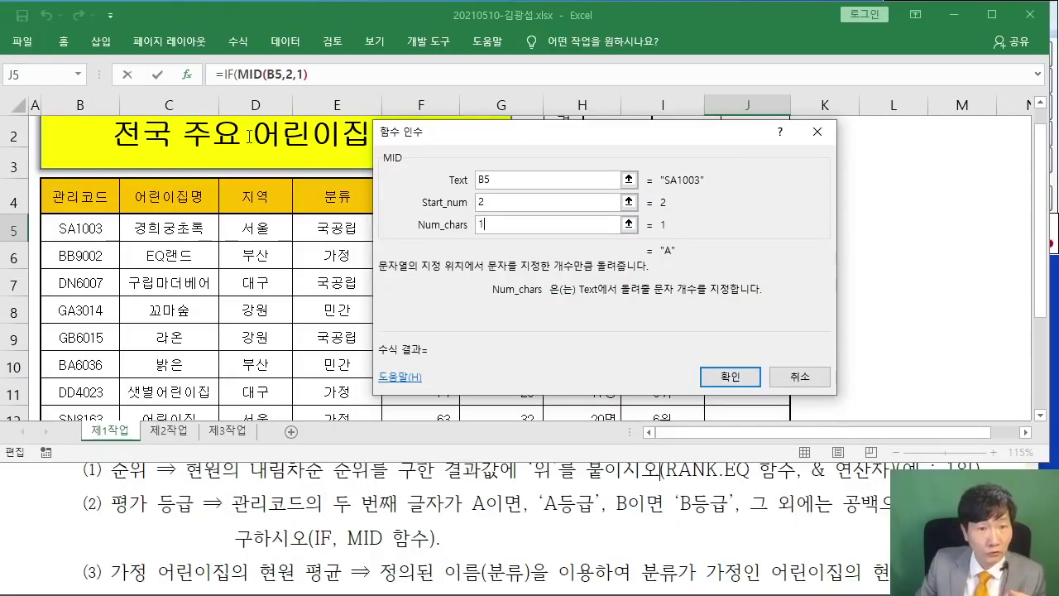
Return to the IF function's arguments and complete the Logical_test as MID(B5,2,1)="A"
left_click(229, 75)
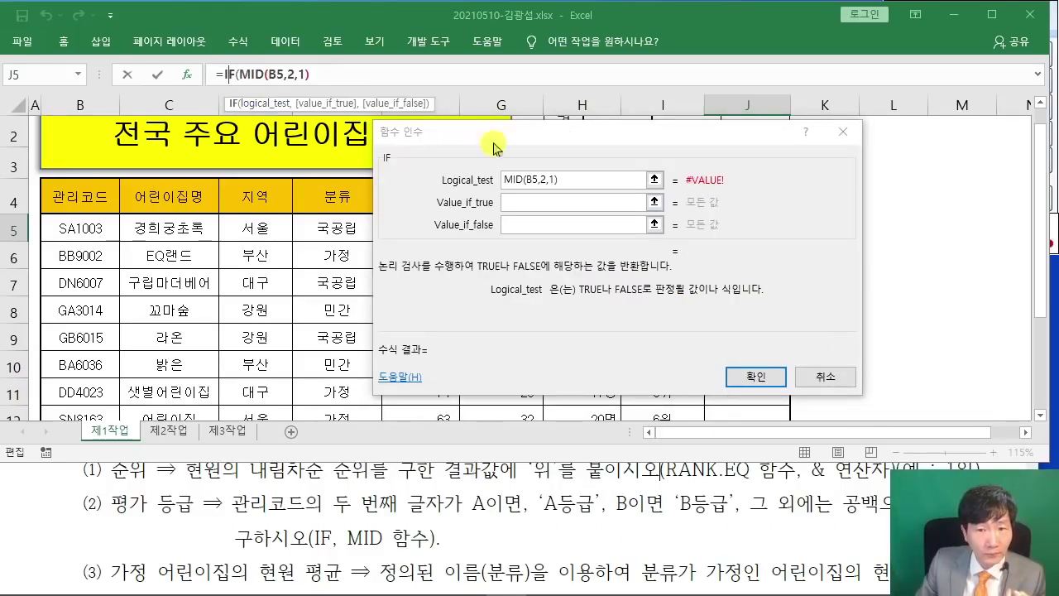
left_click(580, 181)
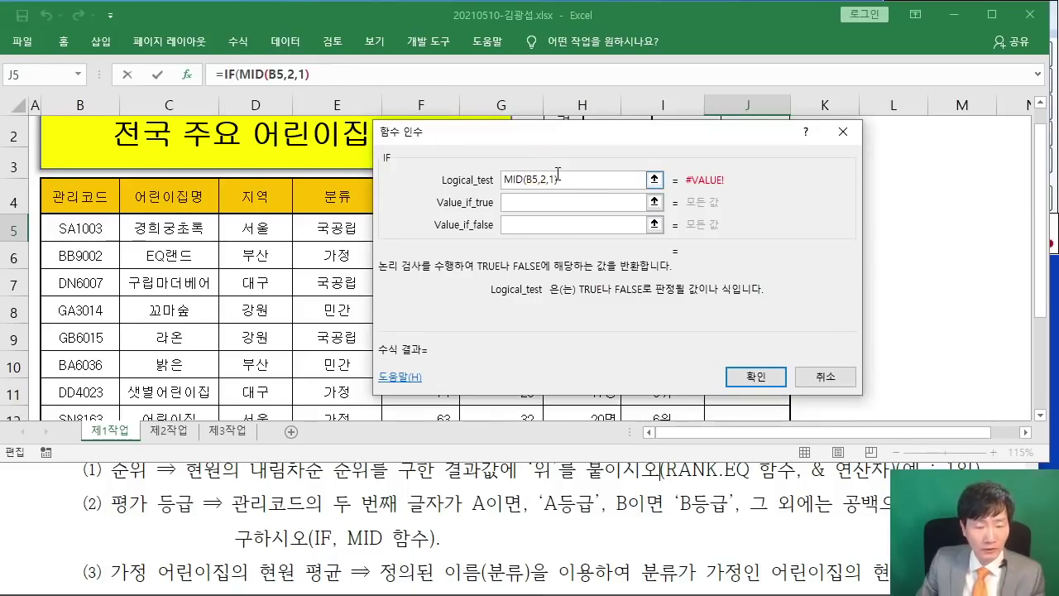
left_click_drag(350, 519, 418, 519)
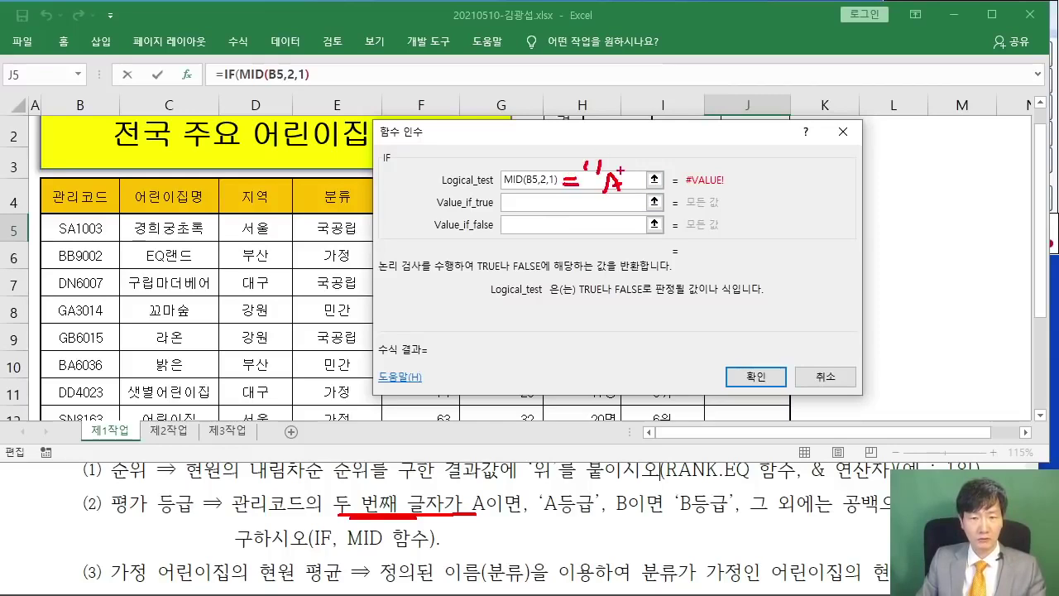
key("Escape")
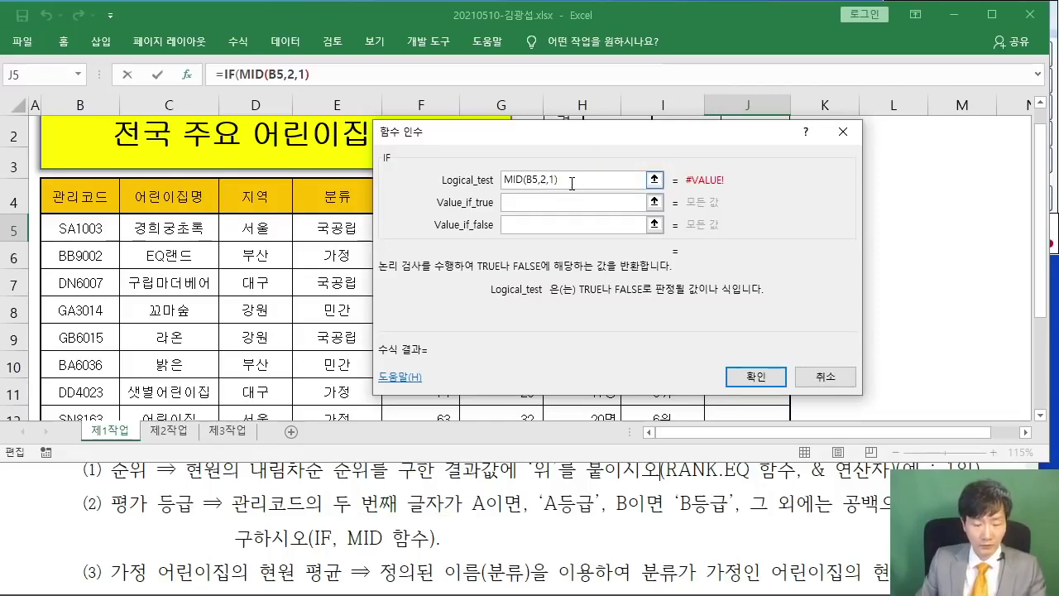
type("=\"A")
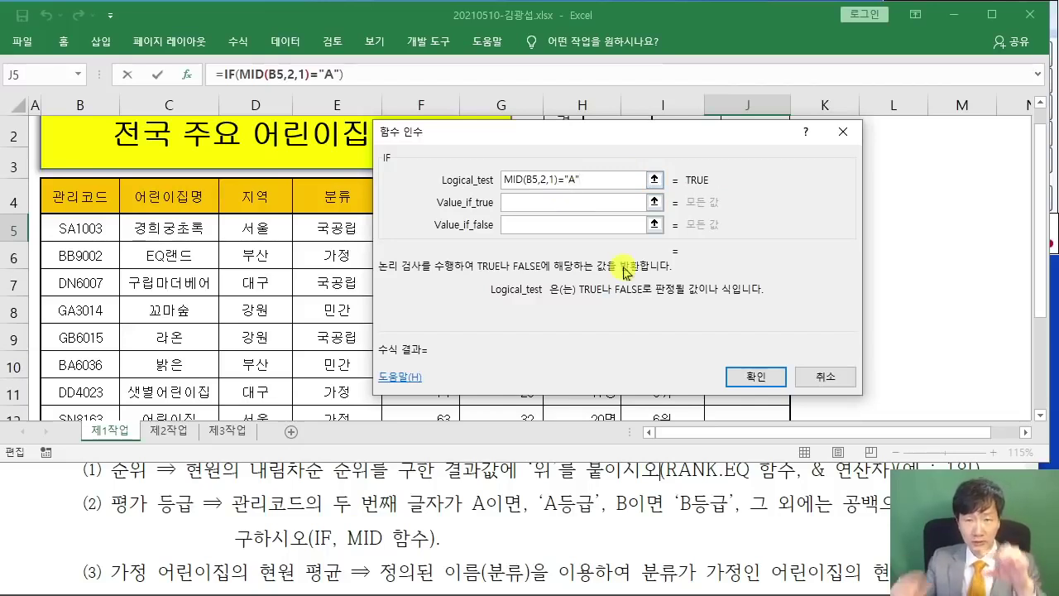
Set the IF function's Value_if_true to "A등급"
left_click(537, 202)
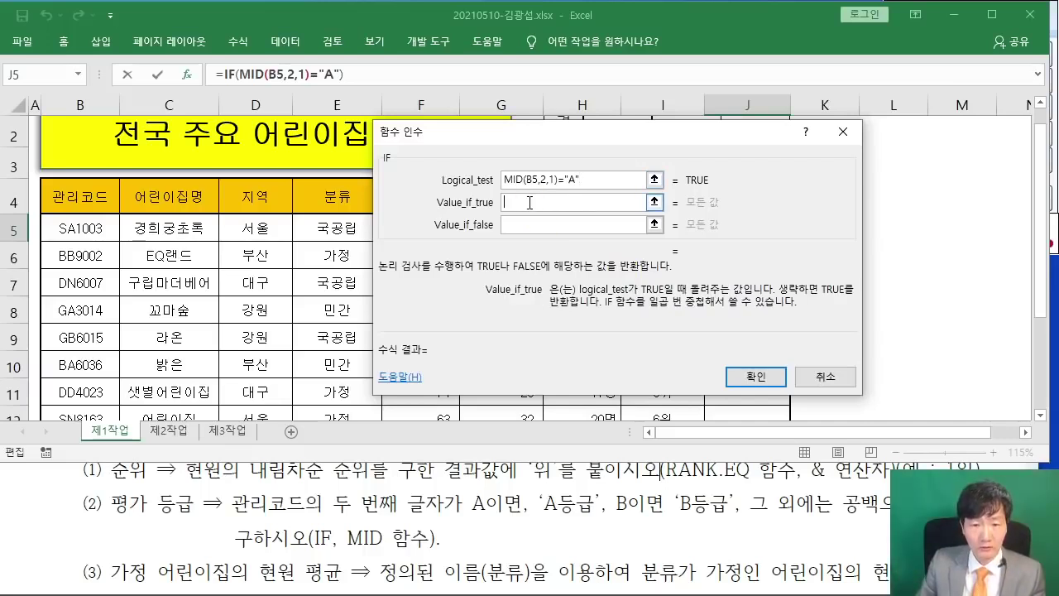
type("\"A")
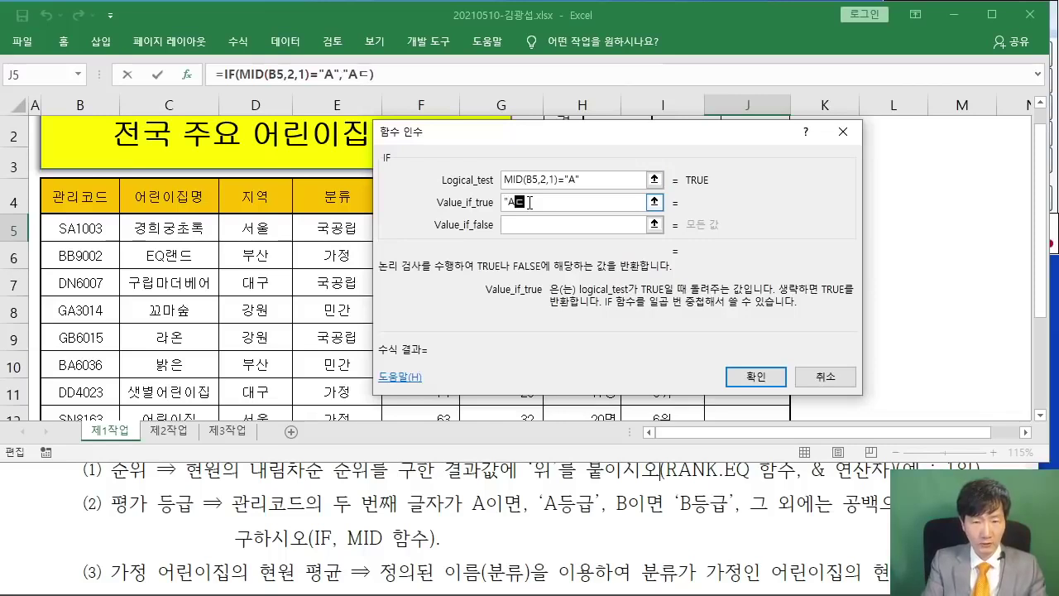
type("등급\"")
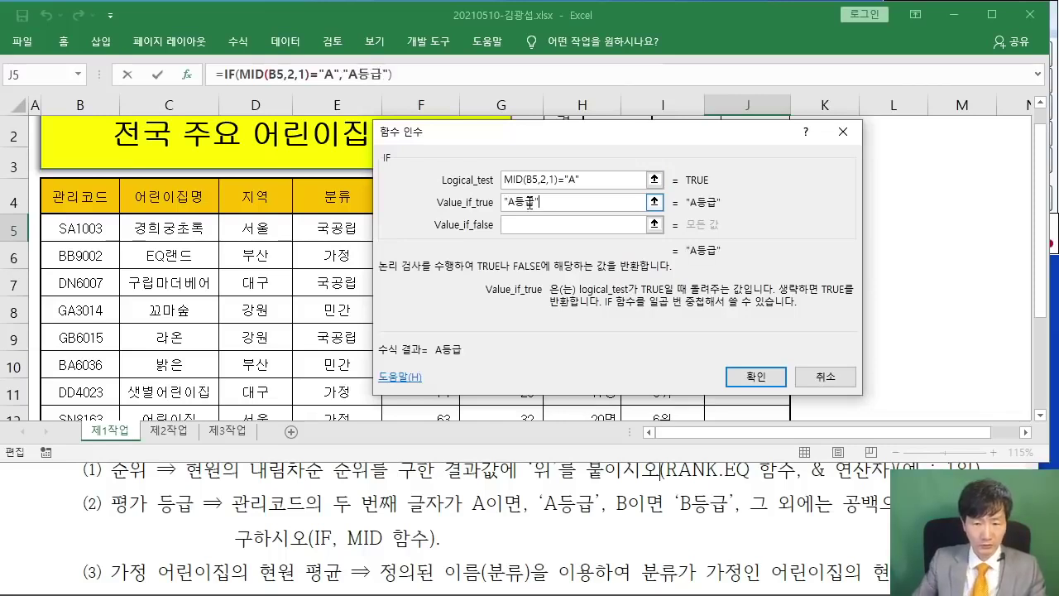
Copy the formula text IF(MID(B5,2,1)="A","A등급") without its equals sign and paste it into the Value_if_false argument
left_click(527, 225)
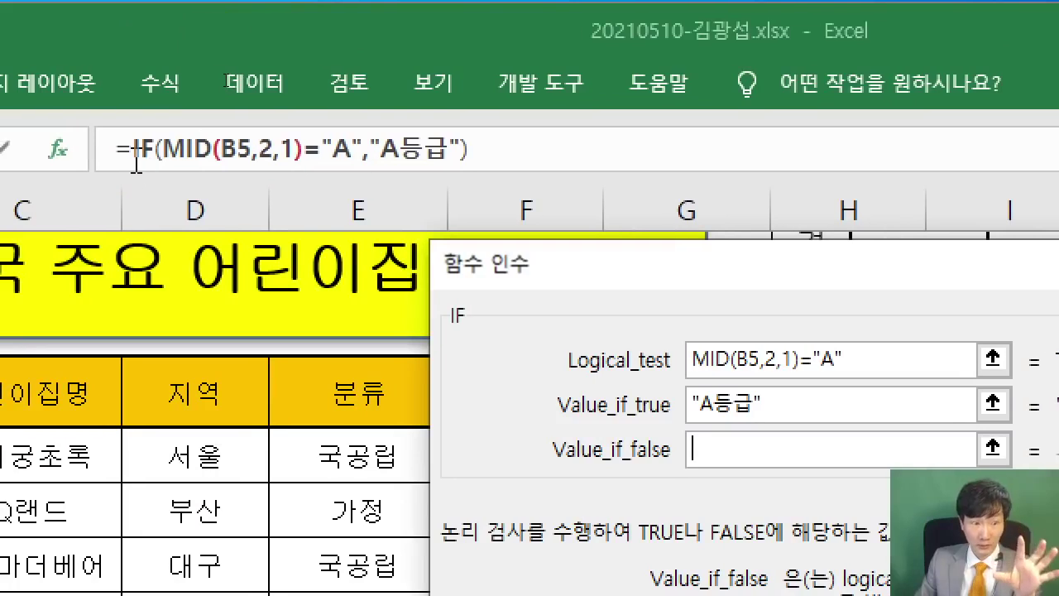
left_click_drag(142, 160, 500, 141)
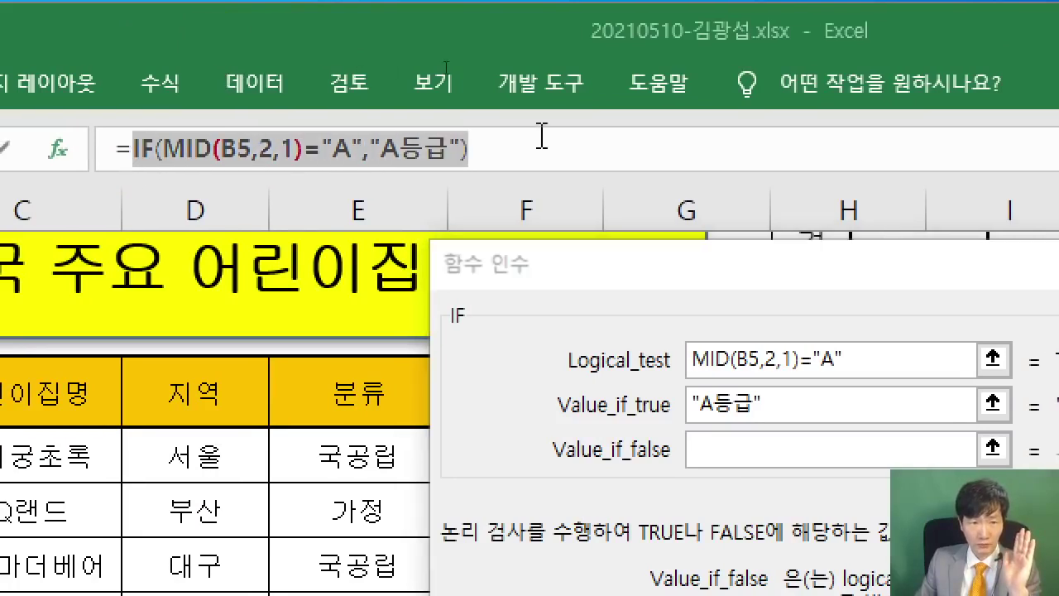
right_click(442, 149)
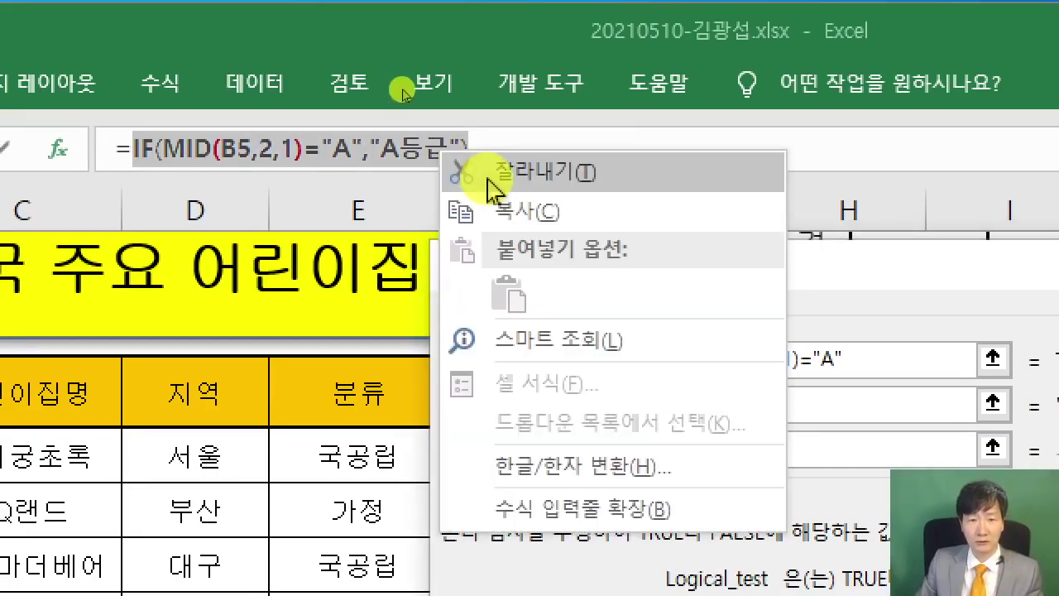
left_click(485, 201)
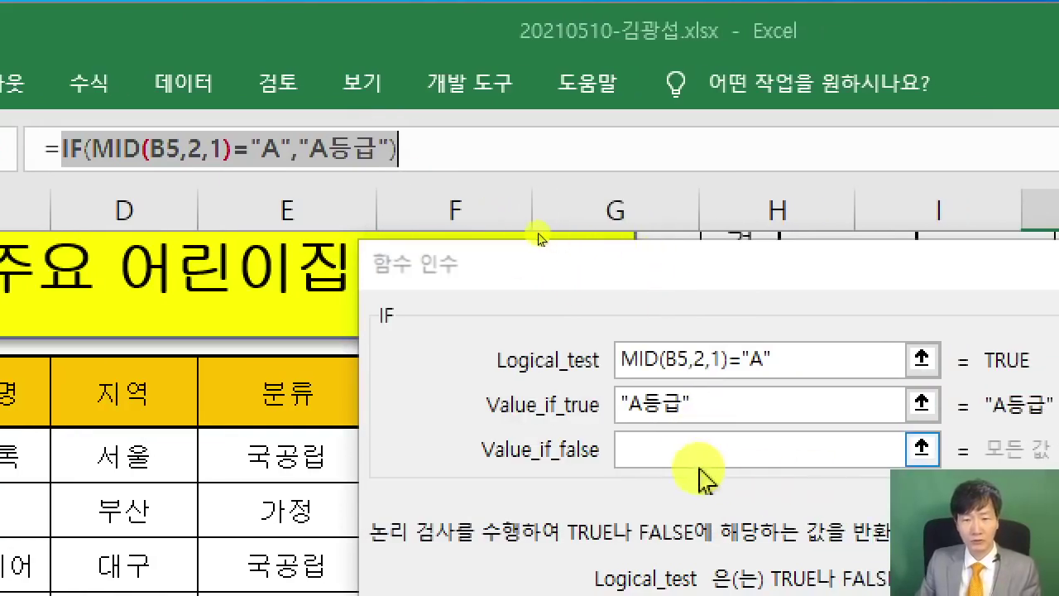
left_click(706, 450)
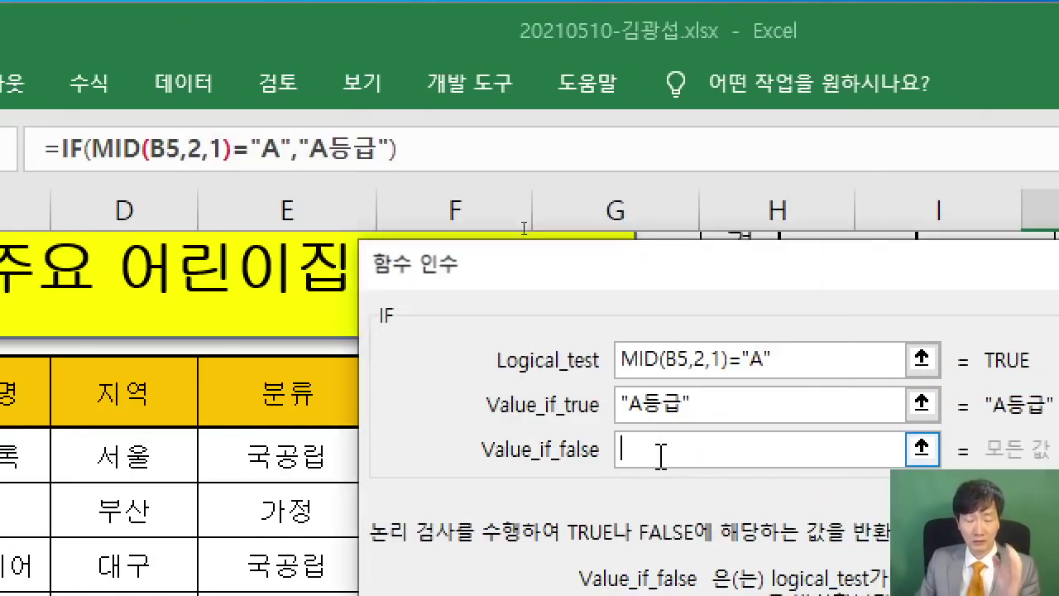
right_click(654, 453)
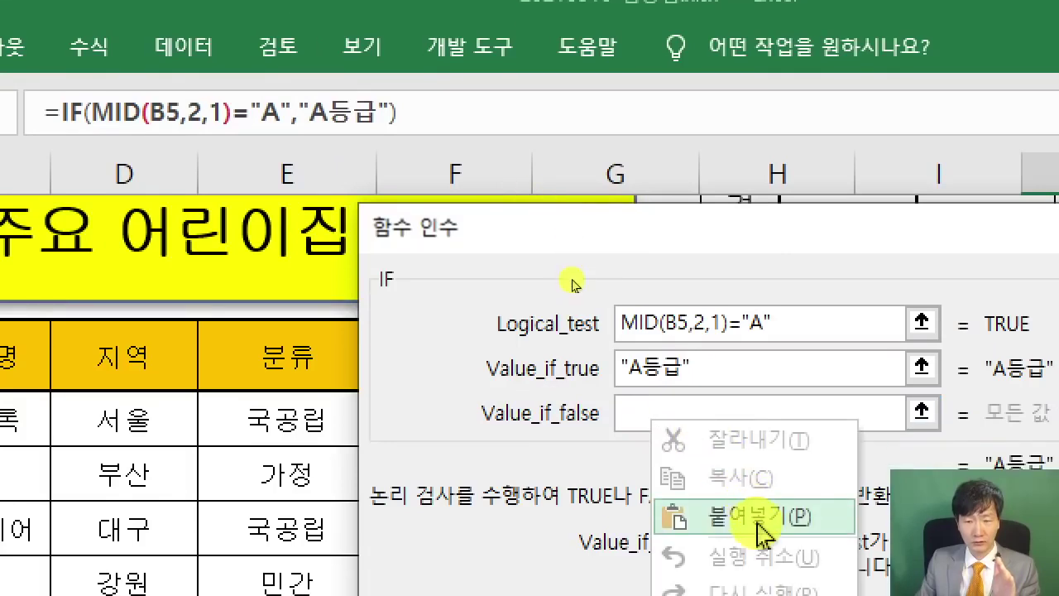
left_click(759, 556)
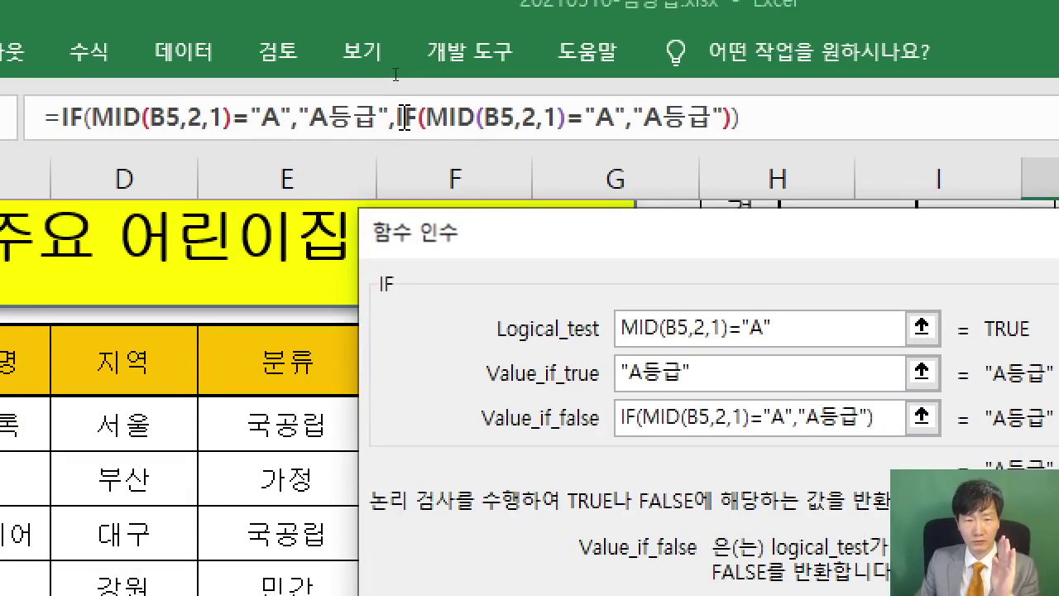
Bring up the arguments of the nested IF and change its Logical_test to MID(B5,2,1)="B"
left_click(406, 117)
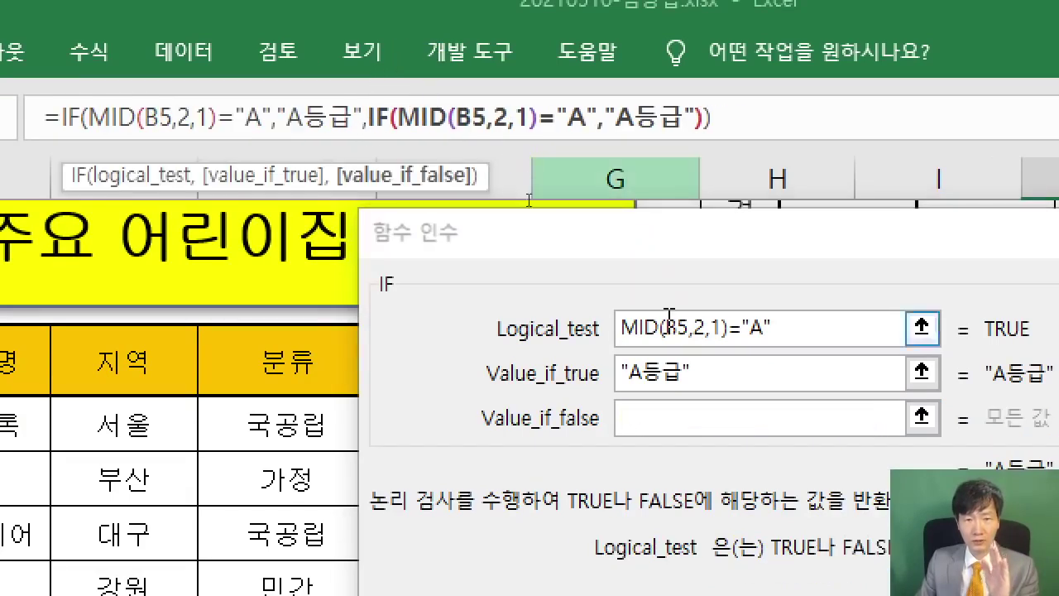
left_click(739, 424)
left_click(772, 327)
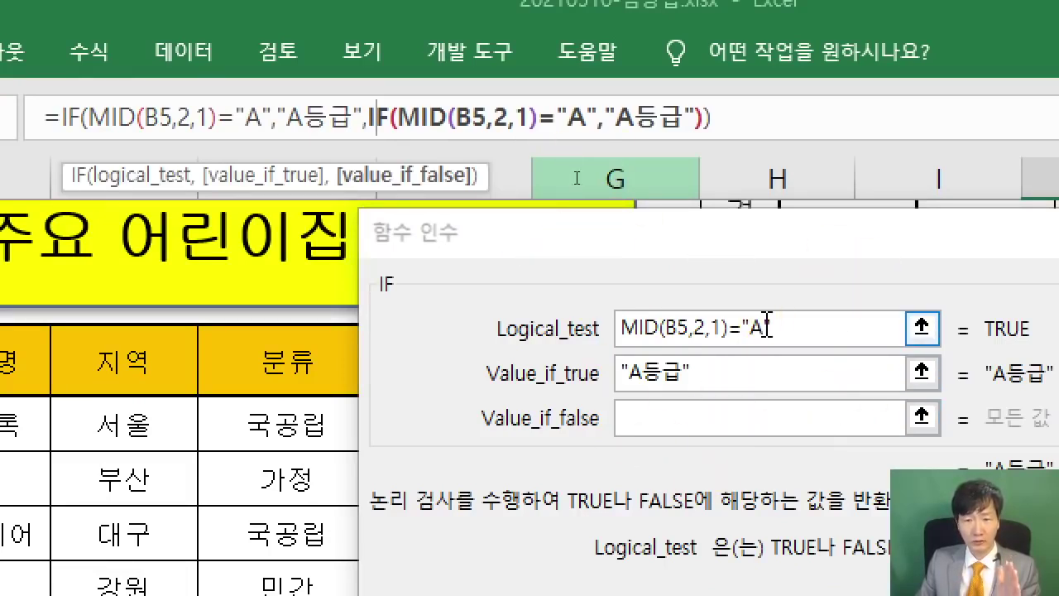
left_click(703, 366)
left_click(745, 325)
key("BackSpace")
type("B")
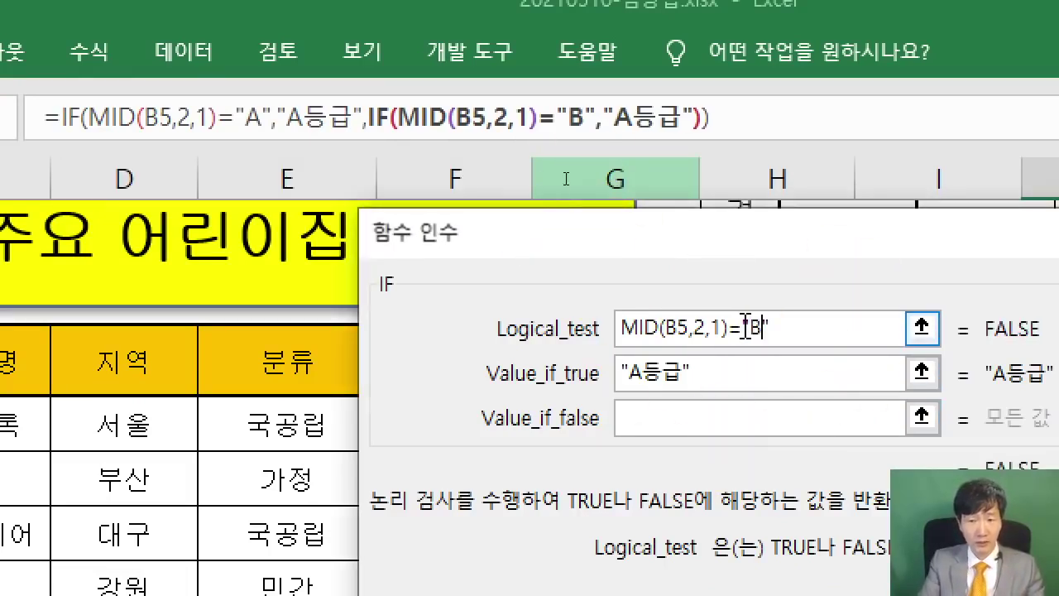
Set the nested IF's Value_if_true to "B등급" and Value_if_false to "", and enter the formula in J5
left_click(687, 368)
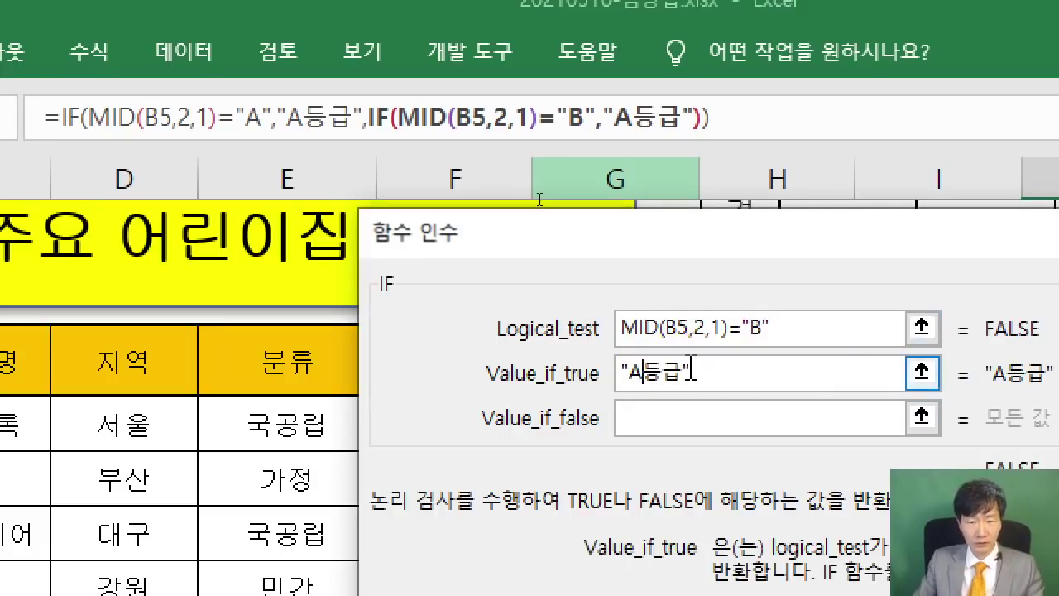
key("BackSpace")
type("B")
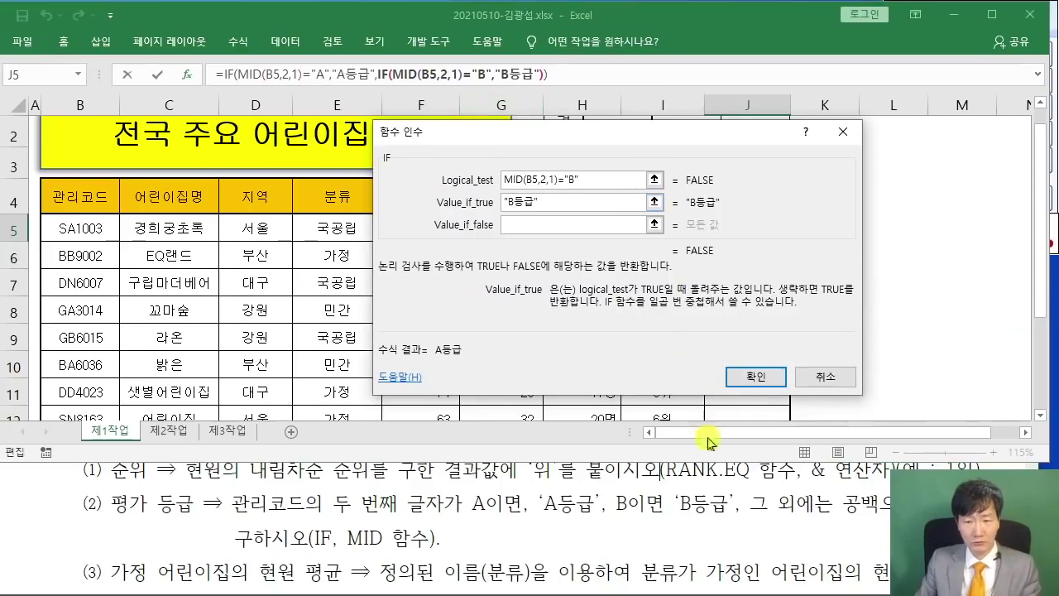
left_click(528, 229)
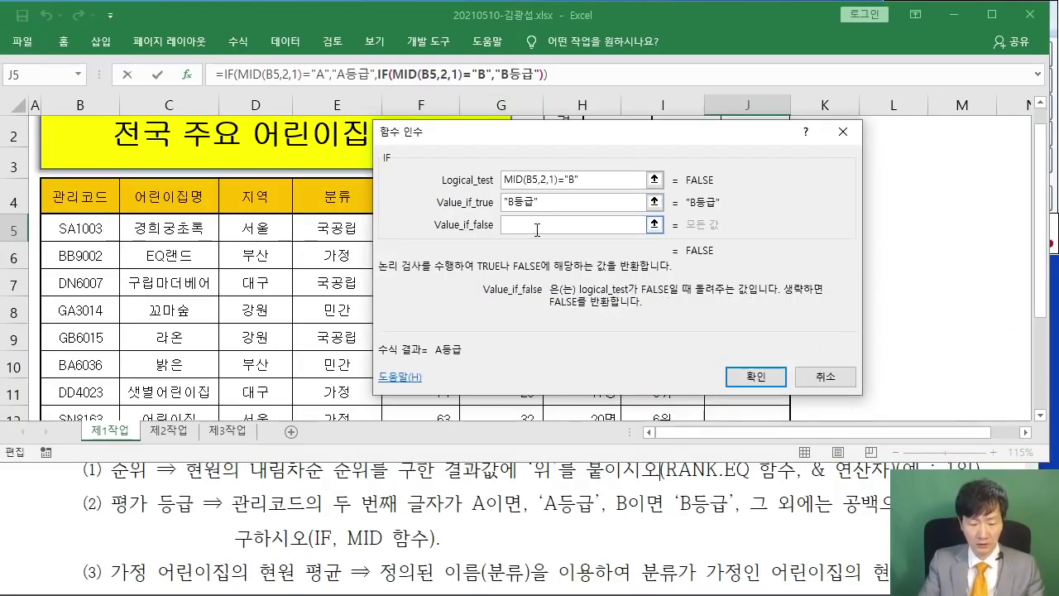
type("\"\"")
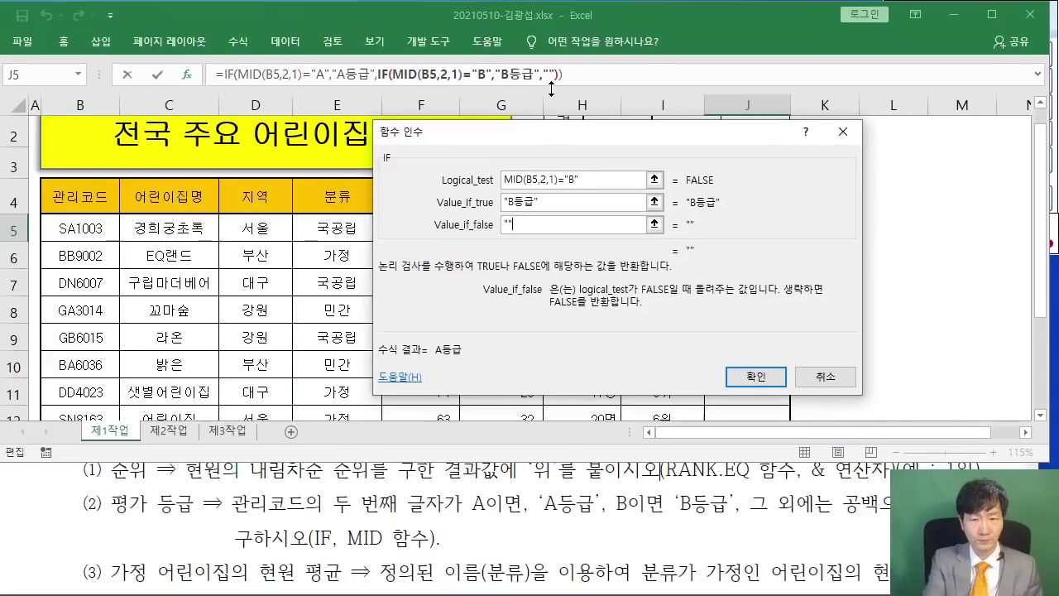
left_click(763, 374)
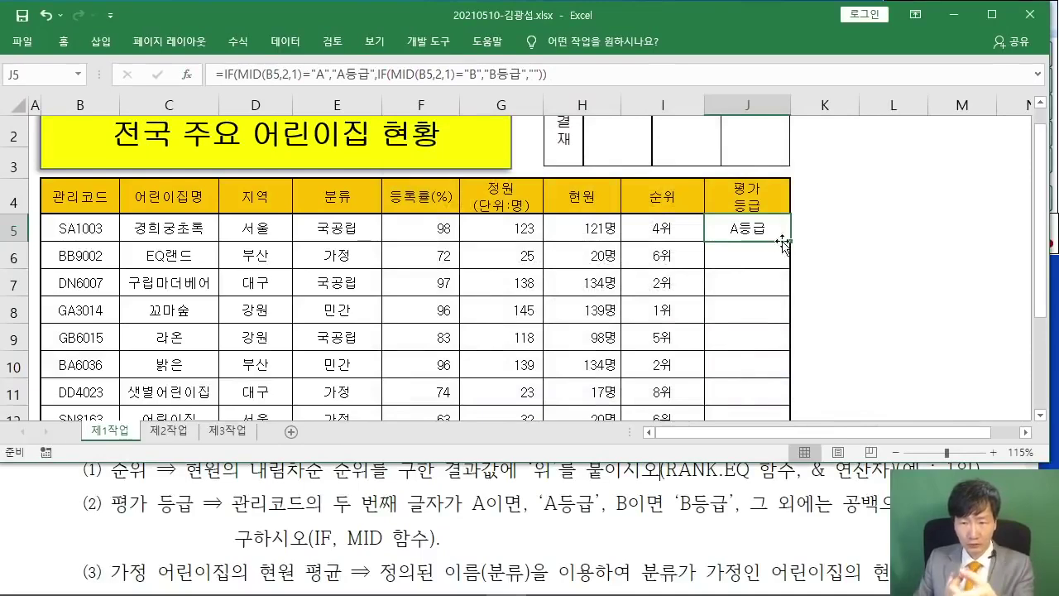
Fill the 평가 등급 formula from J5 down to J12 without formatting, and check the filled column
left_click_drag(793, 244, 793, 335)
left_click(813, 348)
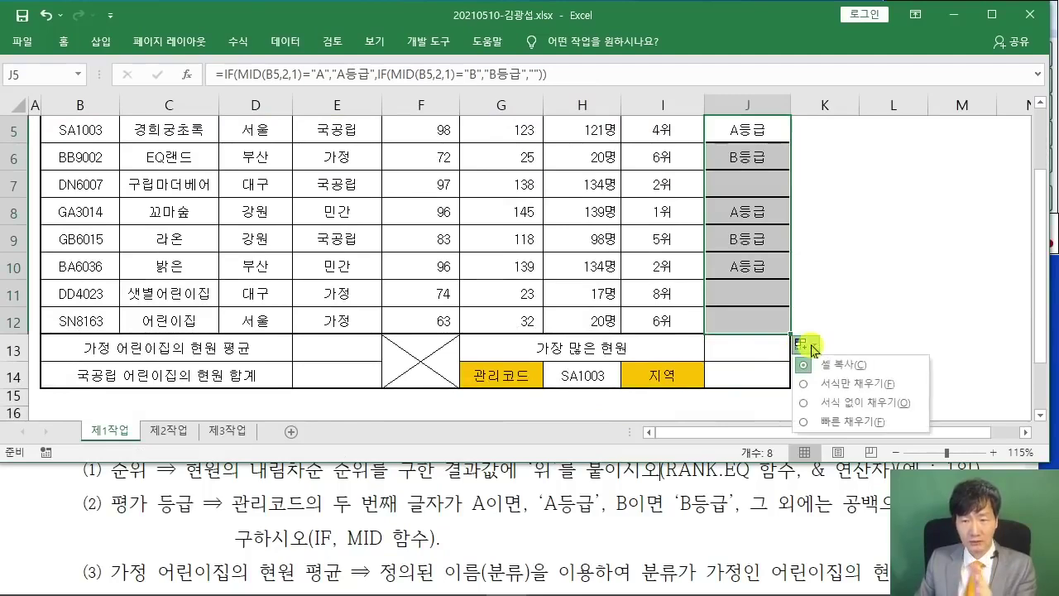
left_click(828, 403)
left_click(851, 292)
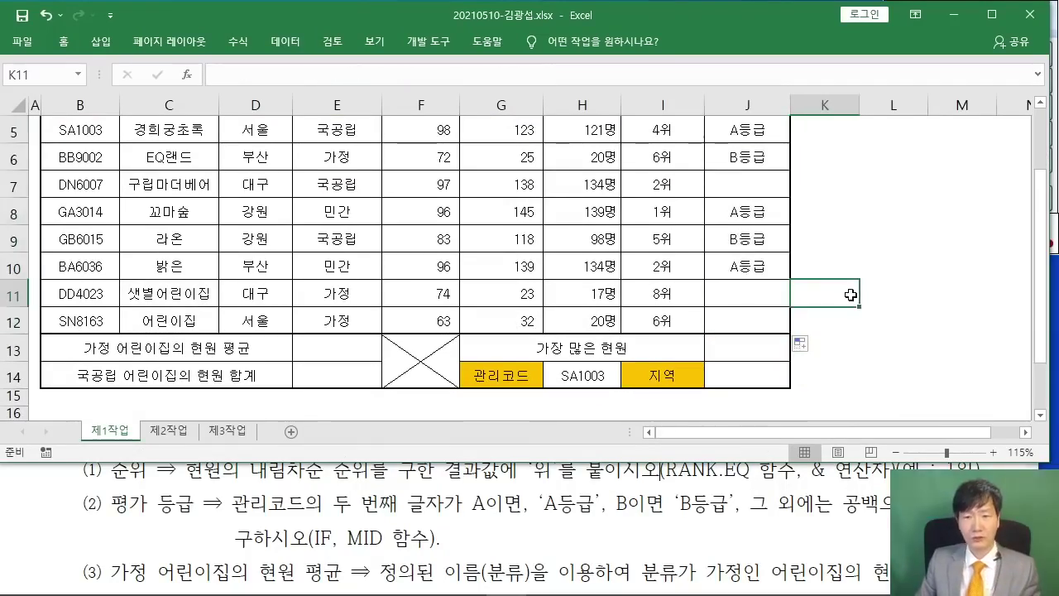
scroll(851, 294, "up", 2)
scroll(848, 303, "down", 1)
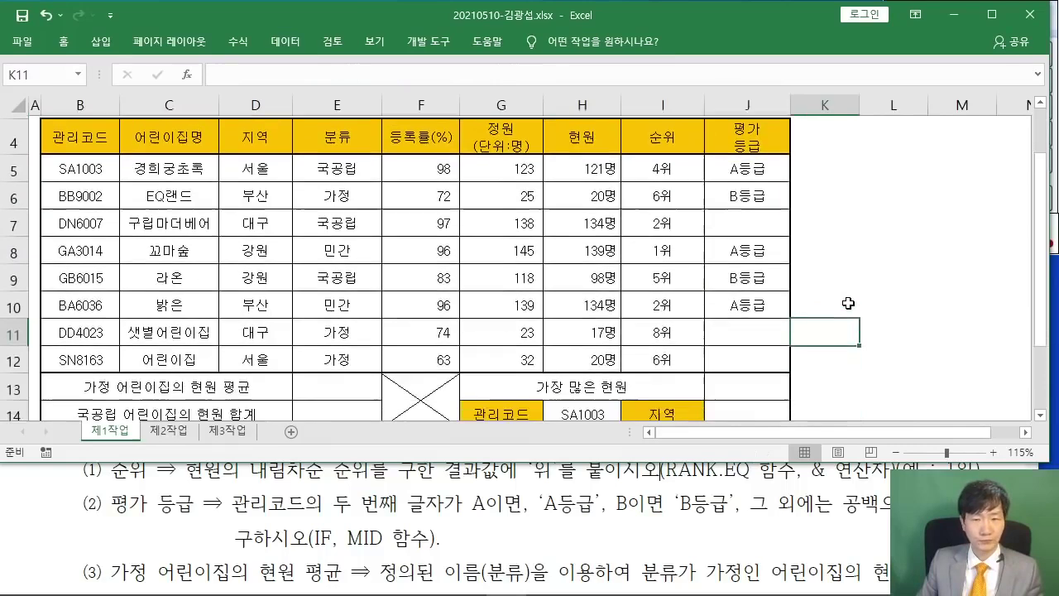
left_click(748, 165)
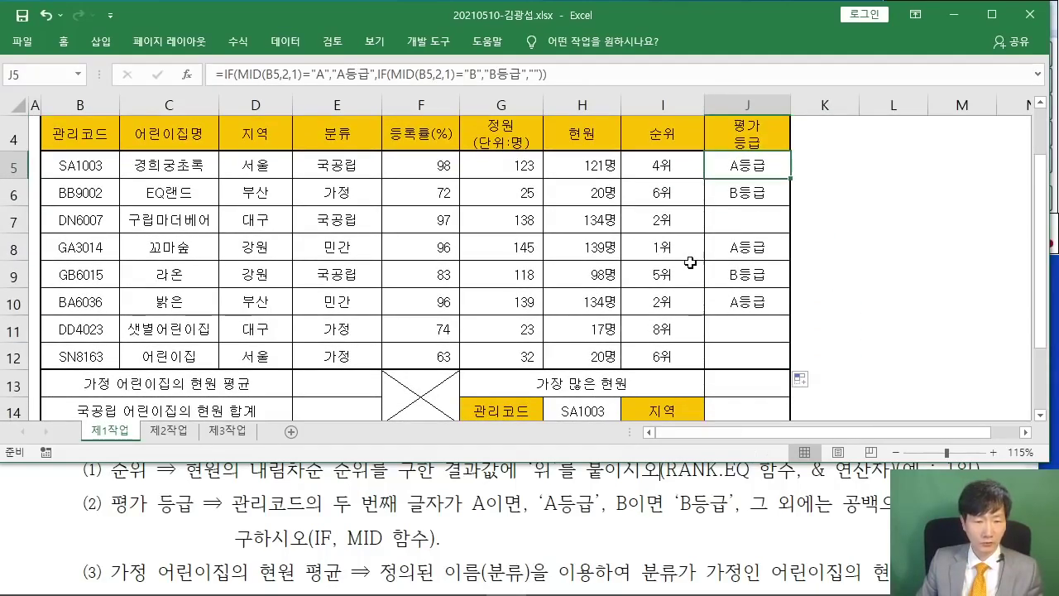
Read task (3) for 가정 어린이집의 현원 평균, then search for the SUMIF function and insert it in cell E13
left_click(325, 385)
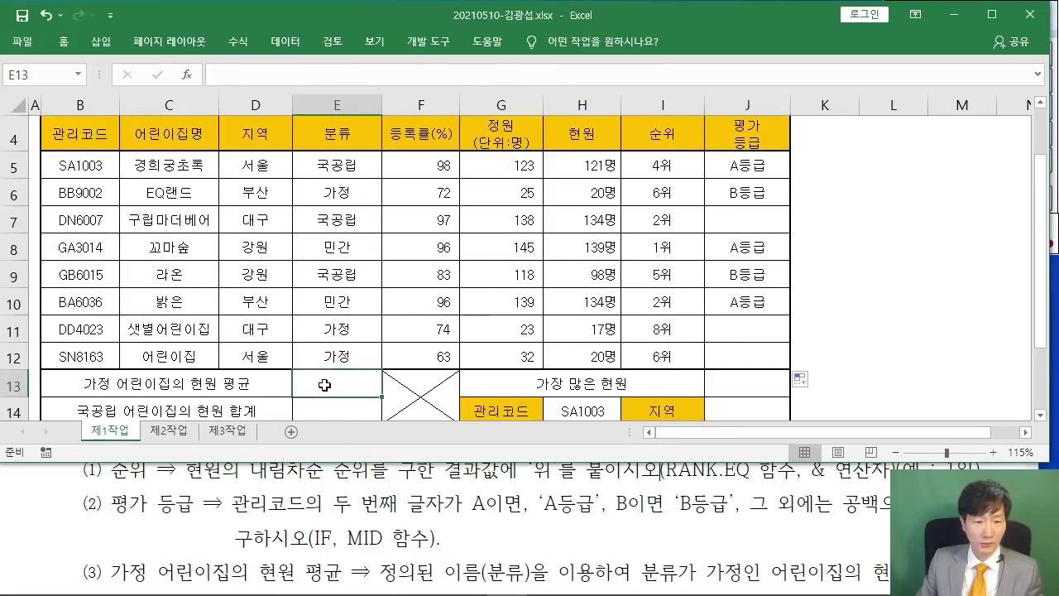
left_click(154, 499)
scroll(176, 505, "down", 2)
scroll(175, 503, "down", 1)
scroll(229, 300, "down", 2)
scroll(232, 294, "up", 1)
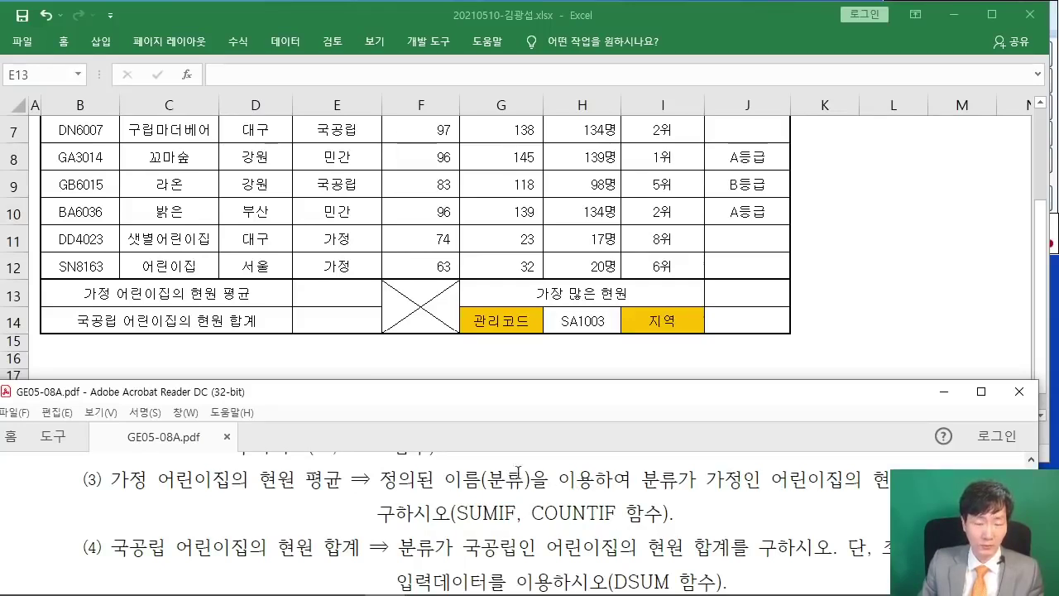
left_click(334, 293)
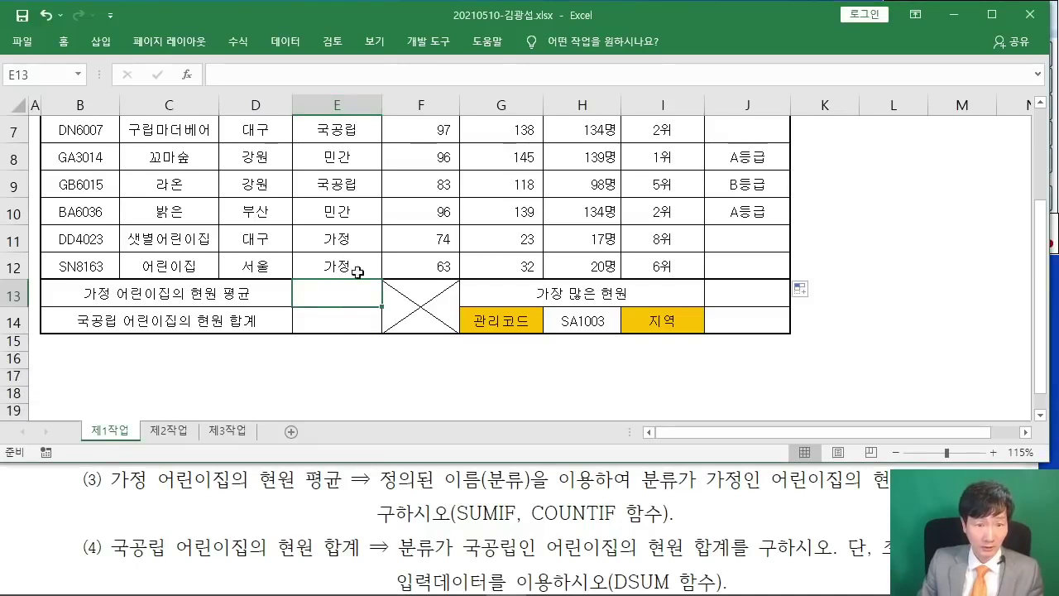
left_click(187, 75)
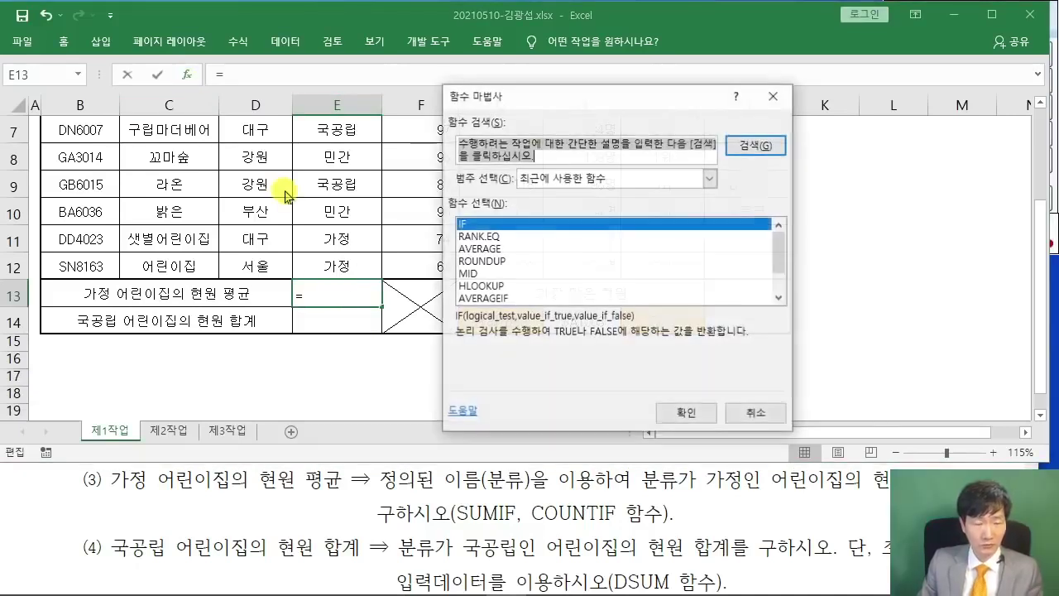
type("SUMIF")
key("Return")
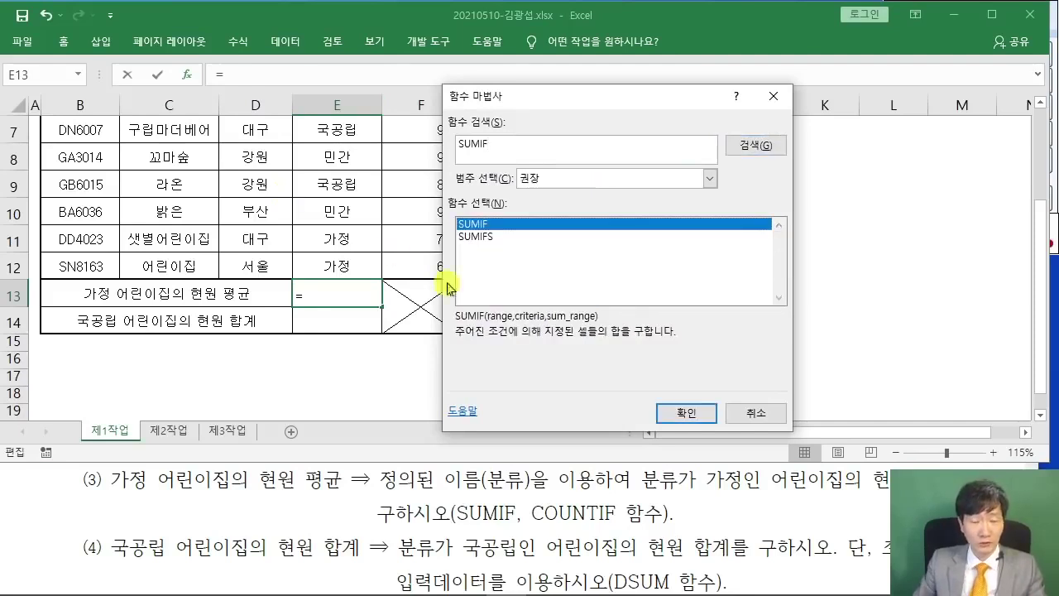
left_click(687, 413)
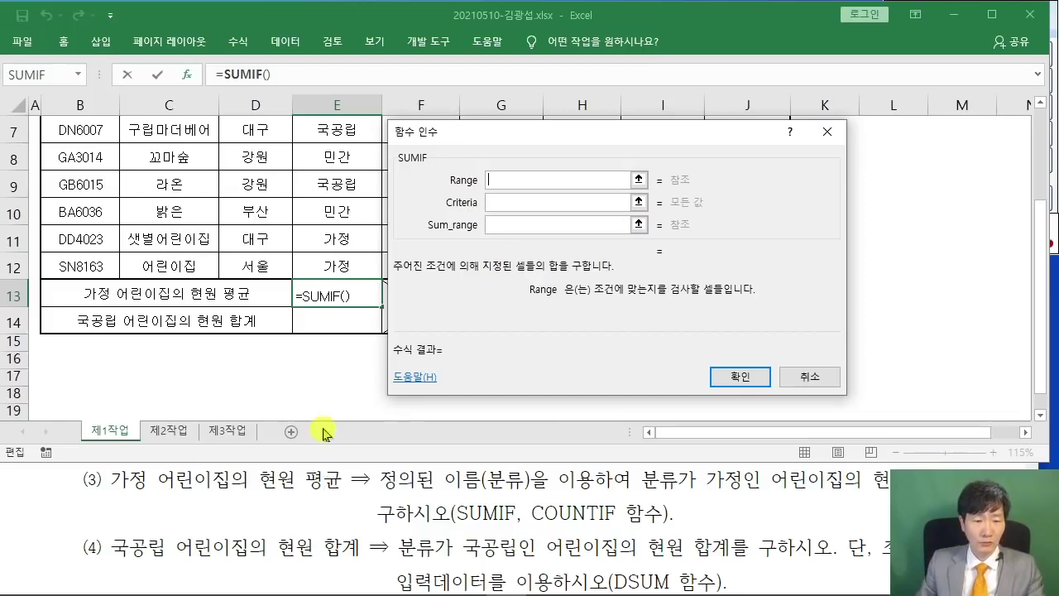
Set the SUMIF arguments to the 분류 cells E5:E12 for Range, E6 for Criteria and H5:H12 for Sum_range
scroll(310, 364, "up", 2)
scroll(306, 372, "down", 1)
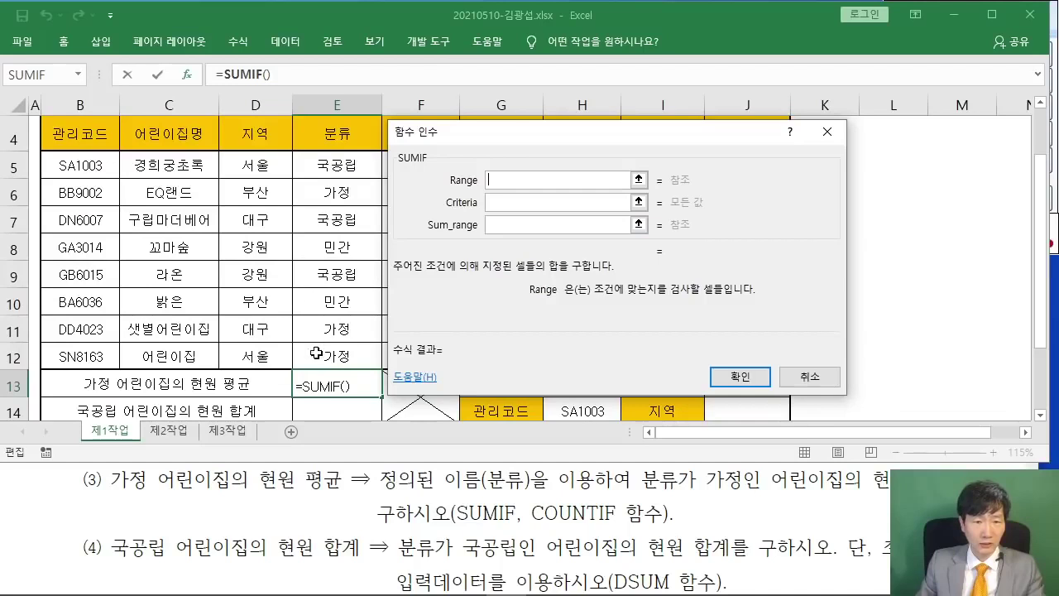
left_click_drag(333, 164, 341, 356)
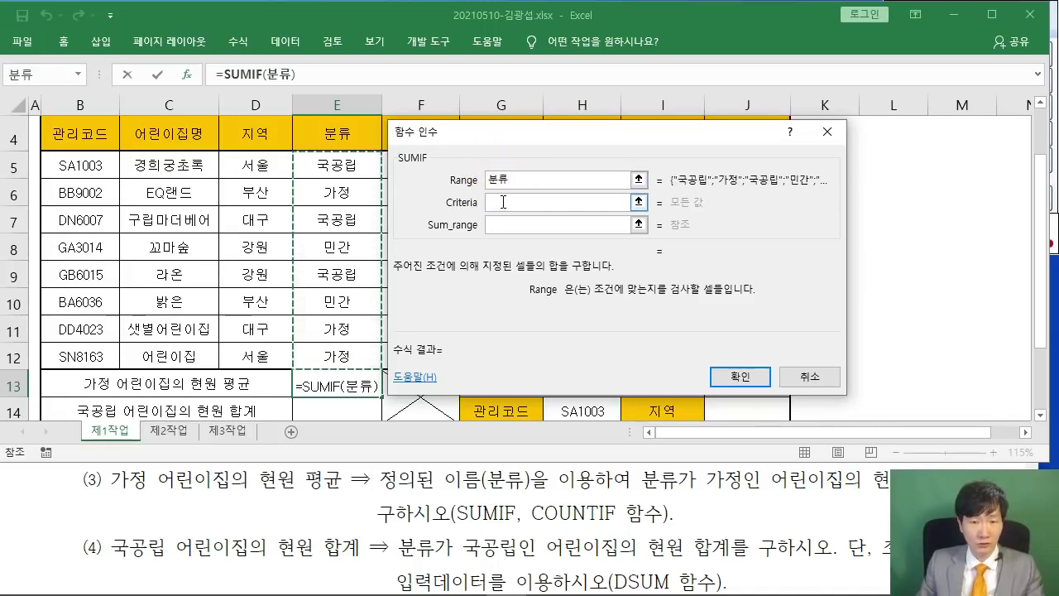
left_click(505, 203)
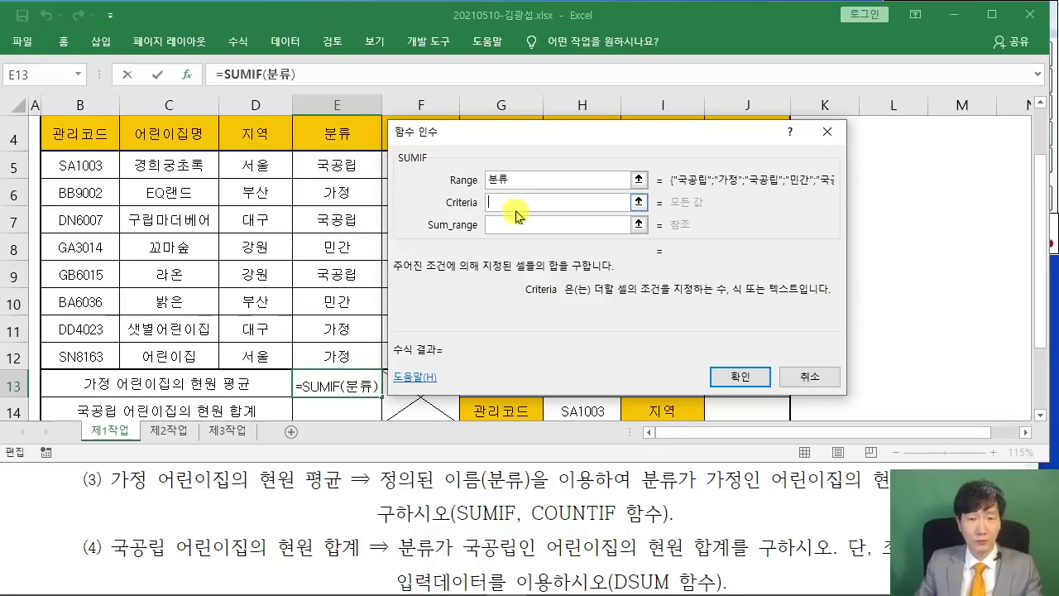
left_click(344, 192)
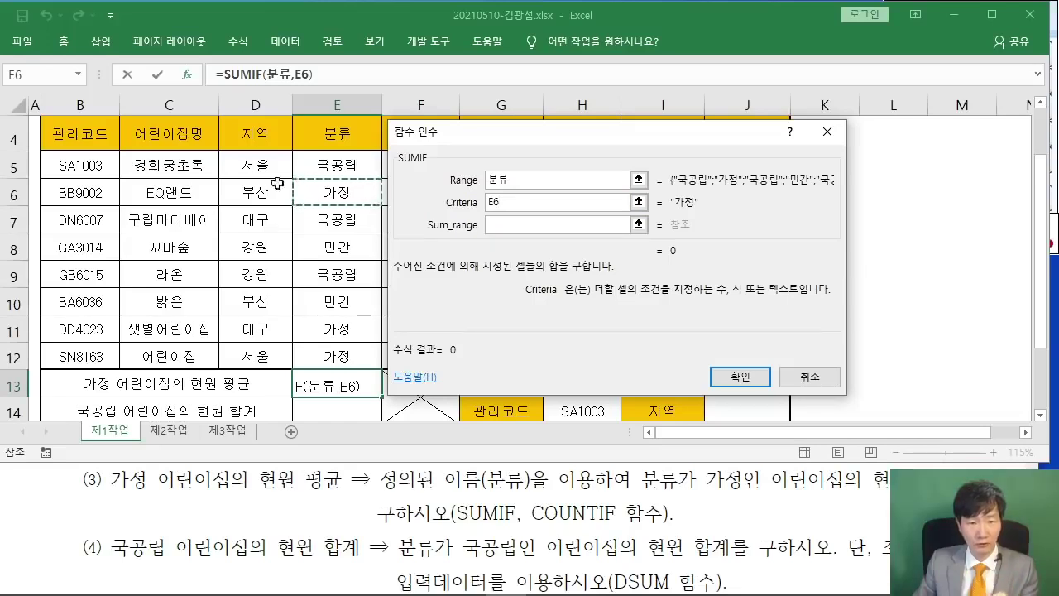
left_click(490, 226)
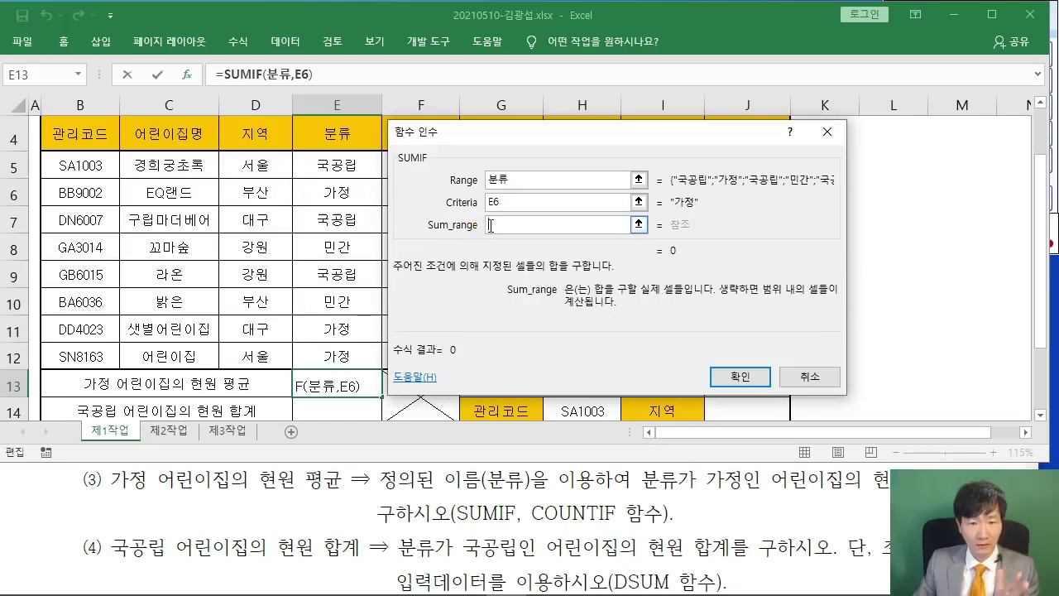
left_click_drag(452, 132, 113, 154)
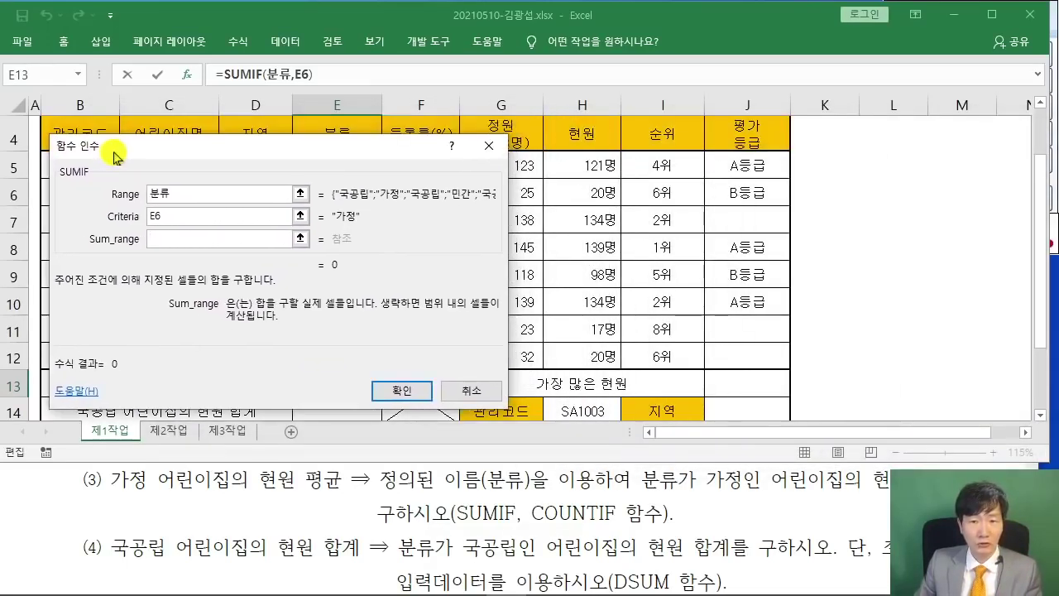
left_click_drag(585, 160, 585, 356)
left_click_drag(280, 155, 308, 153)
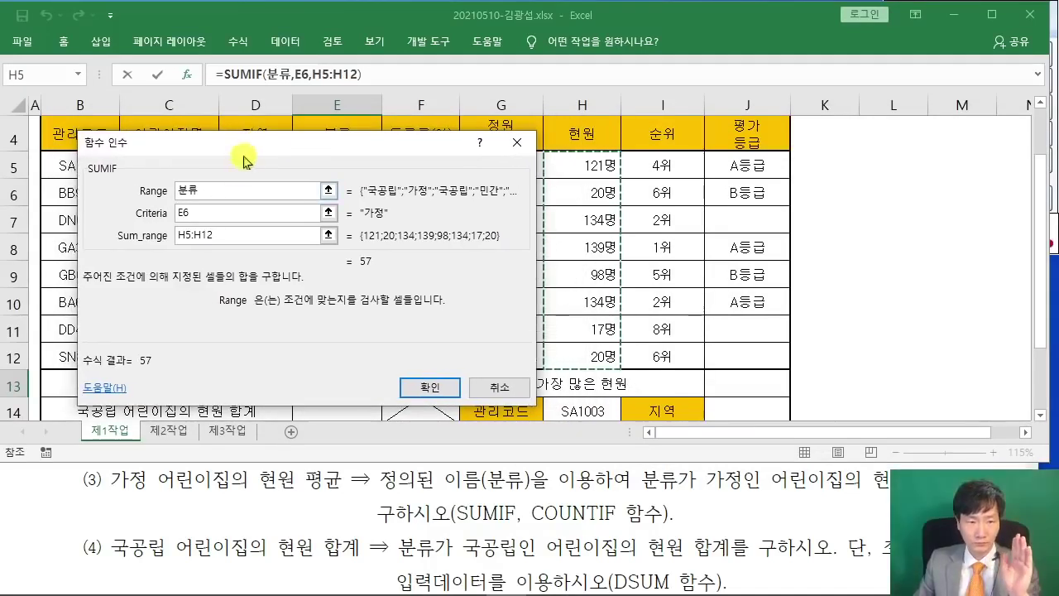
Extend the SUMIF formula in E13 with a division by an opened COUNTIF function
left_click(232, 208)
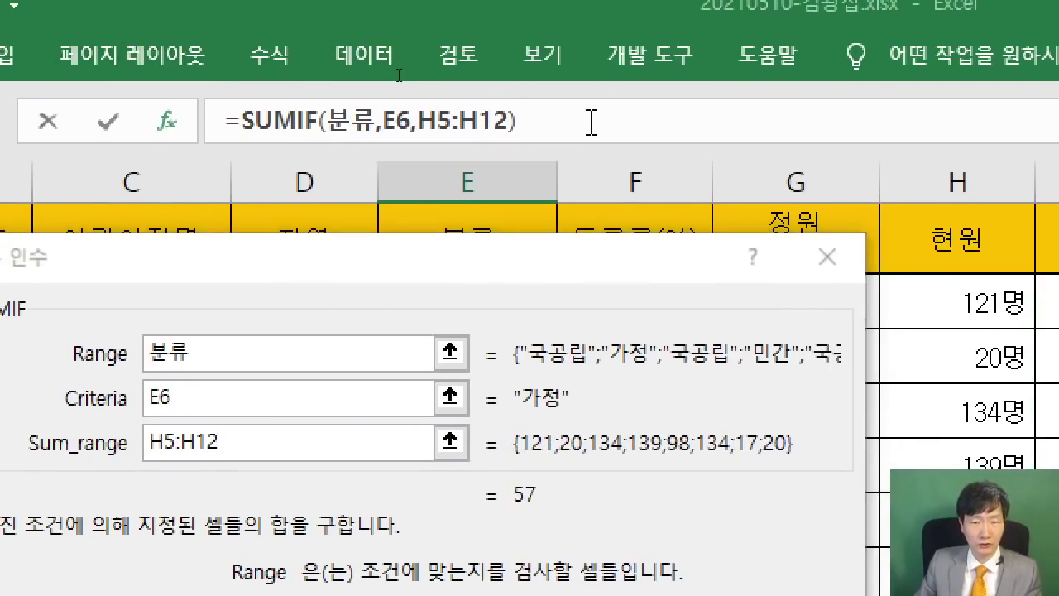
left_click(591, 121)
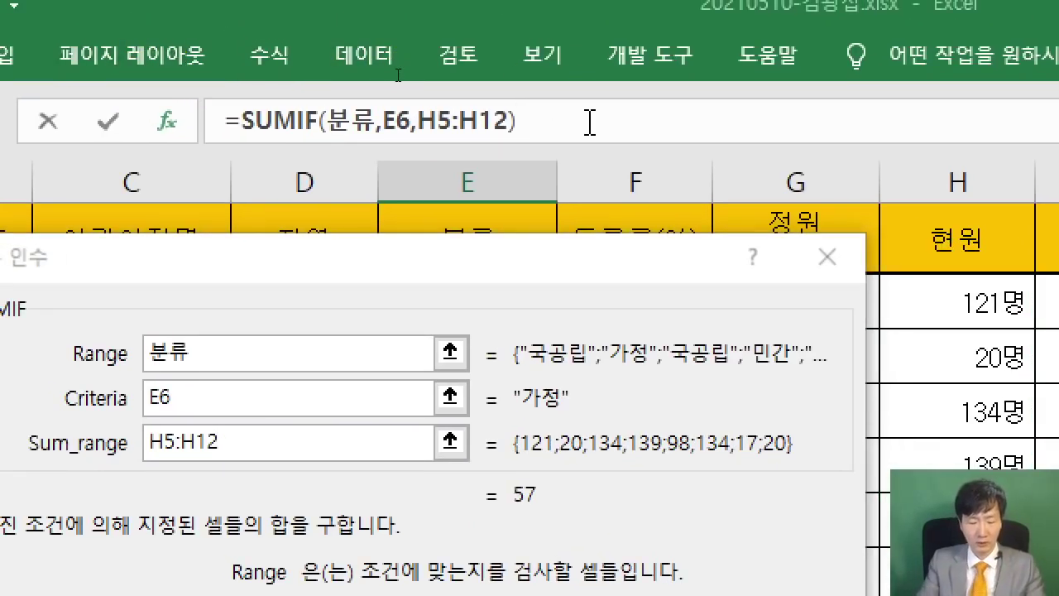
type("/COUNTIF(")
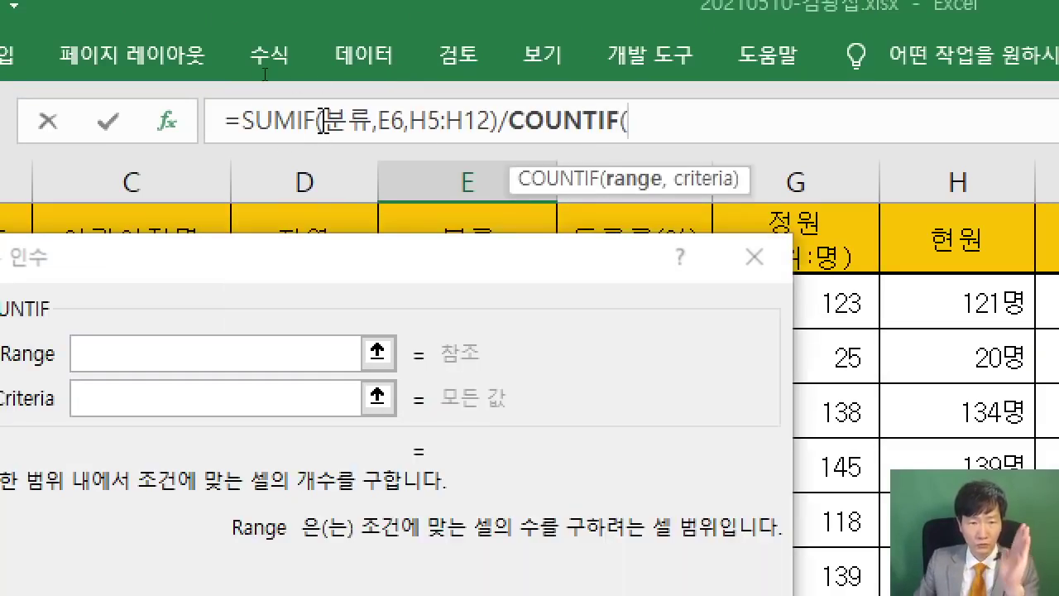
Copy SUMIF's arguments 분류,E6 into COUNTIF, close its bracket, enter the formula in E13 and check that cell
left_click_drag(323, 121, 406, 121)
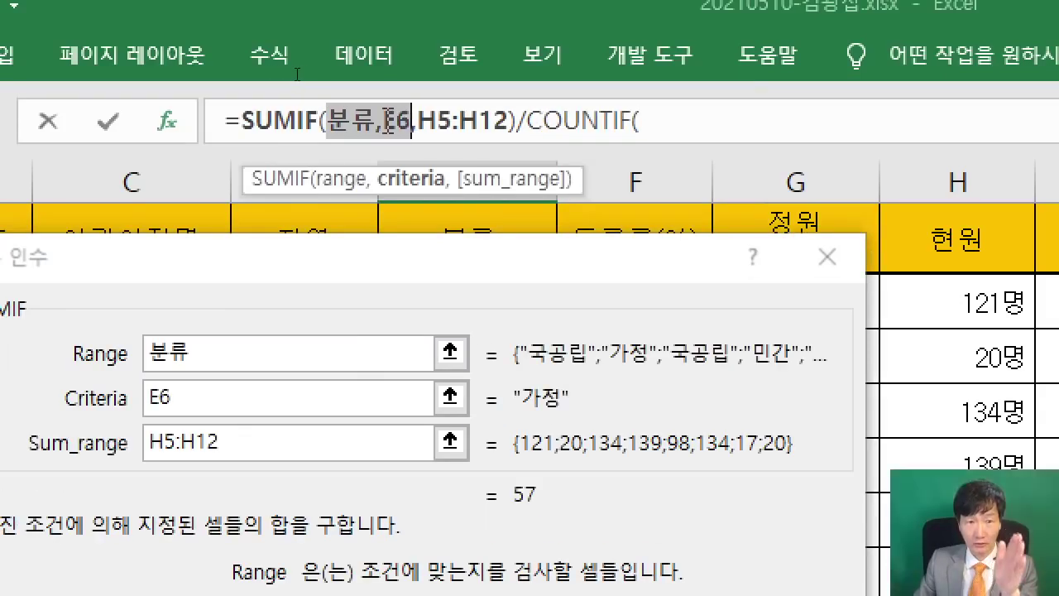
right_click(386, 124)
left_click(395, 178)
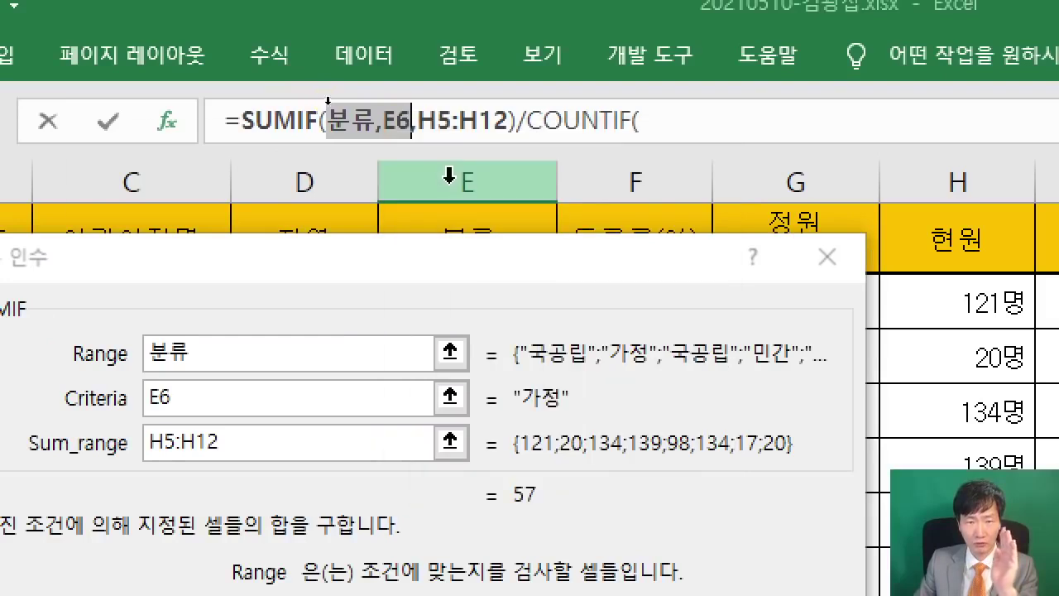
left_click(657, 121)
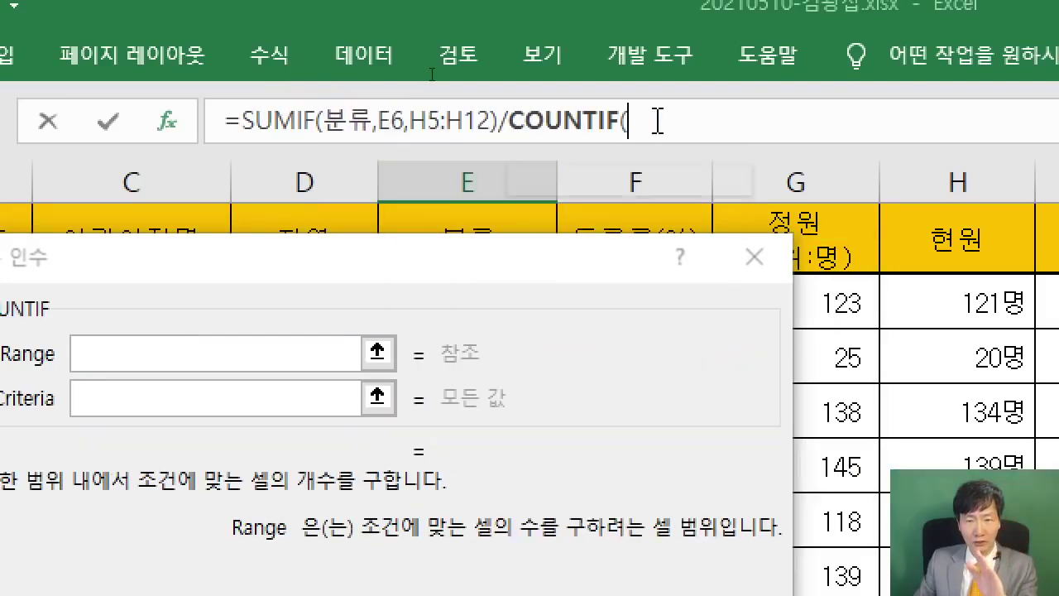
right_click(658, 121)
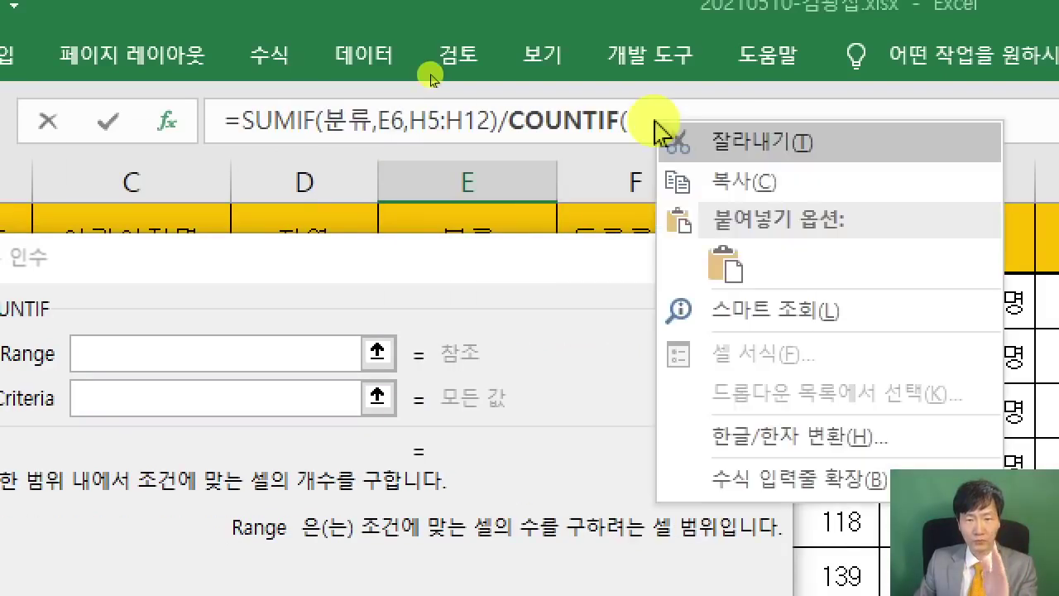
left_click(721, 256)
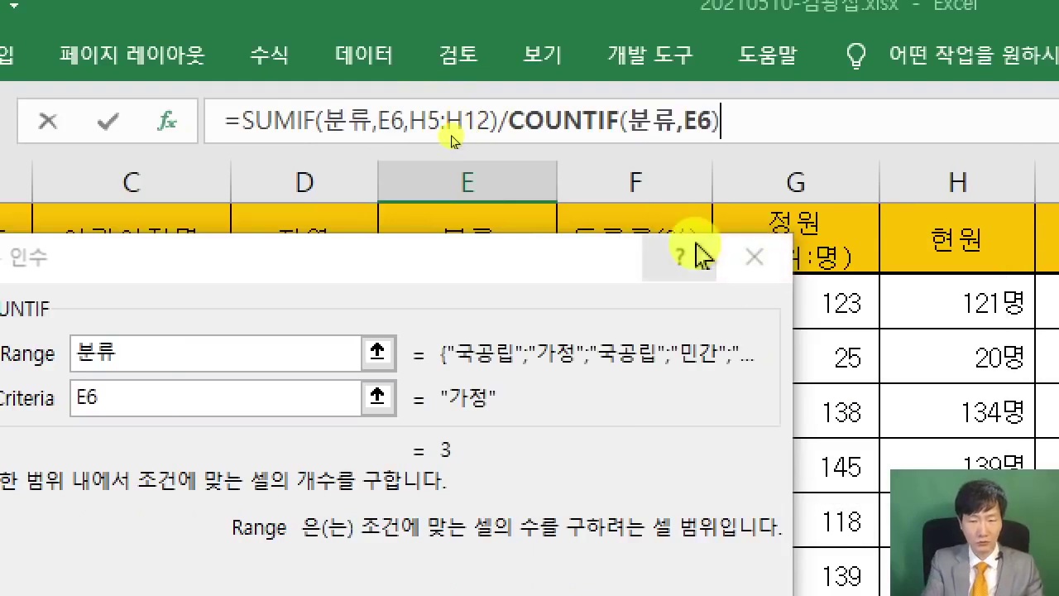
type(")")
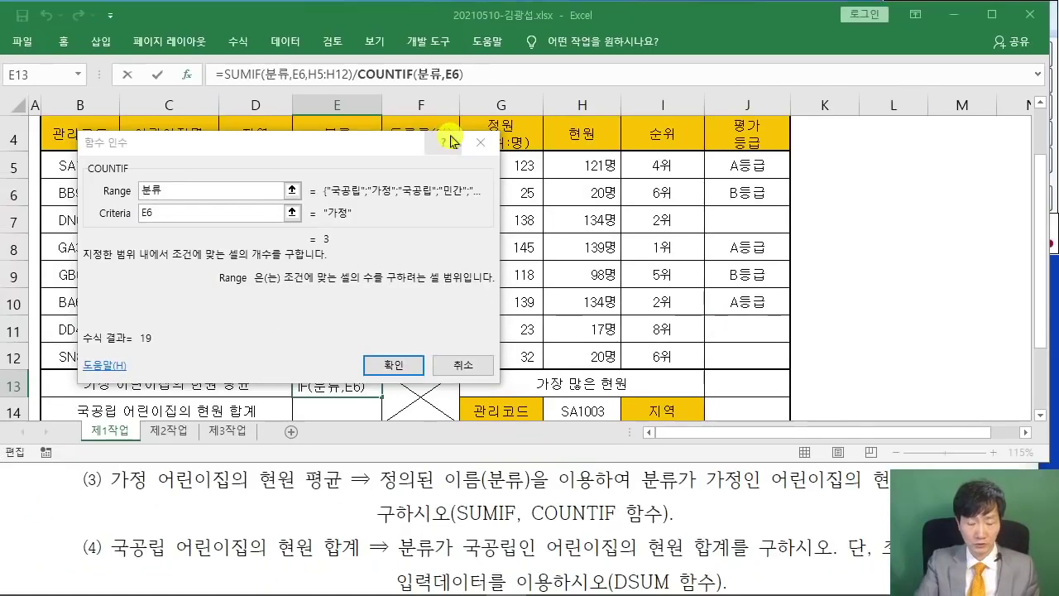
key("Return")
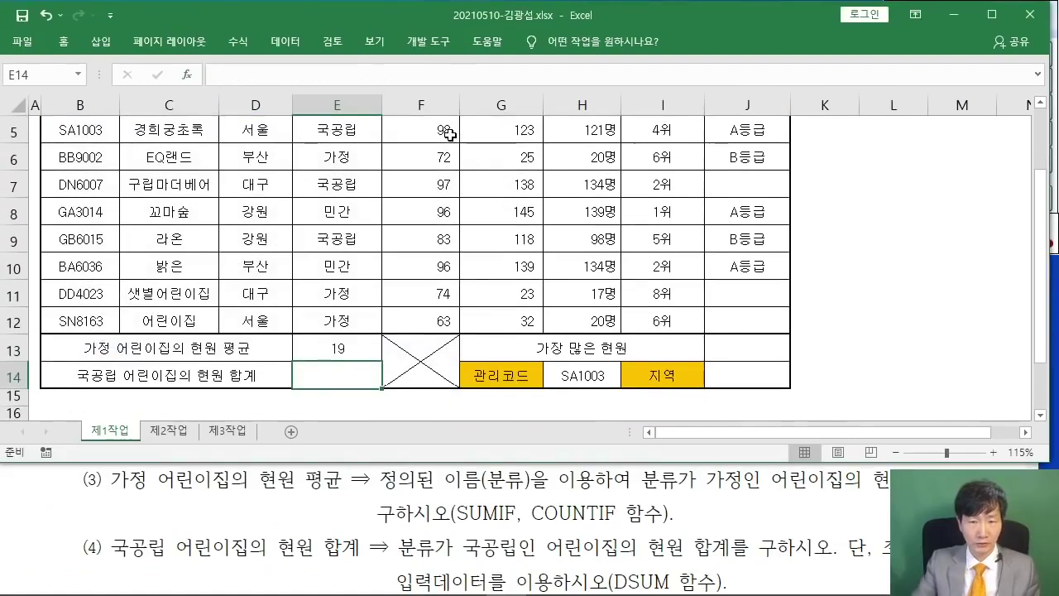
left_click(316, 349)
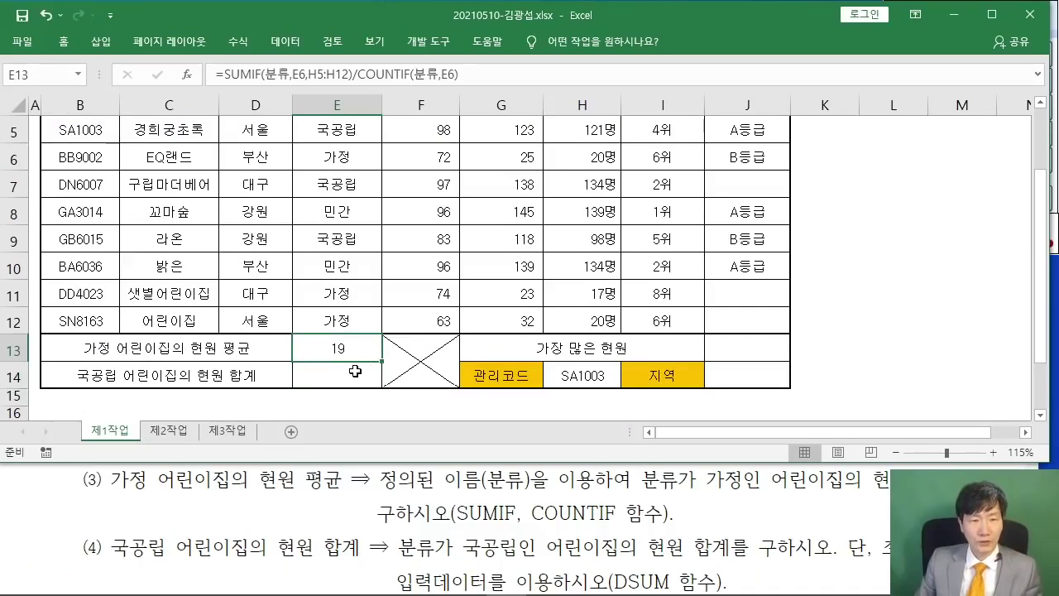
left_click(344, 374)
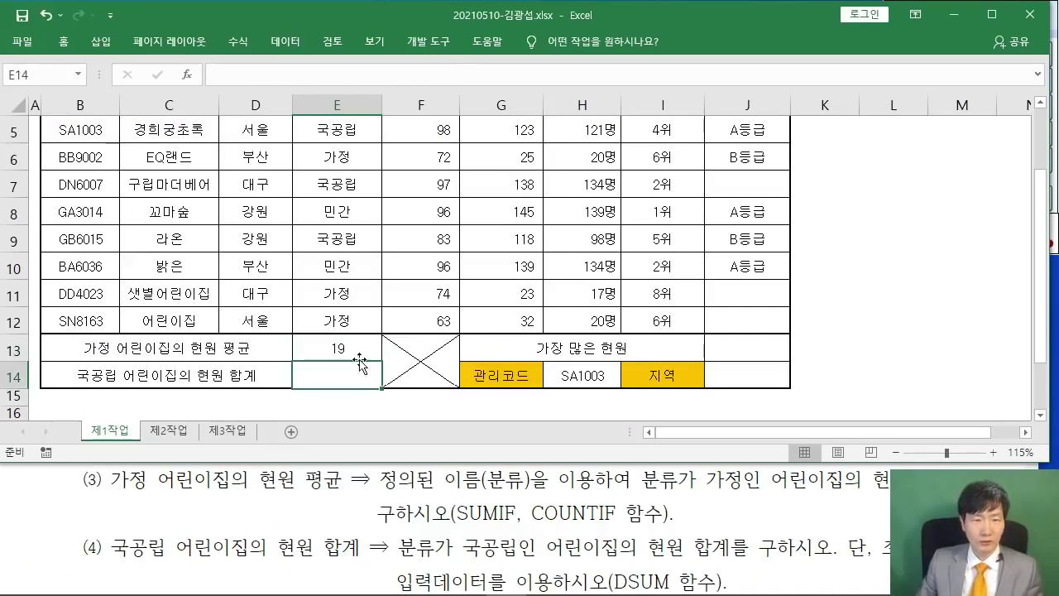
left_click(341, 351)
Read task (4) for 국공립 어린이집의 현원 합계, then search for the DSUM function and insert it in cell E14
left_click(337, 366)
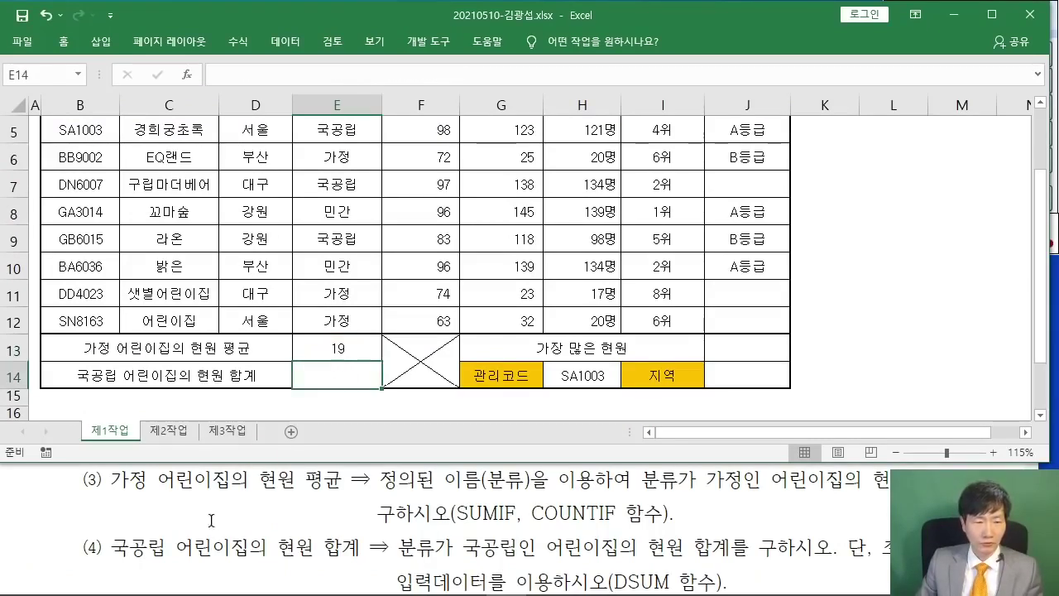
scroll(240, 517, "down", 3)
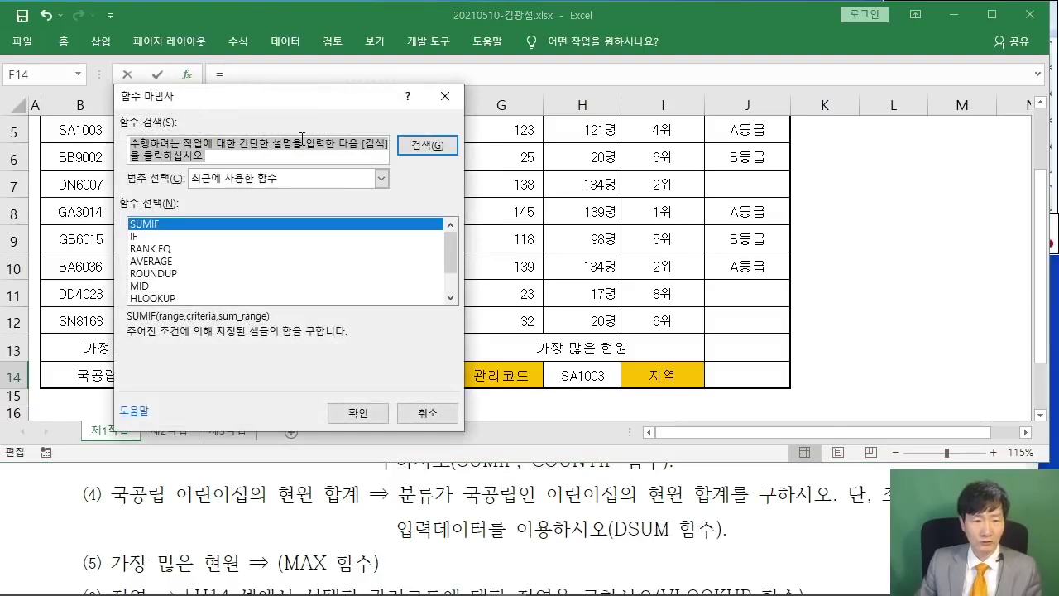
type("DSUM")
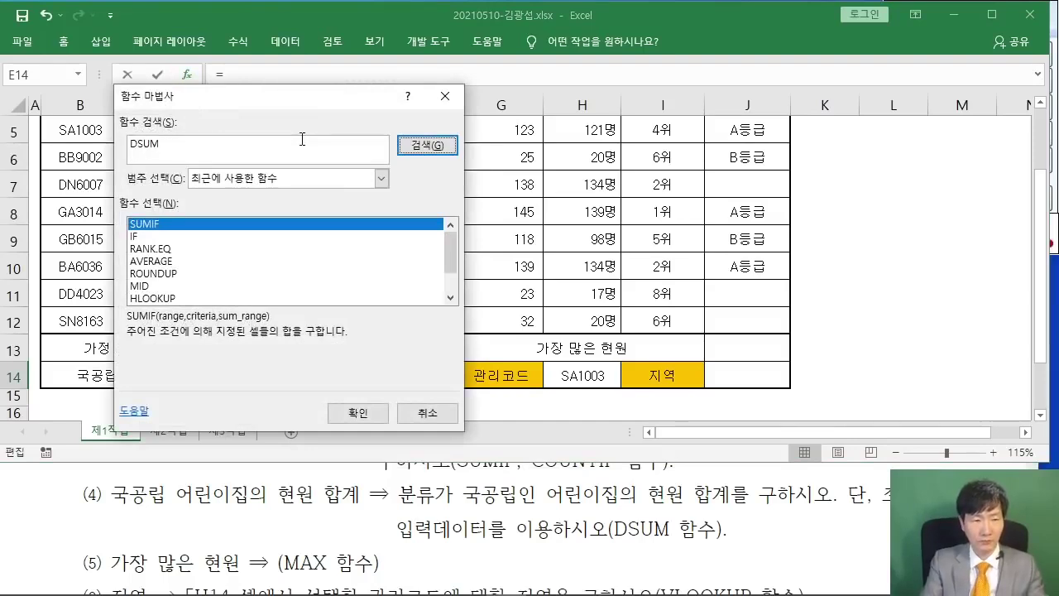
key("Return")
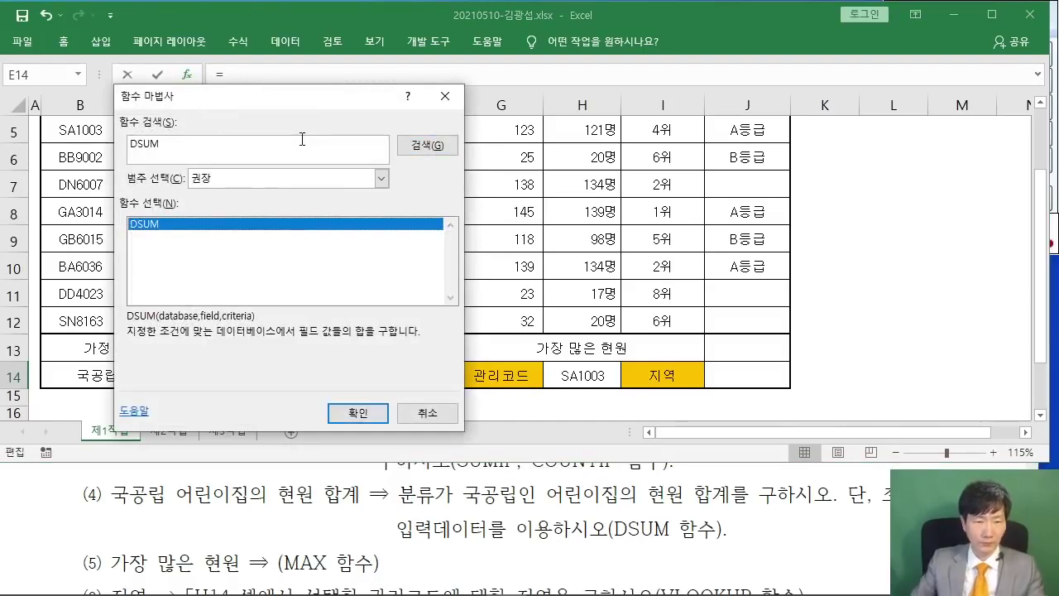
left_click(370, 410)
Set the DSUM Database to the table cells B4:H12 and Field to the 현원 header H4
left_click_drag(263, 144, 547, 144)
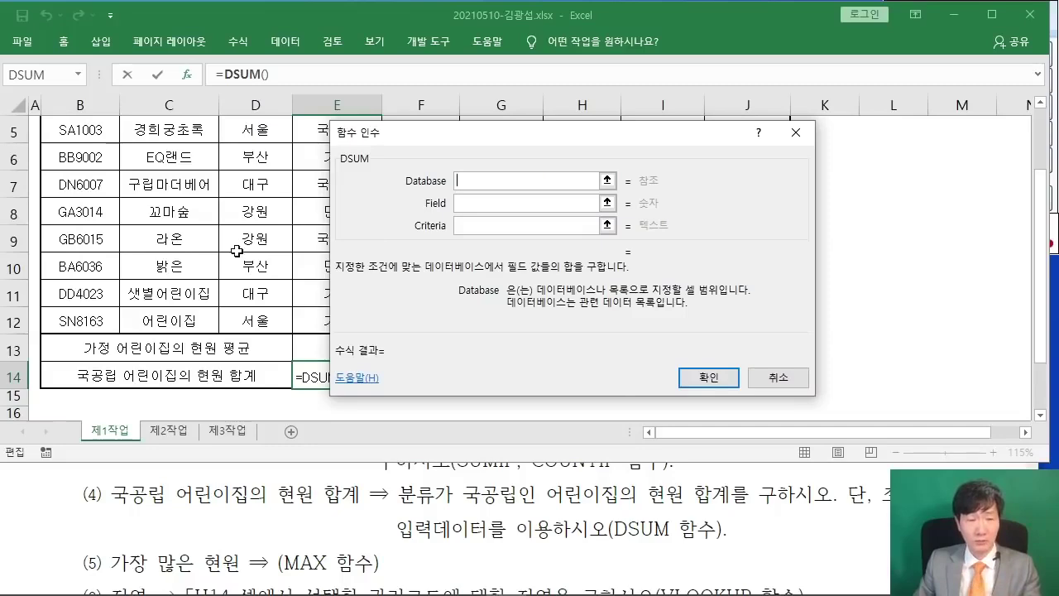
scroll(239, 250, "up", 2)
left_click_drag(83, 228, 546, 314)
scroll(403, 319, "up", 1)
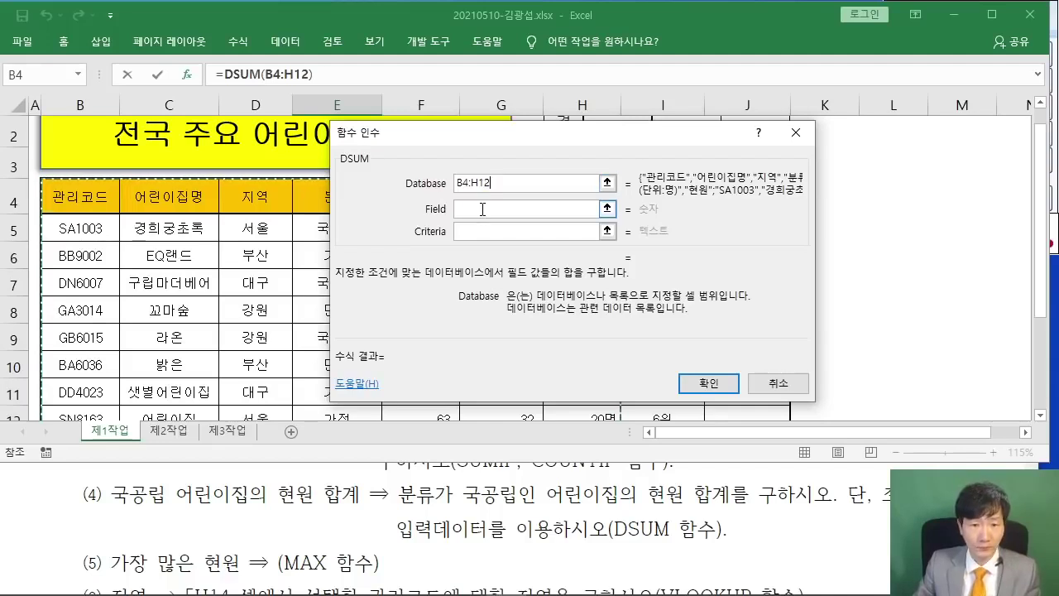
left_click(474, 211)
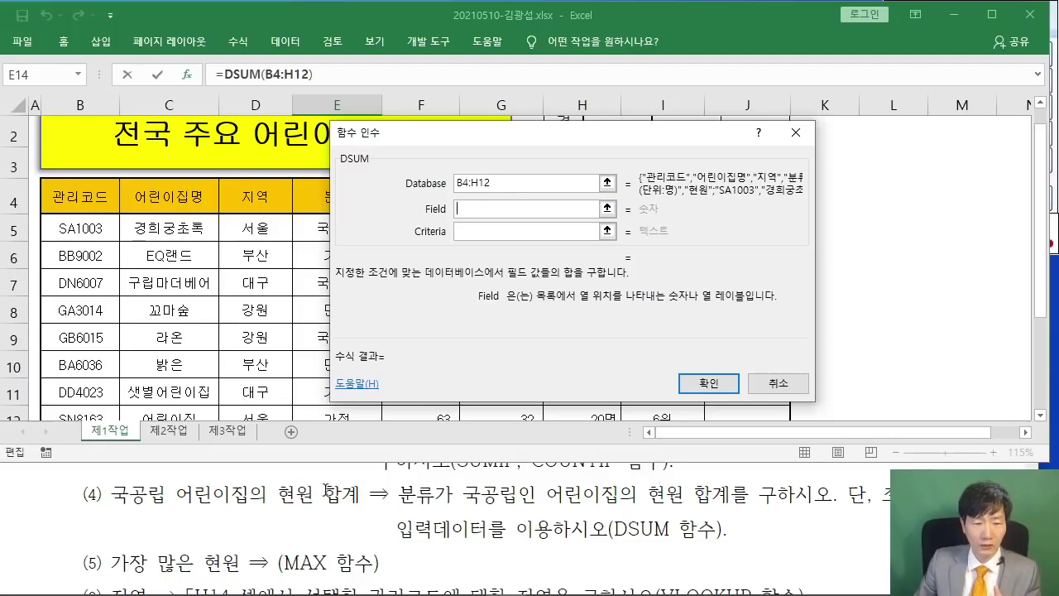
left_click_drag(455, 137, 695, 141)
left_click(575, 193)
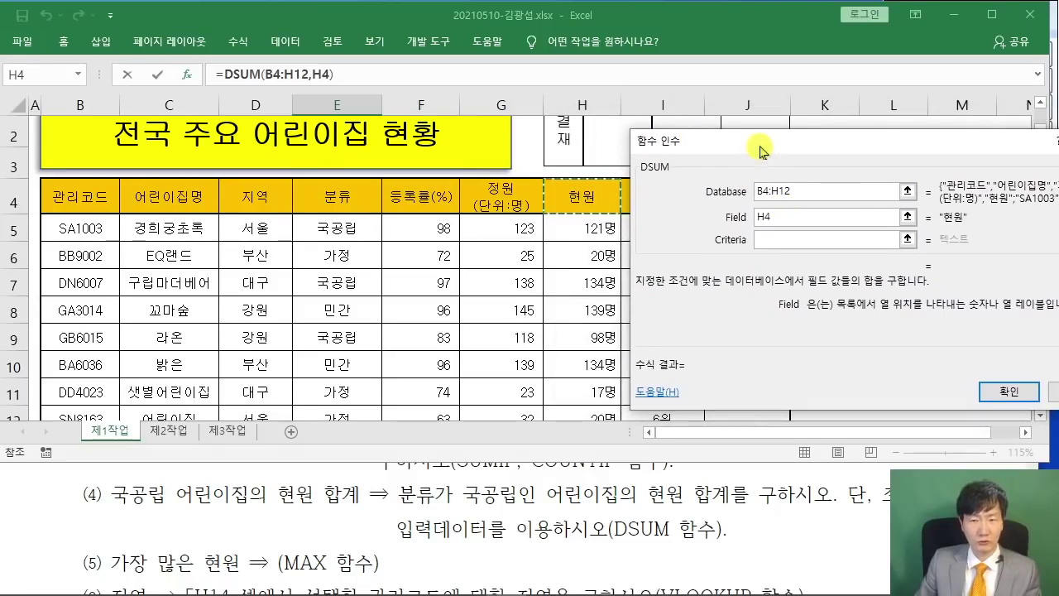
left_click_drag(762, 147, 725, 146)
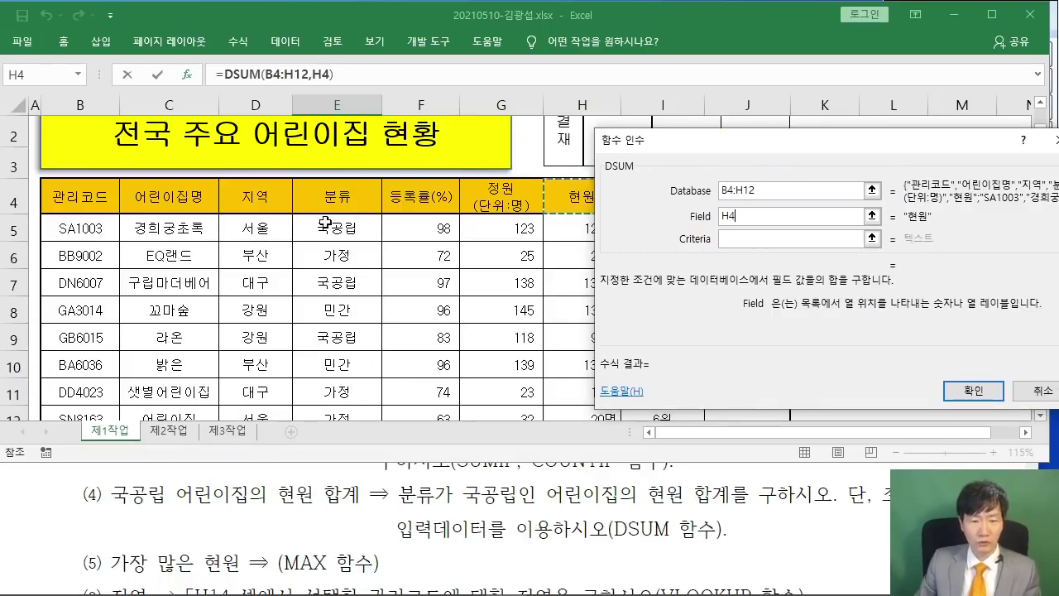
Set the DSUM Criteria to the 분류 header and 국공립 cells E4:E5, and enter the formula in E14
left_click_drag(288, 170, 380, 243)
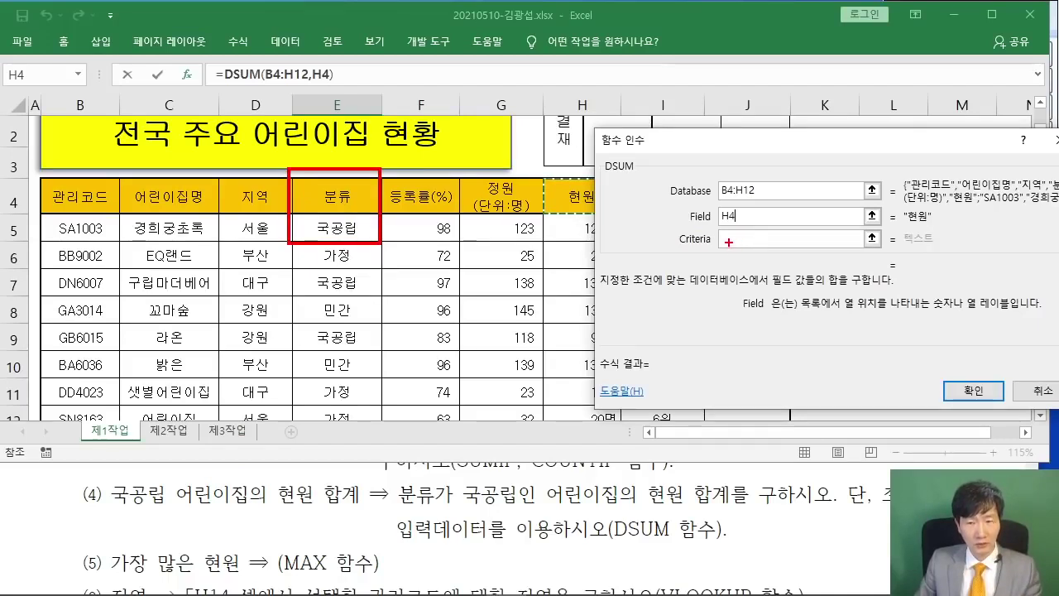
left_click_drag(732, 245, 651, 289)
key("Escape")
left_click_drag(654, 141, 518, 145)
left_click(601, 240)
left_click_drag(319, 188, 320, 219)
left_click_drag(558, 151, 412, 126)
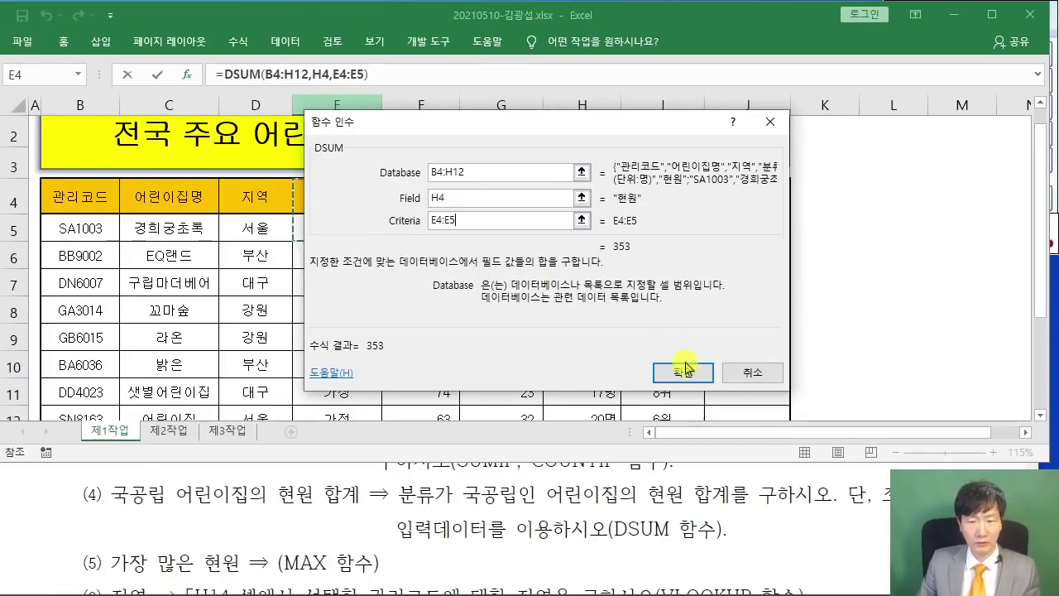
left_click(684, 371)
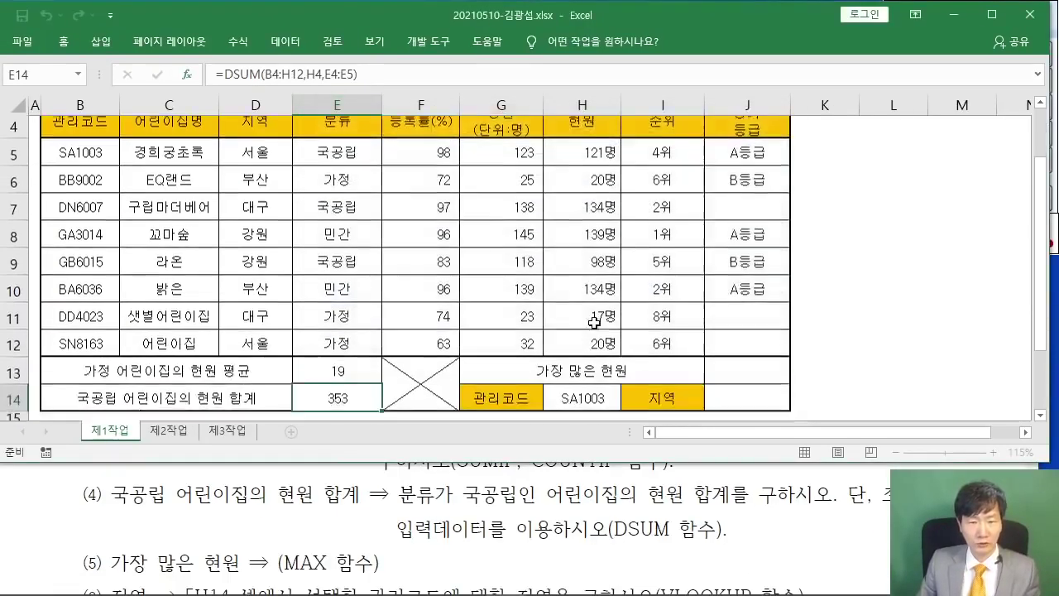
Read task (5) for 가장 많은 현원 in the PDF, then search for the MAX function and insert it in cell J13
left_click(400, 500)
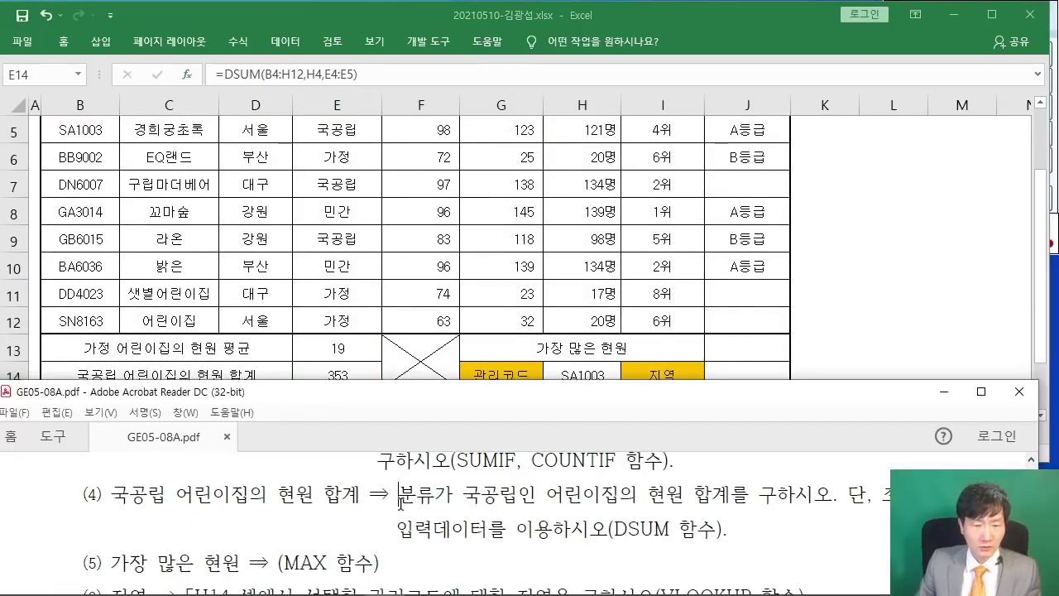
scroll(400, 500, "up", 3)
scroll(400, 500, "down", 4)
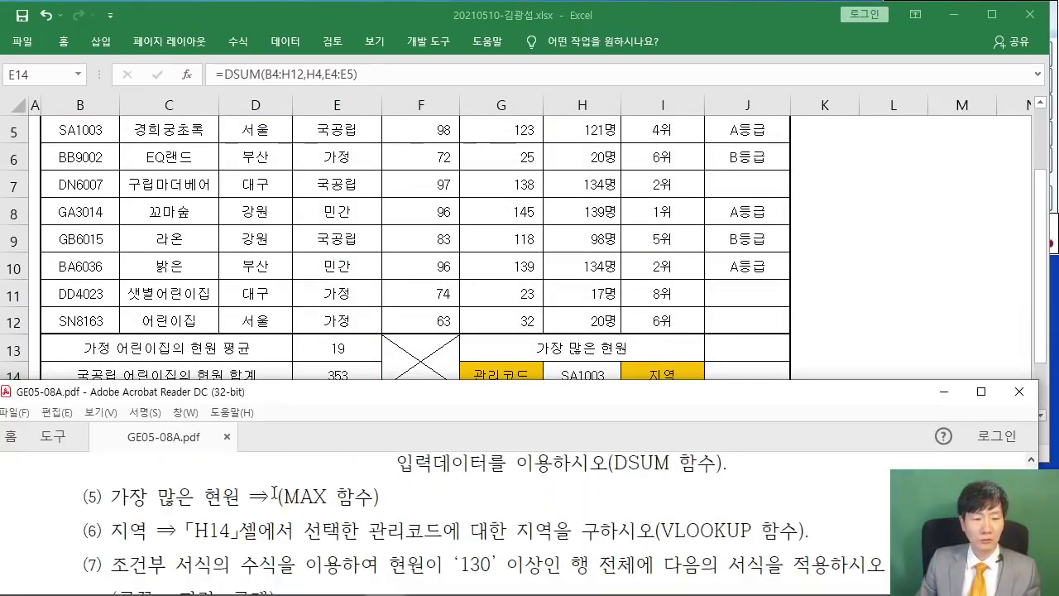
left_click_drag(113, 497, 240, 498)
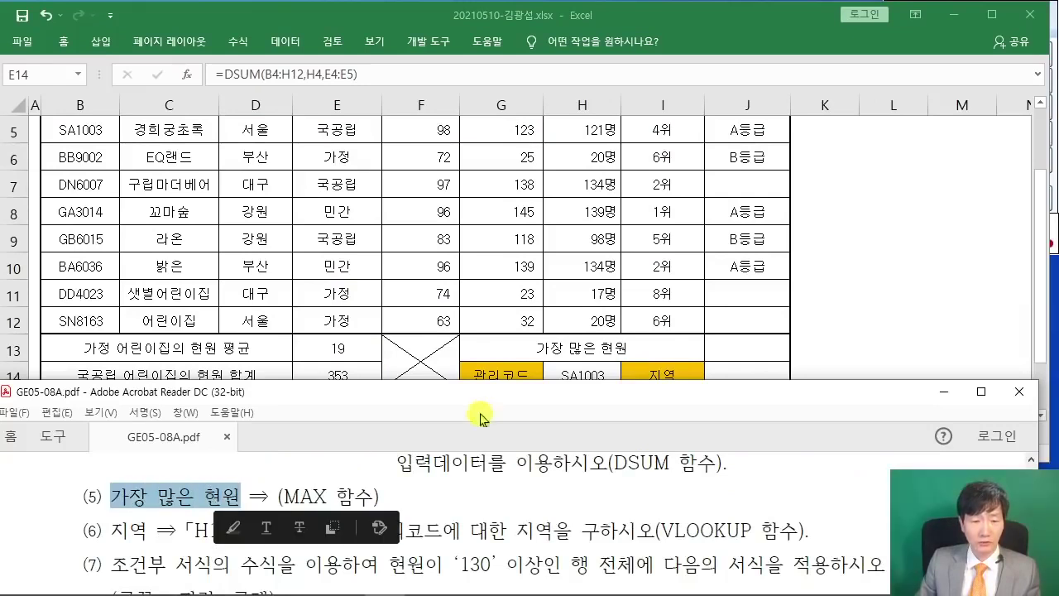
left_click(735, 344)
left_click(735, 344)
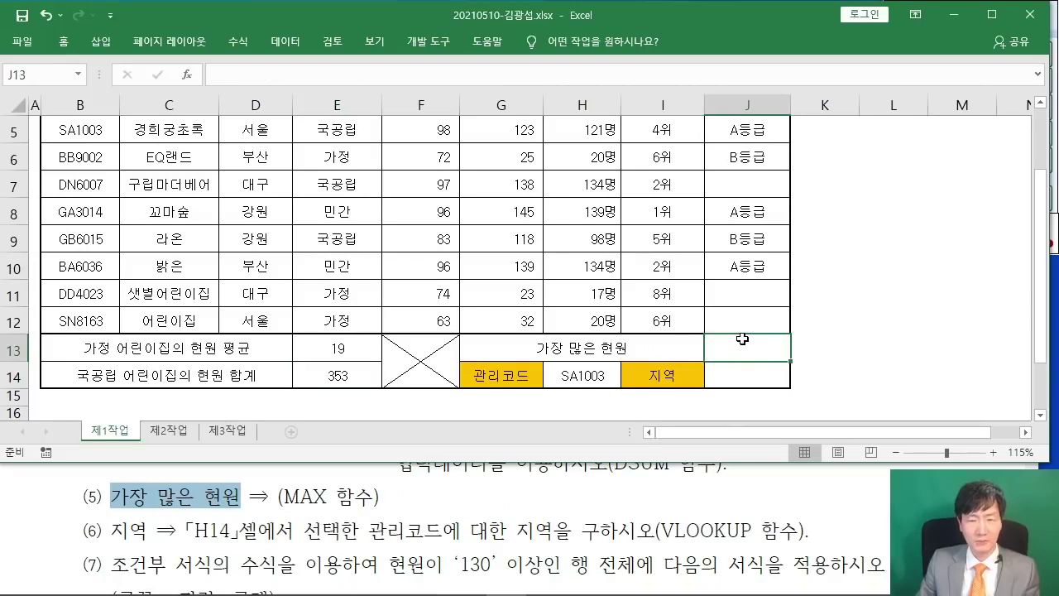
type("=")
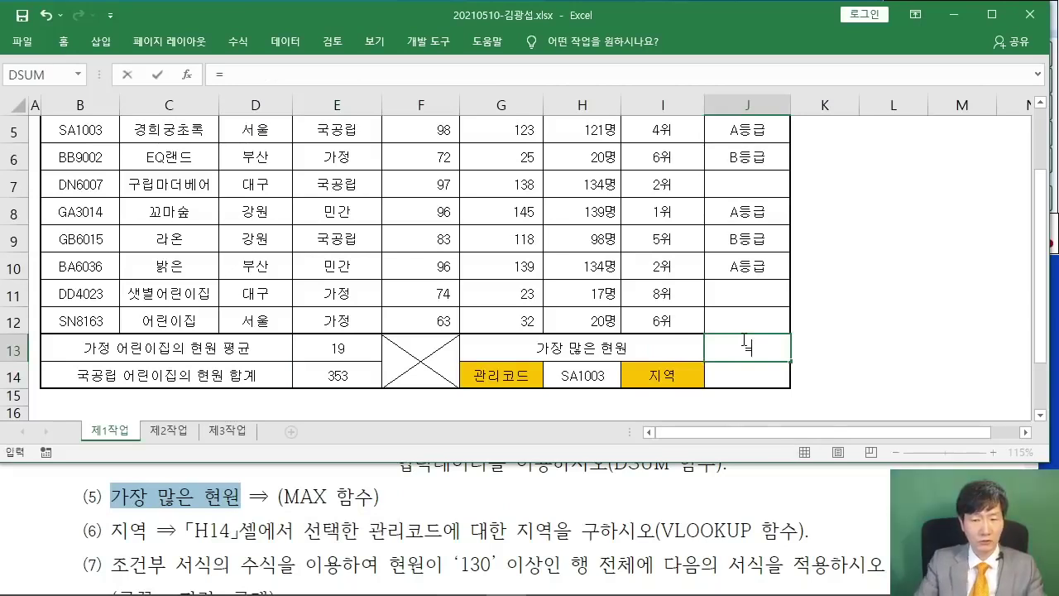
key("BackSpace")
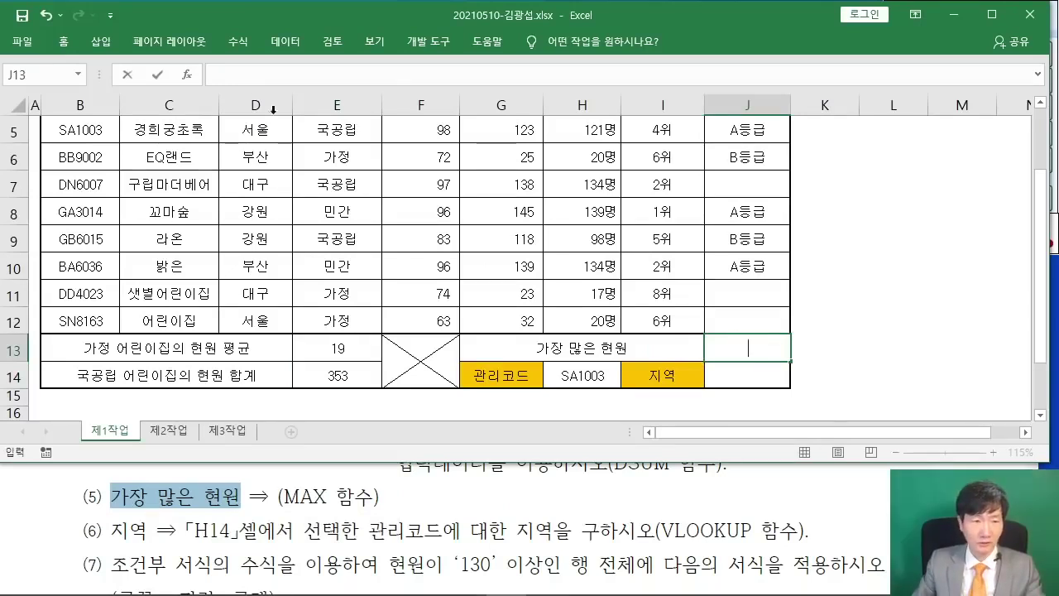
left_click(187, 74)
type("MA")
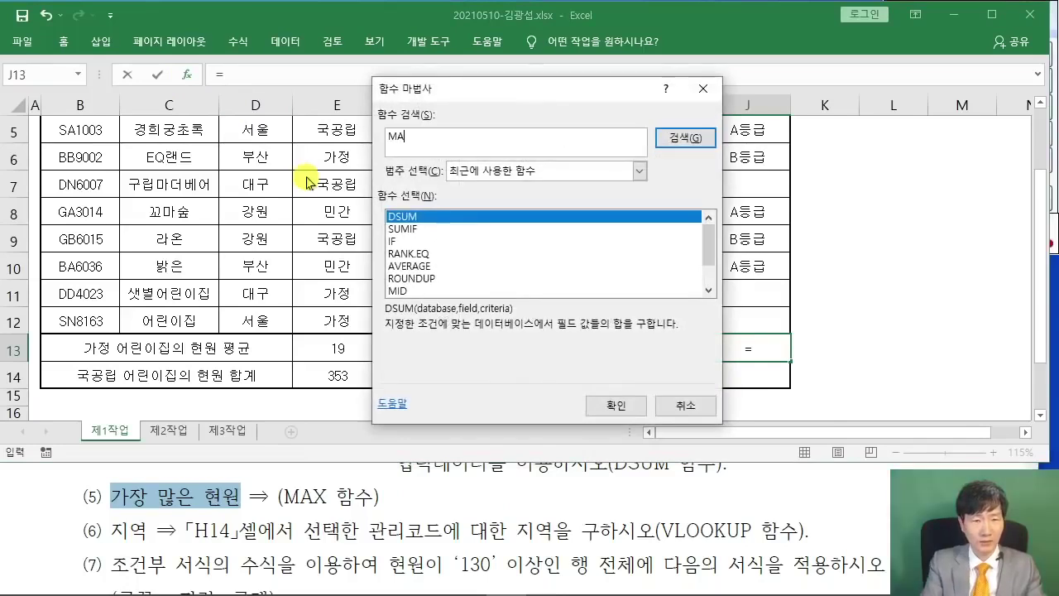
type("X")
key("Return")
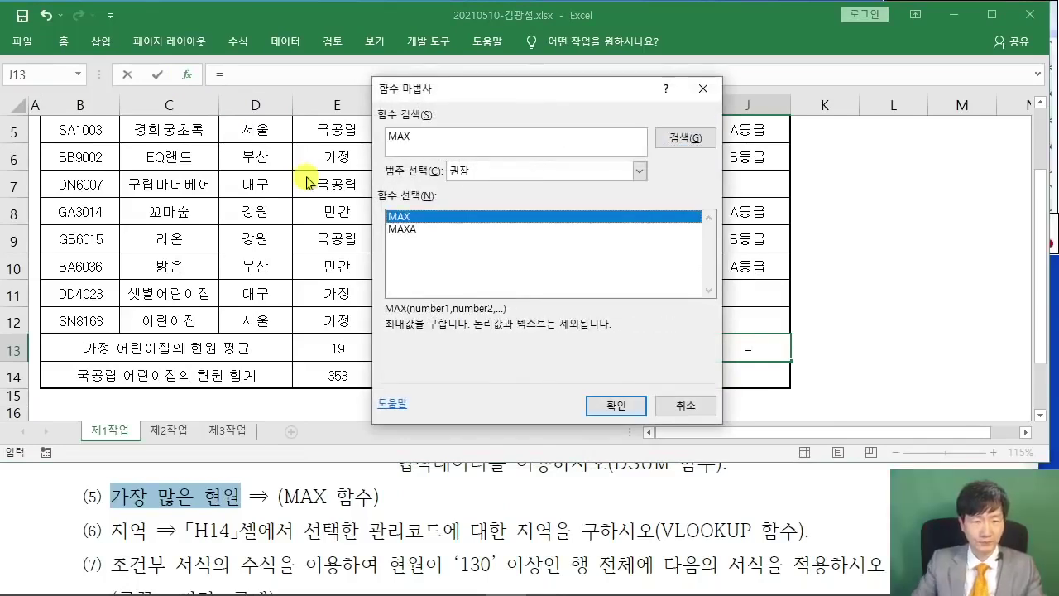
left_click(601, 403)
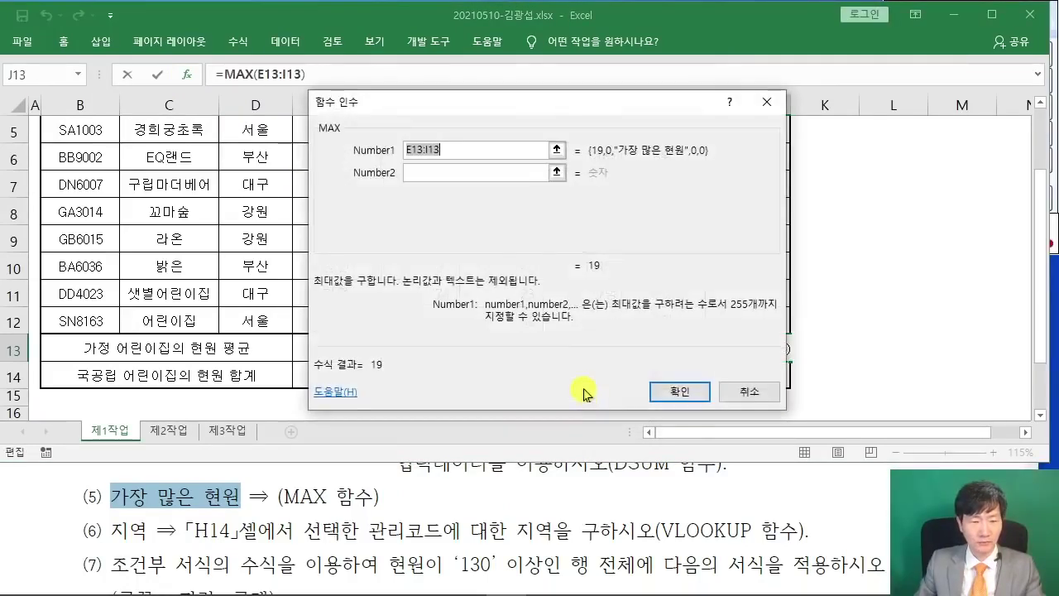
Set the MAX Number1 argument to the 현원 values H5:H12 and enter the formula in J13
left_click_drag(457, 101, 717, 88)
scroll(627, 106, "up", 1)
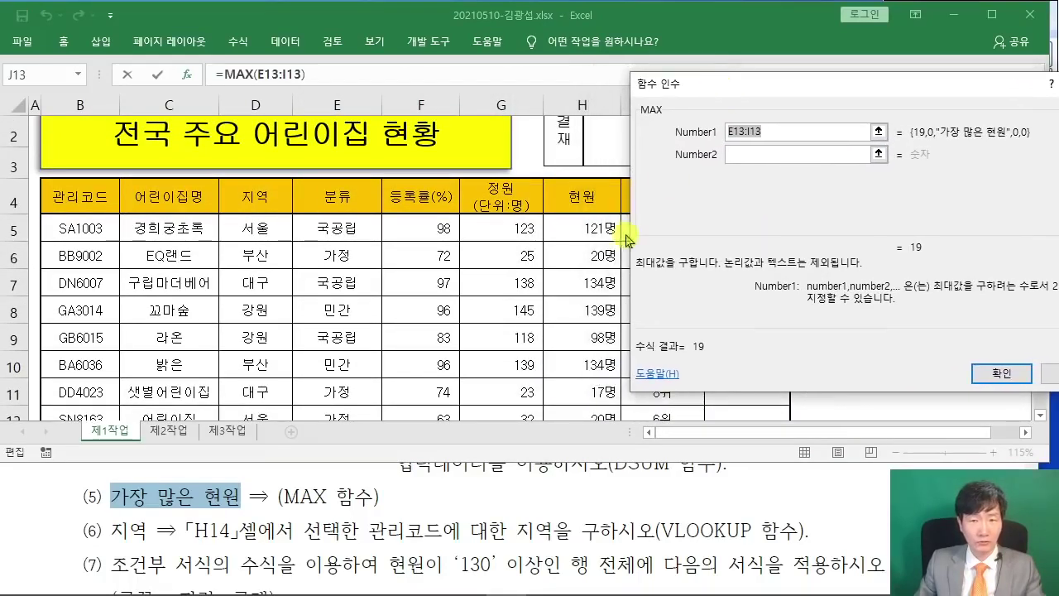
left_click_drag(565, 224, 577, 319)
left_click_drag(806, 87, 390, 138)
scroll(565, 231, "up", 1)
scroll(571, 240, "down", 1)
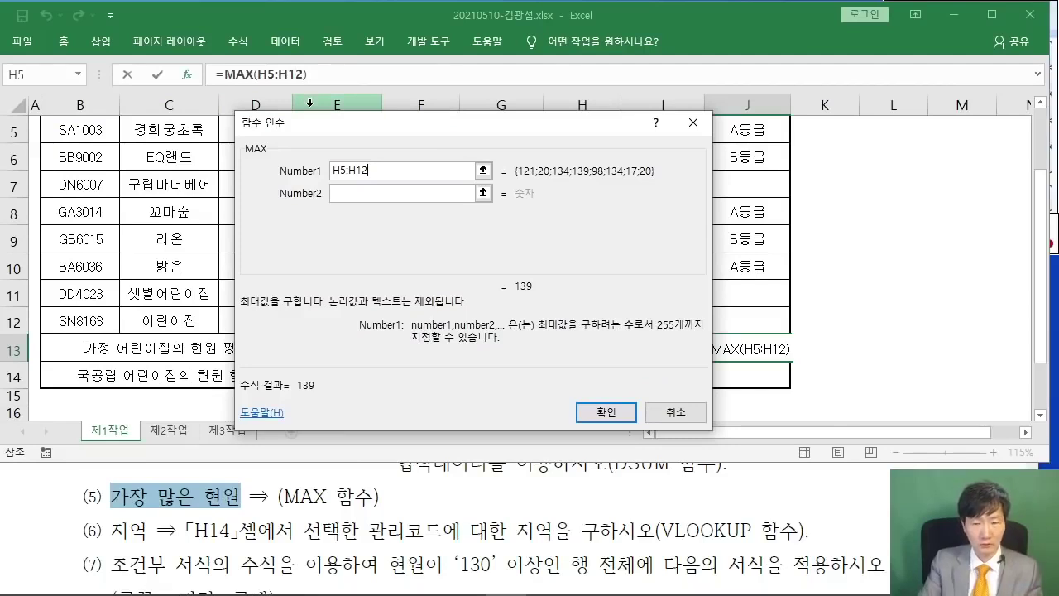
key("Return")
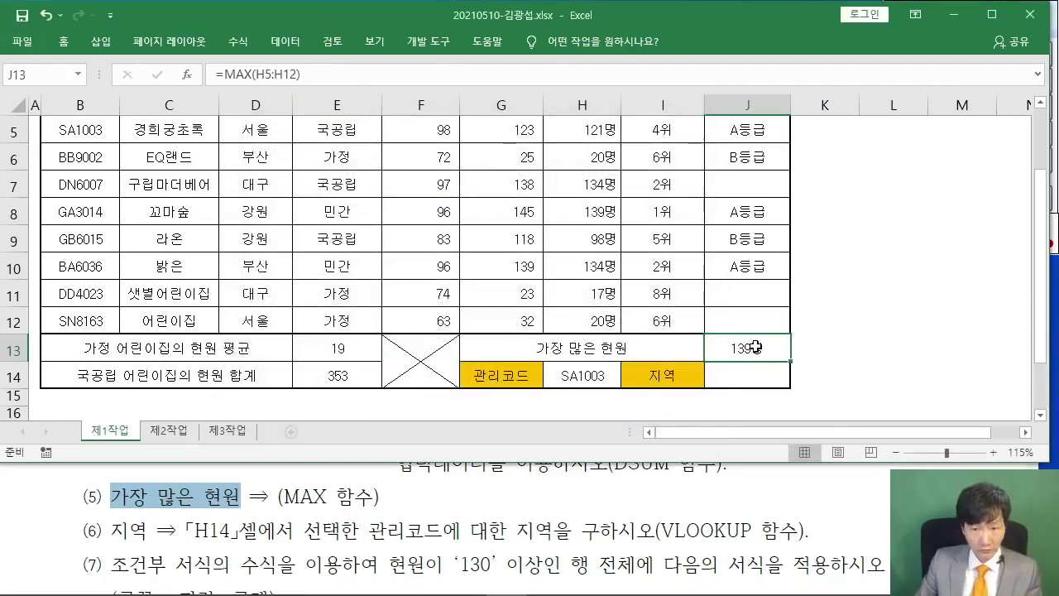
Search for the VLOOKUP function and insert it in the 지역 result cell J14
left_click(730, 383)
scroll(284, 504, "down", 1)
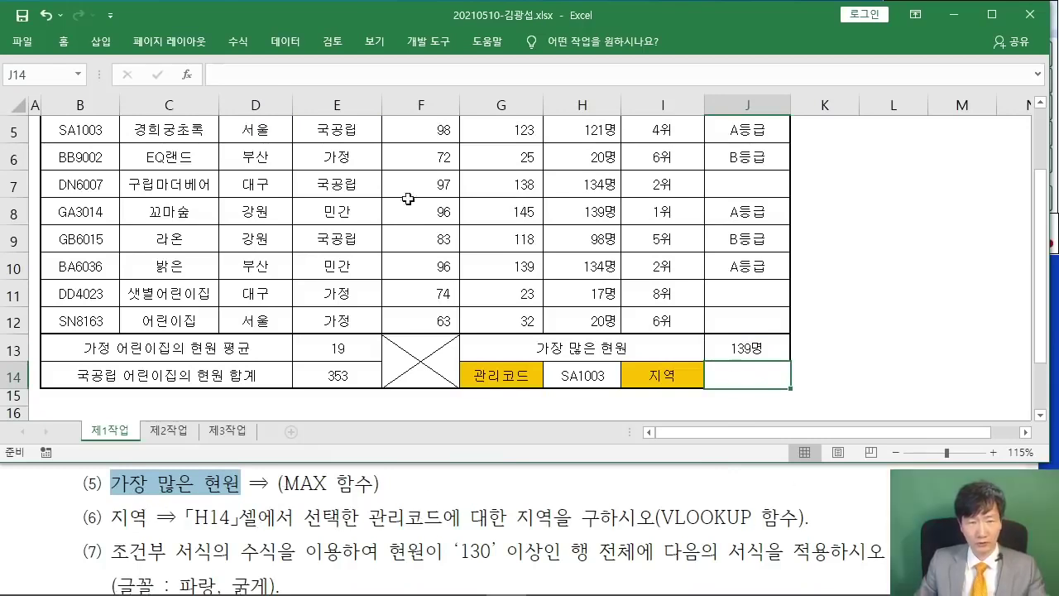
left_click(188, 74)
type("VLOOKUP")
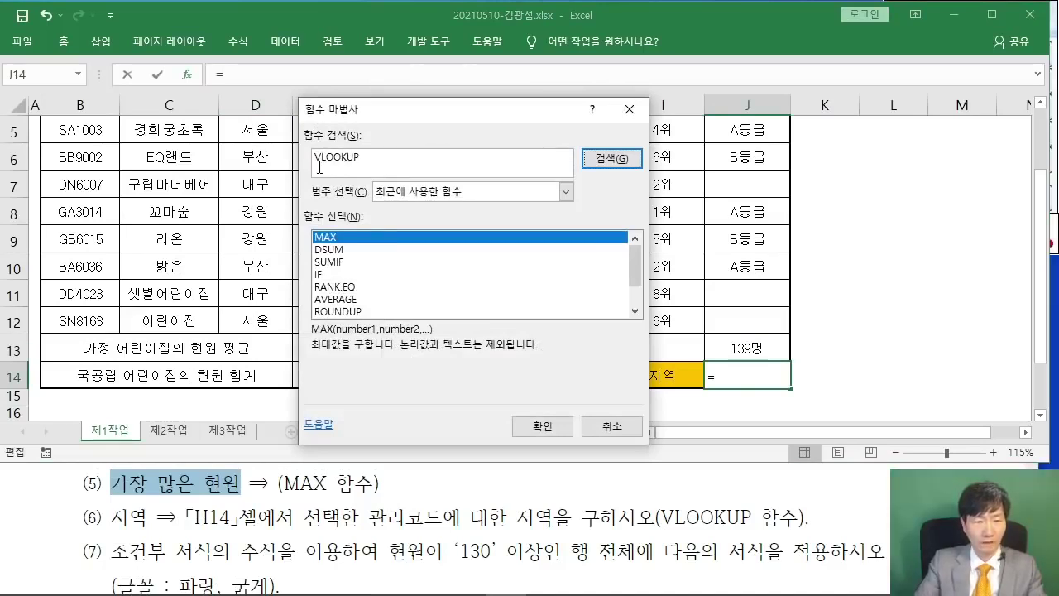
key("Return")
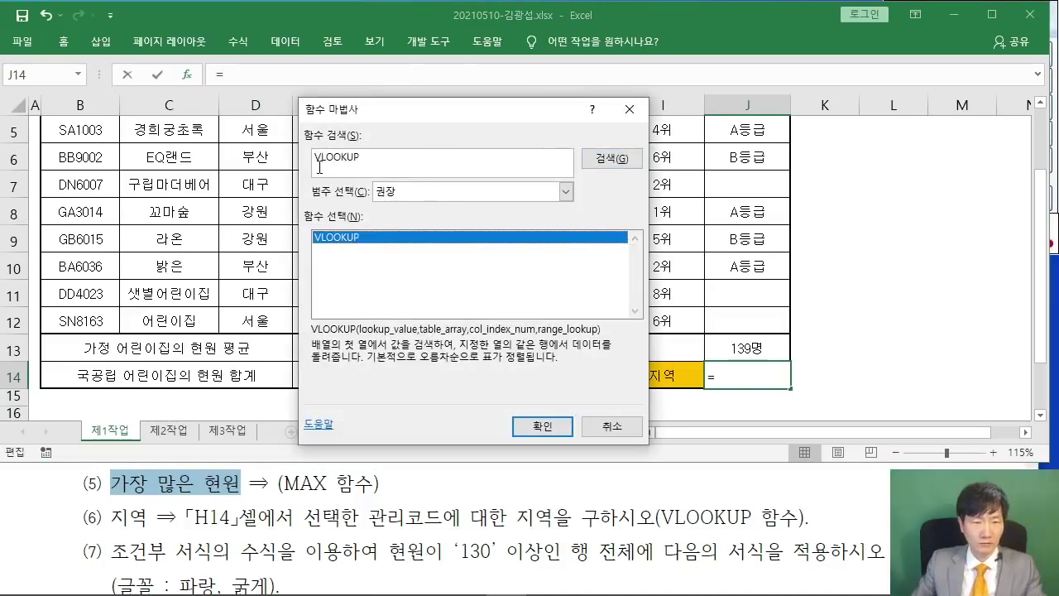
left_click(537, 425)
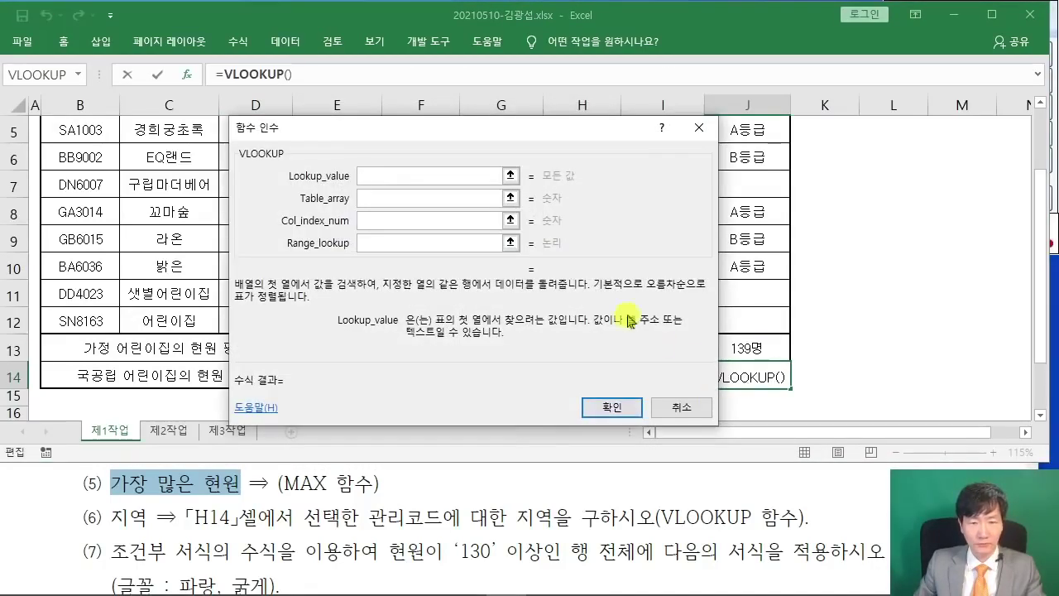
Set the VLOOKUP Lookup_value to the 관리코드 cell H14 and Table_array to the data cells B5:H12
left_click_drag(459, 149, 742, 90)
left_click(571, 370)
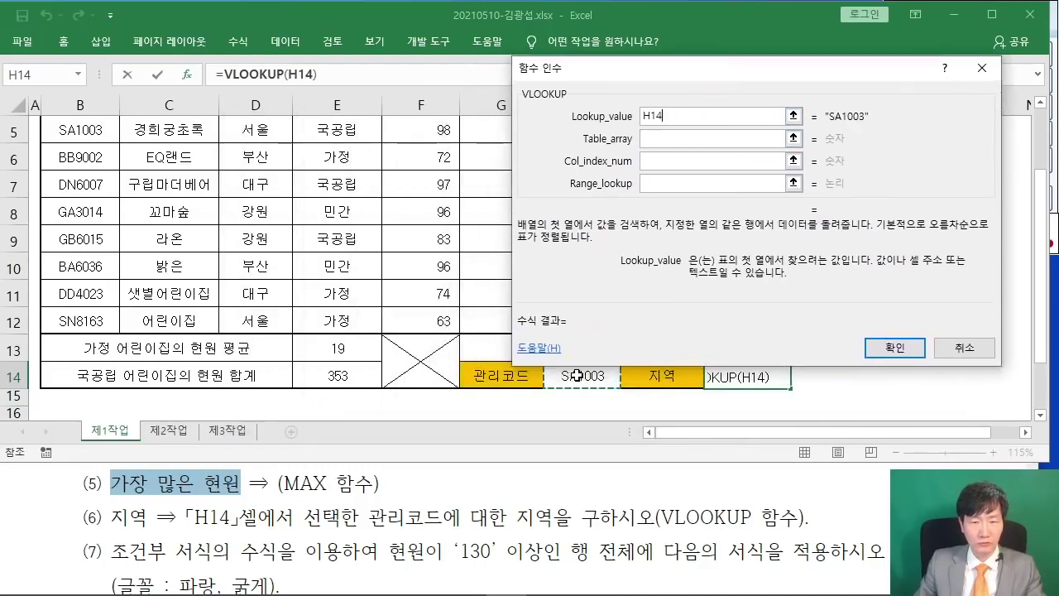
left_click(672, 139)
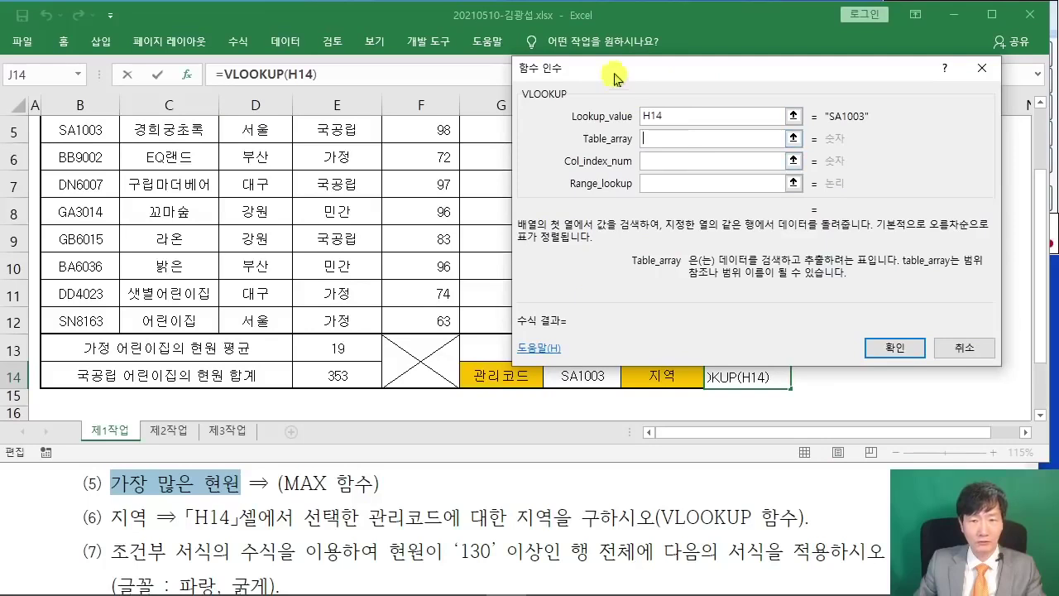
left_click_drag(614, 80, 623, 52)
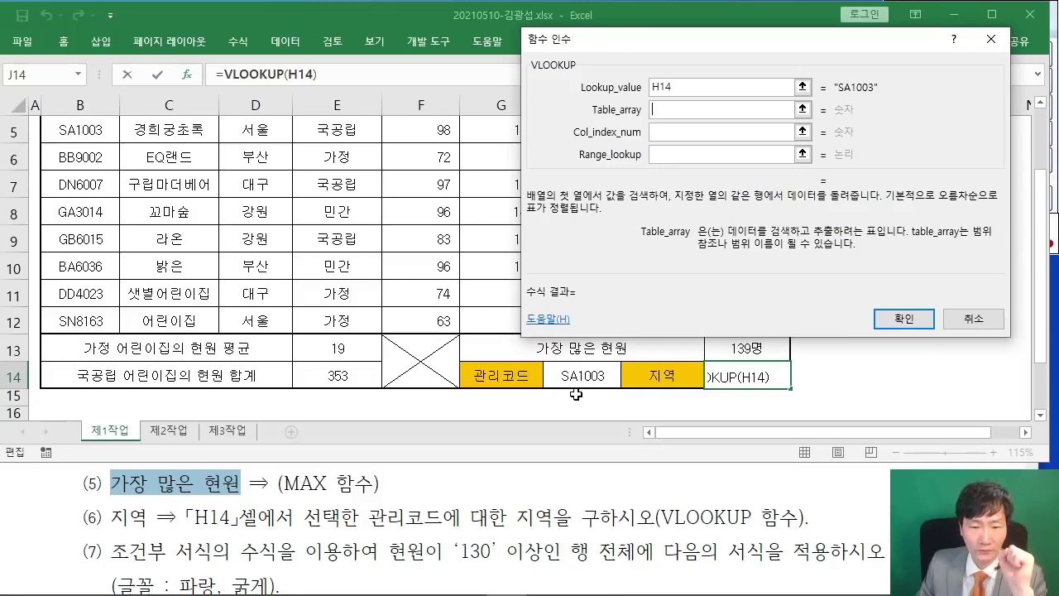
scroll(142, 274, "up", 1)
left_click(76, 224)
left_click_drag(76, 224, 590, 318)
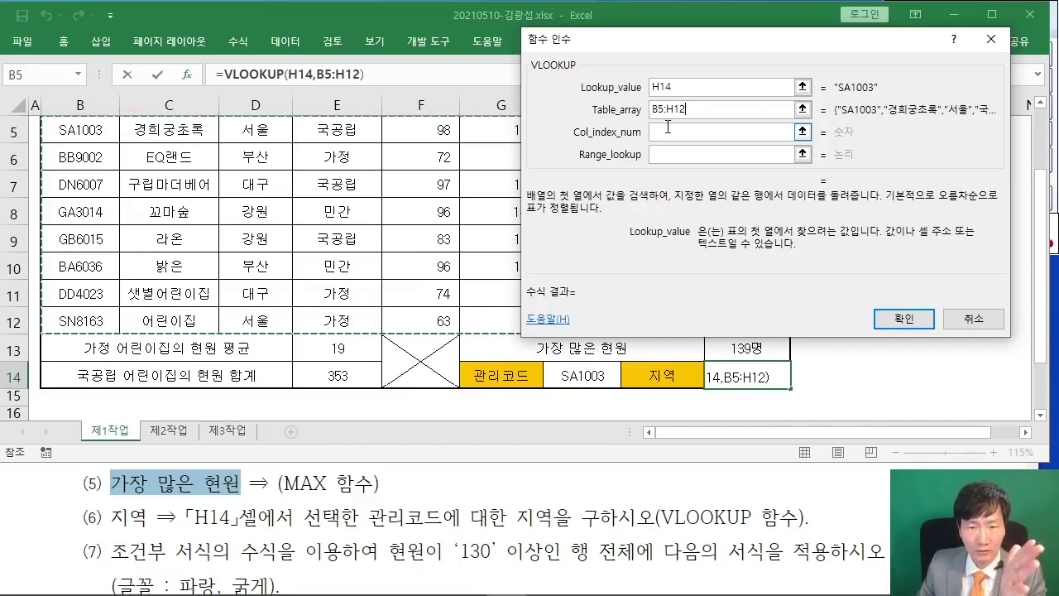
Count the table columns from 관리코드 to 지역 and set the VLOOKUP Col_index_num to 3
scroll(579, 372, "up", 1)
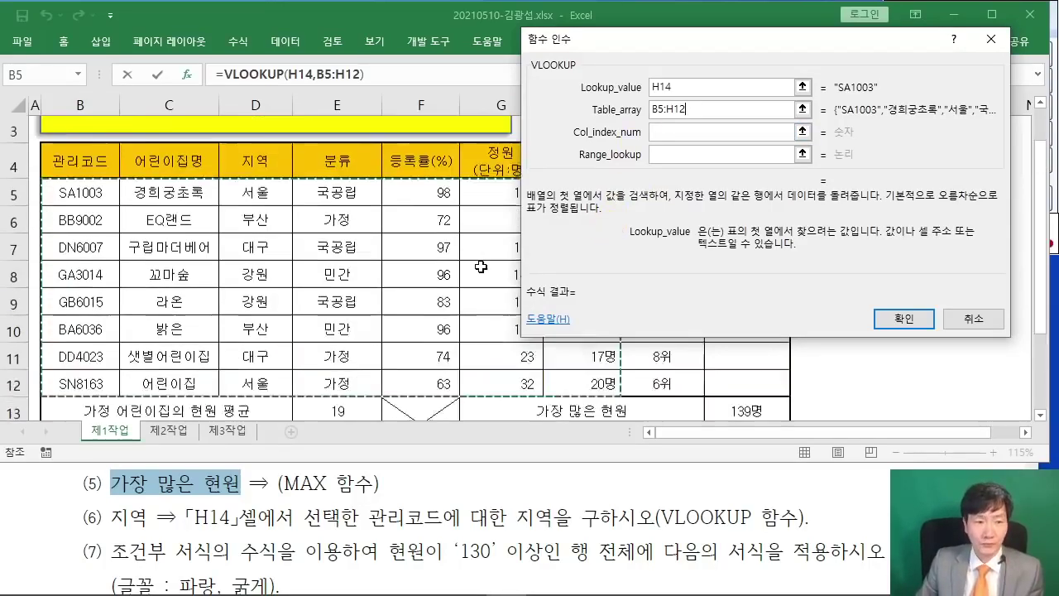
scroll(579, 373, "down", 1)
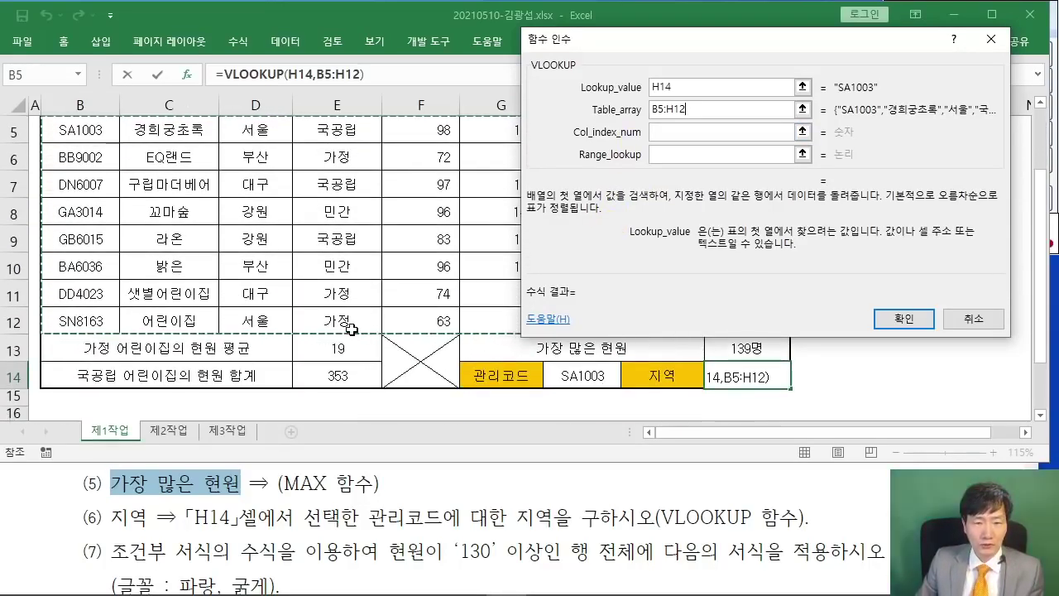
scroll(563, 365, "up", 1)
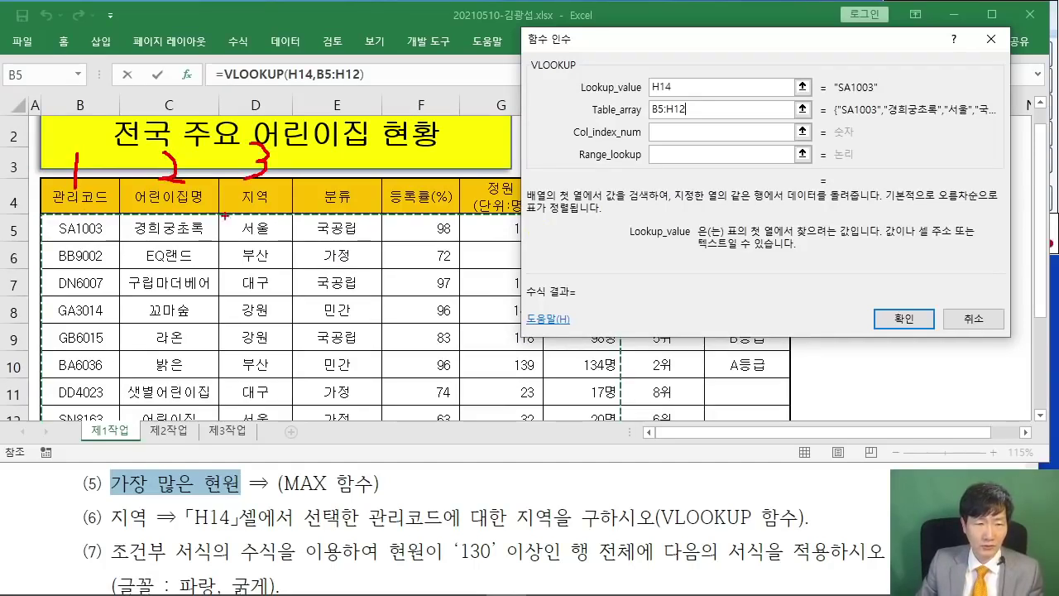
left_click_drag(220, 222, 213, 414)
left_click_drag(296, 214, 277, 444)
mouse_move(276, 140)
left_mouse_down()
mouse_move(404, 111)
mouse_move(631, 121)
left_mouse_up()
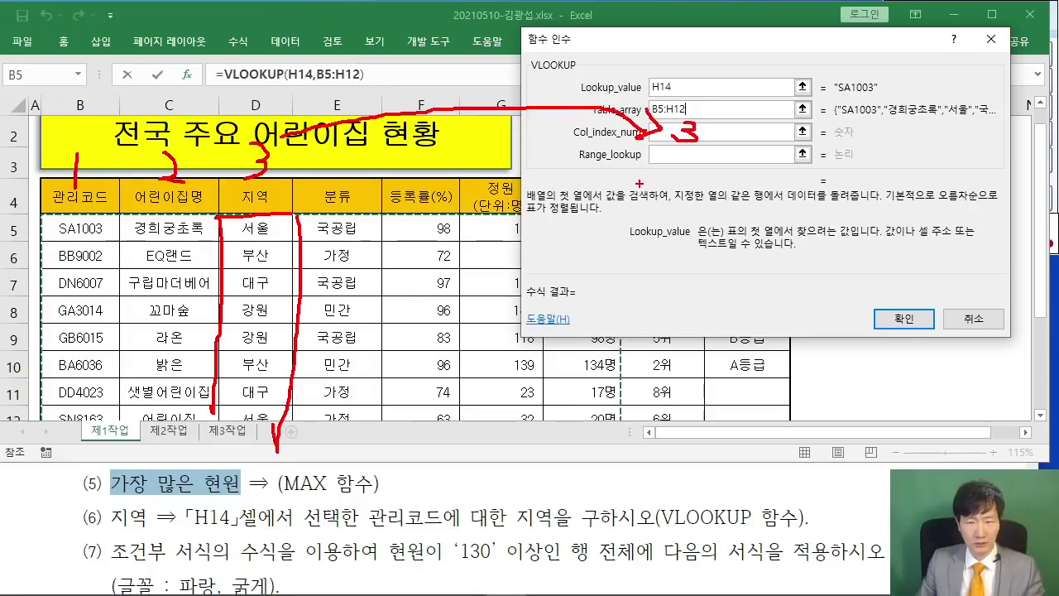
key("Escape")
left_click(684, 136)
type("3")
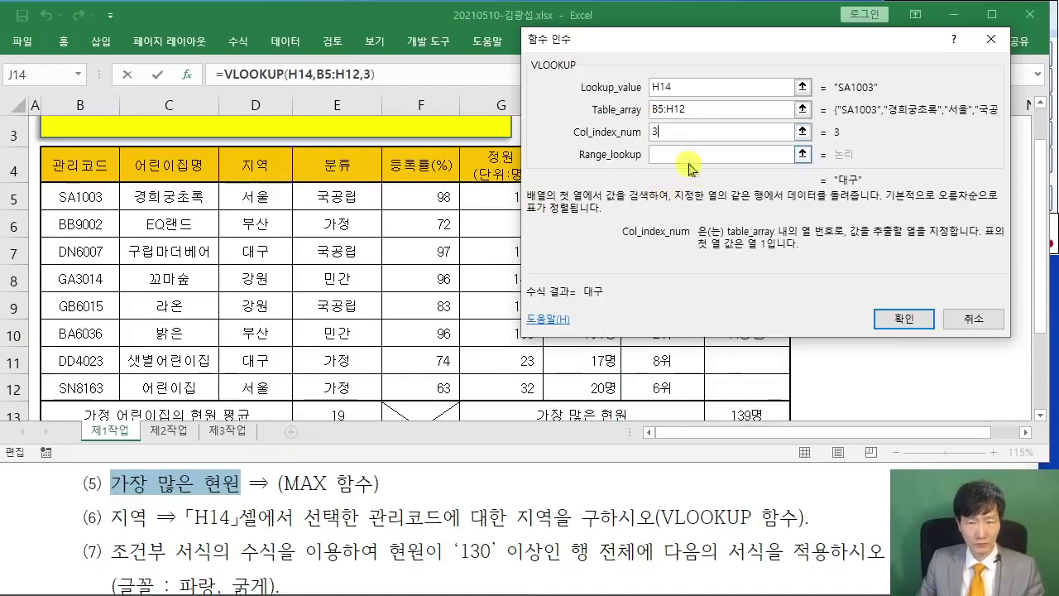
Set the VLOOKUP Range_lookup to FALSE for an exact match and enter the formula in J14
left_click(667, 154)
left_click_drag(697, 54, 493, 109)
type("FALS")
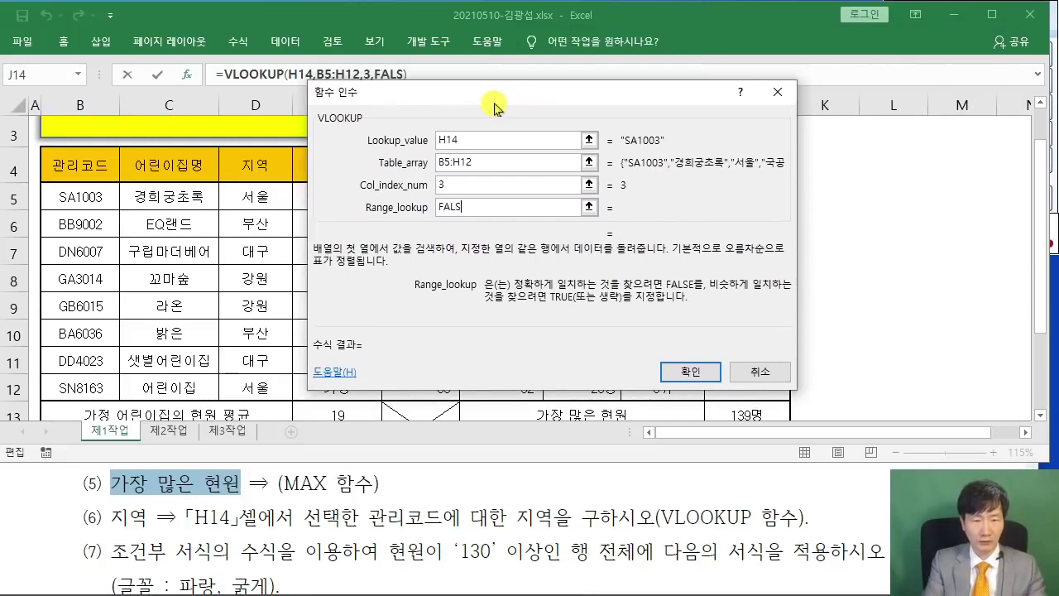
type("E")
left_click_drag(494, 107, 444, 134)
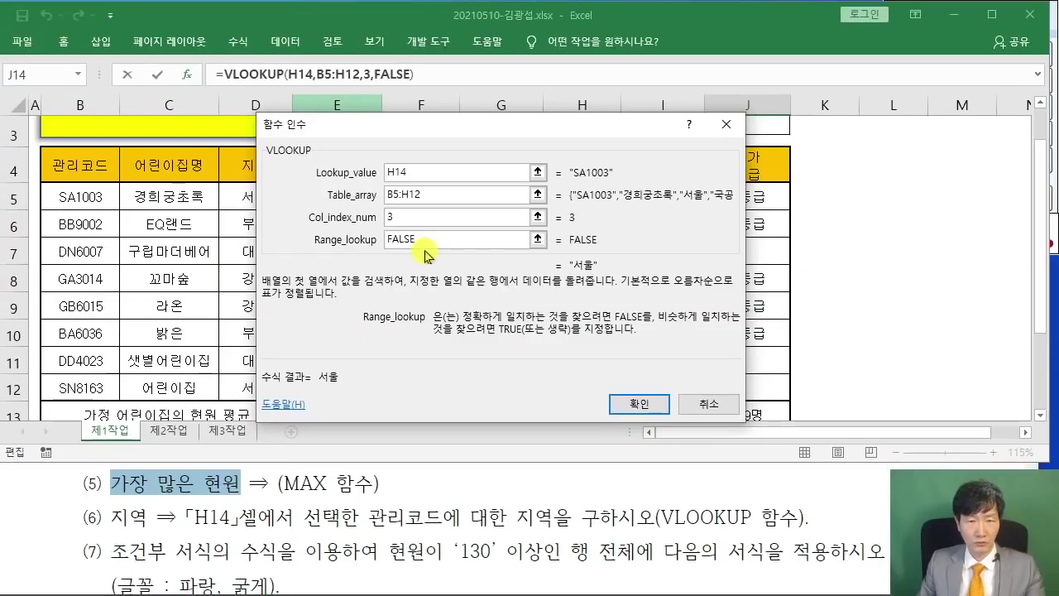
left_click(638, 404)
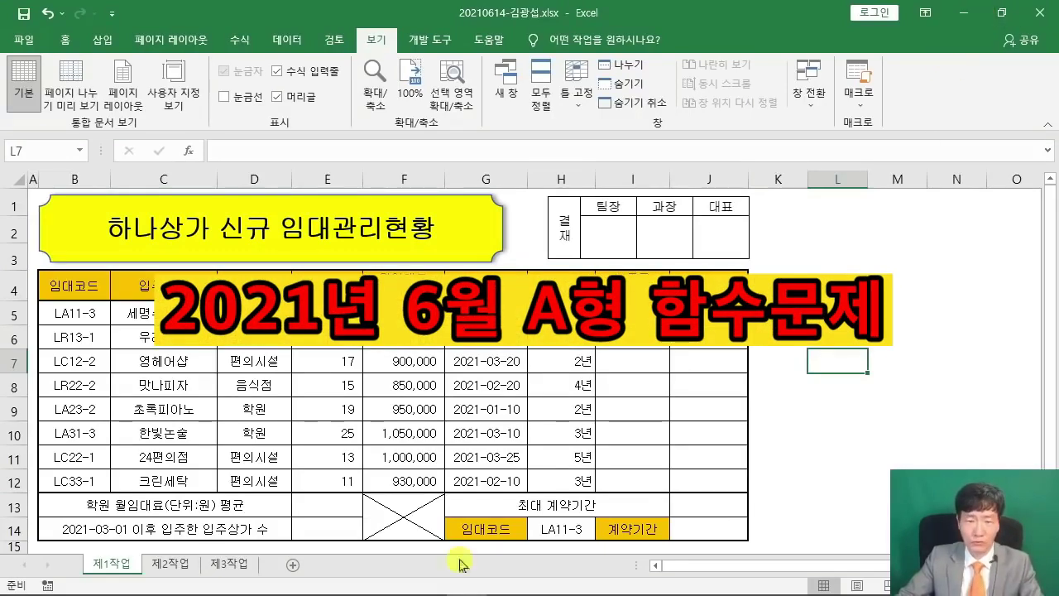
Switch to GE06-12A.pdf in Acrobat Reader and read function task (1) for 보증금 with its CHOOSE and MID condition
left_click(345, 582)
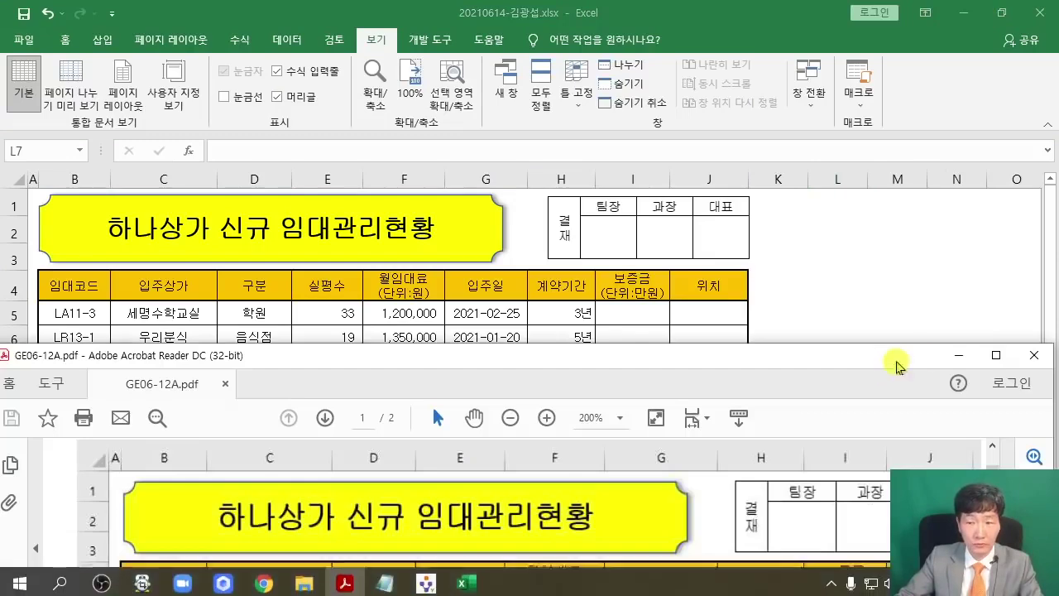
left_click(997, 356)
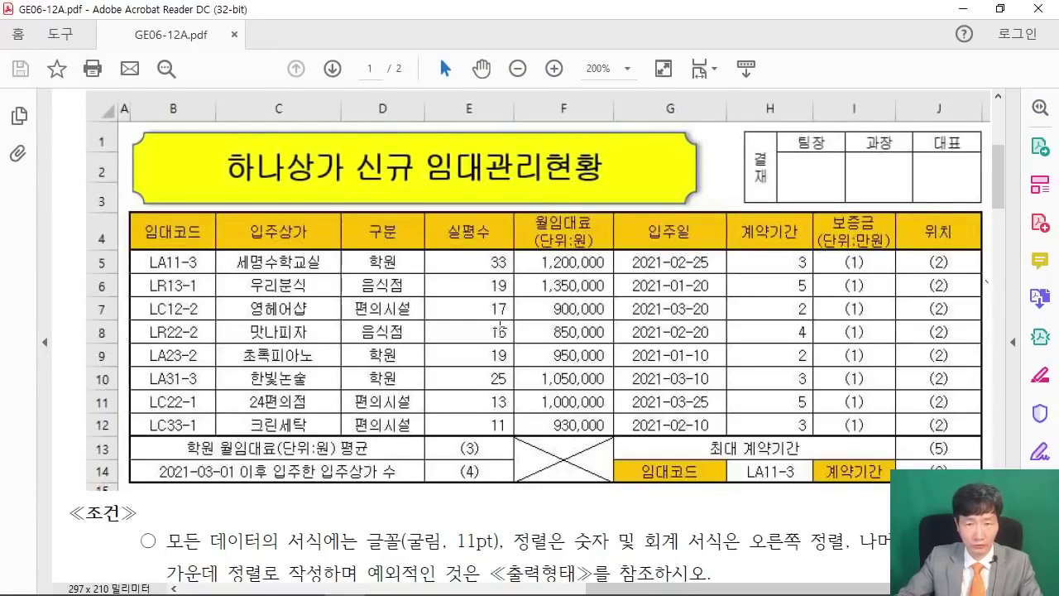
scroll(502, 327, "down", 3)
scroll(508, 318, "down", 5)
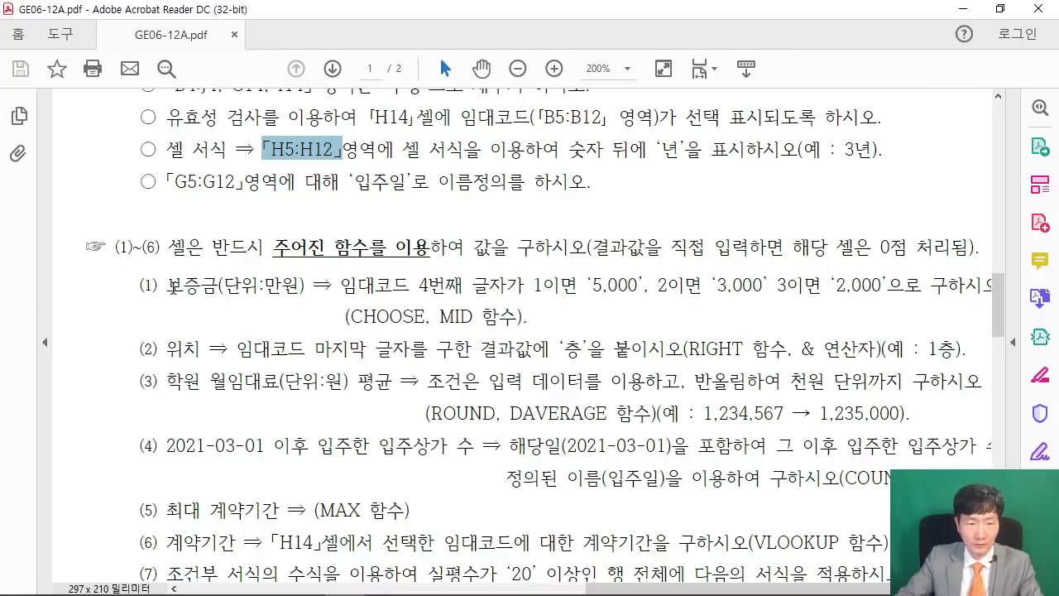
left_click_drag(167, 284, 281, 285)
scroll(364, 356, "up", 1)
left_click_drag(340, 405, 644, 406)
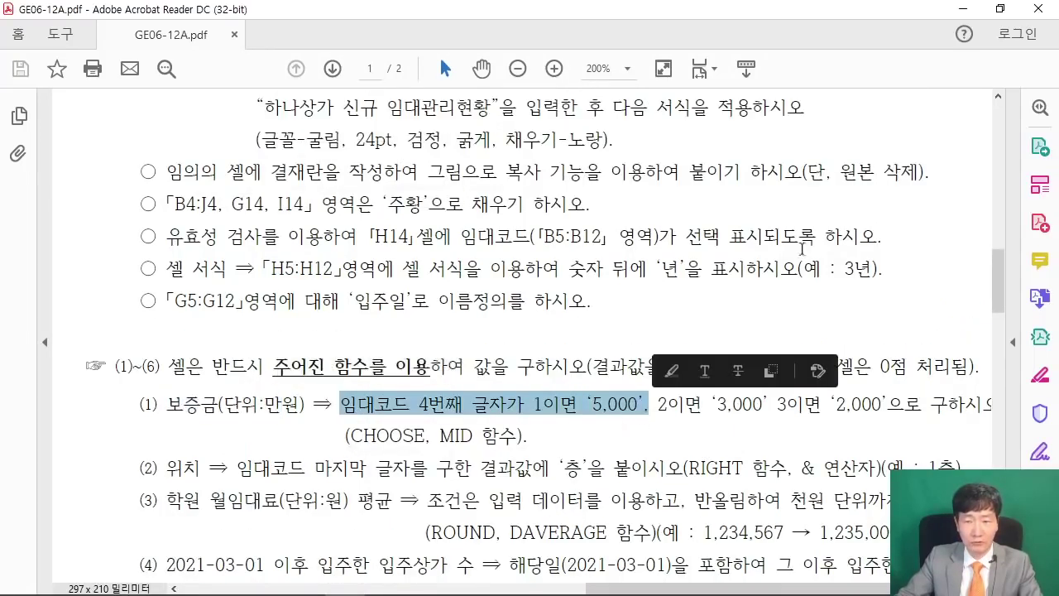
Arrange the 20210614 workbook window above the PDF window showing task (1), and collapse the Excel ribbon
left_click(1001, 8)
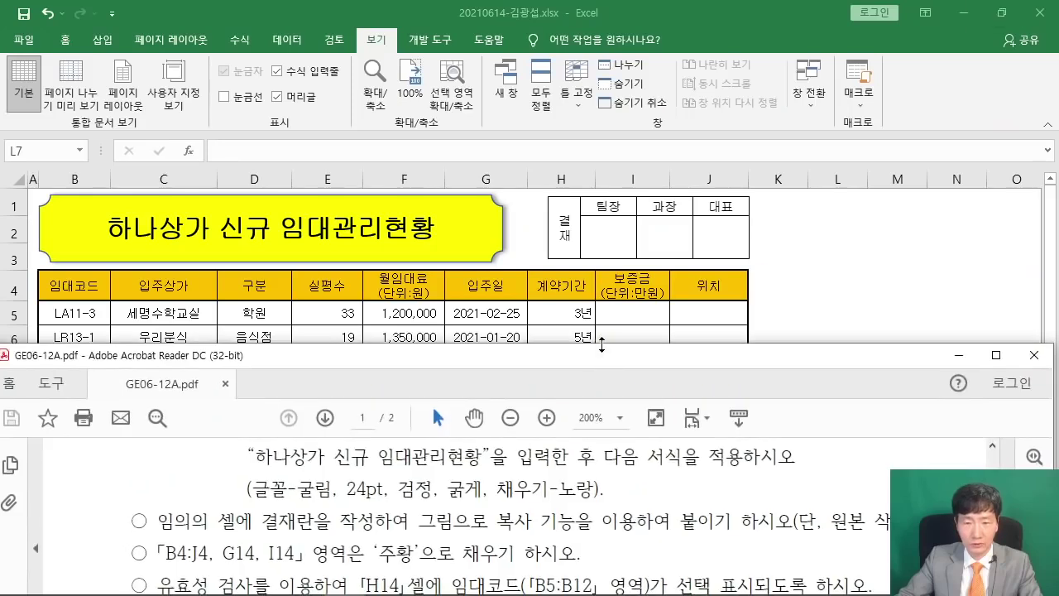
left_click_drag(602, 345, 602, 424)
scroll(501, 530, "down", 3)
scroll(501, 526, "down", 4)
left_click_drag(698, 423, 704, 400)
left_click(838, 358)
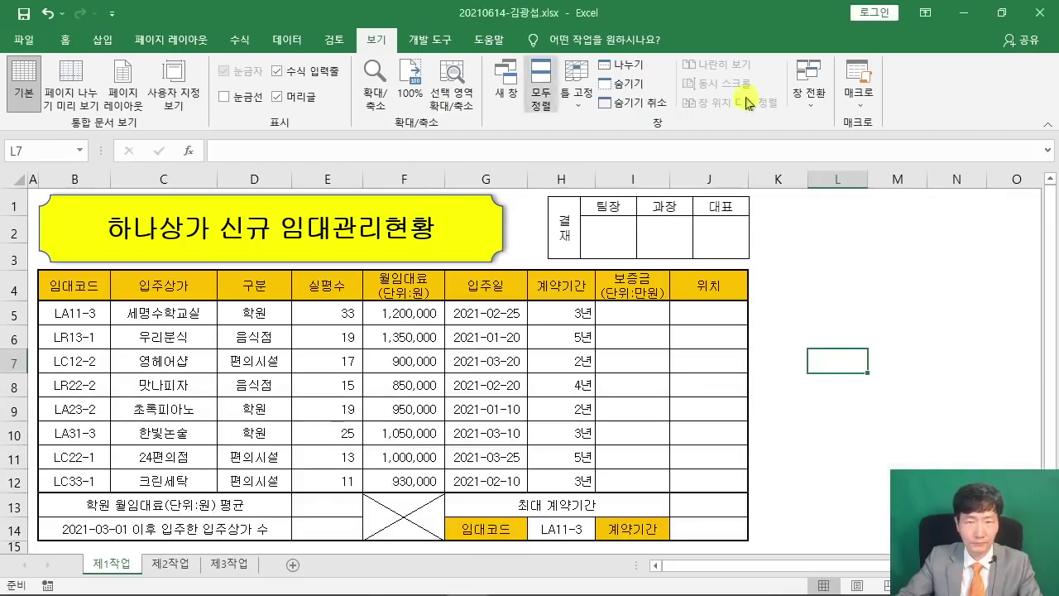
left_click(1002, 12)
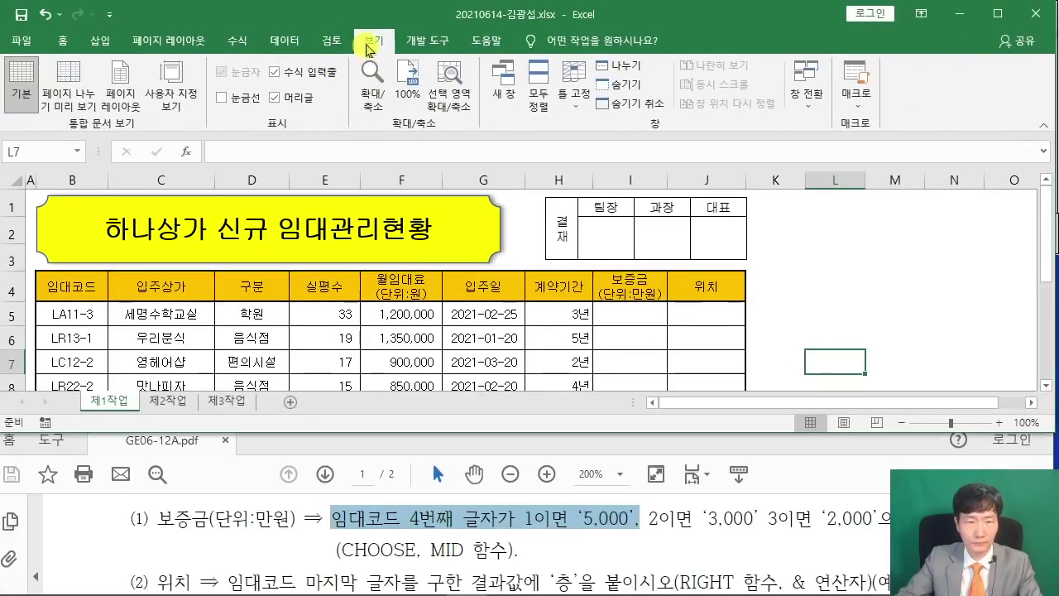
double_click(370, 44)
left_click(957, 254)
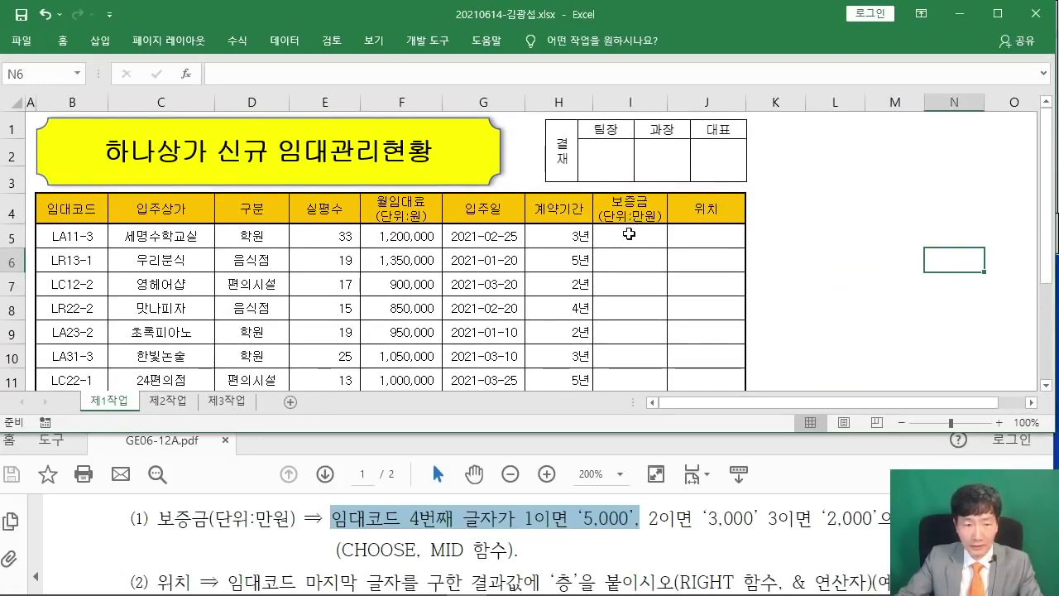
Search for the CHOOSE function and insert it in the first 보증금 cell I5
left_click(631, 232)
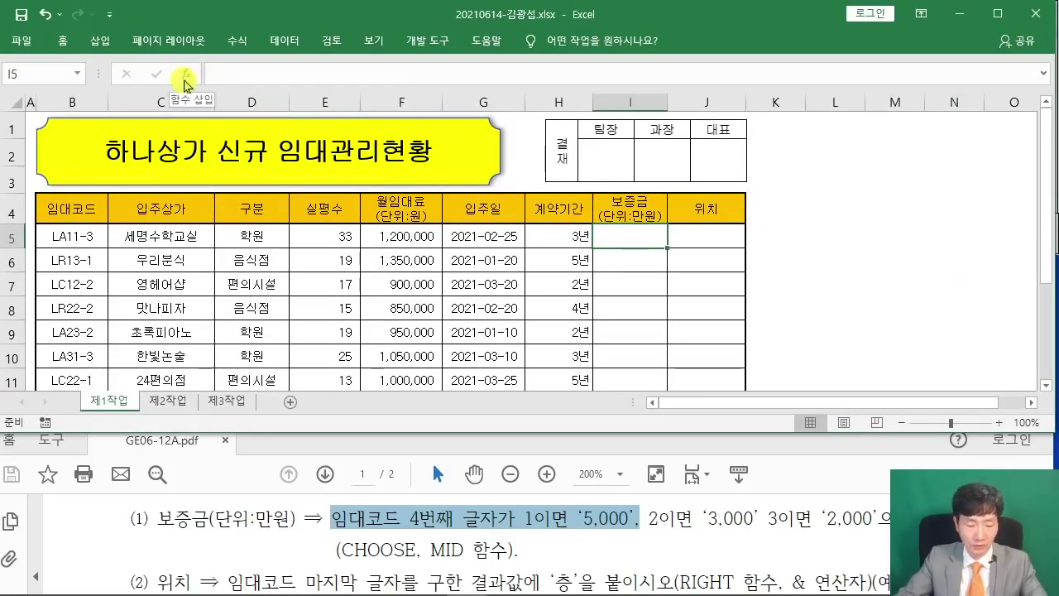
left_click_drag(166, 57, 367, 248)
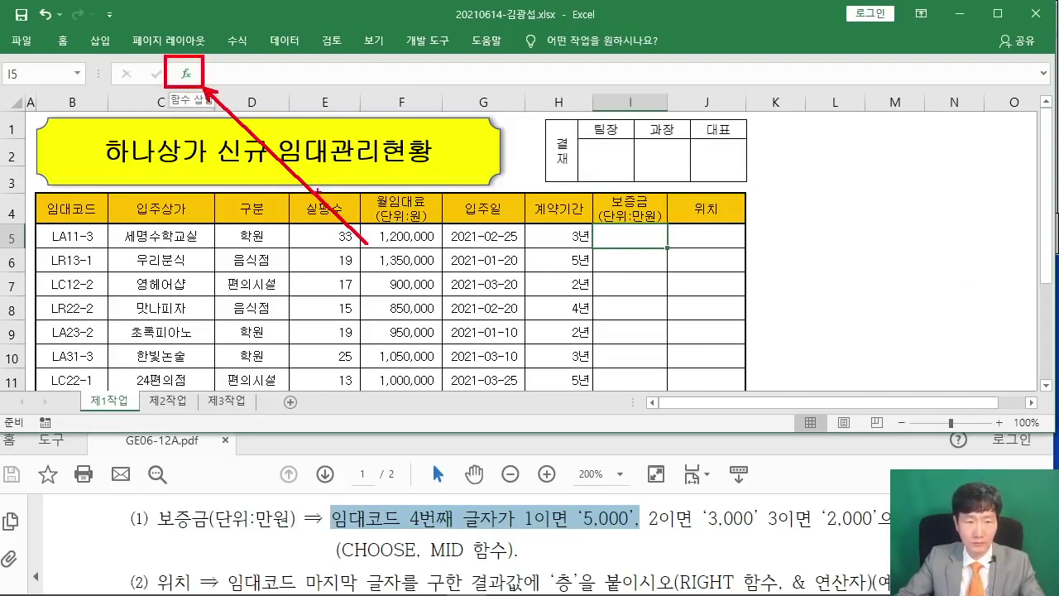
key("Escape")
left_click(187, 75)
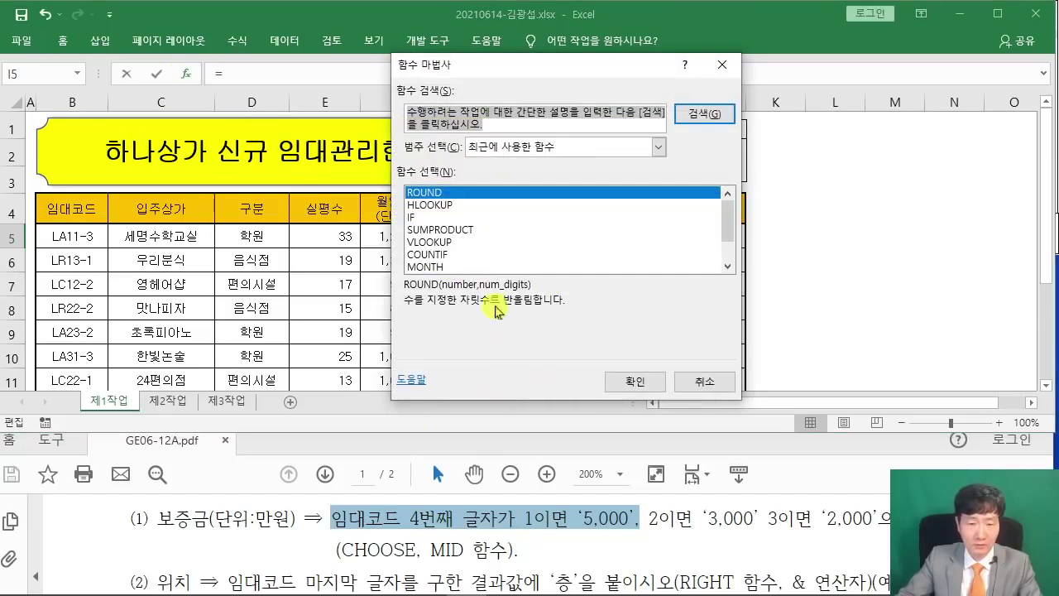
type("최")
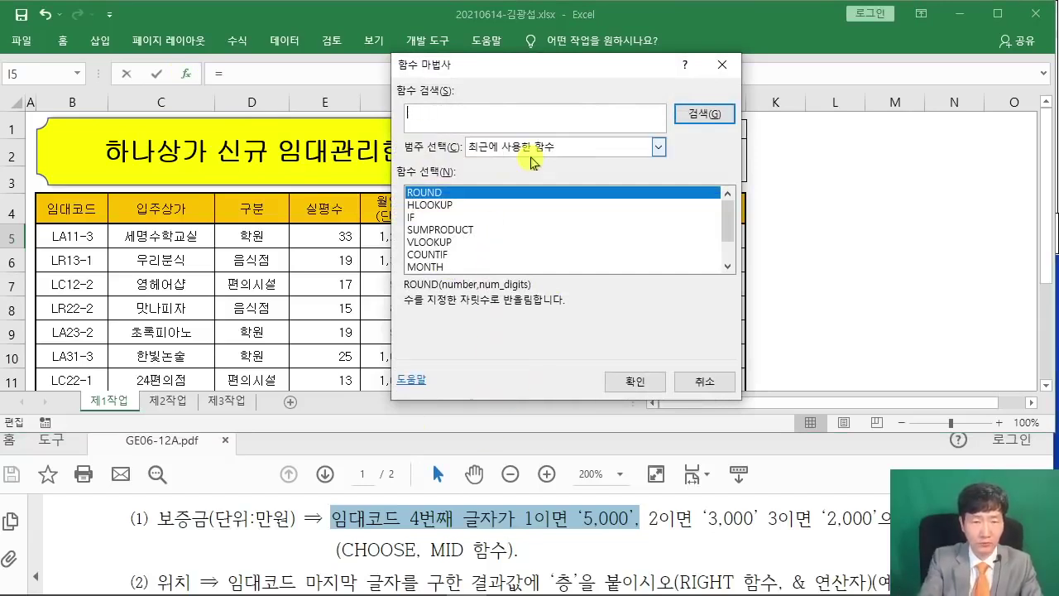
key("Return")
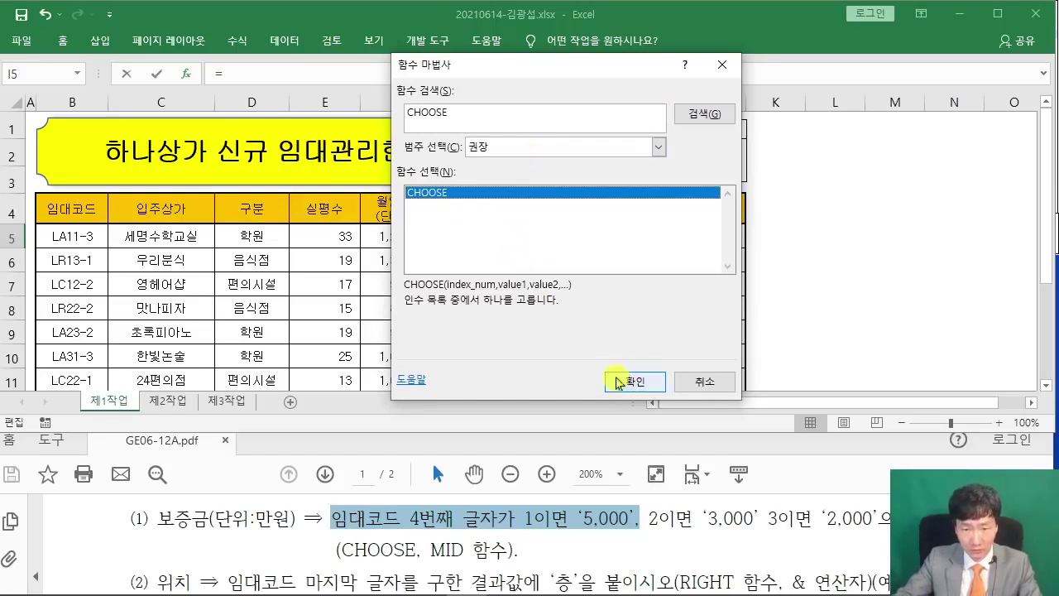
left_click(613, 379)
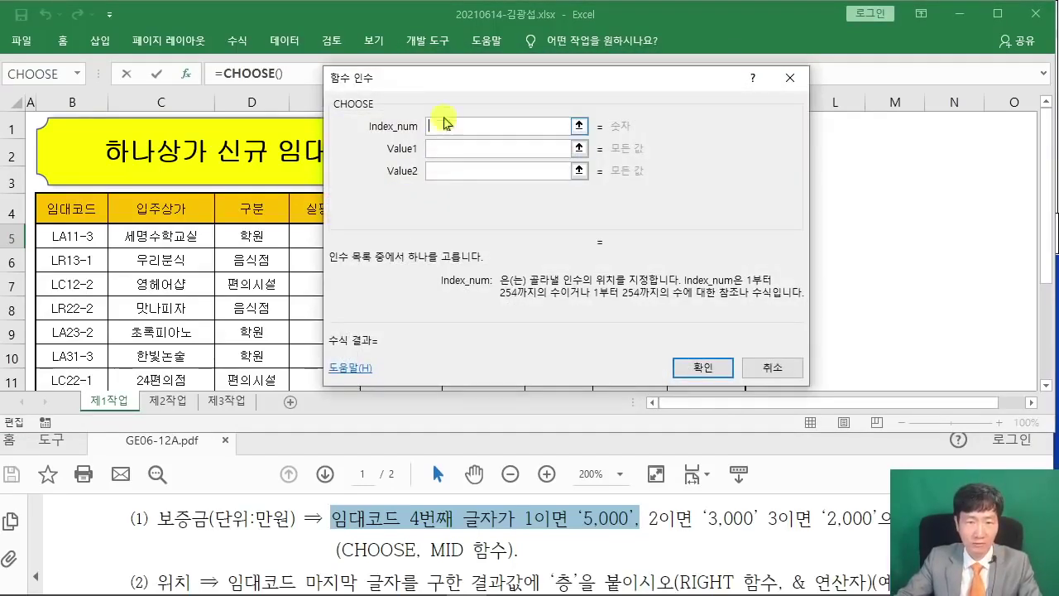
Nest the MID function in the Index_num argument of CHOOSE and bring up MID's own arguments
left_click_drag(461, 86, 491, 158)
left_click(469, 205)
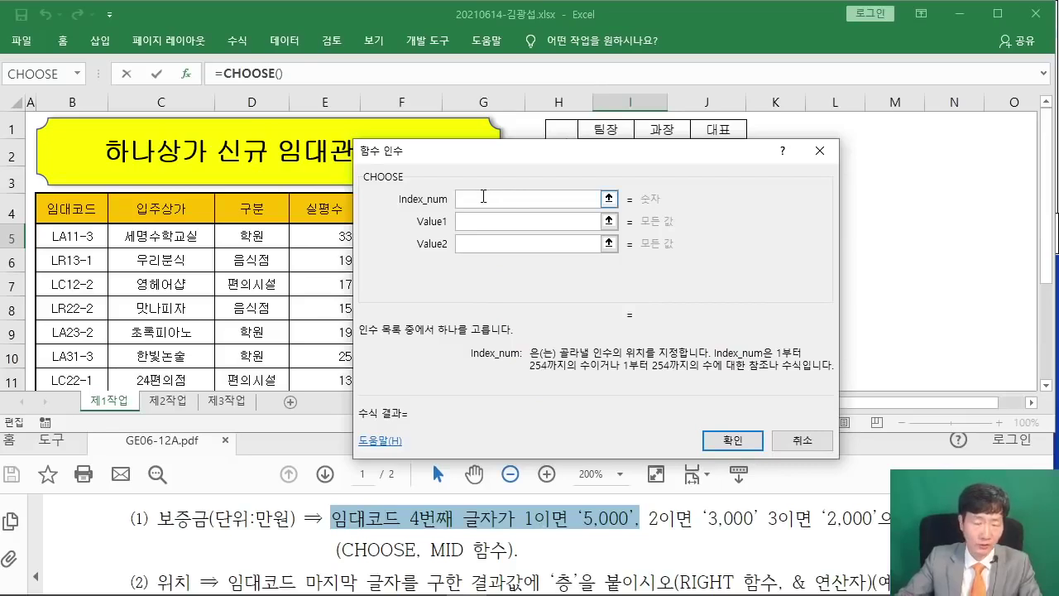
type("MID(")
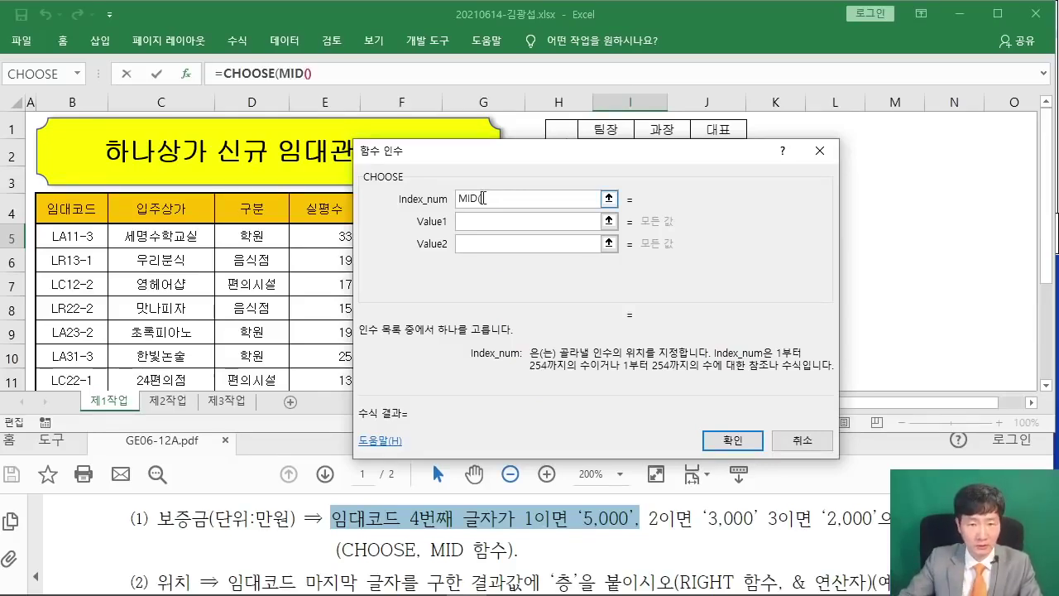
left_click(461, 218)
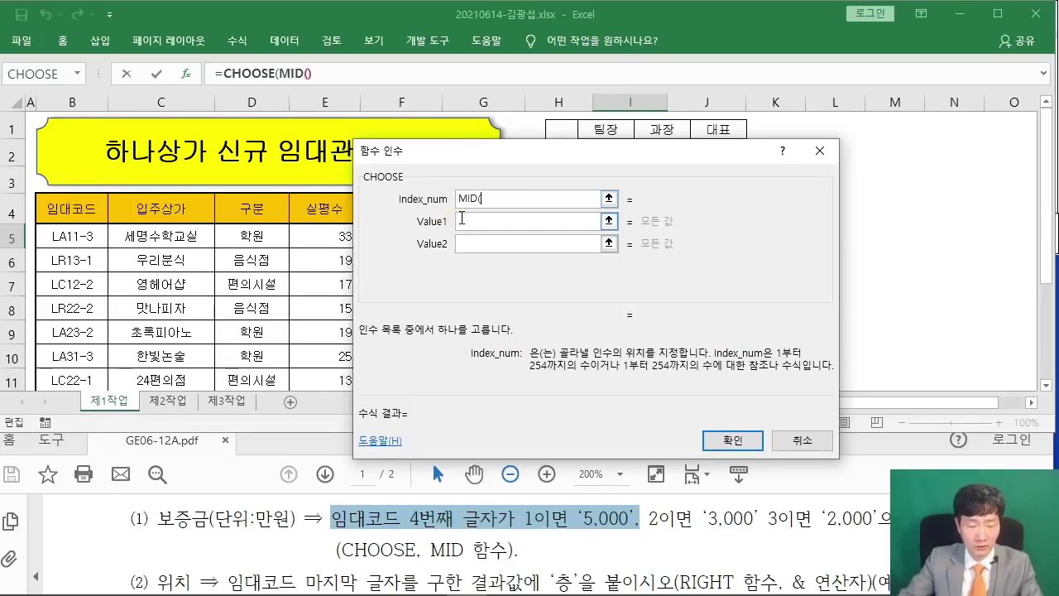
left_click(477, 200)
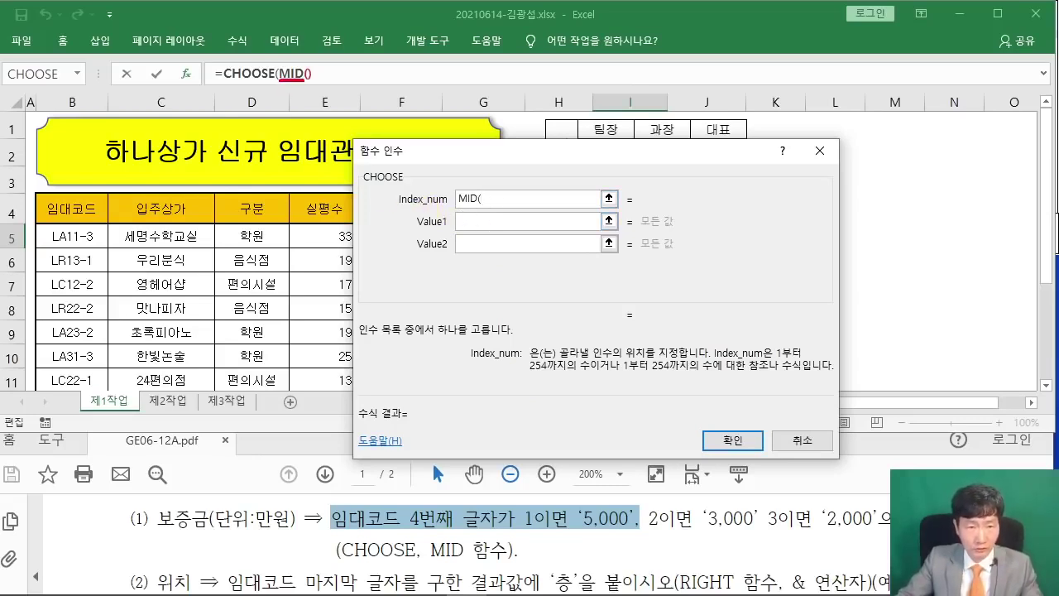
left_click_drag(298, 84, 306, 187)
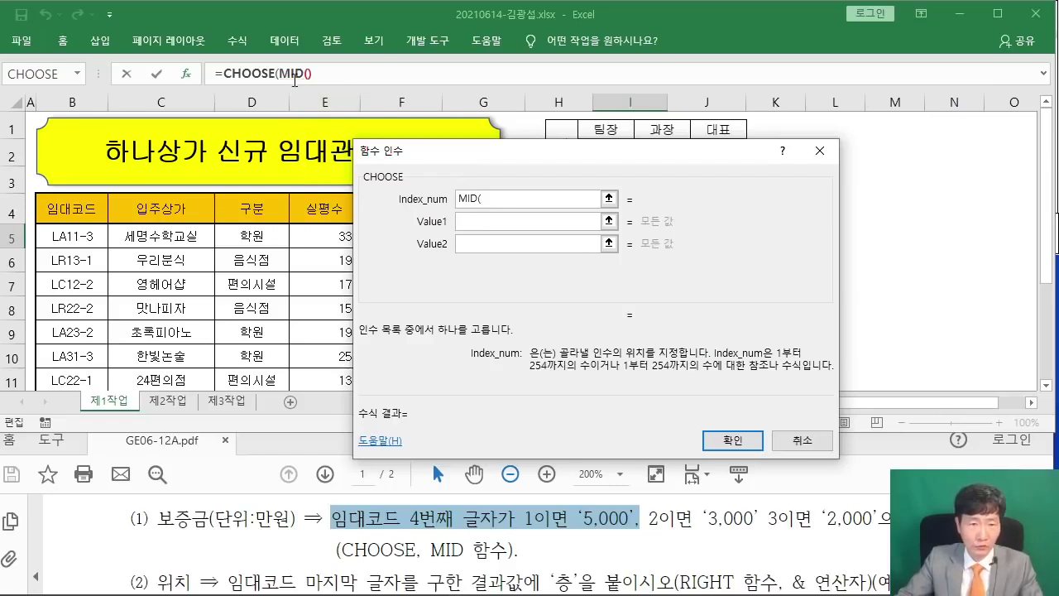
left_click(292, 73)
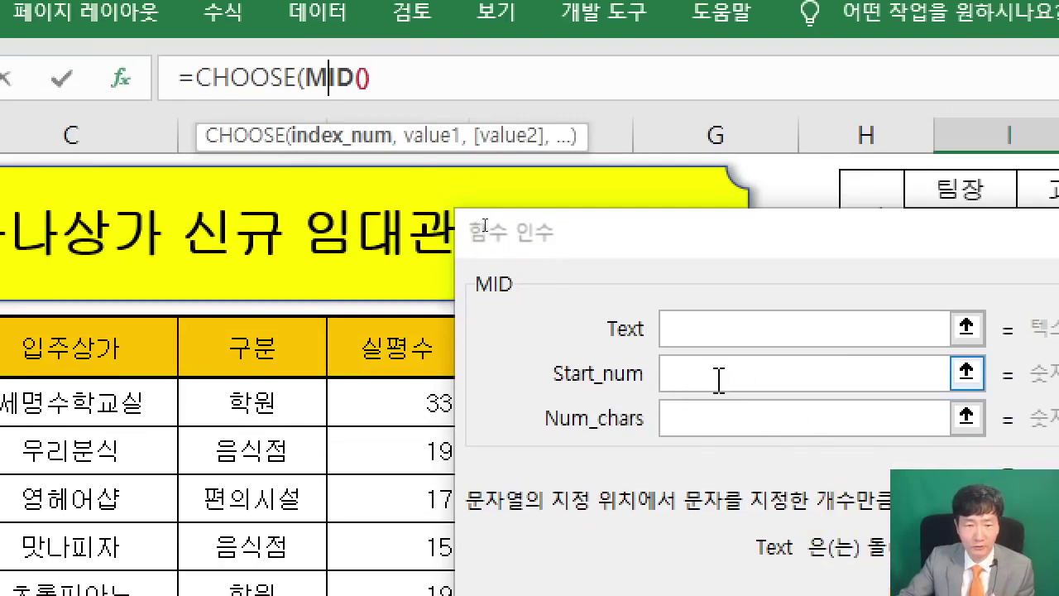
Set the MID arguments to Text B5, Start_num 4 and Num_chars 1 to extract the 임대코드's fourth character
left_click(703, 332)
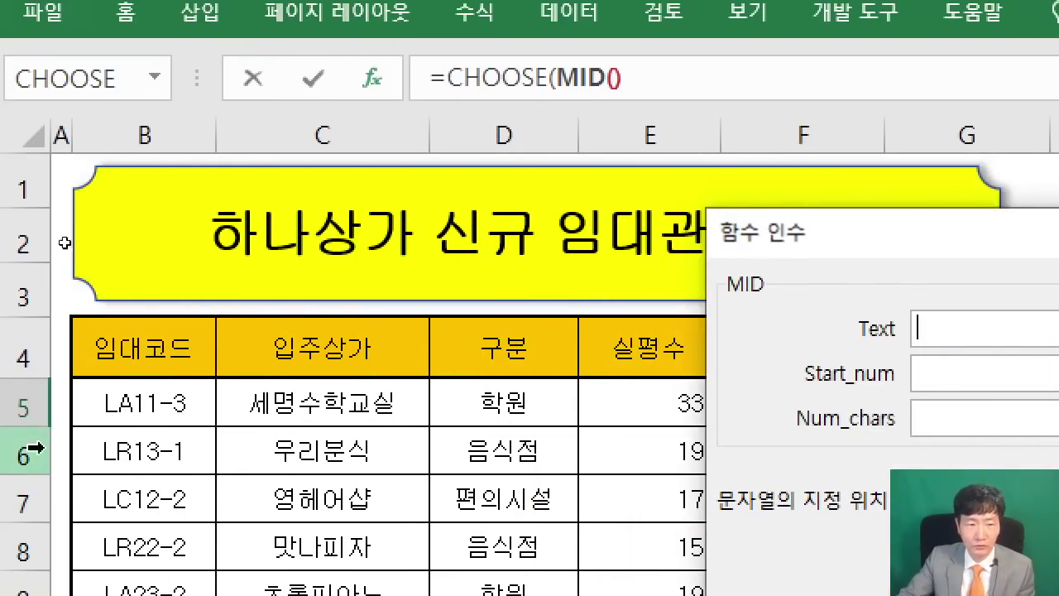
left_click(117, 414)
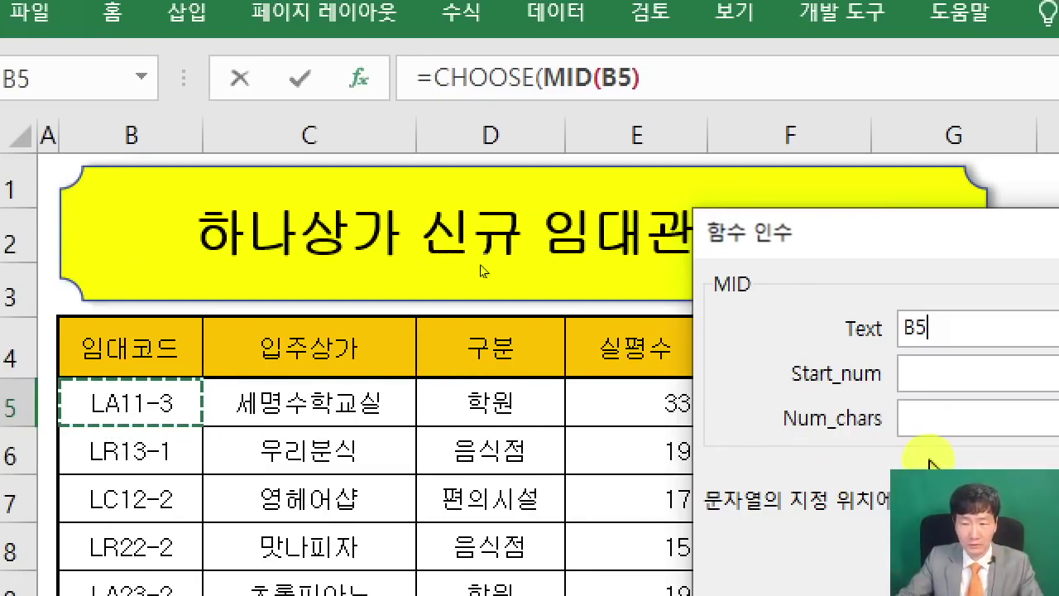
left_click(949, 373)
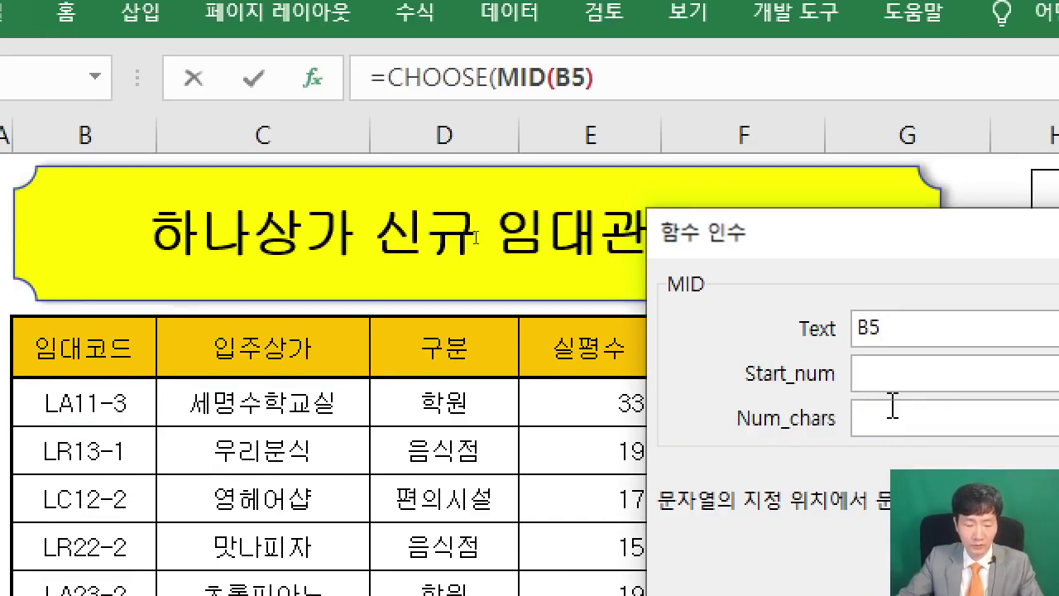
type("4")
left_click(895, 422)
type("1")
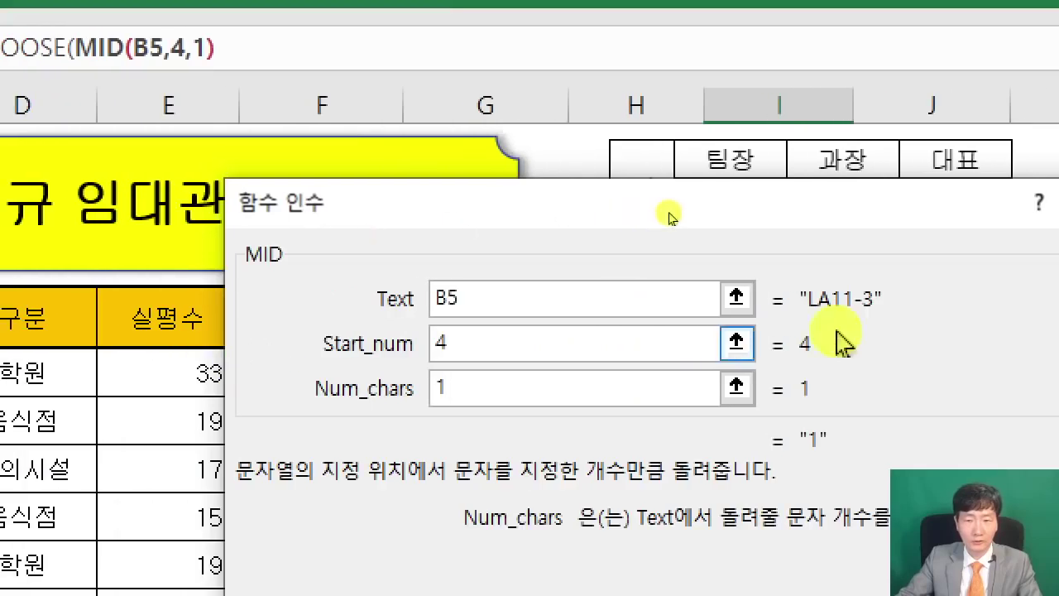
key("Tab")
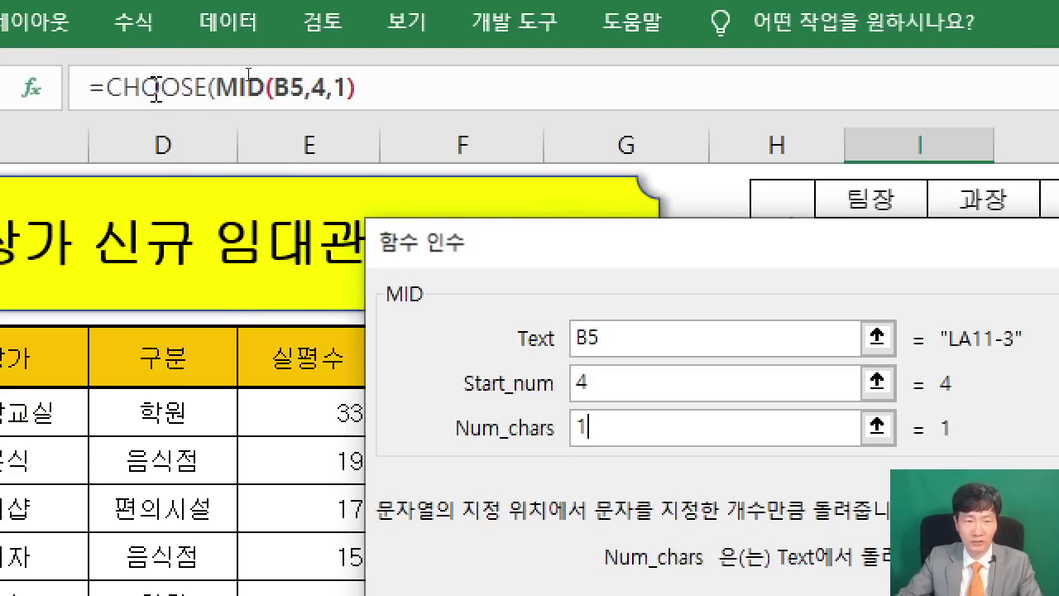
Return to the CHOOSE arguments, set Value1 to "5,000", Value2 to "3,000" and Value3 to "2,000", and enter the formula in I5
left_click(156, 89)
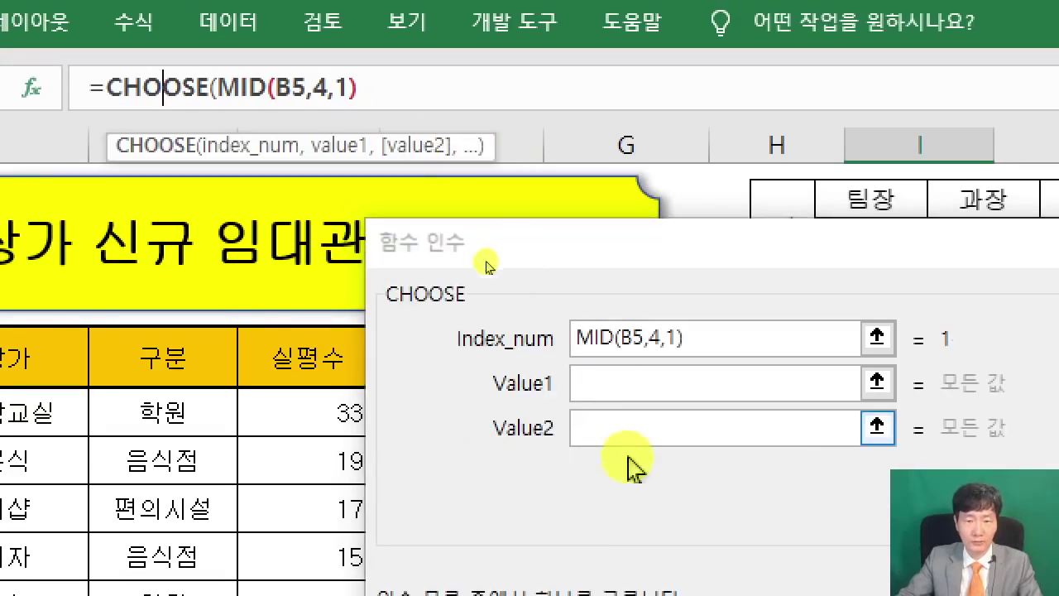
left_click(634, 388)
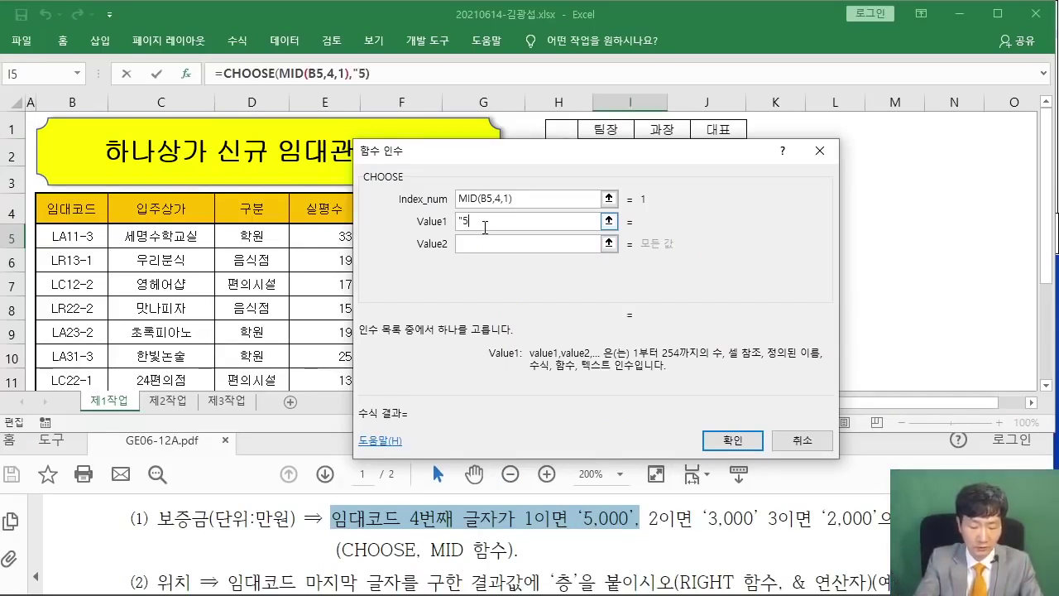
type("000\"")
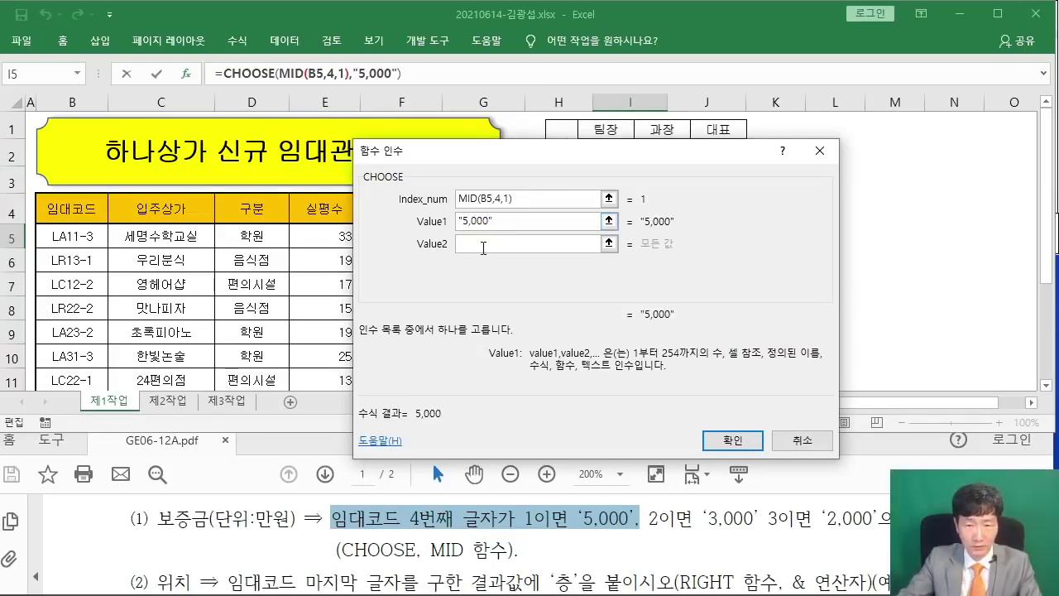
left_click(488, 248)
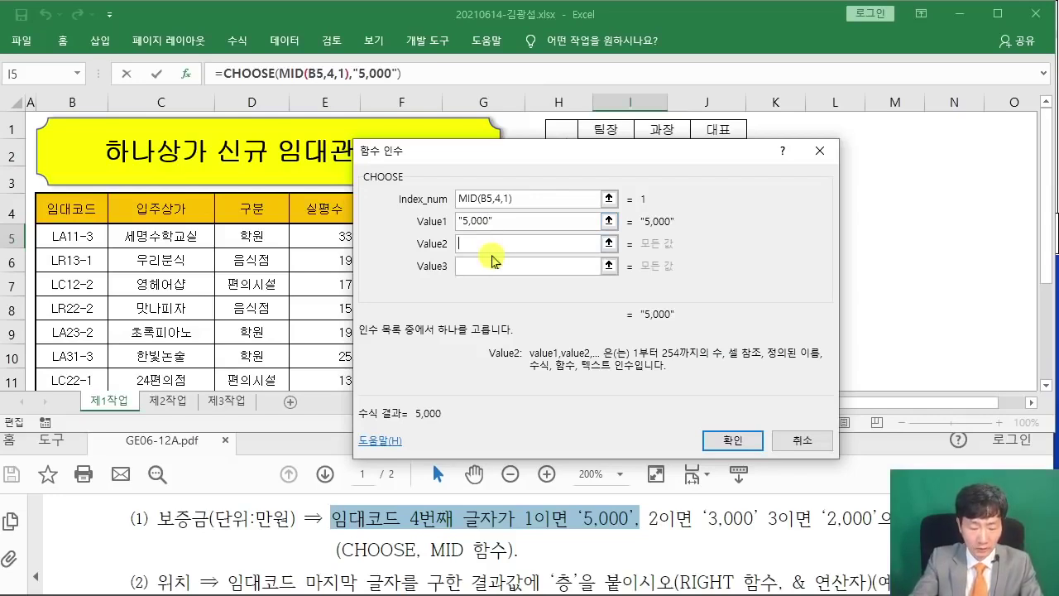
type("\"3,000\"")
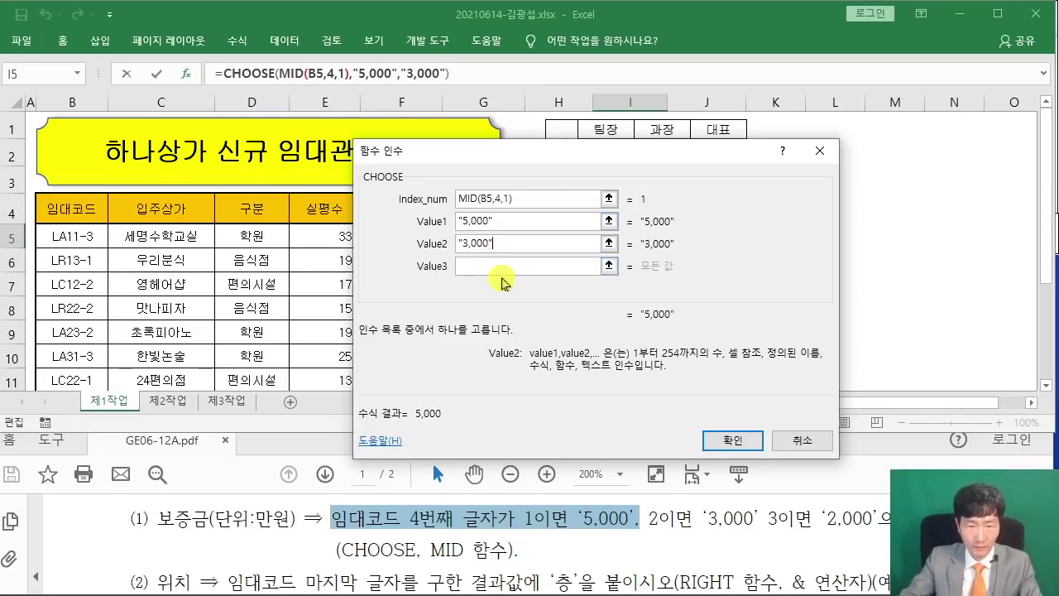
left_click(527, 266)
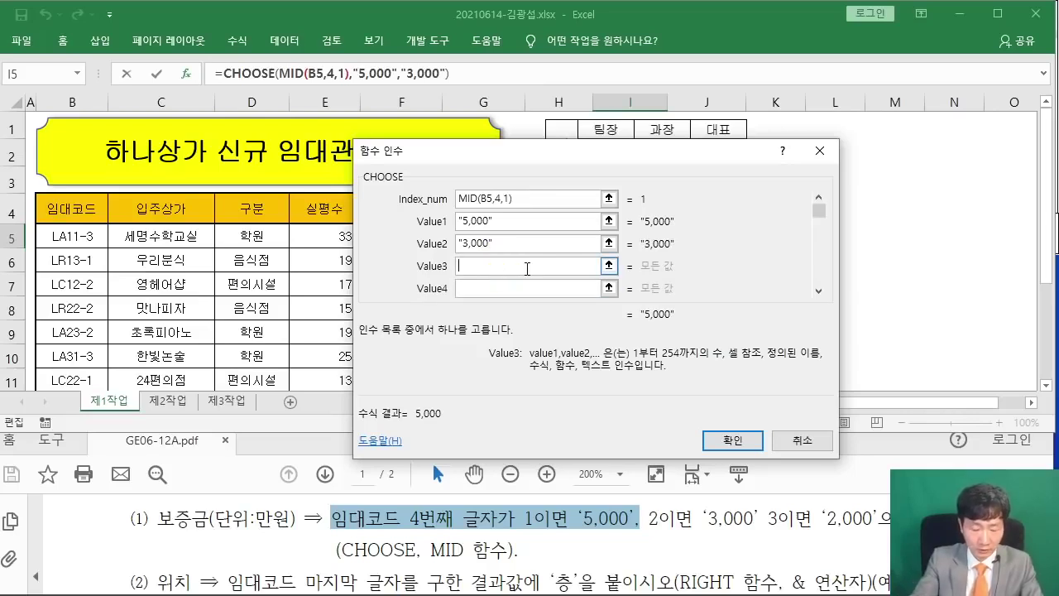
type("\"")
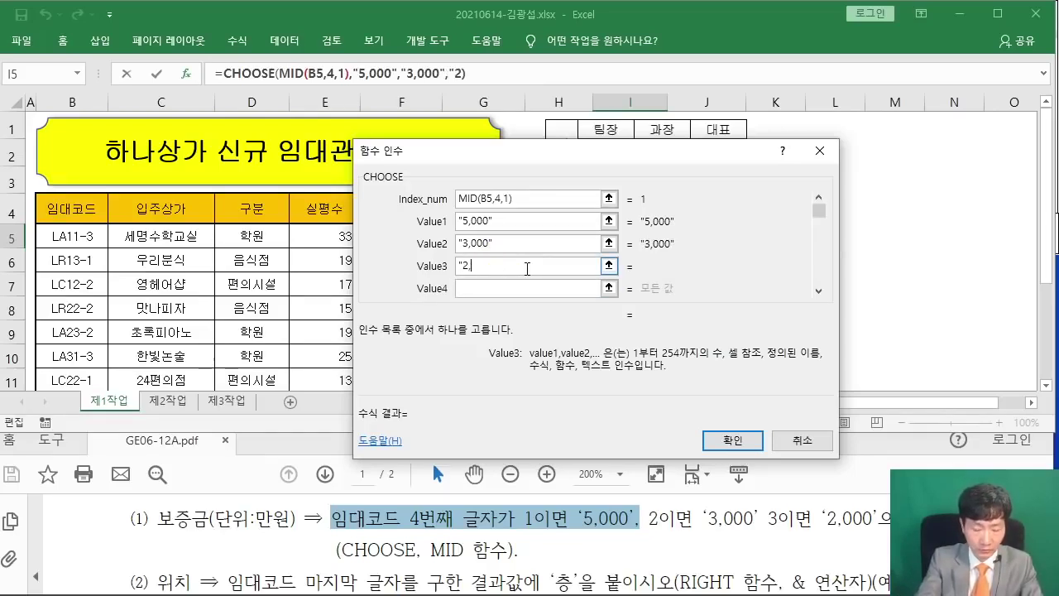
type("2,000\"")
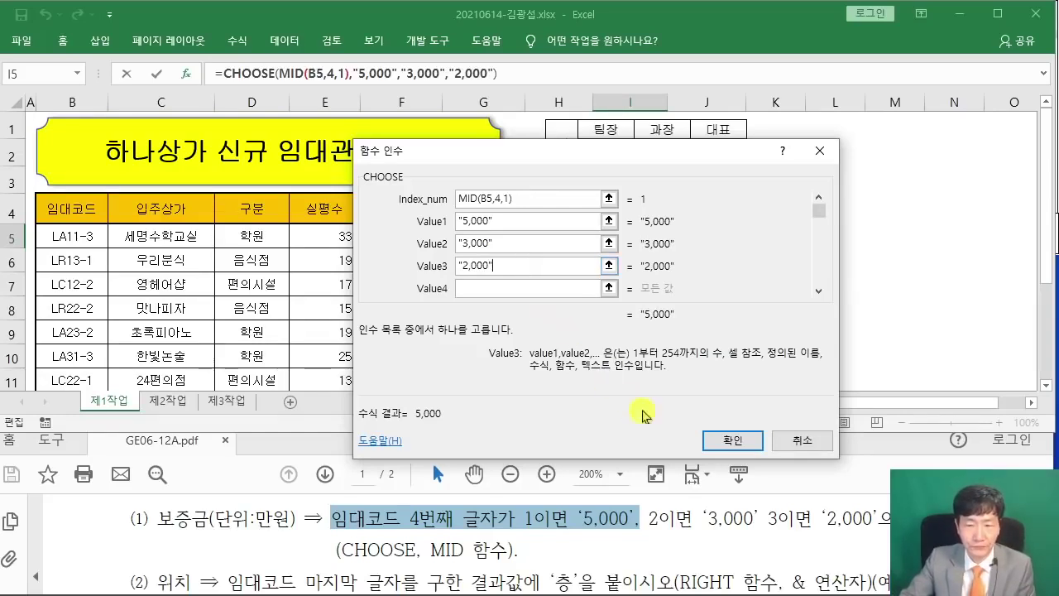
left_click(735, 440)
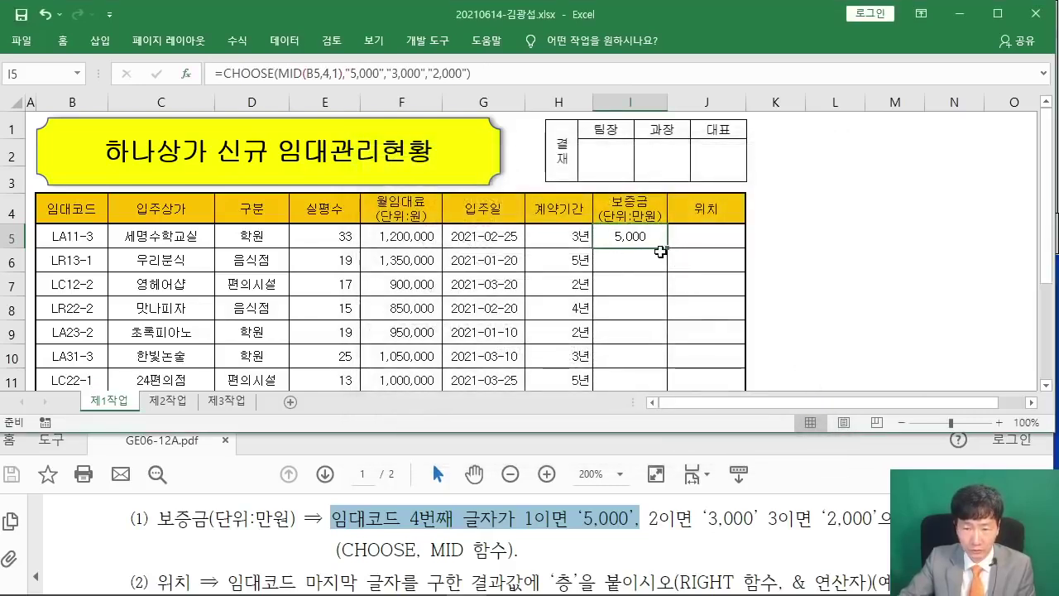
Fill the 보증금 formula from I5 down to I12 using the fill without formatting option (서식 없이 채우기)
left_click_drag(667, 247, 666, 335)
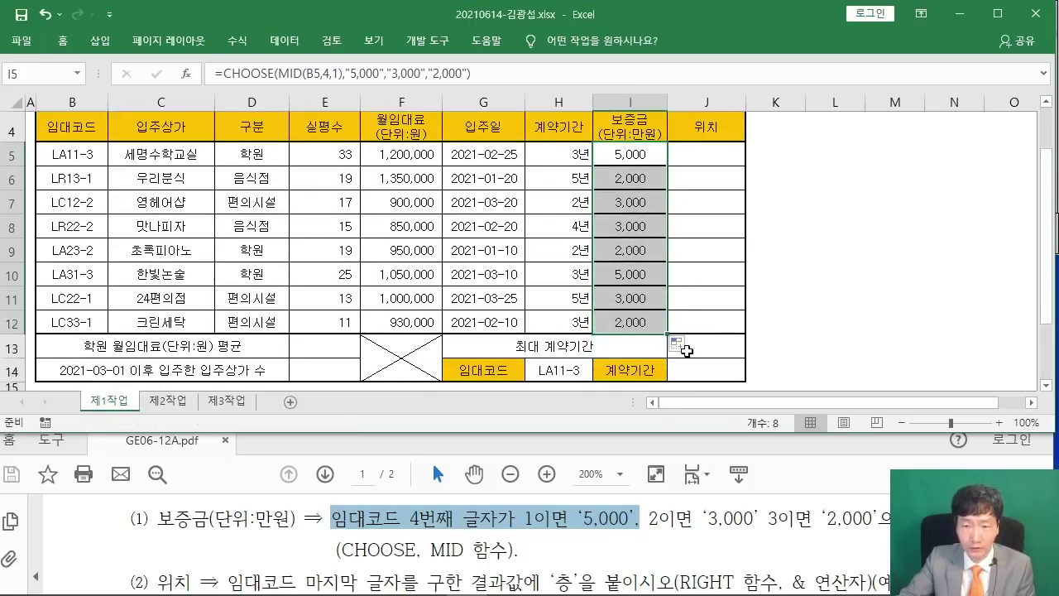
left_click(678, 345)
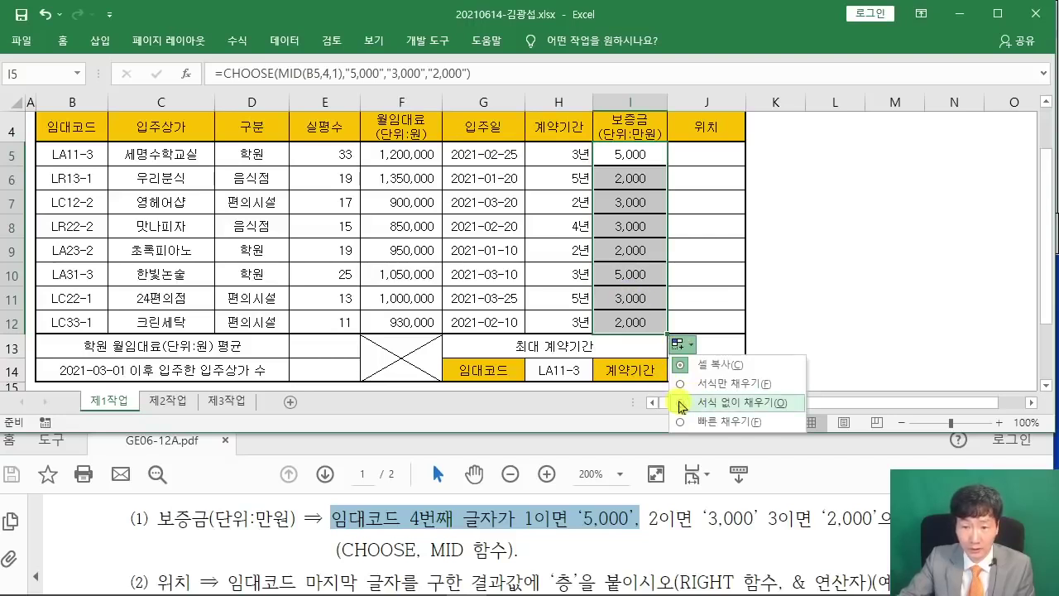
left_click(683, 403)
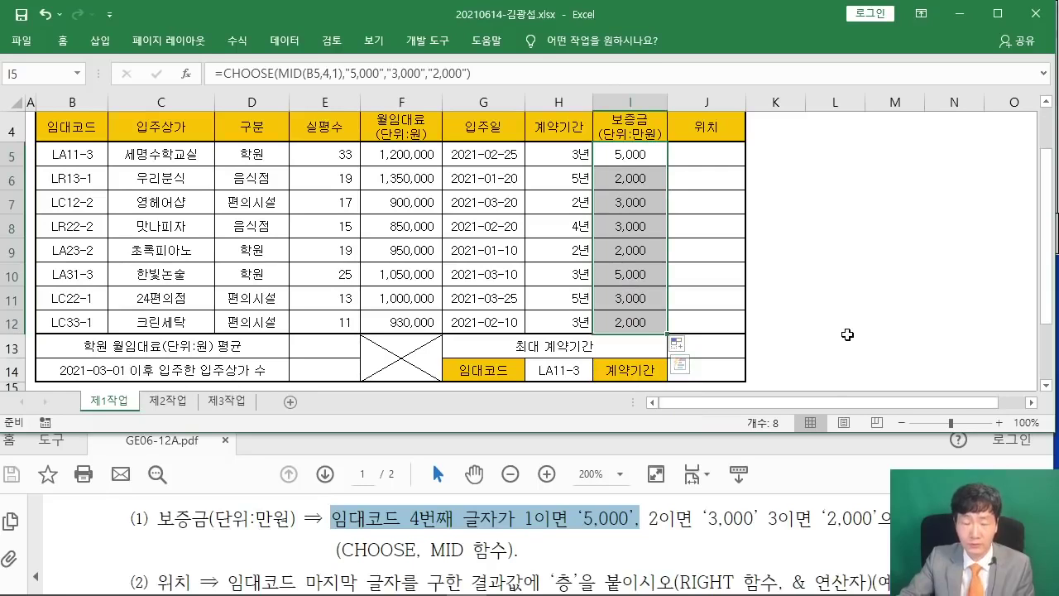
left_click(848, 337)
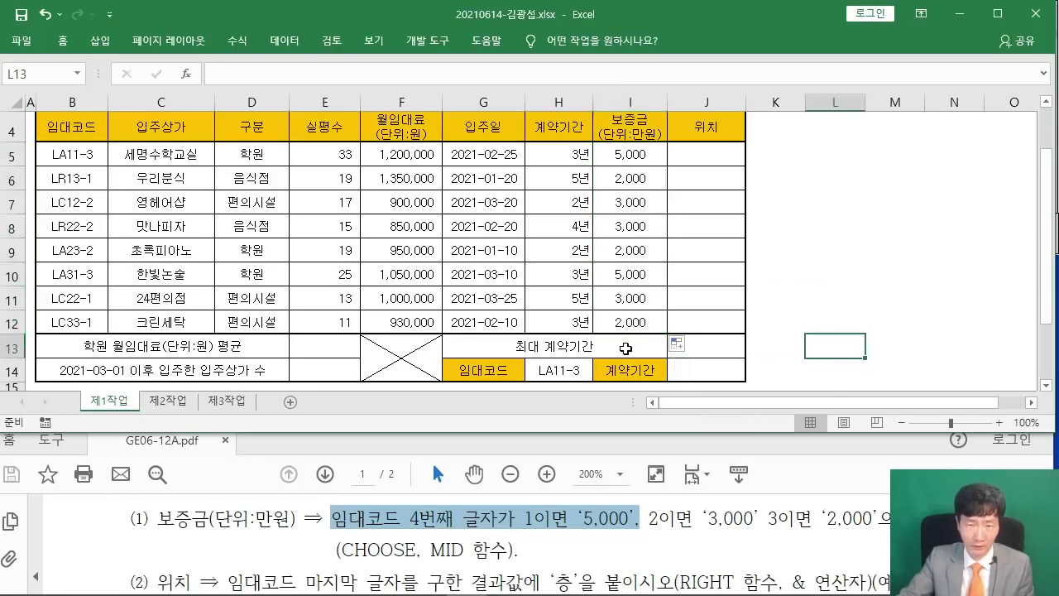
Bring task (2) for 위치 into view in the PDF, then search for RIGHT and insert it in the first 위치 cell J5
left_click(512, 539)
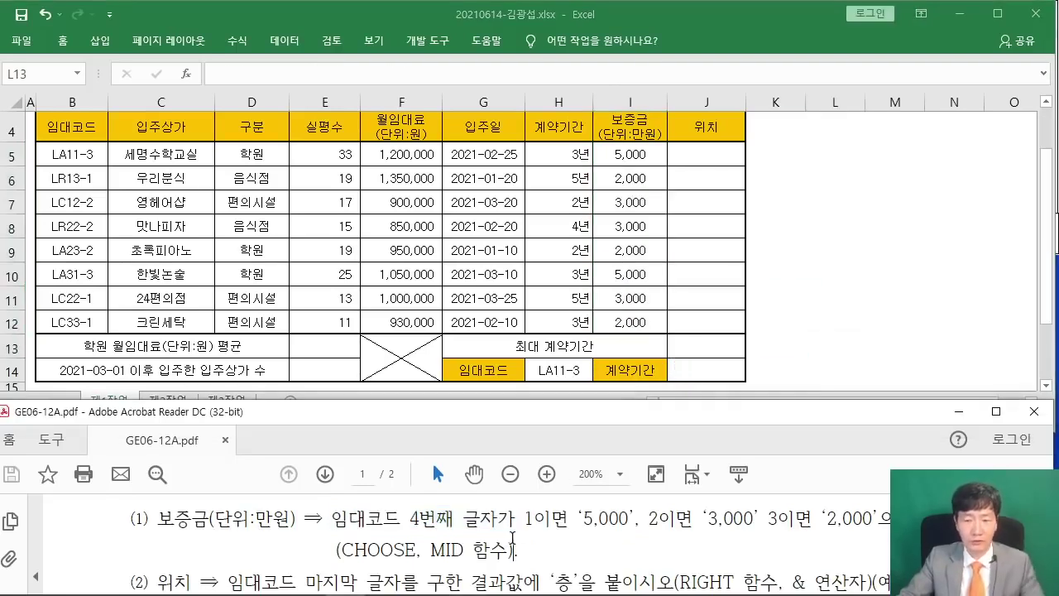
scroll(512, 539, "down", 2)
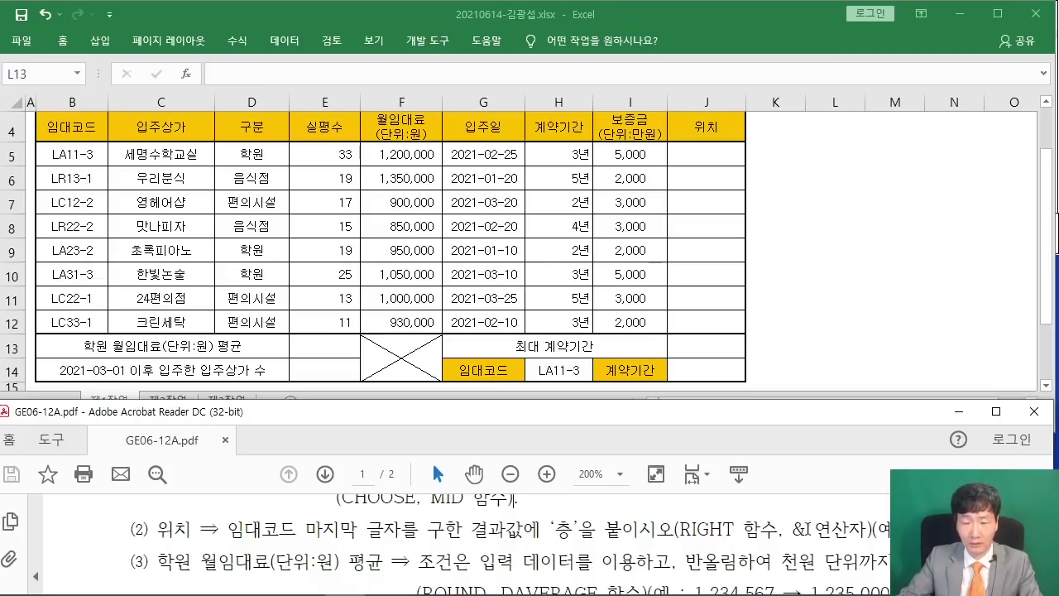
left_click(713, 154)
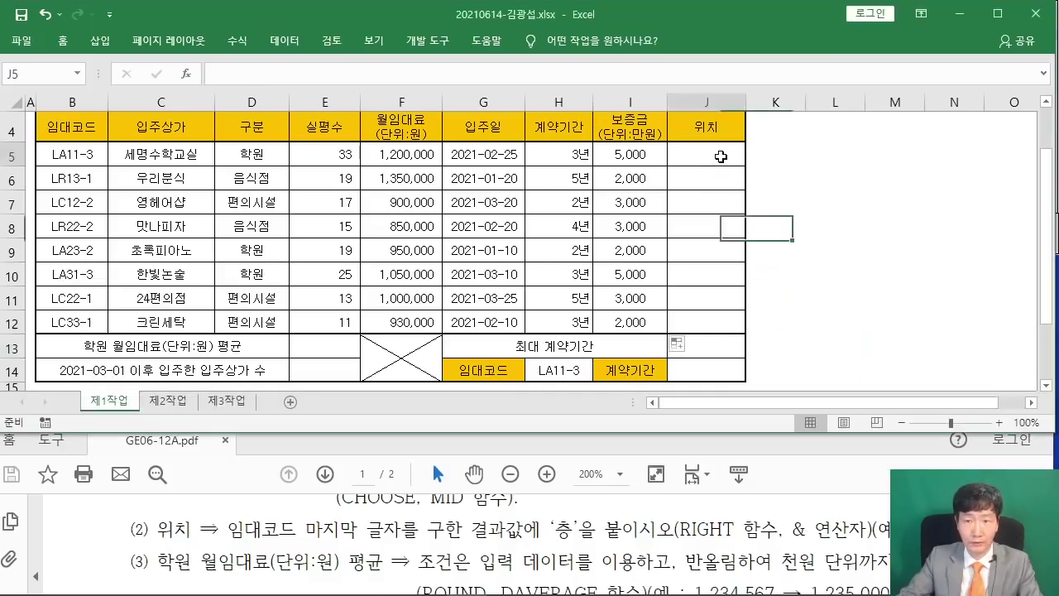
scroll(748, 241, "up", 1)
type("=")
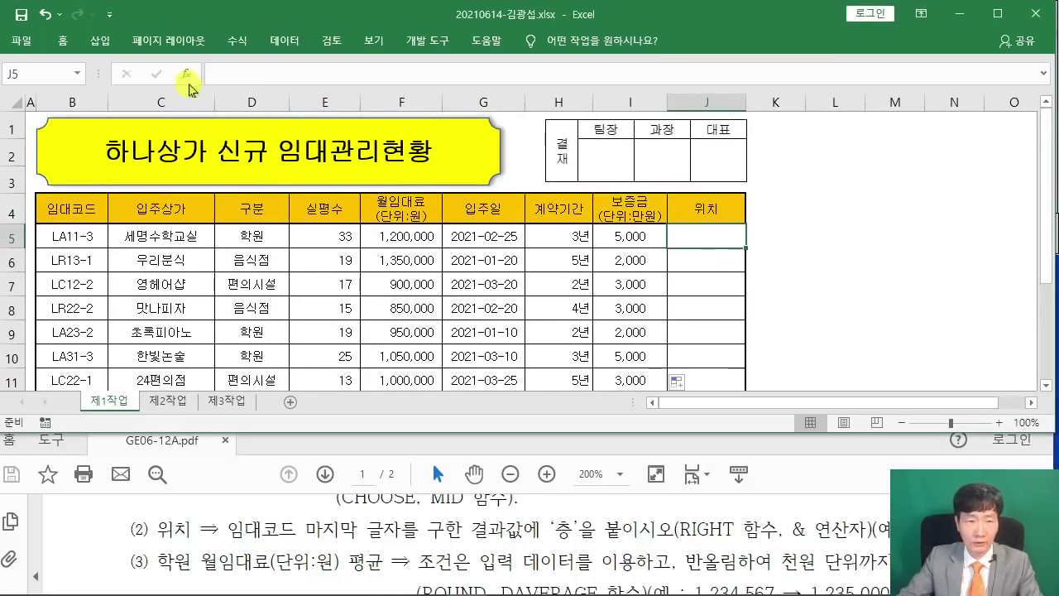
key("shift+F3")
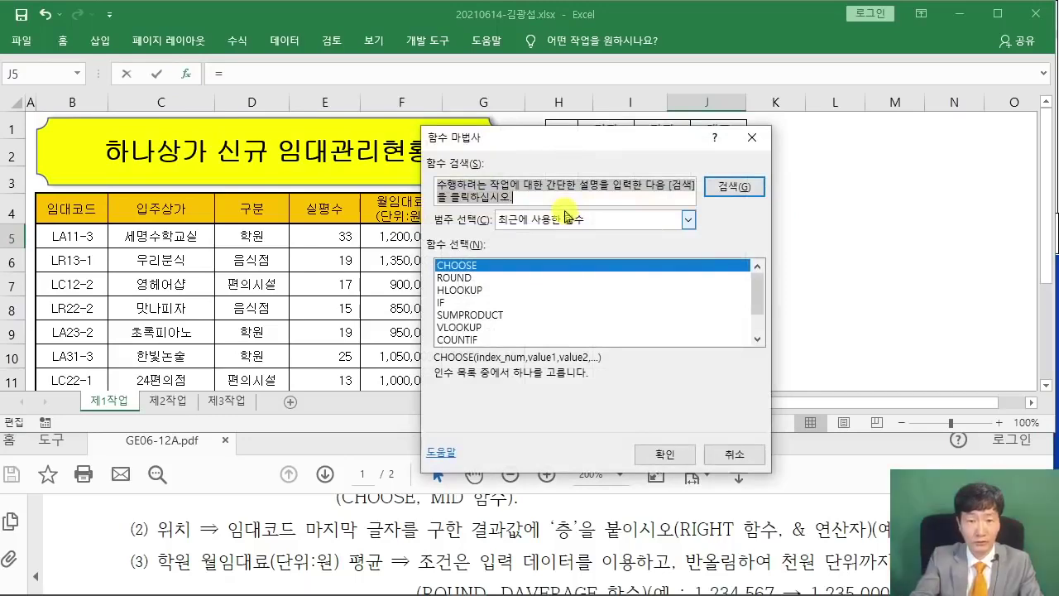
type("RIGHT")
key("Return")
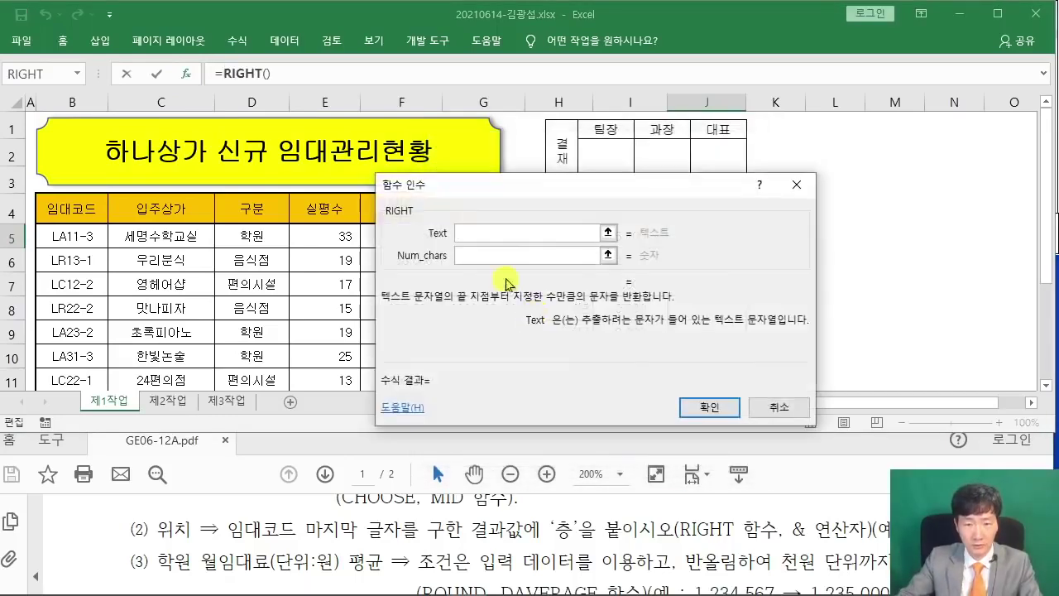
Set the RIGHT arguments to Text B5 and Num_chars 1, and enter the formula in J5
left_click_drag(503, 183, 546, 279)
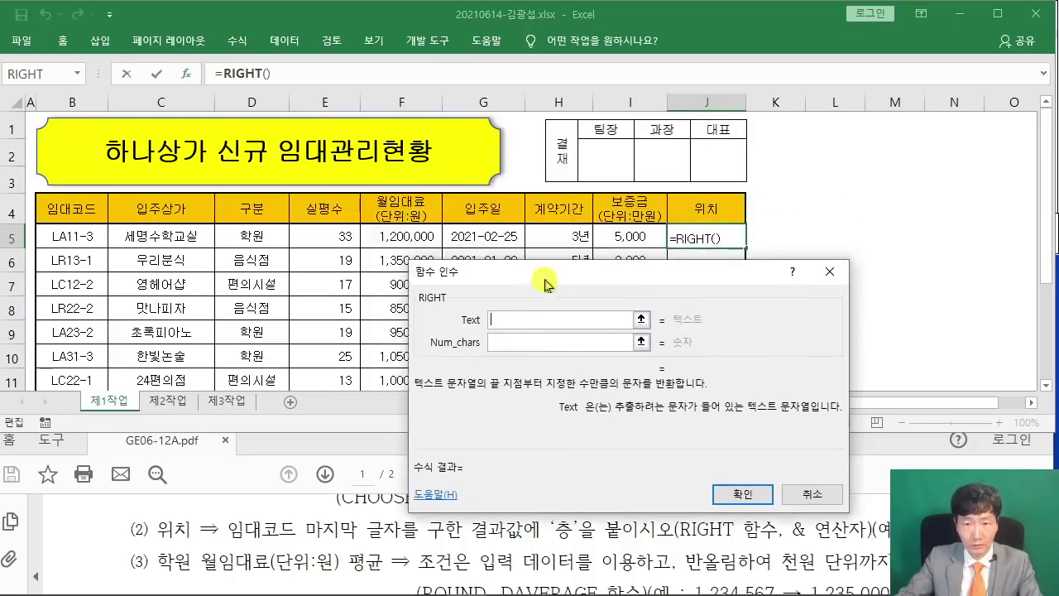
left_click(77, 231)
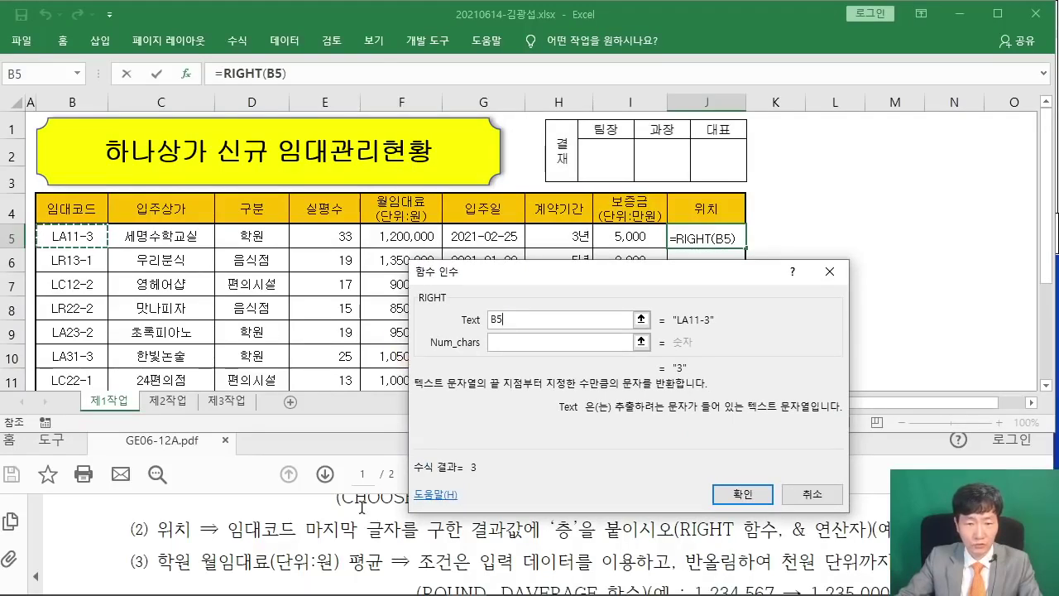
left_click(503, 341)
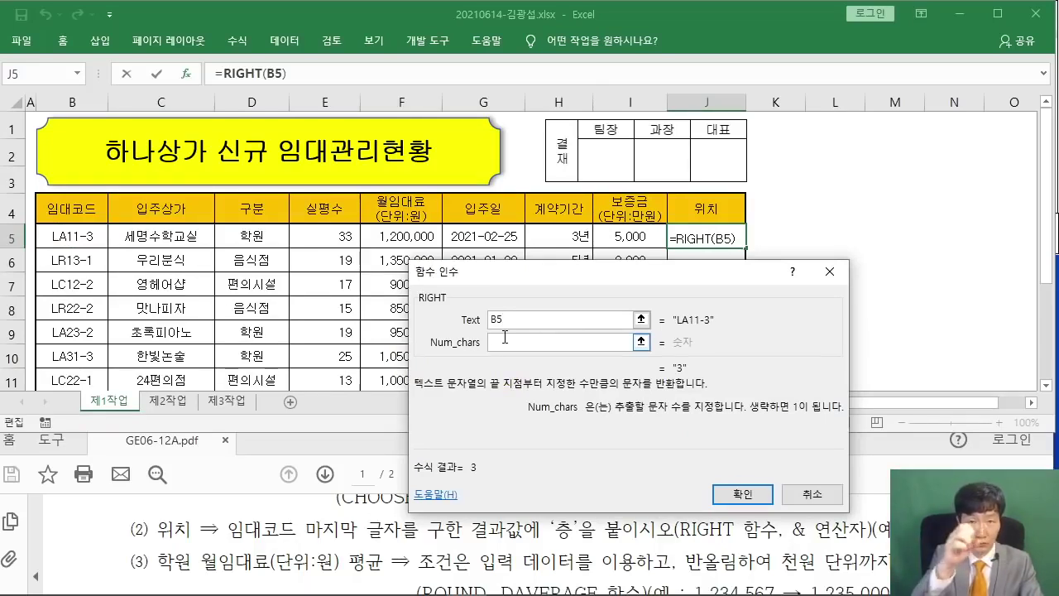
type("1")
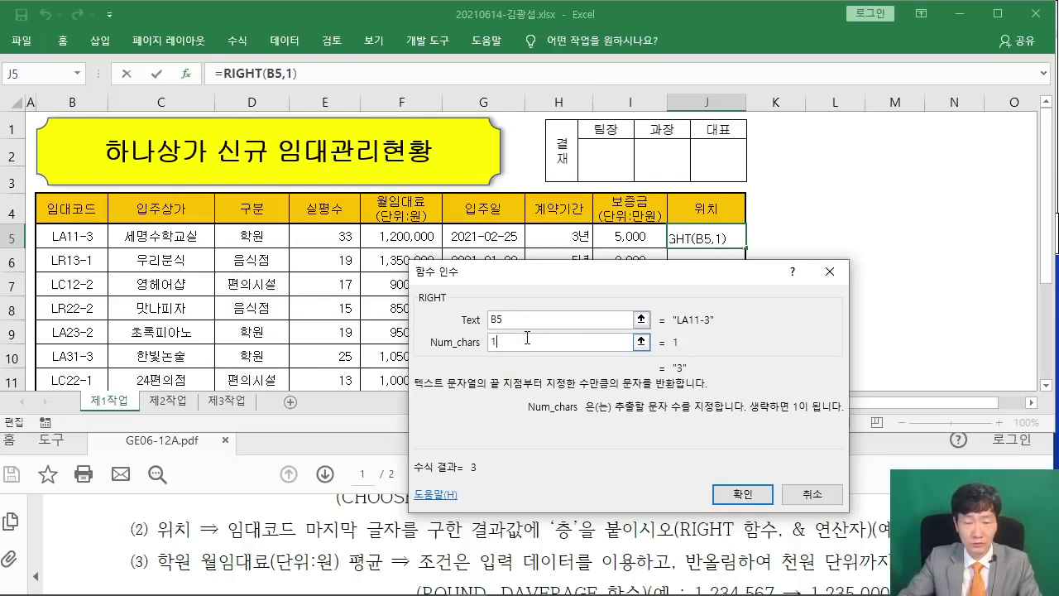
left_click(743, 494)
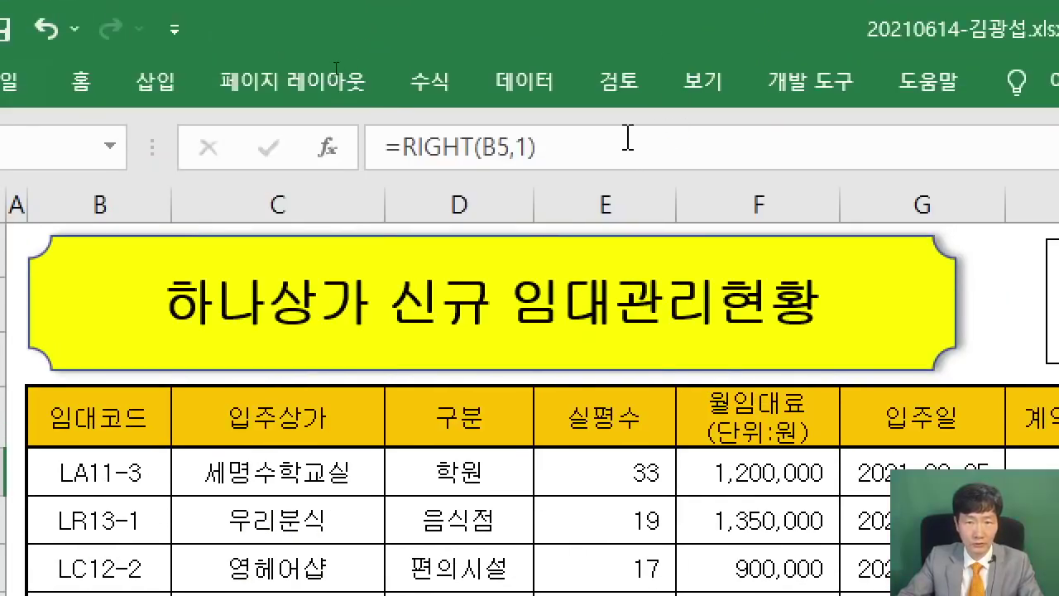
Append &"층" to the RIGHT formula in J5 and enter it
left_click(388, 78)
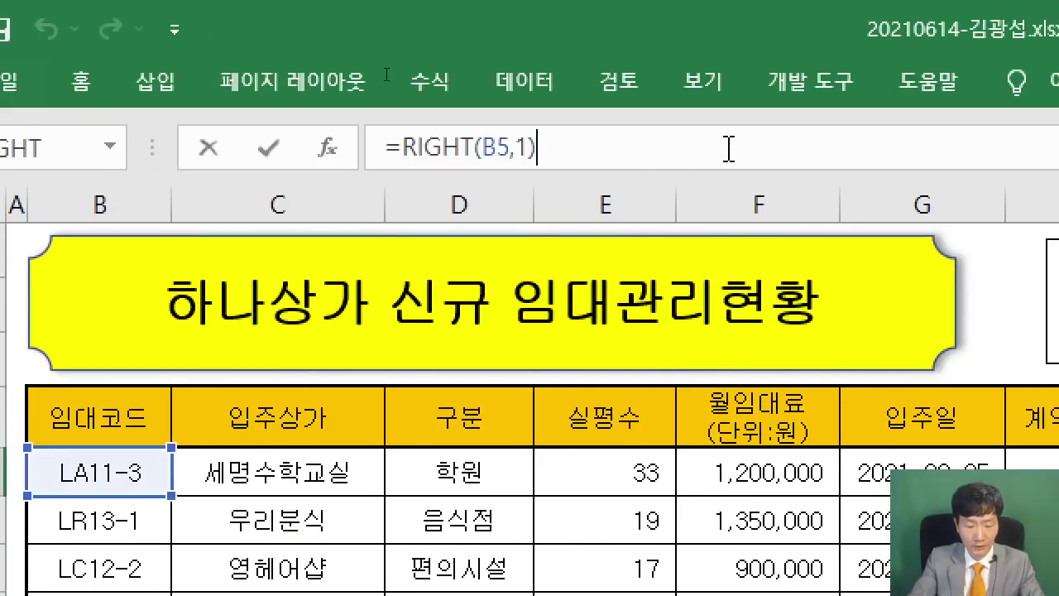
type("&\"층\"")
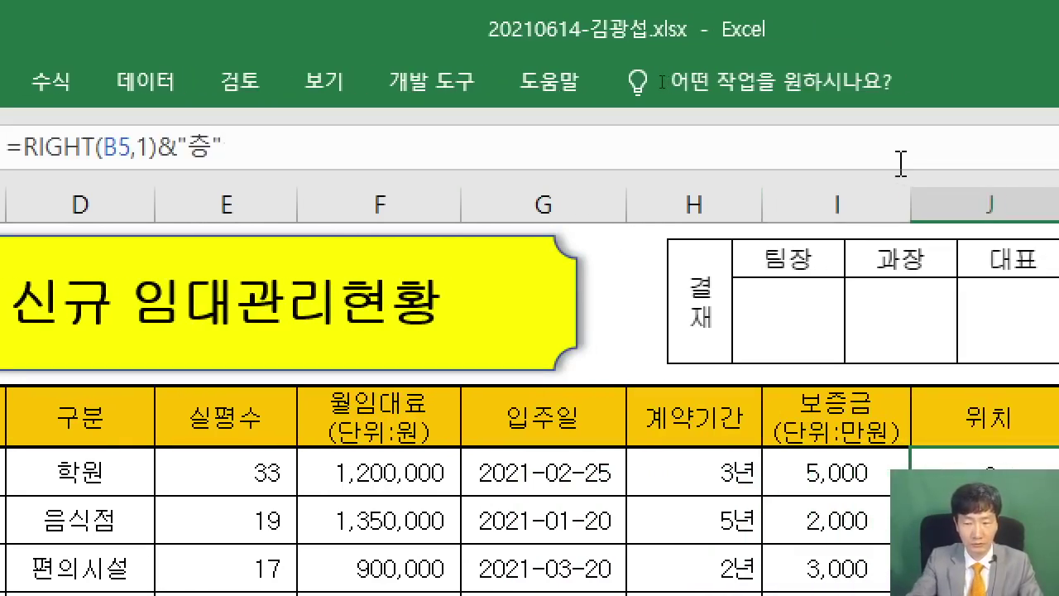
key("Return")
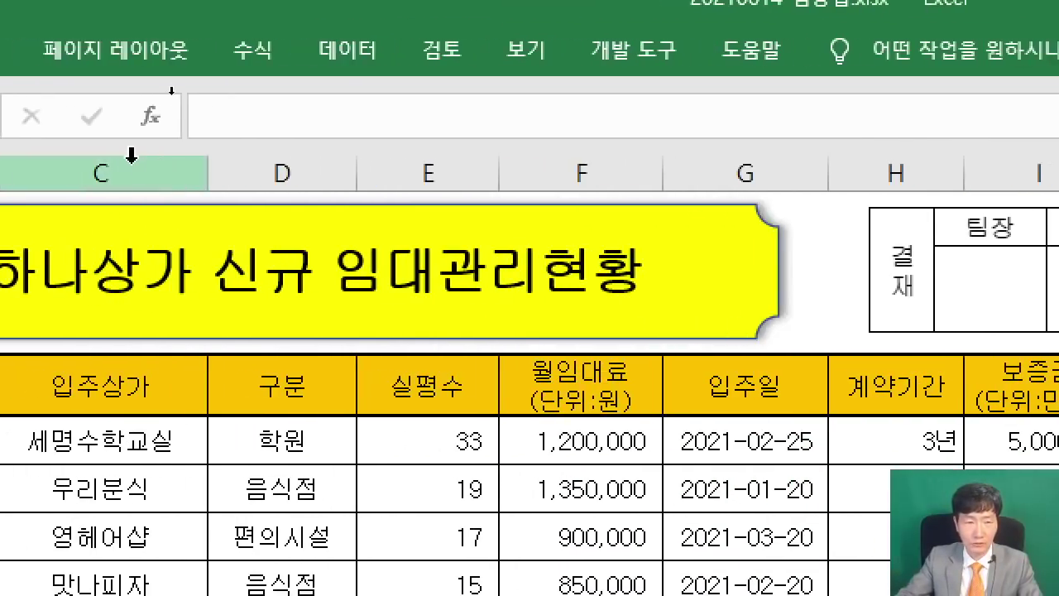
Fill the 위치 formula from J5 down to J12 using the fill without formatting option (서식 없이 채우기)
left_click(876, 447)
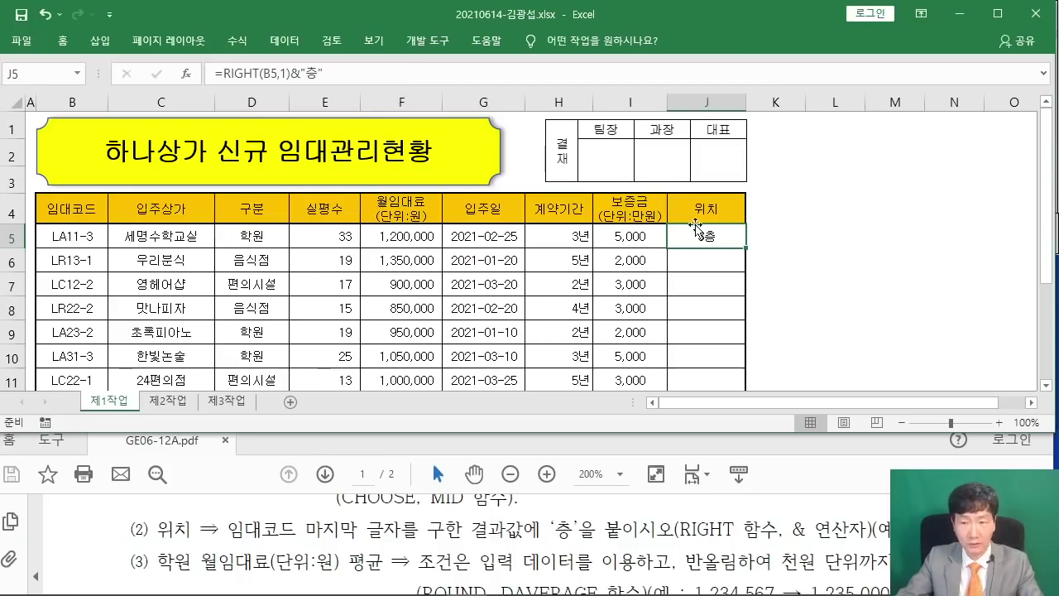
left_click_drag(744, 248, 750, 338)
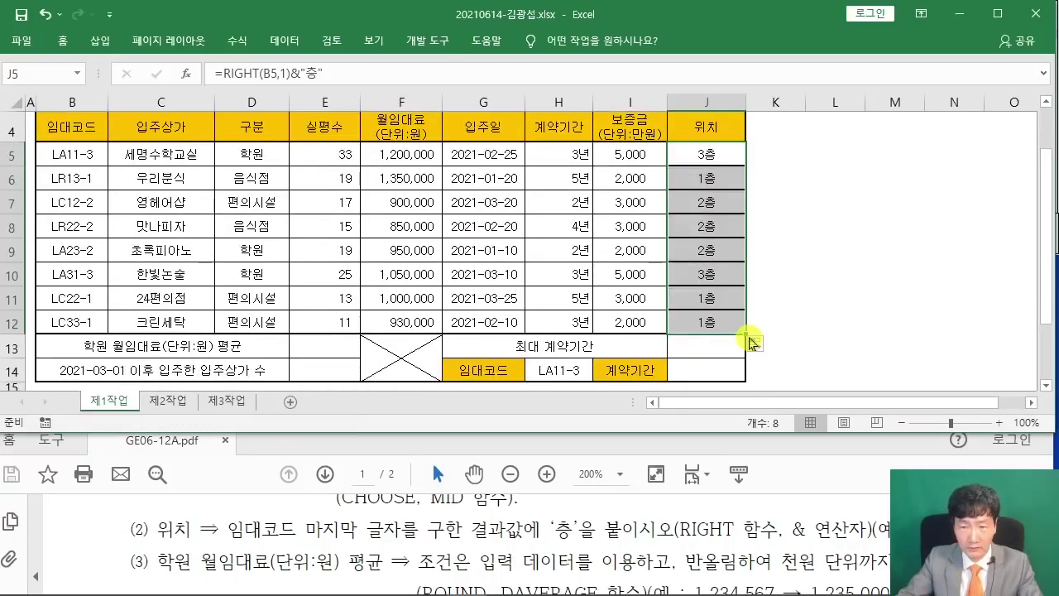
left_click(758, 346)
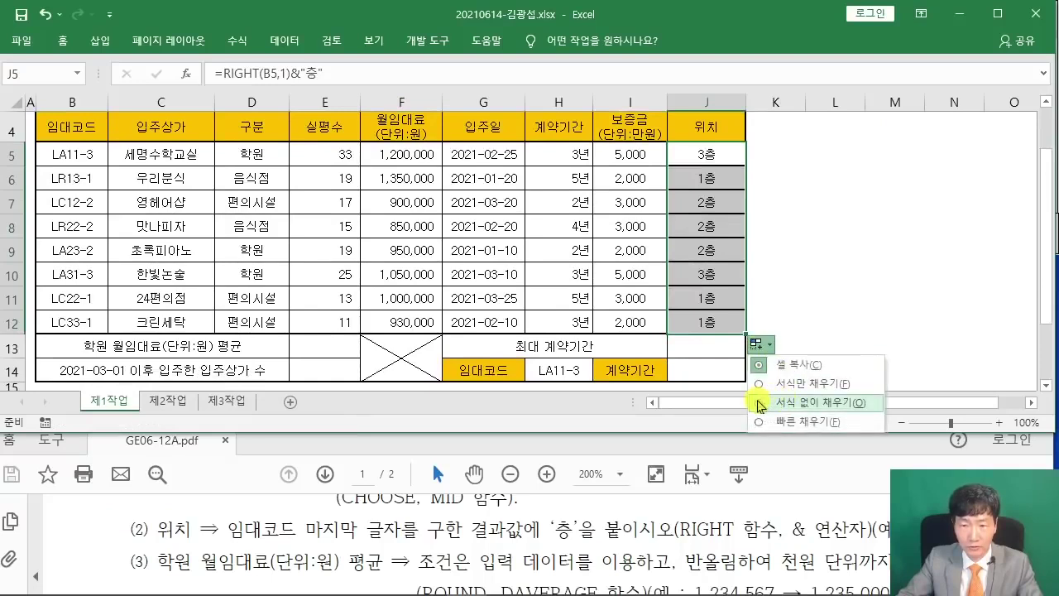
left_click(765, 407)
left_click(831, 329)
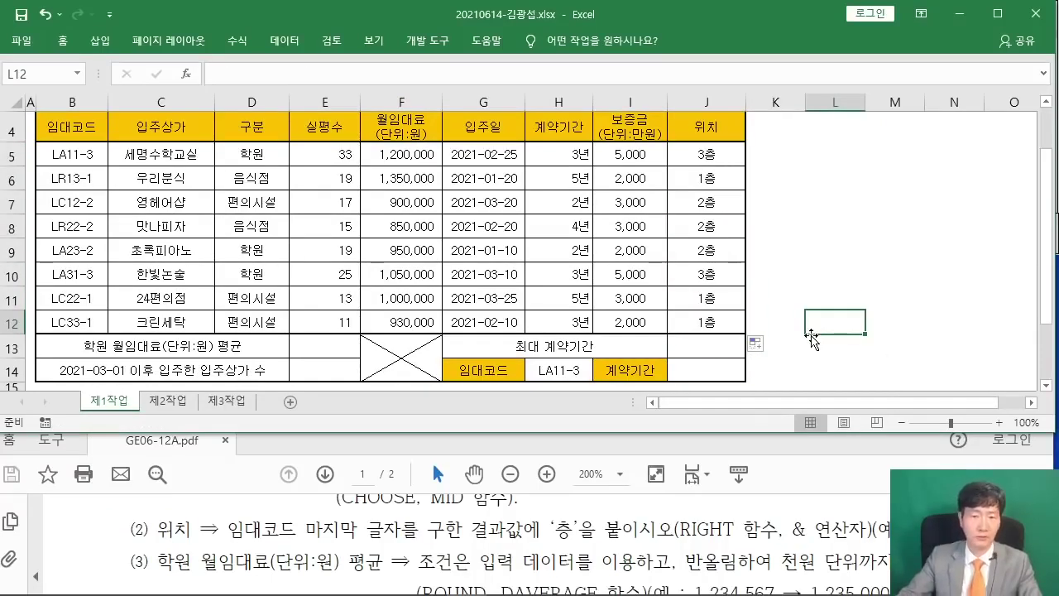
left_click(728, 154)
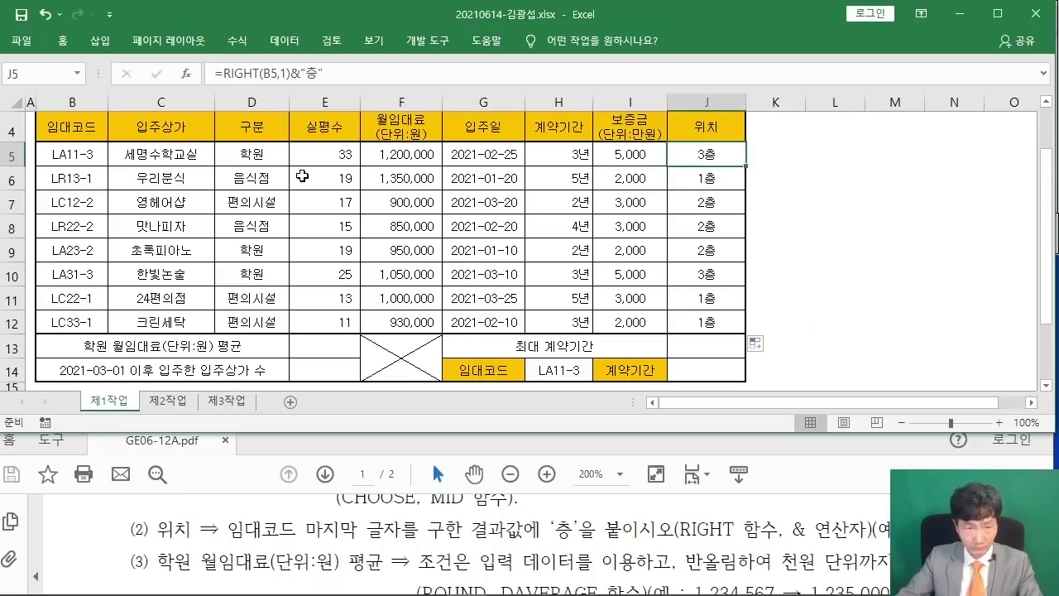
Bring task (3) for the 학원 월임대료 average into view in the PDF, then search for ROUND and insert it in E13
left_click(350, 544)
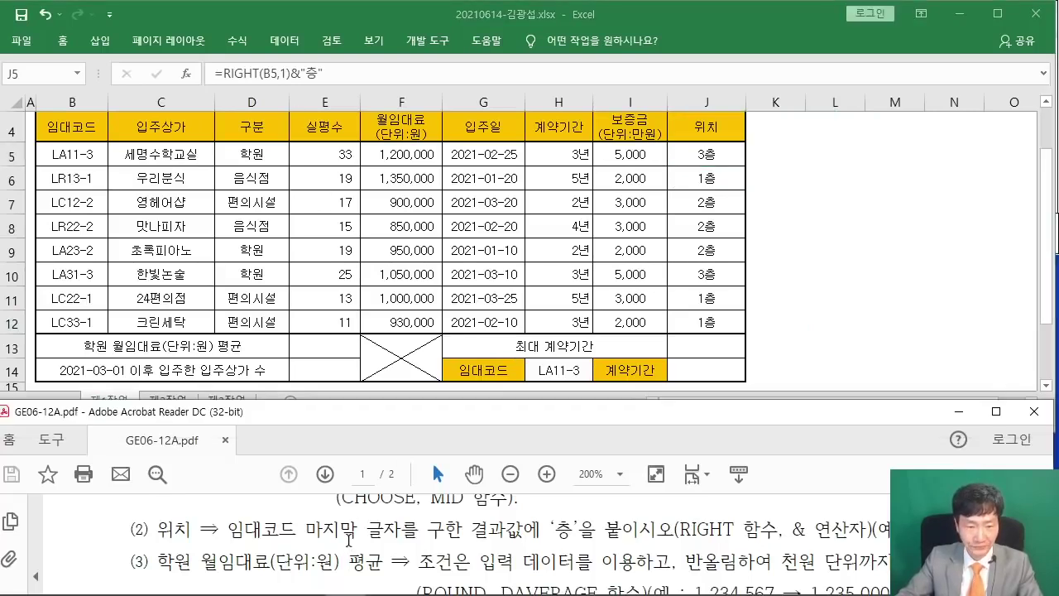
scroll(350, 544, "down", 1)
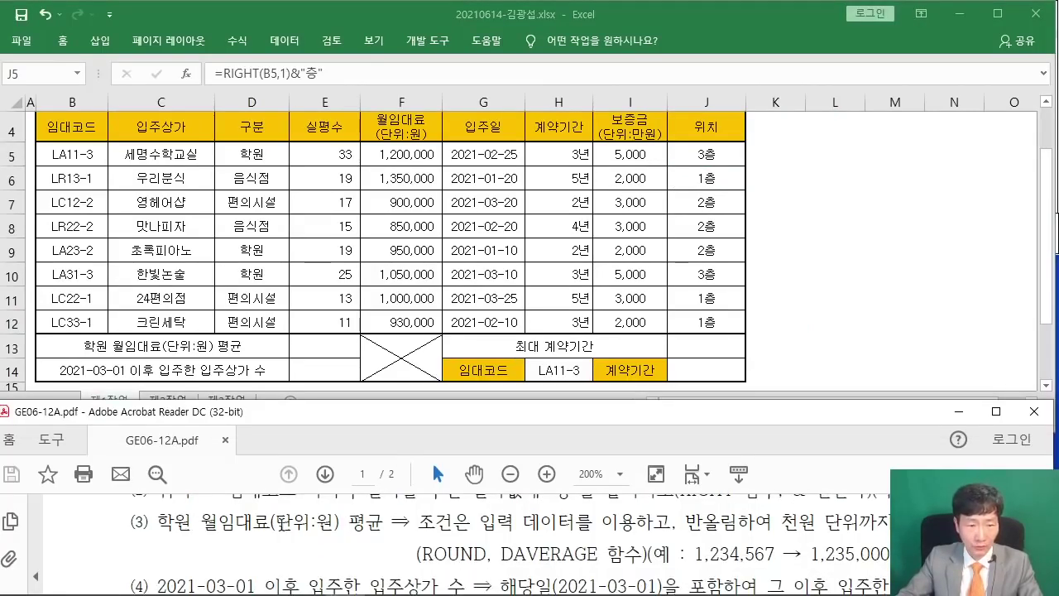
left_click_drag(420, 529, 775, 553)
left_click(524, 547)
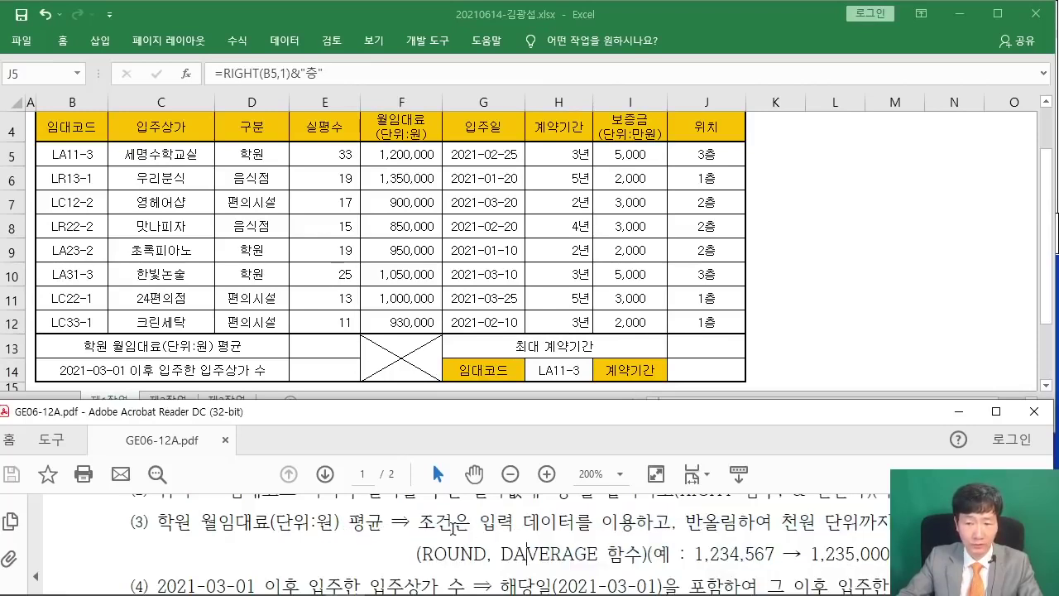
left_click_drag(416, 553, 597, 553)
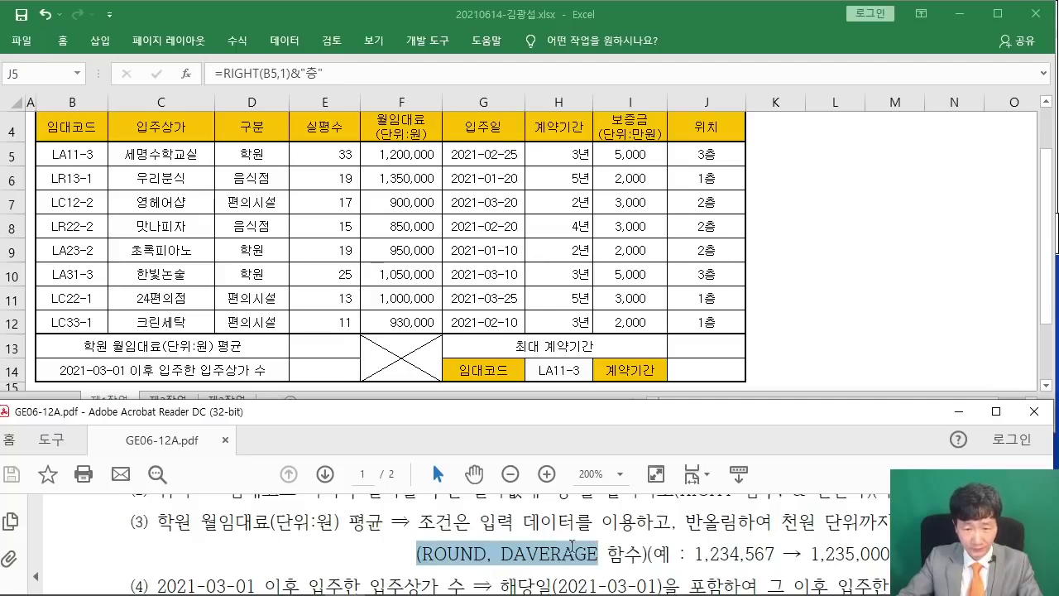
left_click(484, 555)
left_click(303, 352)
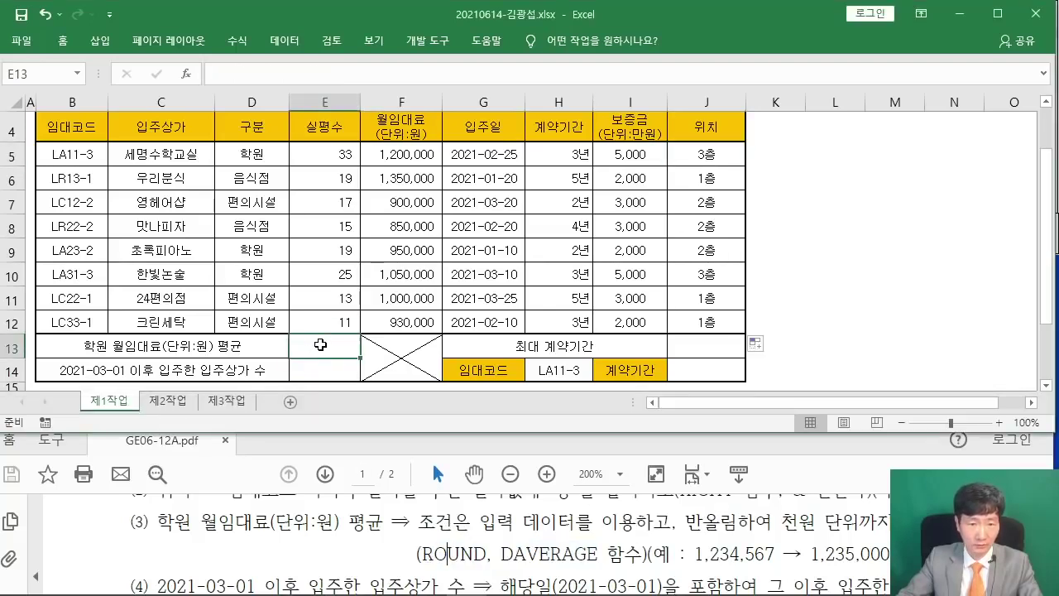
left_click(187, 74)
type("개ㅕ")
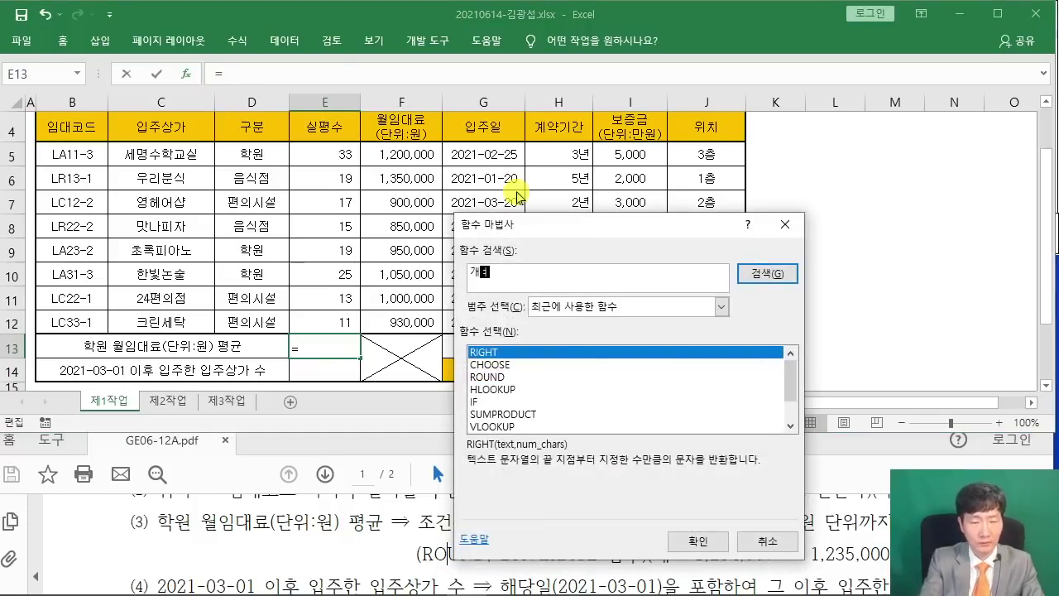
type("ROUND")
key("Return")
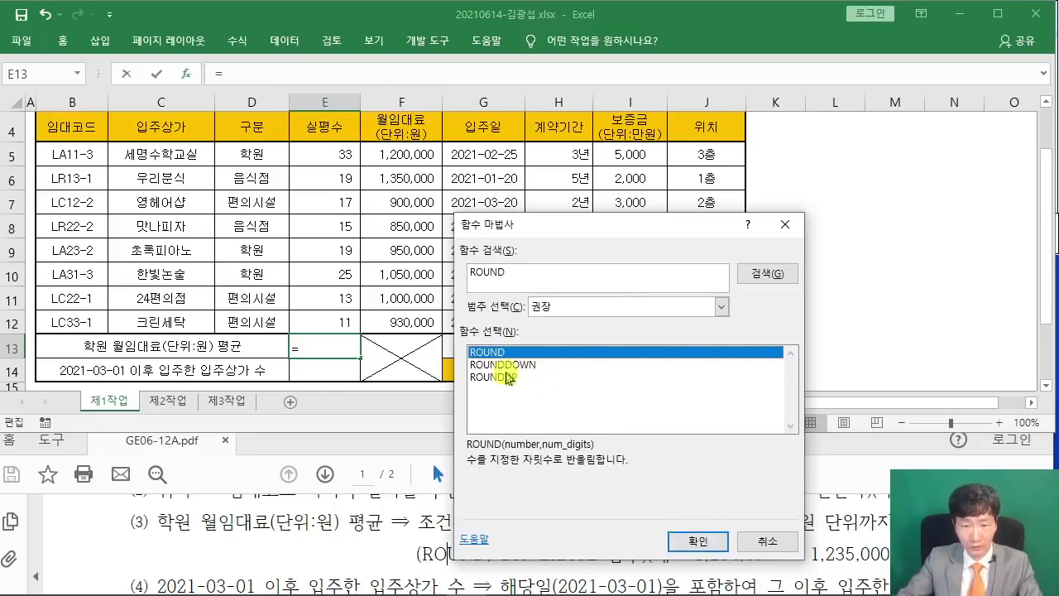
left_click(698, 541)
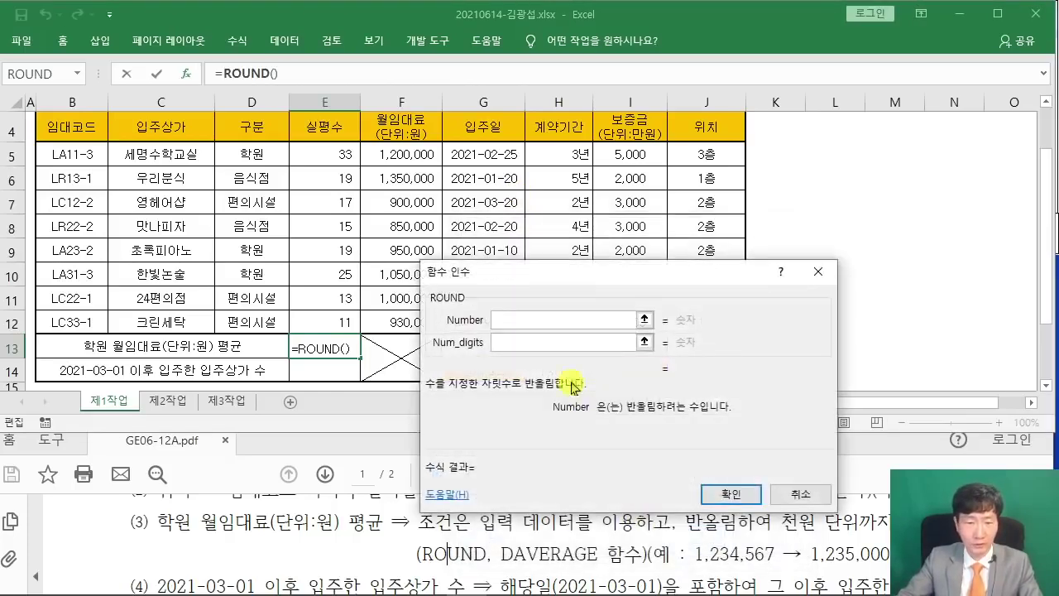
Enter DAVERAGE( as ROUND's Number argument and open the nested DAVERAGE function's arguments
left_click_drag(519, 275, 539, 103)
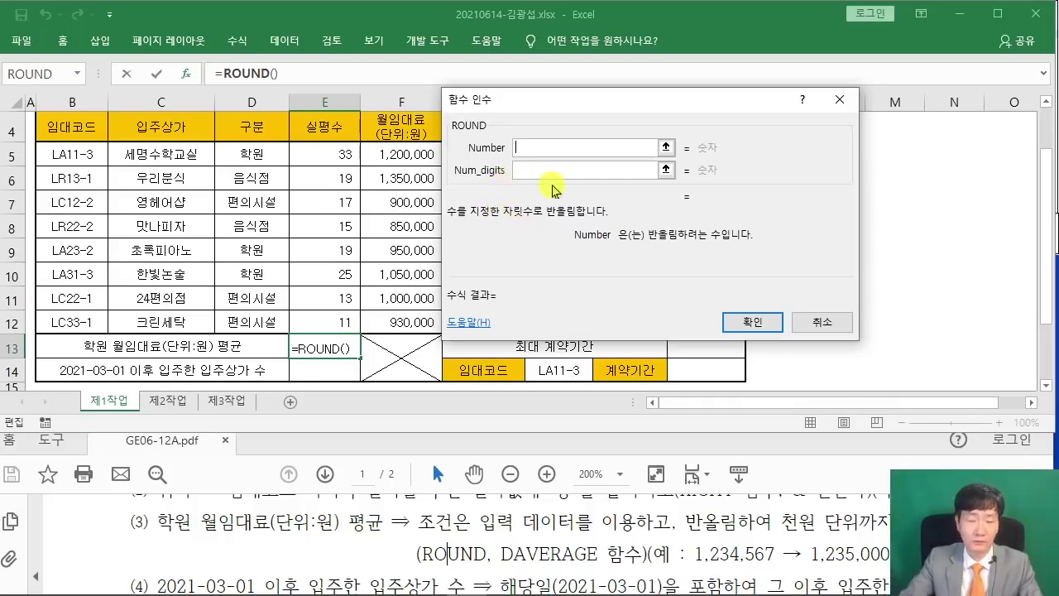
type("D")
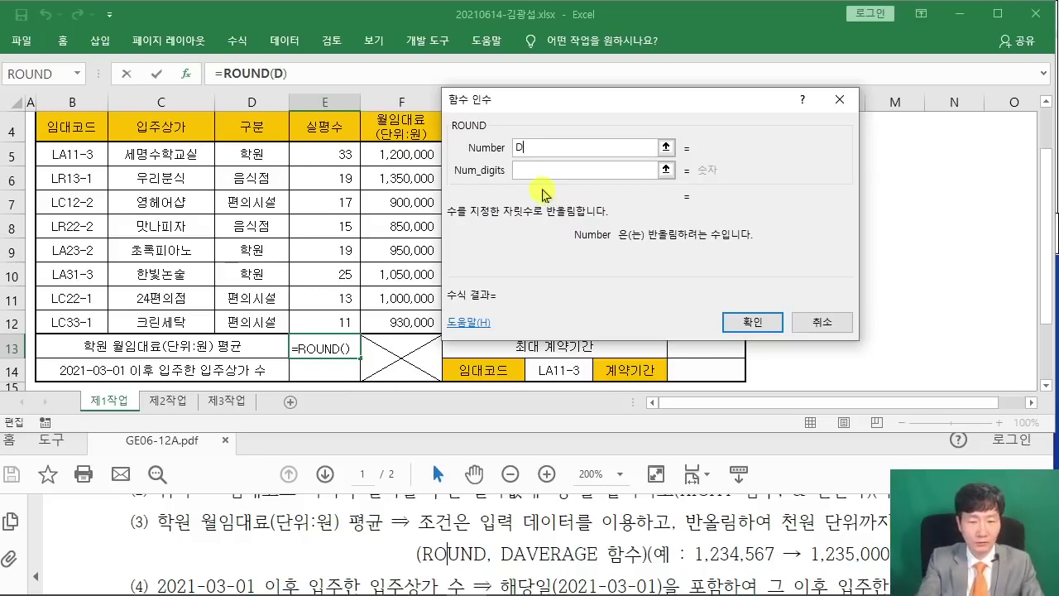
type("AVERAGE")
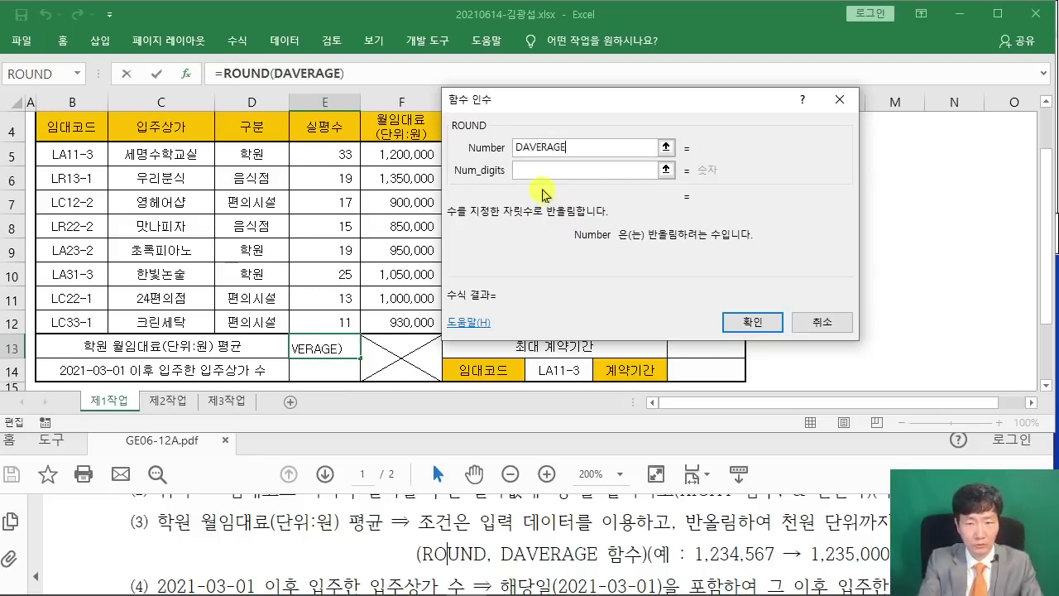
type("(")
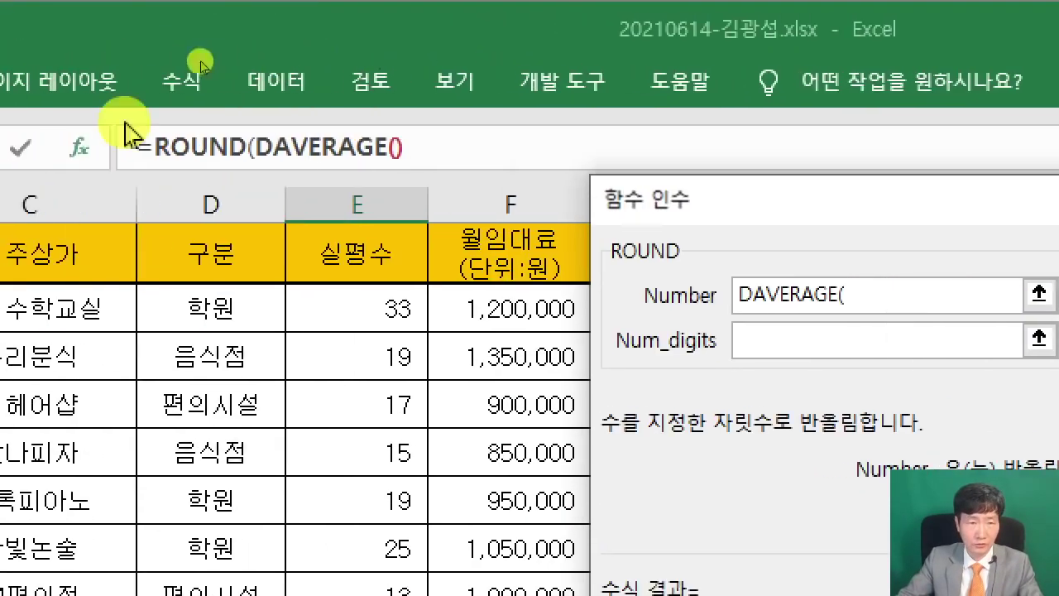
left_click(380, 153)
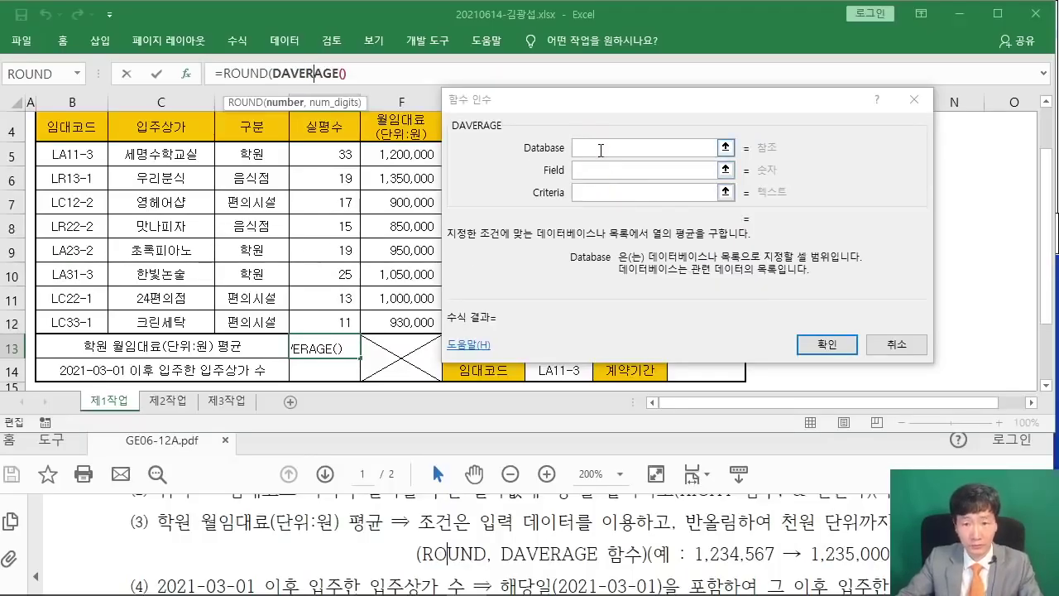
left_click(849, 298)
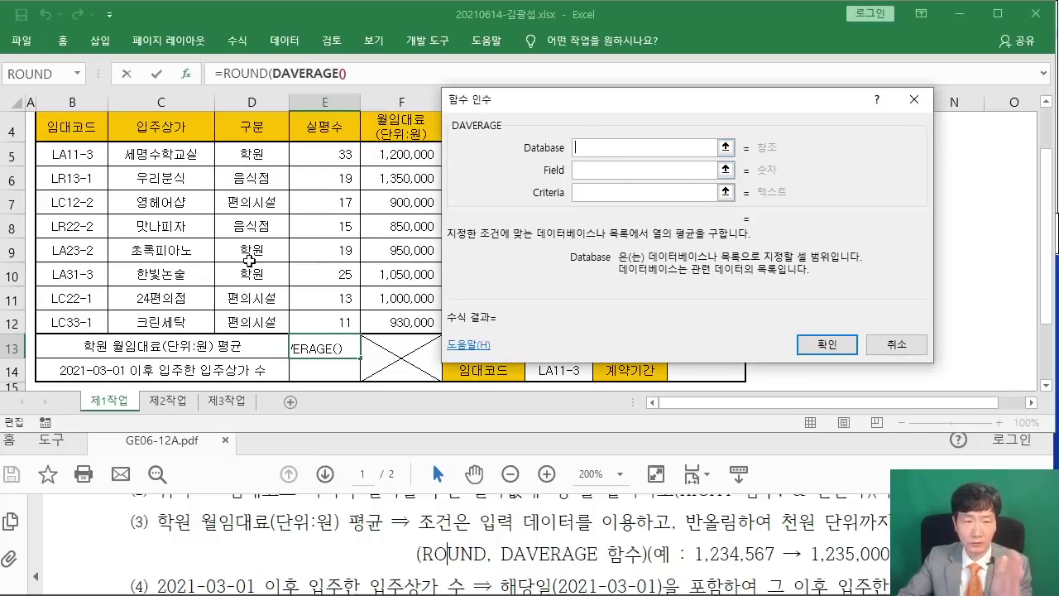
Set the DAVERAGE arguments to Database B4:H12, Field F4 and Criteria D4:D5
scroll(248, 261, "up", 1)
left_click(65, 209)
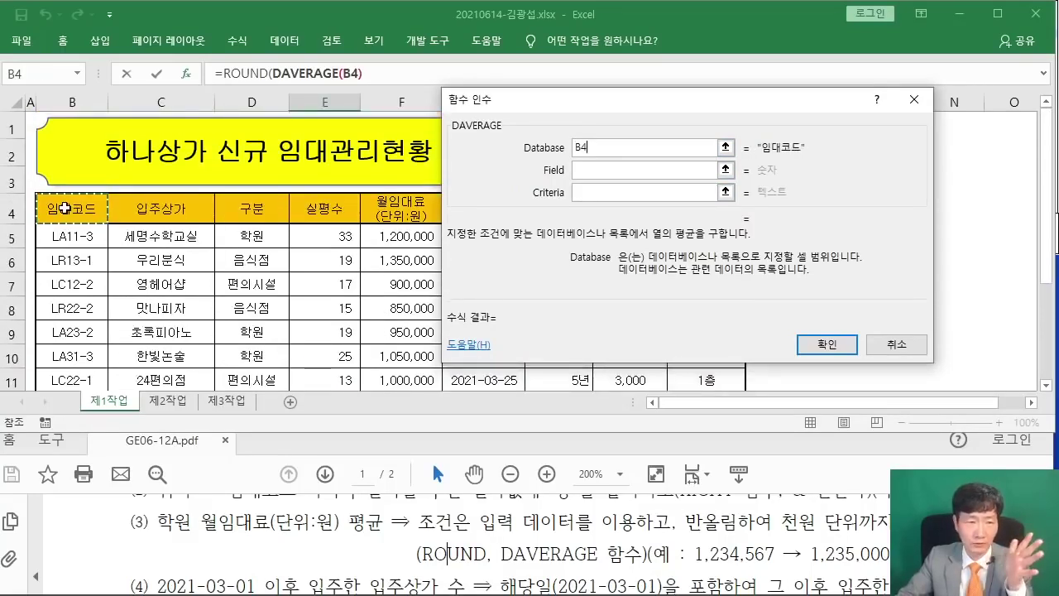
left_click_drag(65, 209, 568, 331)
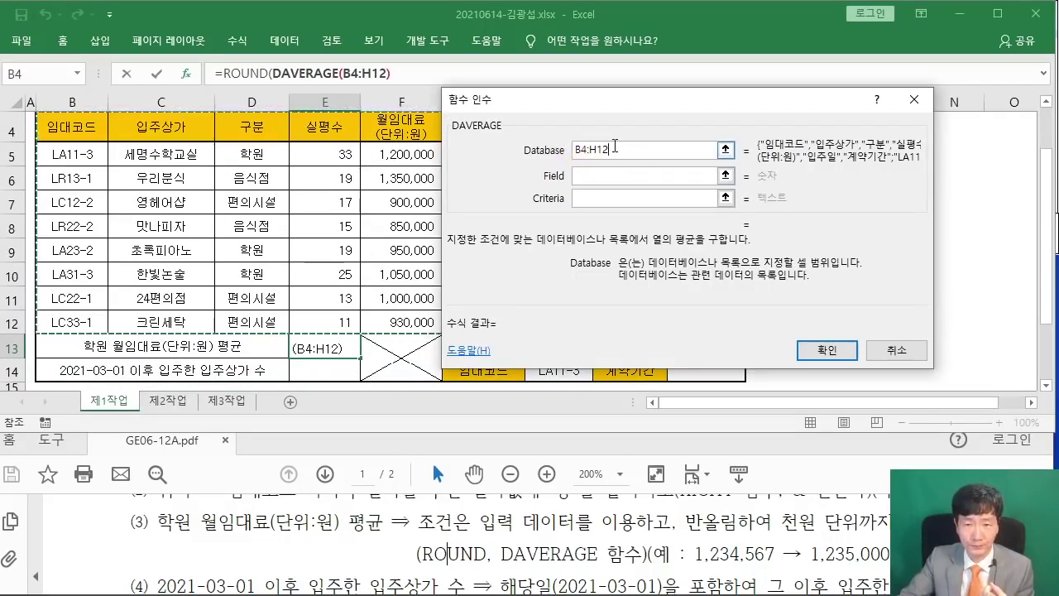
left_click(586, 177)
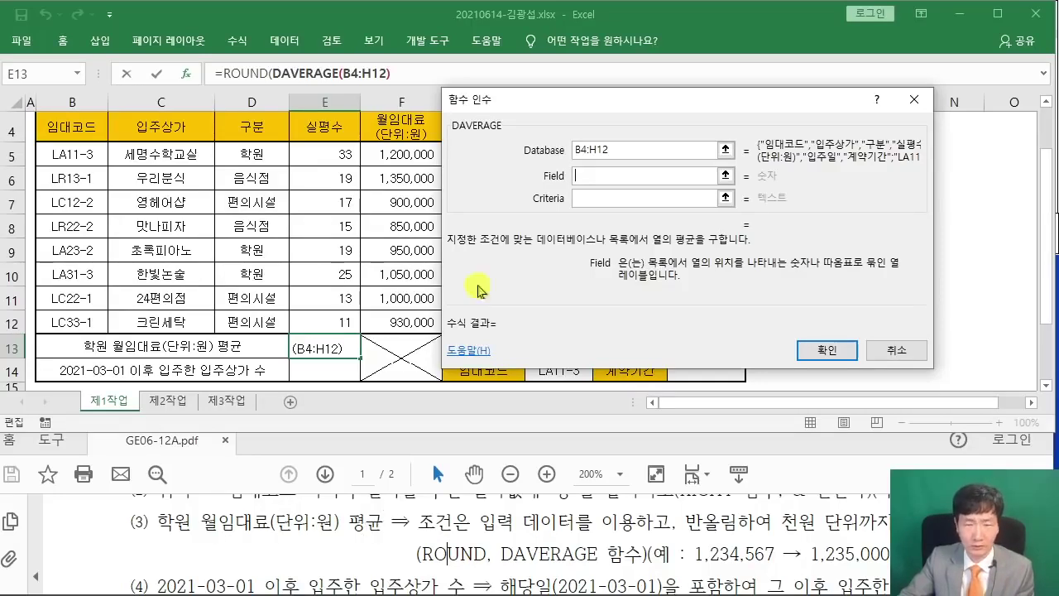
left_click_drag(528, 109, 609, 159)
left_click(400, 129)
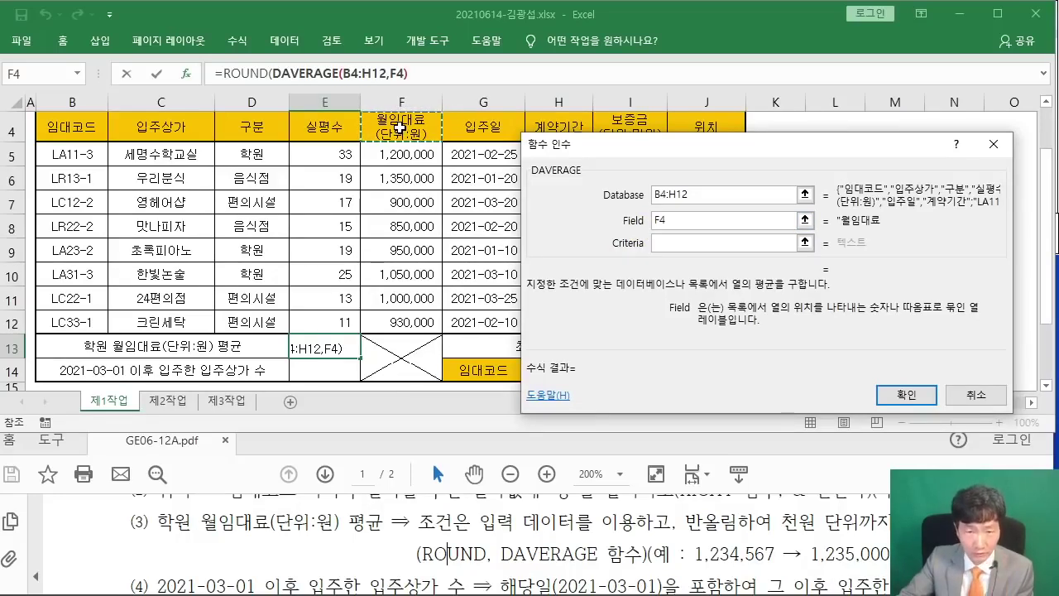
left_click(662, 244)
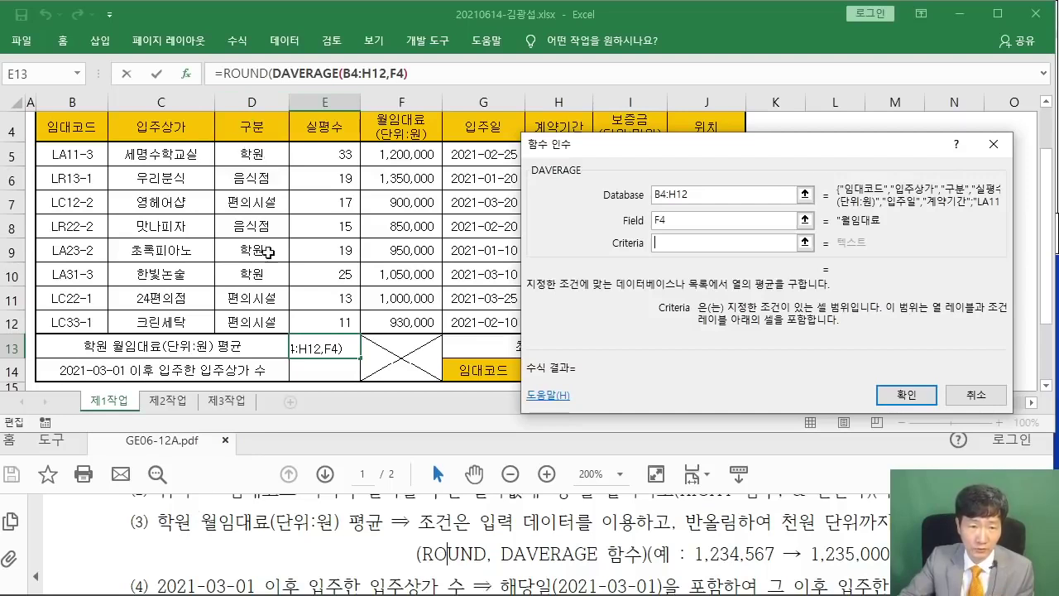
left_click(246, 125)
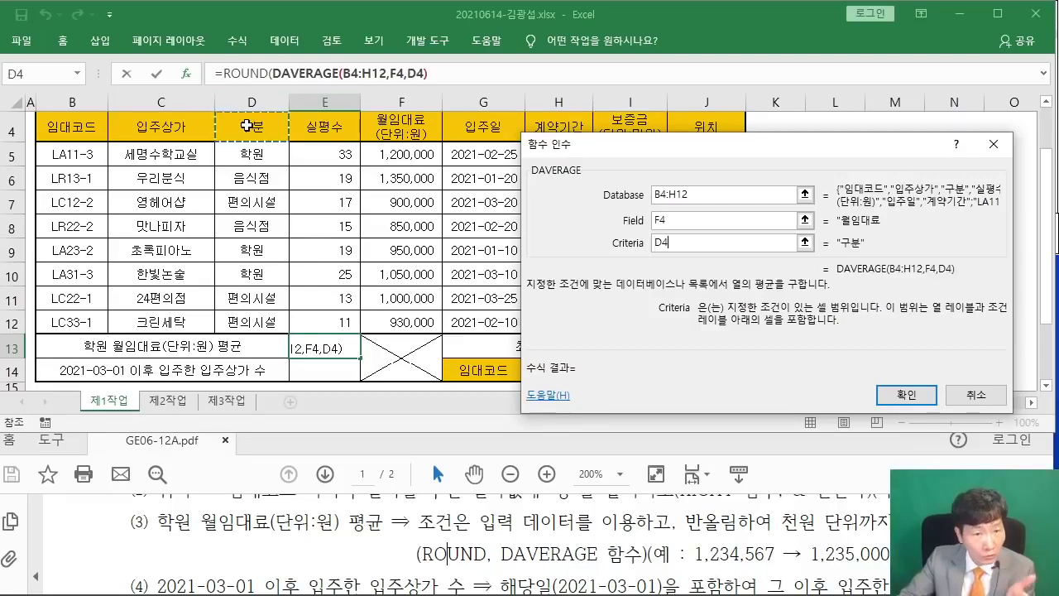
left_click_drag(247, 126, 247, 155)
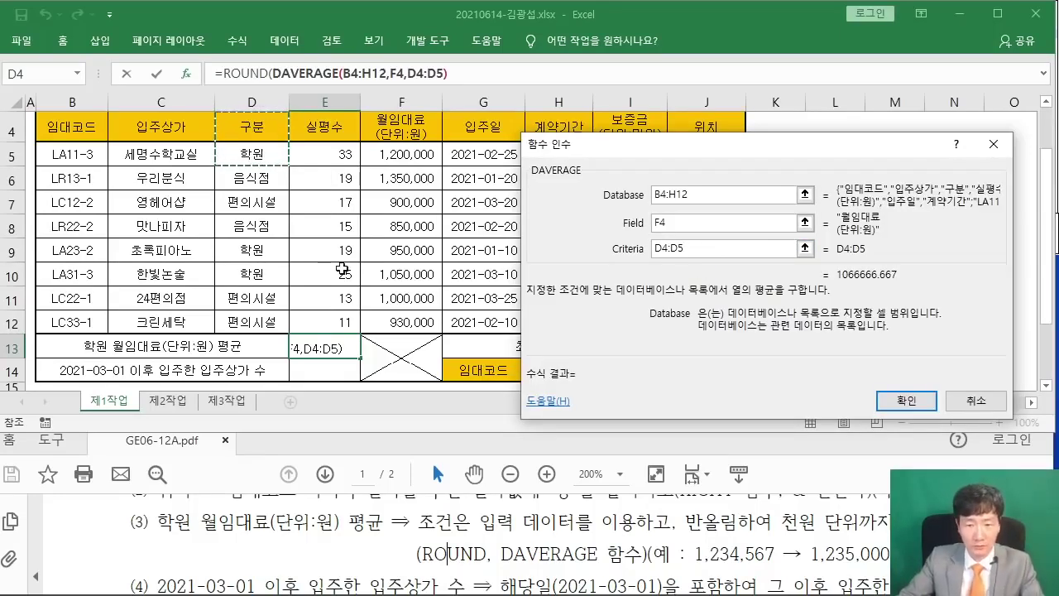
Return to the ROUND arguments and move the PDF window so task (3)'s full rounding instruction and example can be read
left_click_drag(596, 153, 387, 139)
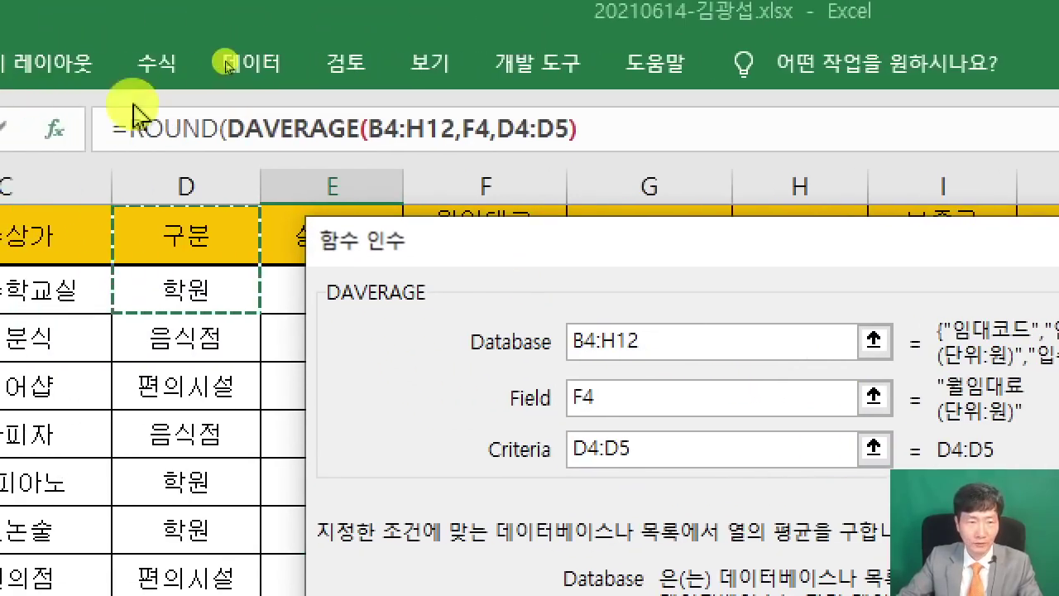
left_click(183, 128)
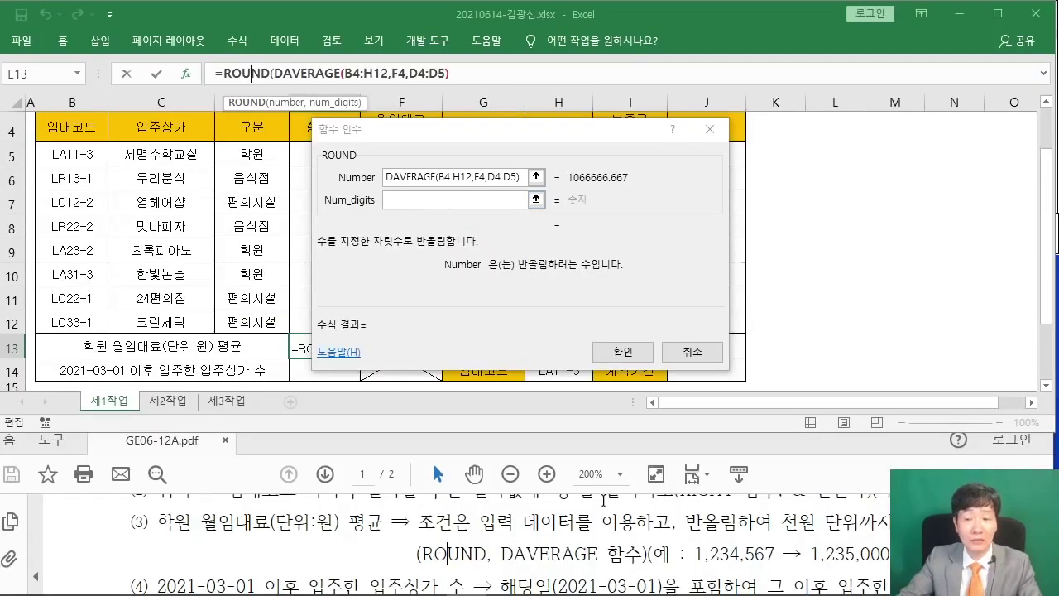
left_click(851, 449)
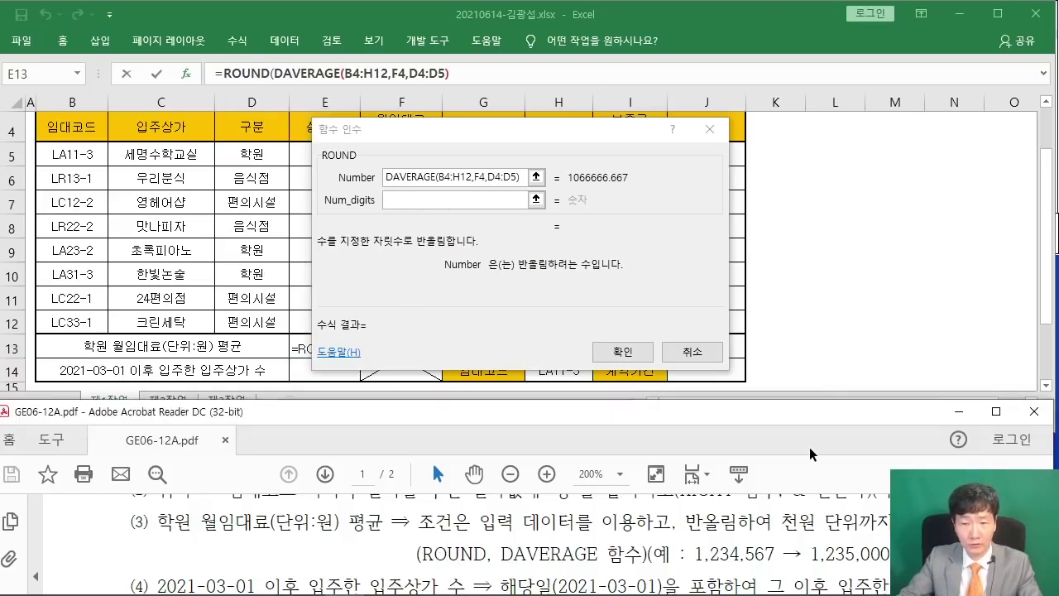
left_click_drag(834, 424, 682, 418)
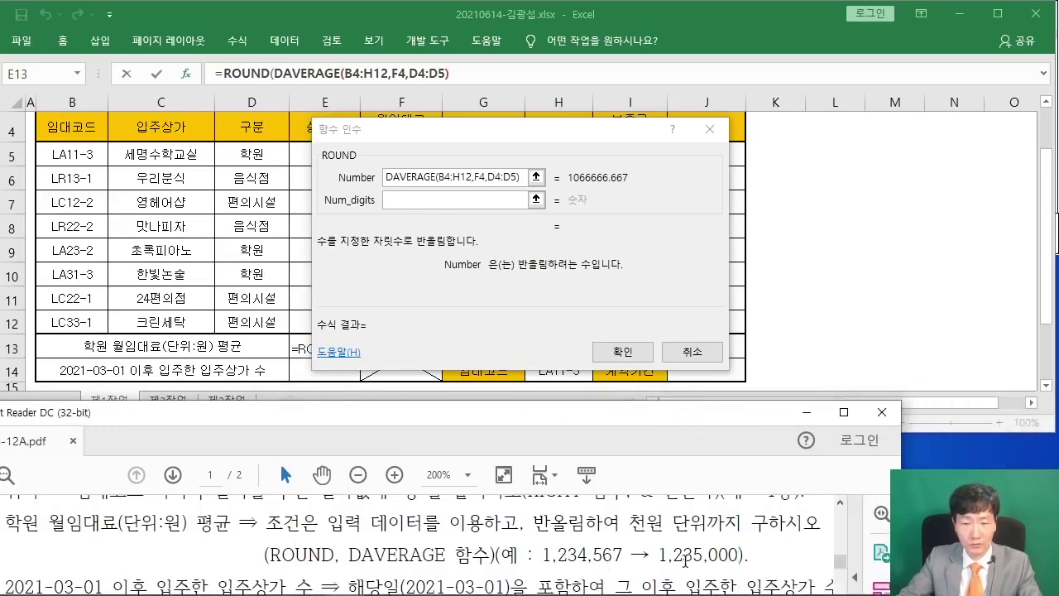
left_click_drag(337, 224, 327, 274)
left_click_drag(361, 240, 416, 247)
mouse_move(431, 241)
left_mouse_down()
mouse_move(437, 247)
mouse_move(413, 244)
left_mouse_up()
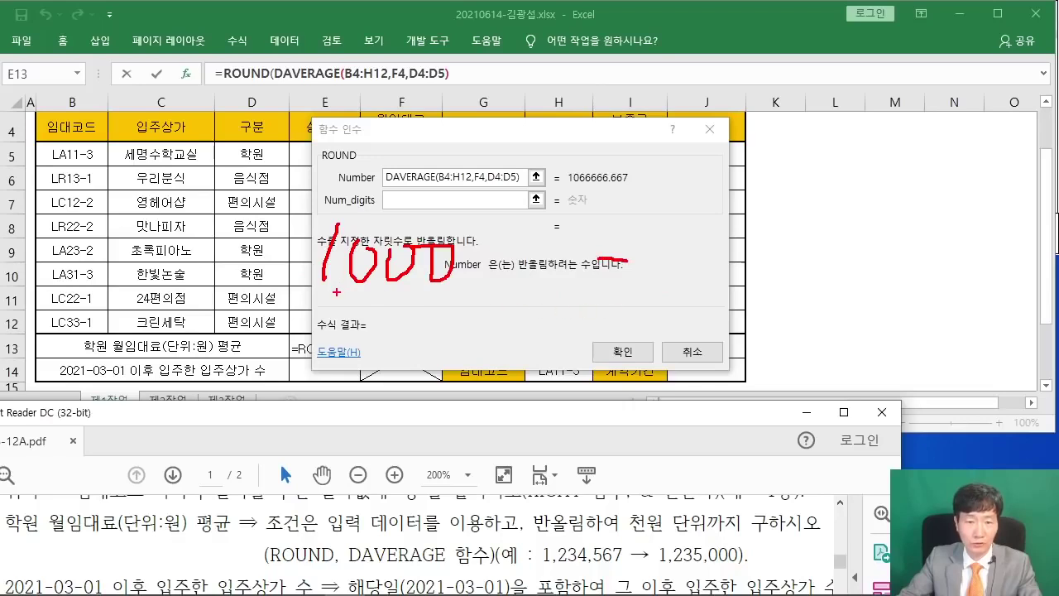
left_click_drag(358, 292, 451, 291)
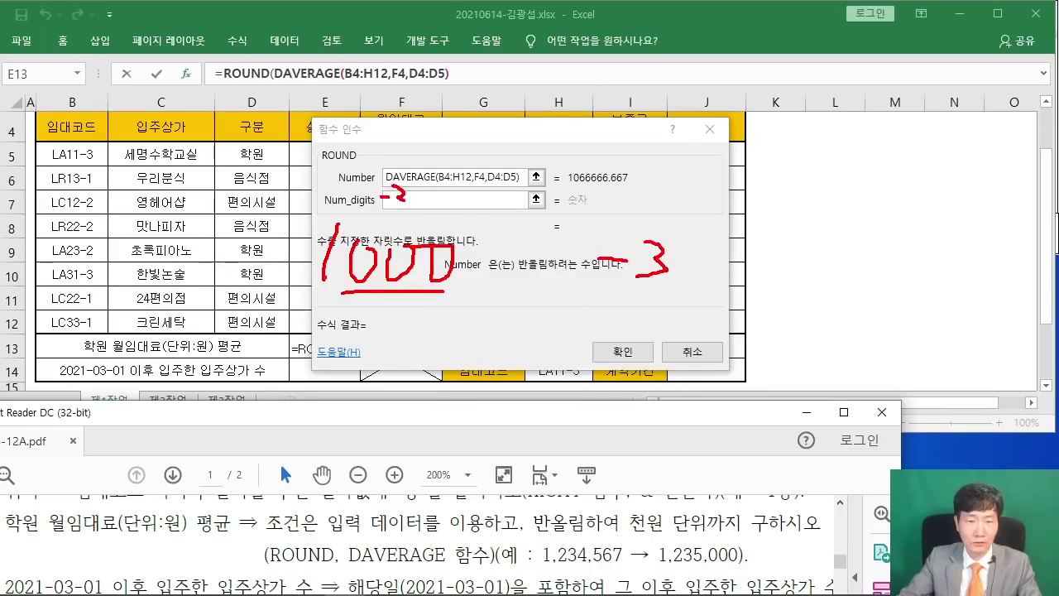
Set ROUND's Num_digits argument to -3 and complete the 학원 월임대료 average formula in E13
key("Escape")
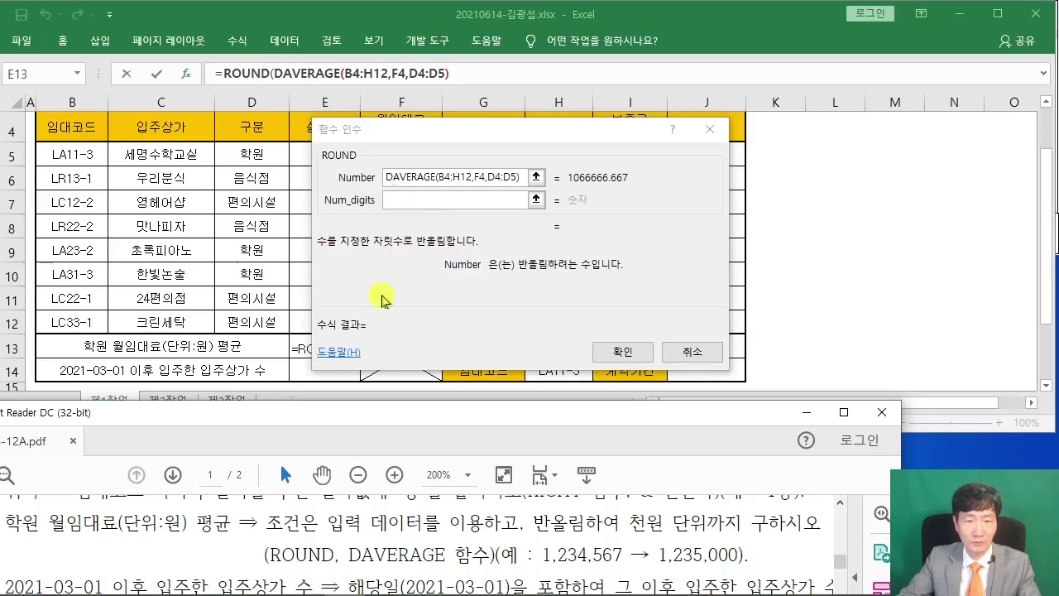
left_click(406, 203)
type("-3")
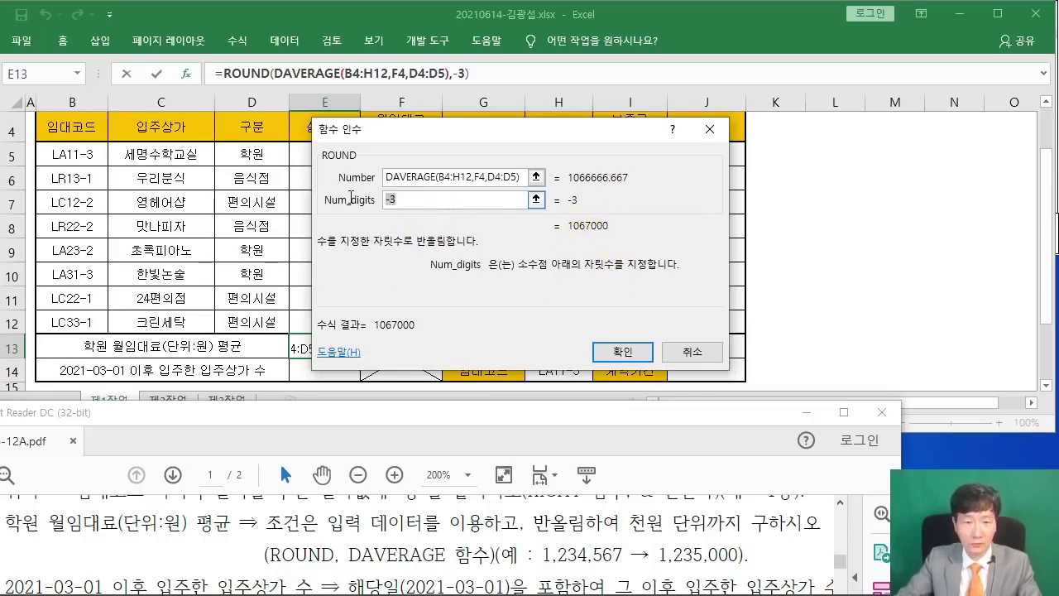
key("Delete")
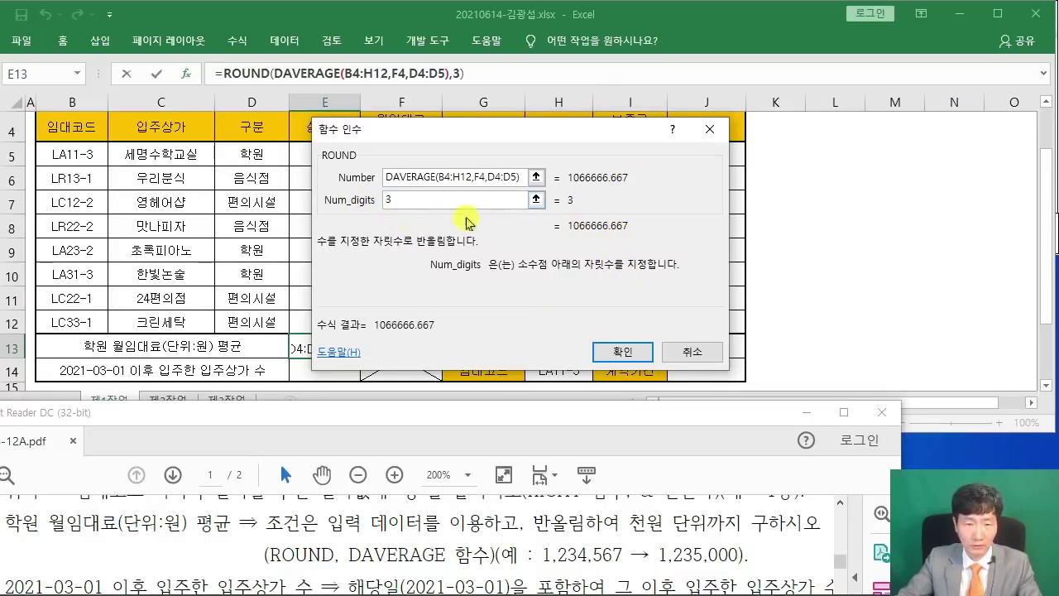
key("Delete")
type("-3")
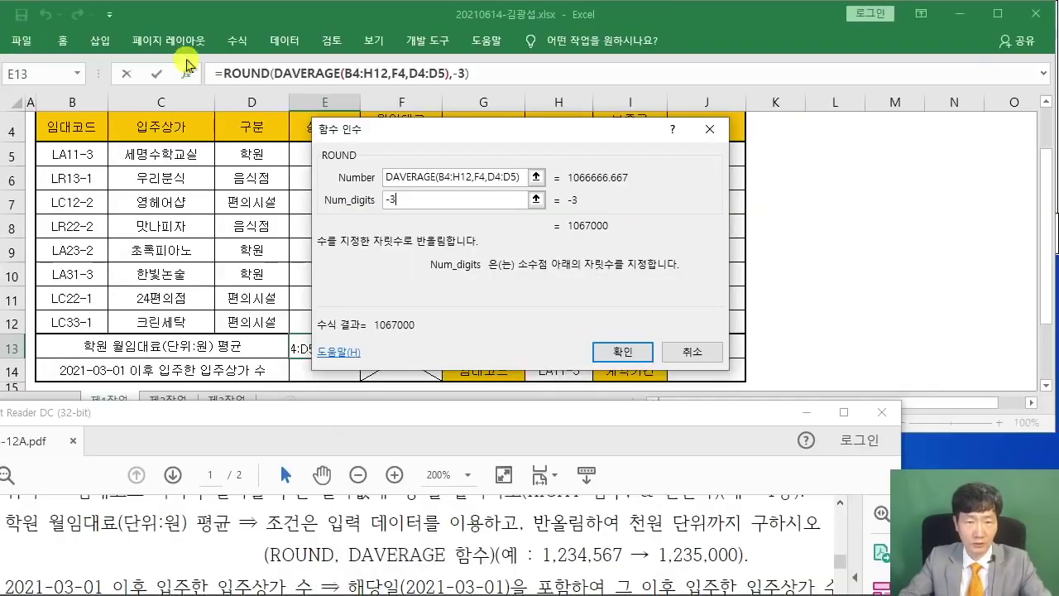
left_click(622, 350)
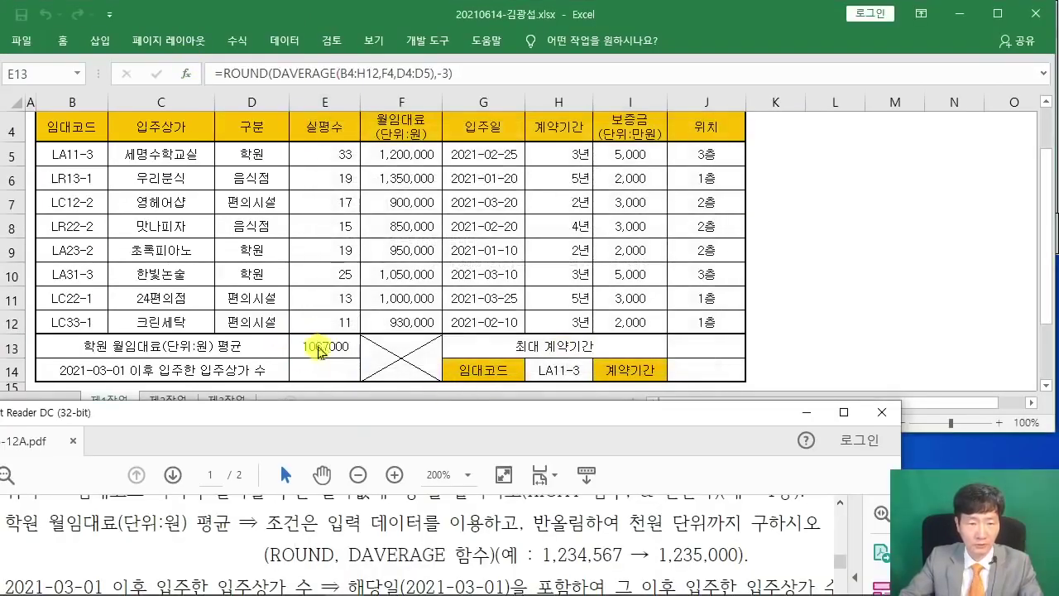
Read task (4)'s COUNTIF instruction for tenants since 2021-03-01 in the PDF and select E14
left_click_drag(333, 437, 494, 404)
scroll(431, 524, "down", 2)
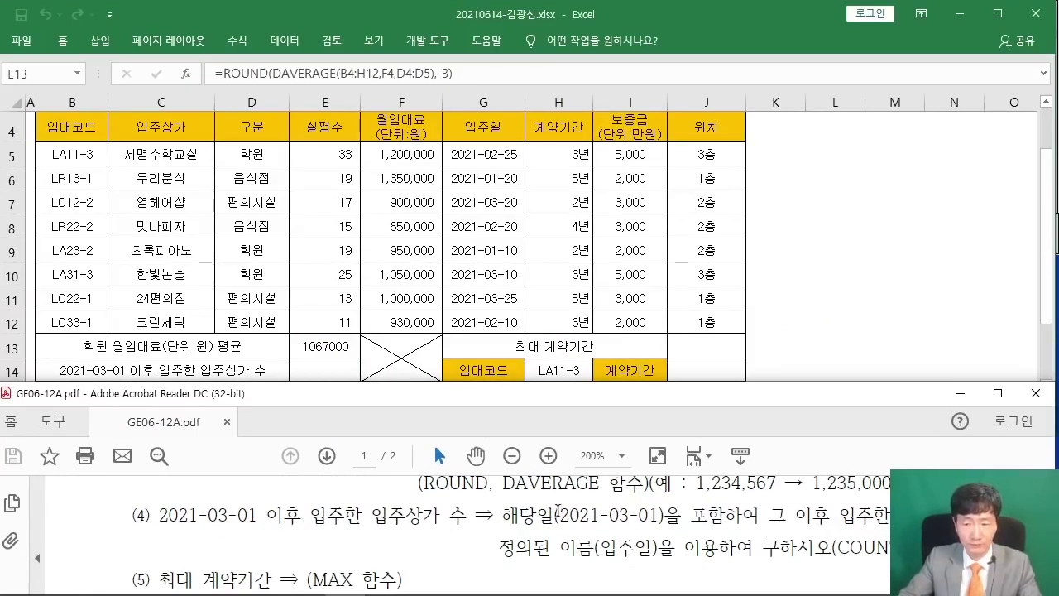
left_click_drag(570, 406, 331, 423)
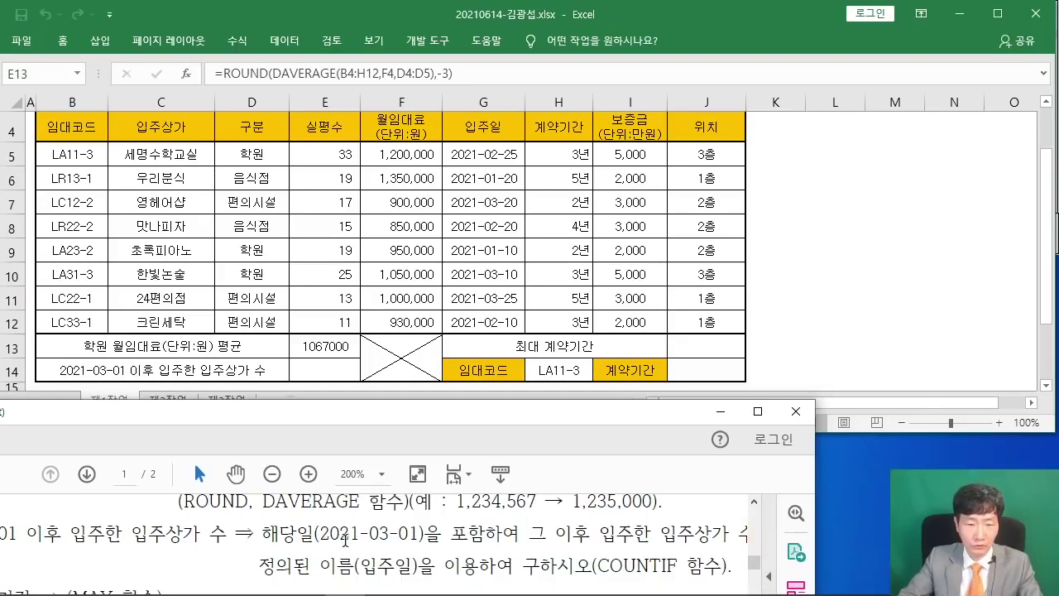
left_click(330, 379)
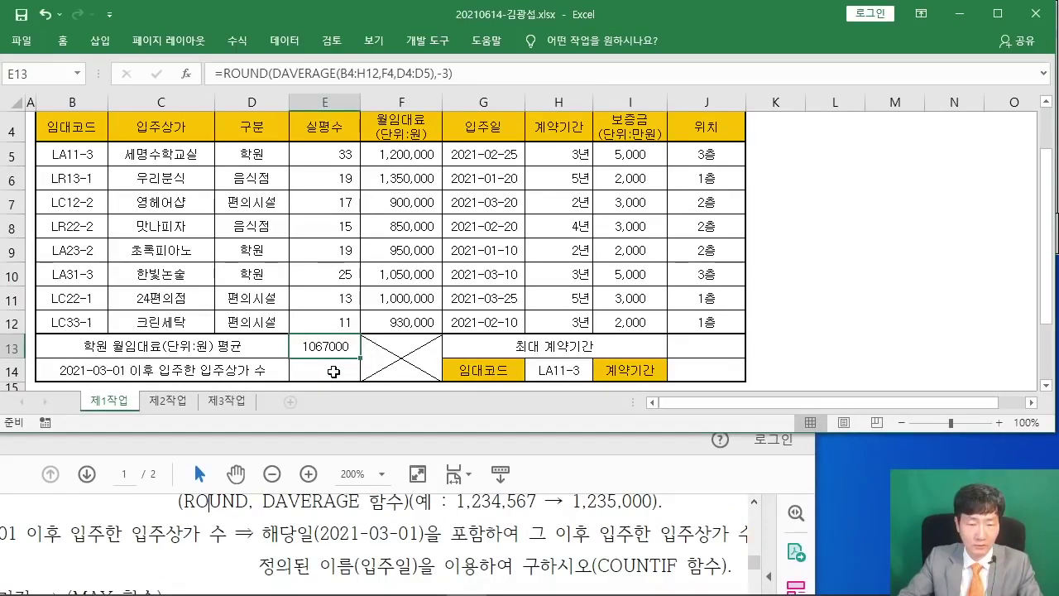
left_click(329, 379)
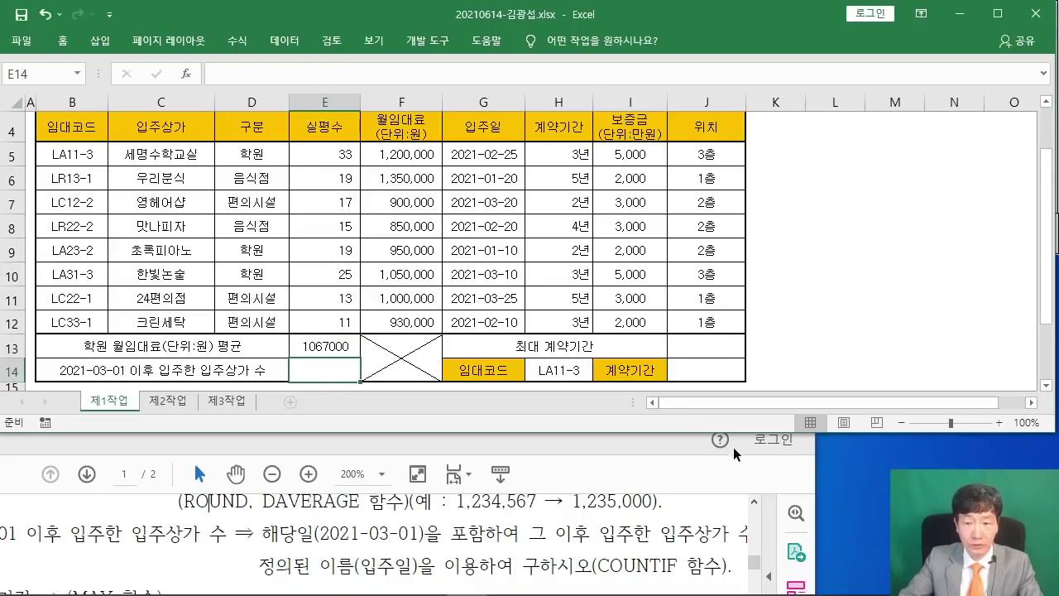
Find the PDF's 입주일 name-definition instruction and check the name assigned to G5:G12 in the sheet
left_click_drag(634, 421, 841, 406)
scroll(702, 519, "up", 5)
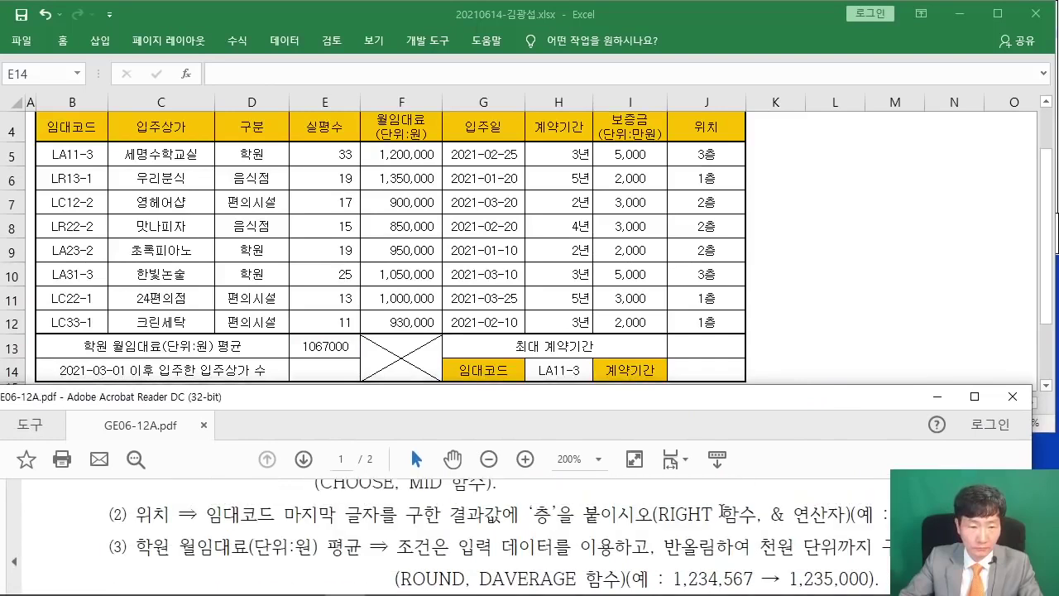
scroll(702, 519, "up", 3)
left_click_drag(120, 547, 562, 552)
left_click(434, 561)
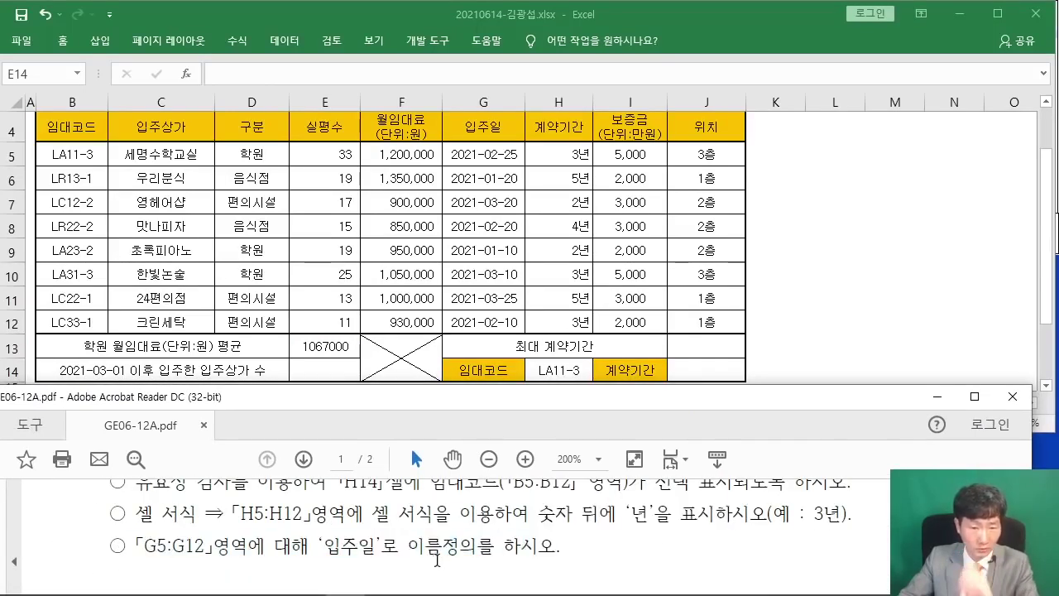
left_click(493, 159)
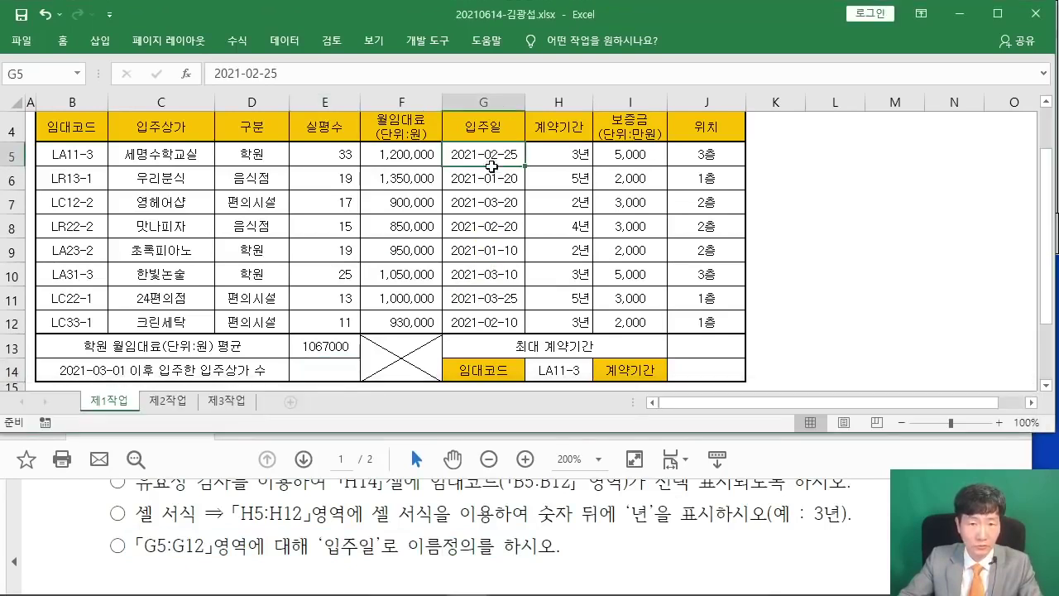
left_click_drag(492, 156, 493, 322)
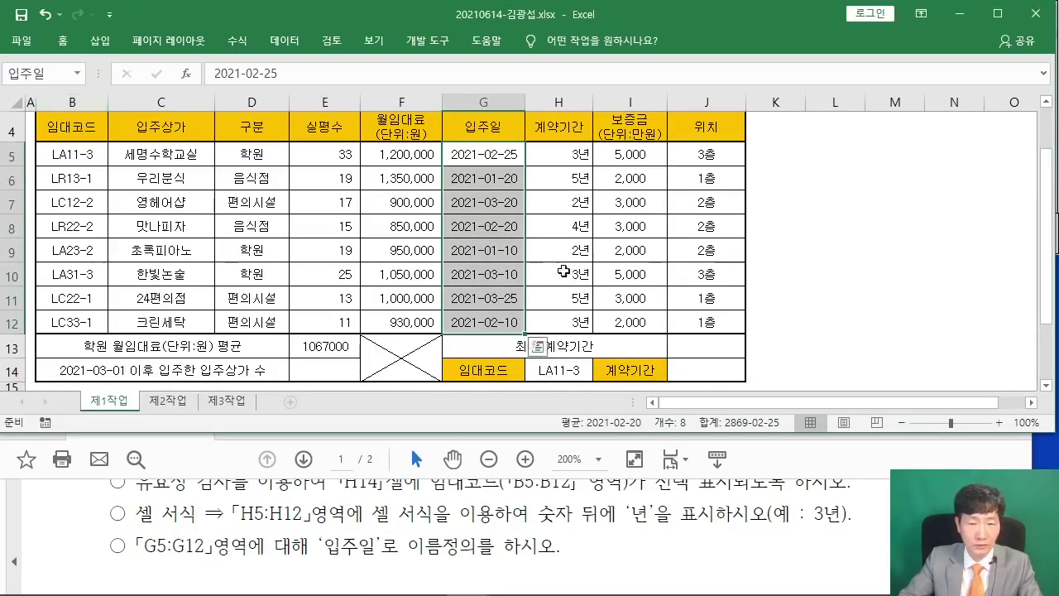
left_click(825, 258)
Select E14 again and bring task (4)'s COUNTIF instruction back into view in the PDF
left_click(311, 370)
scroll(464, 569, "down", 1)
scroll(464, 569, "down", 3)
scroll(464, 553, "down", 5)
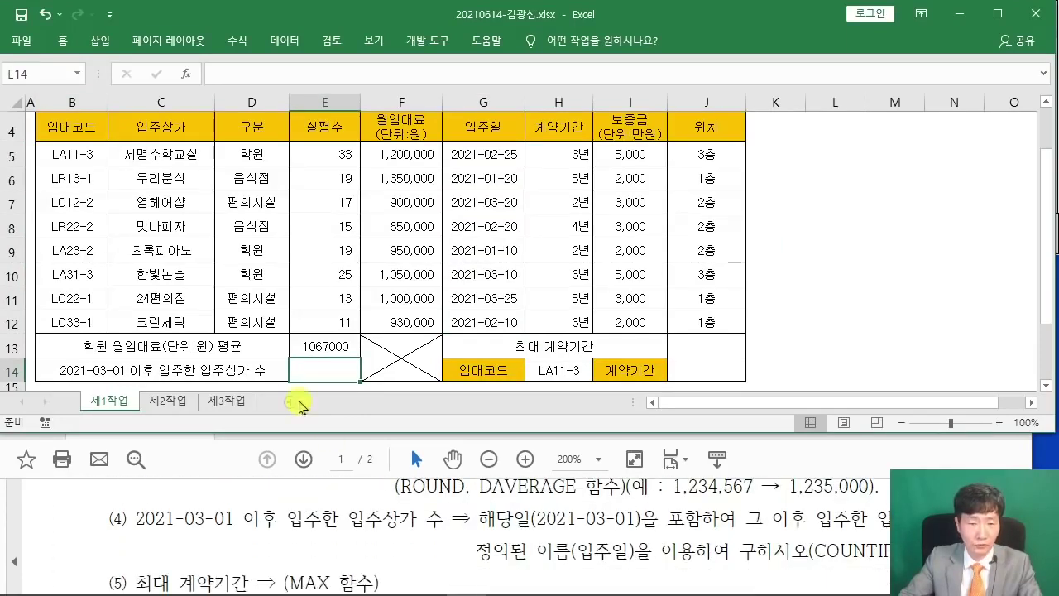
type("COUNTIF")
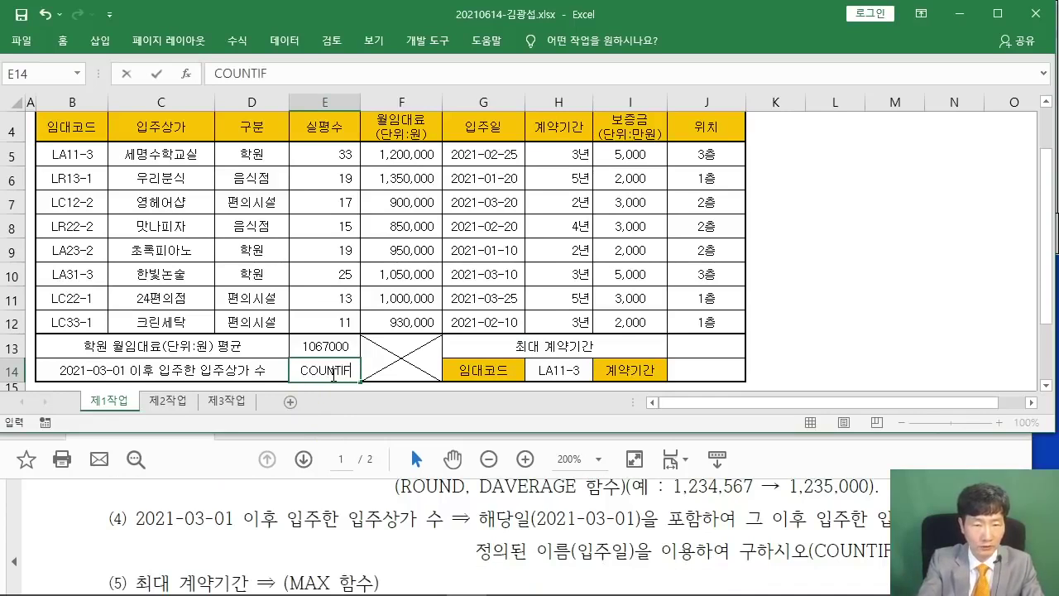
key("BackSpace")
key("BackSpace")
key("BackSpace")
key("BackSpace")
key("BackSpace")
key("BackSpace")
key("BackSpace")
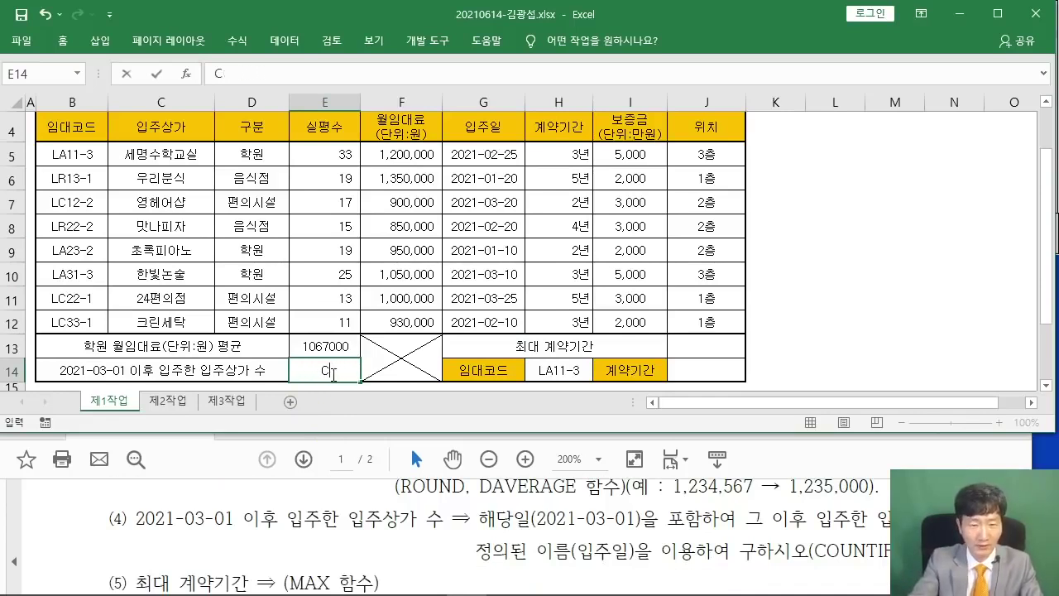
left_click(399, 325)
Search the function list for COUNTIF, insert it in E14 and move its arguments dialog aside
left_click(342, 366)
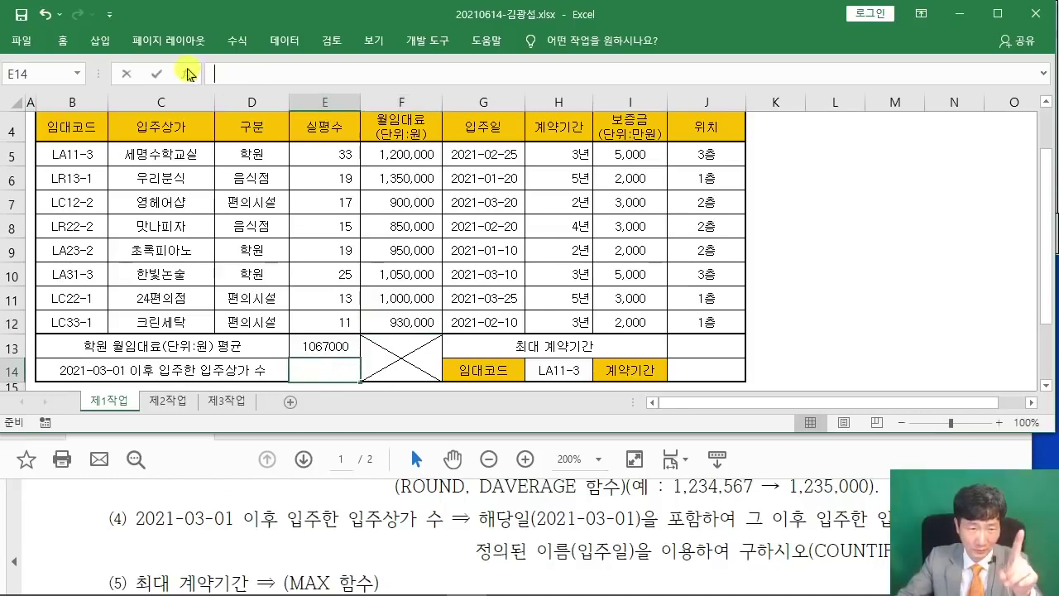
left_click(187, 74)
type("COU")
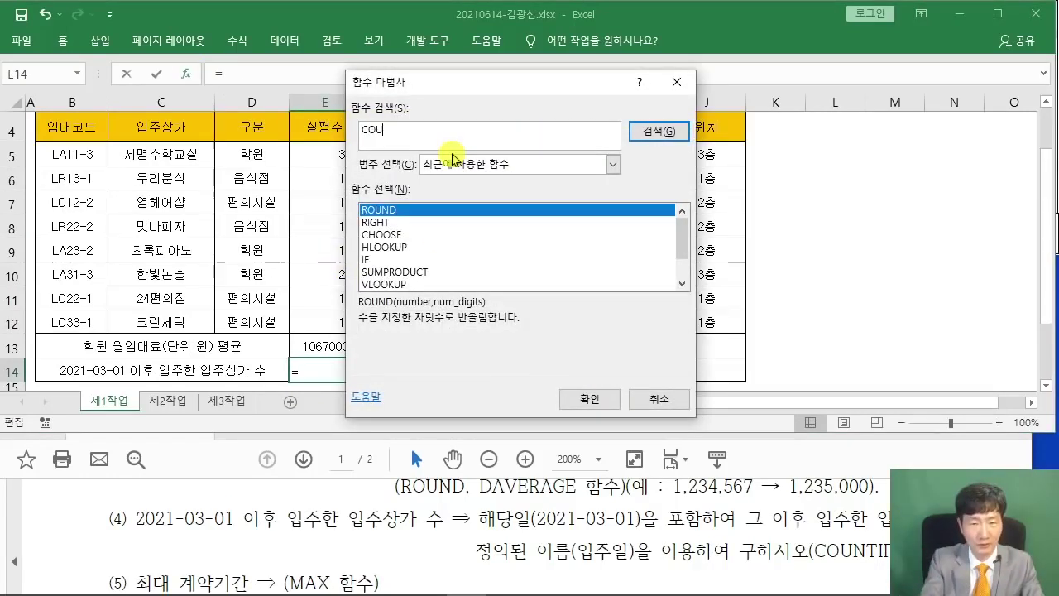
type("NTIF")
key("Return")
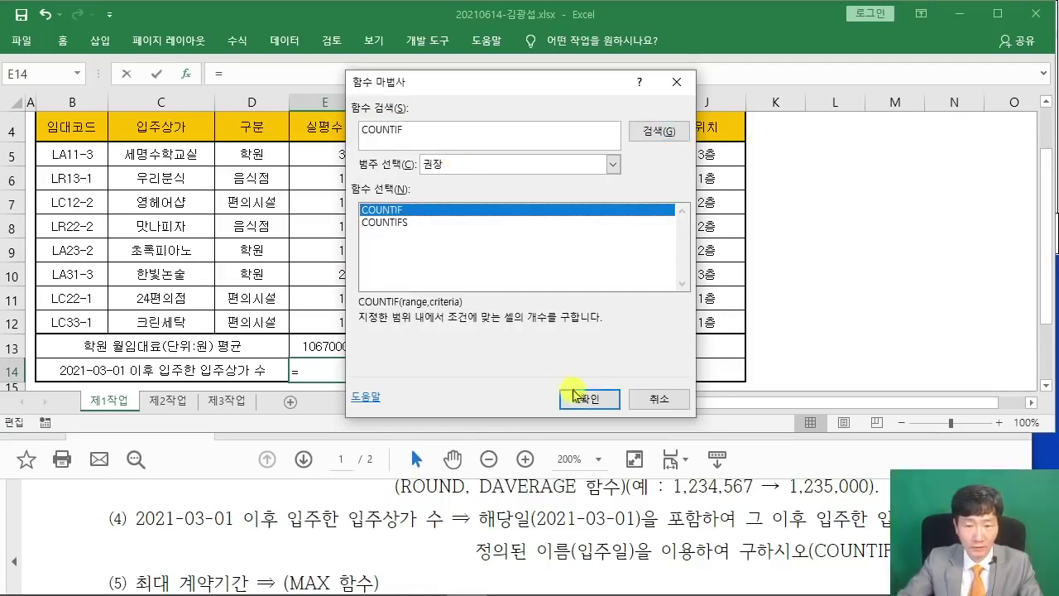
left_click(580, 397)
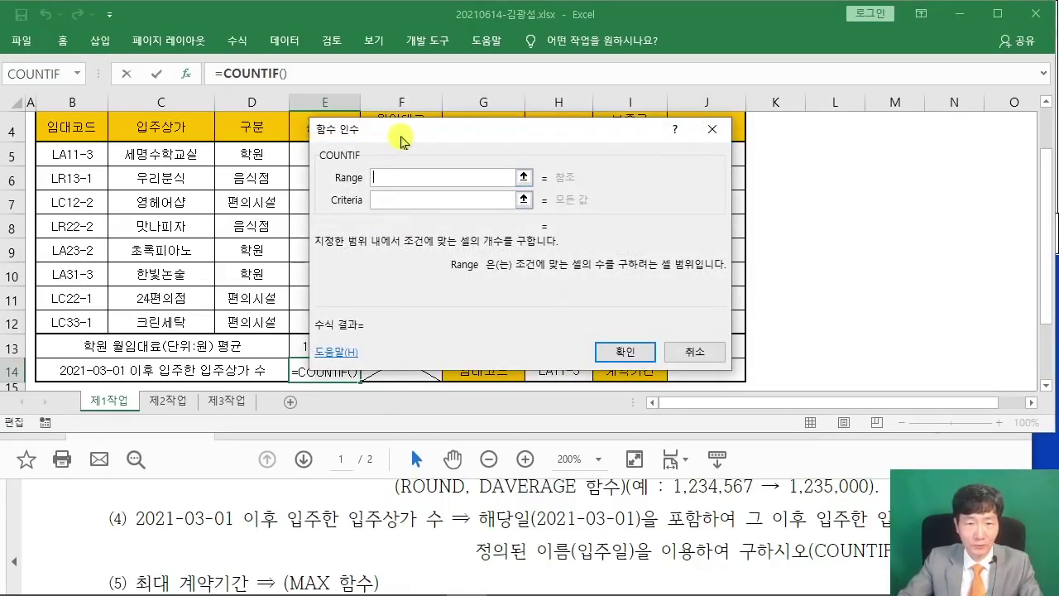
left_click_drag(404, 138, 509, 157)
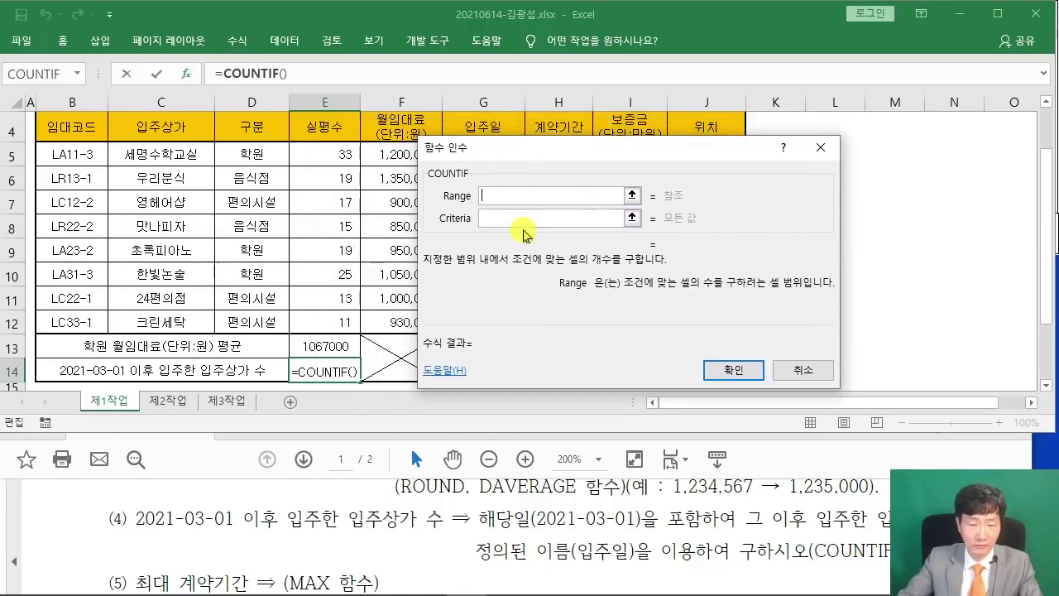
type("DLQWN")
key("BackSpace")
key("BackSpace")
key("BackSpace")
key("BackSpace")
key("BackSpace")
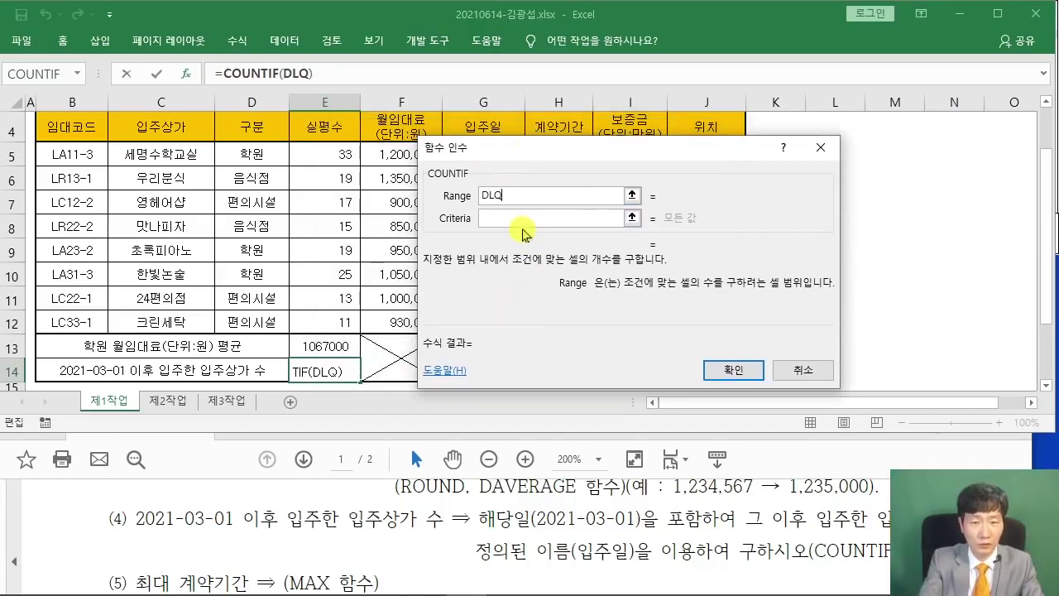
Complete the COUNTIF function in cell E14 with the range 입주일 and the criteria ">=2021-03-01"
type("입주일")
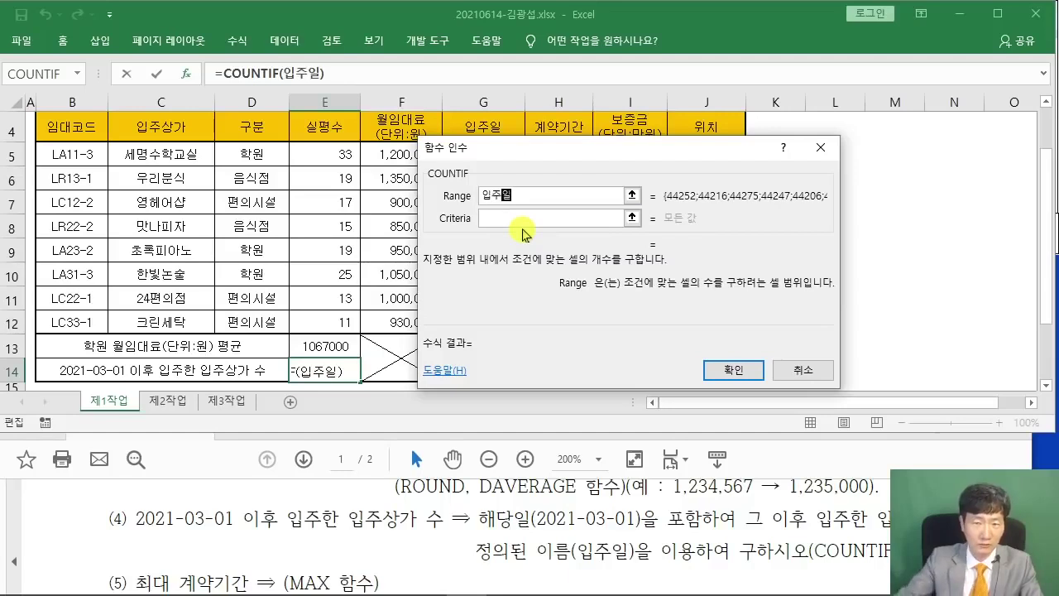
left_click(514, 221)
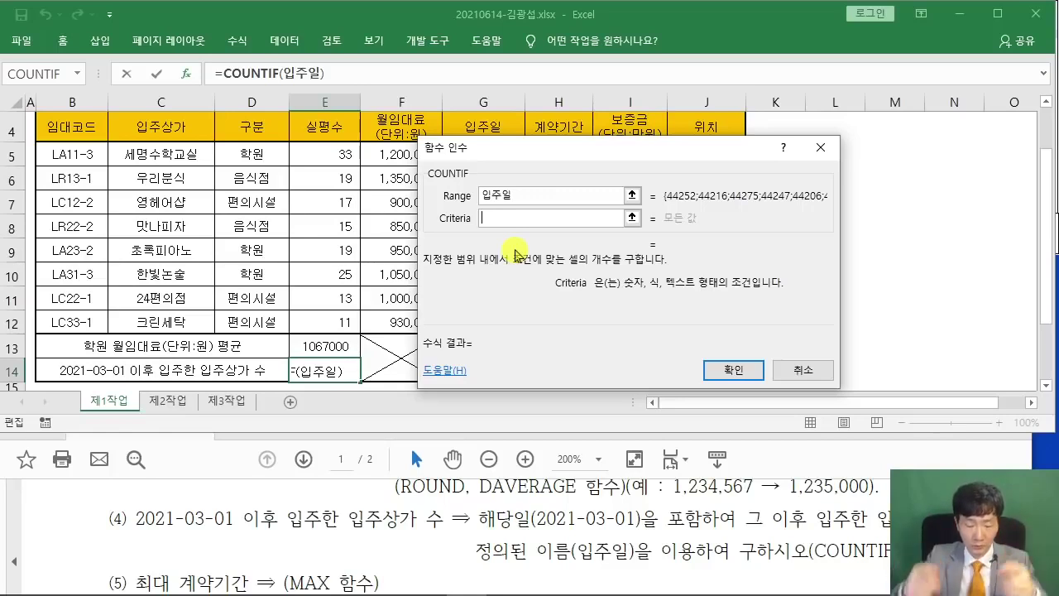
type("\"")
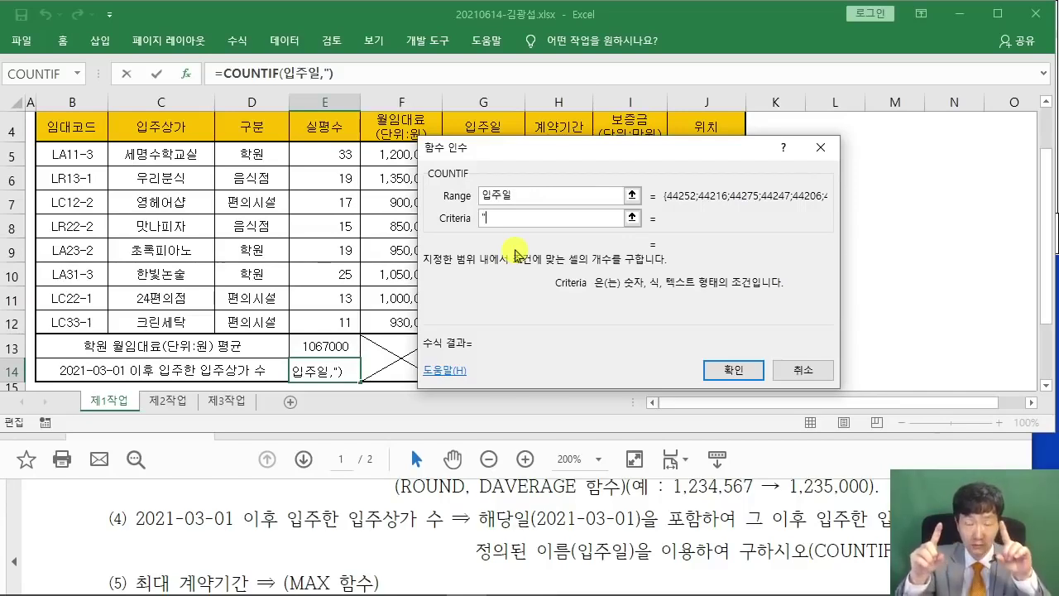
type("2021-")
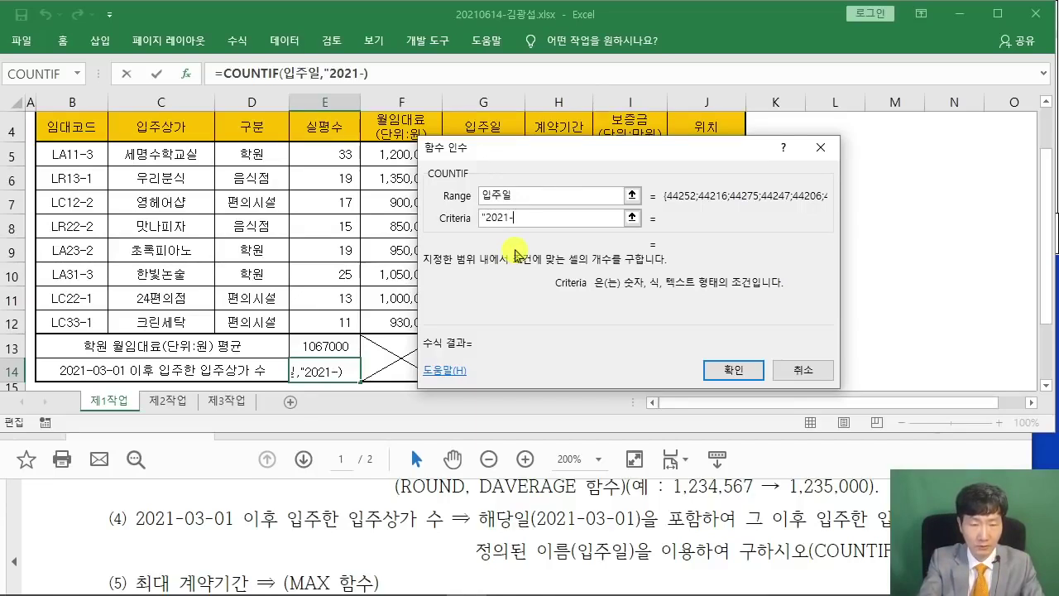
type("03-01")
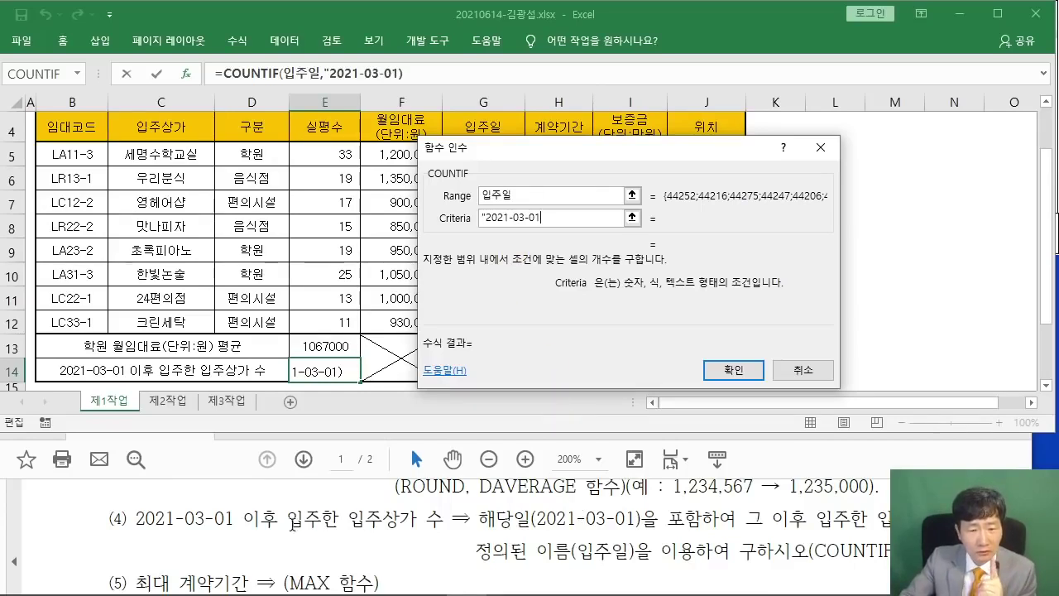
left_click(486, 218)
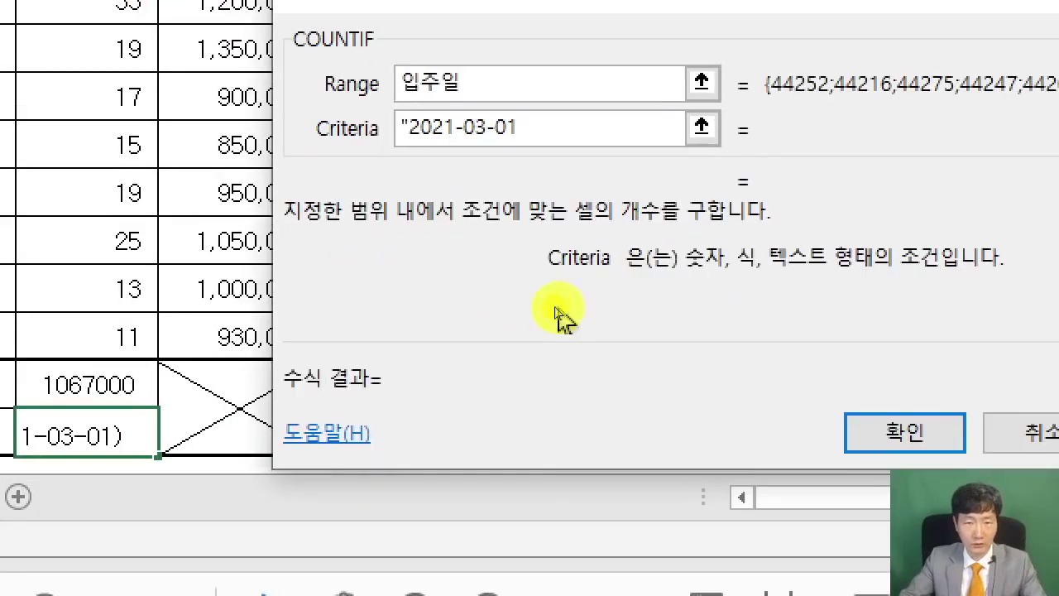
type(">=")
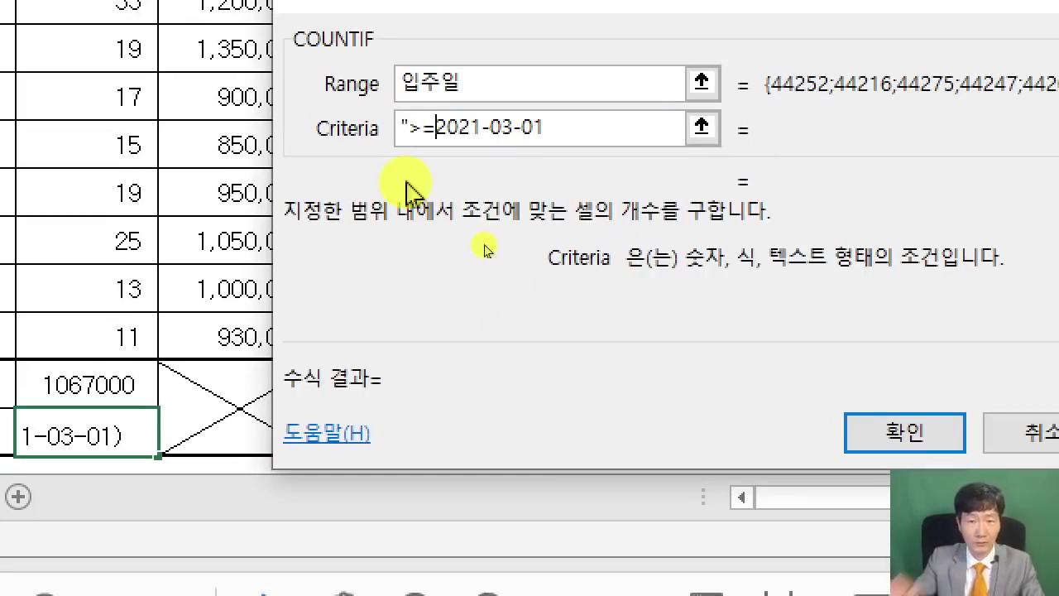
left_click(561, 137)
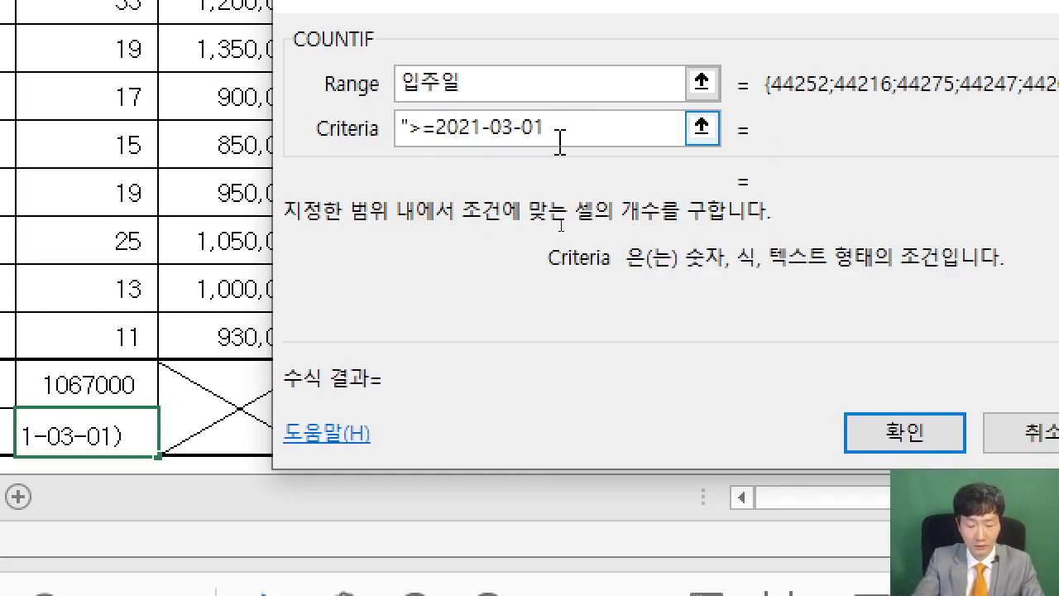
type("\"")
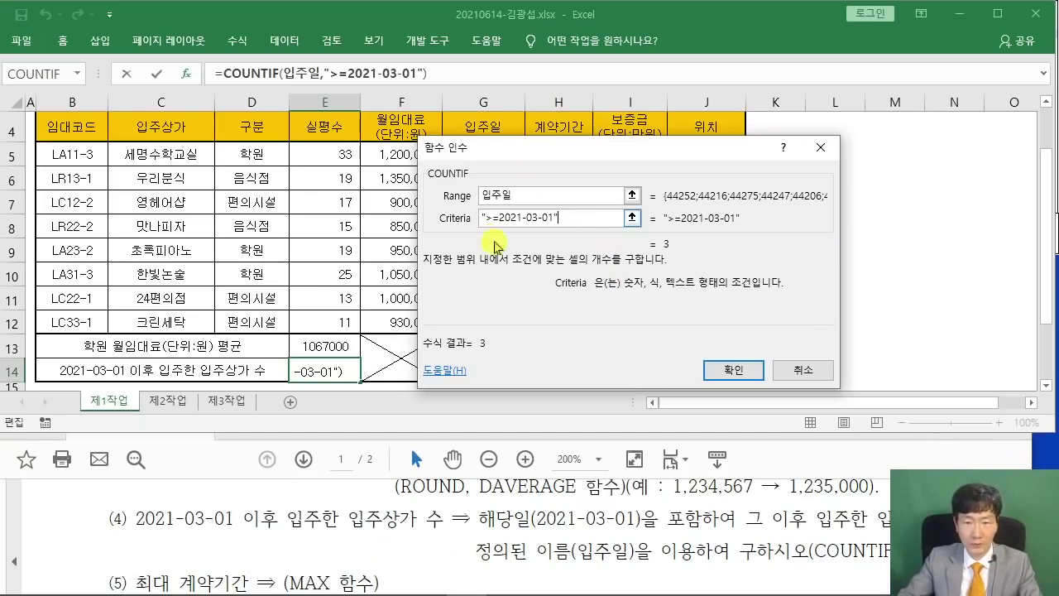
left_click(713, 374)
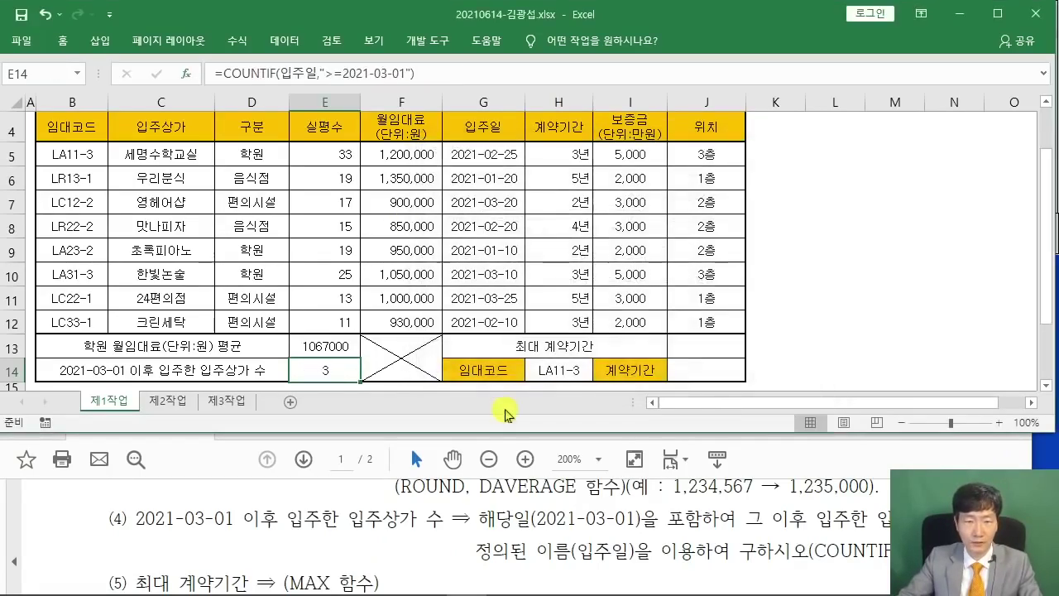
Consult task (5) in the exam PDF and start a MAX function in cell J13 for 최대 계약기간
left_click(351, 524)
scroll(351, 524, "down", 1)
scroll(351, 524, "down", 1)
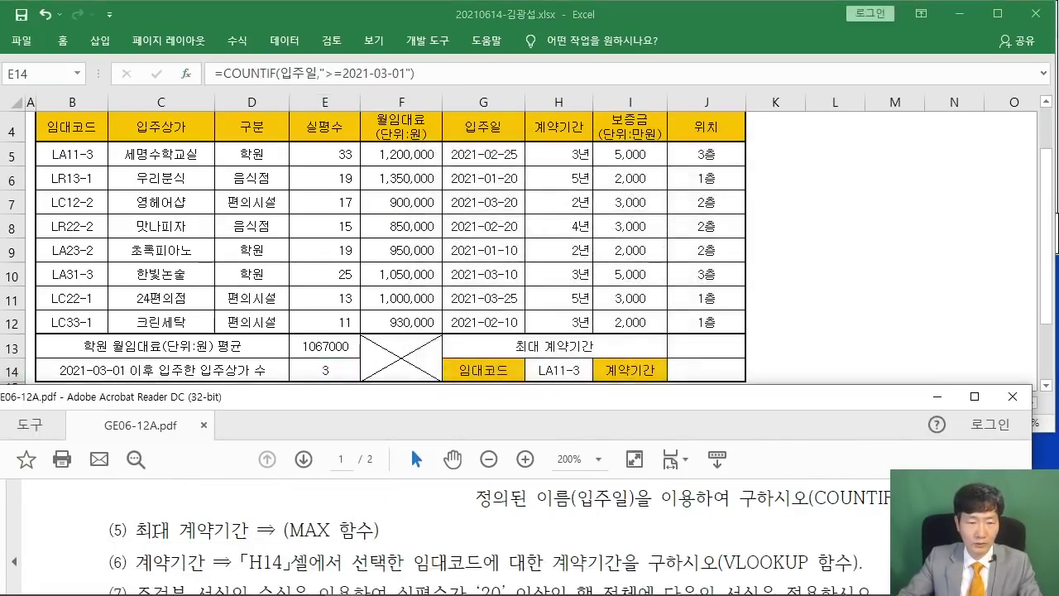
left_click(721, 346)
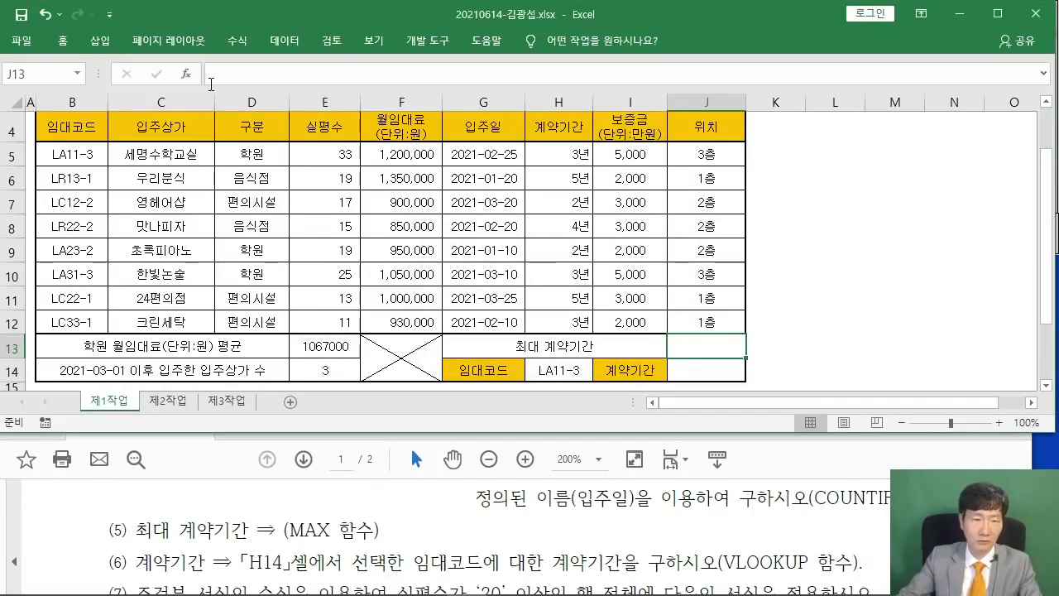
left_click(186, 73)
type("ㅡ")
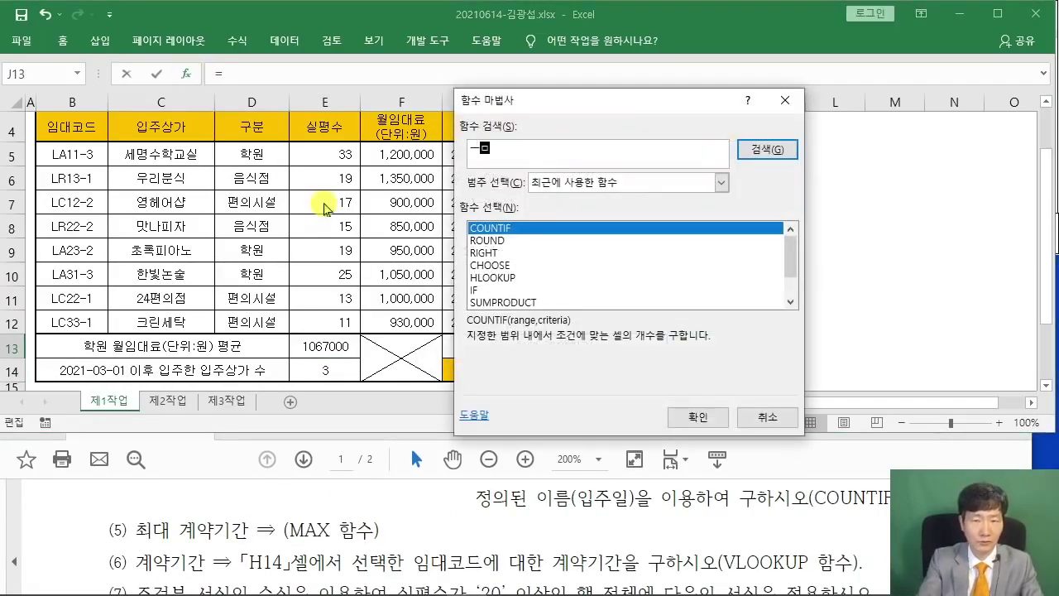
type("MAX")
key("Return")
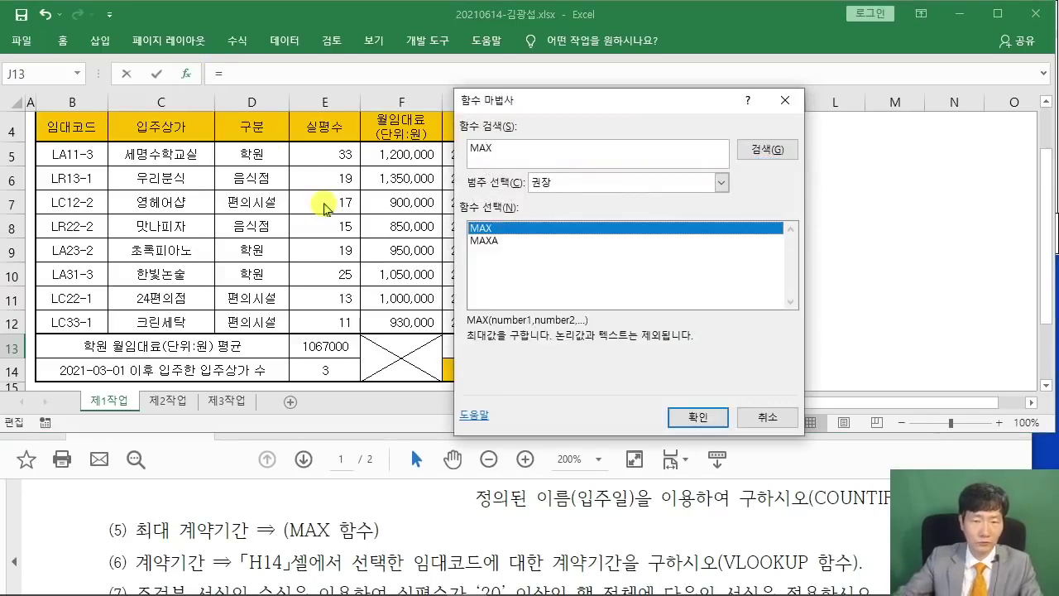
left_click(683, 420)
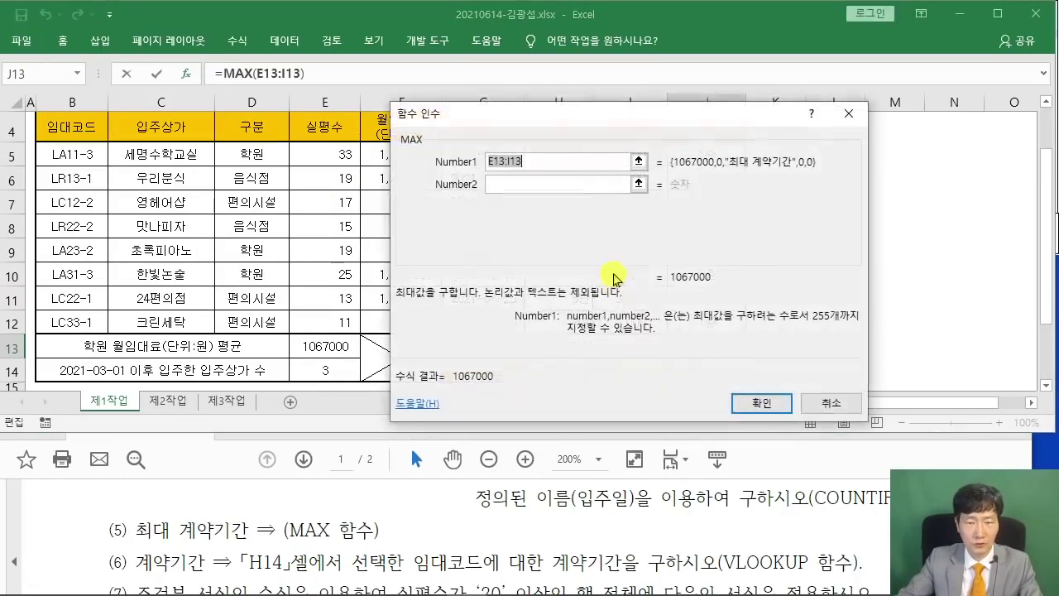
Set the MAX function's first argument to the 계약기간 range H5:H12 and insert the formula
left_click_drag(529, 120, 780, 70)
left_click(546, 154)
left_click_drag(546, 154, 550, 324)
left_click_drag(743, 69, 160, 141)
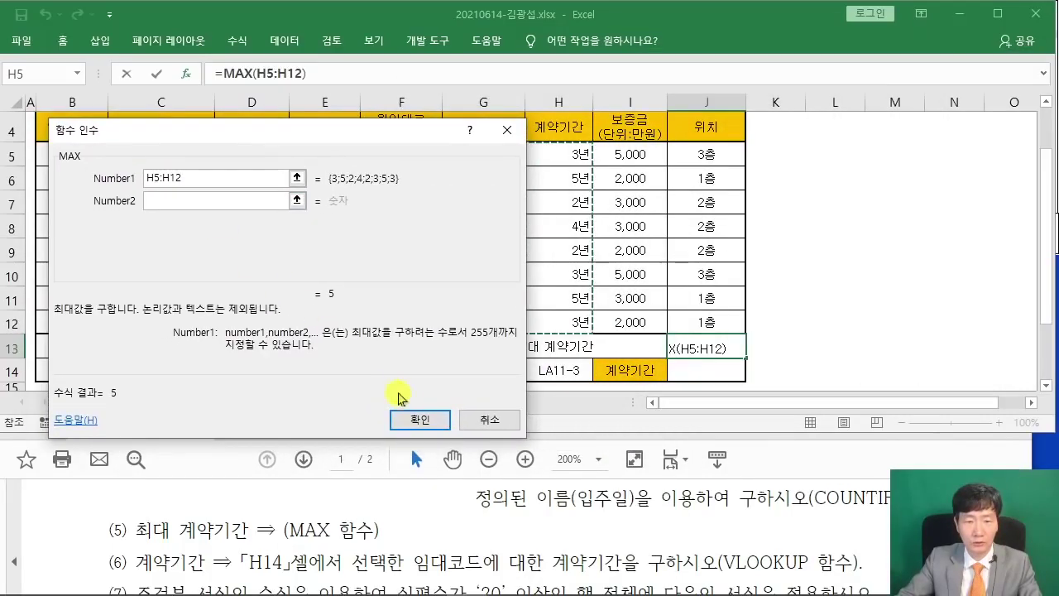
left_click(420, 420)
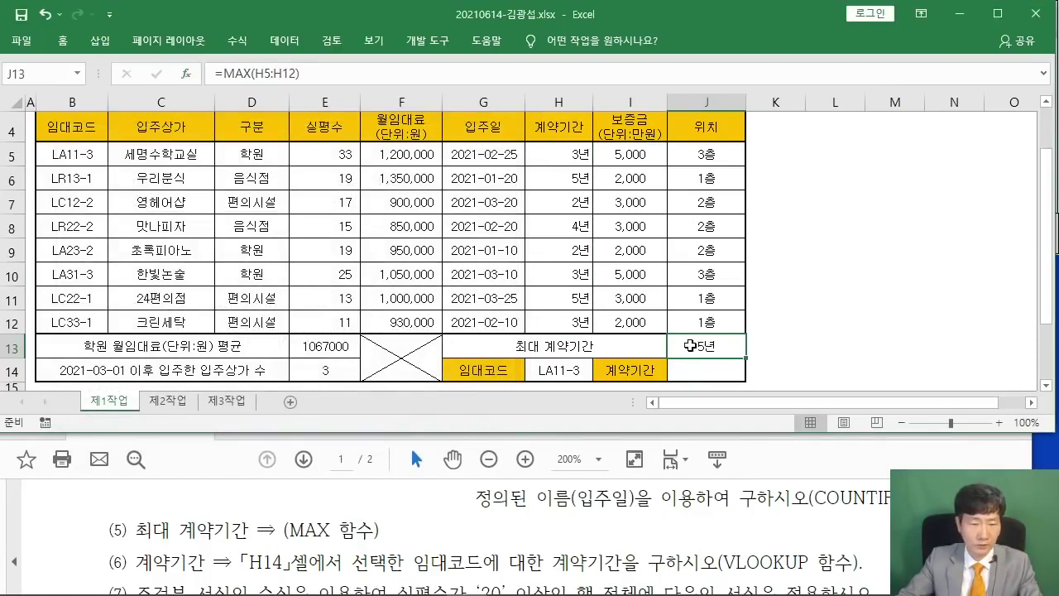
Consult task (6) in the exam PDF and start a VLOOKUP function in cell J14
scroll(259, 523, "down", 2)
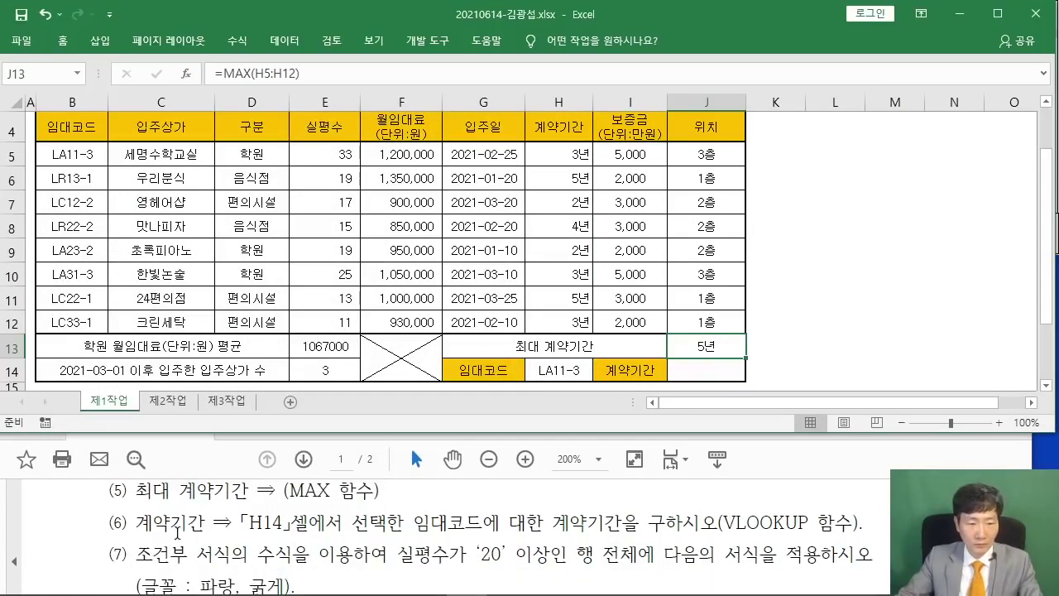
key("Return")
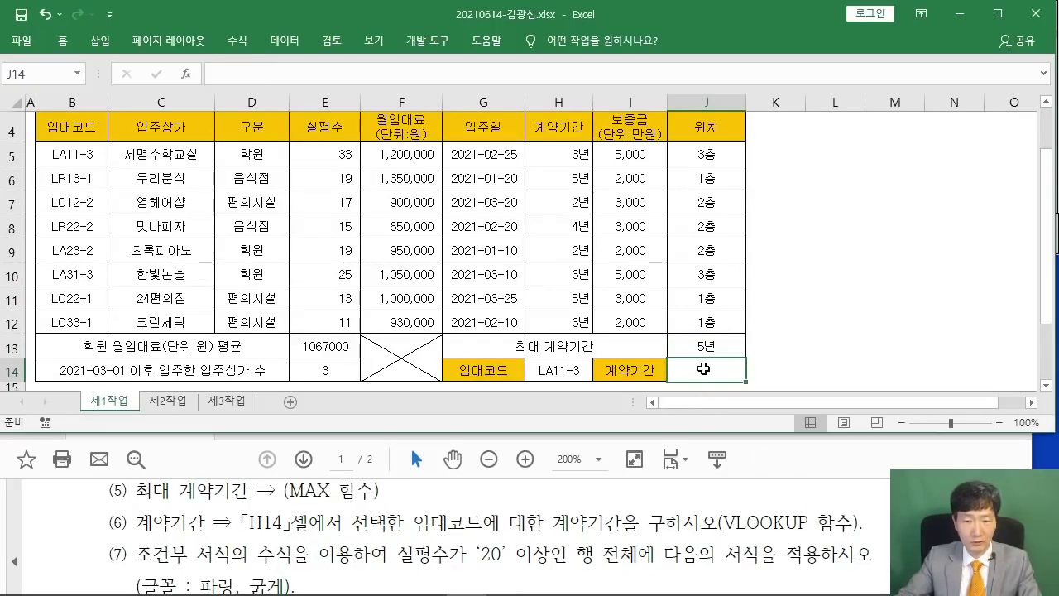
left_click(186, 73)
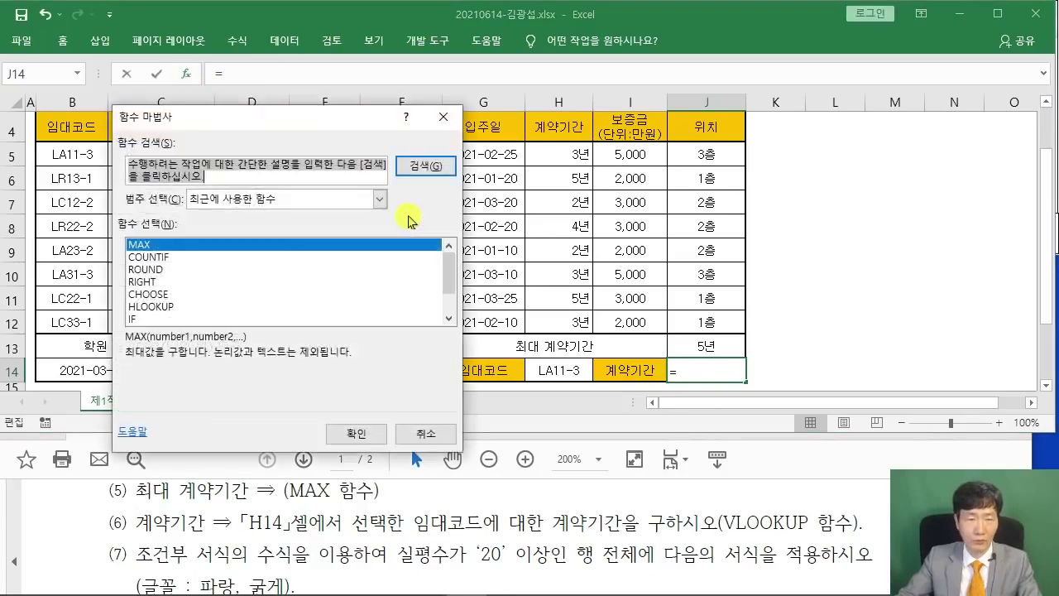
type("VLOOKUP")
key("Return")
left_click_drag(322, 124, 658, 42)
left_click(698, 346)
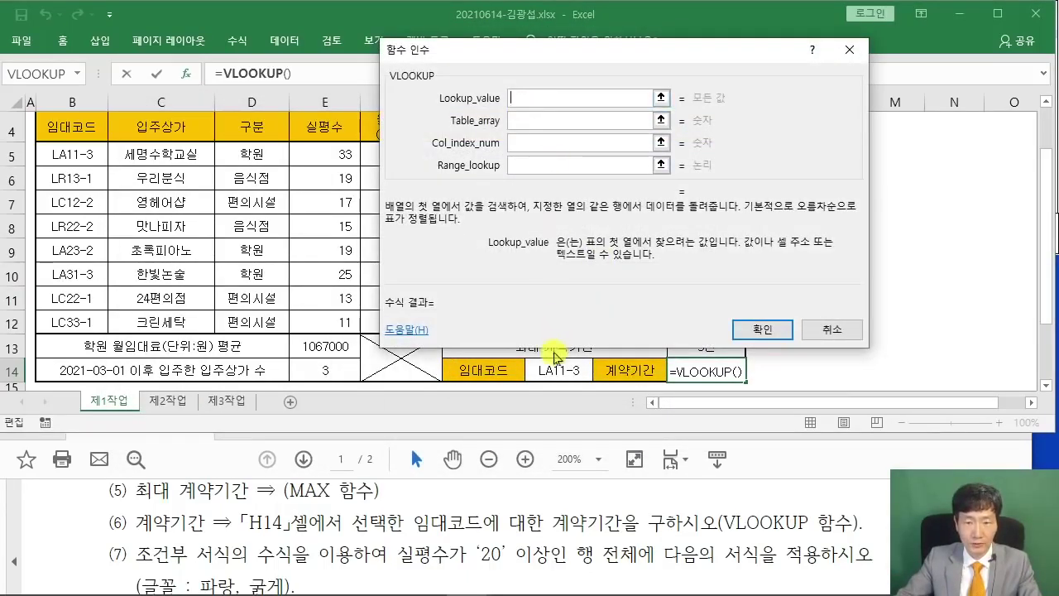
Set the VLOOKUP lookup value to H14 and the table array to B5:H12
left_click(556, 368)
left_click(527, 124)
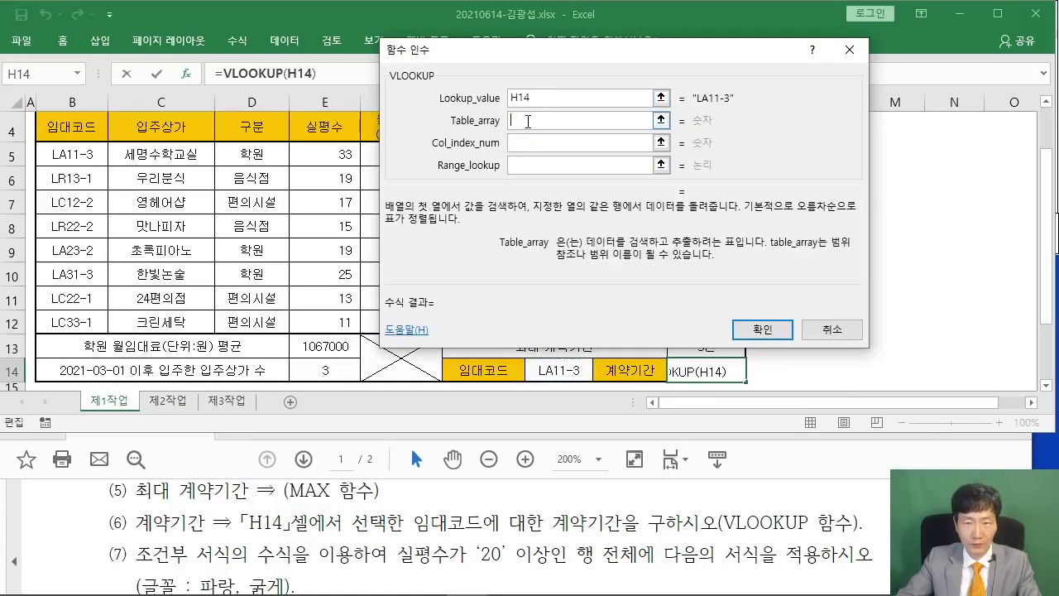
left_click_drag(495, 51, 552, 38)
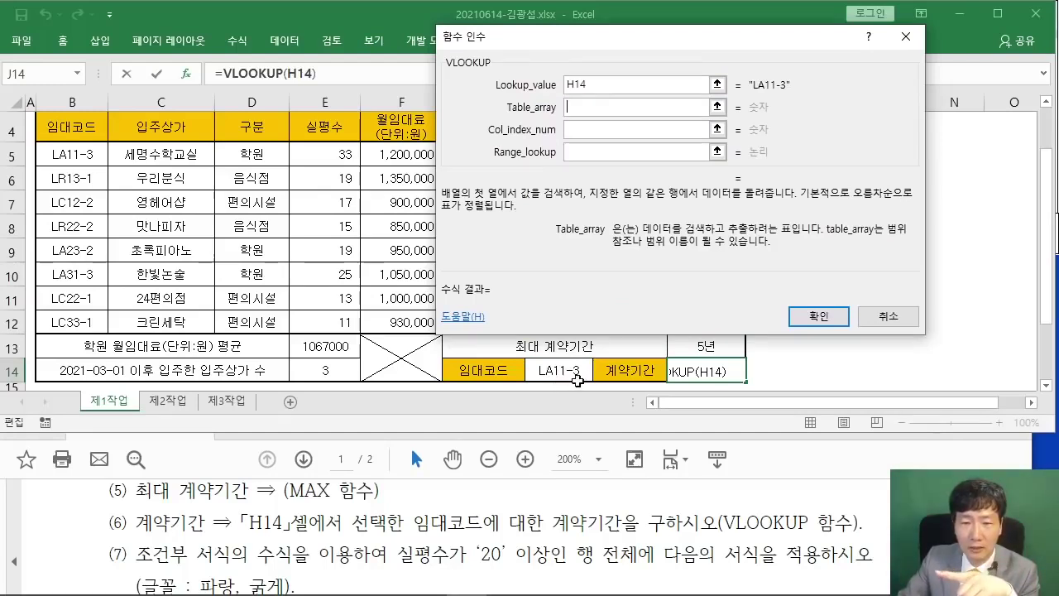
left_click(60, 157)
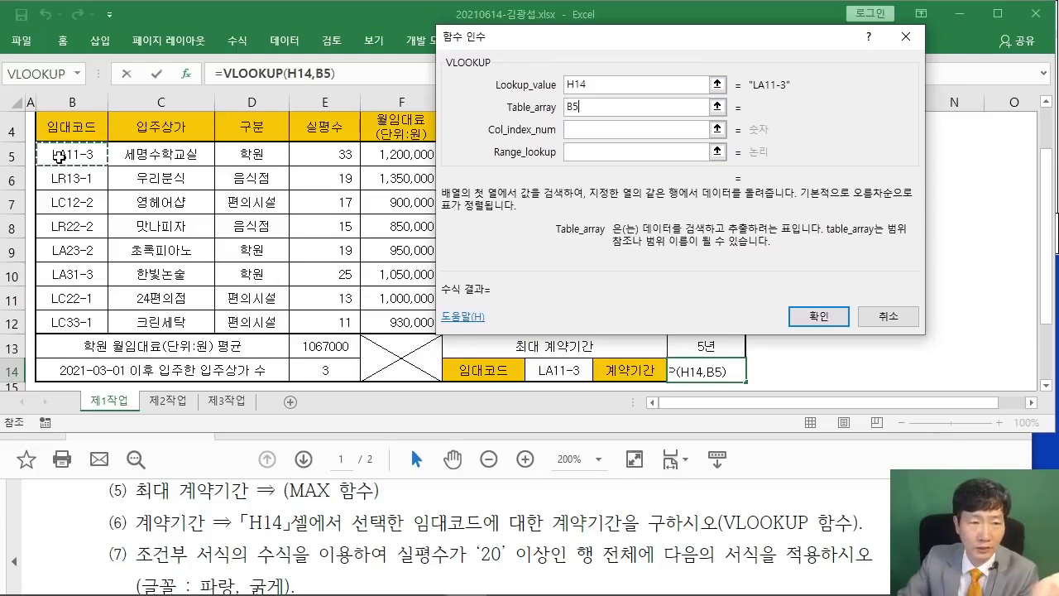
left_click_drag(60, 156, 564, 318)
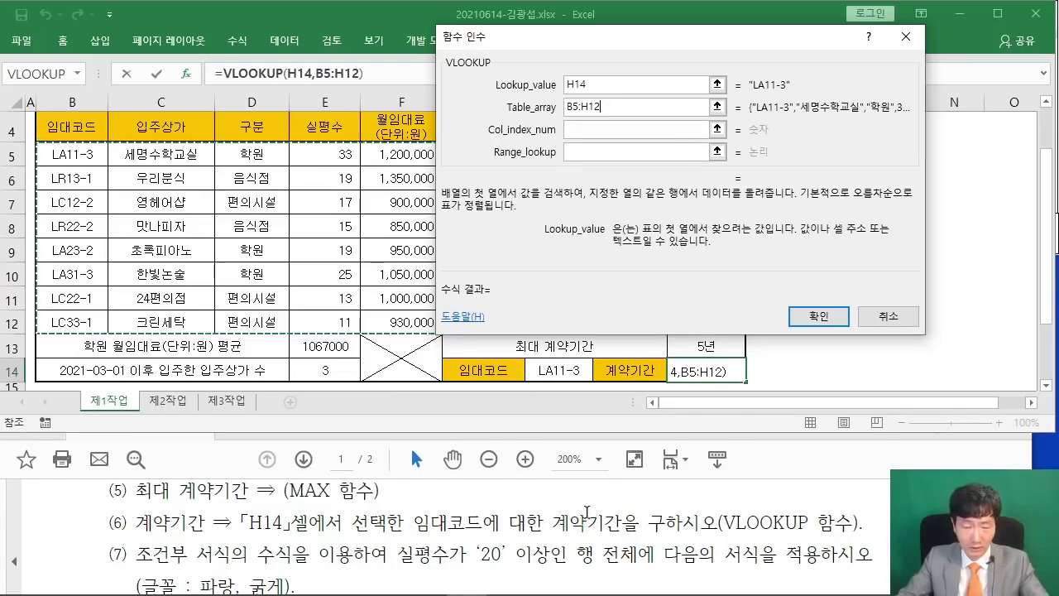
left_click_drag(553, 534, 644, 534)
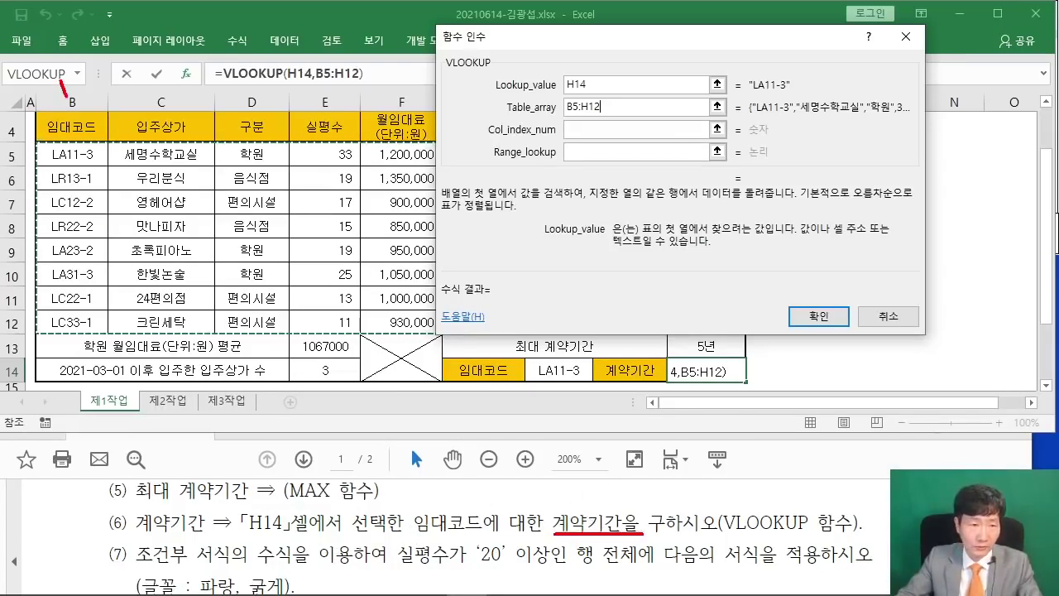
left_click_drag(49, 104, 97, 109)
mouse_move(170, 100)
left_mouse_down()
mouse_move(205, 83)
mouse_move(267, 101)
mouse_move(248, 111)
left_mouse_up()
mouse_move(331, 80)
left_mouse_down()
mouse_move(318, 99)
mouse_move(344, 86)
left_mouse_up()
left_click_drag(429, 79, 436, 98)
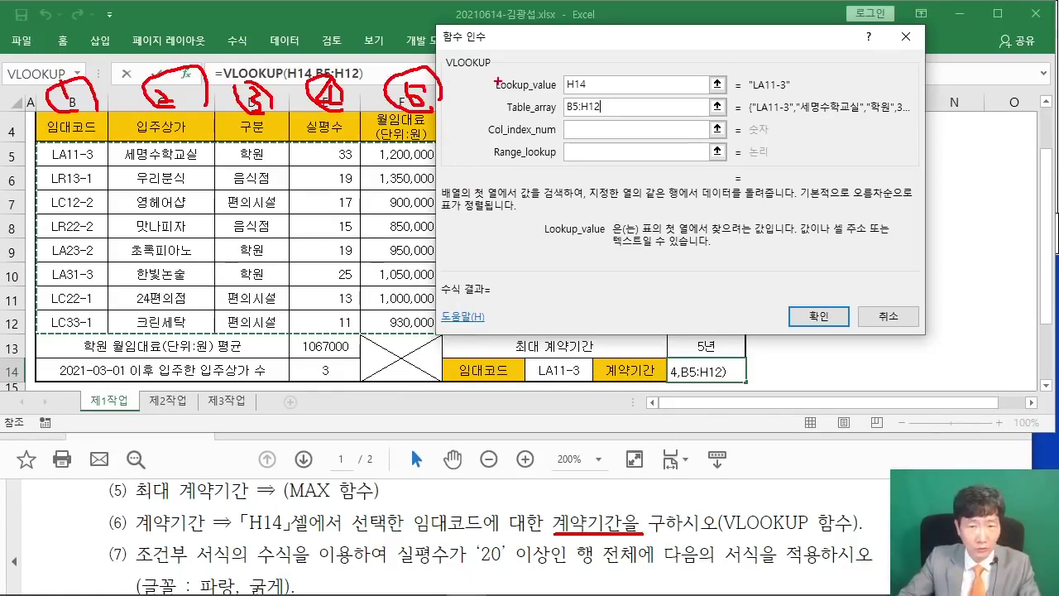
key("Escape")
Set the VLOOKUP column index to 7 and the range lookup to FALSE, and insert the formula
left_click_drag(484, 37, 605, 46)
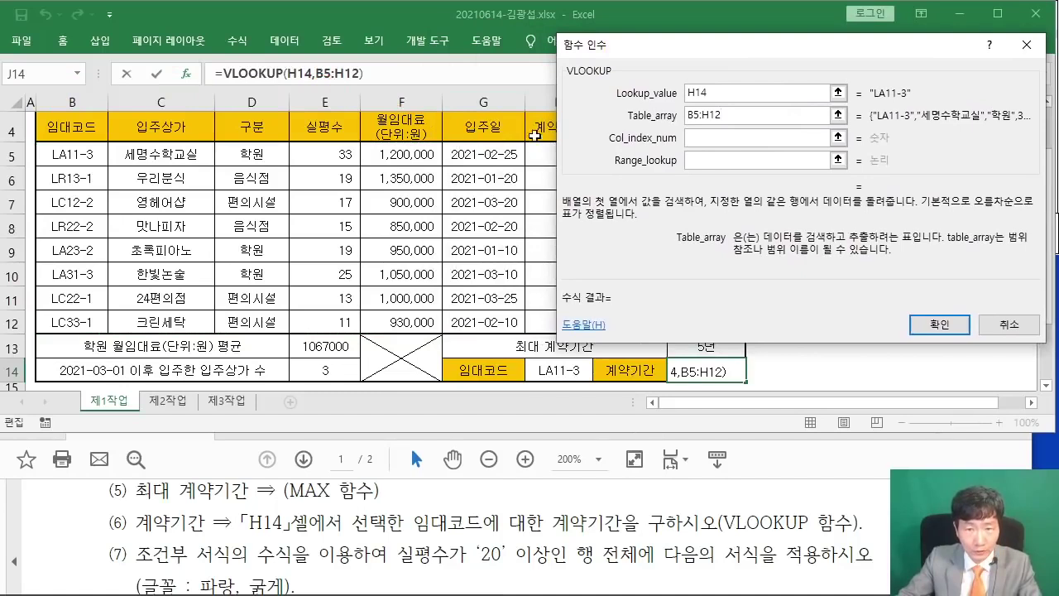
left_click_drag(634, 46, 706, 57)
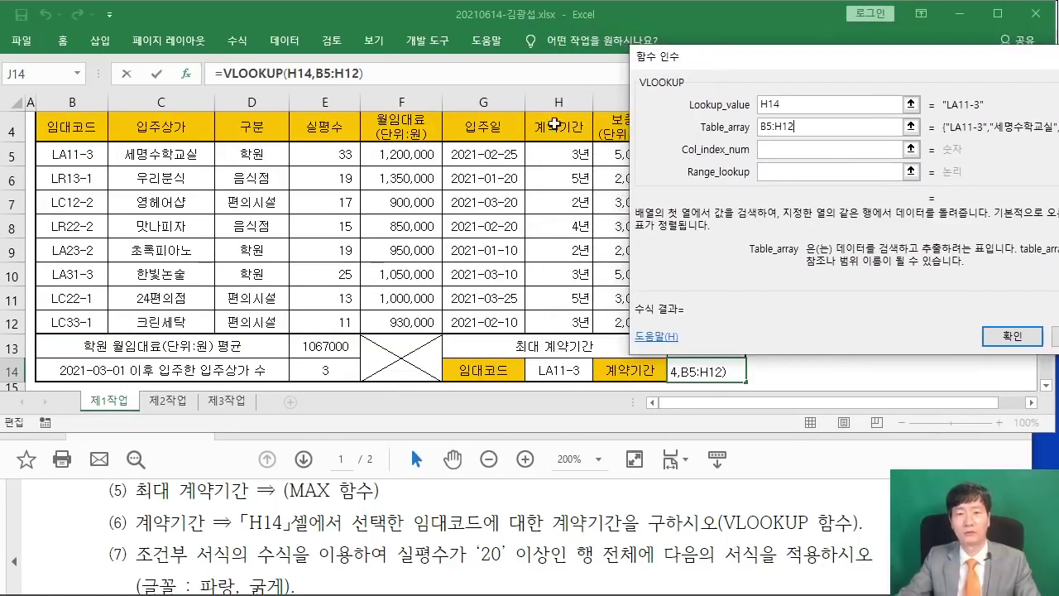
left_click(770, 151)
type("7")
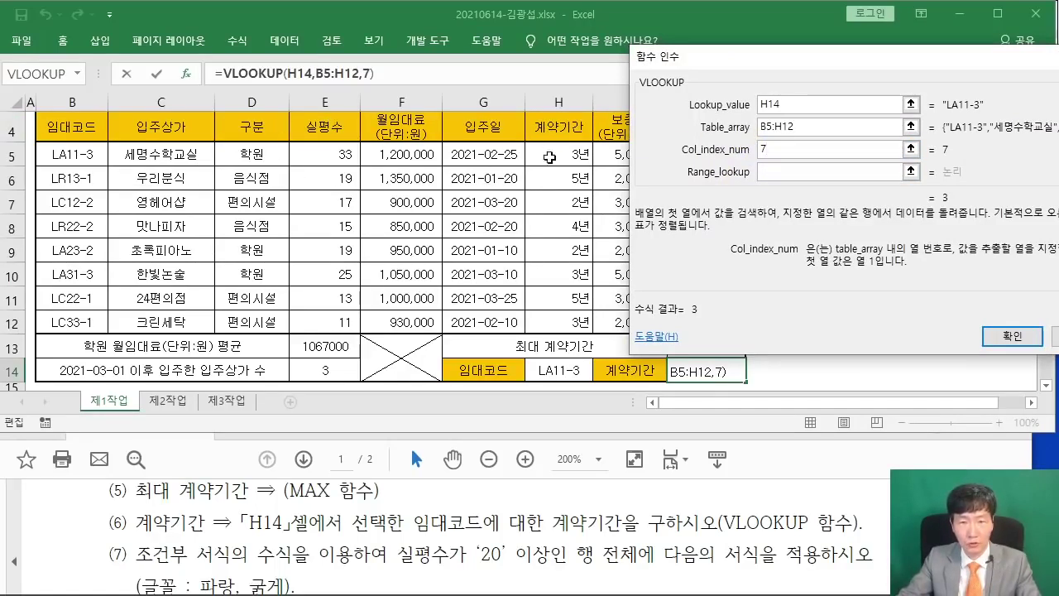
left_click_drag(742, 68, 351, 63)
left_click(384, 168)
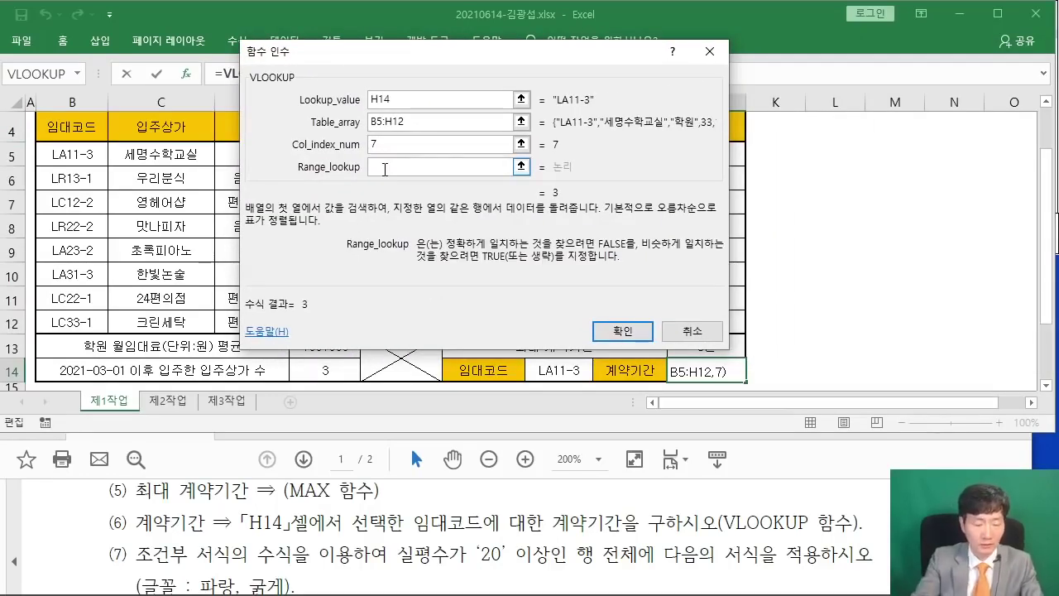
type("FALSE")
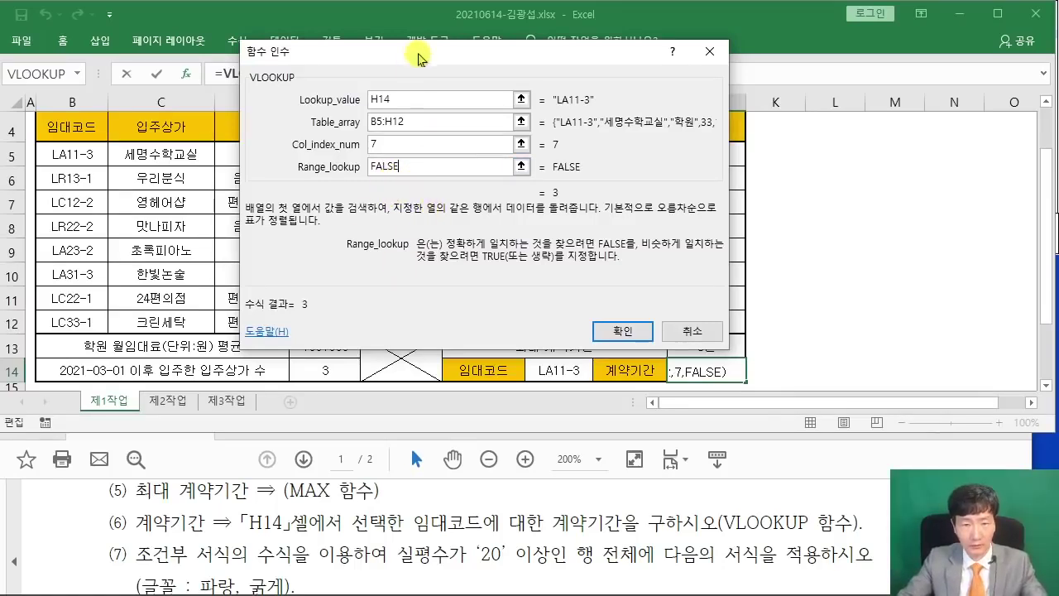
left_click_drag(419, 53, 426, 117)
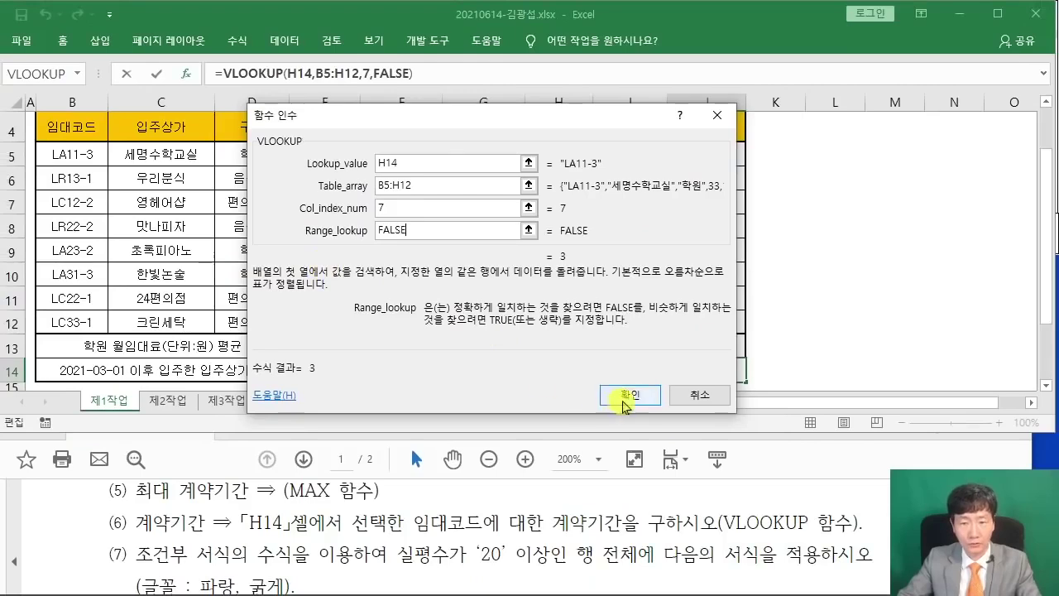
left_click(621, 399)
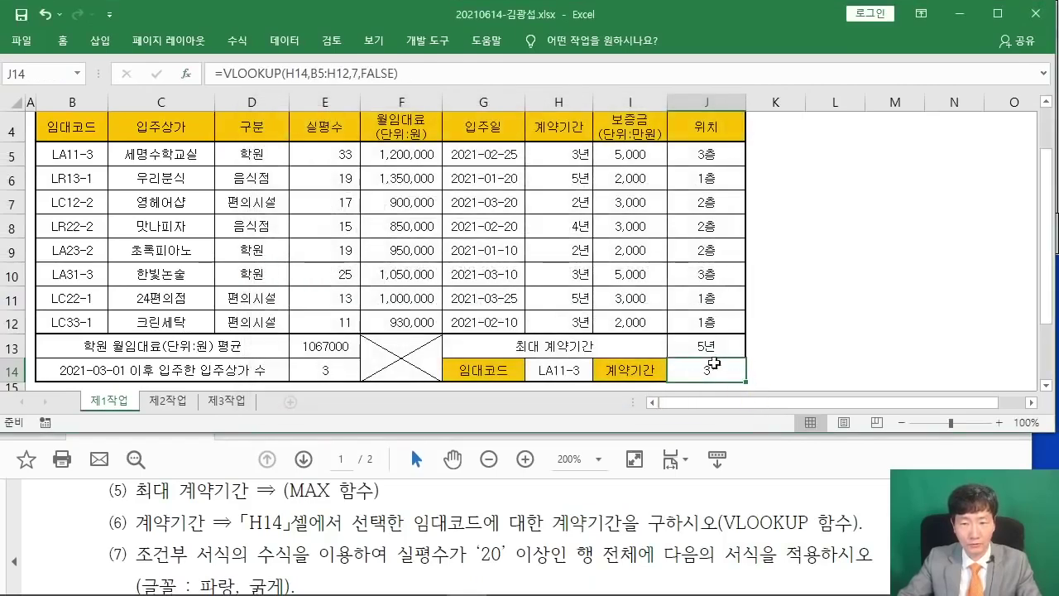
Test the lookup by switching the 임대코드 in H14 to LC12-2, and set it back to LA11-3
left_click(588, 371)
left_click(599, 375)
key("Down")
key("Down")
key("Return")
left_click(597, 375)
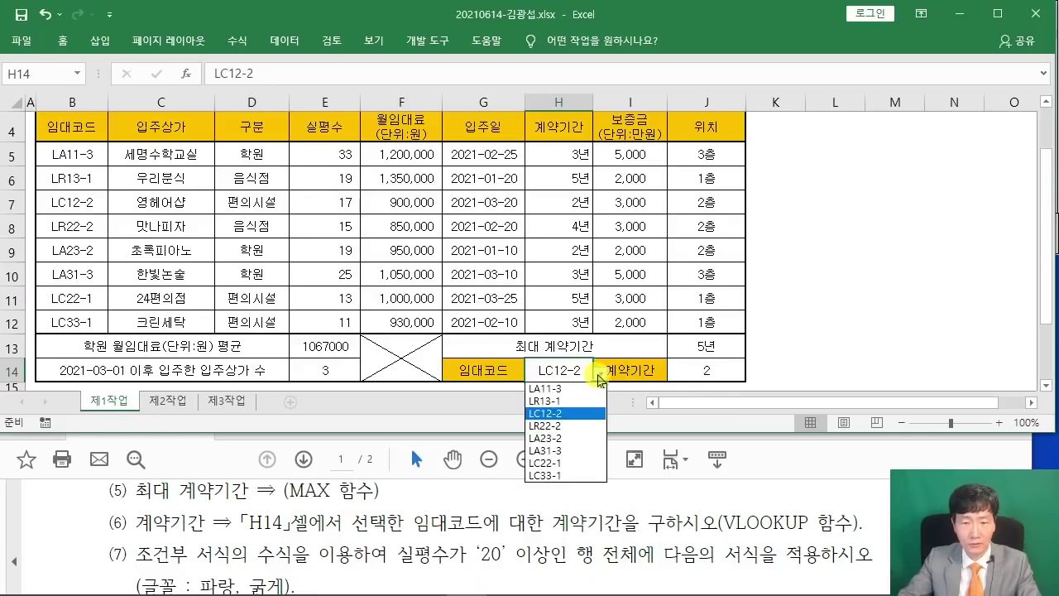
left_click(550, 387)
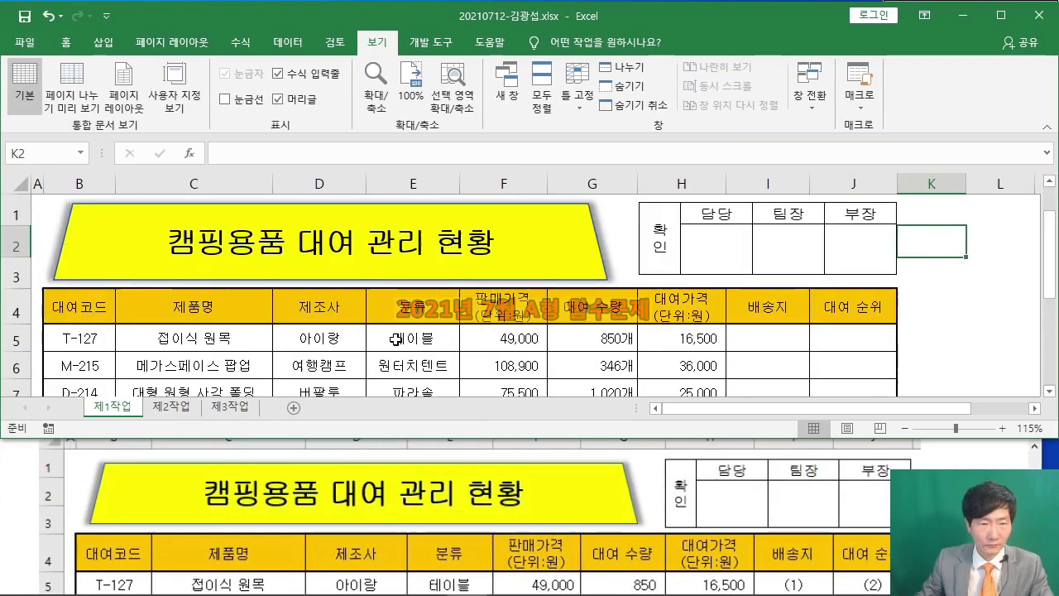
Switch to the GE07-10A.pdf exam sheet for the 20210712 workbook and find function tasks (1) and (2)
left_click(30, 509)
scroll(31, 510, "down", 5)
scroll(136, 510, "down", 8)
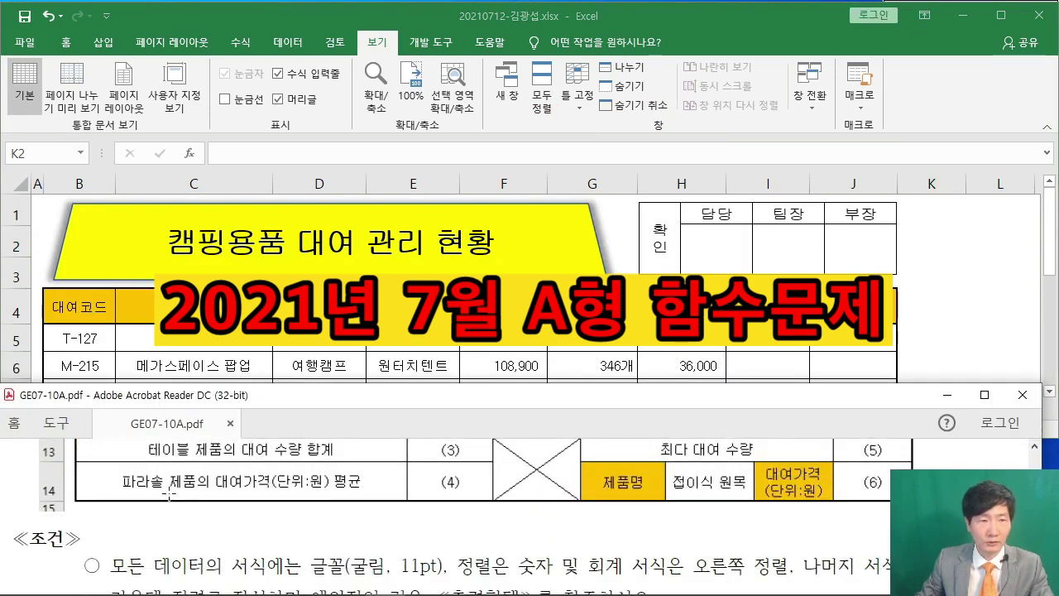
scroll(177, 480, "down", 10)
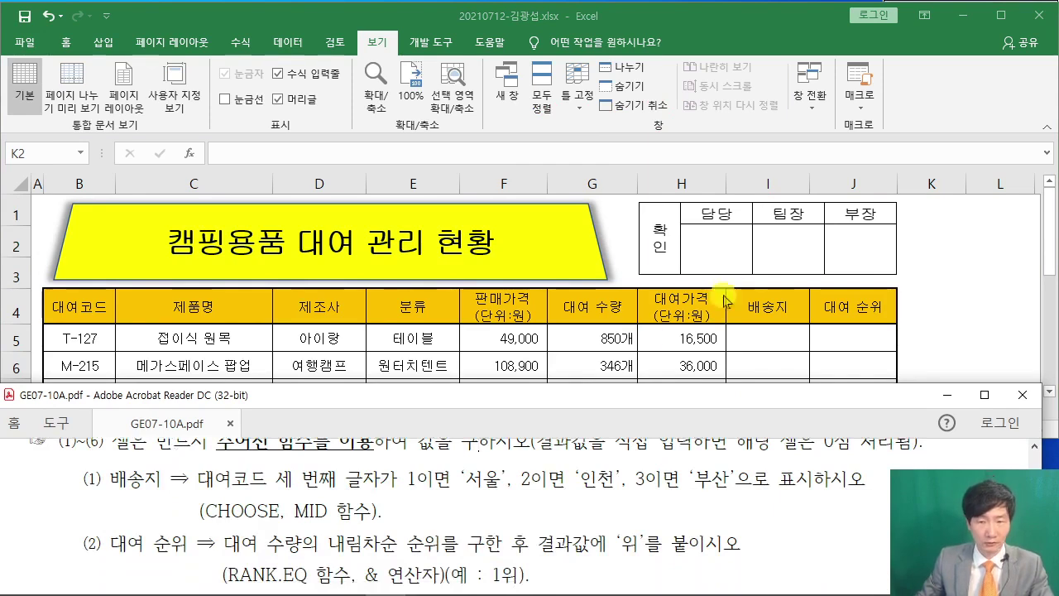
Collapse the ribbon and examine the blank 배송지, 대여 순위 and summary cells of the camping rental table
left_click(779, 318)
scroll(783, 335, "down", 1)
scroll(783, 334, "down", 1)
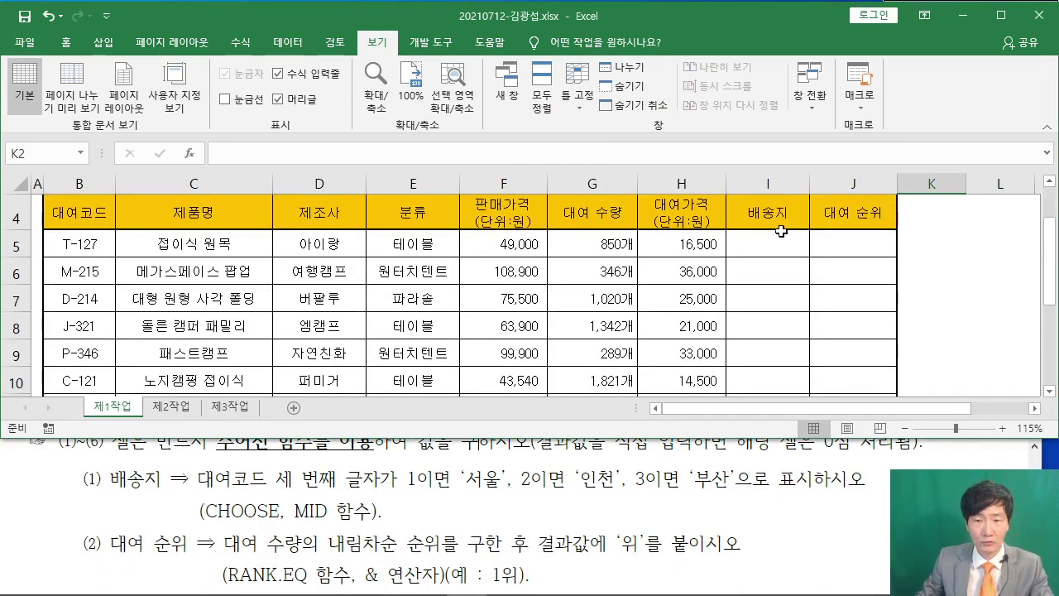
double_click(374, 40)
left_click_drag(784, 167, 791, 361)
left_click_drag(845, 159, 856, 356)
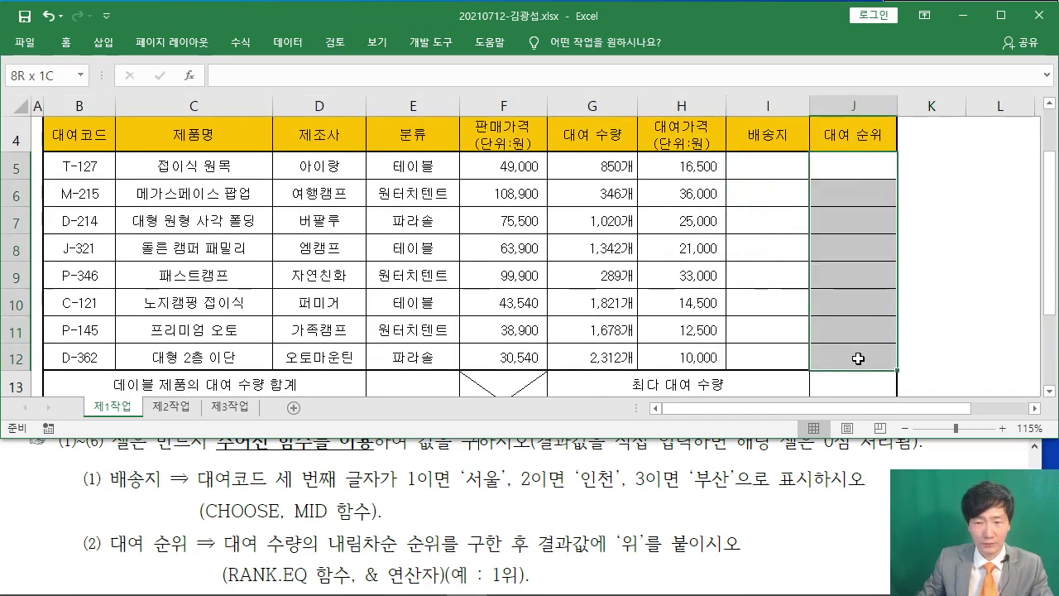
left_click(772, 154)
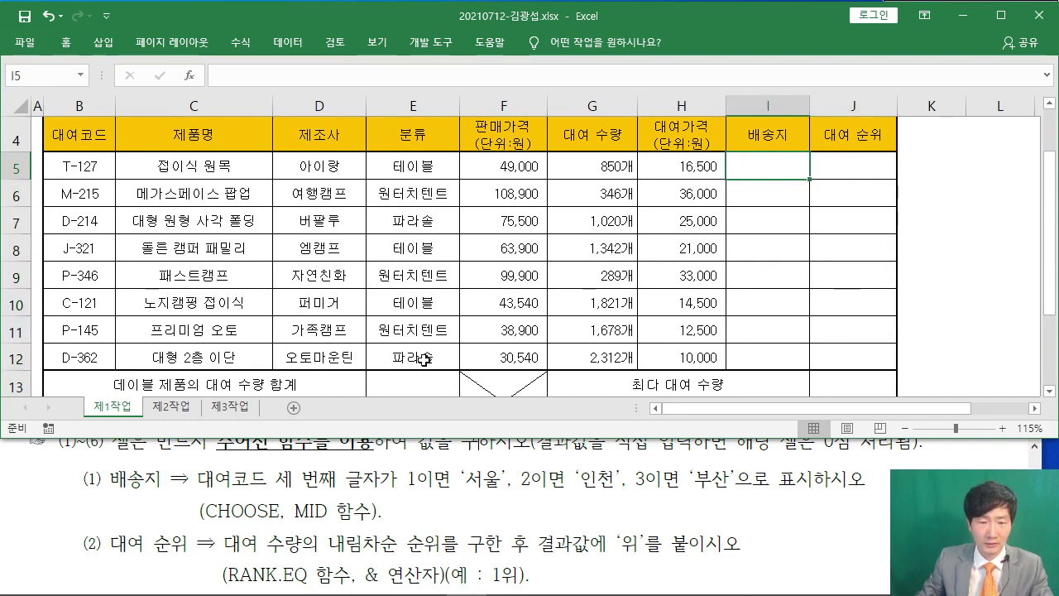
scroll(410, 359, "down", 1)
left_click(414, 323)
left_click(823, 292)
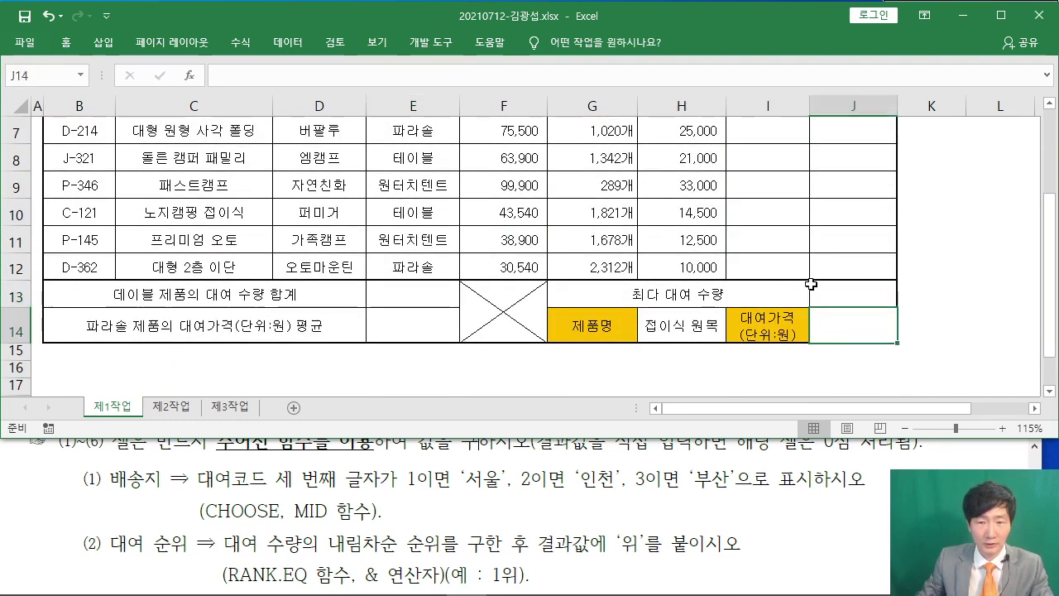
scroll(791, 261, "up", 2)
left_click(767, 259)
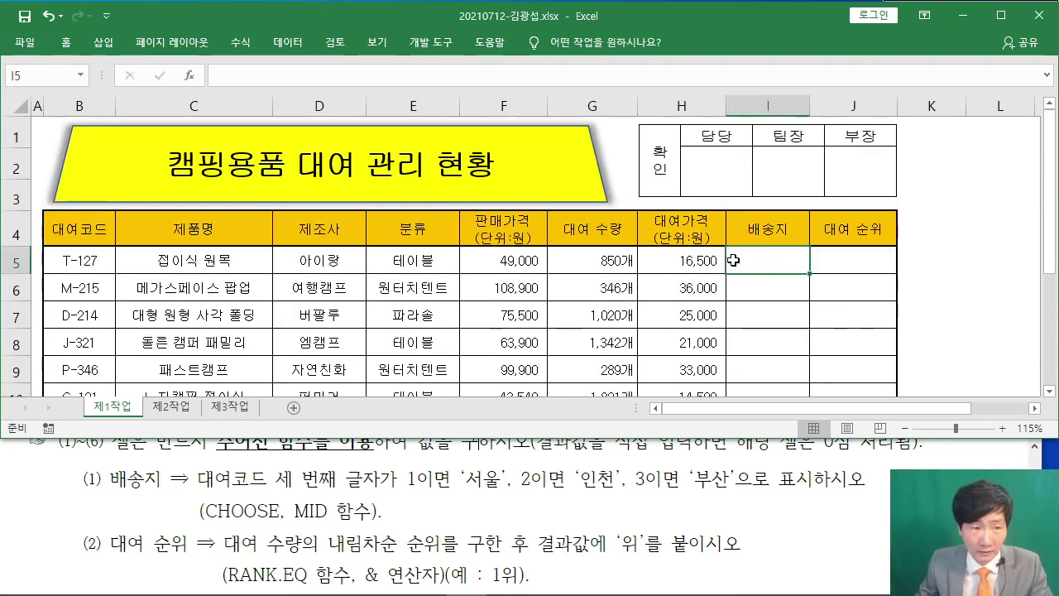
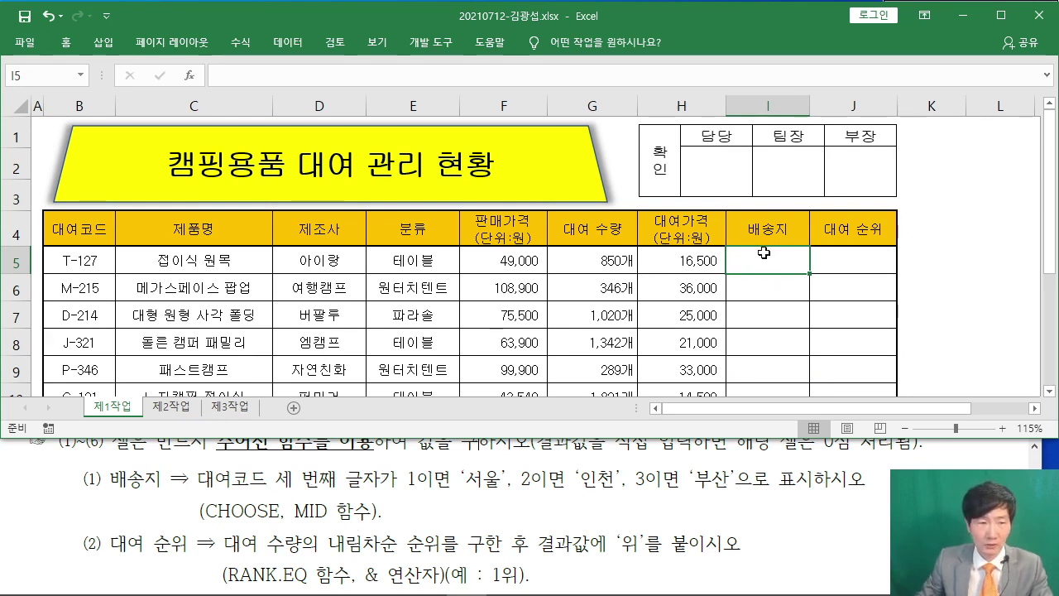
Search for the CHOOSE function and open its arguments for cell I5, with the 대여코드 column left uncovered
left_click(189, 77)
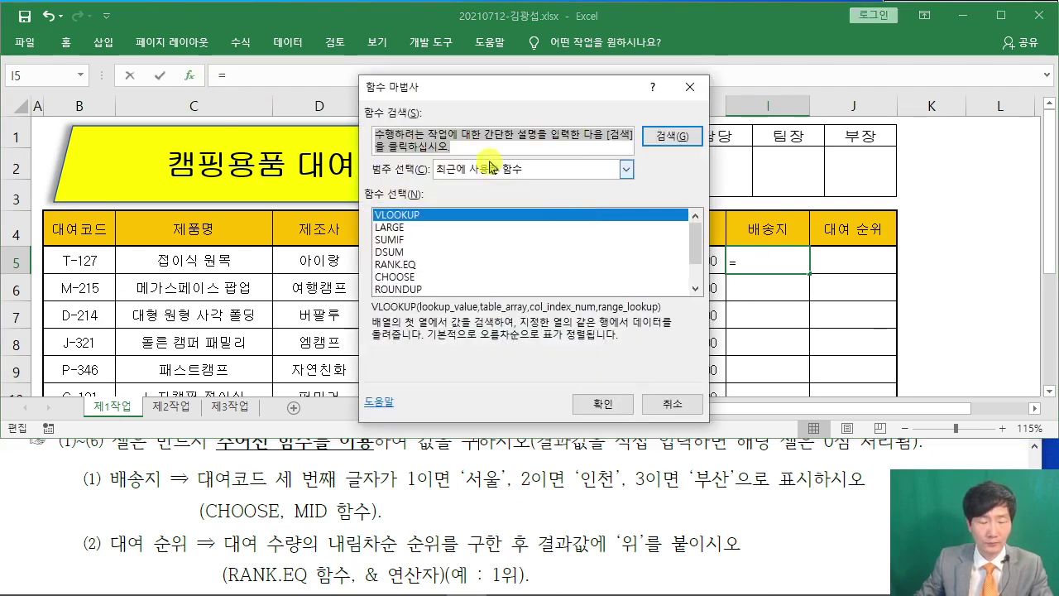
type("조o")
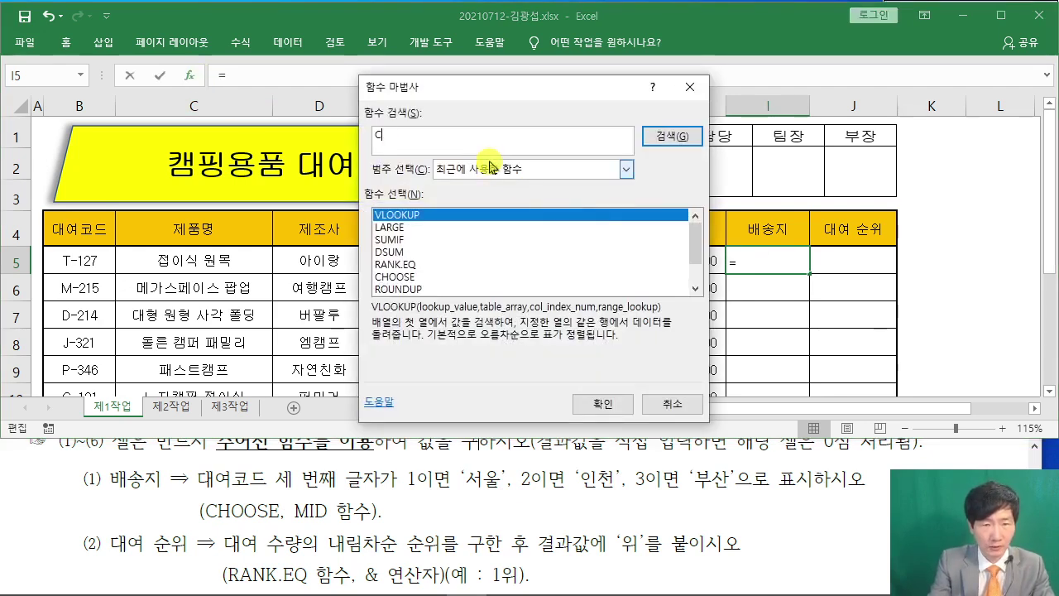
key("Return")
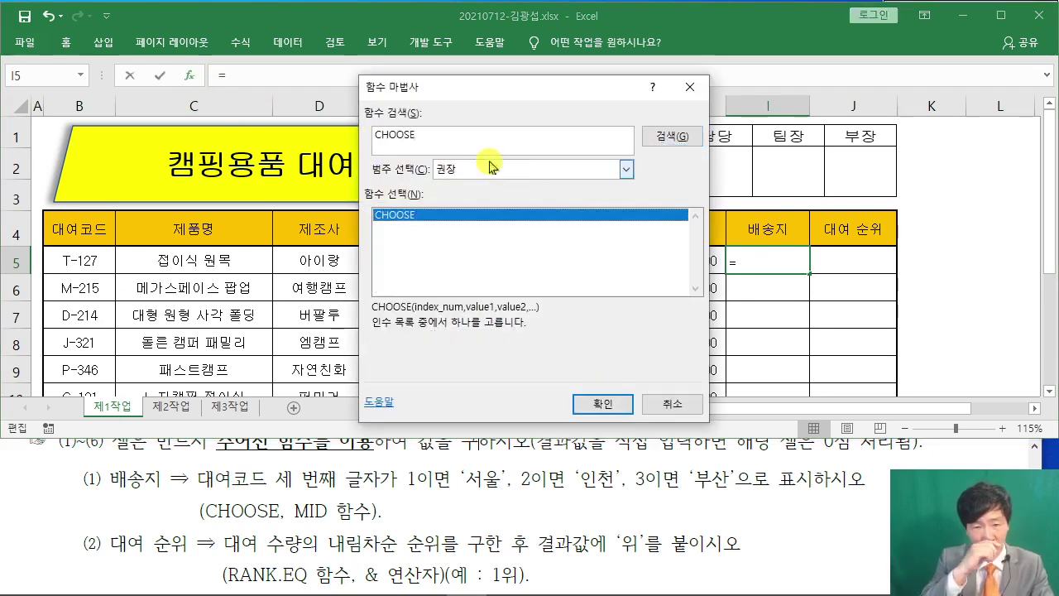
left_click(602, 404)
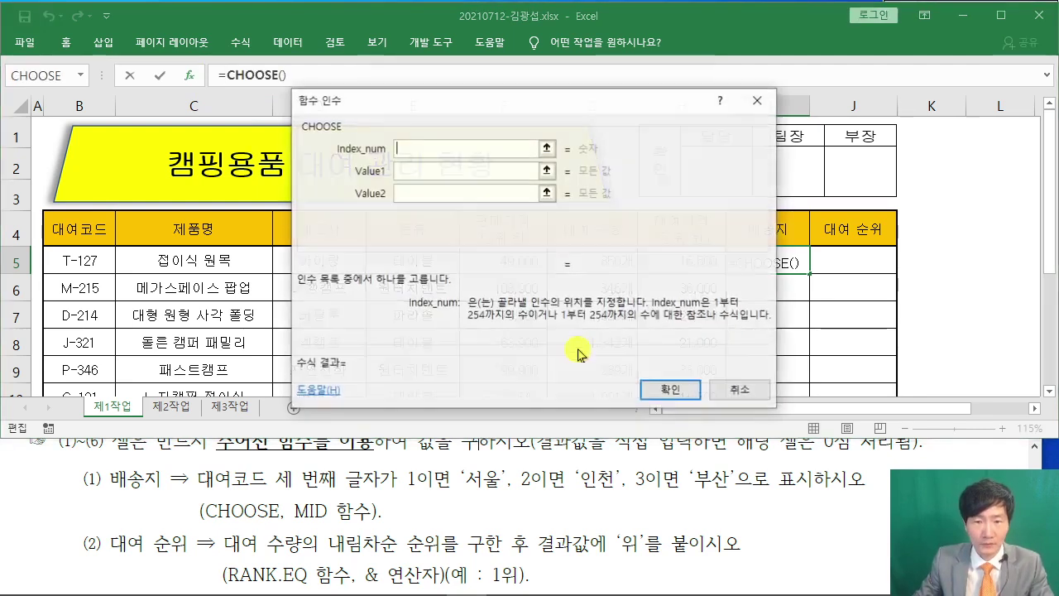
left_click_drag(445, 107, 568, 138)
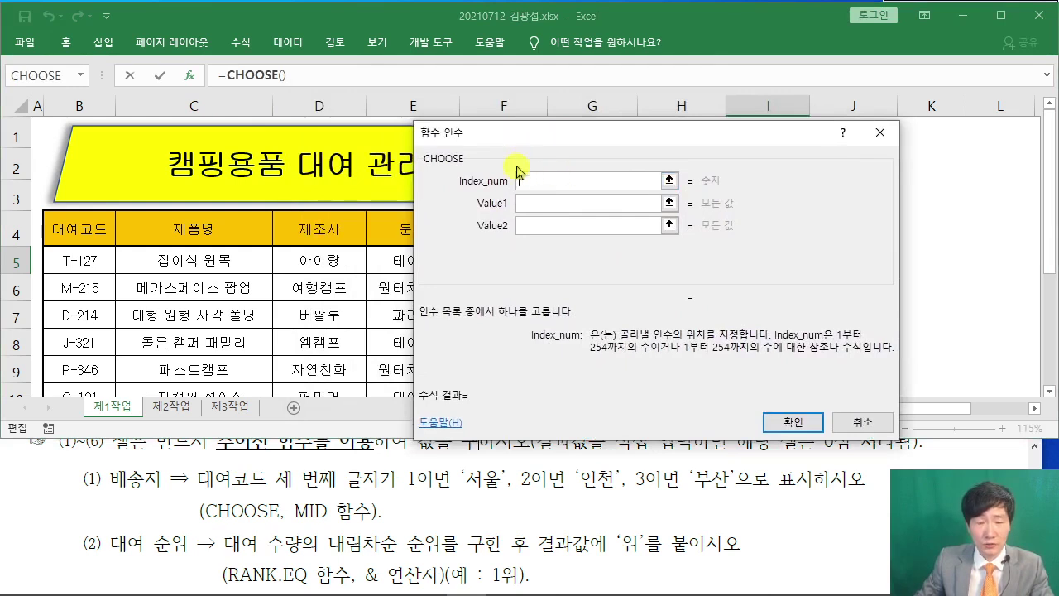
Nest a MID function in CHOOSE's Index_num argument and open the MID arguments
left_click(527, 203)
left_click(525, 180)
left_click(526, 203)
left_click(527, 226)
left_click(532, 183)
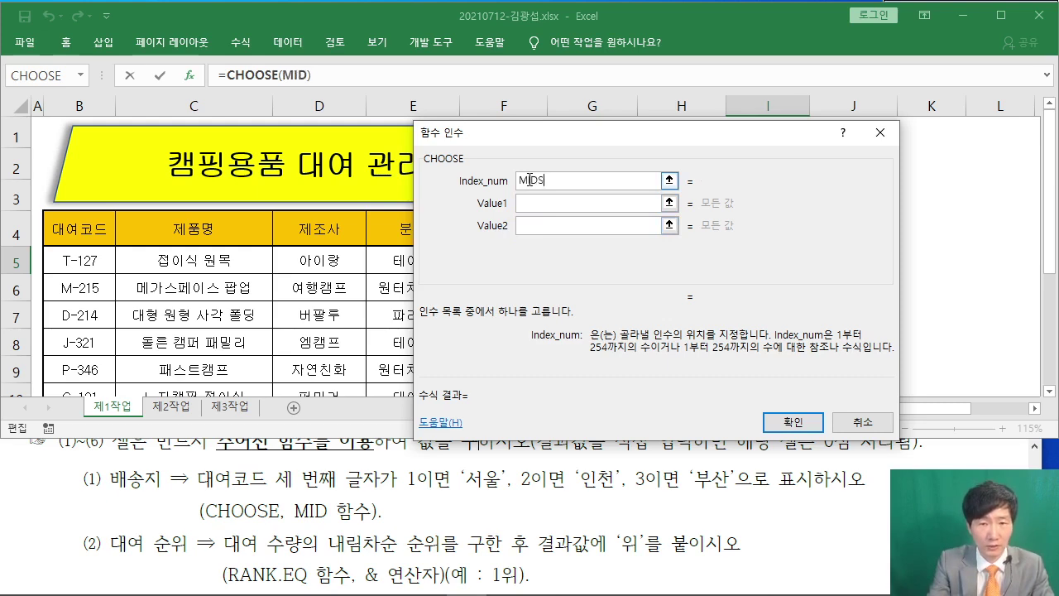
type("MIDS")
key("BackSpace")
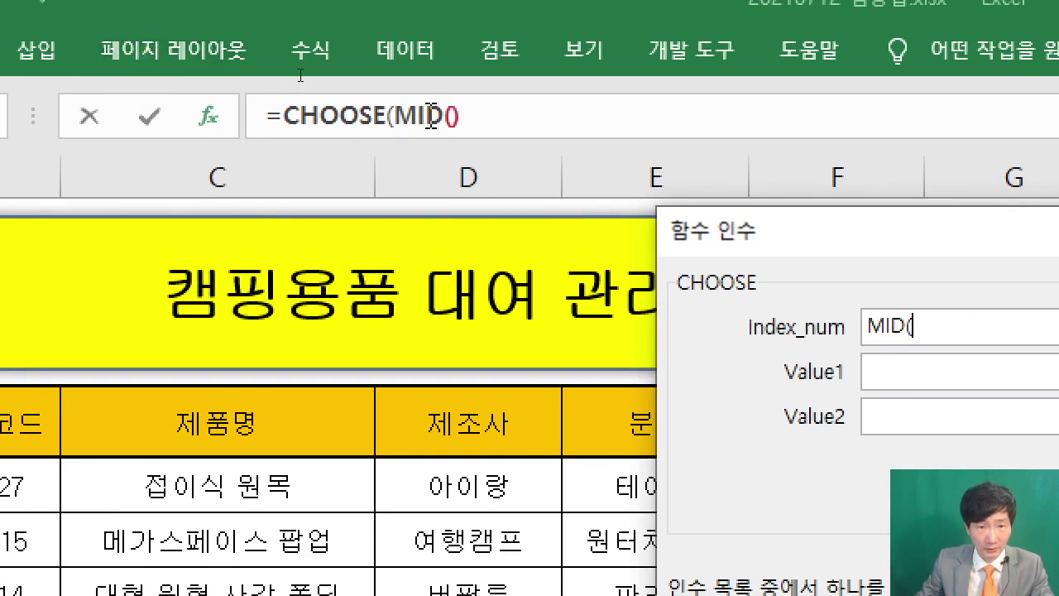
left_click(428, 115)
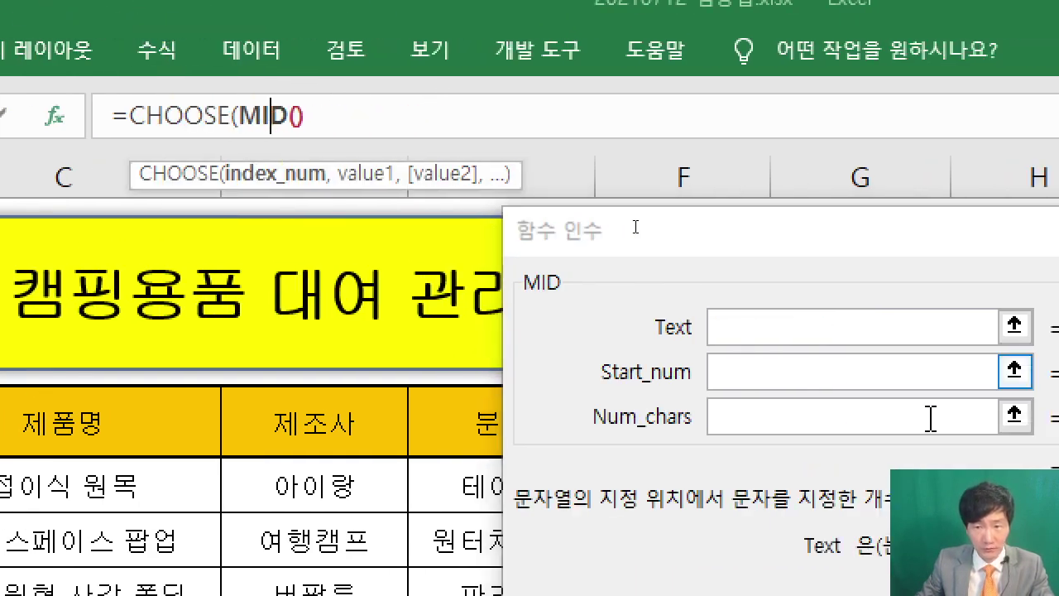
left_click(872, 412)
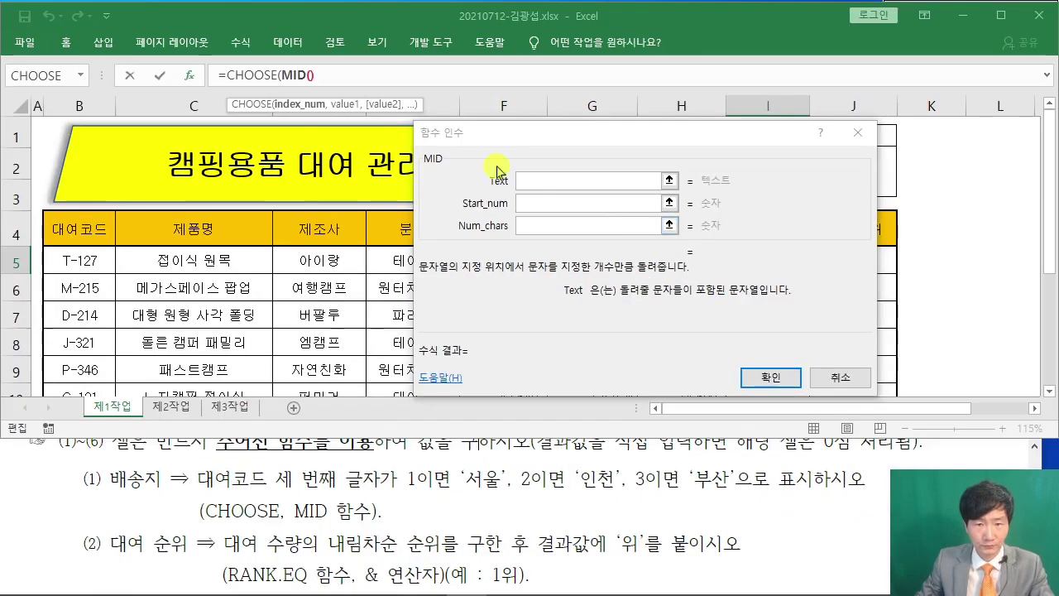
Set the MID text to B5, the start number to 3 and the number of characters to 1
left_click(531, 181)
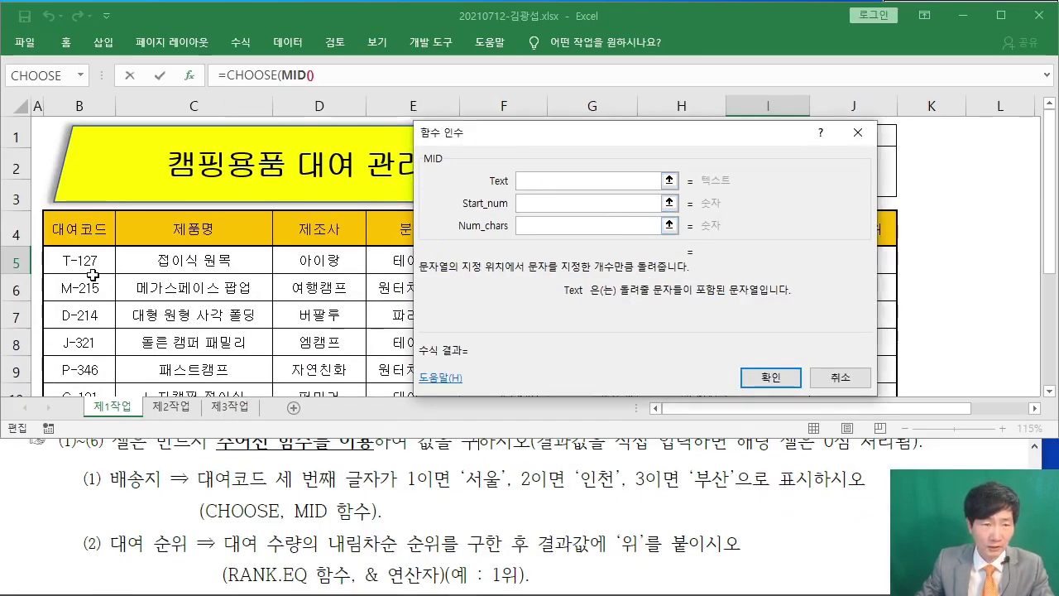
left_click(79, 259)
left_click(548, 204)
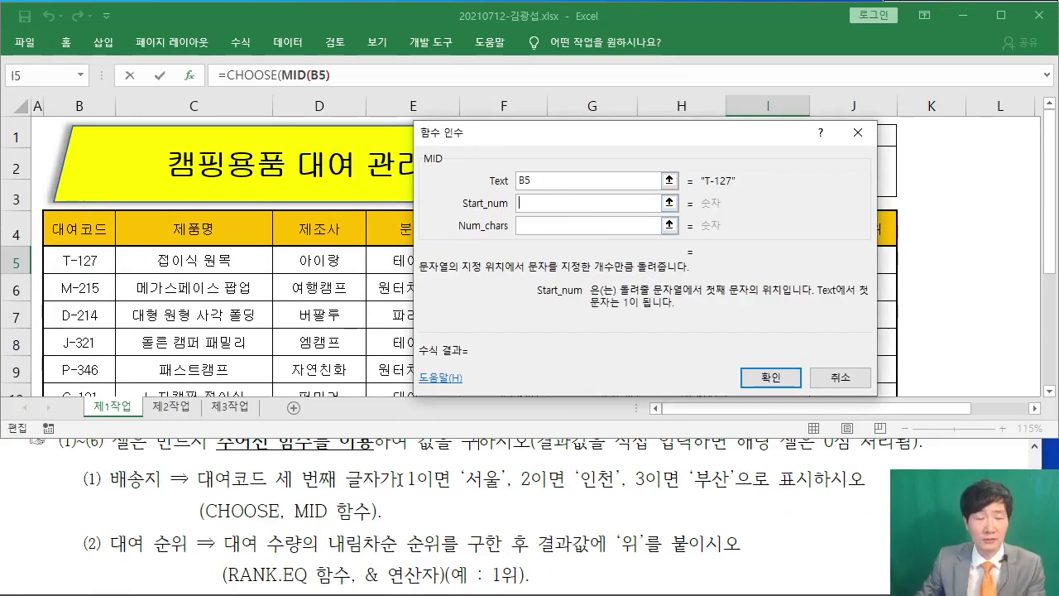
type("3")
left_click(536, 228)
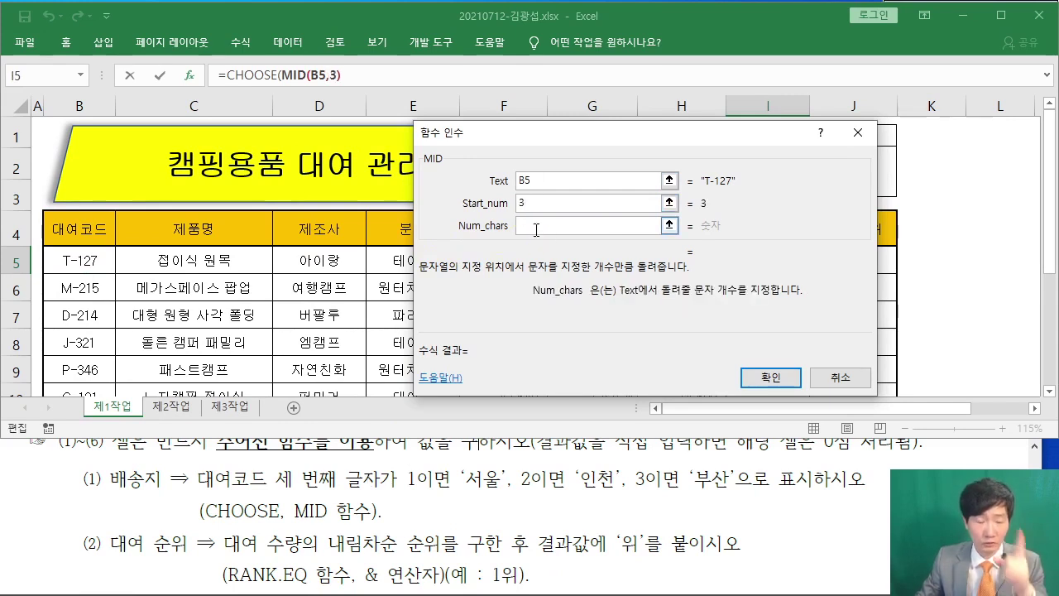
type("1")
left_click(611, 203)
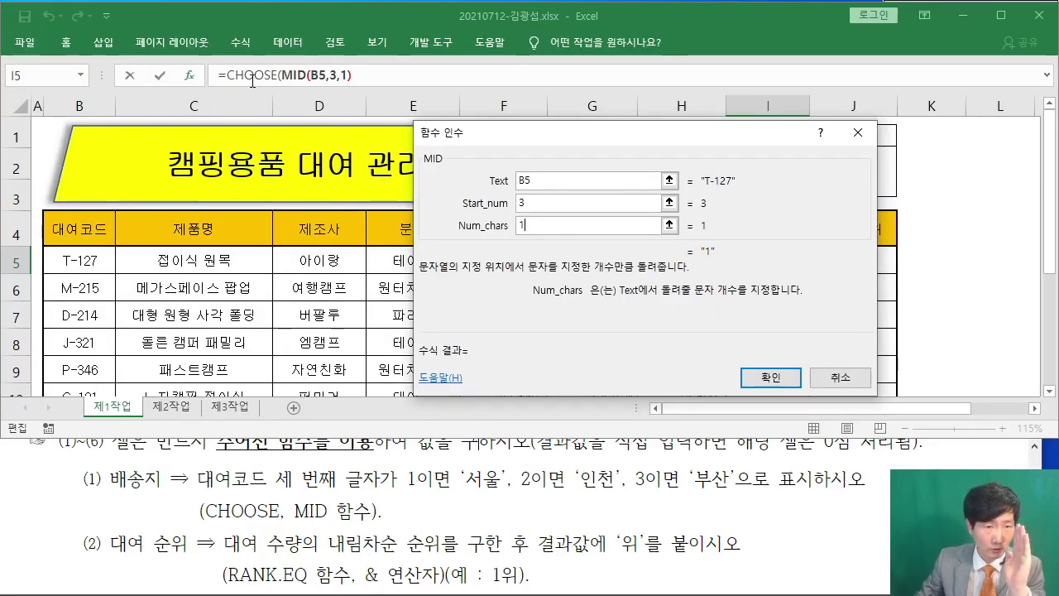
Return to the CHOOSE arguments, set the three values to "서울", "인천" and "부산", and insert the formula
left_click(252, 75)
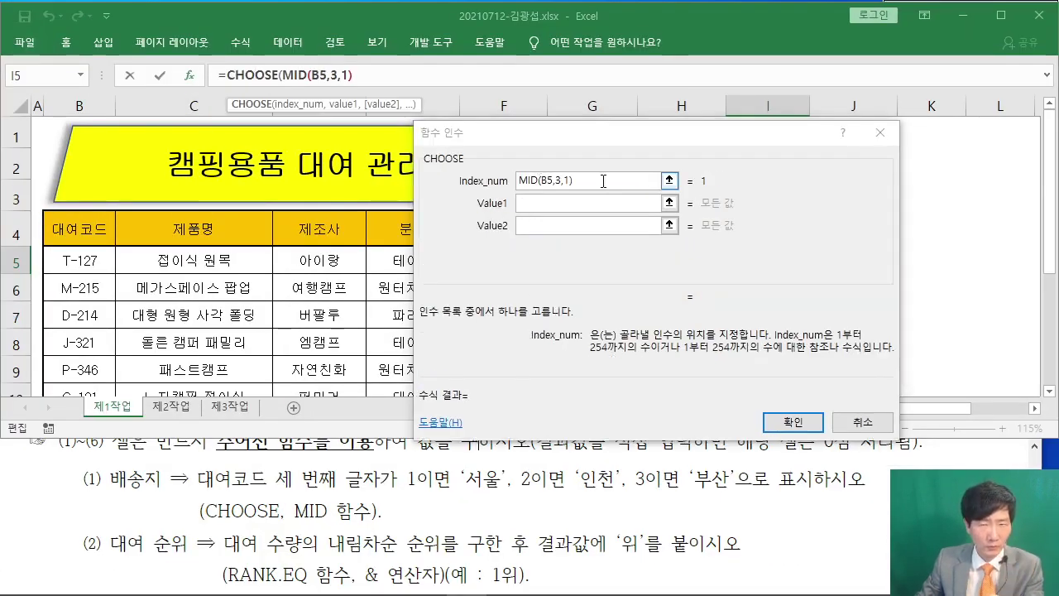
left_click(532, 203)
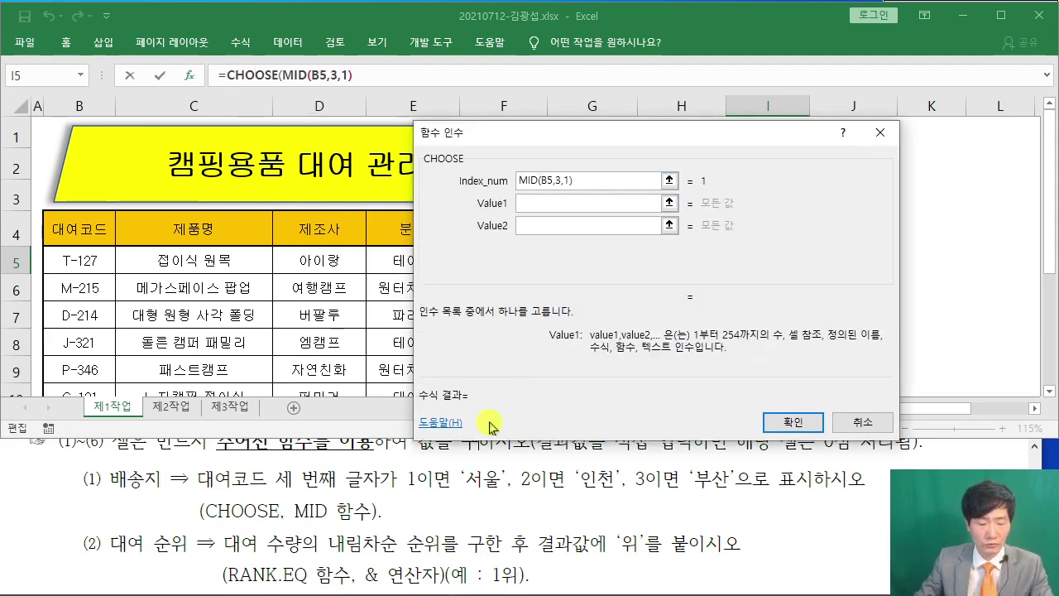
type("\"TJDN")
key("BackSpace")
key("BackSpace")
key("BackSpace")
key("BackSpace")
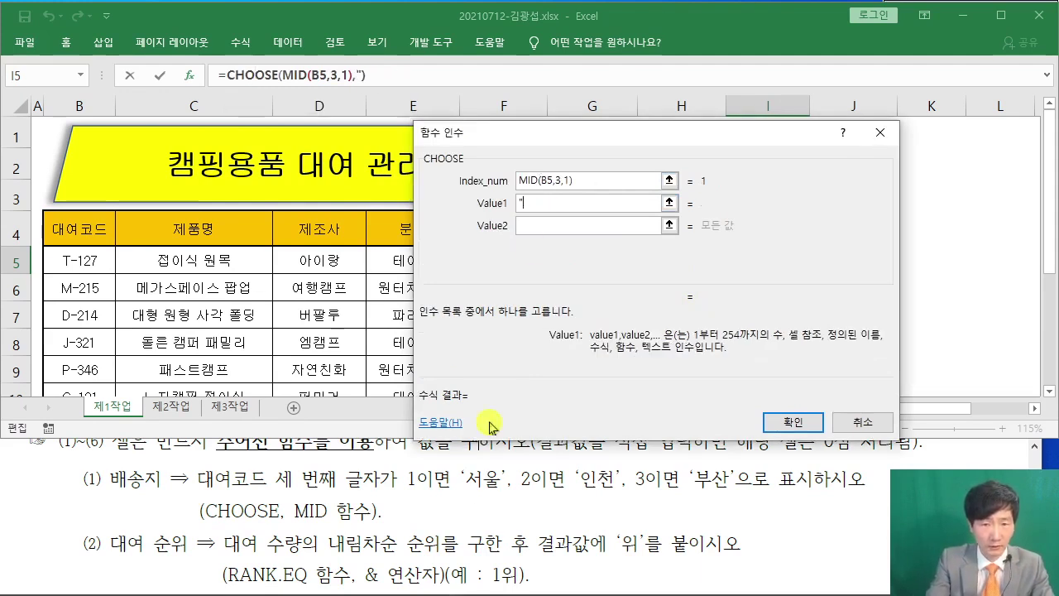
type("서울\"")
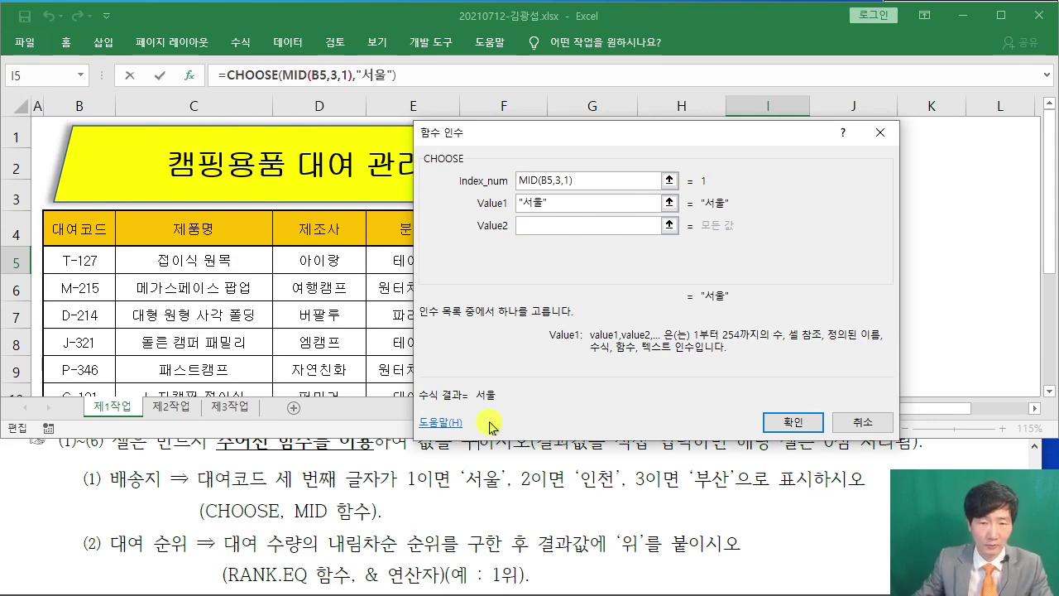
type("\"인ㅌ천\"")
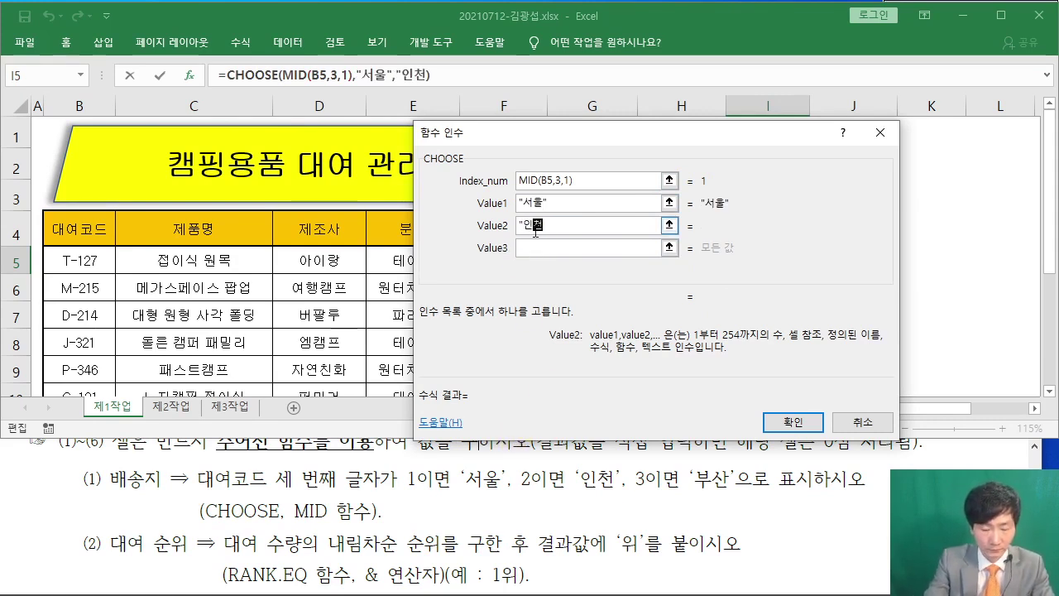
left_click(566, 247)
type("\"부산\"")
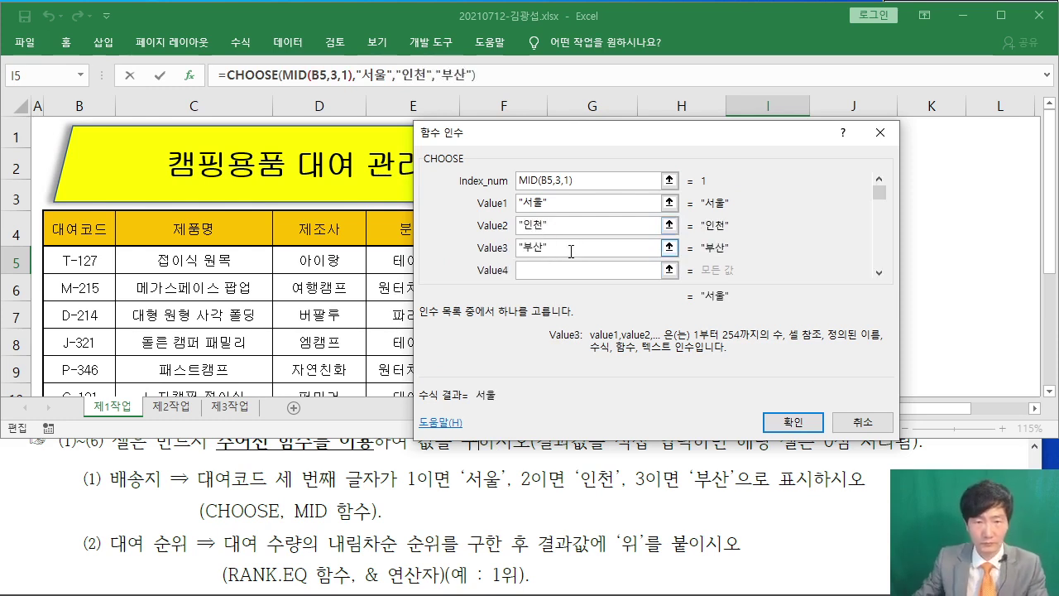
left_click(785, 422)
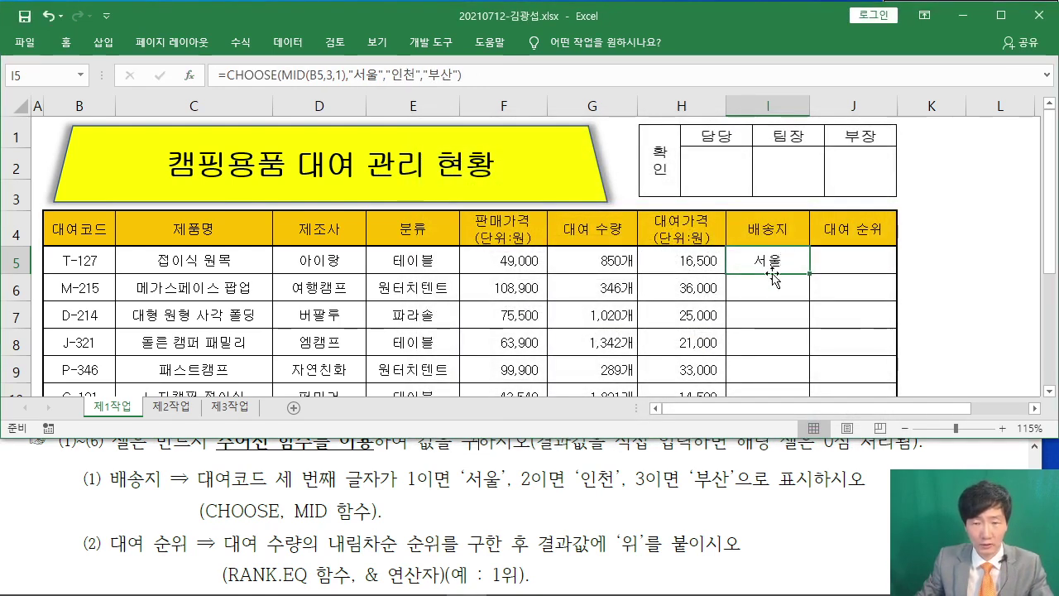
Fill the 배송지 formula from I5 down to I12 without formatting, and reselect I5
scroll(811, 285, "down", 1)
left_click_drag(811, 180, 811, 363)
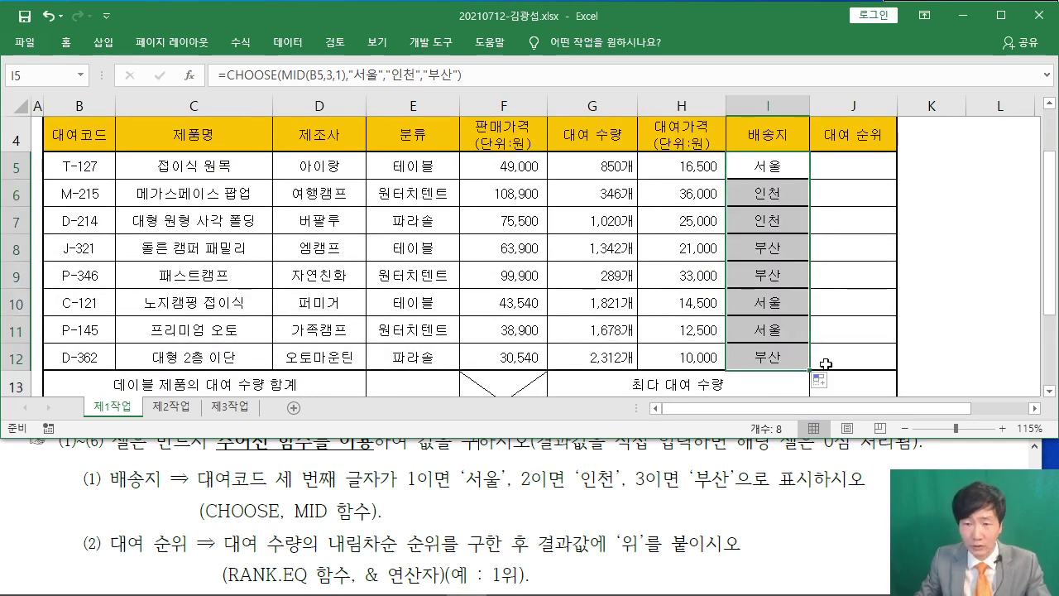
left_click(821, 380)
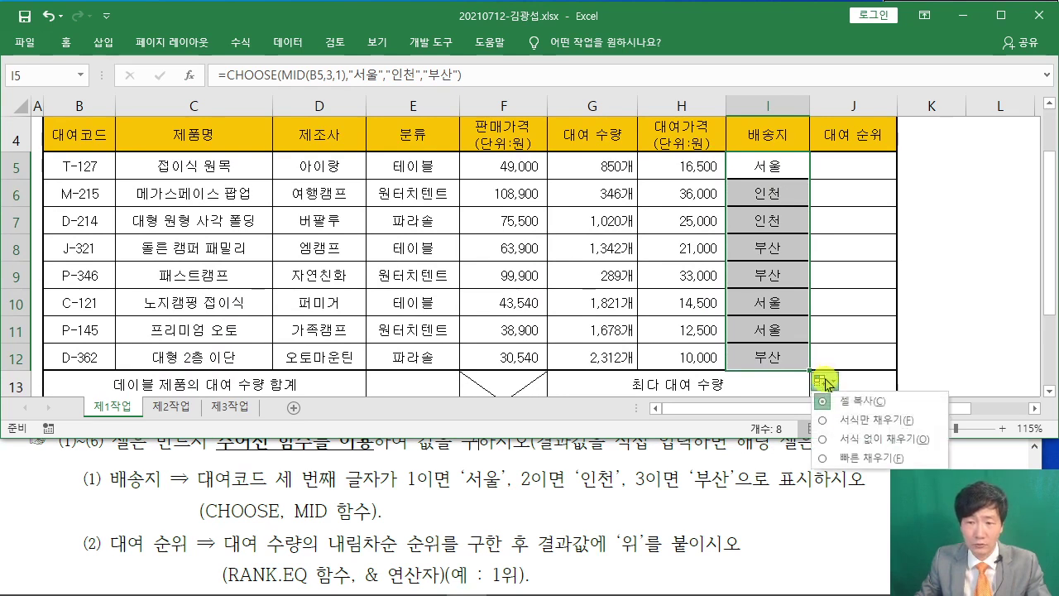
left_click(823, 441)
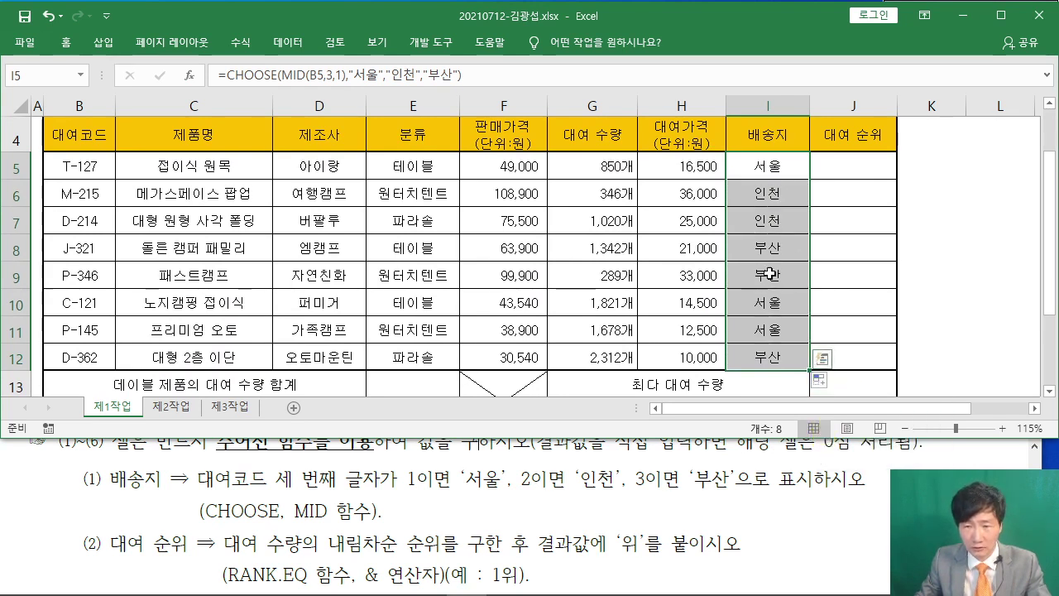
left_click(930, 271)
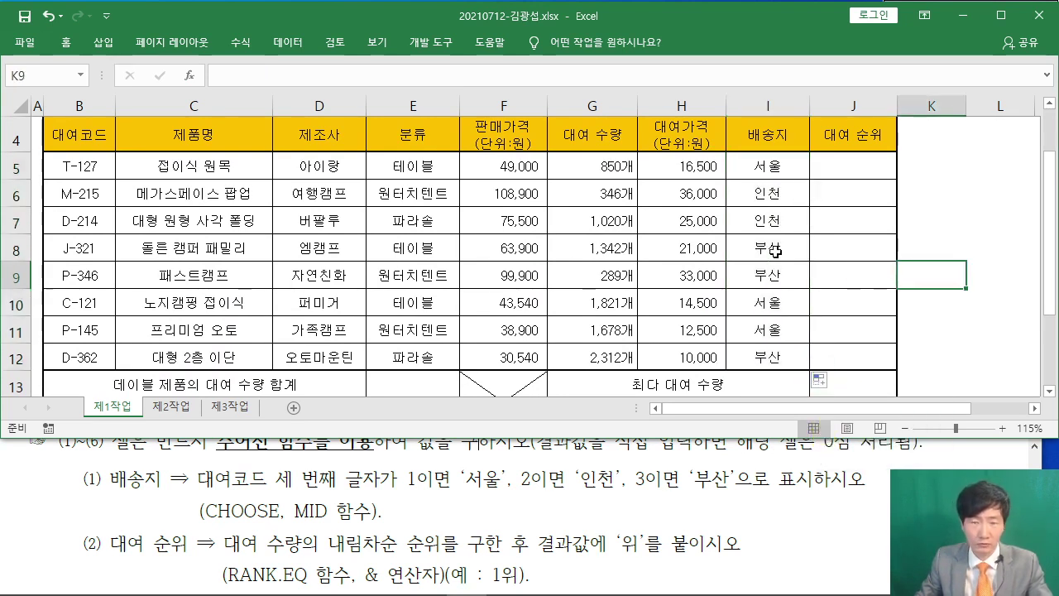
left_click(781, 165)
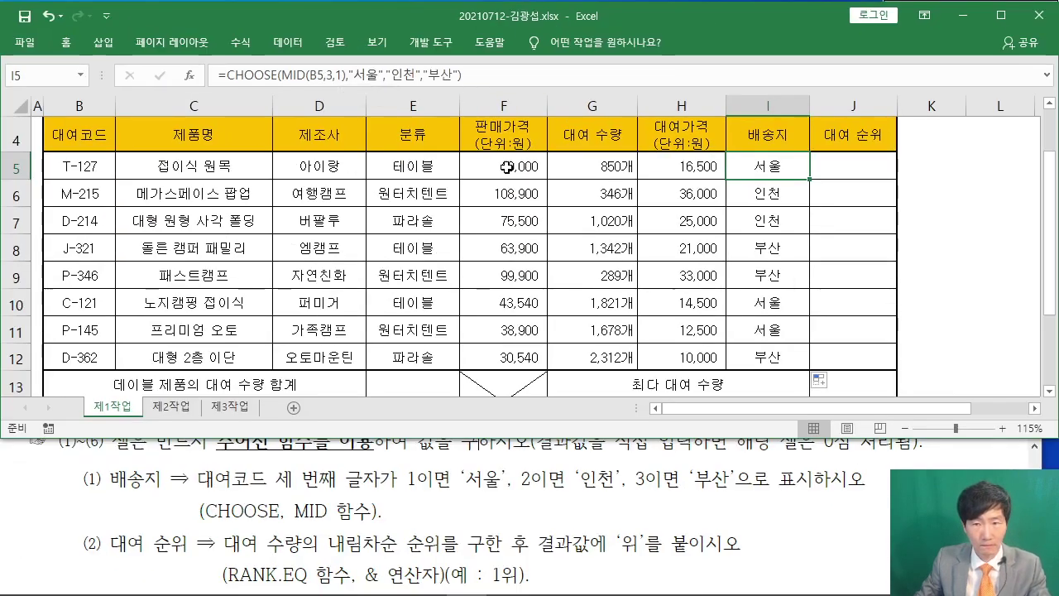
Select J5 under 대여 순위, search for the RANK.EQ function and open its arguments clear of the 대여 수량 column
left_click(819, 190)
left_click(229, 477)
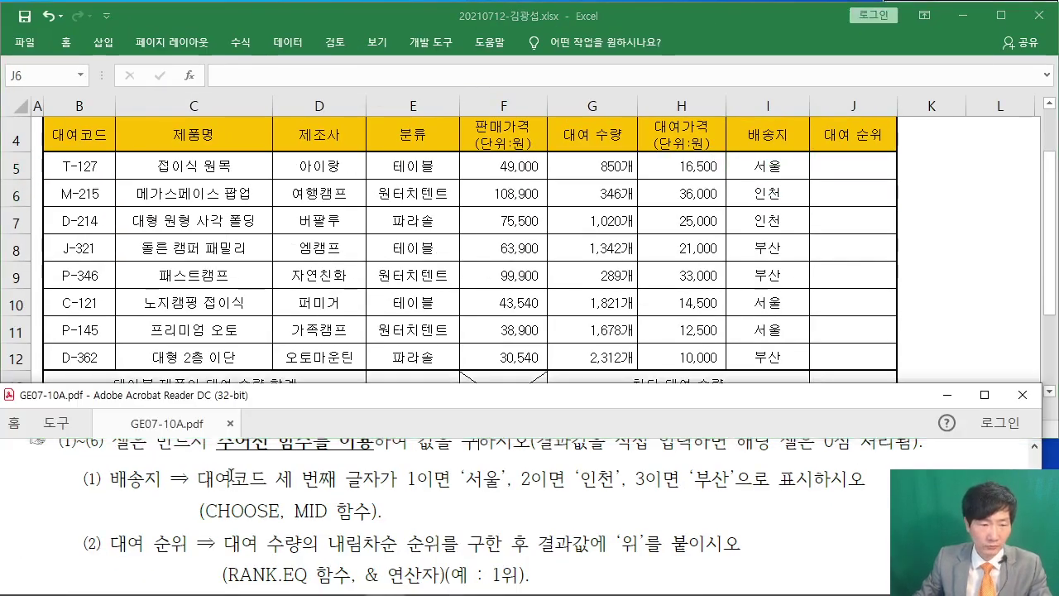
scroll(240, 471, "down", 2)
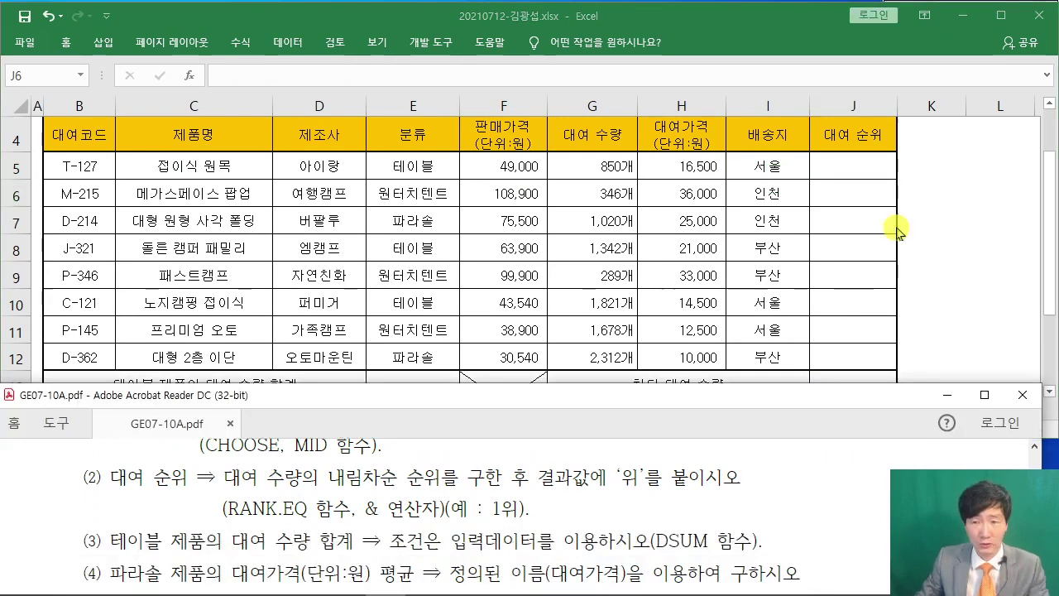
left_click(863, 165)
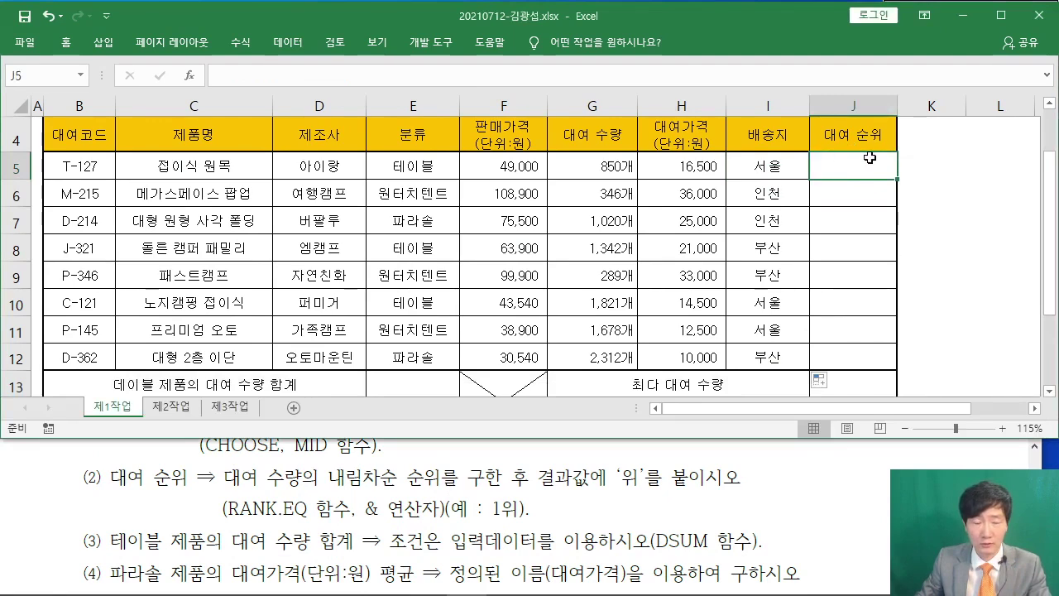
left_click(188, 75)
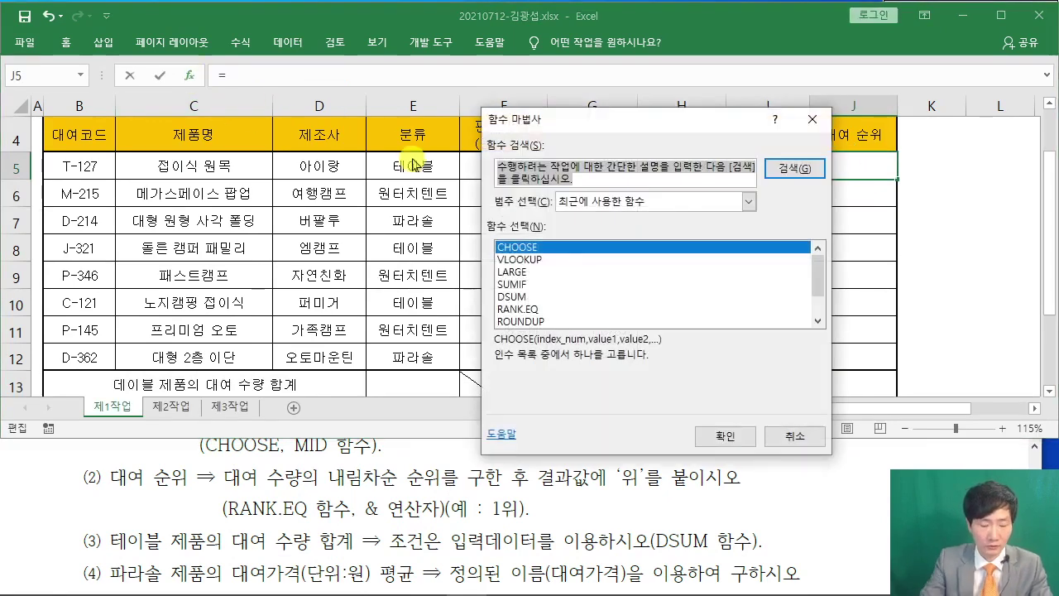
type("ㄱㅁ")
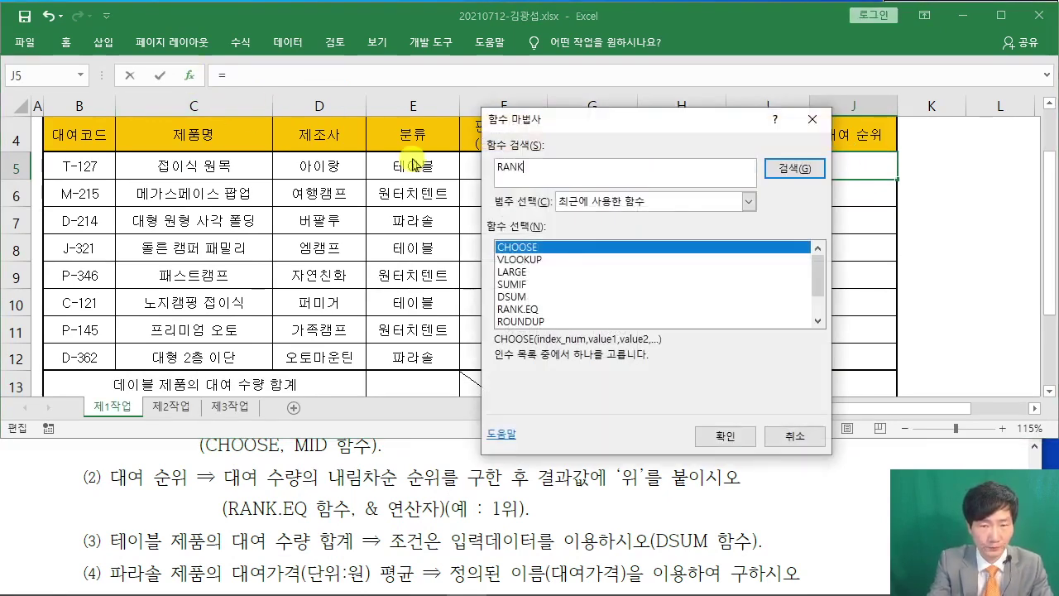
key("Return")
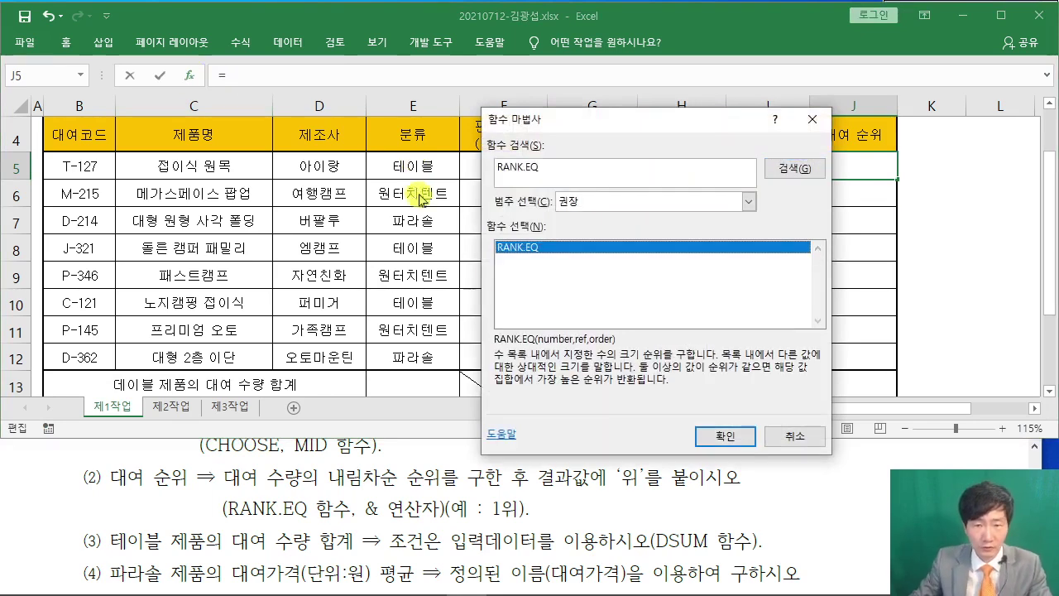
left_click(720, 435)
left_click_drag(591, 154, 853, 118)
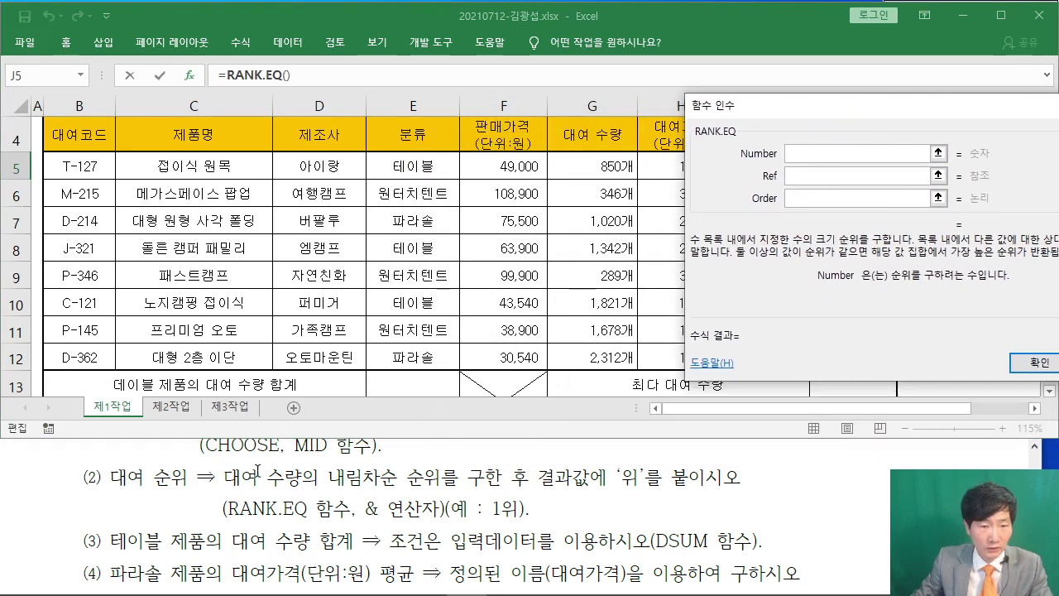
Set RANK.EQ's Number to G5 and its Ref to the absolute range $G$5:$G$12
left_click(610, 157)
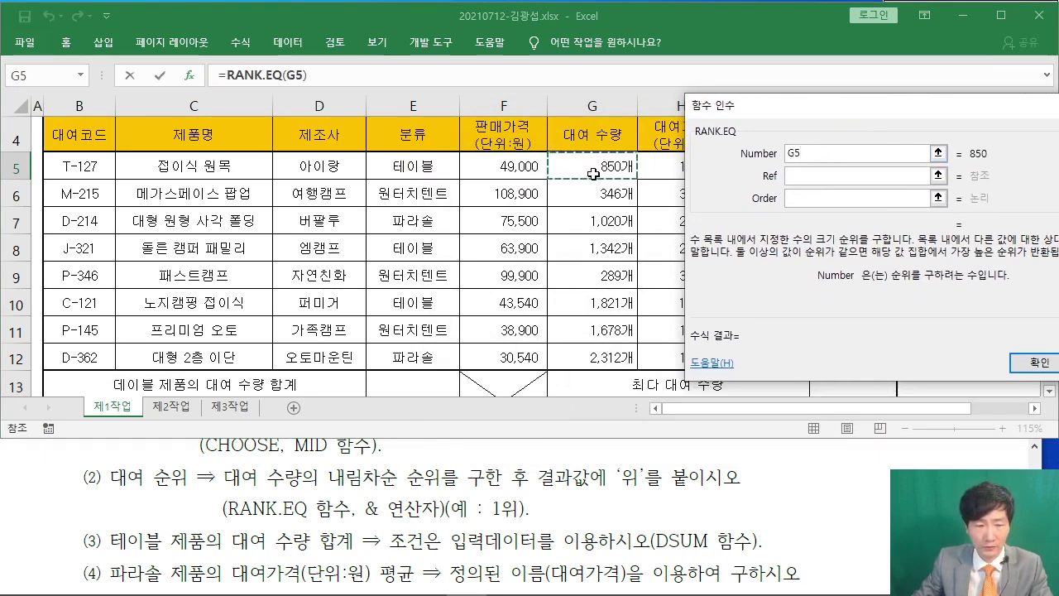
left_click(877, 176)
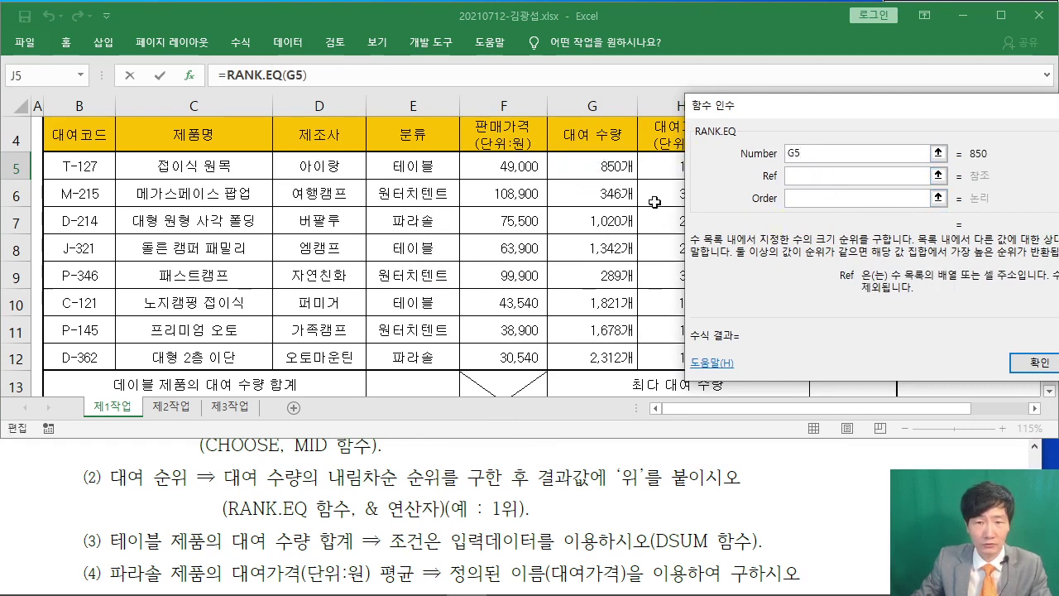
left_click_drag(571, 171, 568, 357)
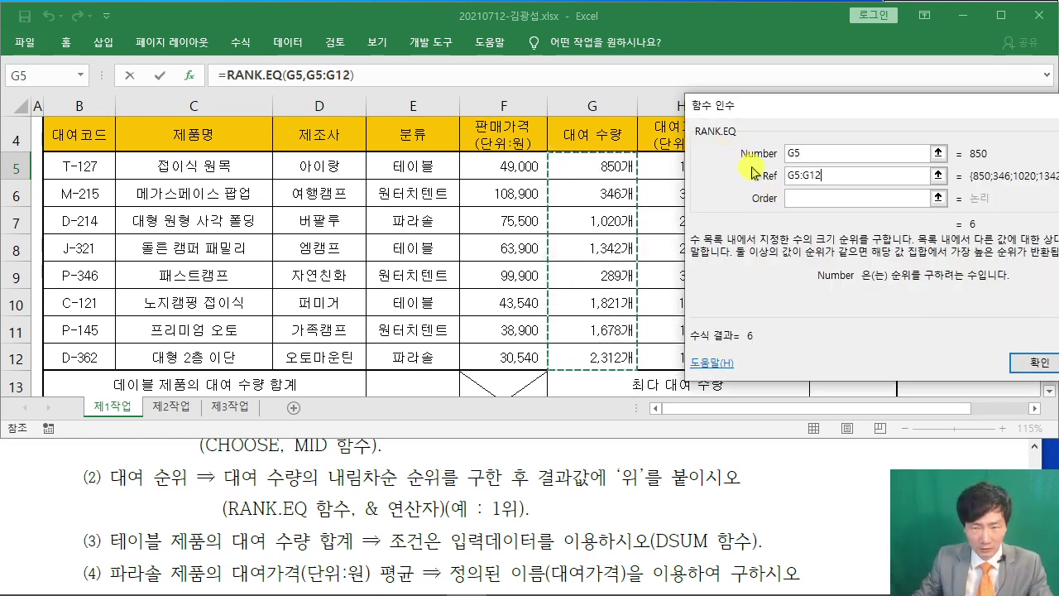
left_click_drag(829, 176, 770, 177)
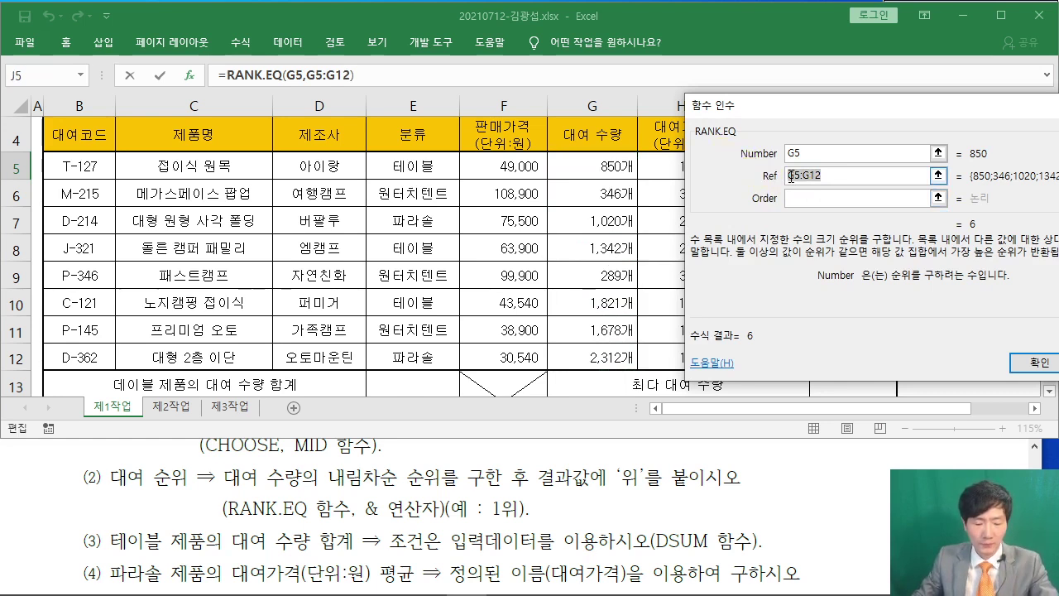
left_click_drag(528, 81, 663, 201)
left_click_drag(556, 106, 611, 102)
left_click_drag(571, 104, 555, 172)
left_click_drag(564, 134, 621, 132)
mouse_move(636, 107)
left_mouse_down()
mouse_move(647, 149)
mouse_move(621, 183)
left_mouse_up()
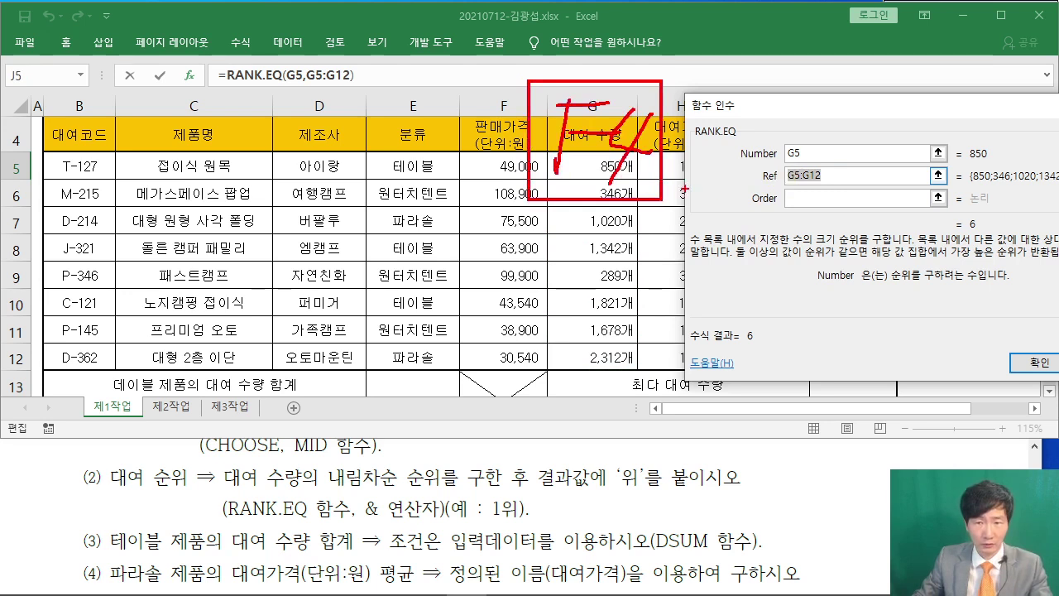
key("Escape")
key("F4")
left_click_drag(814, 106, 1036, 106)
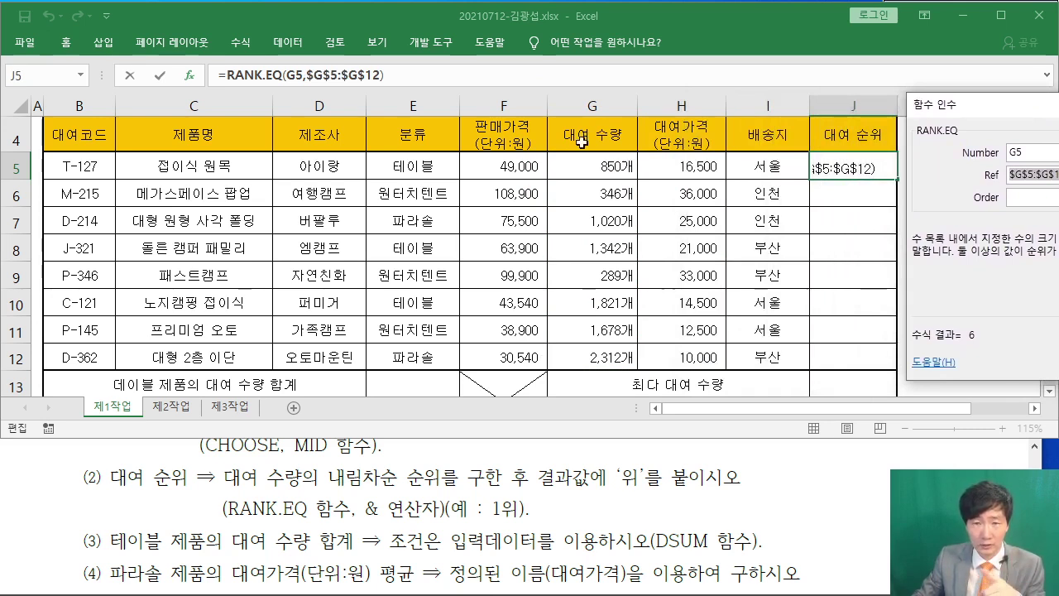
Set RANK.EQ's Order to 0 for a descending rank and insert the formula in J5
left_click_drag(997, 108, 463, 123)
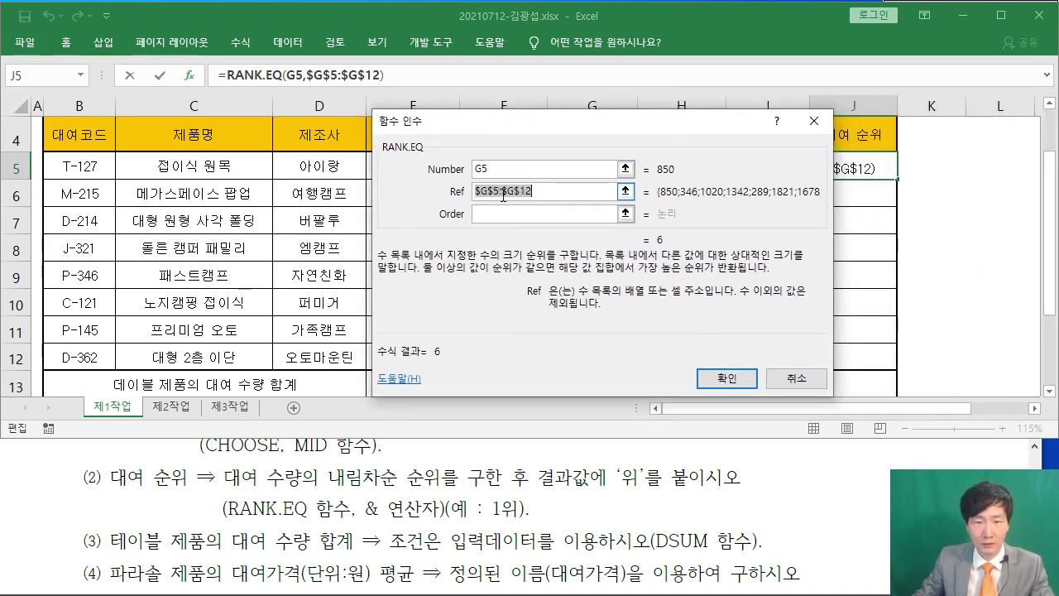
left_click(548, 191)
left_click(518, 217)
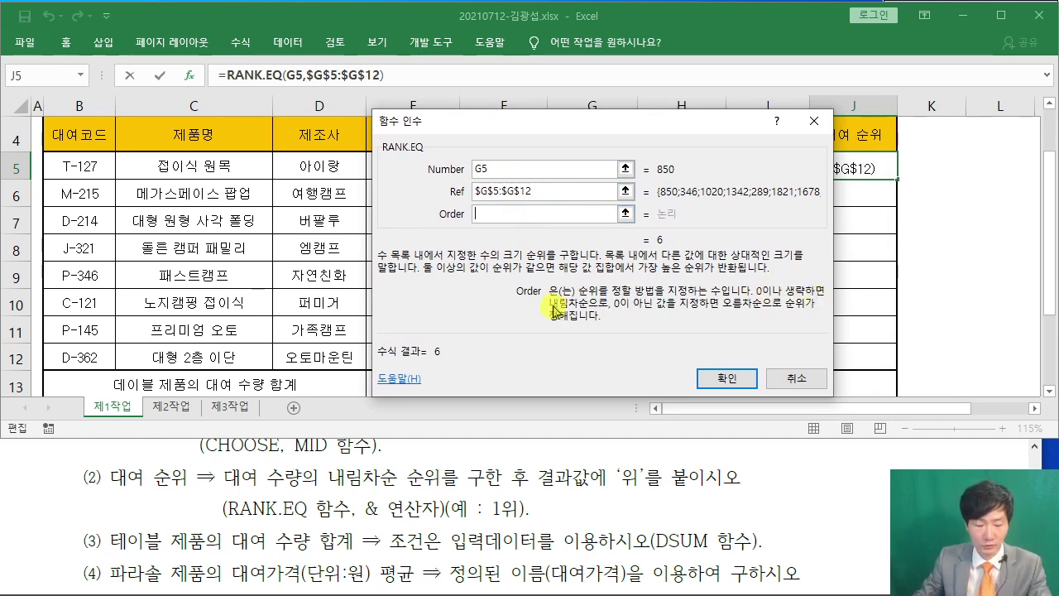
type("0")
left_click(724, 383)
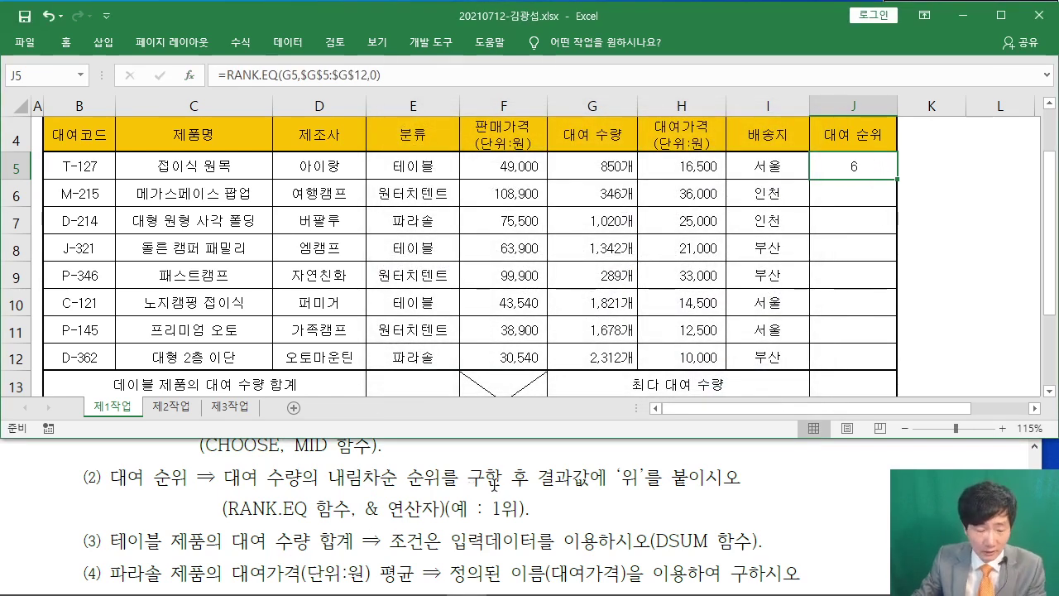
Append &"위" to the end of the RANK.EQ formula in J5
left_click_drag(525, 450, 752, 499)
left_click_drag(357, 523, 432, 519)
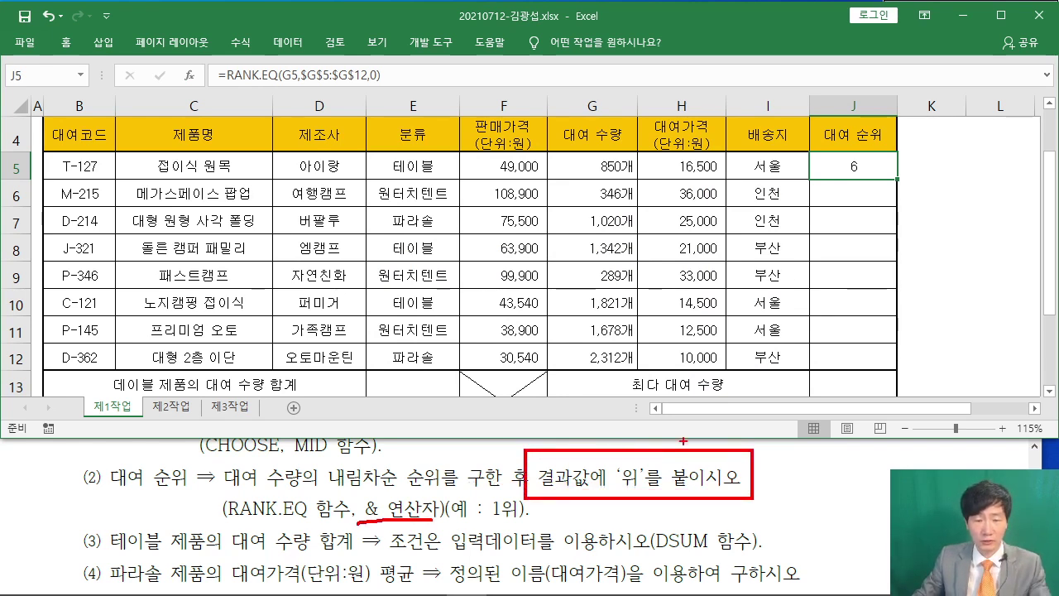
key("Escape")
left_click(416, 75)
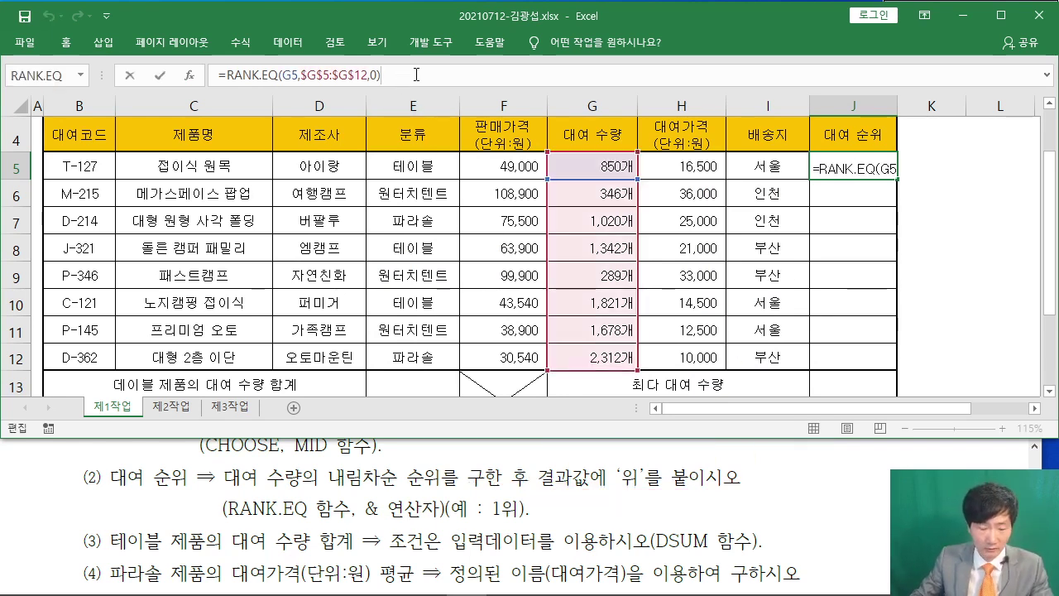
type("&\"우")
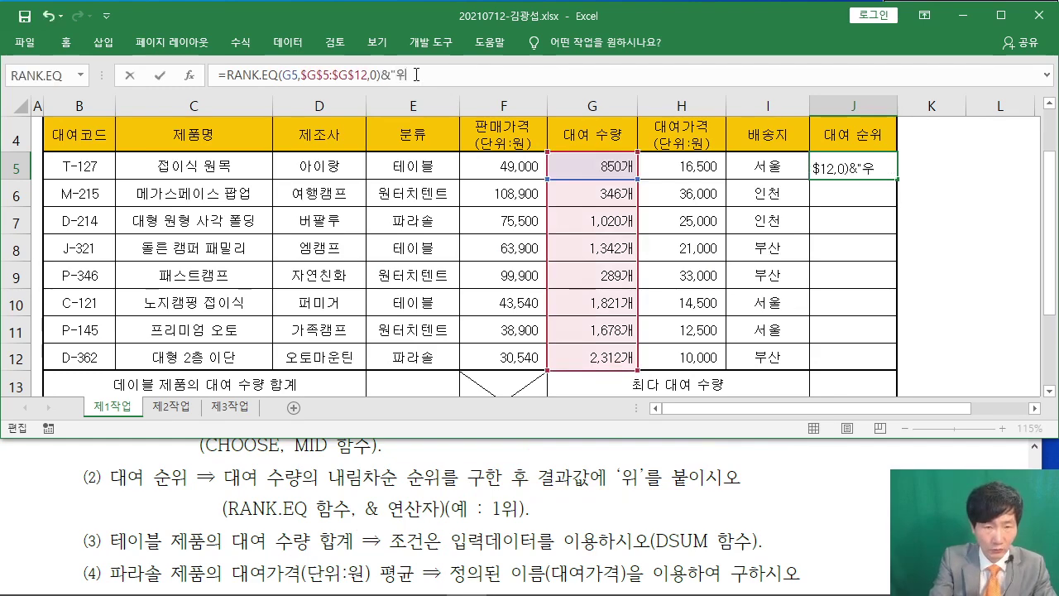
type("\"")
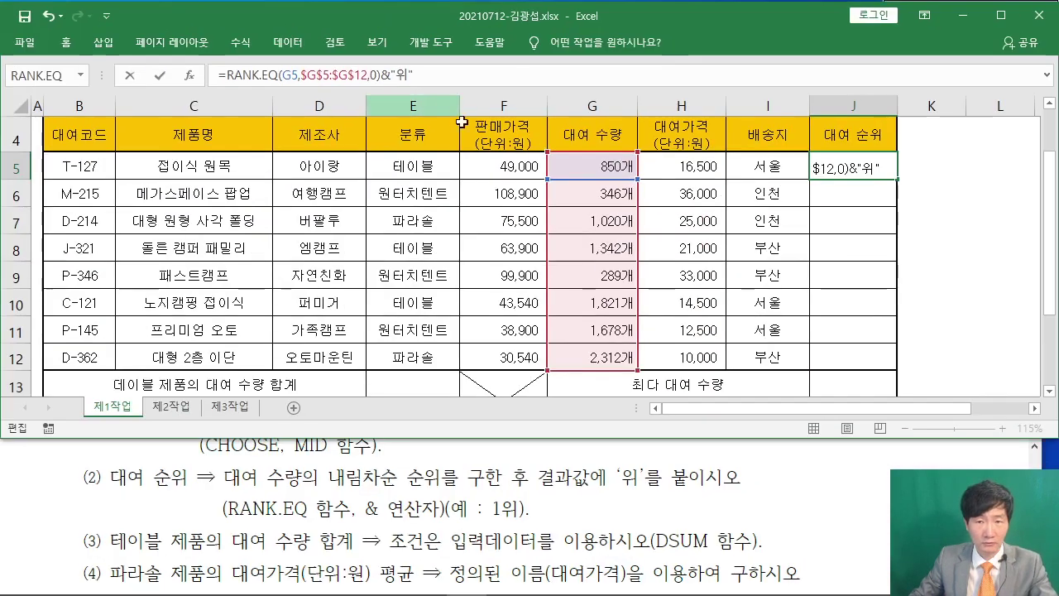
key("Return")
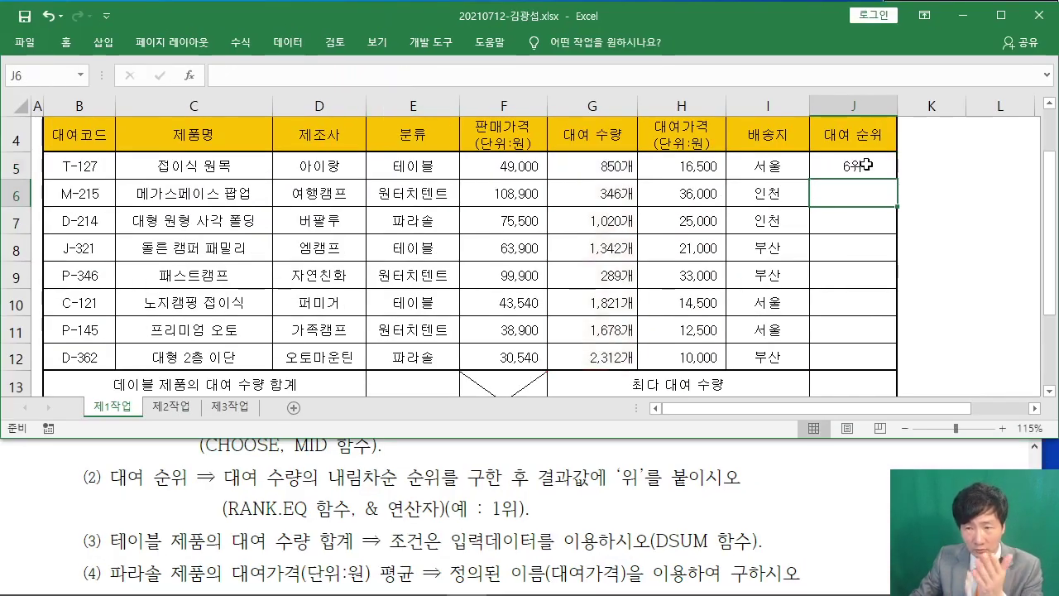
Fill the 대여 순위 formula from J5 down to J12 without formatting and deselect the range
left_click(865, 165)
left_click_drag(896, 178, 914, 364)
scroll(920, 307, "down", 1)
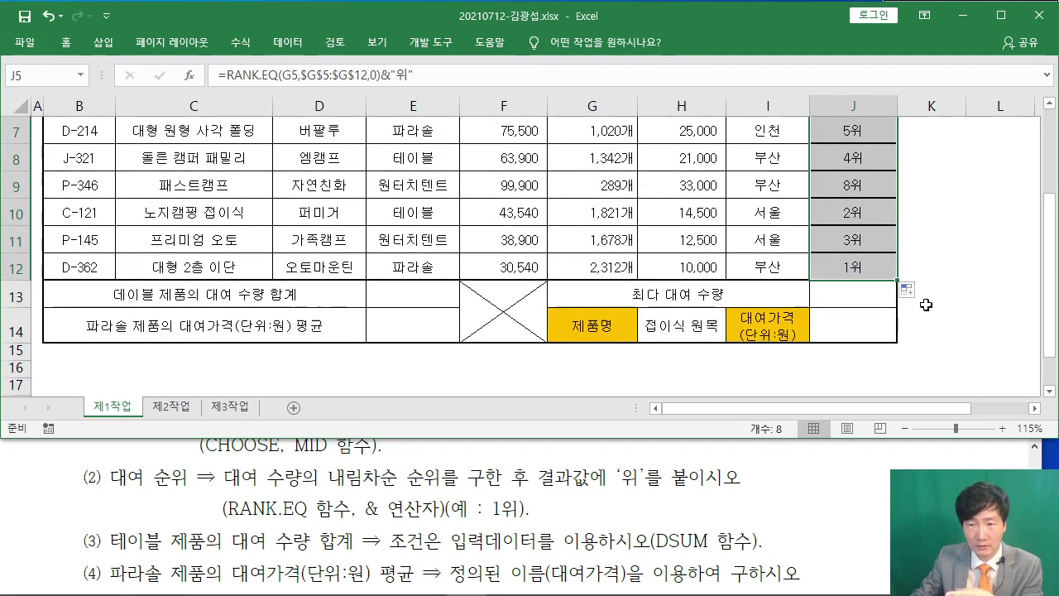
left_click(910, 290)
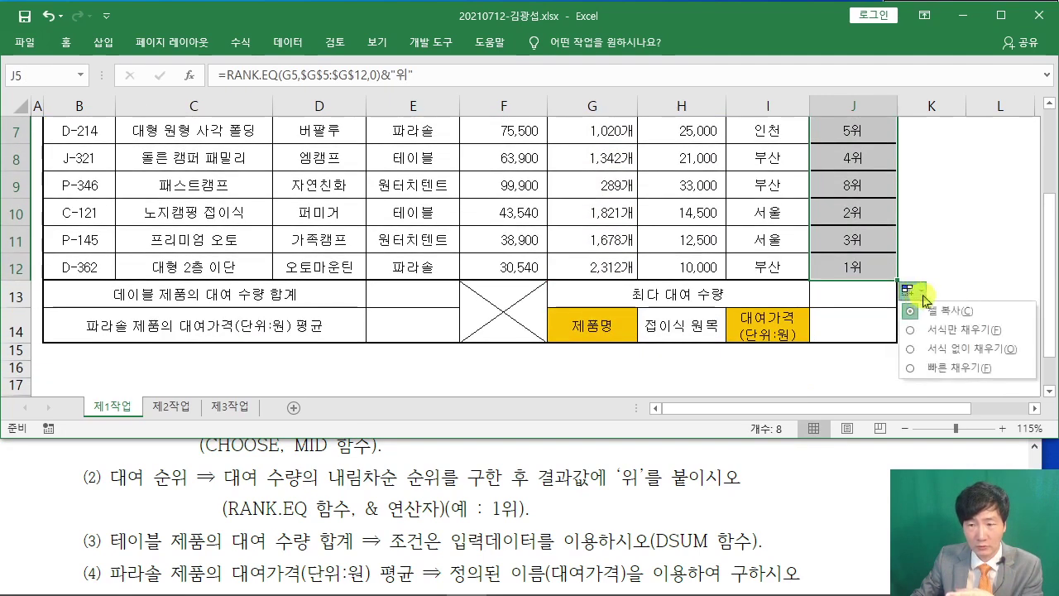
left_click(915, 349)
scroll(919, 331, "up", 1)
left_click(943, 269)
scroll(869, 248, "up", 1)
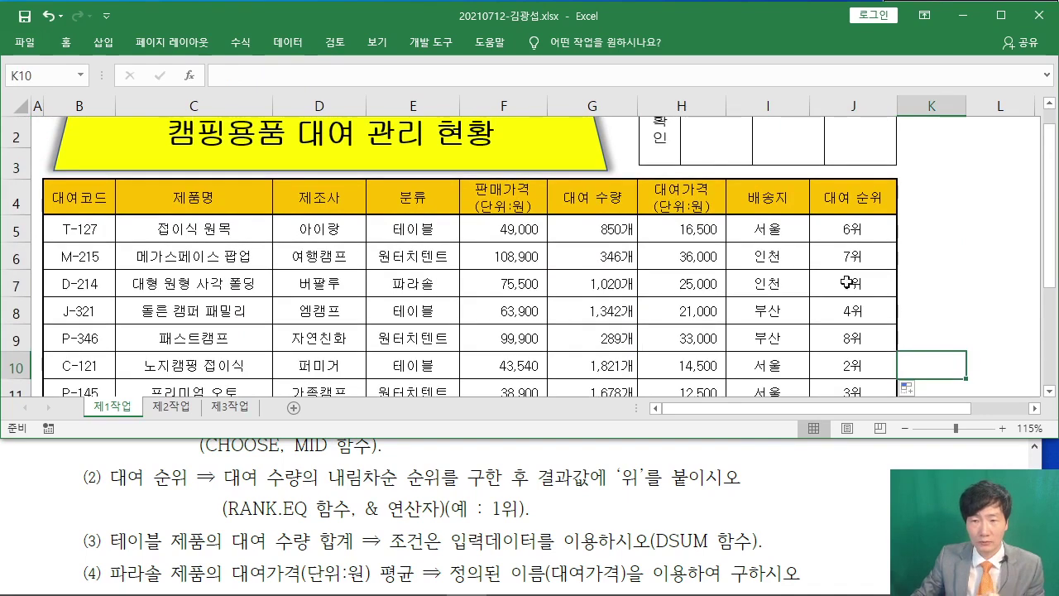
Check task (3) in the exam PDF, then open the DSUM function's arguments in E13 for the 테이블 rental quantity total
scroll(848, 328, "down", 1)
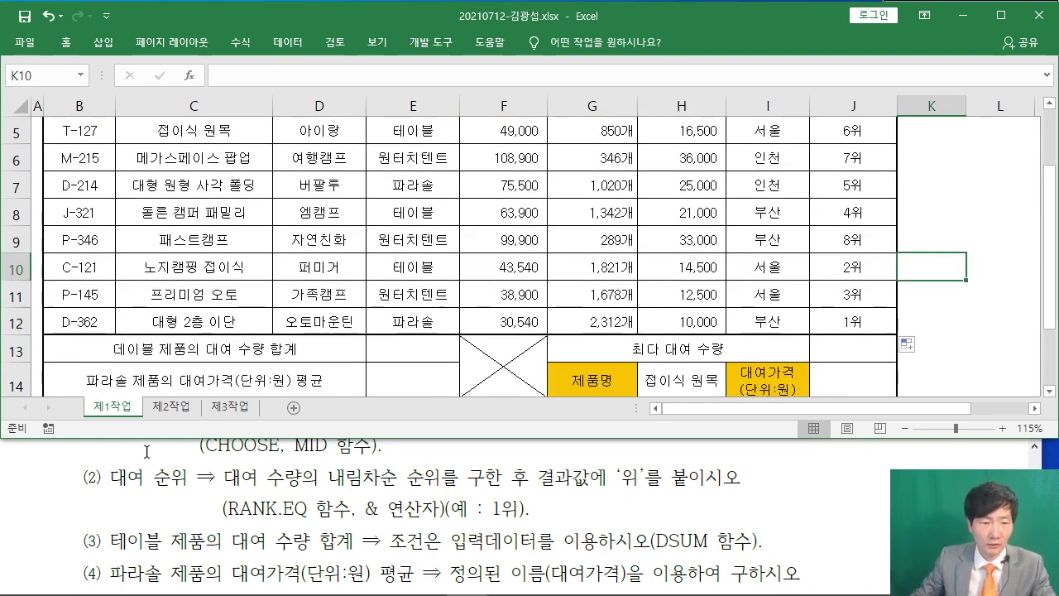
left_click(149, 448)
scroll(147, 455, "down", 2)
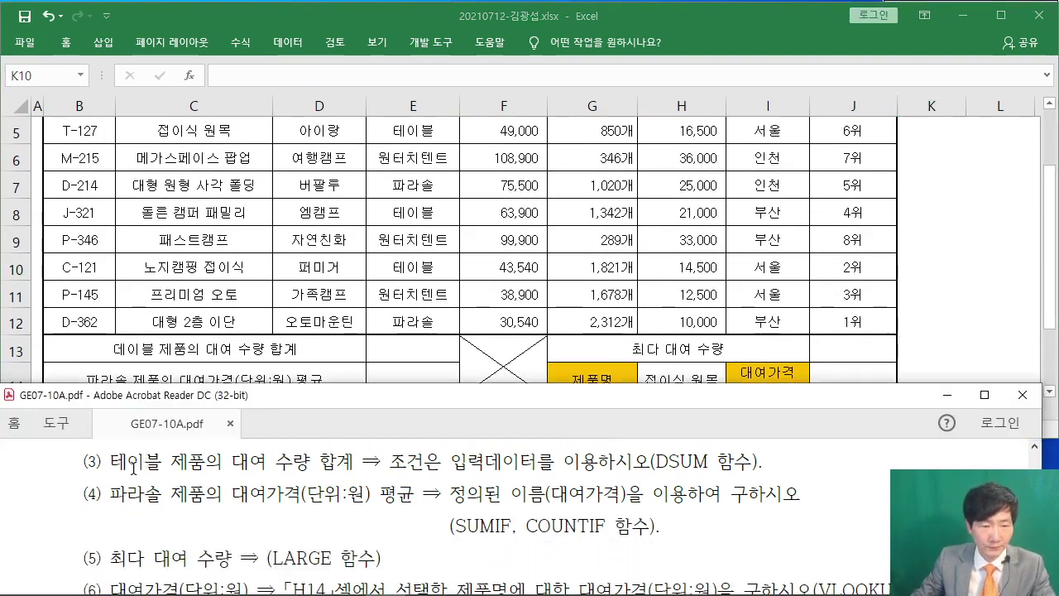
scroll(240, 480, "up", 1)
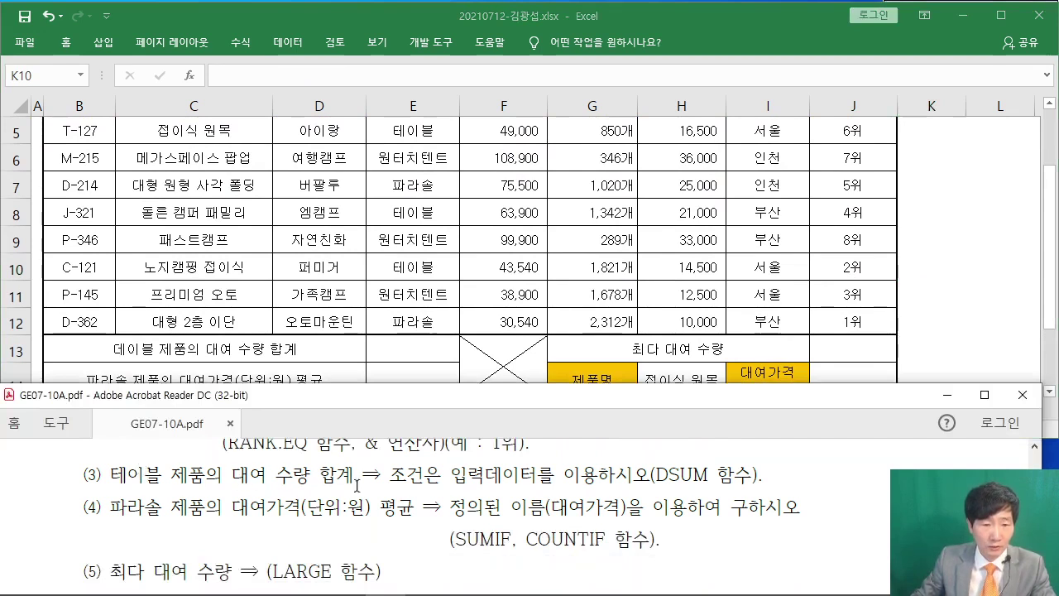
left_click(394, 348)
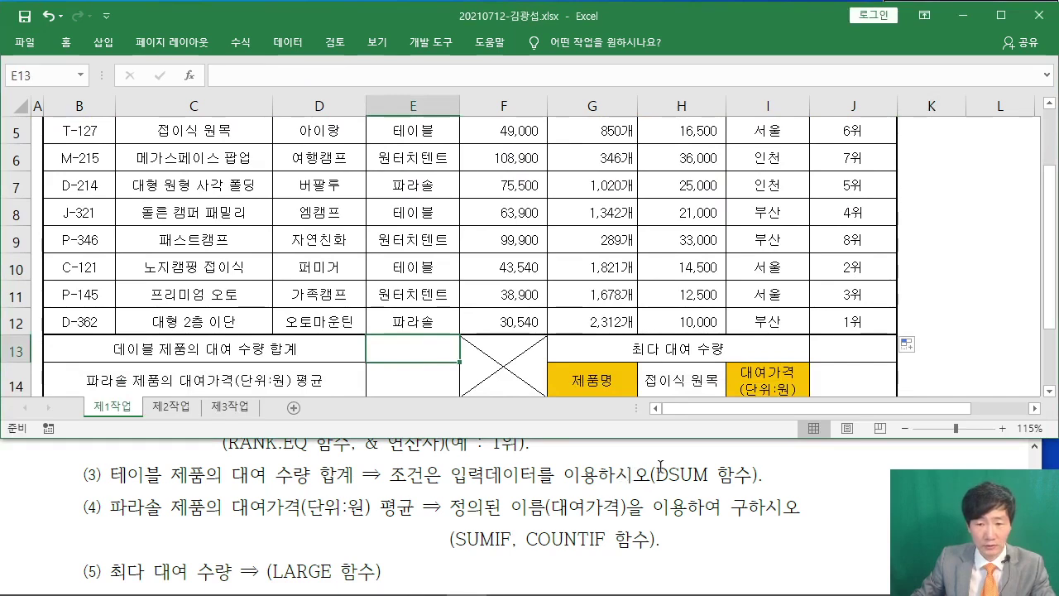
left_click(189, 76)
type("ㅇ")
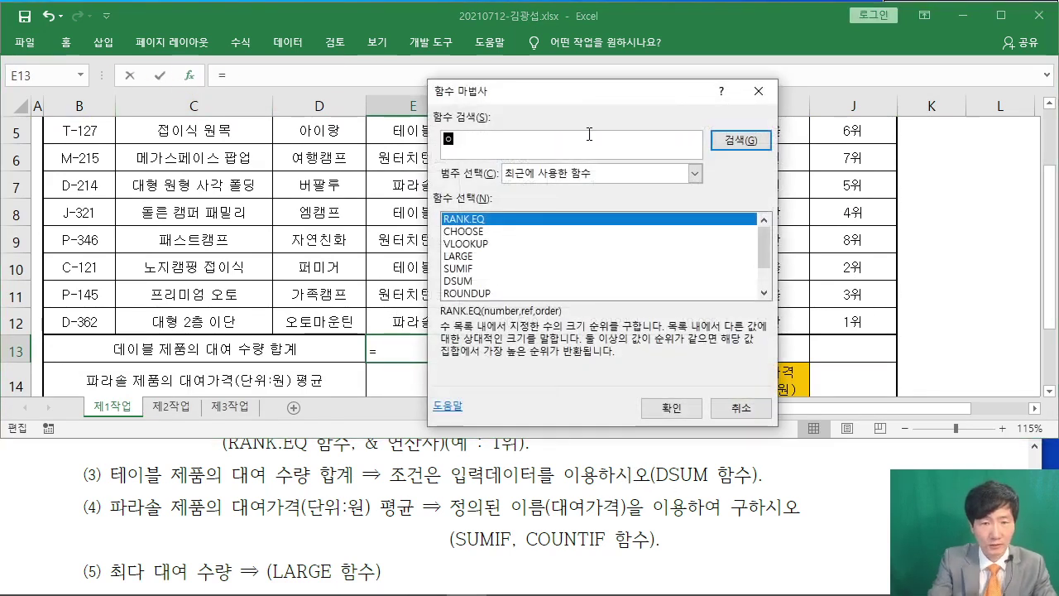
type("SUM")
key("Return")
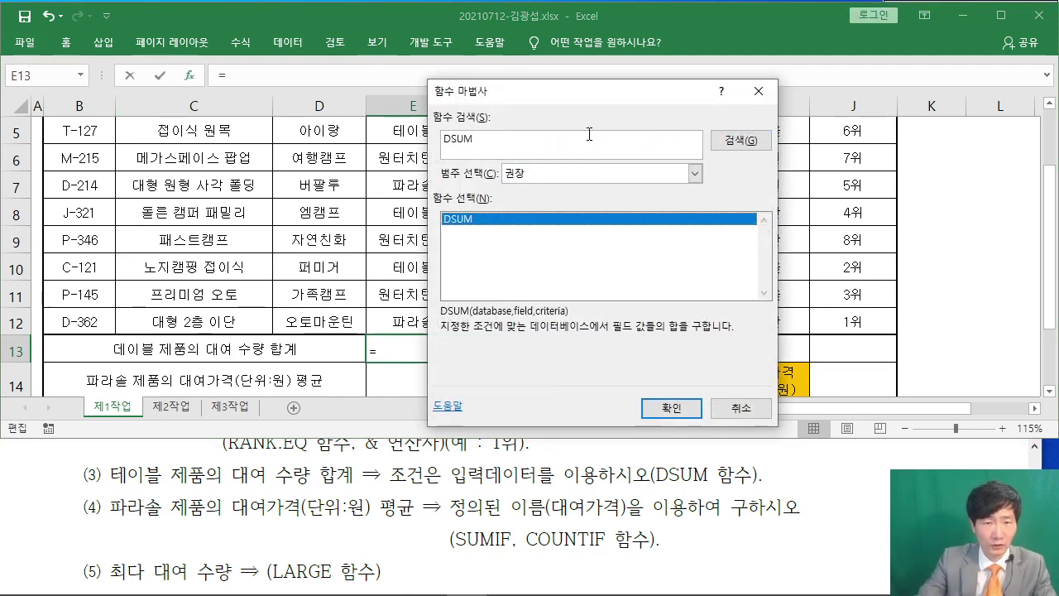
left_click(696, 406)
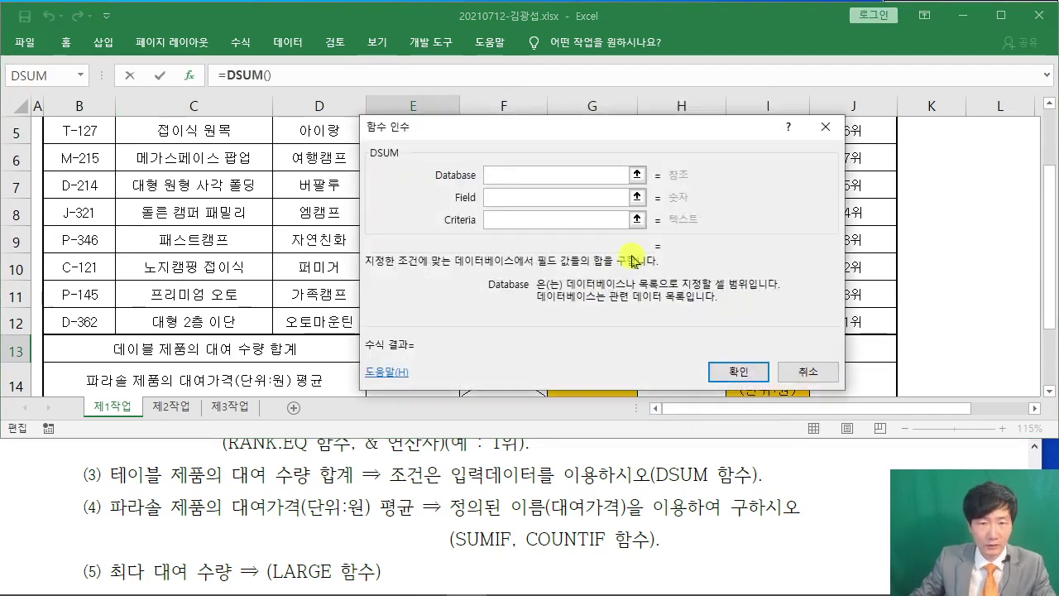
Move the DSUM arguments off the table and set the Database to B4:H12, including the header row
left_click_drag(530, 116, 683, 121)
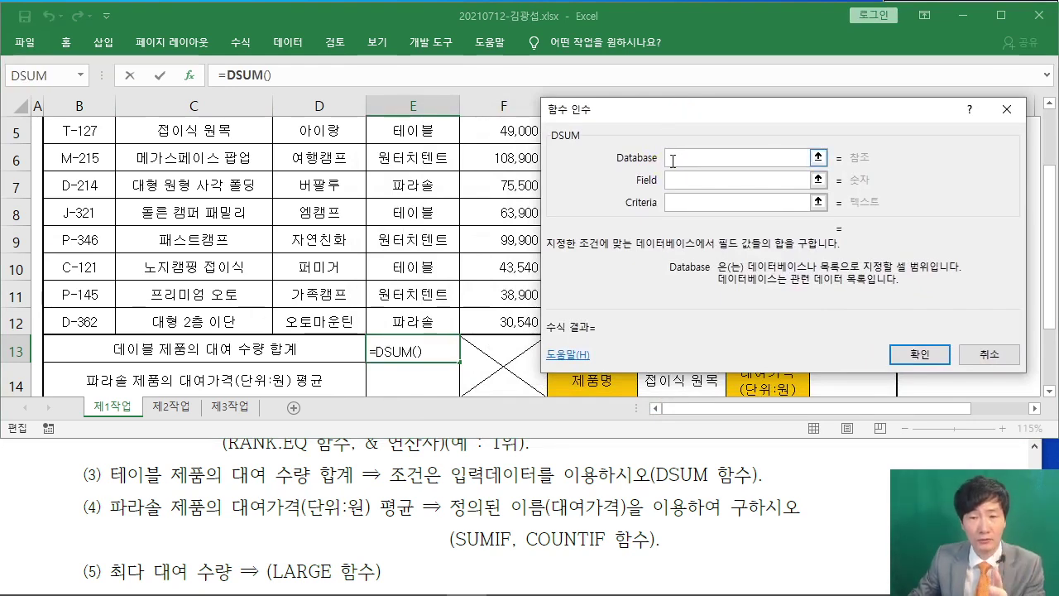
scroll(431, 222, "up", 1)
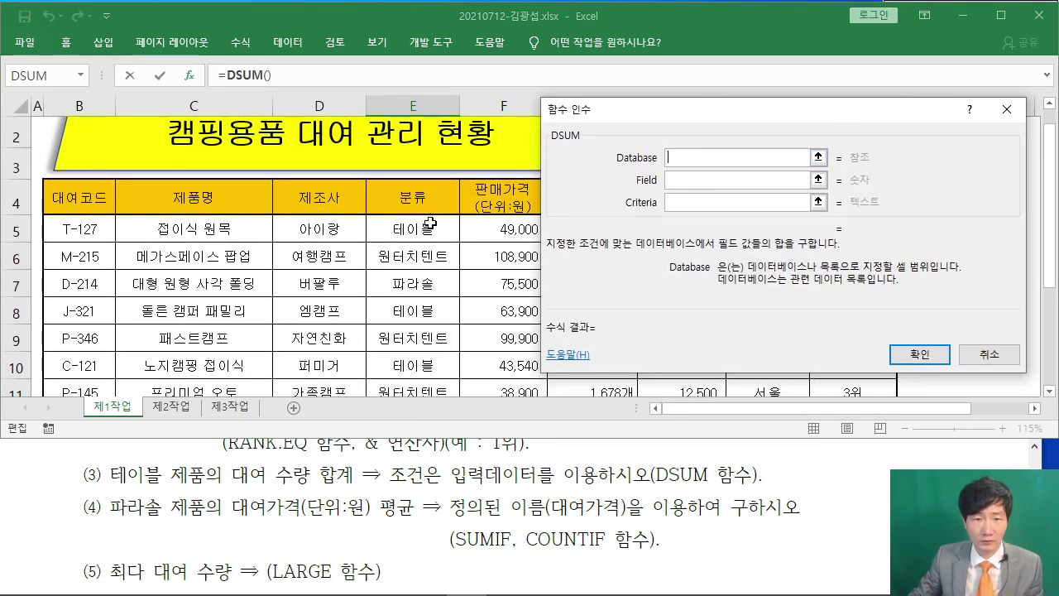
left_click(61, 194)
left_click_drag(61, 193, 672, 268)
scroll(246, 294, "up", 1)
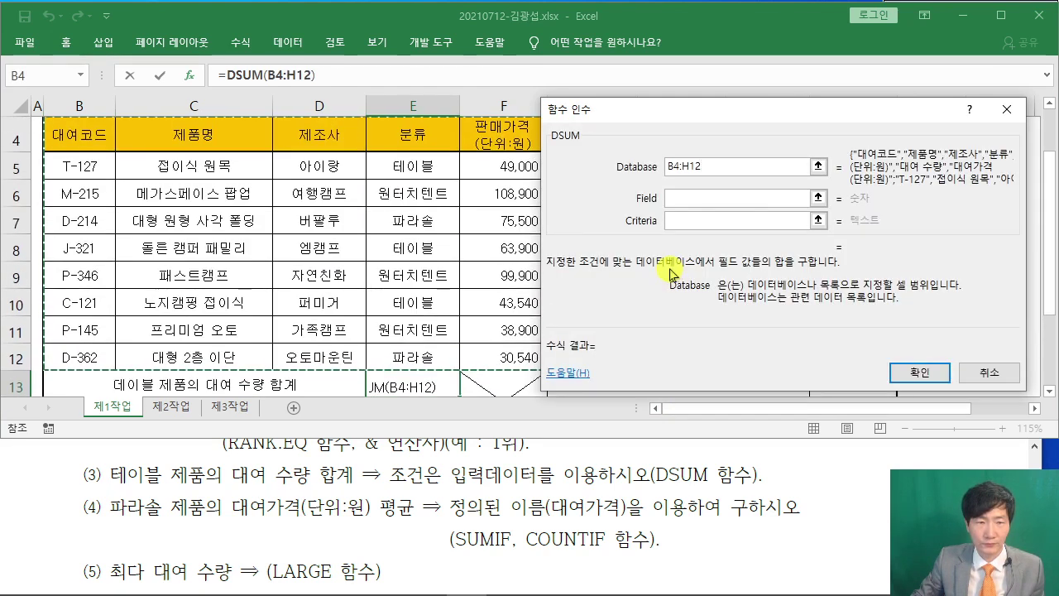
scroll(247, 294, "up", 1)
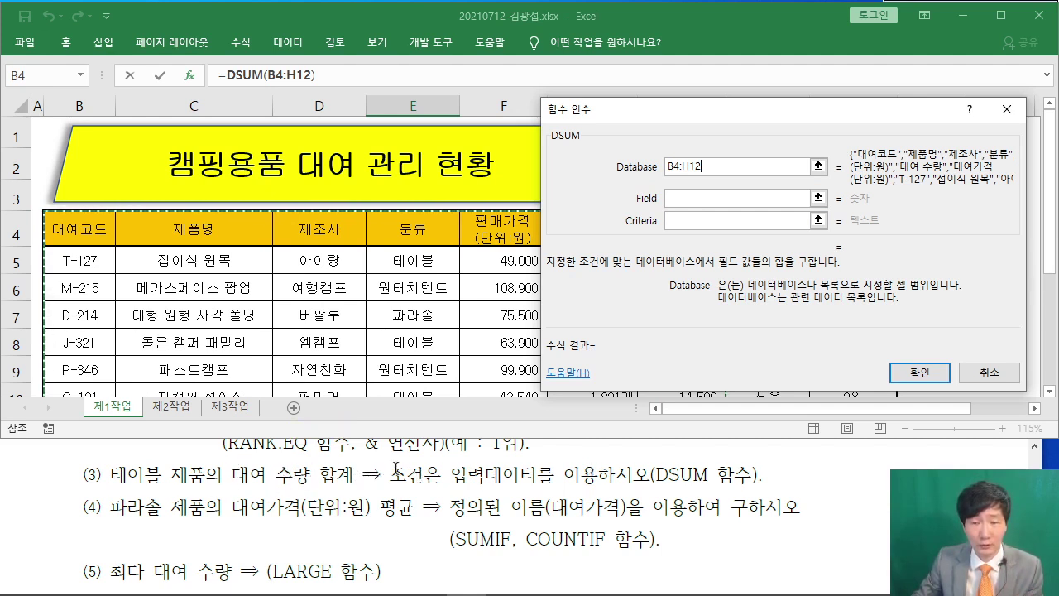
Set the DSUM Field to G4 and the Criteria to E4:E5, and enter the function in E13
key("Tab")
left_click_drag(675, 128, 765, 145)
left_click(589, 230)
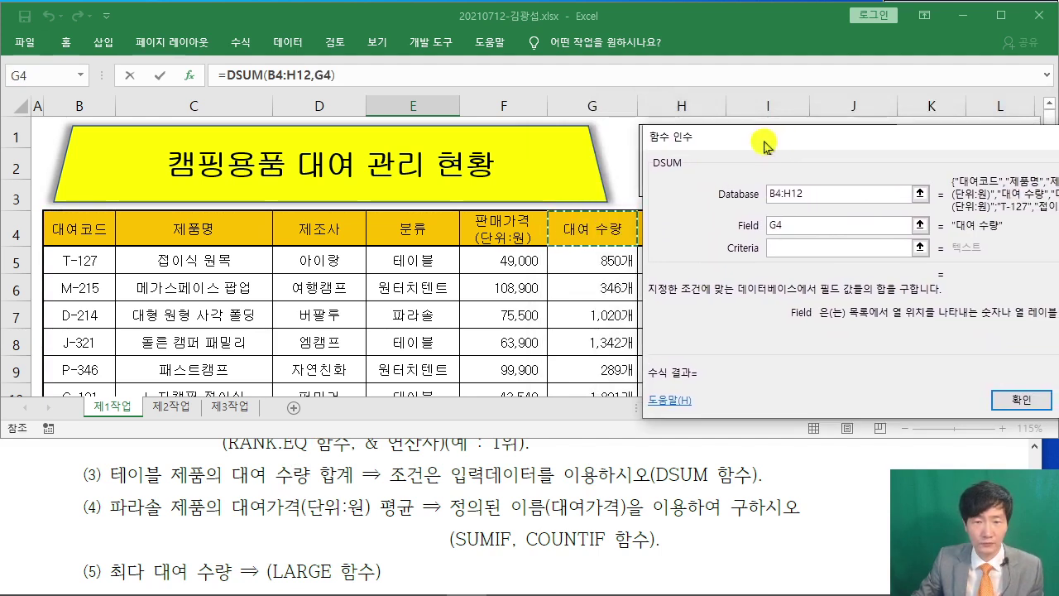
left_click(775, 247)
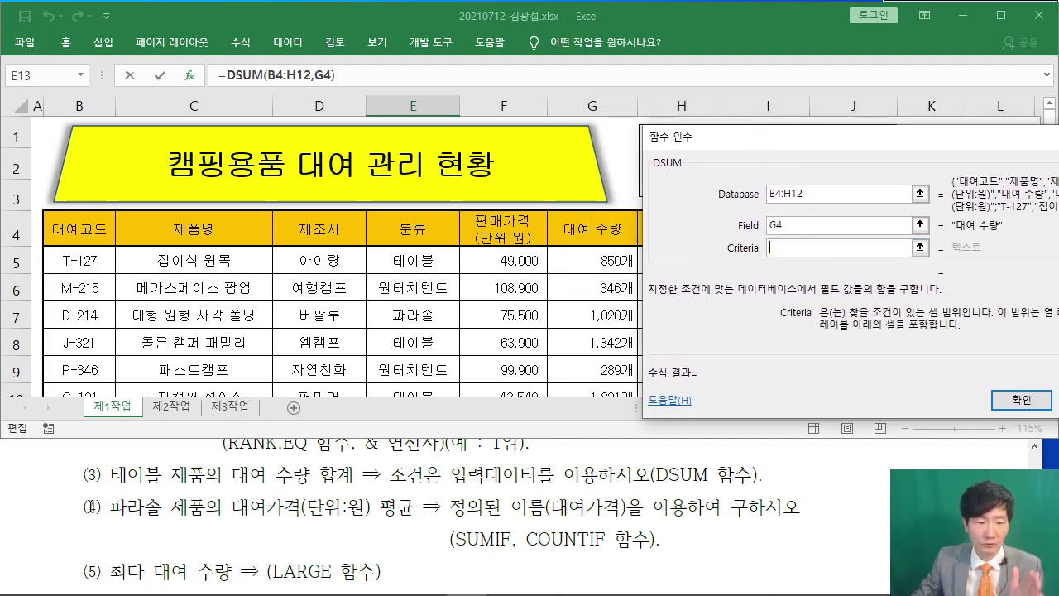
left_click_drag(419, 241, 416, 265)
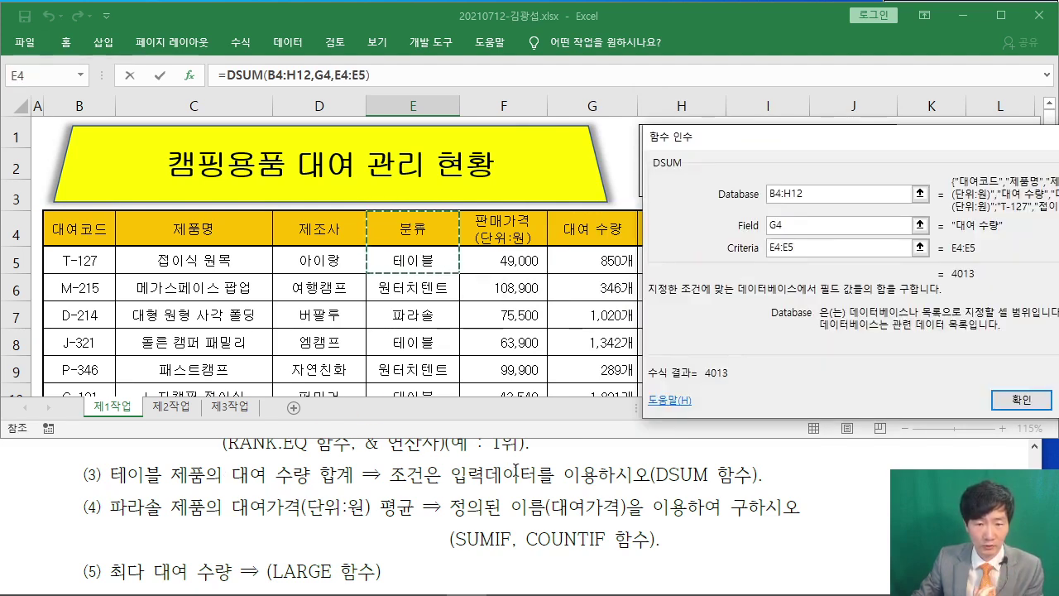
left_click_drag(786, 145, 436, 134)
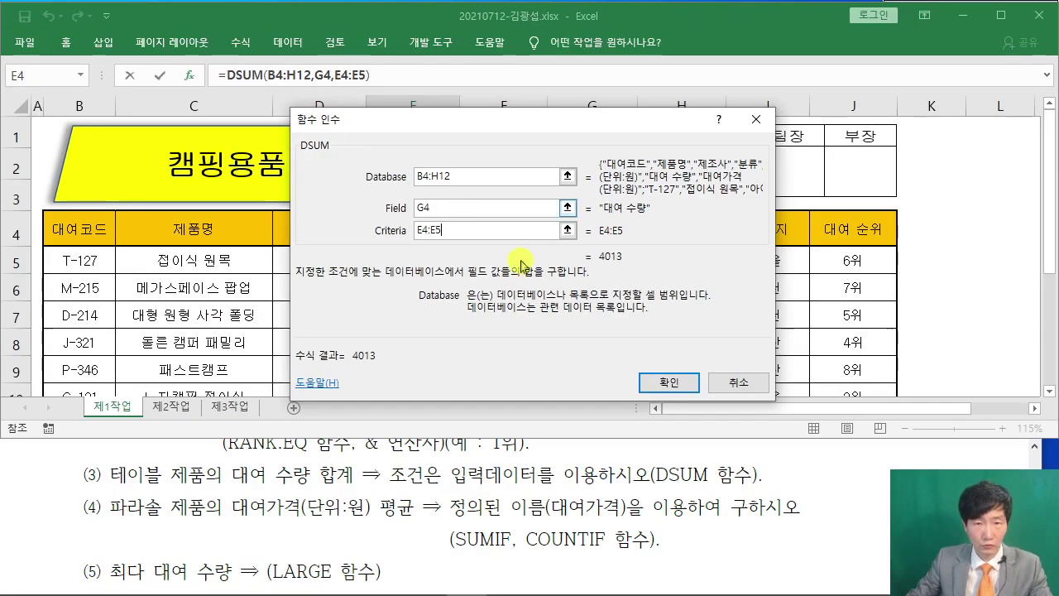
left_click(658, 379)
Find the SUMIF function and open its arguments in E14 for the 파라솔 rental price average
scroll(607, 355, "down", 1)
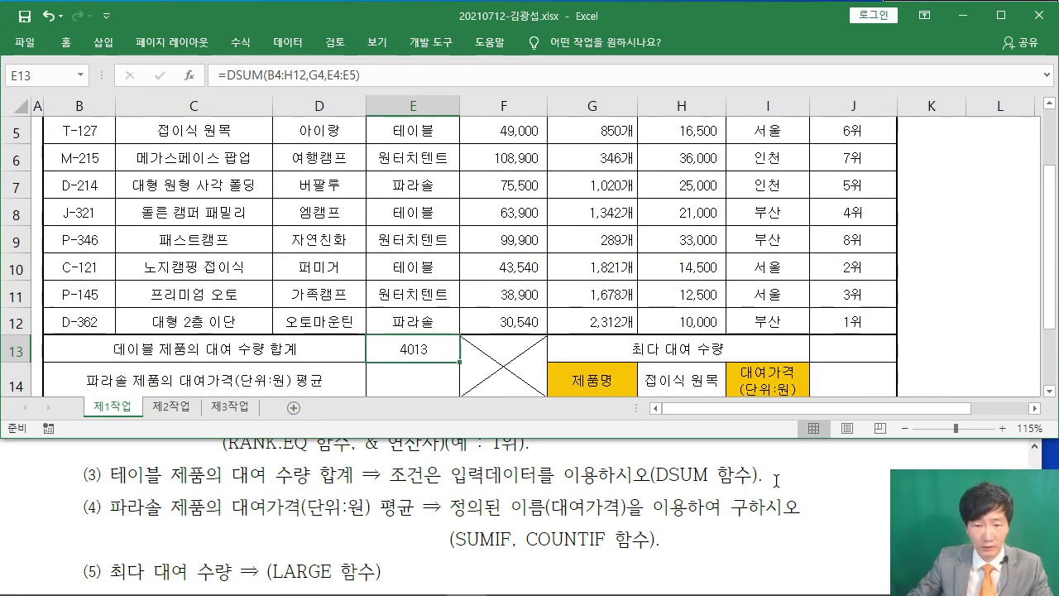
left_click(432, 375)
scroll(408, 352, "down", 1)
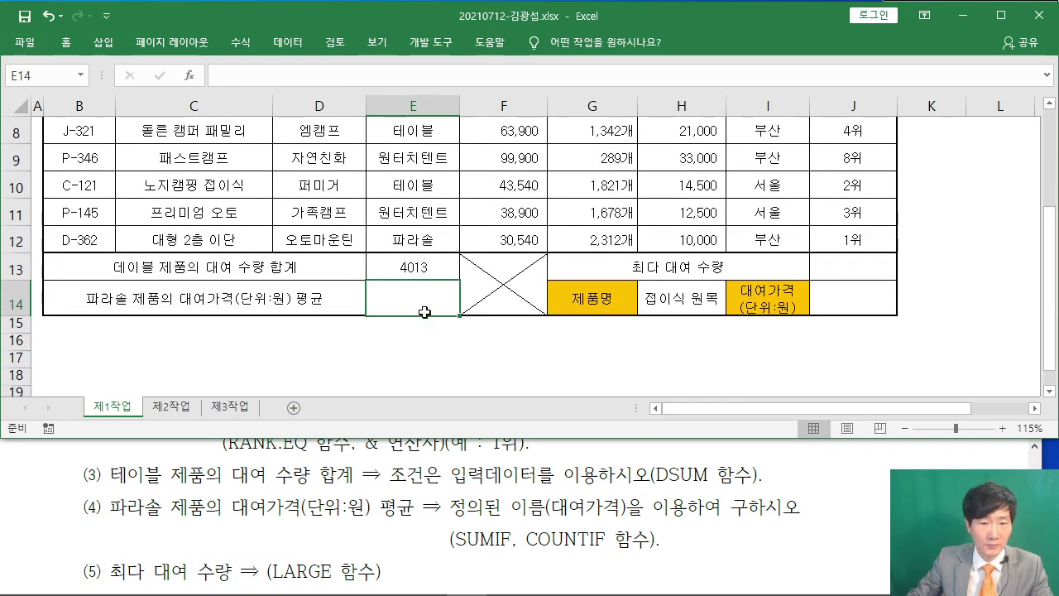
left_click(190, 75)
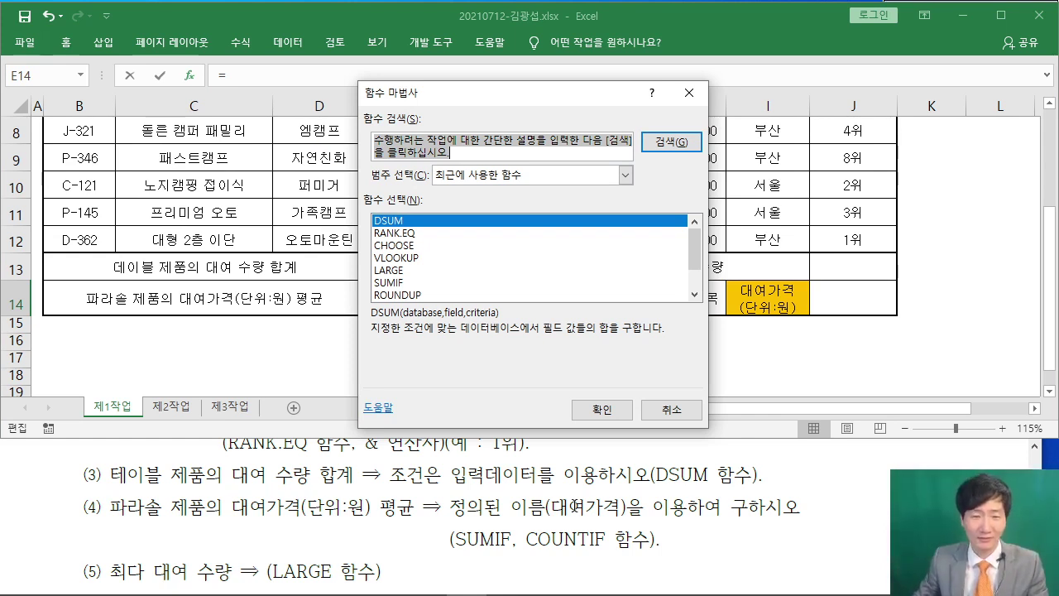
type("SUMIF")
key("Return")
left_click(588, 407)
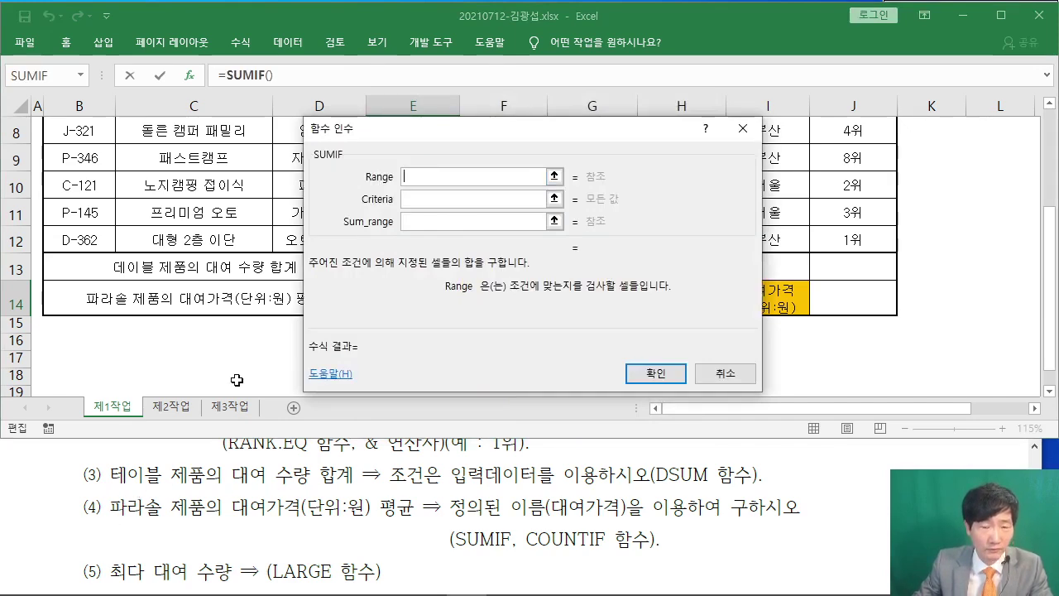
Move the SUMIF arguments off the 분류 column and set the Range to E5:E12 and the Criteria to E7
left_click_drag(354, 135, 550, 135)
scroll(418, 199, "up", 3)
scroll(419, 198, "down", 1)
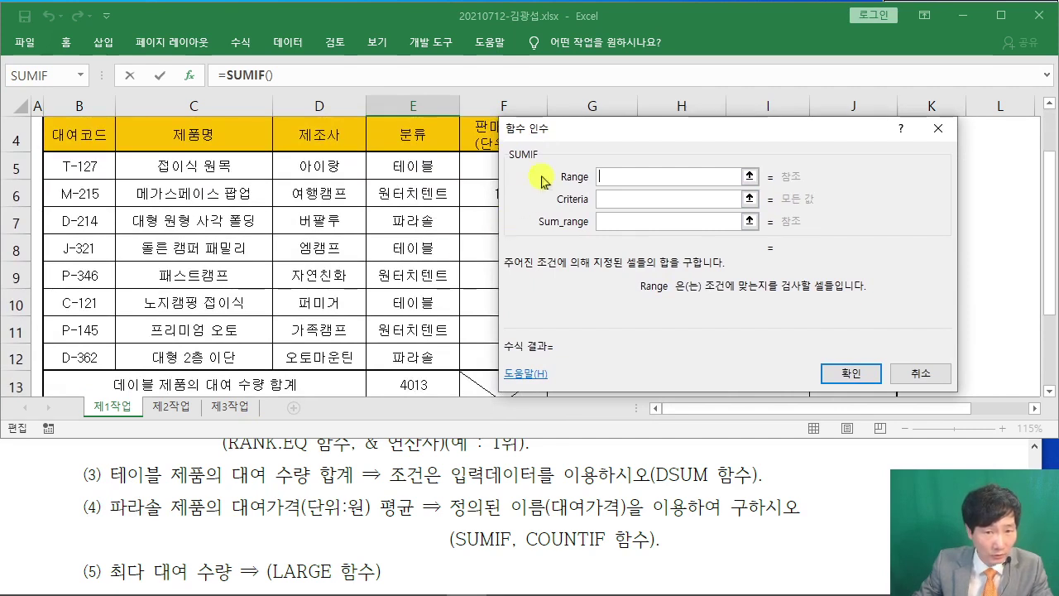
left_click(406, 164)
left_click_drag(406, 165, 390, 358)
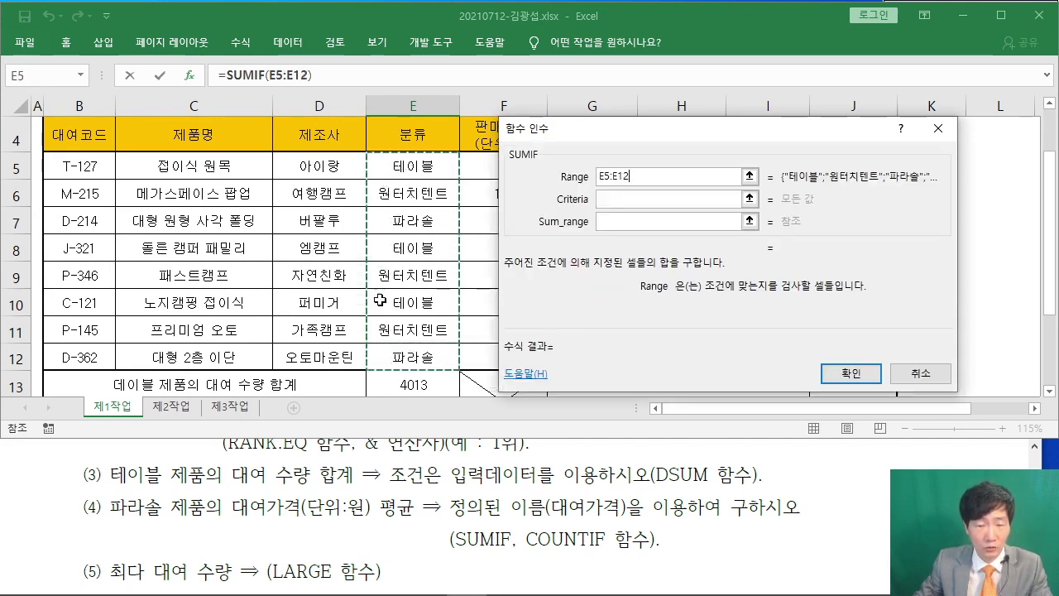
left_click(617, 199)
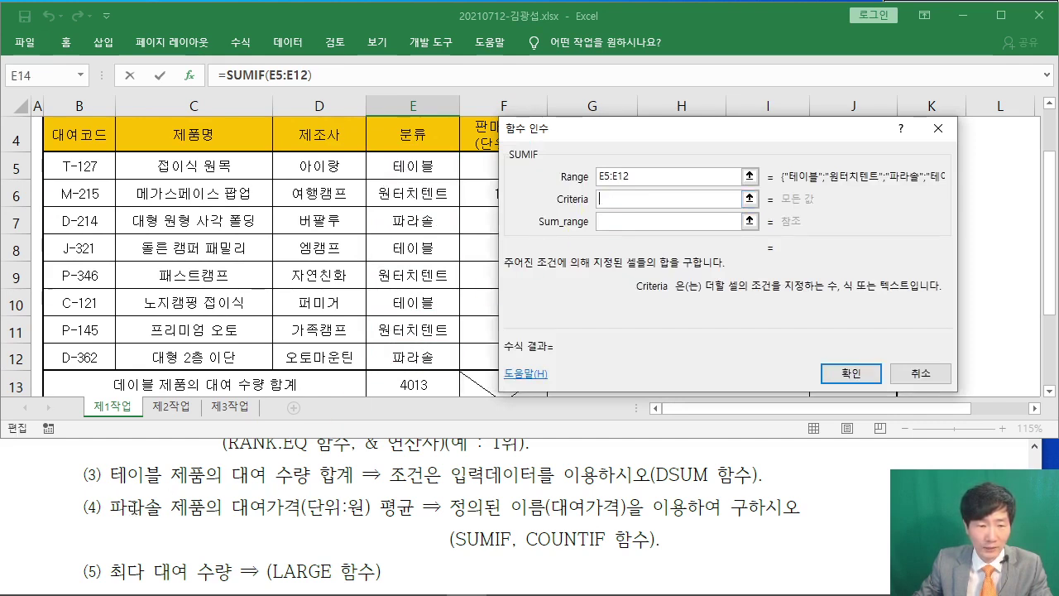
left_click(417, 222)
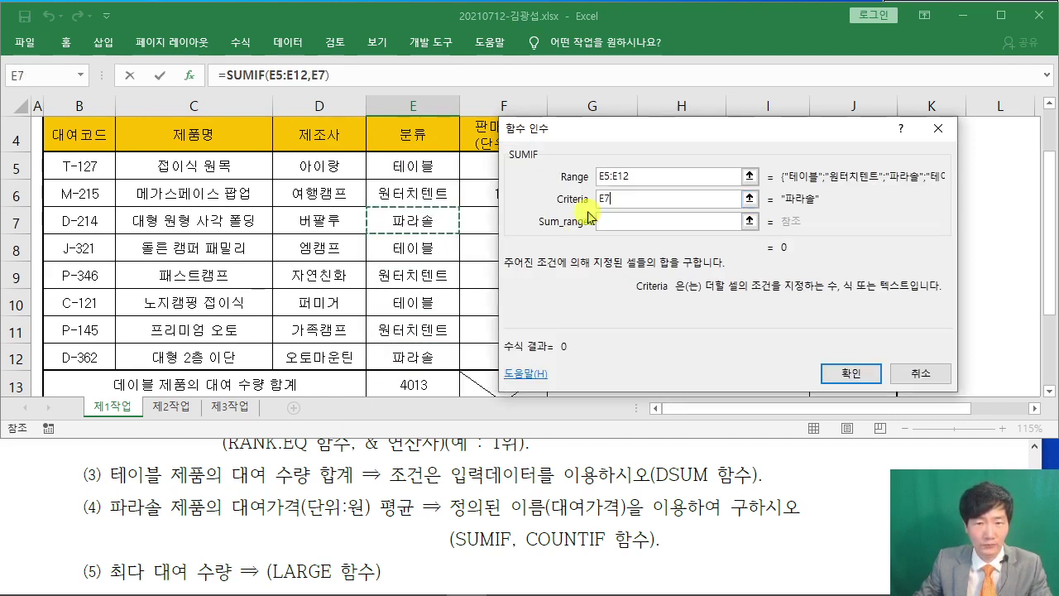
Set the Sum_range to the defined name 대여가격 by selecting the rental price data, and enter the SUMIF function in E14
left_click(605, 221)
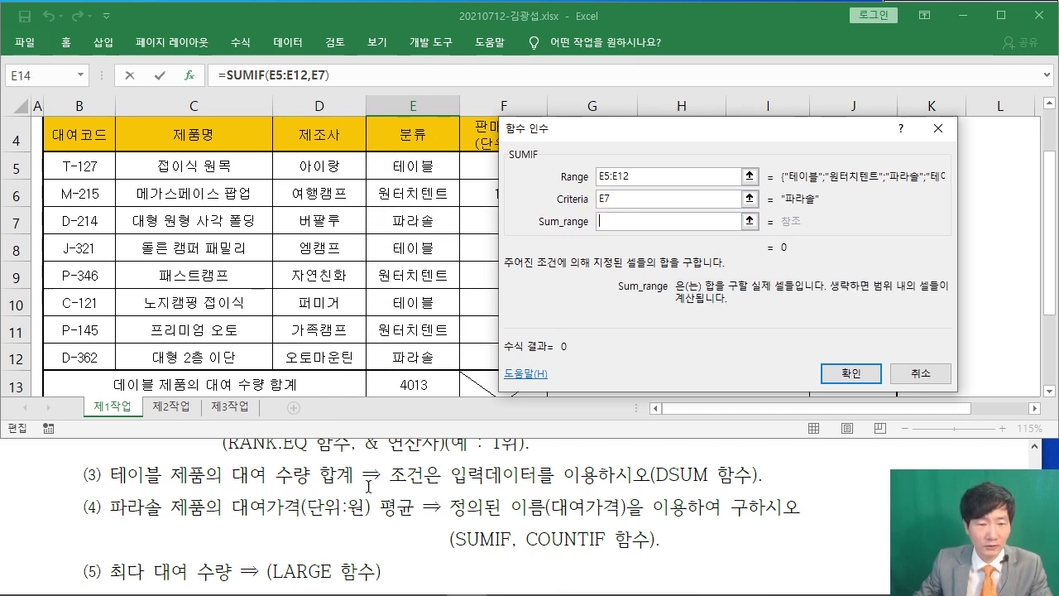
left_click_drag(564, 138, 802, 135)
left_click_drag(672, 163, 680, 356)
left_click_drag(871, 127, 499, 123)
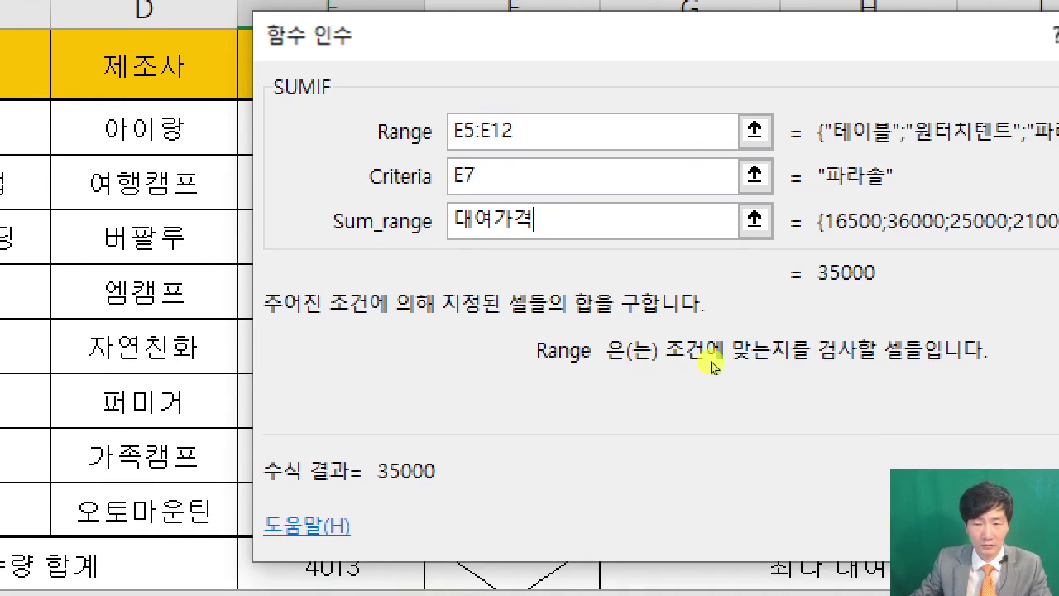
key("Return")
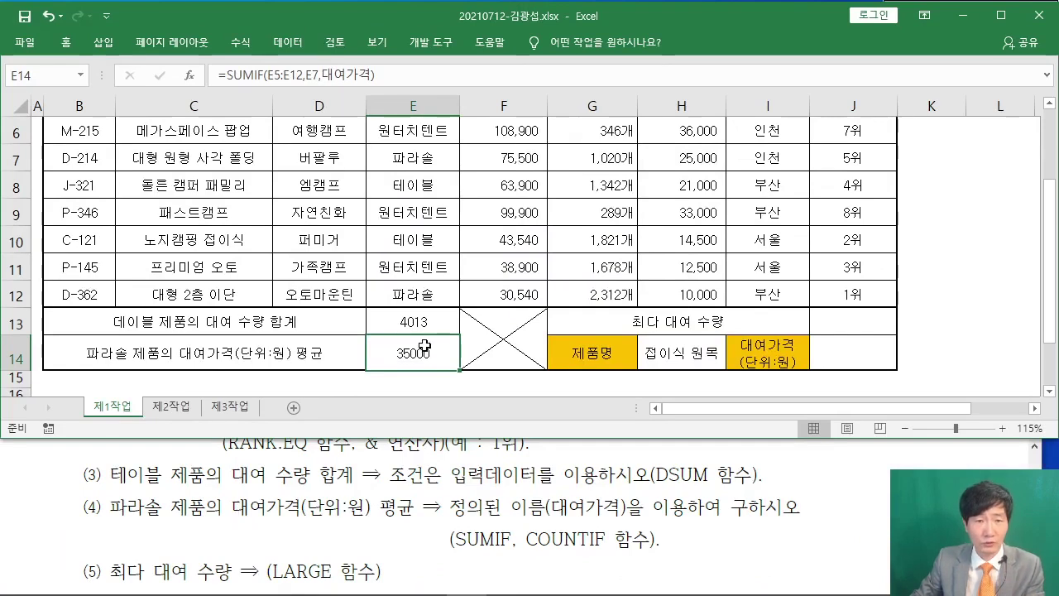
Append /COUNTIF( to the end of the SUMIF formula in E14
left_click(423, 76)
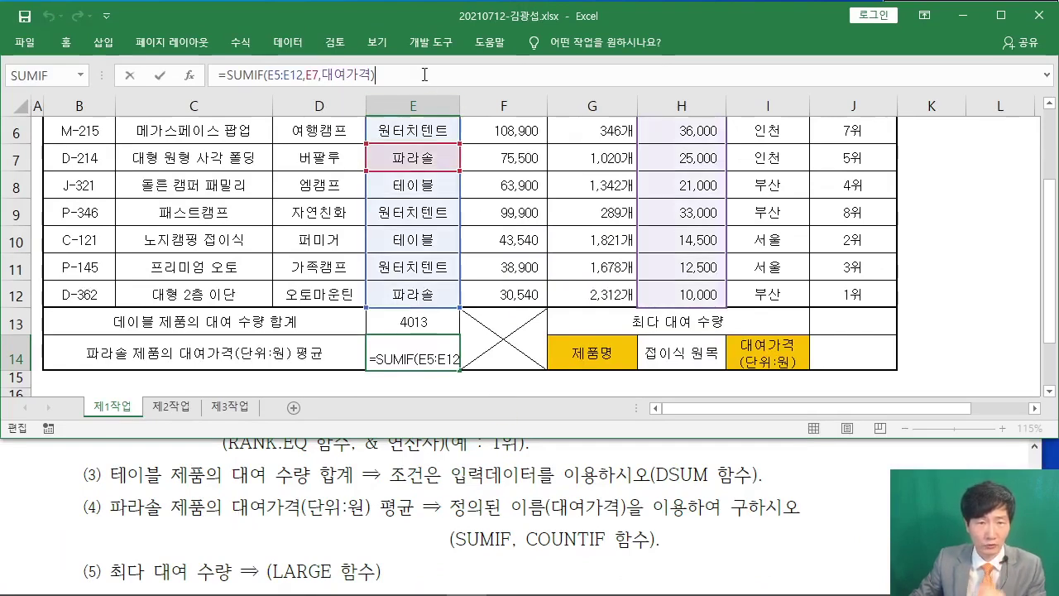
type("/COU")
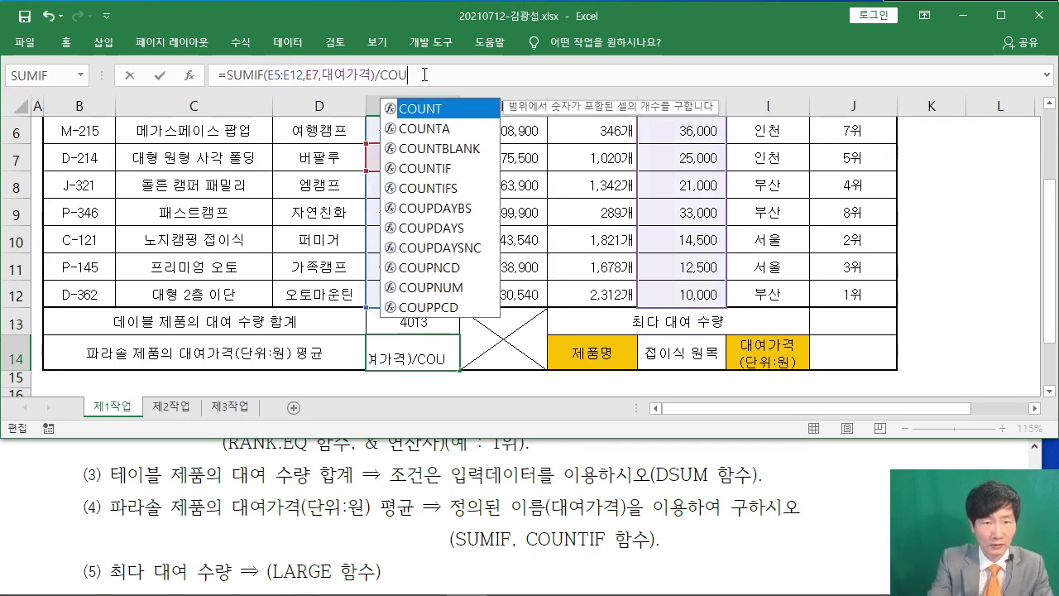
type("NTIF")
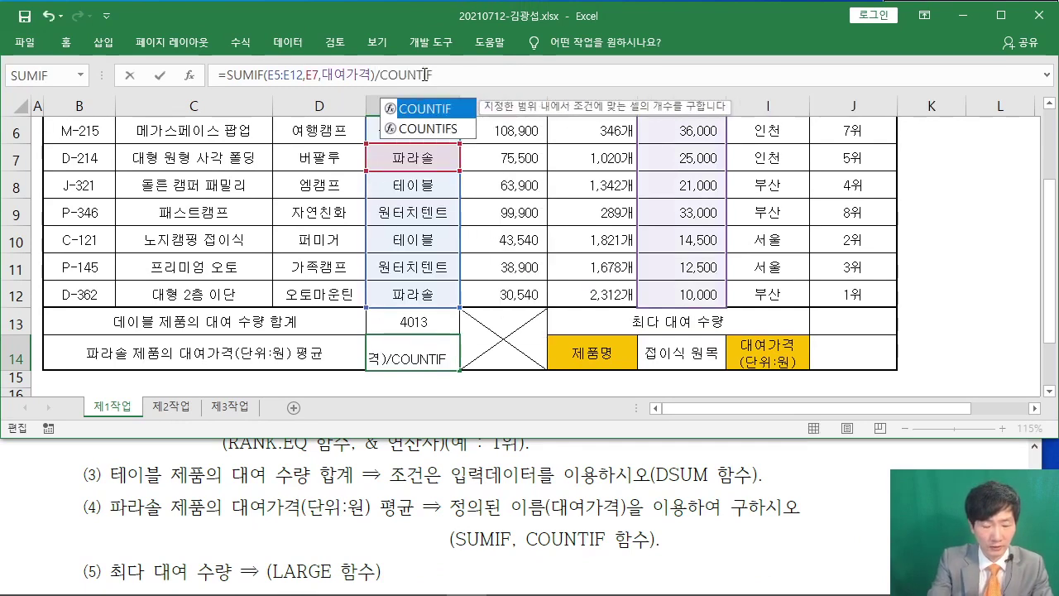
type("(")
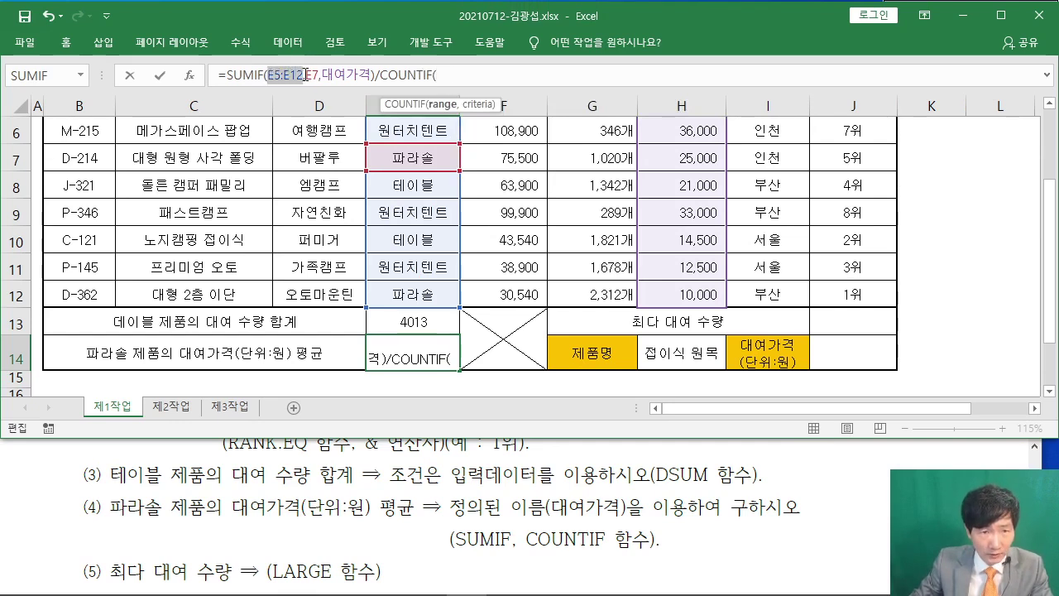
Copy the arguments E5:E12,E7 from SUMIF into COUNTIF, close the parenthesis, and commit the average formula in E14
left_click(311, 75)
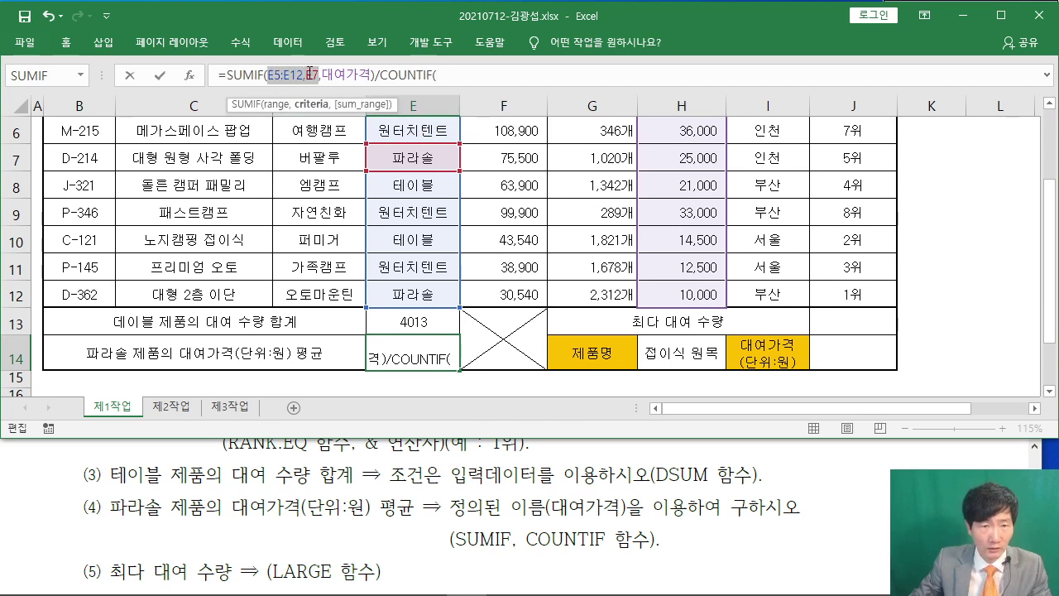
right_click(315, 75)
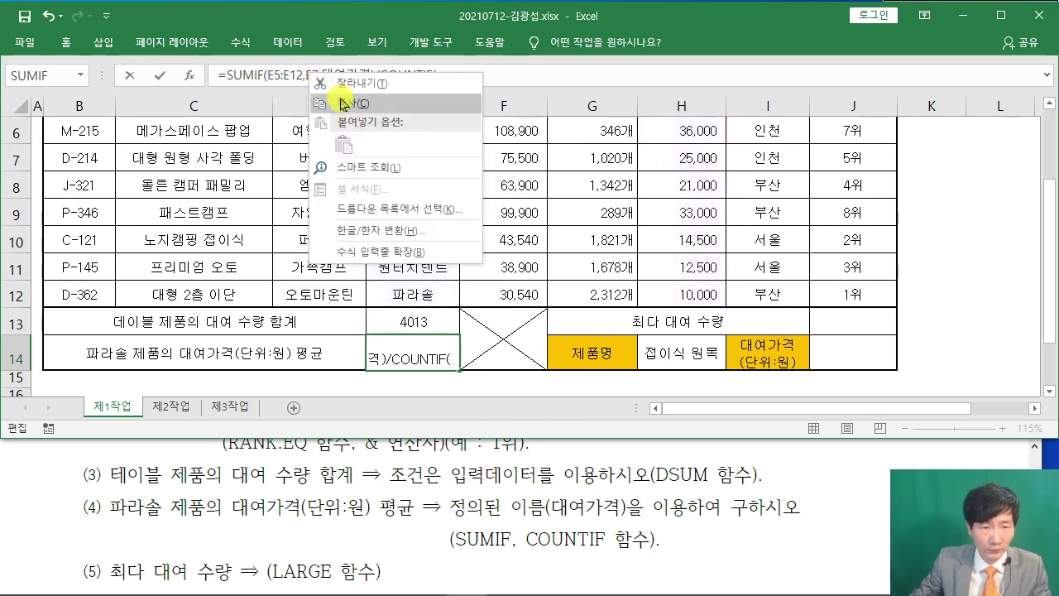
left_click(341, 103)
left_click(451, 75)
right_click(455, 76)
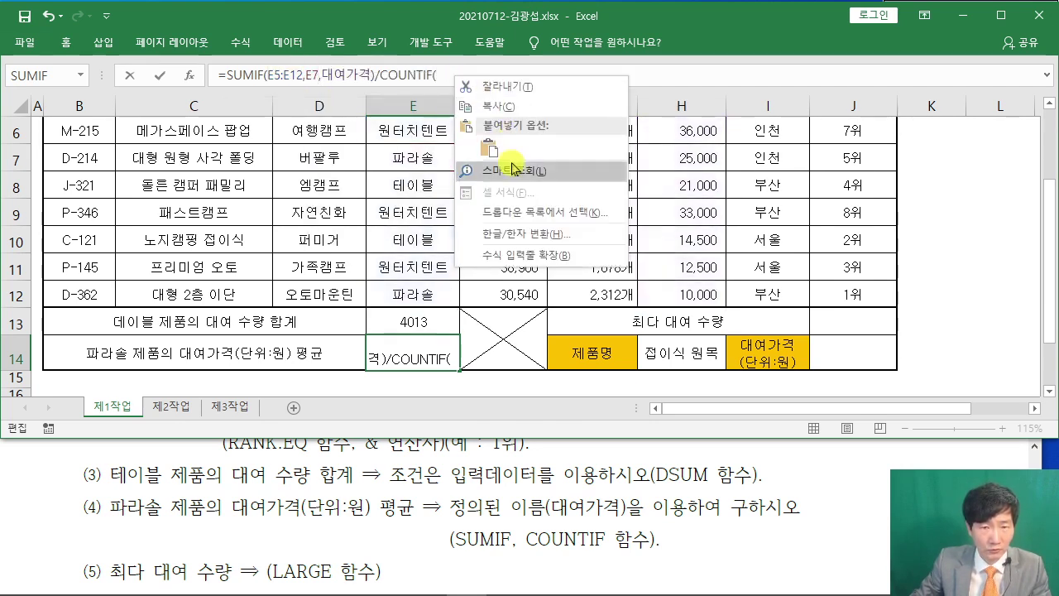
left_click(488, 149)
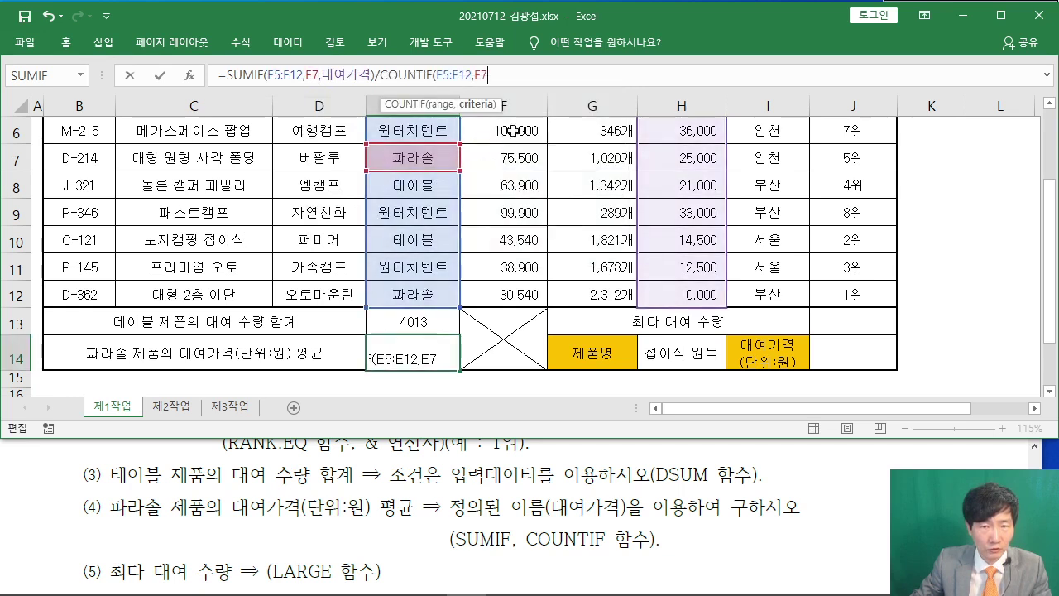
type(")")
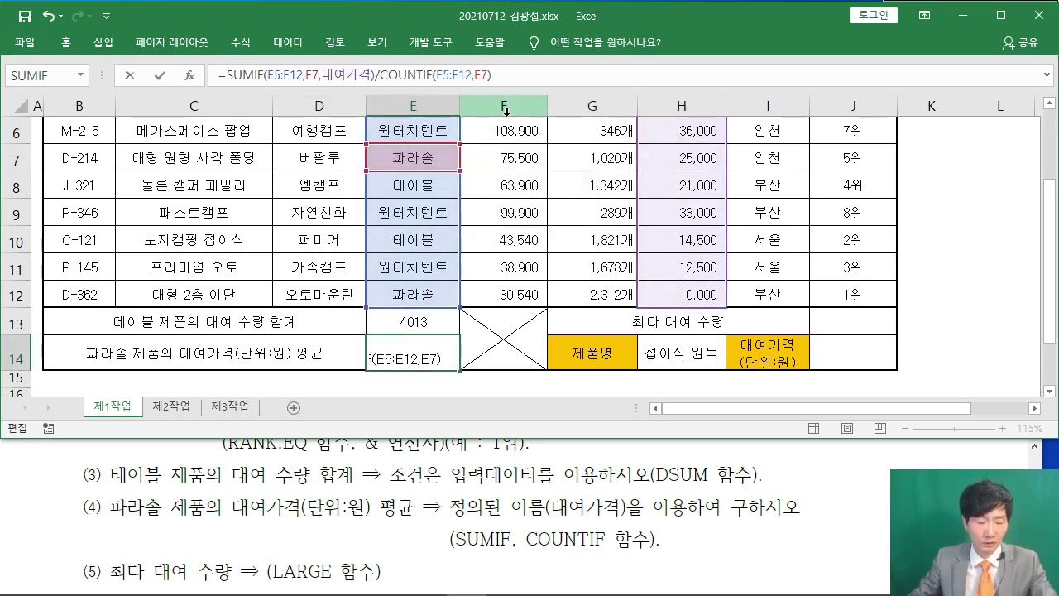
key("Return")
key("Up")
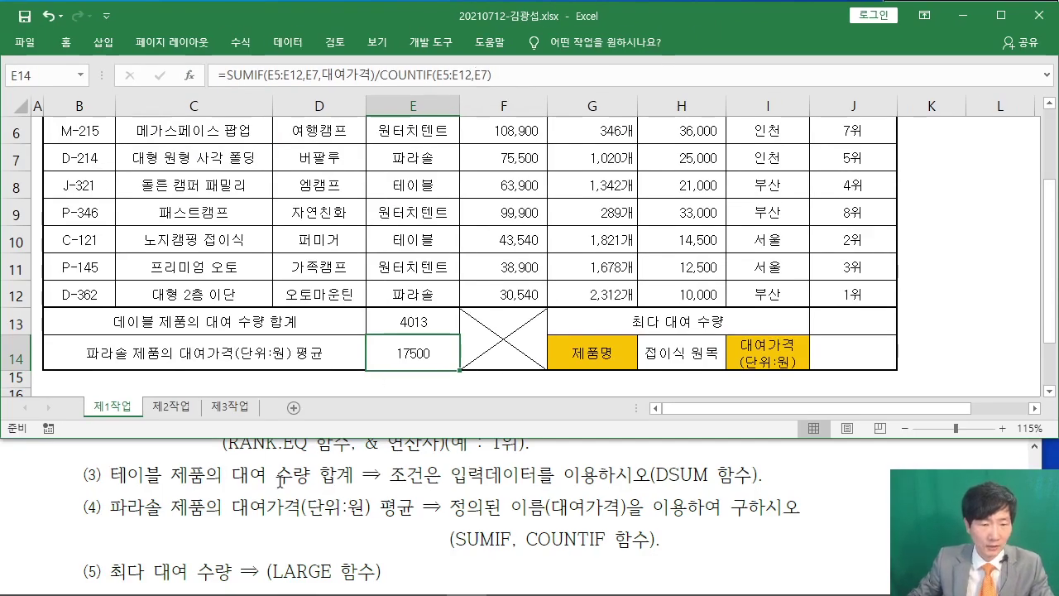
Check task (5) in the exam PDF and open the LARGE function's arguments in J13 for the 최다 대여 수량
left_click(280, 478)
scroll(302, 466, "down", 2)
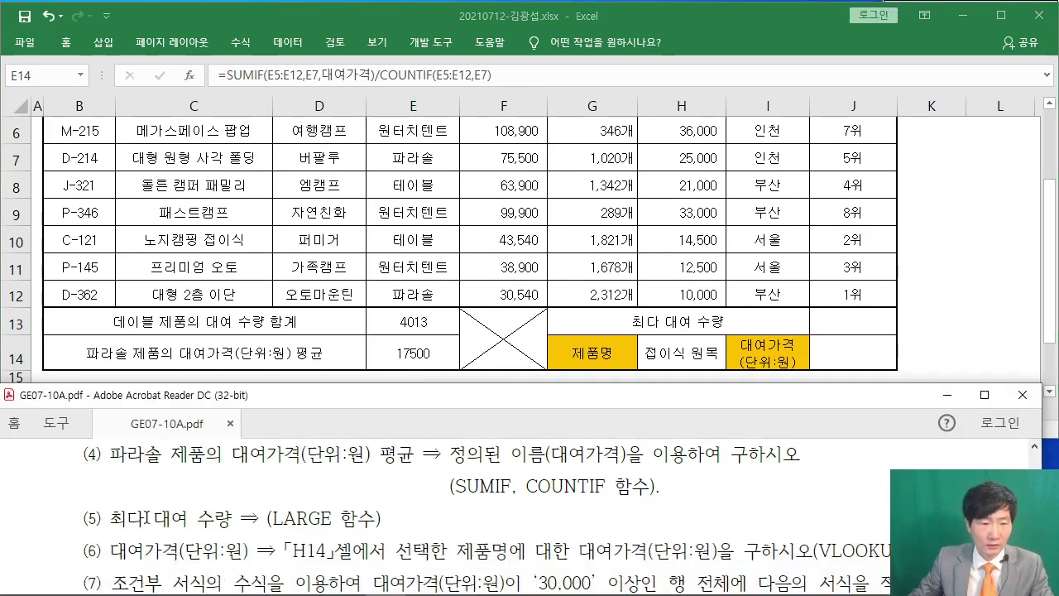
left_click(850, 323)
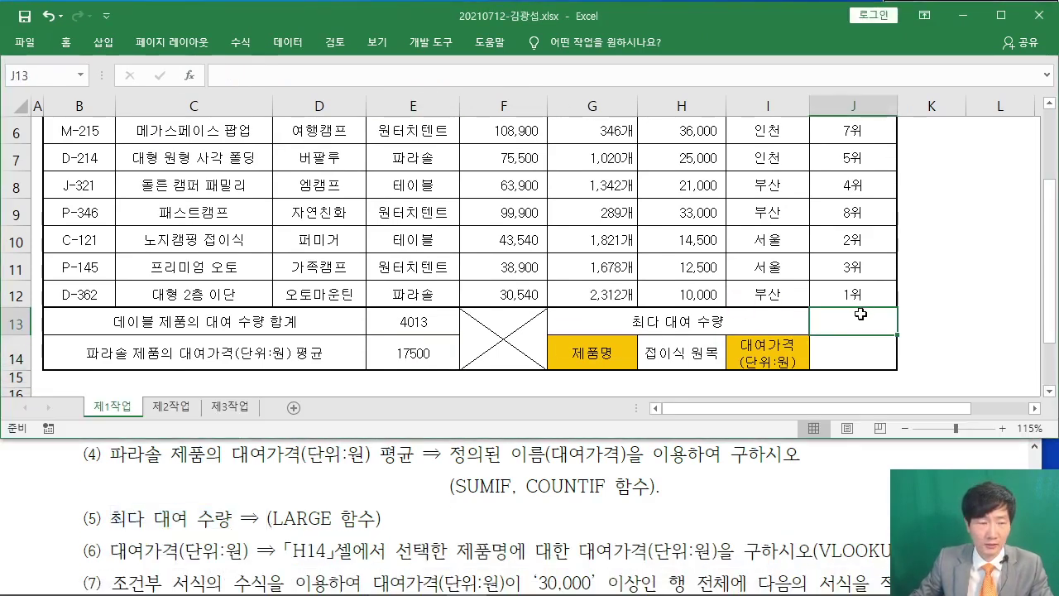
left_click(189, 75)
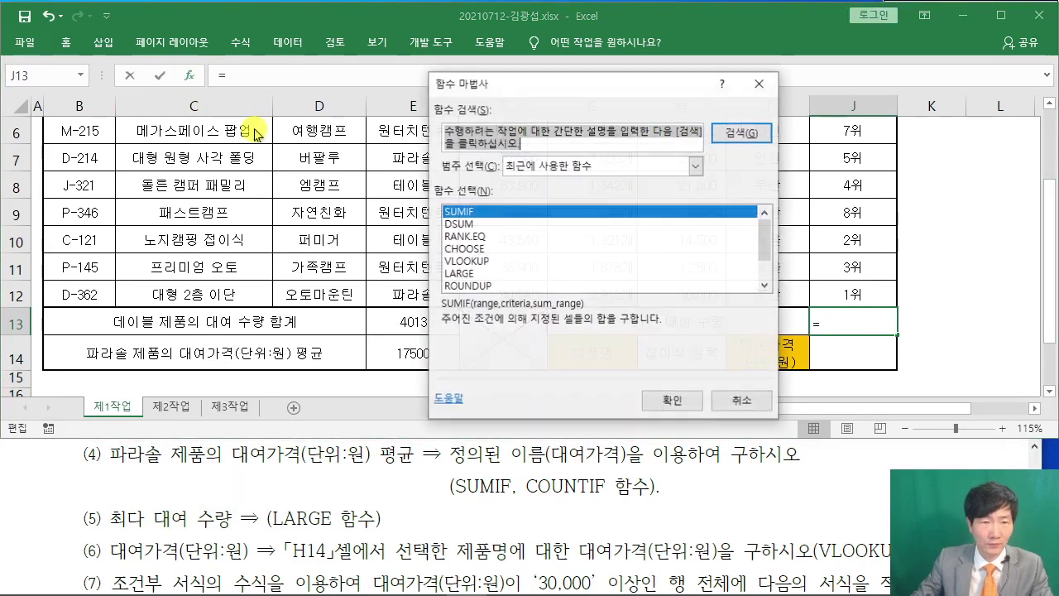
type("LARGE(")
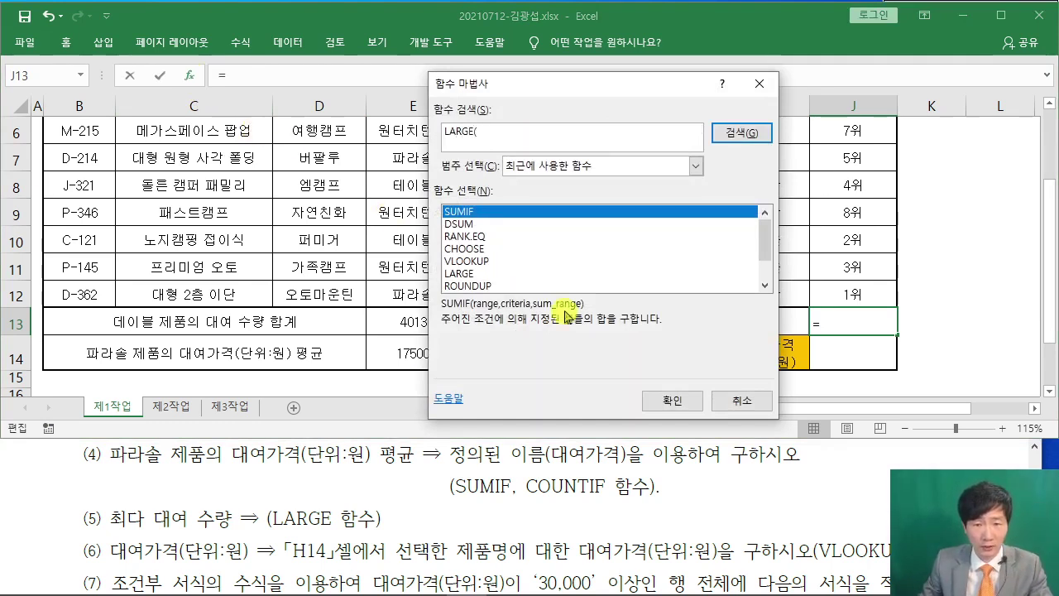
left_click(741, 132)
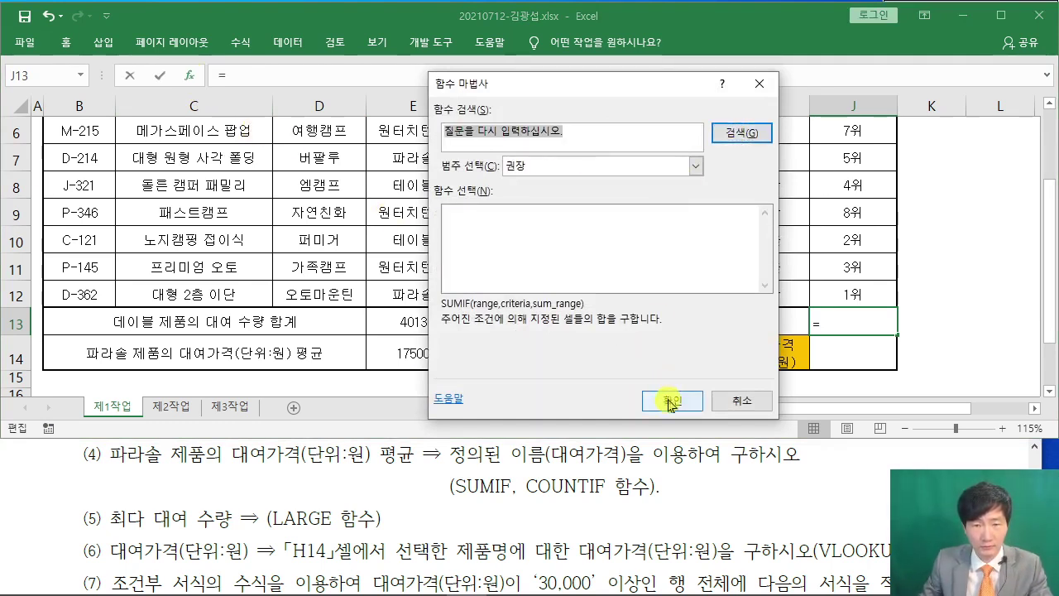
type("LARGE")
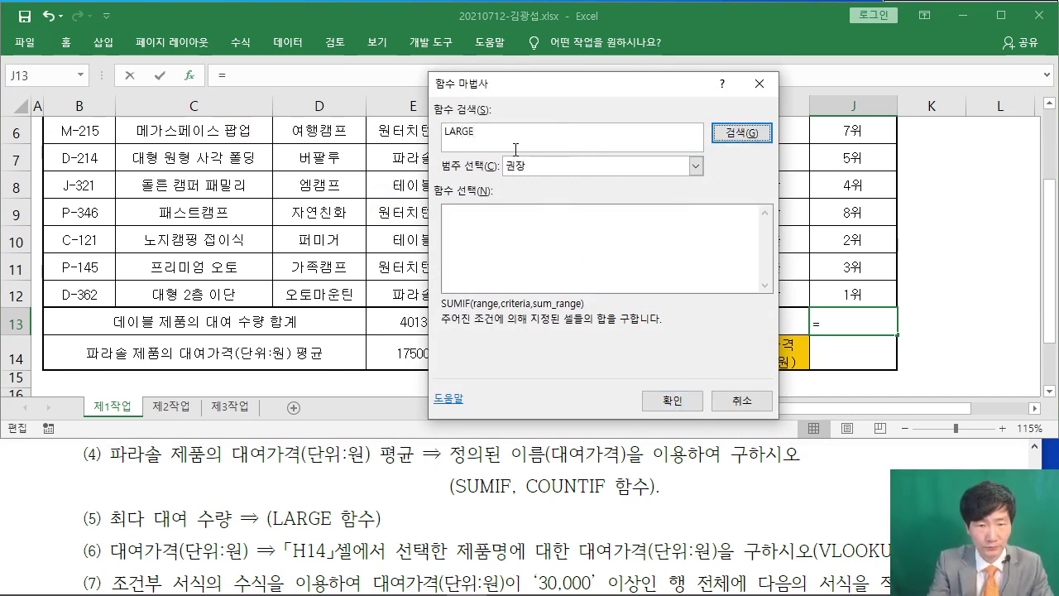
key("Return")
left_click(672, 401)
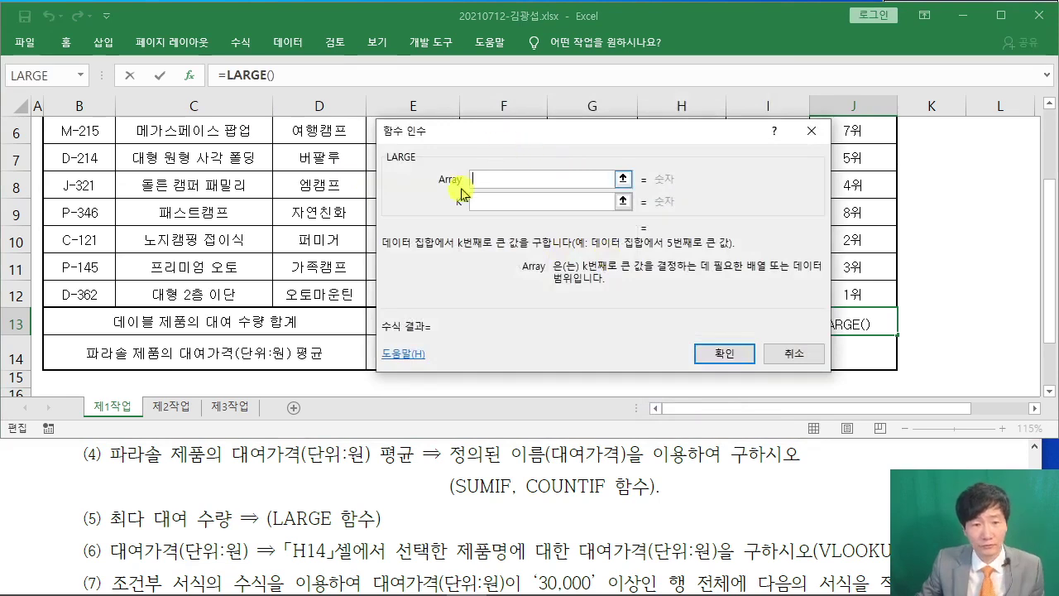
Set the LARGE Array to the rental quantities G5:G12 and K to 1, and enter the function in J13
left_click_drag(502, 135, 849, 93)
scroll(594, 248, "up", 2)
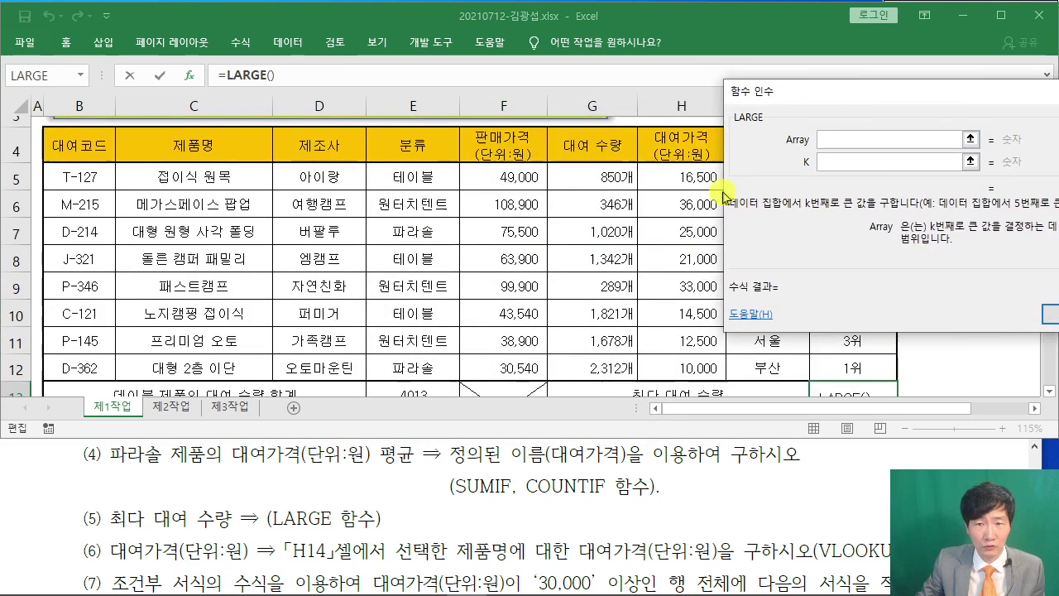
scroll(595, 249, "down", 1)
left_click(594, 178)
left_click_drag(595, 178, 633, 360)
left_click(835, 159)
left_click_drag(832, 93, 374, 142)
type("1")
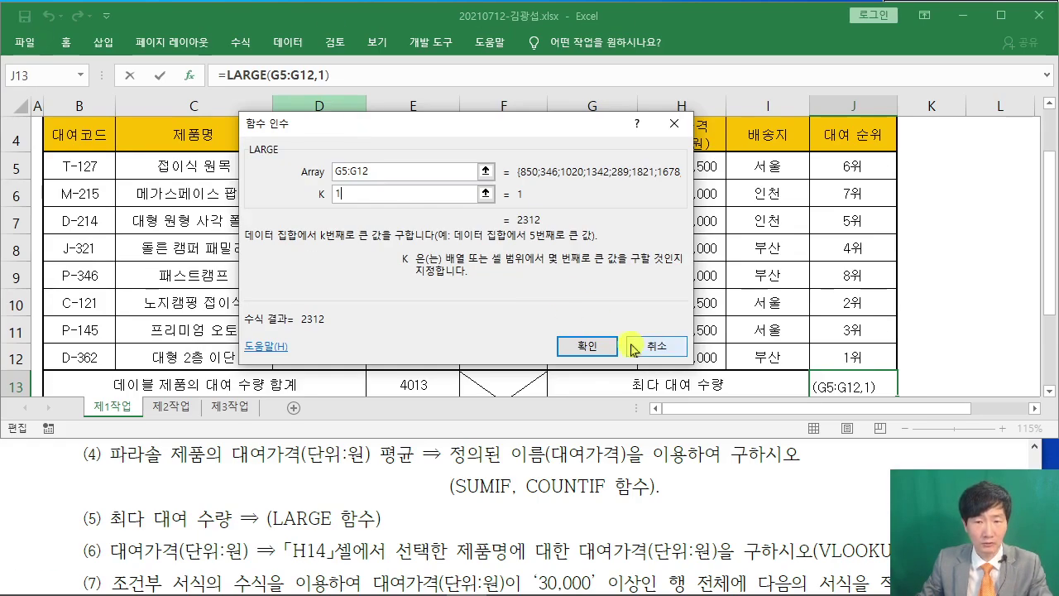
left_click(588, 347)
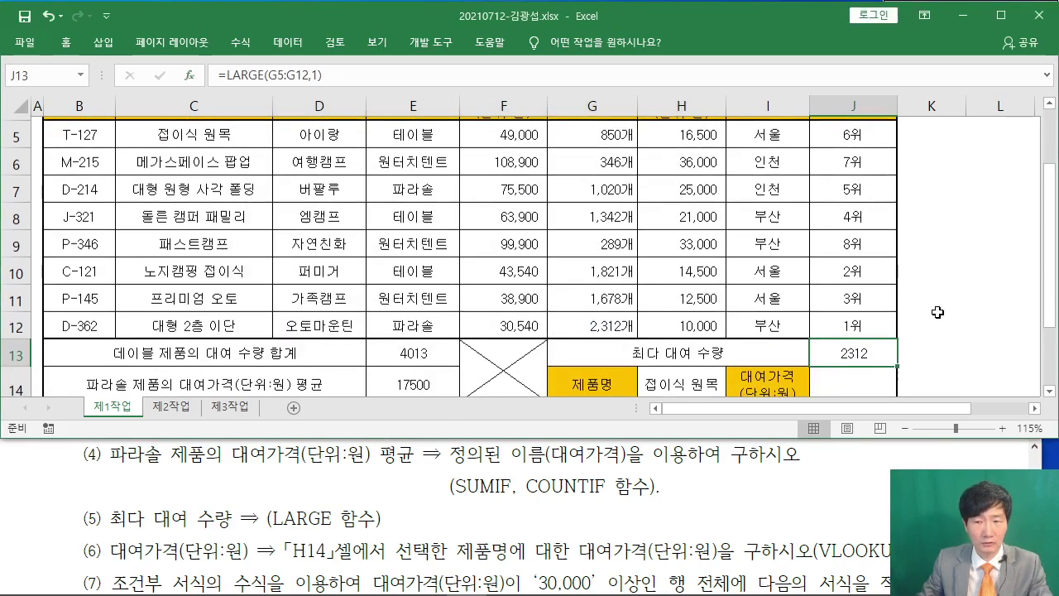
Select J14 and read task (6) on the 대여가격(단위:원) lookup in the exam PDF, keeping the task text visible below the worksheet
scroll(894, 317, "down", 1)
left_click(816, 305)
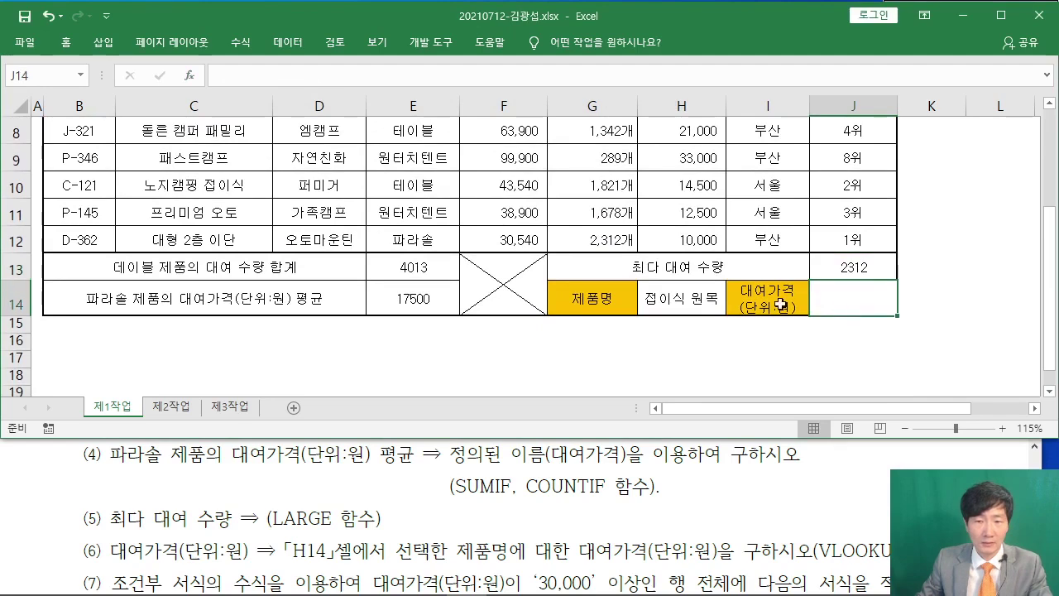
scroll(248, 489, "down", 5)
scroll(282, 471, "up", 4)
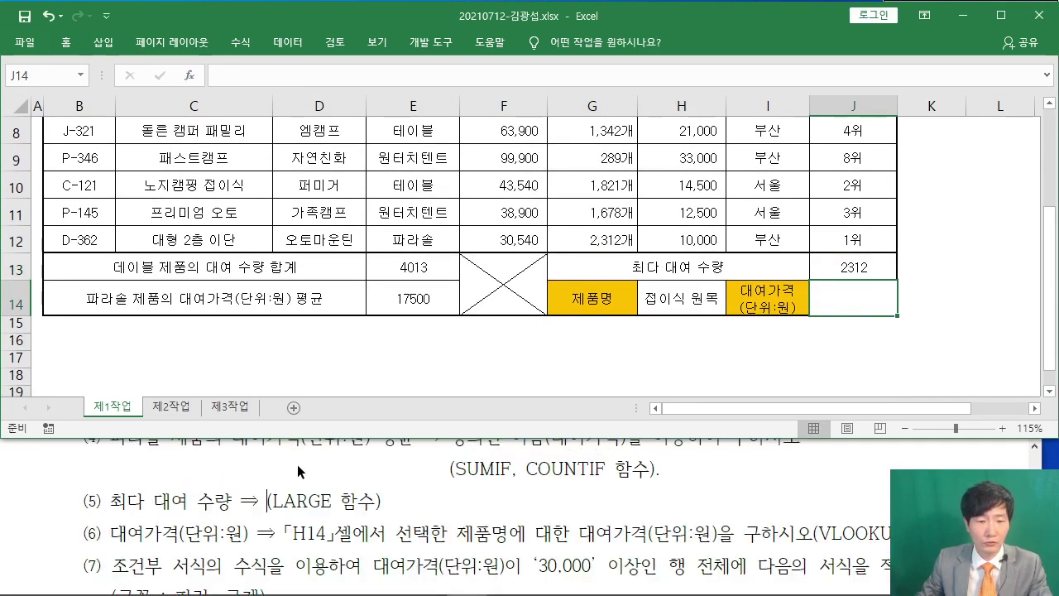
left_click(297, 464)
left_click_drag(316, 401, 319, 268)
scroll(319, 268, "up", 1)
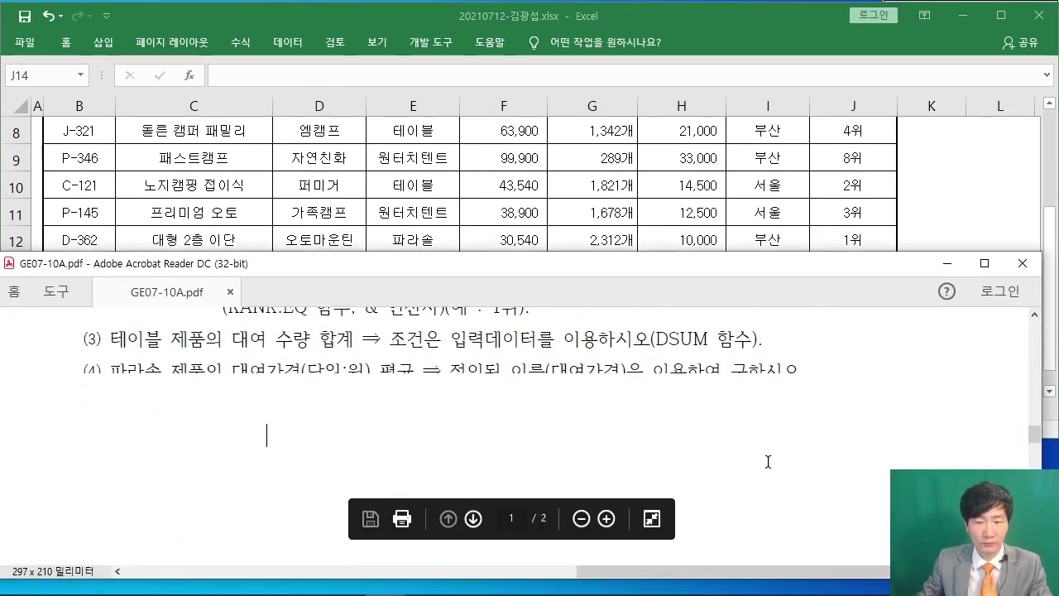
scroll(769, 462, "down", 1)
scroll(762, 447, "up", 3)
scroll(732, 439, "up", 3)
scroll(745, 439, "down", 5)
scroll(753, 434, "down", 3)
scroll(762, 433, "down", 5)
scroll(762, 434, "up", 5)
left_click_drag(817, 389, 936, 402)
left_click(631, 387)
left_click_drag(293, 387, 717, 389)
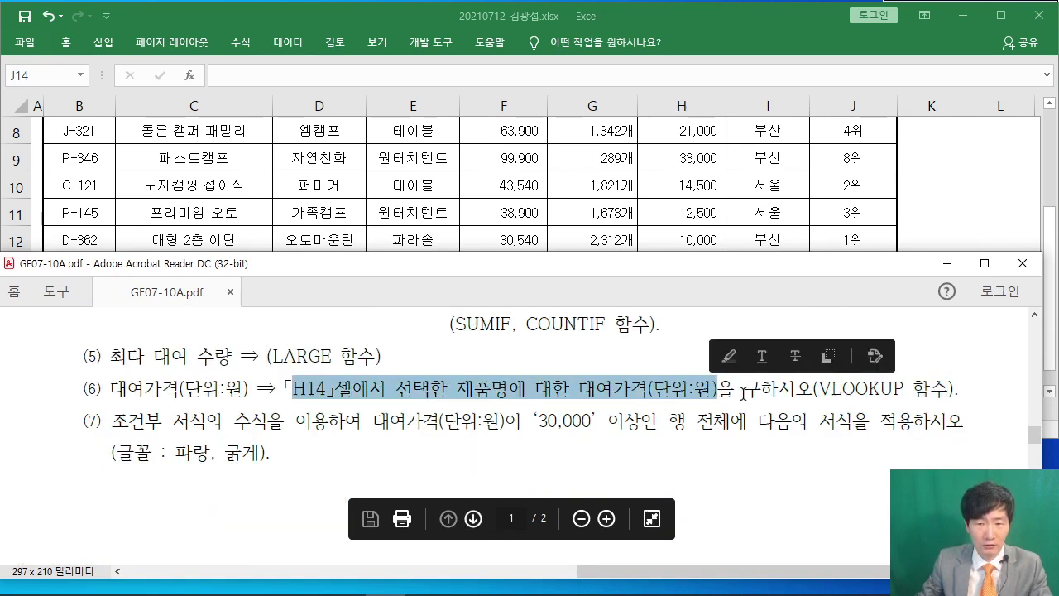
left_click_drag(781, 275, 673, 420)
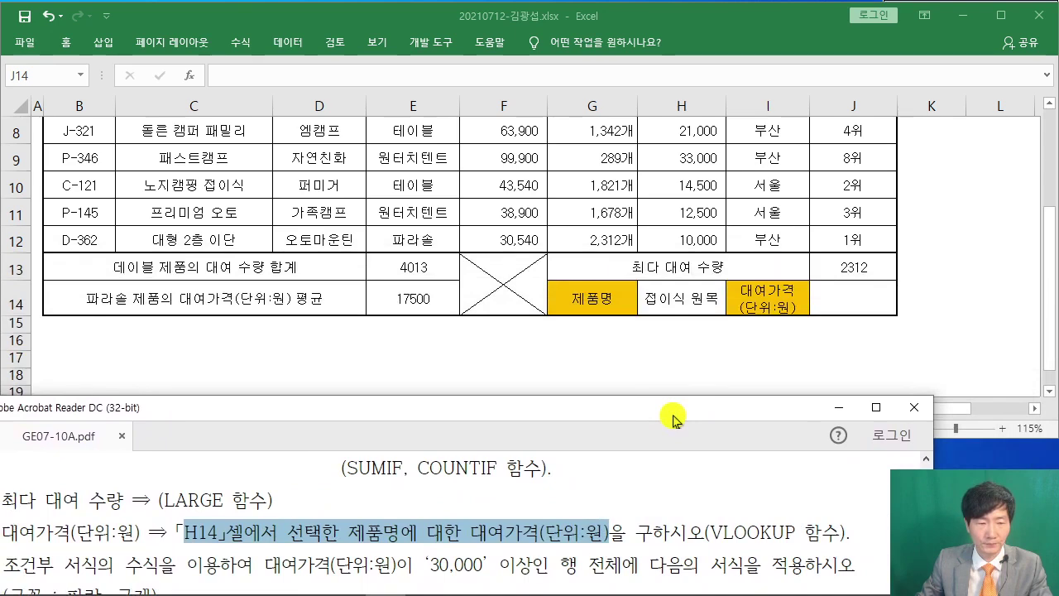
Find the VLOOKUP function for J14 and open its arguments
left_click(821, 309)
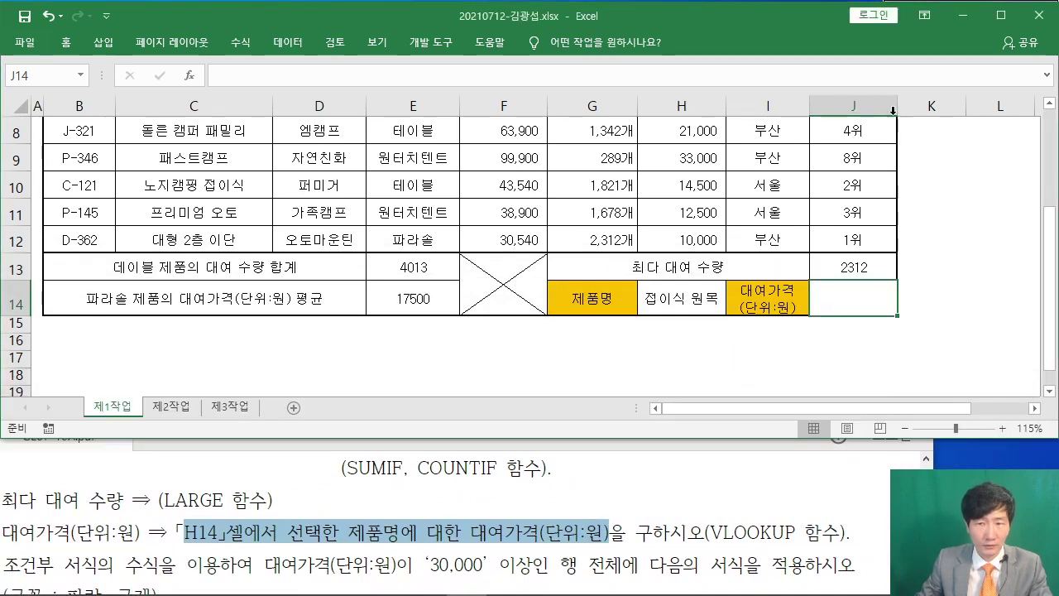
left_click(190, 76)
type("VLOOKUP")
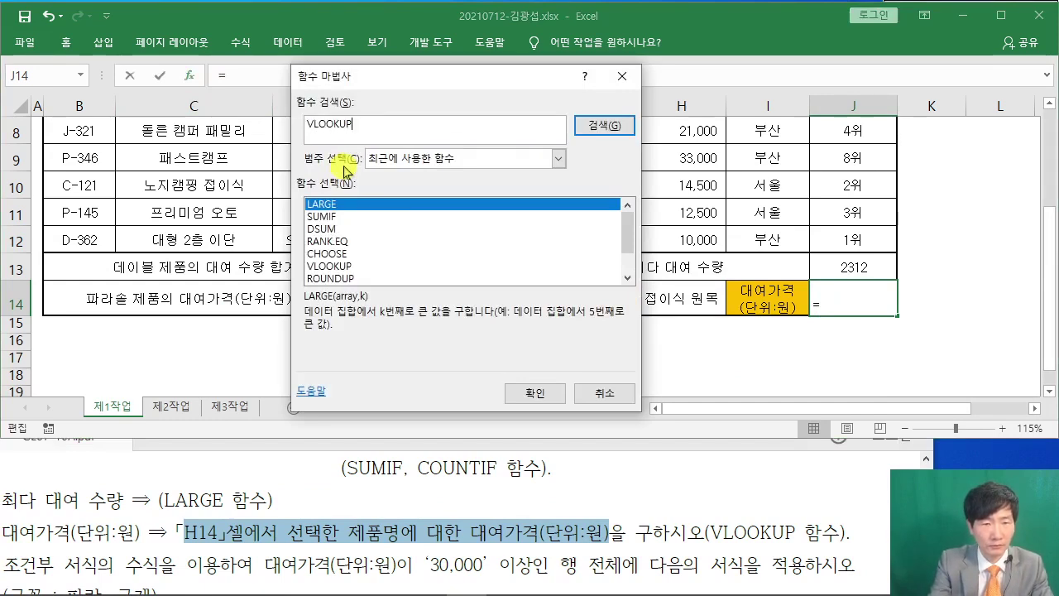
key("Return")
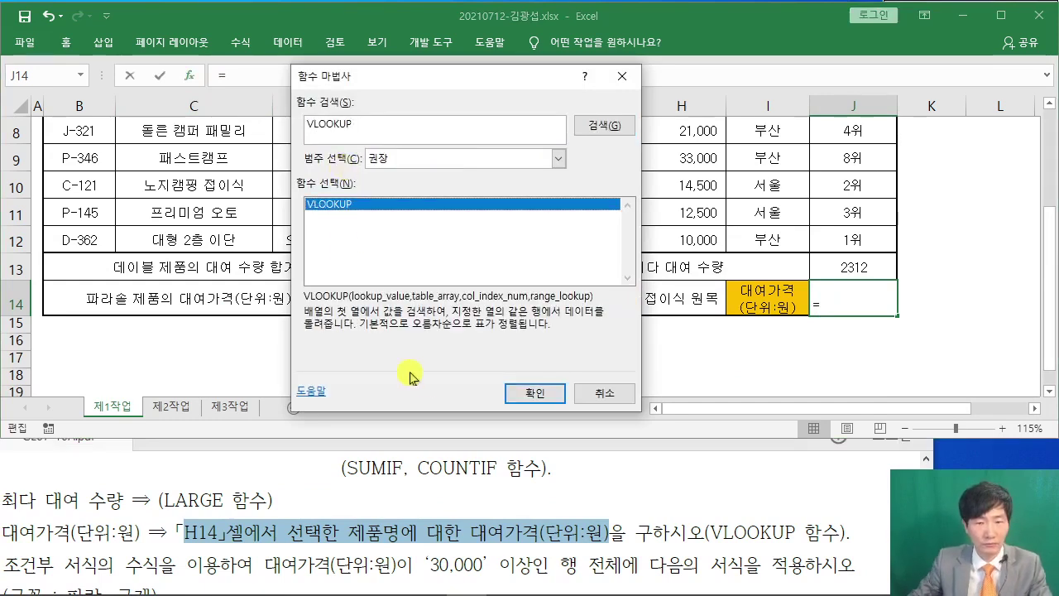
left_click(512, 393)
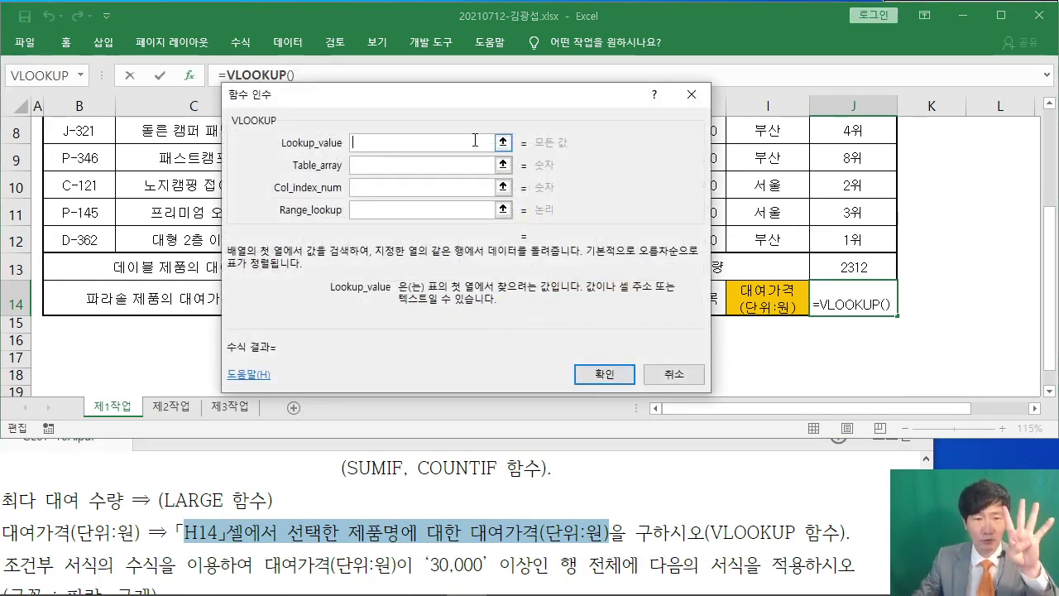
Set the VLOOKUP Lookup_value to the selected product name in H14 and the Table_array to C5:H12
left_click_drag(336, 97, 853, 74)
left_click(692, 297)
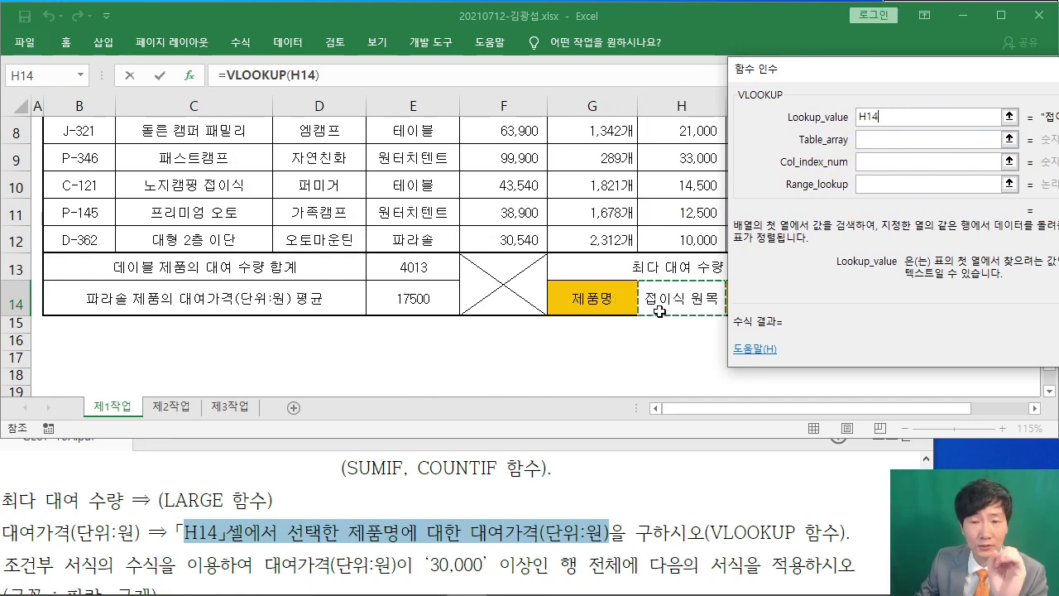
scroll(163, 282, "up", 3)
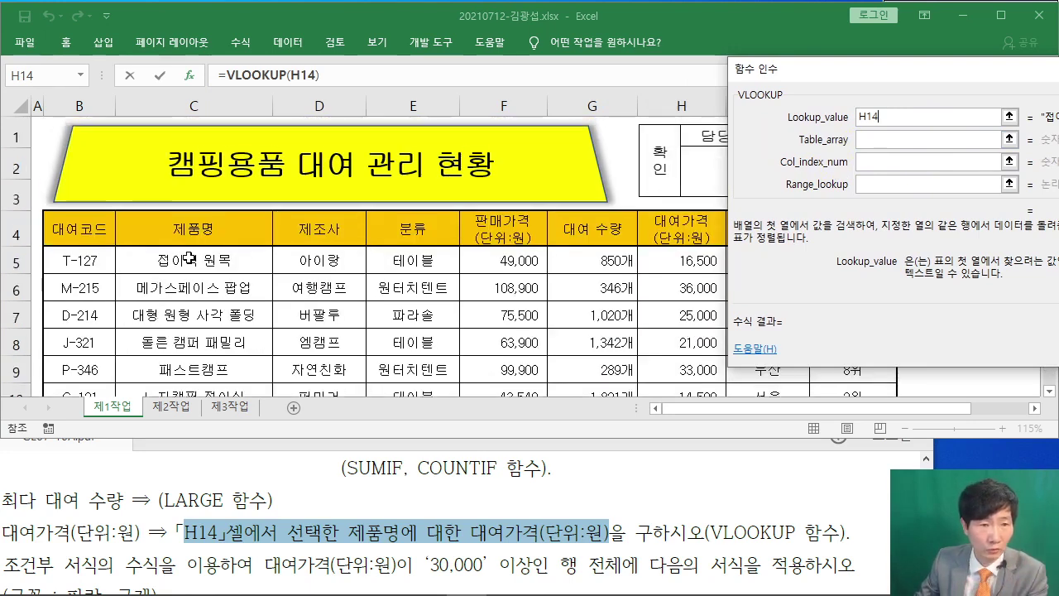
left_click(883, 138)
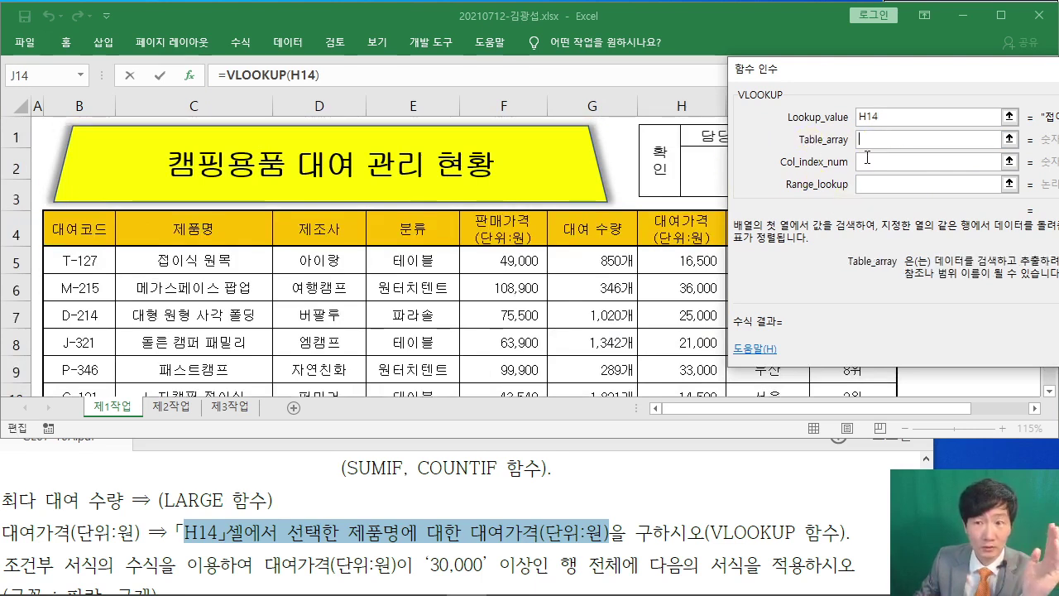
left_click(203, 258)
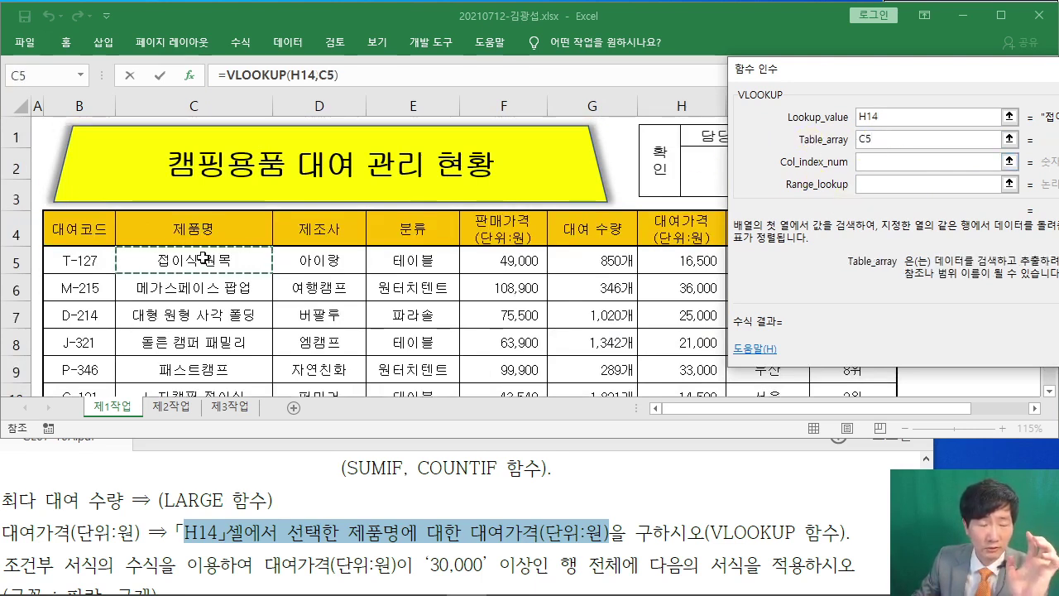
left_click_drag(202, 258, 650, 295)
scroll(681, 283, "up", 1)
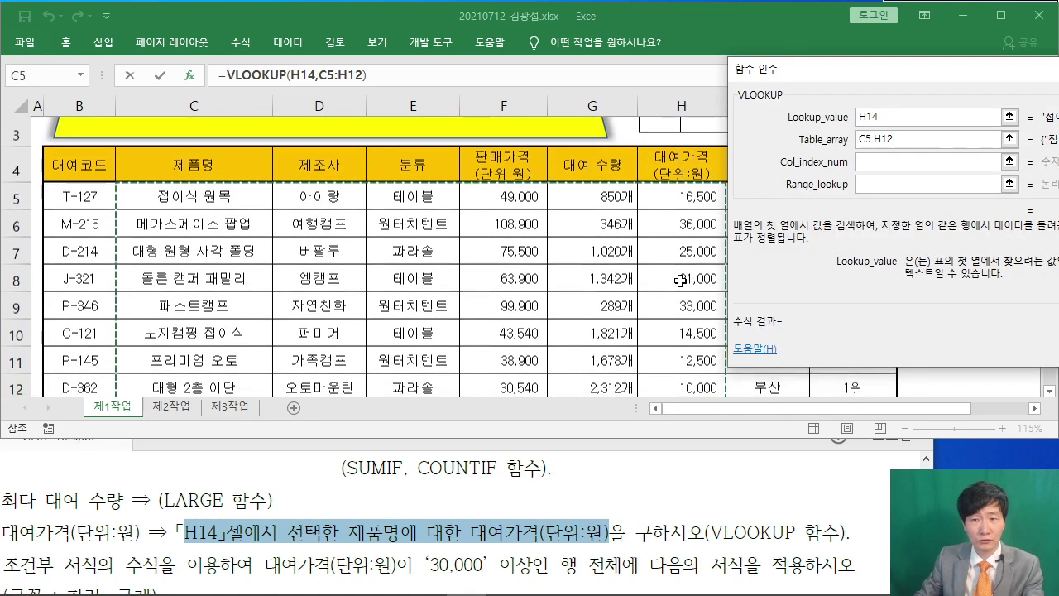
With the Col_index_num argument active, count the columns of C5:H12 from 제품명 across to 대여가격(단위:원)
left_click_drag(770, 70, 805, 88)
scroll(46, 285, "down", 2)
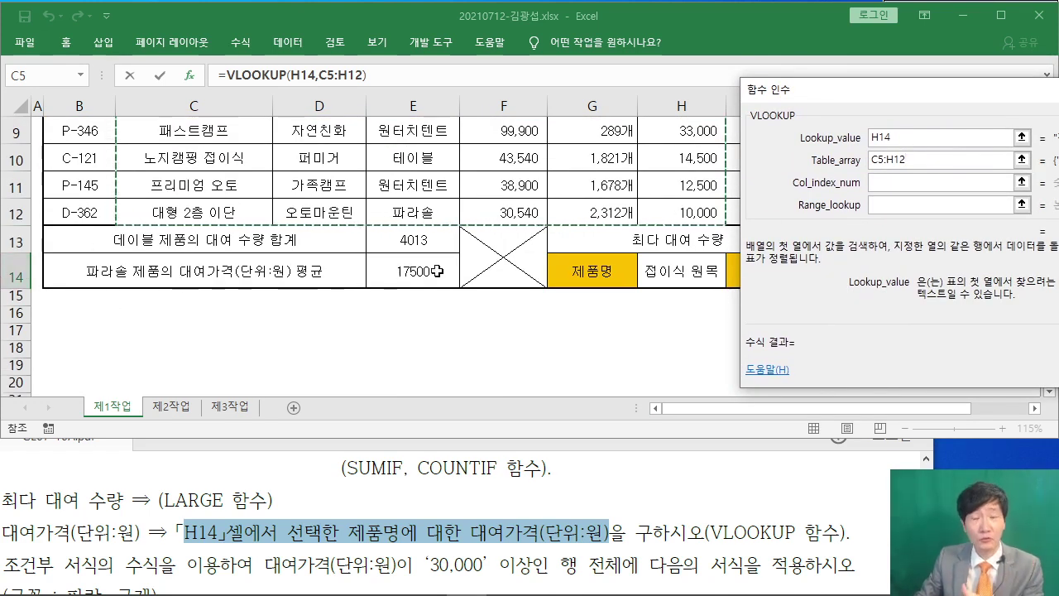
left_click_drag(856, 90, 602, 78)
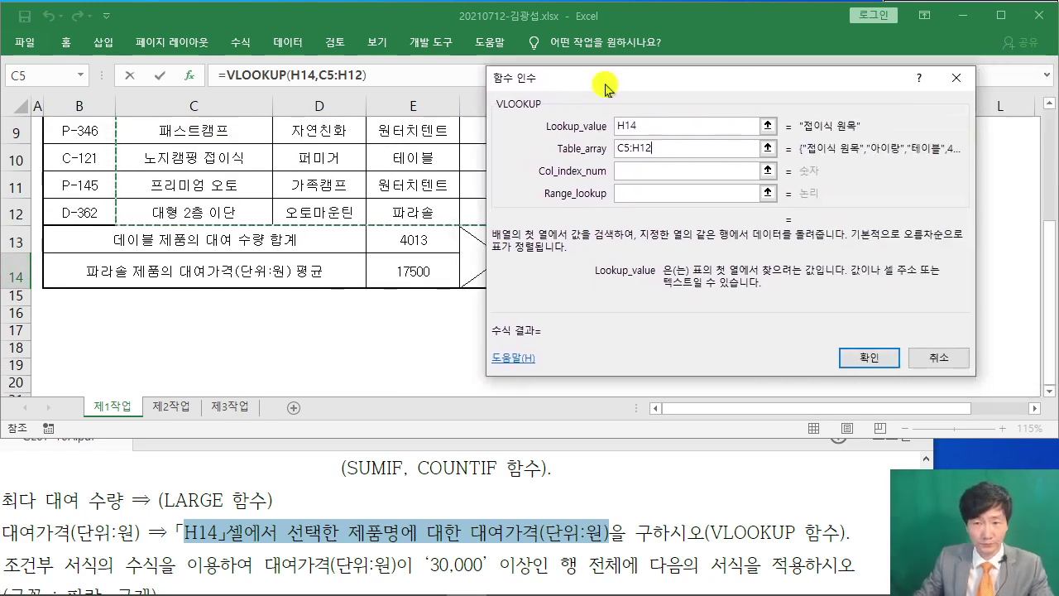
left_click(630, 169)
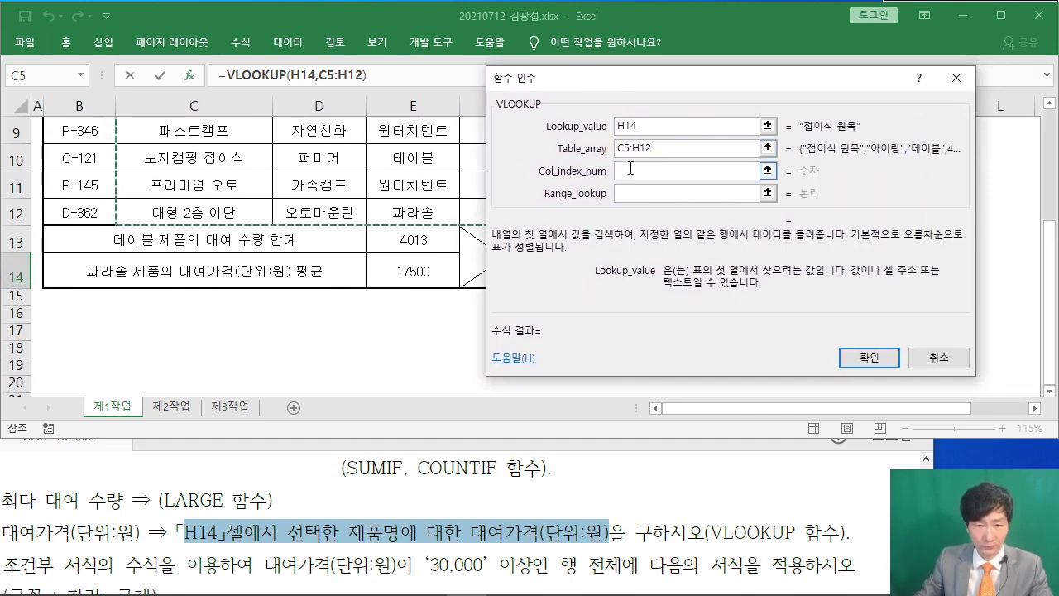
left_click_drag(616, 83, 870, 69)
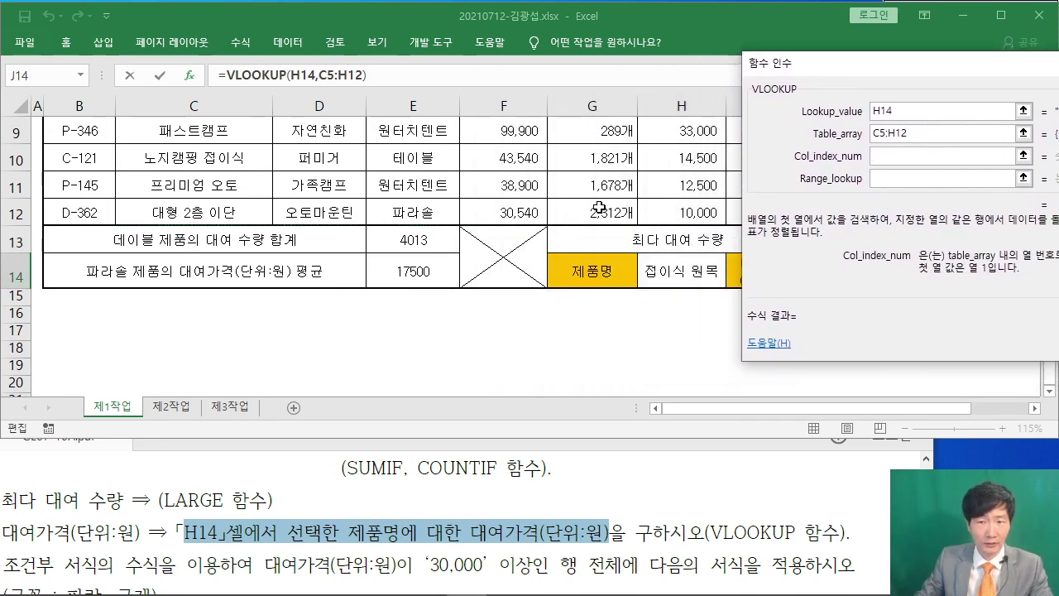
scroll(600, 207, "up", 2)
scroll(592, 211, "down", 1)
scroll(584, 215, "up", 1)
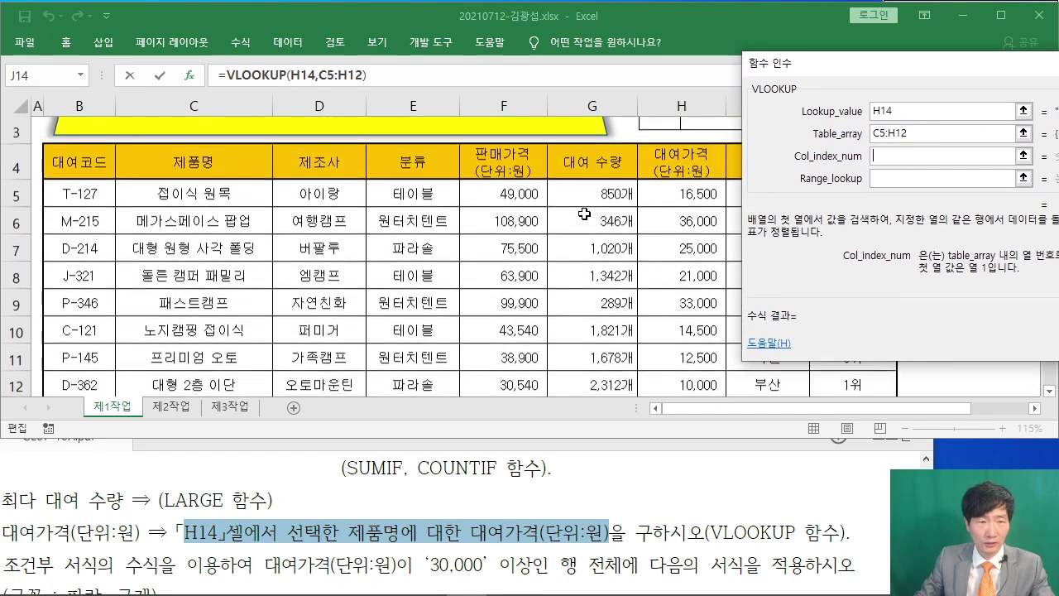
mouse_move(118, 186)
left_mouse_down()
mouse_move(217, 257)
mouse_move(759, 352)
mouse_move(728, 404)
left_mouse_up()
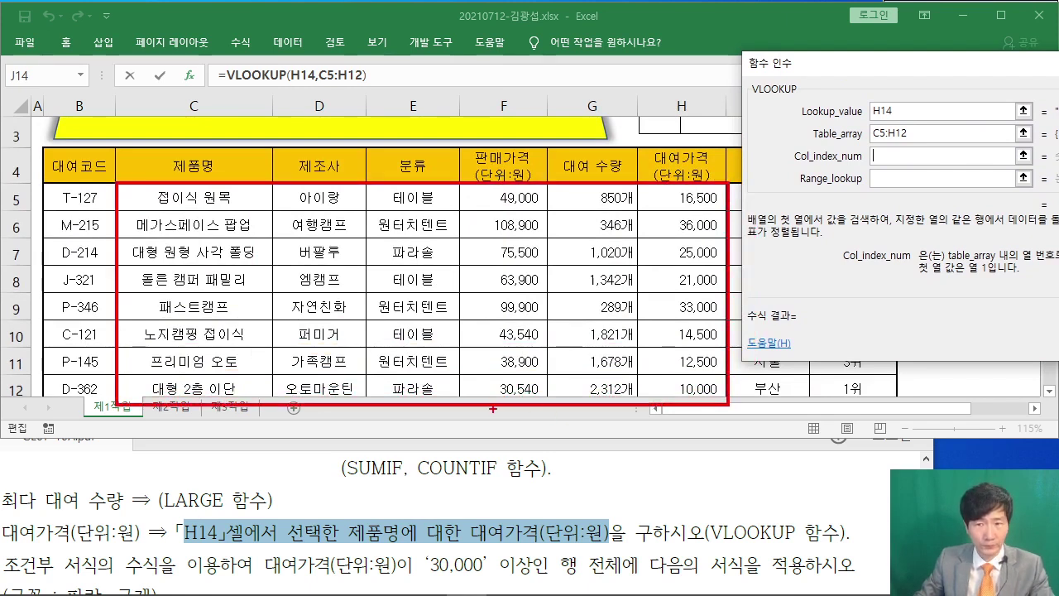
left_click_drag(469, 541, 614, 539)
mouse_move(215, 121)
left_mouse_down()
mouse_move(217, 155)
mouse_move(242, 152)
left_mouse_up()
left_click_drag(323, 127, 343, 142)
mouse_move(319, 108)
left_mouse_down()
mouse_move(315, 146)
mouse_move(356, 112)
mouse_move(432, 139)
mouse_move(530, 142)
left_mouse_up()
left_click_drag(586, 118, 616, 146)
left_click_drag(596, 99, 623, 146)
mouse_move(689, 101)
left_mouse_down()
mouse_move(680, 130)
mouse_move(721, 142)
left_mouse_up()
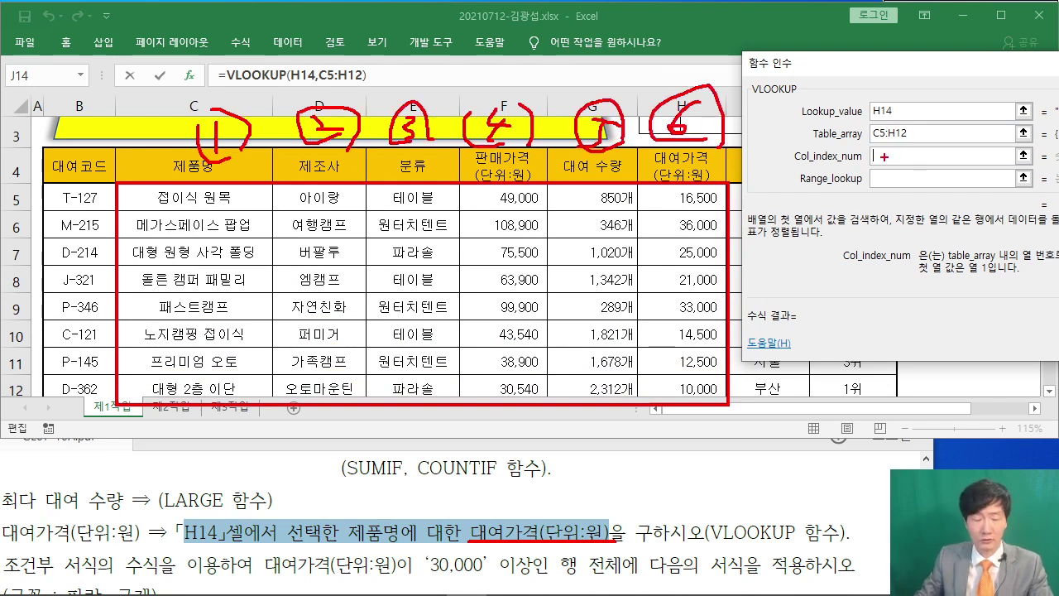
key("Escape")
Set Col_index_num to 6 and Range_lookup to FALSE, and enter the VLOOKUP function in J14
type("6")
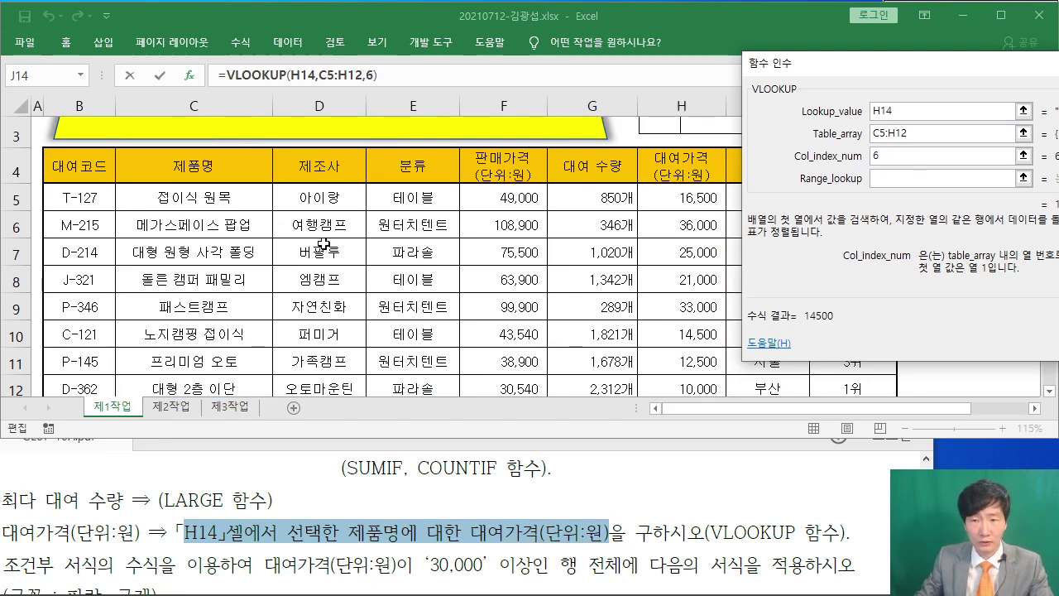
left_click(909, 182)
left_click_drag(867, 64, 224, 133)
type("ㄹ")
key("BackSpace")
type("FALSE")
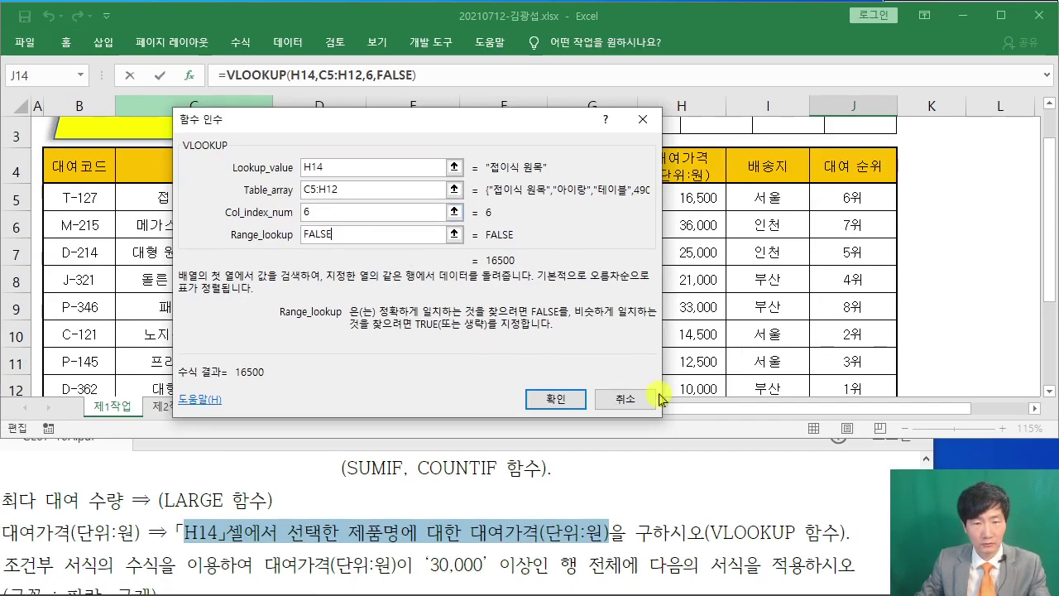
left_click(556, 399)
left_click(932, 294)
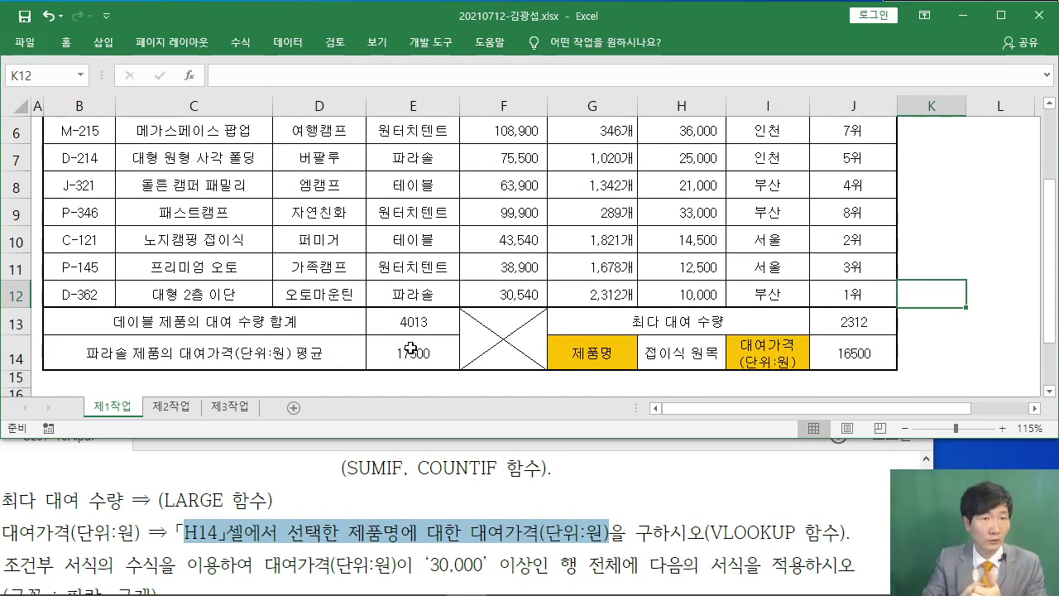
Switch to the GE07-10A.pdf exam sheet and check the remaining conditional formatting task (7)
left_click(320, 467)
left_click_drag(363, 416, 426, 400)
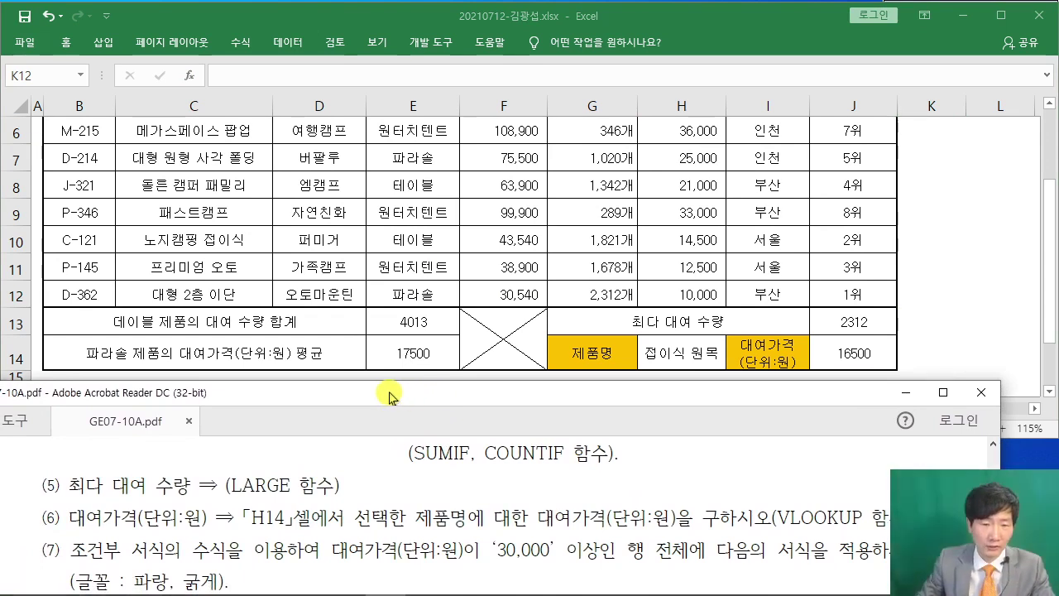
left_click(380, 290)
left_click(279, 455)
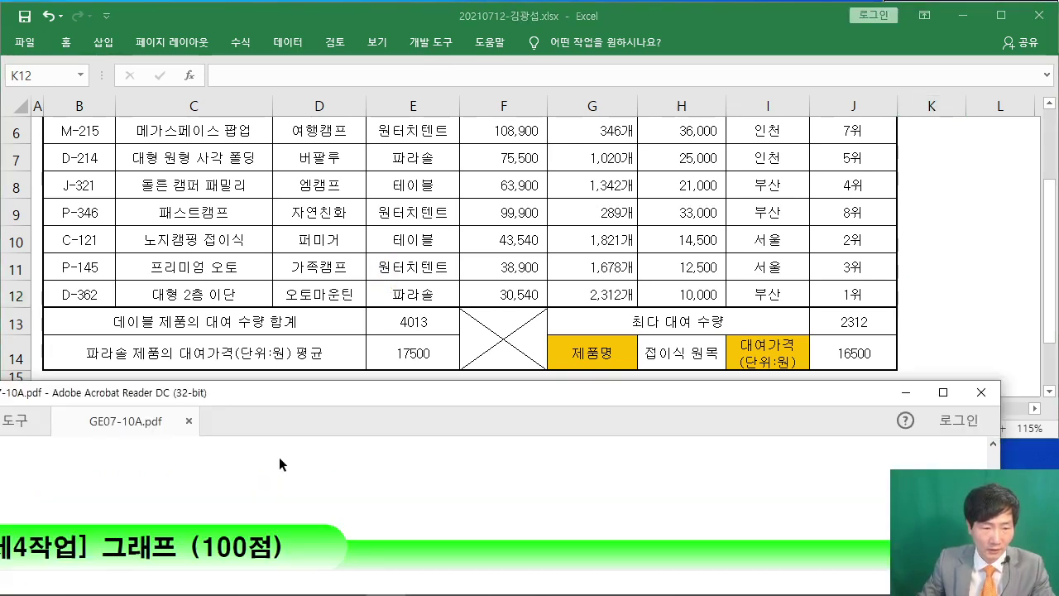
scroll(279, 455, "up", 3)
left_click_drag(274, 412, 302, 361)
left_click(299, 267)
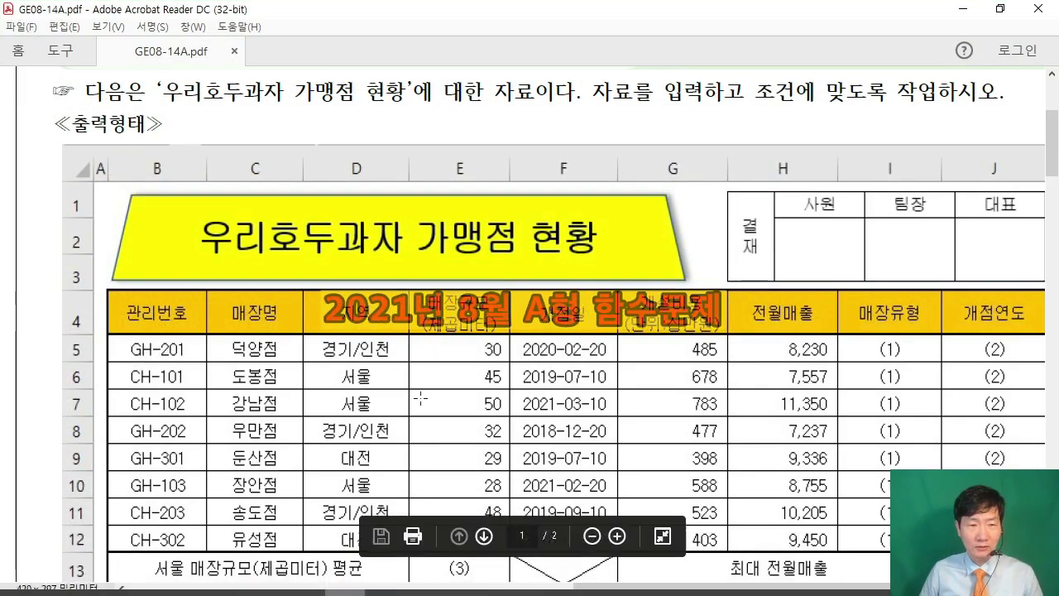
Review the 우리호두과자 가맹점 현황 exam in GE08-14A.pdf, from its output form and conditions to function tasks (1) to (7)
scroll(421, 398, "down", 8)
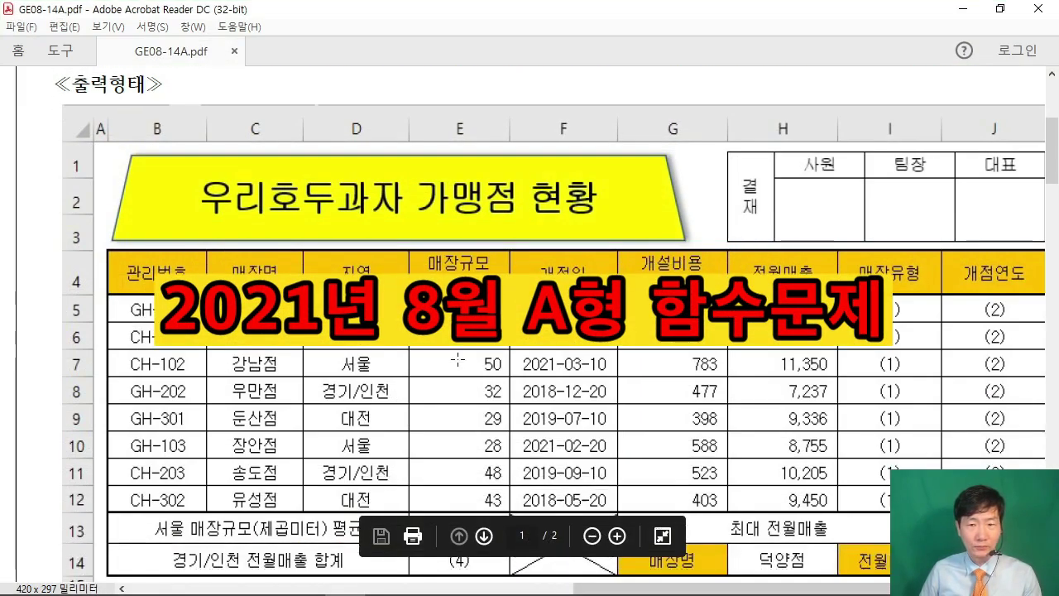
scroll(458, 351, "down", 5)
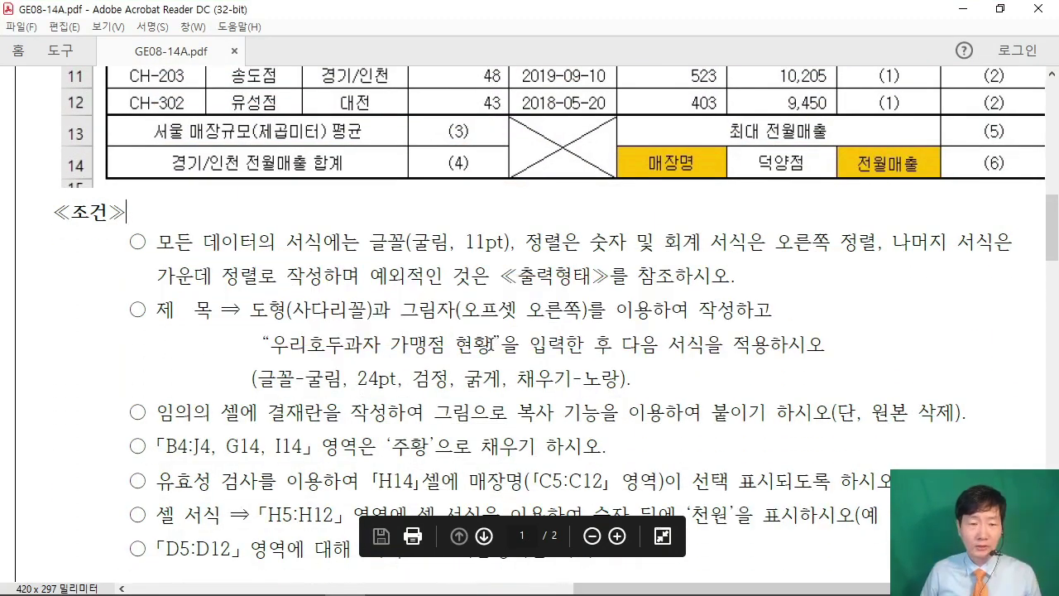
scroll(494, 343, "down", 7)
scroll(480, 333, "down", 4)
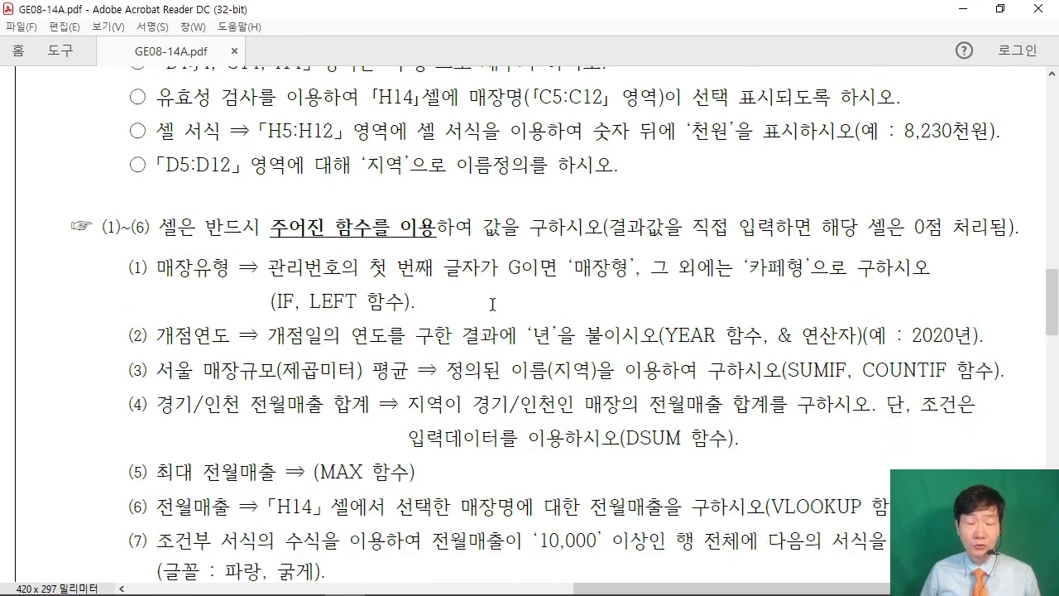
scroll(488, 304, "down", 3)
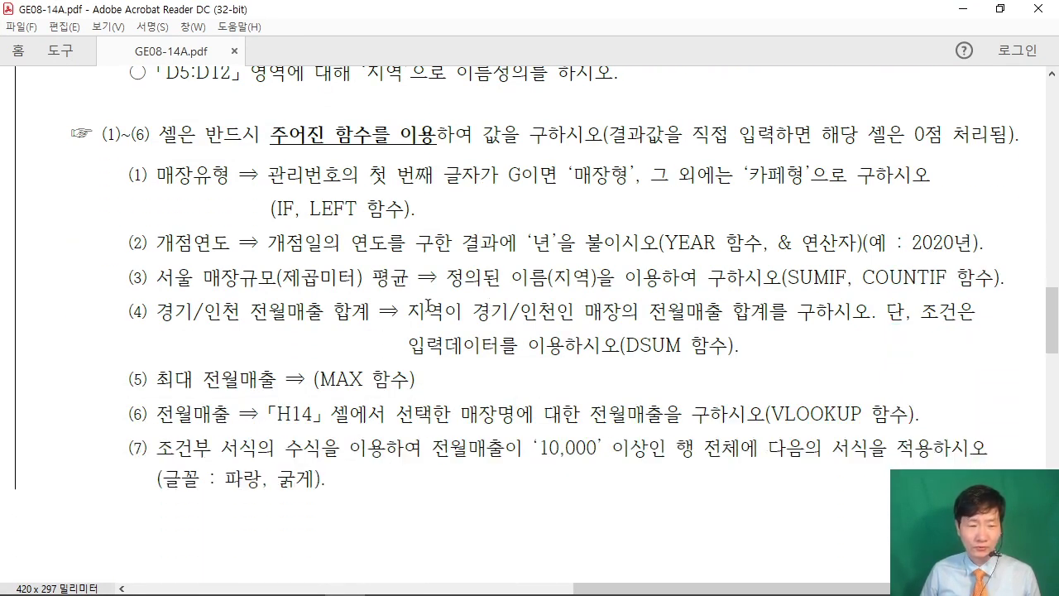
left_click_drag(158, 447, 420, 454)
left_click(314, 468)
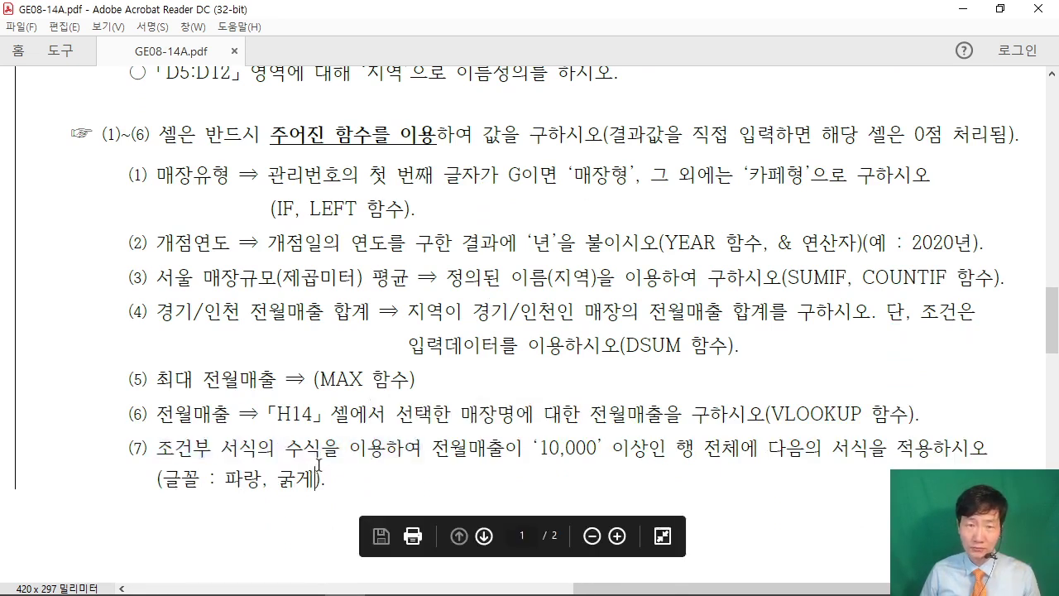
scroll(319, 466, "up", 3)
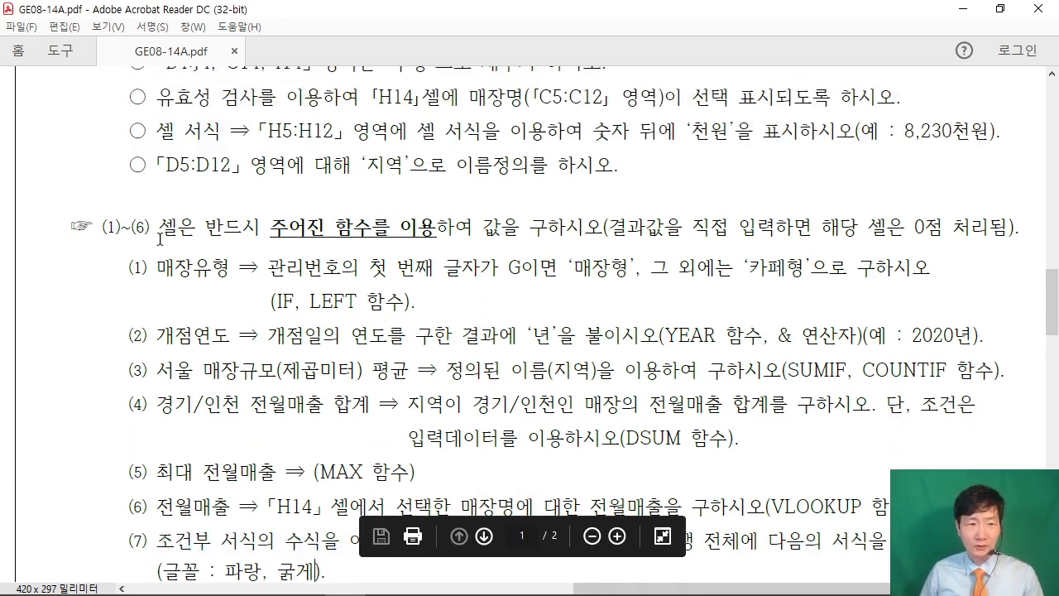
left_click_drag(104, 226, 209, 237)
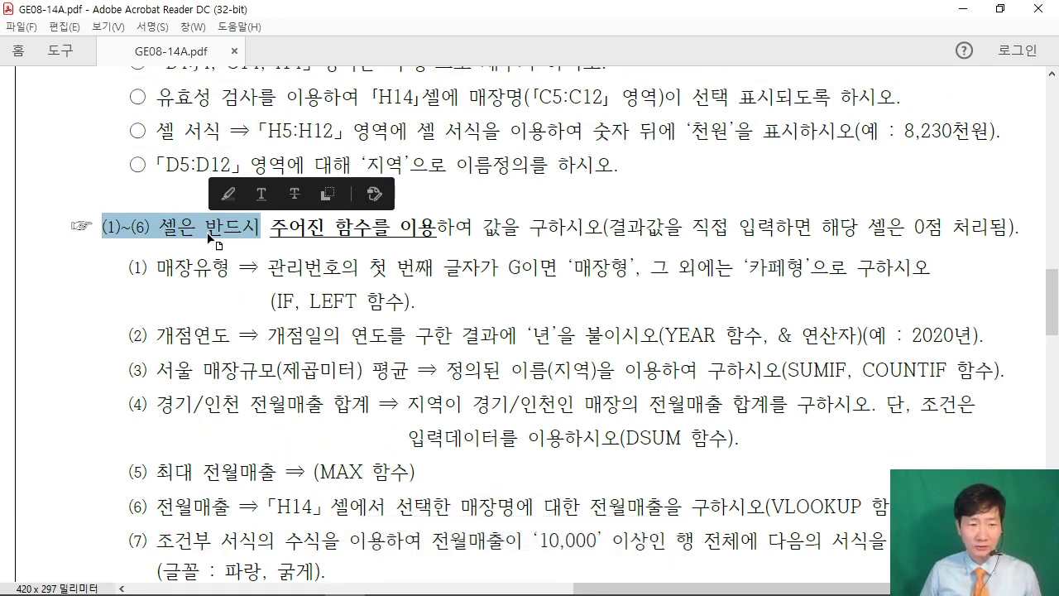
left_click(210, 237)
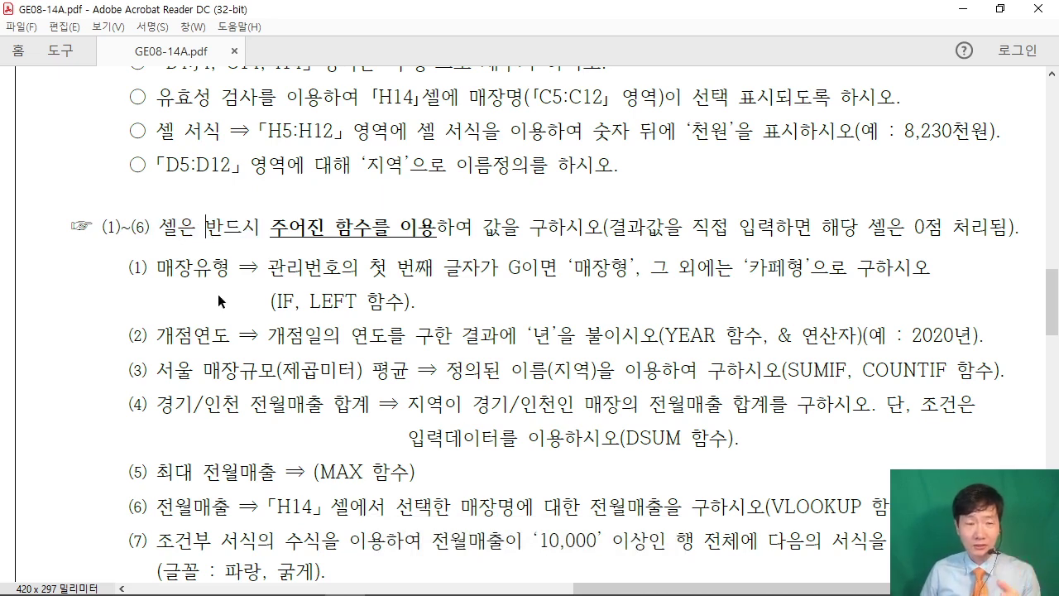
Restore the GE08-14A.pdf exam to a smaller window below the worksheet title and switch to the Excel workbook
left_click_drag(96, 226, 261, 414)
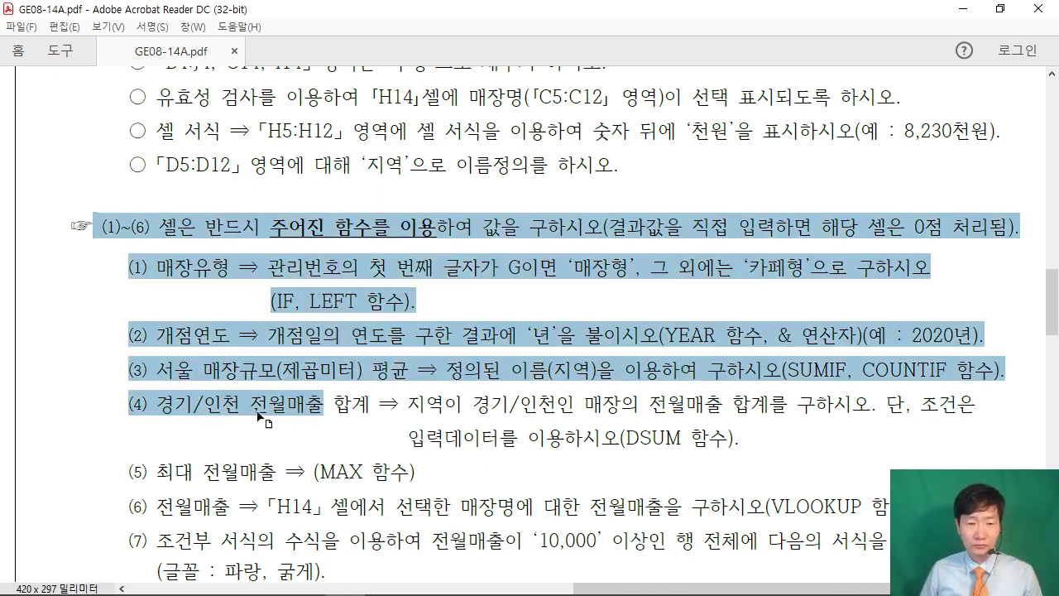
left_click(260, 409)
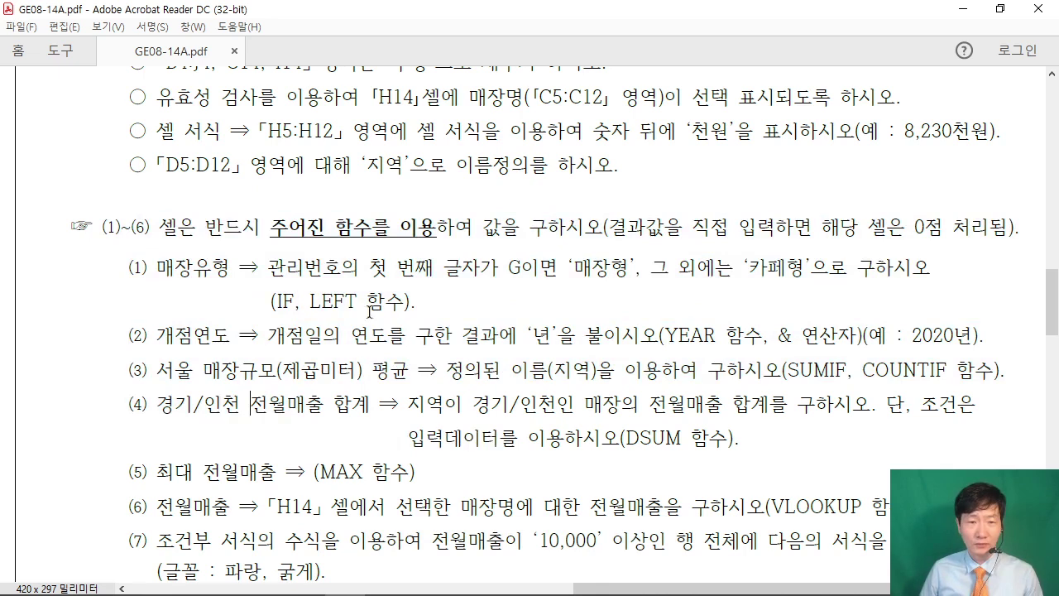
left_click(1001, 8)
scroll(451, 460, "down", 2)
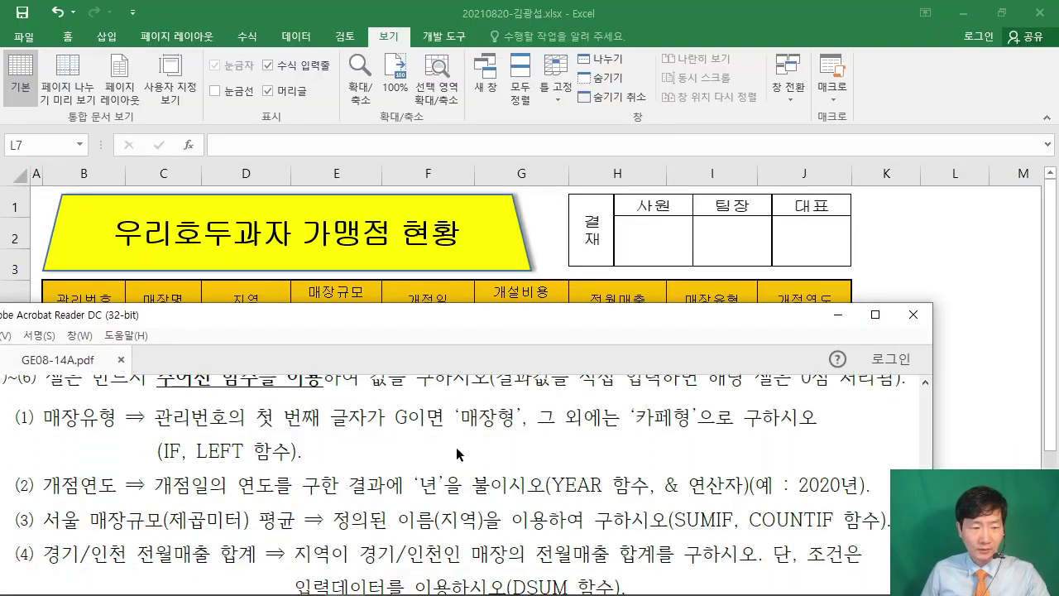
scroll(451, 460, "up", 1)
left_click_drag(413, 314, 434, 398)
left_click(913, 290)
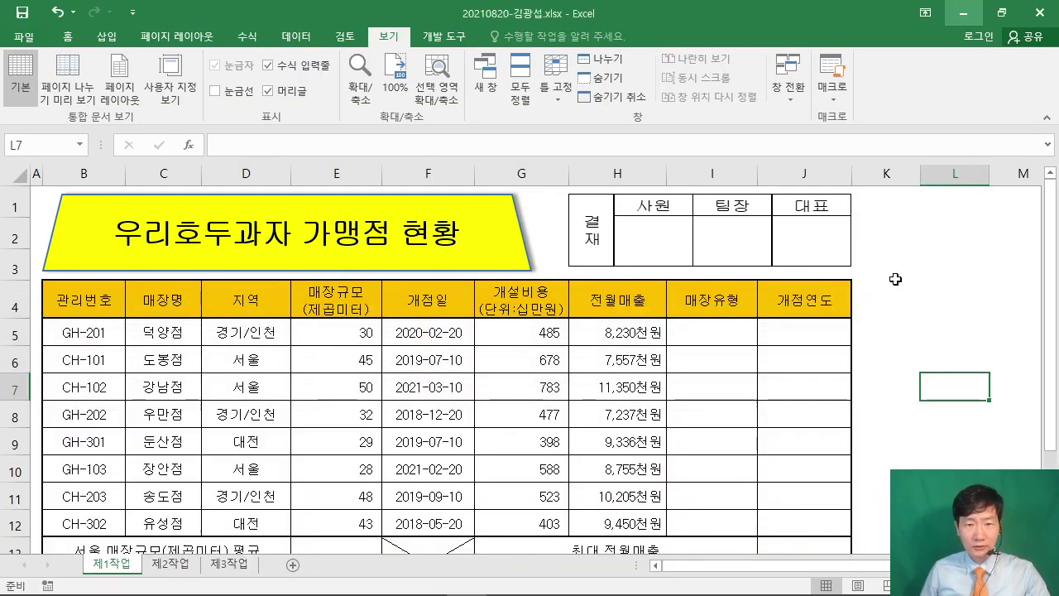
Collapse the ribbon and select I5, the first cell of the 매장유형 column
double_click(390, 36)
left_click_drag(712, 263, 709, 453)
left_click_drag(804, 257, 805, 457)
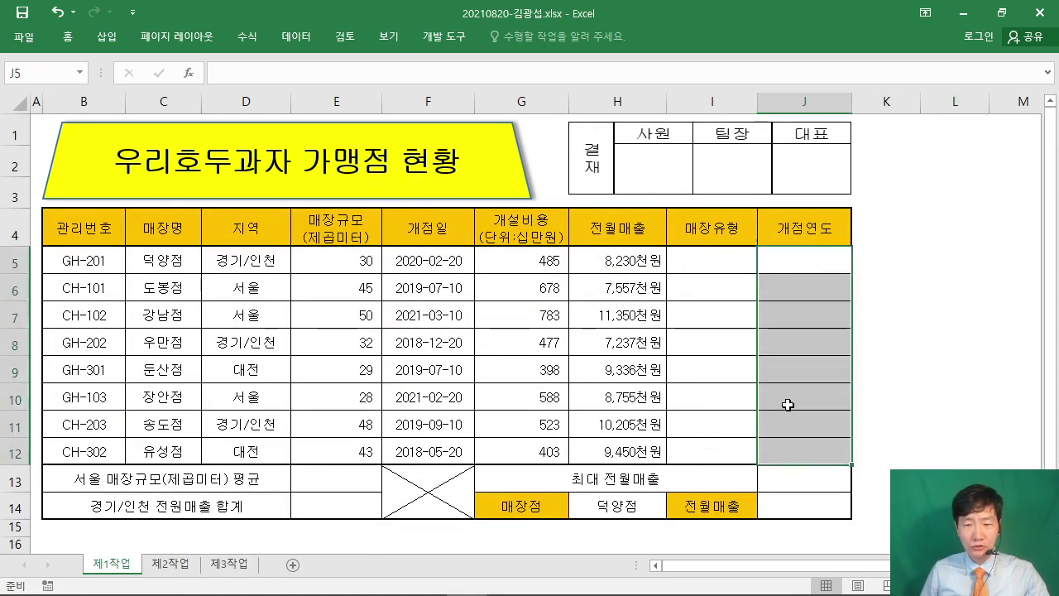
left_click(705, 262)
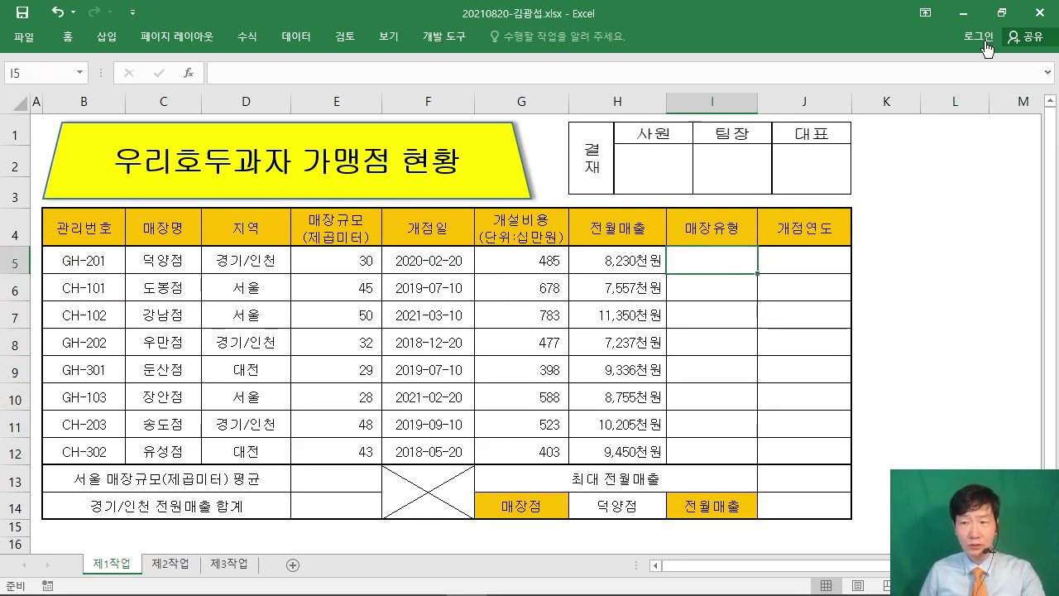
Reduce the workbook window so the exam PDF shows beneath it, and bring function task (1) 매장유형 into view
left_click(1001, 12)
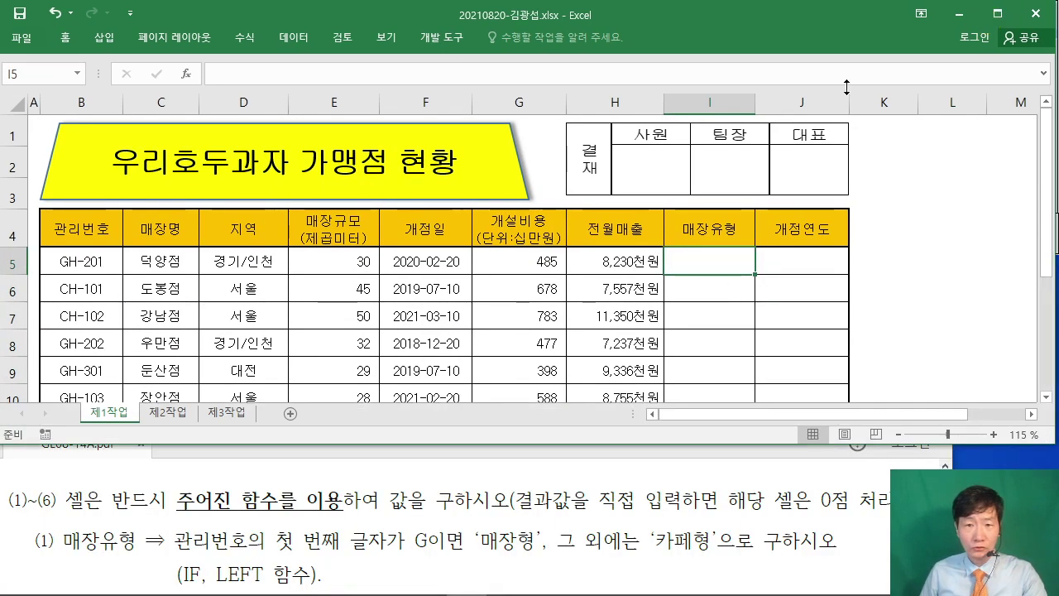
left_click(351, 495)
scroll(350, 495, "down", 3)
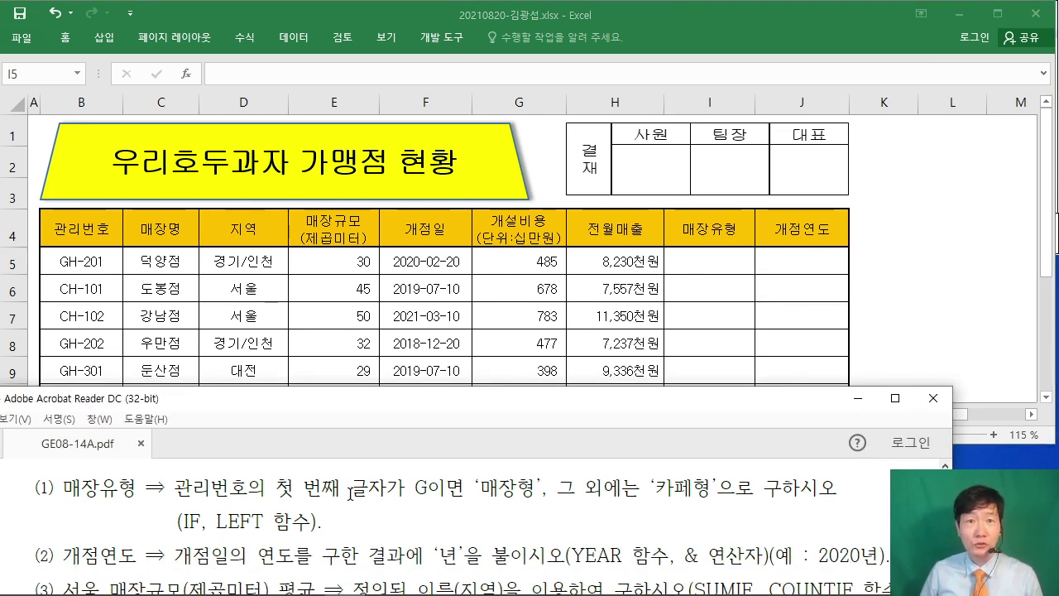
mouse_move(568, 554)
left_mouse_down()
mouse_move(633, 554)
mouse_move(557, 559)
left_mouse_up()
left_click(603, 557)
left_click(462, 546)
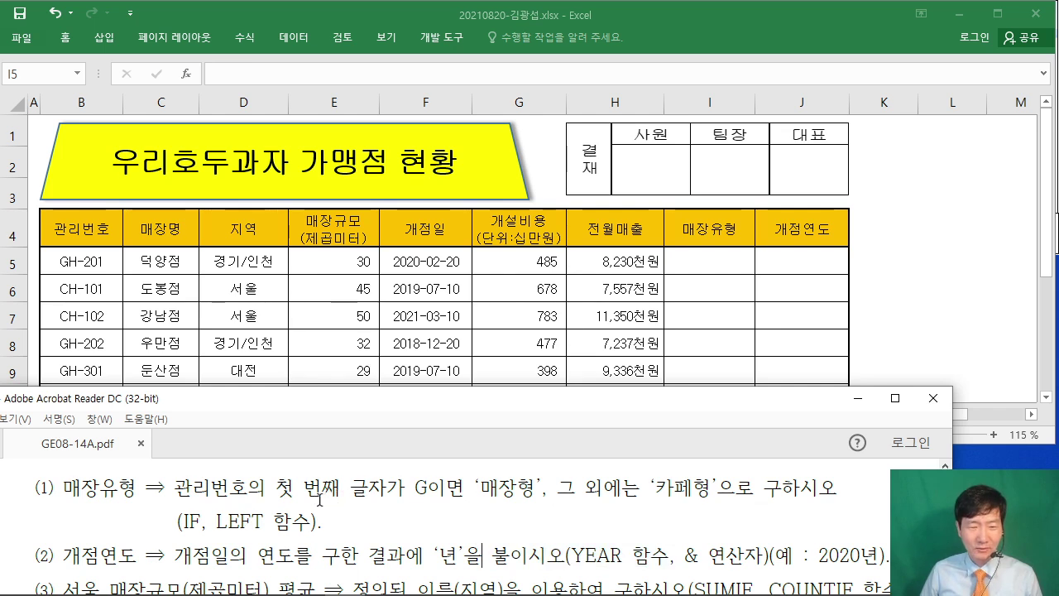
Insert an IF function in I5 by searching for IF in the function wizard
left_click(705, 256)
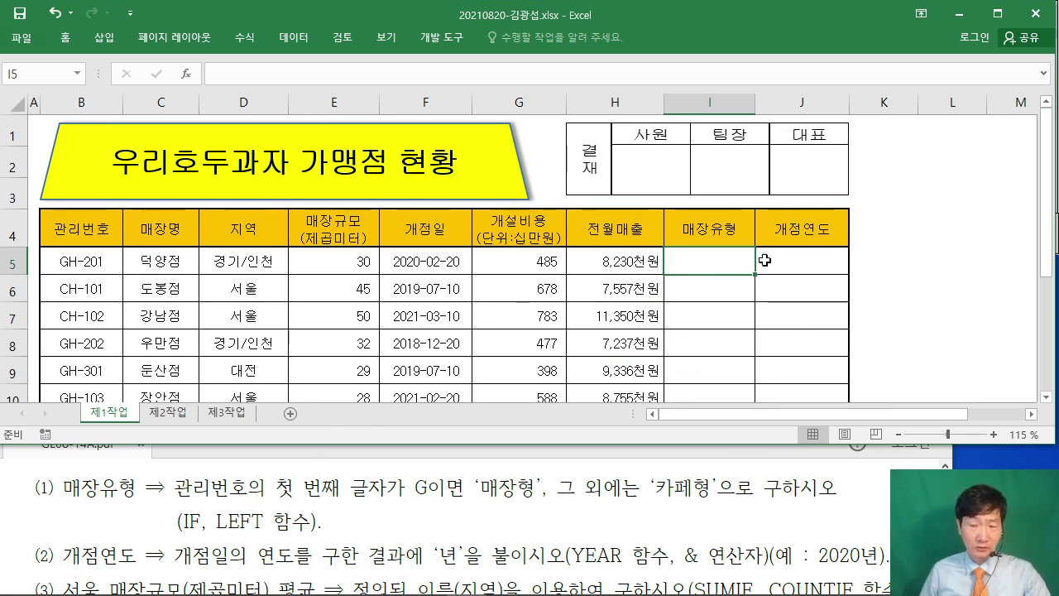
mouse_move(175, 60)
left_mouse_down()
mouse_move(208, 109)
mouse_move(293, 155)
left_mouse_up()
key("Escape")
left_click(187, 74)
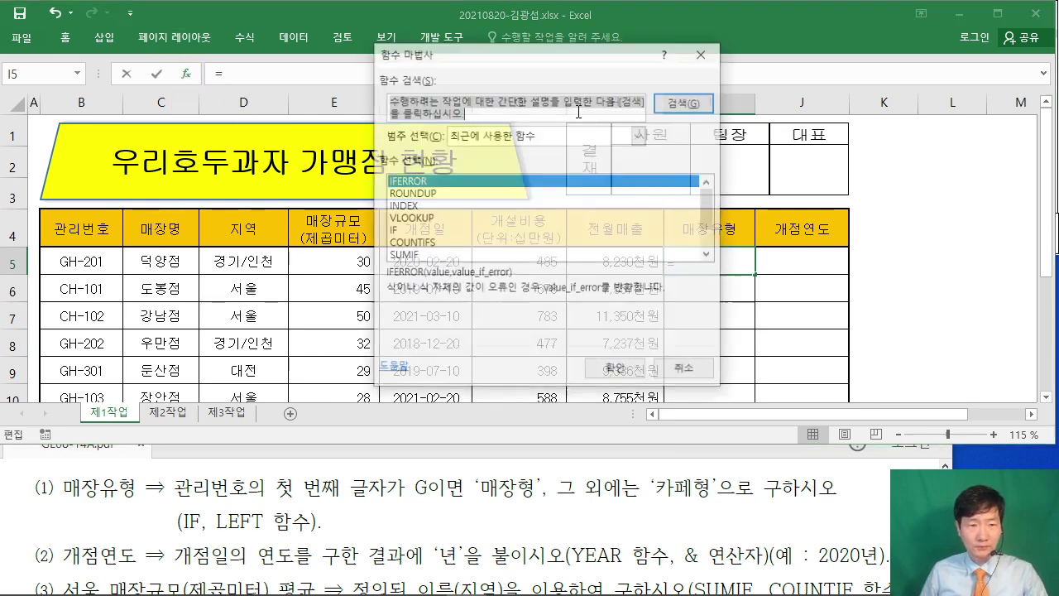
type("ㅑ")
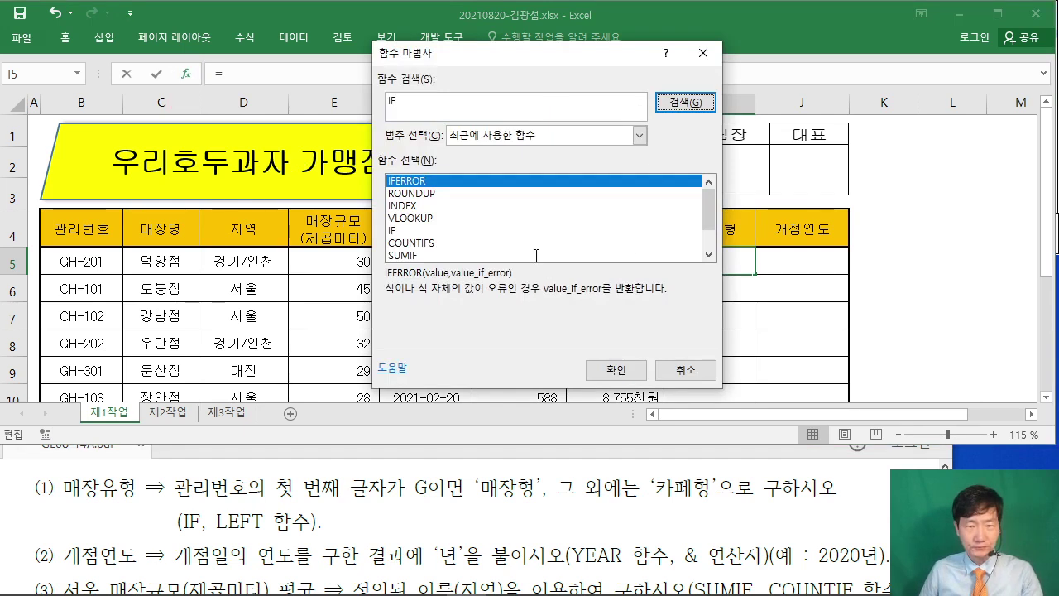
key("Return")
left_click(618, 369)
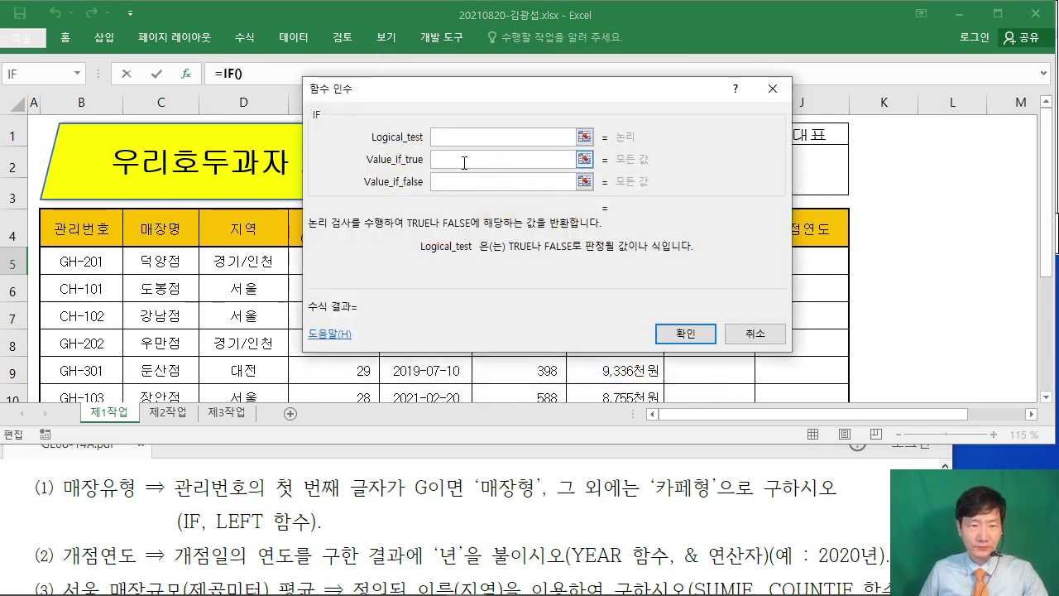
Nest LEFT in IF's Logical_test with Text B5 and Num_chars 1, and return to the IF arguments
left_click_drag(378, 94, 484, 93)
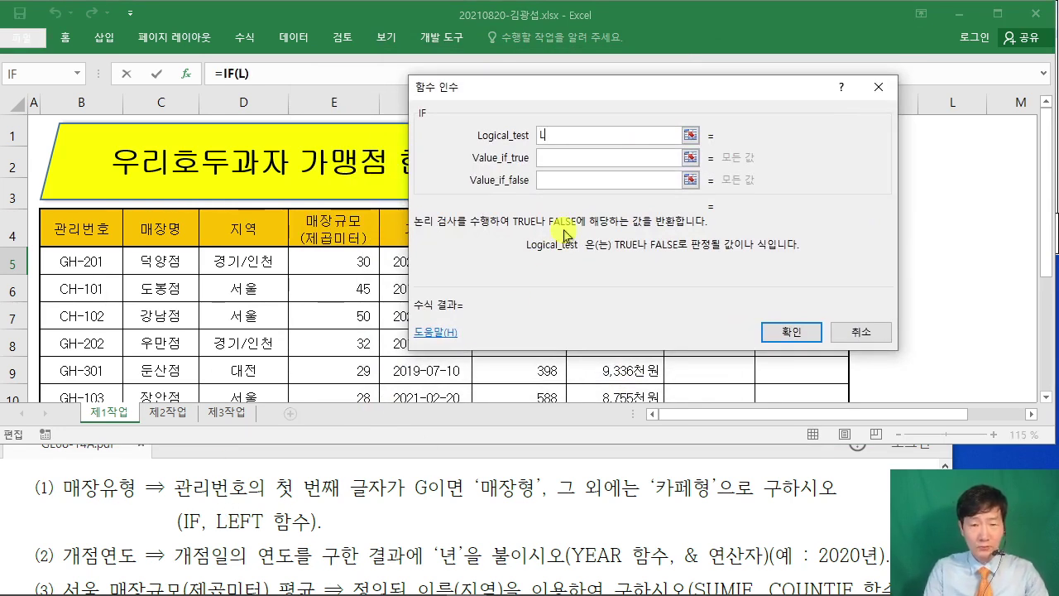
type("FT(")
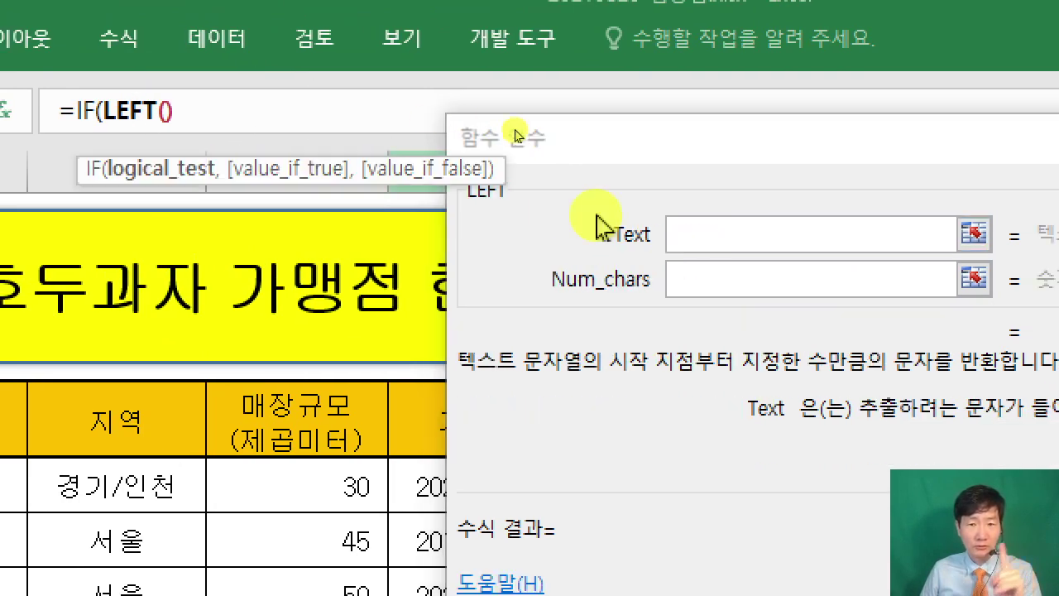
left_click(778, 233)
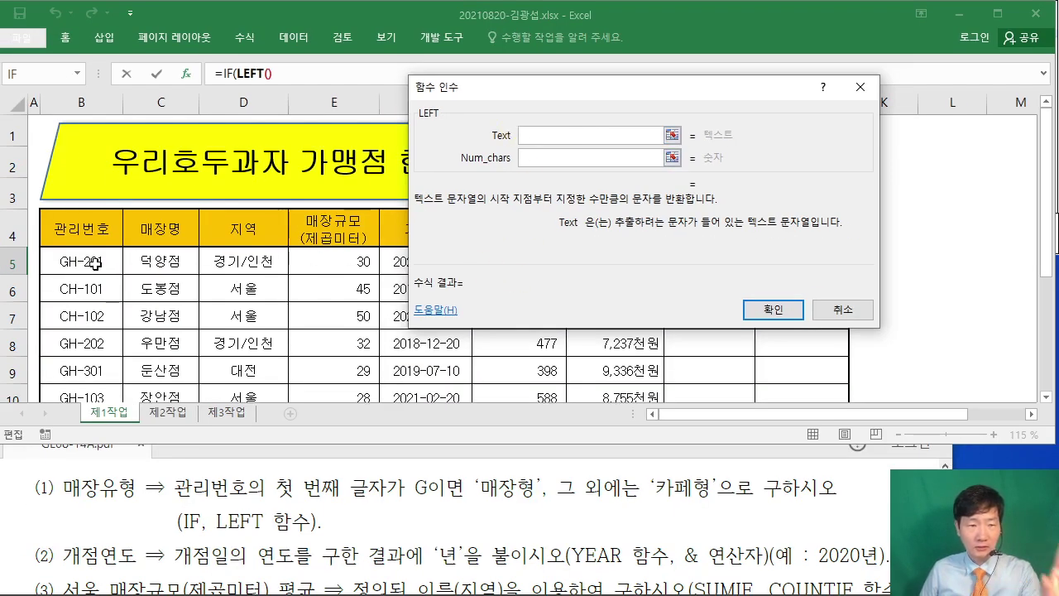
left_click(98, 263)
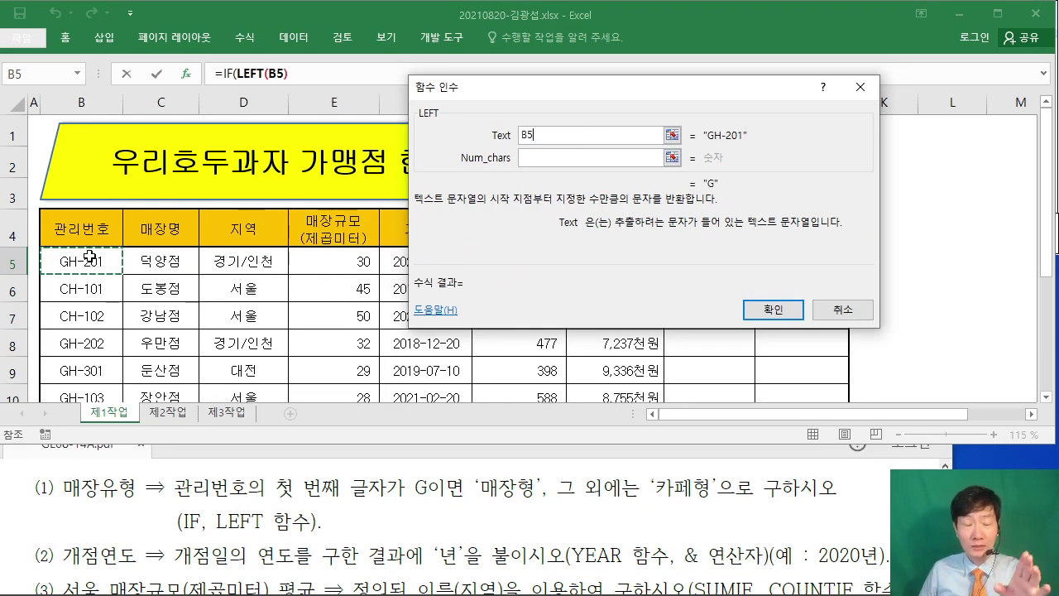
left_click(526, 157)
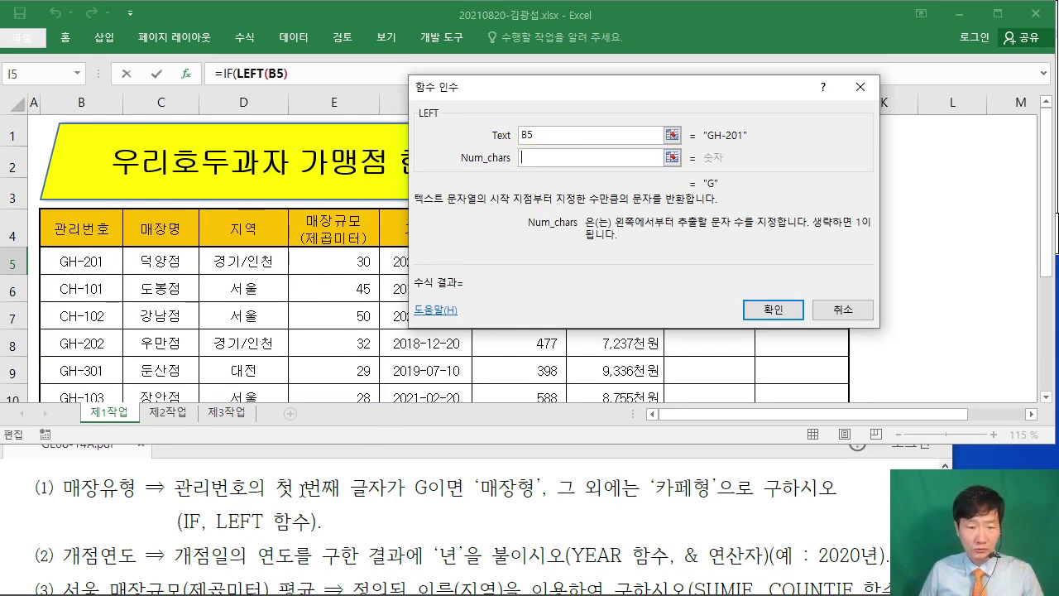
type("1")
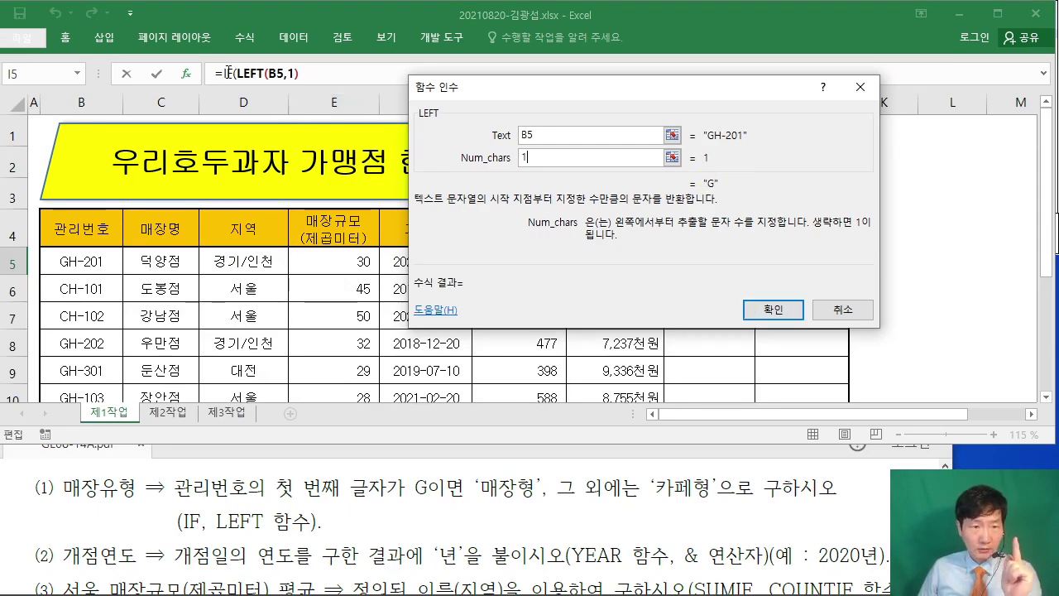
left_click_drag(235, 76, 276, 177)
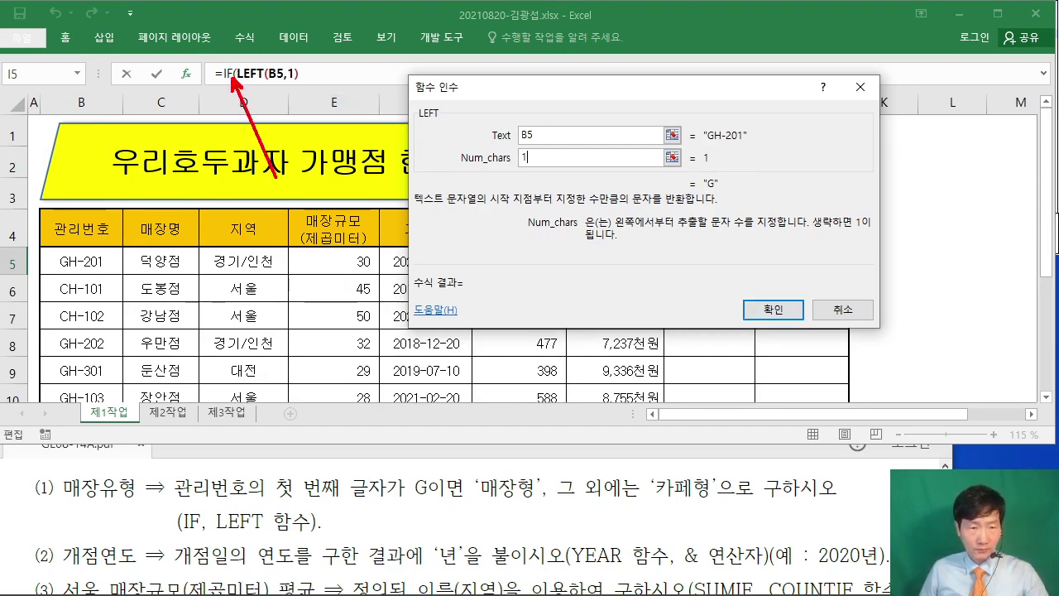
left_click(228, 71)
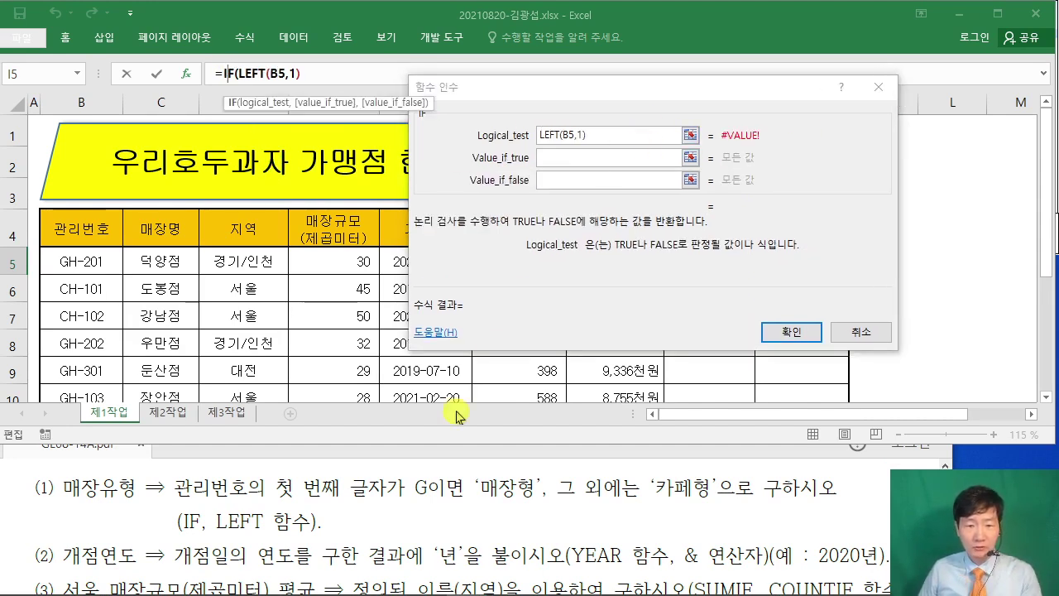
left_click_drag(263, 499, 311, 505)
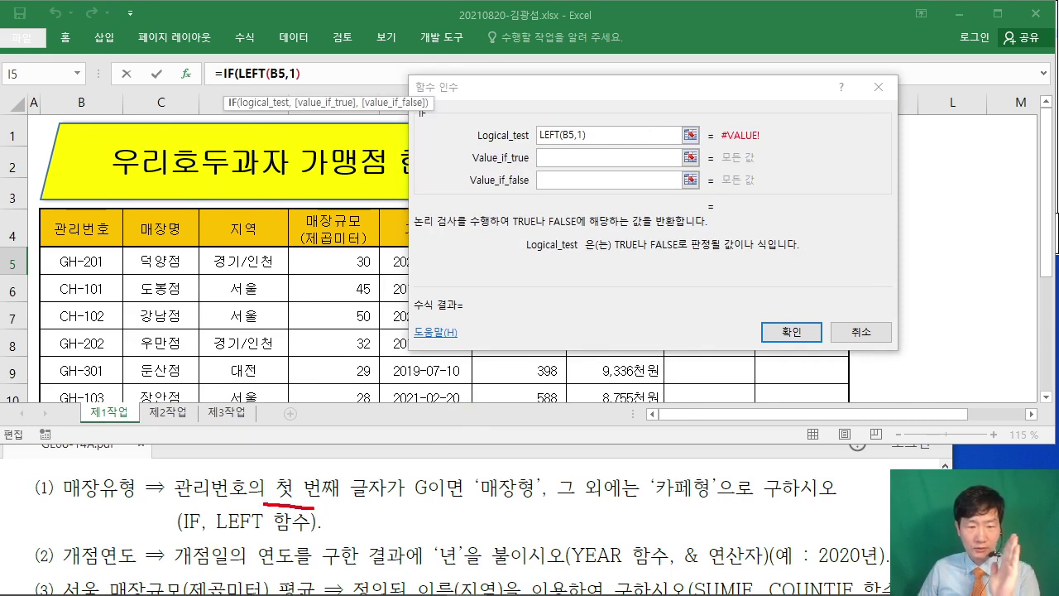
left_click_drag(470, 503, 524, 502)
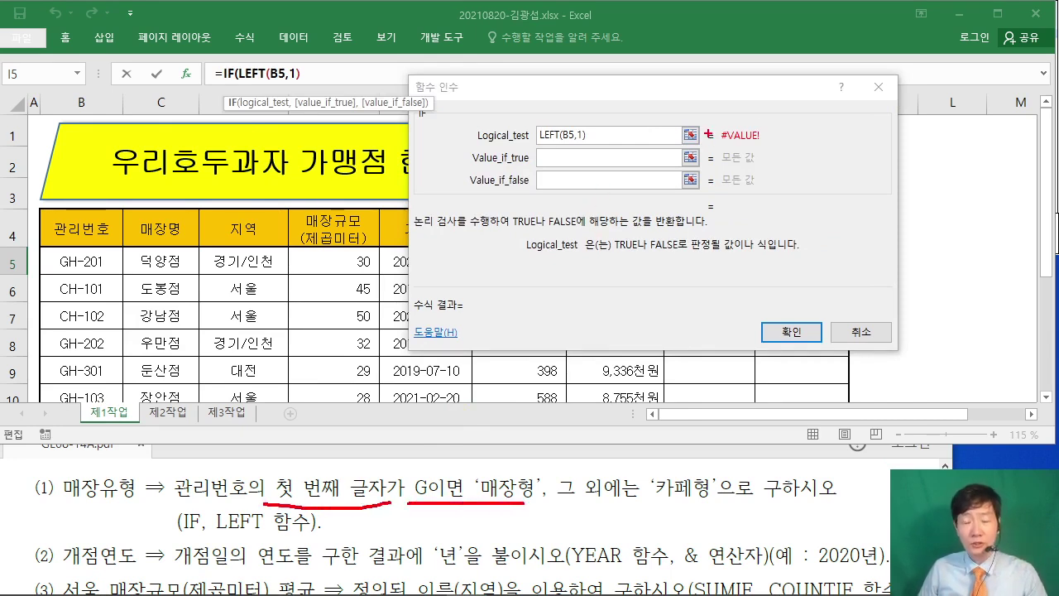
left_click_drag(753, 109, 782, 110)
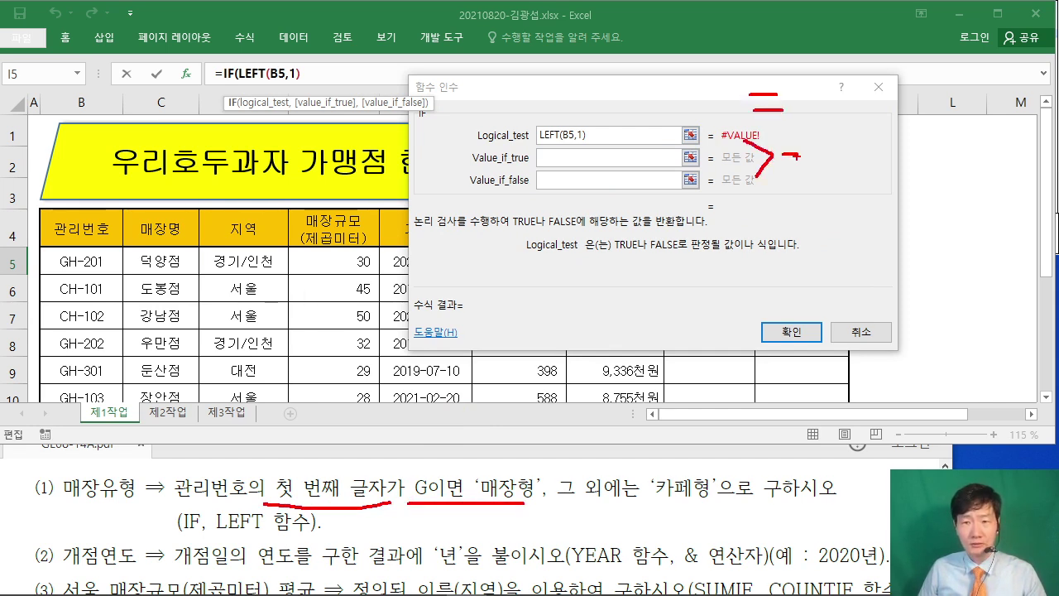
mouse_move(774, 202)
left_mouse_down()
mouse_move(772, 227)
mouse_move(803, 263)
mouse_move(757, 283)
left_mouse_up()
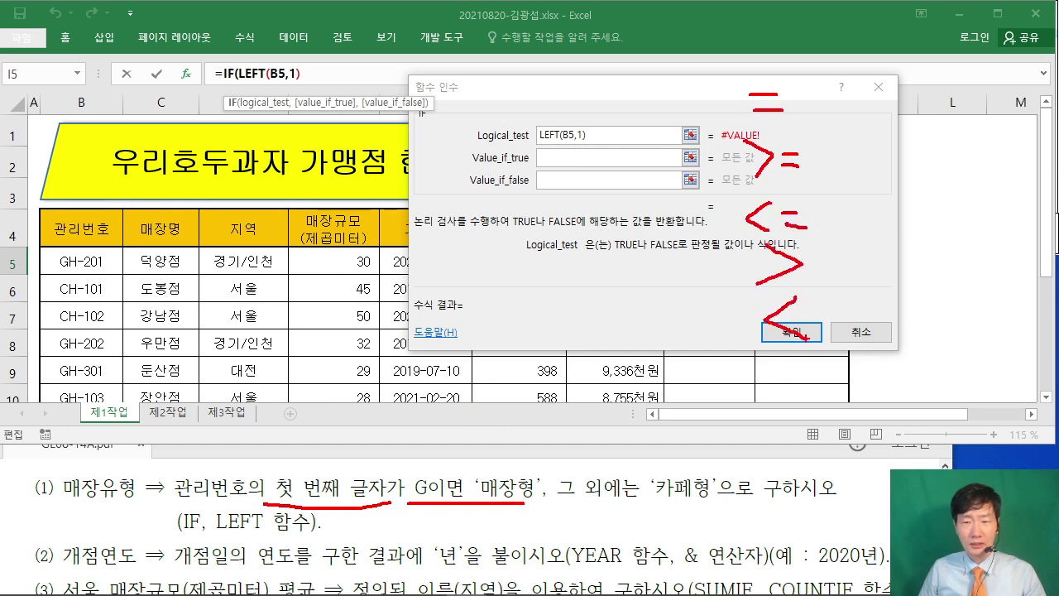
left_click_drag(780, 353, 763, 393)
mouse_move(794, 124)
left_mouse_down()
mouse_move(717, 114)
mouse_move(790, 128)
left_mouse_up()
key("Escape")
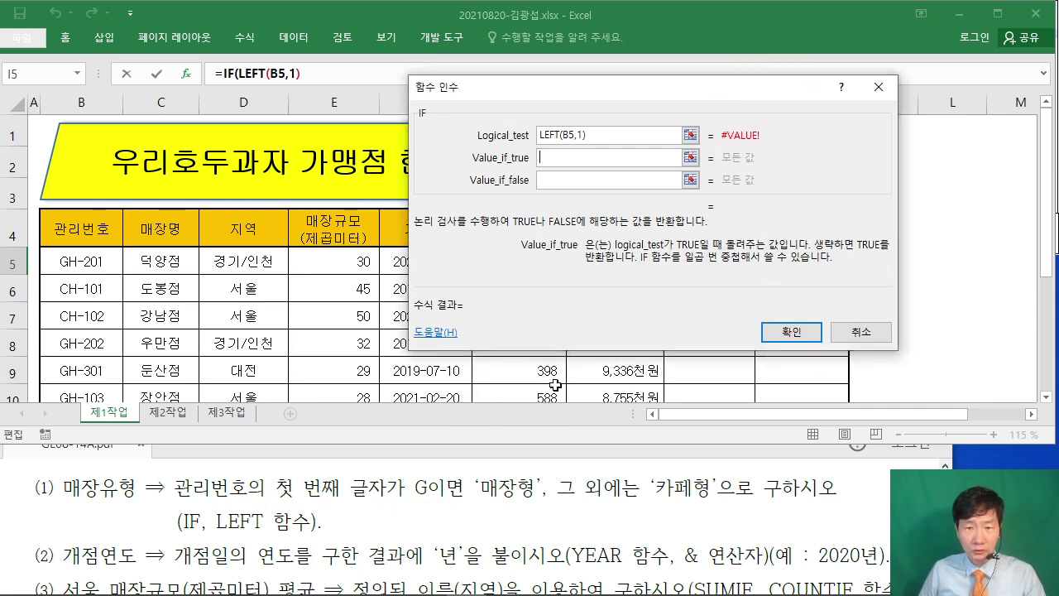
Complete IF's Logical_test as LEFT(B5,1)="G"
left_click(601, 136)
type("=")
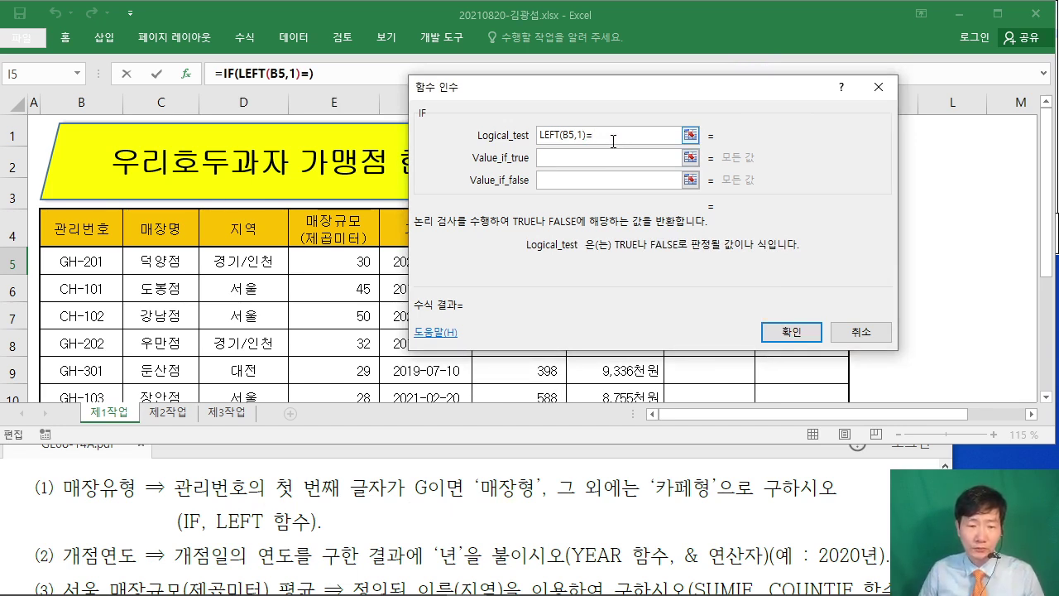
type("\"ㅎ")
type("g")
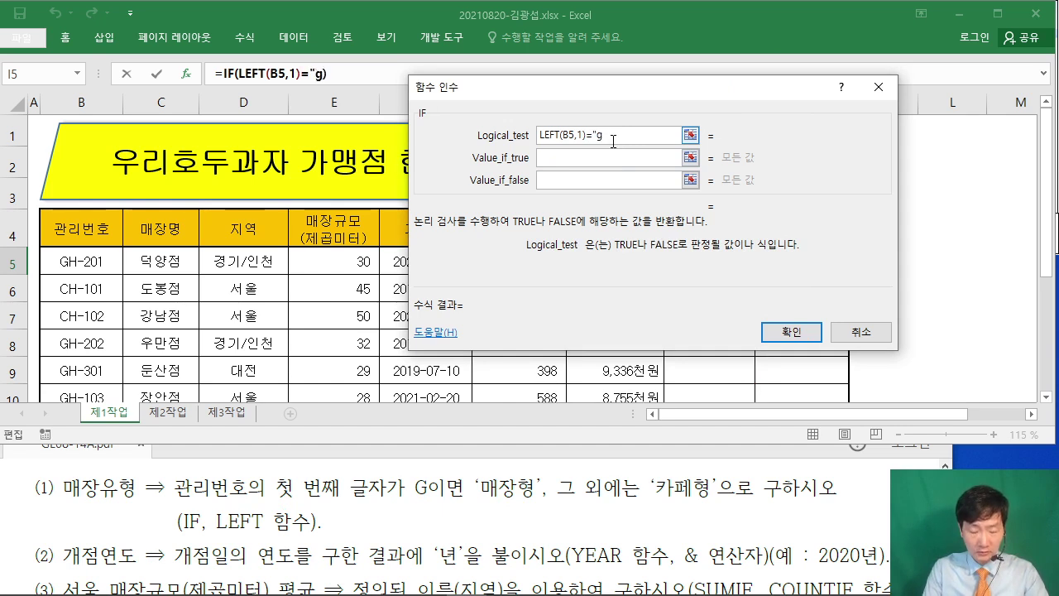
type("\"")
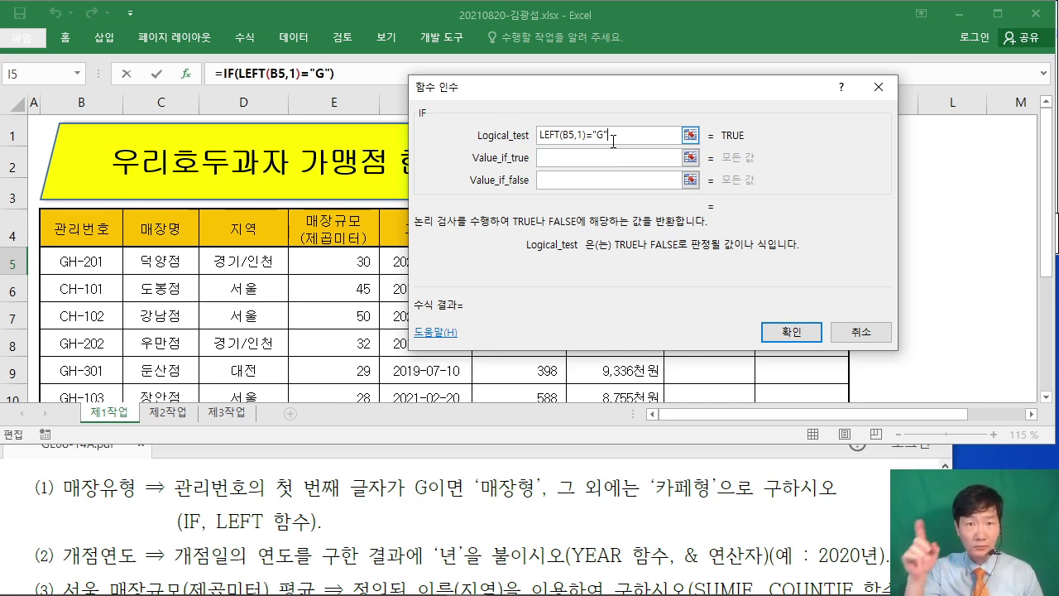
Set IF's Value_if_true to "매장형"
left_click(563, 157)
type("\"ao")
key("BackSpace")
key("BackSpace")
type("매장형\"")
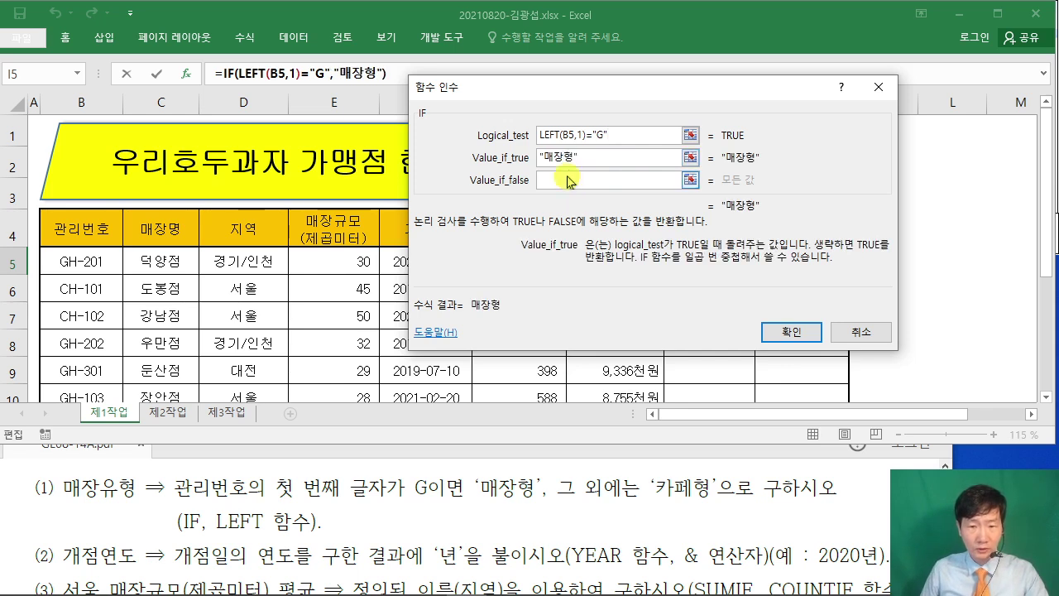
Set Value_if_false to "카페형" and enter the IF formula in I5
left_click(569, 179)
type("\"카")
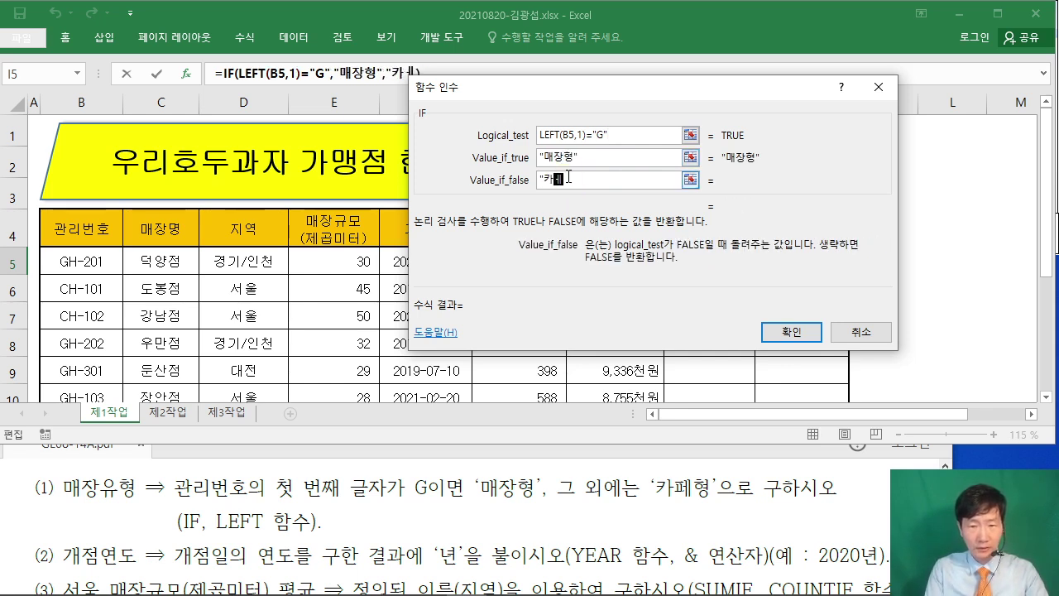
type("페형")
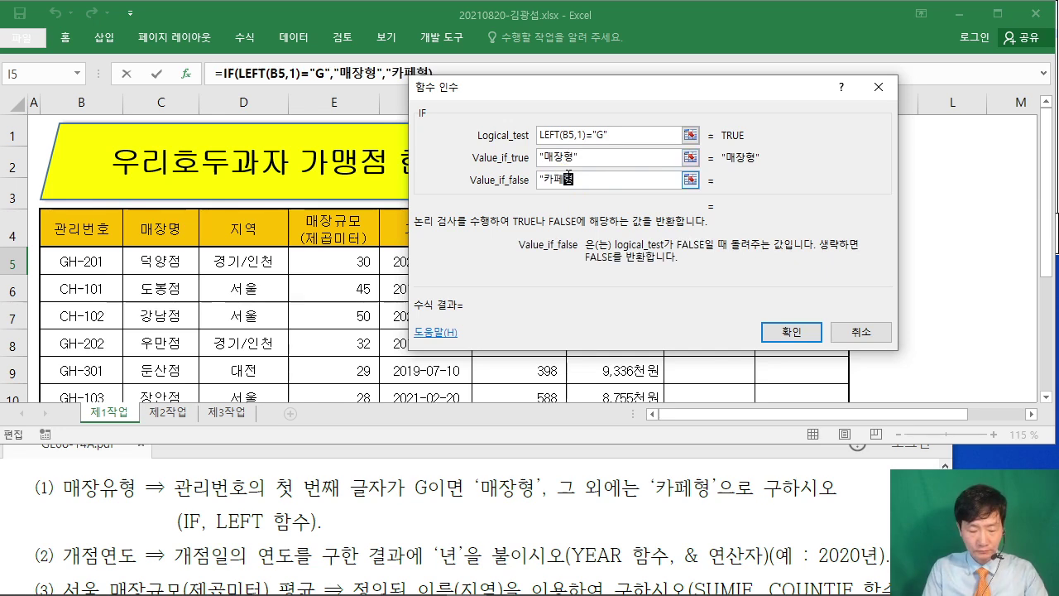
type("\"")
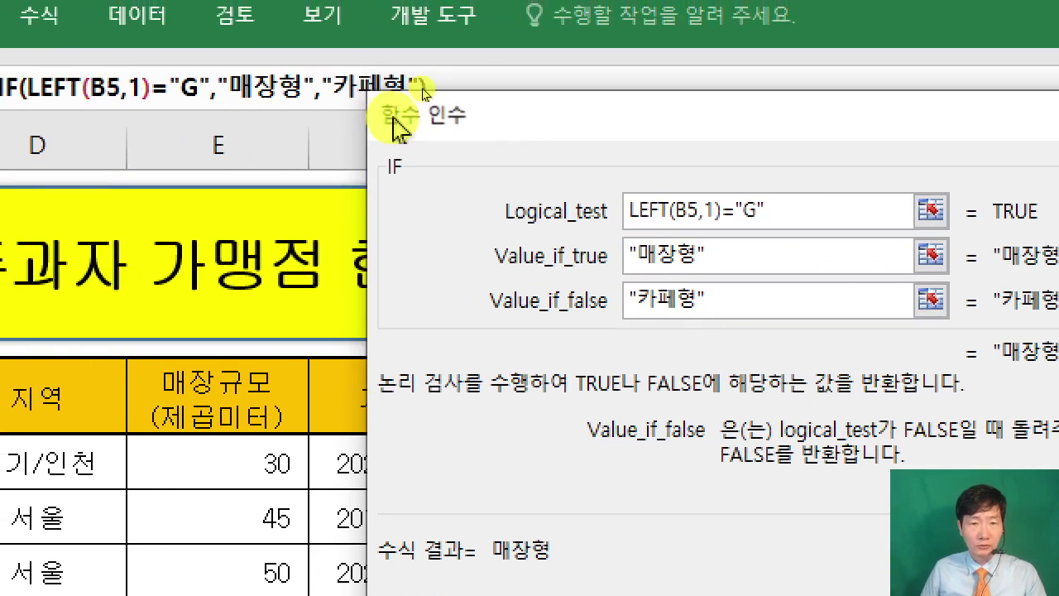
left_click_drag(395, 118, 546, 125)
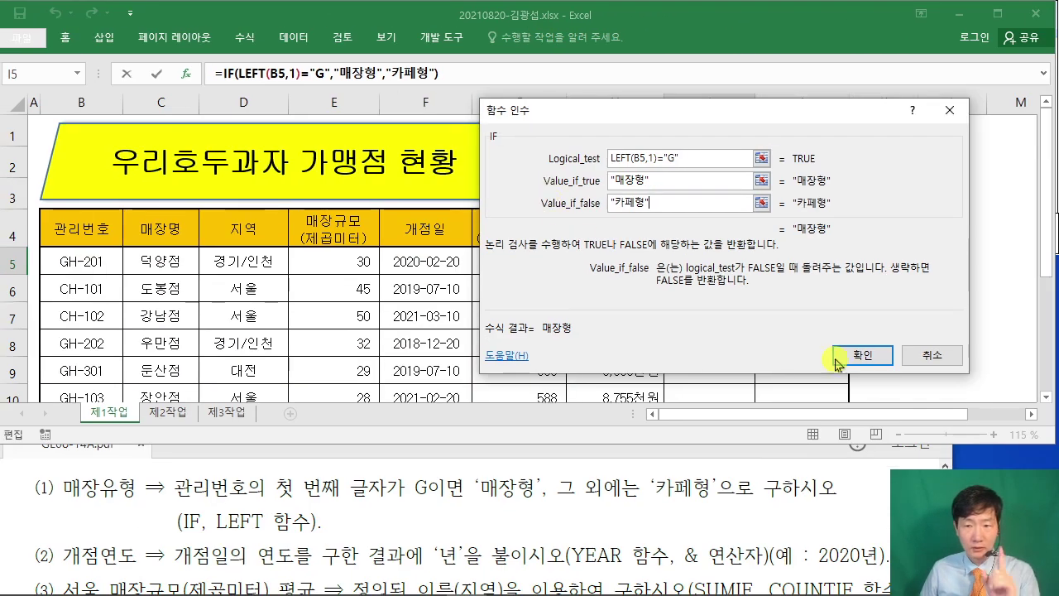
left_click(1058, 595)
key("ctrl+2")
mouse_move(744, 265)
left_mouse_down()
mouse_move(762, 281)
mouse_move(754, 358)
left_mouse_up()
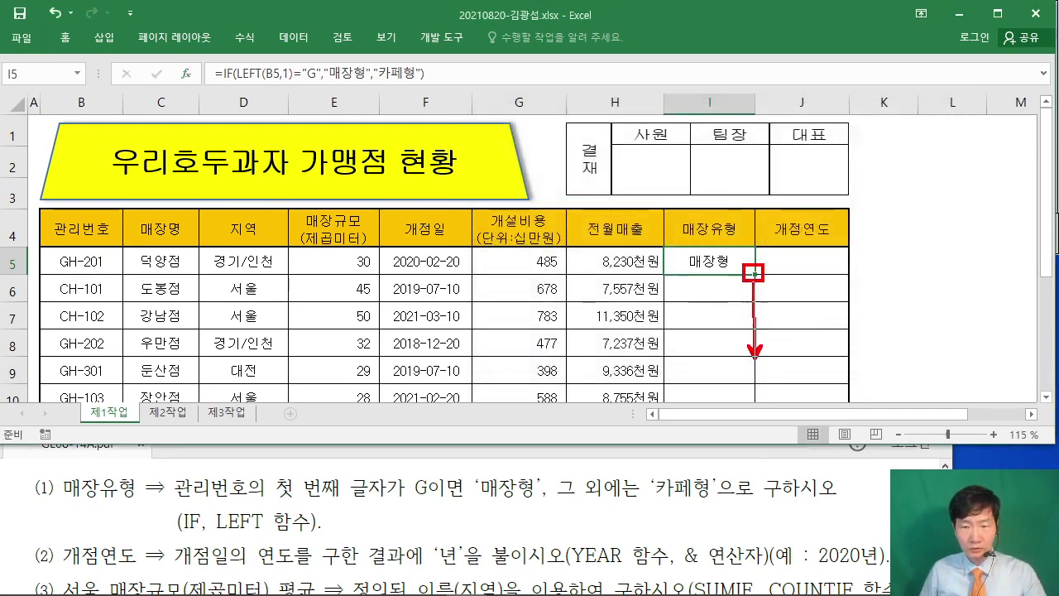
Fill the IF formula from I5 down through I12 without formatting
key("Escape")
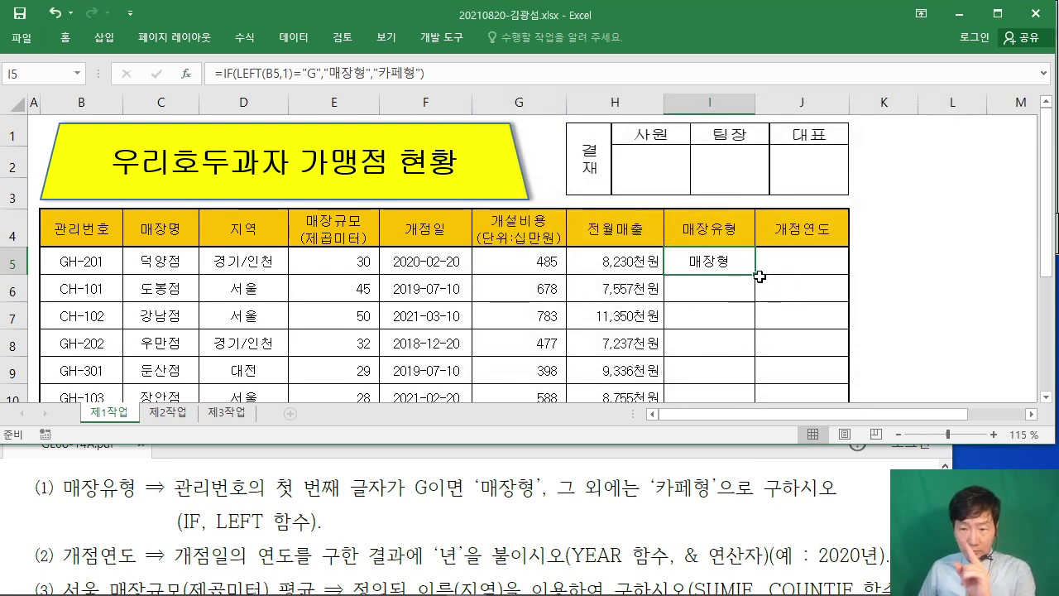
left_click_drag(756, 275, 751, 332)
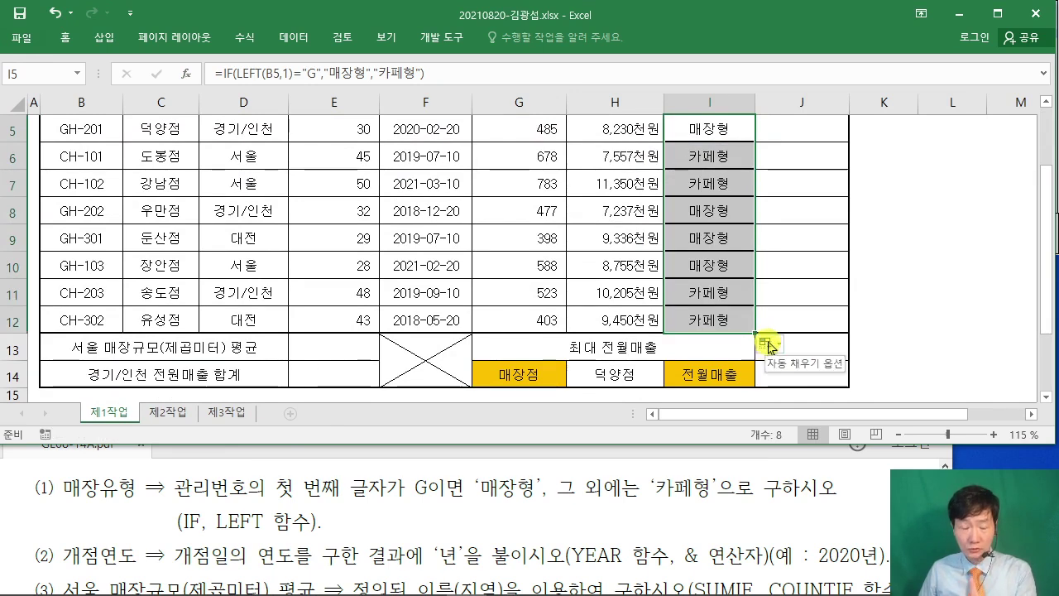
left_click(768, 343)
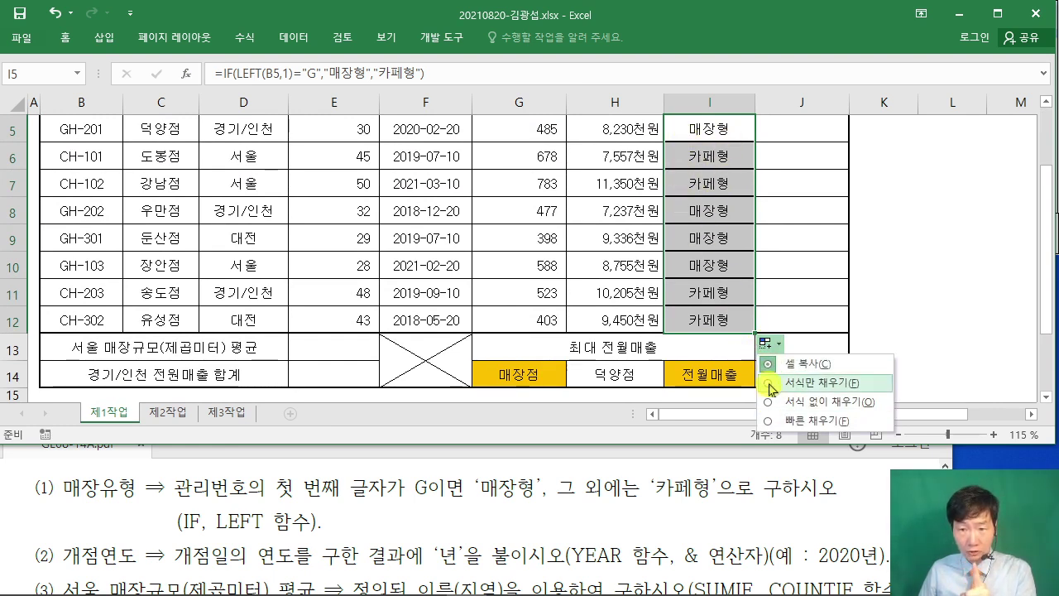
left_click(768, 402)
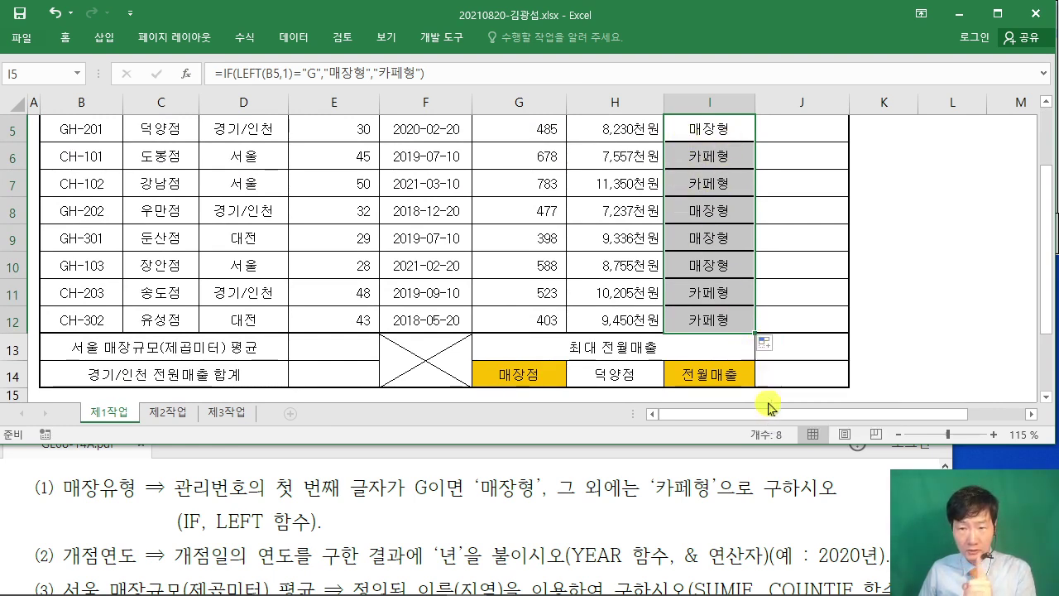
left_click(916, 267)
scroll(914, 269, "up", 1)
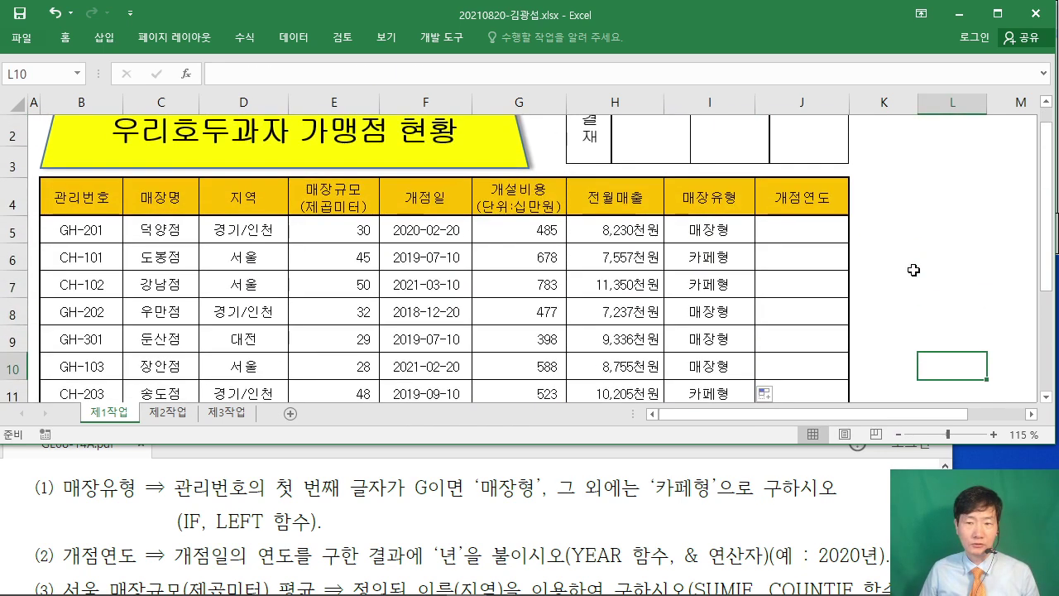
Check task (2) for 개점연도 in GE08-14A.pdf and insert the YEAR function in J5 of the worksheet
left_click(805, 234)
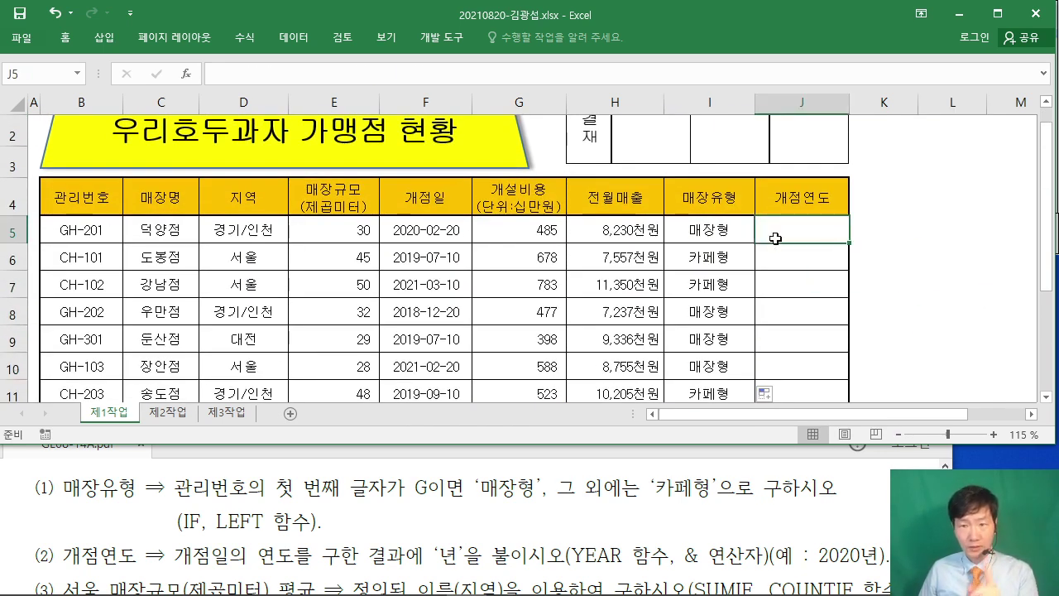
left_click(172, 541)
scroll(174, 535, "down", 1)
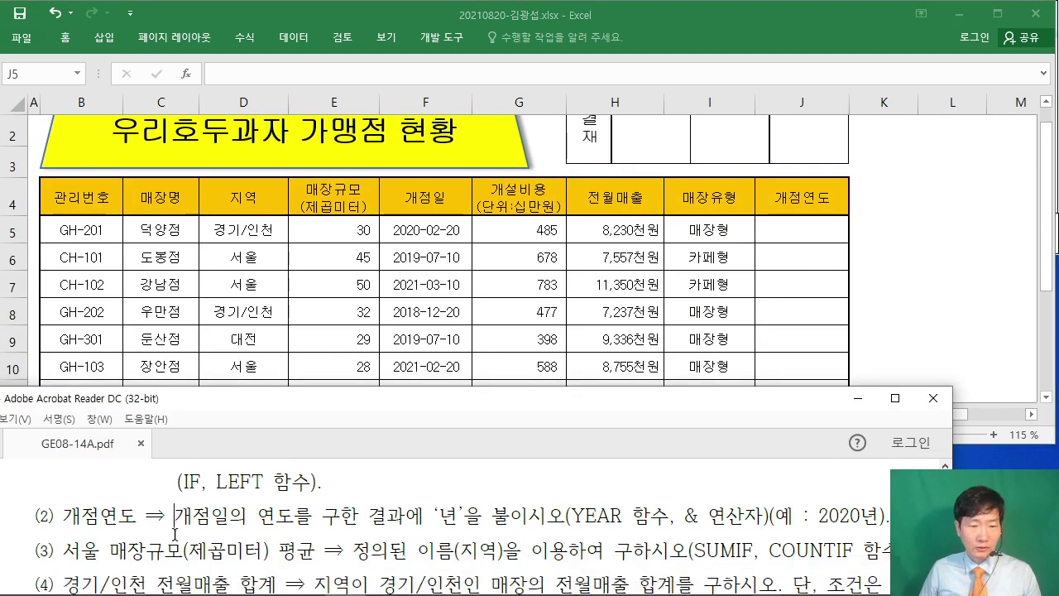
left_click_drag(185, 519, 669, 515)
left_click(676, 517)
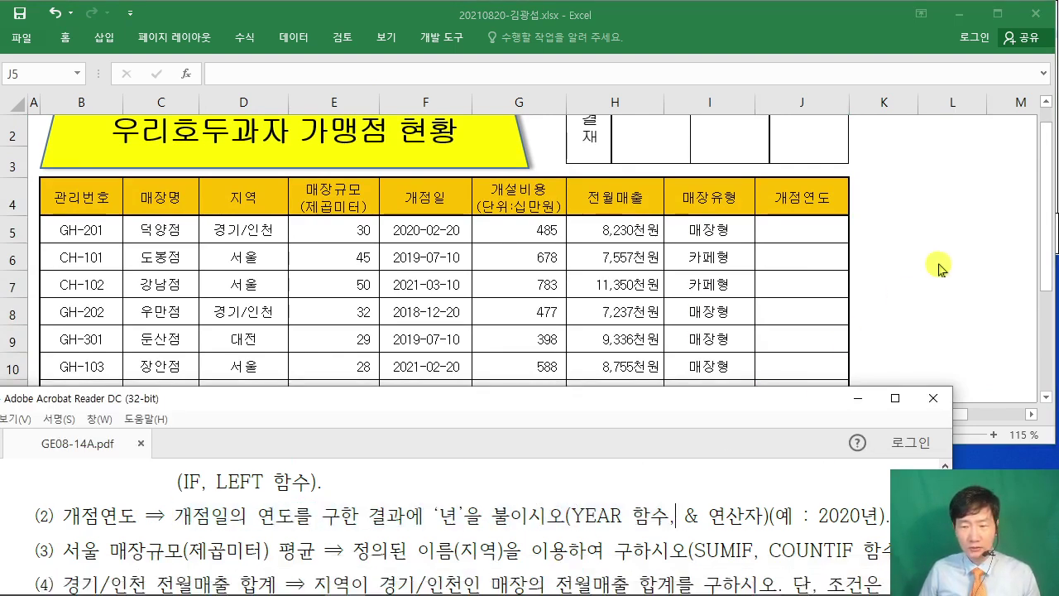
left_click(819, 227)
left_click(207, 75)
left_click(187, 74)
type("\"")
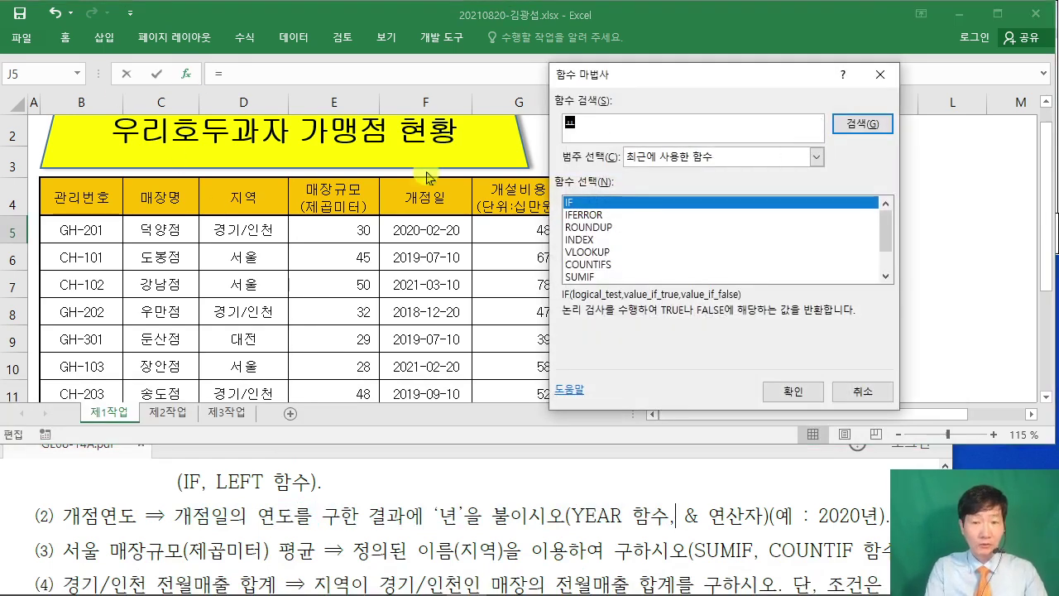
type("EAR")
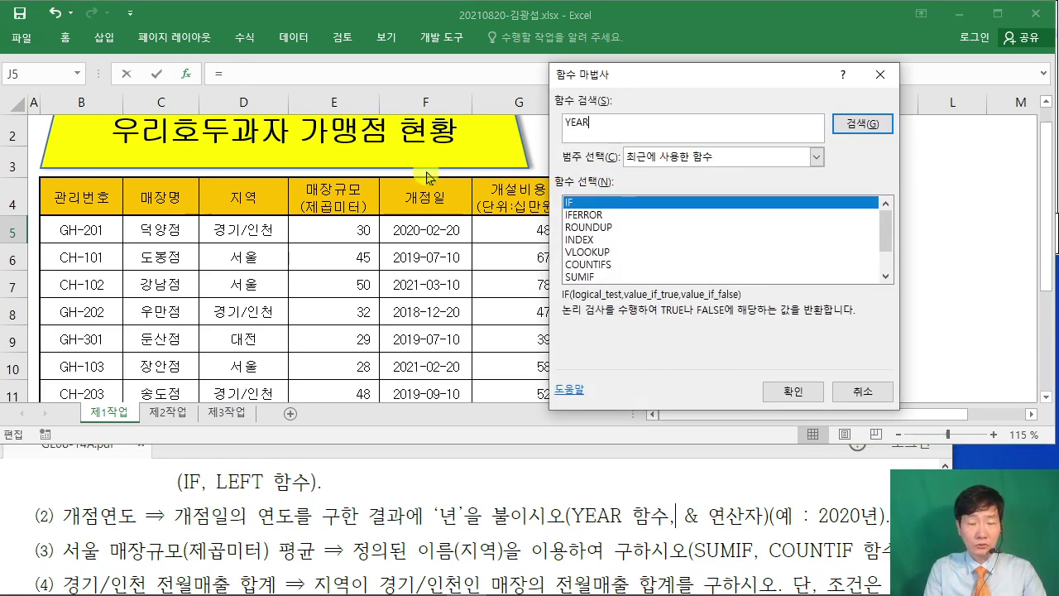
key("Return")
left_click(796, 390)
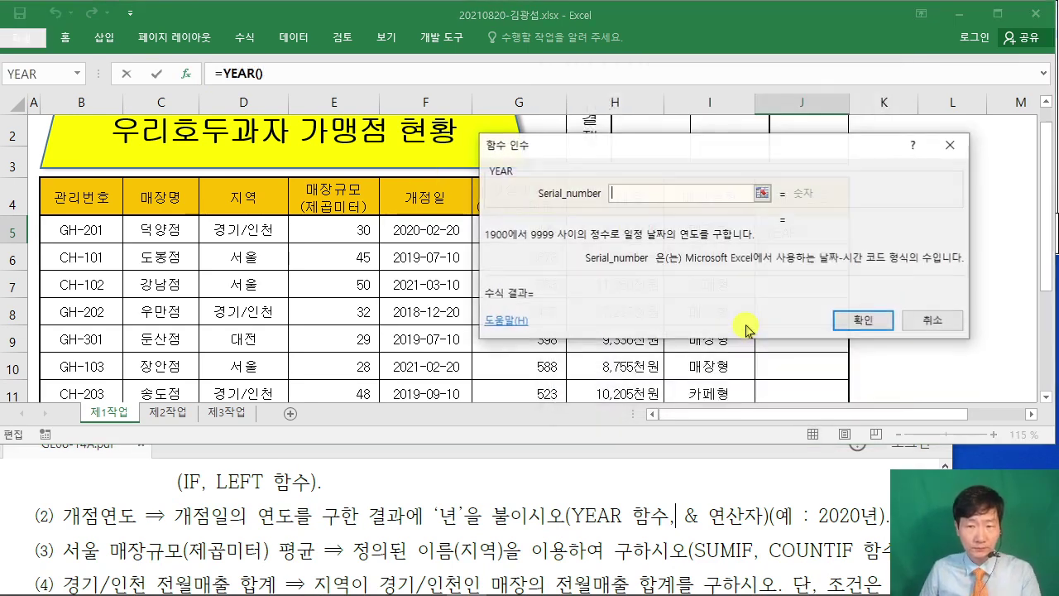
Set YEAR's Serial_number to F5 and enter the formula in J5
left_click_drag(627, 156, 603, 33)
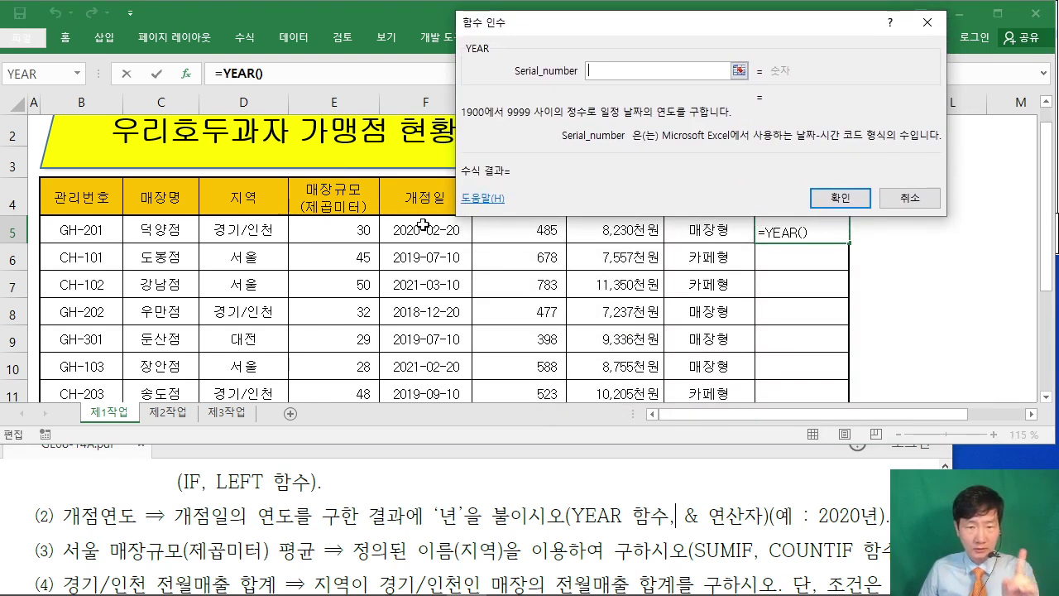
left_click(424, 225)
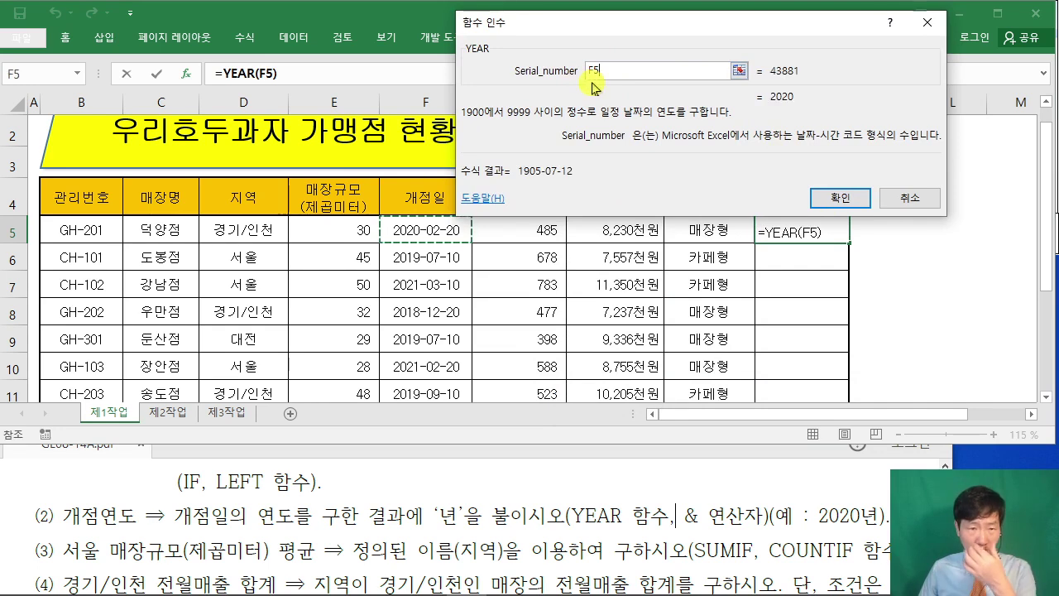
left_click(845, 199)
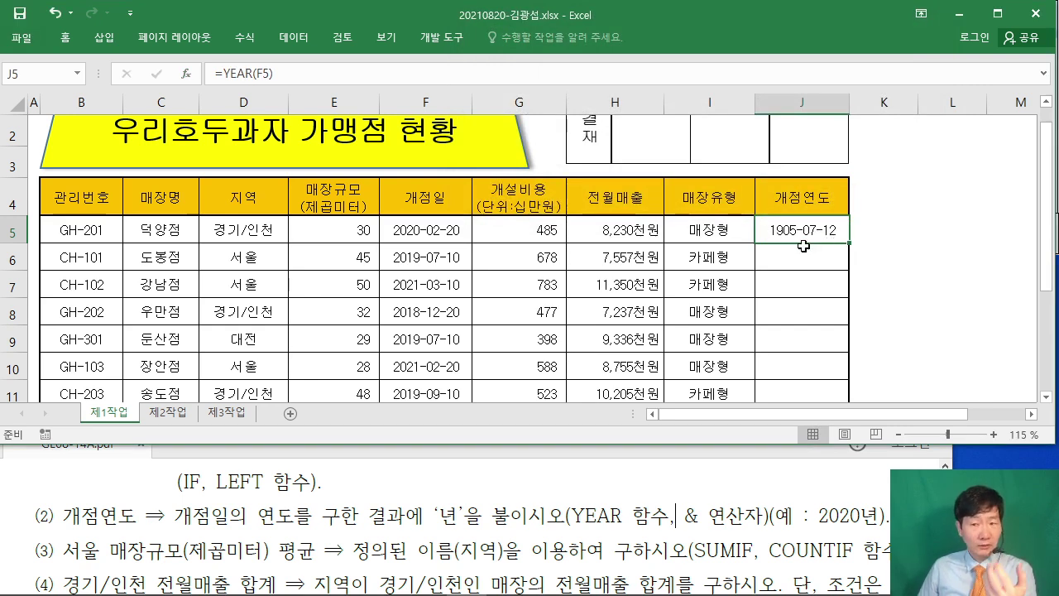
Change the number format of J5 to General (일반)
left_click(66, 39)
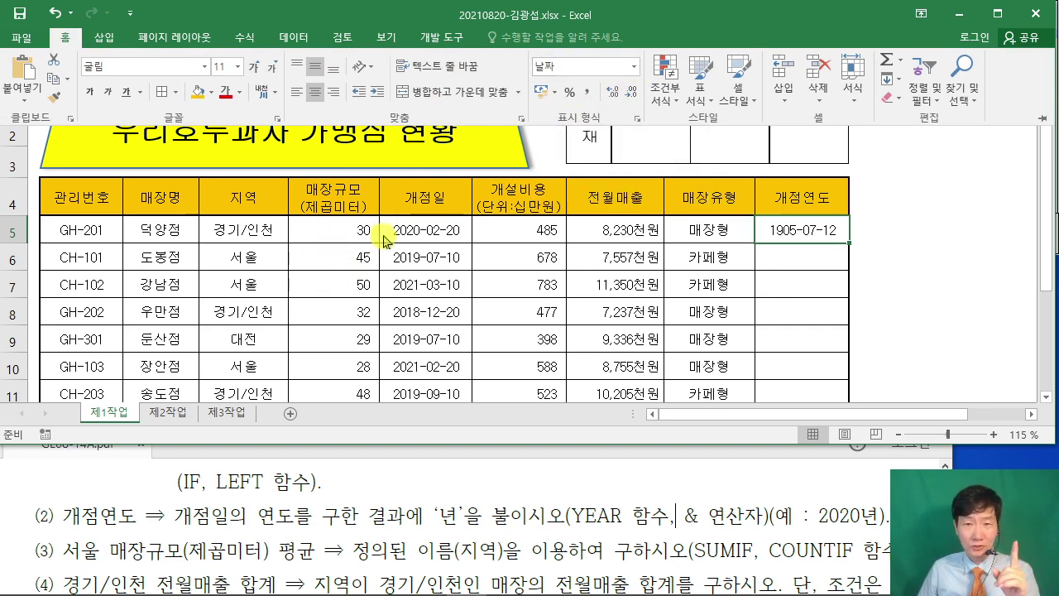
left_click(634, 66)
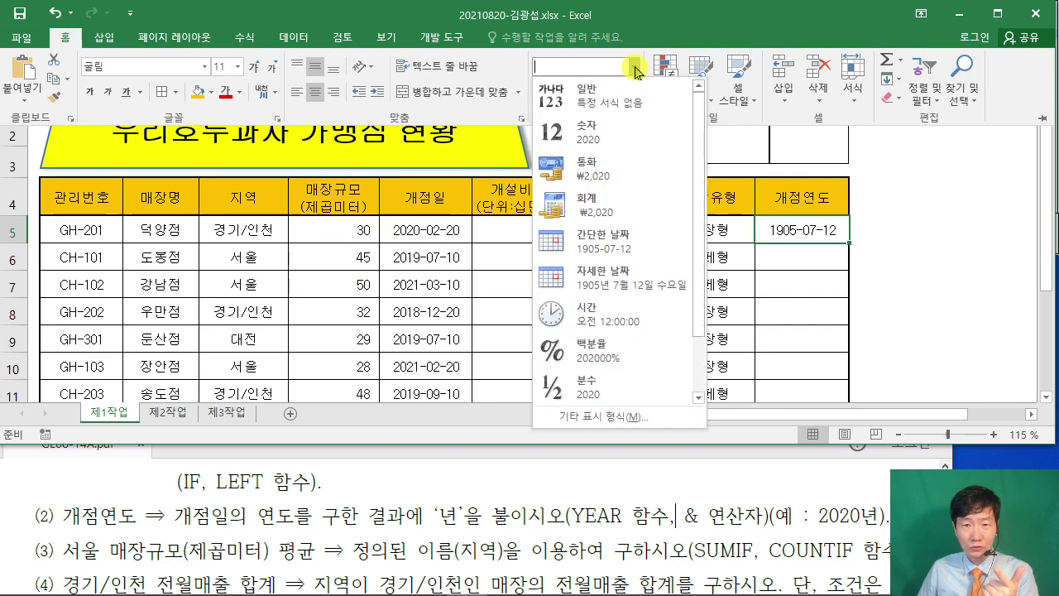
left_click(616, 103)
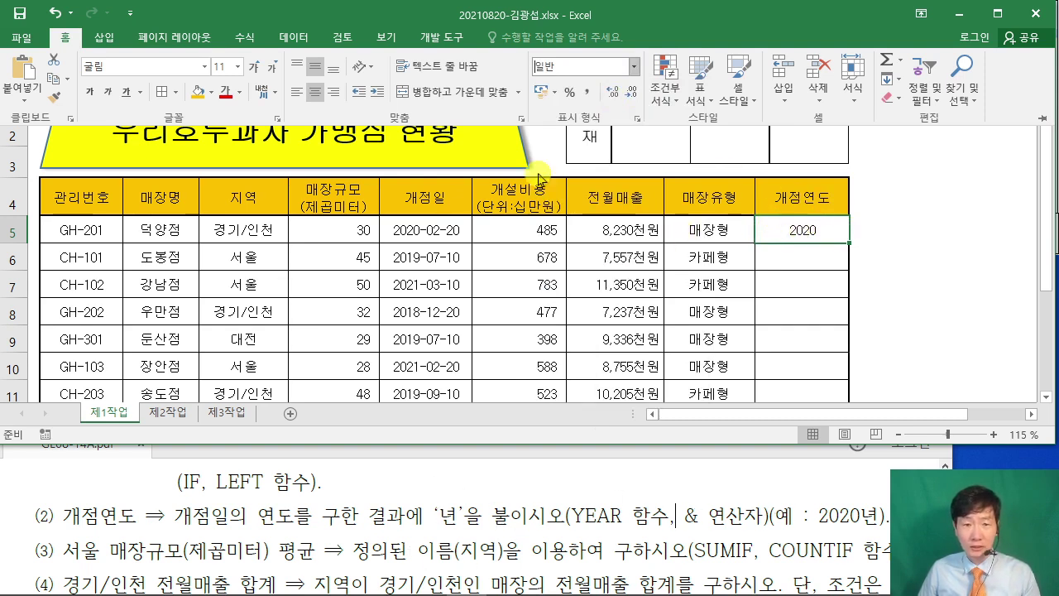
left_click(778, 231)
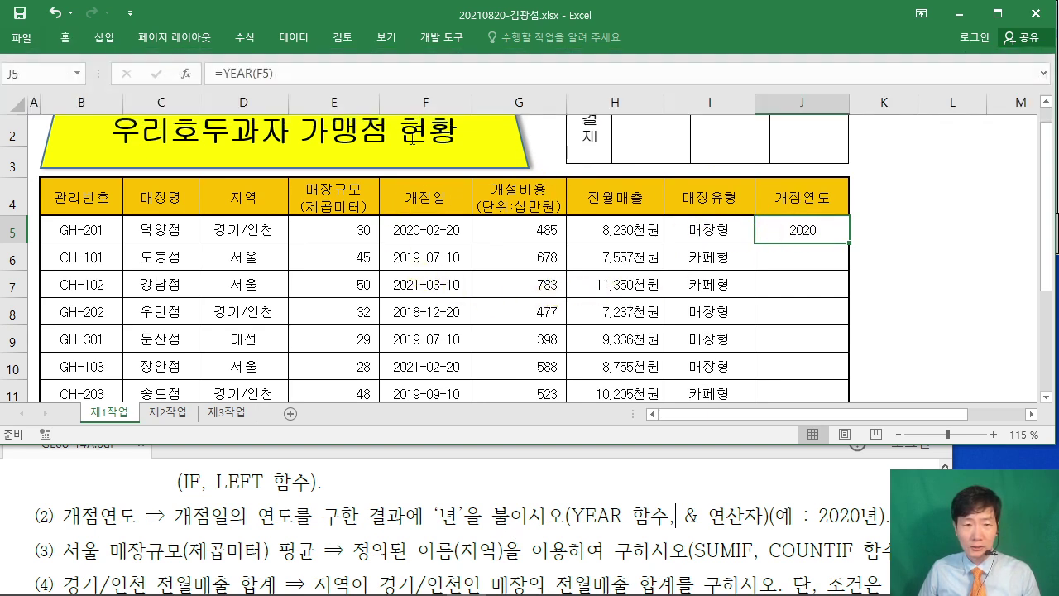
Append &"년" to the YEAR formula in J5
left_click(284, 74)
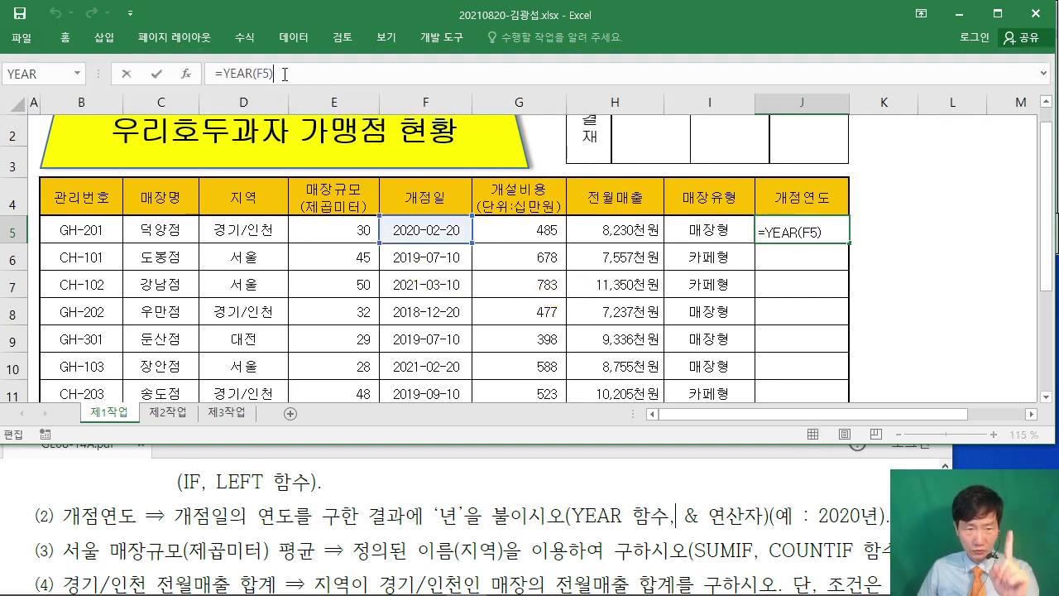
type("&\"년\"")
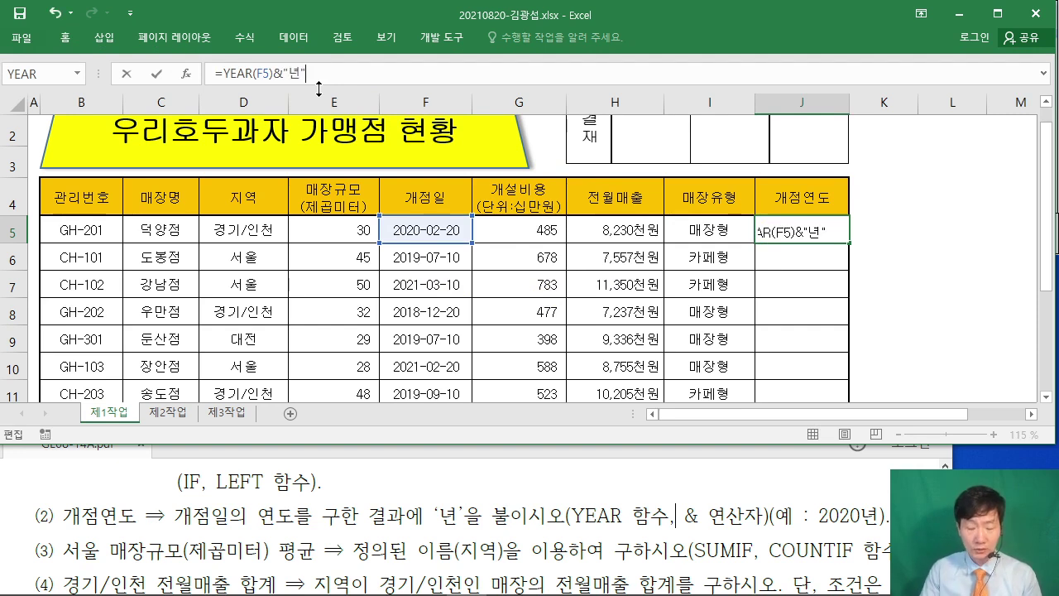
key("Return")
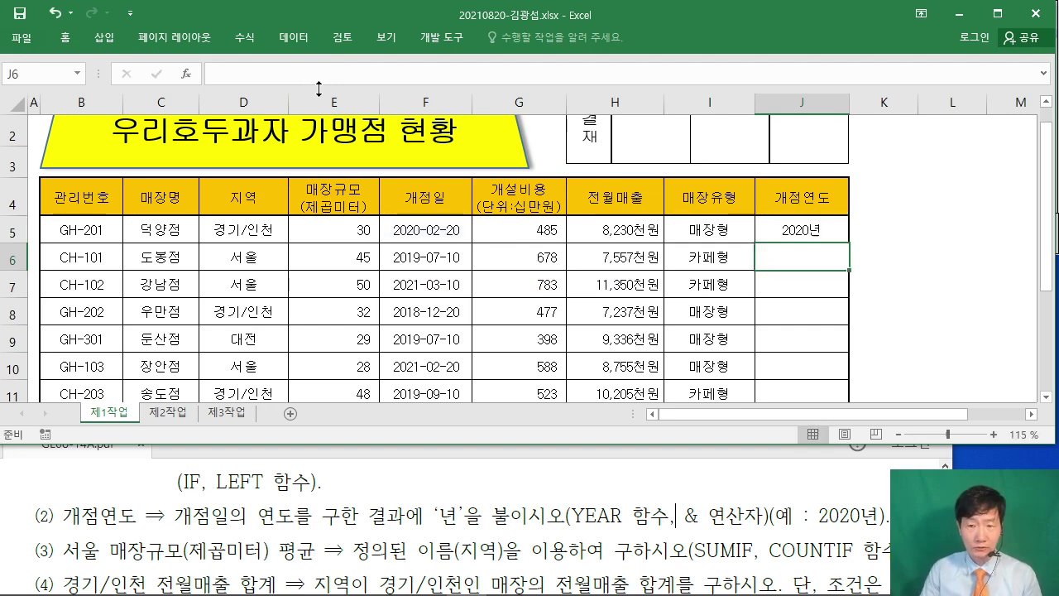
Fill the 개점연도 formula from J5 down through J12 without formatting
left_click(797, 232)
left_click_drag(852, 242, 844, 310)
left_click(860, 316)
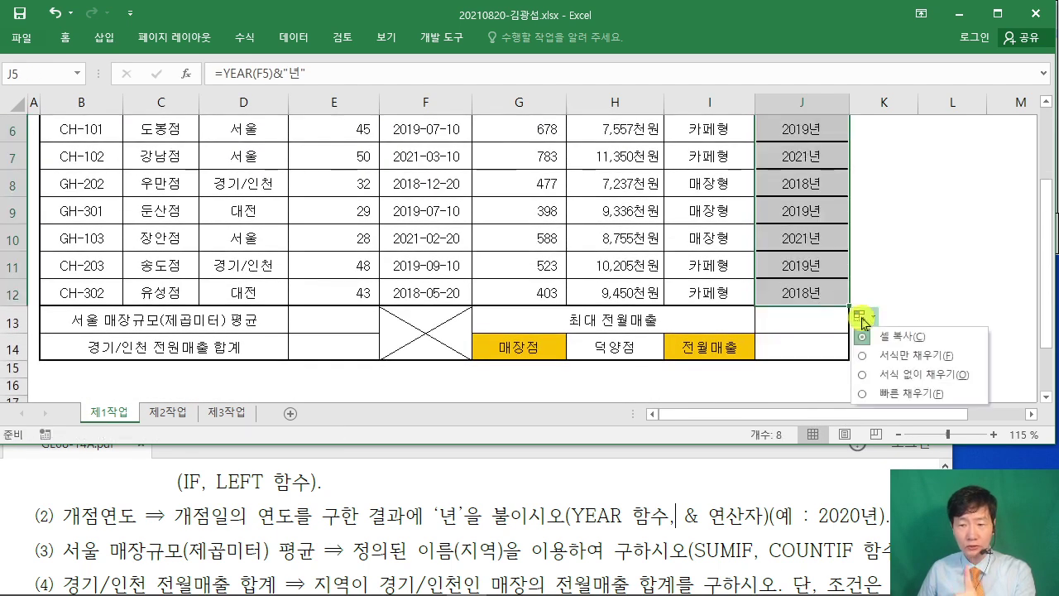
left_click(862, 375)
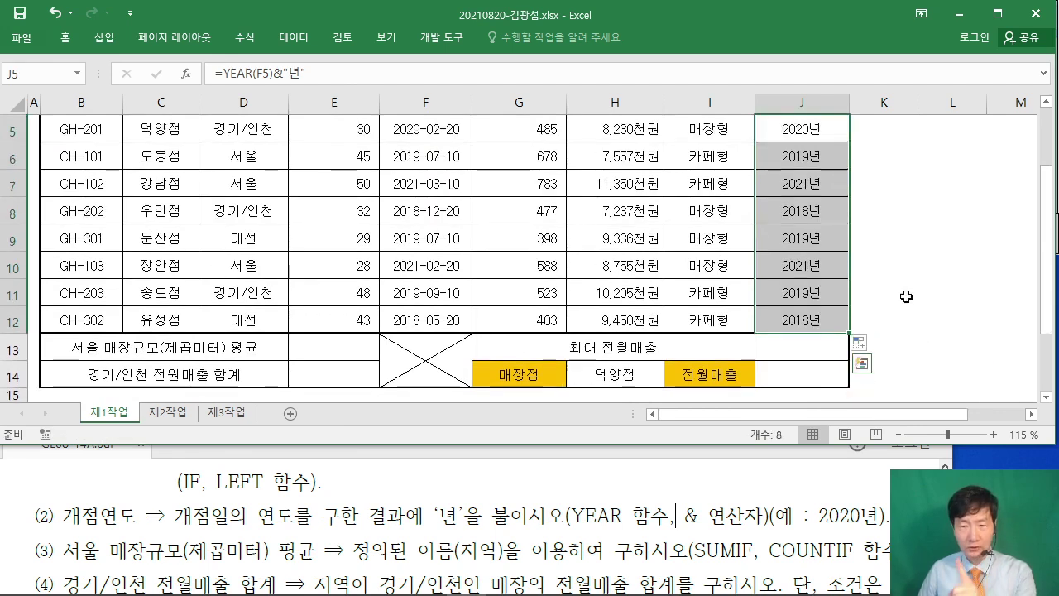
left_click(902, 293)
scroll(782, 302, "up", 1)
scroll(782, 302, "up", 1)
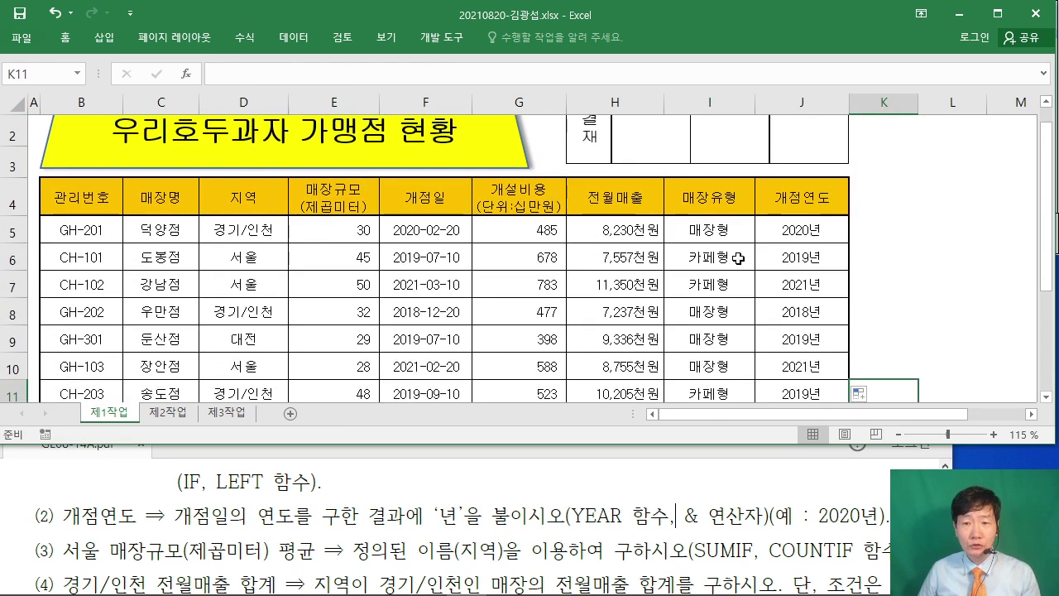
Check the alignment of the 매장유형 and 개점연도 results against the data formatting condition in GE08-14A.pdf
left_click_drag(714, 230, 717, 315)
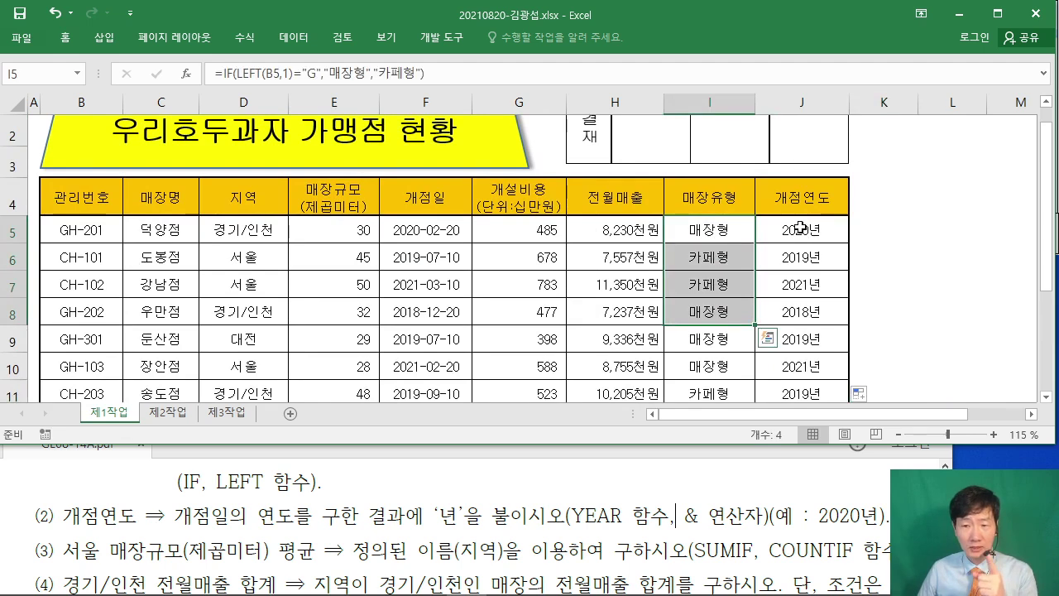
left_click_drag(801, 230, 803, 283)
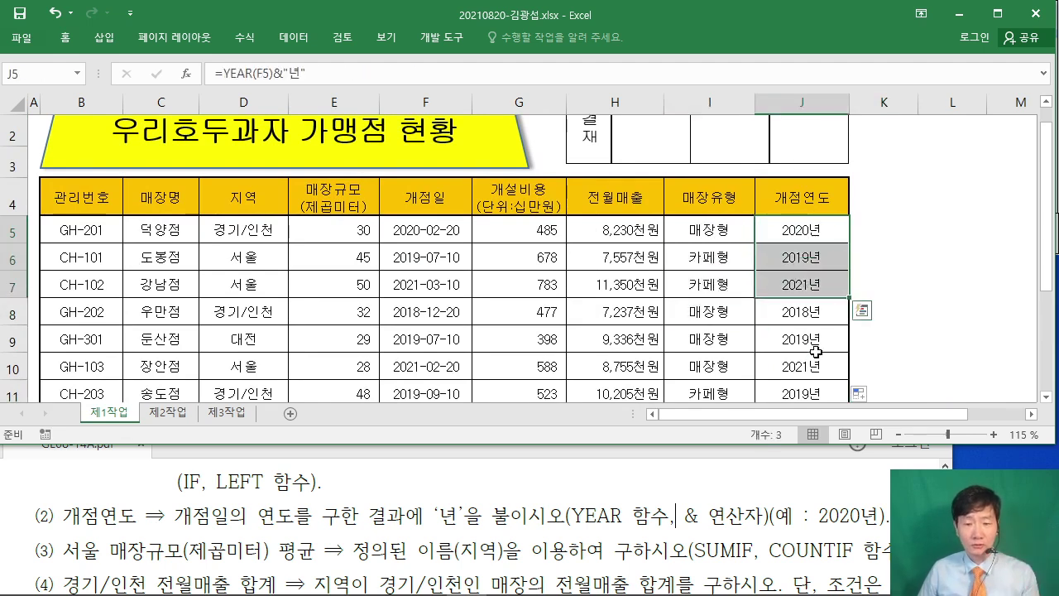
left_click(408, 490)
scroll(408, 492, "up", 2)
scroll(408, 492, "up", 5)
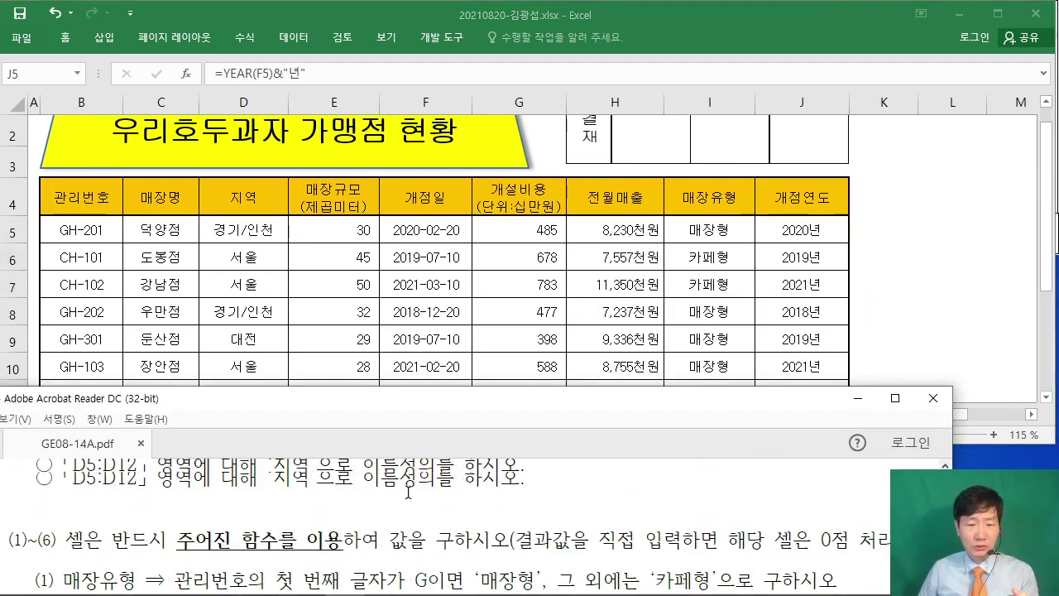
scroll(408, 489, "up", 5)
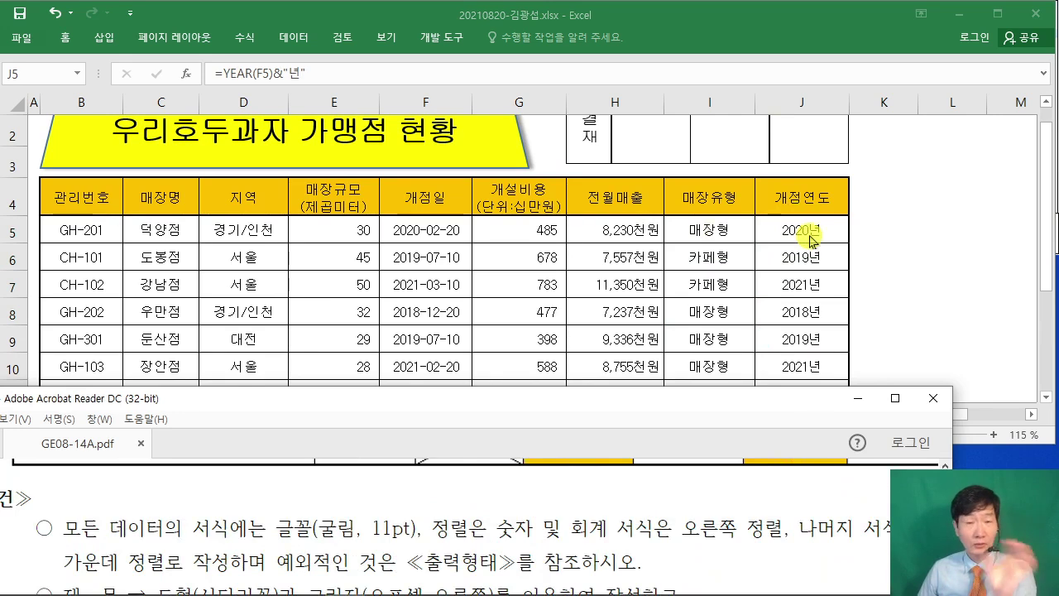
left_click(920, 251)
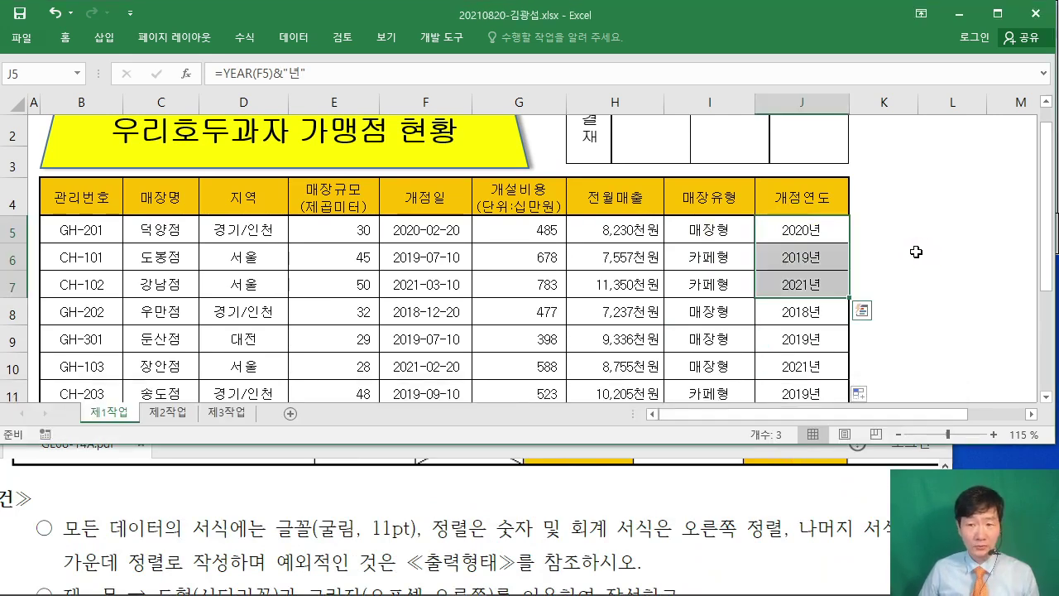
left_click(916, 252)
Select E13 for the 서울 매장규모(제곱미터) 평균 and read task (3) in GE08-14A.pdf
scroll(341, 325, "down", 2)
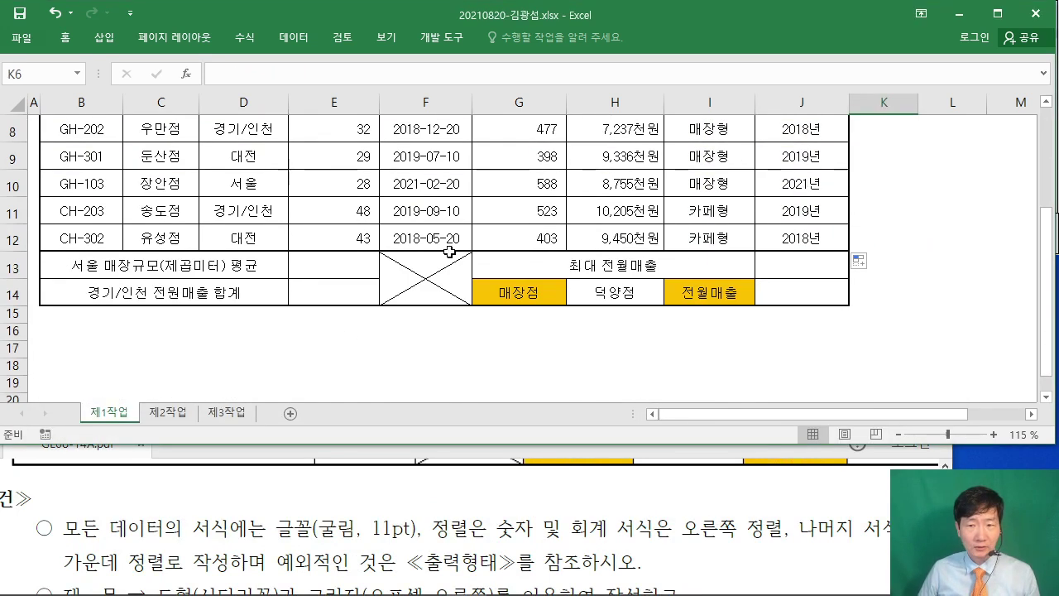
left_click(332, 264)
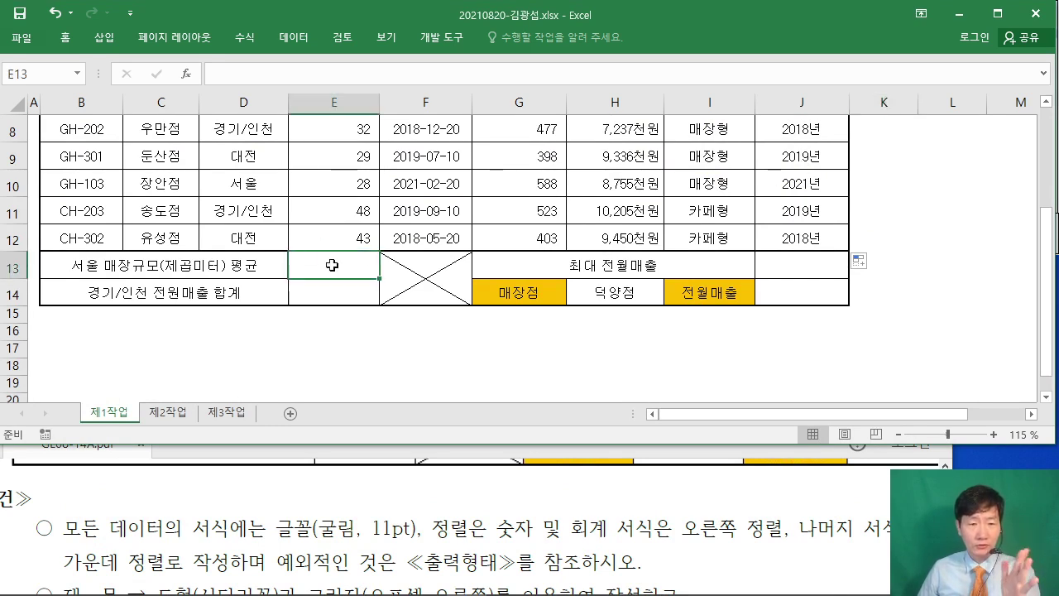
left_click(298, 479)
scroll(299, 488, "down", 5)
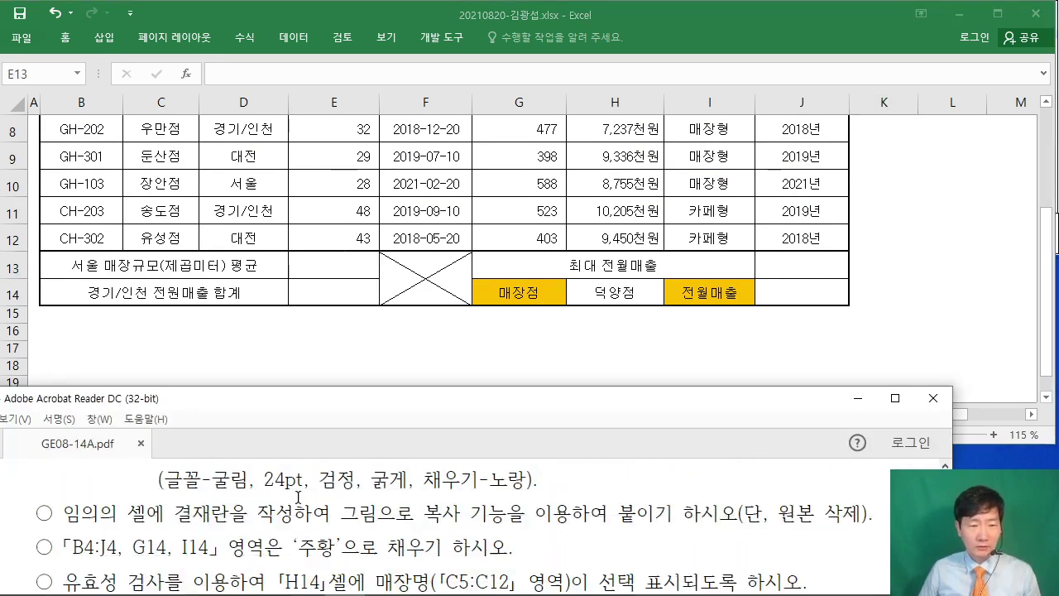
scroll(300, 493, "down", 1)
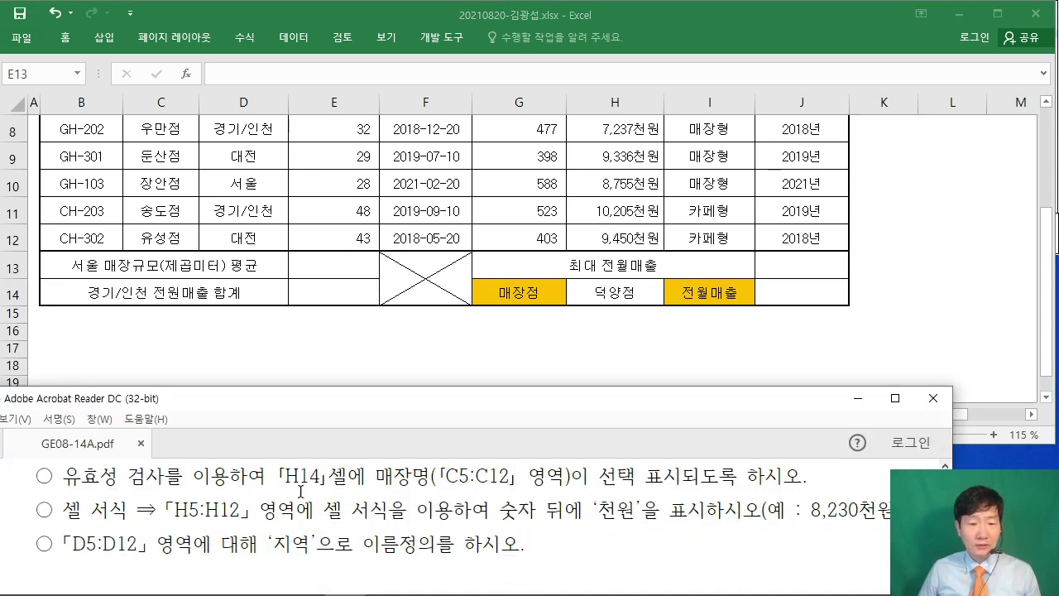
scroll(299, 490, "down", 6)
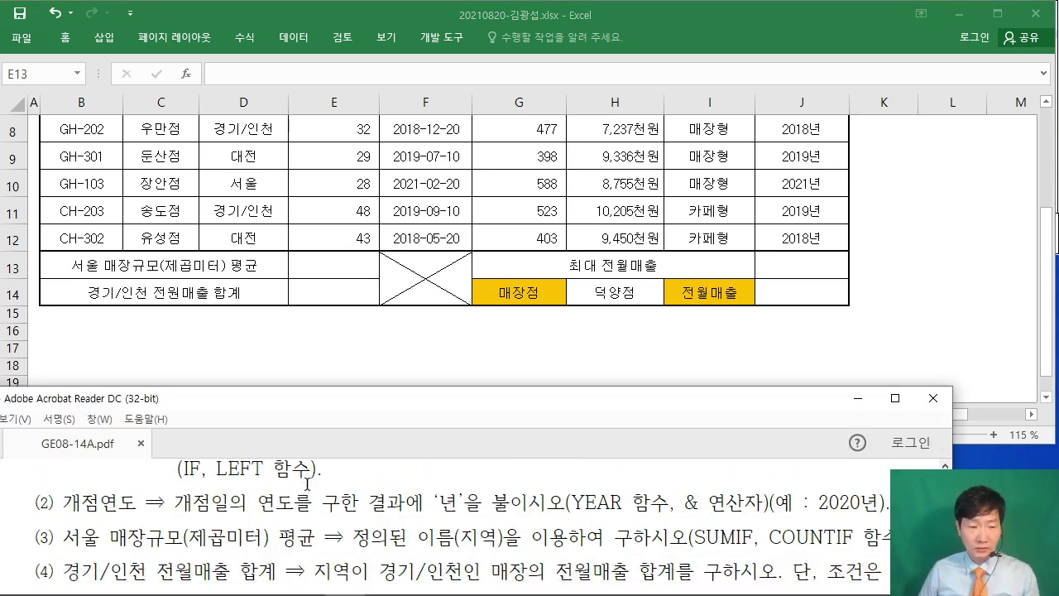
scroll(287, 495, "down", 1)
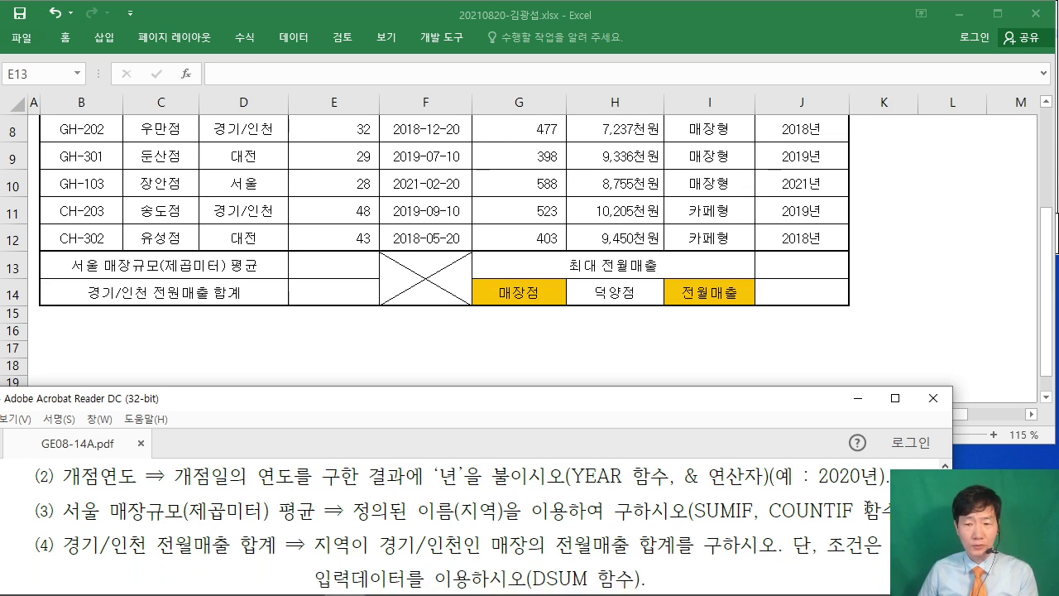
Return to the worksheet and select E13, the 서울 매장규모(제곱미터) 평균 cell
left_click(330, 266)
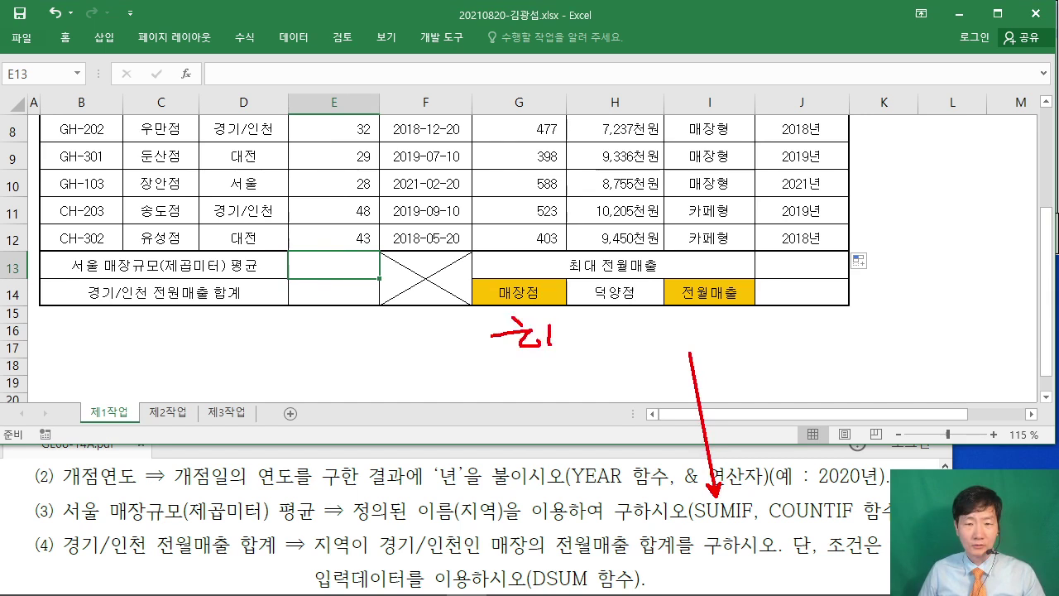
left_click_drag(613, 291, 567, 381)
left_click_drag(632, 356, 647, 373)
mouse_move(673, 322)
left_mouse_down()
mouse_move(662, 334)
mouse_move(674, 377)
left_mouse_up()
mouse_move(482, 380)
left_mouse_down()
mouse_move(695, 379)
mouse_move(699, 356)
mouse_move(763, 338)
left_mouse_up()
mouse_move(748, 349)
left_mouse_down()
mouse_move(772, 348)
mouse_move(815, 314)
left_mouse_up()
mouse_move(799, 324)
left_mouse_down()
mouse_move(803, 336)
mouse_move(842, 341)
left_mouse_up()
left_click_drag(869, 311, 894, 326)
left_click_drag(882, 332, 905, 339)
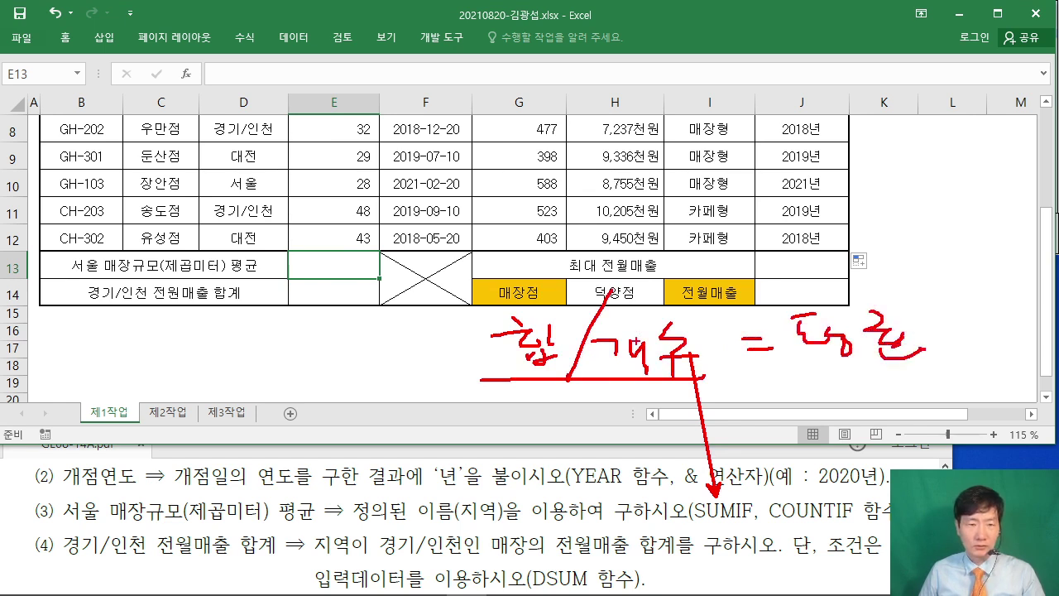
key("Escape")
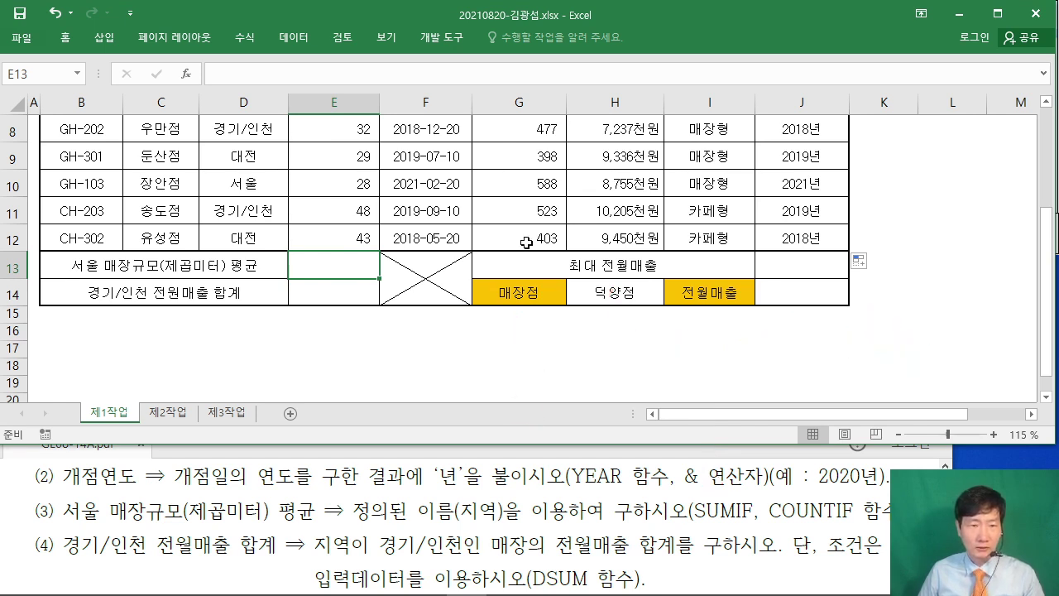
Search for the SUMIF function and insert it into E13
left_click(187, 73)
type("녀")
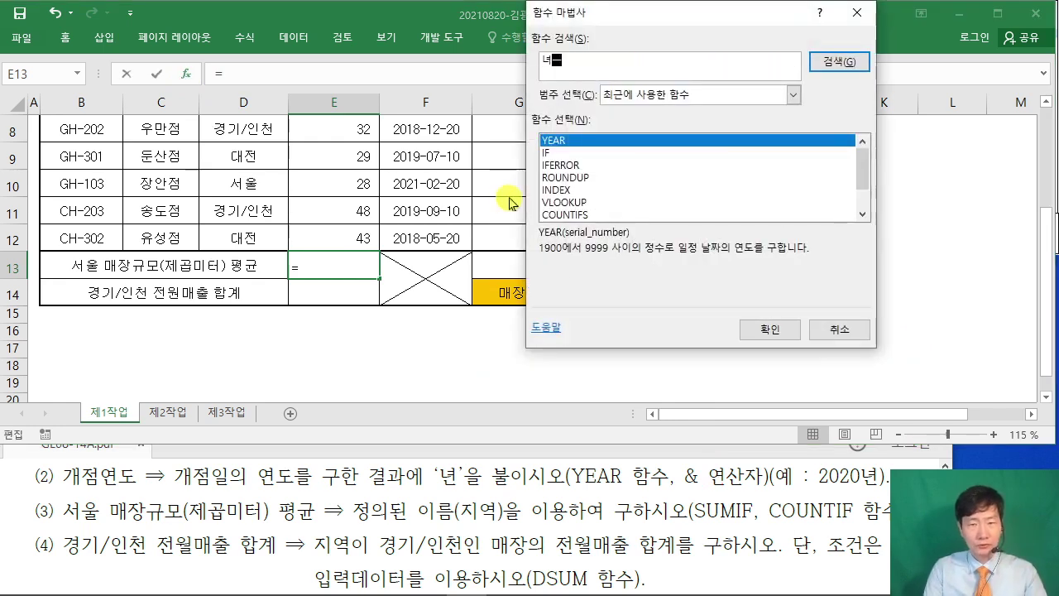
type("SUMIF")
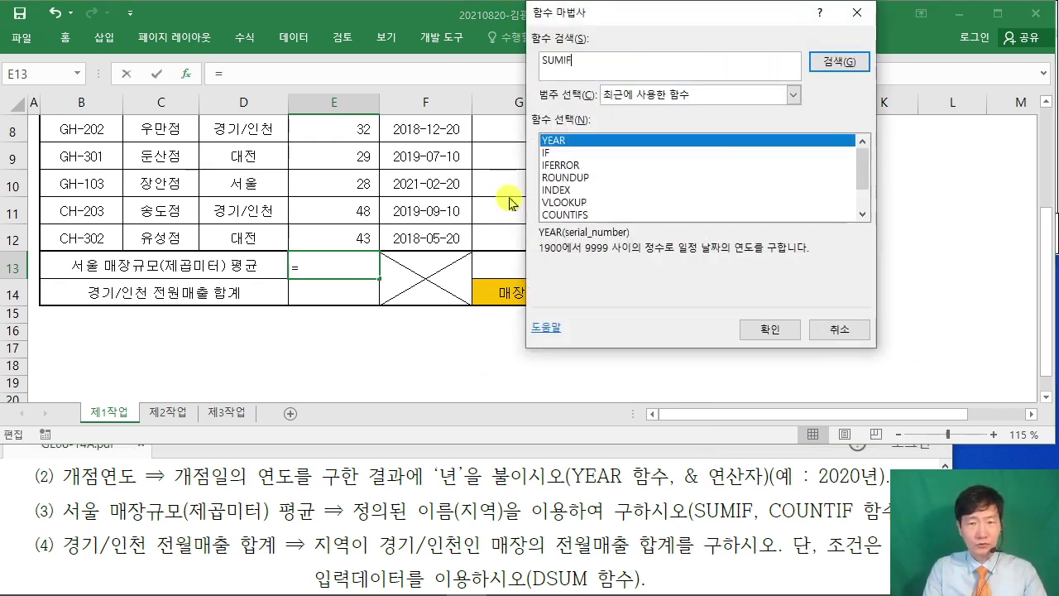
key("Return")
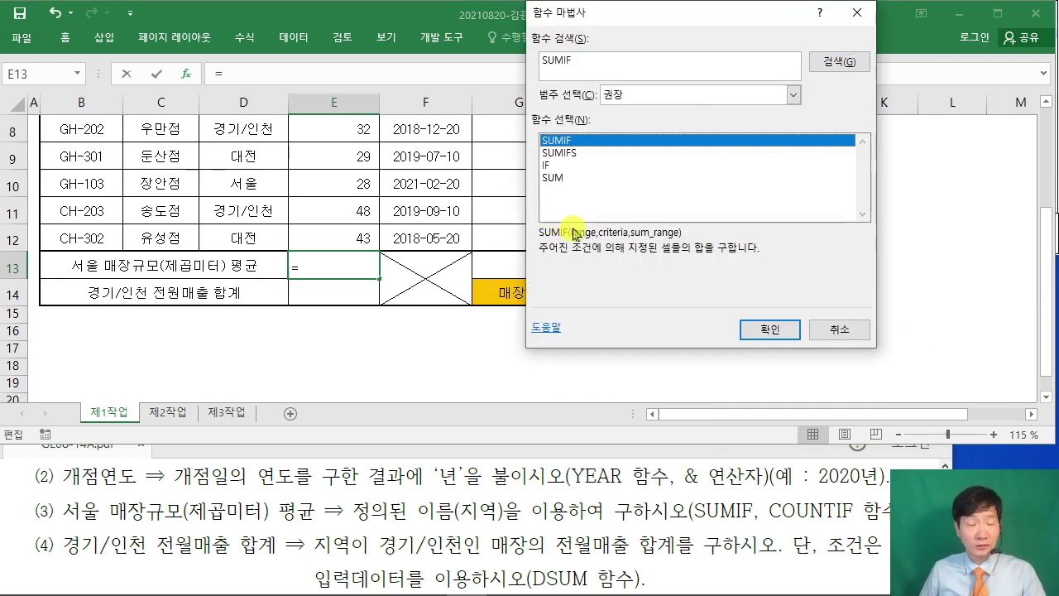
left_click(769, 330)
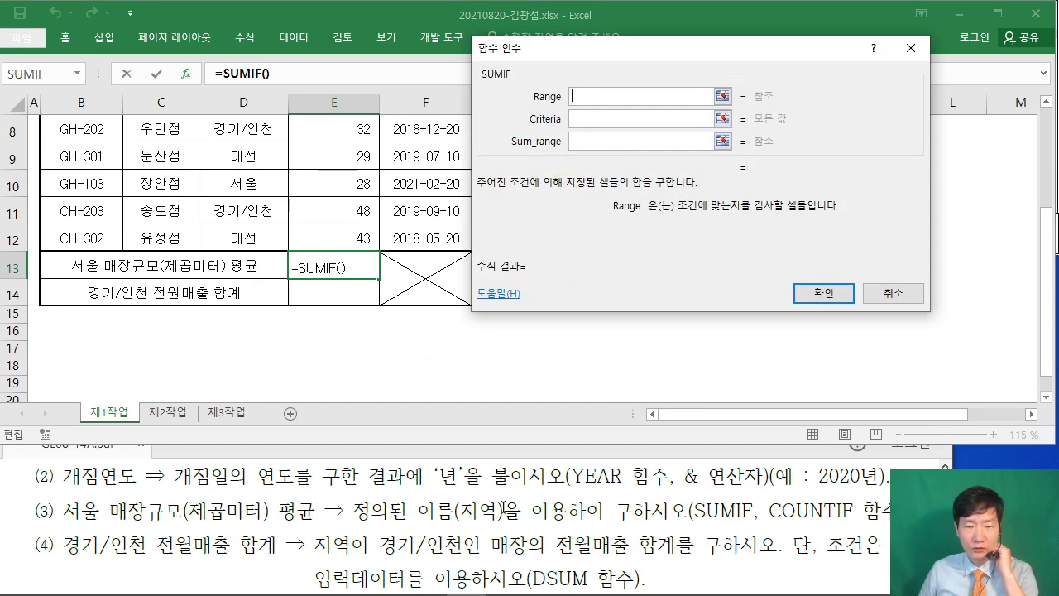
Complete SUMIF with the defined name 지역 as range, D6 as criteria and E5:E12 as sum range
left_click_drag(557, 50, 708, 54)
scroll(427, 318, "up", 2)
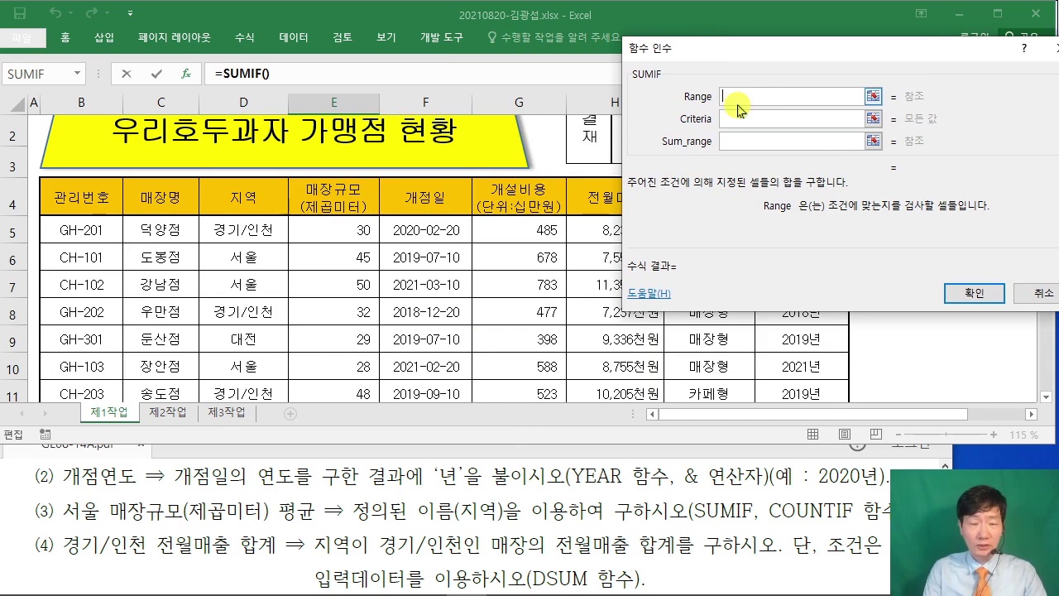
left_click_drag(252, 231, 260, 295)
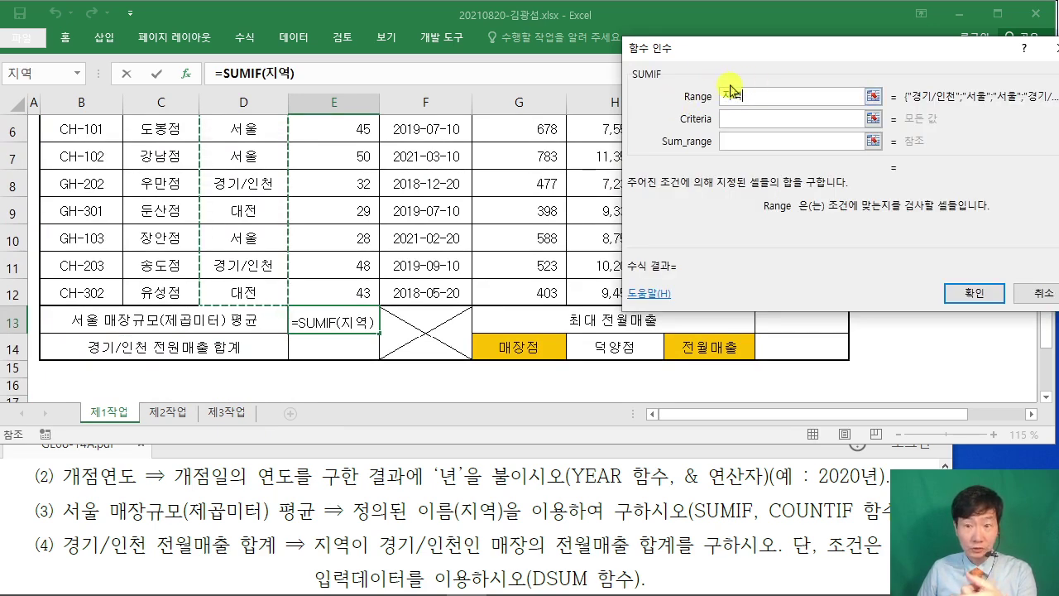
left_click(732, 124)
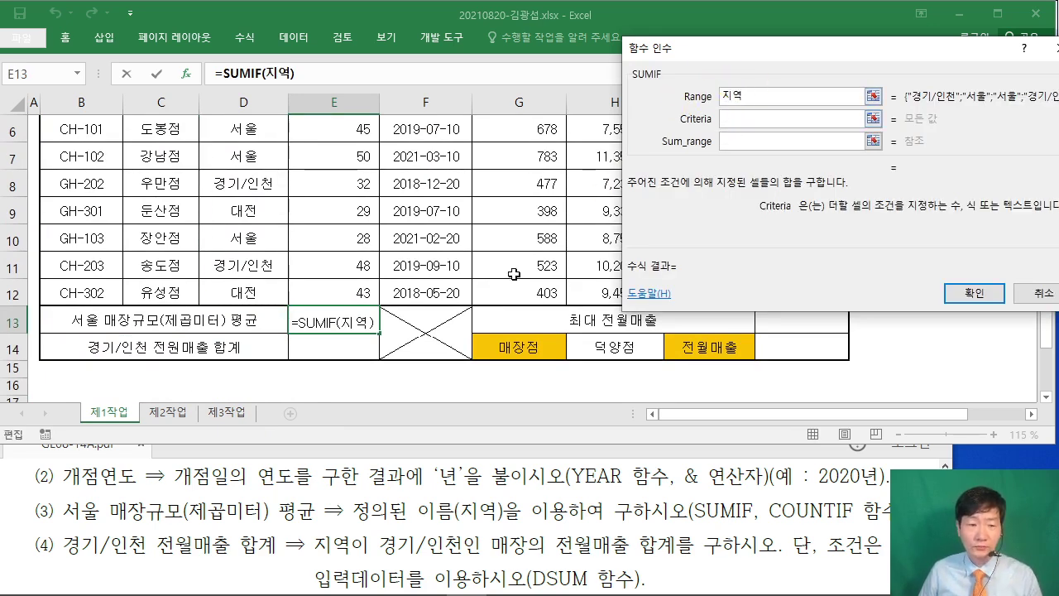
scroll(364, 256, "up", 1)
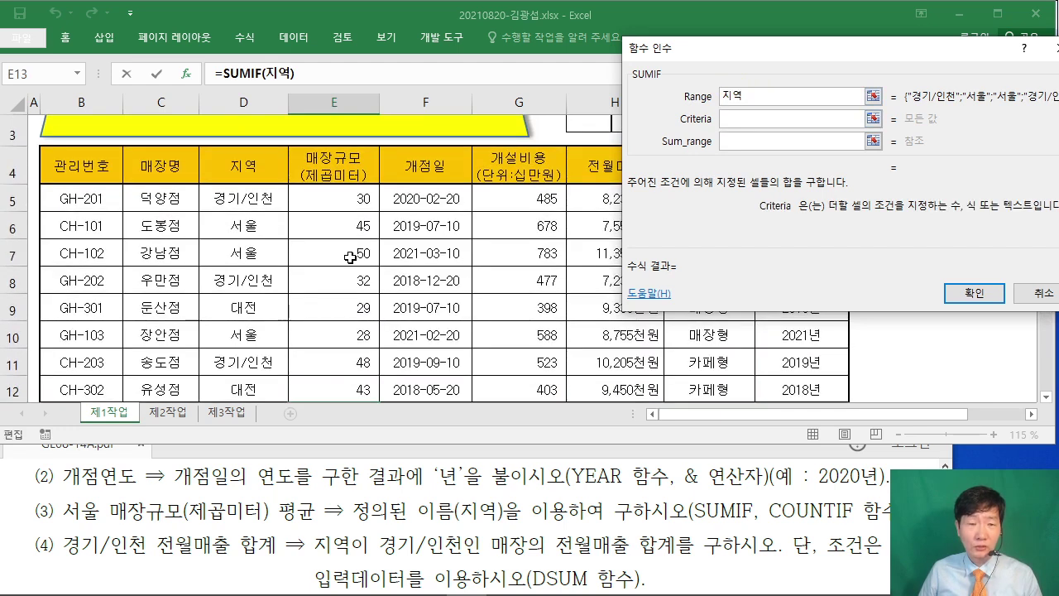
left_click(252, 227)
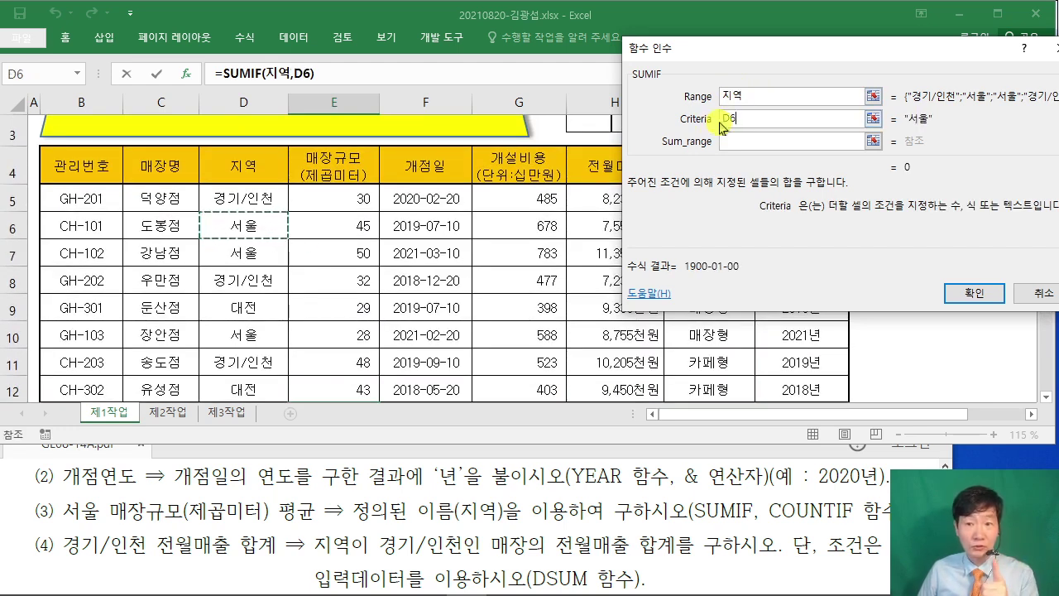
left_click(733, 140)
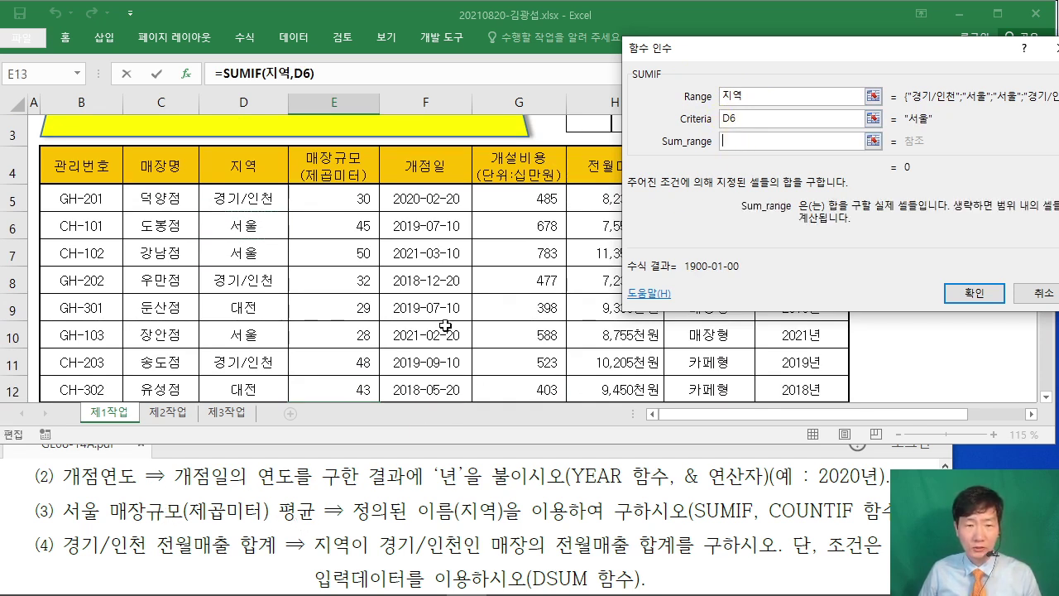
left_click_drag(336, 200, 330, 392)
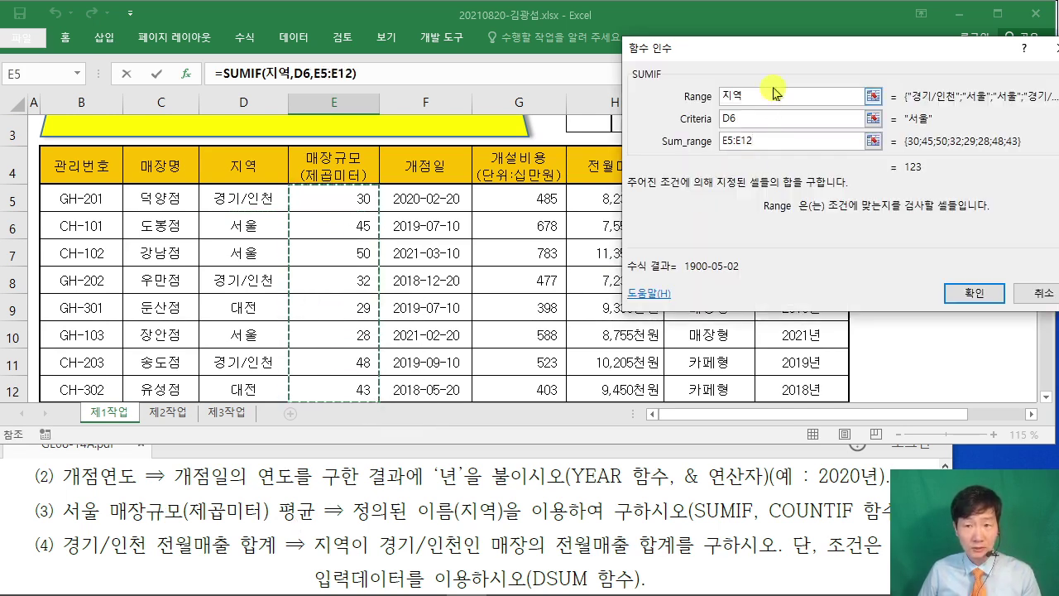
left_click_drag(765, 60, 535, 87)
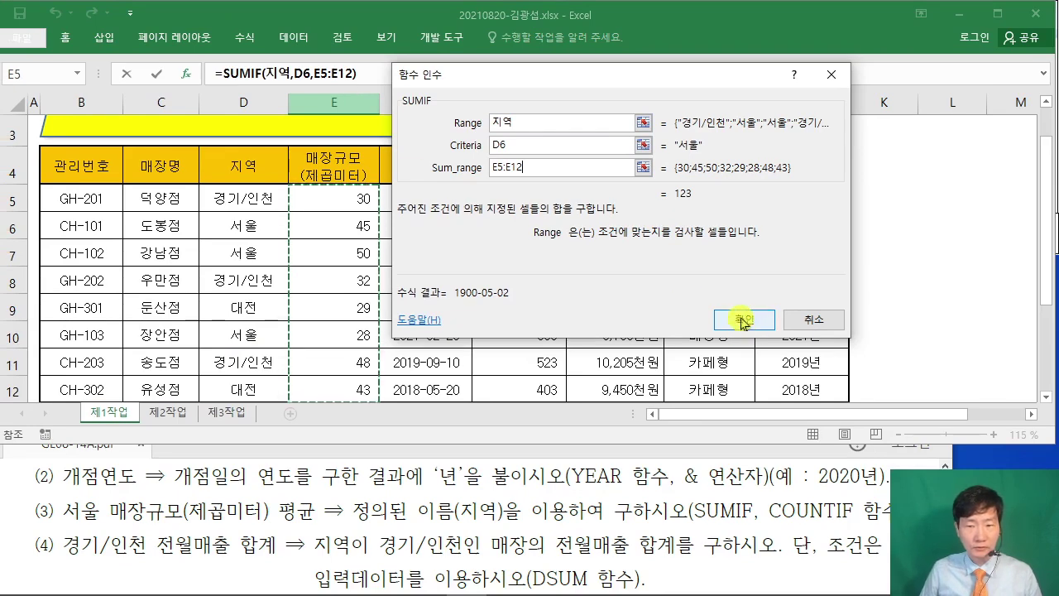
left_click(744, 321)
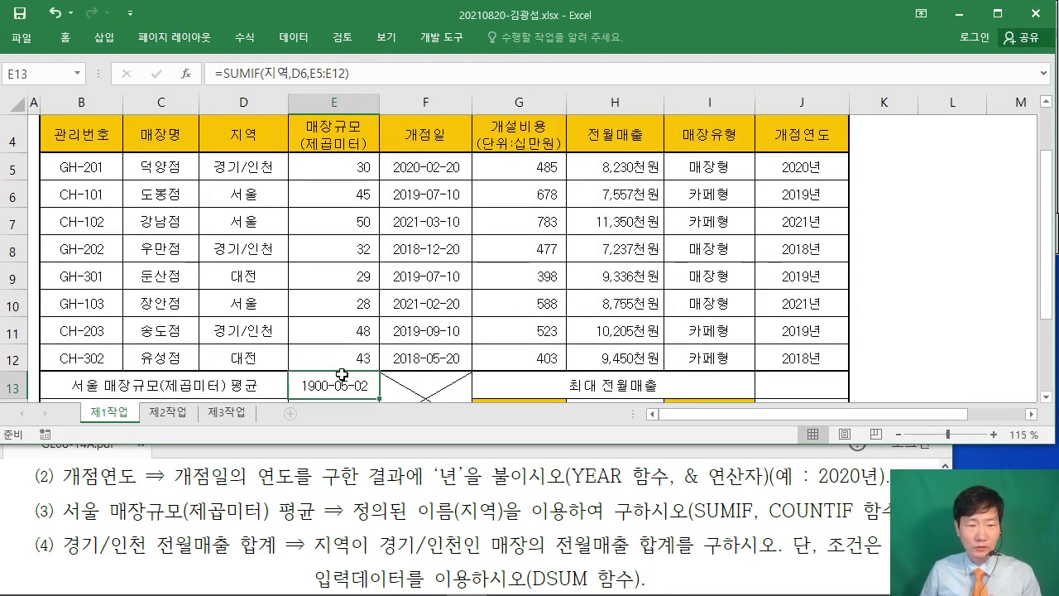
Change the number format of E13 to 일반
left_click(71, 38)
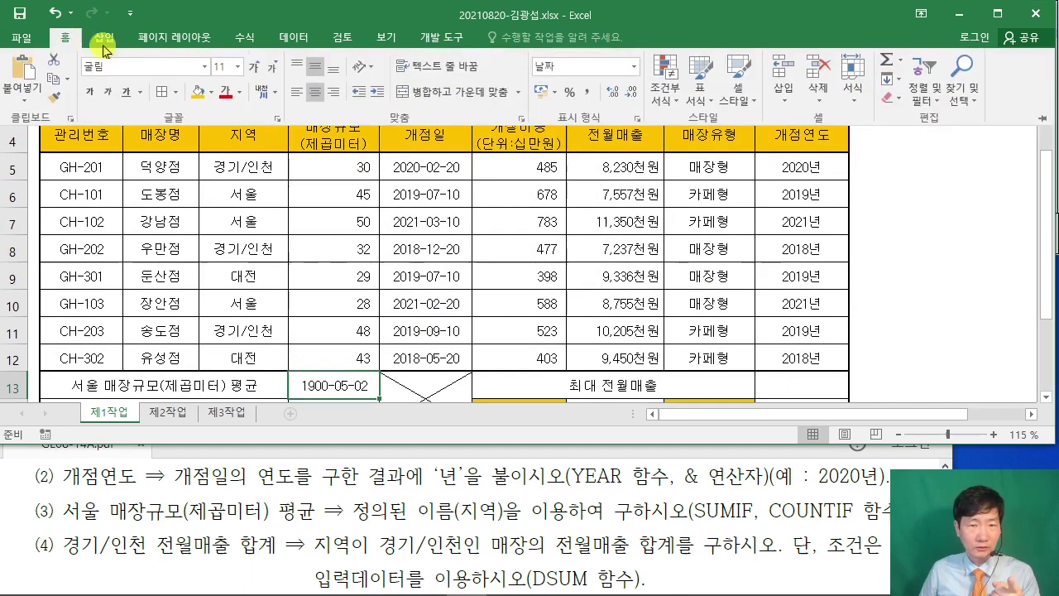
left_click(634, 66)
left_click(607, 95)
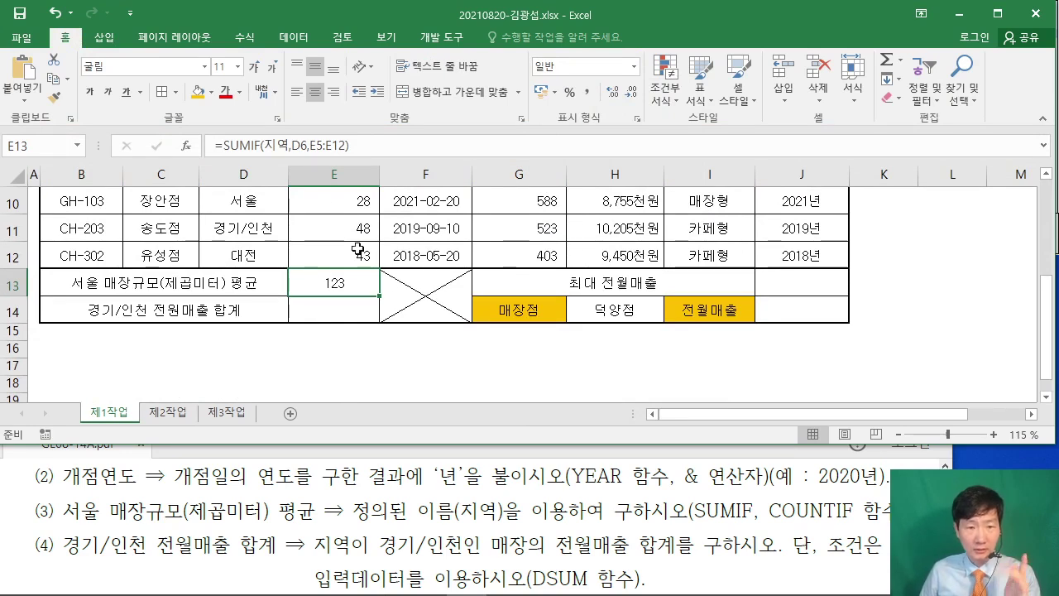
Extend the E13 formula with a division by COUNTIF, leaving its parenthesis open for the arguments
left_click(404, 145)
type("/")
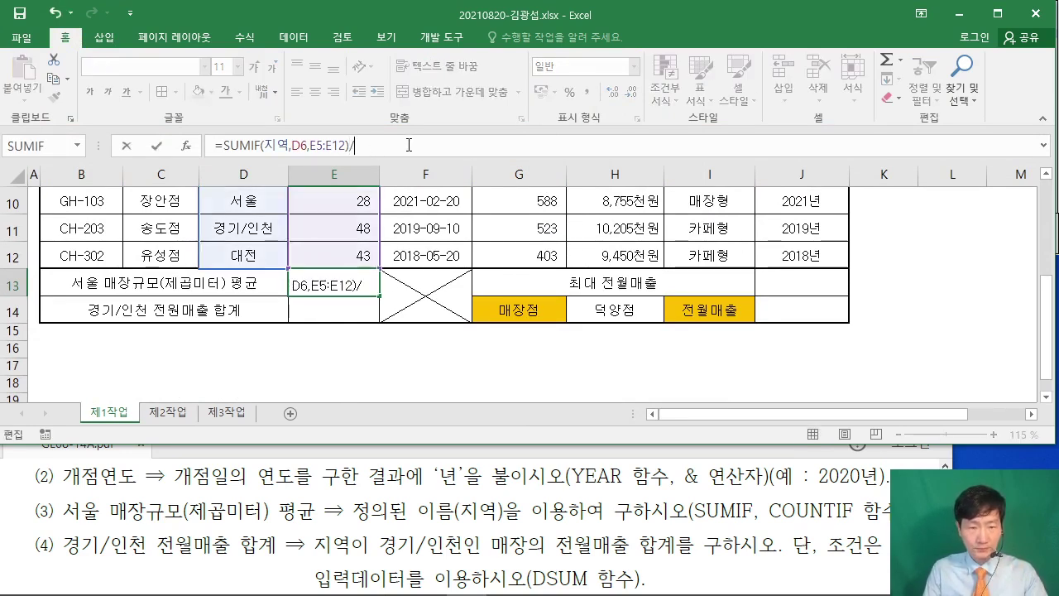
type("COUNT")
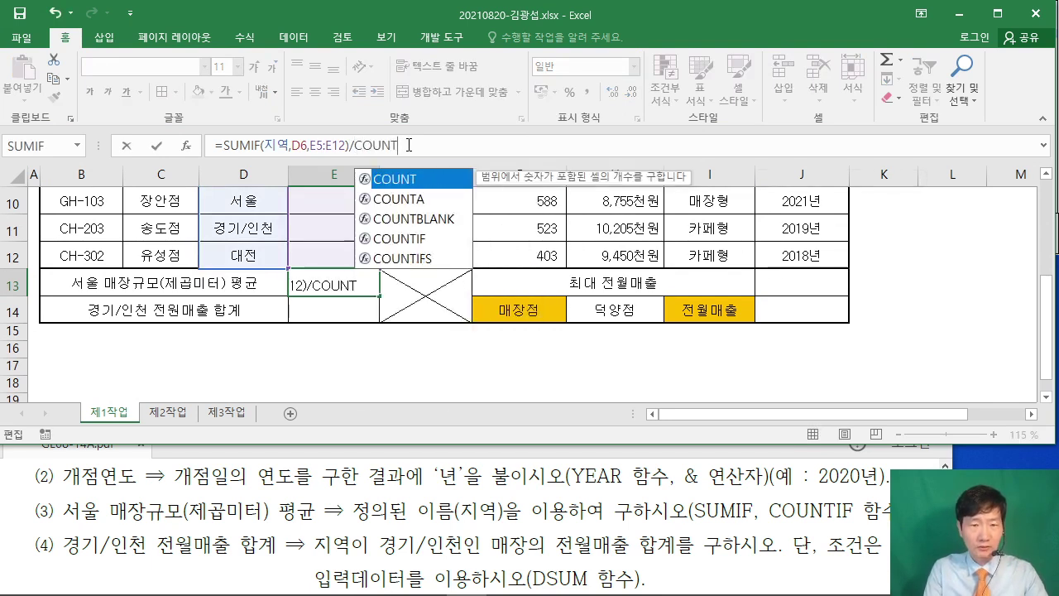
type("IF(")
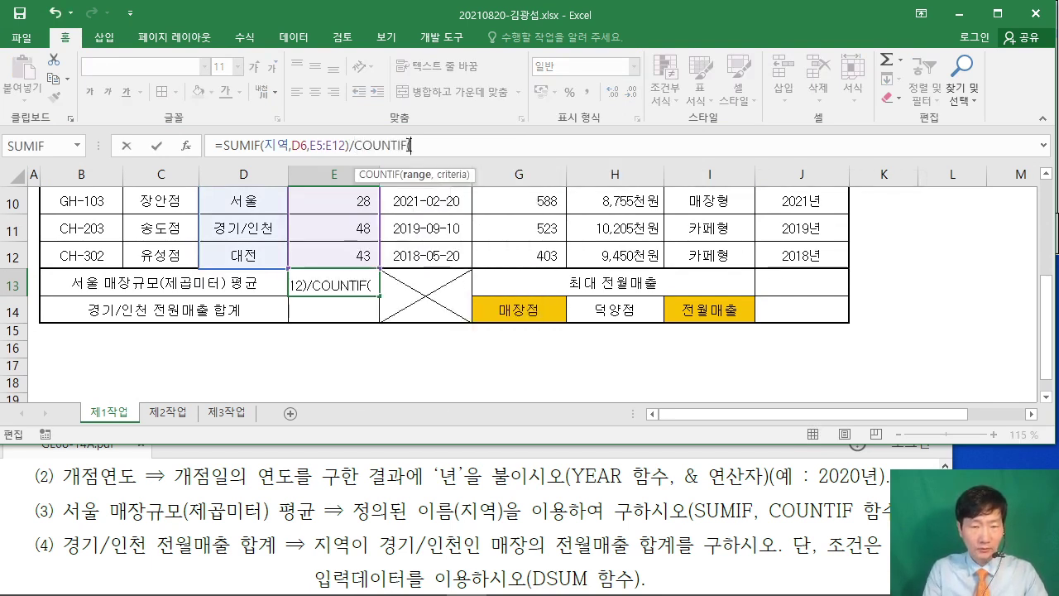
Copy the arguments 지역,D6 from SUMIF into COUNTIF, close the parenthesis and enter the formula
left_click_drag(264, 146, 293, 148)
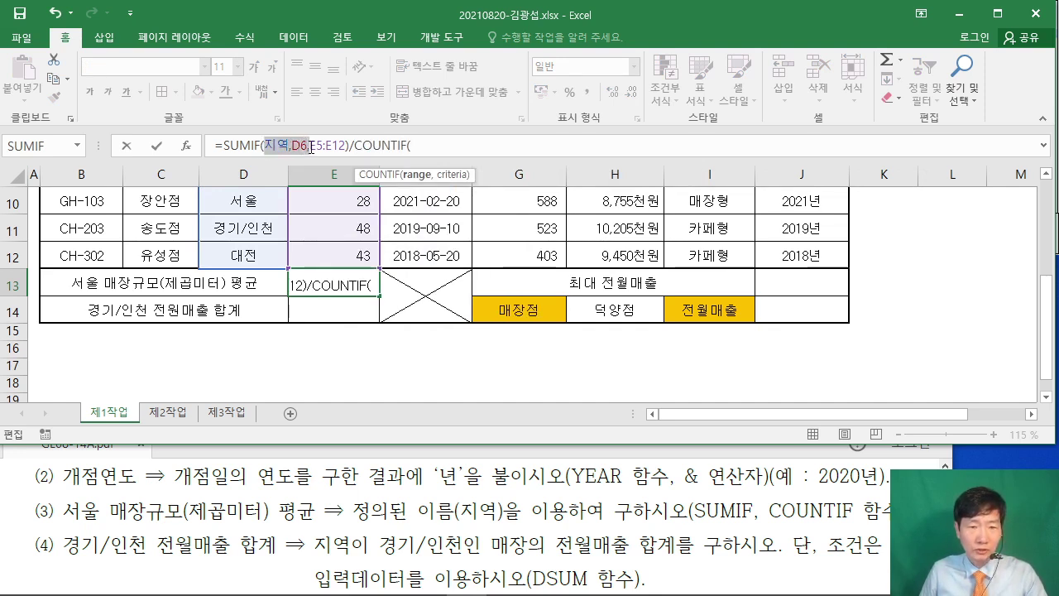
left_click_drag(307, 147, 309, 147)
key("ctrl+c")
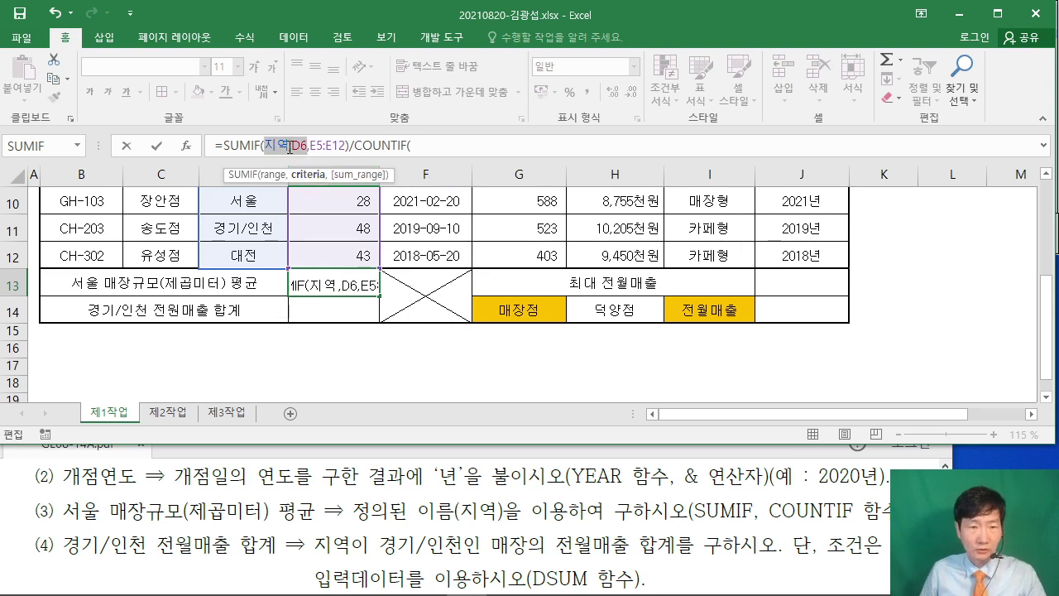
right_click(297, 140)
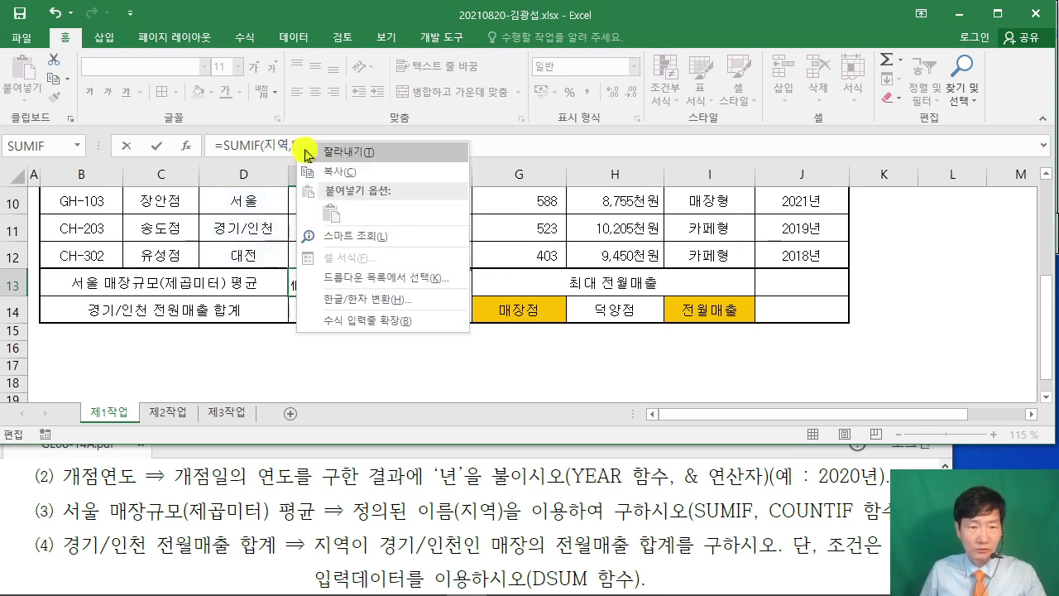
key("Escape")
left_click(408, 148)
type("(")
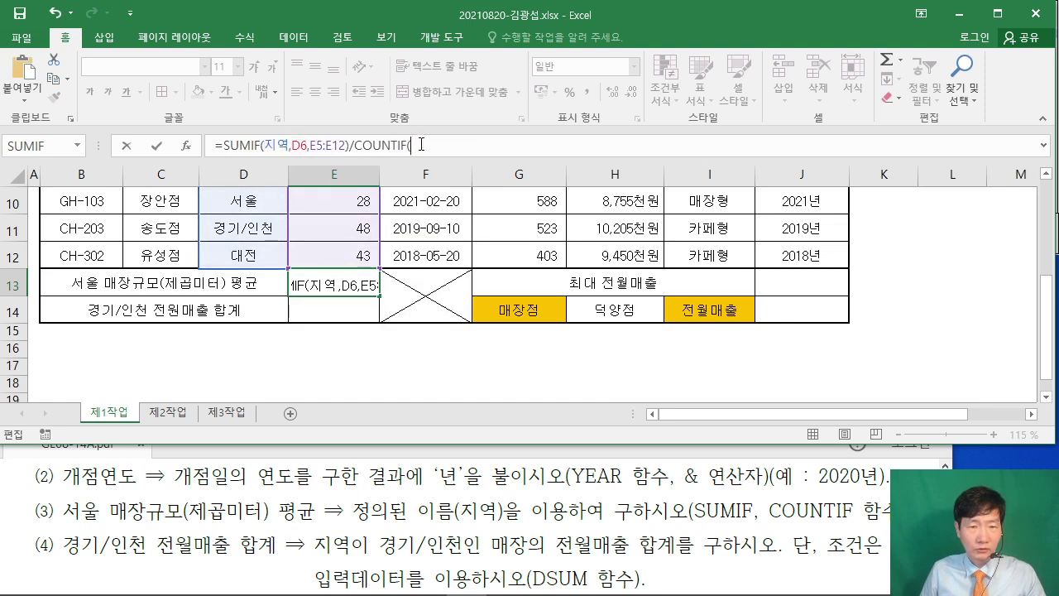
right_click(485, 144)
left_click(496, 191)
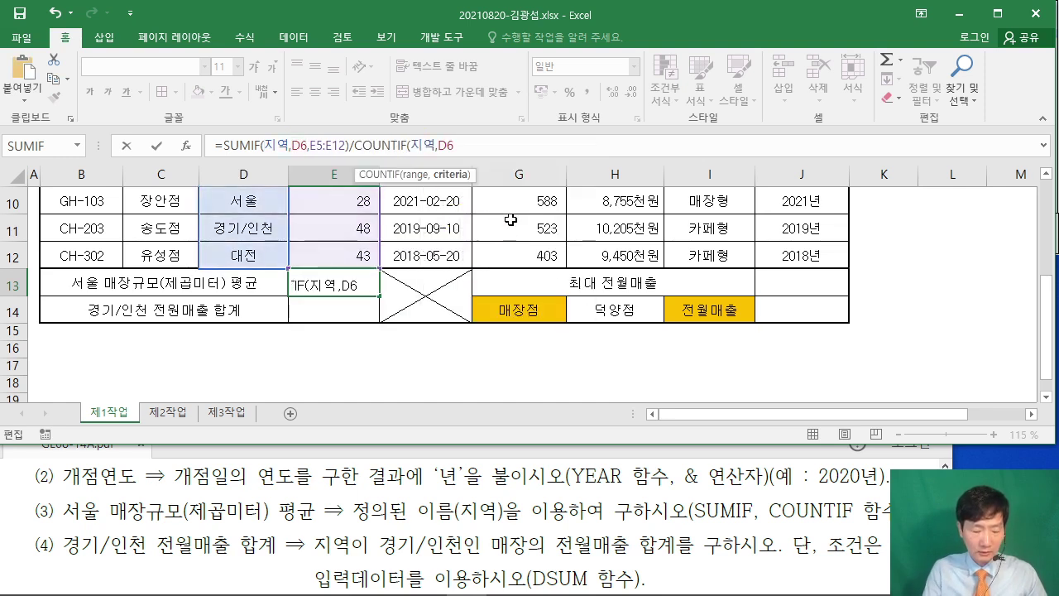
type(")")
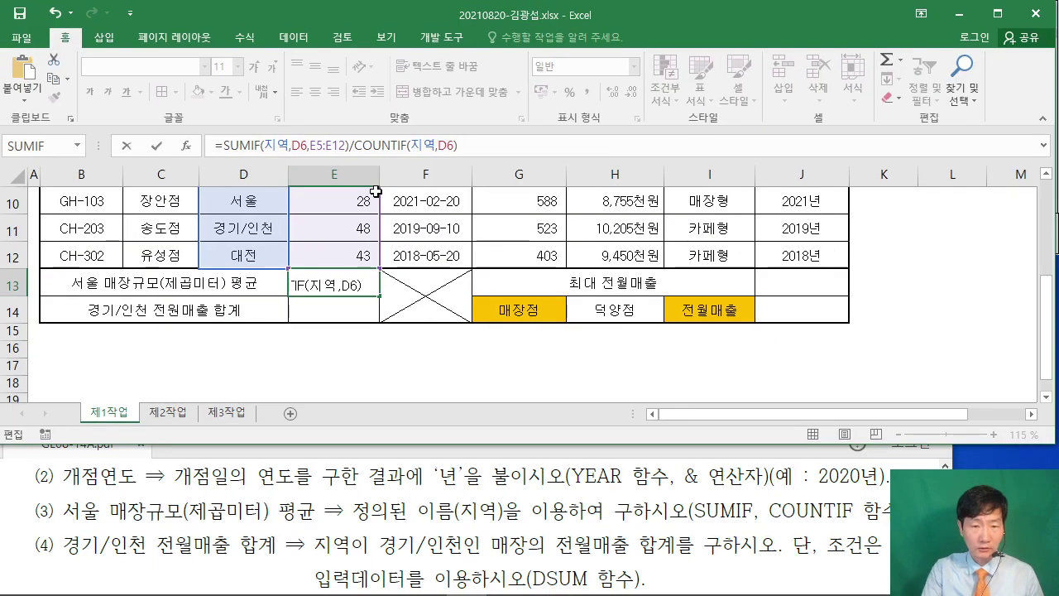
key("Return")
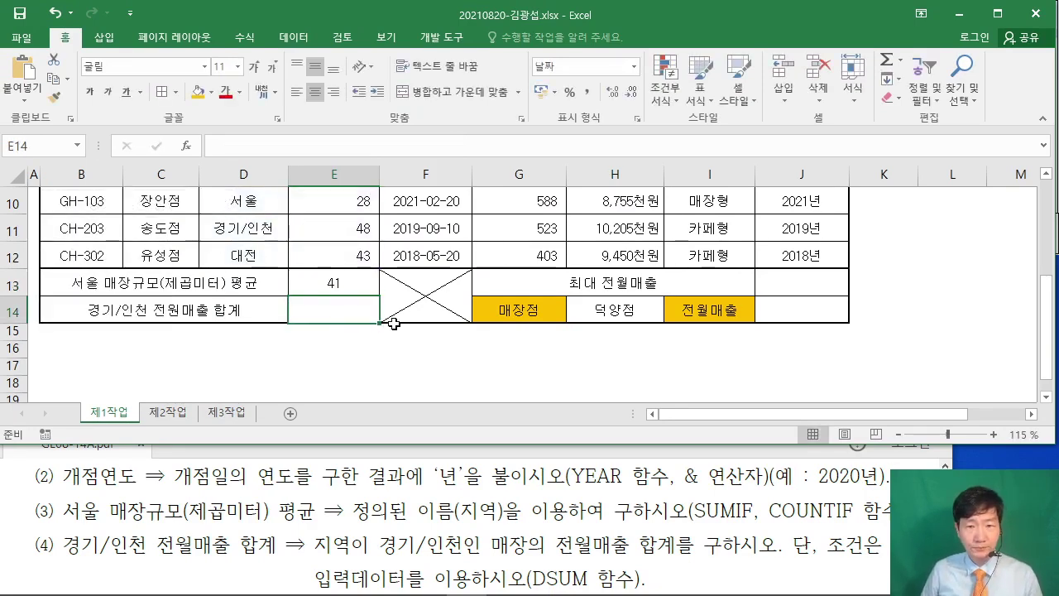
Change the number format of E14 to 일반
left_click(629, 68)
left_click(631, 68)
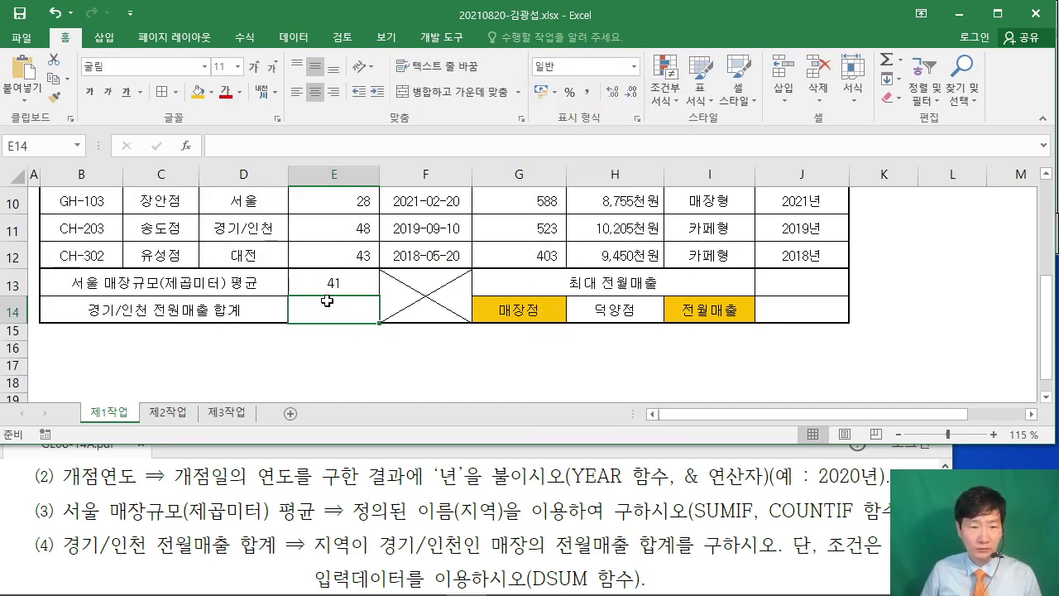
Read task (4) on the 경기/인천 전월매출 합계 in GE08-14A.pdf, moving its window so the full text shows
left_click(198, 500)
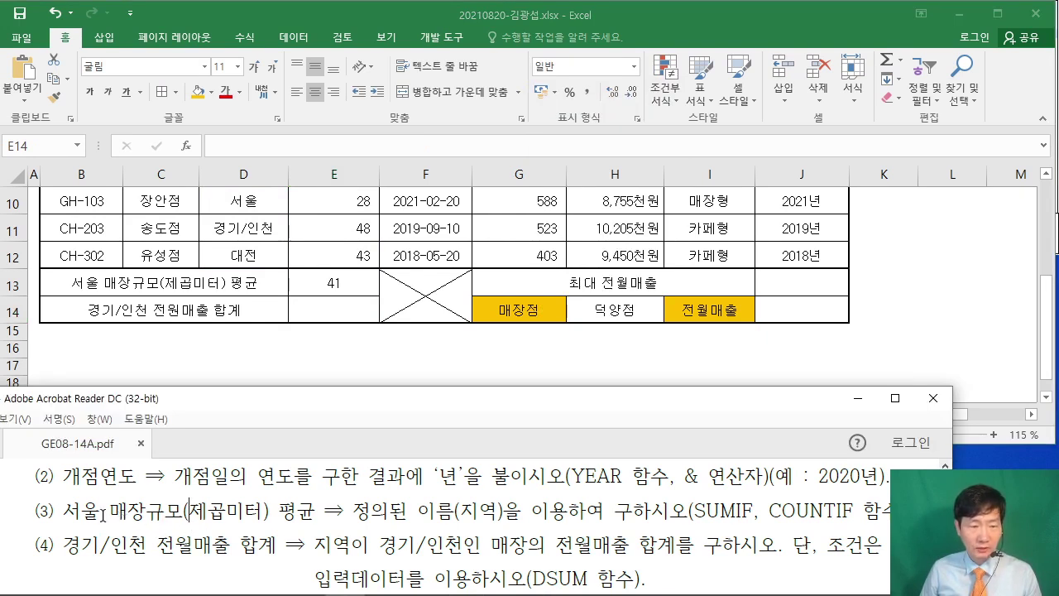
scroll(114, 543, "down", 1)
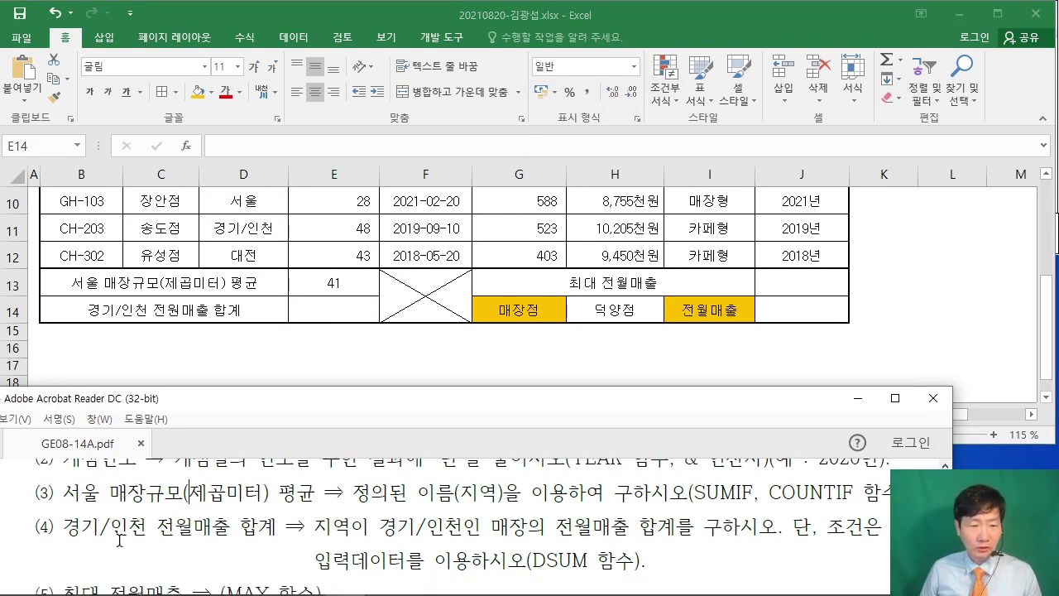
scroll(118, 540, "up", 1)
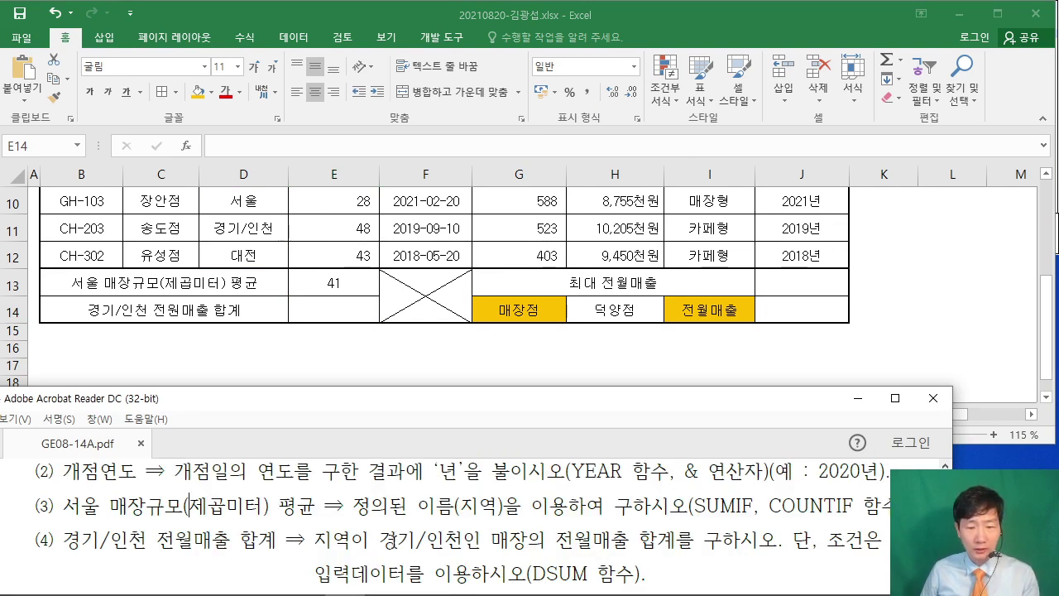
left_click_drag(412, 399, 416, 337)
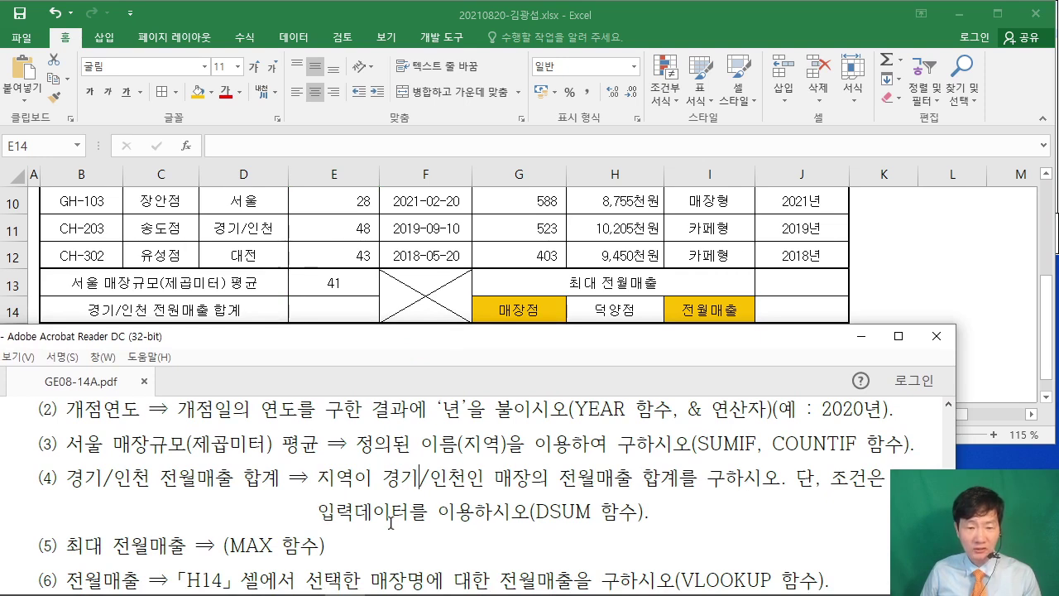
Switch back to the workbook and start the DSUM function in E14, moving its arguments dialog off the table
left_click(909, 252)
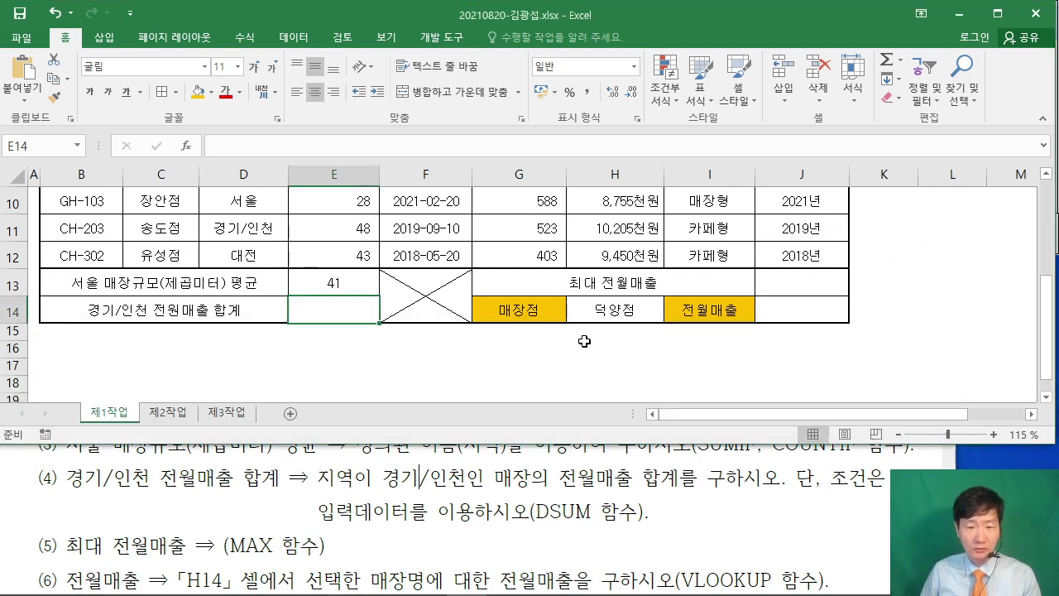
left_click(186, 145)
type("DSUM")
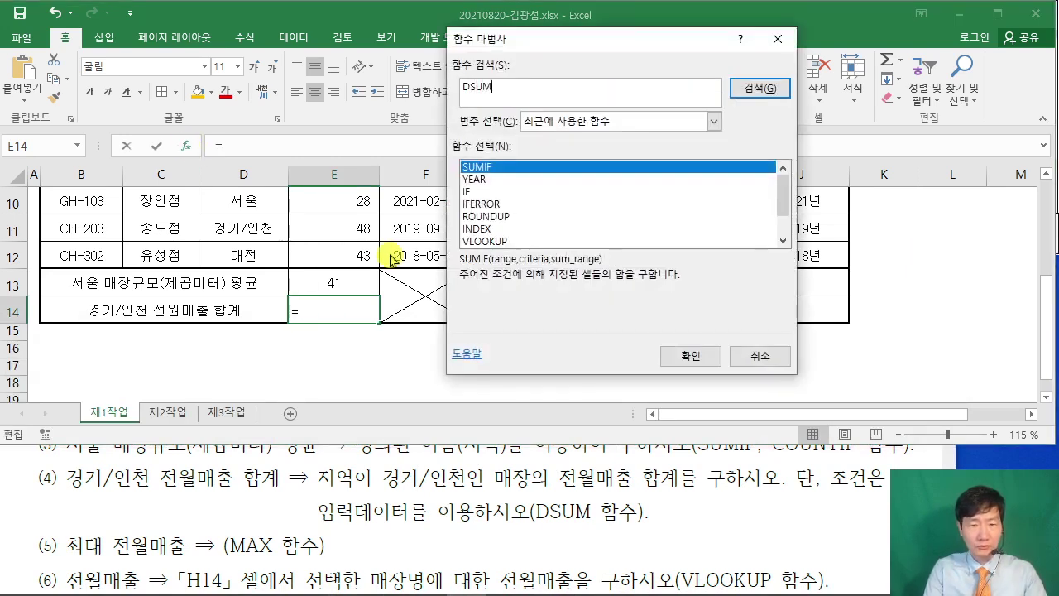
key("Return")
left_click(674, 356)
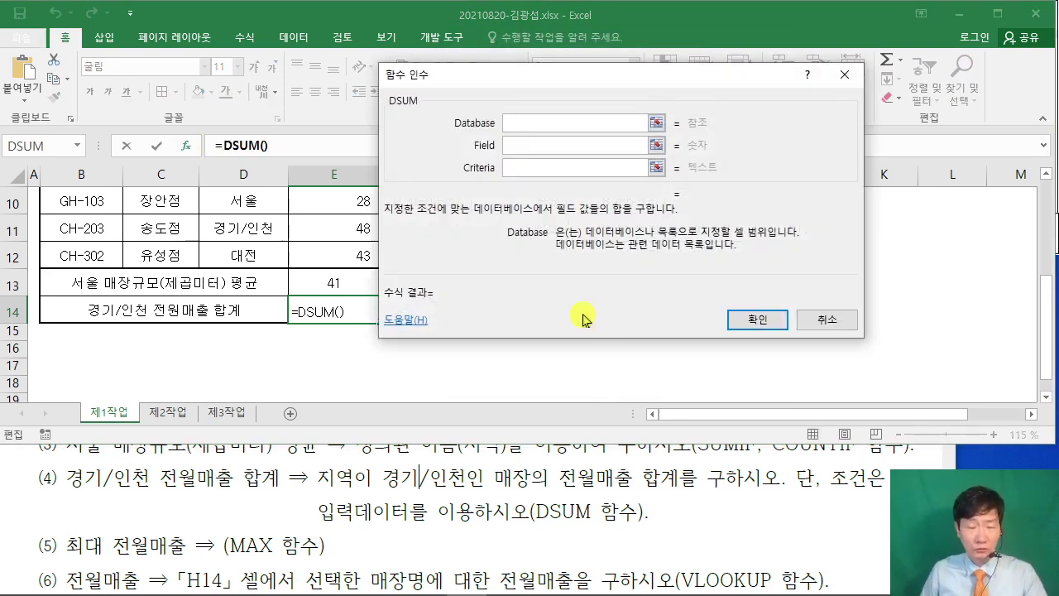
left_click_drag(499, 82, 625, 25)
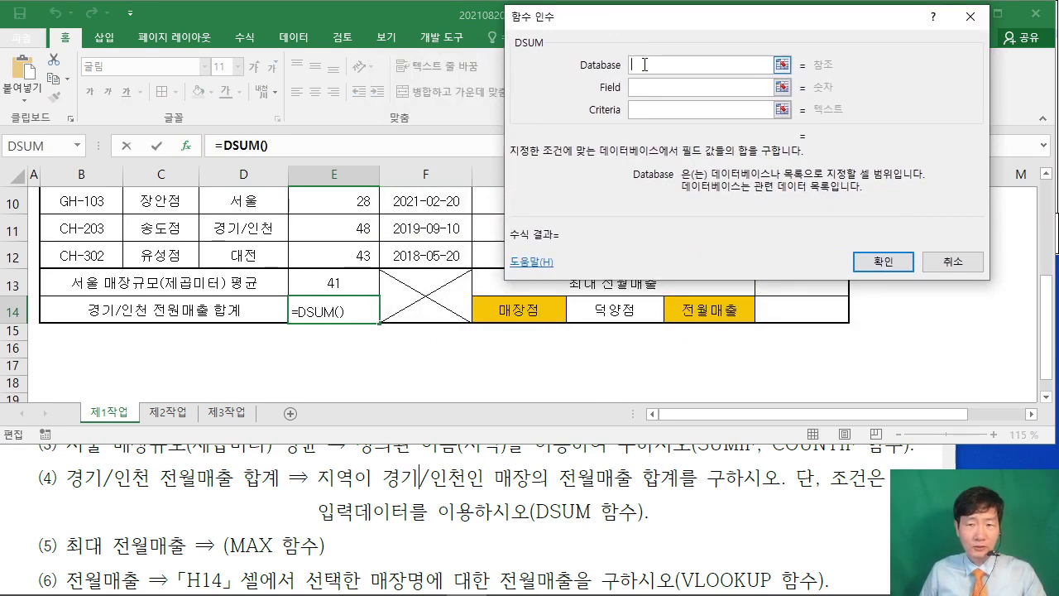
Set DSUM's Database argument to the table range B4:H12, including its header row
scroll(217, 313, "up", 3)
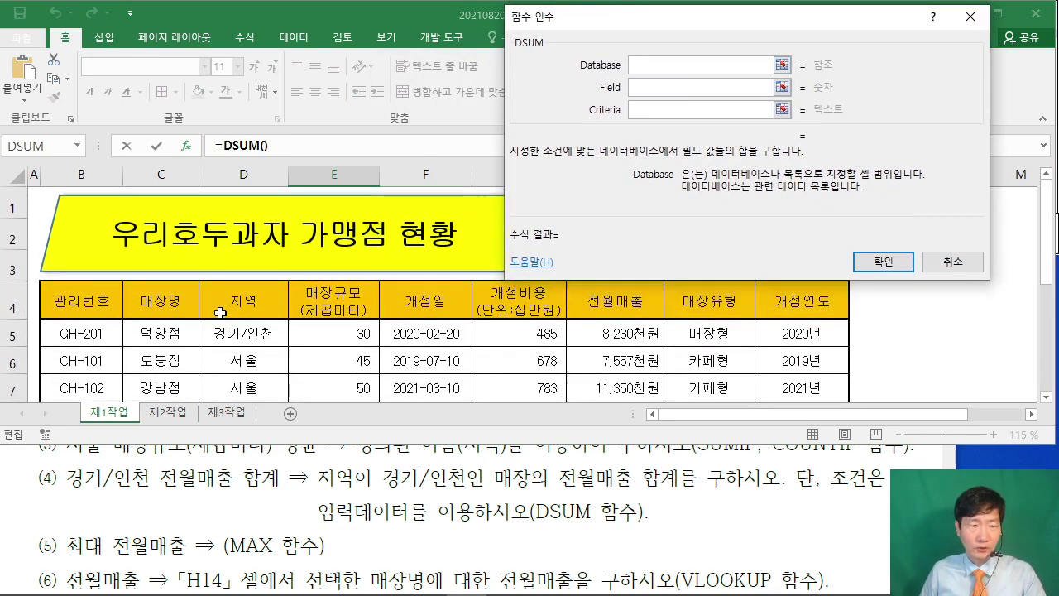
mouse_move(71, 298)
left_mouse_down()
mouse_move(530, 299)
mouse_move(617, 361)
mouse_move(620, 395)
mouse_move(626, 338)
left_mouse_up()
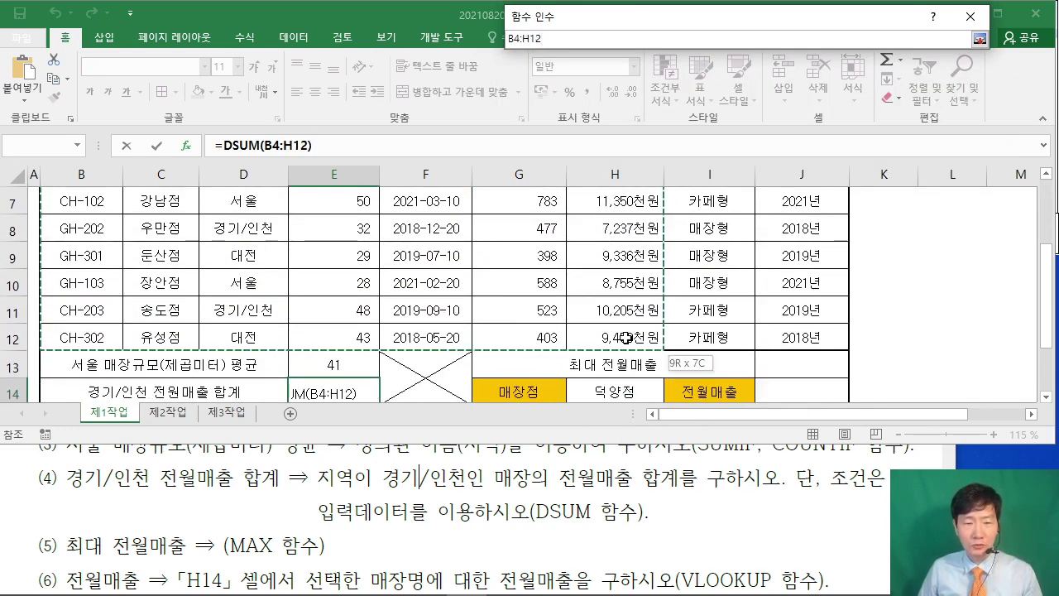
left_click_drag(627, 338, 626, 338)
scroll(380, 309, "up", 2)
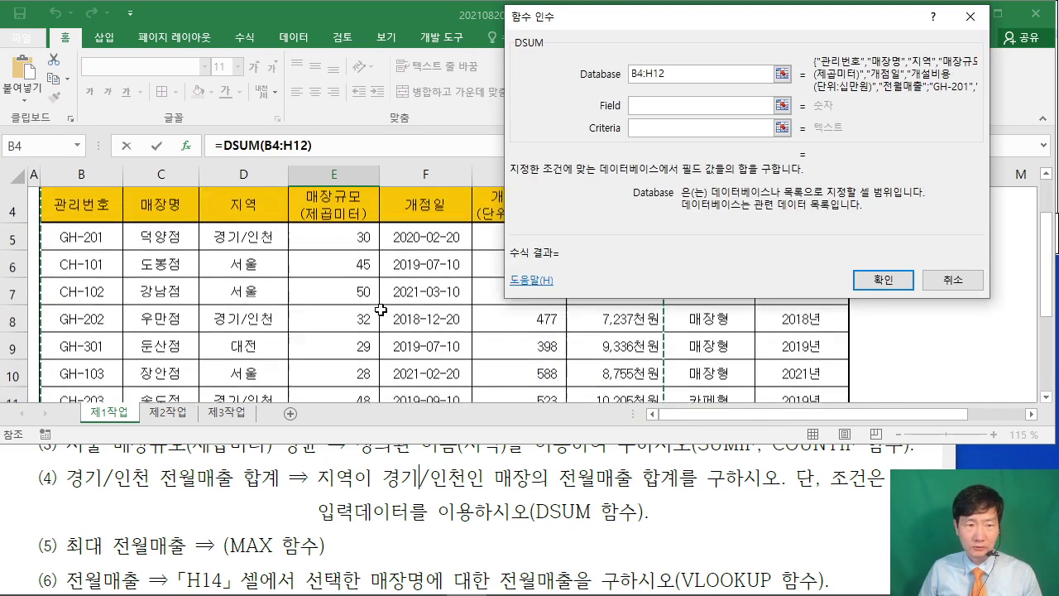
scroll(380, 309, "up", 1)
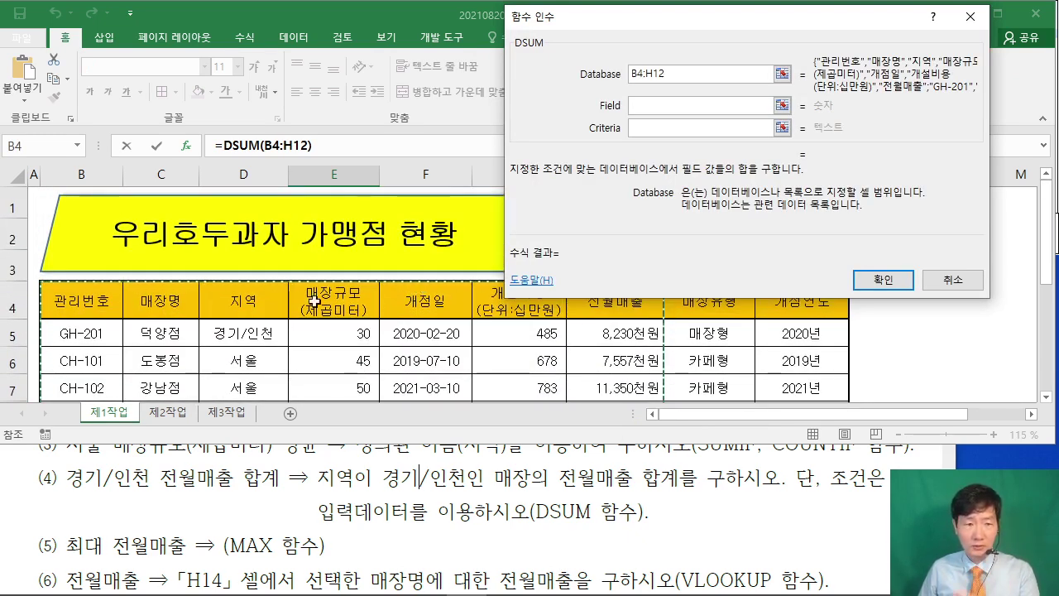
Set DSUM's Field argument to the 전월매출 header cell H4
left_click(642, 106)
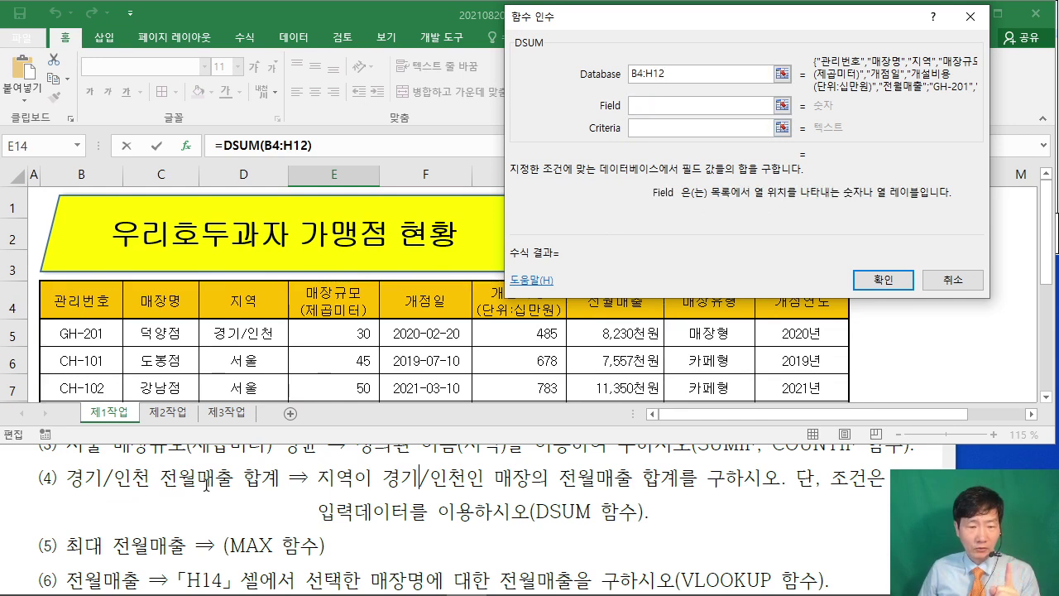
left_click_drag(620, 19, 783, 14)
left_click(620, 305)
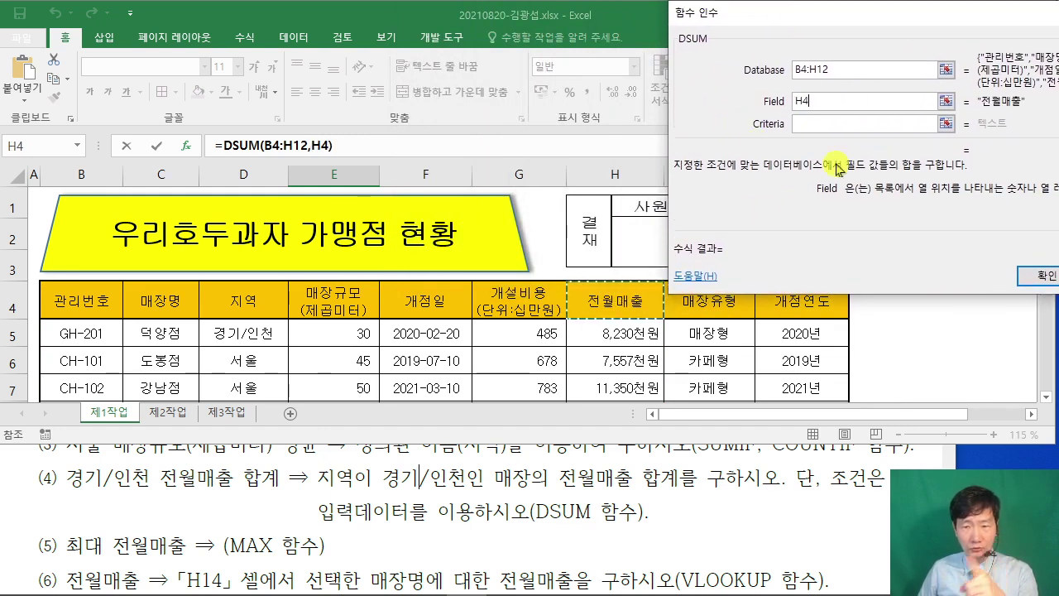
key("Tab")
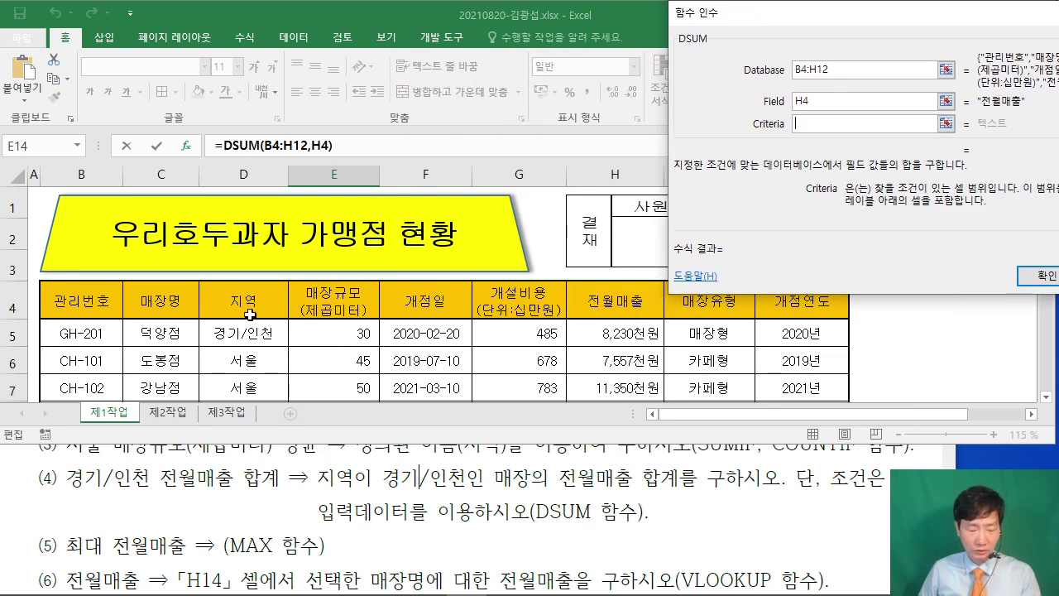
Set DSUM's Criteria argument to D4:D5, the 지역 header with 경기/인천, and enter the formula
left_click_drag(199, 276, 296, 346)
left_click_drag(260, 284, 370, 176)
key("Escape")
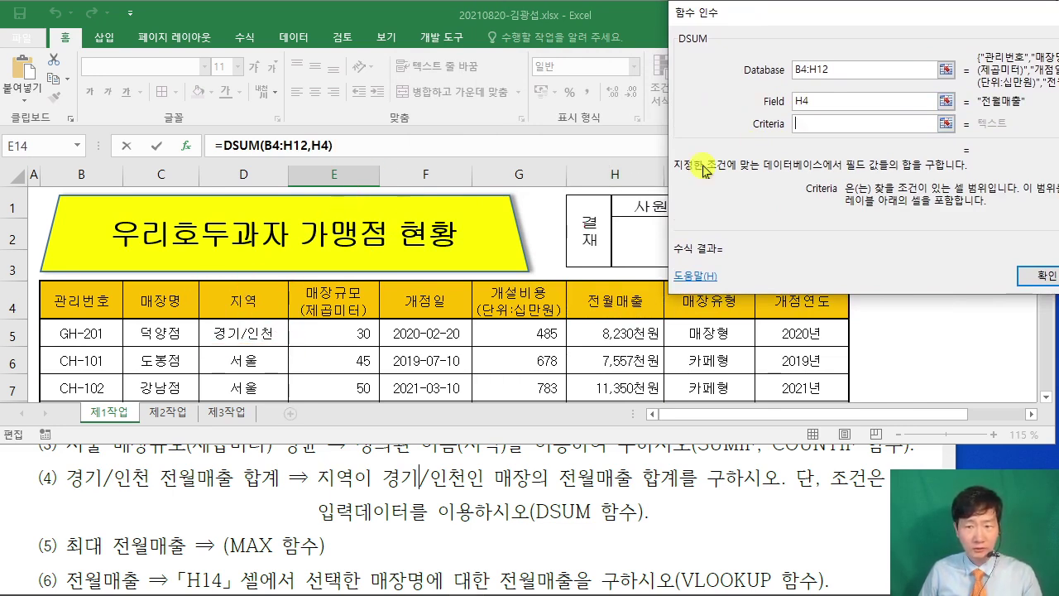
left_click_drag(238, 290, 242, 333)
left_click_drag(794, 14, 339, 66)
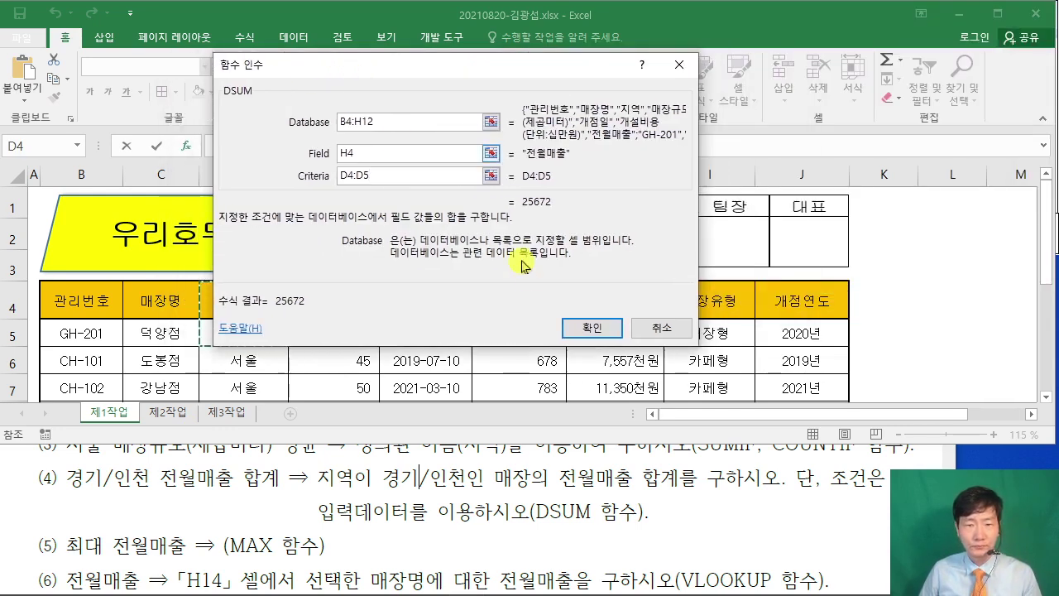
left_click(584, 326)
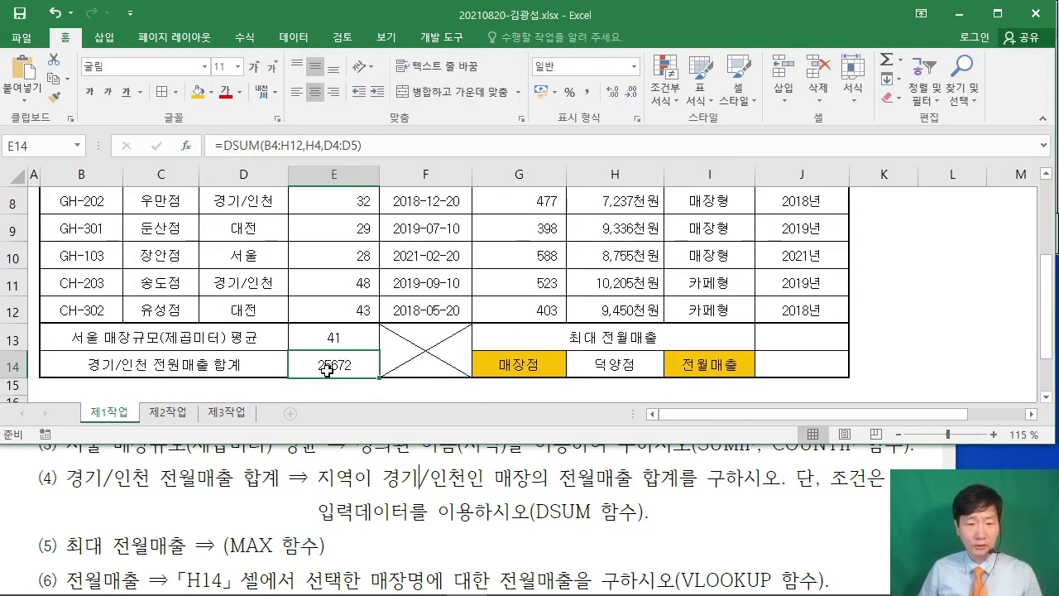
Check task (5) on 최대 전월매출 in GE08-14A.pdf, return to the workbook and start the MAX function in J13
left_click(109, 536)
scroll(114, 522, "down", 5)
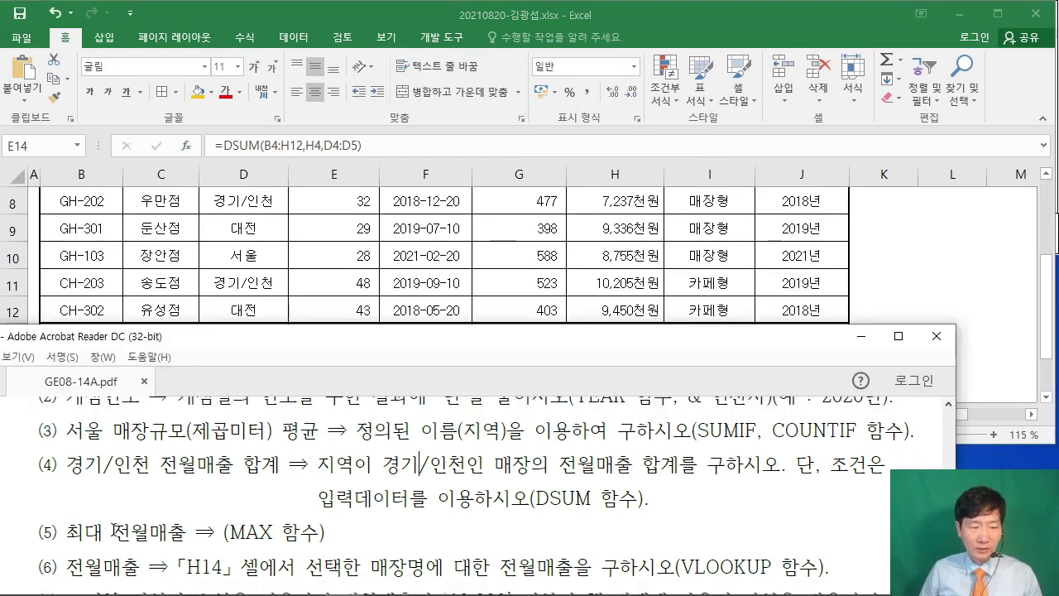
scroll(118, 508, "up", 3)
left_click_drag(66, 532, 214, 532)
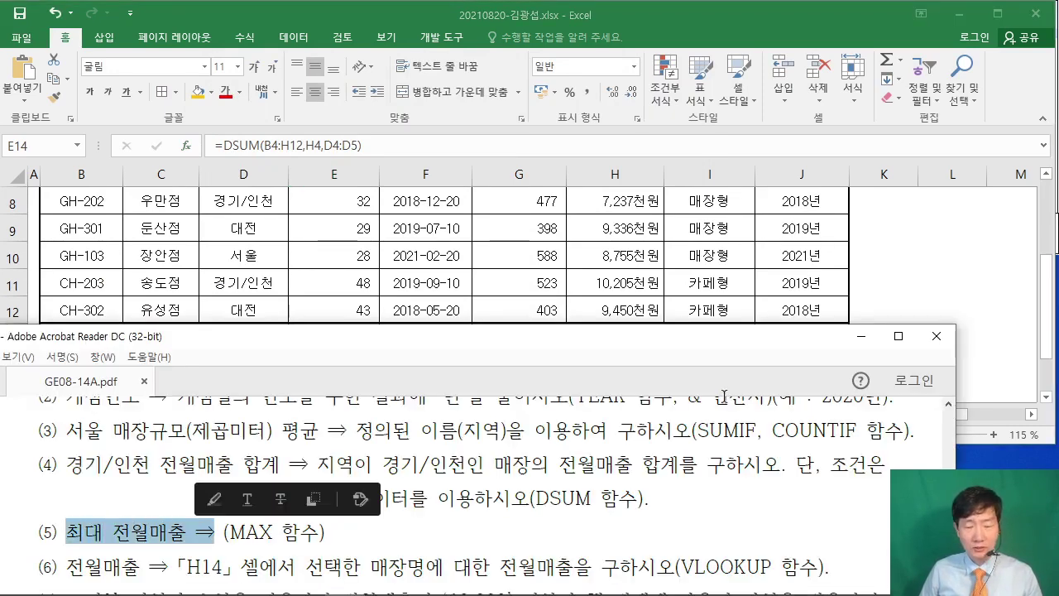
left_click(937, 257)
left_click(795, 333)
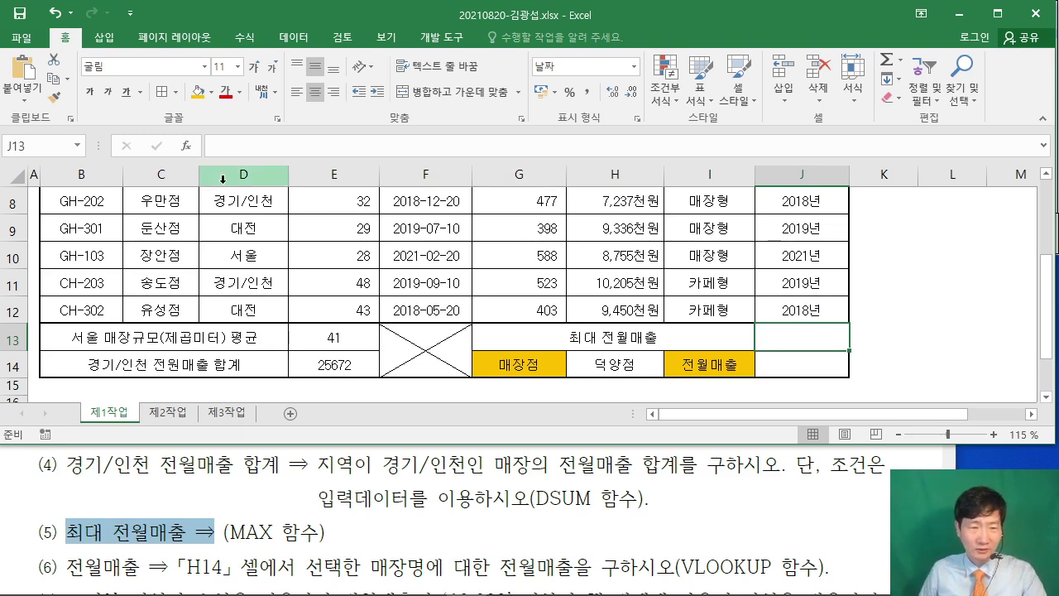
left_click(187, 146)
type("MAX")
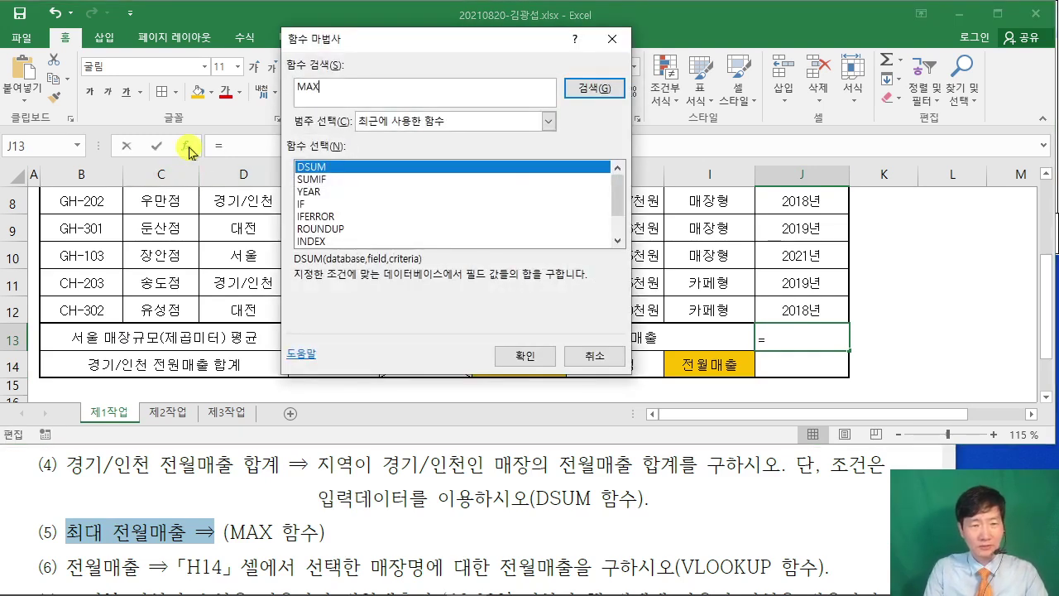
key("Return")
left_click(500, 346)
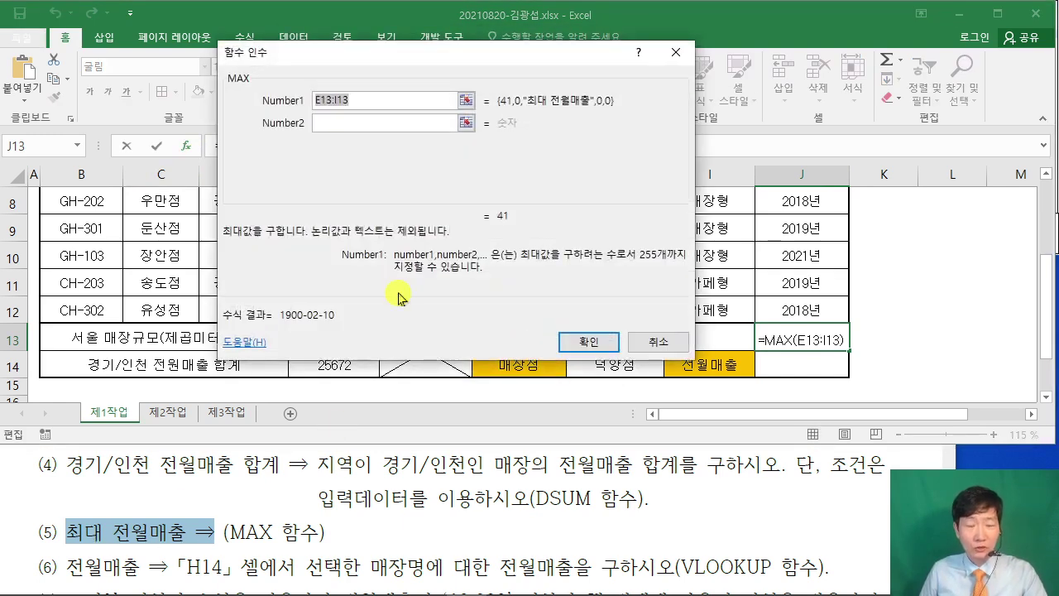
Set MAX's Number1 argument to the 전월매출 values H5:H12 and enter the formula in J13
left_click_drag(383, 50, 884, 49)
scroll(545, 276, "up", 2)
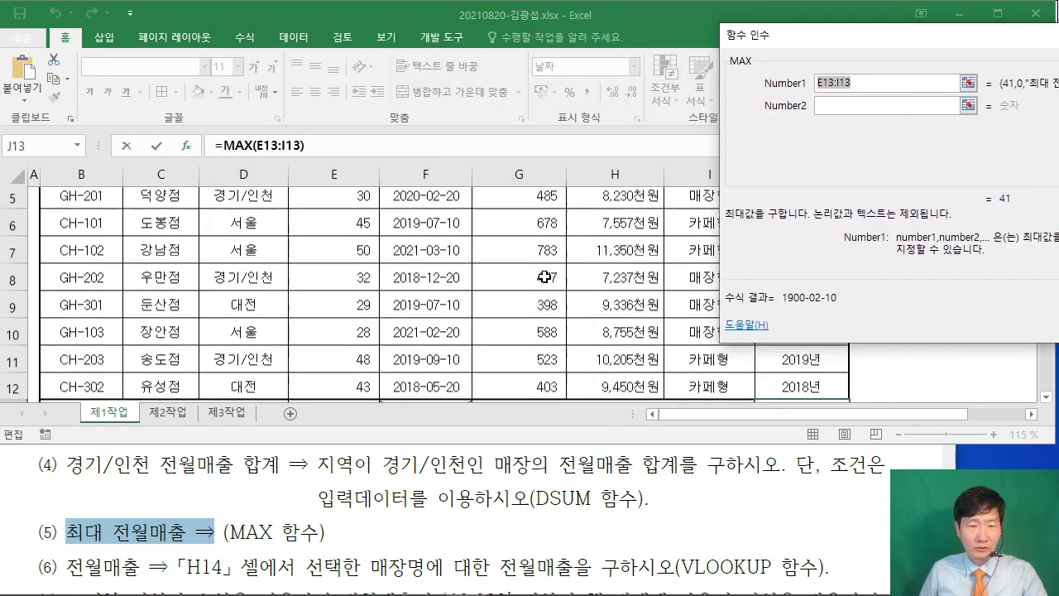
scroll(545, 275, "up", 1)
mouse_move(605, 304)
left_mouse_down()
mouse_move(616, 393)
mouse_move(580, 381)
mouse_move(614, 315)
left_mouse_up()
scroll(612, 232, "up", 2)
scroll(586, 241, "up", 1)
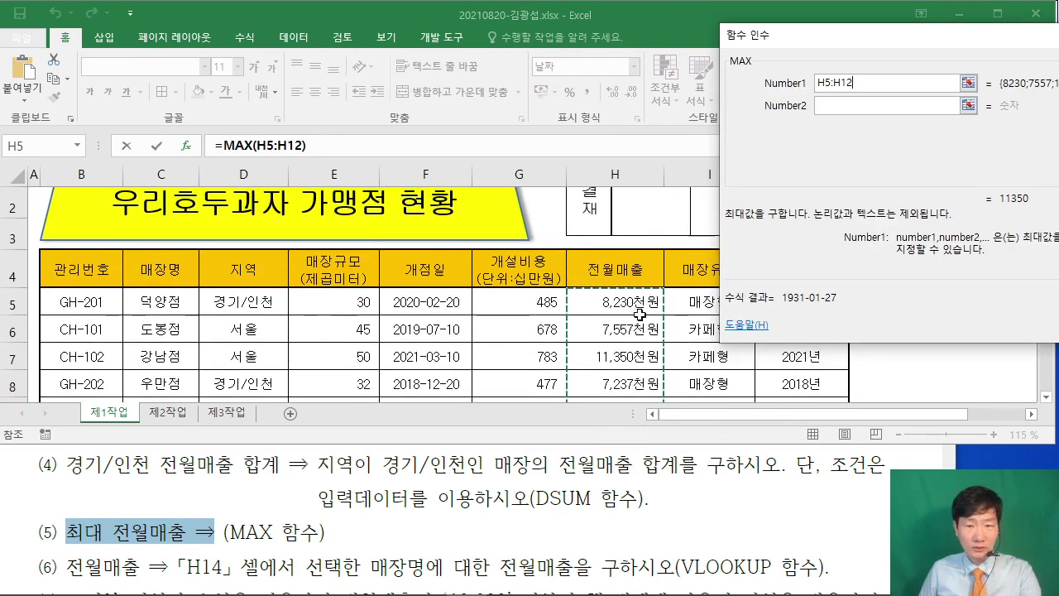
scroll(636, 315, "down", 2)
left_click_drag(838, 37, 327, 191)
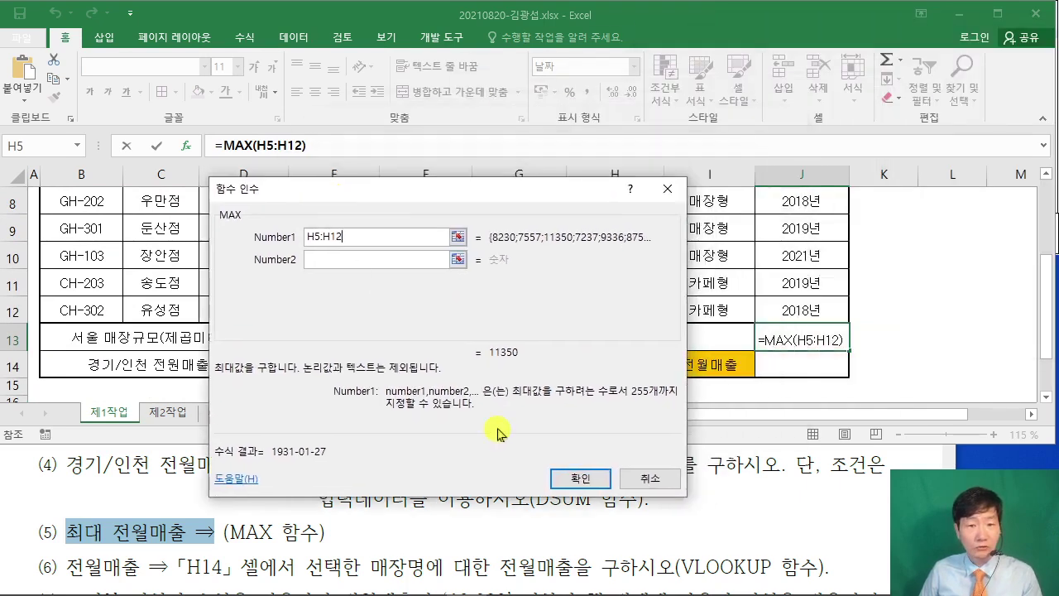
left_click(575, 478)
Change the number format of J13:J14 to 일반
left_click_drag(812, 338, 801, 365)
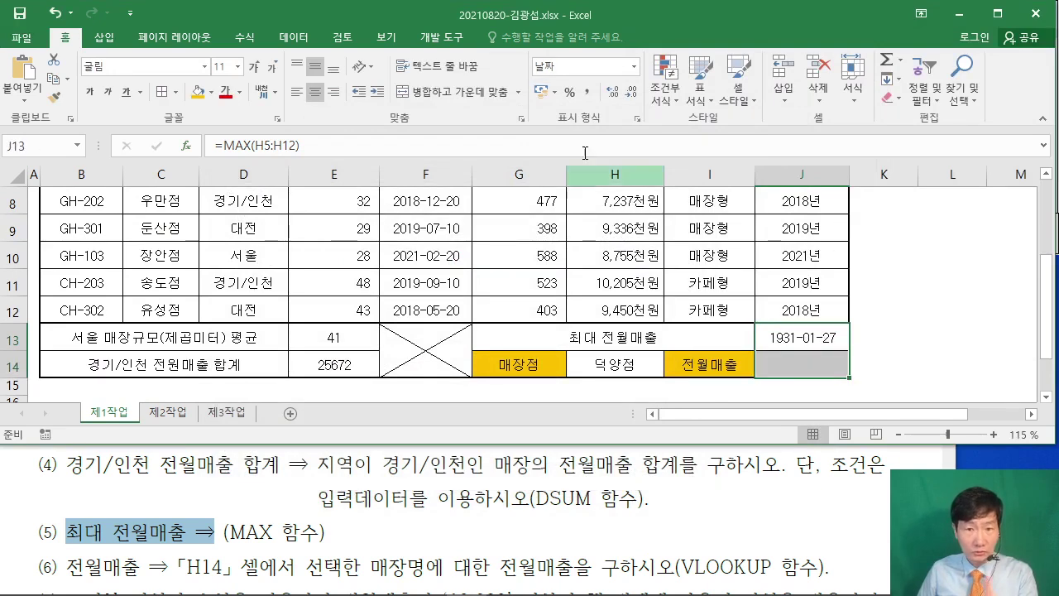
left_click(634, 66)
left_click(629, 103)
left_click(902, 320)
left_click_drag(807, 336, 801, 364)
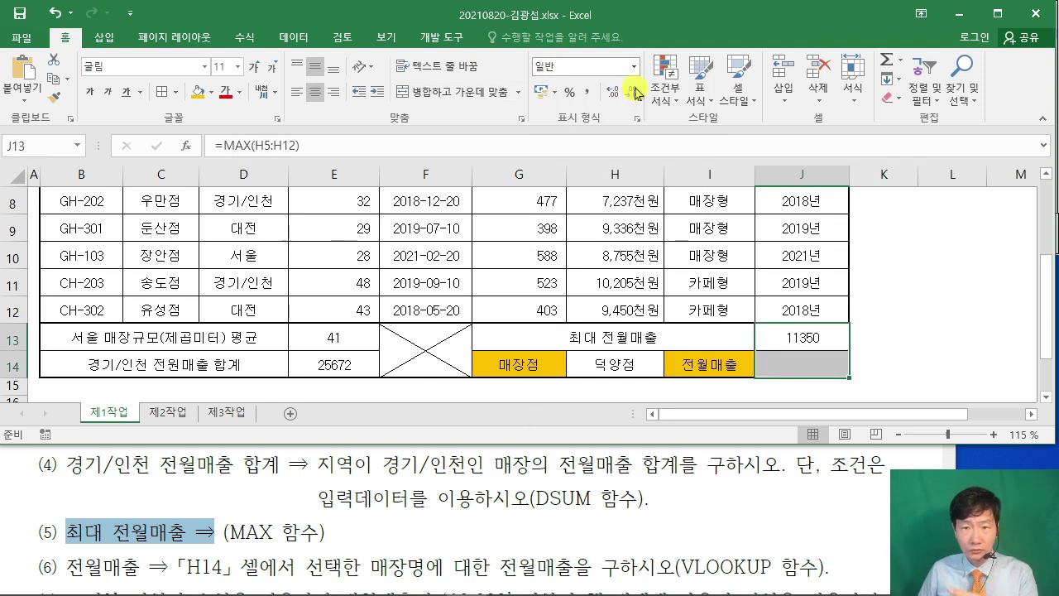
Re-enter the unchanged MAX formula in J13 so it takes on the 천원 format of its source range, and select J14
left_click(816, 339)
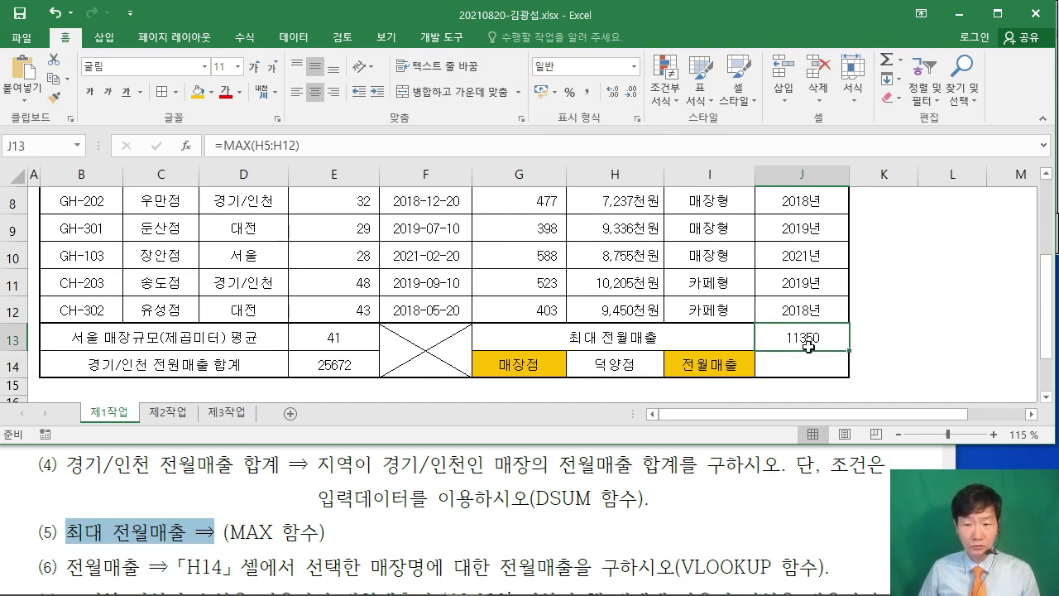
left_click(298, 145)
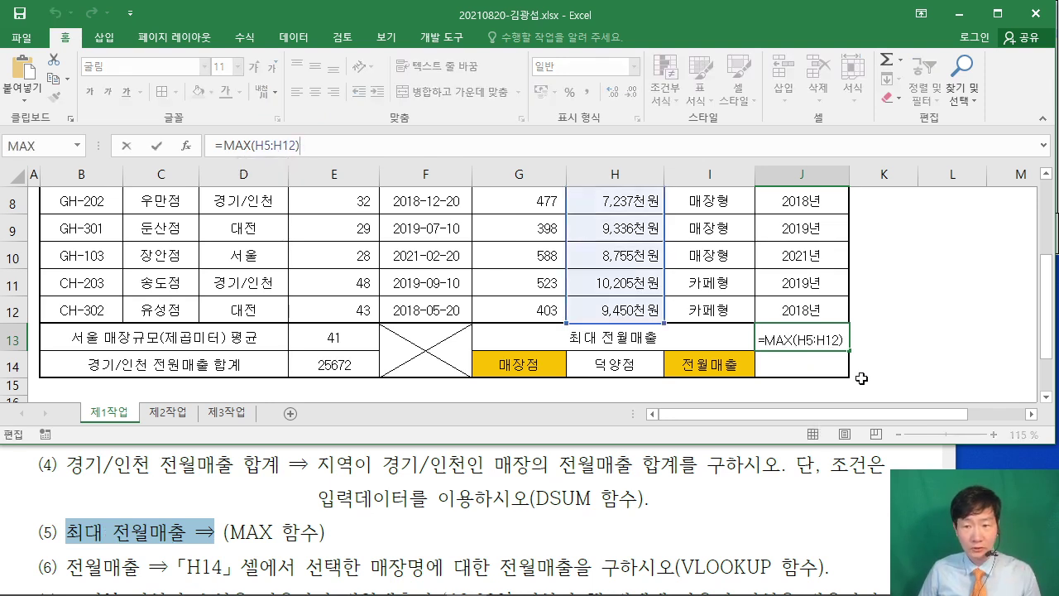
left_click(810, 365)
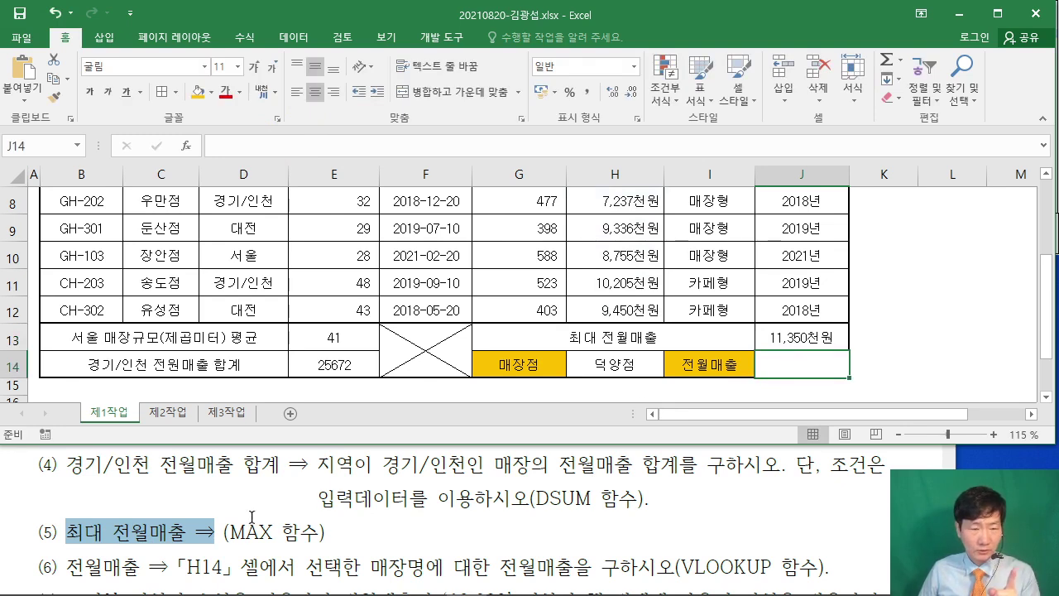
Check task (6) on the 전월매출 of the store in H14 in GE08-14A.pdf, and start the VLOOKUP function in J14
scroll(199, 538, "down", 1)
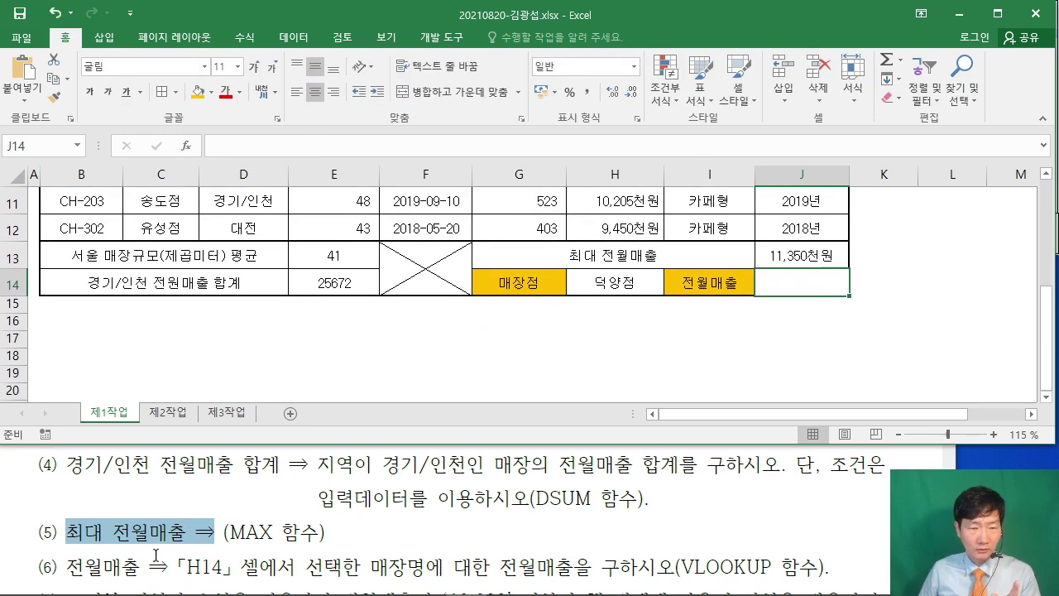
left_click(154, 557)
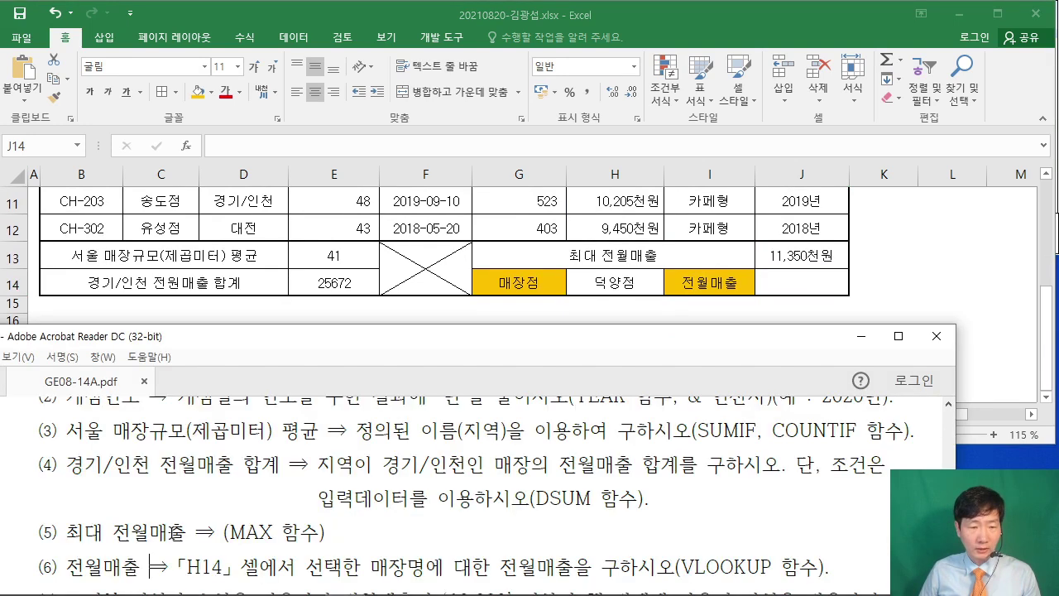
left_click_drag(317, 336, 327, 286)
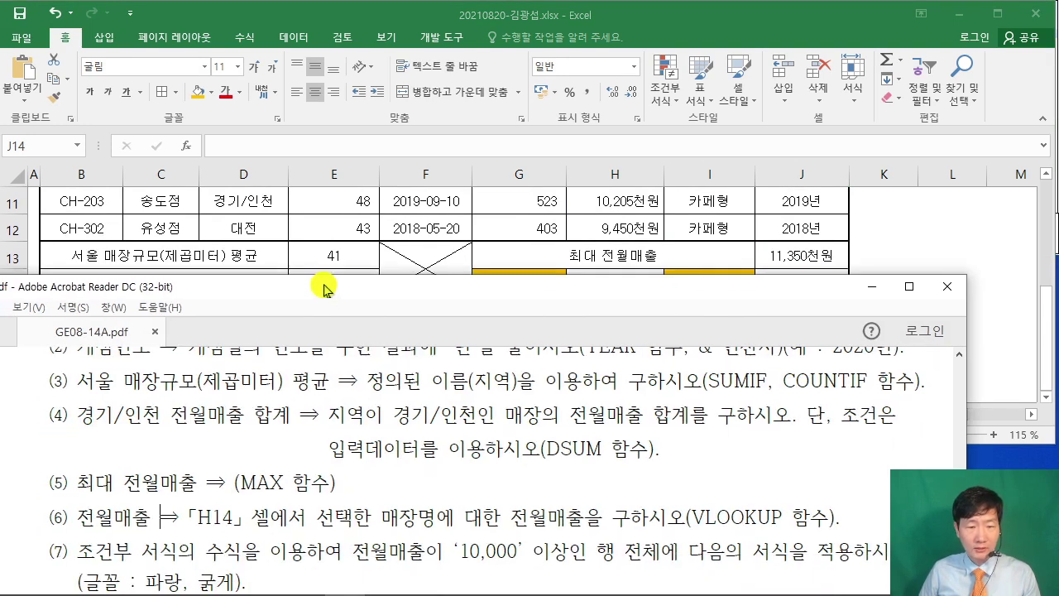
left_click_drag(318, 517, 803, 517)
left_click(904, 240)
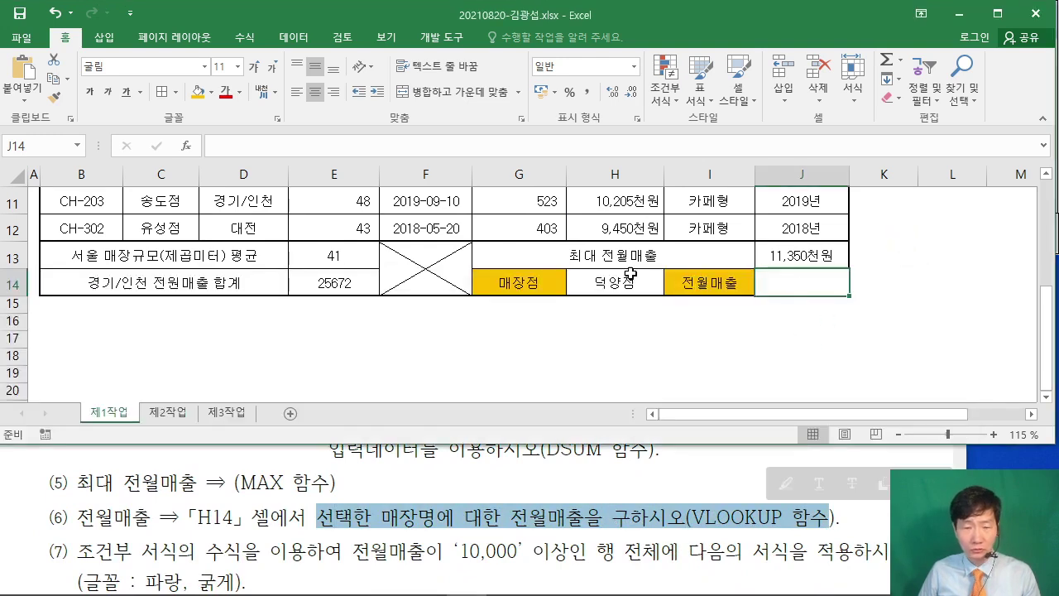
left_click(186, 149)
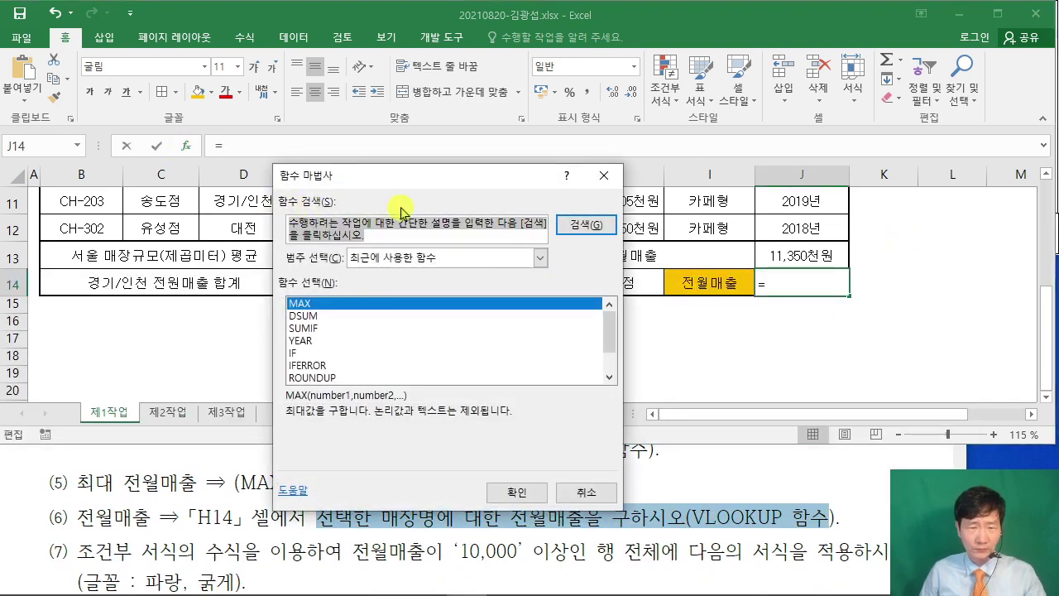
type("VLOOKUP")
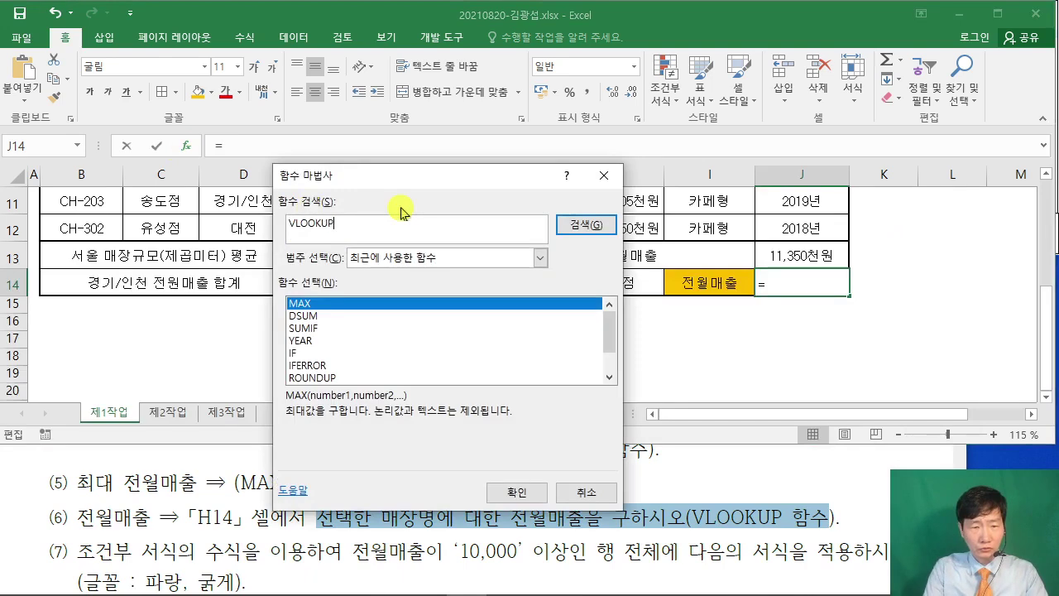
key("Return")
left_click(511, 494)
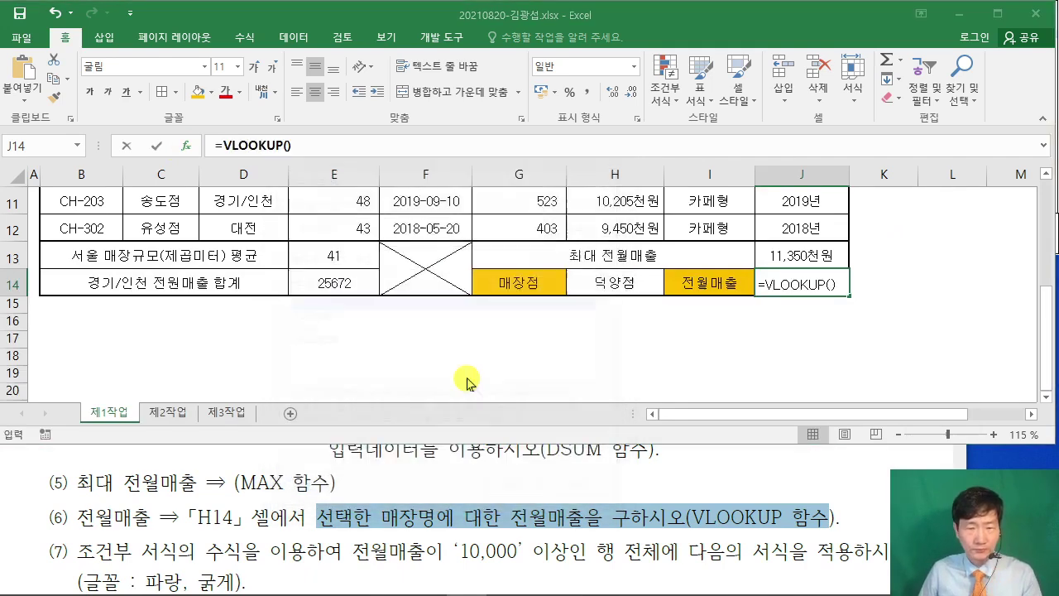
left_click_drag(339, 170, 576, 148)
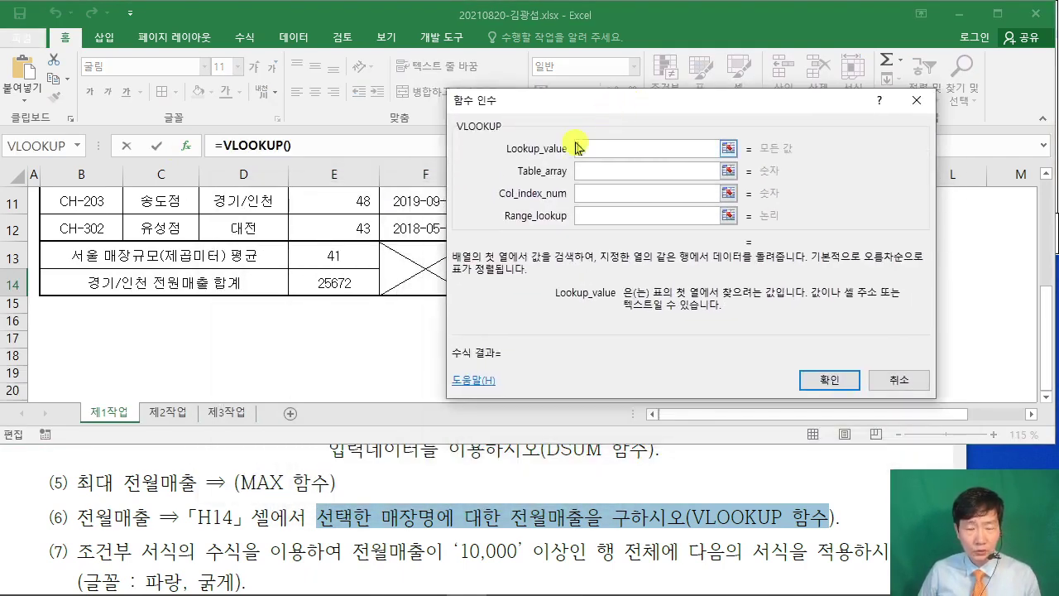
Set VLOOKUP's Lookup_value argument to H14, keeping the table in view beside the function arguments
left_click_drag(576, 101, 913, 59)
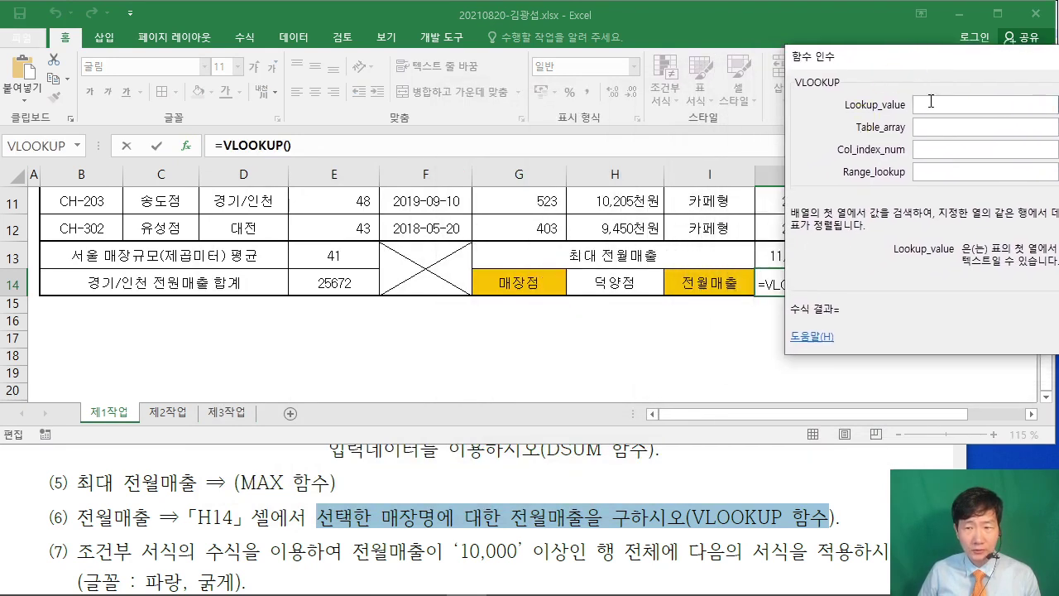
left_click(608, 284)
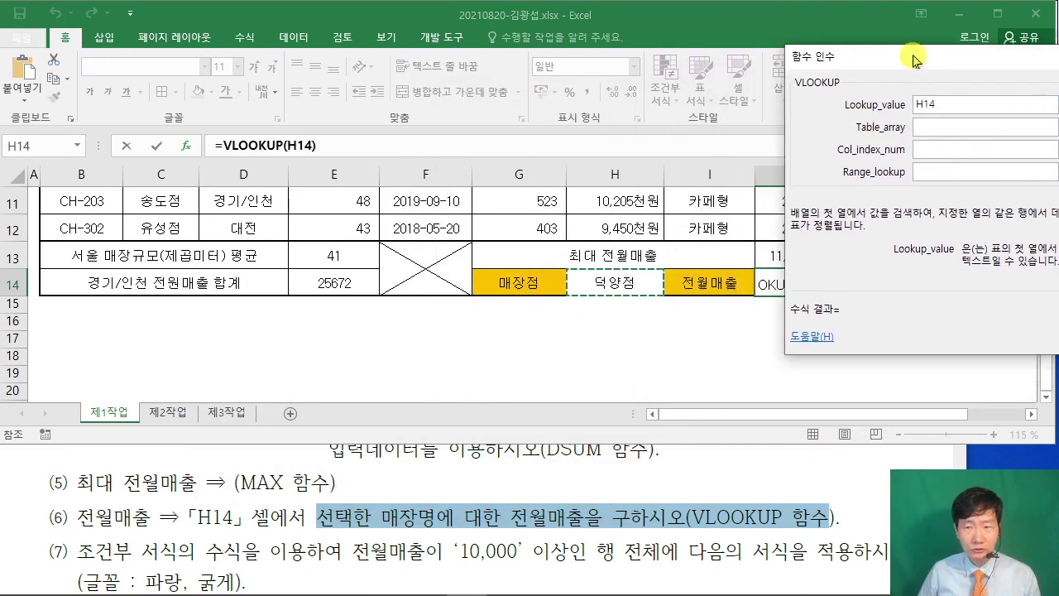
left_click_drag(908, 56, 846, 69)
Set VLOOKUP's Table_array argument to C5:H12, covering the data from 매장명 through 전월매출
left_click(865, 140)
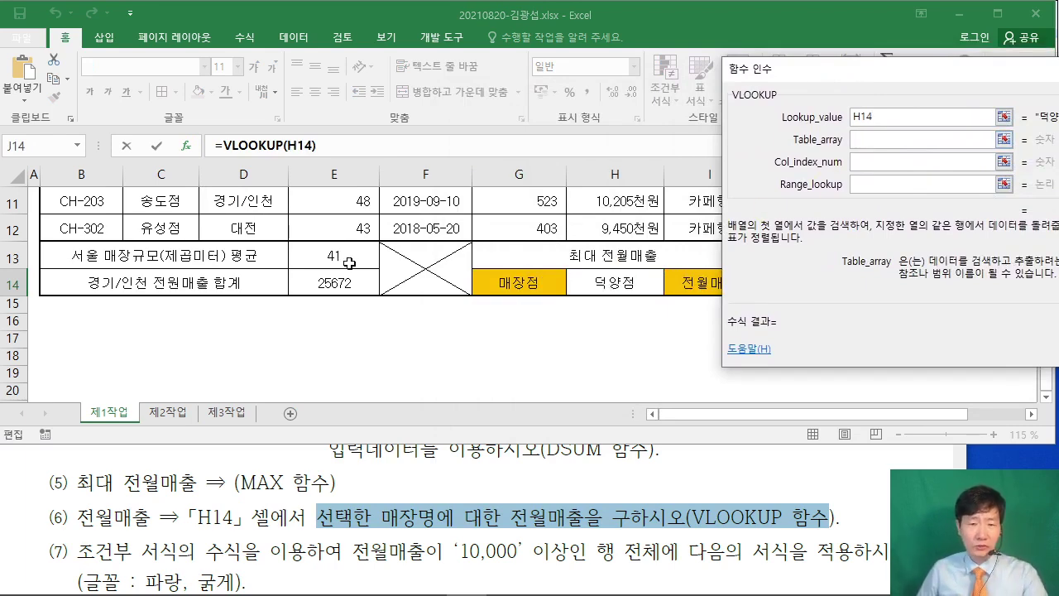
scroll(328, 278, "up", 3)
scroll(329, 278, "up", 1)
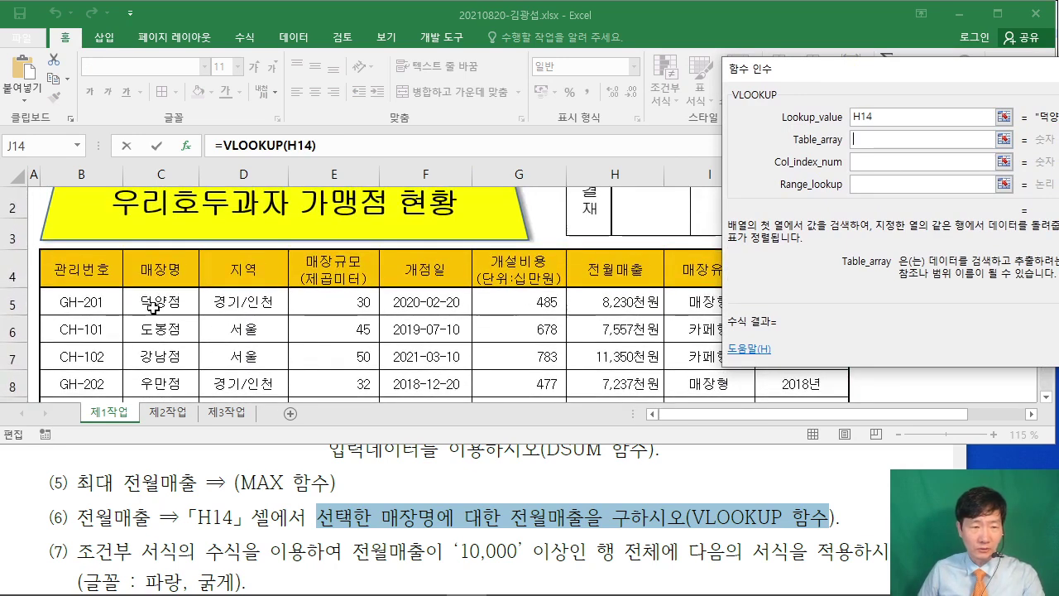
left_click(153, 302)
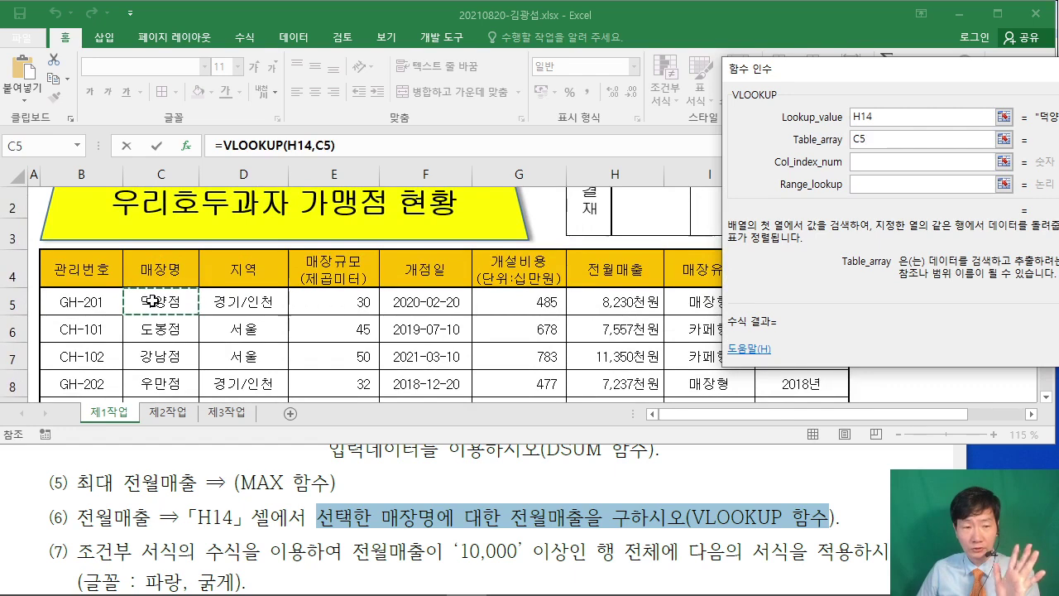
left_click_drag(153, 302, 621, 341)
scroll(619, 340, "up", 1)
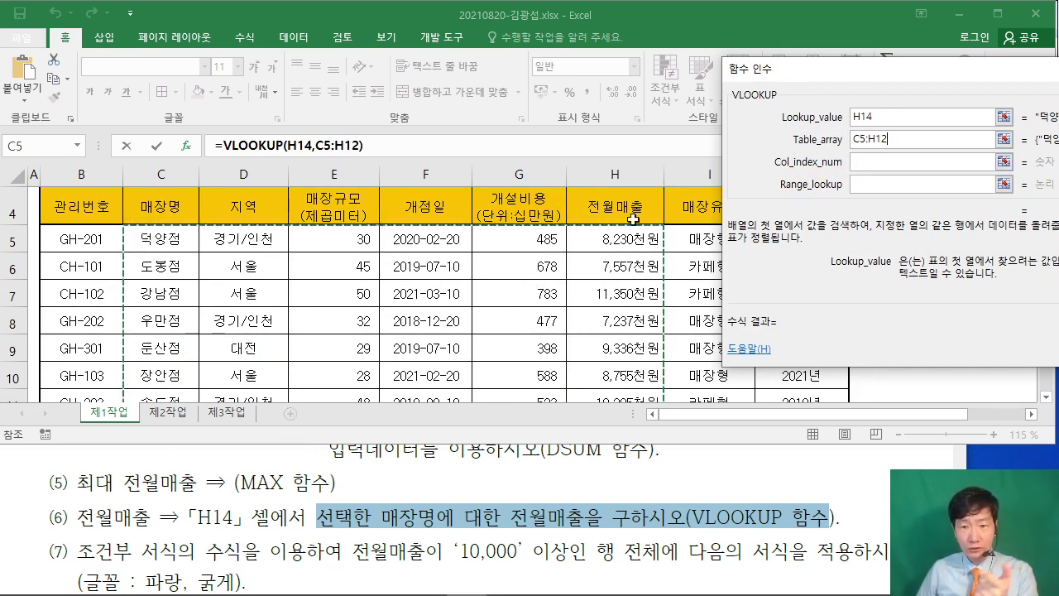
left_click_drag(123, 224, 663, 252)
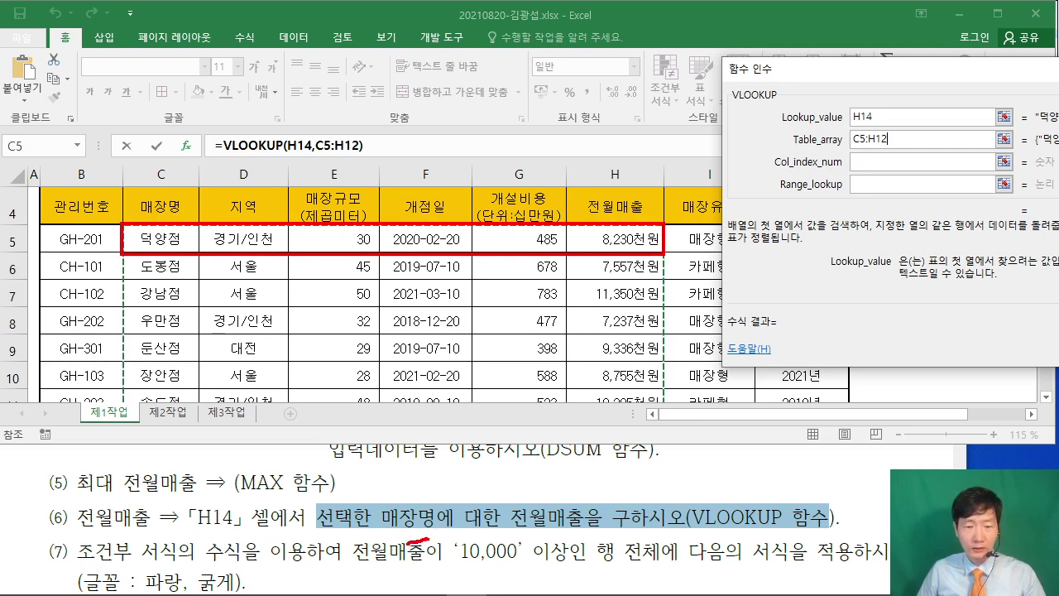
mouse_move(592, 532)
left_mouse_down()
mouse_move(531, 543)
mouse_move(569, 490)
mouse_move(573, 541)
mouse_move(578, 501)
left_mouse_up()
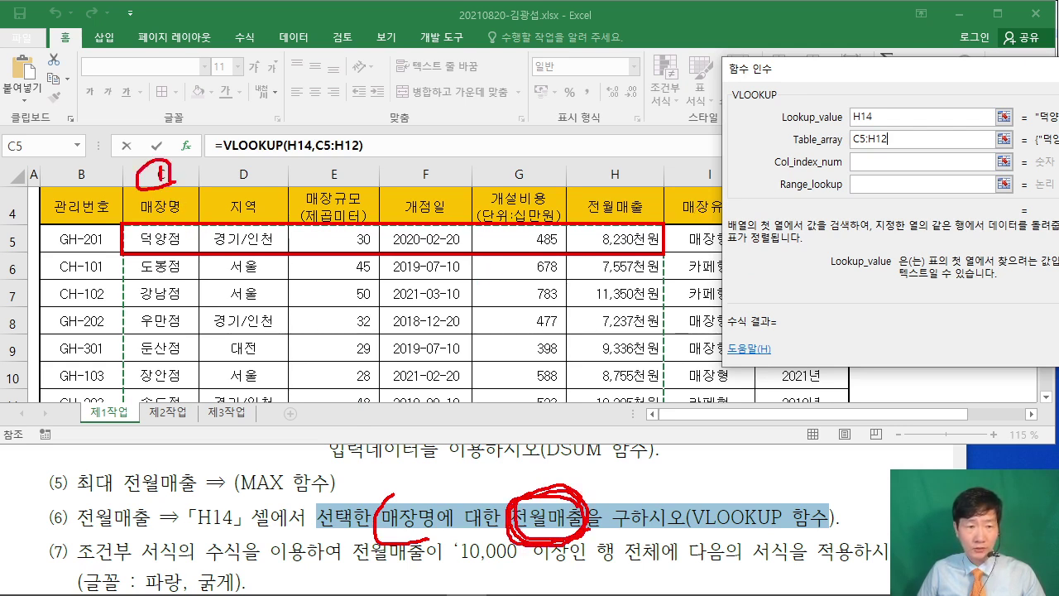
left_click_drag(240, 159, 254, 184)
mouse_move(339, 177)
left_mouse_down()
mouse_move(311, 189)
mouse_move(356, 188)
left_mouse_up()
left_click_drag(416, 156, 413, 164)
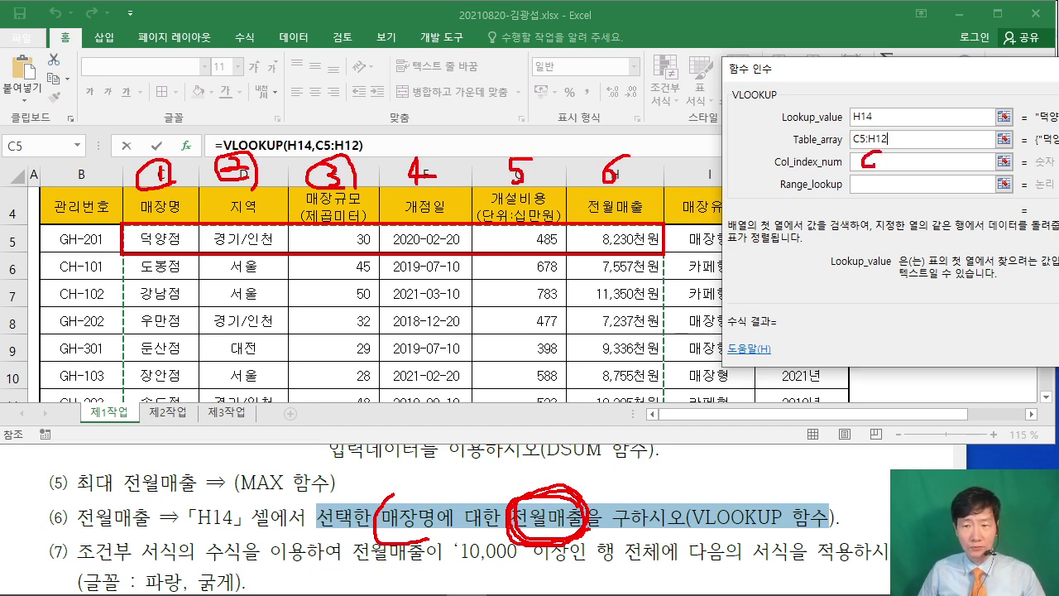
key("Escape")
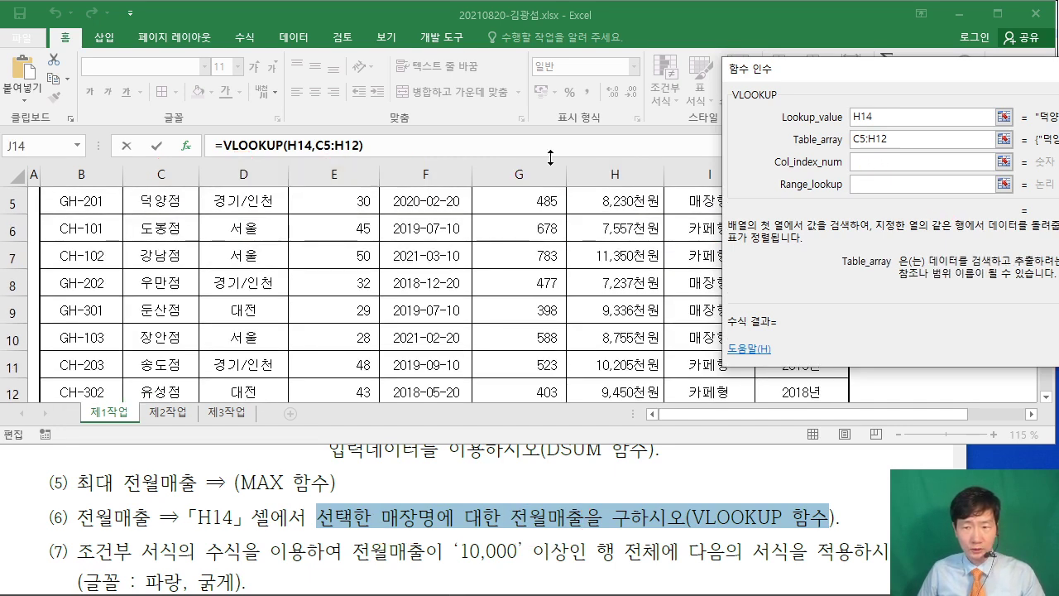
Set VLOOKUP's Col_index_num to 6 and Range_lookup to FALSE, and enter the formula in J14
left_click(873, 160)
type("6")
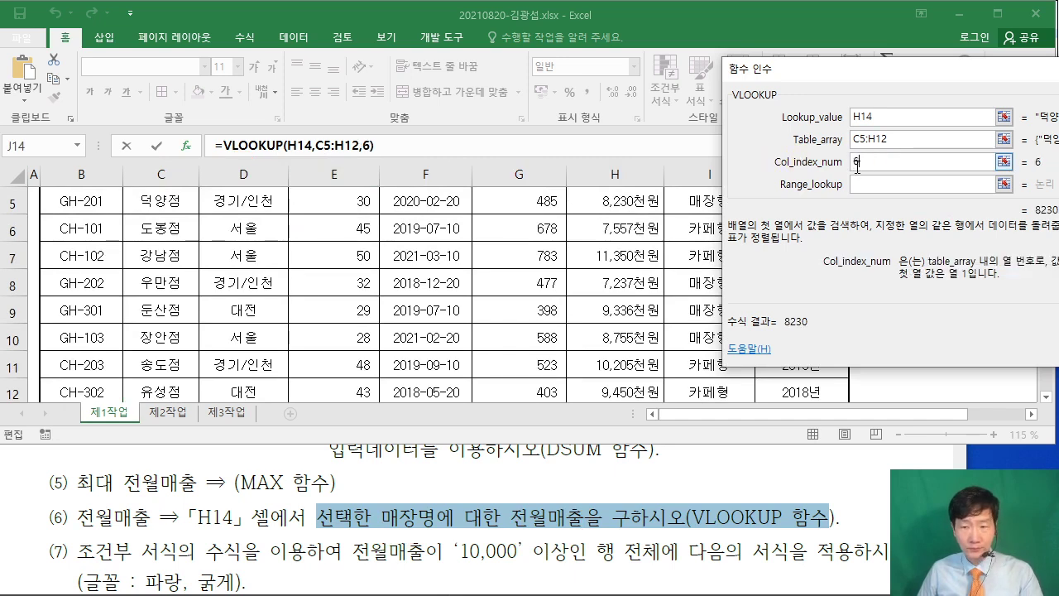
left_click_drag(836, 70, 411, 95)
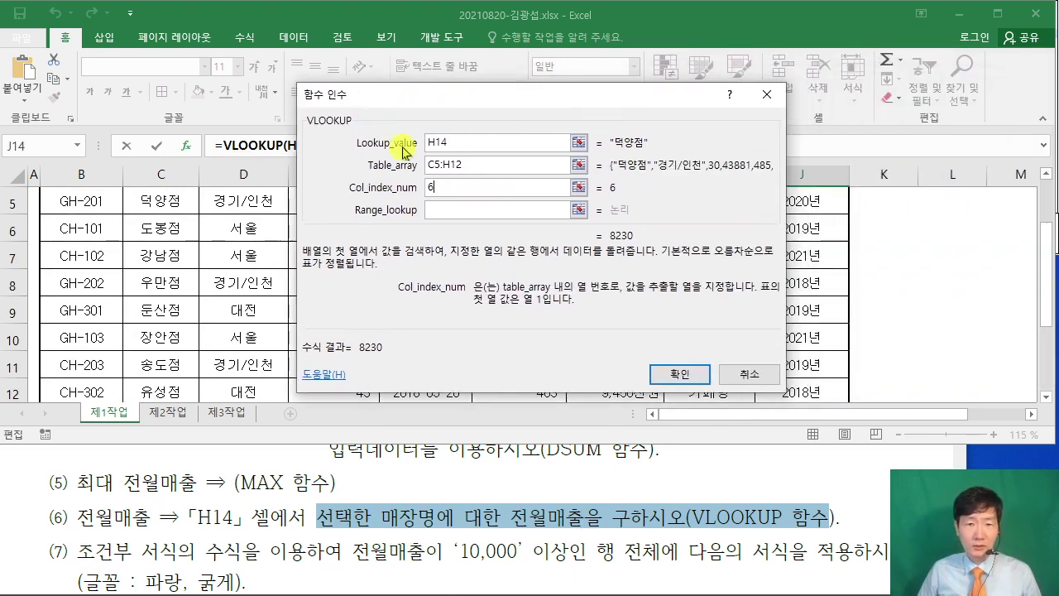
left_click(439, 210)
type("ㄹ")
key("BackSpace")
type("FALSE")
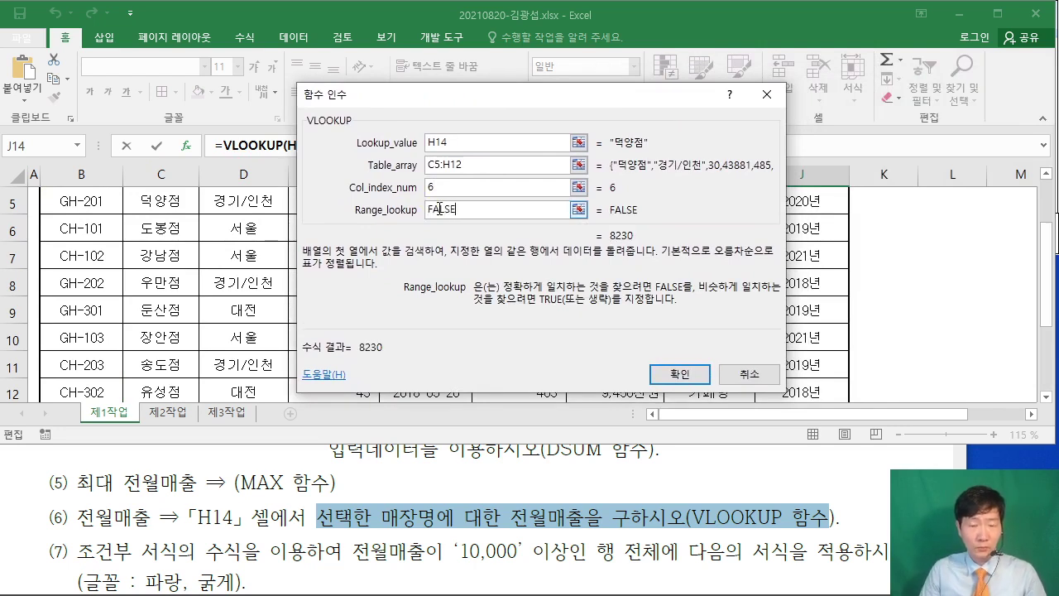
left_click_drag(460, 106, 474, 215)
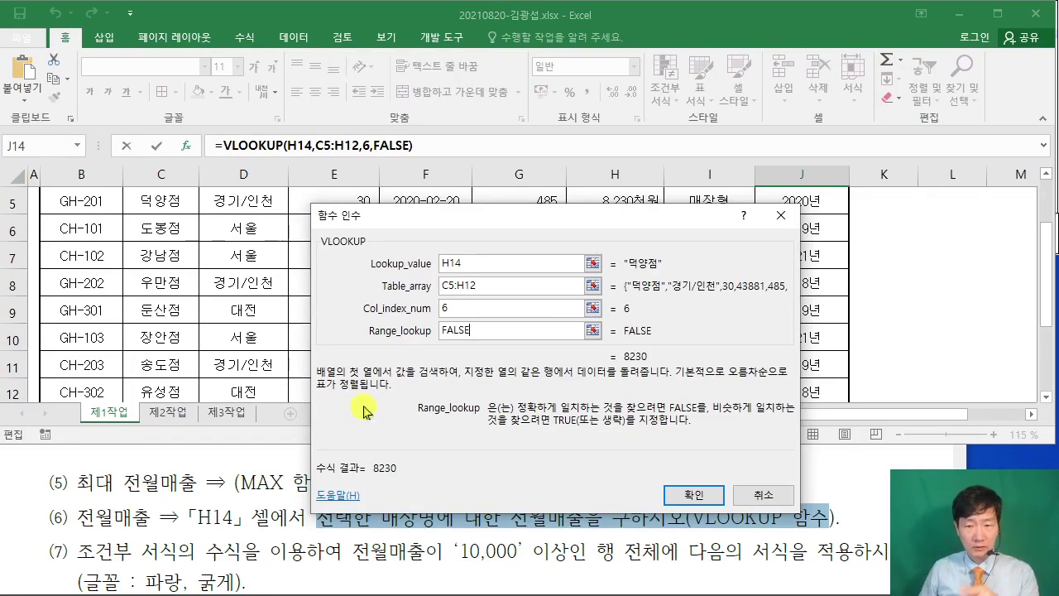
left_click(693, 495)
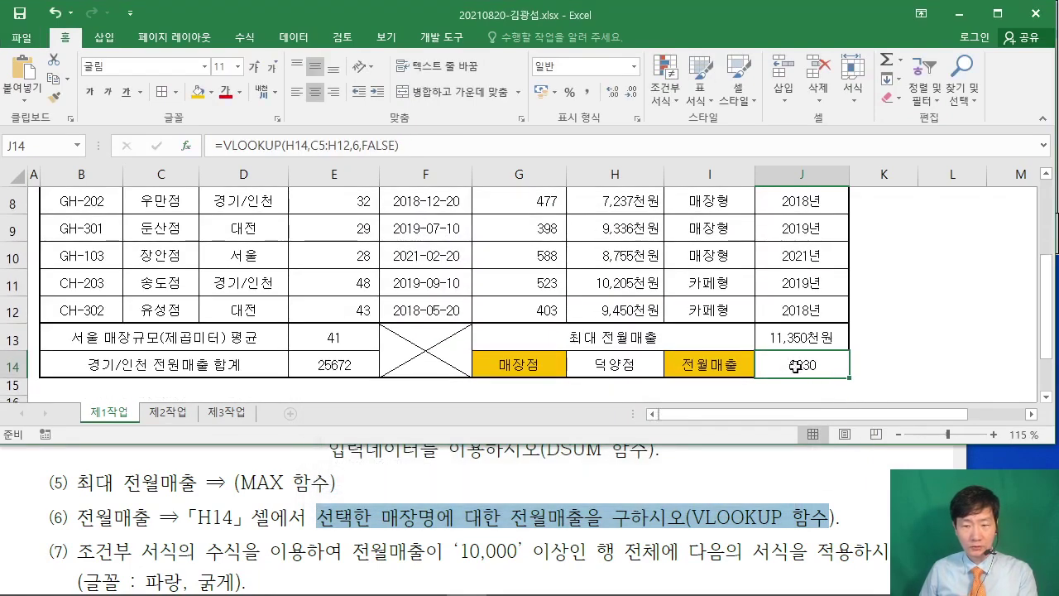
Test the J14 lookup by choosing 강남점 in H14, and set H14 back to 덕양점
left_click(633, 361)
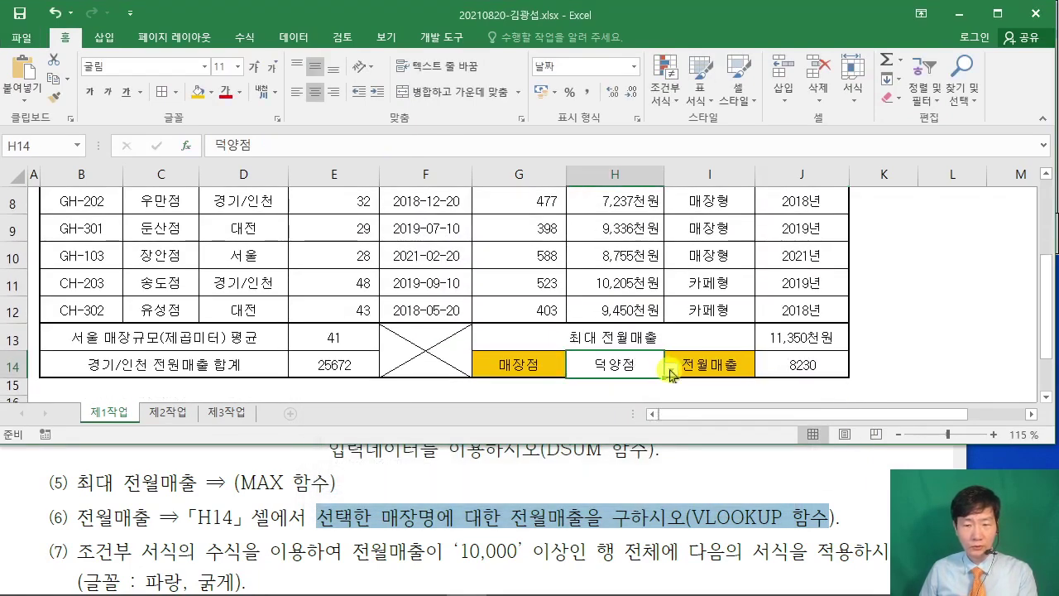
left_click(623, 413)
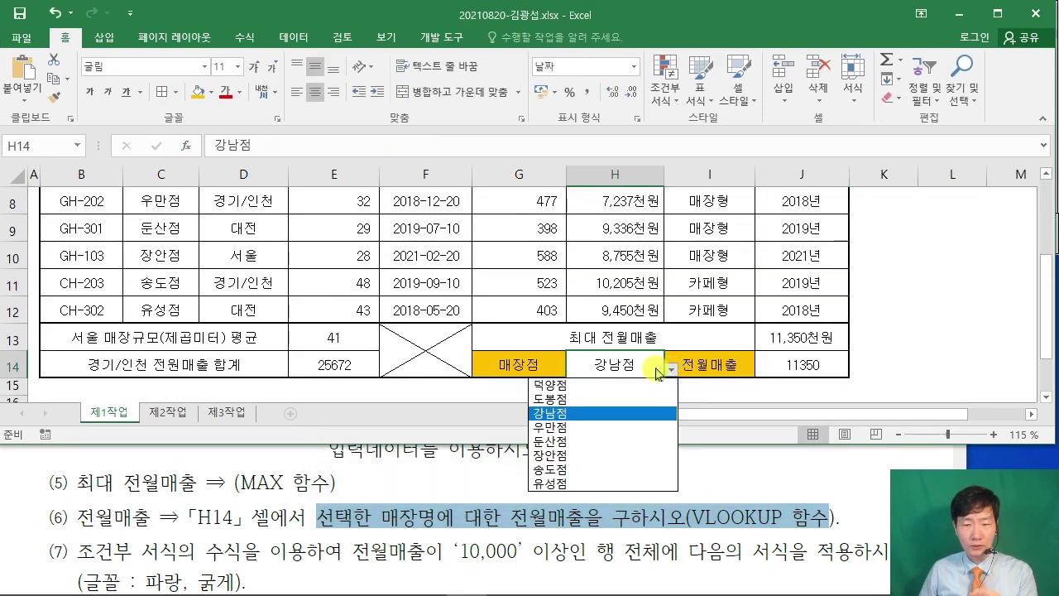
left_click(610, 386)
left_click(922, 330)
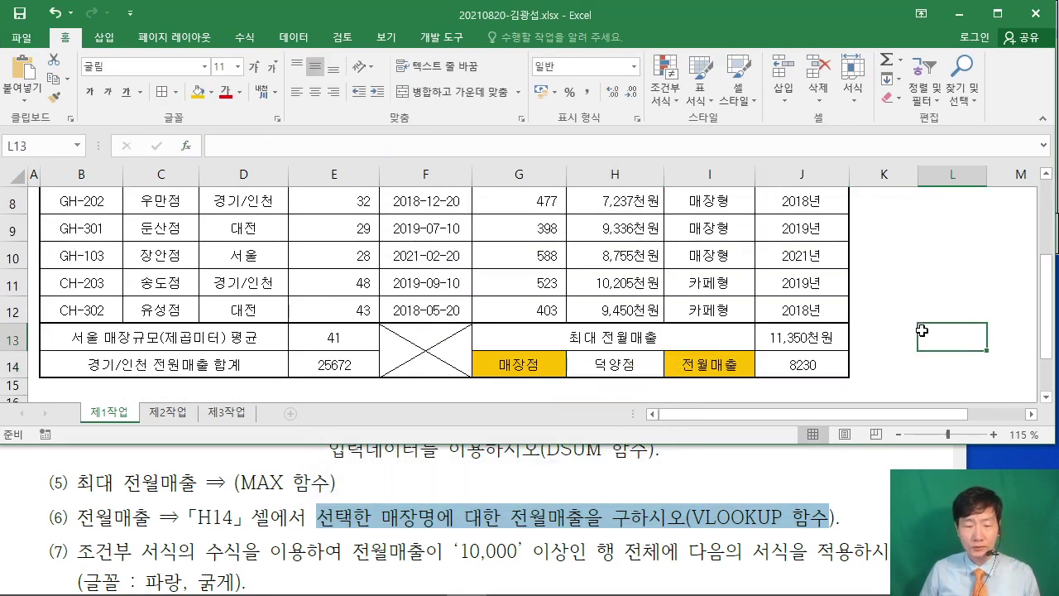